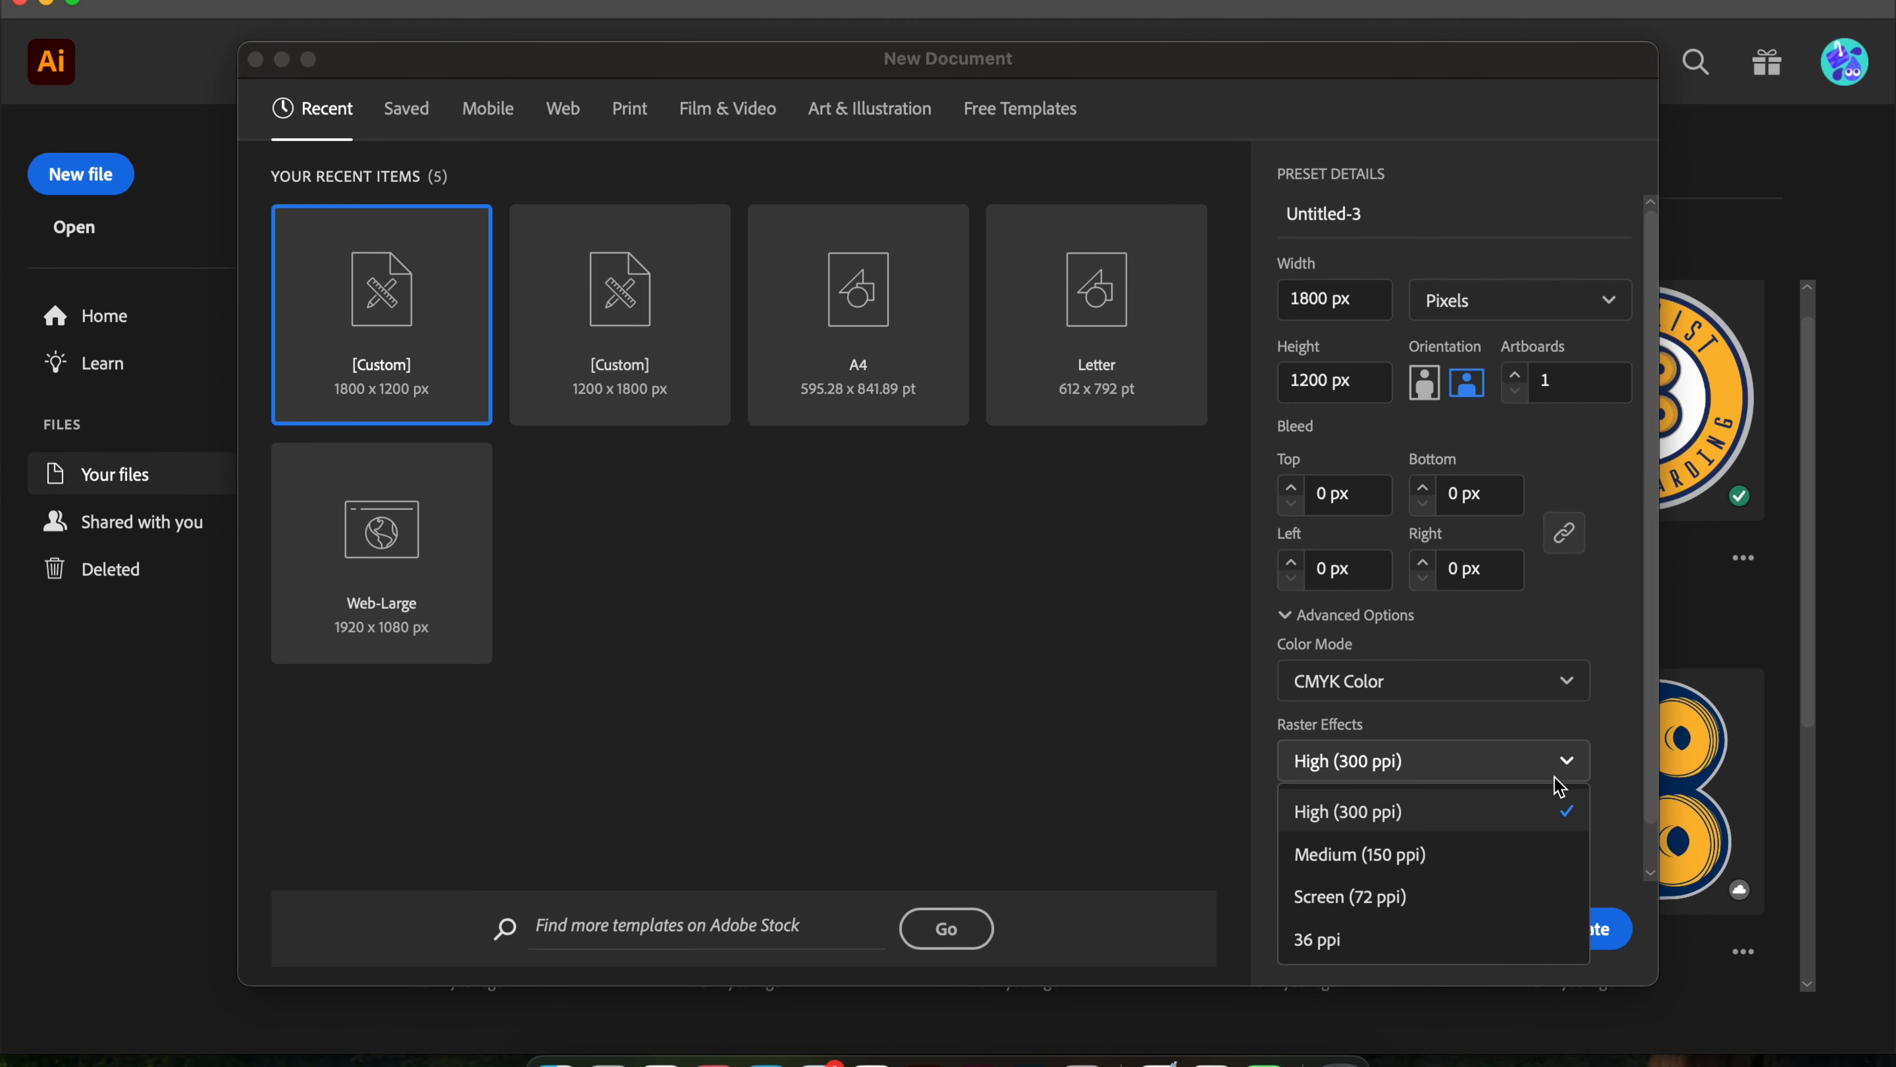
Create a landscape 1800 x 1200 px document in CMYK Color with High (300 ppi) raster effects.
{"action": "left_click", "coordinate": [1440, 811]}
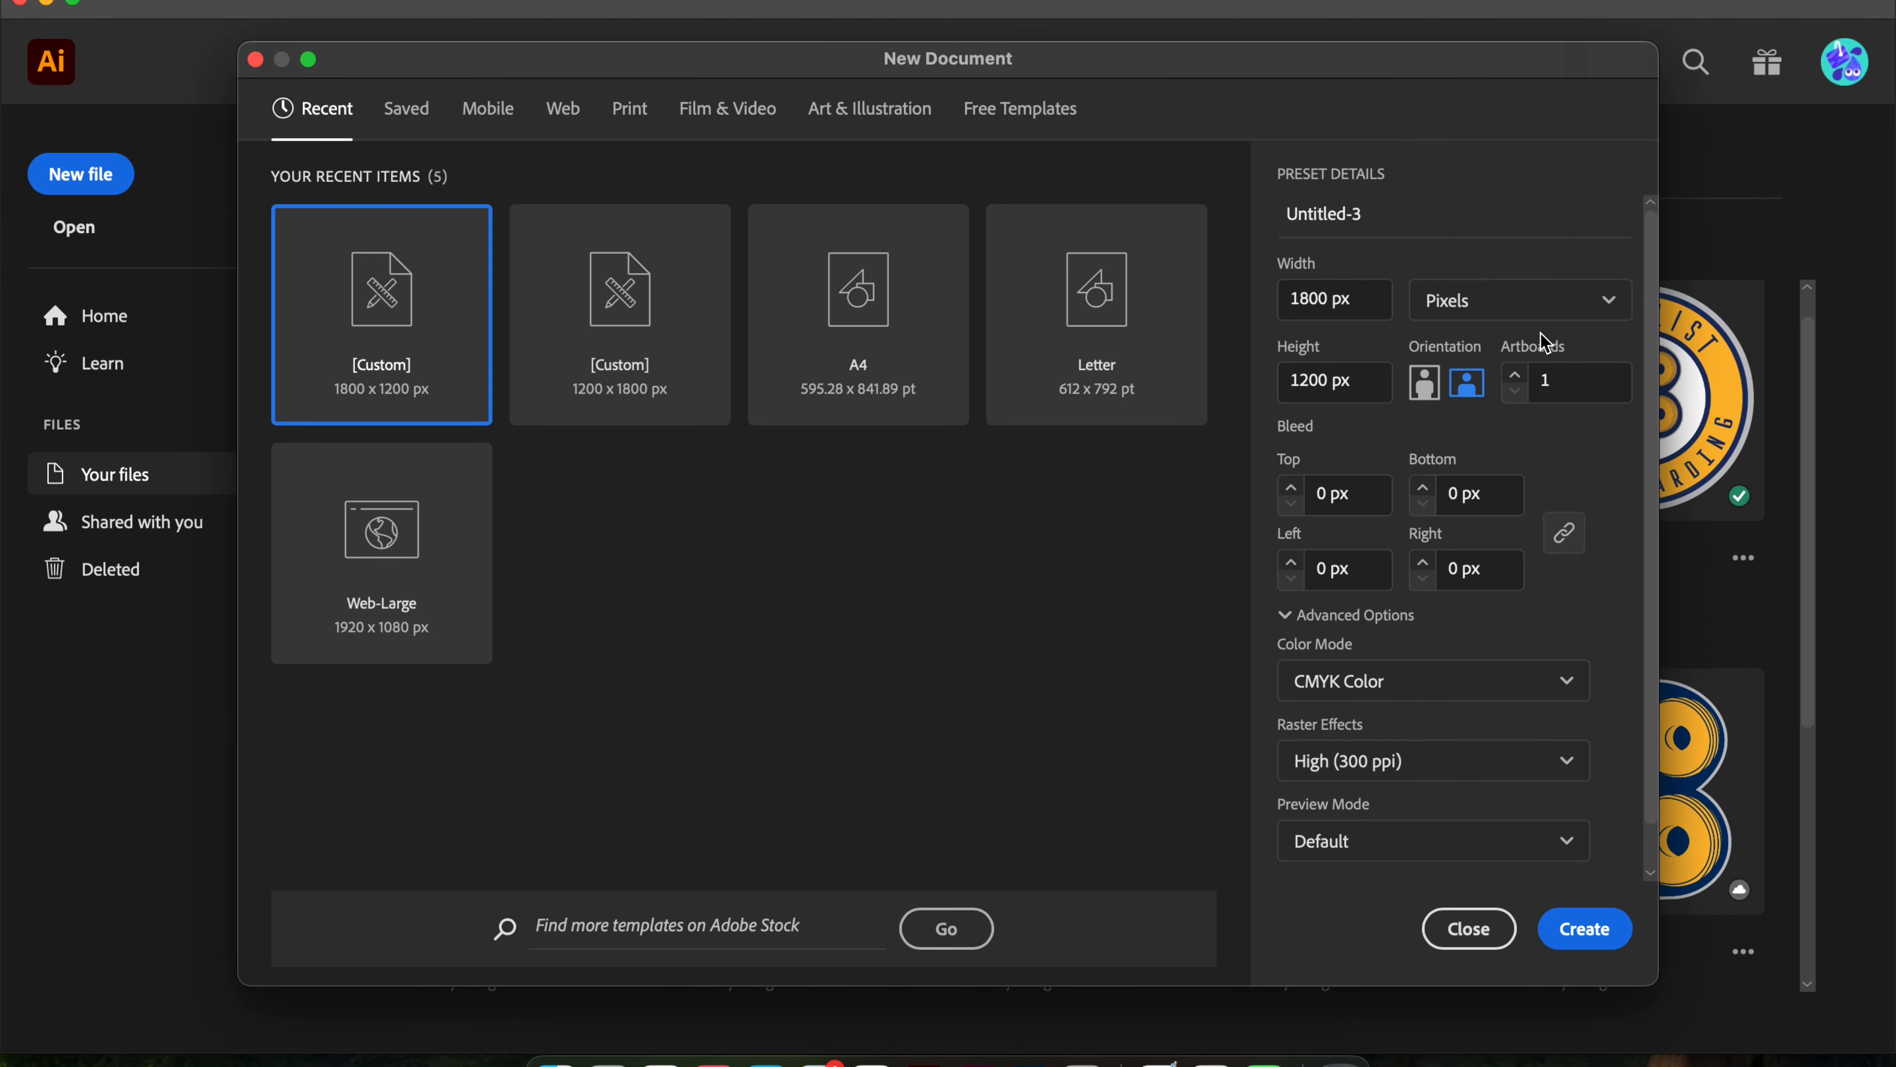
{"action": "left_click", "coordinate": [409, 112]}
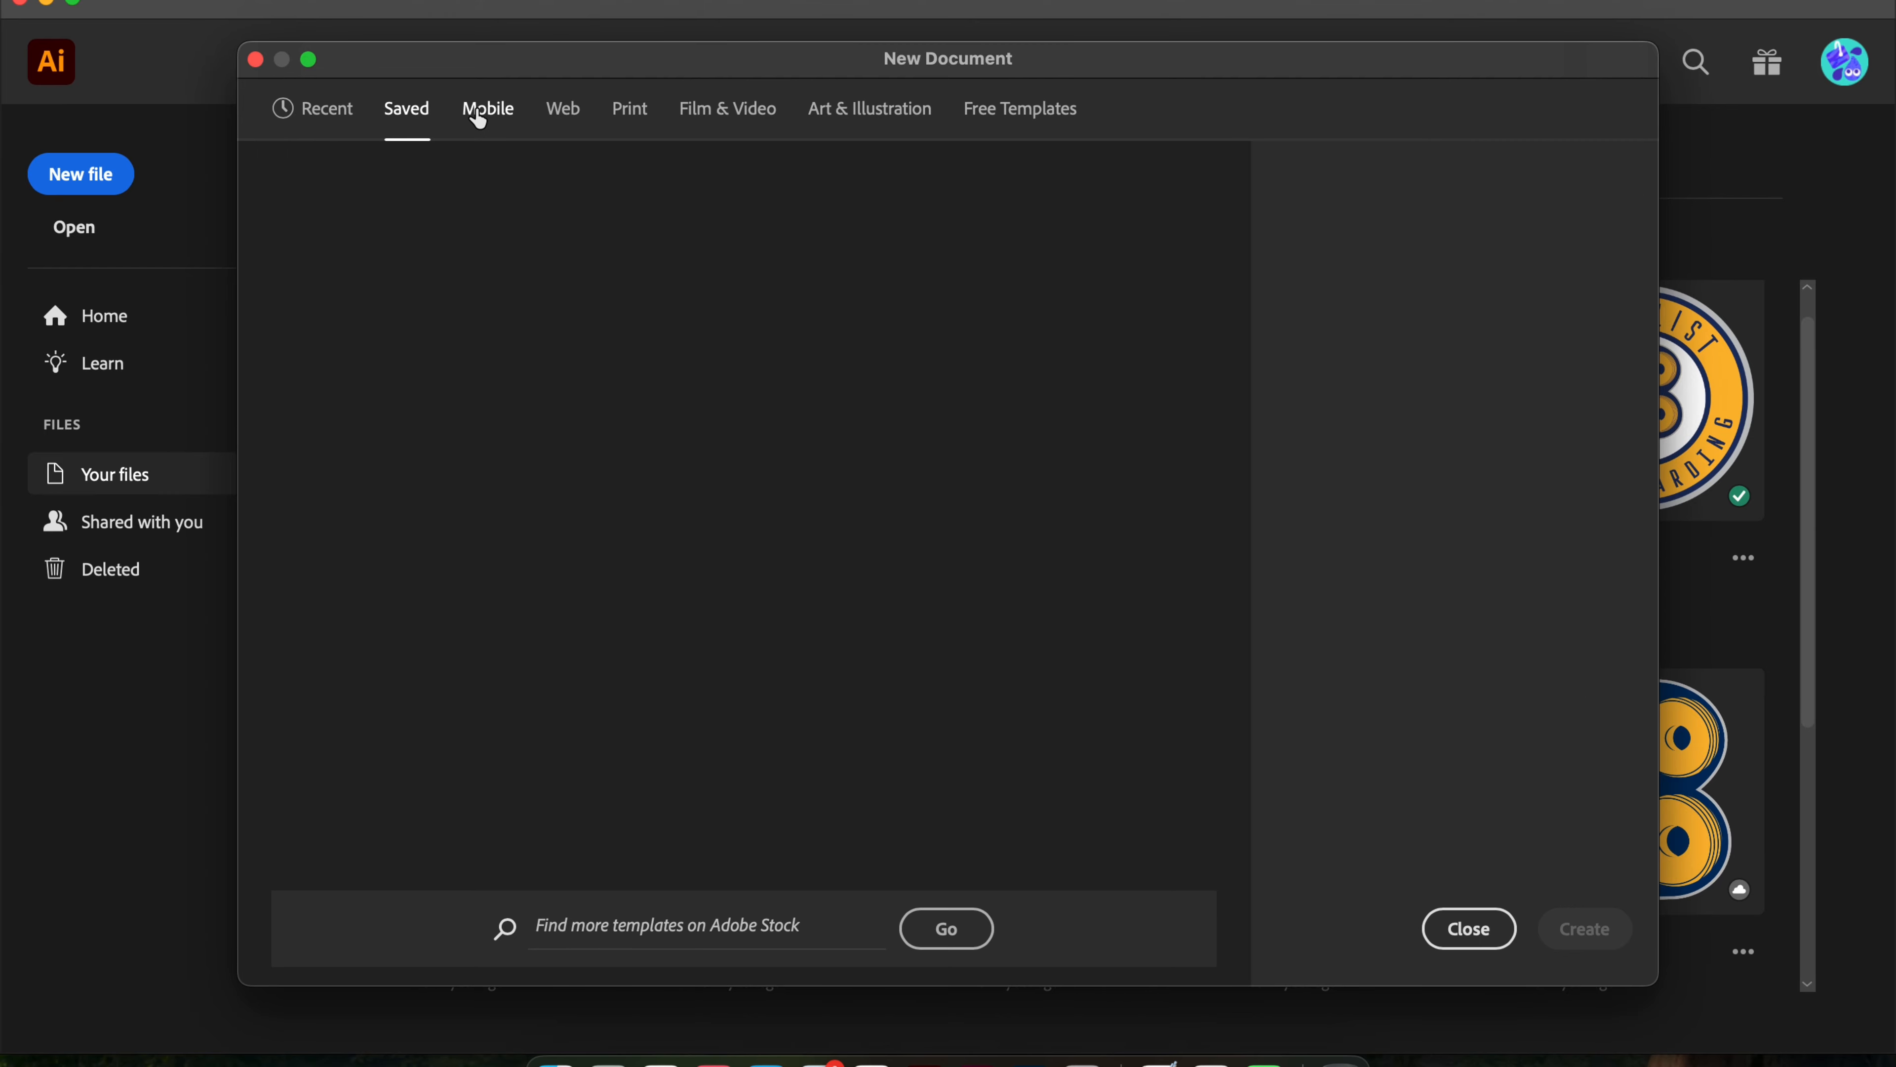
{"action": "left_click", "coordinate": [480, 113]}
{"action": "left_click", "coordinate": [573, 113]}
{"action": "left_click", "coordinate": [628, 114]}
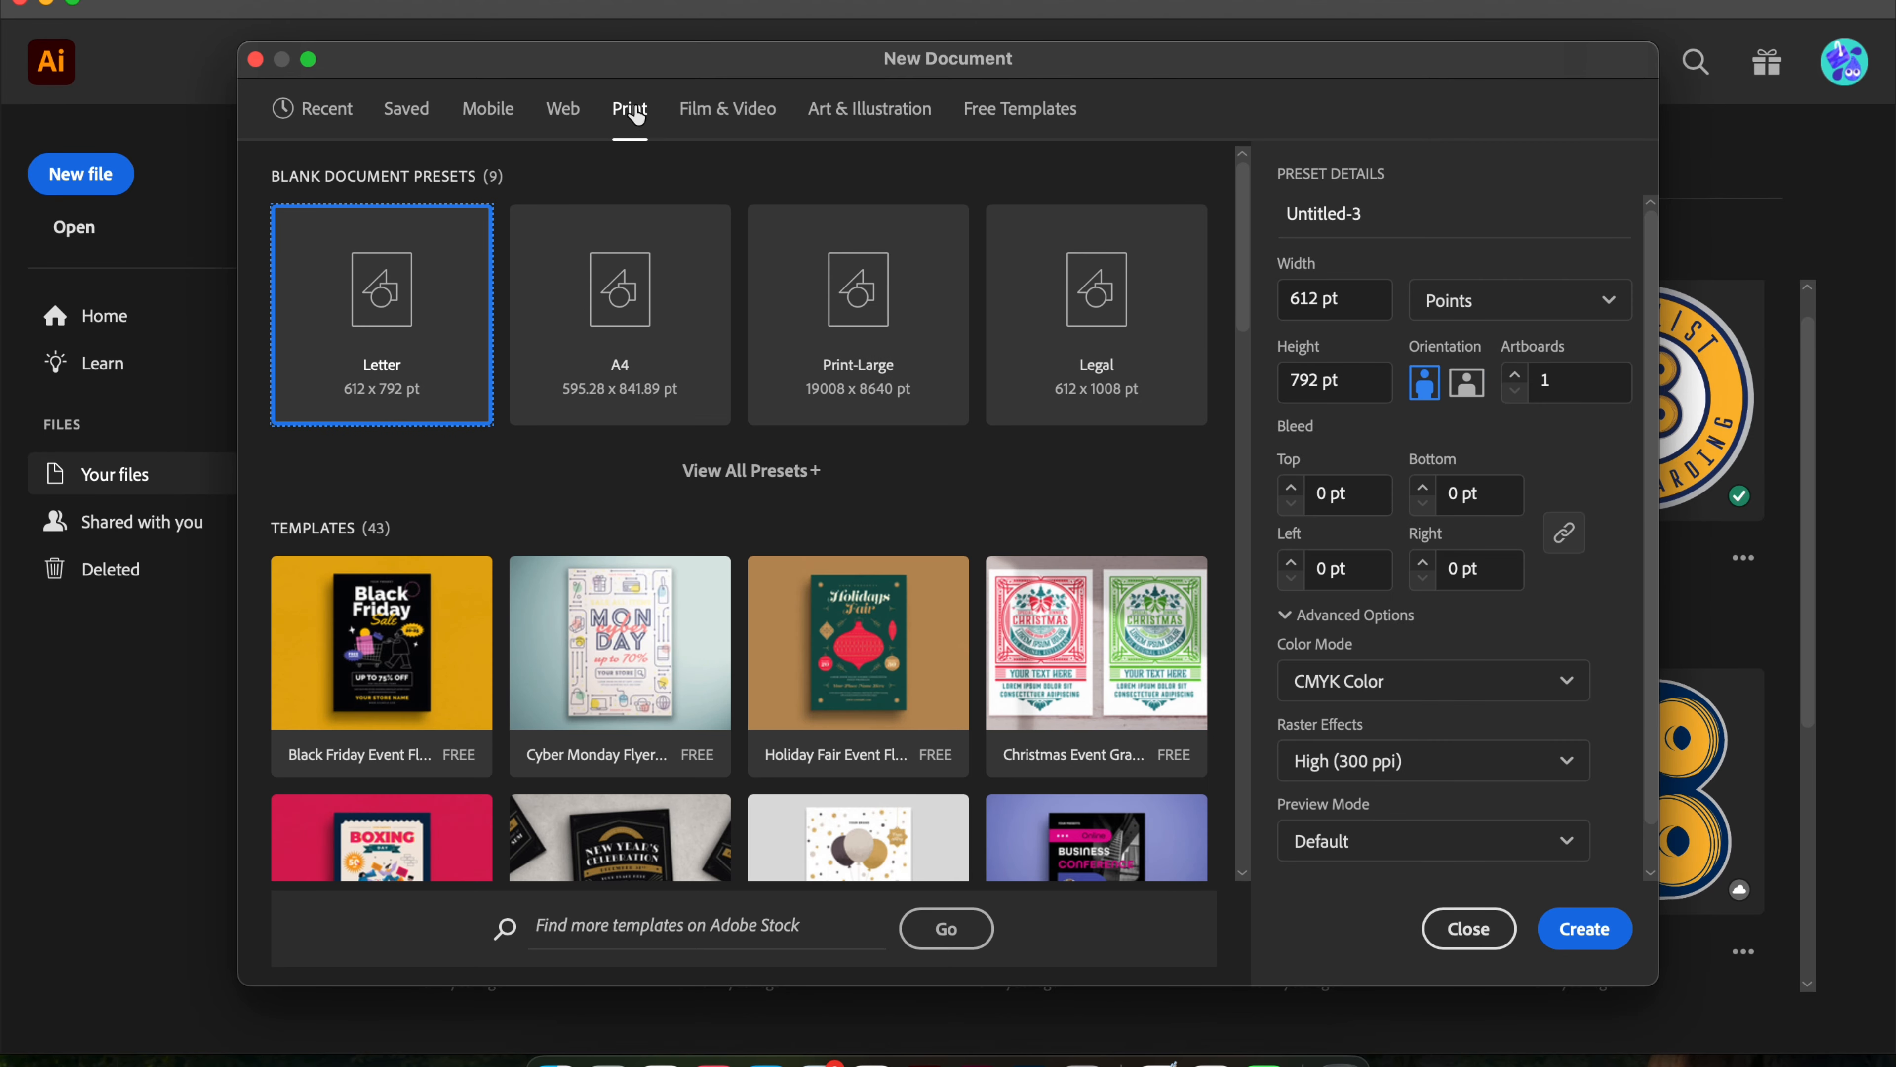
{"action": "left_click", "coordinate": [775, 114]}
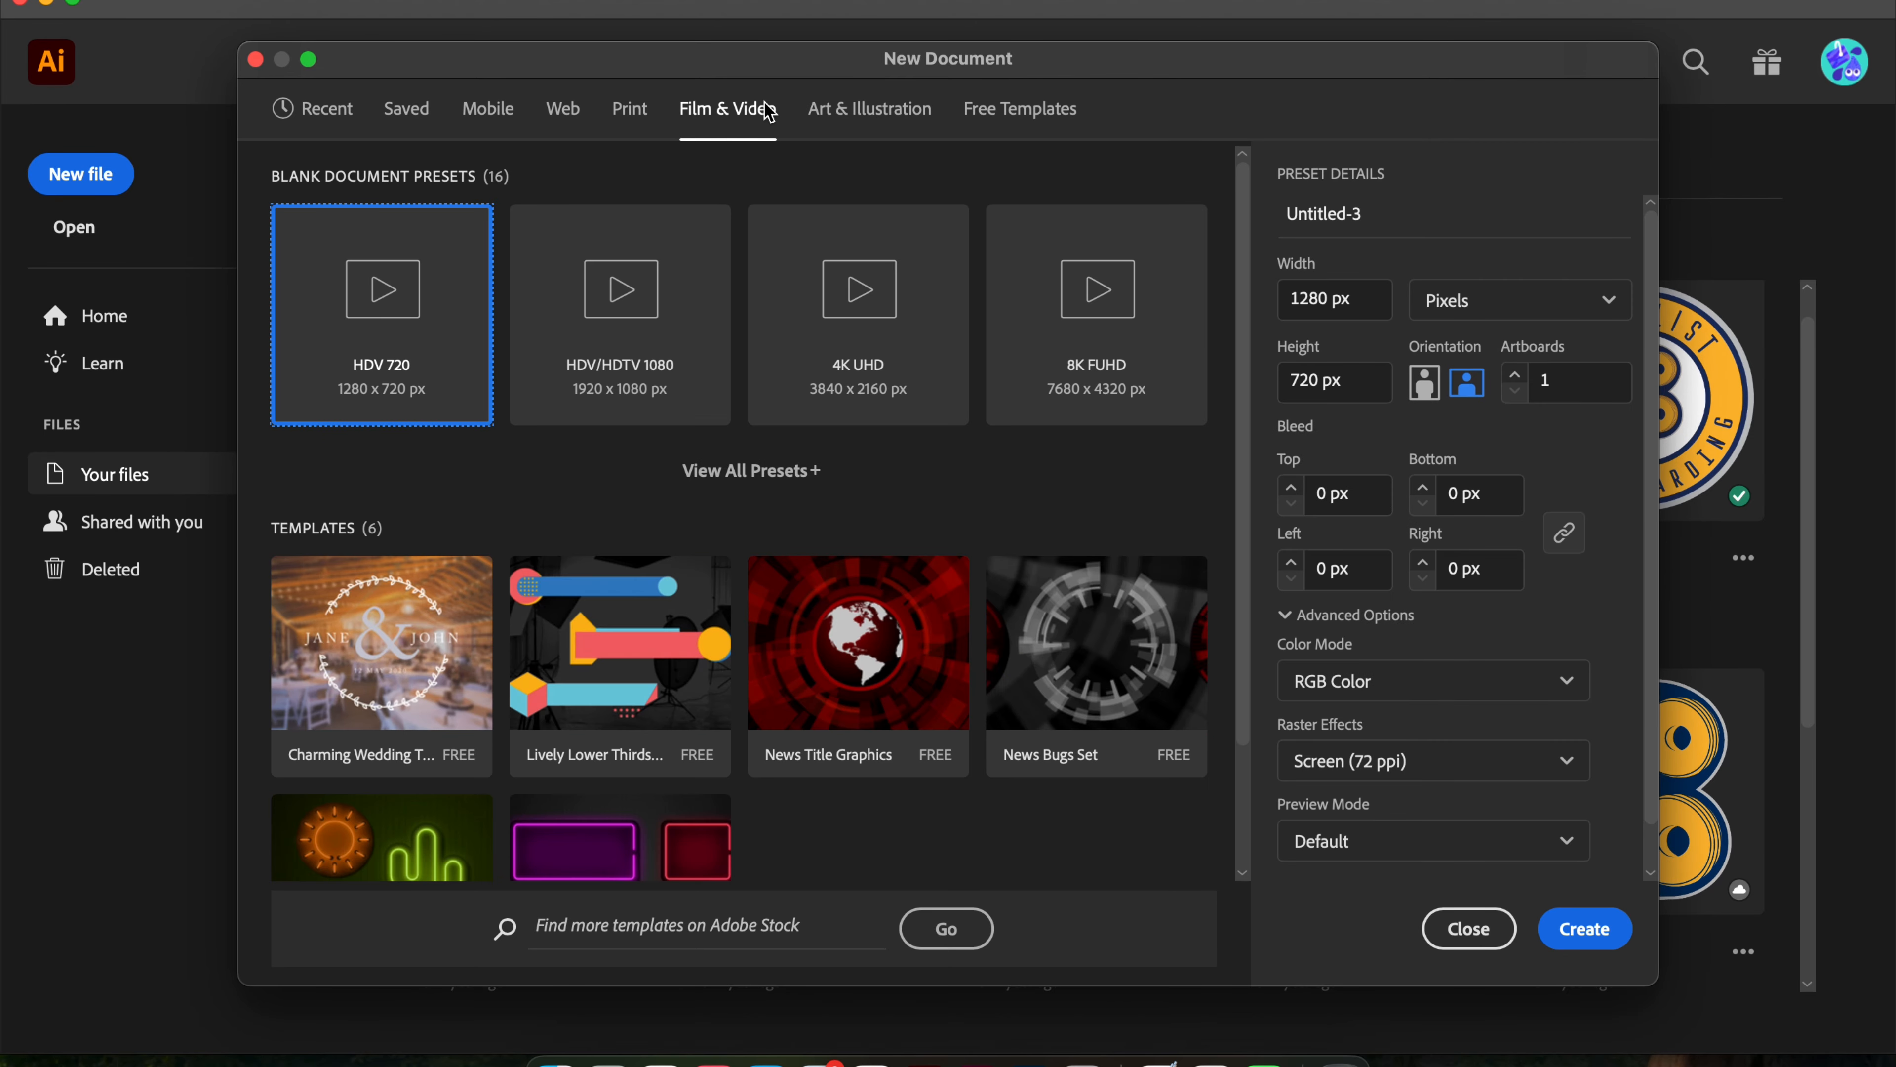
{"action": "left_click", "coordinate": [870, 112]}
{"action": "left_click", "coordinate": [274, 107]}
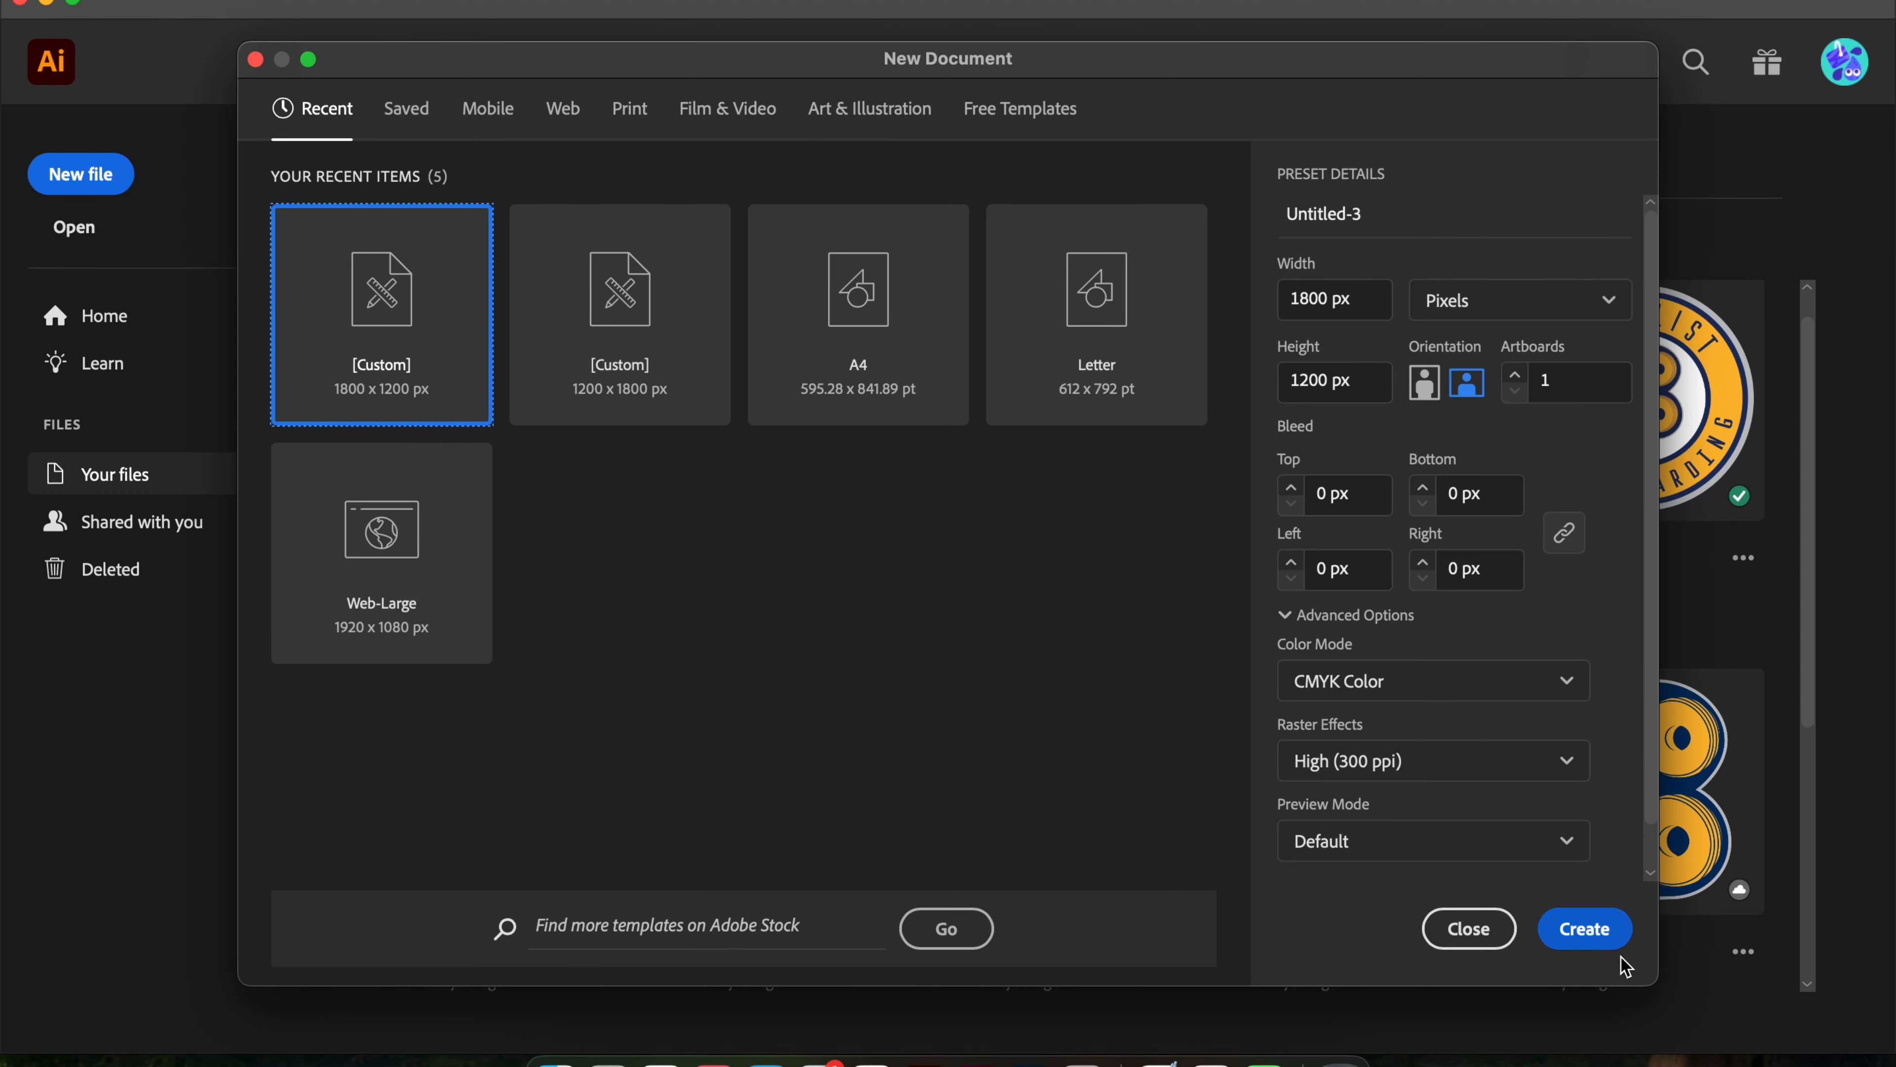
{"action": "left_click", "coordinate": [1607, 938]}
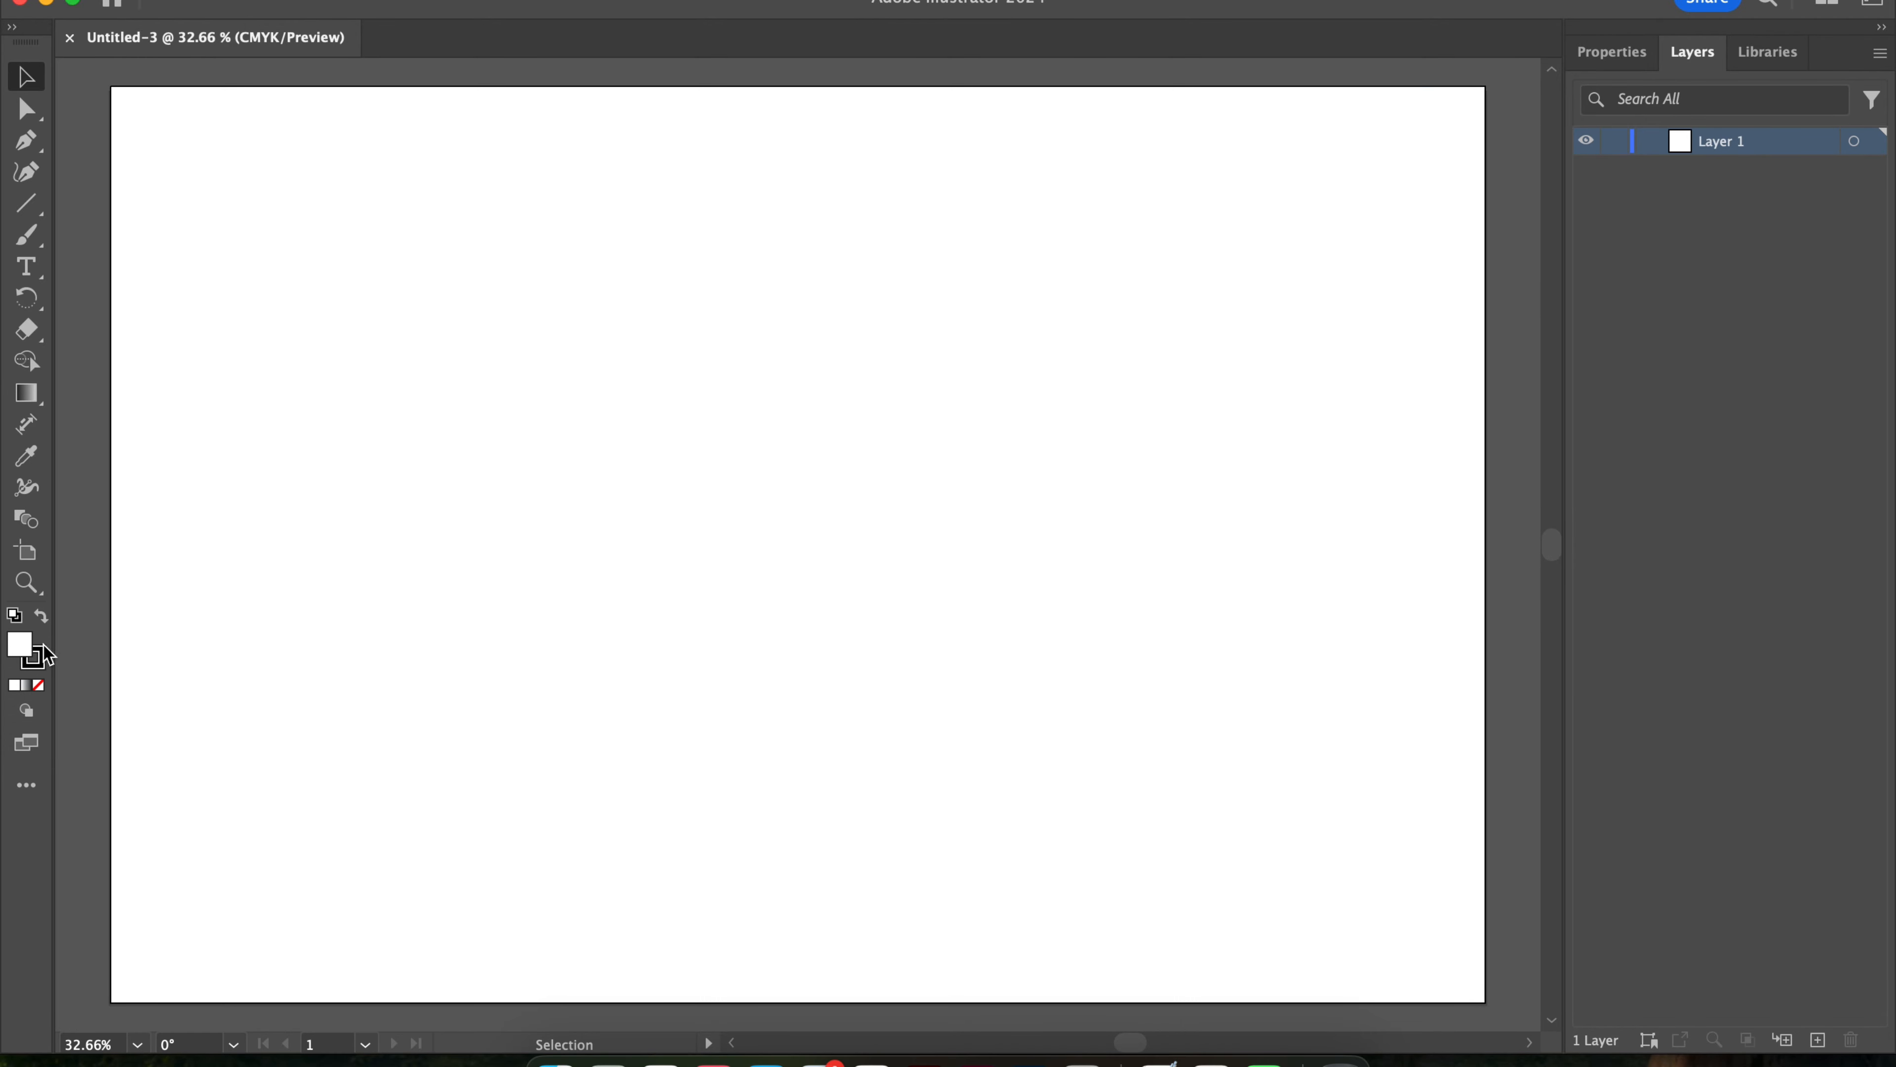
Look through the new document's properties, layers and libraries.
{"action": "left_click", "coordinate": [1634, 52]}
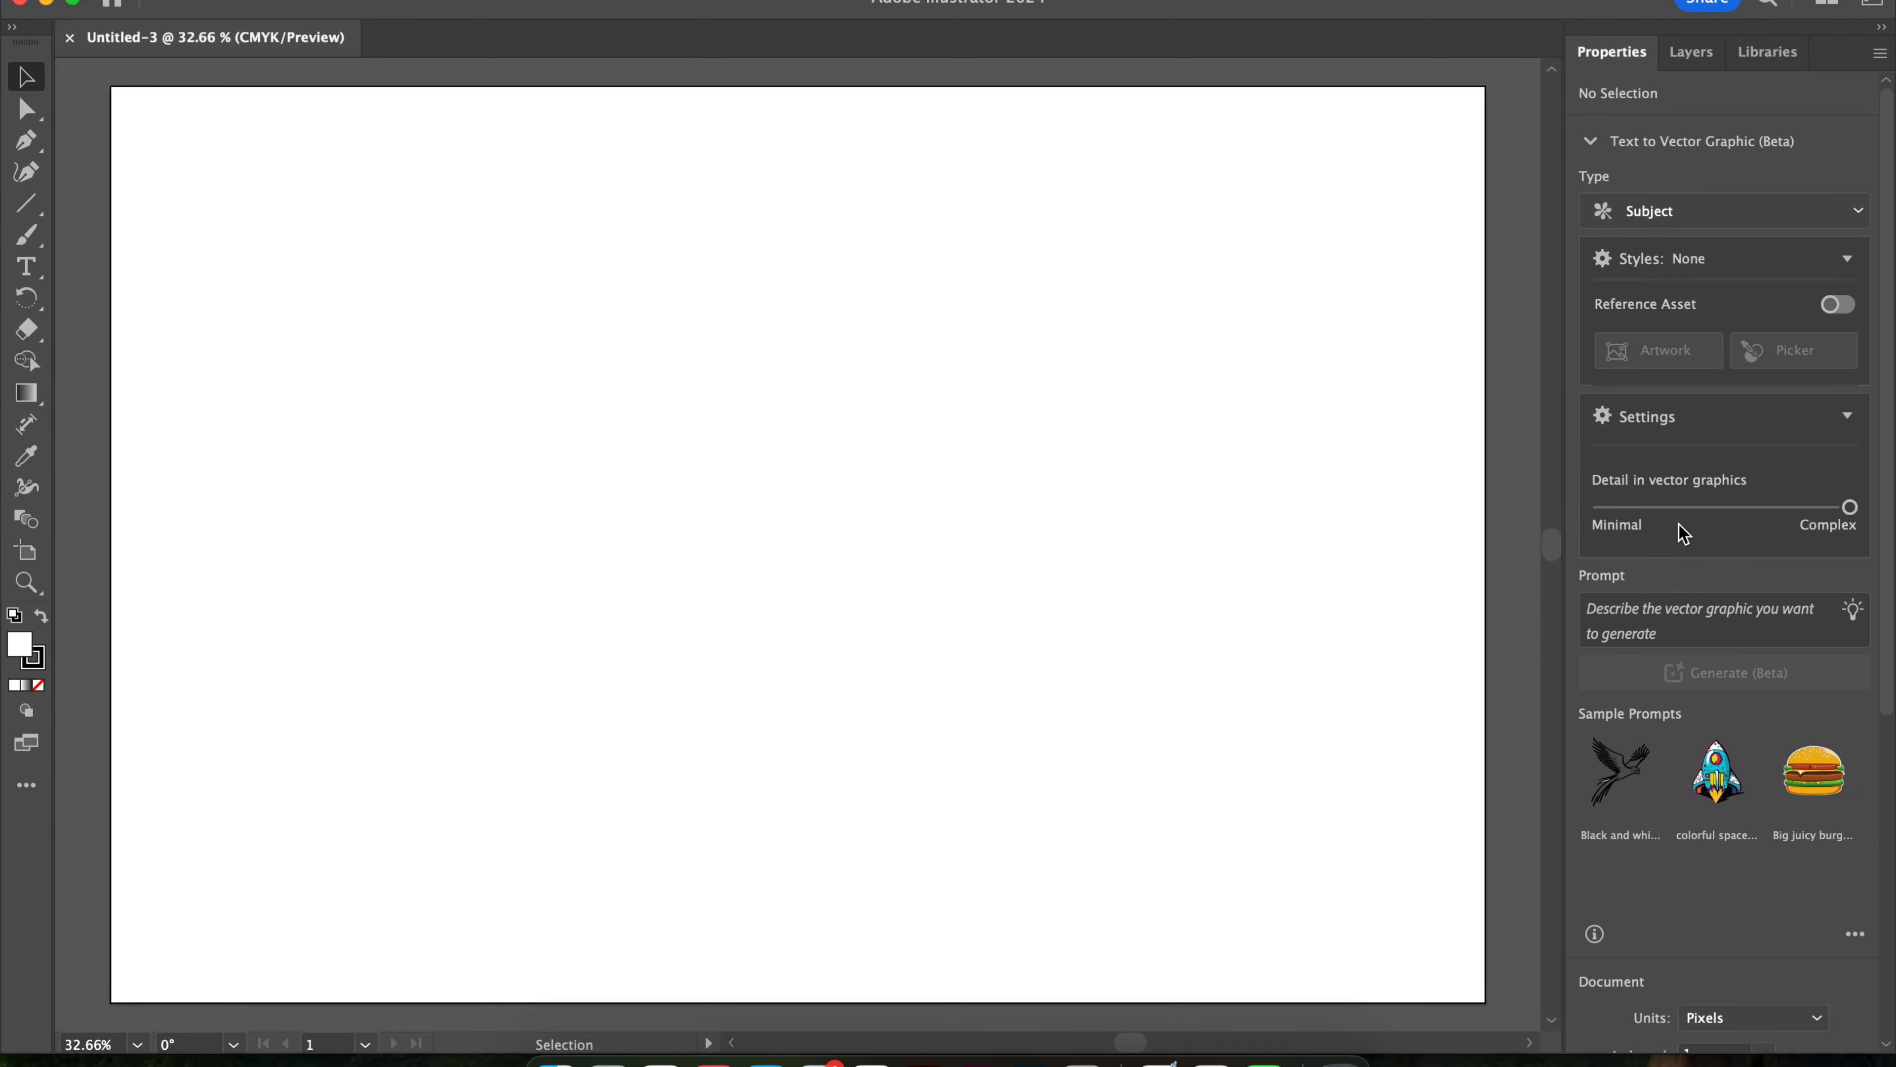
{"action": "scroll", "coordinate": [1731, 699], "scroll_direction": "down", "scroll_amount": 6}
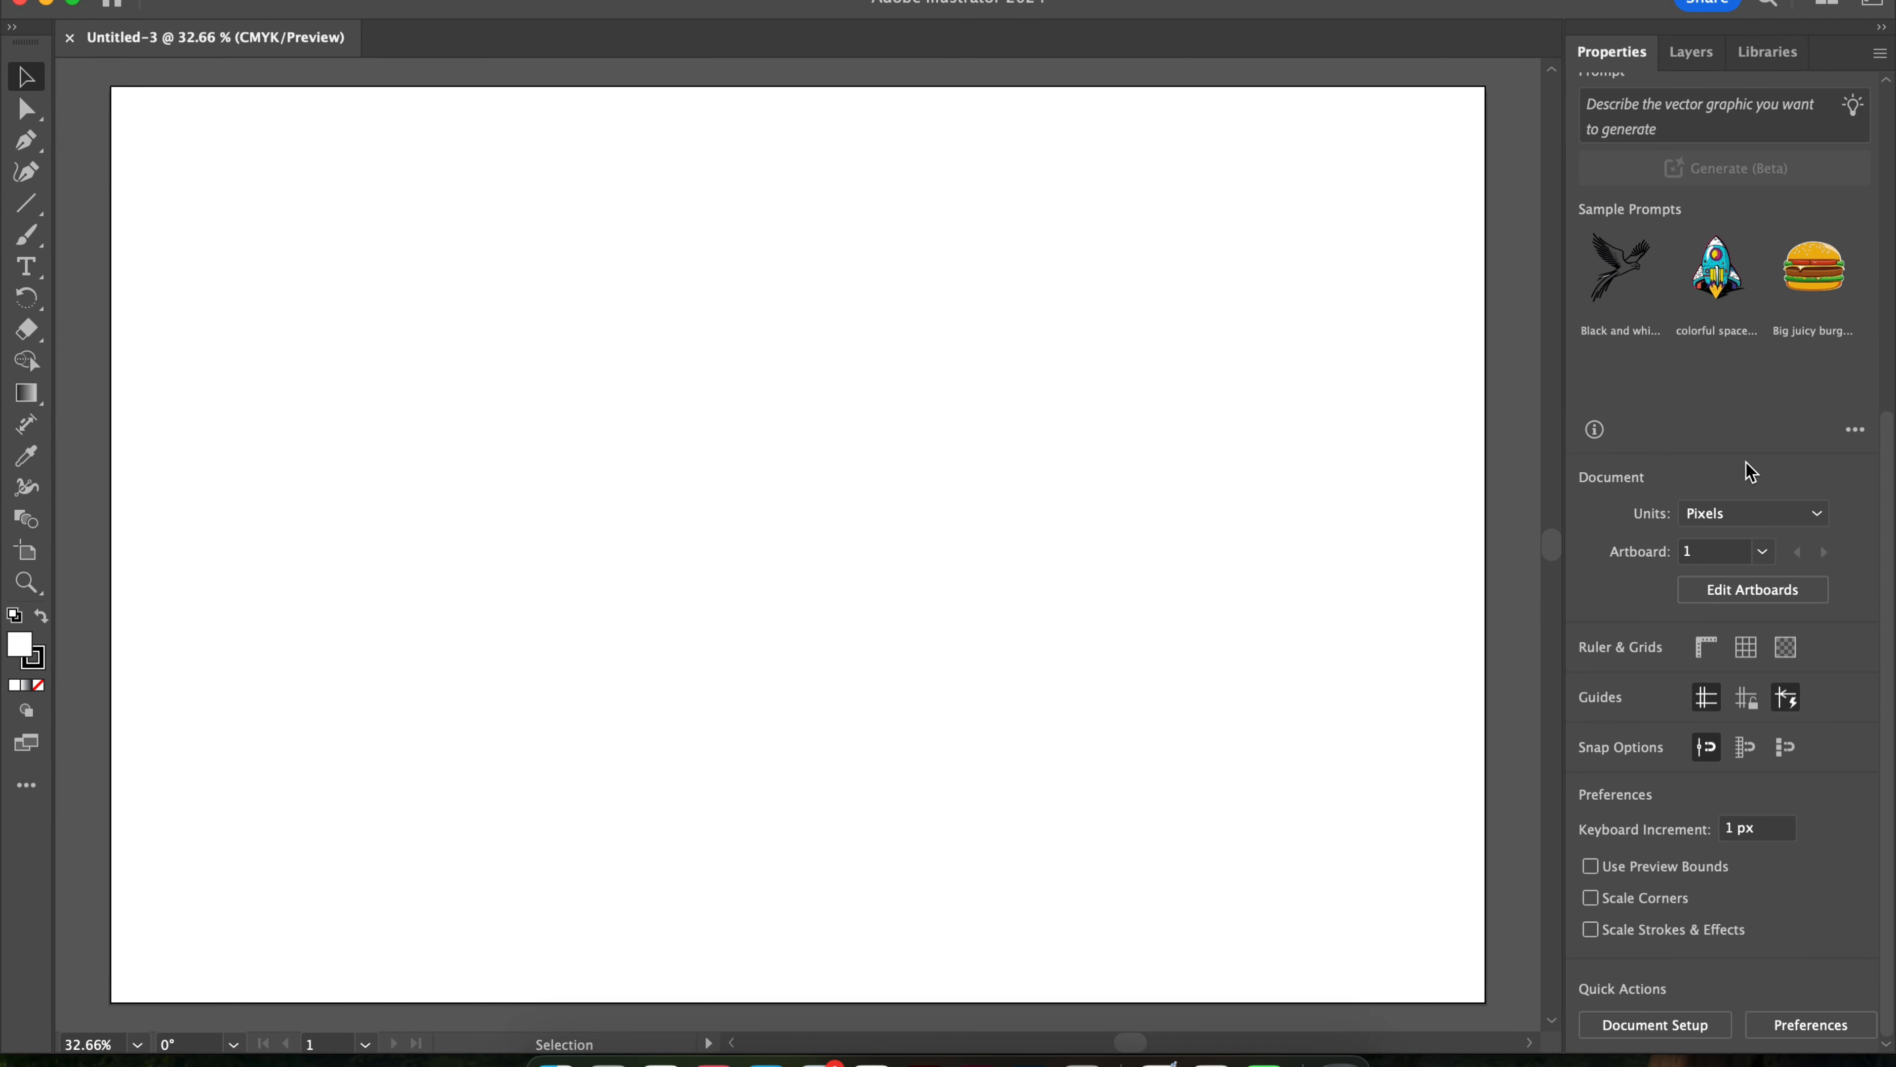
{"action": "scroll", "coordinate": [1751, 471], "scroll_direction": "up", "scroll_amount": 5}
{"action": "scroll", "coordinate": [1751, 471], "scroll_direction": "down", "scroll_amount": 5}
{"action": "left_click", "coordinate": [1709, 47]}
{"action": "left_click", "coordinate": [1768, 51]}
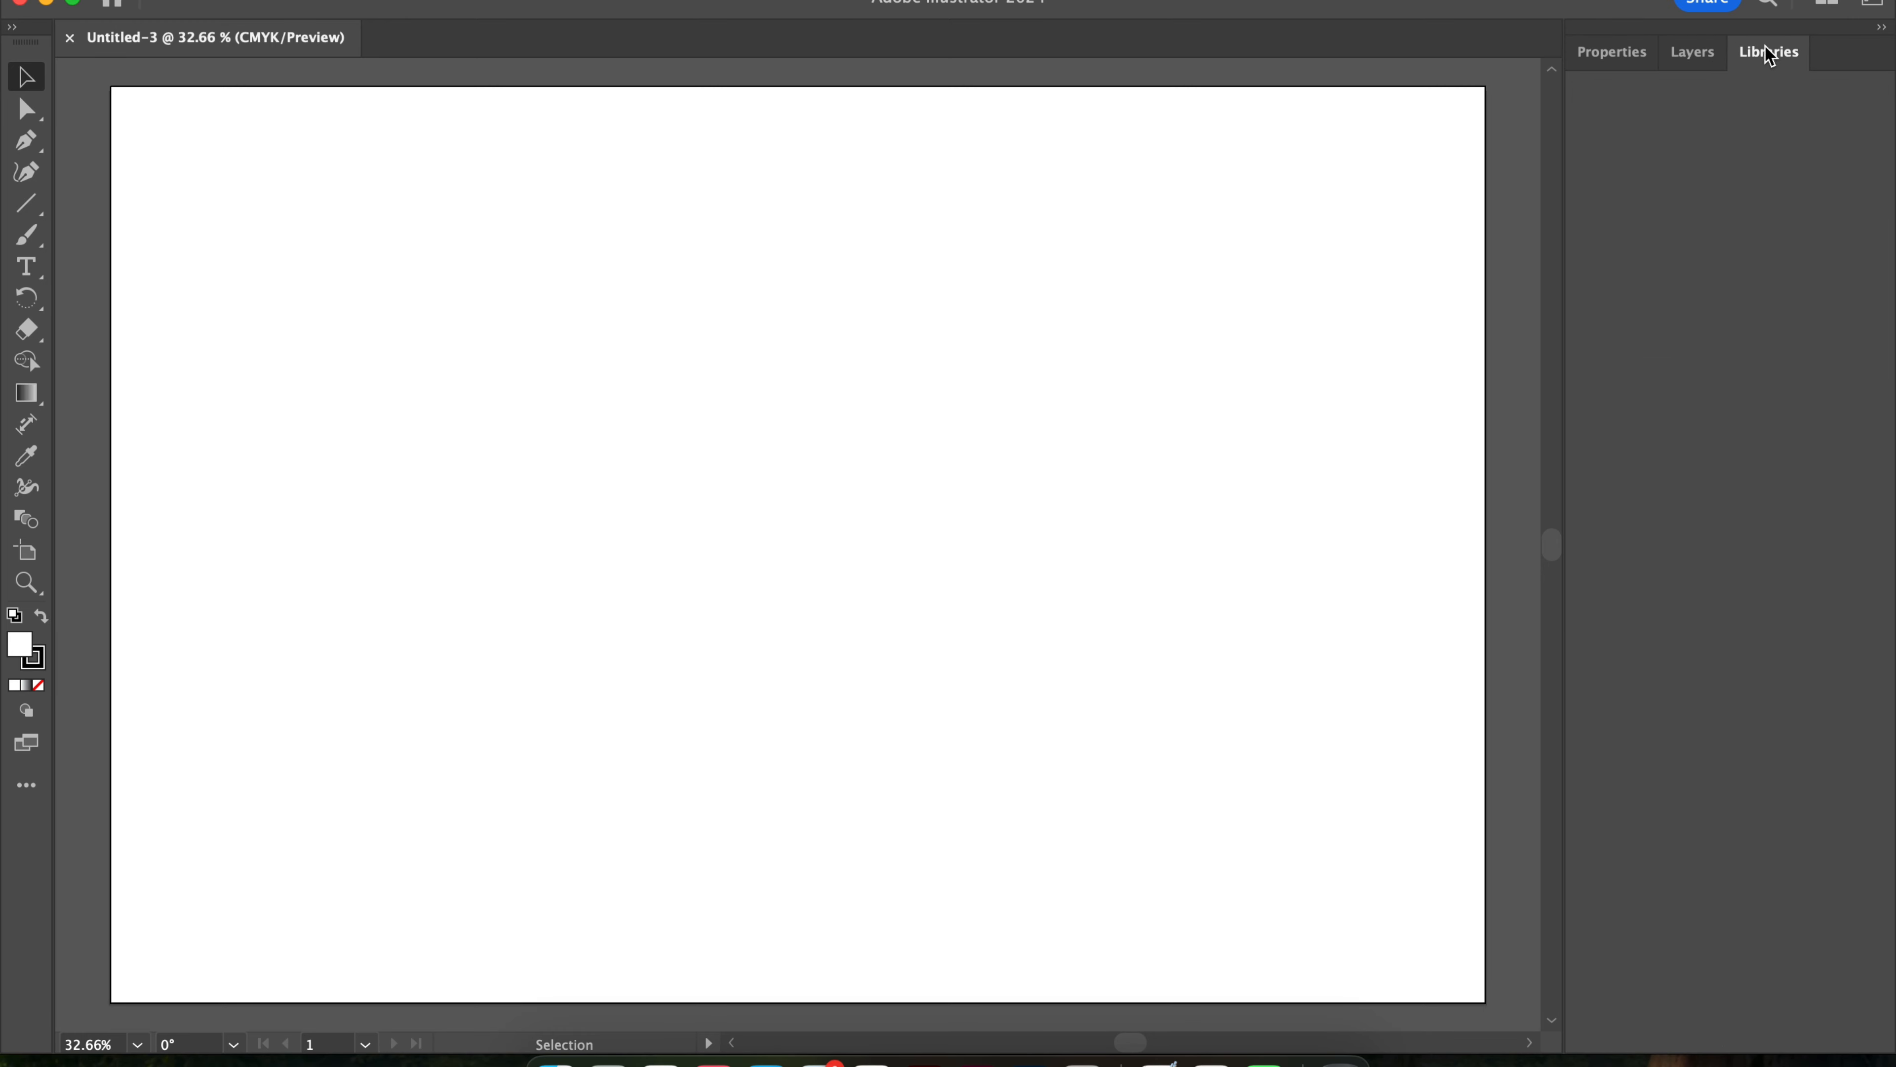
{"action": "left_click", "coordinate": [1708, 50]}
{"action": "left_click", "coordinate": [1692, 53]}
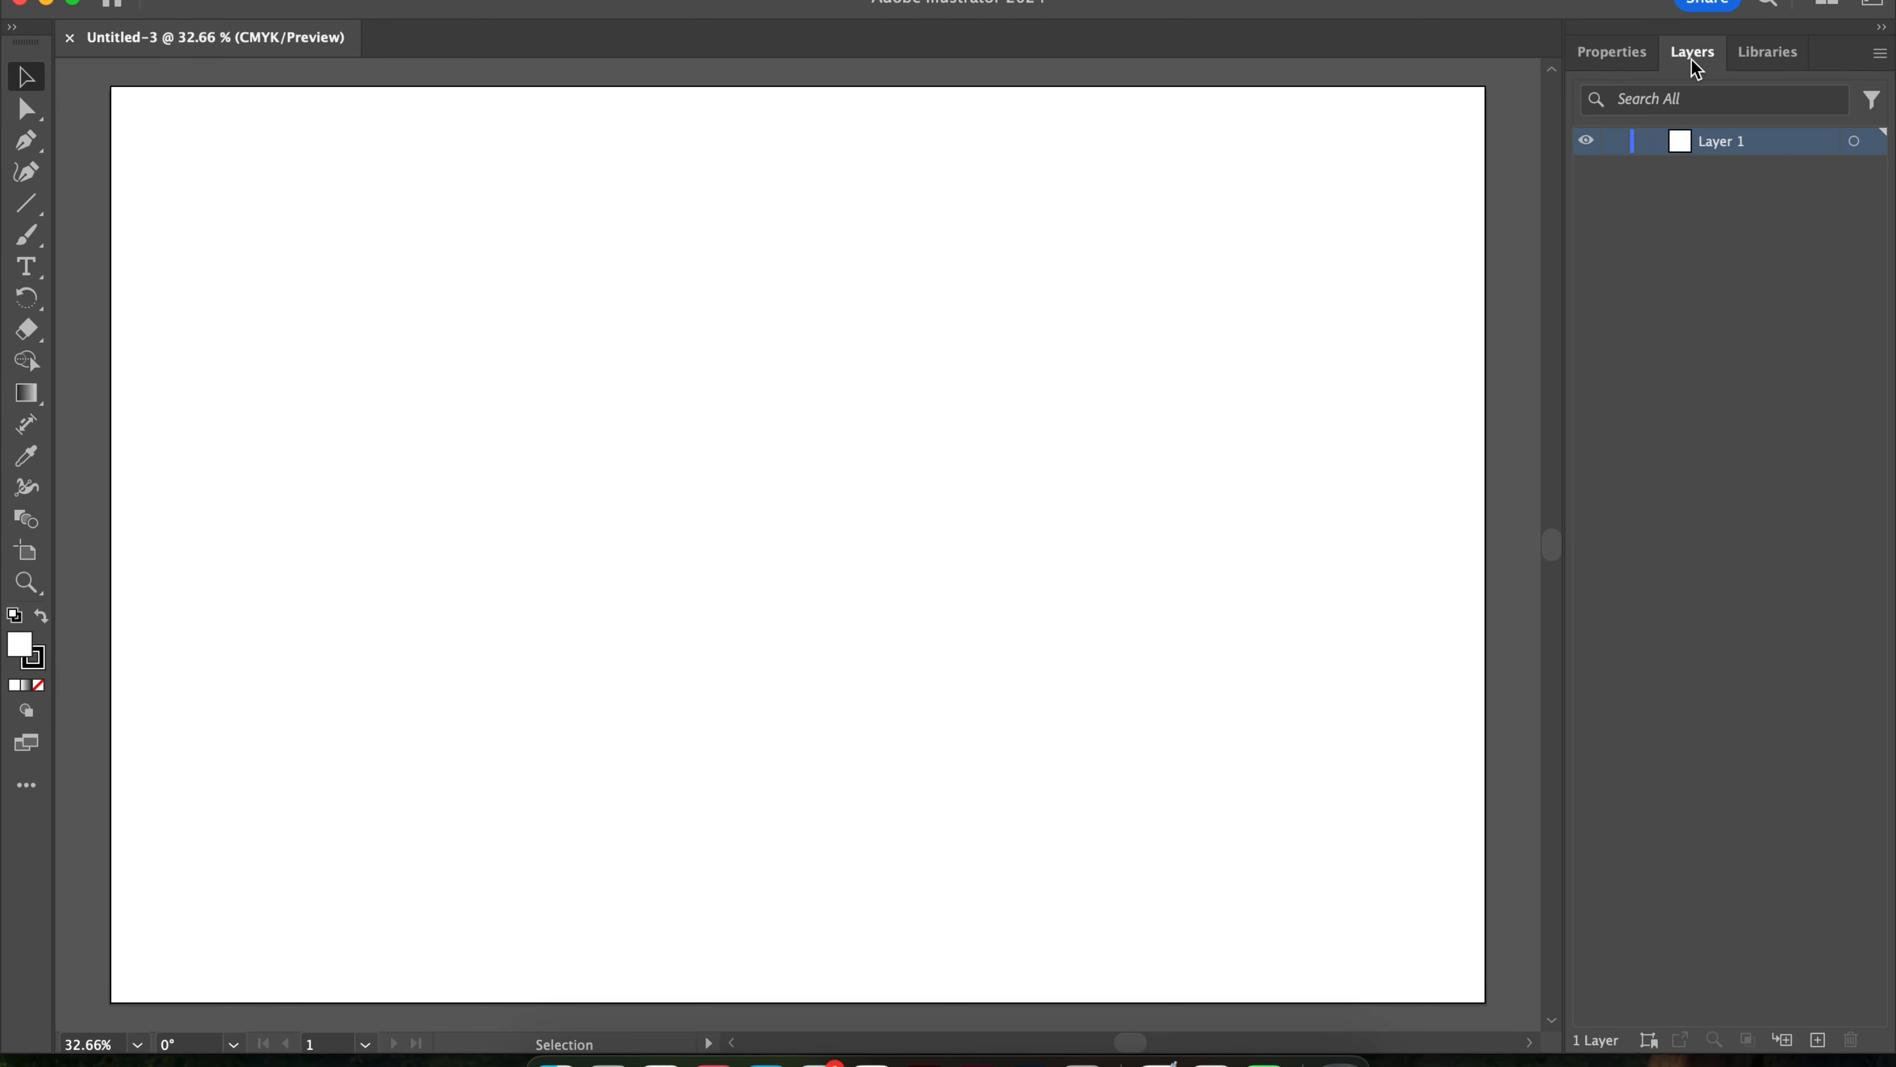
Add a second layer named Layer 2 with the Light Red color.
{"action": "left_click", "coordinate": [1877, 54]}
{"action": "left_click", "coordinate": [1877, 66]}
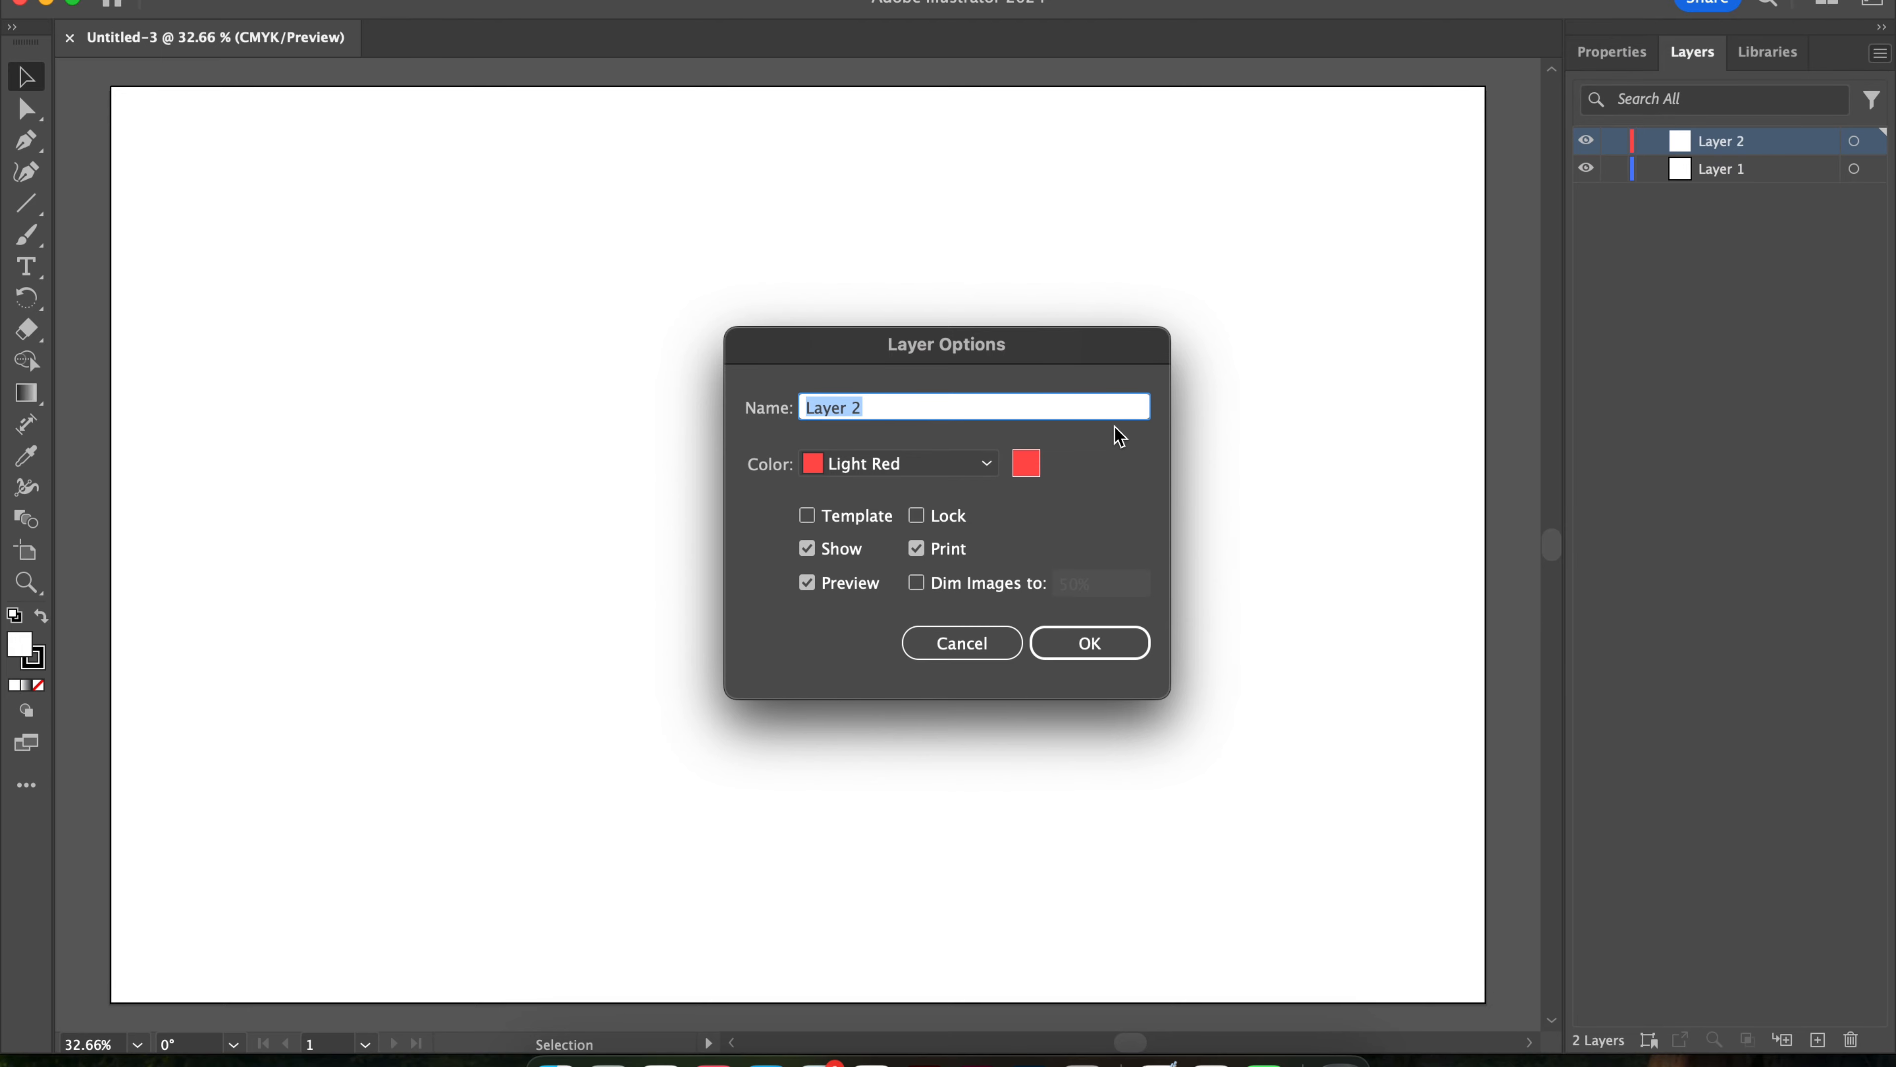
{"action": "left_click", "coordinate": [1090, 643]}
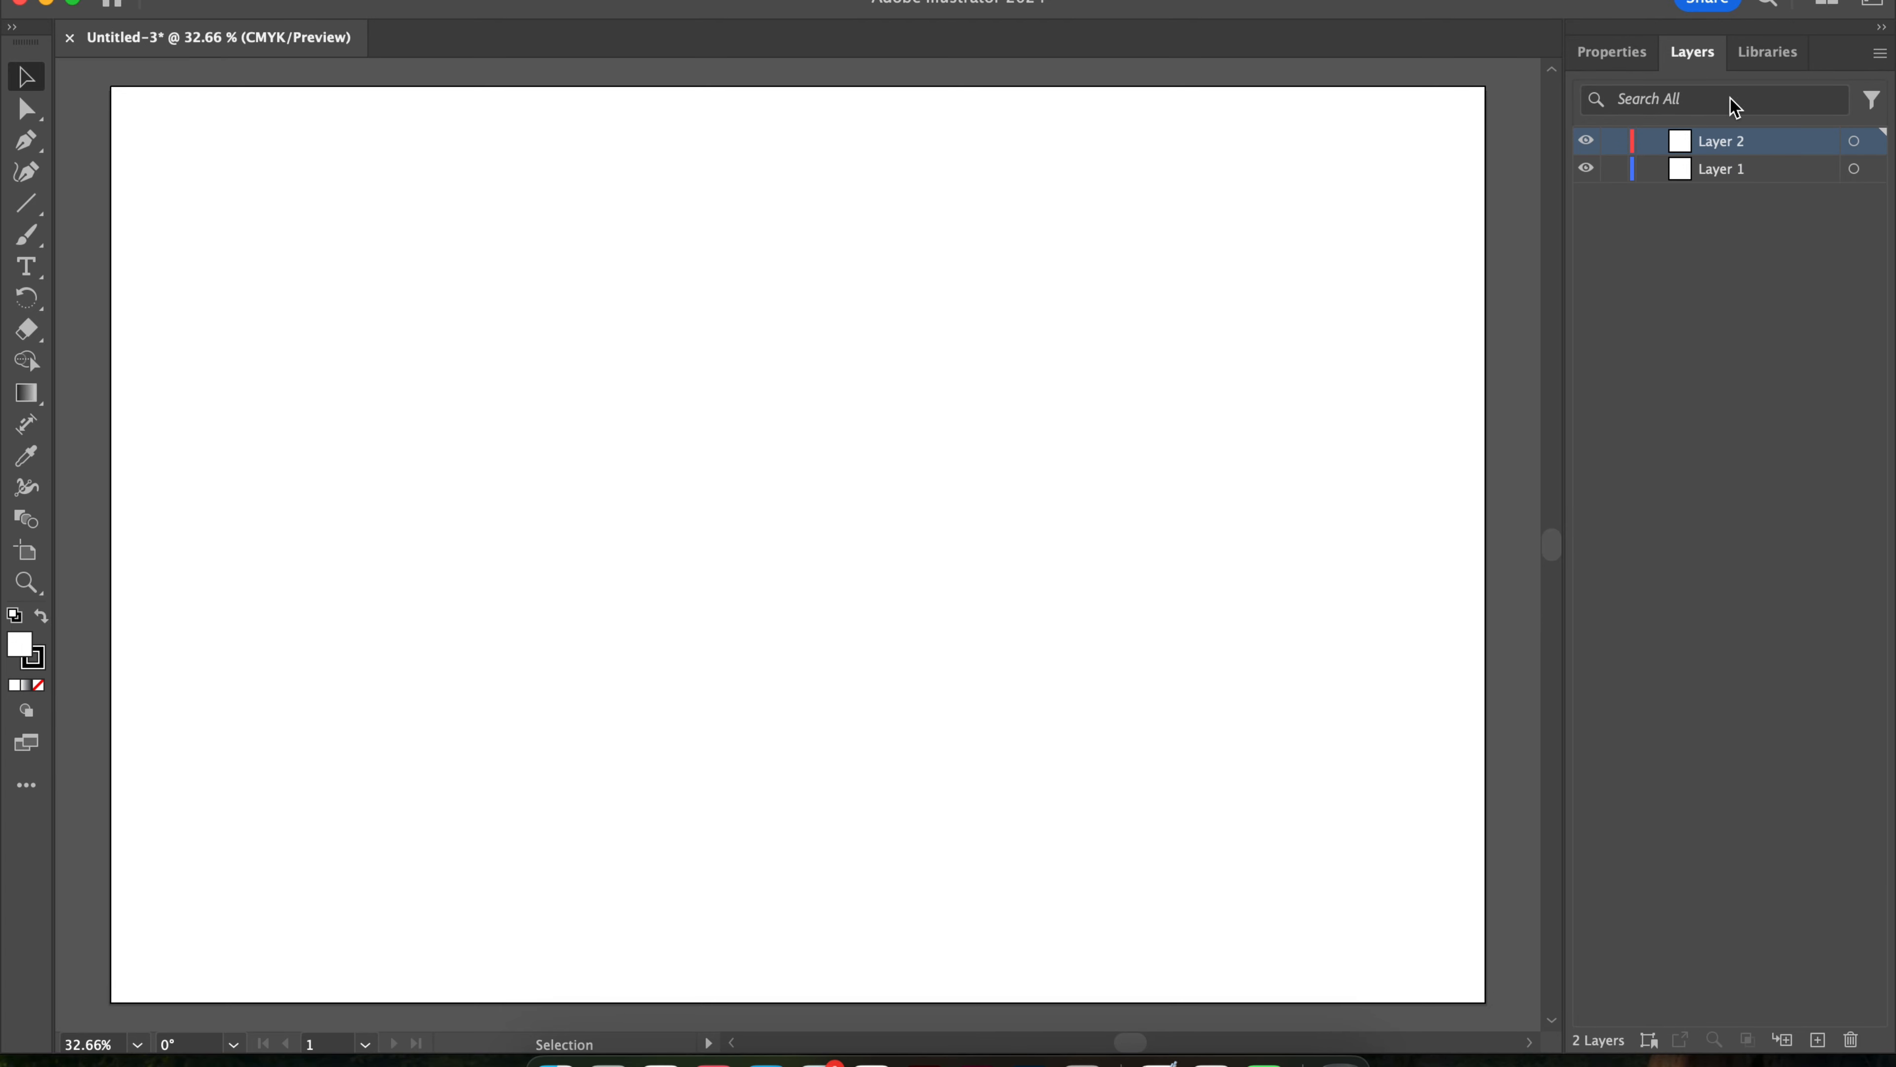
Add a third layer named Layer 3 with the Green color.
{"action": "left_click", "coordinate": [1878, 54]}
{"action": "left_click", "coordinate": [1822, 69]}
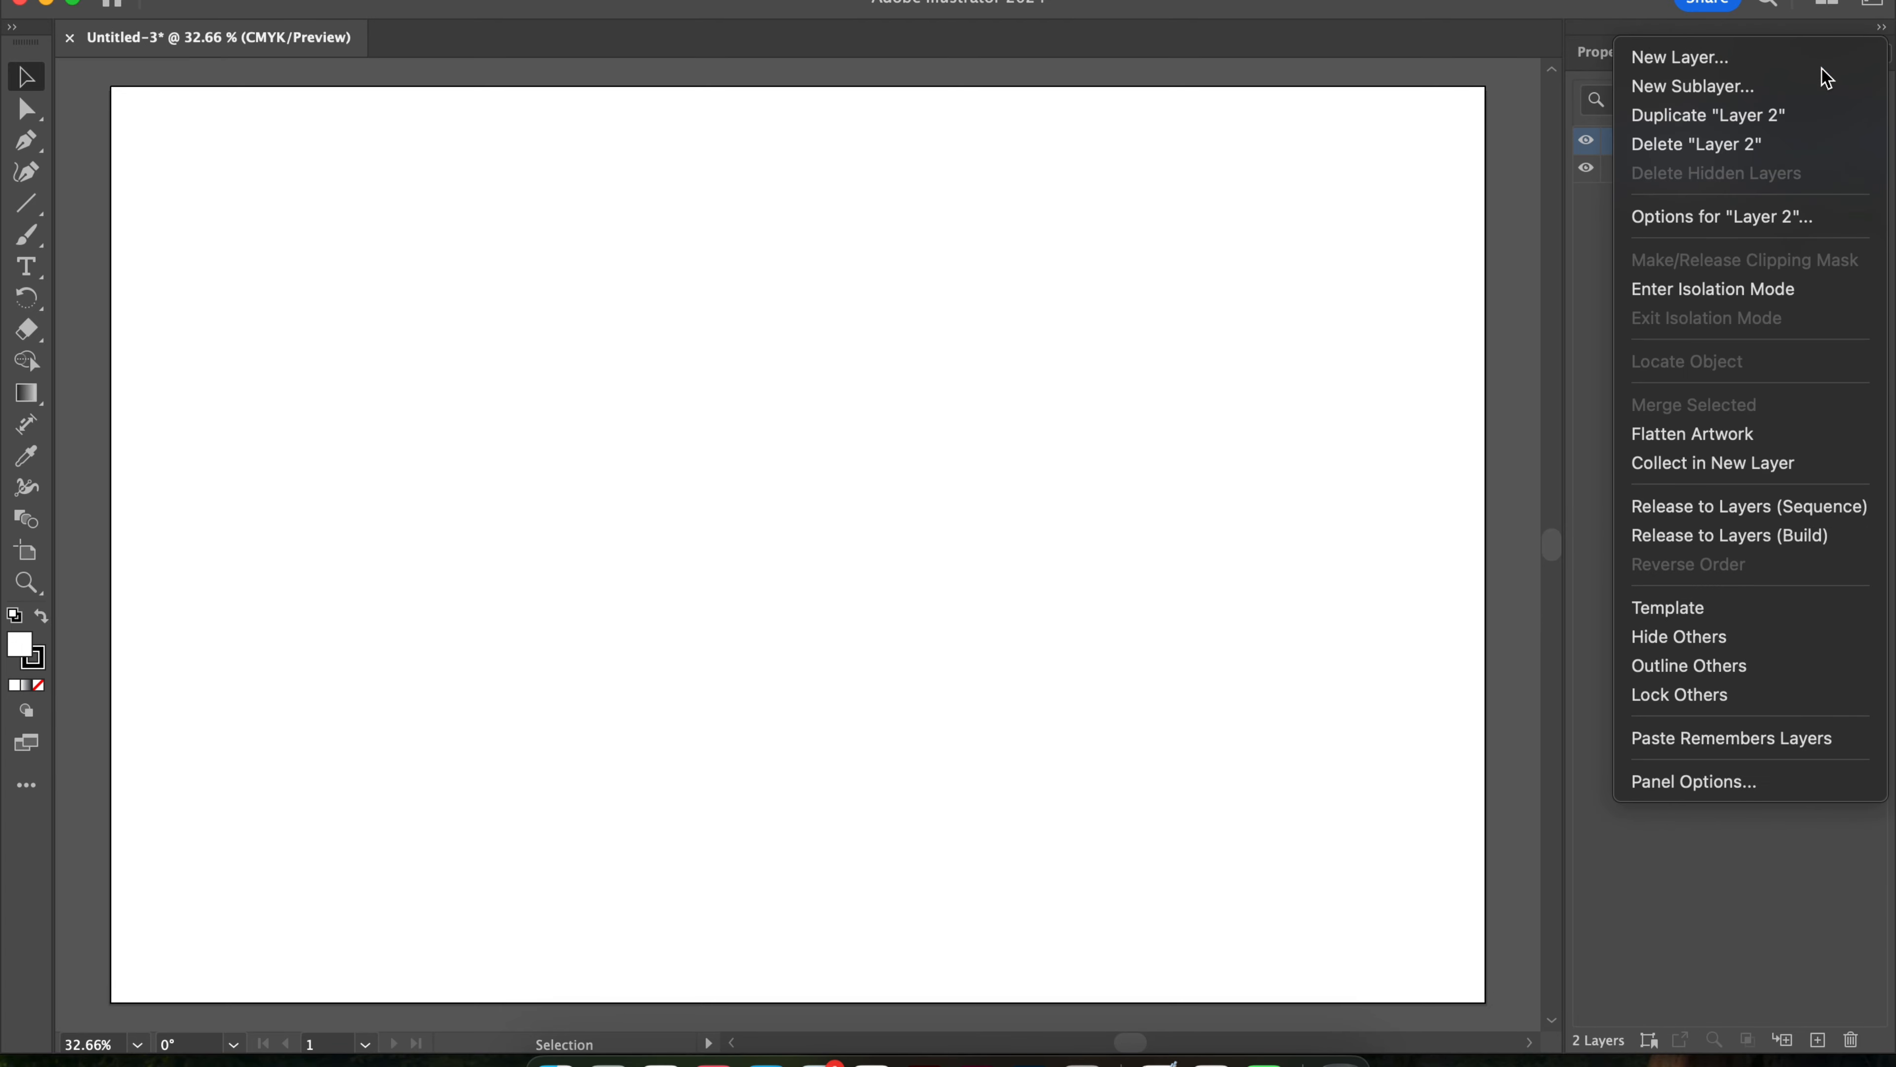
{"action": "left_click", "coordinate": [986, 460]}
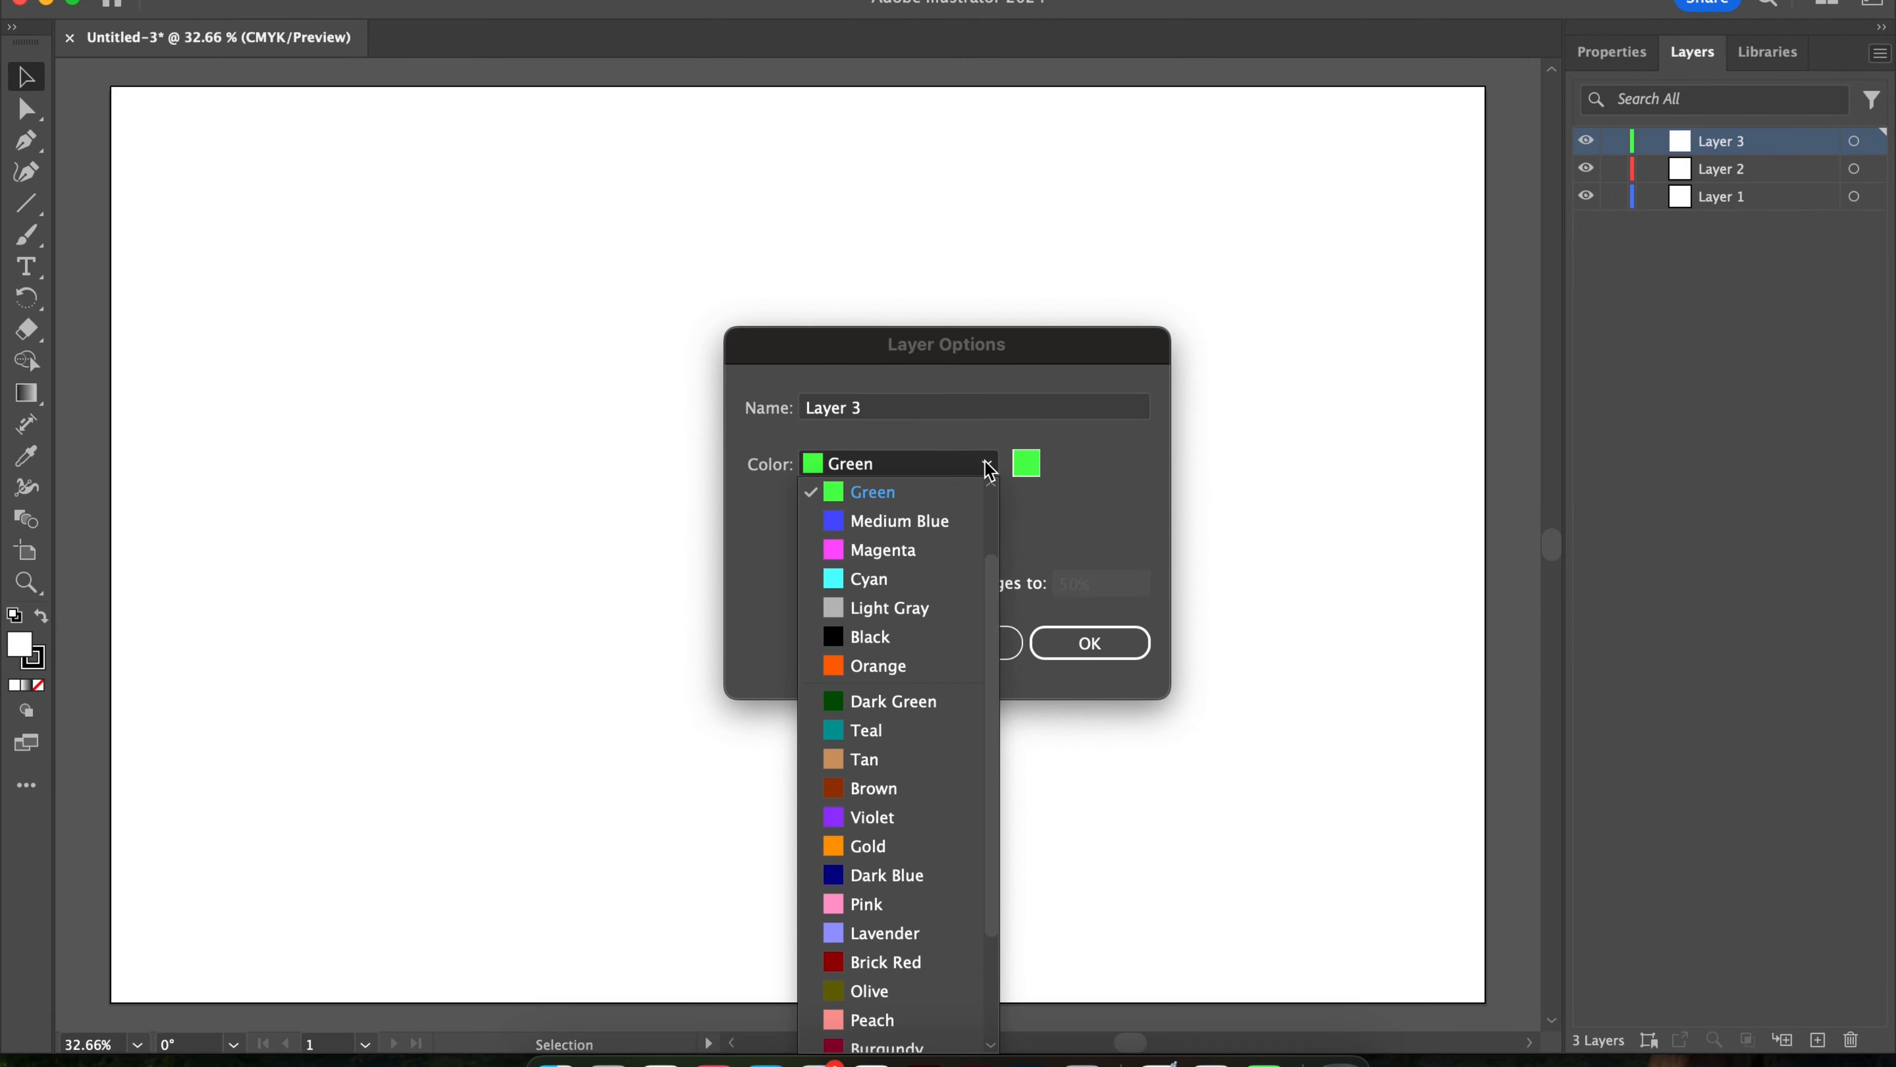
{"action": "scroll", "coordinate": [930, 897], "scroll_direction": "down", "scroll_amount": 3}
{"action": "scroll", "coordinate": [930, 896], "scroll_direction": "up", "scroll_amount": 5}
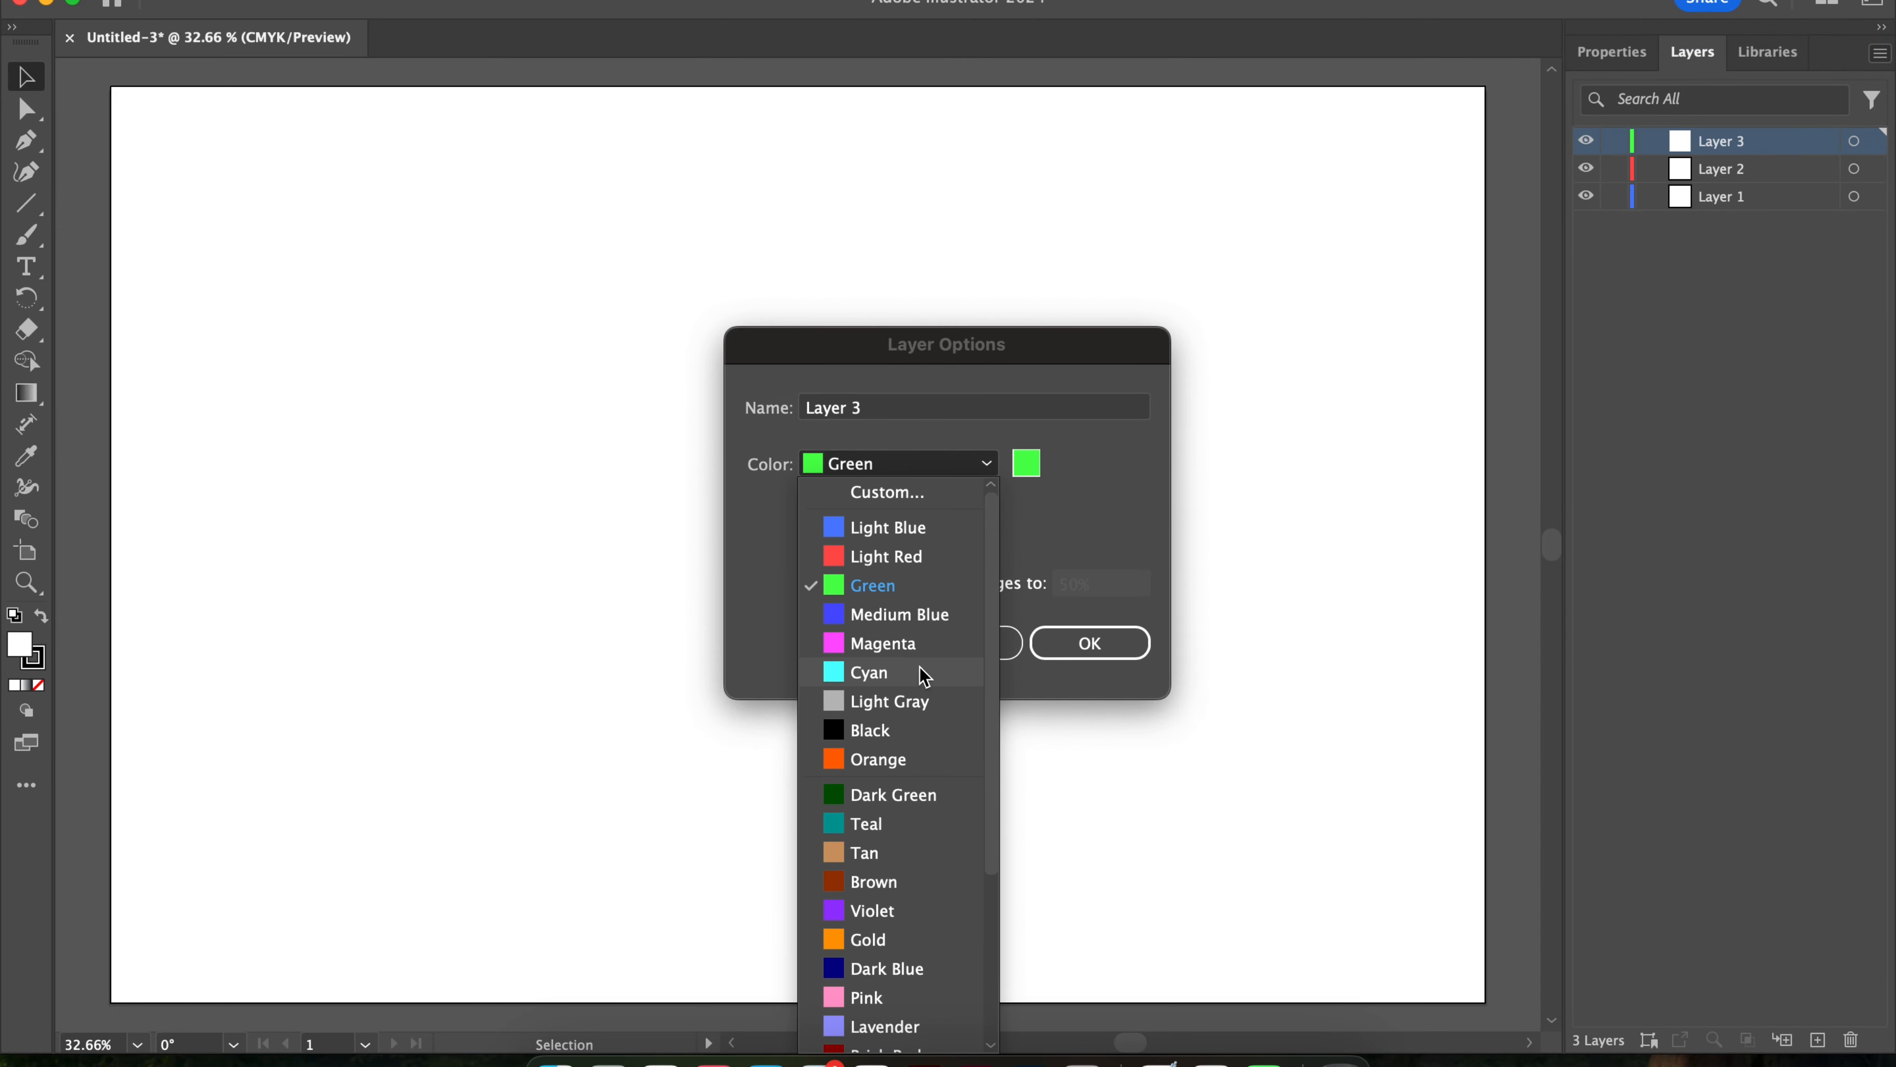
{"action": "left_click", "coordinate": [893, 590]}
{"action": "left_click", "coordinate": [1075, 647]}
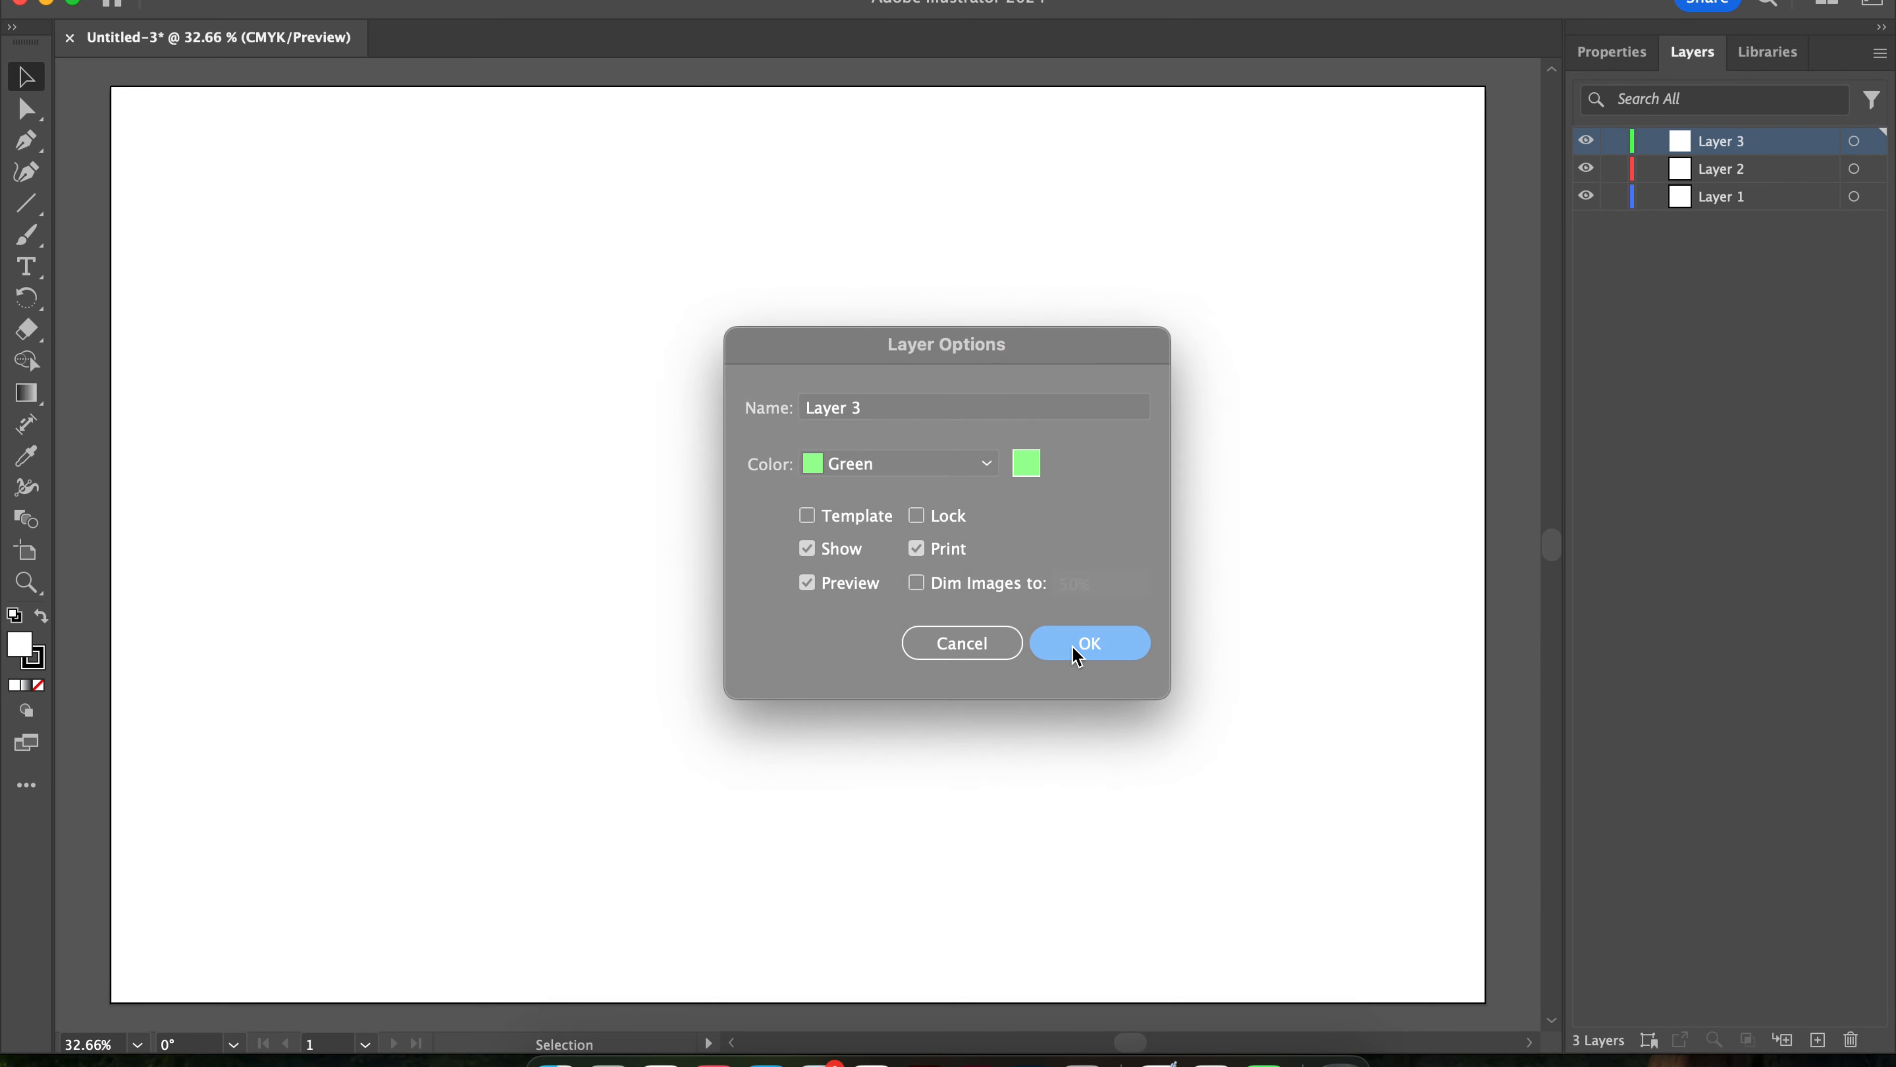
Reorder the layers so that Layer 1 is uppermost, Layer 2 in between and Layer 3 lowest.
{"action": "double_click", "coordinate": [1721, 198]}
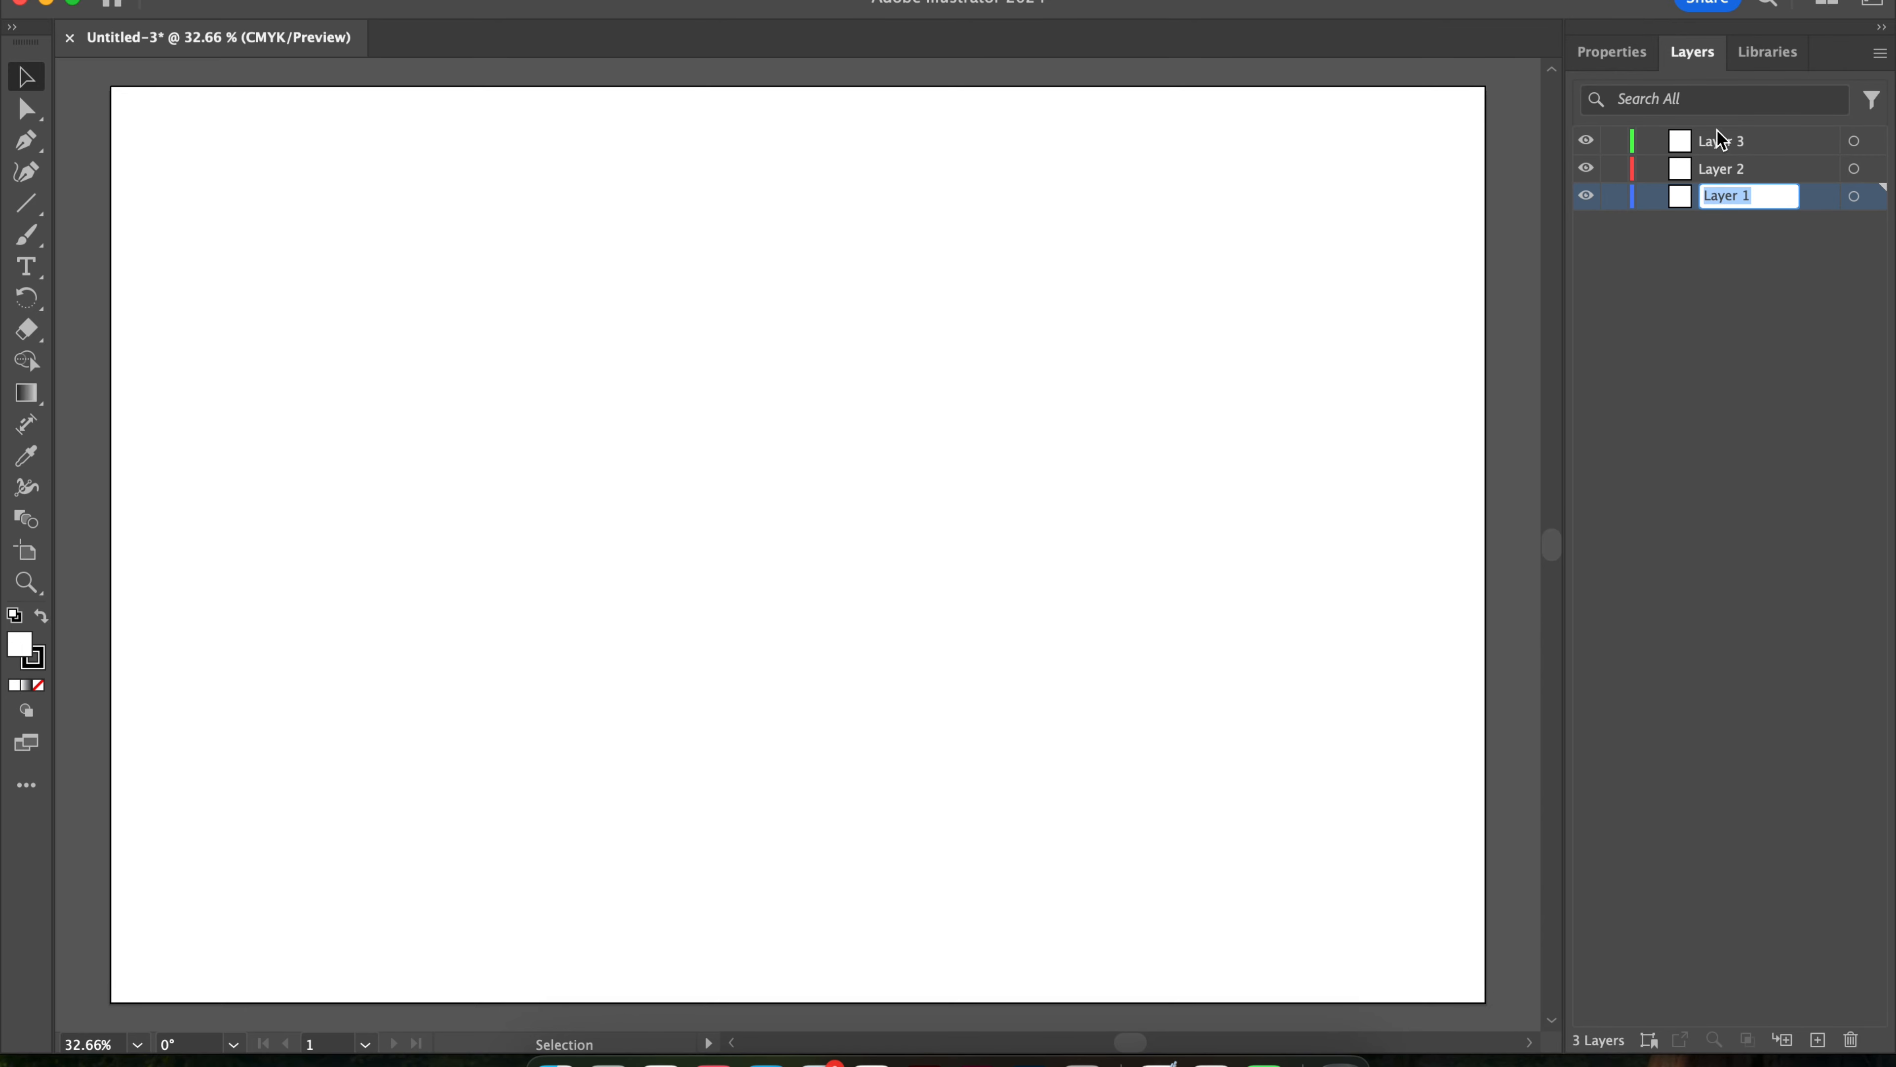
{"action": "left_click", "coordinate": [1775, 259]}
{"action": "left_click_drag", "start_coordinate": [1786, 198], "coordinate": [1784, 135]}
{"action": "left_click", "coordinate": [1796, 199]}
{"action": "left_click_drag", "start_coordinate": [1797, 200], "coordinate": [1794, 164]}
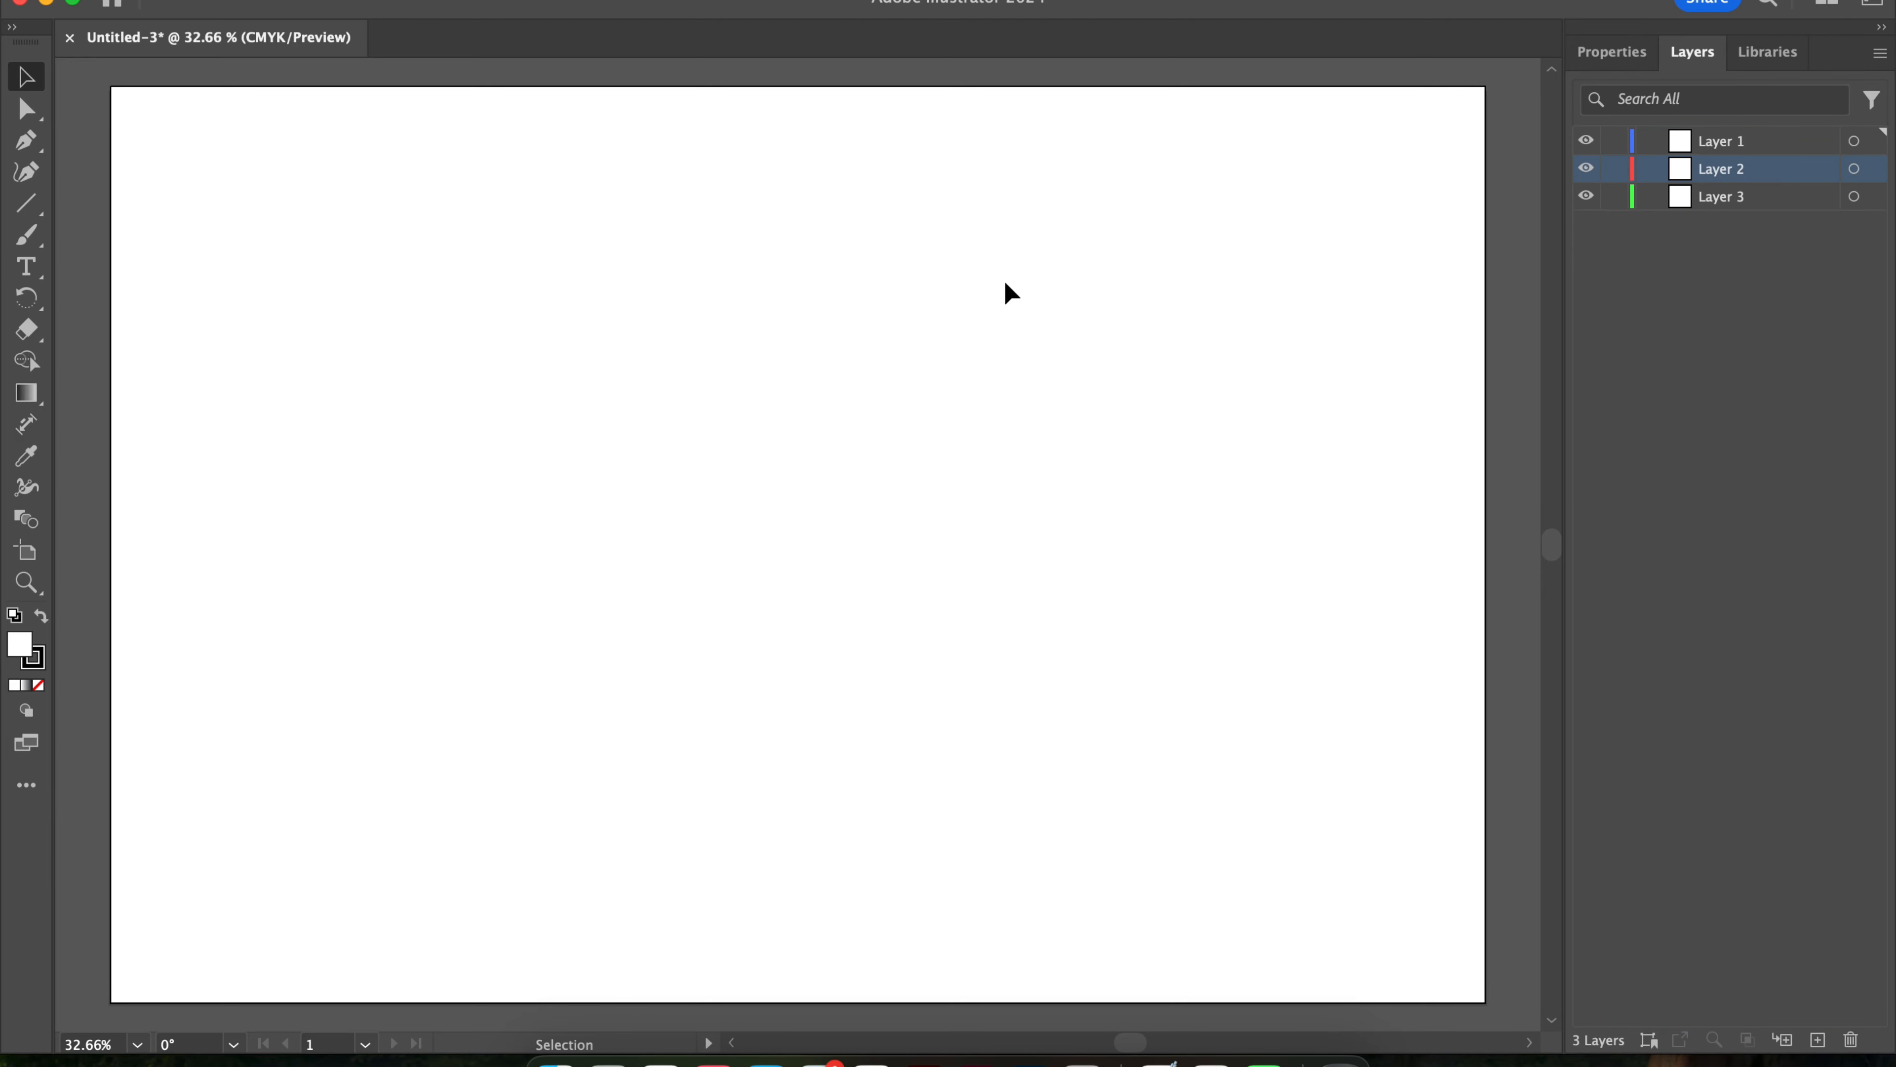
Draw a straight horizontal line on Layer 1 with the Pen tool and move it near the artboard's center.
{"action": "left_click", "coordinate": [1855, 145]}
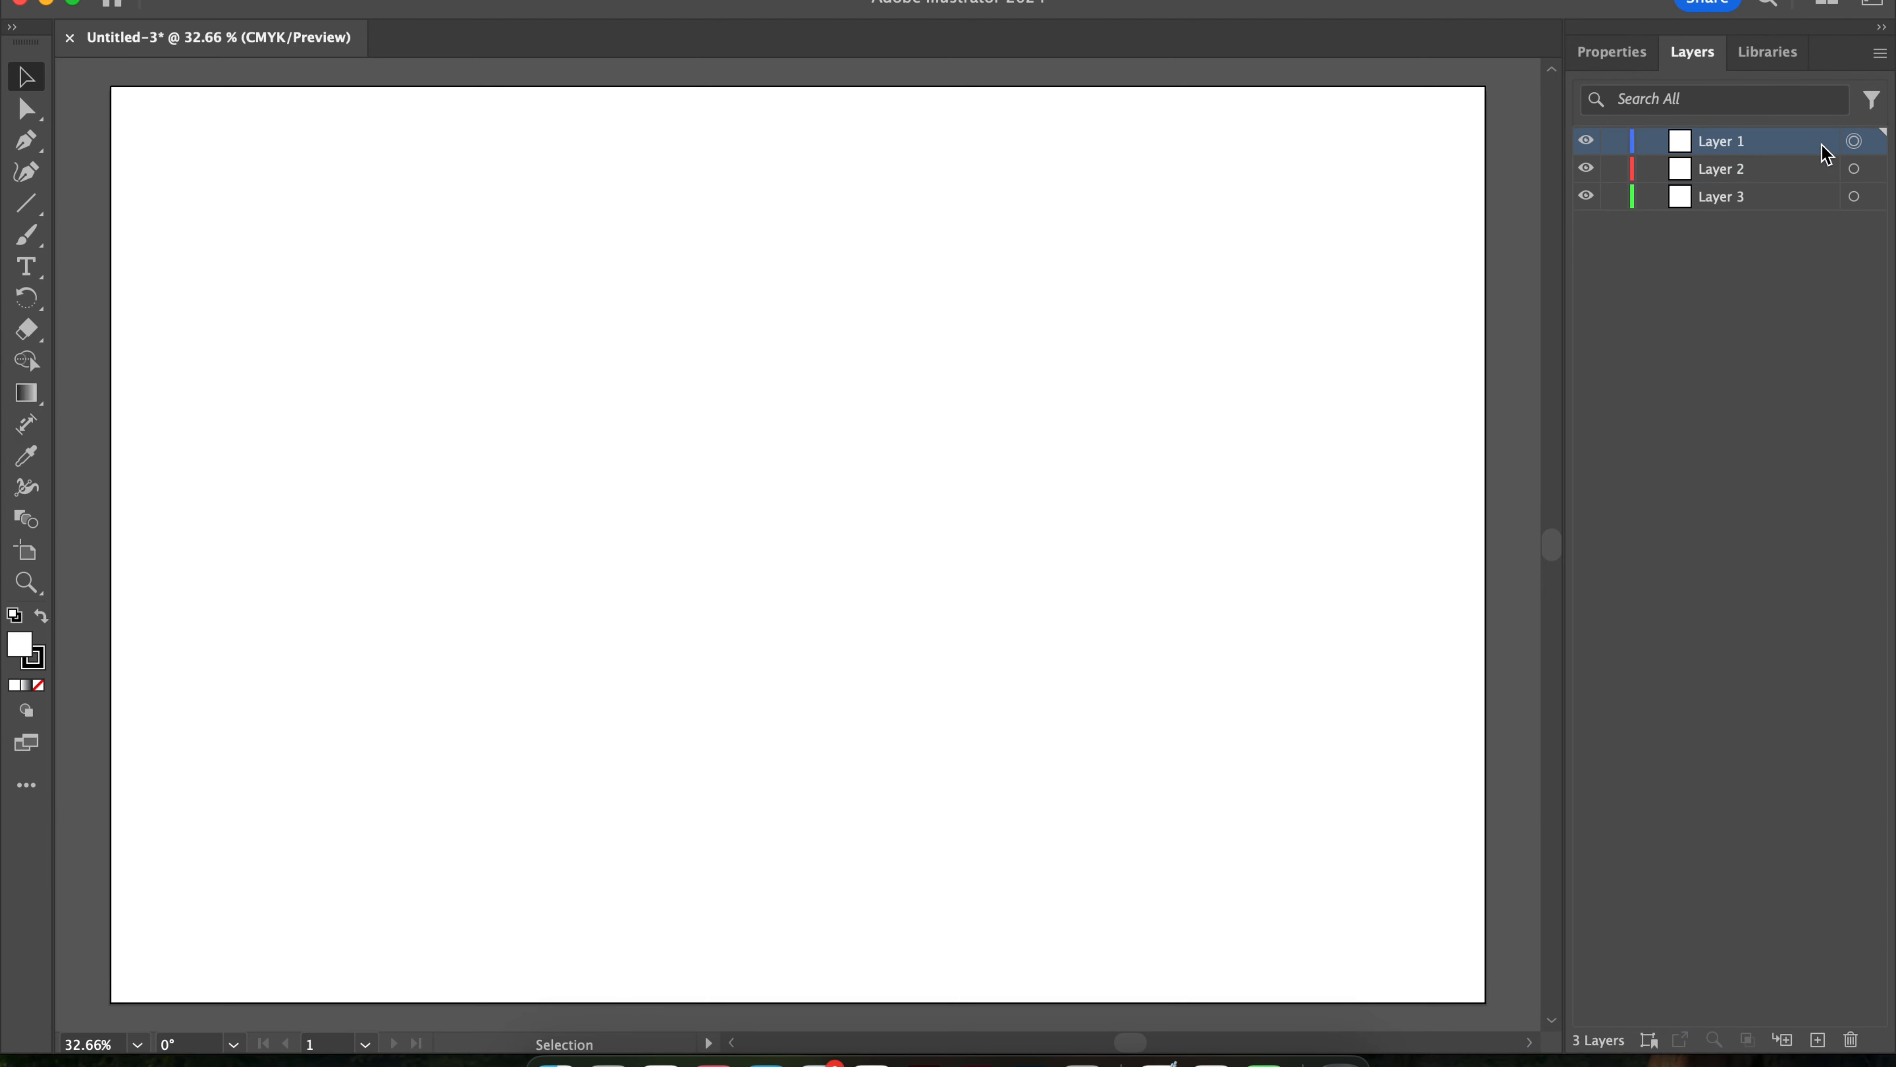
{"action": "left_click", "coordinate": [1856, 170]}
{"action": "left_click_drag", "start_coordinate": [303, 215], "coordinate": [657, 440]}
{"action": "left_click", "coordinate": [26, 140]}
{"action": "left_click", "coordinate": [291, 241]}
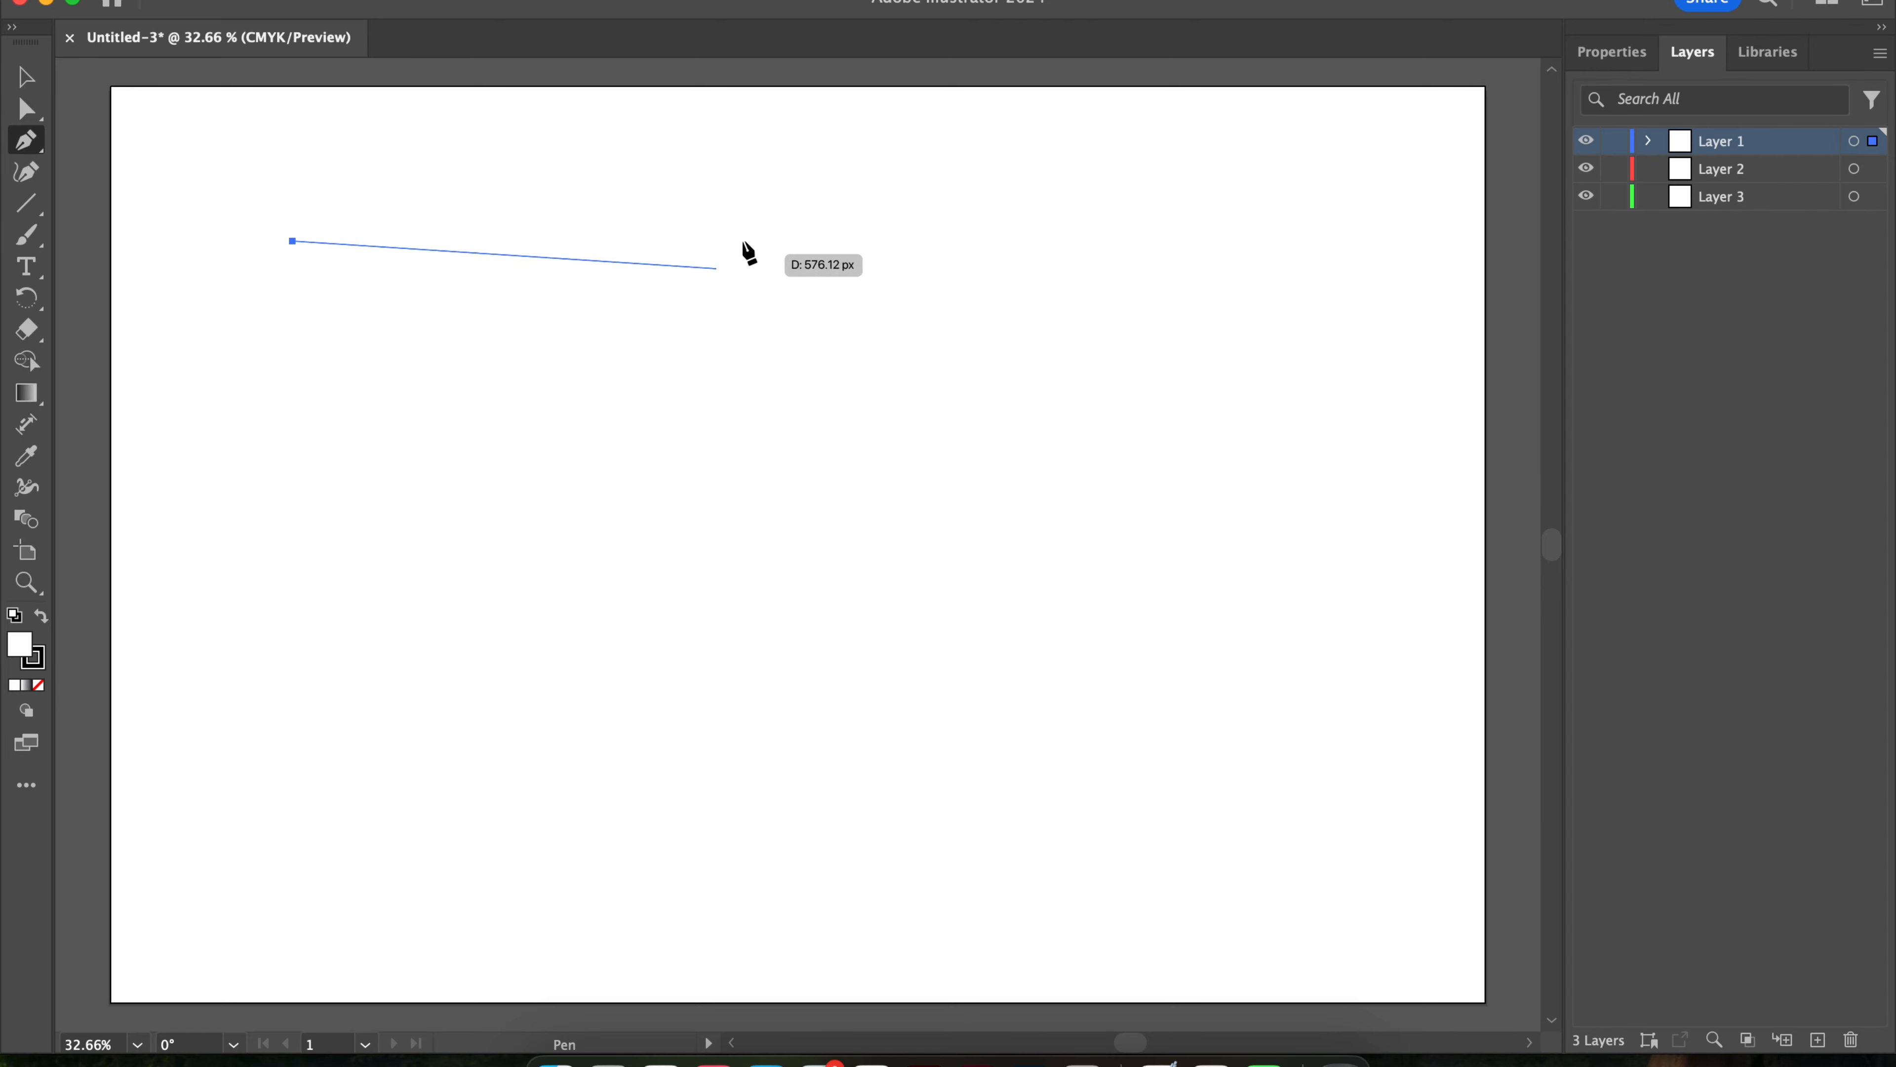
{"action": "left_click", "coordinate": [745, 241]}
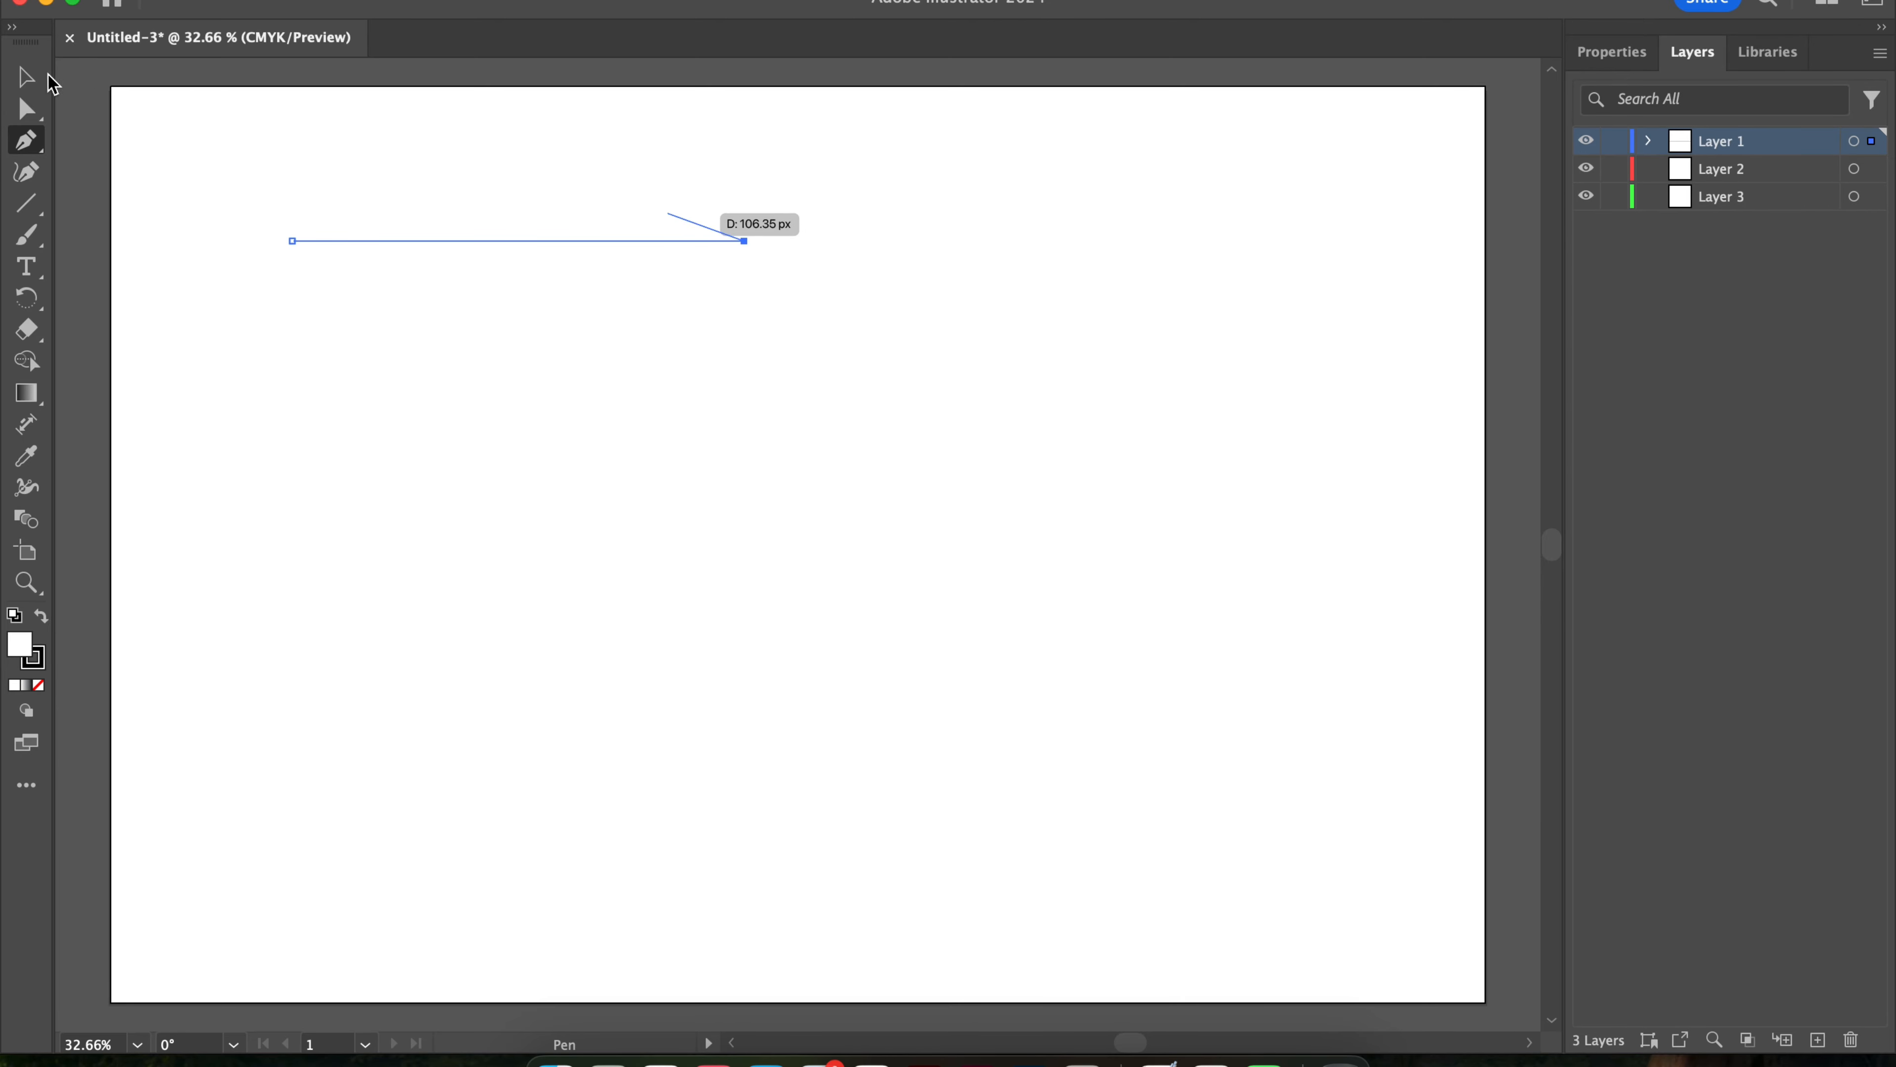
{"action": "left_click", "coordinate": [25, 76]}
{"action": "left_click_drag", "start_coordinate": [603, 241], "coordinate": [852, 454]}
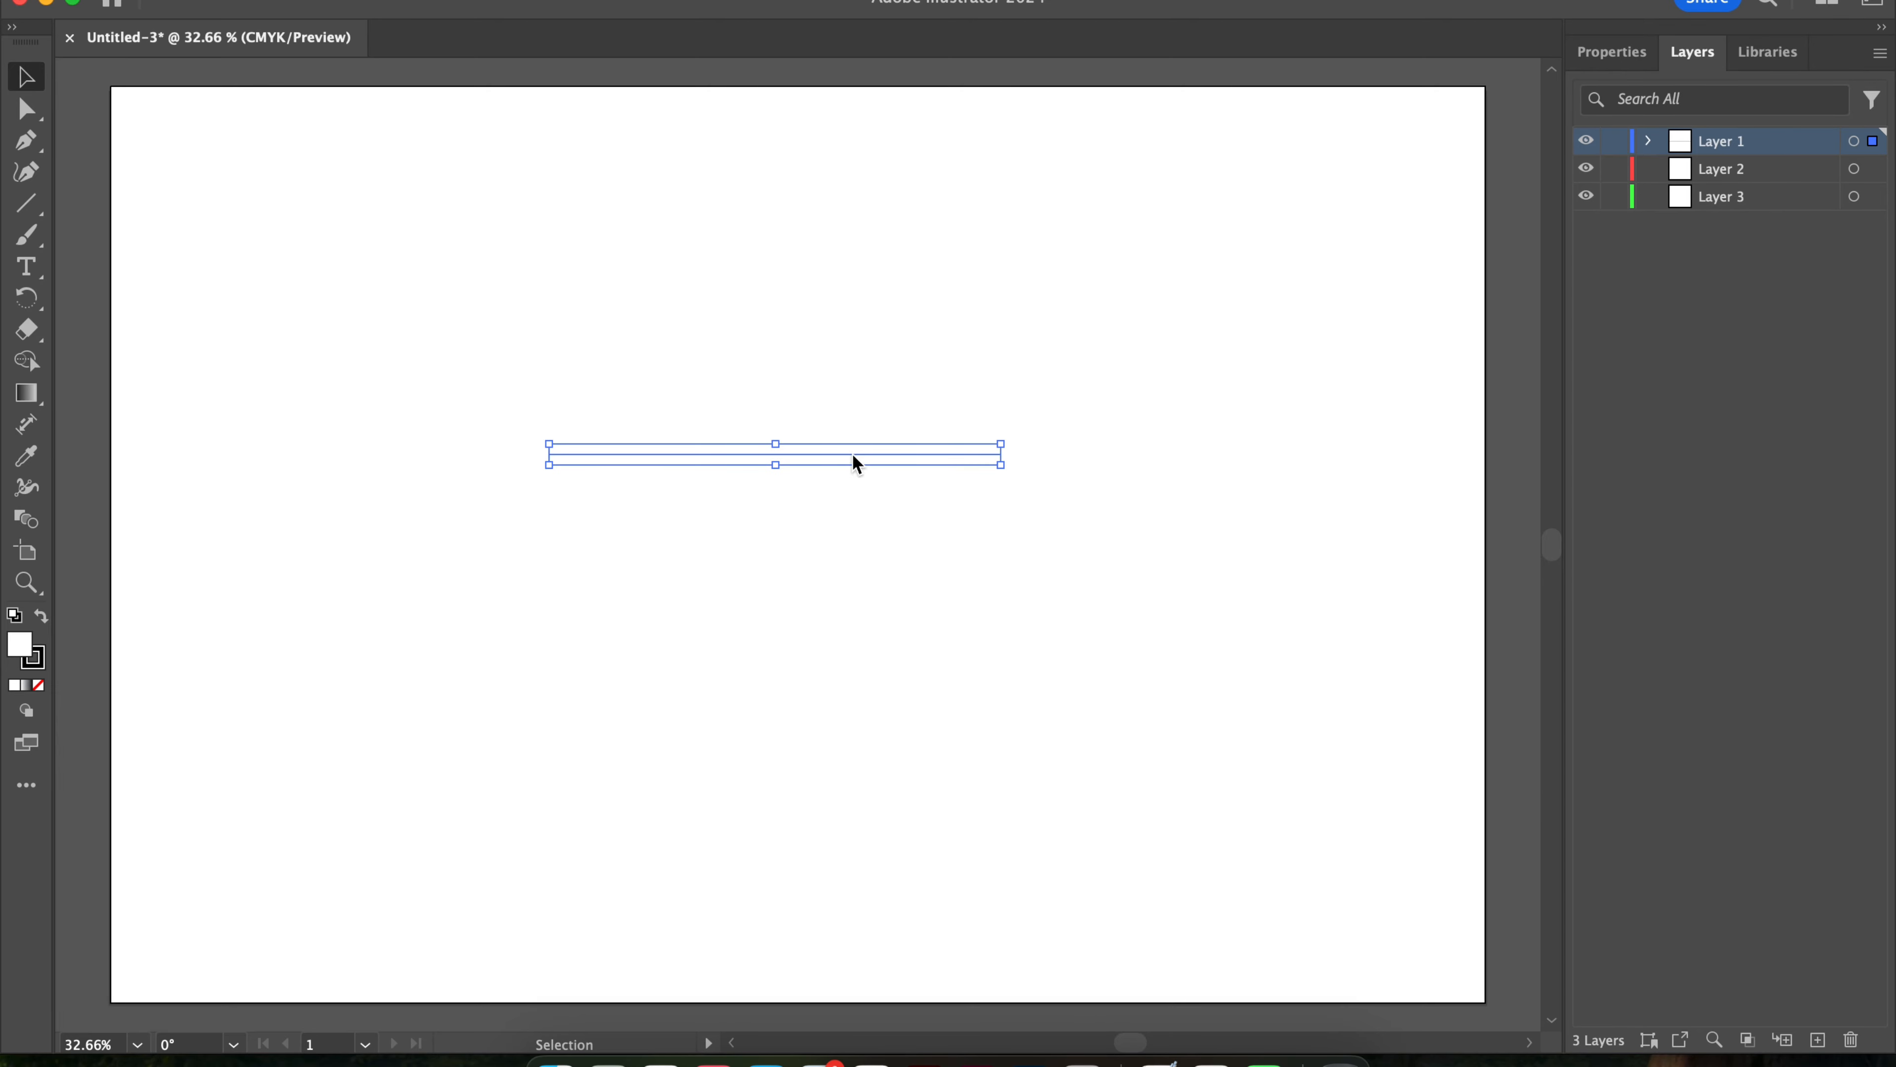
Set the line's stroke weight to 5 pt and deselect it.
{"action": "left_click", "coordinate": [1610, 51]}
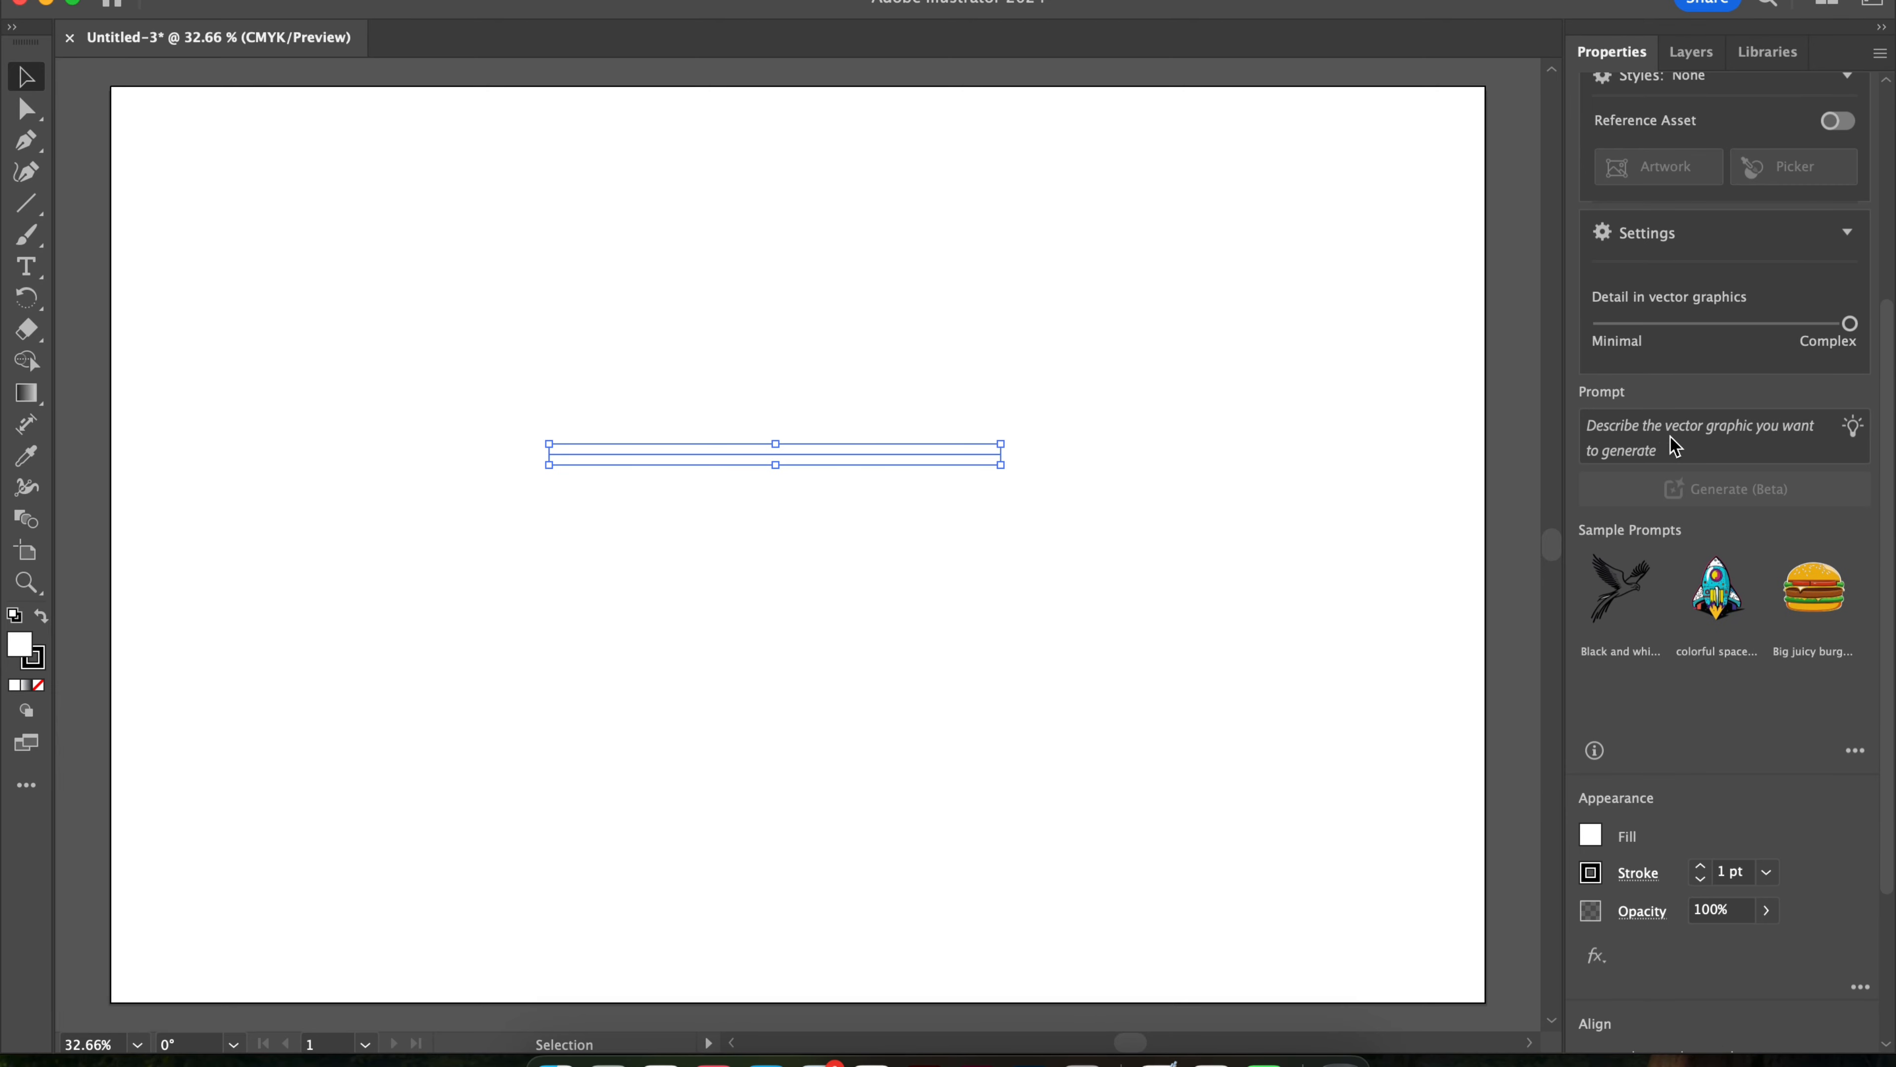
{"action": "left_click", "coordinate": [1702, 867]}
{"action": "left_click", "coordinate": [1702, 867]}
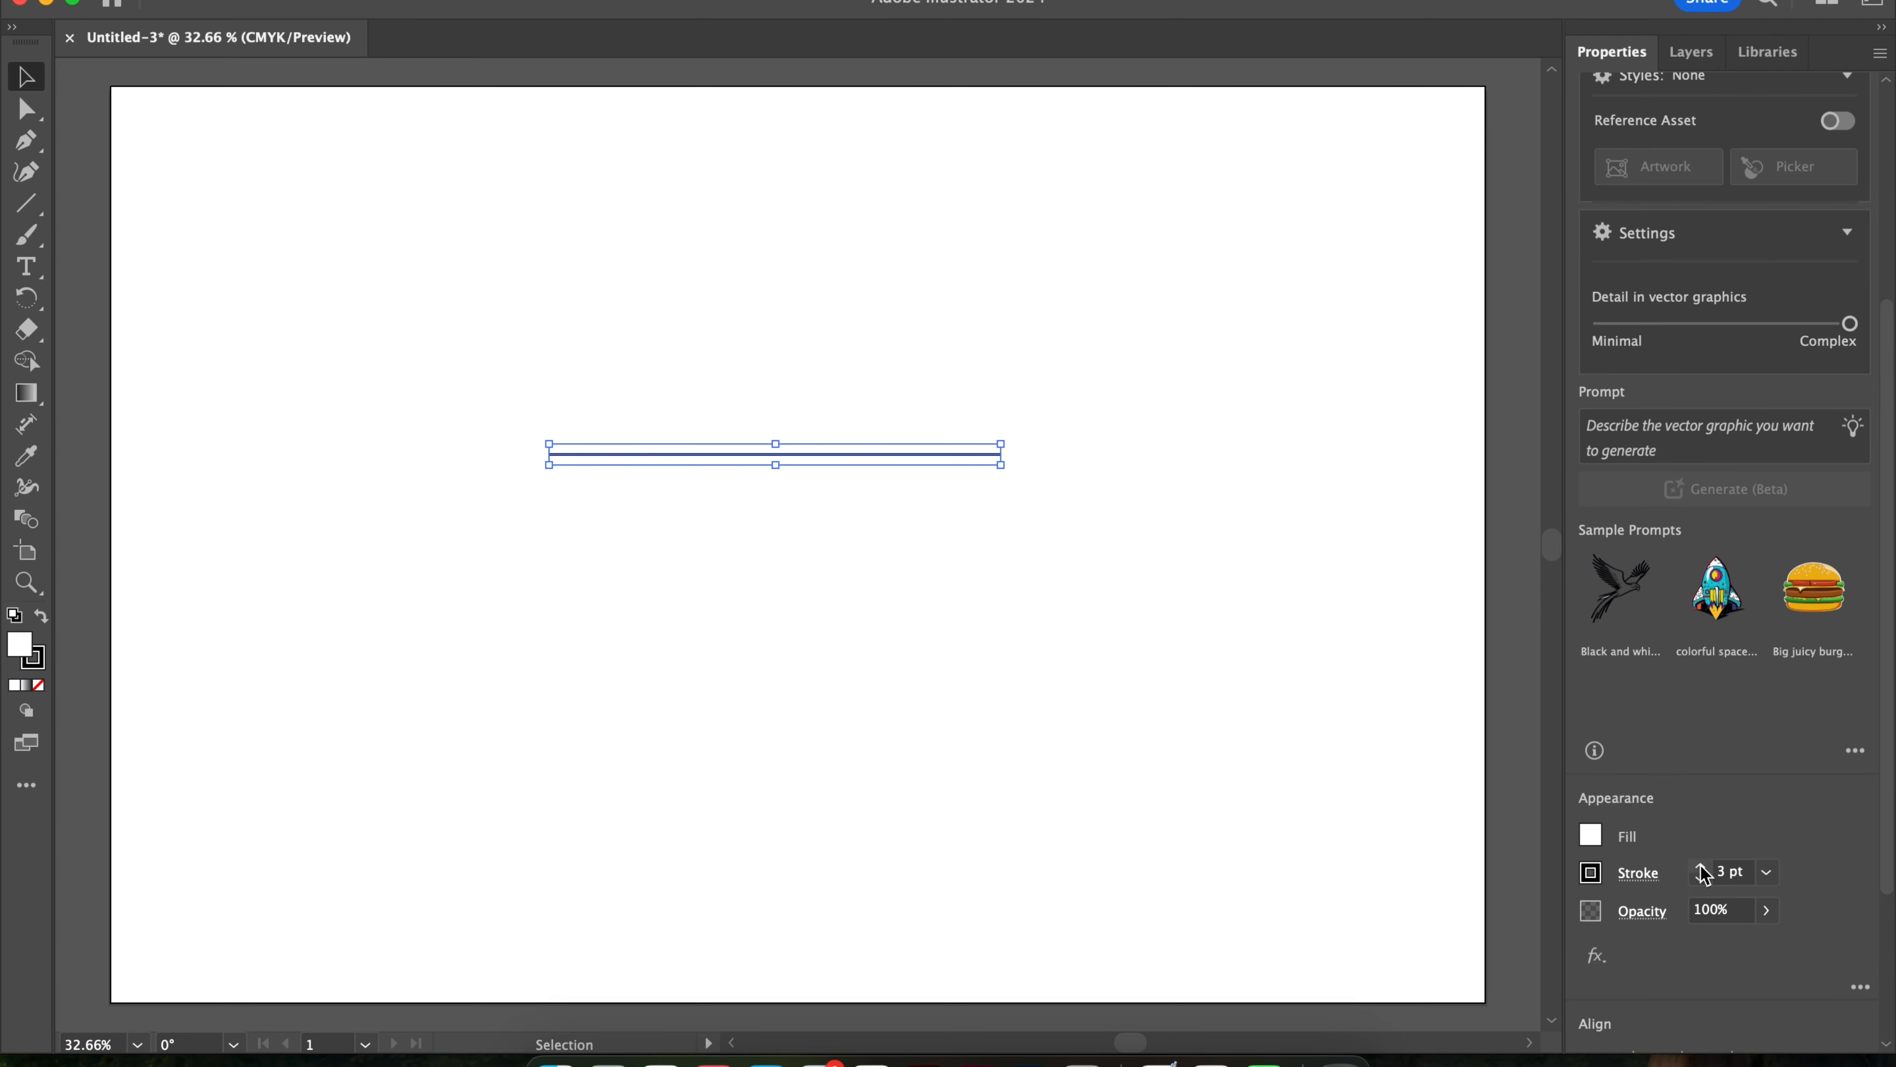
{"action": "left_click", "coordinate": [1701, 867]}
{"action": "left_click", "coordinate": [1701, 866]}
{"action": "left_click", "coordinate": [1702, 866]}
{"action": "left_click", "coordinate": [1702, 880]}
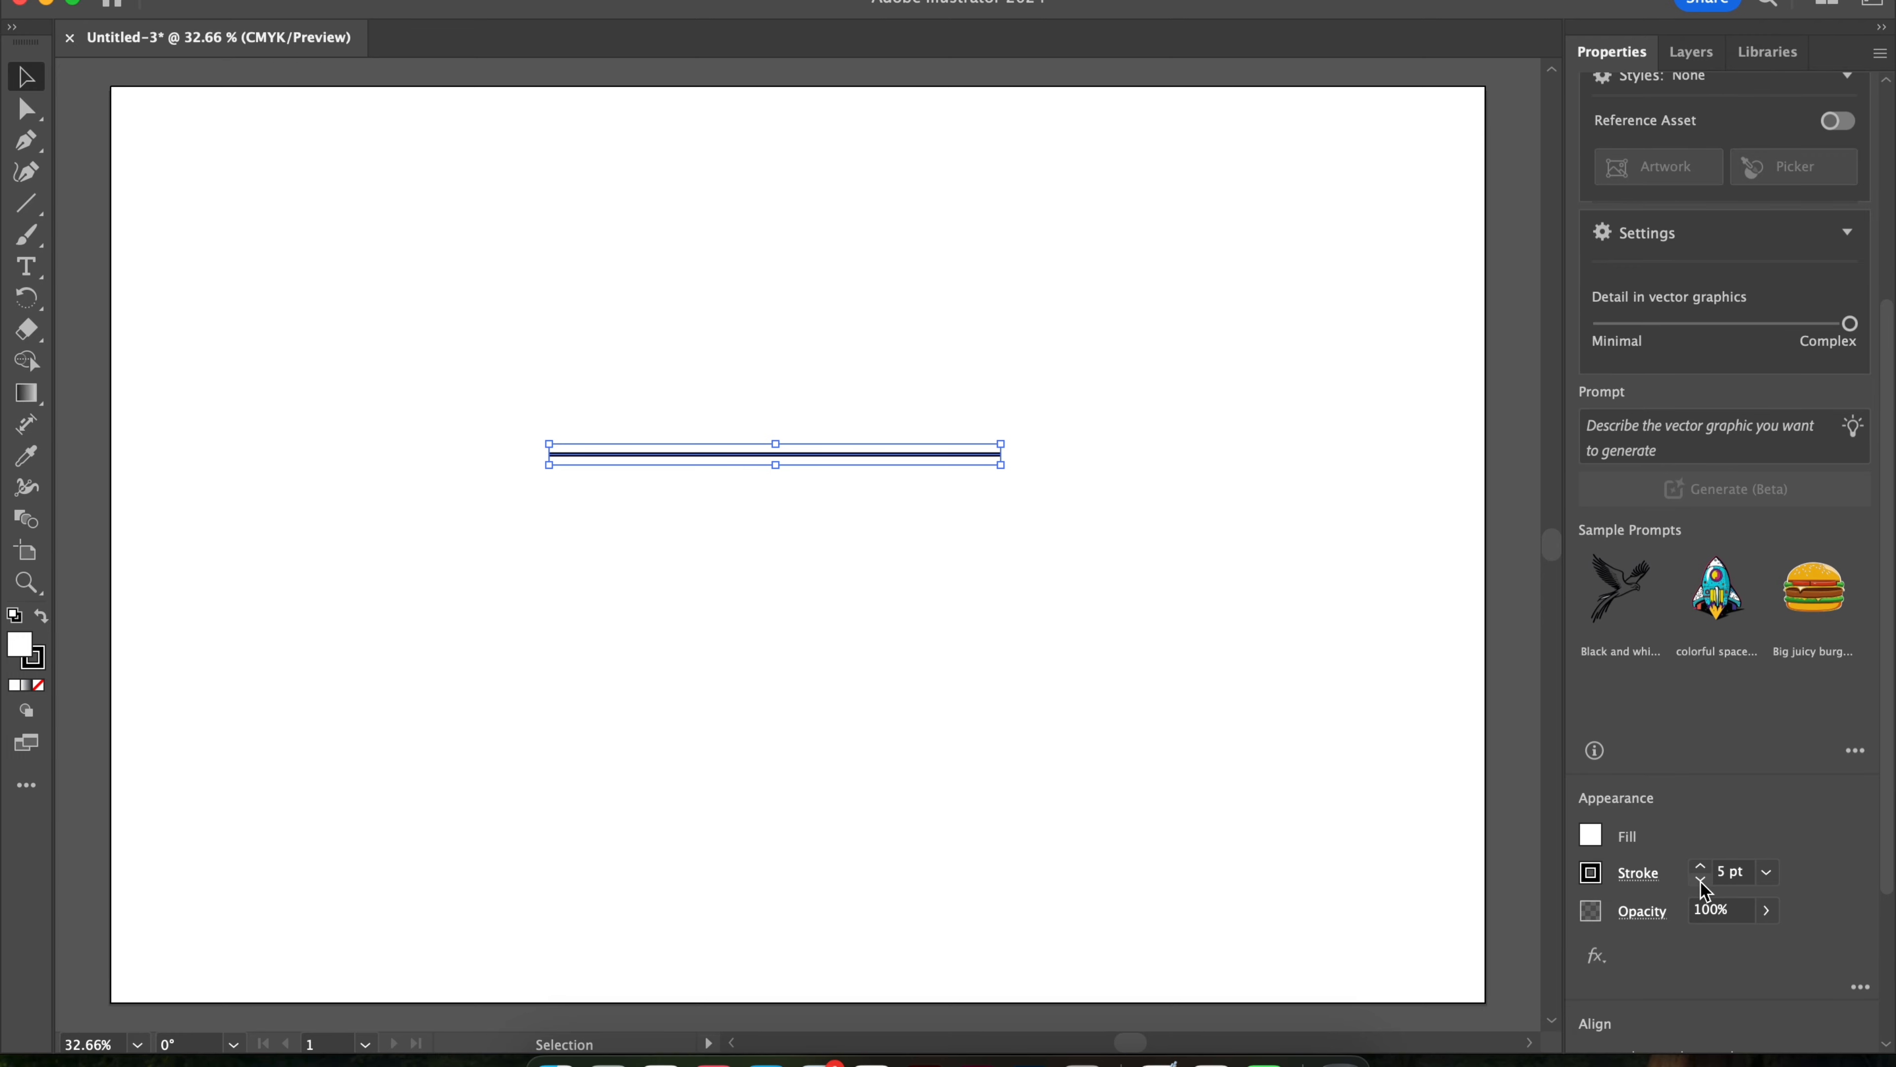
{"action": "left_click", "coordinate": [1209, 723]}
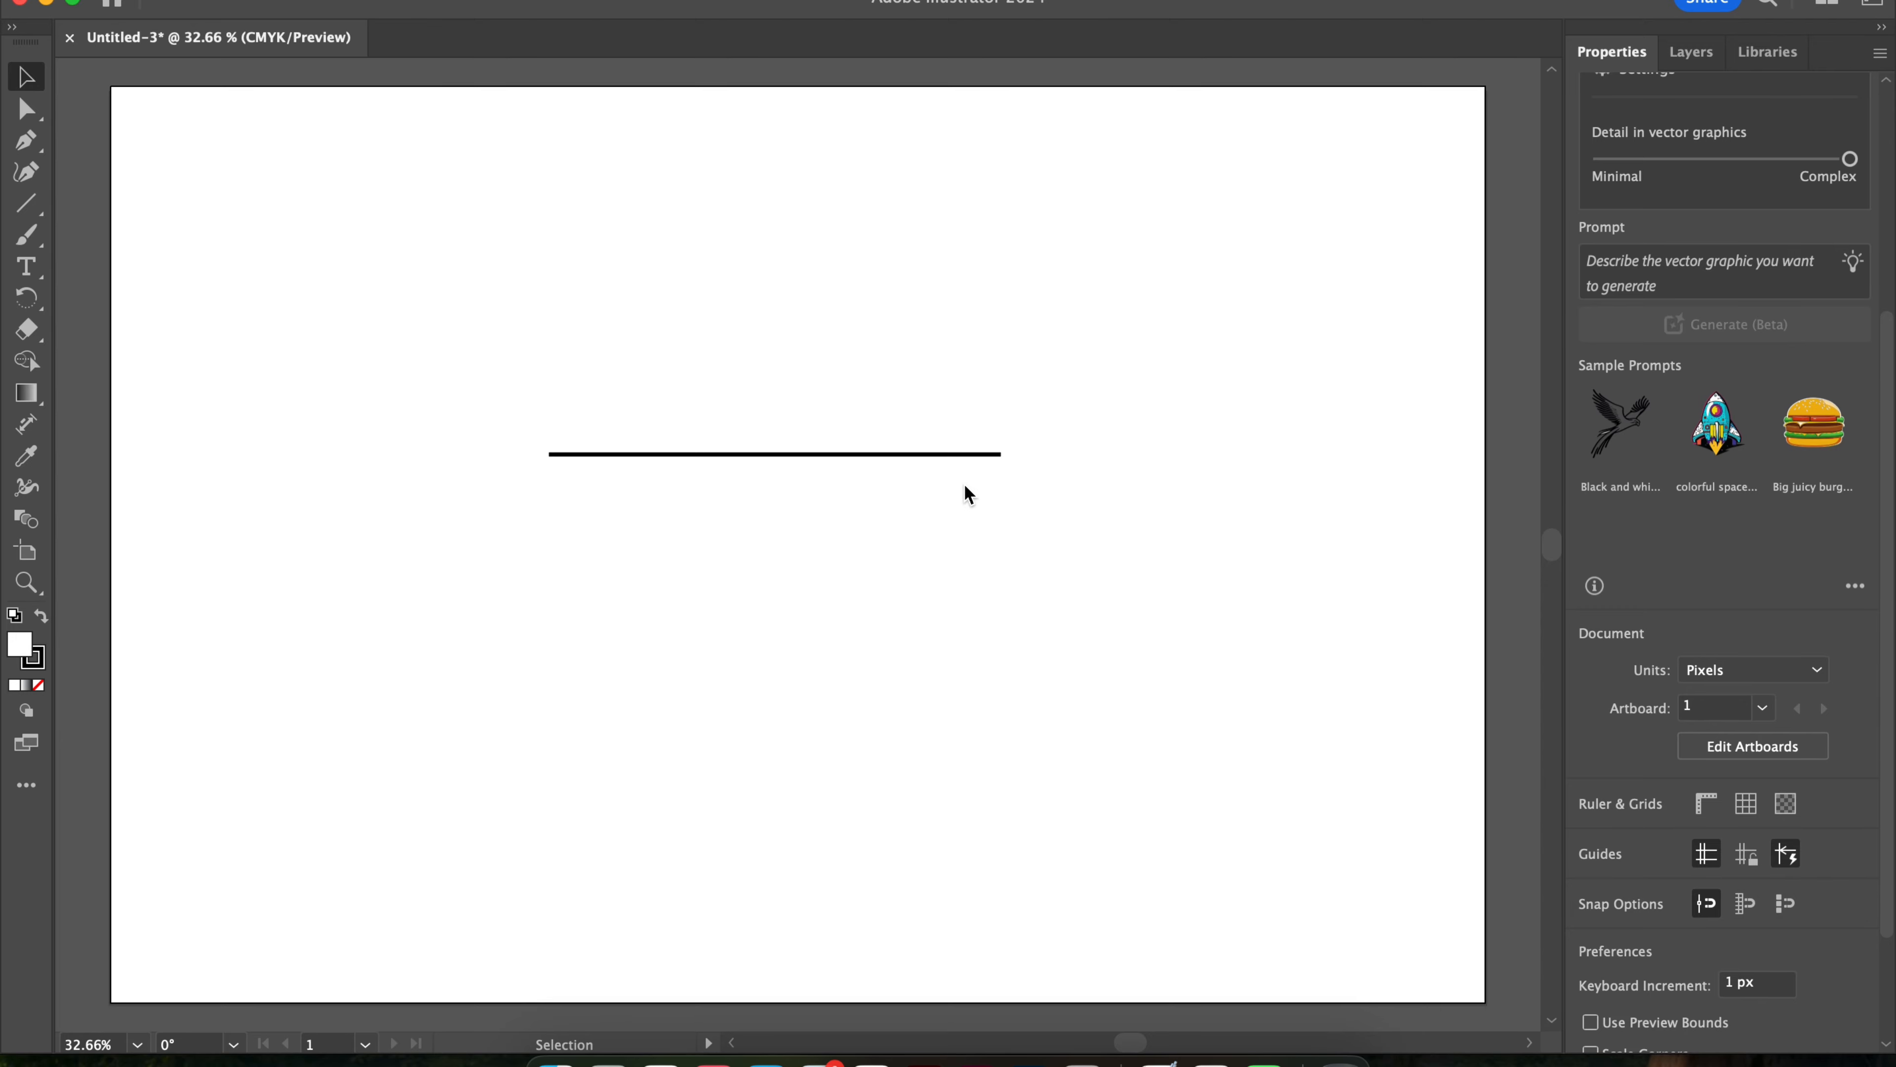
Lengthen the horizontal line by extending its right end farther right.
{"action": "left_click", "coordinate": [961, 455]}
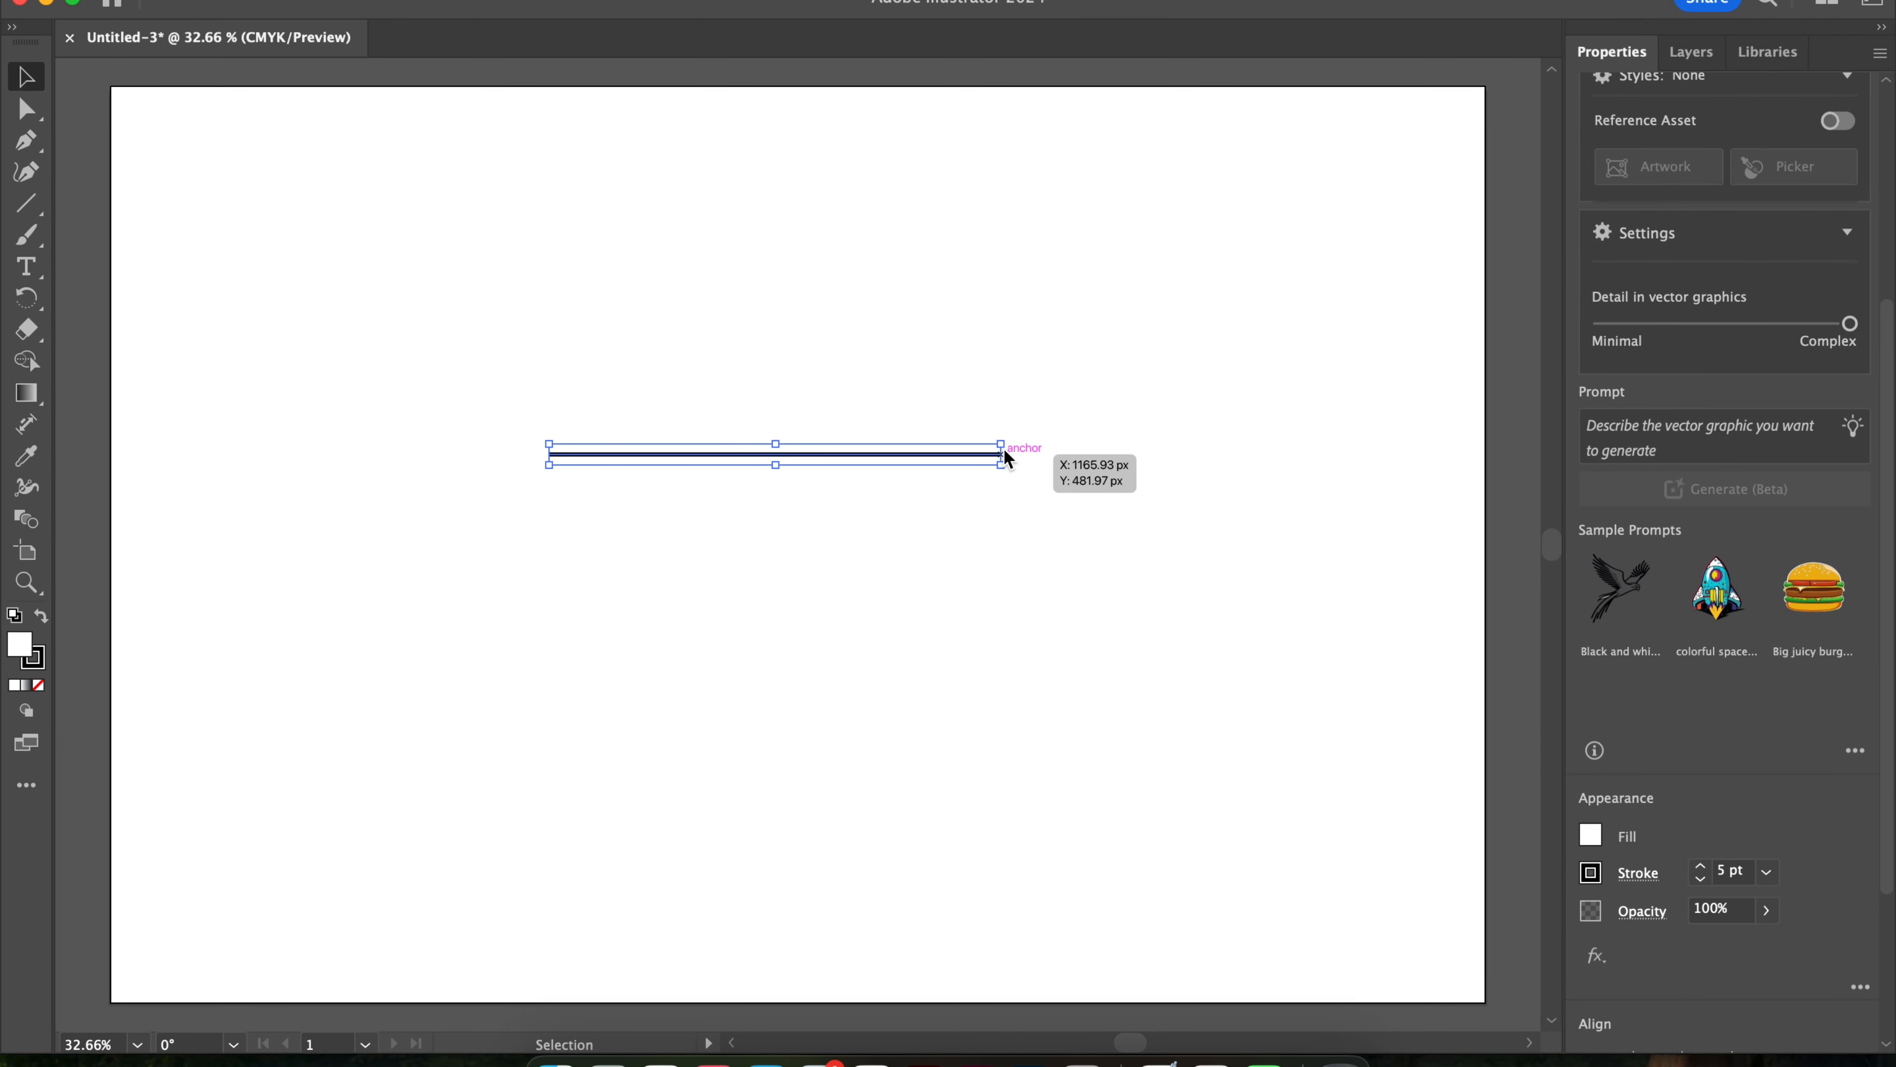
{"action": "left_click_drag", "start_coordinate": [1002, 453], "coordinate": [1147, 453]}
{"action": "left_click", "coordinate": [923, 460]}
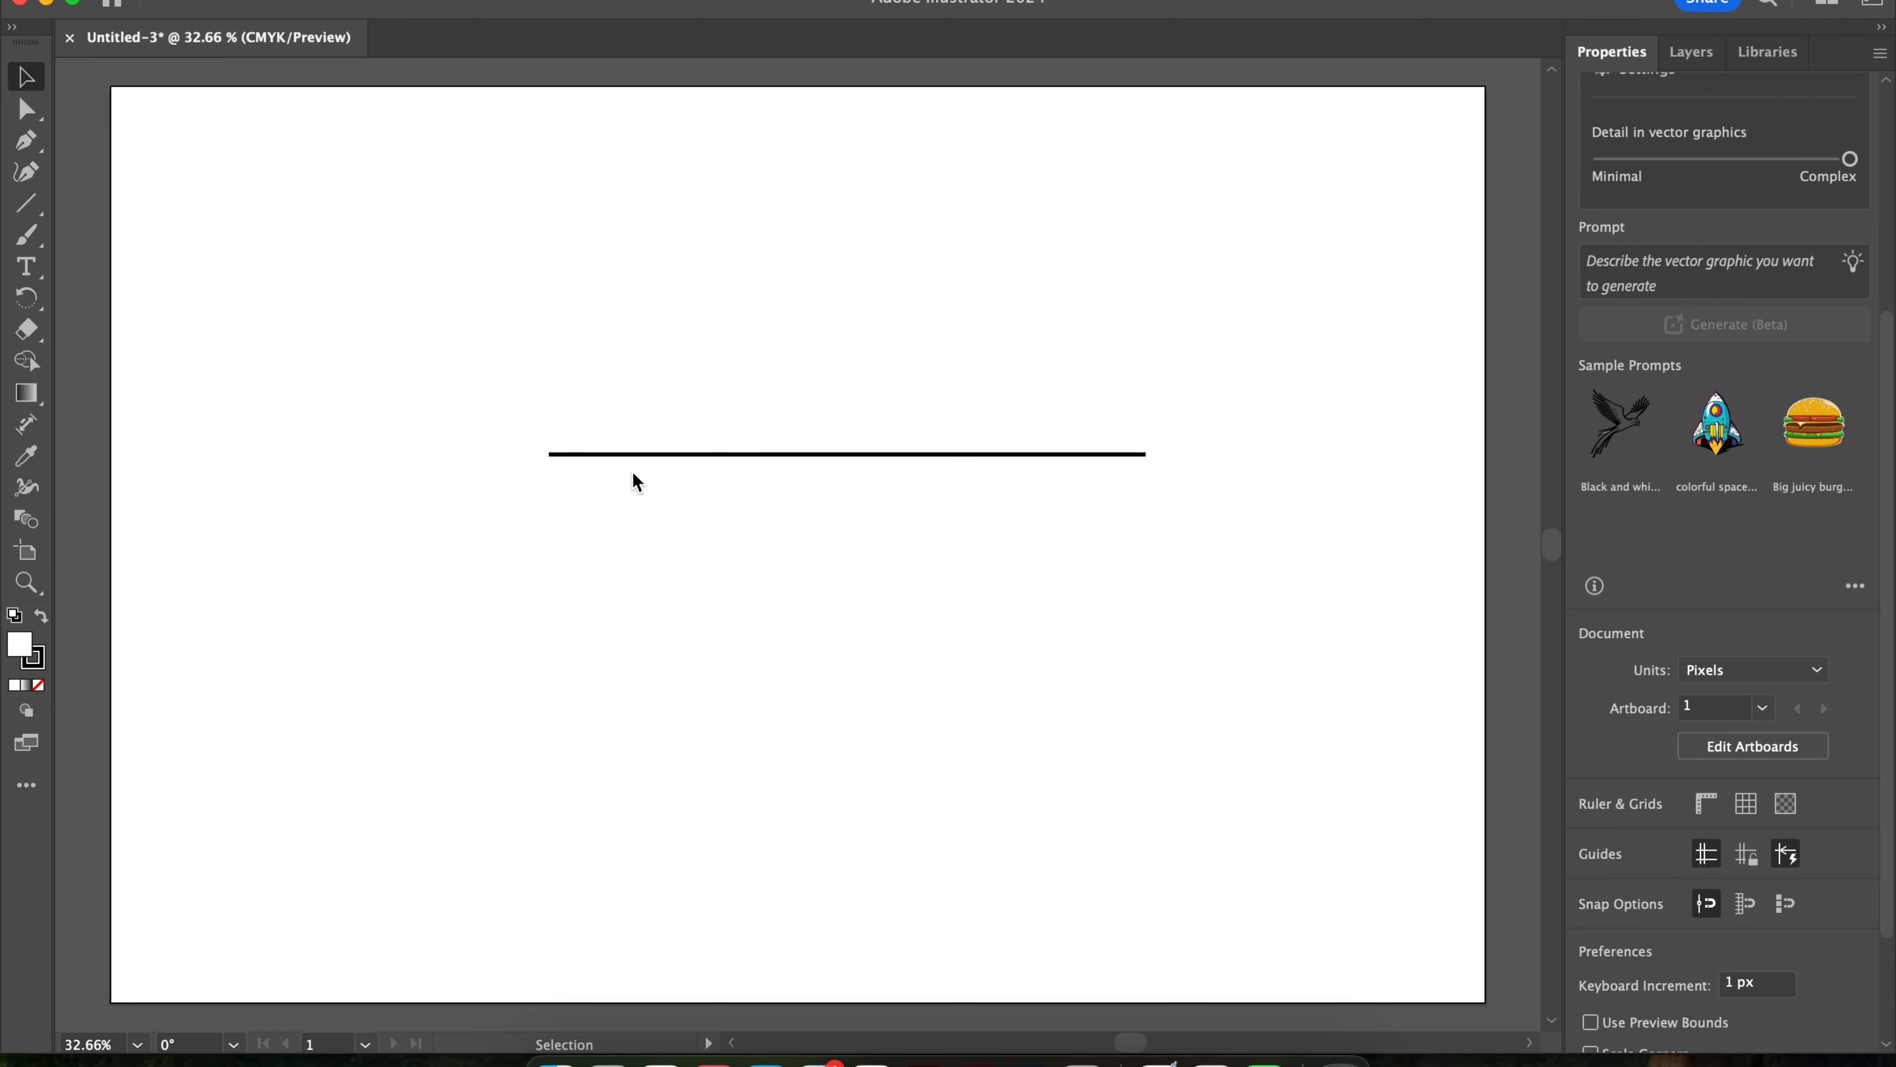
Bend the line into a wave with the Curvature tool, with a dip on each side of a raised middle point.
{"action": "left_click", "coordinate": [677, 454]}
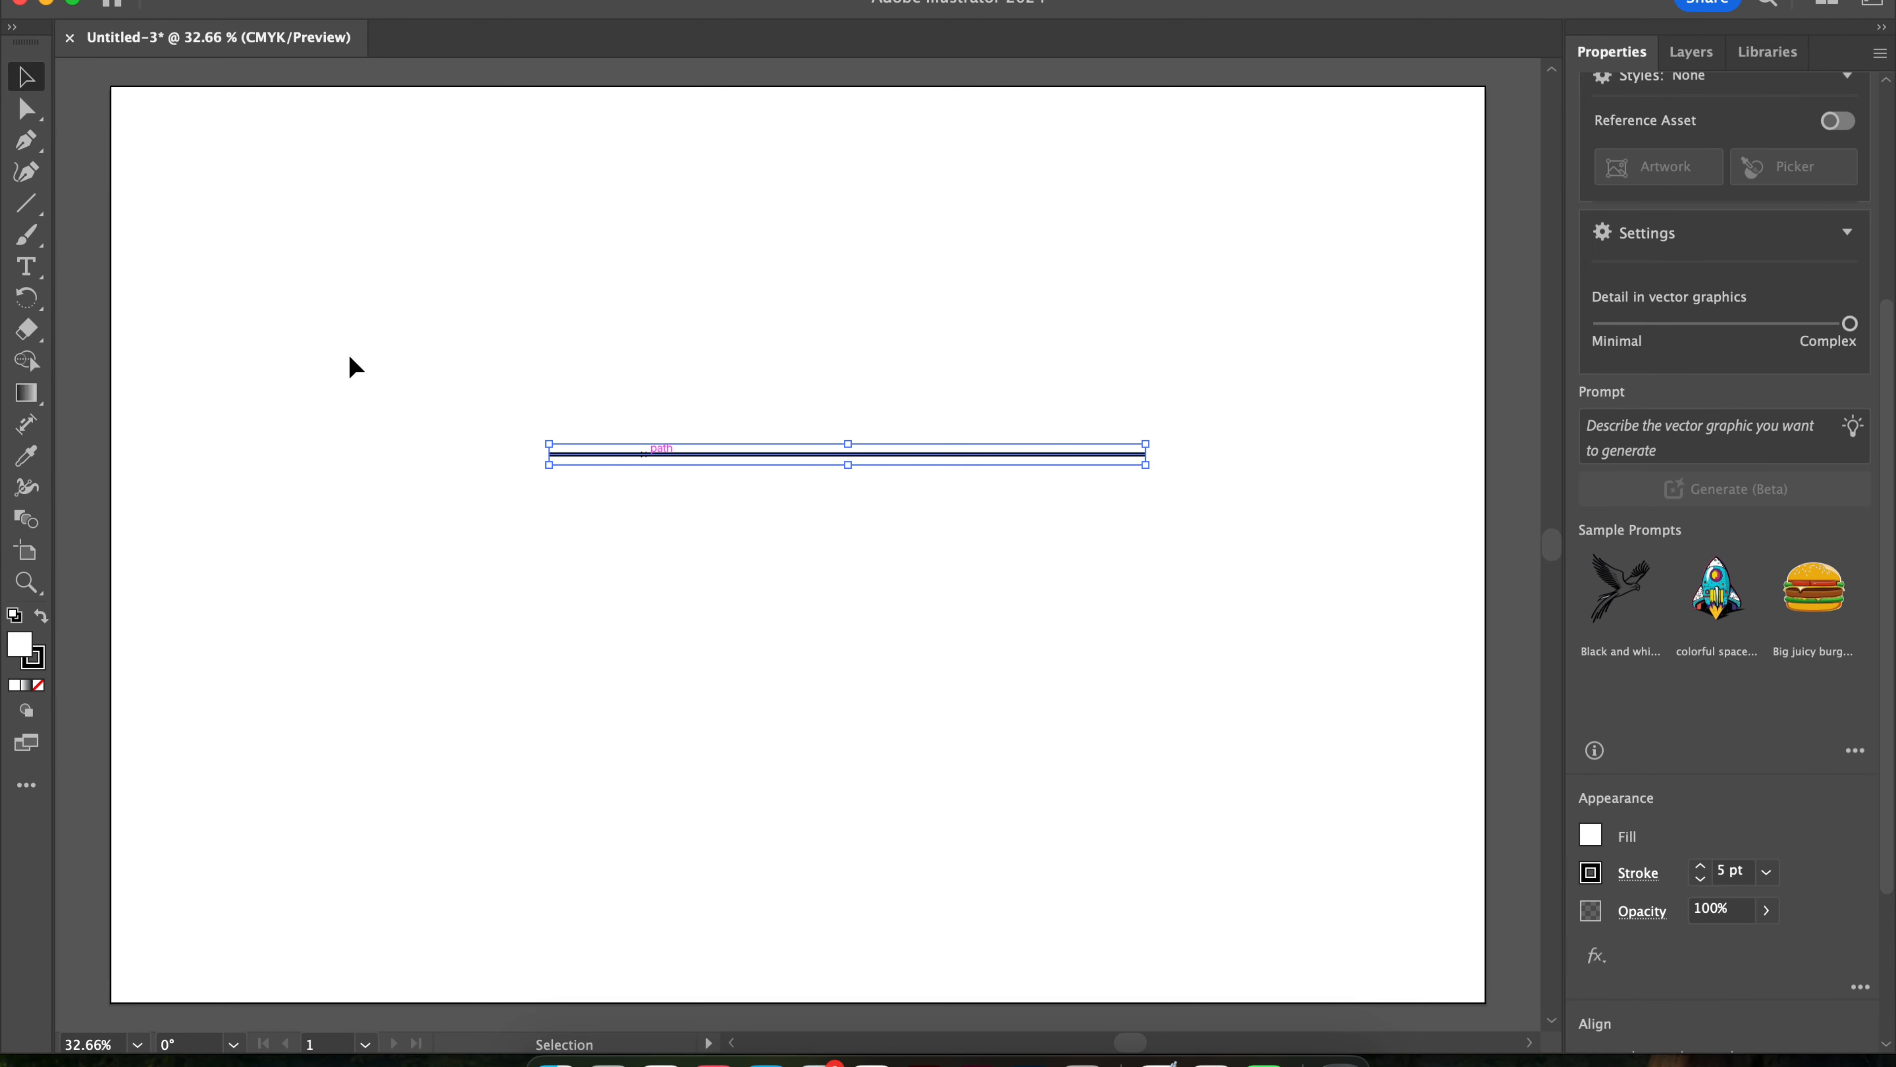
{"action": "left_click", "coordinate": [26, 172]}
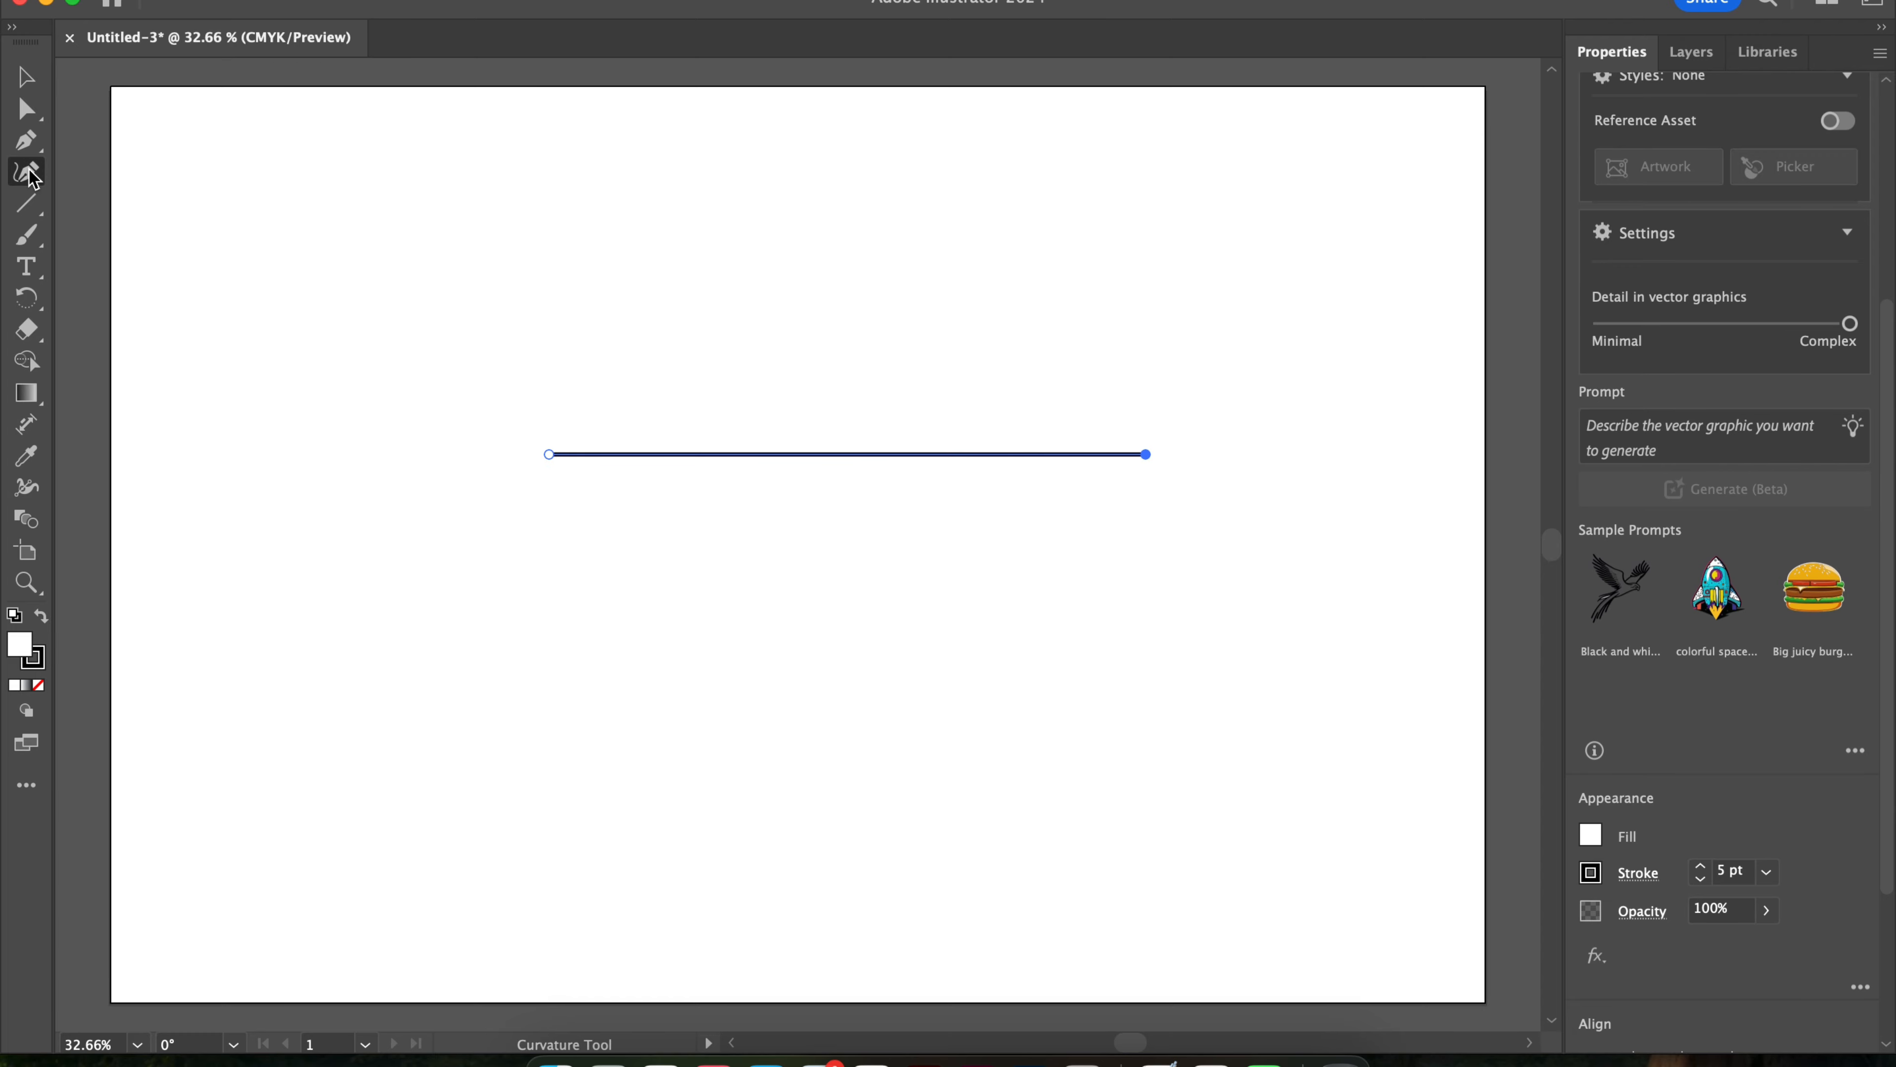
{"action": "left_click", "coordinate": [843, 453]}
{"action": "left_click_drag", "start_coordinate": [843, 472], "coordinate": [678, 525]}
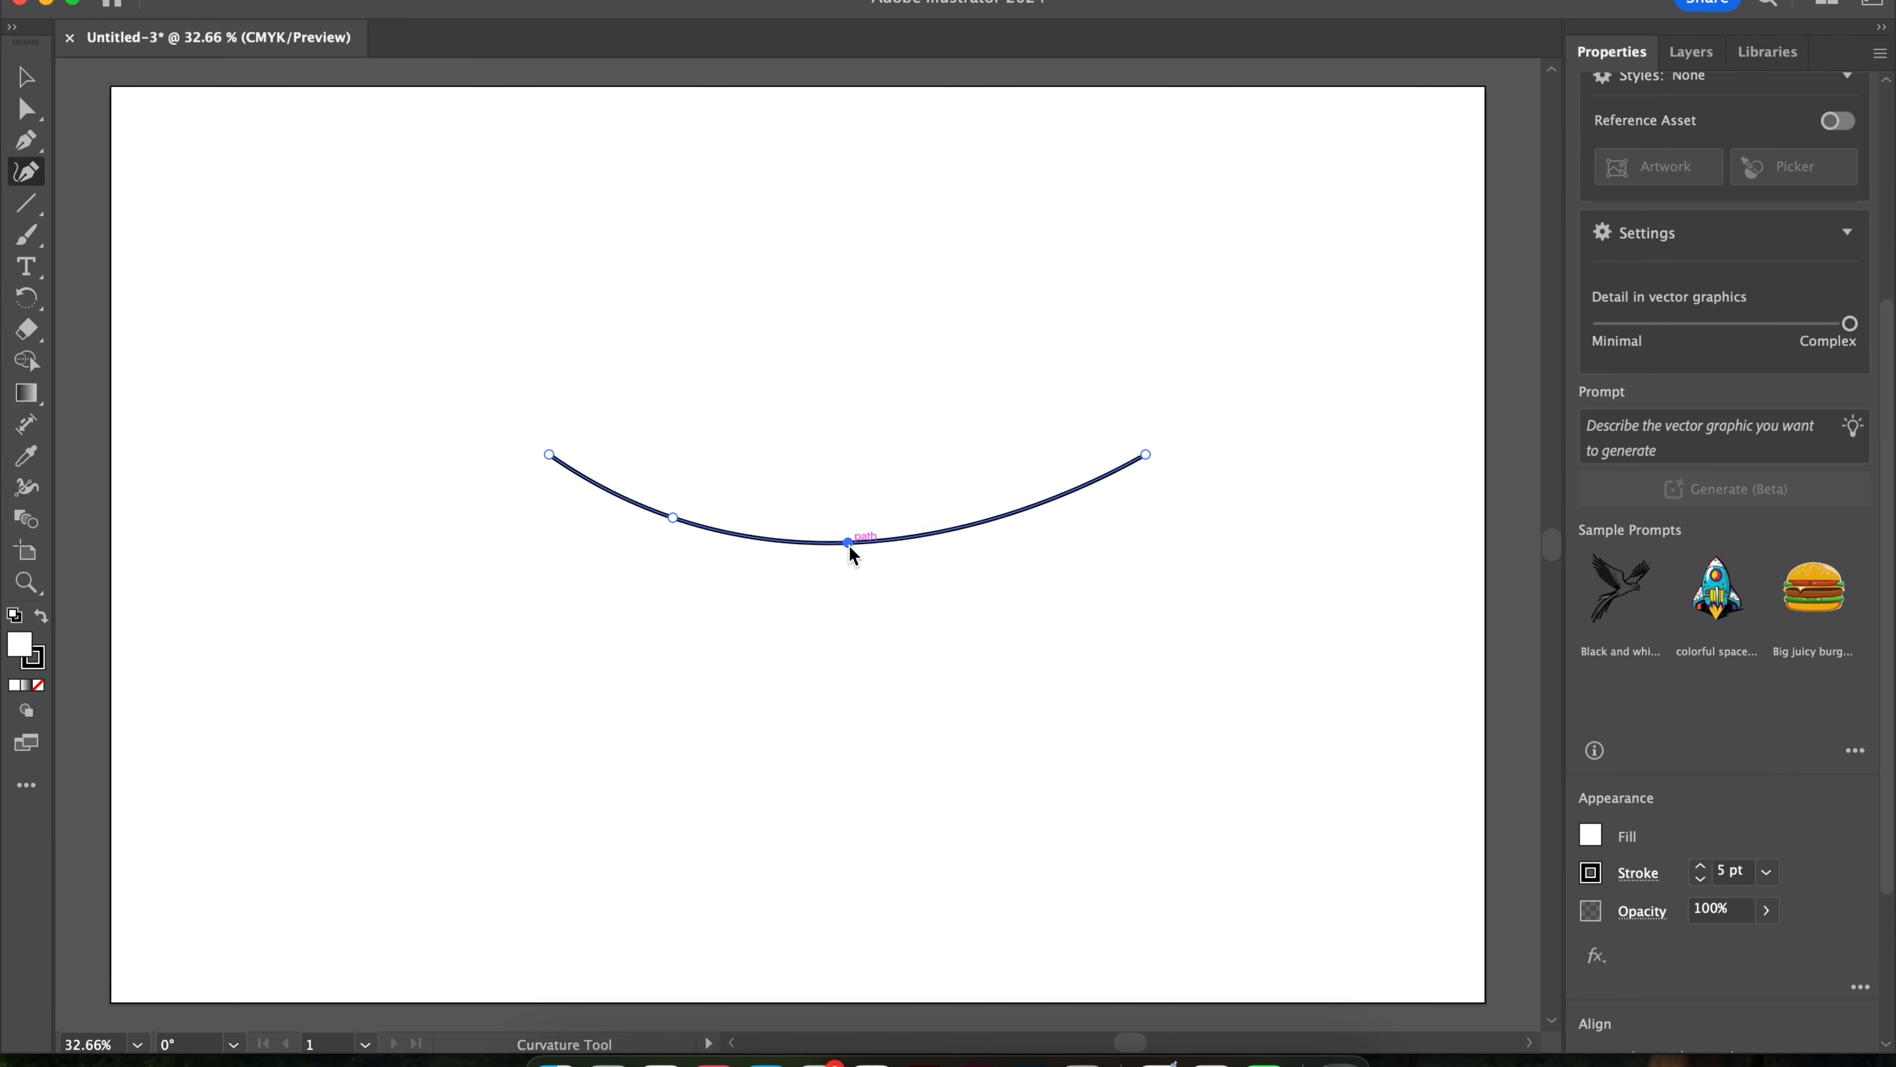
{"action": "left_click_drag", "start_coordinate": [847, 543], "coordinate": [840, 461]}
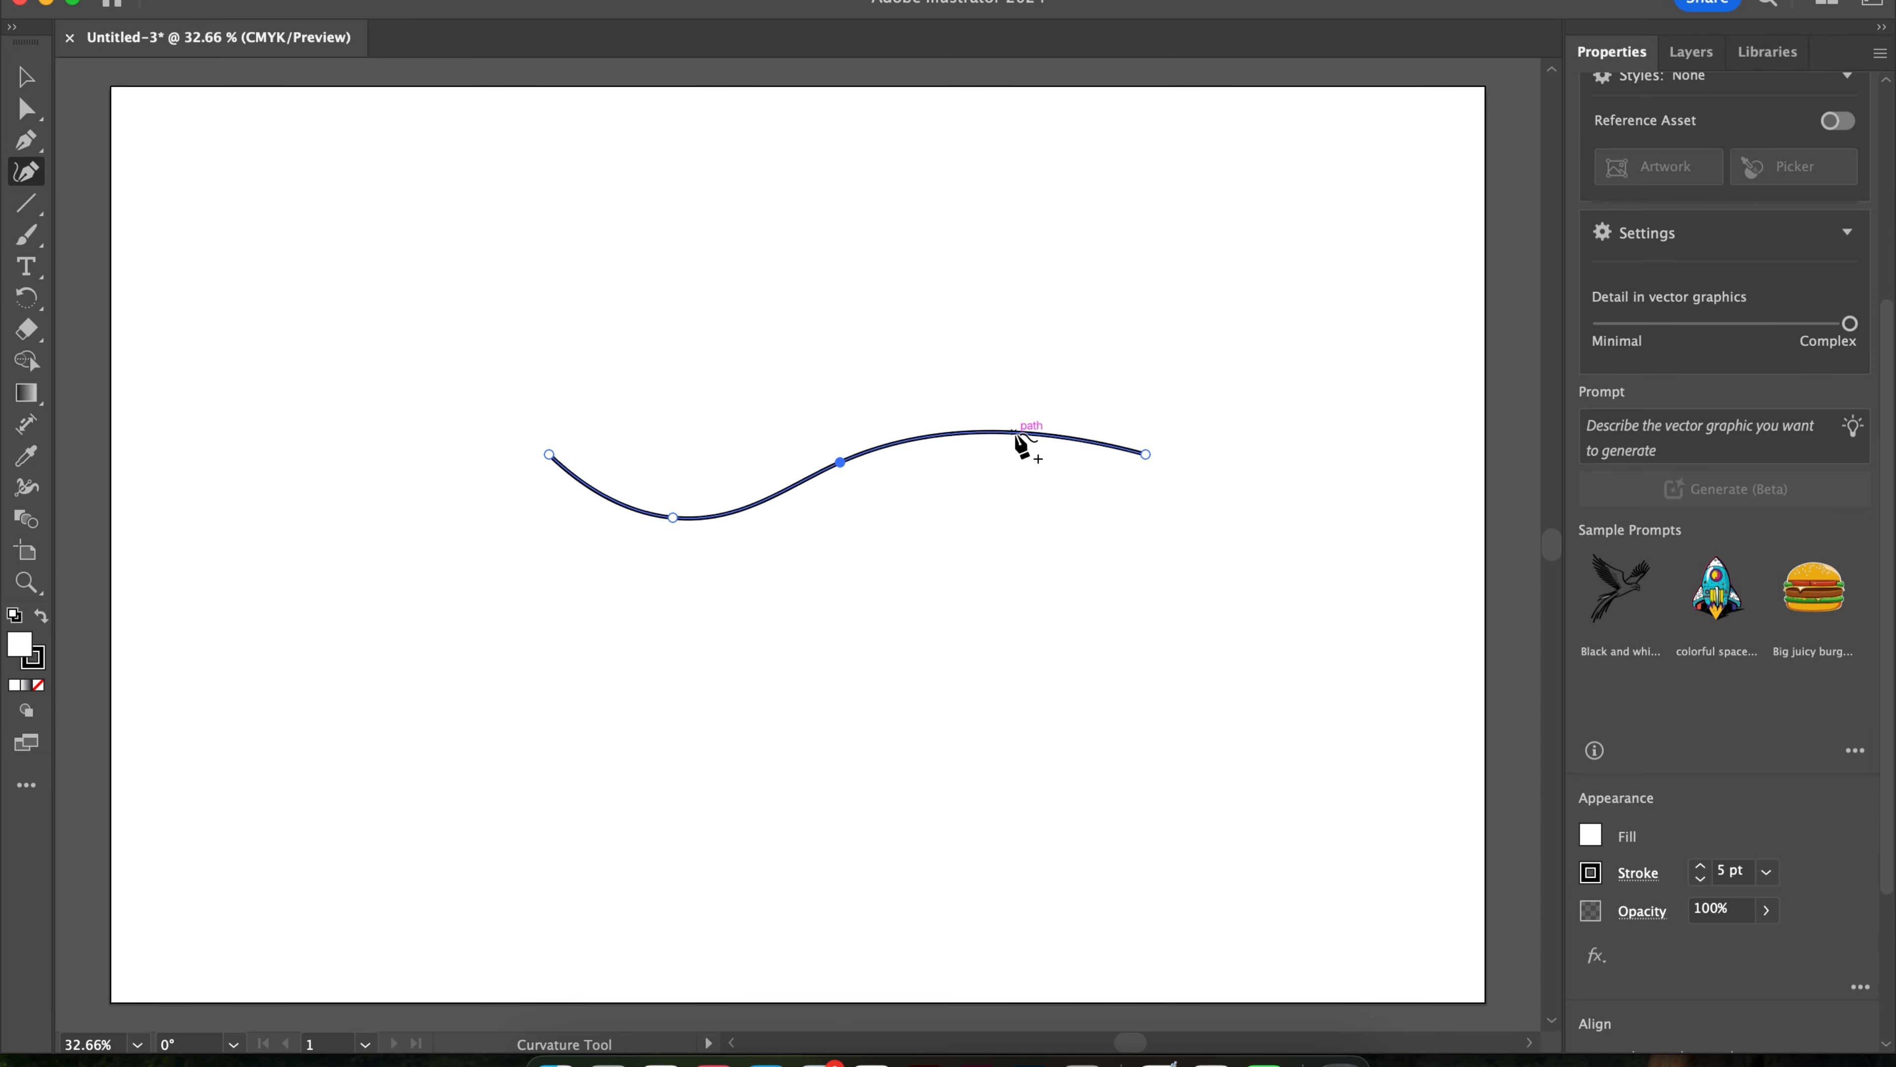
{"action": "left_click_drag", "start_coordinate": [1014, 431], "coordinate": [1022, 508]}
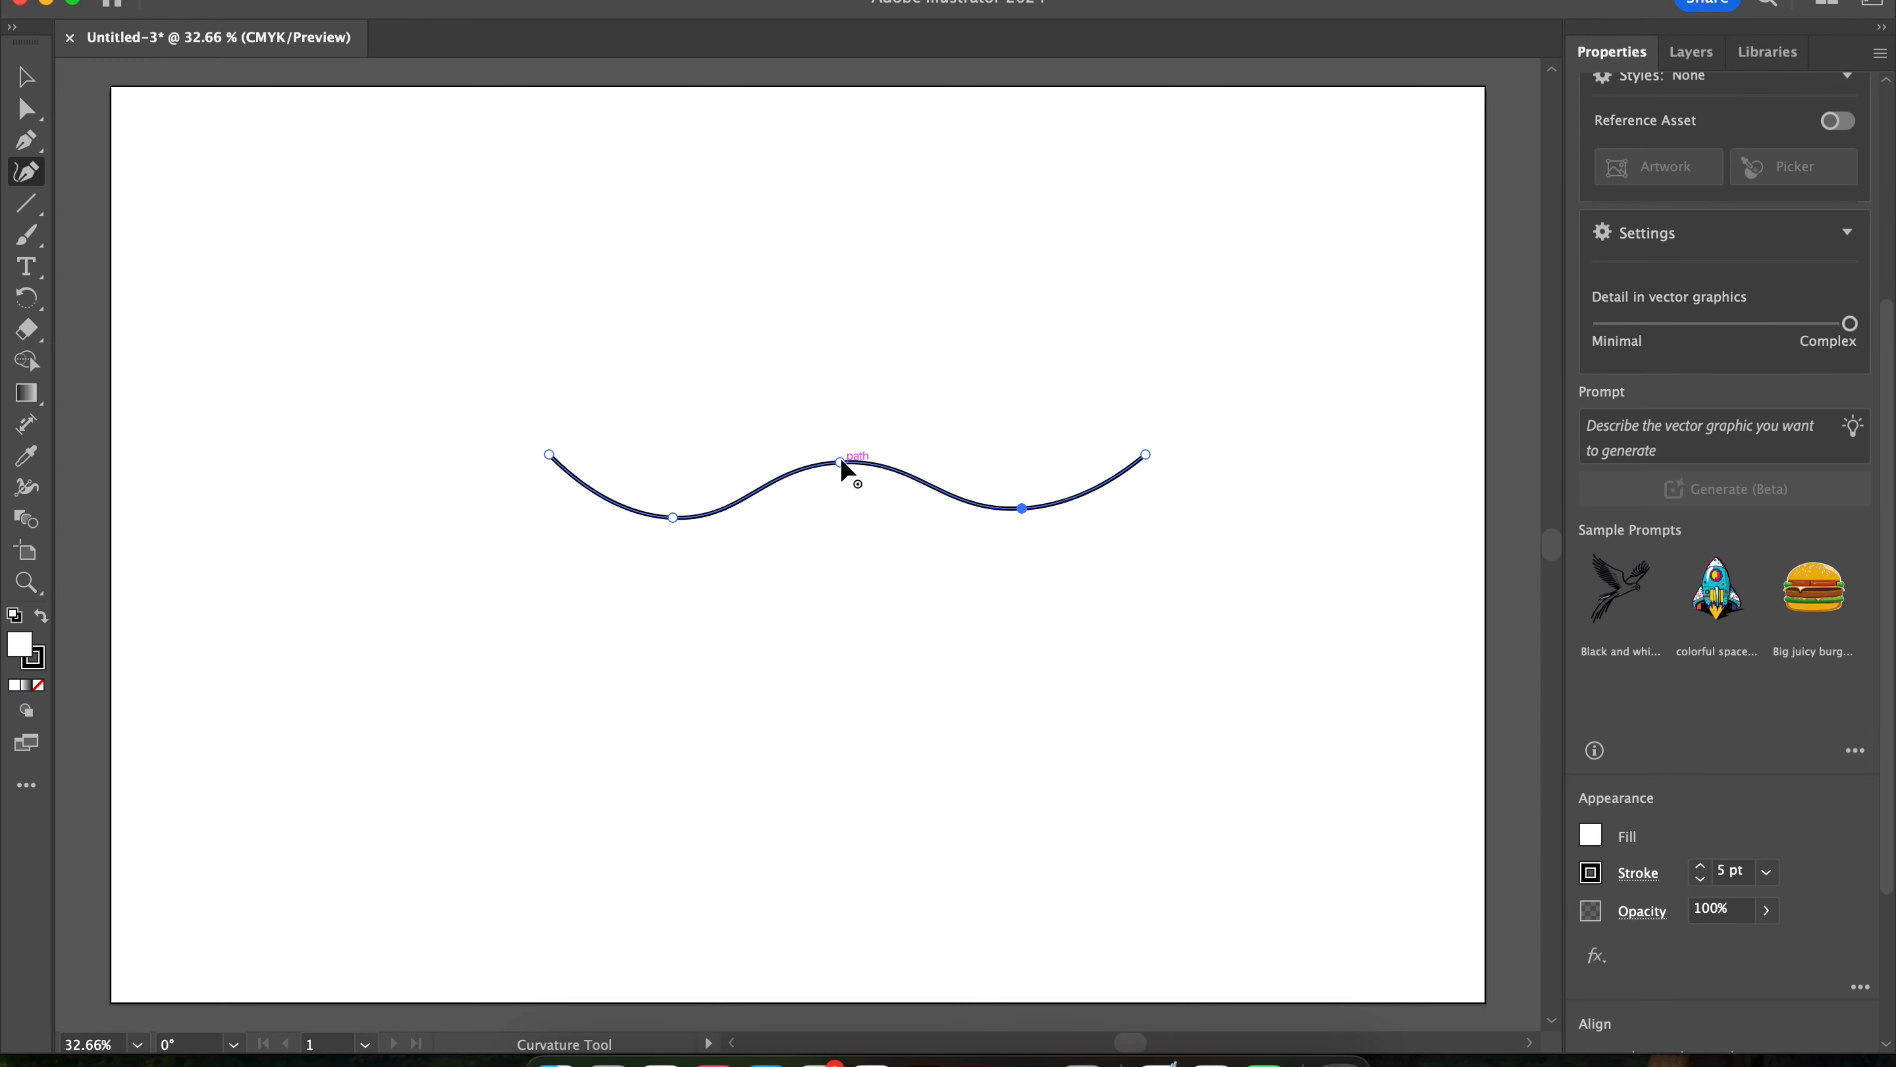
Raise the wave's middle crest and pull its right endpoint up and outward.
{"action": "left_click_drag", "start_coordinate": [841, 462], "coordinate": [859, 657]}
{"action": "left_click_drag", "start_coordinate": [862, 565], "coordinate": [862, 427]}
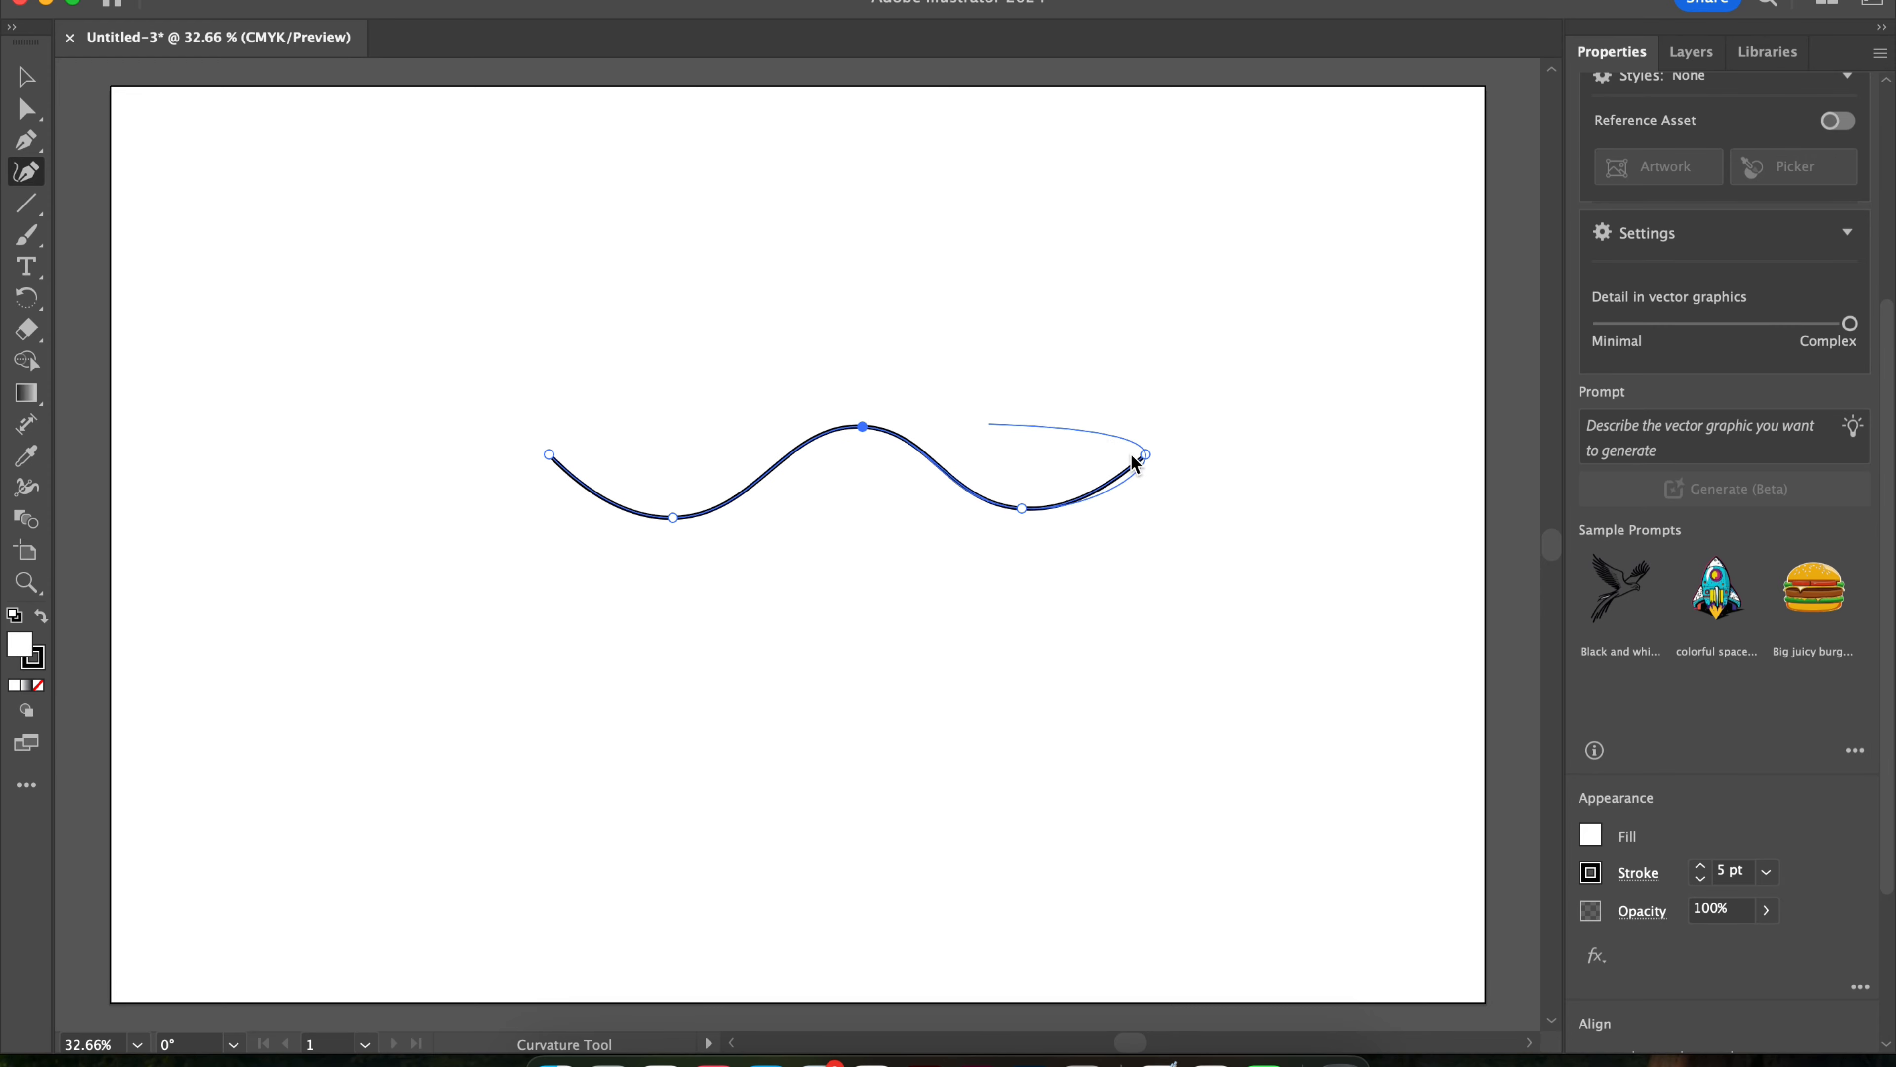
{"action": "left_click_drag", "start_coordinate": [1148, 457], "coordinate": [1200, 428]}
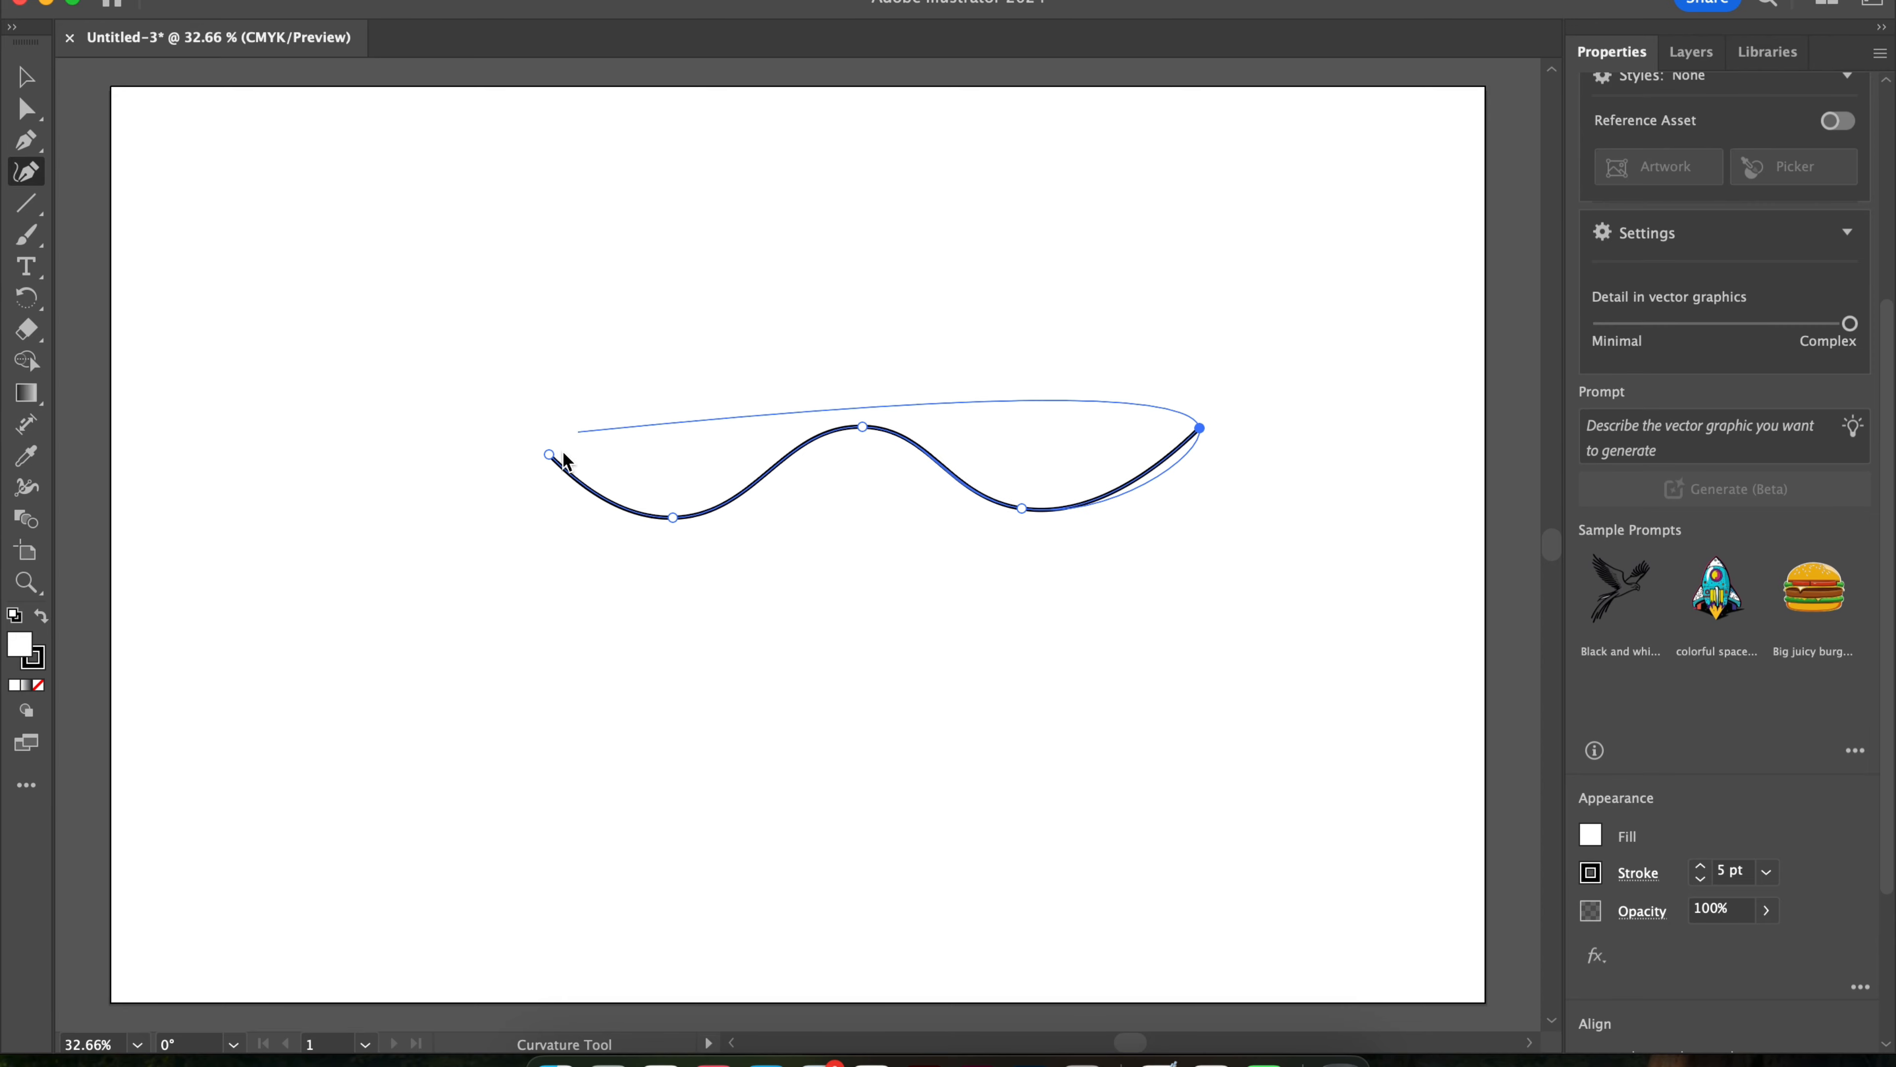
Extend the wave's left end up and outward, close the path with an arched top edge, and lower the middle crest slightly.
{"action": "left_click_drag", "start_coordinate": [549, 455], "coordinate": [525, 427]}
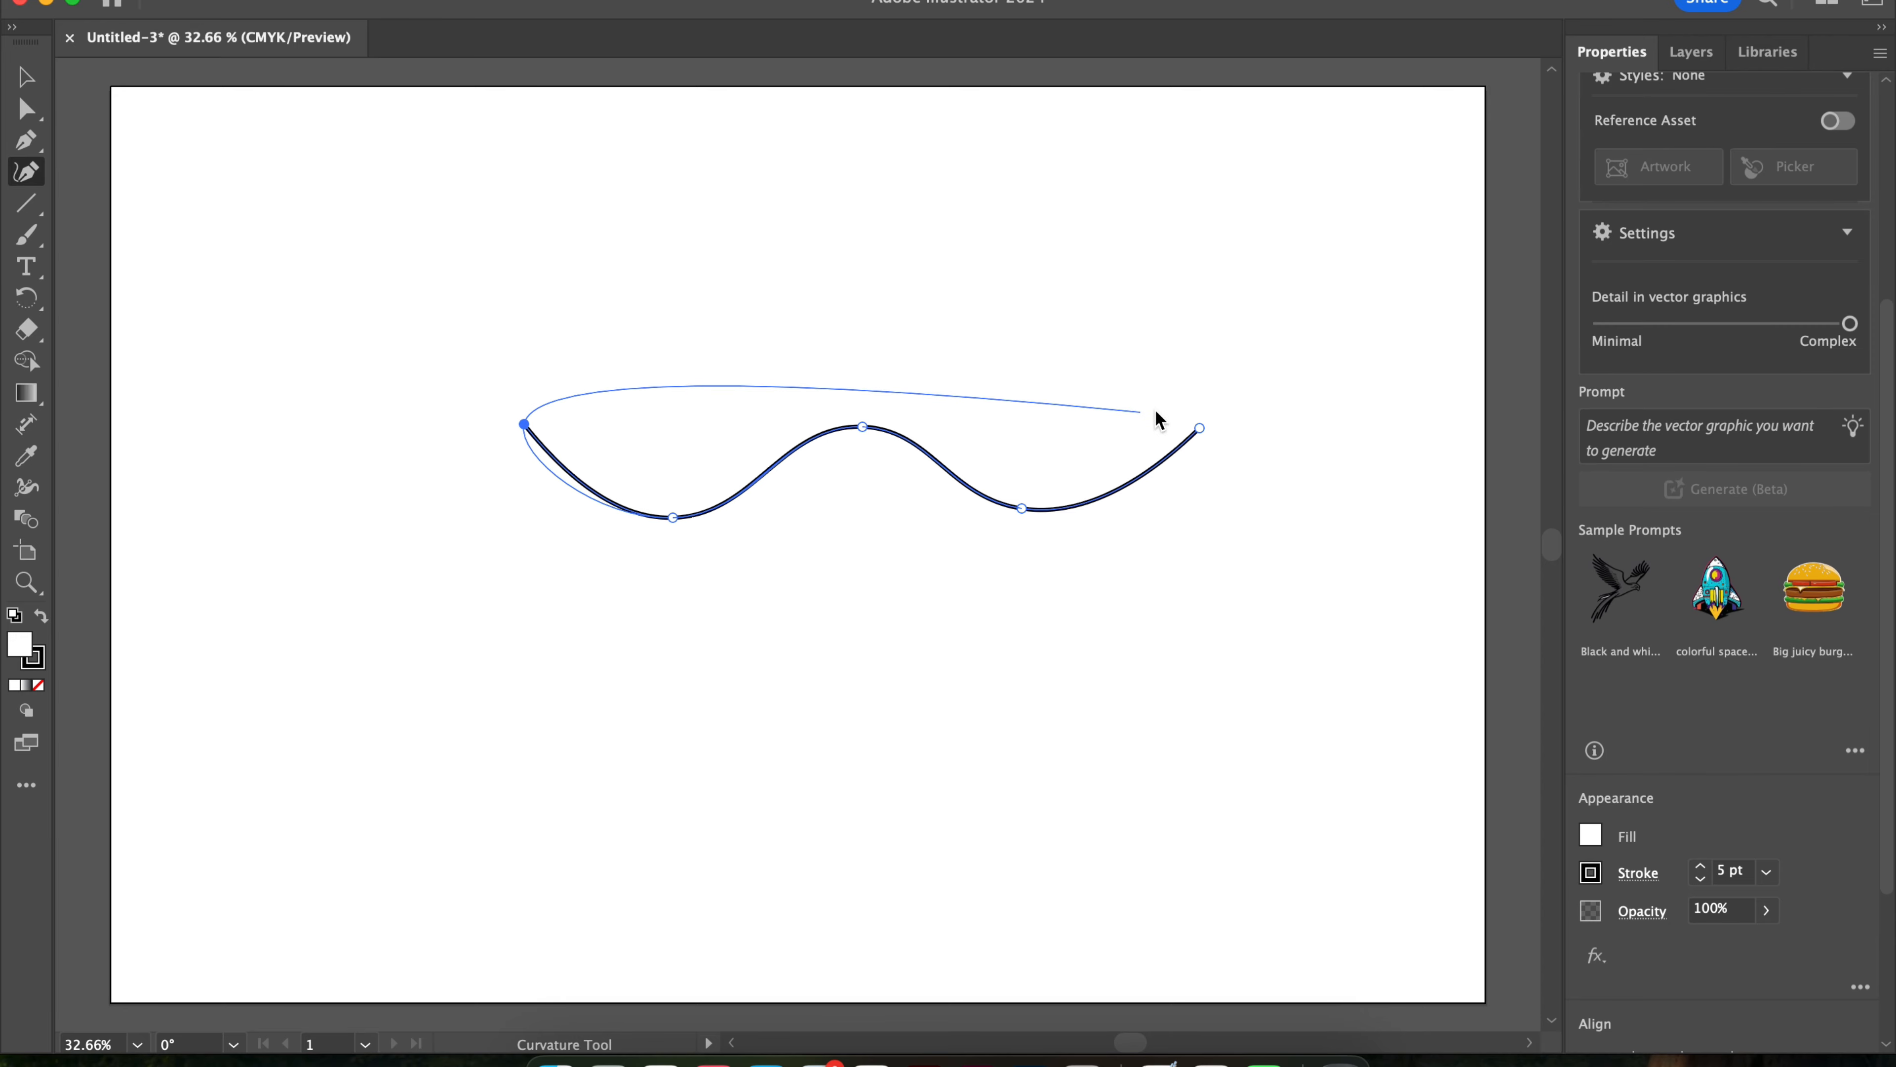
{"action": "left_click", "coordinate": [1199, 427]}
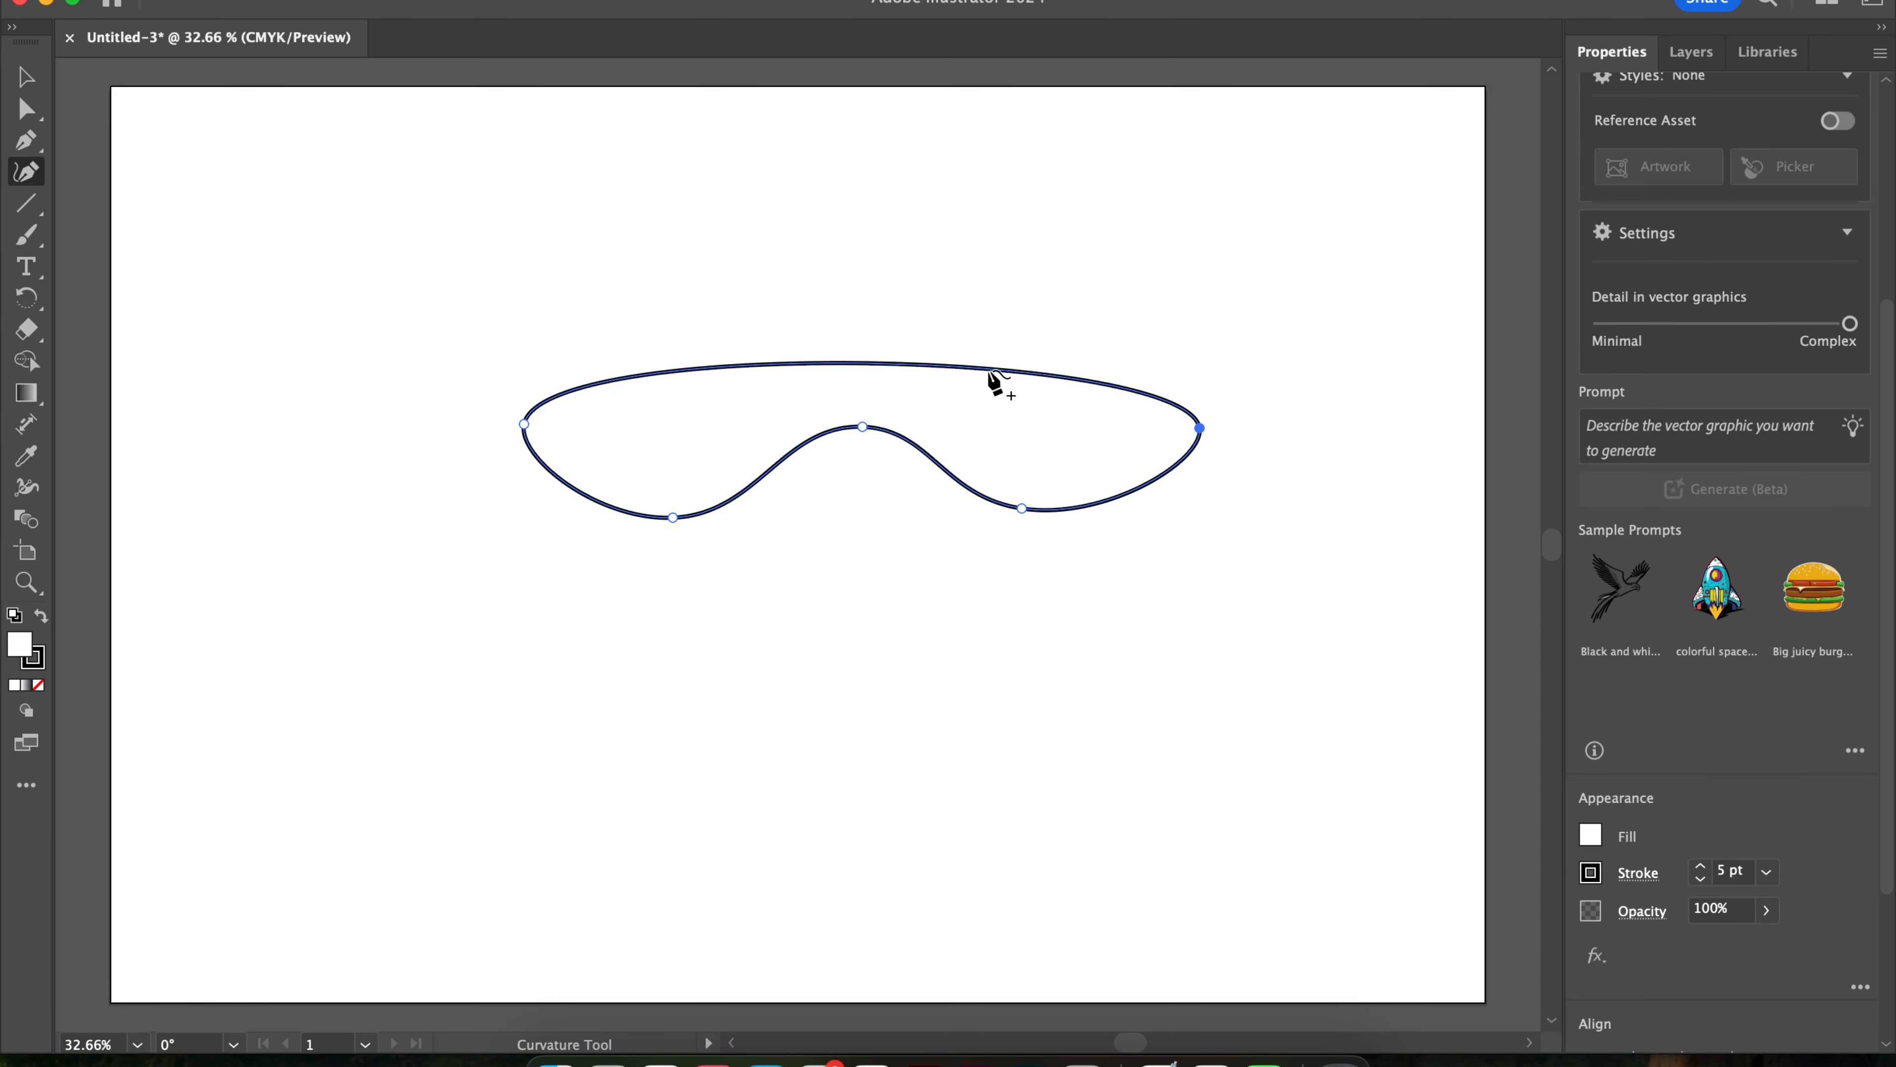
{"action": "left_click_drag", "start_coordinate": [855, 364], "coordinate": [845, 335]}
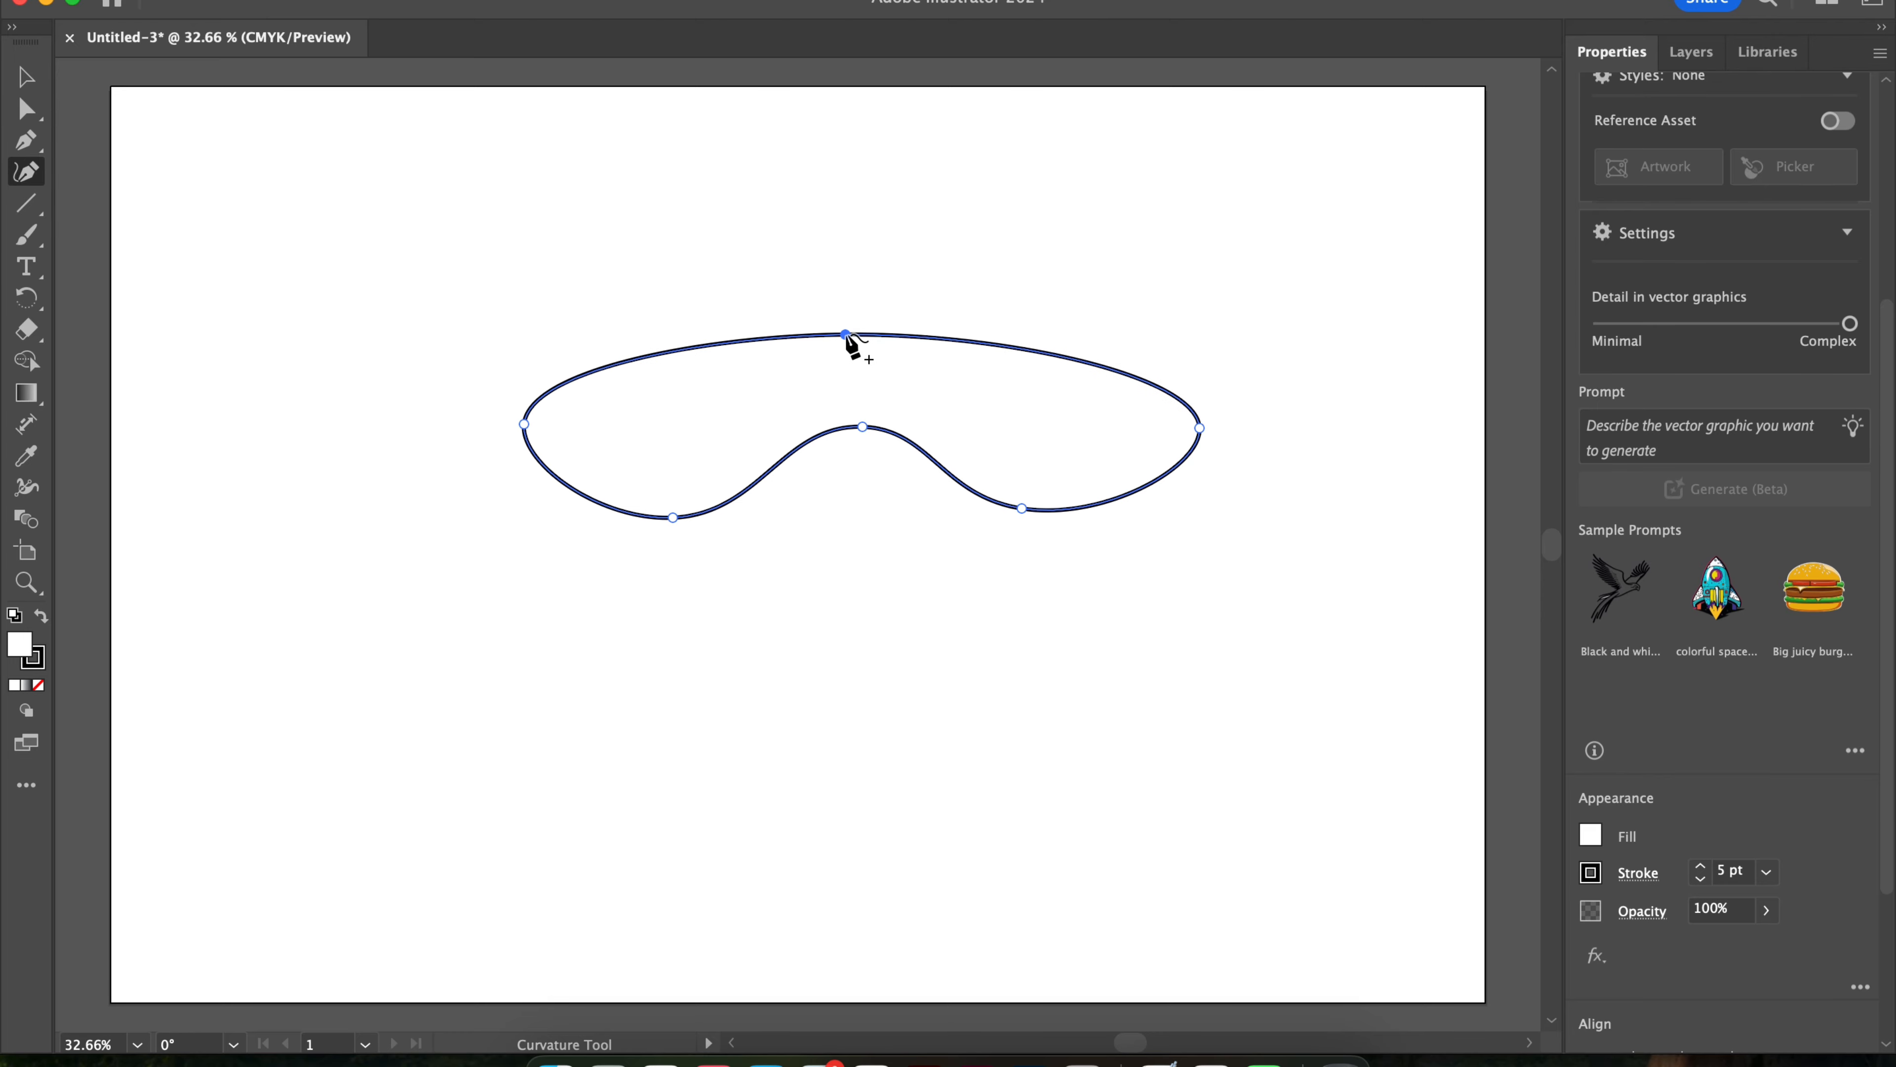
{"action": "left_click_drag", "start_coordinate": [862, 426], "coordinate": [852, 439]}
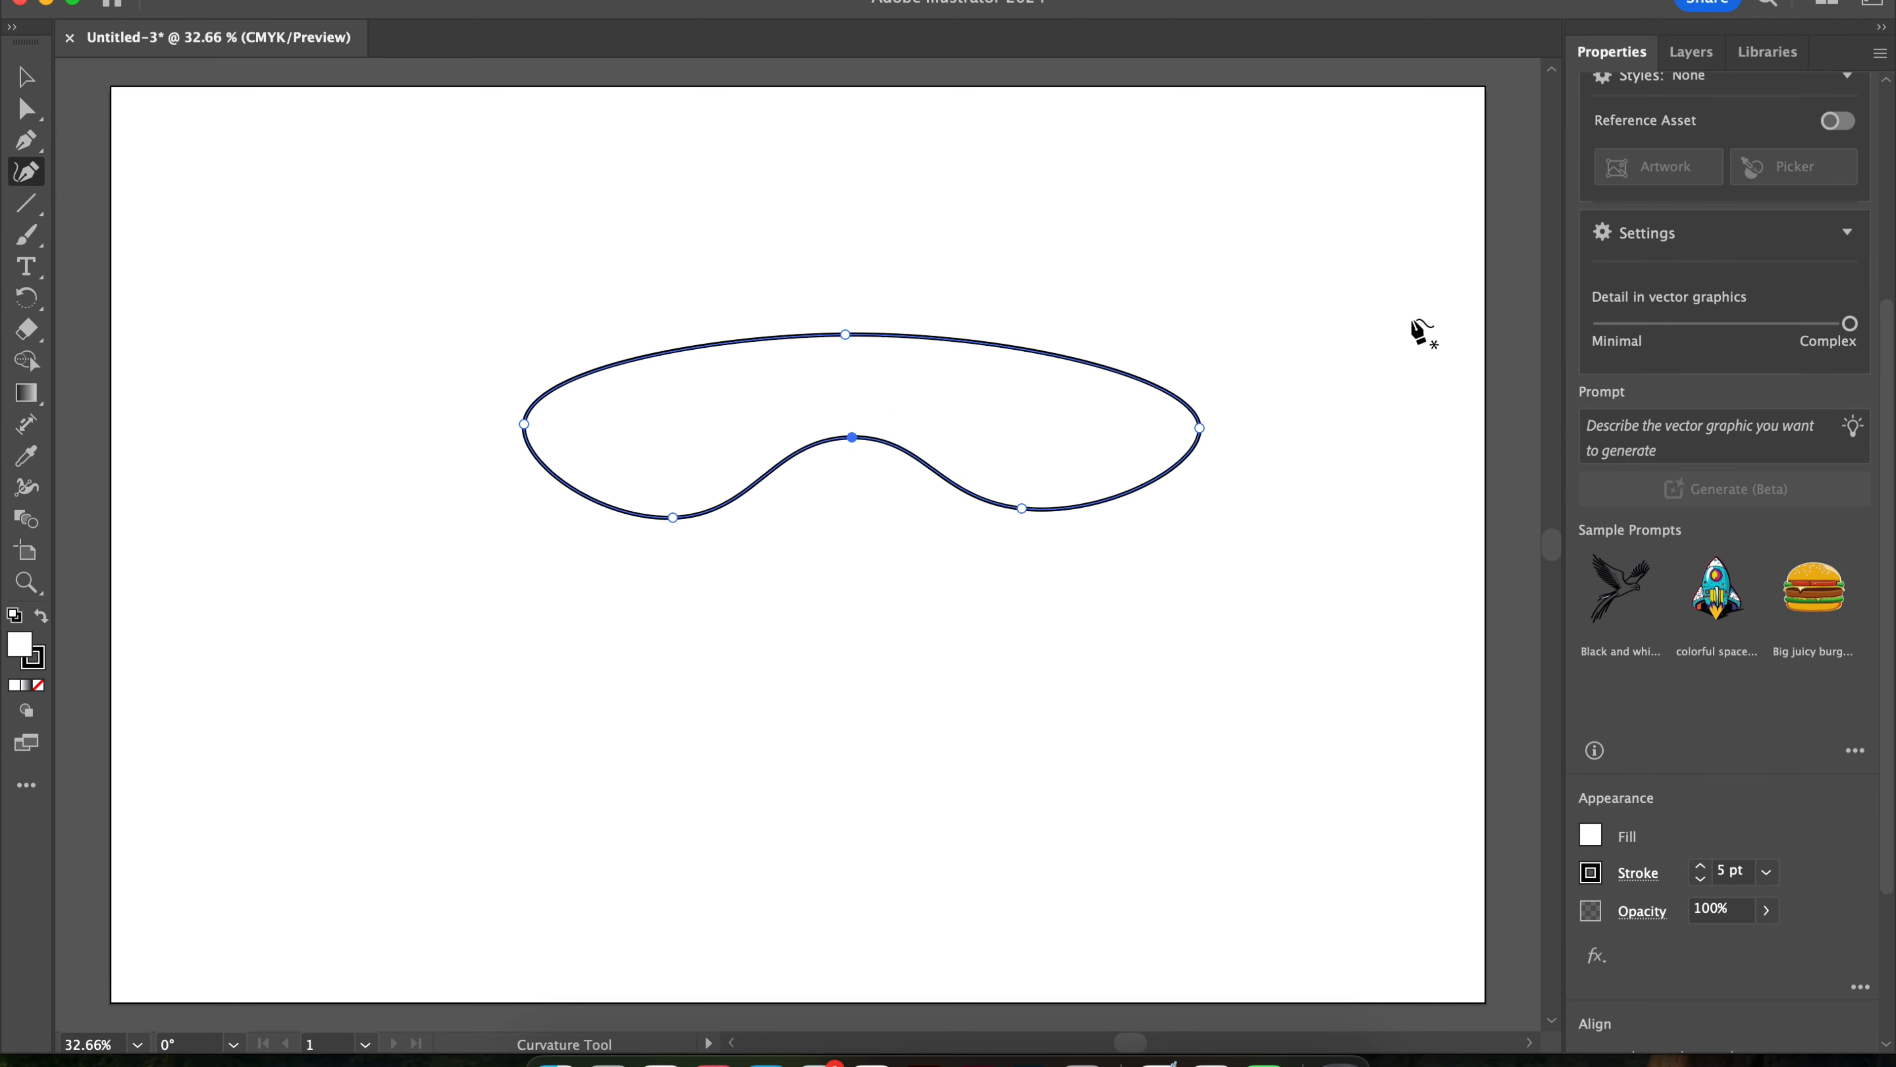
Fill the closed shape with red-orange.
{"action": "left_click", "coordinate": [1593, 835]}
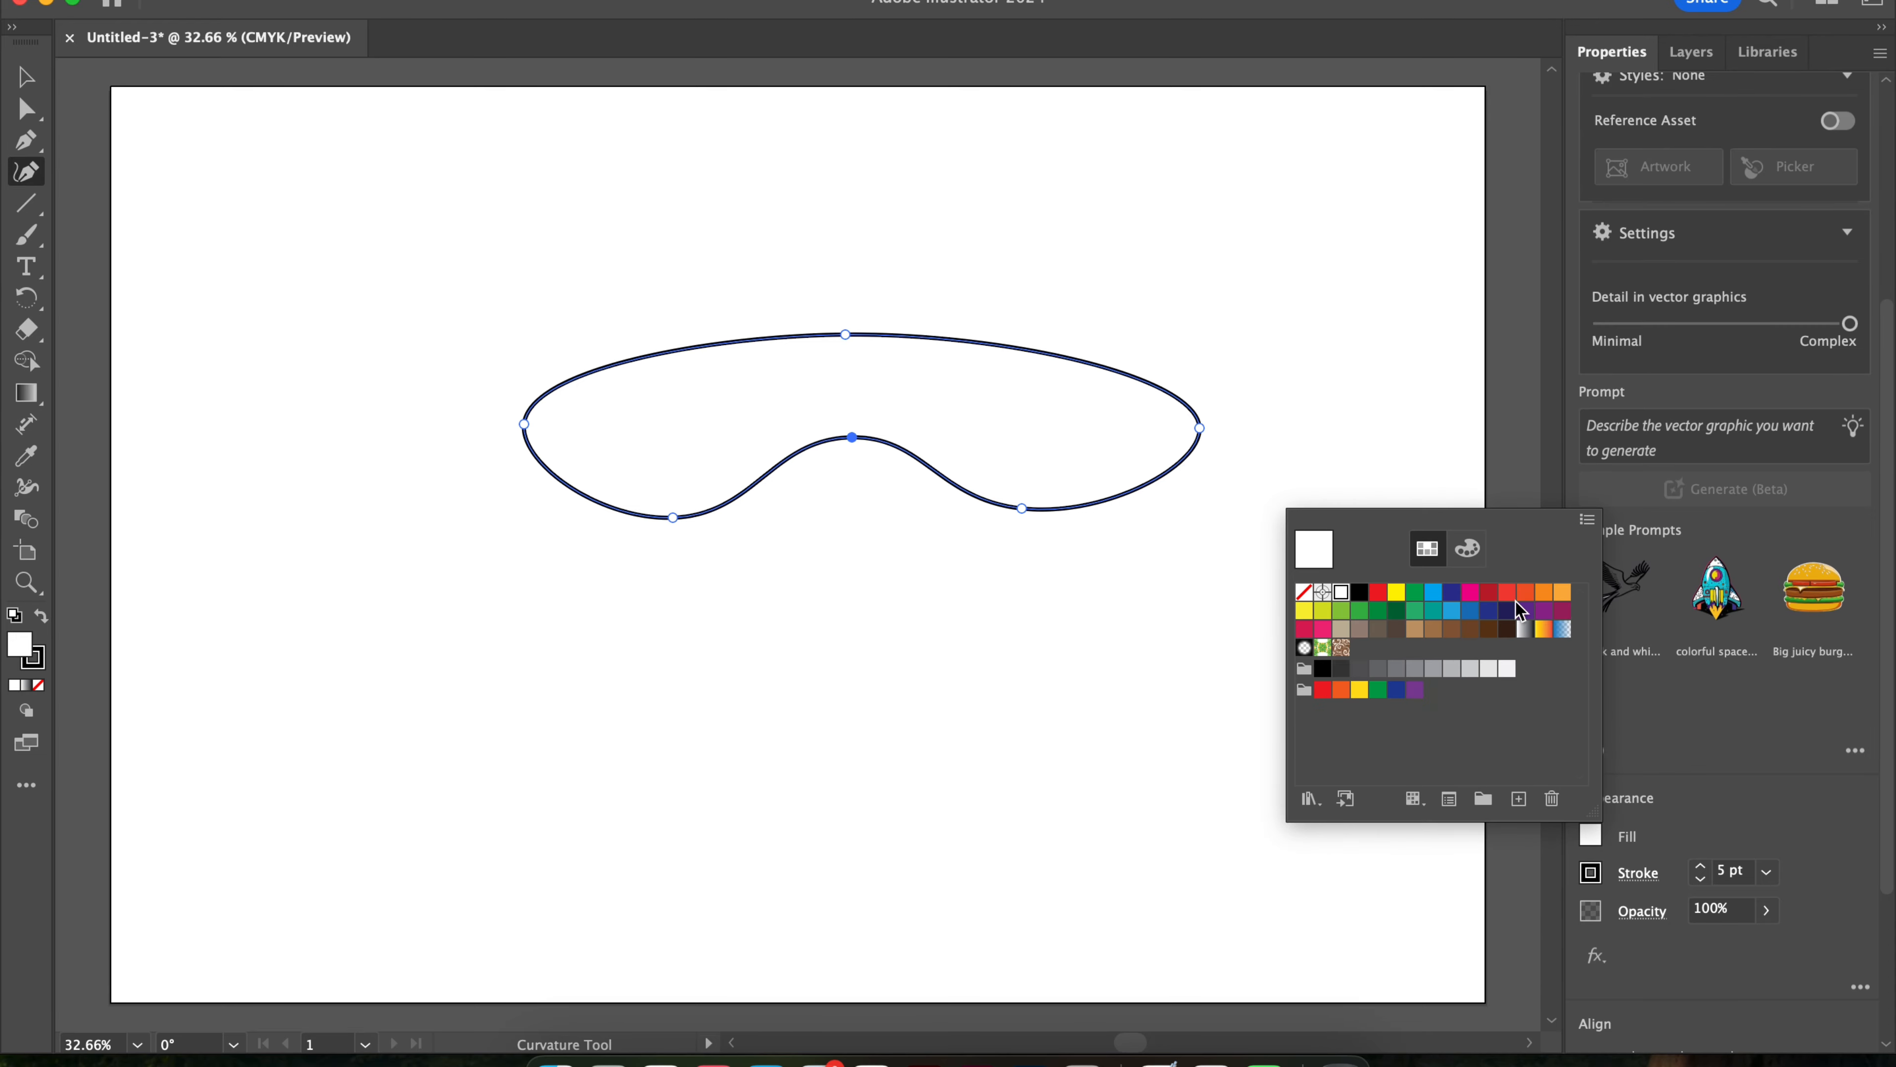
{"action": "left_click", "coordinate": [1526, 593]}
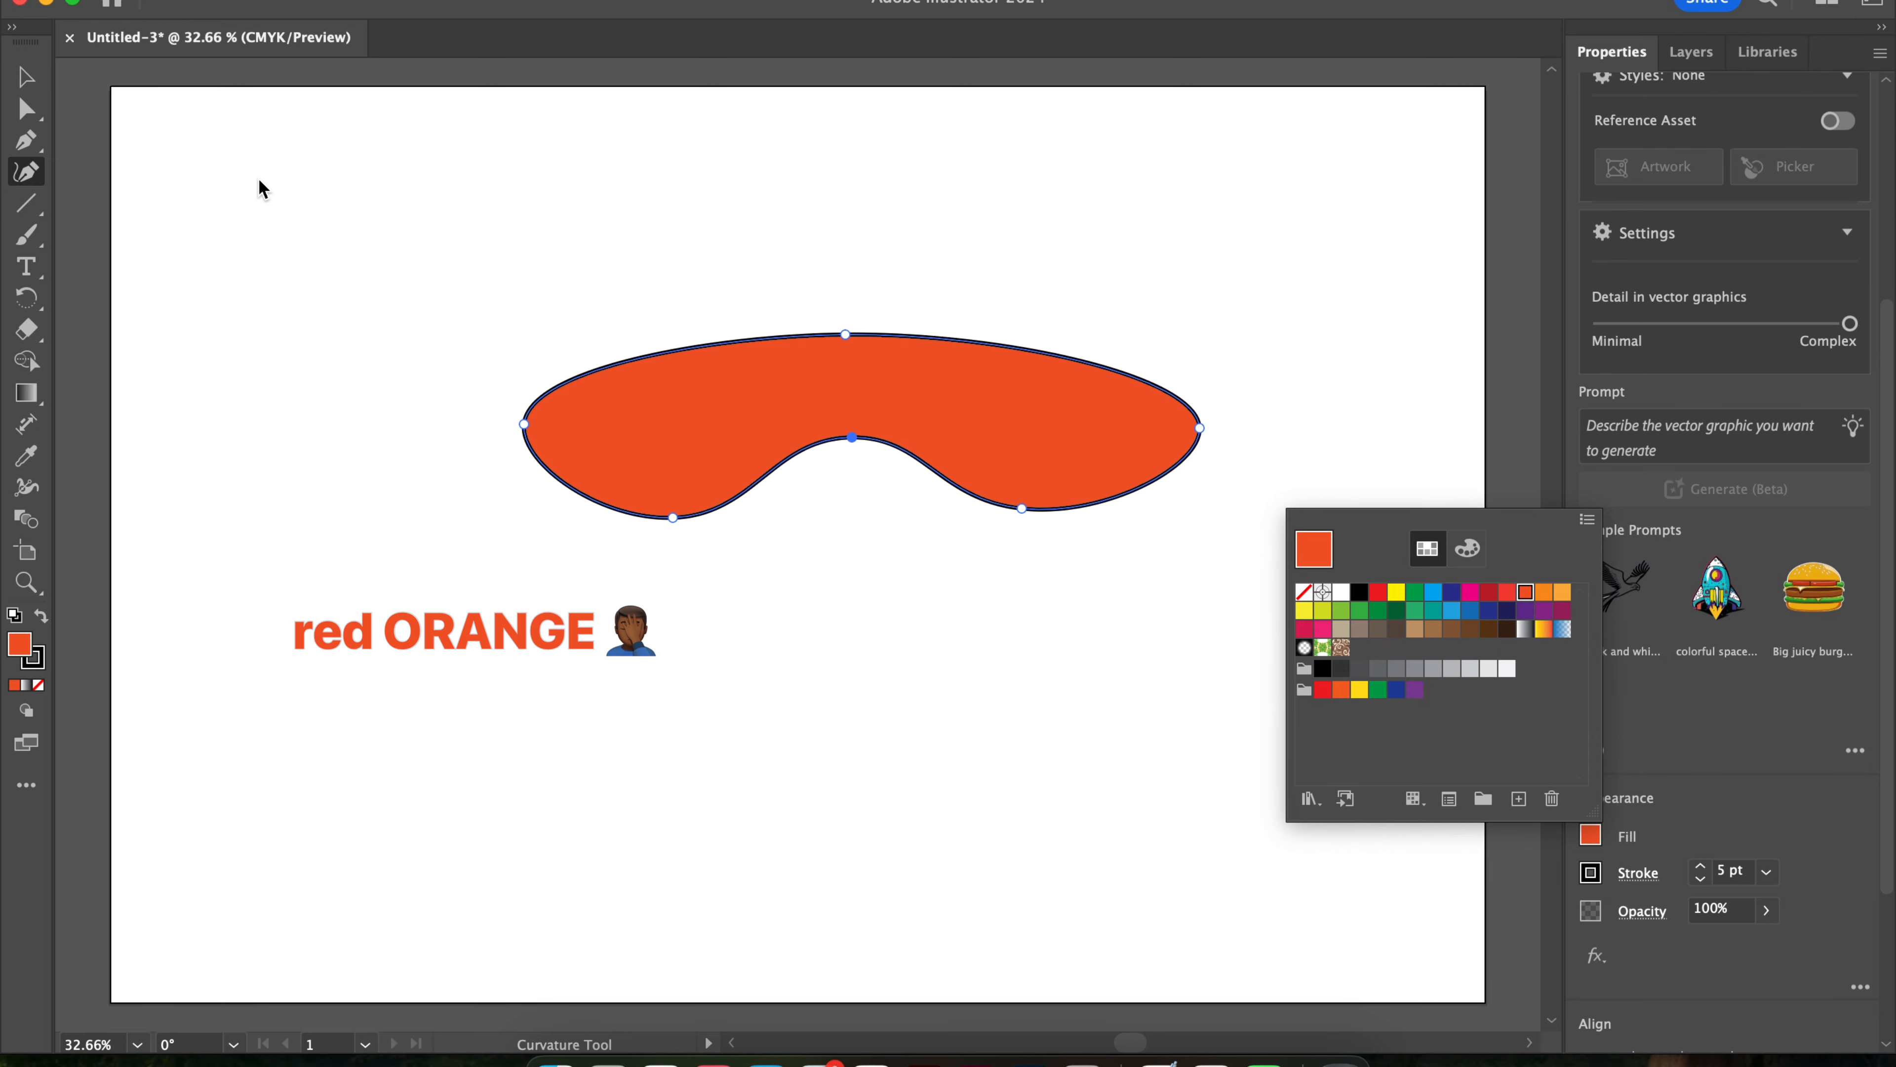
{"action": "left_click", "coordinate": [27, 78]}
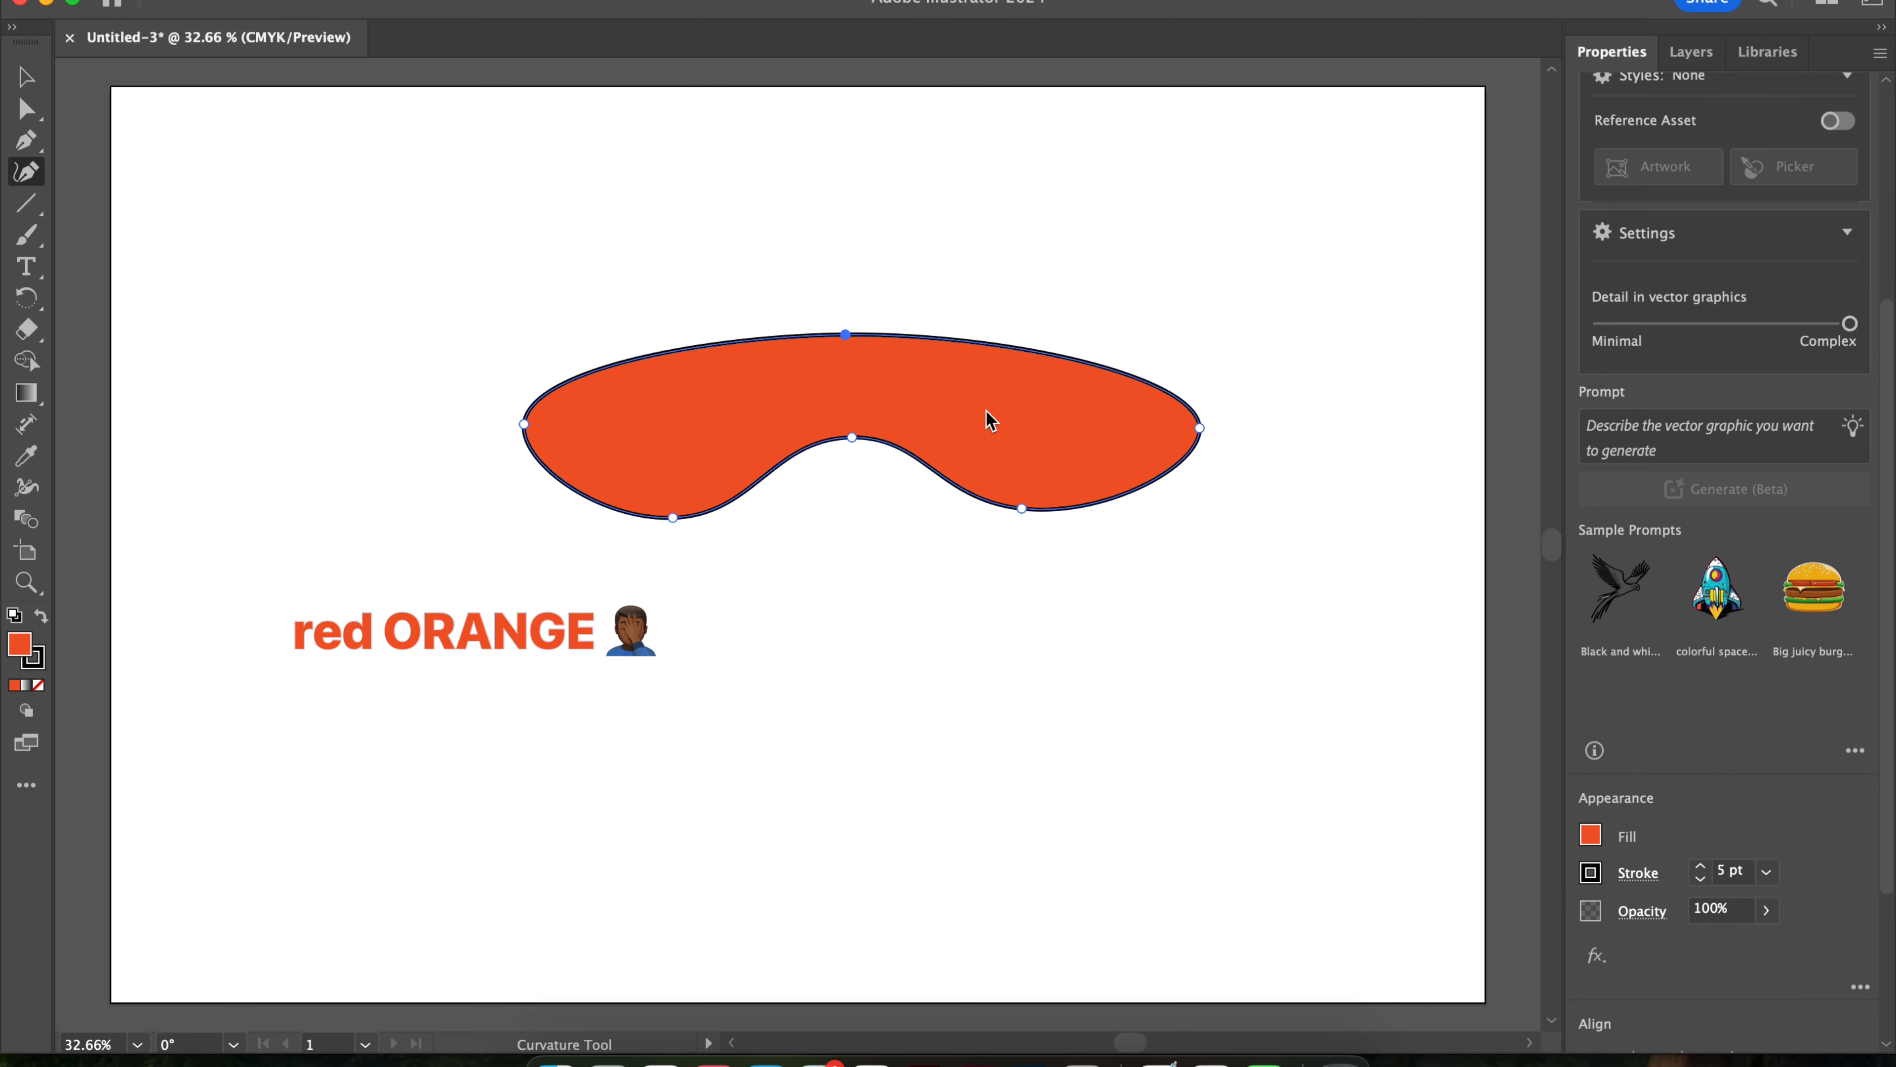
Move the shape down and to the left, and rotate it about 180° so it is upside down.
{"action": "left_click", "coordinate": [27, 77]}
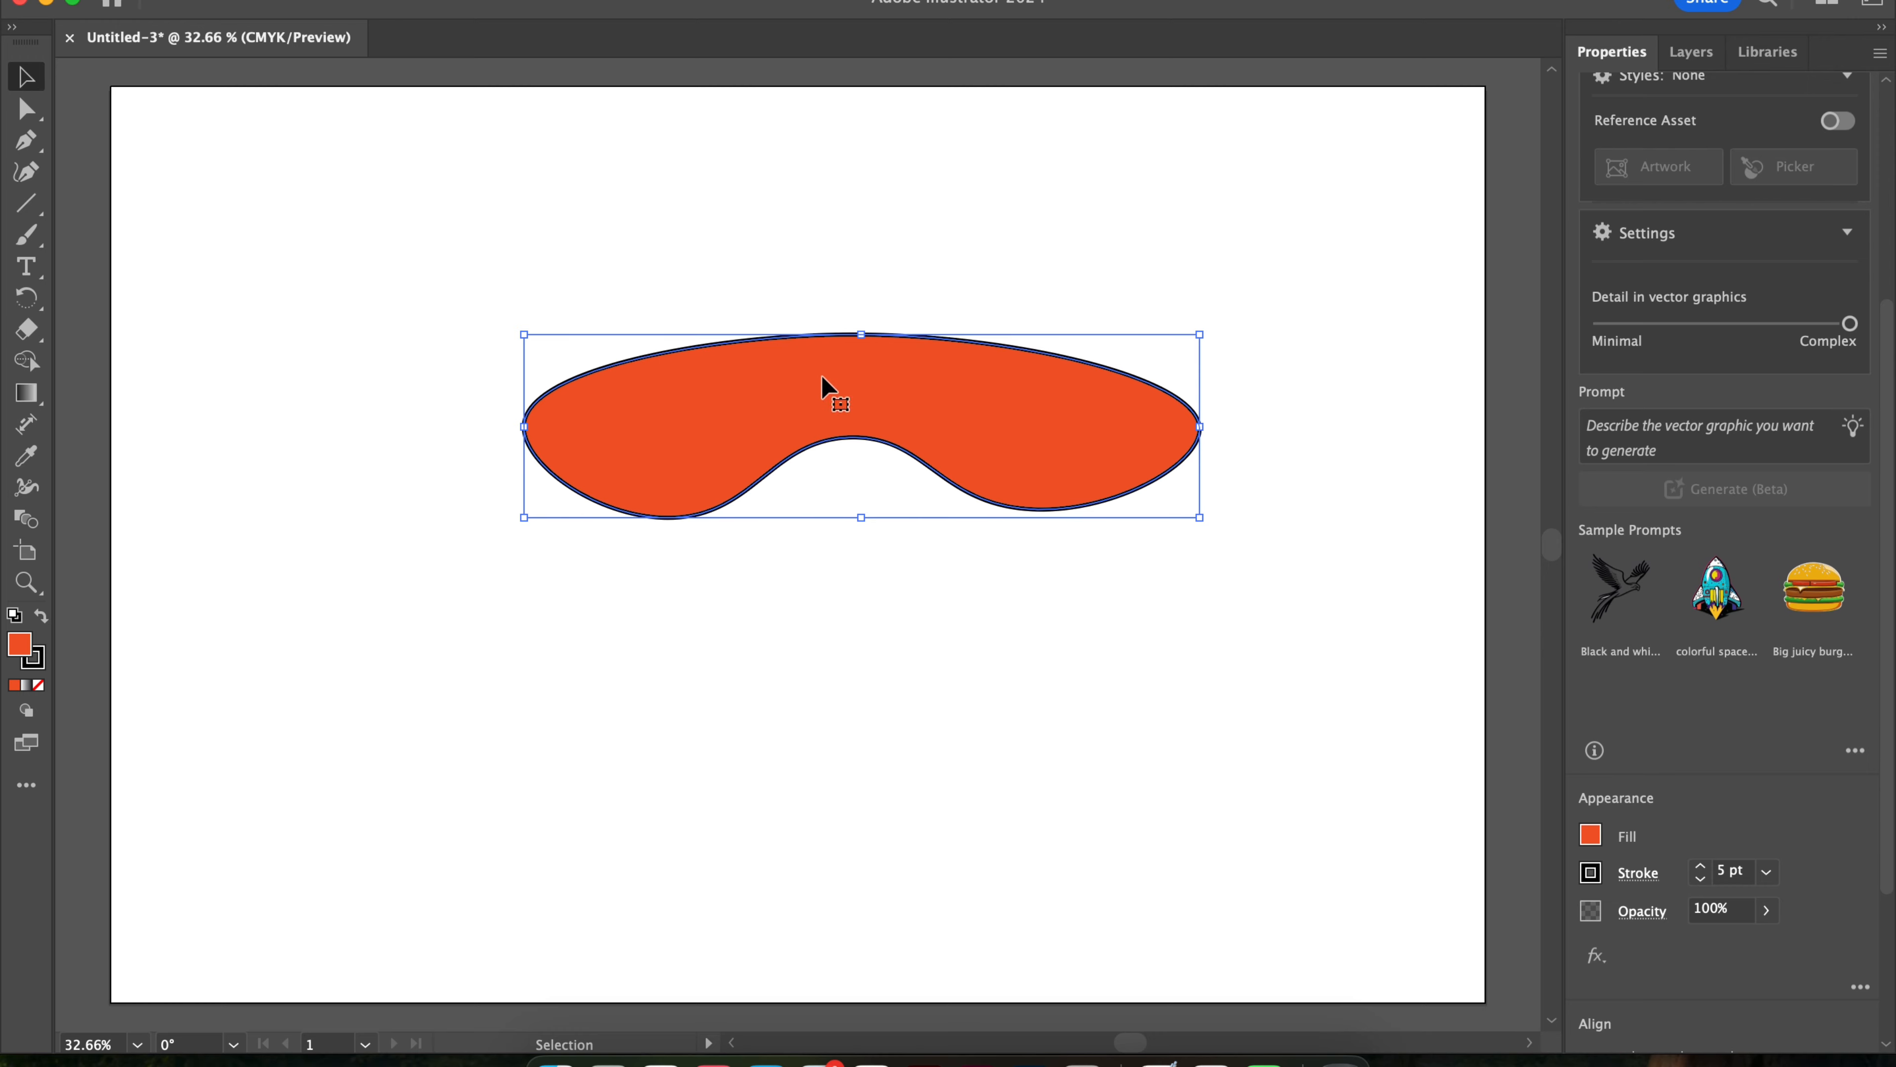
{"action": "left_click_drag", "start_coordinate": [911, 414], "coordinate": [848, 430]}
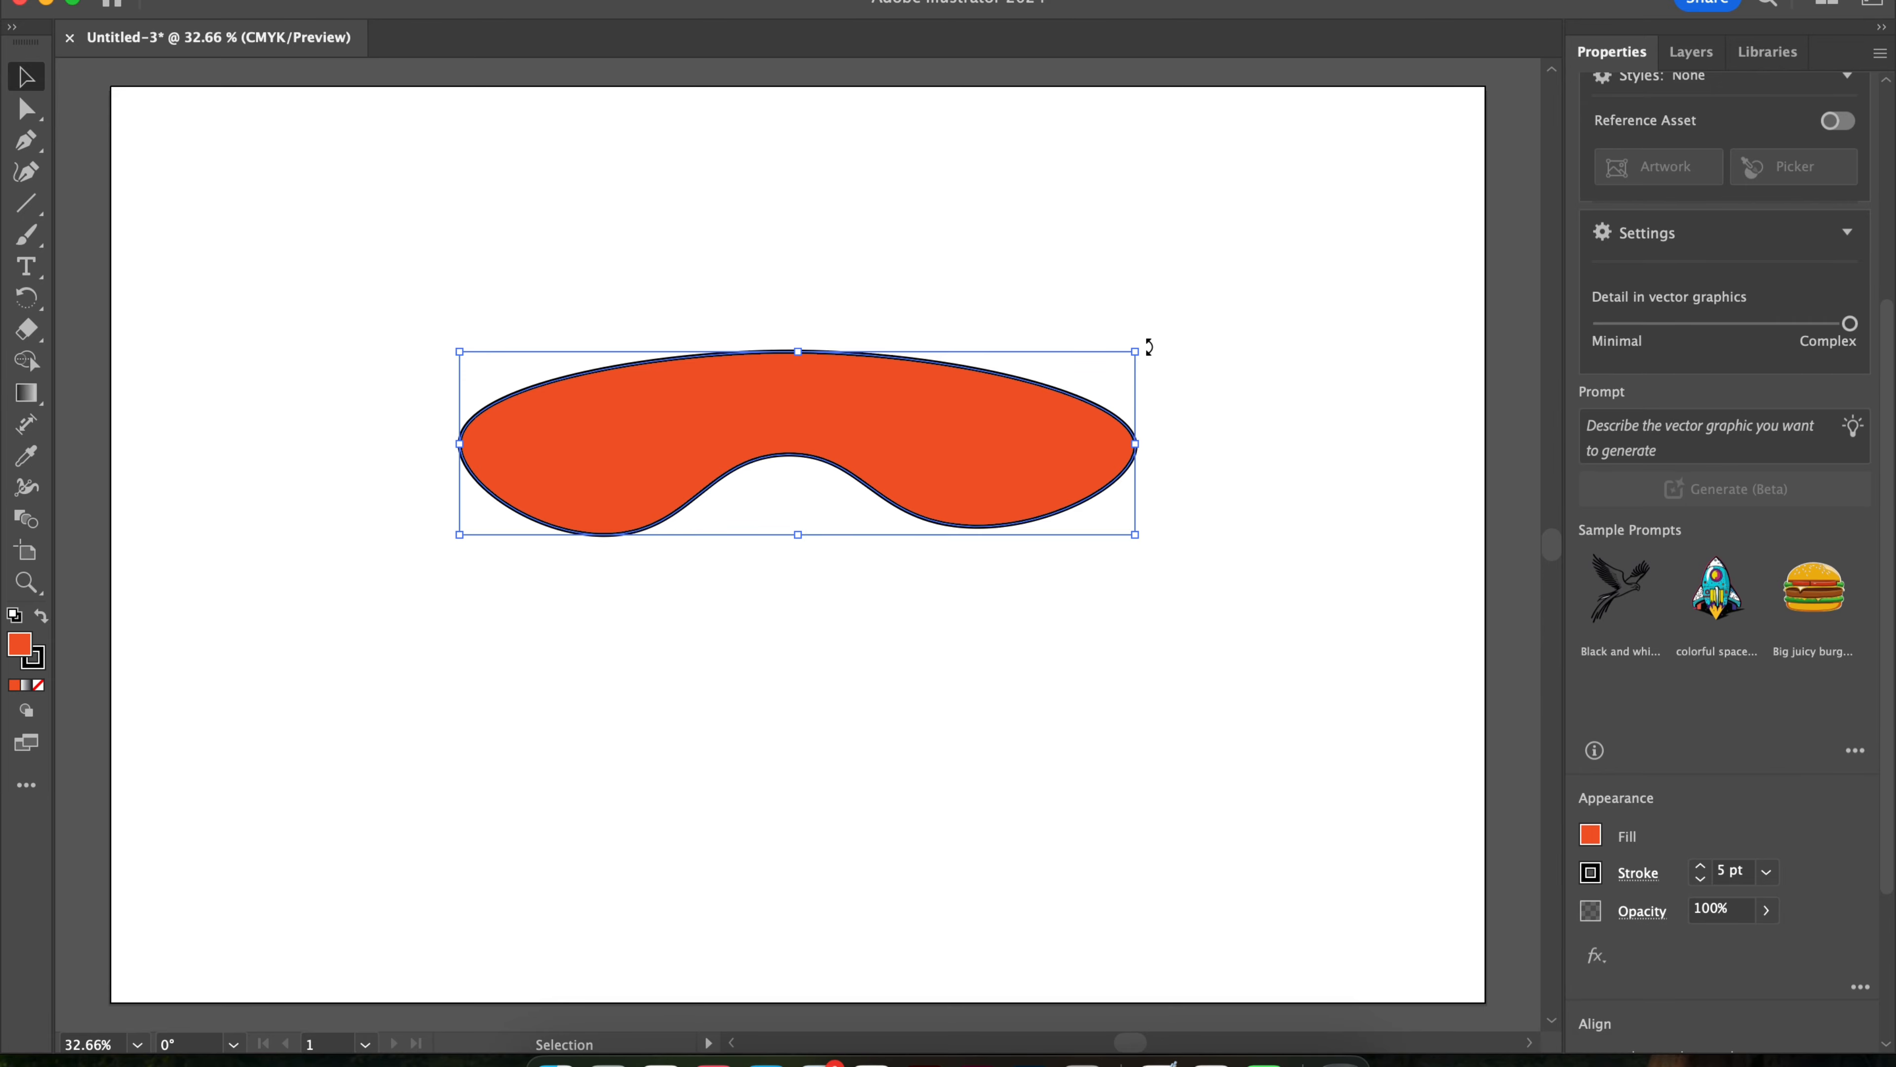
{"action": "left_click_drag", "start_coordinate": [1149, 347], "coordinate": [637, 489]}
{"action": "left_click_drag", "start_coordinate": [944, 411], "coordinate": [760, 484]}
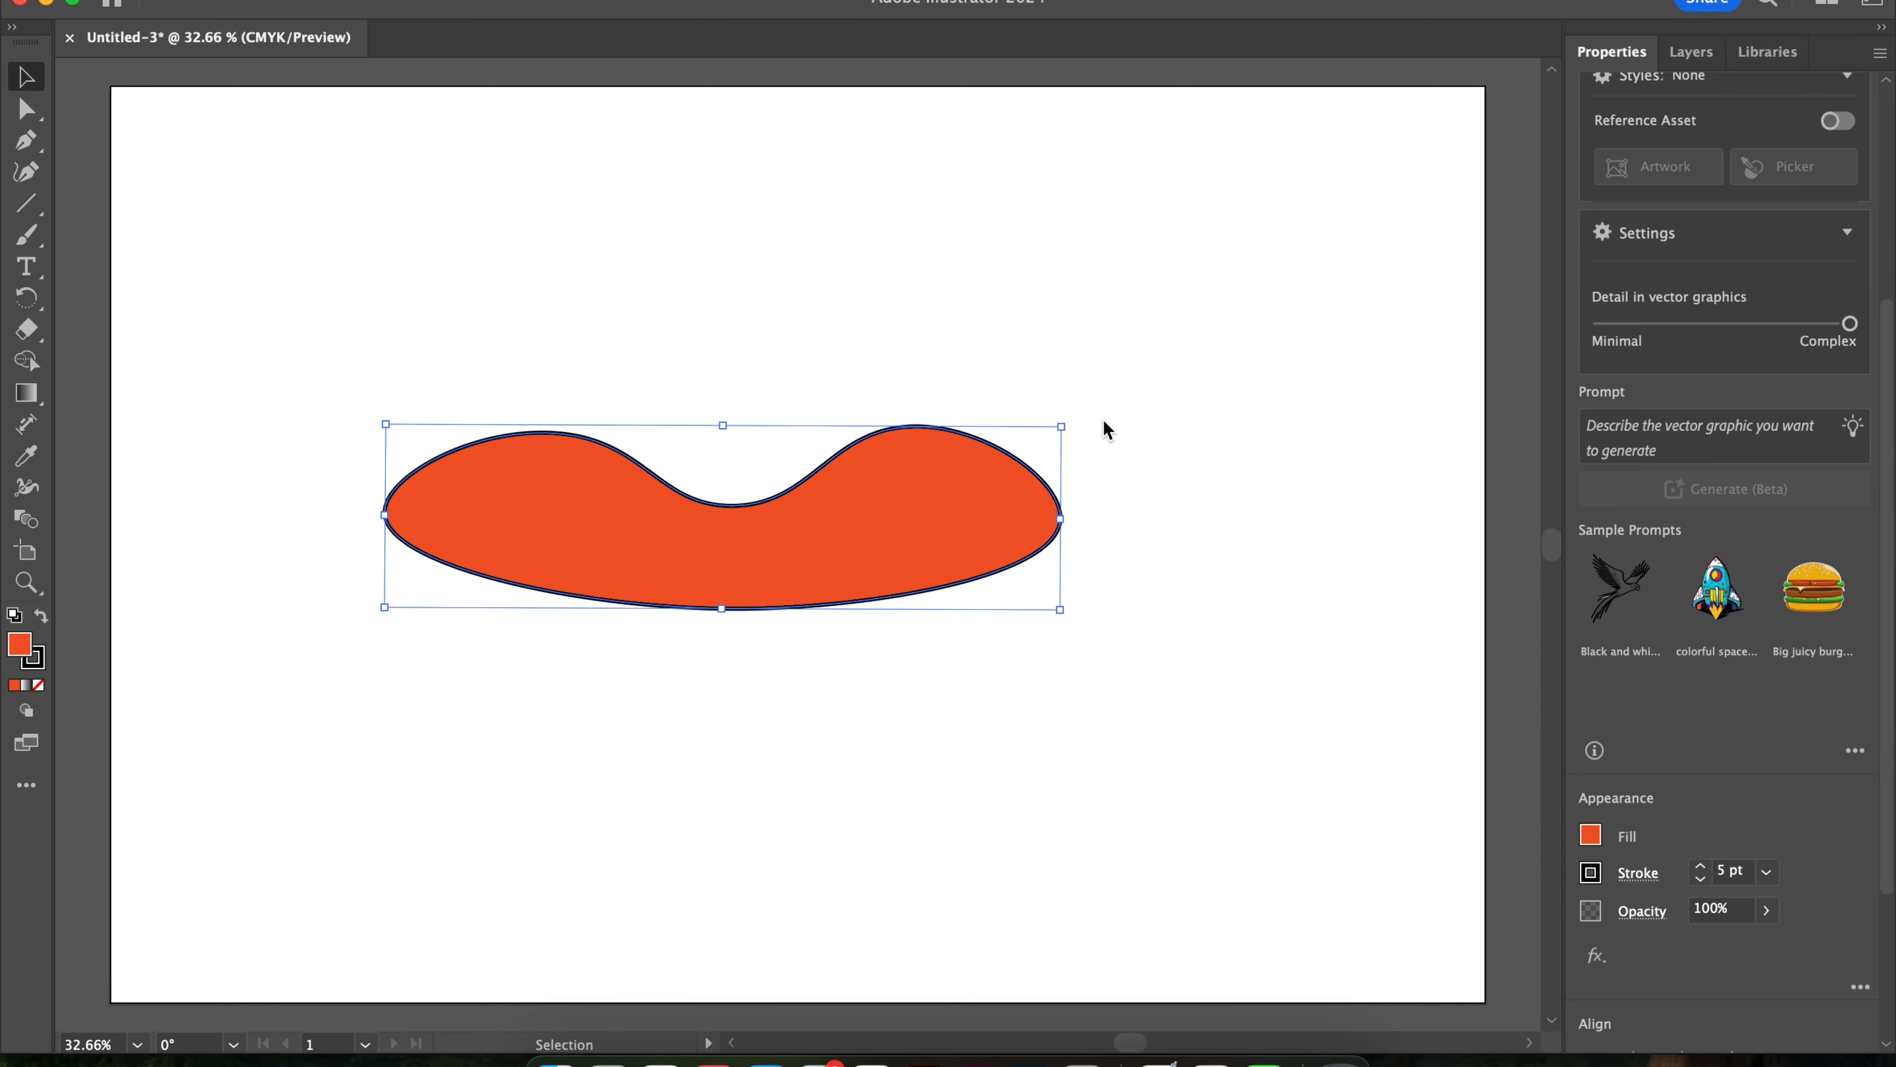
Enlarge the shape proportionally from its corner, and shrink it to slightly less than its former size.
{"action": "left_click", "coordinate": [1054, 427]}
{"action": "left_click", "coordinate": [1042, 464]}
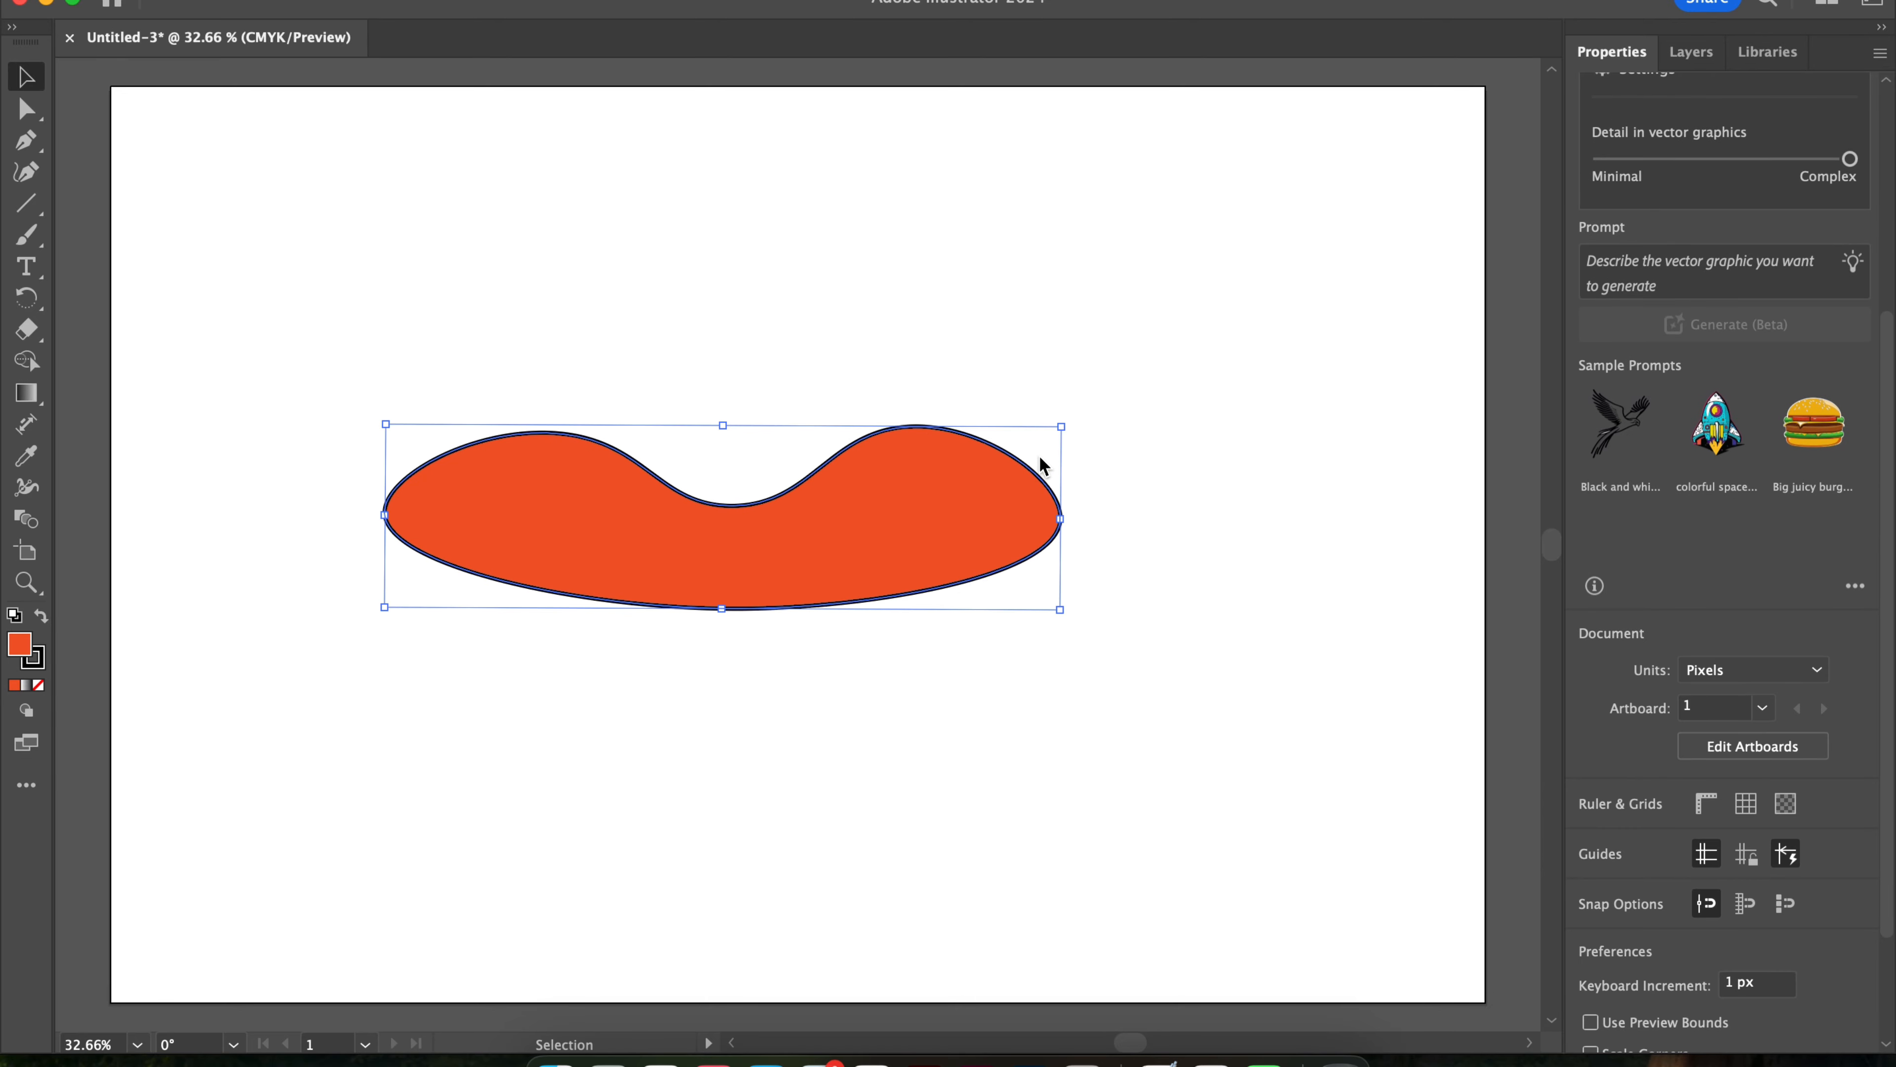
{"action": "left_click_drag", "start_coordinate": [1064, 428], "coordinate": [1217, 388]}
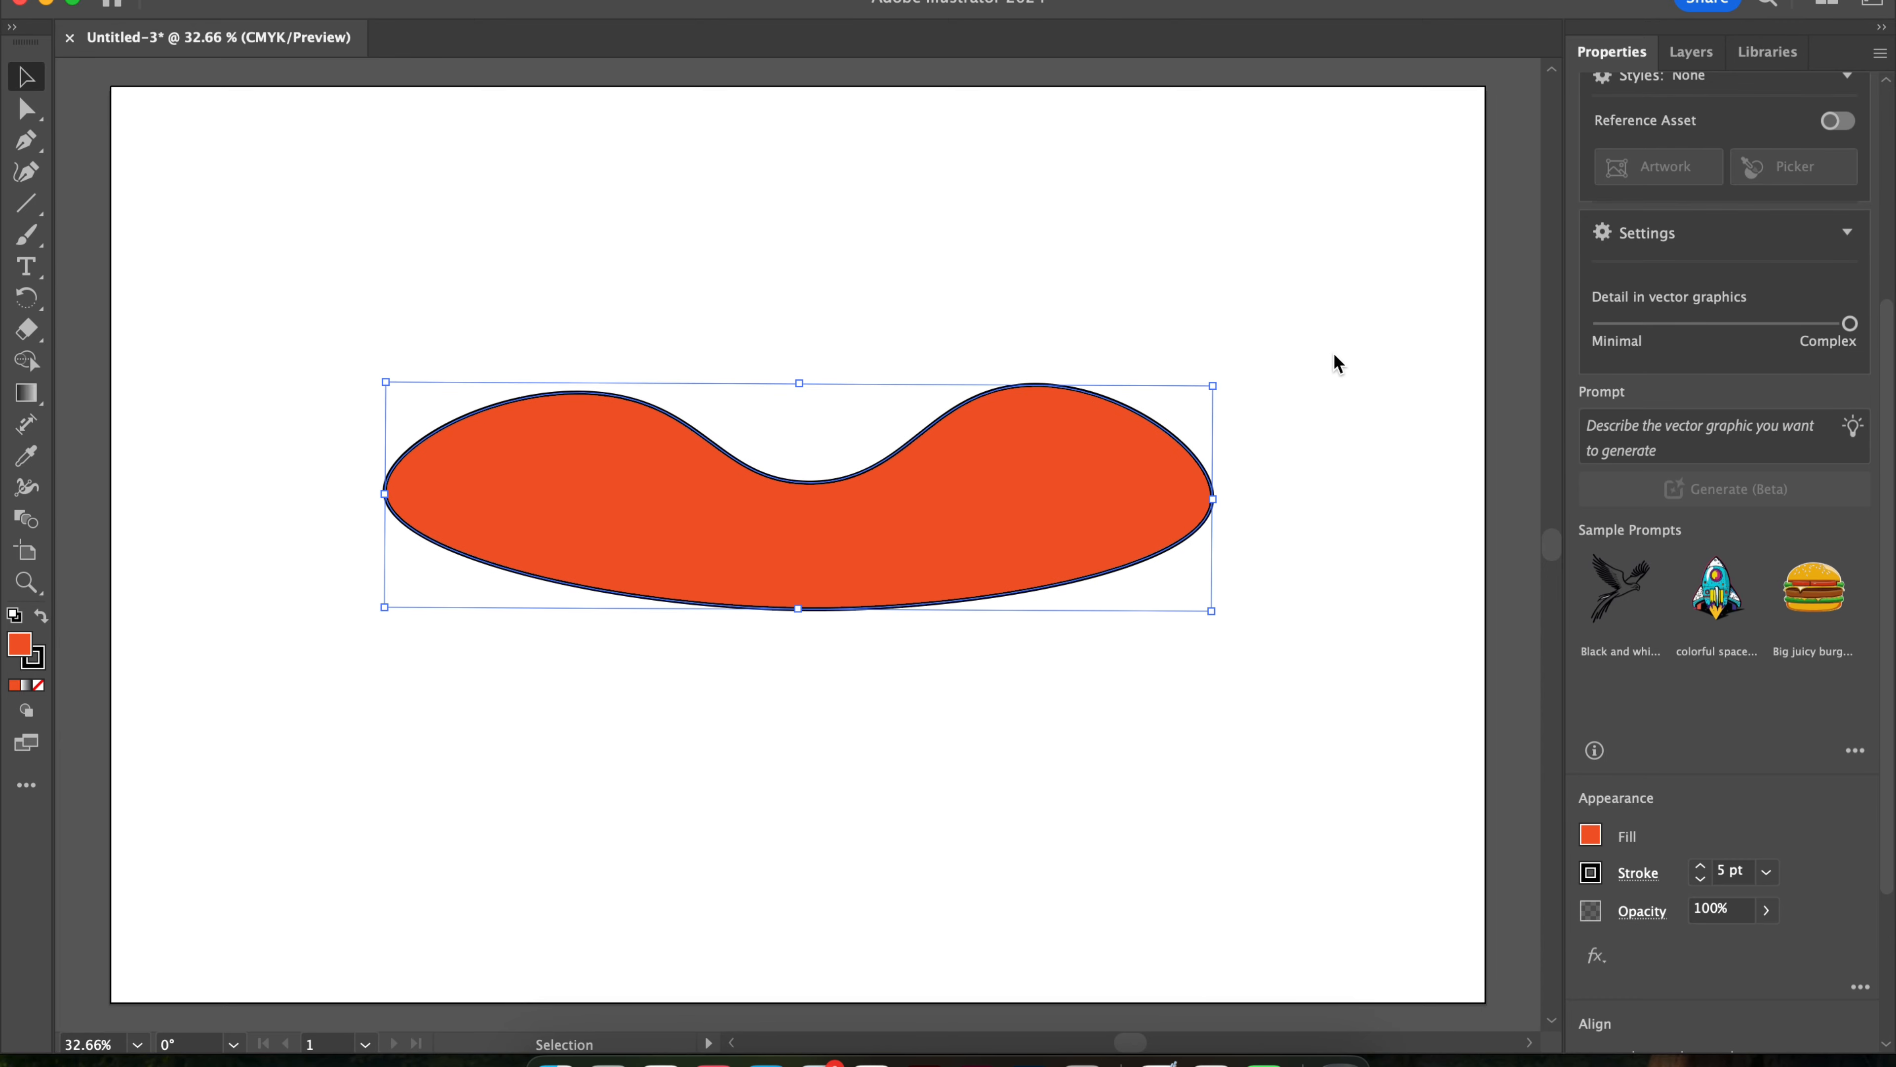
{"action": "left_click", "coordinate": [1299, 368]}
{"action": "left_click", "coordinate": [1171, 438]}
{"action": "left_click_drag", "start_coordinate": [1217, 502], "coordinate": [1034, 502]}
{"action": "left_click_drag", "start_coordinate": [714, 390], "coordinate": [722, 420]}
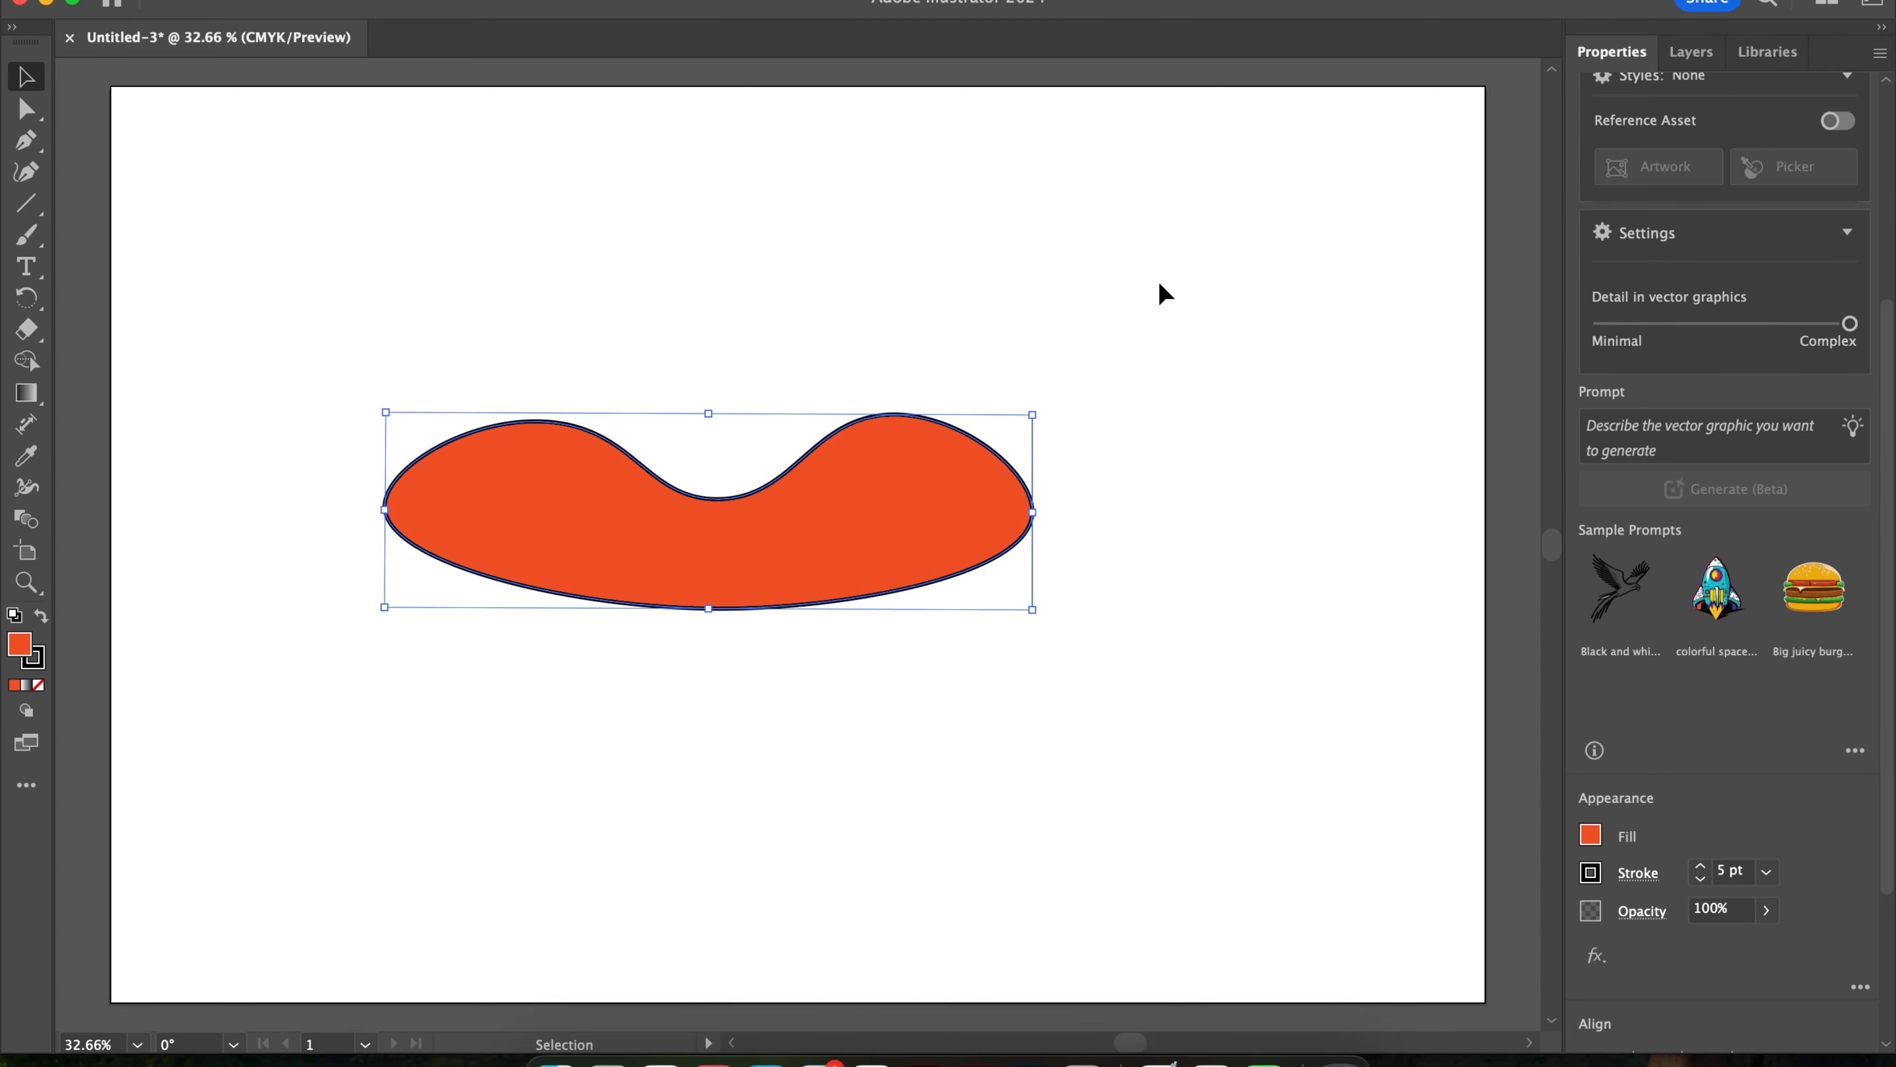
Rescale the red-orange shape once more and delete it from the artboard.
{"action": "left_click", "coordinate": [1159, 285]}
{"action": "left_click", "coordinate": [935, 529]}
{"action": "left_click_drag", "start_coordinate": [1033, 415], "coordinate": [1100, 332]}
{"action": "left_click_drag", "start_coordinate": [1164, 236], "coordinate": [1075, 403]}
{"action": "mouse_move", "coordinate": [728, 402]}
{"action": "left_mouse_down"}
{"action": "mouse_move", "coordinate": [753, 313]}
{"action": "mouse_move", "coordinate": [783, 365]}
{"action": "mouse_move", "coordinate": [773, 412]}
{"action": "mouse_move", "coordinate": [728, 390]}
{"action": "mouse_move", "coordinate": [749, 444]}
{"action": "mouse_move", "coordinate": [741, 364]}
{"action": "mouse_move", "coordinate": [744, 392]}
{"action": "left_mouse_up"}
{"action": "key", "text": "Delete"}
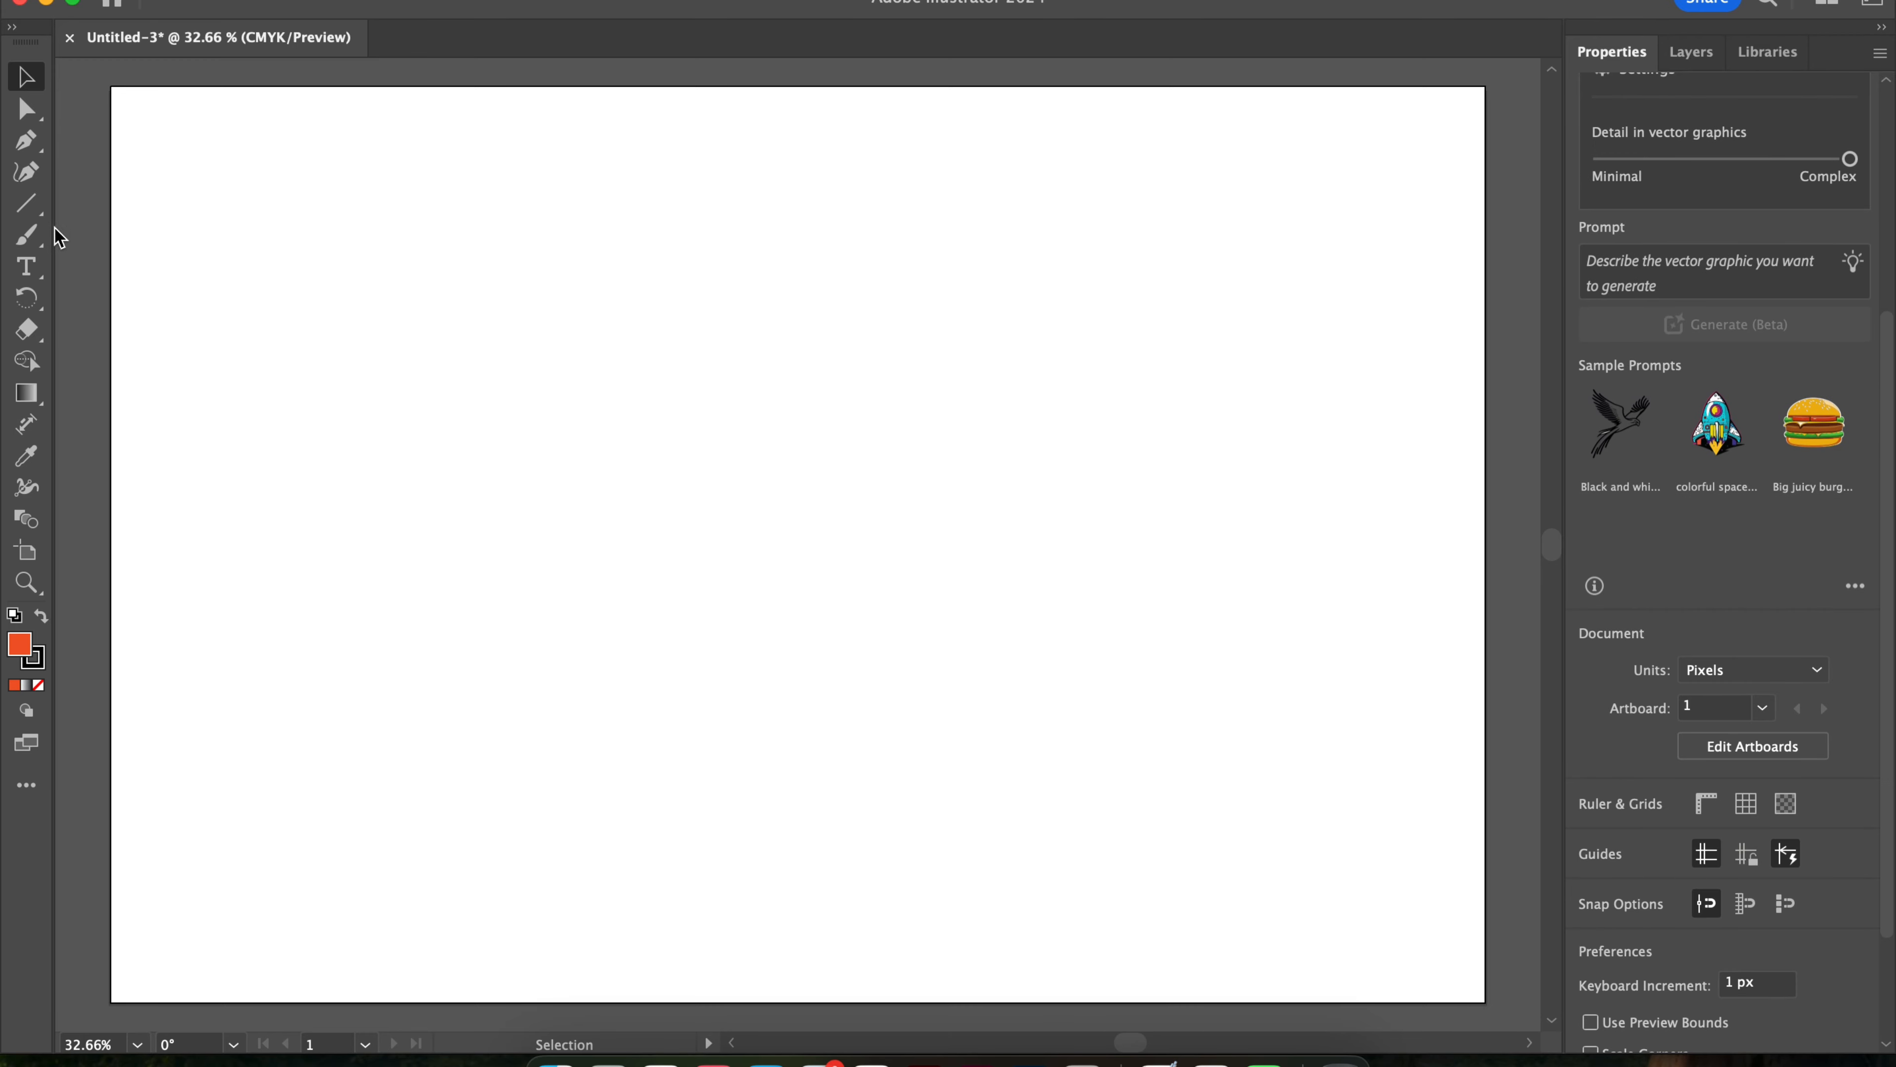
Draw a square in the upper-left area of the artboard with the Rectangle tool and fill it with red.
{"action": "left_click", "coordinate": [44, 201]}
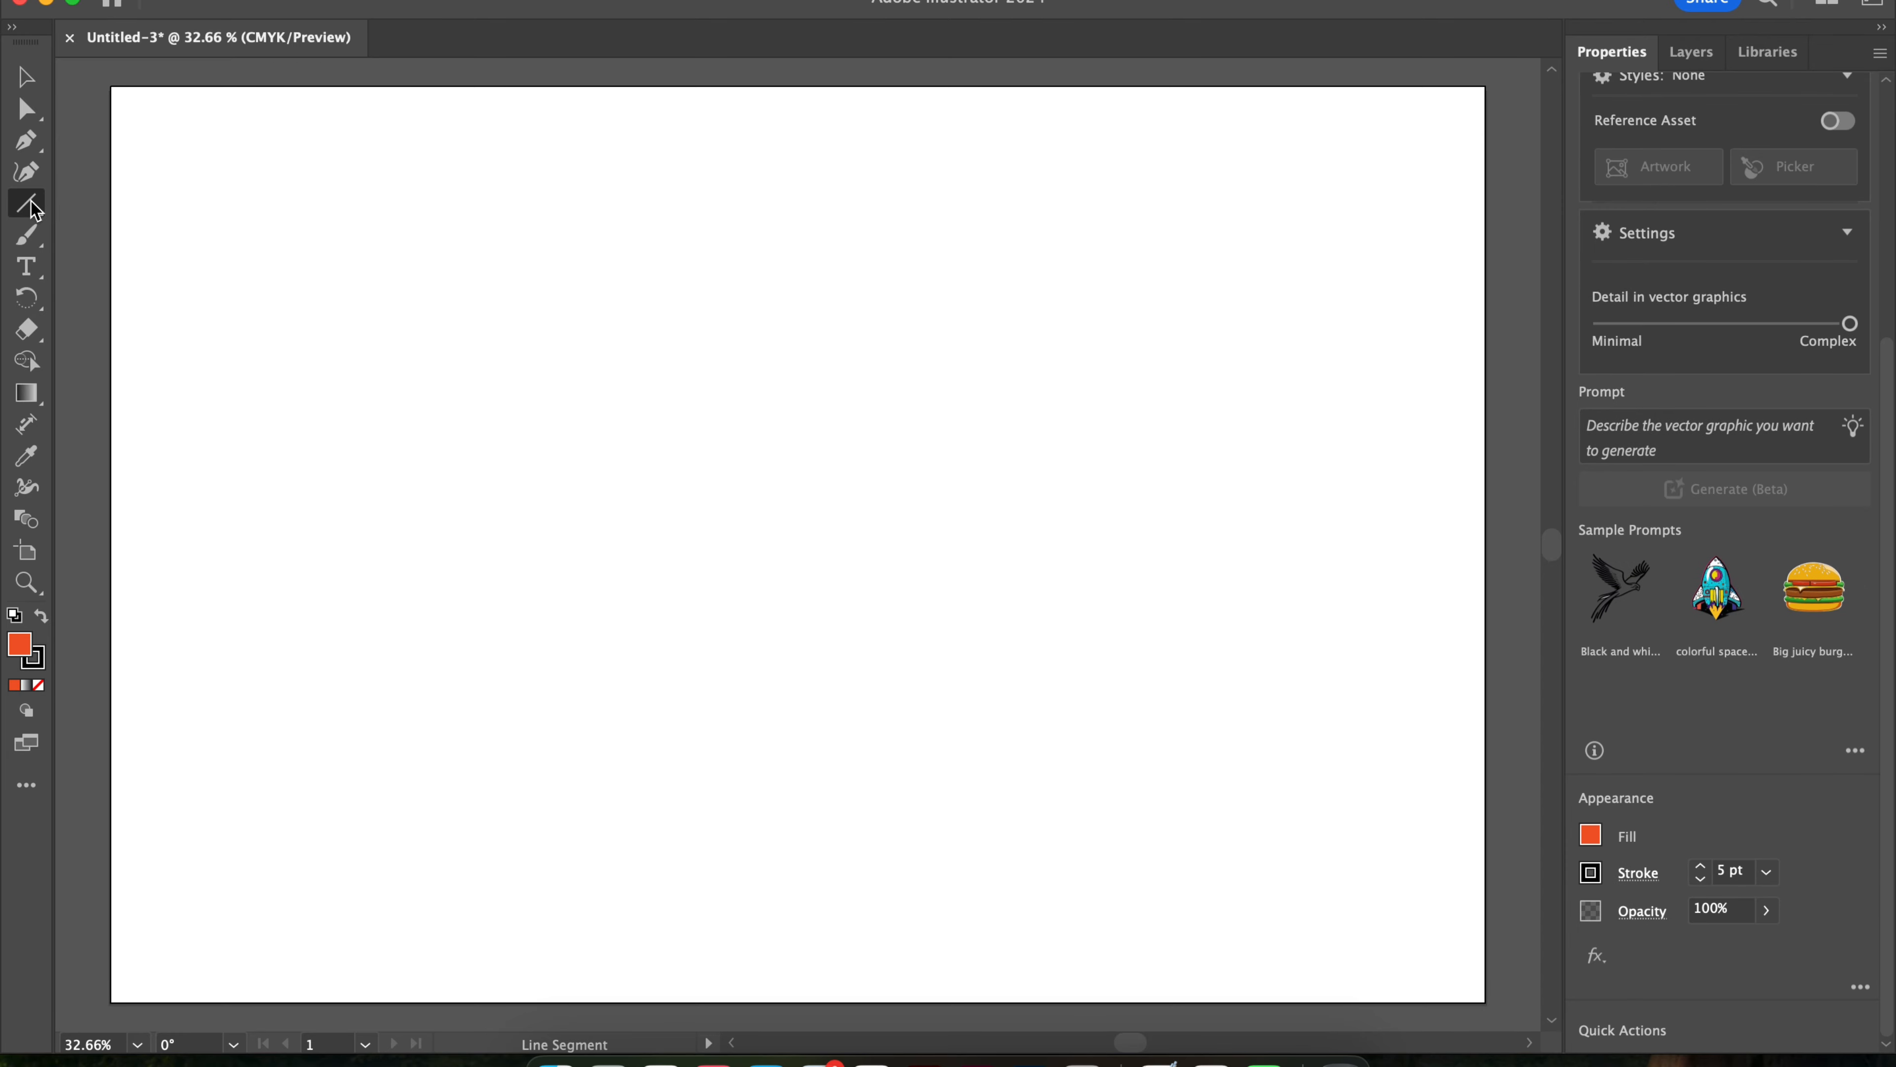
{"action": "left_click_drag", "start_coordinate": [43, 210], "coordinate": [100, 201]}
{"action": "left_click_drag", "start_coordinate": [229, 252], "coordinate": [490, 510]}
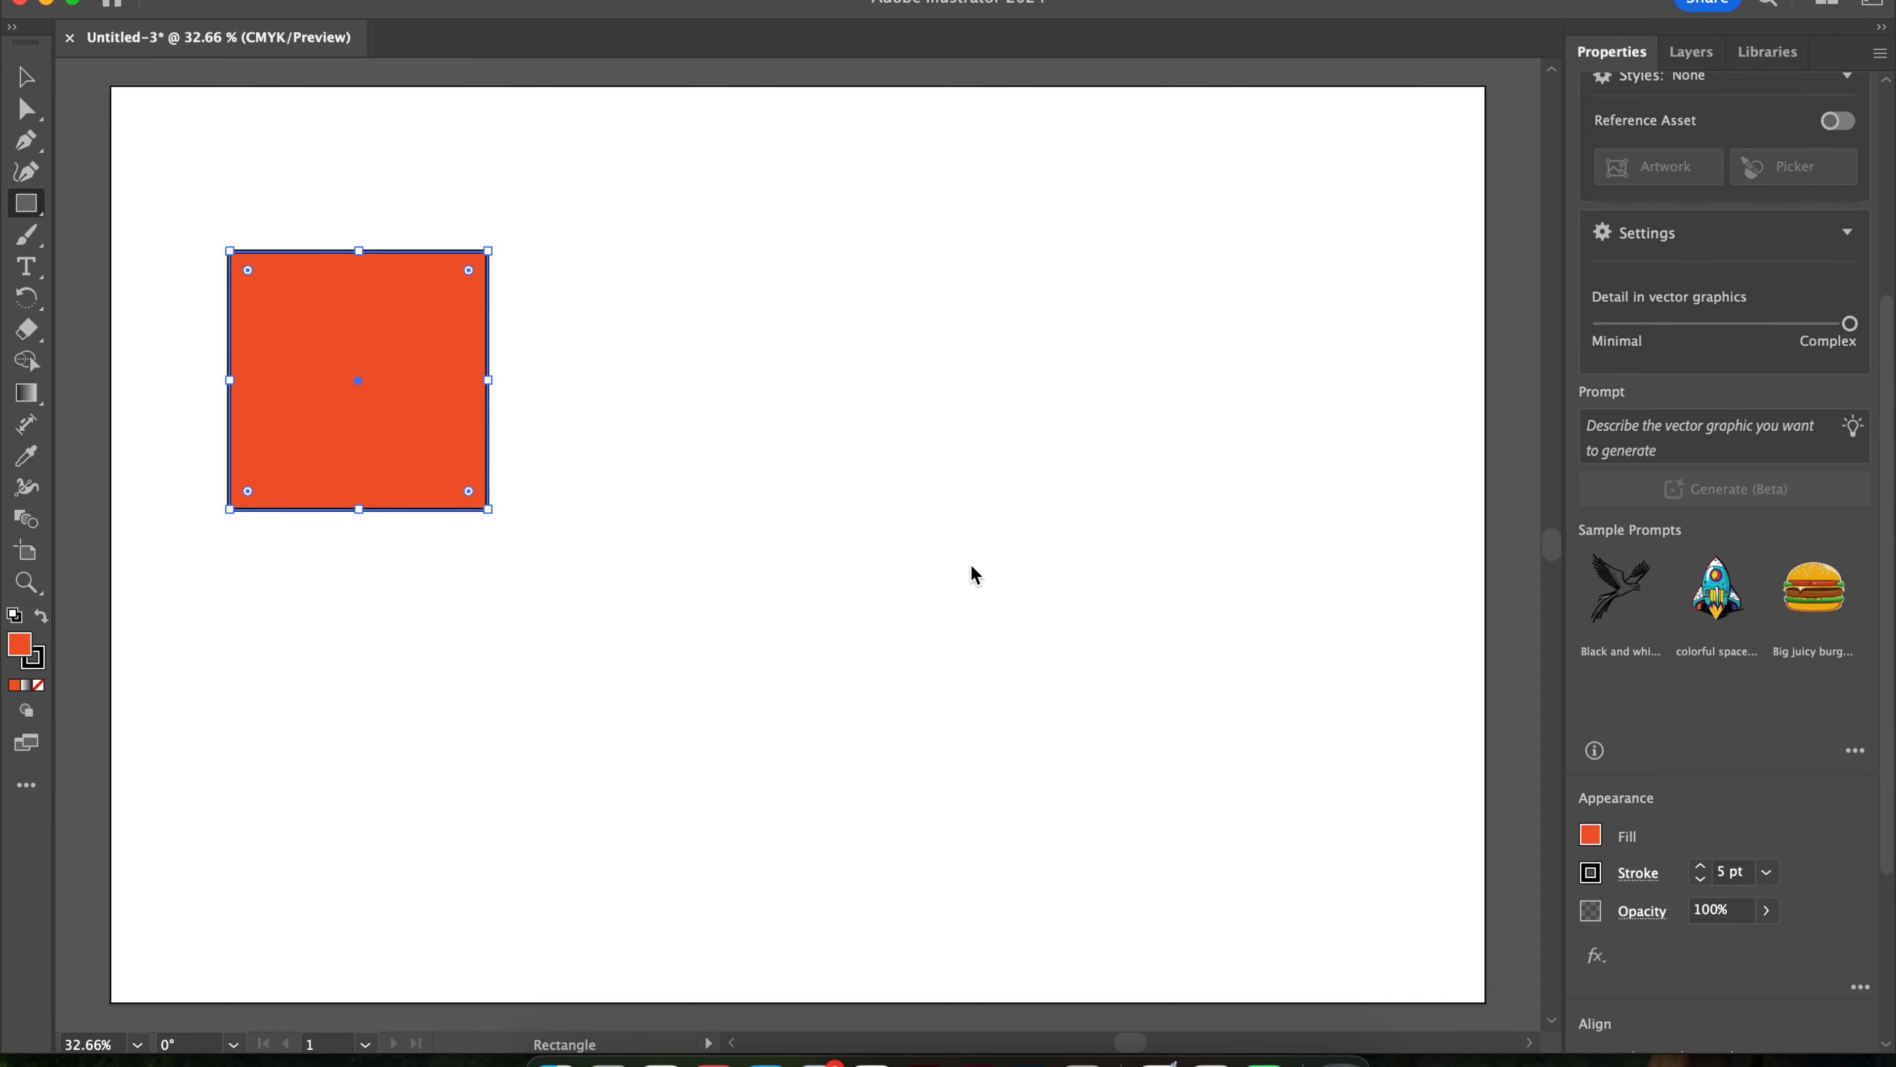
{"action": "left_click", "coordinate": [1591, 836]}
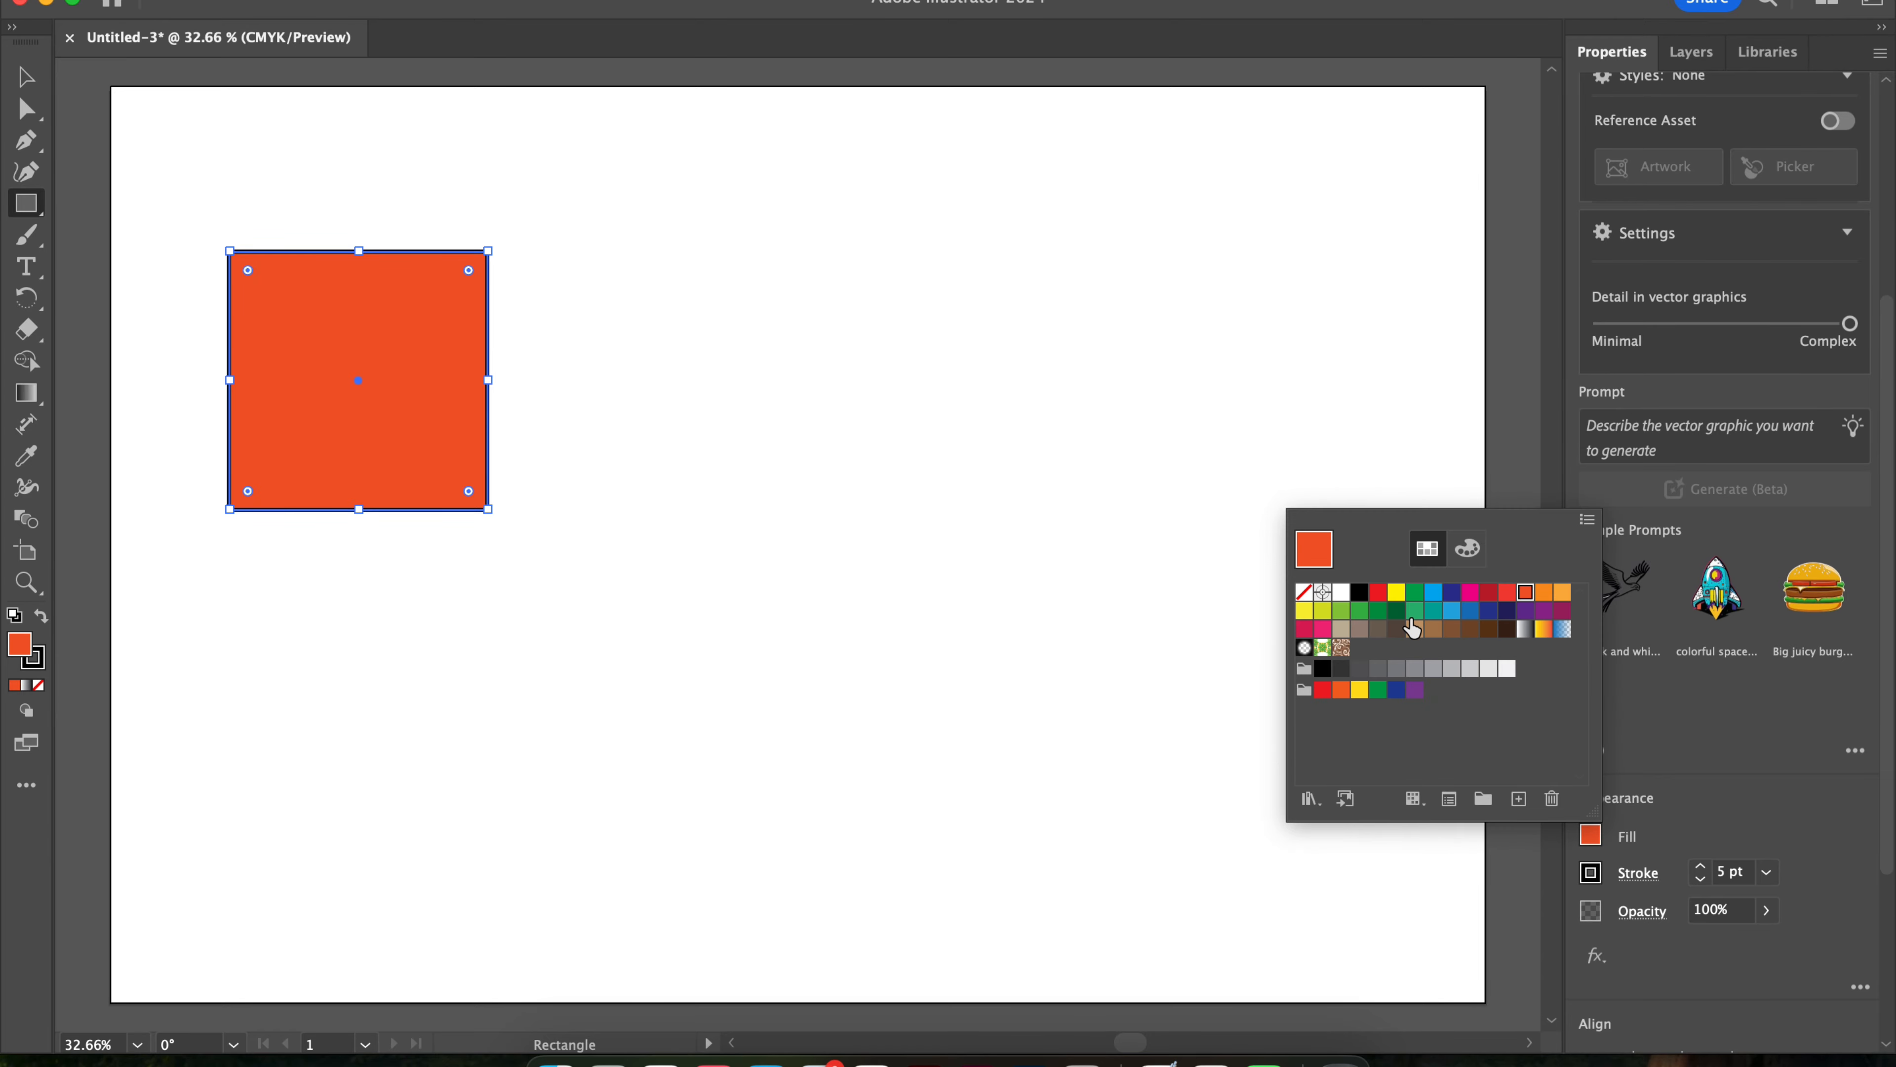
{"action": "left_click", "coordinate": [1305, 612]}
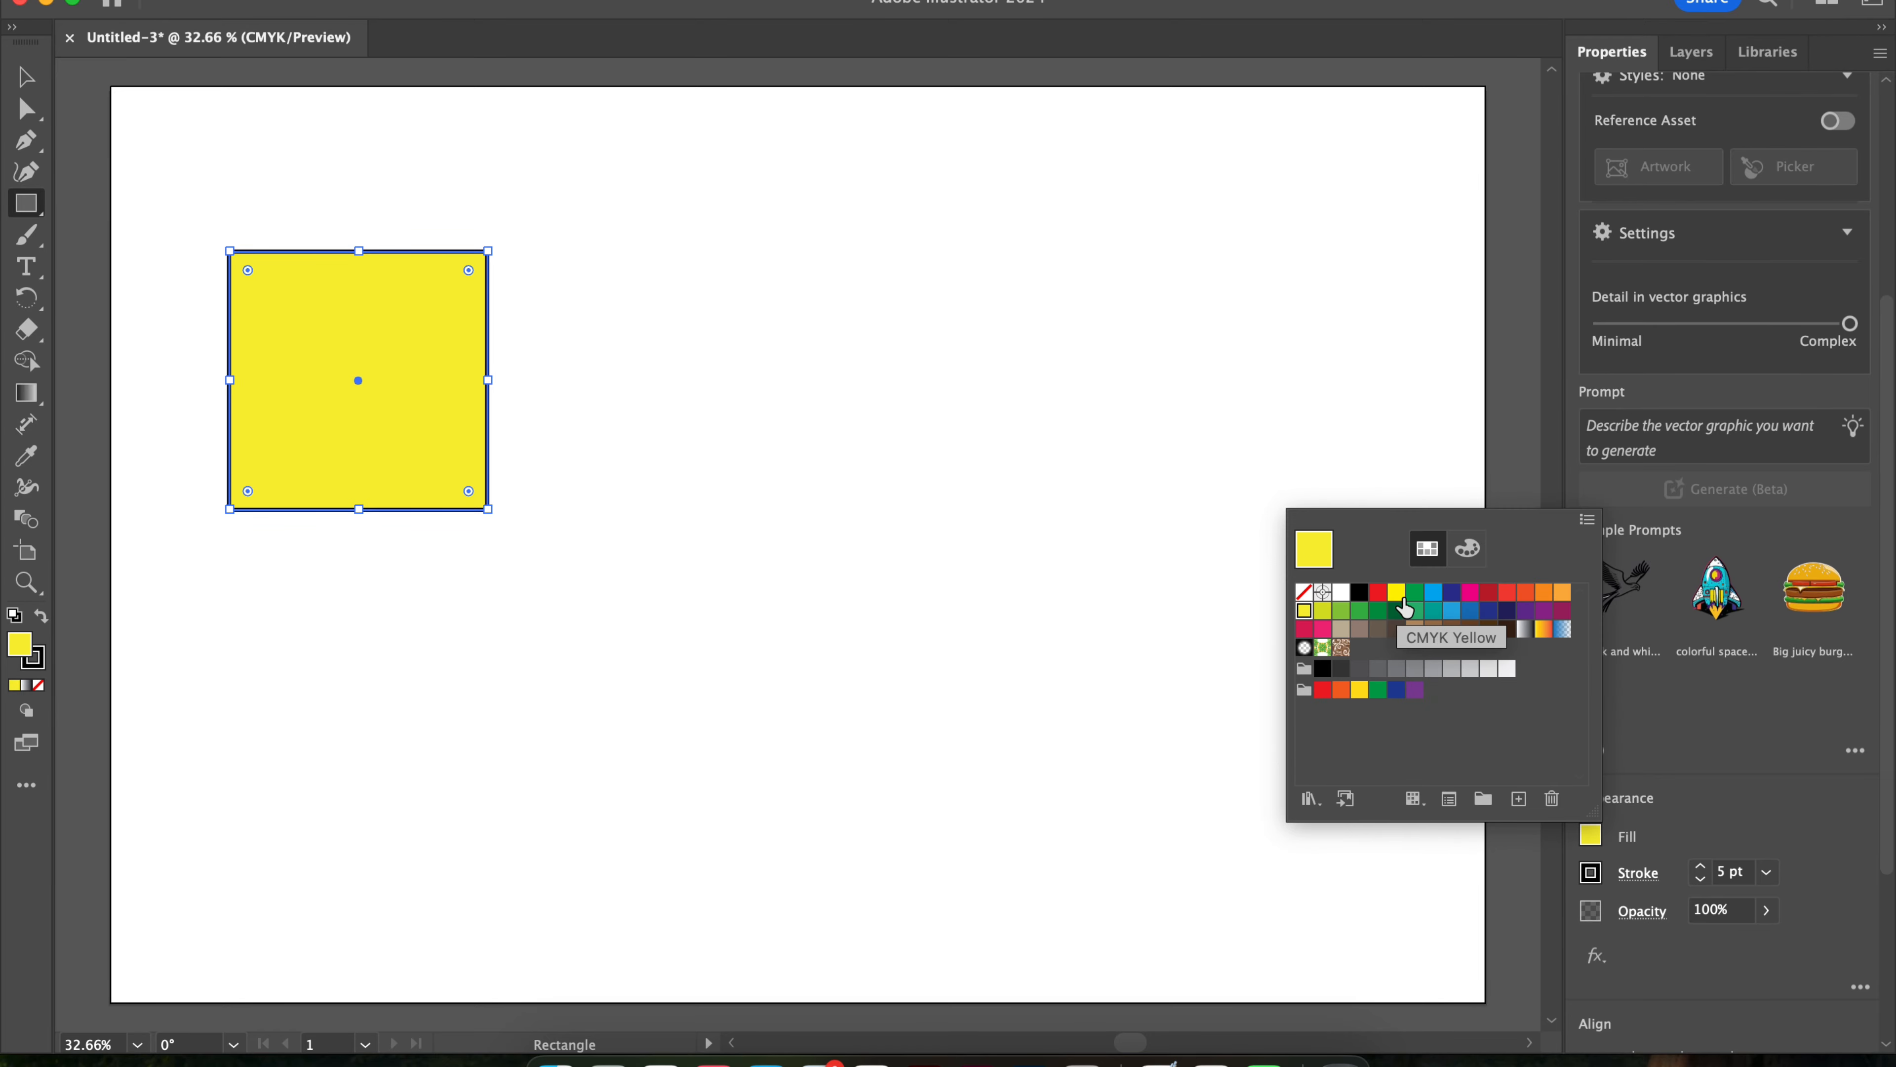
{"action": "left_click", "coordinate": [1378, 595]}
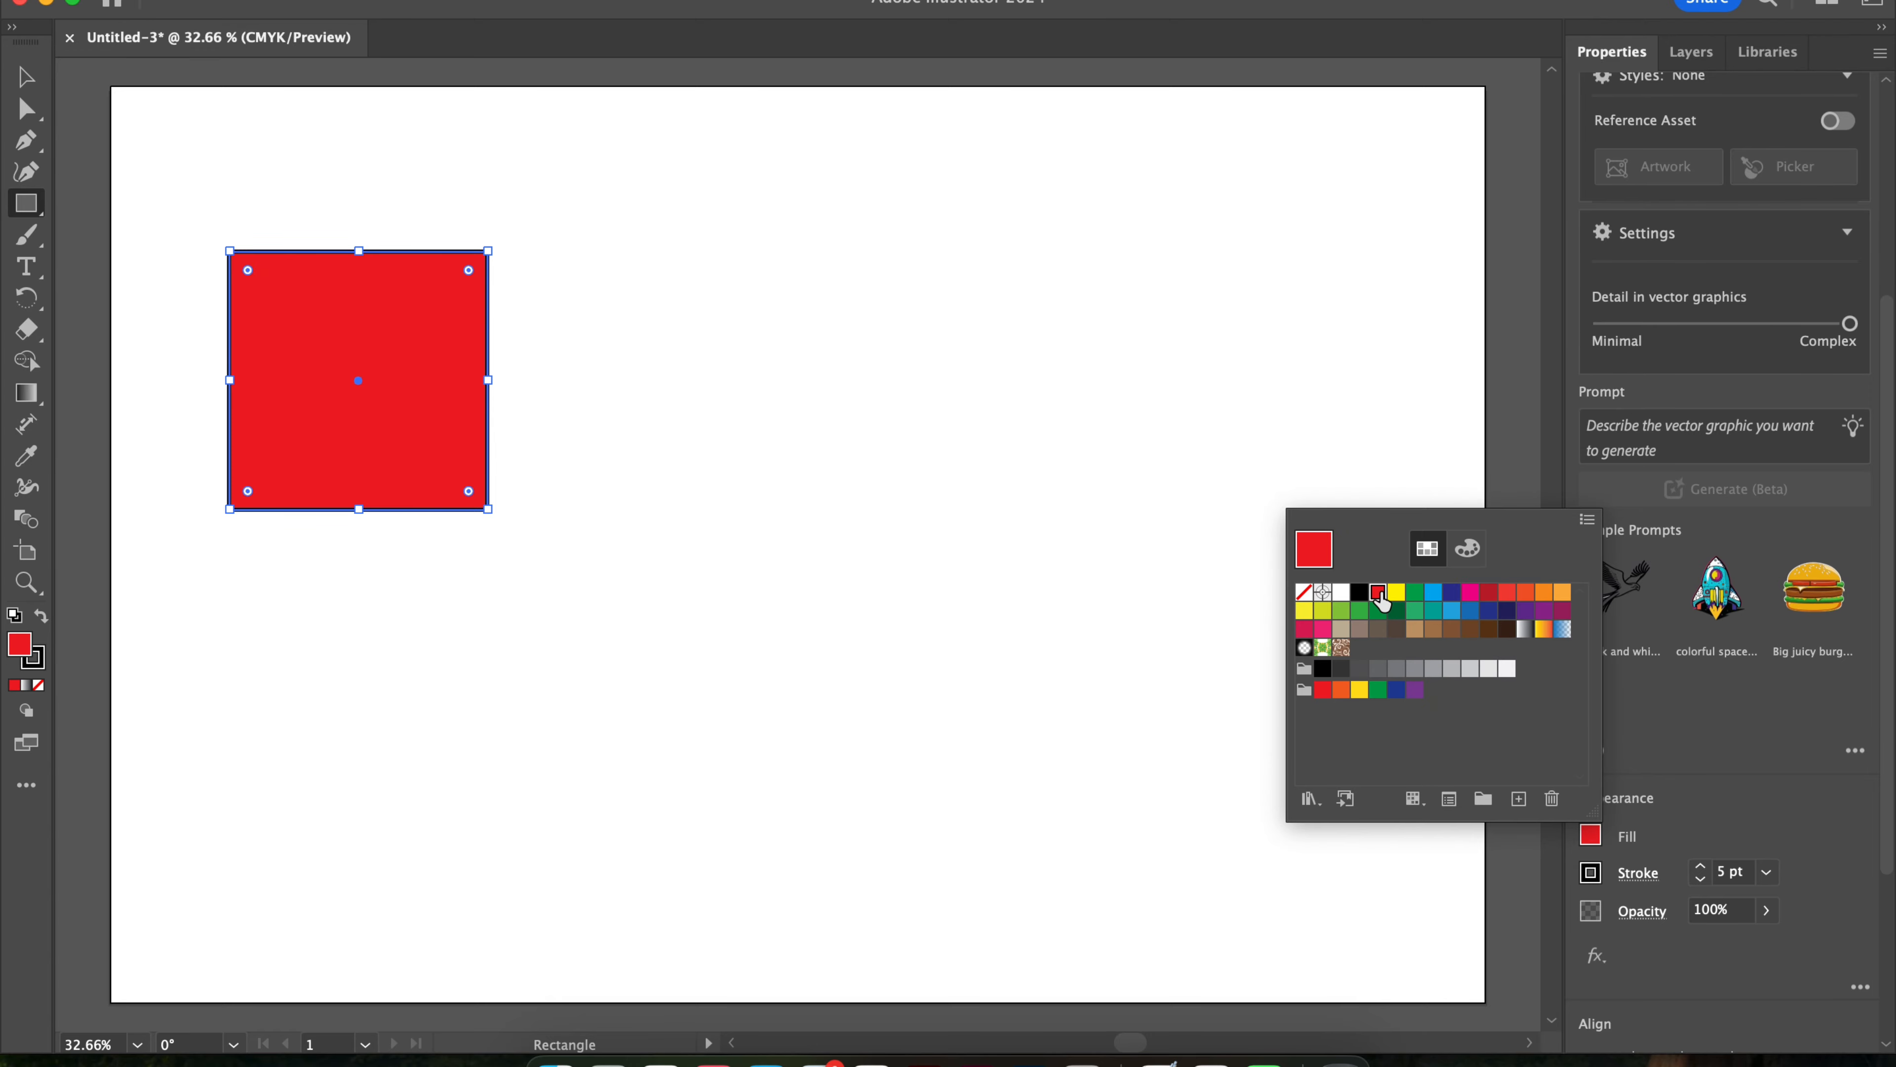
Draw a circle as tall as the square to its right with the Ellipse tool and fill it with CMYK Yellow.
{"action": "left_click", "coordinate": [28, 194]}
{"action": "key", "text": "super+shift+a"}
{"action": "key", "text": "l"}
{"action": "left_click_drag", "start_coordinate": [750, 273], "coordinate": [949, 509]}
{"action": "left_click", "coordinate": [1590, 835]}
{"action": "left_click", "coordinate": [1305, 612]}
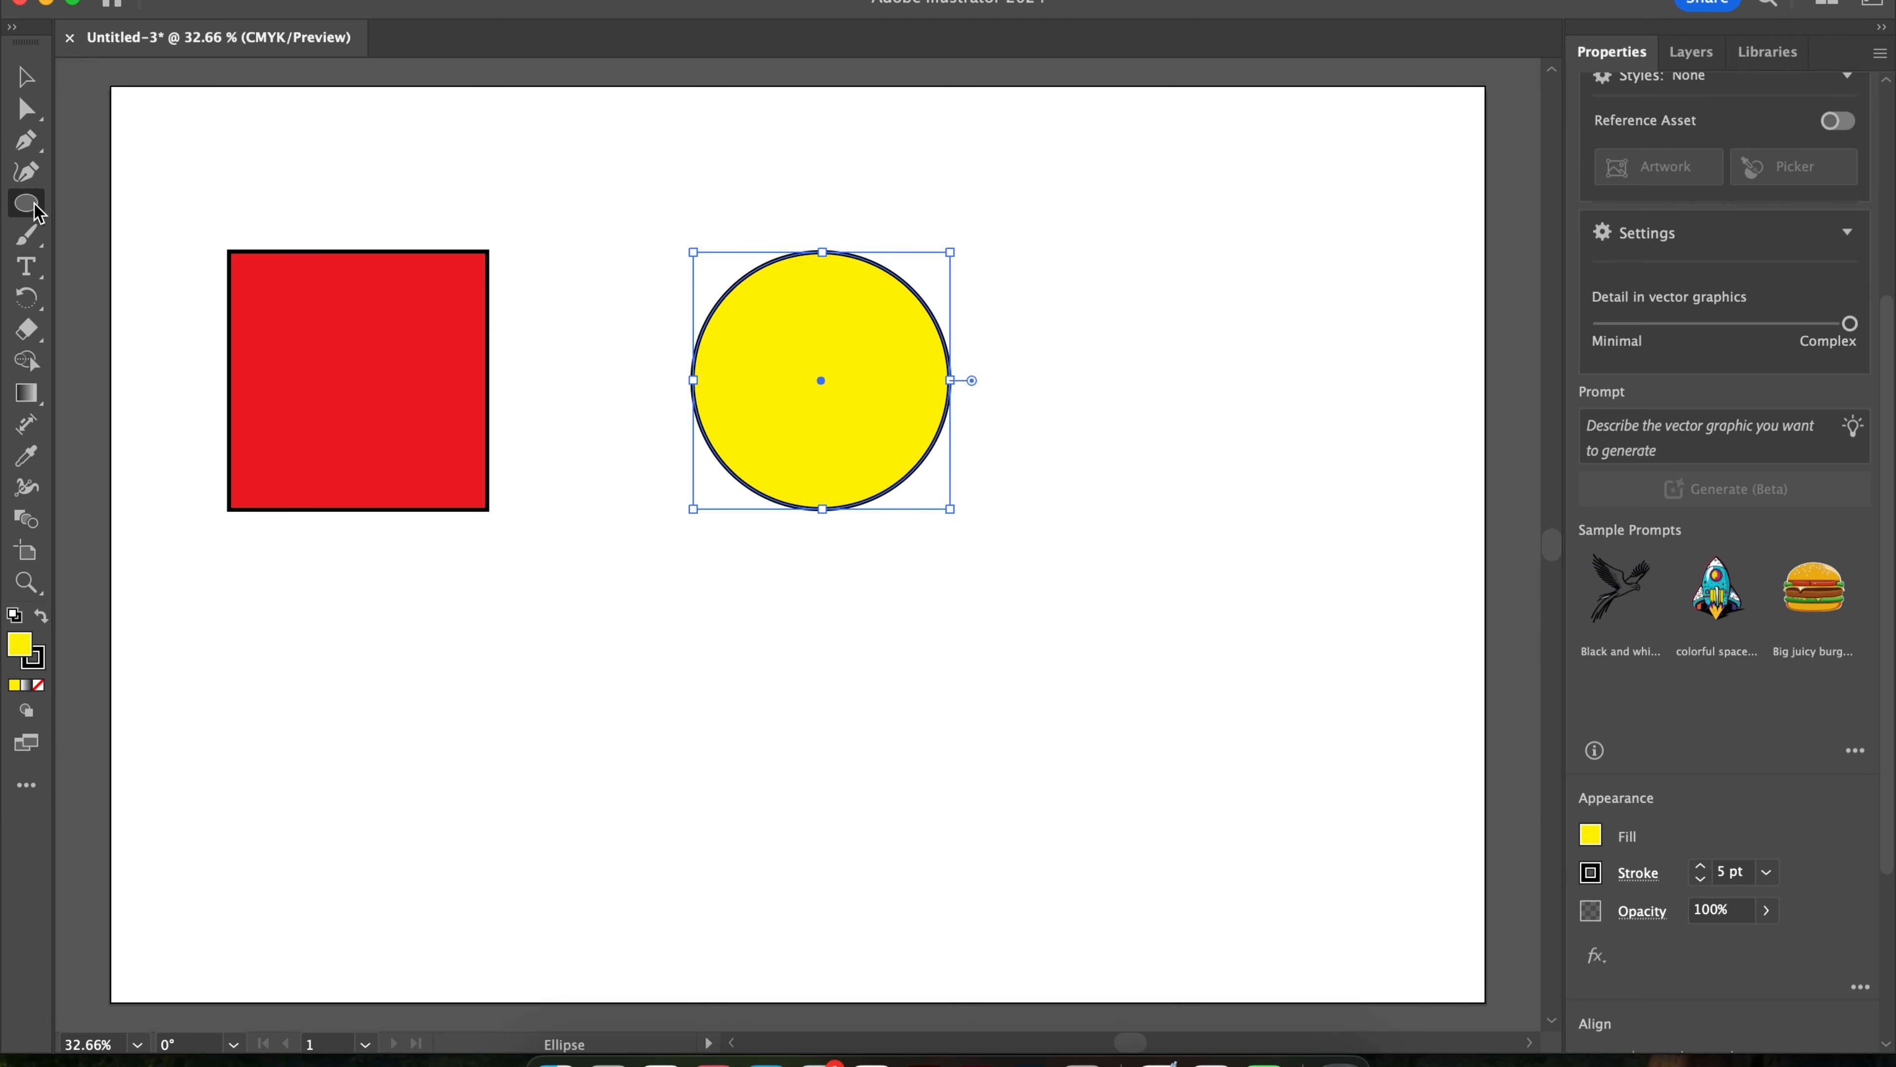
Draw an upright five-pointed star to the right of the circle with the Star tool.
{"action": "left_click", "coordinate": [39, 201]}
{"action": "left_click", "coordinate": [143, 299]}
{"action": "left_click_drag", "start_coordinate": [1182, 304], "coordinate": [1278, 431]}
{"action": "left_click_drag", "start_coordinate": [1182, 304], "coordinate": [1255, 387]}
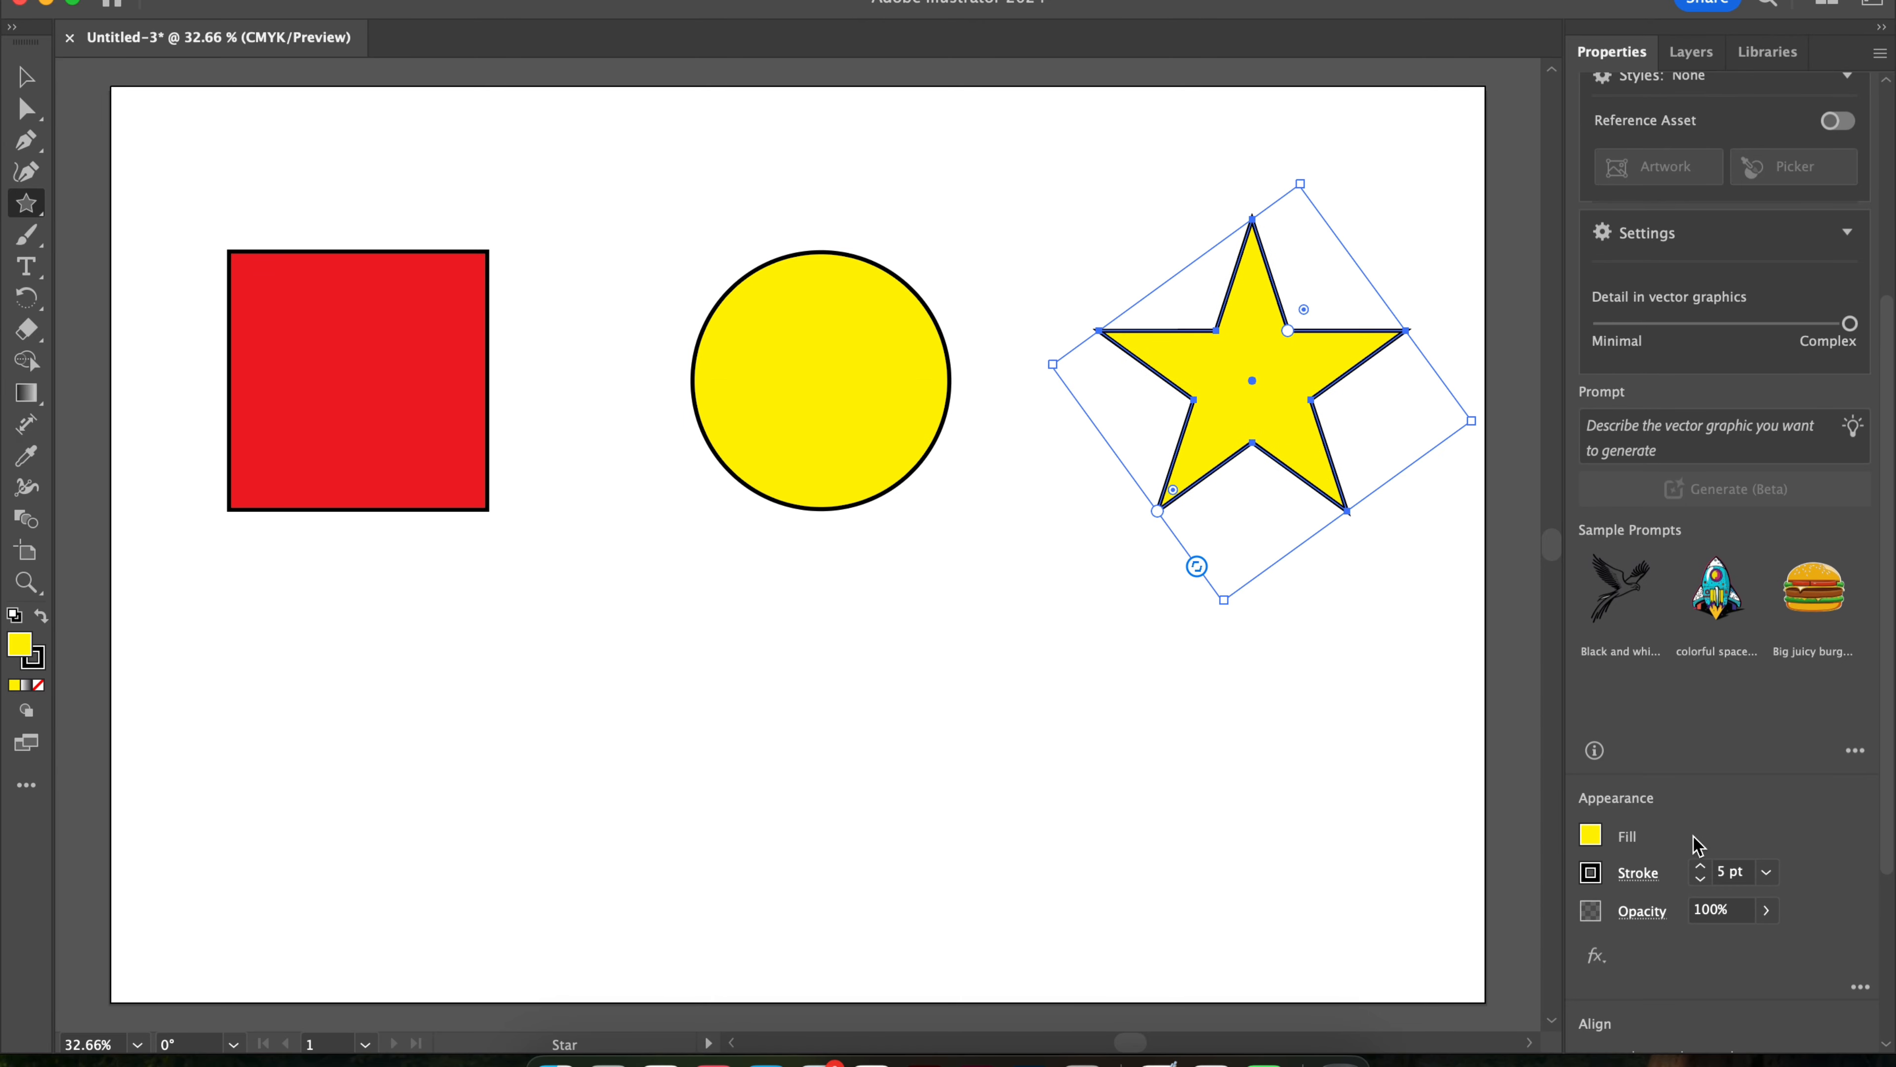
Try light and darker blue swatches on the star and keep the light blue fill.
{"action": "left_click", "coordinate": [1590, 835]}
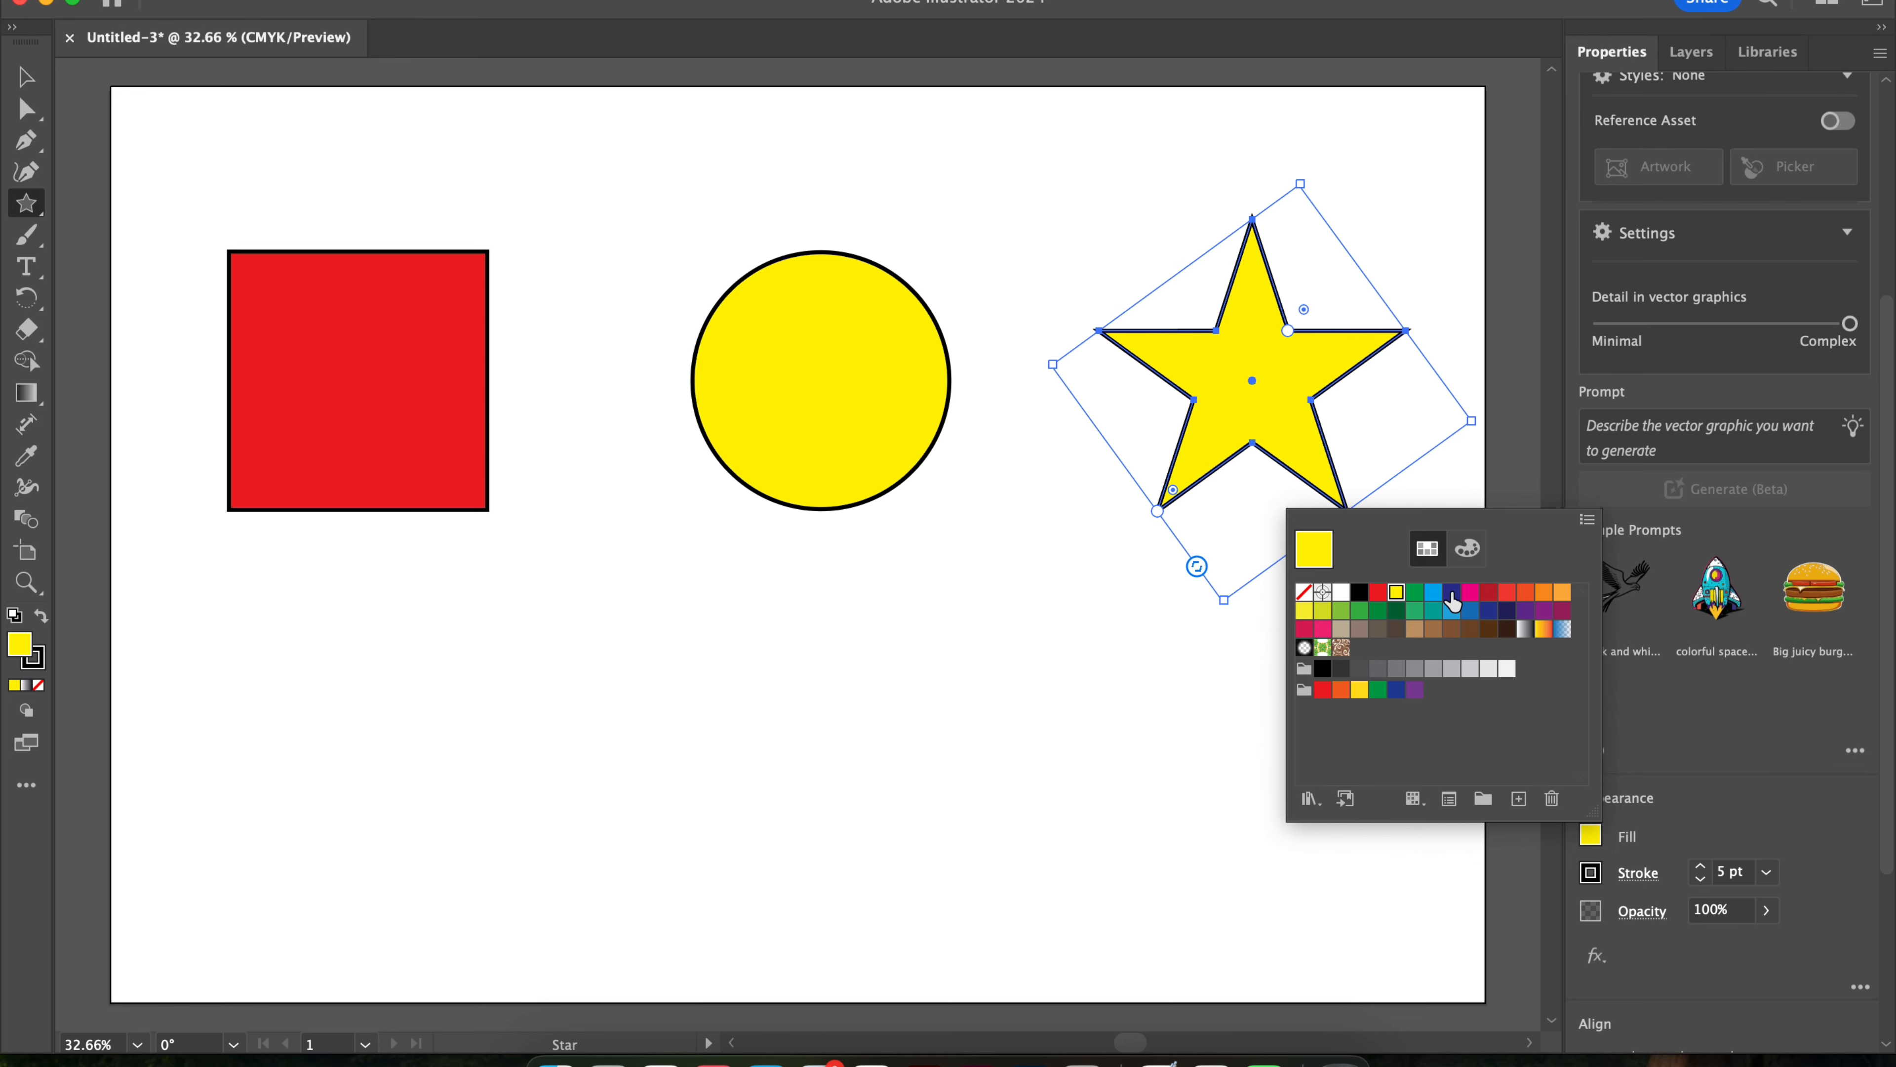
{"action": "left_click", "coordinate": [1434, 592]}
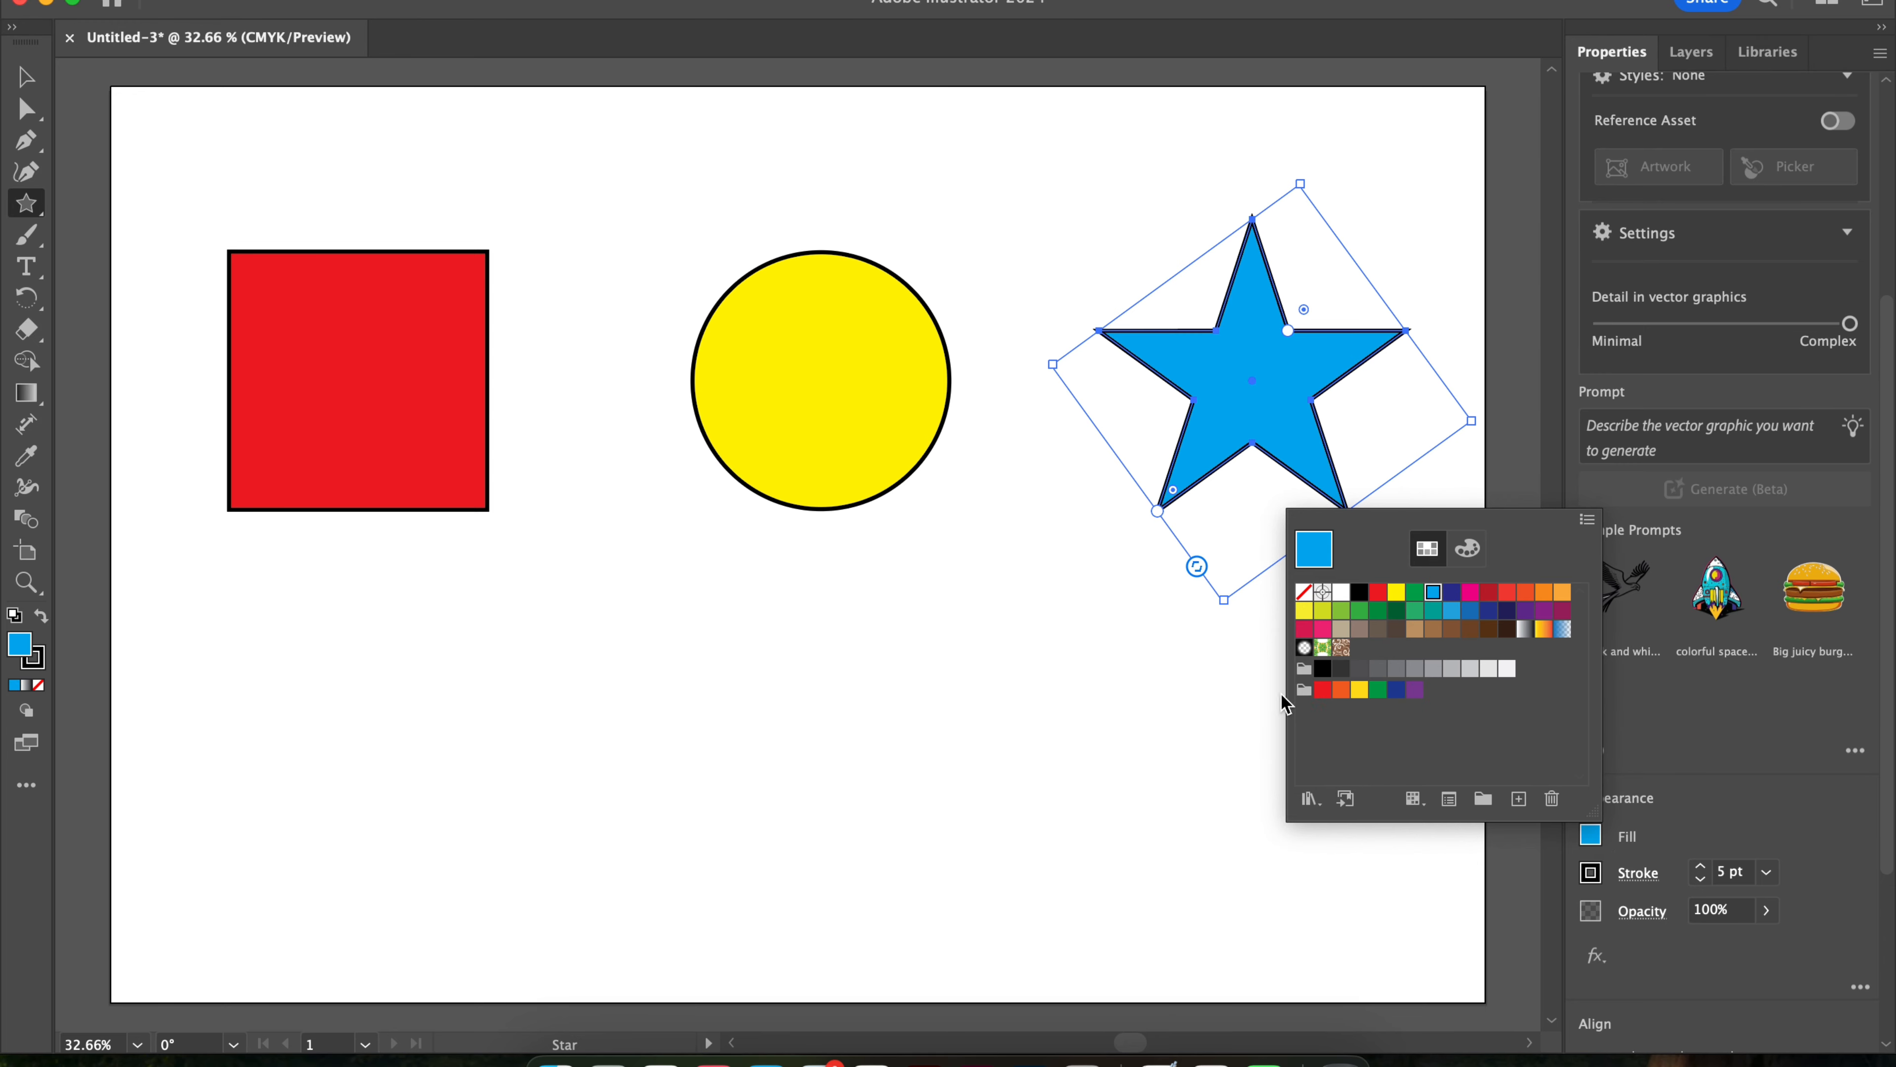
{"action": "left_click", "coordinate": [1470, 611]}
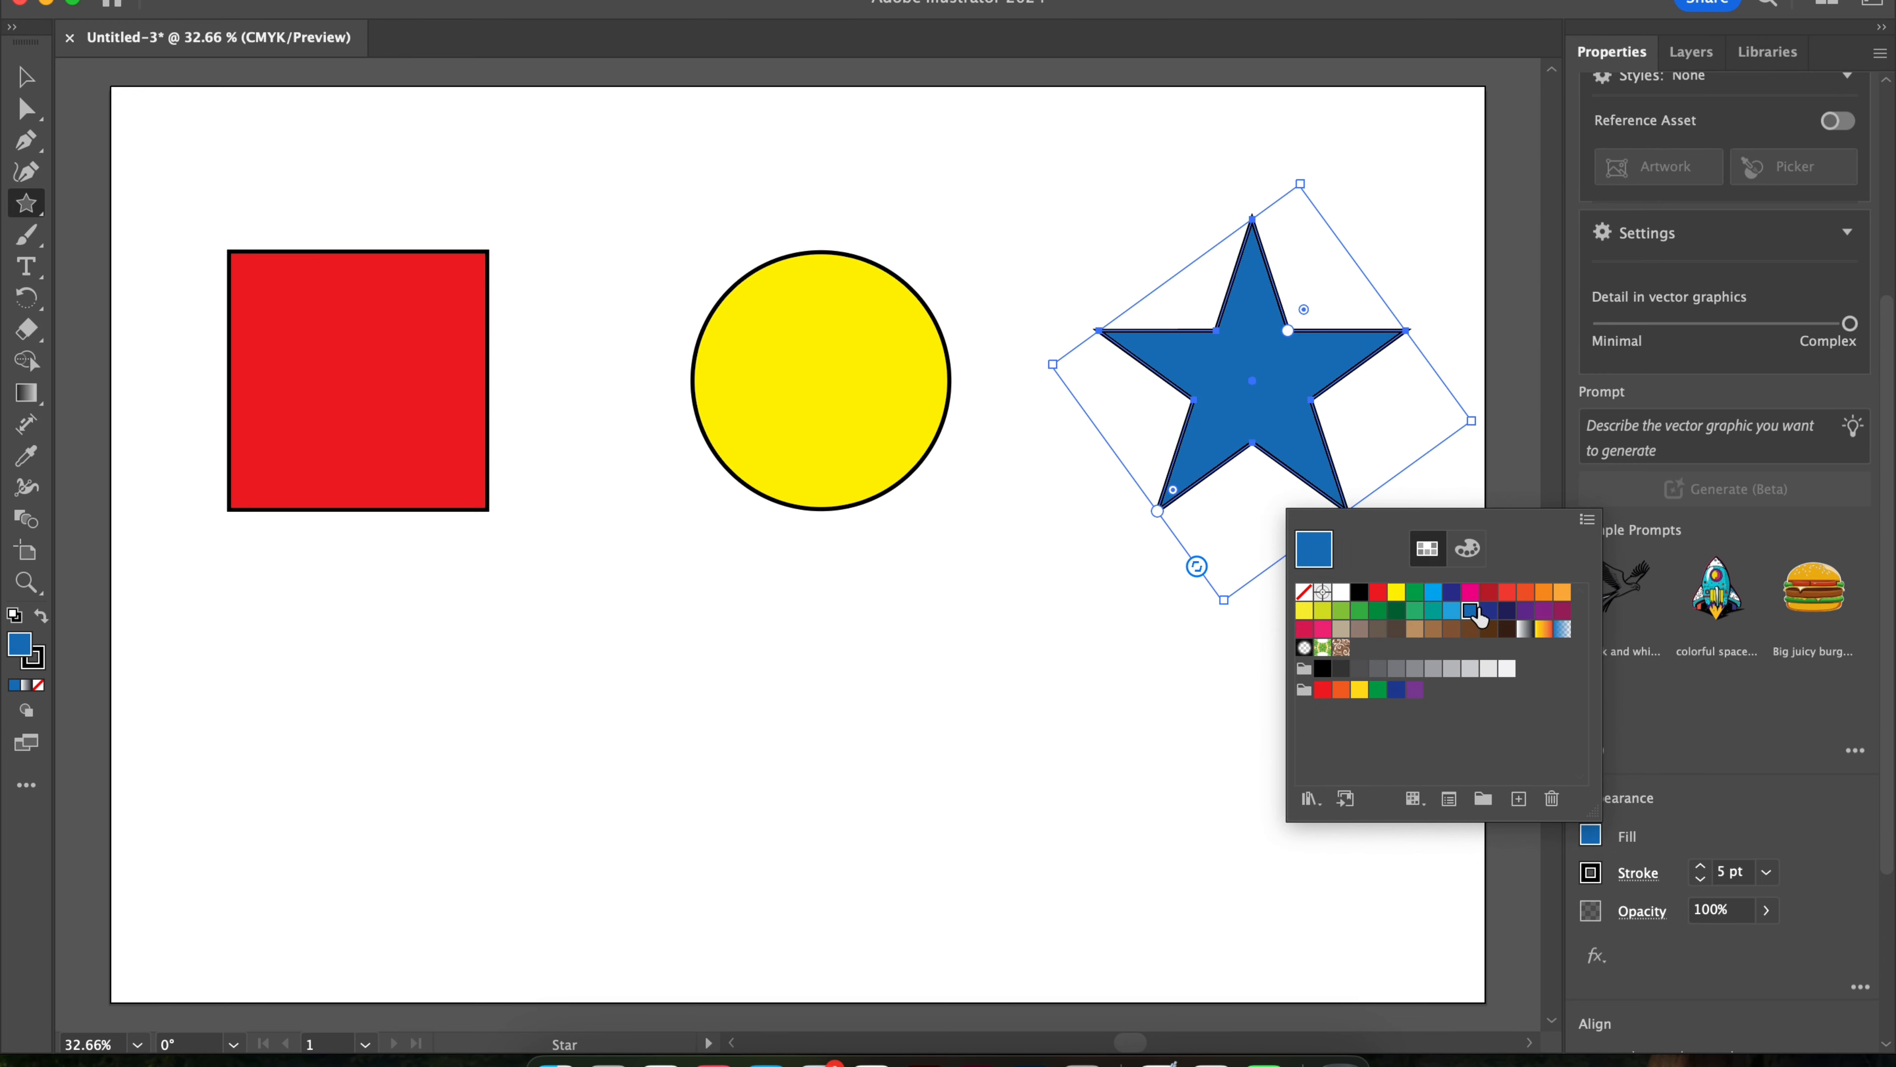
{"action": "left_click", "coordinate": [1433, 594]}
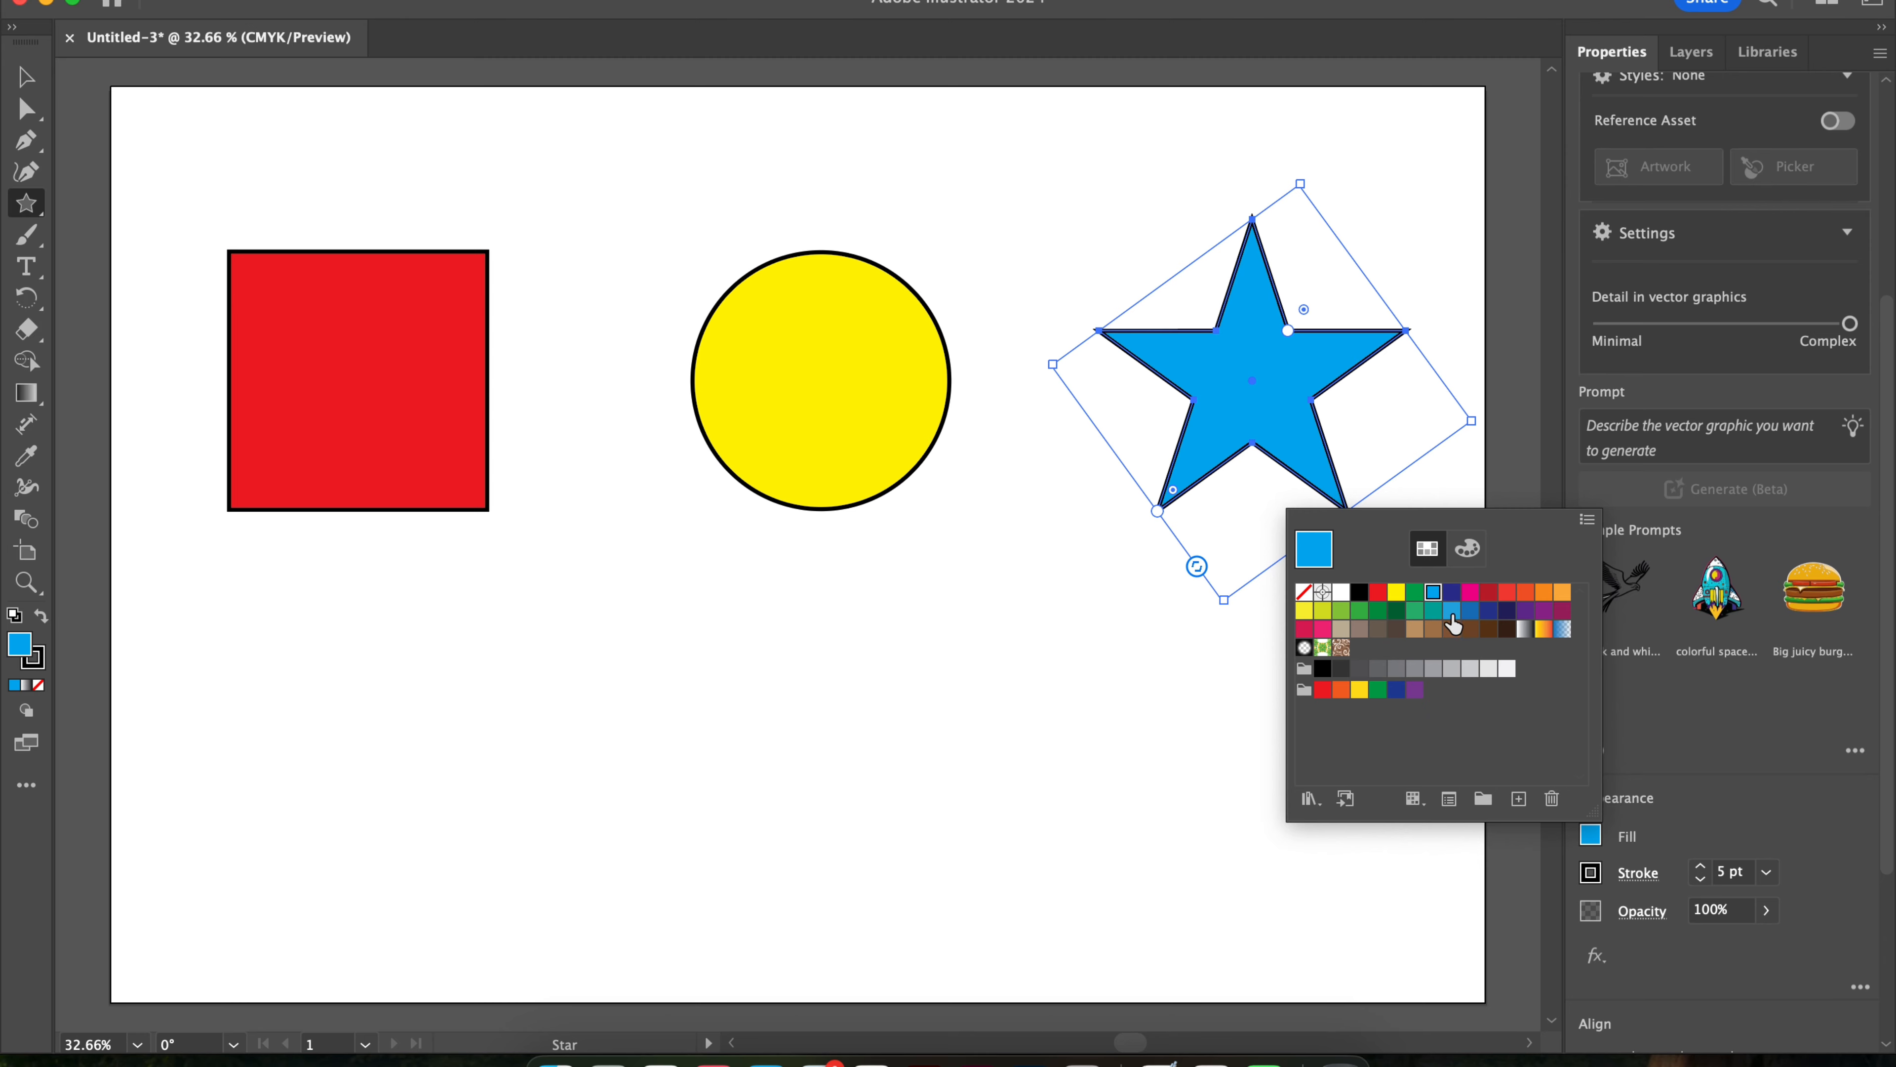
Mix the star's fill with the CMYK sliders, trying C 94, M 29, Y 34, and settle on a bright blue from the color spectrum.
{"action": "left_click", "coordinate": [1465, 556]}
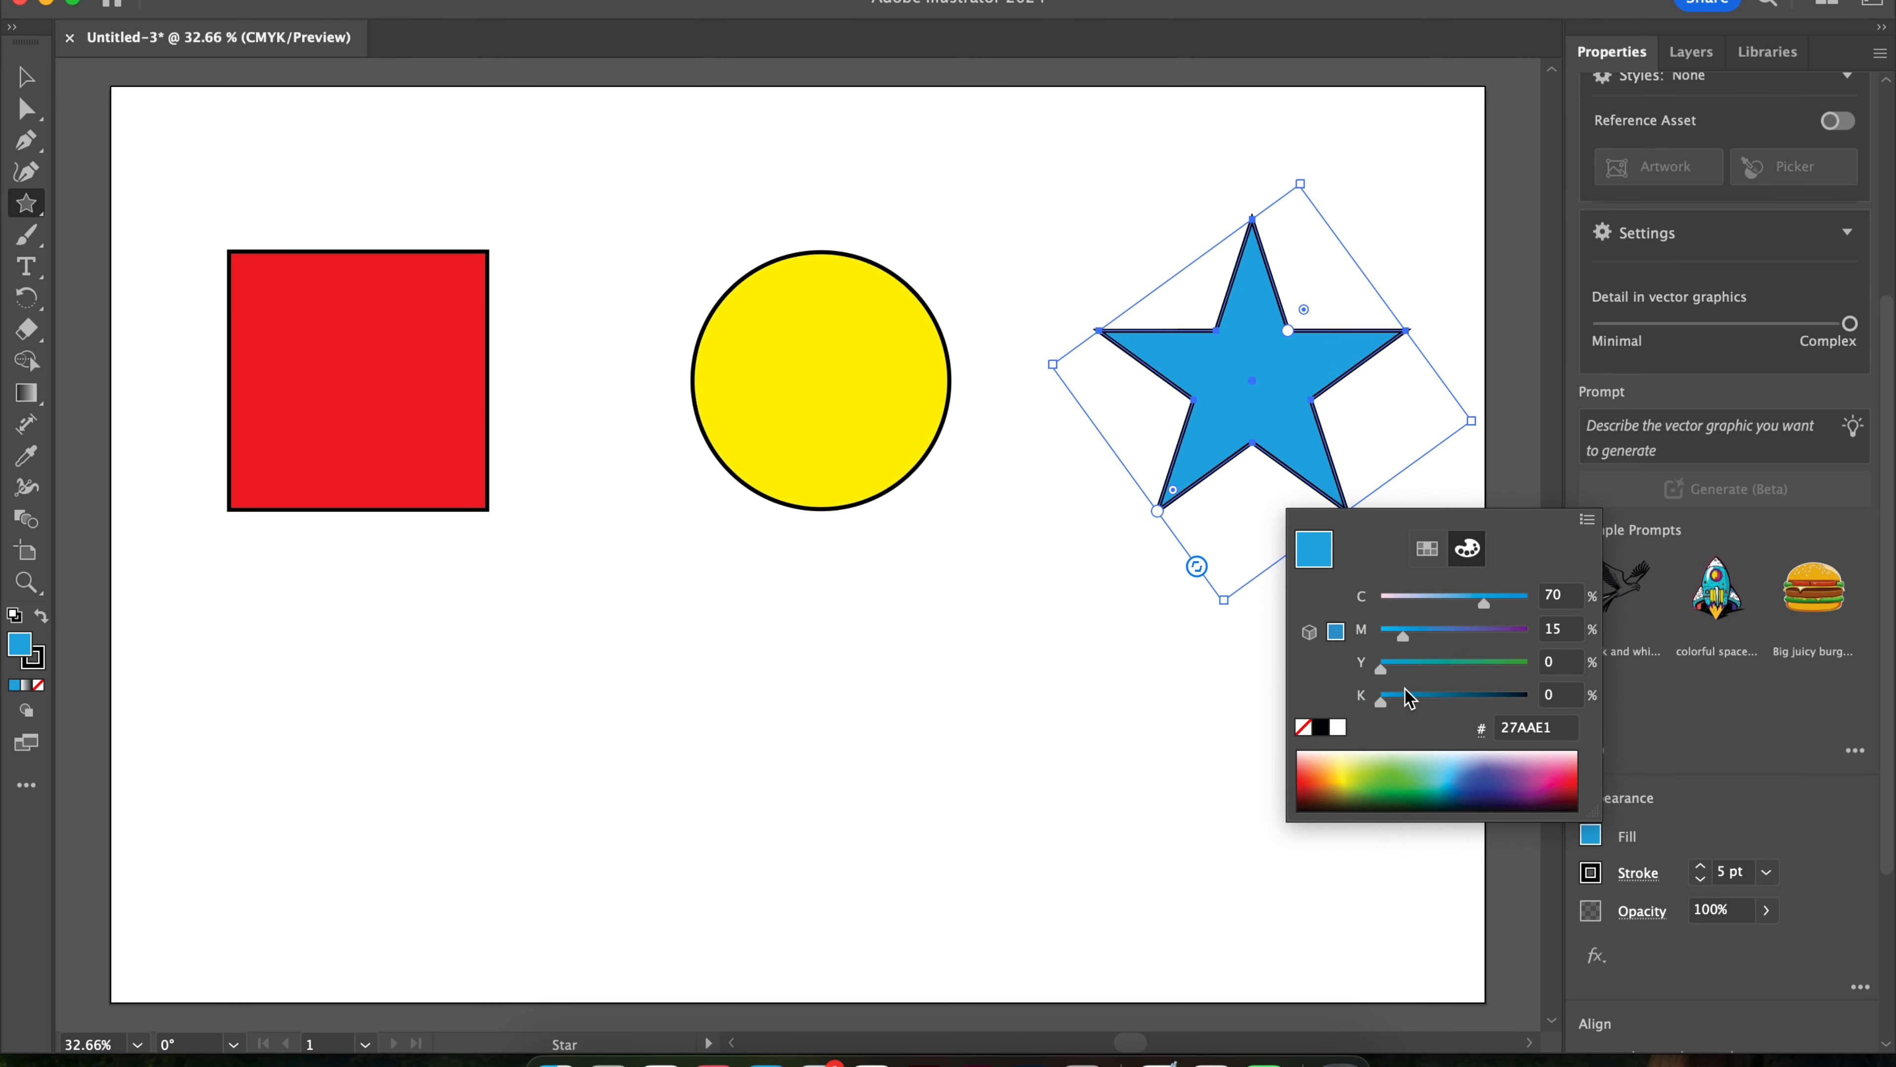
{"action": "mouse_move", "coordinate": [1383, 671]}
{"action": "left_mouse_down"}
{"action": "mouse_move", "coordinate": [1445, 662]}
{"action": "mouse_move", "coordinate": [1403, 665]}
{"action": "left_mouse_up"}
{"action": "left_click_drag", "start_coordinate": [1486, 605], "coordinate": [1521, 605]}
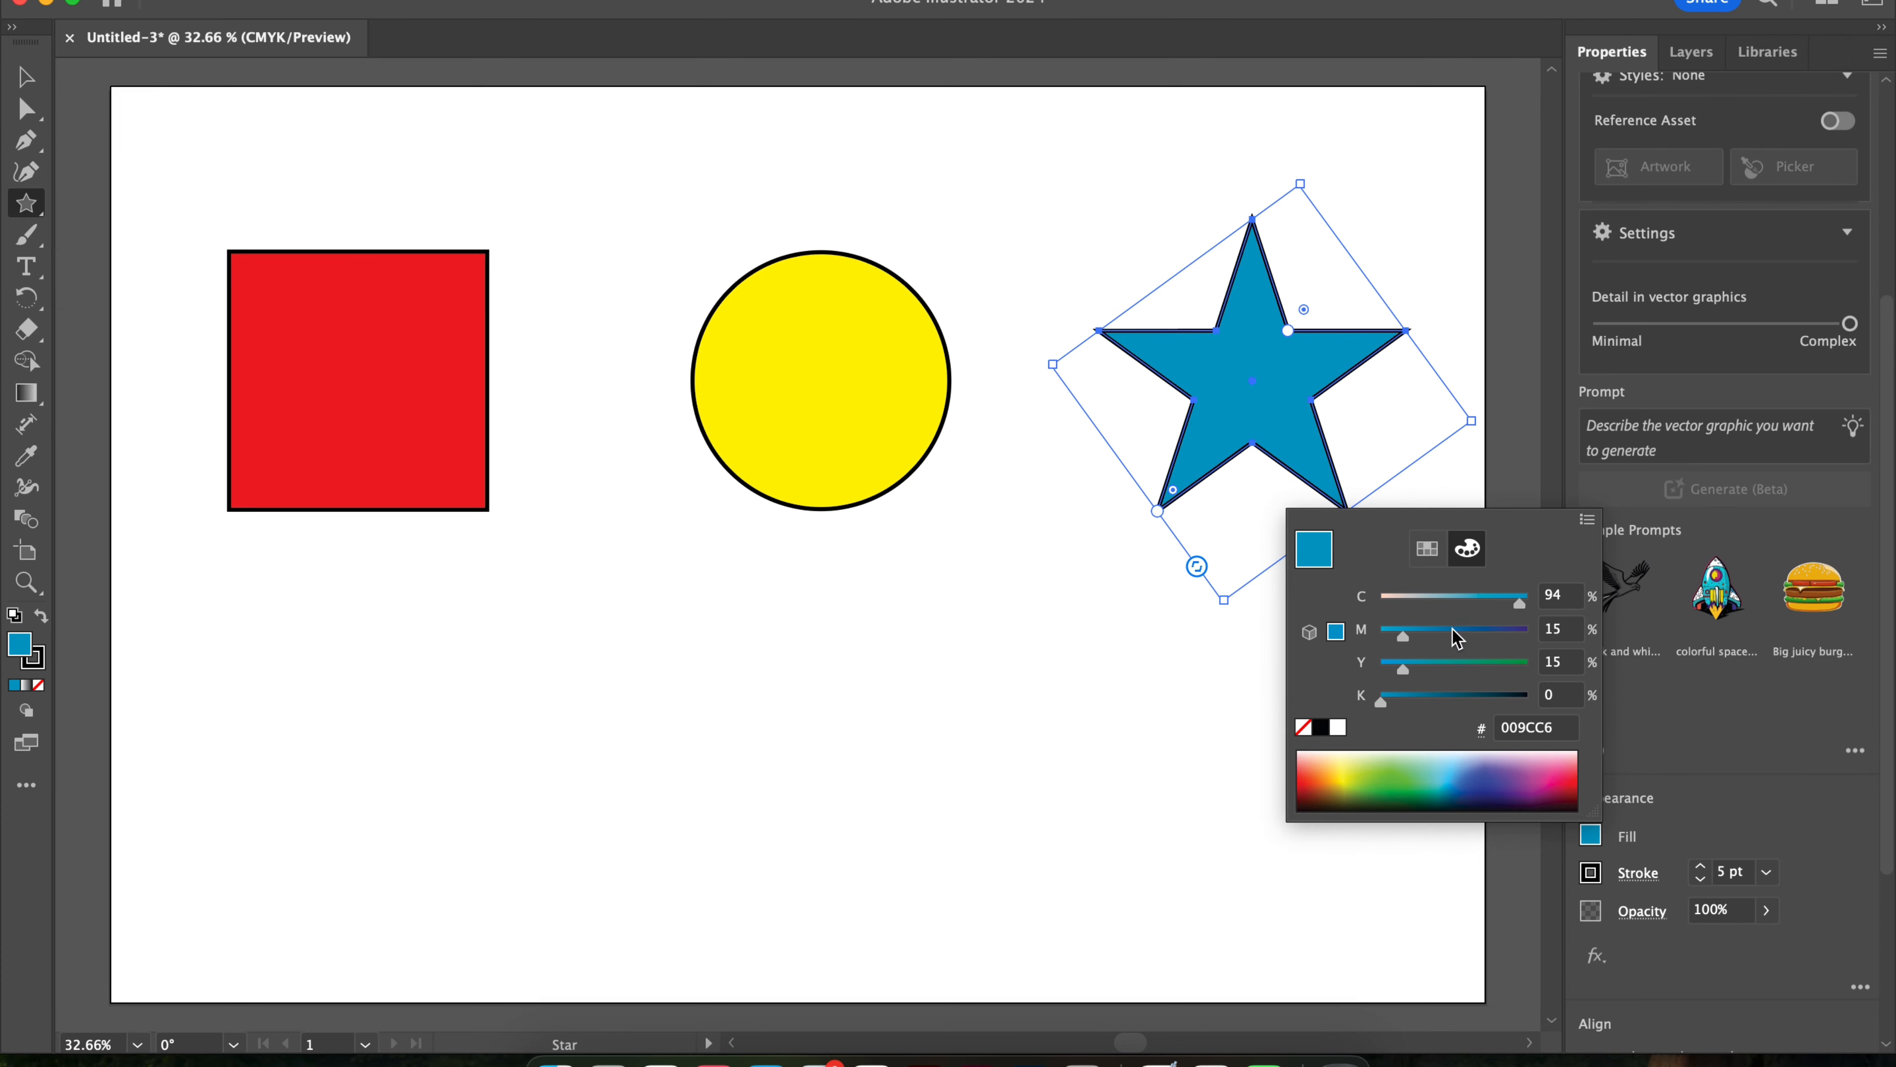
{"action": "mouse_move", "coordinate": [1408, 636]}
{"action": "left_mouse_down"}
{"action": "mouse_move", "coordinate": [1504, 635]}
{"action": "mouse_move", "coordinate": [1393, 648]}
{"action": "left_mouse_up"}
{"action": "left_click_drag", "start_coordinate": [1383, 713], "coordinate": [1341, 722]}
{"action": "mouse_move", "coordinate": [1404, 667]}
{"action": "left_mouse_down"}
{"action": "mouse_move", "coordinate": [1432, 667]}
{"action": "mouse_move", "coordinate": [1425, 640]}
{"action": "left_mouse_up"}
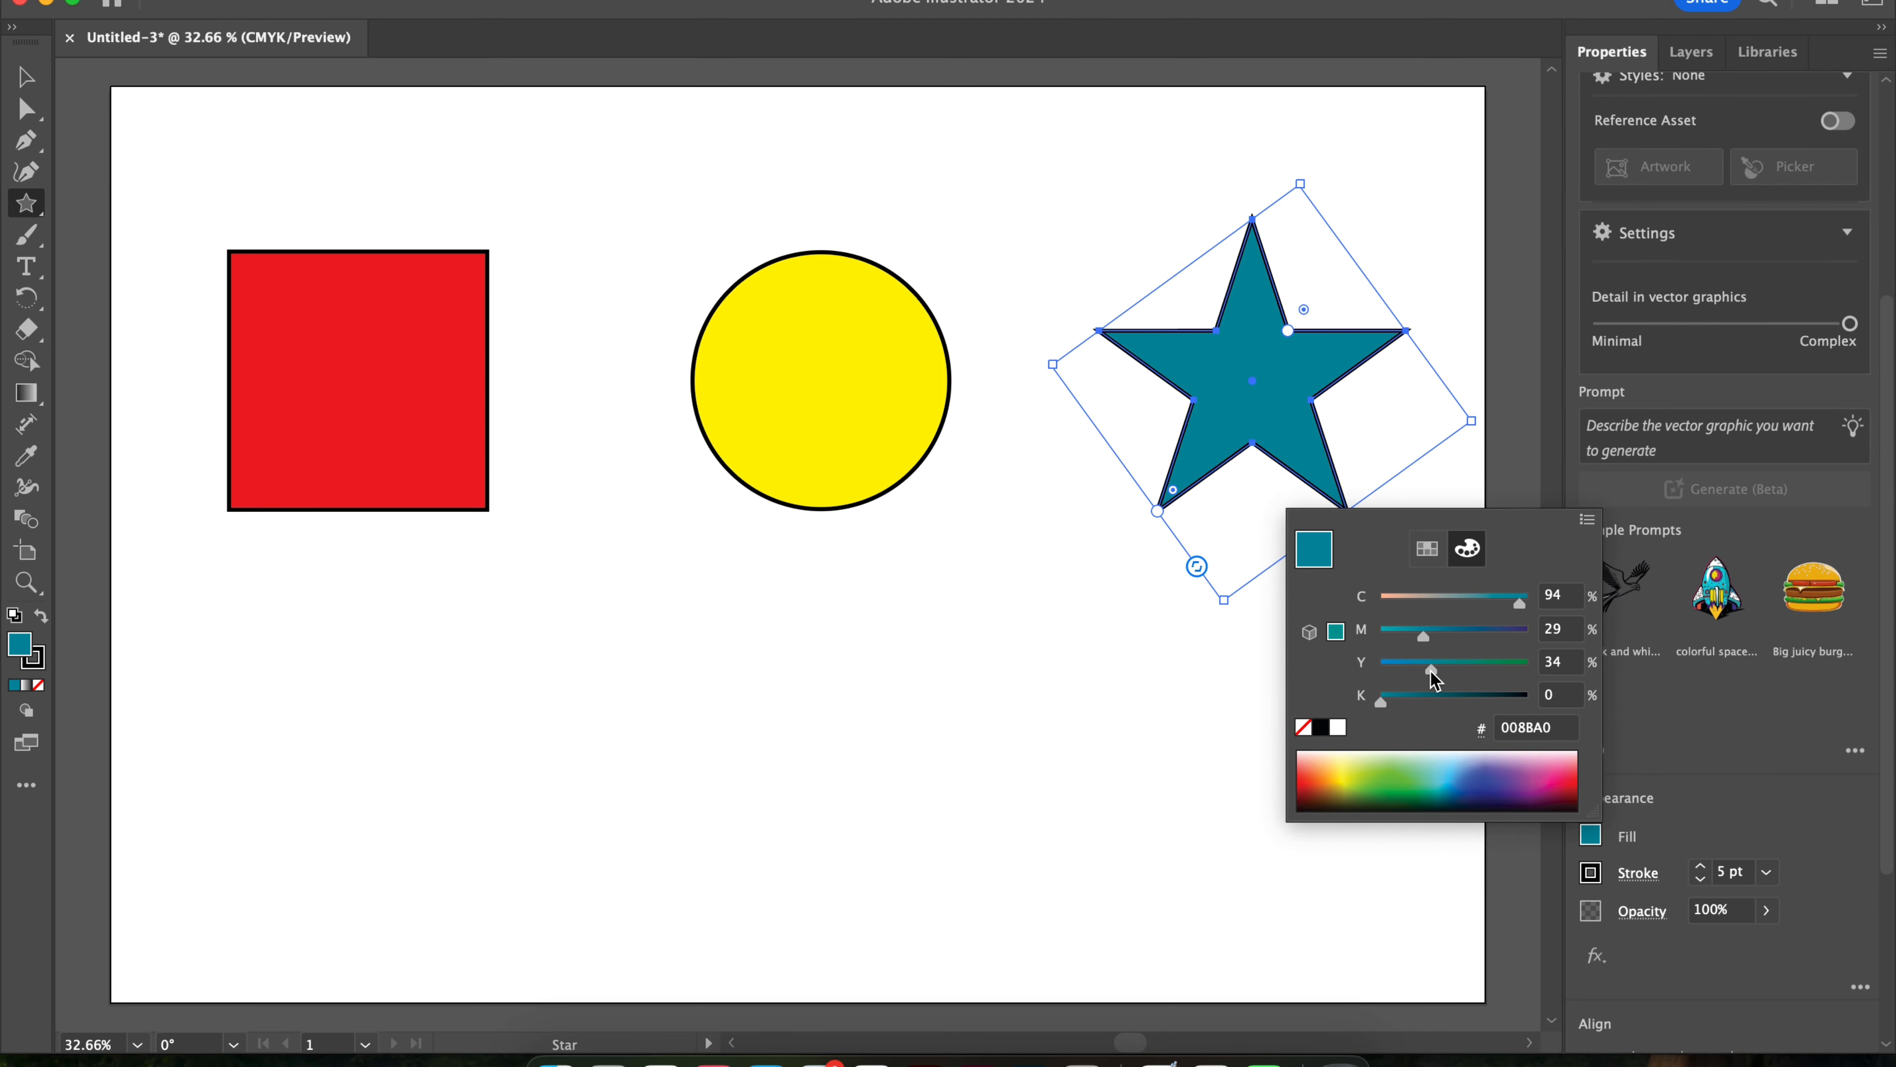
{"action": "left_click_drag", "start_coordinate": [1466, 757], "coordinate": [1445, 779]}
{"action": "left_click_drag", "start_coordinate": [1381, 703], "coordinate": [1381, 706]}
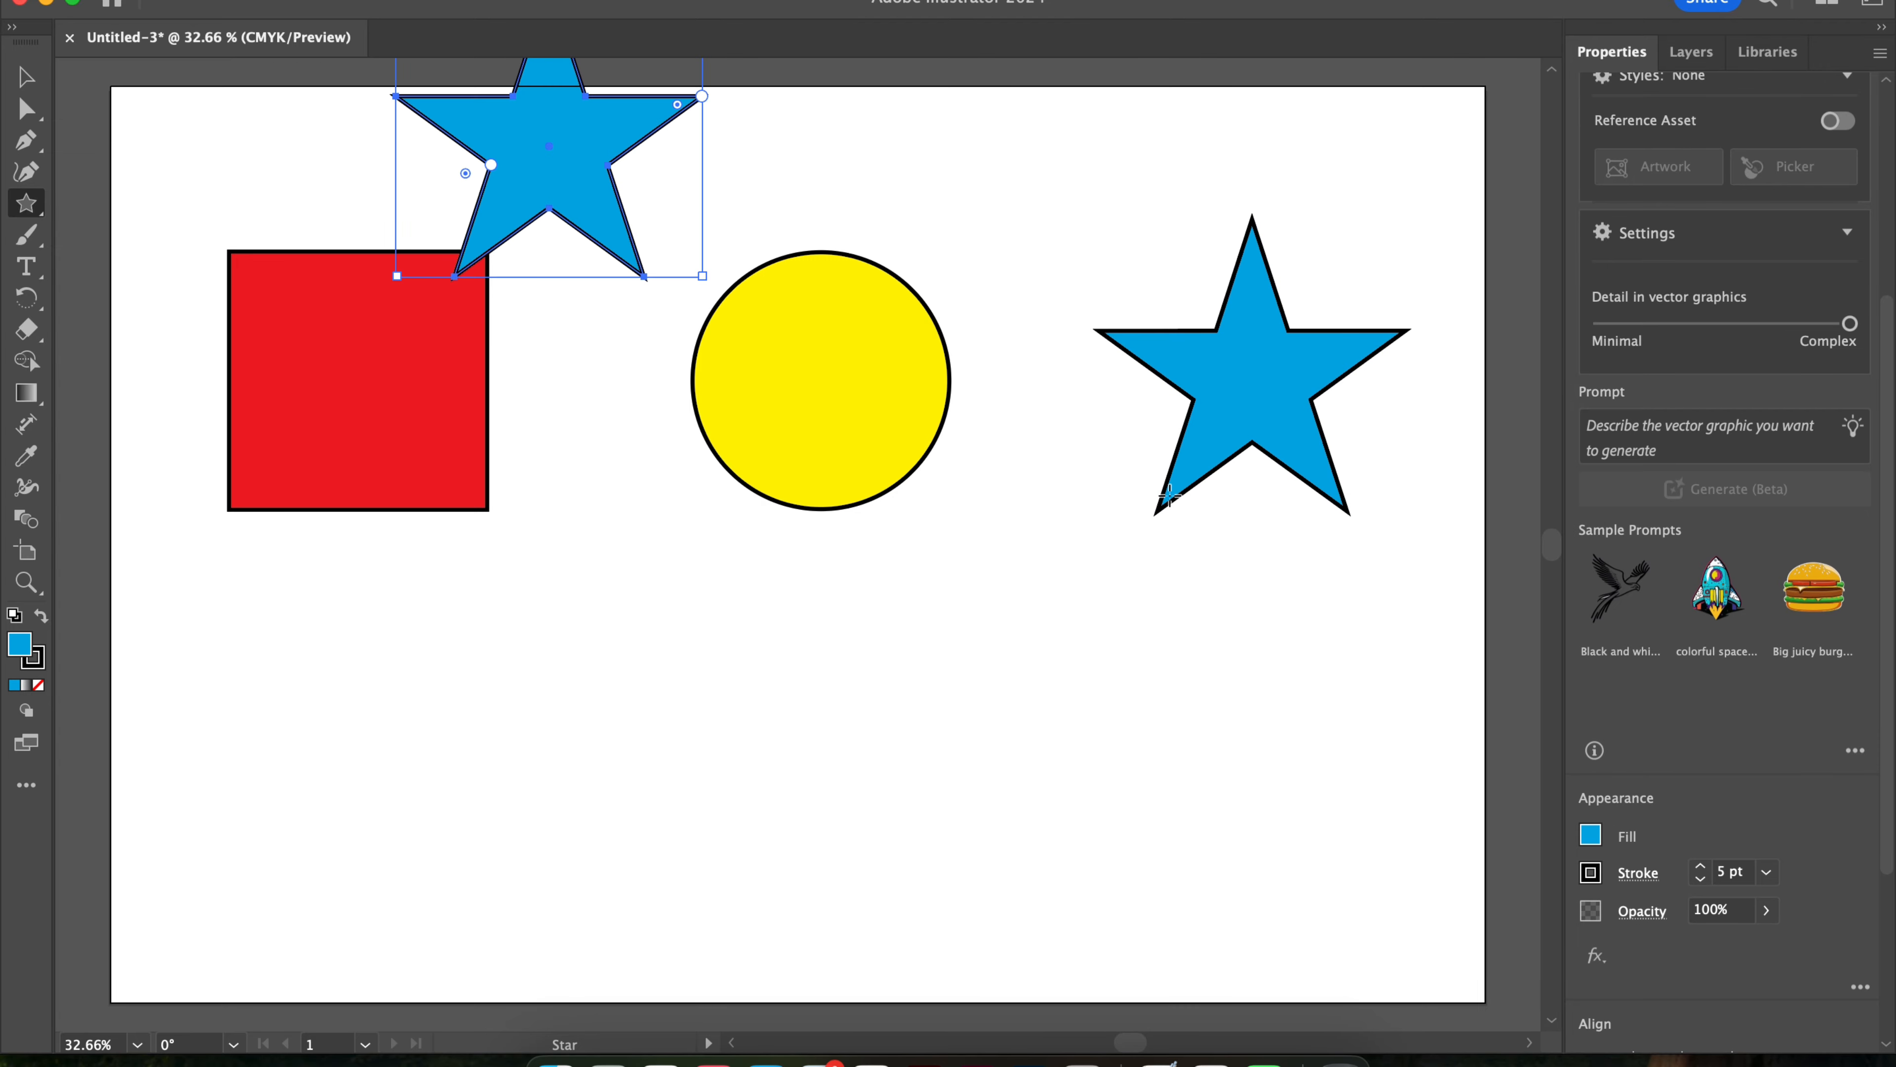
Delete the stray star overlapping the square and nudge the remaining star slightly down and to the left.
{"action": "key", "text": "Delete"}
{"action": "left_click", "coordinate": [28, 79]}
{"action": "mouse_move", "coordinate": [1248, 370]}
{"action": "left_mouse_down"}
{"action": "mouse_move", "coordinate": [1227, 386]}
{"action": "mouse_move", "coordinate": [1243, 379]}
{"action": "left_mouse_up"}
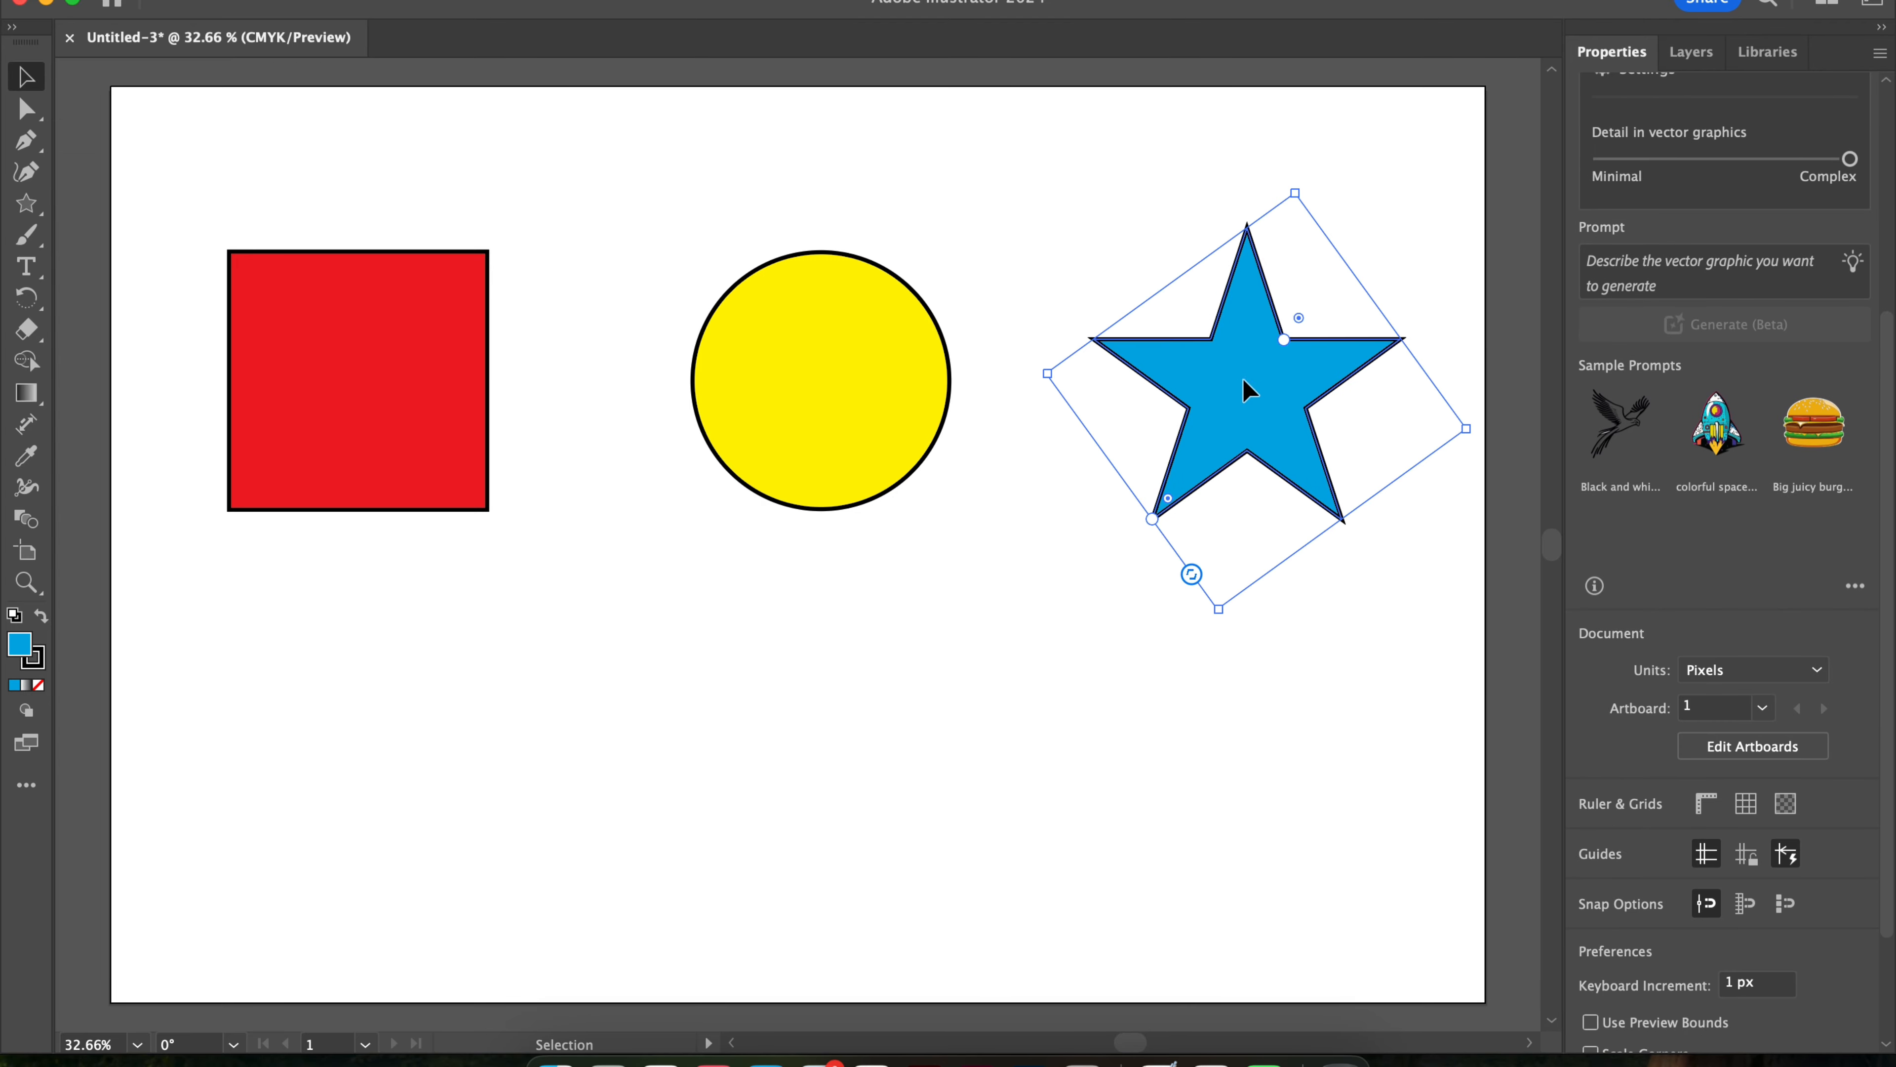
Show the contents of Layer 1 and move the yellow ellipse into Layer 2.
{"action": "left_click", "coordinate": [1717, 53]}
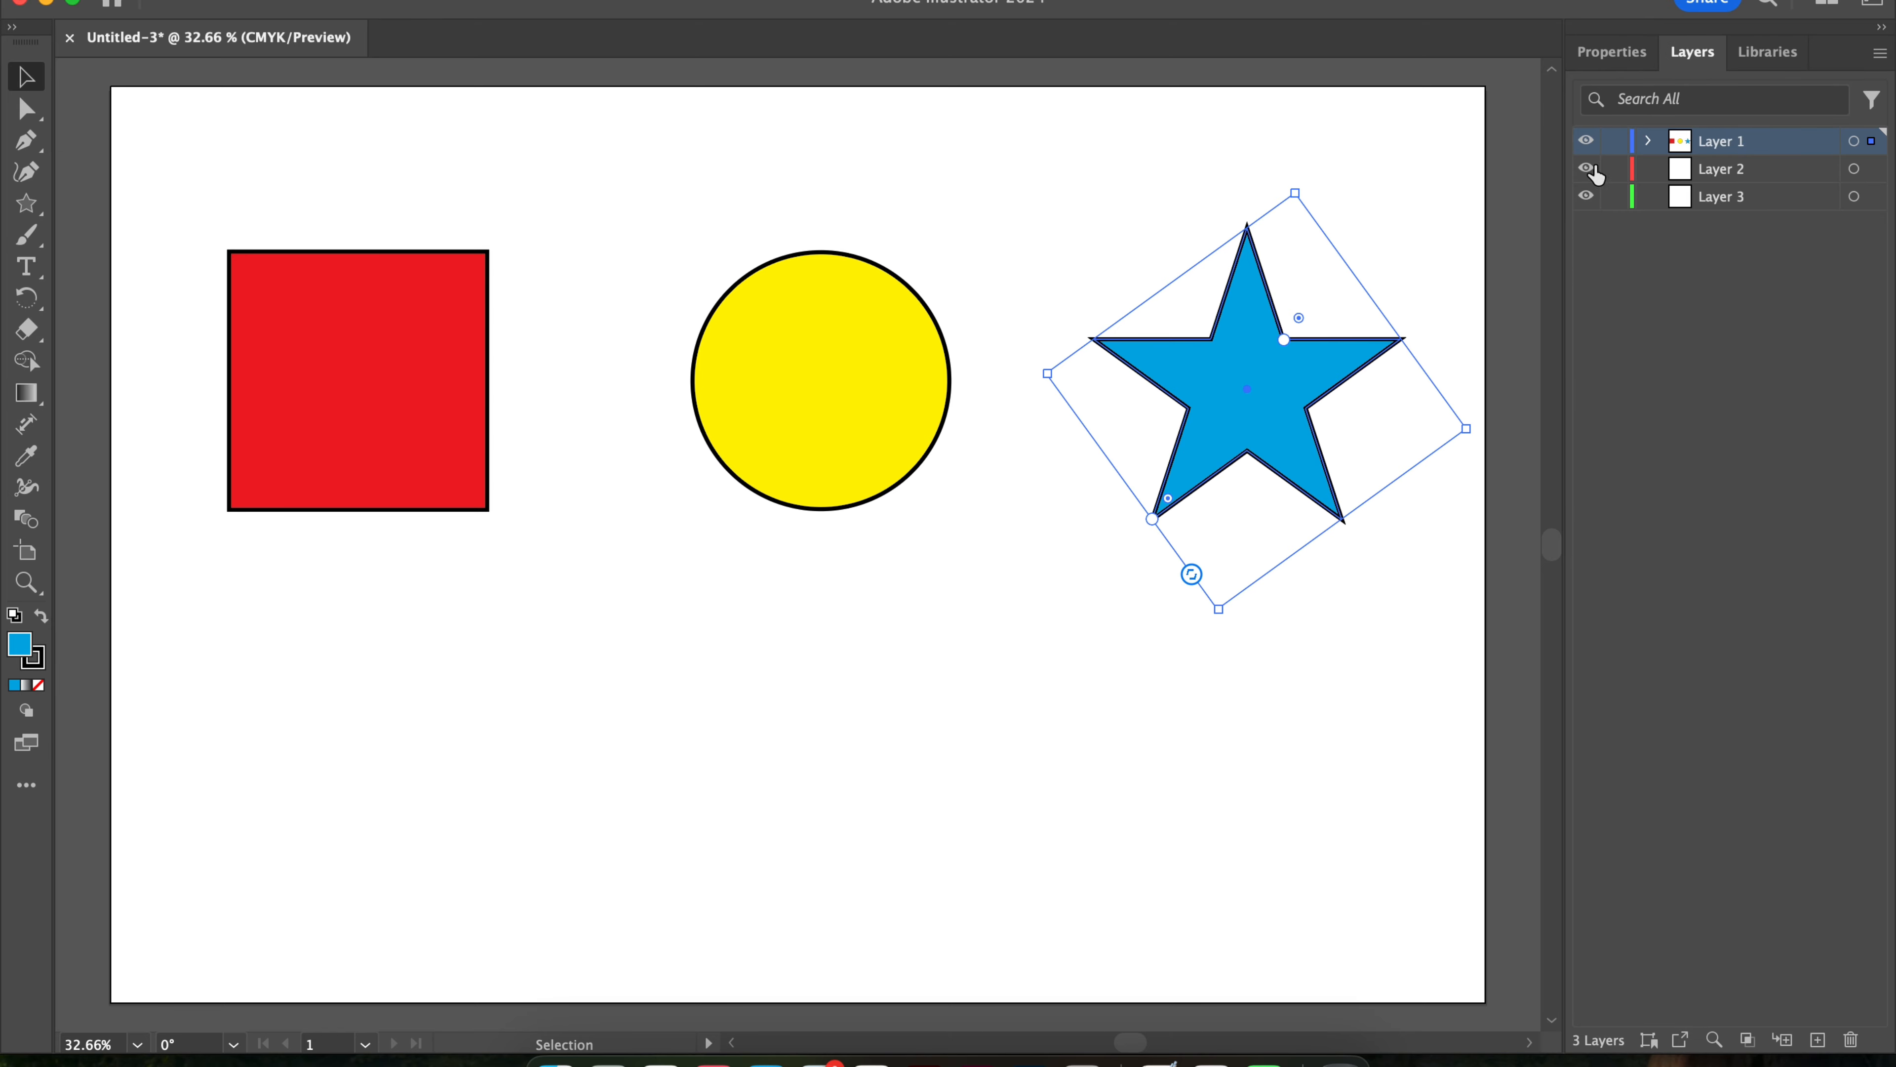
{"action": "left_click", "coordinate": [1650, 139]}
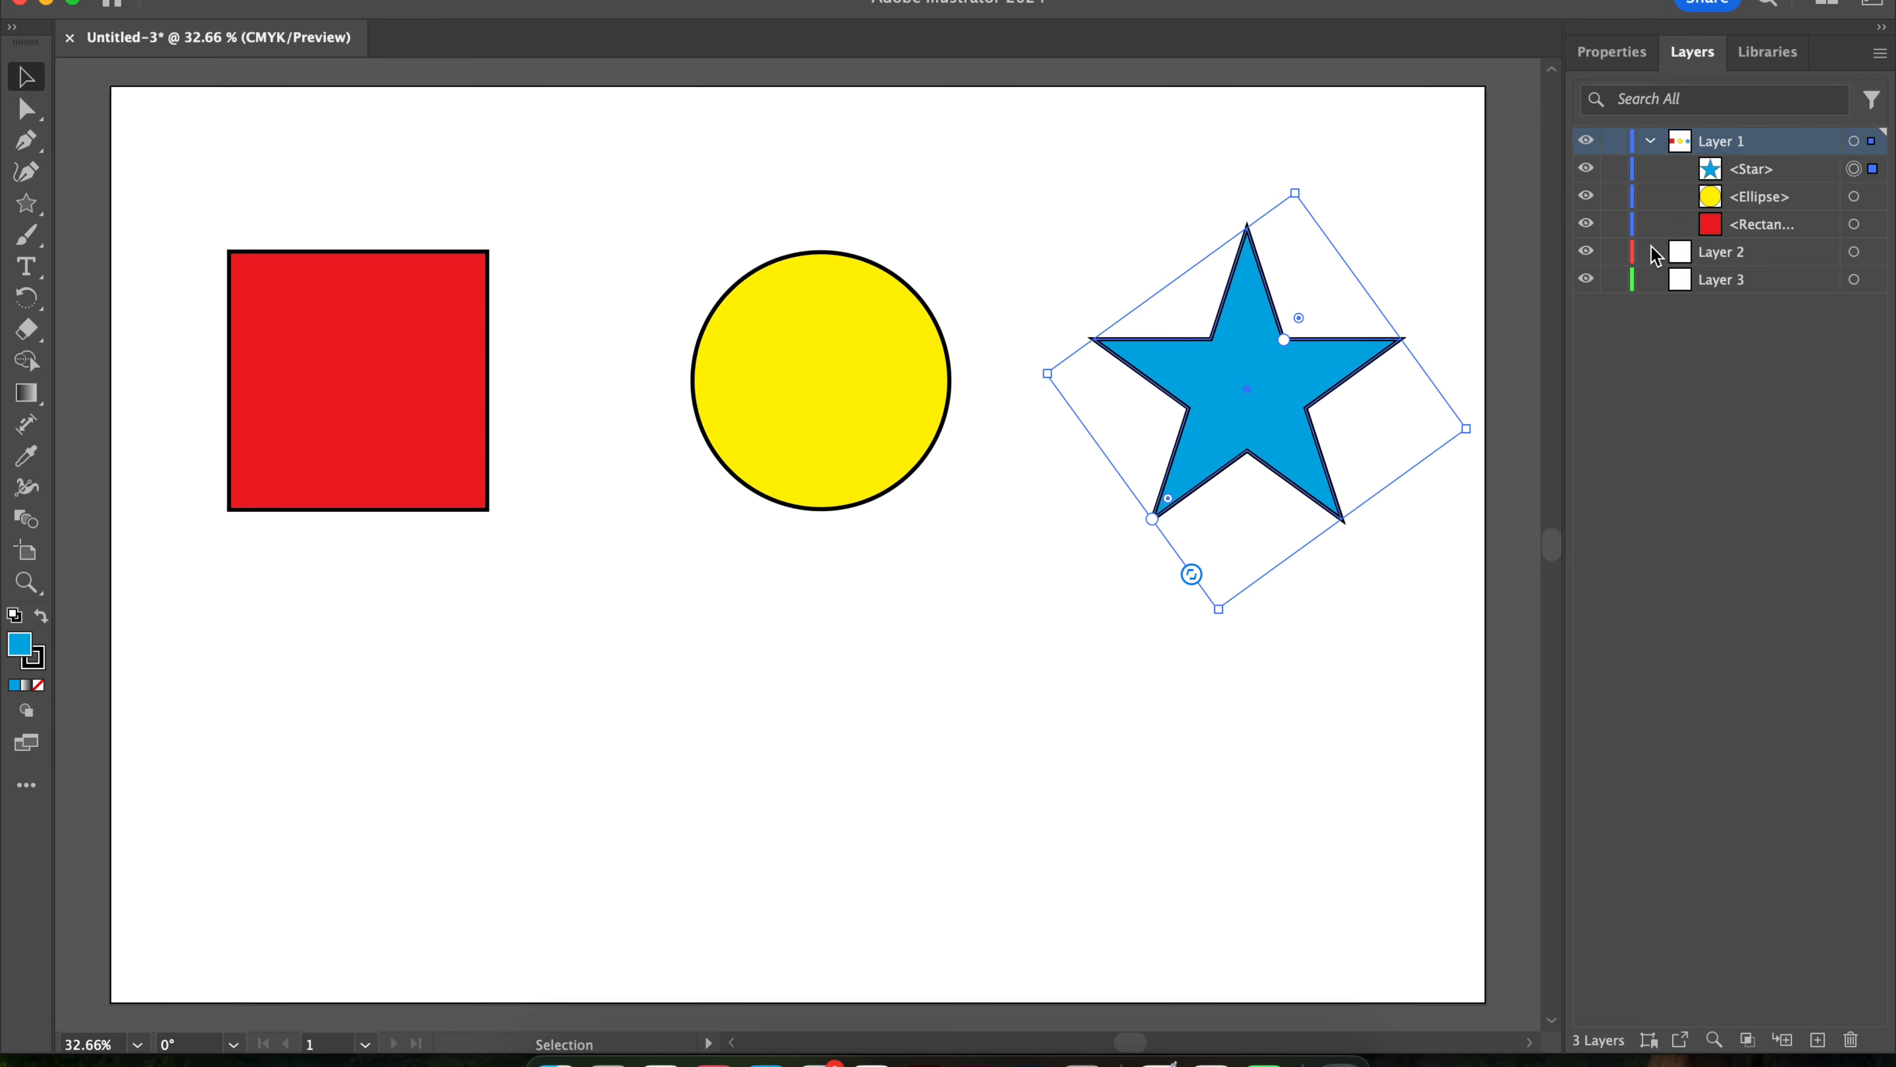
{"action": "double_click", "coordinate": [1756, 198]}
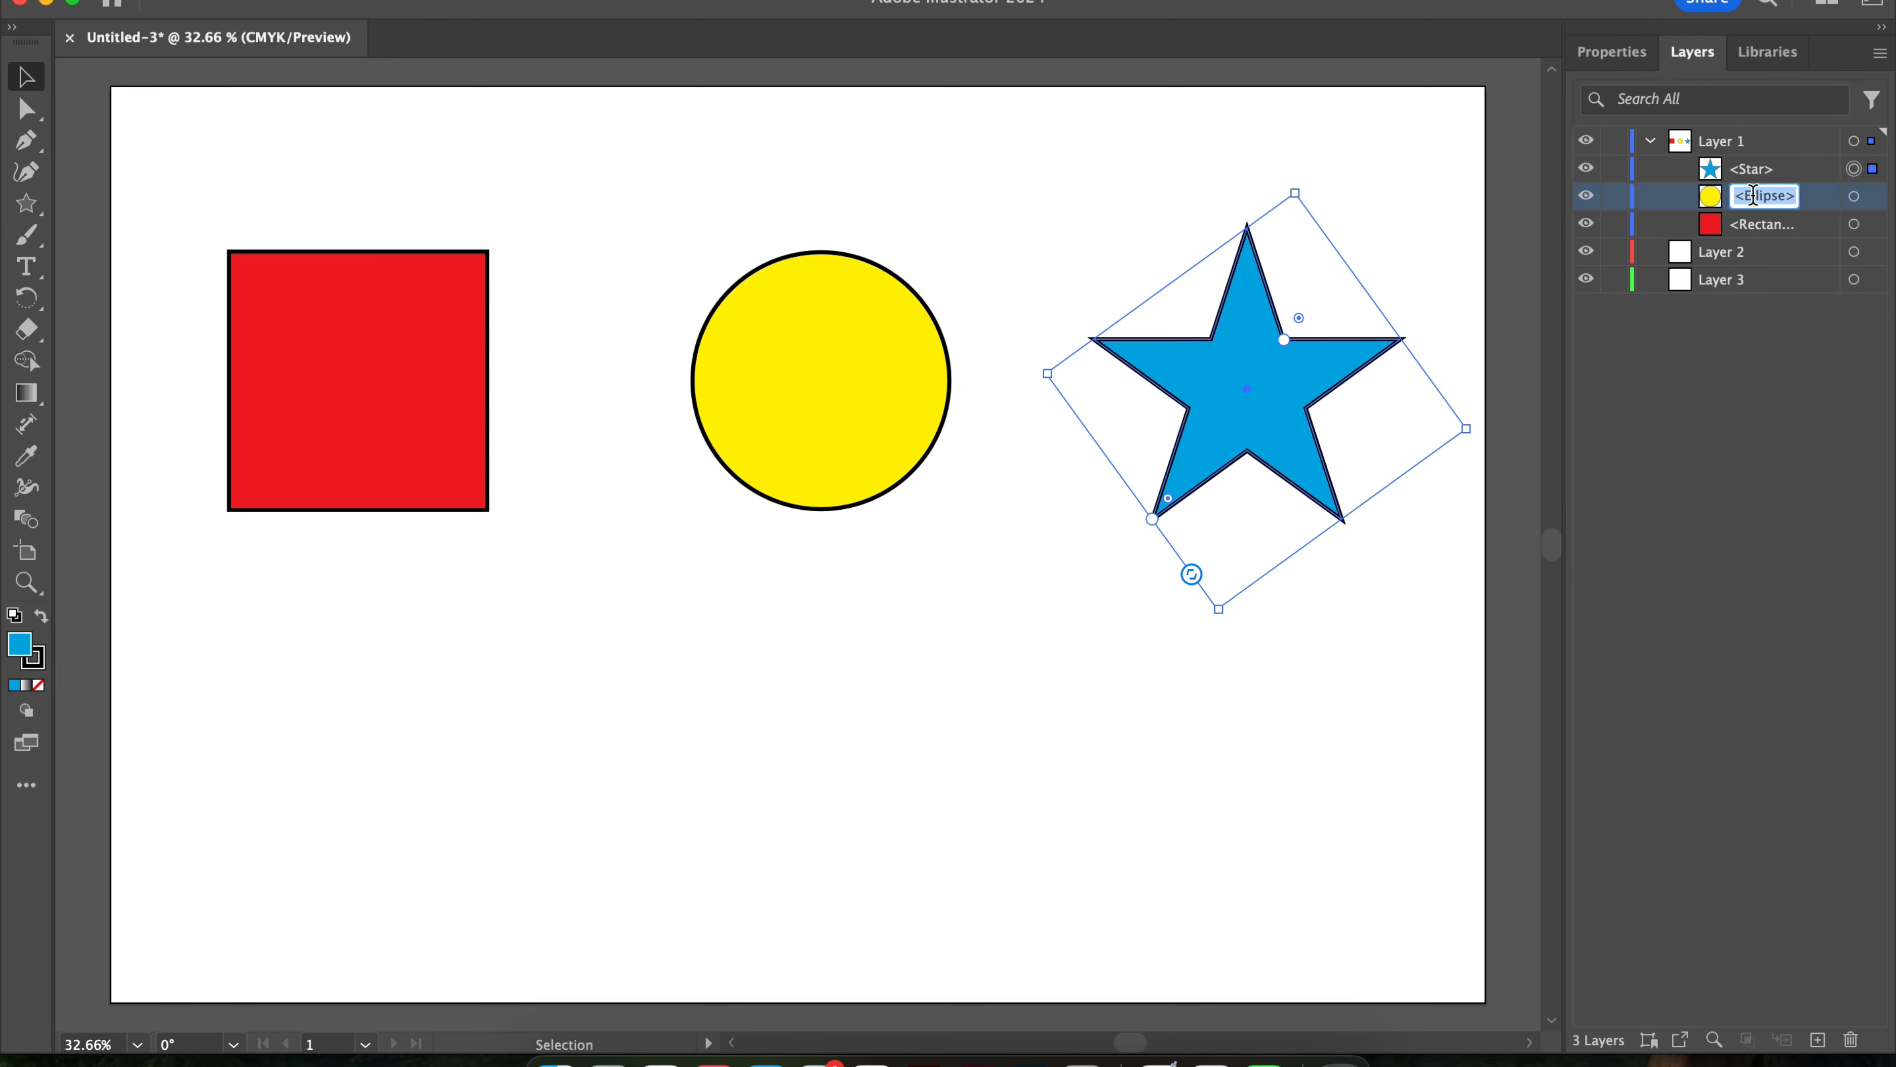
{"action": "left_click", "coordinate": [1824, 198]}
{"action": "left_click_drag", "start_coordinate": [1824, 196], "coordinate": [1797, 252]}
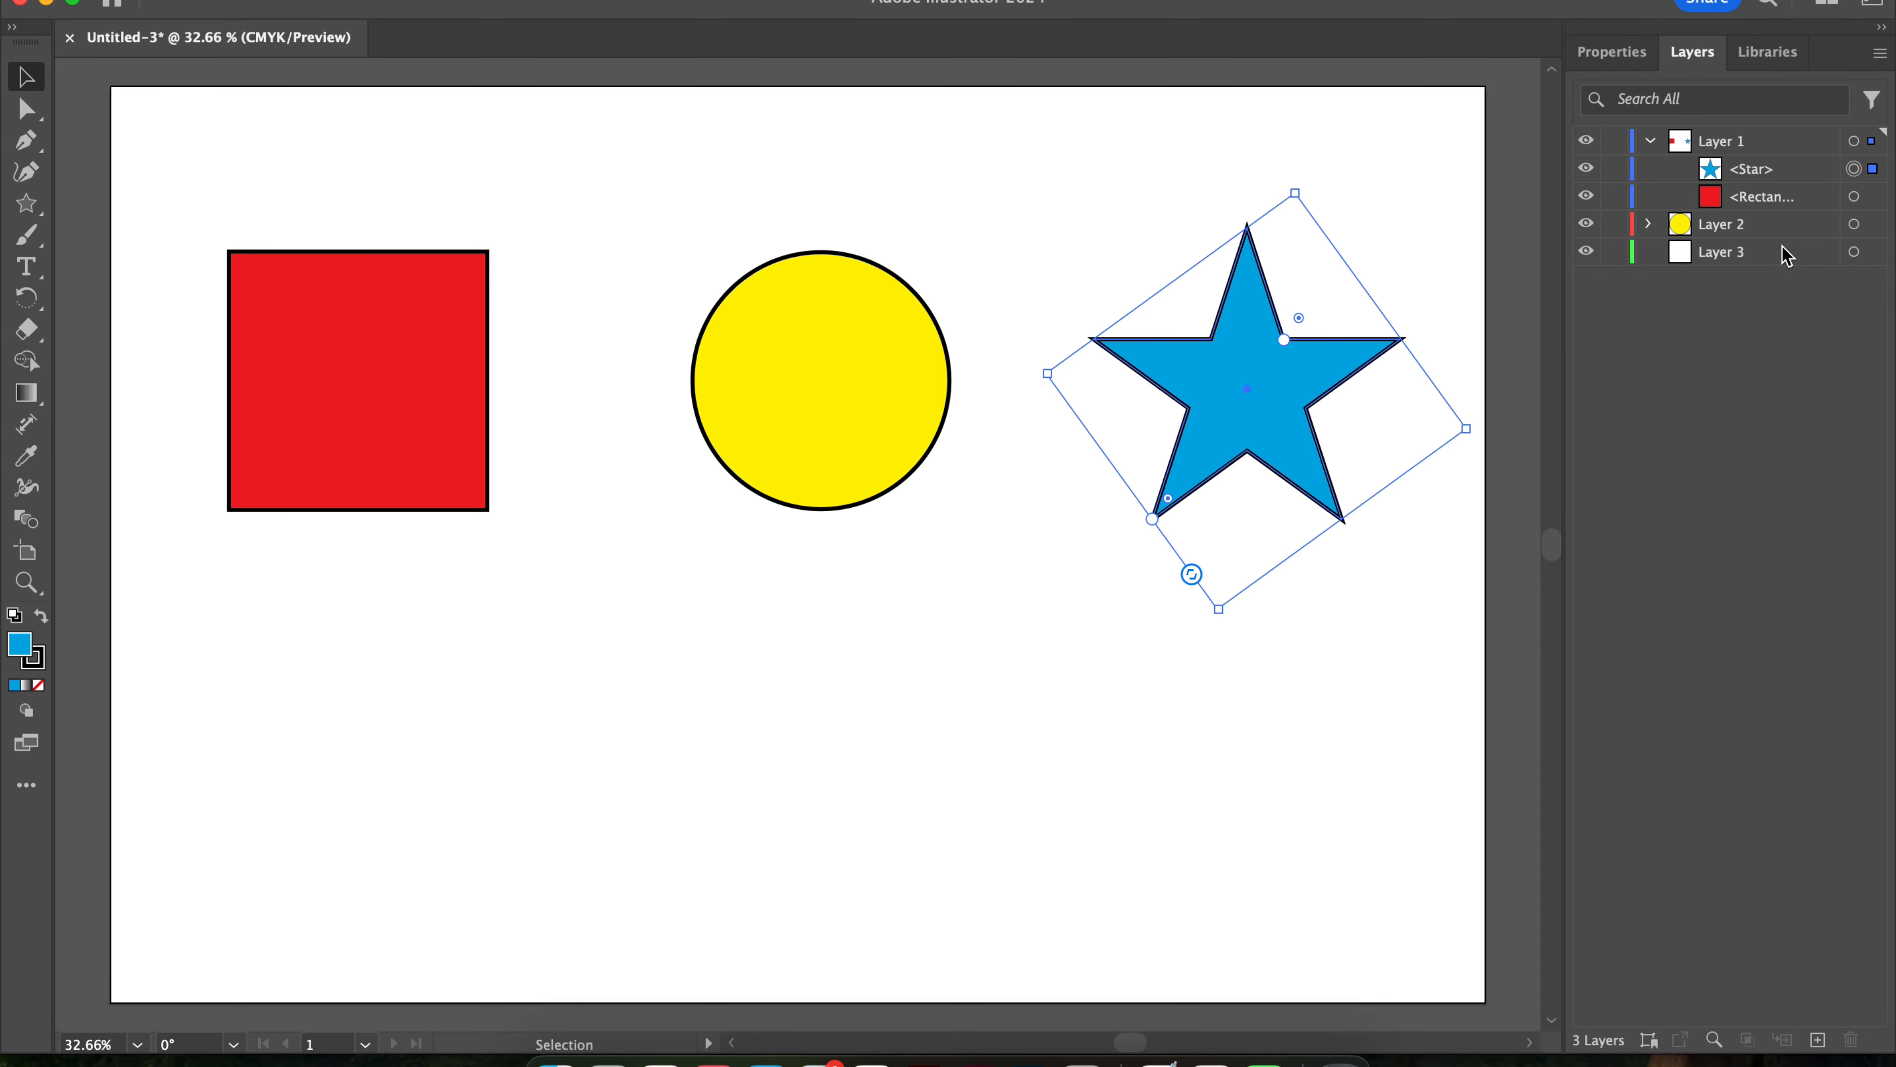
Move the blue star from Layer 1 into Layer 3 and clear the layer highlight.
{"action": "left_click", "coordinate": [1799, 197]}
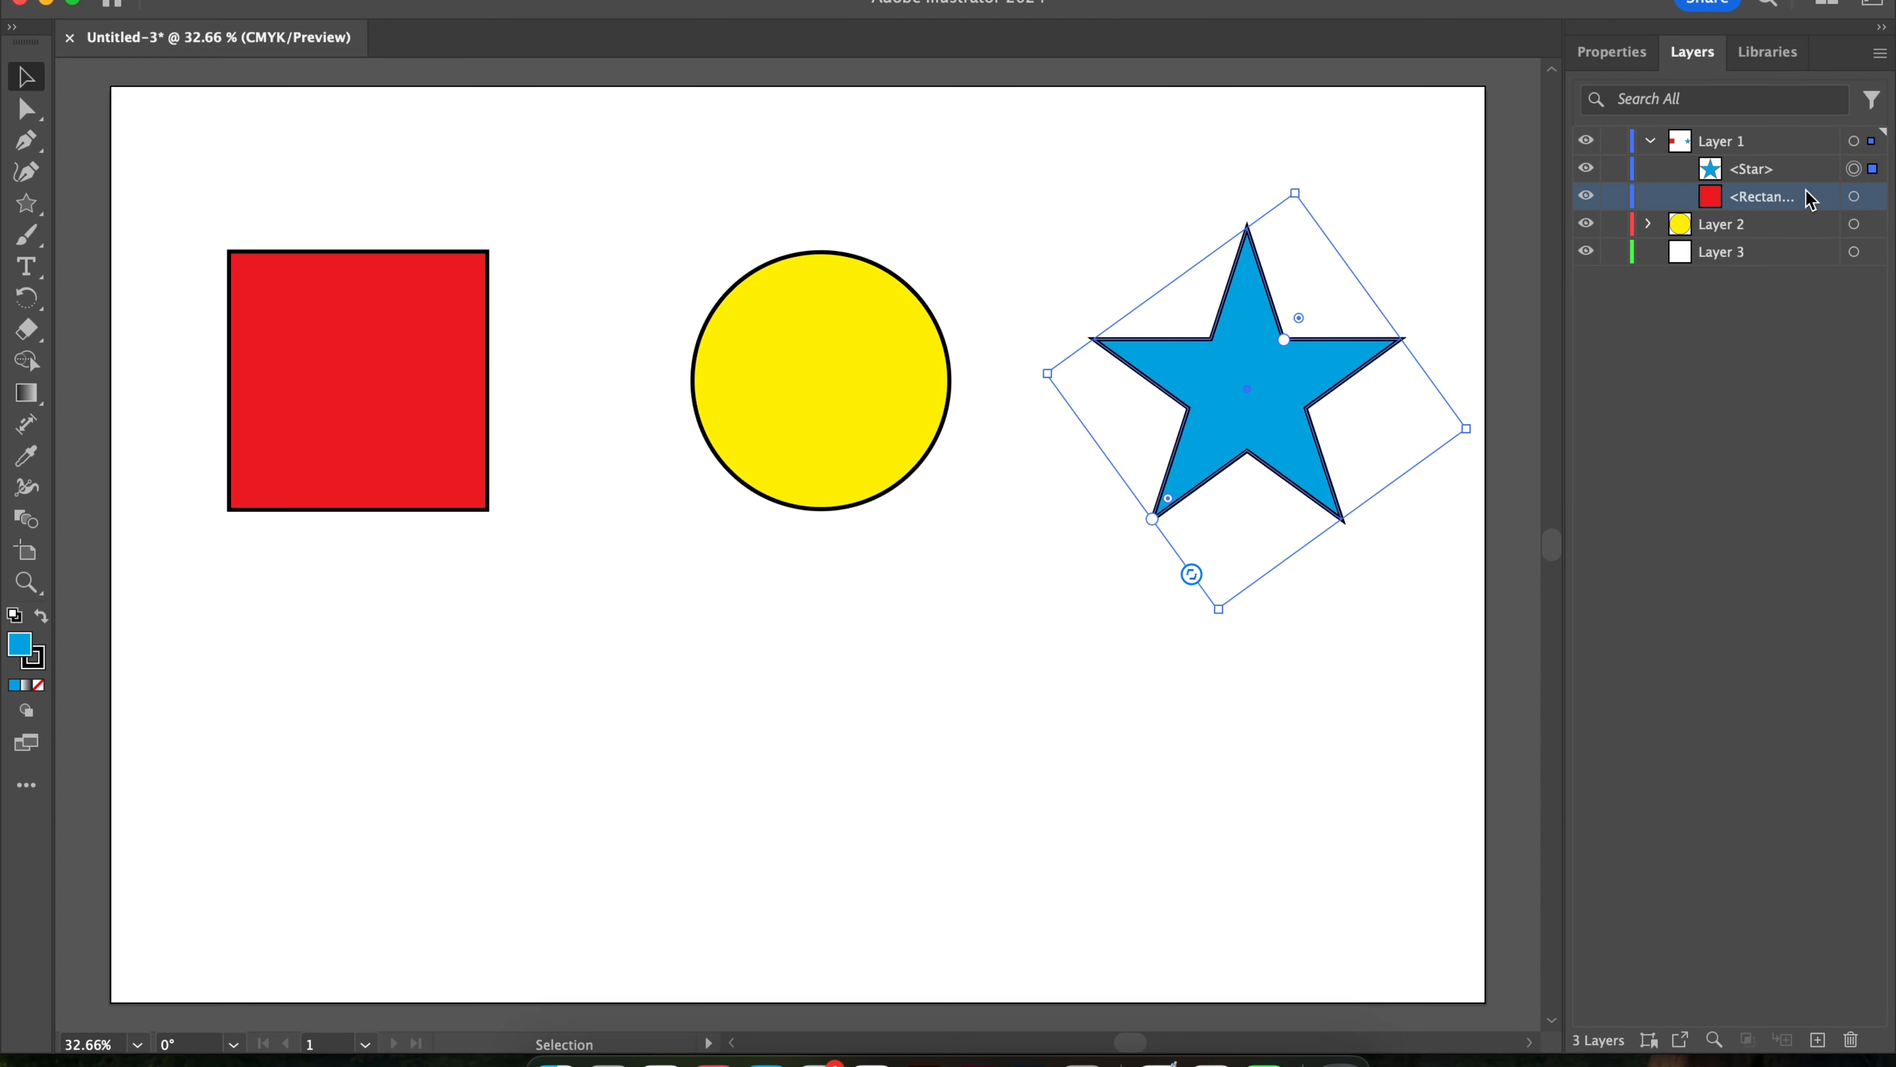
{"action": "left_click_drag", "start_coordinate": [1811, 199], "coordinate": [1799, 256]}
{"action": "left_click", "coordinate": [1816, 170]}
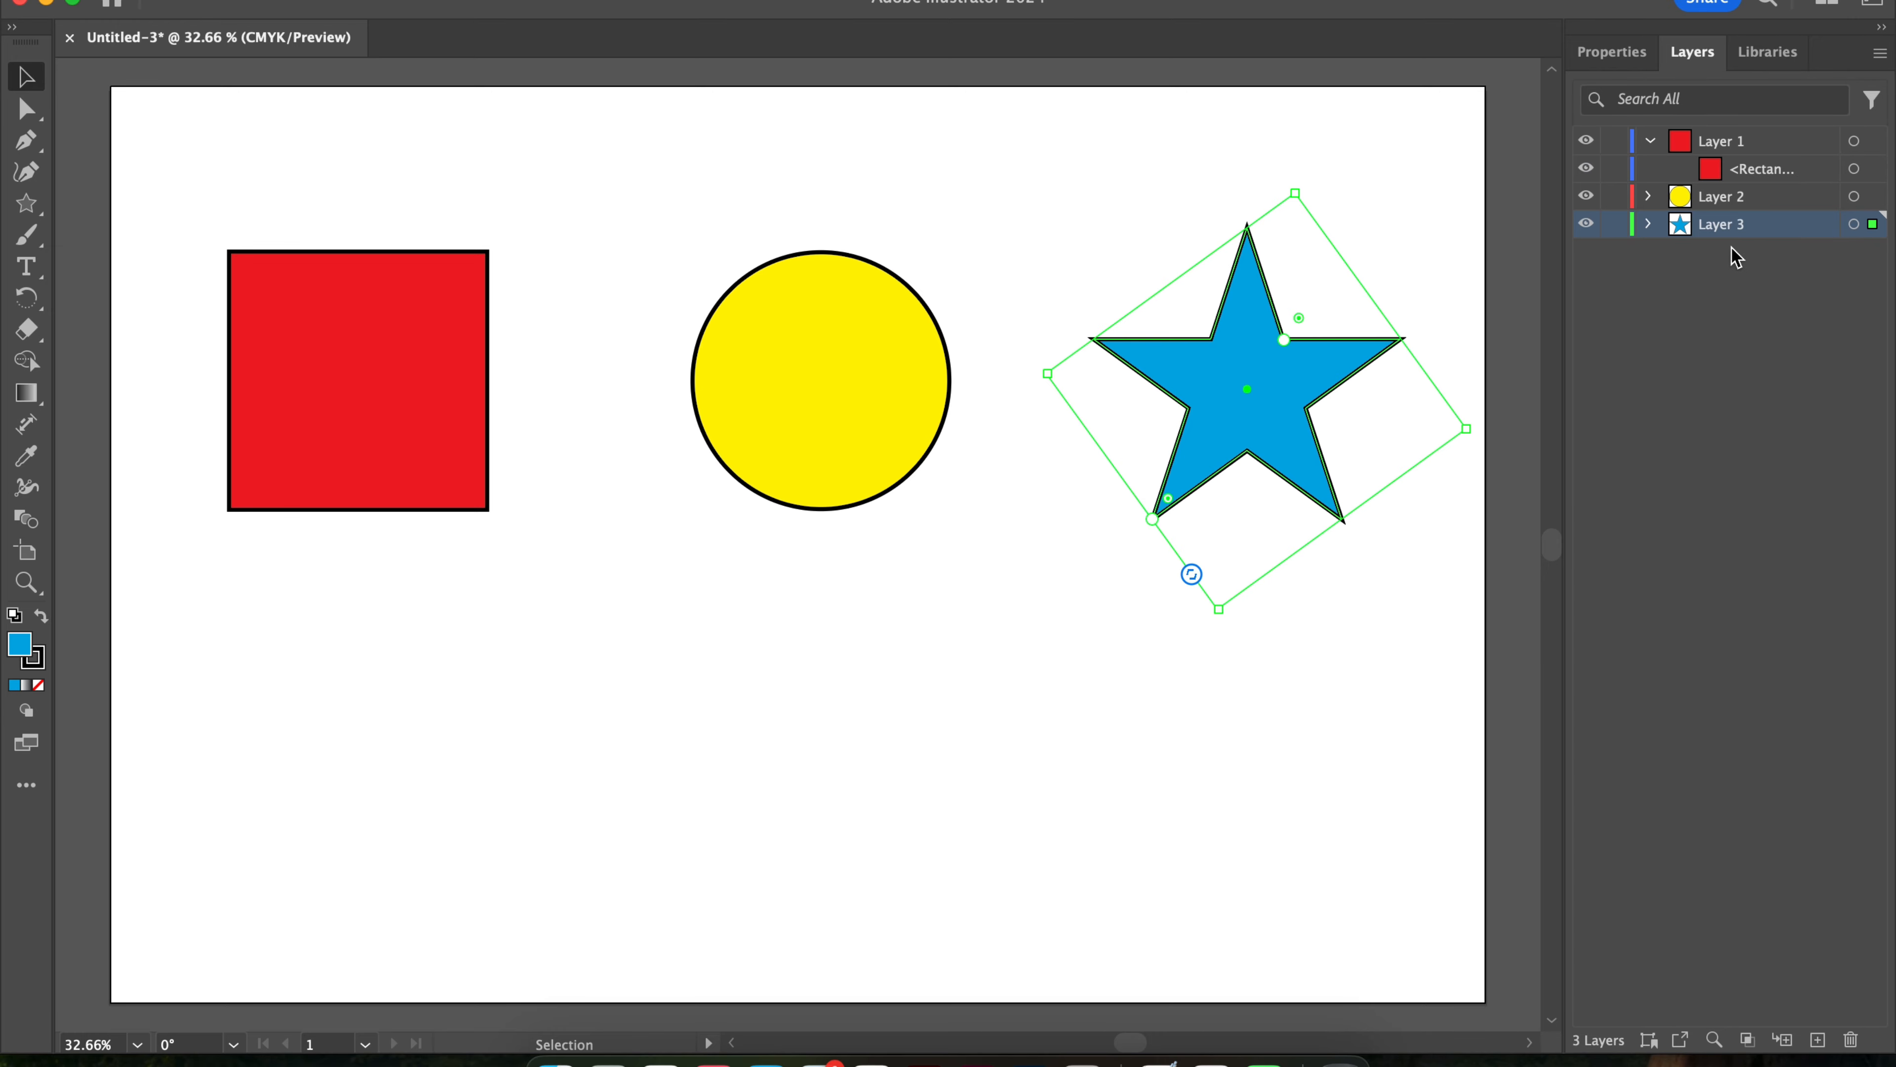
{"action": "left_click", "coordinate": [1655, 349]}
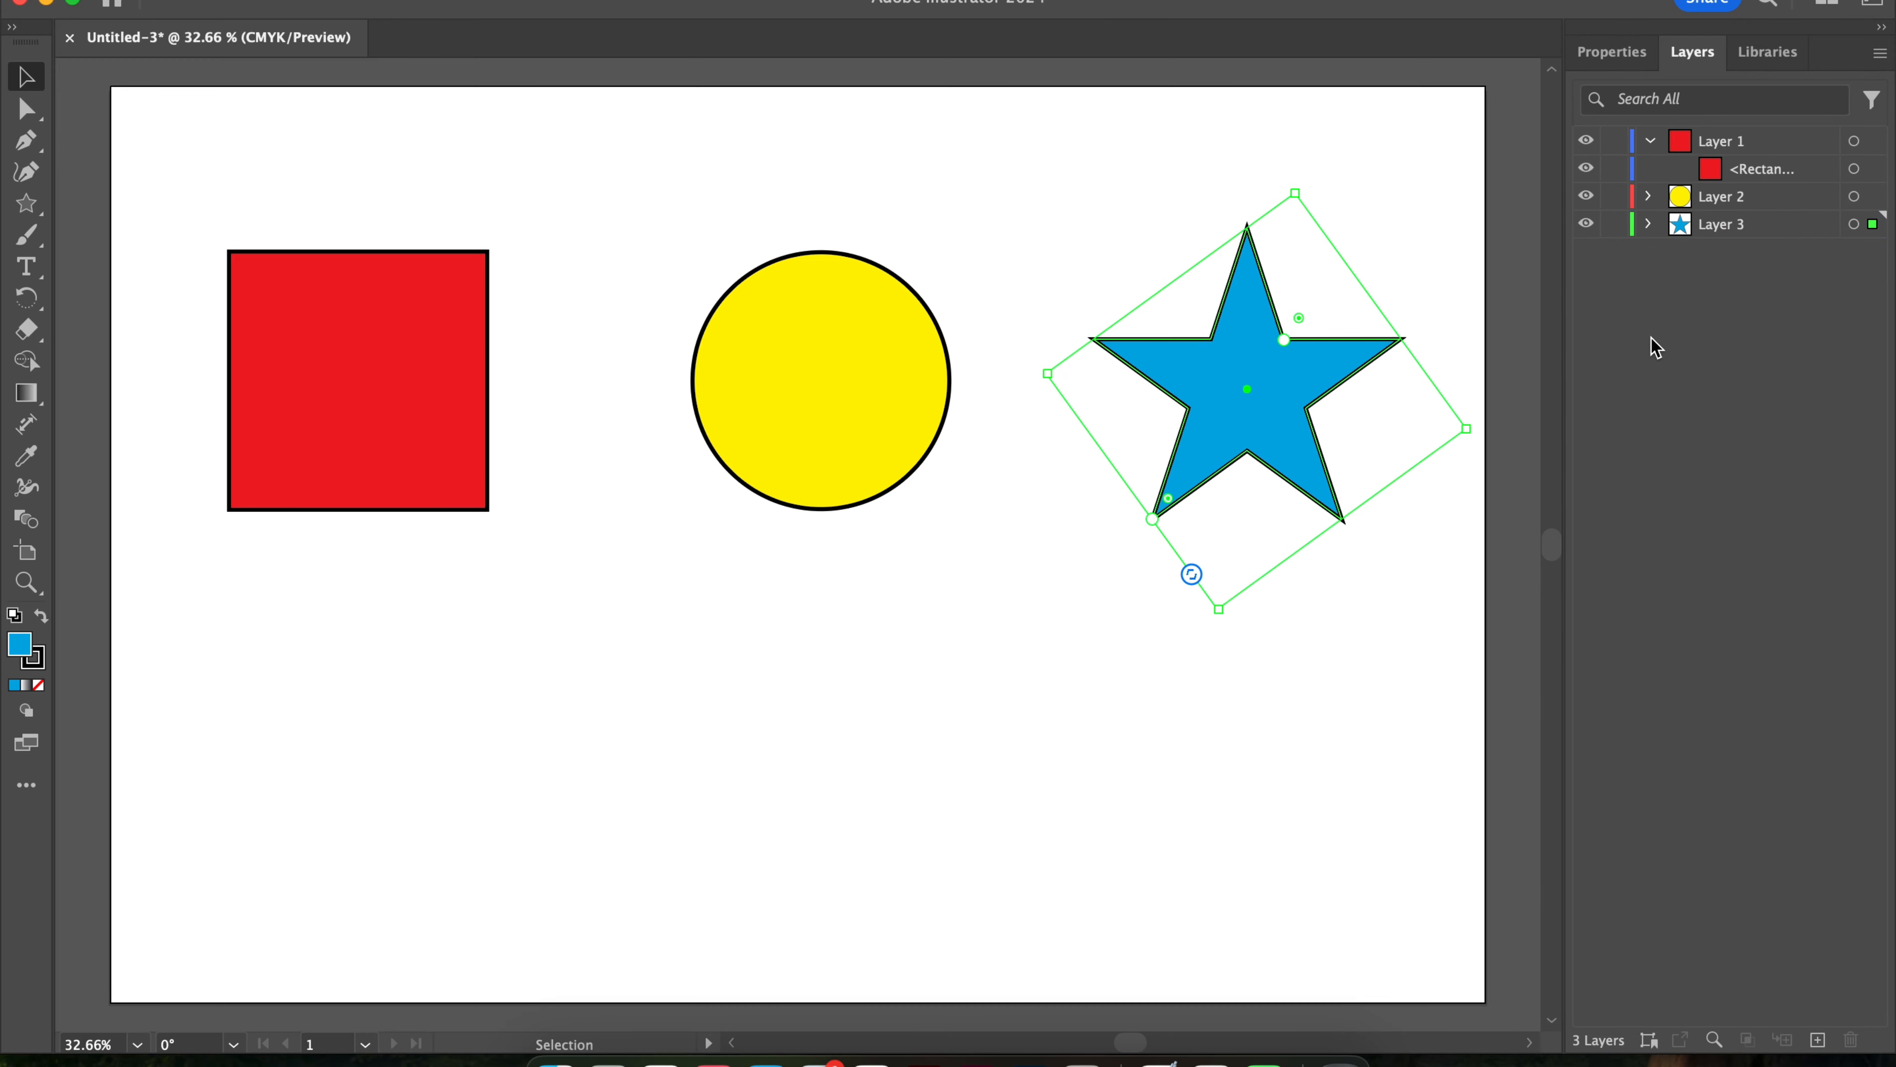
Lock Layers 2 and 3 and try to select and move the star and circle on the artboard.
{"action": "left_click", "coordinate": [1615, 224]}
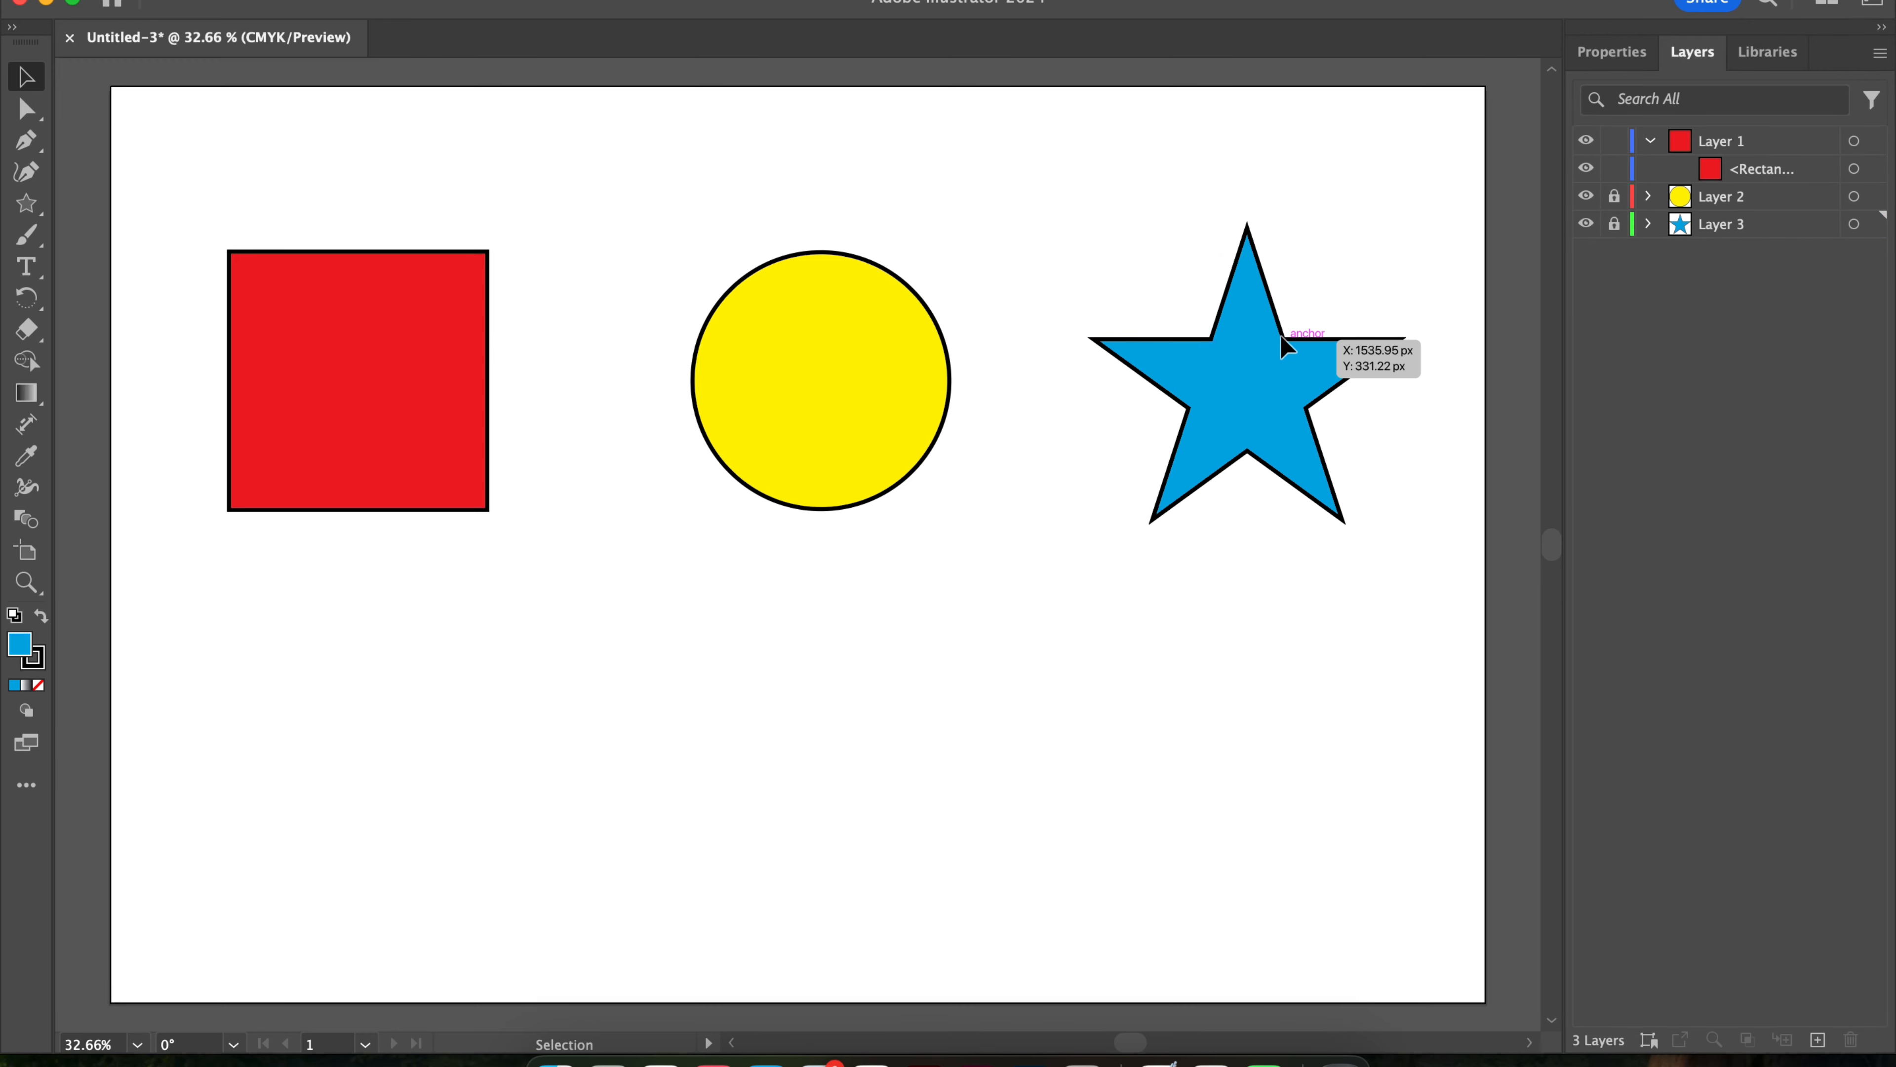
{"action": "left_click_drag", "start_coordinate": [1174, 337], "coordinate": [1252, 359]}
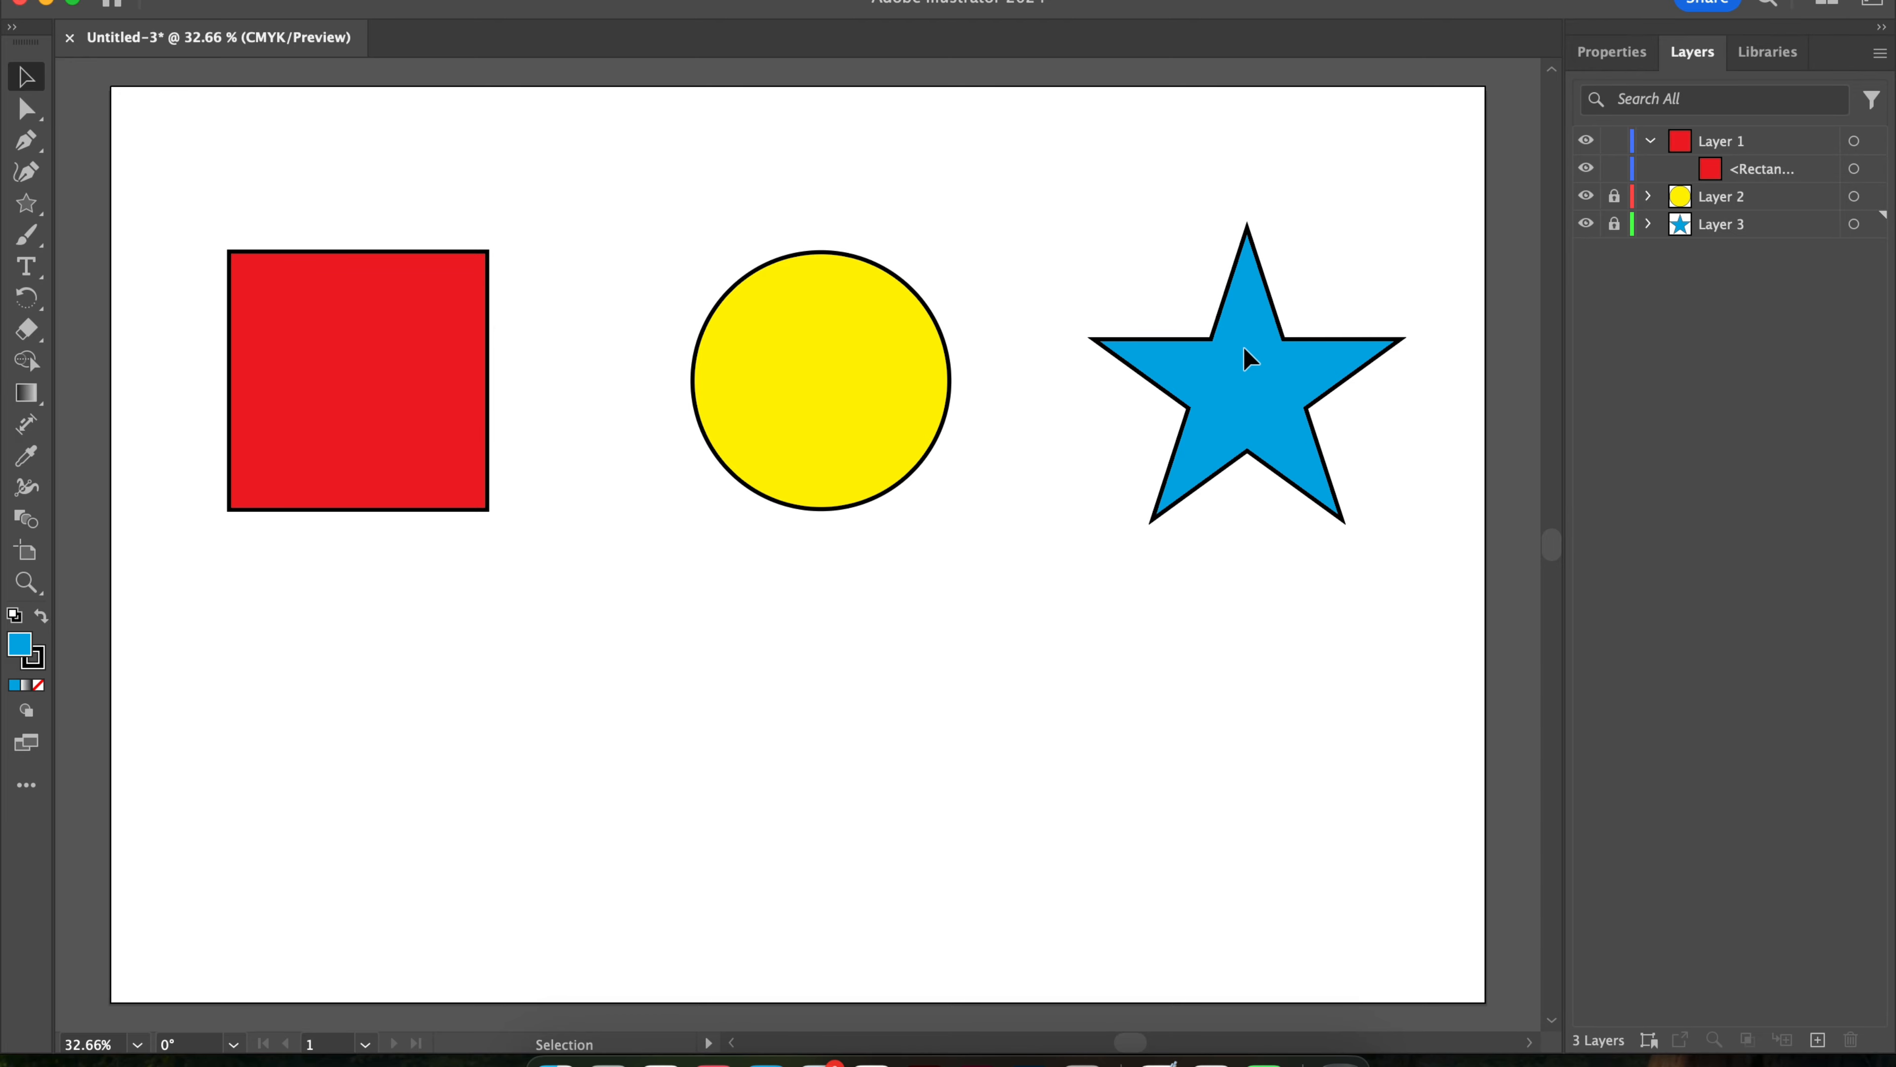
{"action": "left_click_drag", "start_coordinate": [887, 230], "coordinate": [1562, 511]}
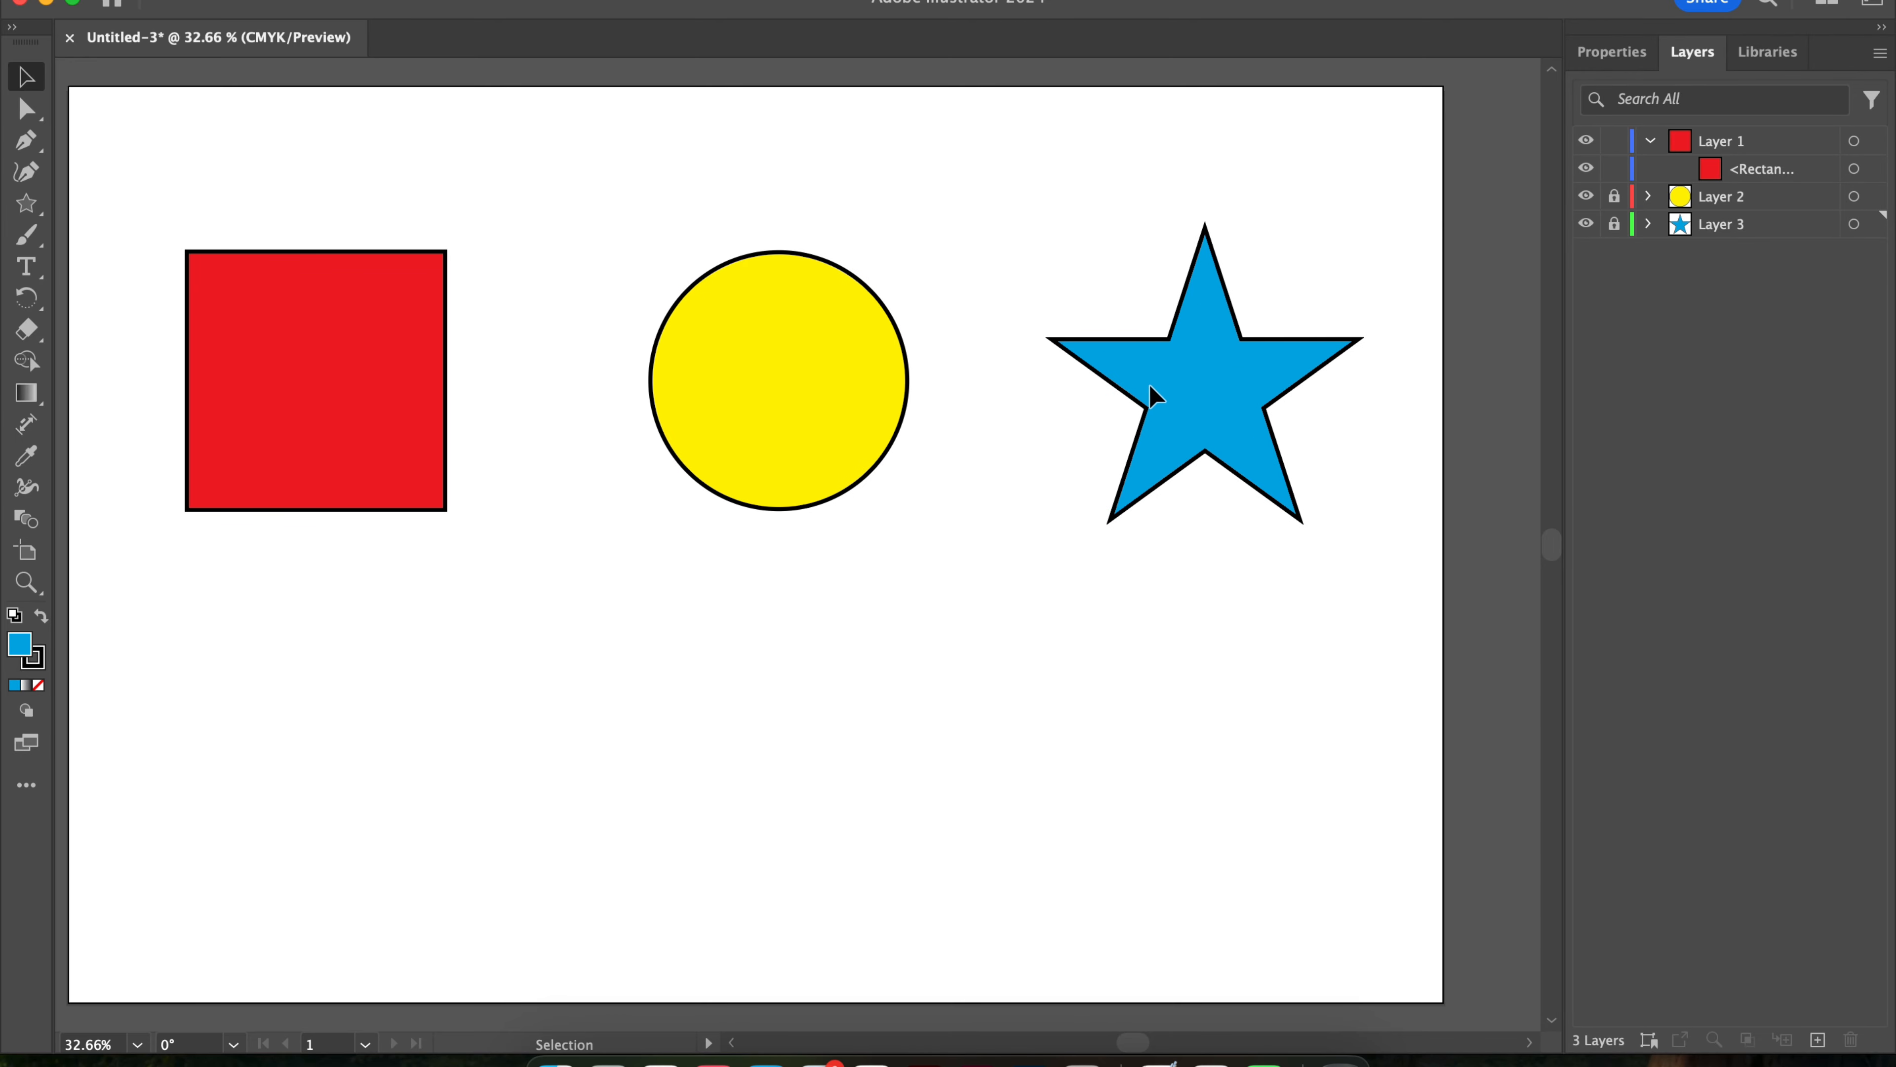
{"action": "left_click_drag", "start_coordinate": [1148, 386], "coordinate": [773, 358]}
{"action": "left_click_drag", "start_coordinate": [767, 245], "coordinate": [1105, 460]}
{"action": "left_click_drag", "start_coordinate": [775, 227], "coordinate": [1307, 514]}
{"action": "scroll", "coordinate": [1030, 425], "scroll_direction": "left", "scroll_amount": 2}
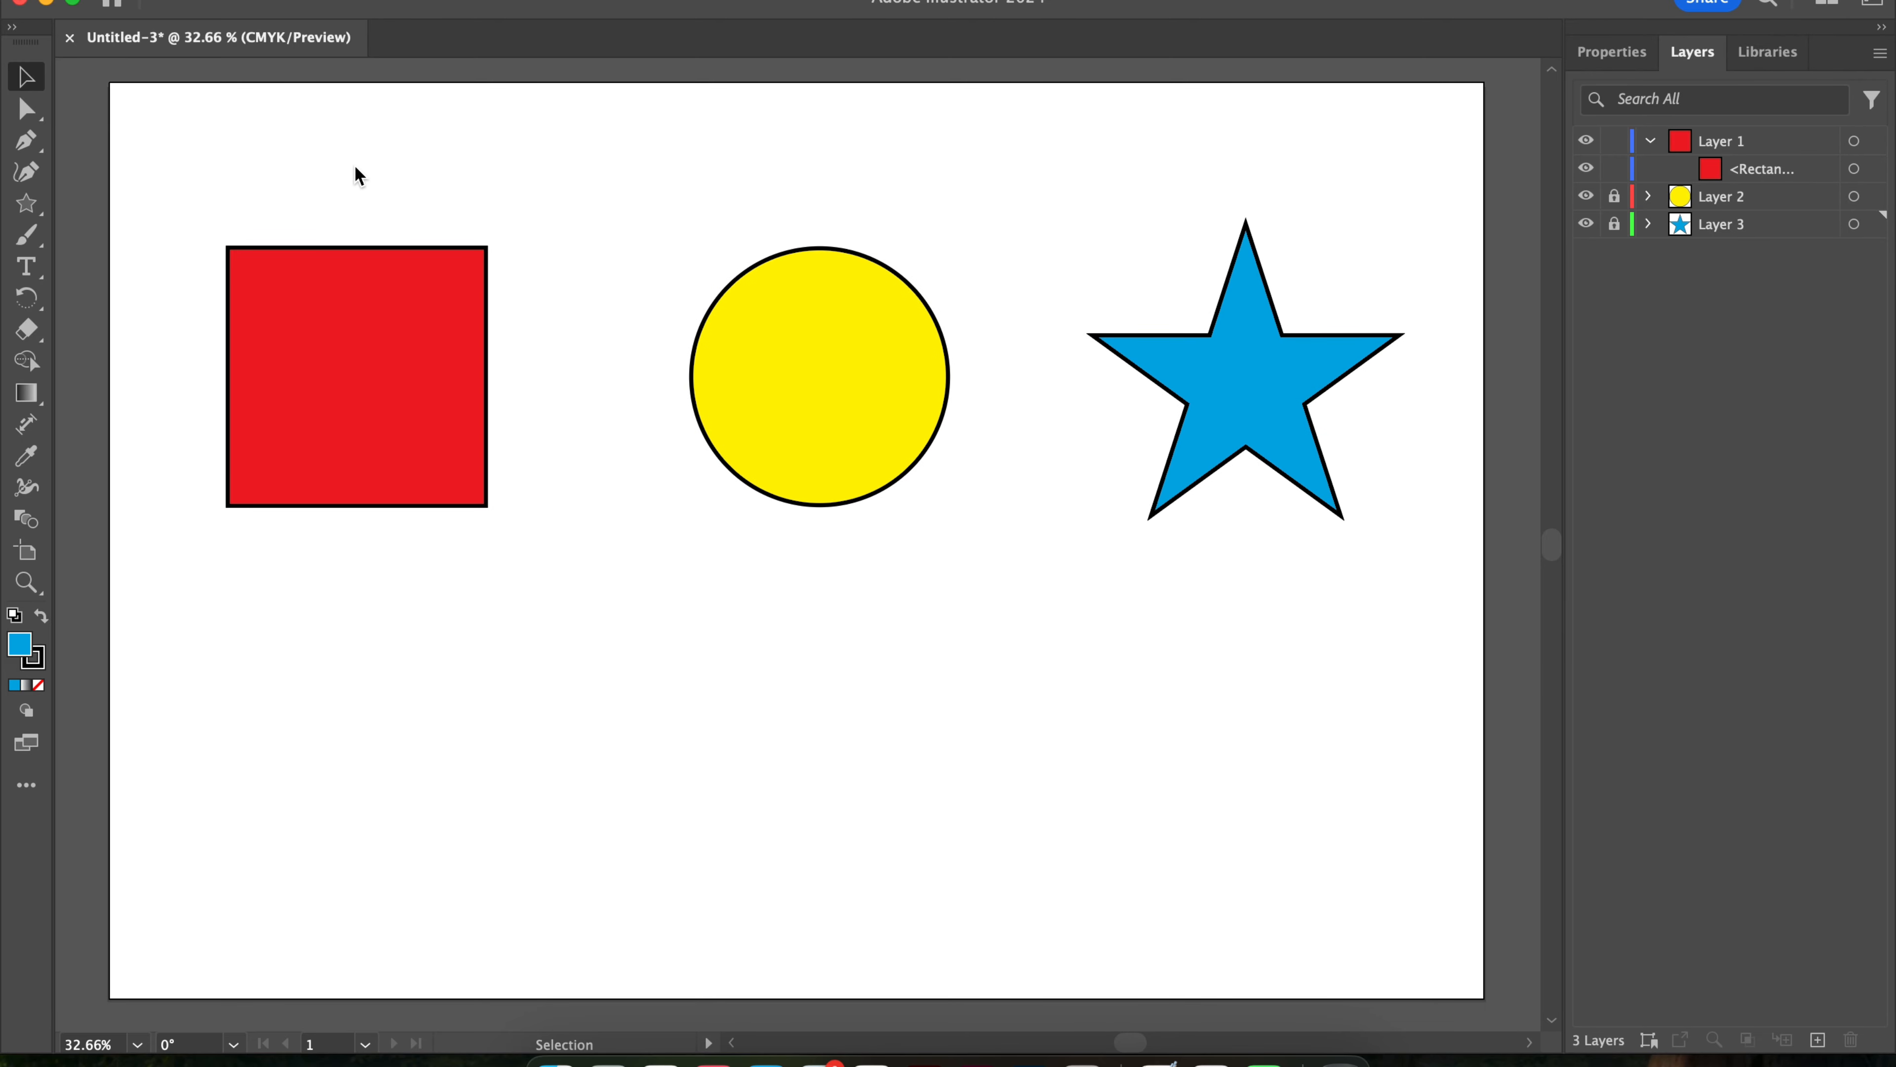
Select the red square on the unlocked layer, try selecting the locked yellow circle, and clear the selection.
{"action": "left_click", "coordinate": [351, 378]}
{"action": "left_click_drag", "start_coordinate": [706, 173], "coordinate": [880, 402]}
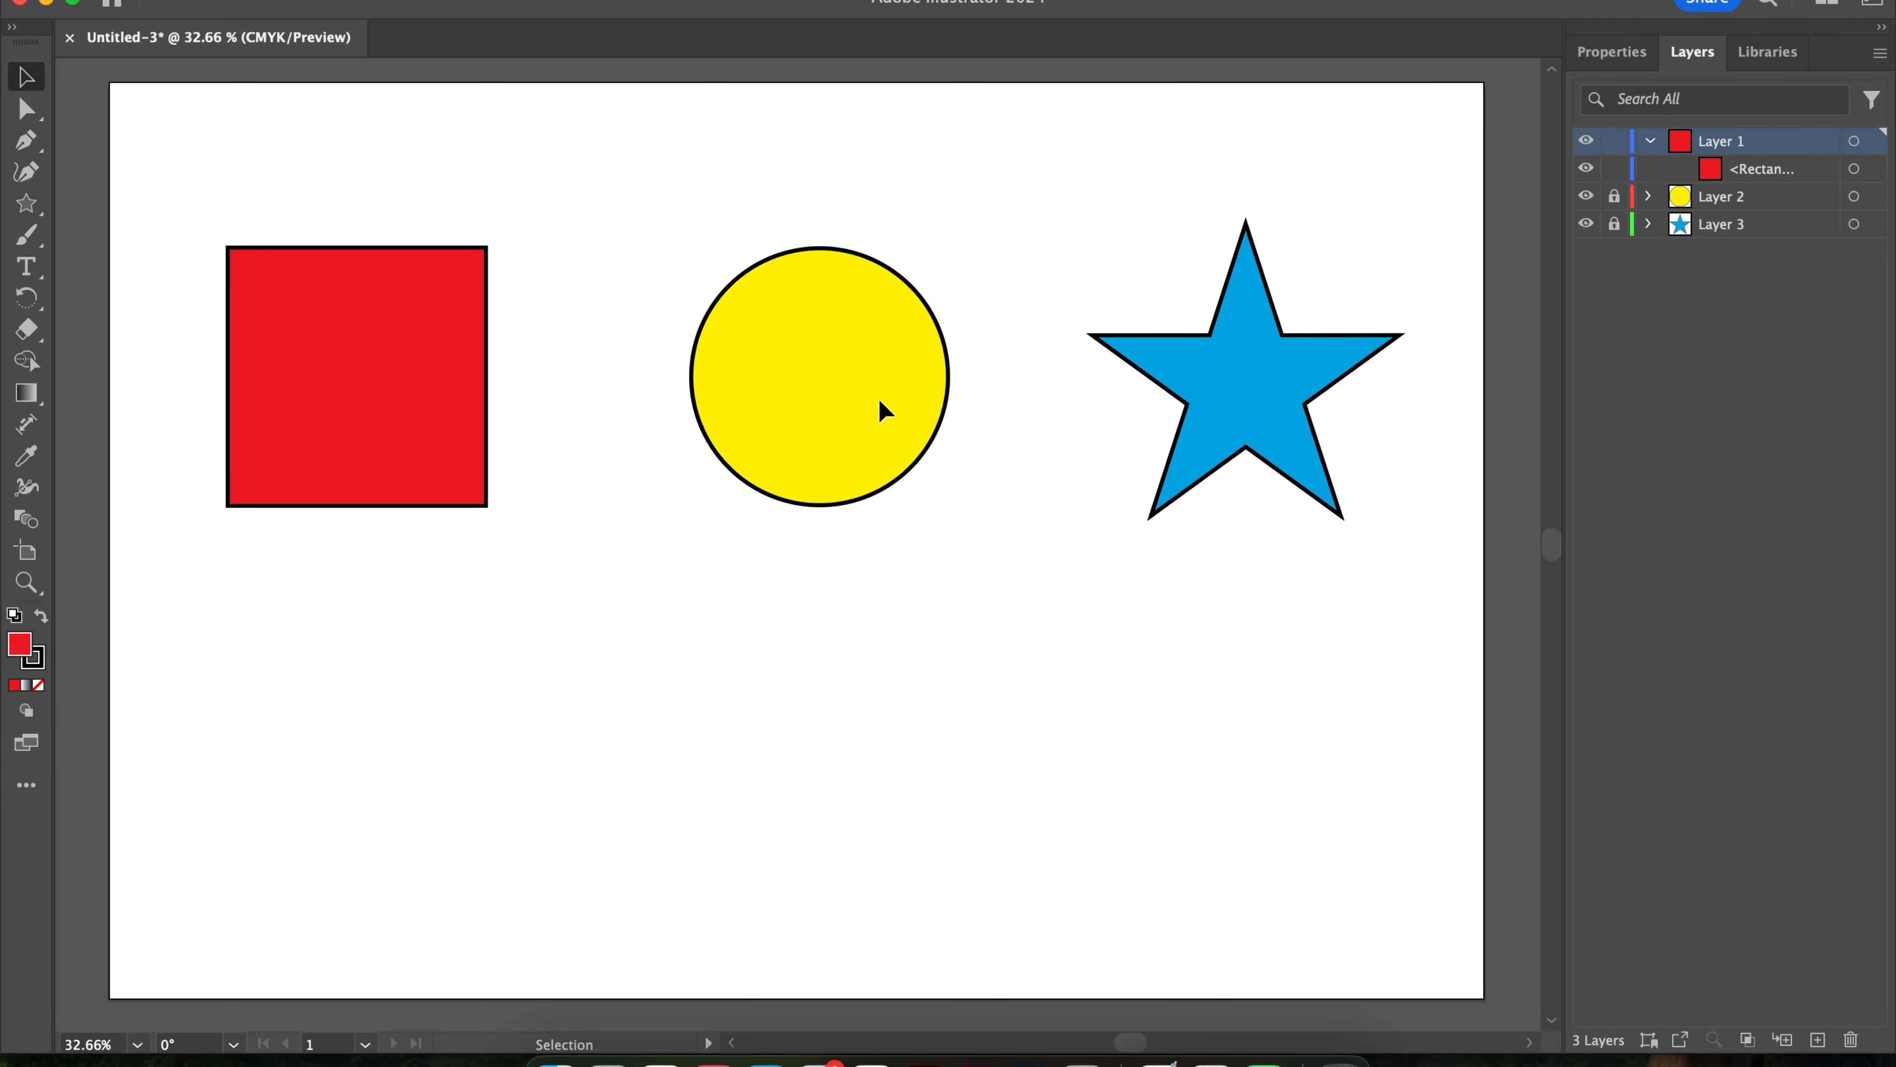
{"action": "left_click_drag", "start_coordinate": [330, 170], "coordinate": [608, 351]}
{"action": "left_click", "coordinate": [728, 153]}
Hide Layers 2 and 3 and show them again twice, and unlock both layers.
{"action": "left_click", "coordinate": [1585, 195]}
{"action": "left_click", "coordinate": [1586, 223]}
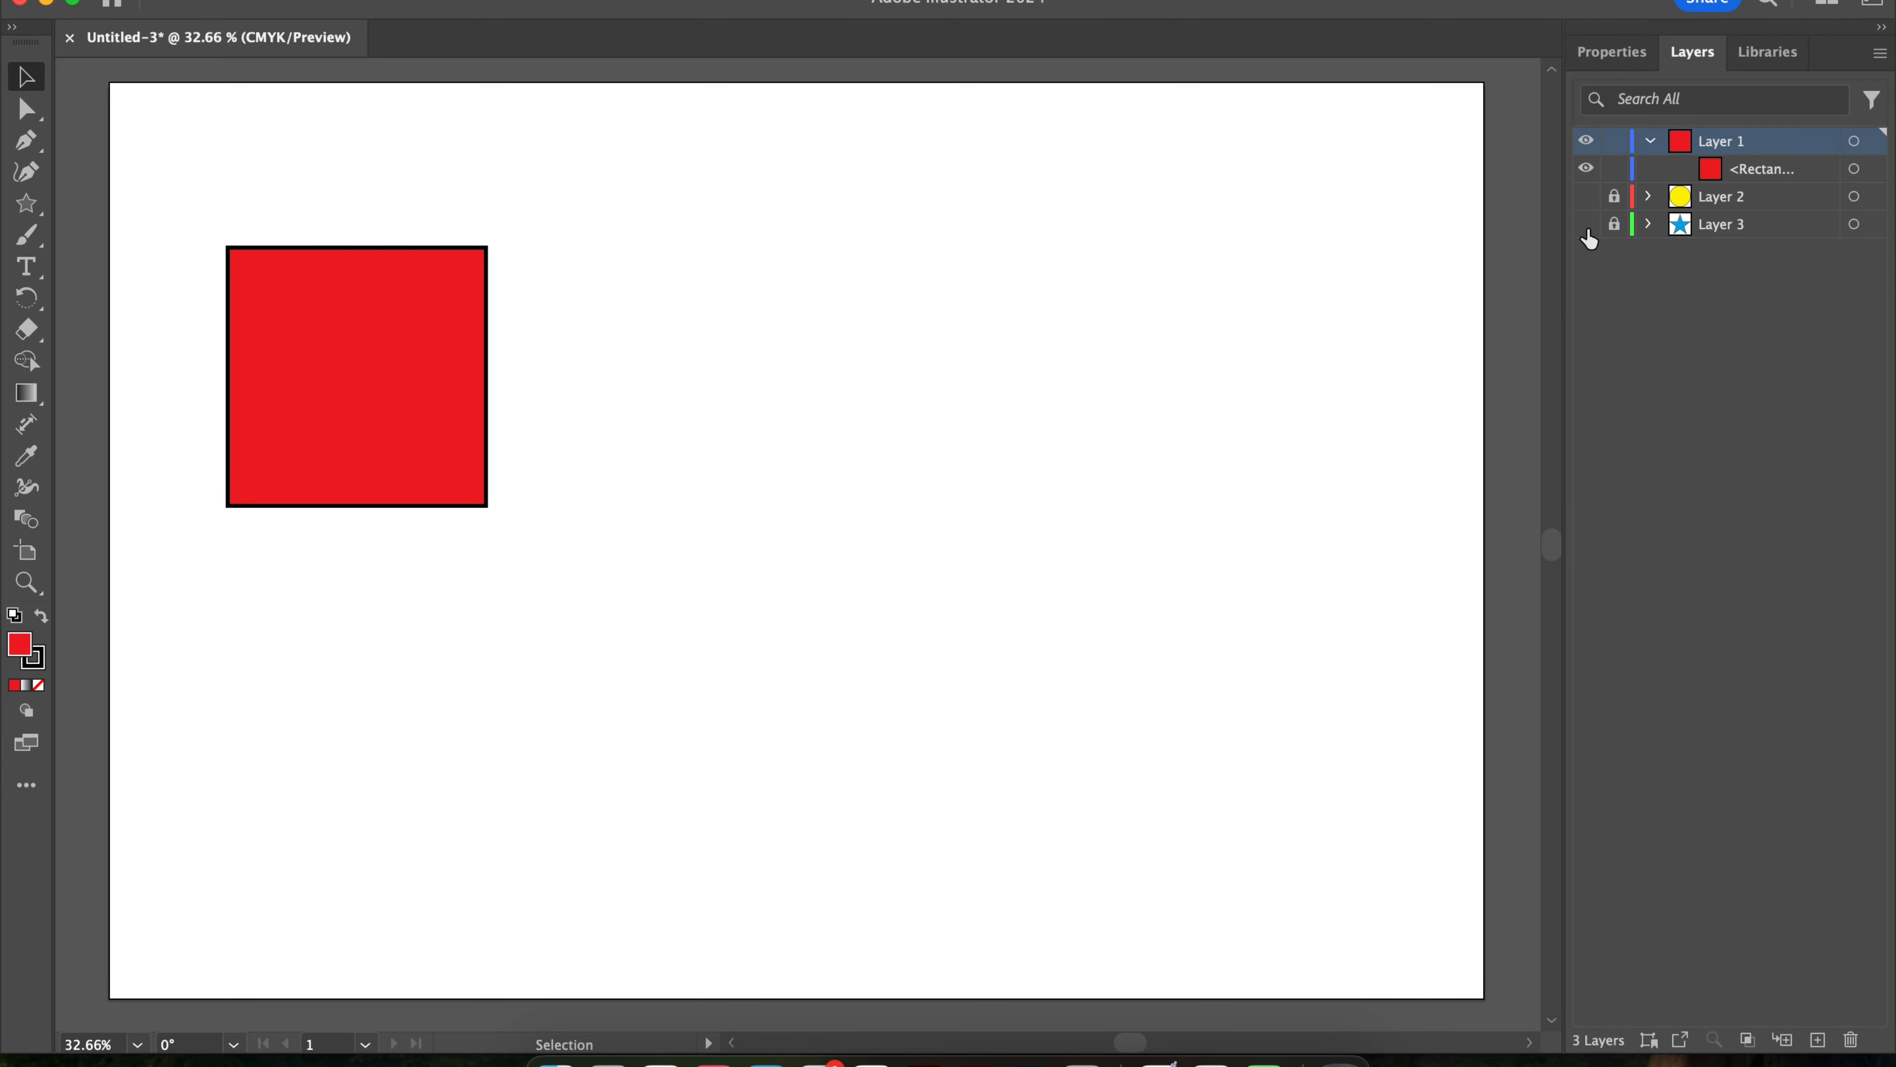
{"action": "left_click", "coordinate": [1585, 195]}
{"action": "left_click", "coordinate": [1586, 223]}
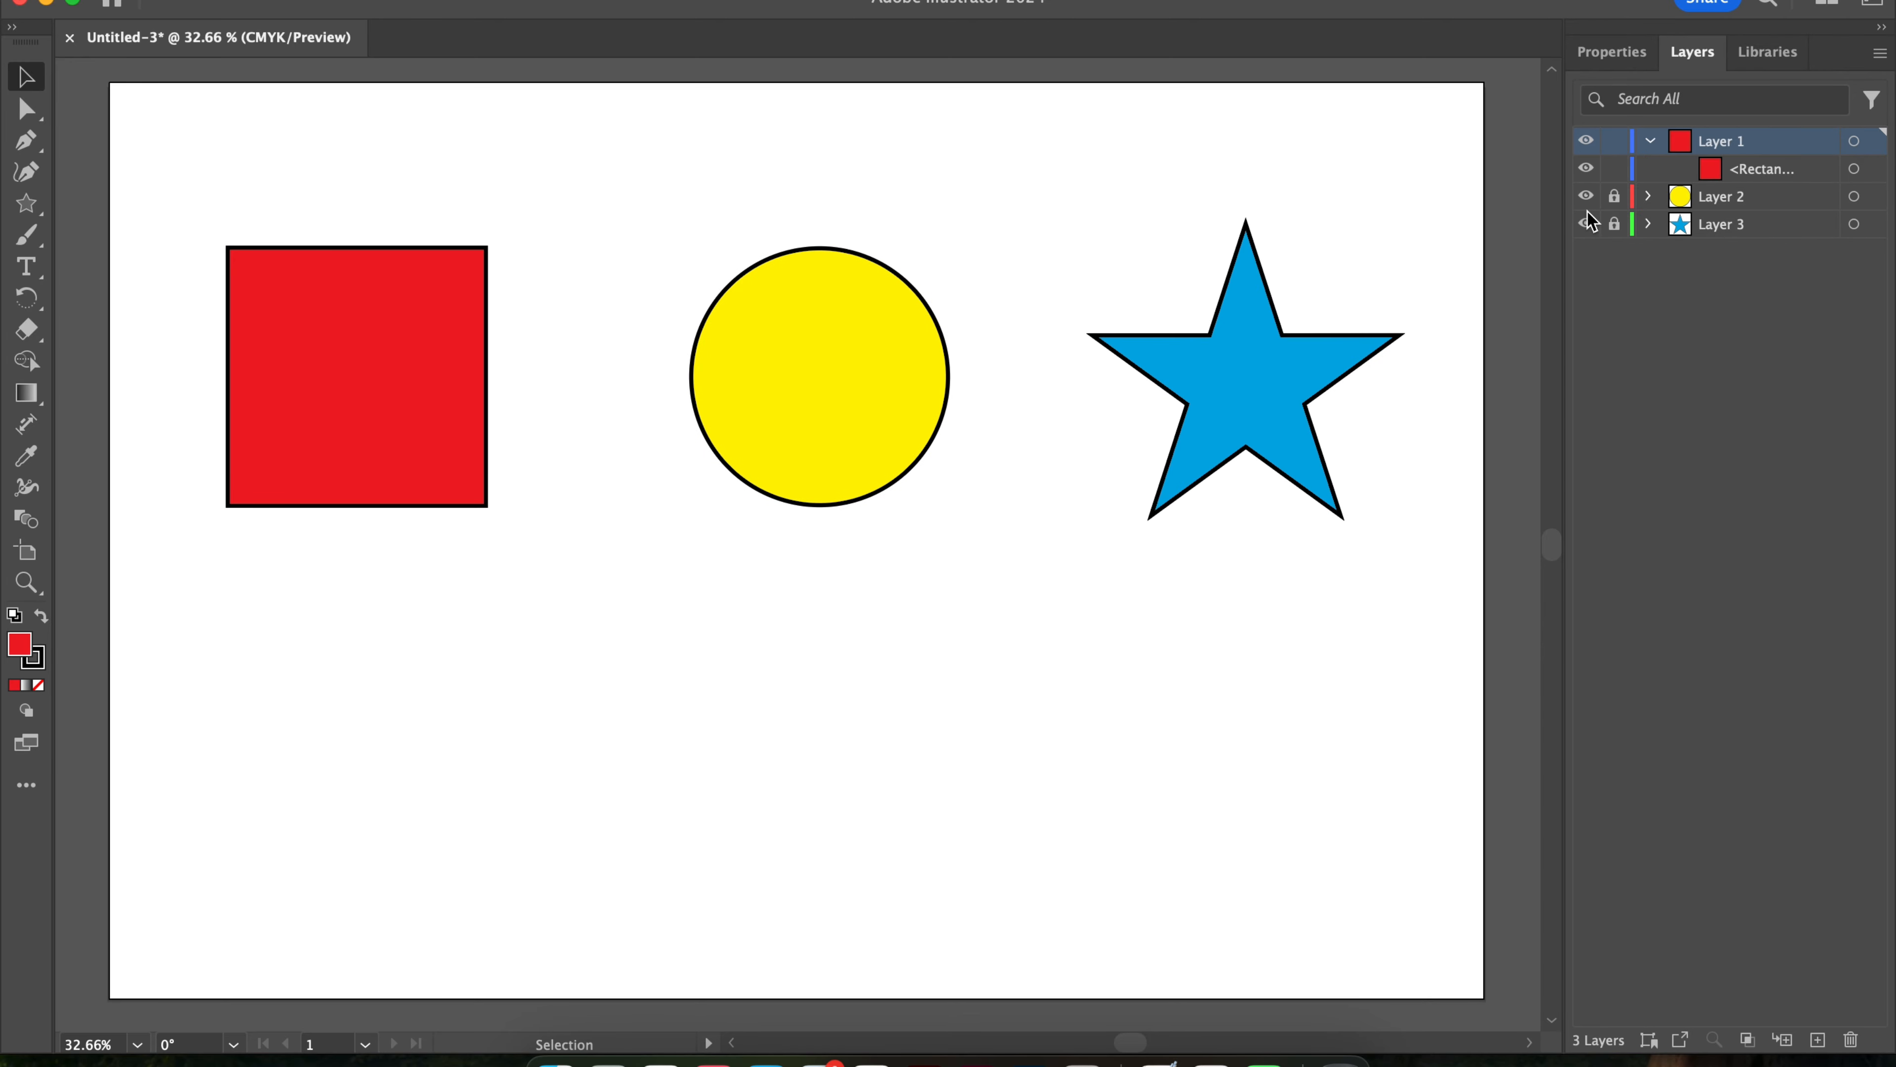
{"action": "left_click", "coordinate": [1586, 196]}
{"action": "left_click", "coordinate": [1587, 224]}
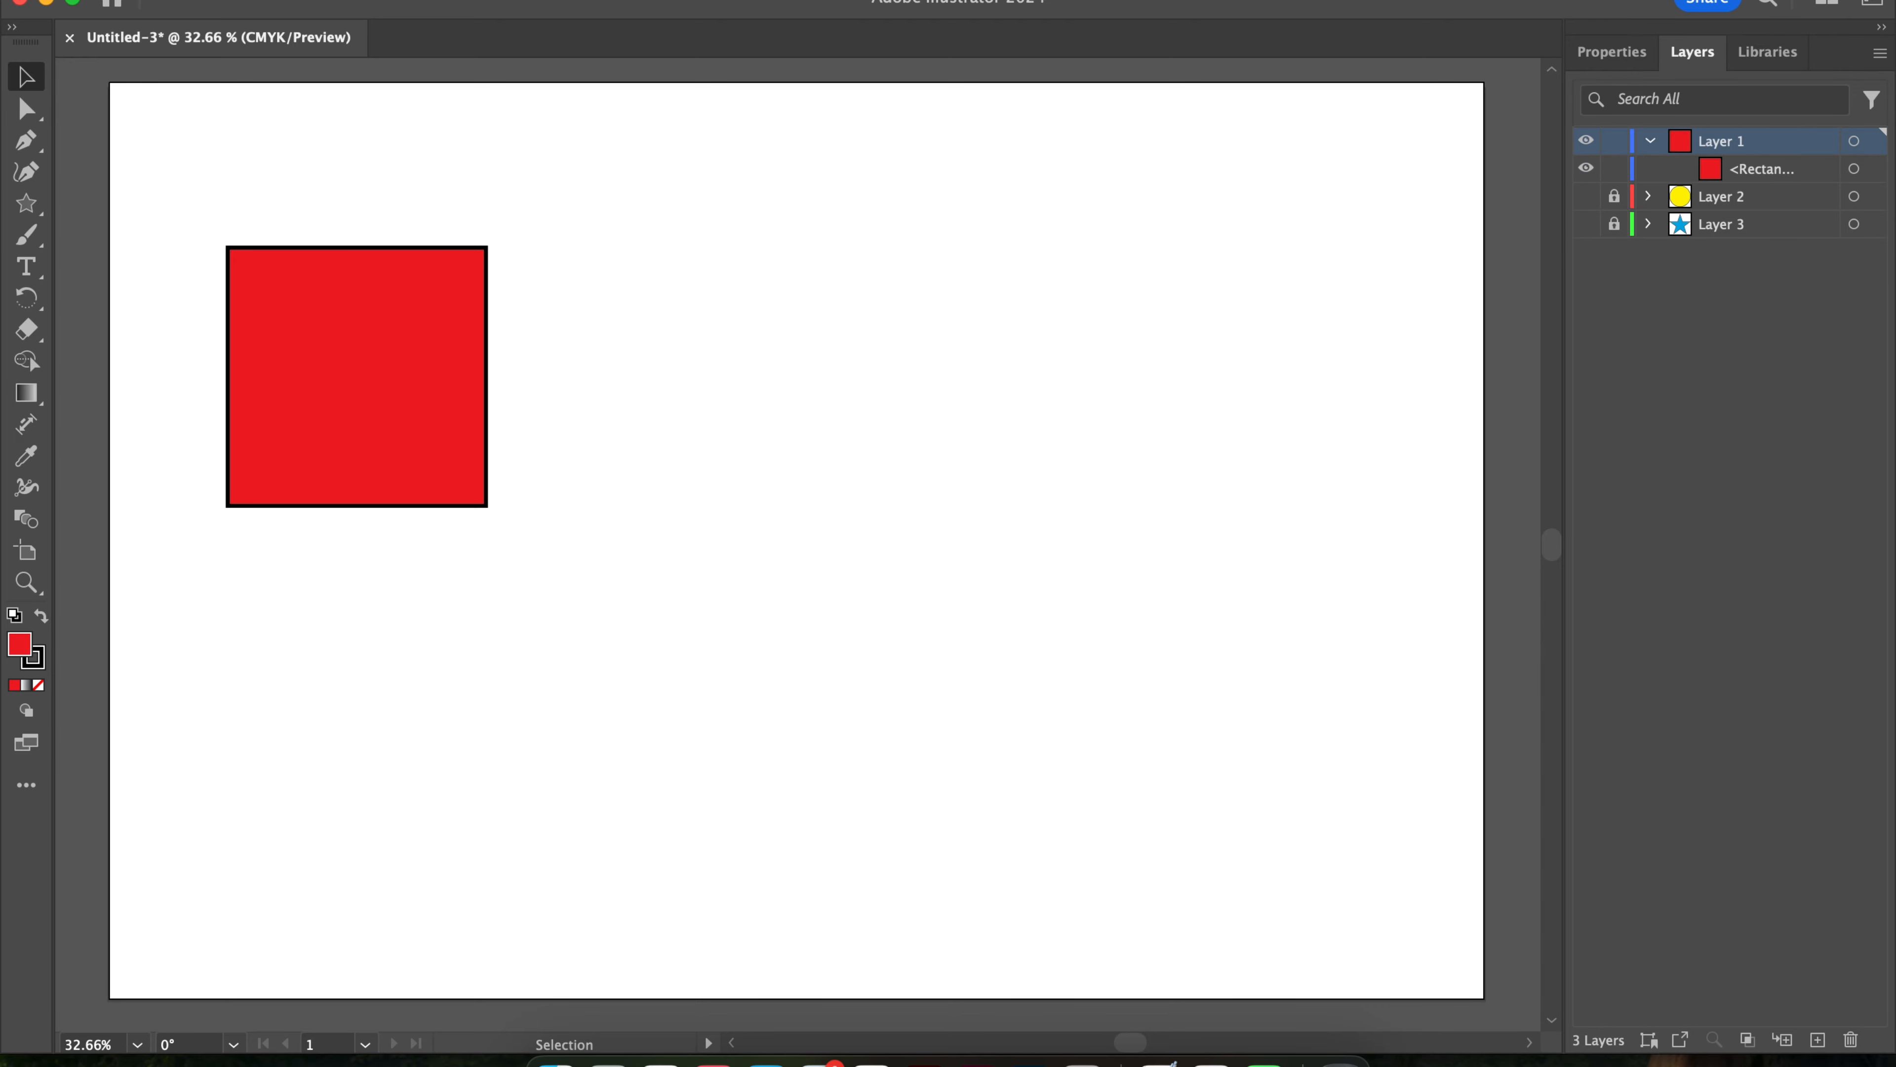
{"action": "left_click", "coordinate": [1585, 196]}
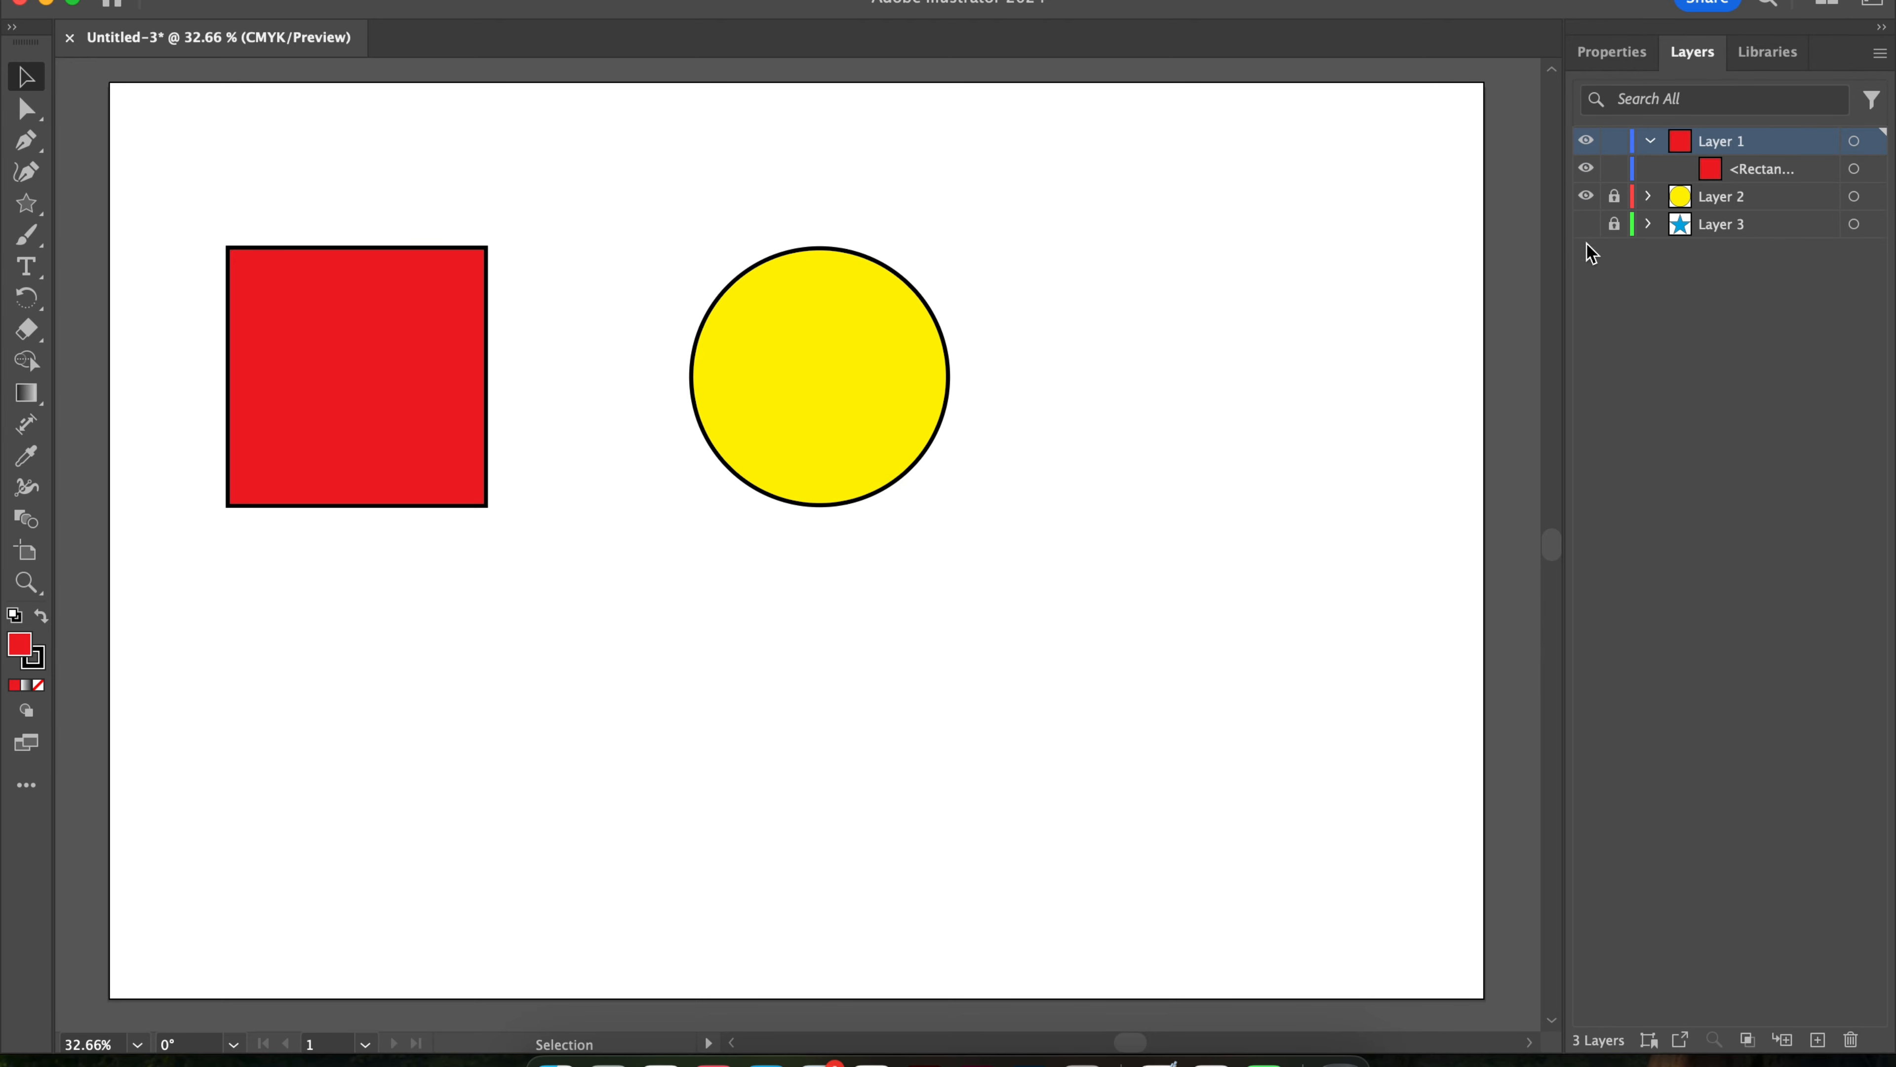
{"action": "left_click", "coordinate": [1586, 224]}
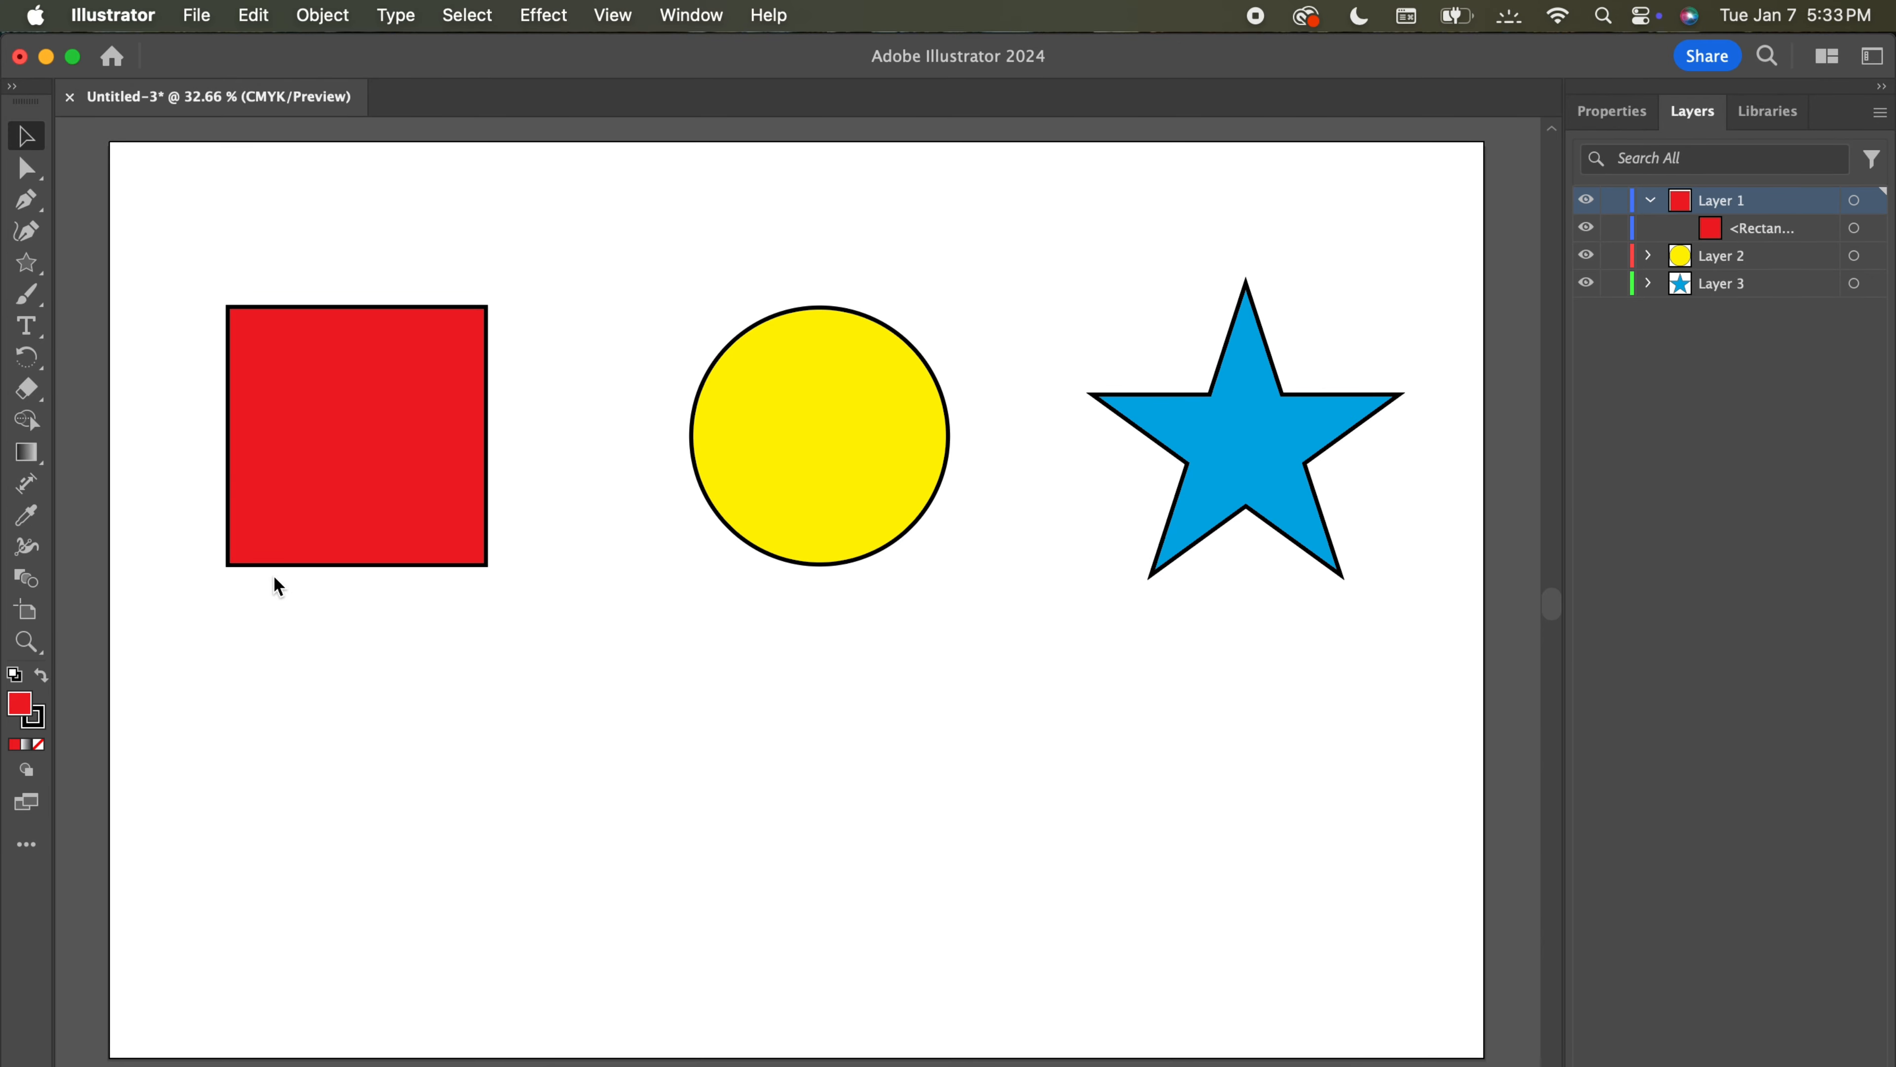
Choose the Knife from the full tool set and cut the red square along a wavy diagonal from upper-left to lower-right corner.
{"action": "left_click", "coordinate": [26, 844]}
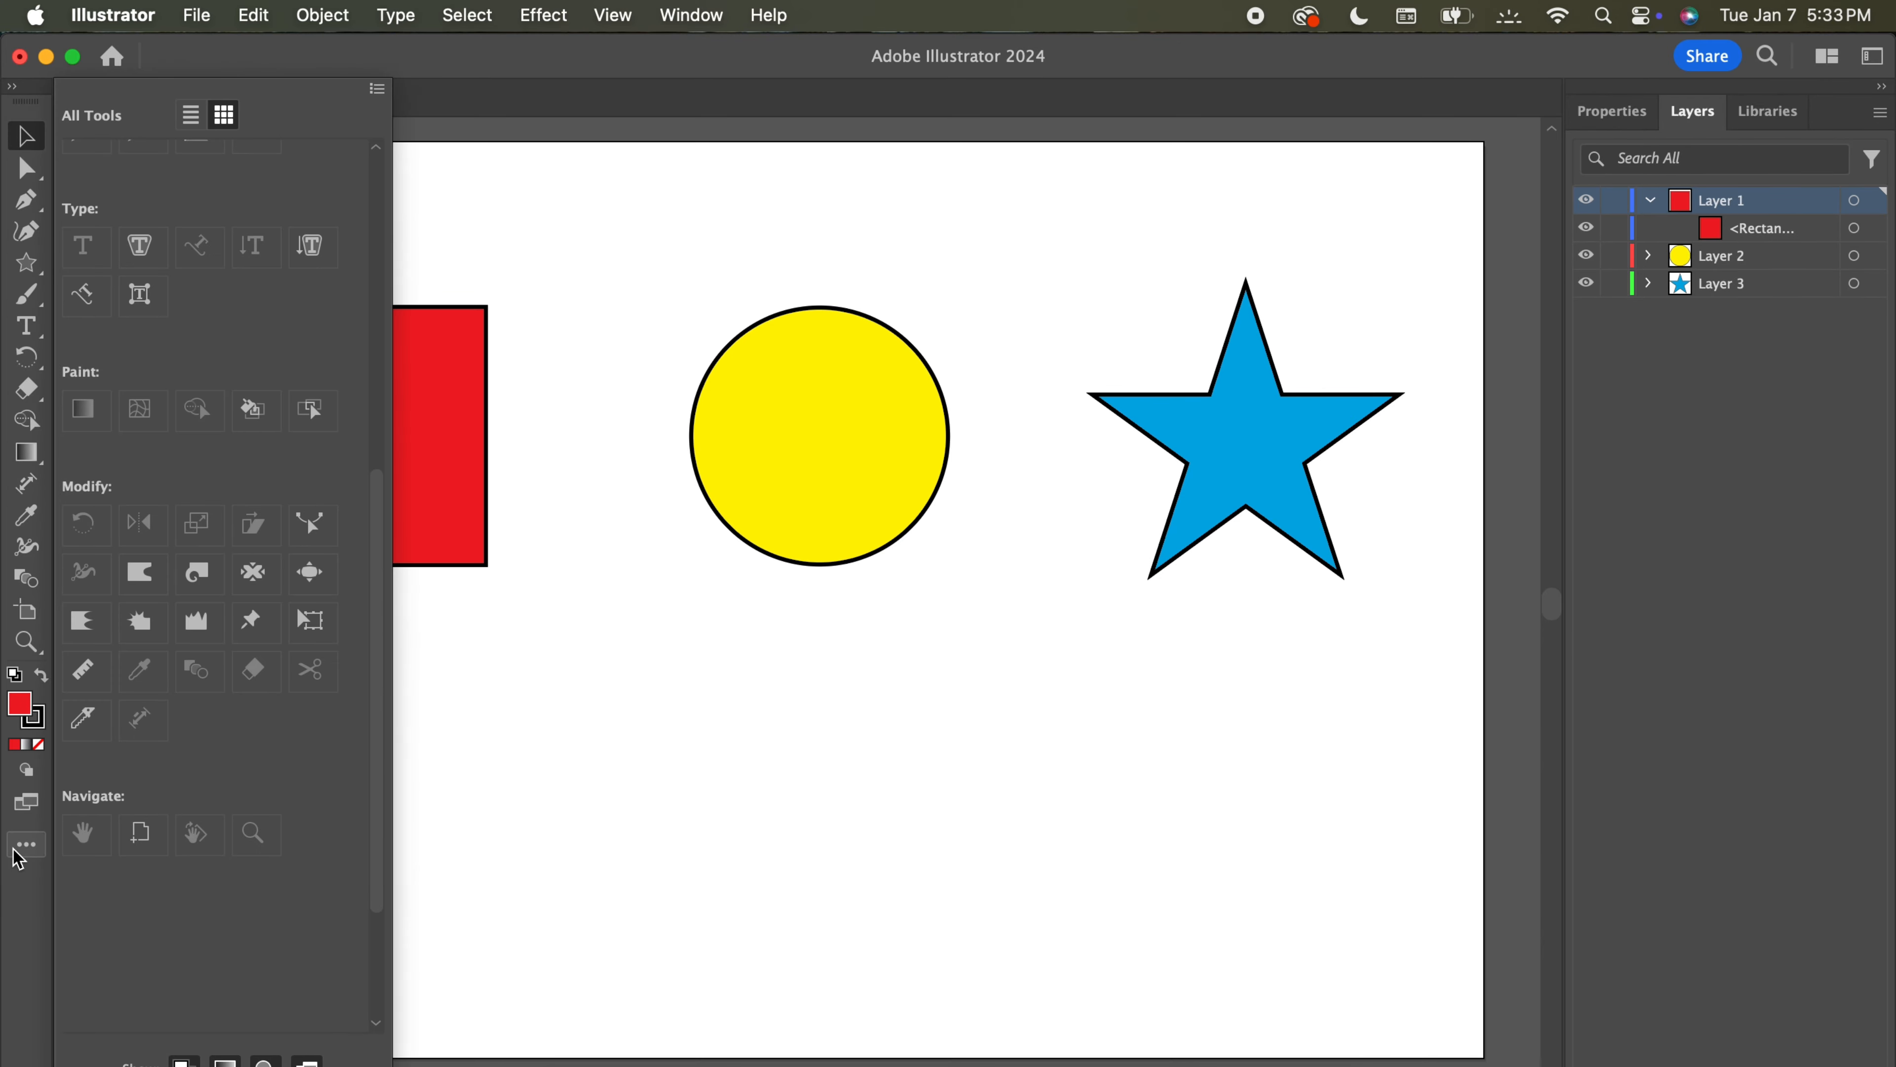
{"action": "scroll", "coordinate": [195, 622], "scroll_direction": "up", "scroll_amount": 10}
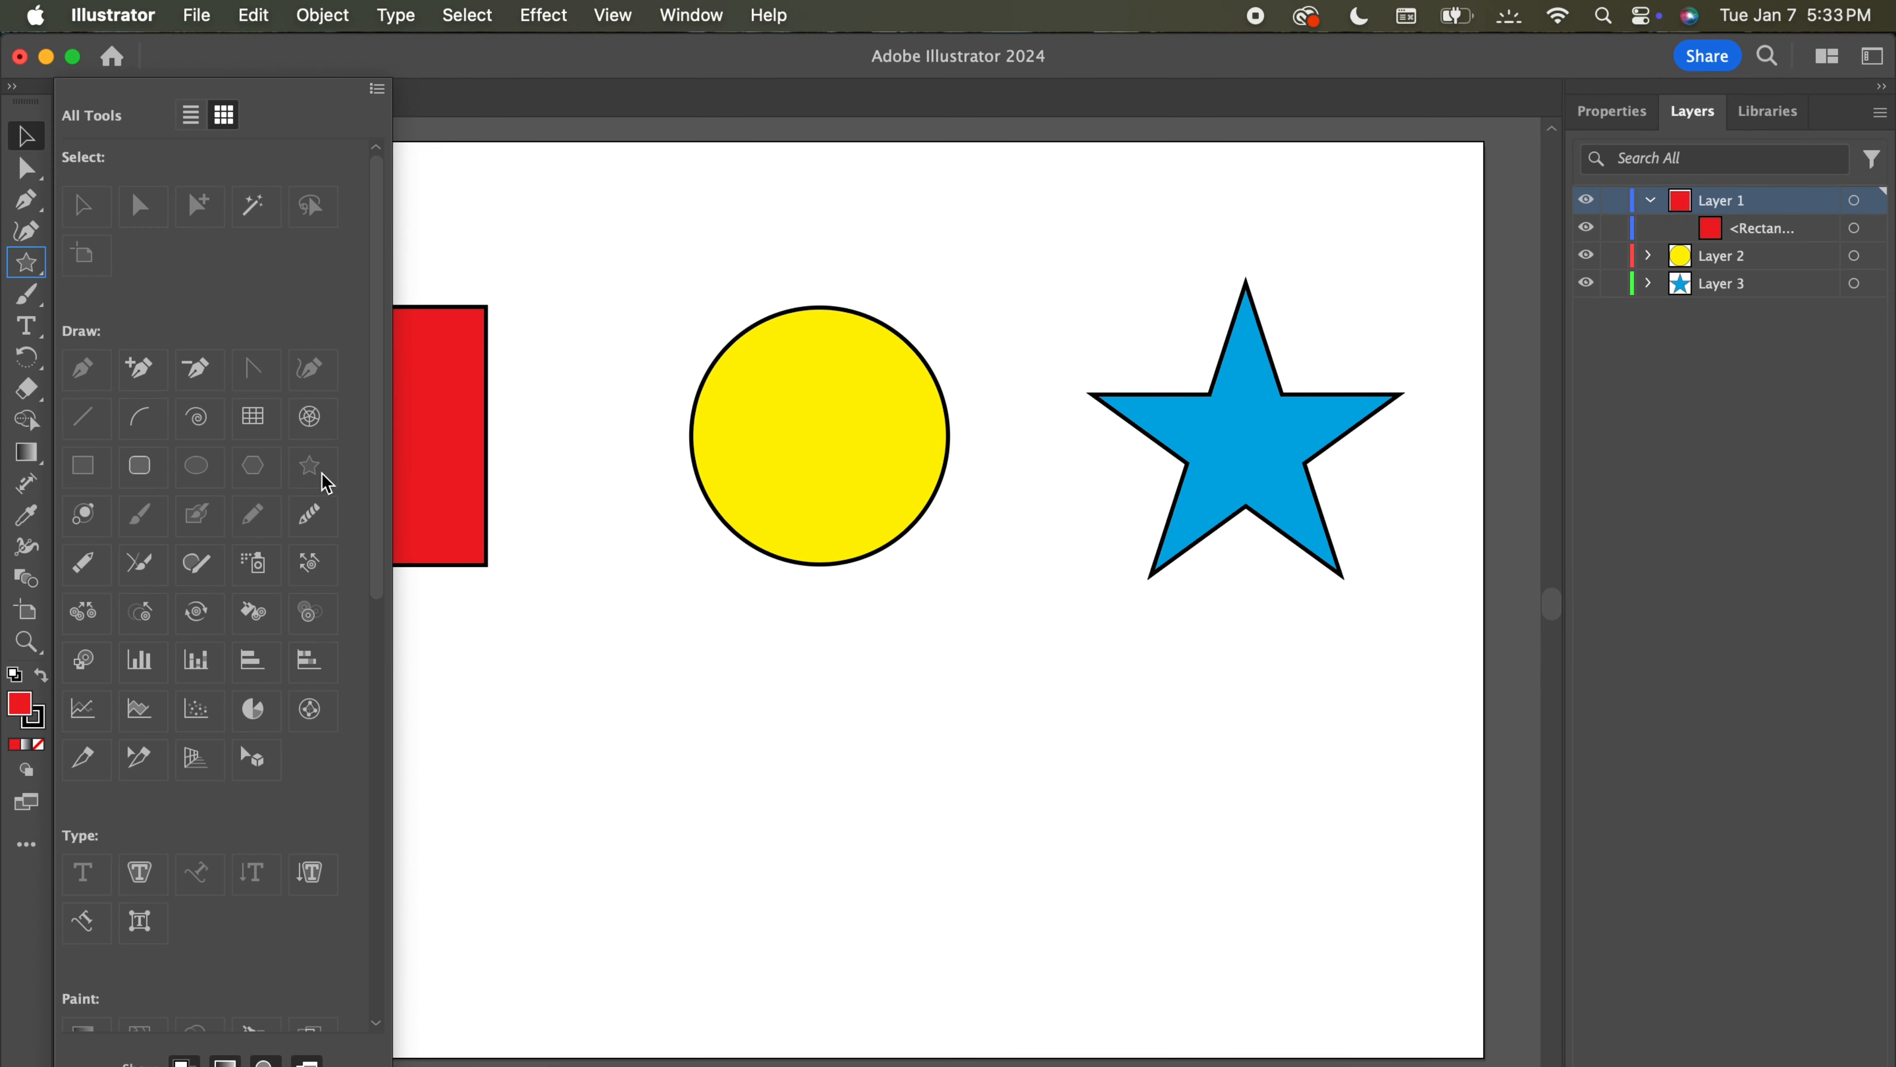
{"action": "scroll", "coordinate": [249, 706], "scroll_direction": "down", "scroll_amount": 10}
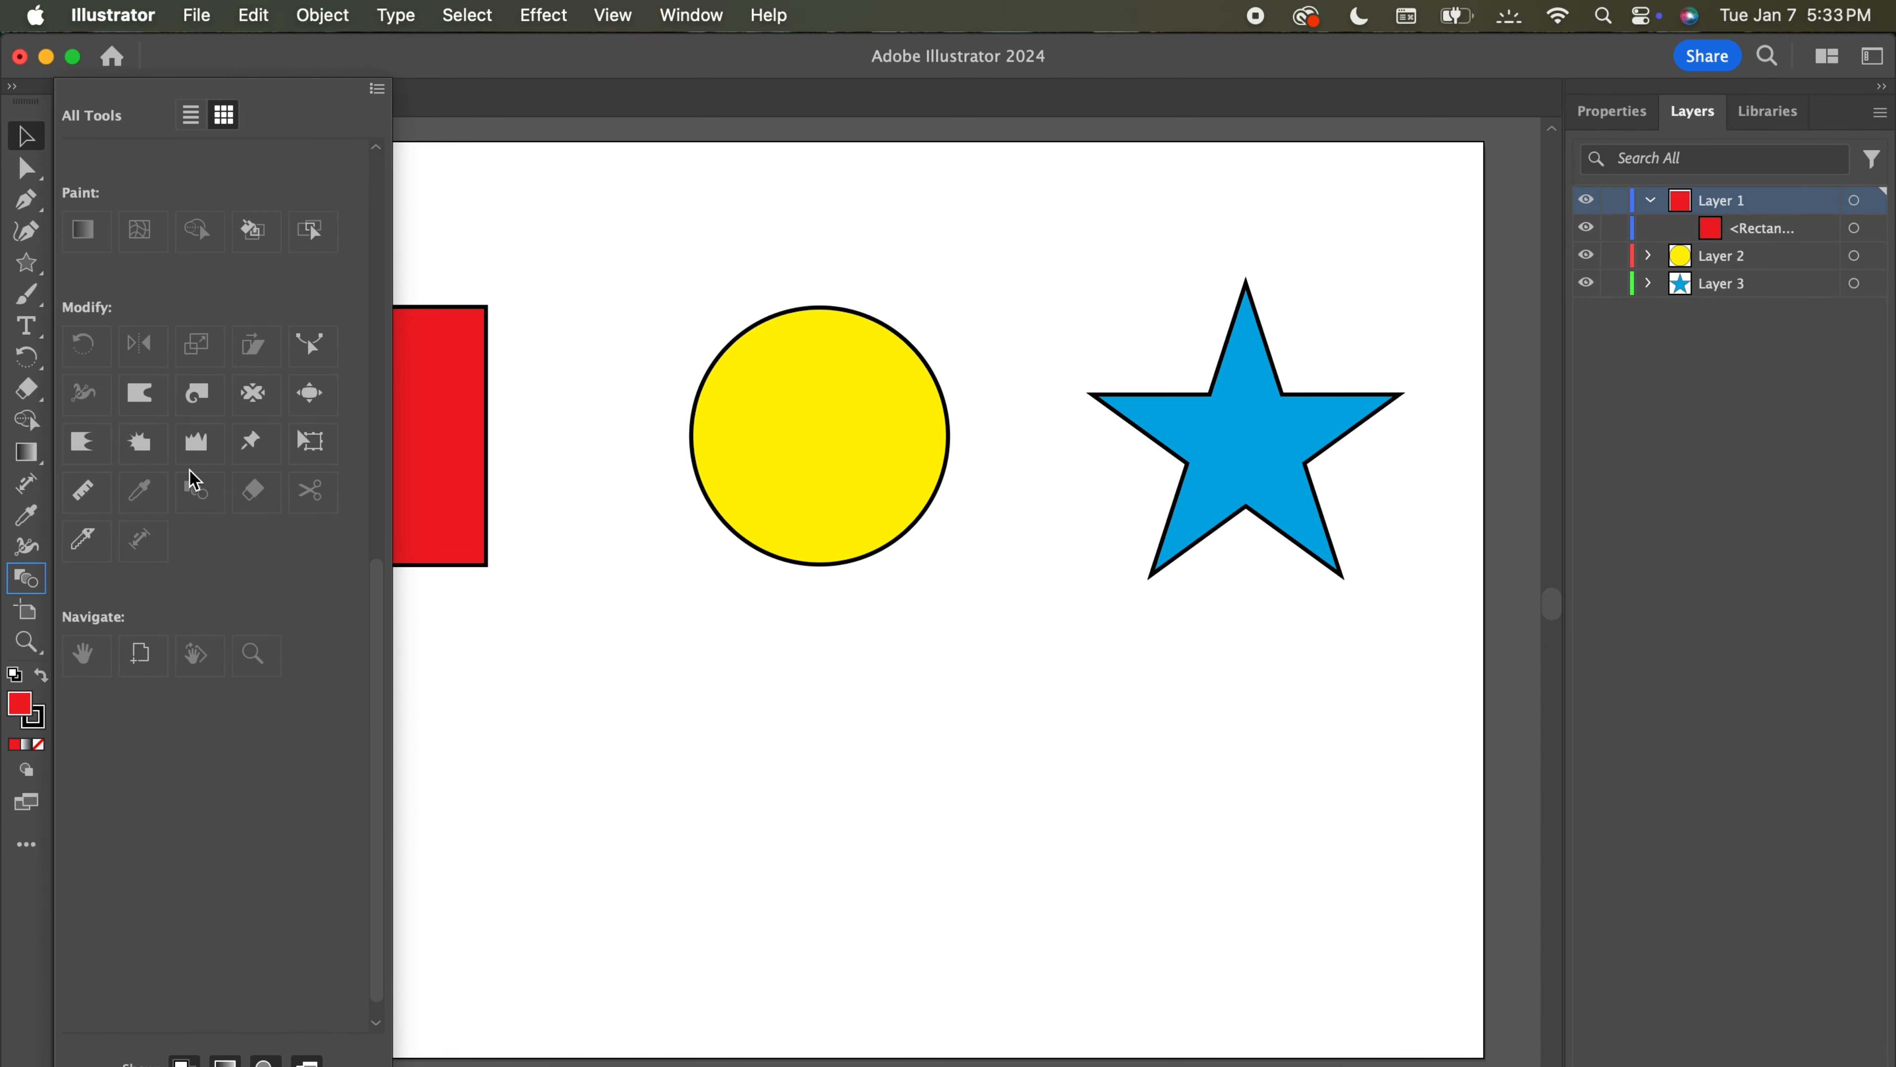
{"action": "left_click", "coordinate": [149, 550]}
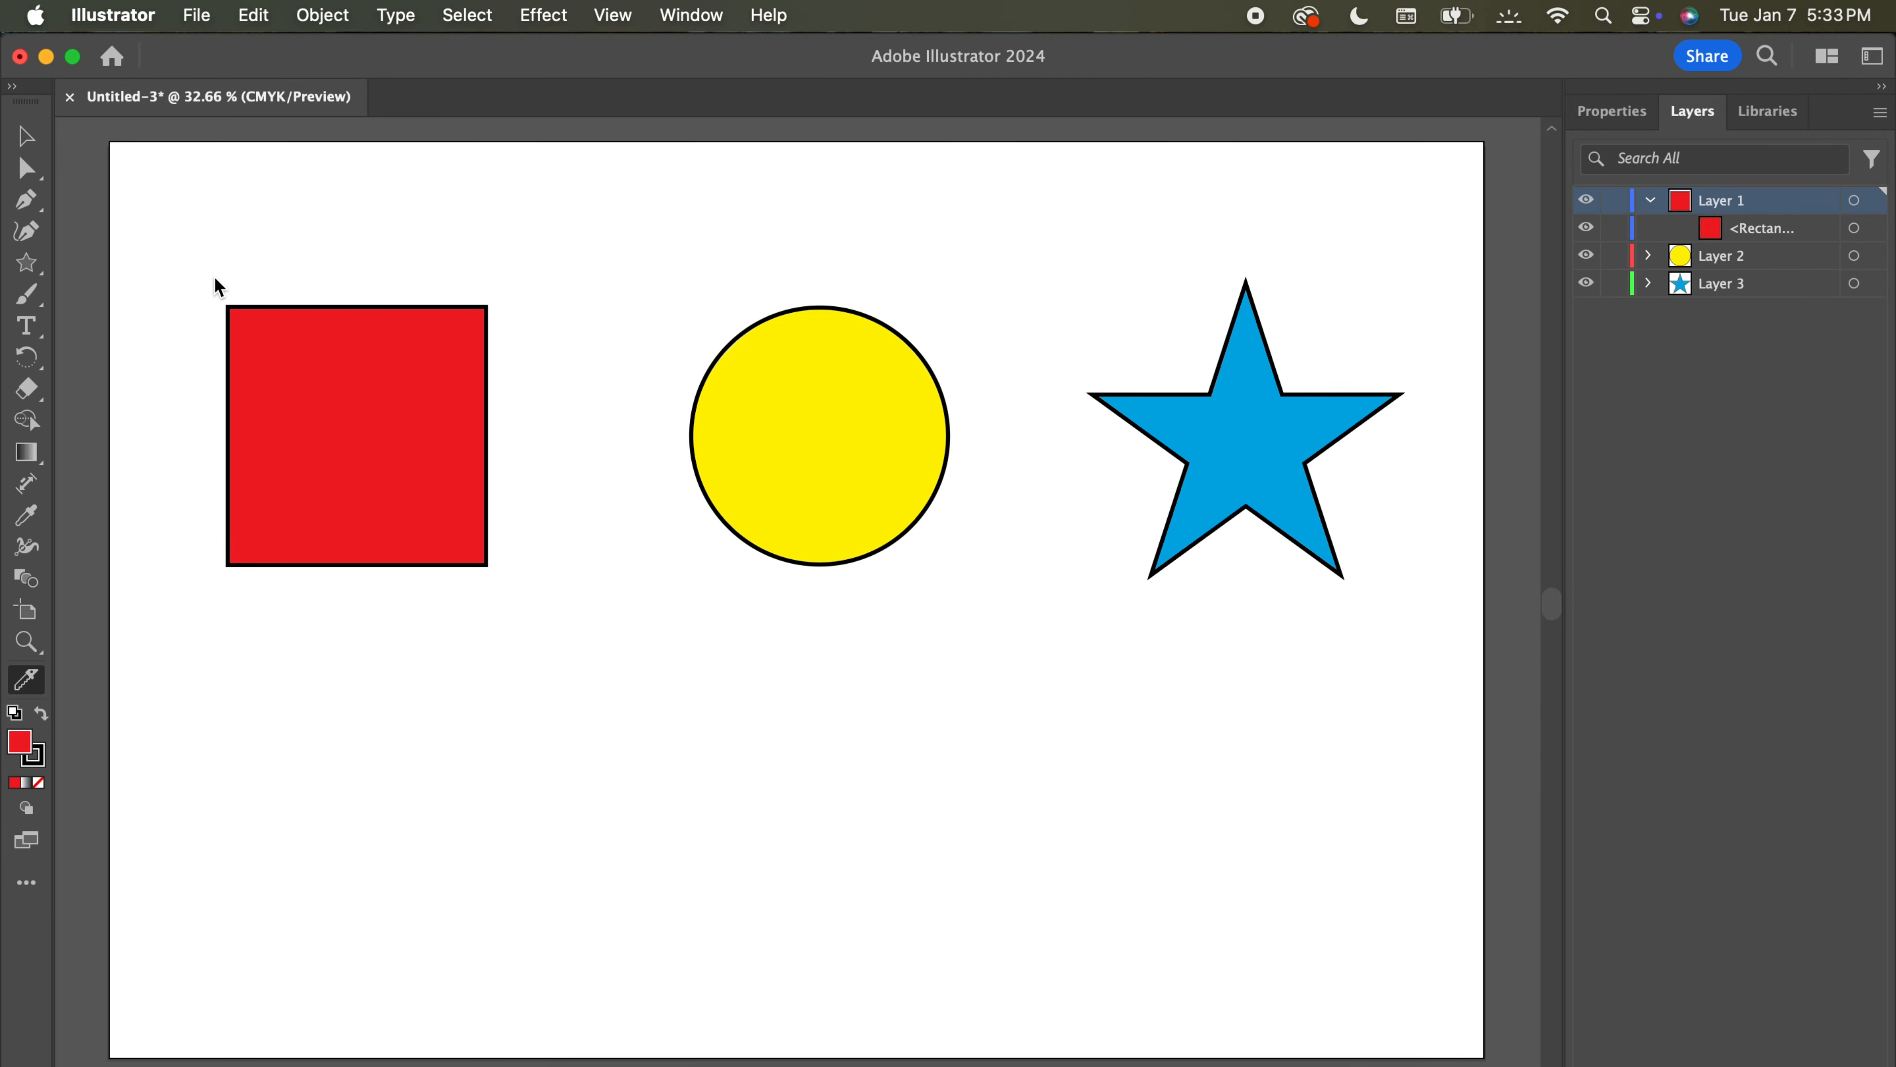
{"action": "mouse_move", "coordinate": [244, 322]}
{"action": "left_mouse_down"}
{"action": "mouse_move", "coordinate": [404, 462]}
{"action": "mouse_move", "coordinate": [499, 584]}
{"action": "left_mouse_up"}
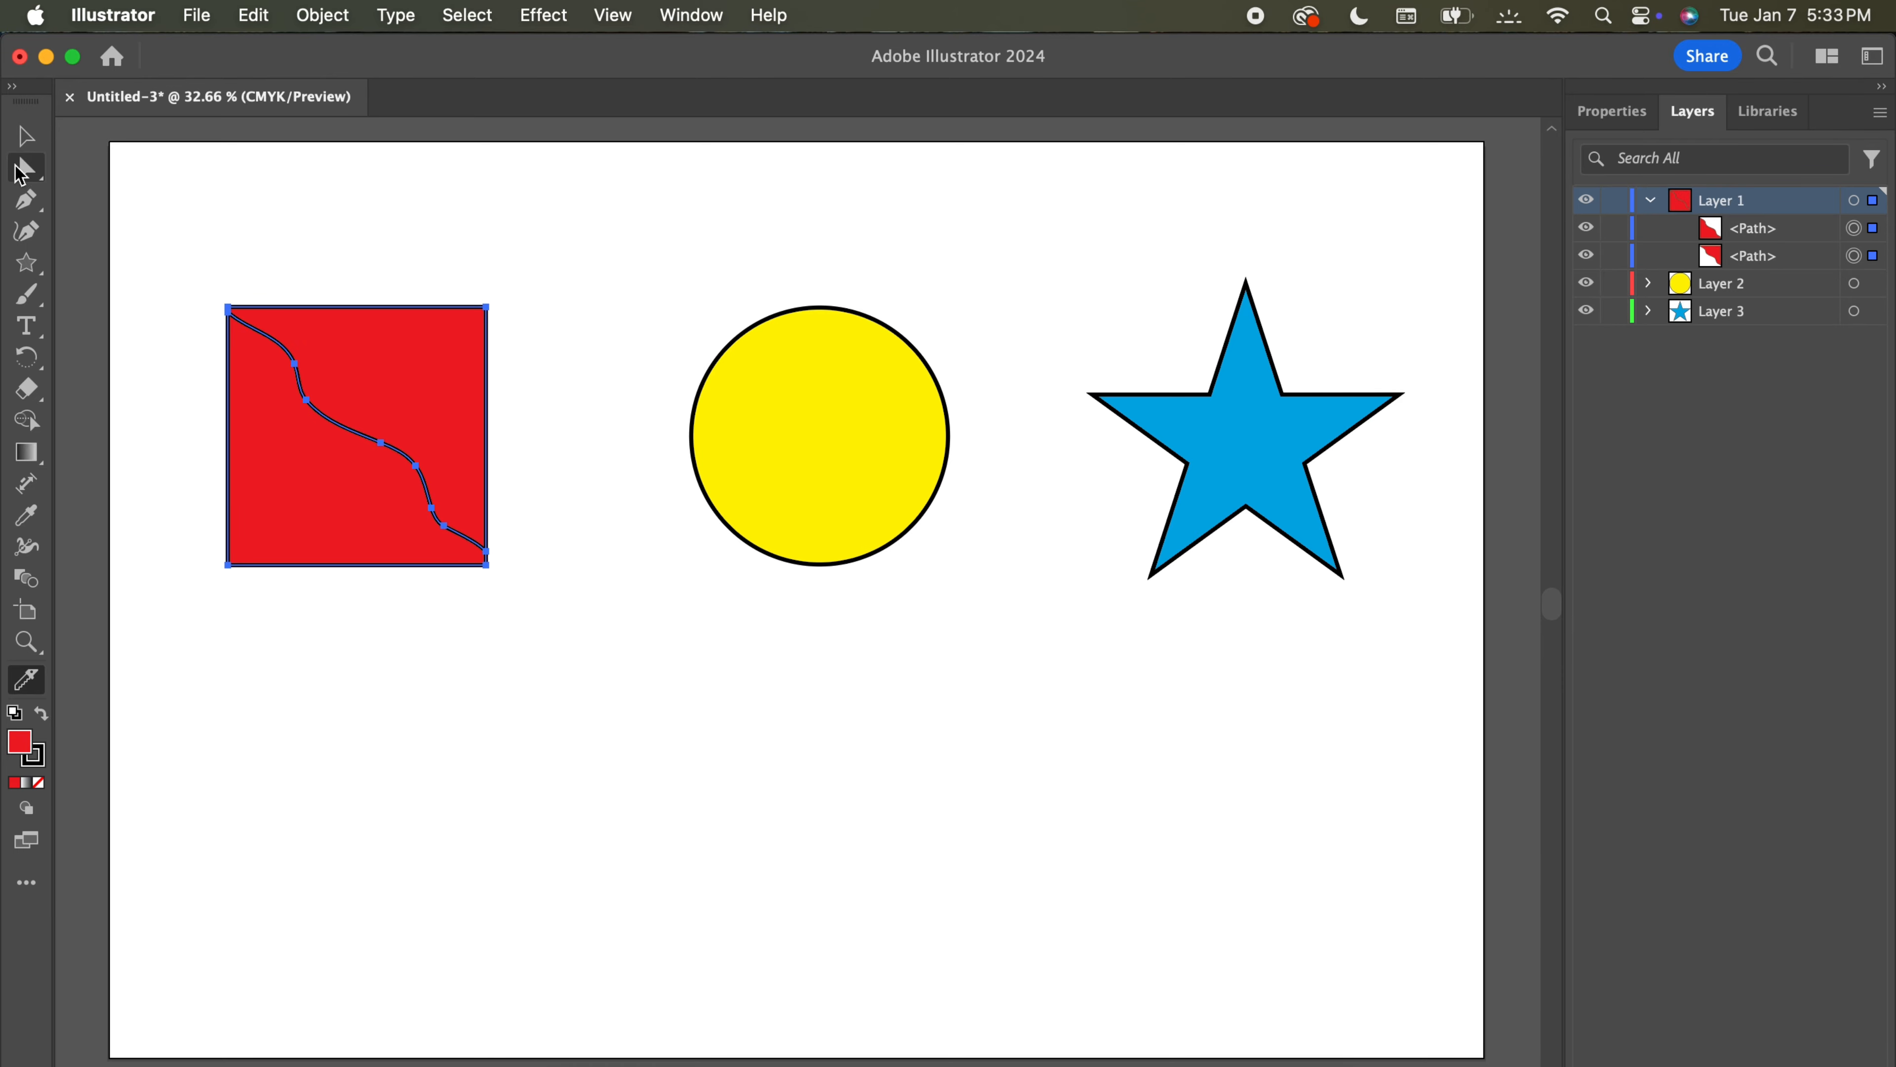
Pull the two cut pieces of the red square apart, the upper one up and right, the lower one down and left.
{"action": "left_click", "coordinate": [25, 138]}
{"action": "mouse_move", "coordinate": [424, 371]}
{"action": "left_mouse_down"}
{"action": "mouse_move", "coordinate": [440, 360]}
{"action": "mouse_move", "coordinate": [423, 379]}
{"action": "mouse_move", "coordinate": [419, 343]}
{"action": "left_mouse_up"}
{"action": "left_click", "coordinate": [390, 254]}
{"action": "left_click", "coordinate": [199, 598]}
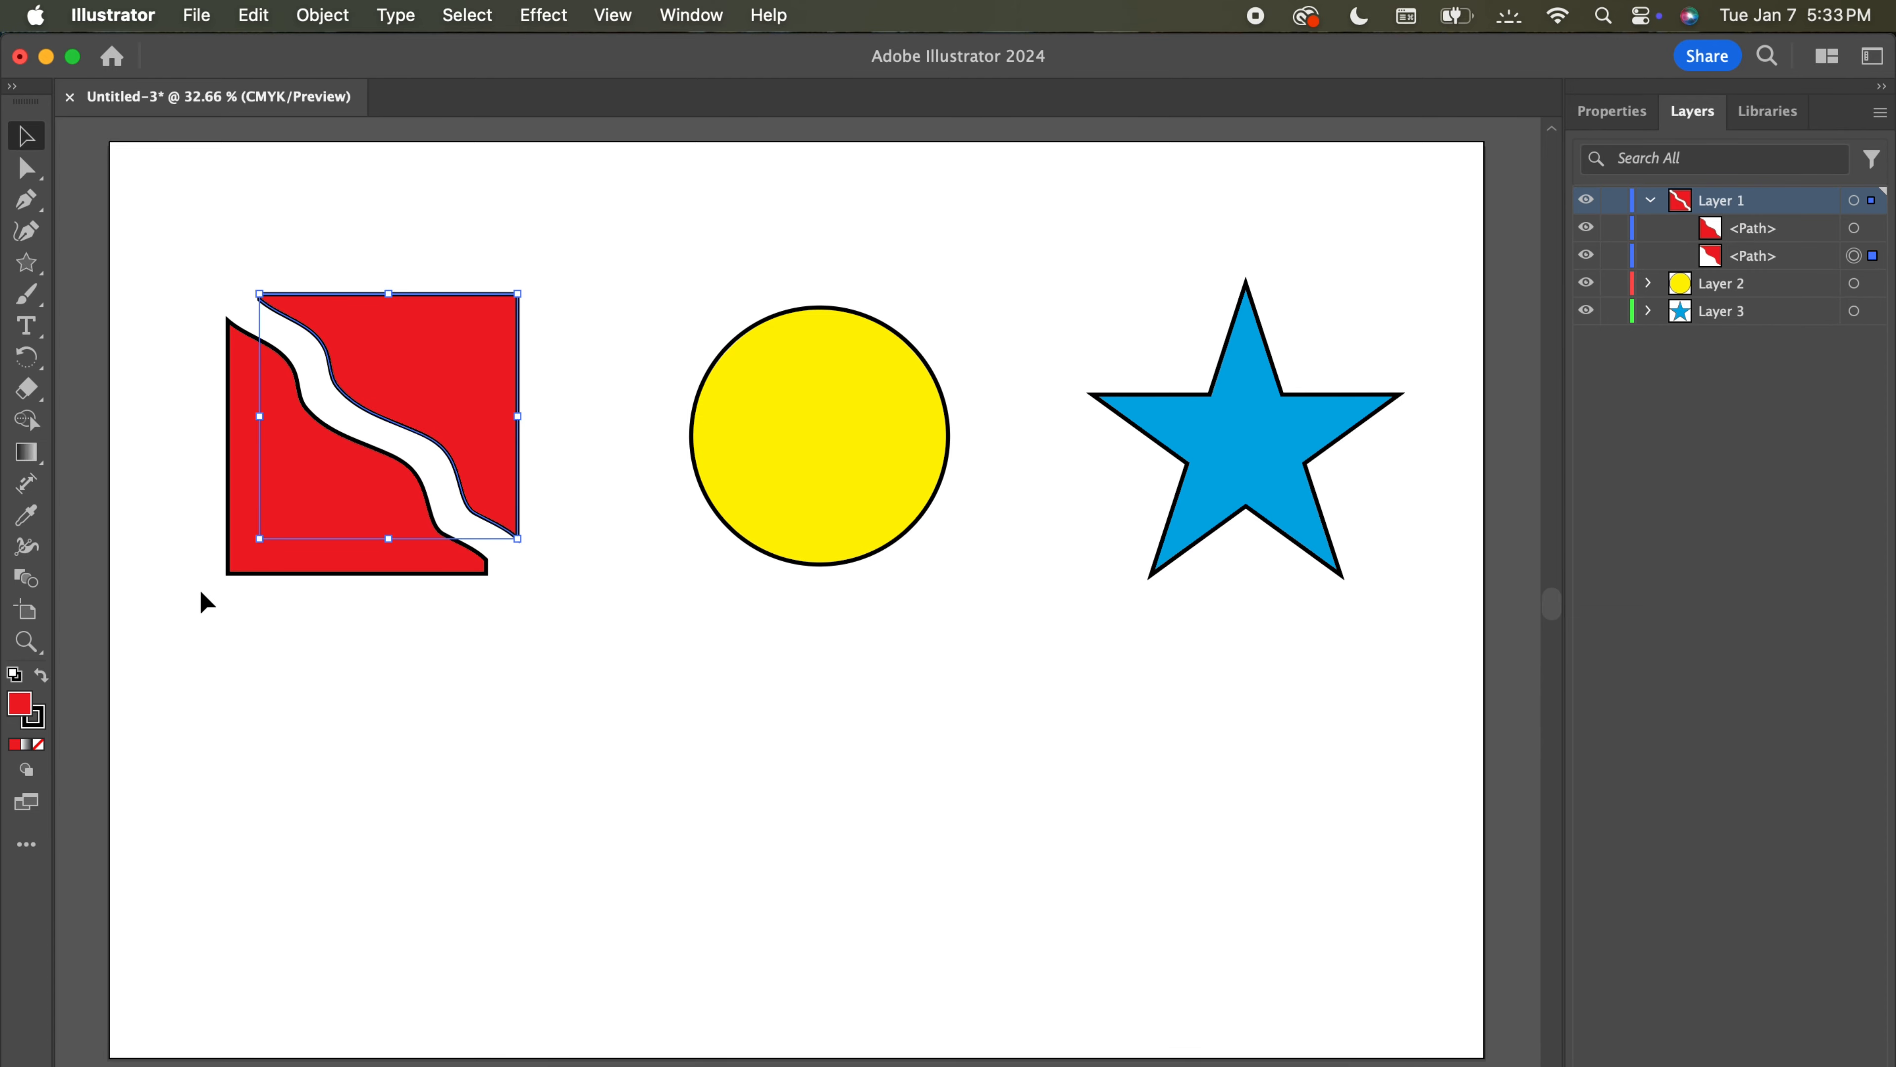
{"action": "left_click_drag", "start_coordinate": [276, 514], "coordinate": [269, 523]}
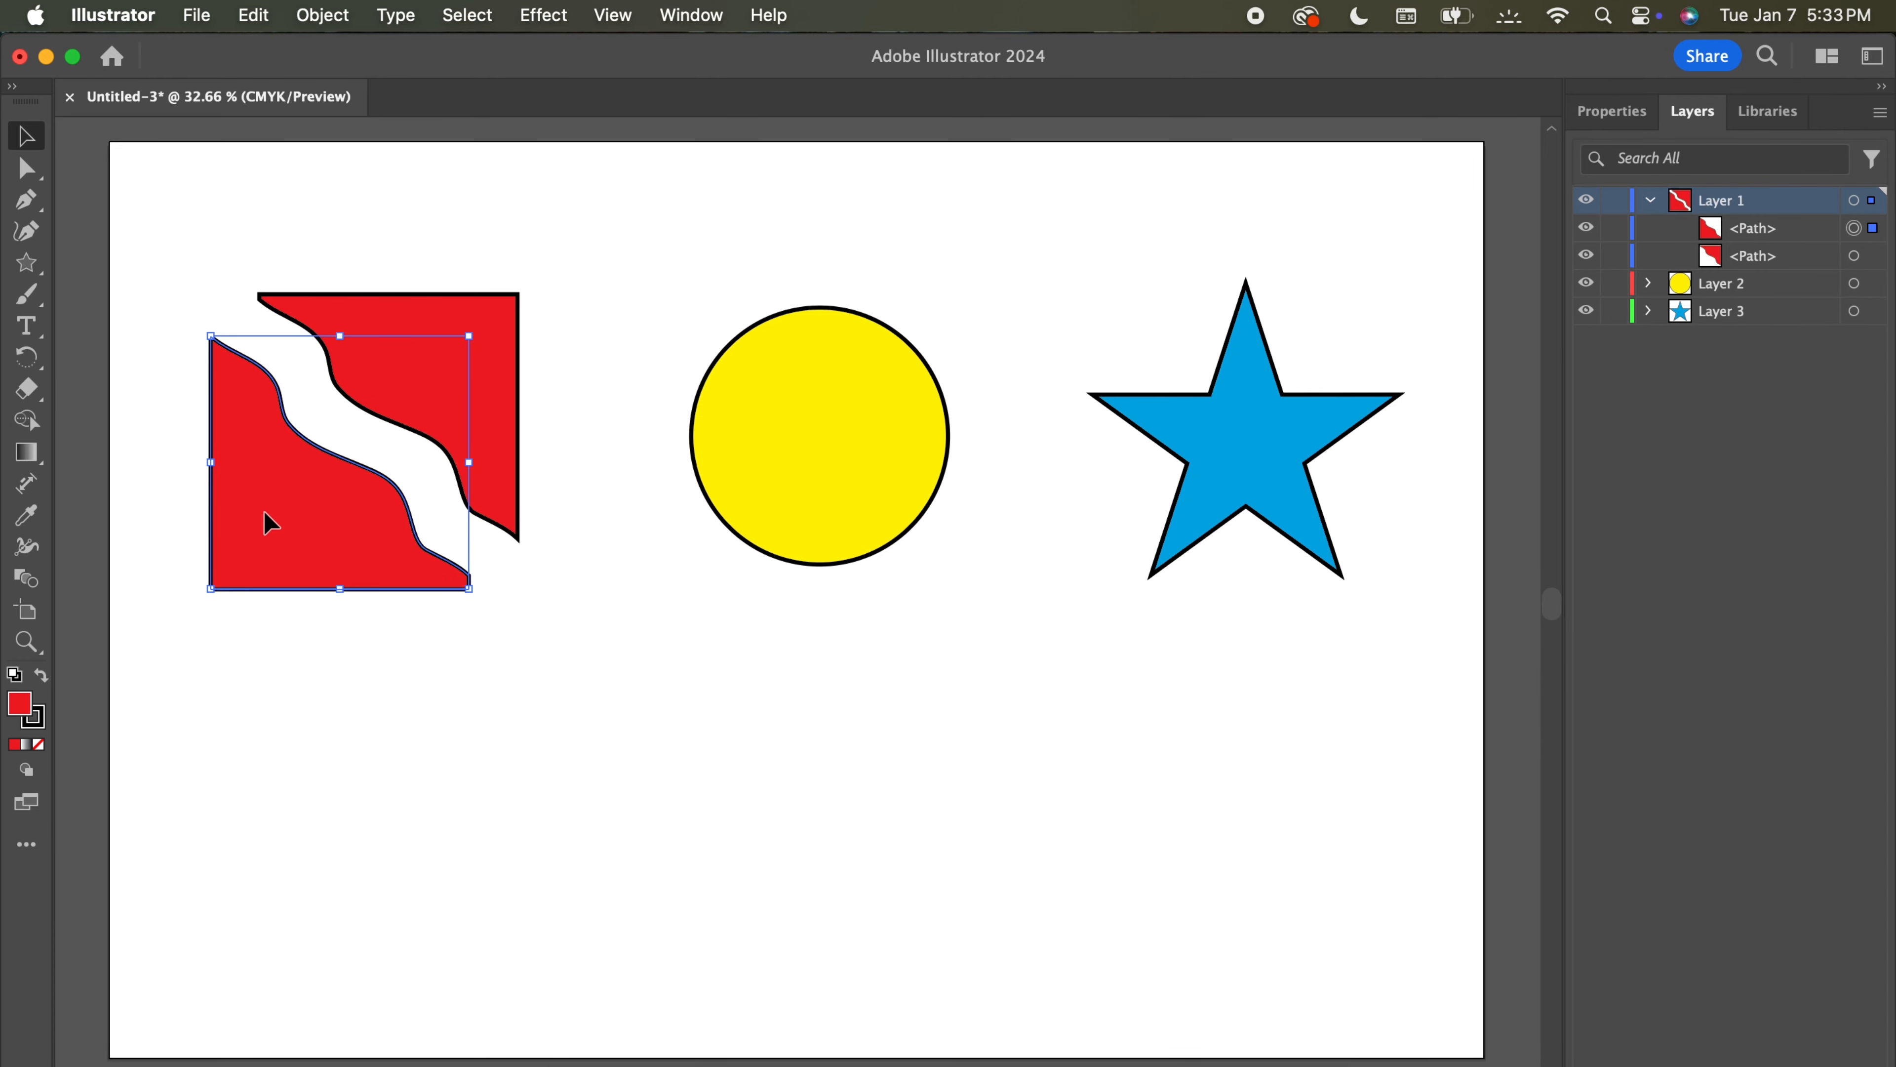
{"action": "left_click", "coordinate": [564, 219]}
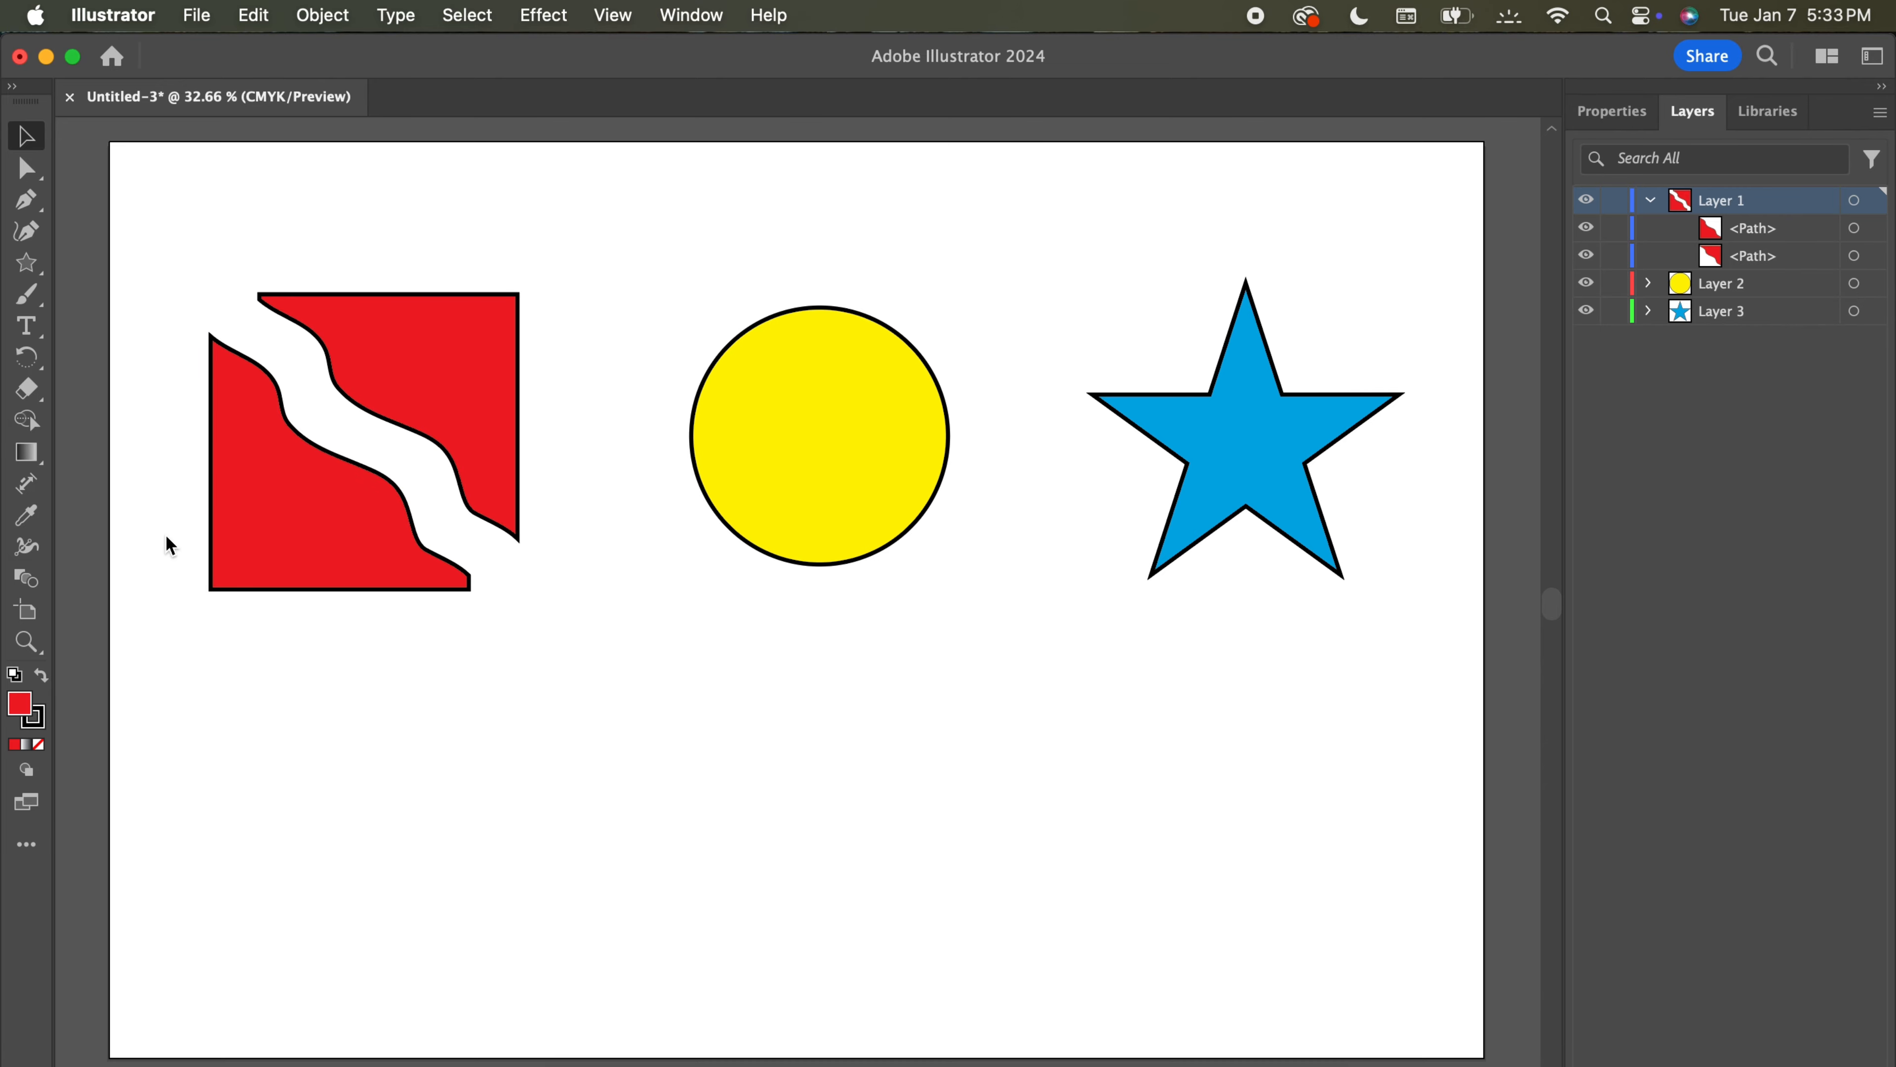
Fit the two red pieces back together and separate them again along the wavy cut.
{"action": "mouse_move", "coordinate": [436, 365]}
{"action": "left_mouse_down"}
{"action": "mouse_move", "coordinate": [388, 357]}
{"action": "mouse_move", "coordinate": [411, 364]}
{"action": "mouse_move", "coordinate": [389, 398]}
{"action": "left_mouse_up"}
{"action": "left_click", "coordinate": [400, 269]}
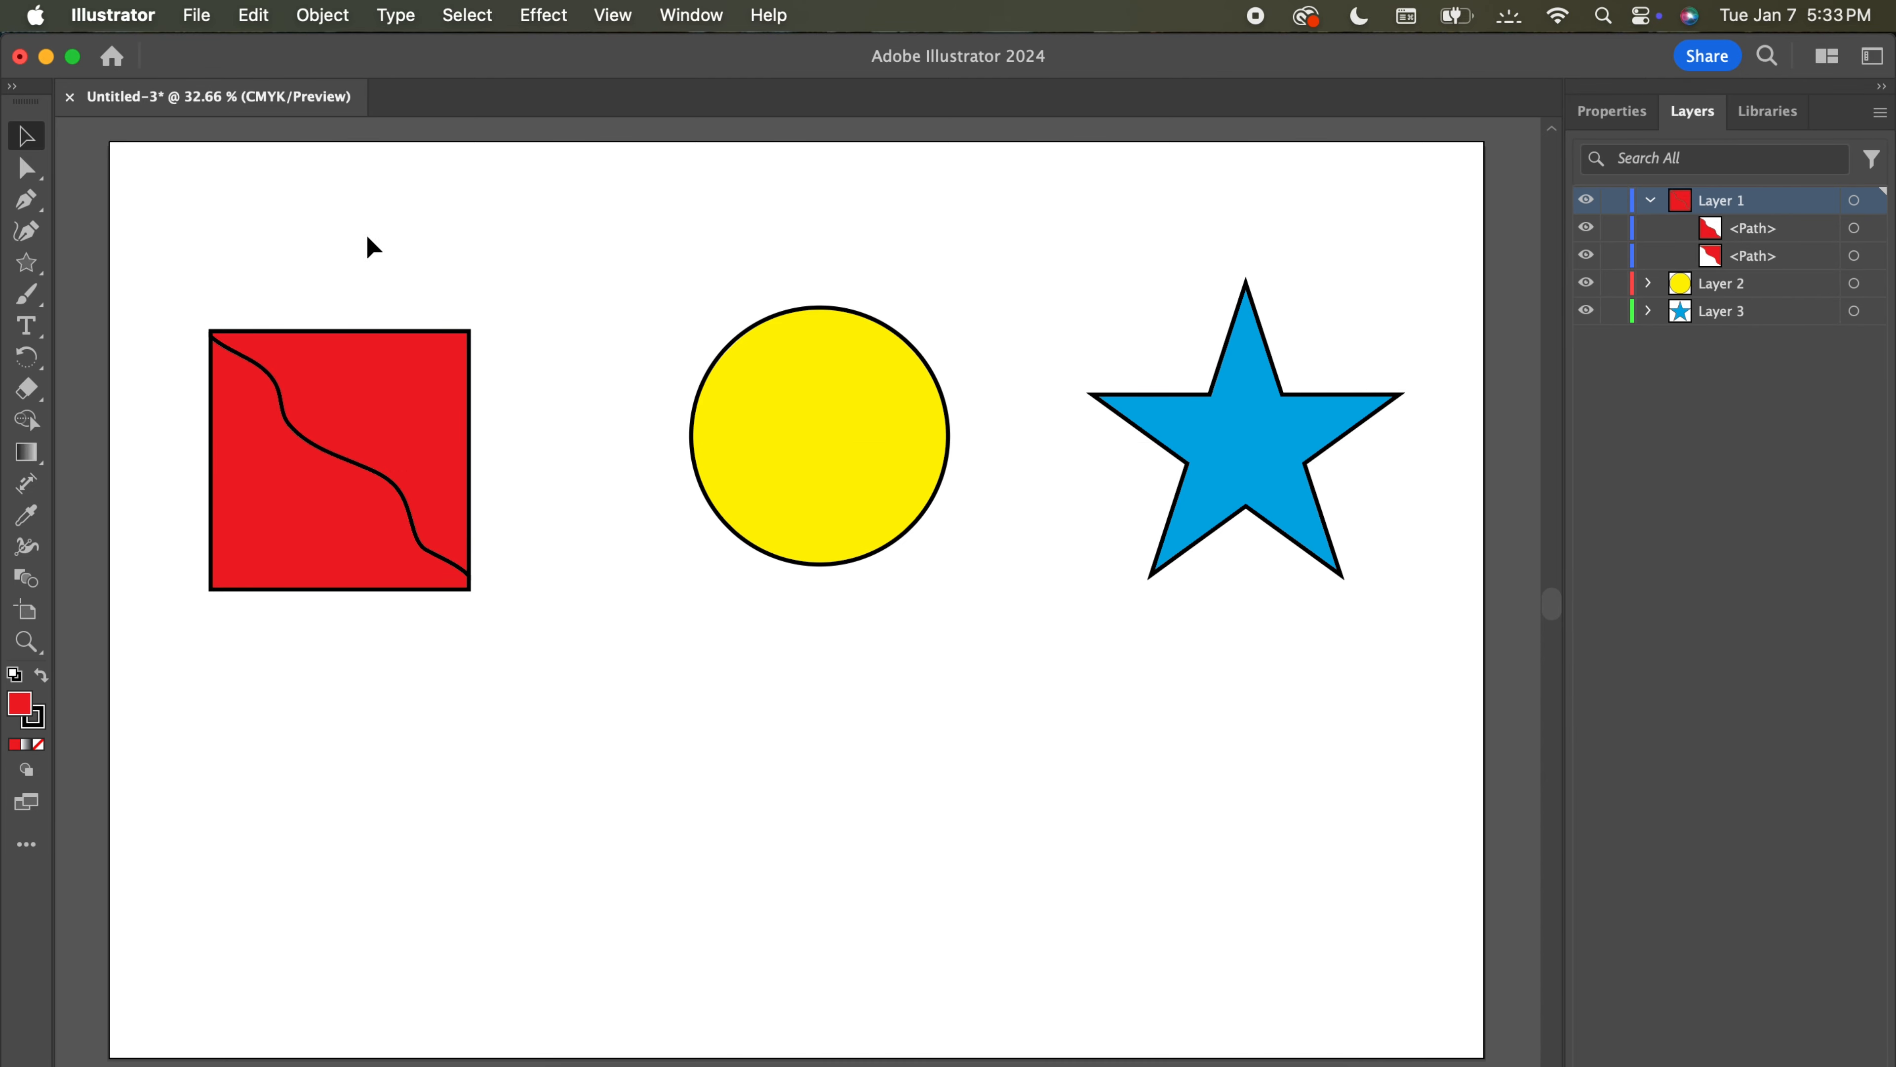
{"action": "left_click_drag", "start_coordinate": [368, 237], "coordinate": [368, 631]}
{"action": "left_click_drag", "start_coordinate": [357, 475], "coordinate": [323, 521]}
{"action": "left_click", "coordinate": [335, 656]}
{"action": "left_click", "coordinate": [605, 284]}
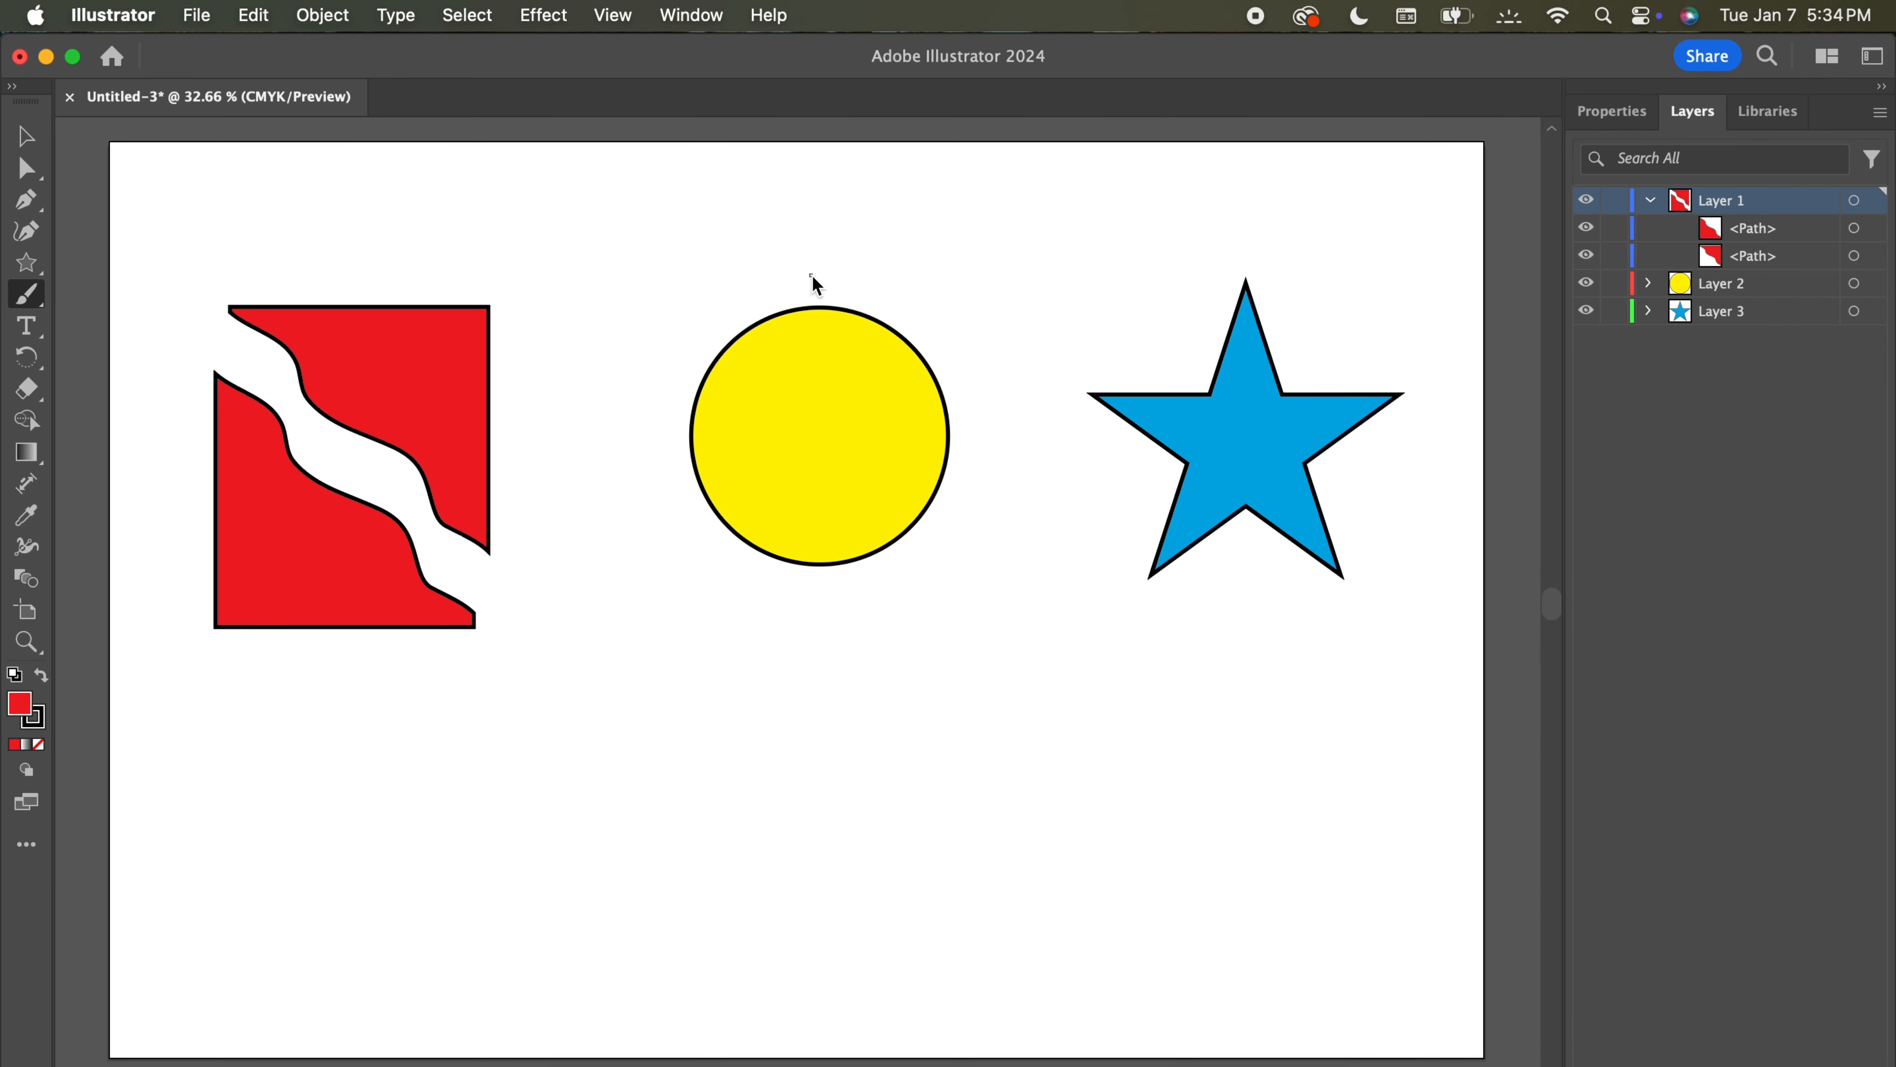
Paint an S-shaped line across the yellow circle with the Paintbrush, undoing the first stroke and redrawing it nearly within the circle's edges.
{"action": "mouse_move", "coordinate": [806, 275]}
{"action": "left_mouse_down"}
{"action": "mouse_move", "coordinate": [772, 300]}
{"action": "mouse_move", "coordinate": [861, 399]}
{"action": "mouse_move", "coordinate": [816, 460]}
{"action": "mouse_move", "coordinate": [828, 495]}
{"action": "mouse_move", "coordinate": [871, 515]}
{"action": "mouse_move", "coordinate": [874, 551]}
{"action": "mouse_move", "coordinate": [794, 598]}
{"action": "left_mouse_up"}
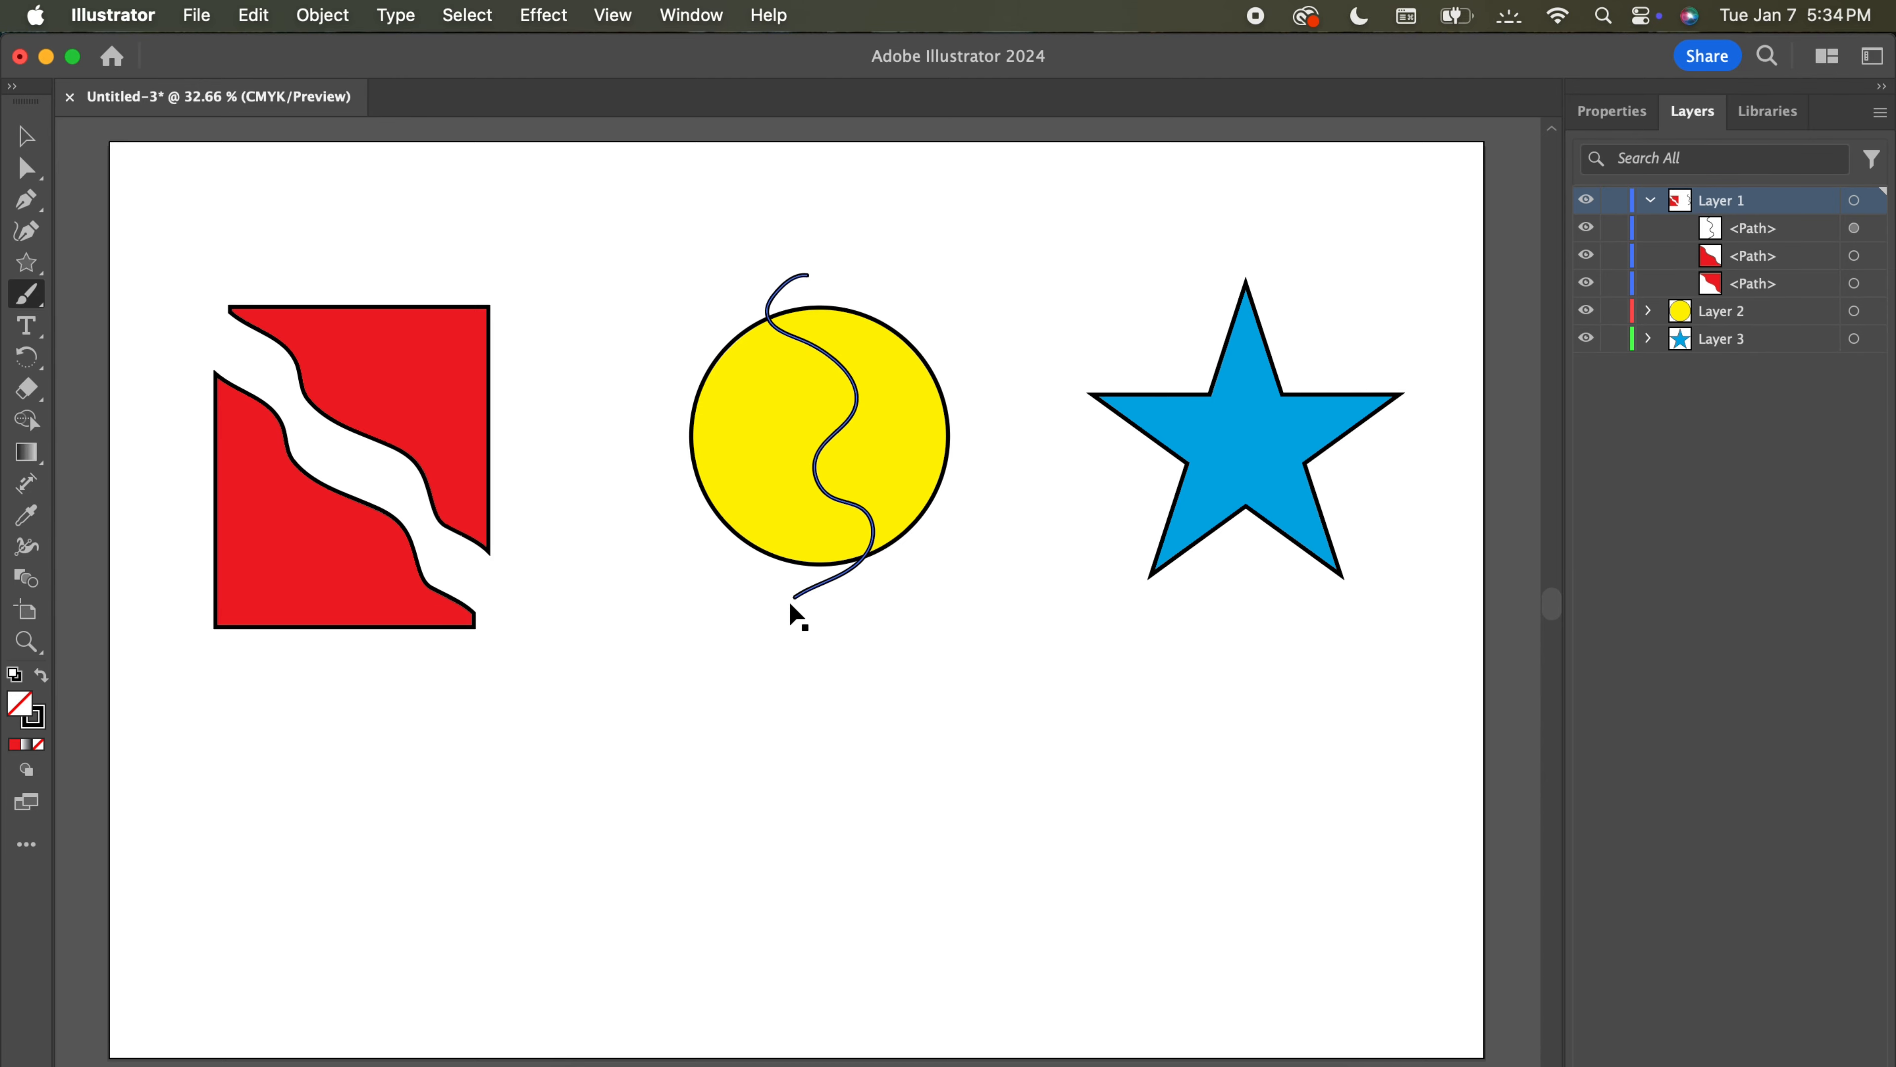
{"action": "key", "text": "super+z"}
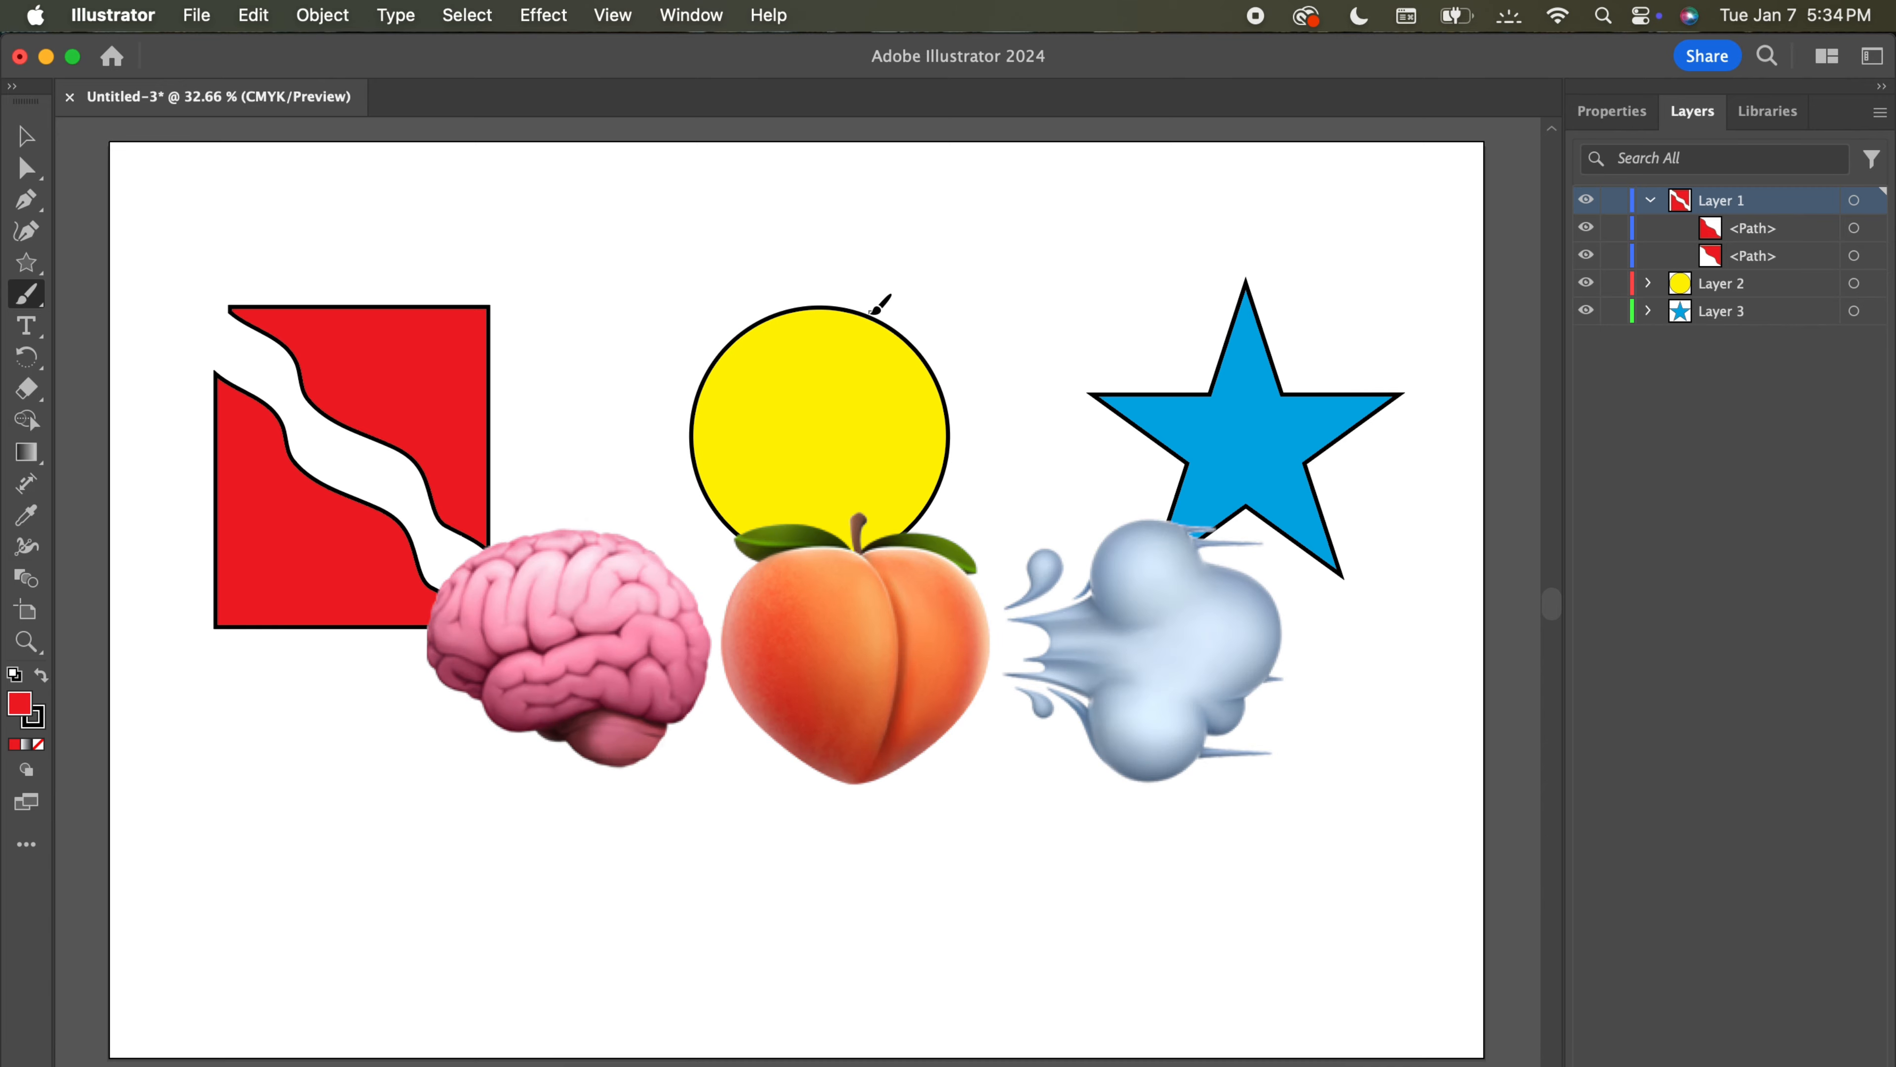
{"action": "mouse_move", "coordinate": [842, 334]}
{"action": "left_mouse_down"}
{"action": "mouse_move", "coordinate": [845, 467]}
{"action": "mouse_move", "coordinate": [735, 536]}
{"action": "left_mouse_up"}
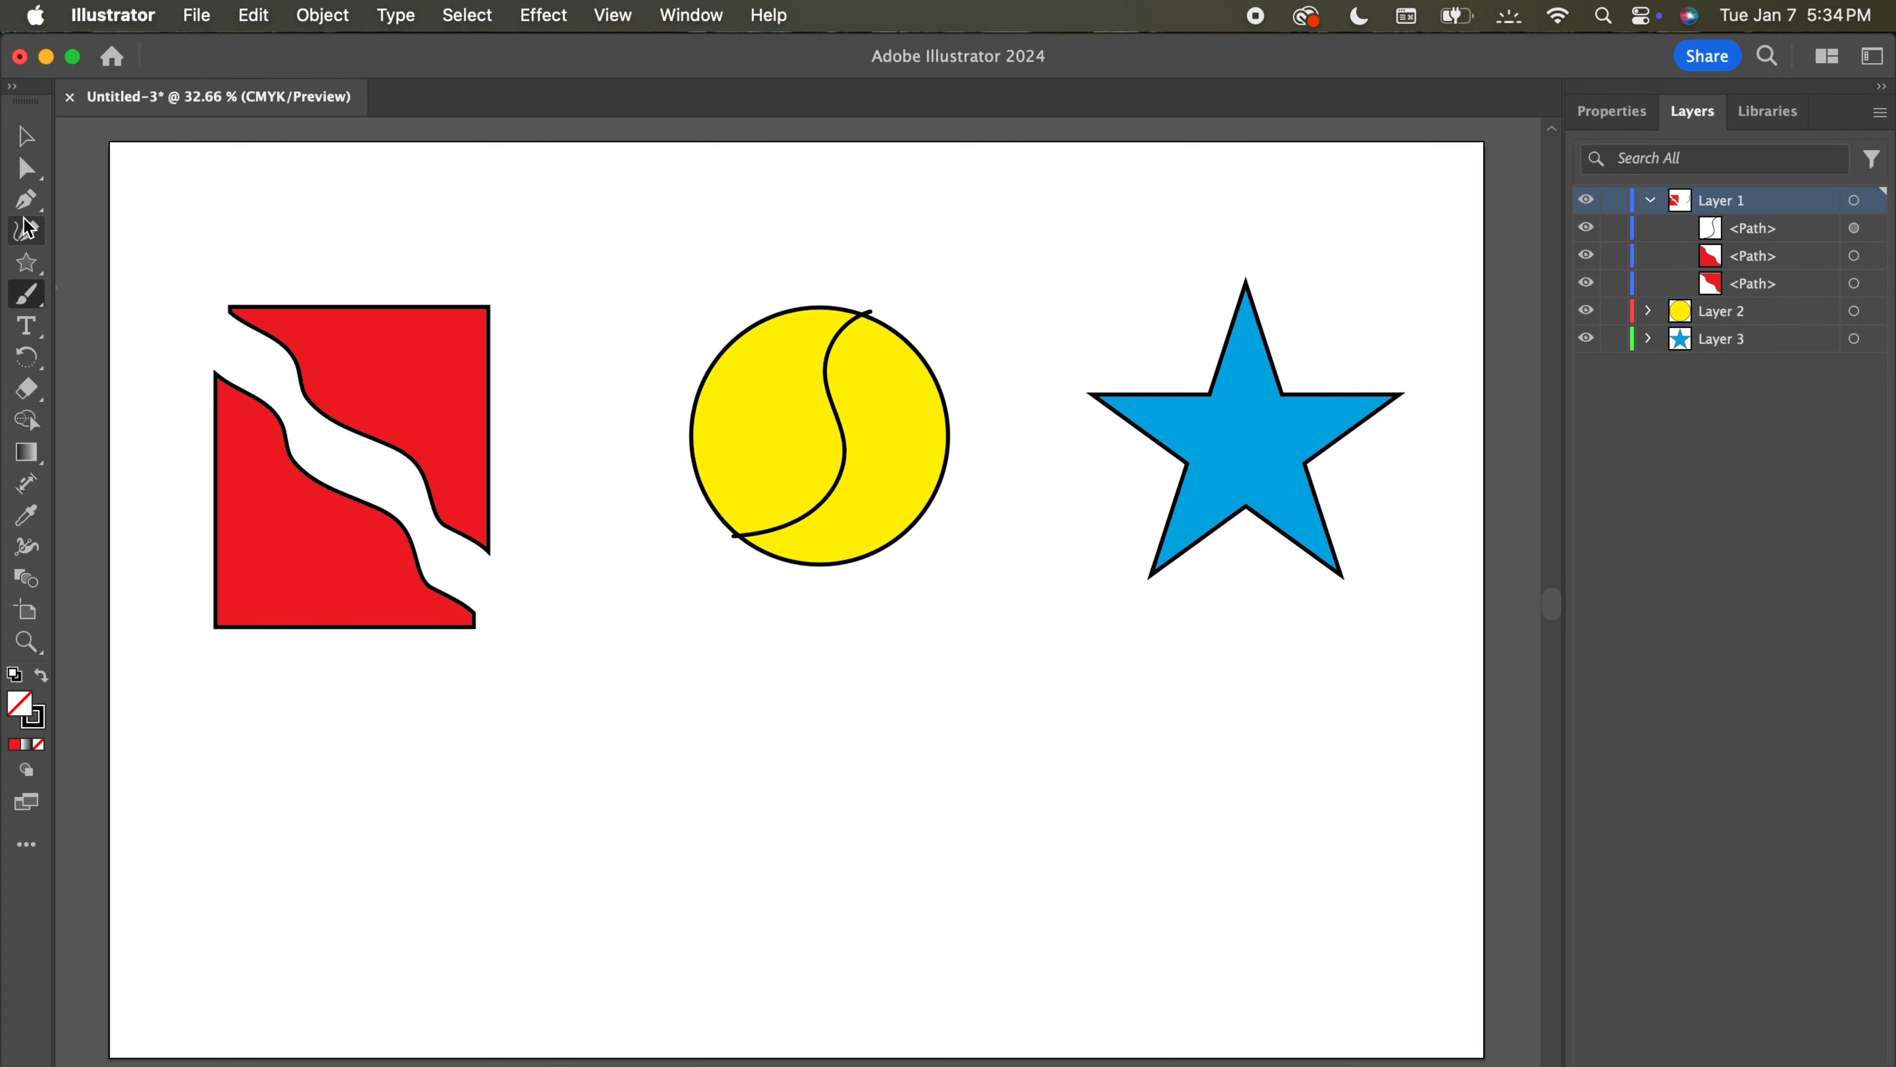
Select the yellow circle with its painted line, split it using the Pathfinder Divide operation, and deselect it.
{"action": "left_click", "coordinate": [27, 137]}
{"action": "mouse_move", "coordinate": [832, 258]}
{"action": "left_mouse_down"}
{"action": "mouse_move", "coordinate": [933, 493]}
{"action": "mouse_move", "coordinate": [929, 657]}
{"action": "left_mouse_up"}
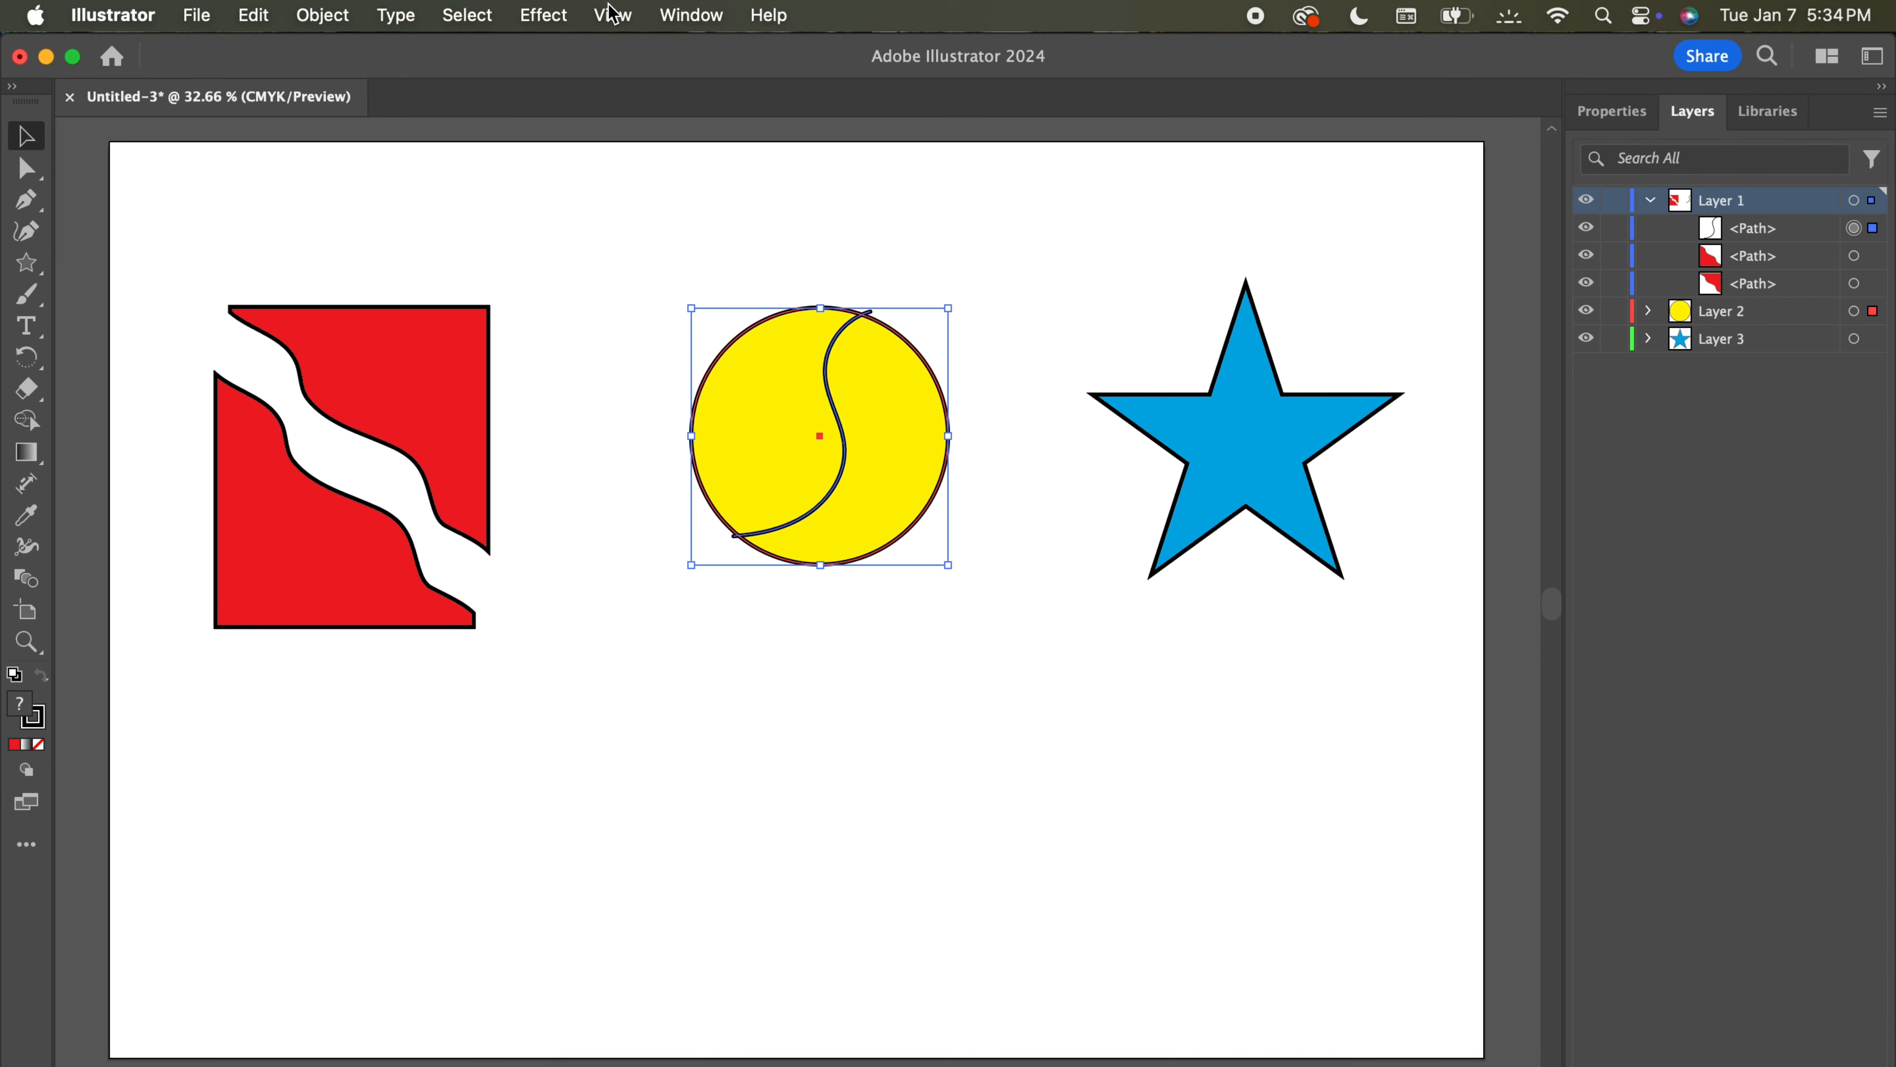
{"action": "left_click", "coordinate": [691, 13]}
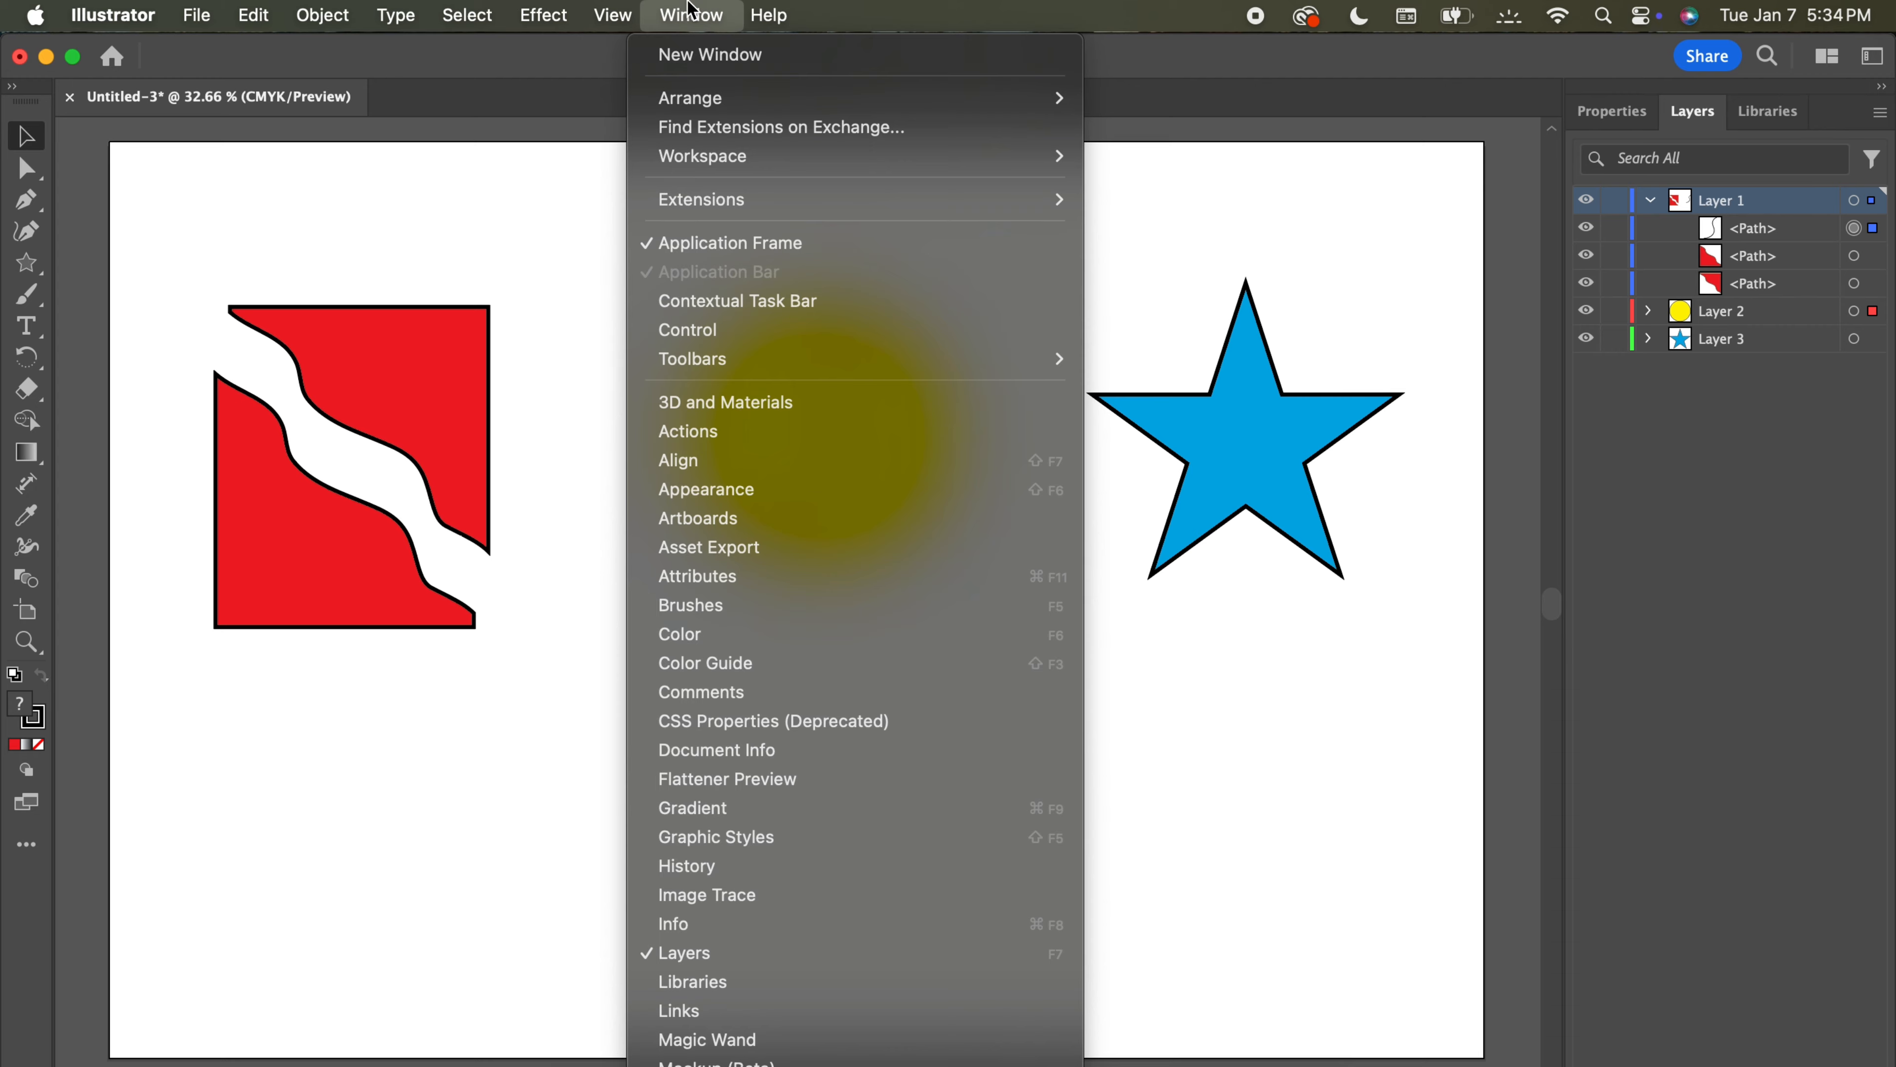
{"action": "mouse_move", "coordinate": [769, 1064]}
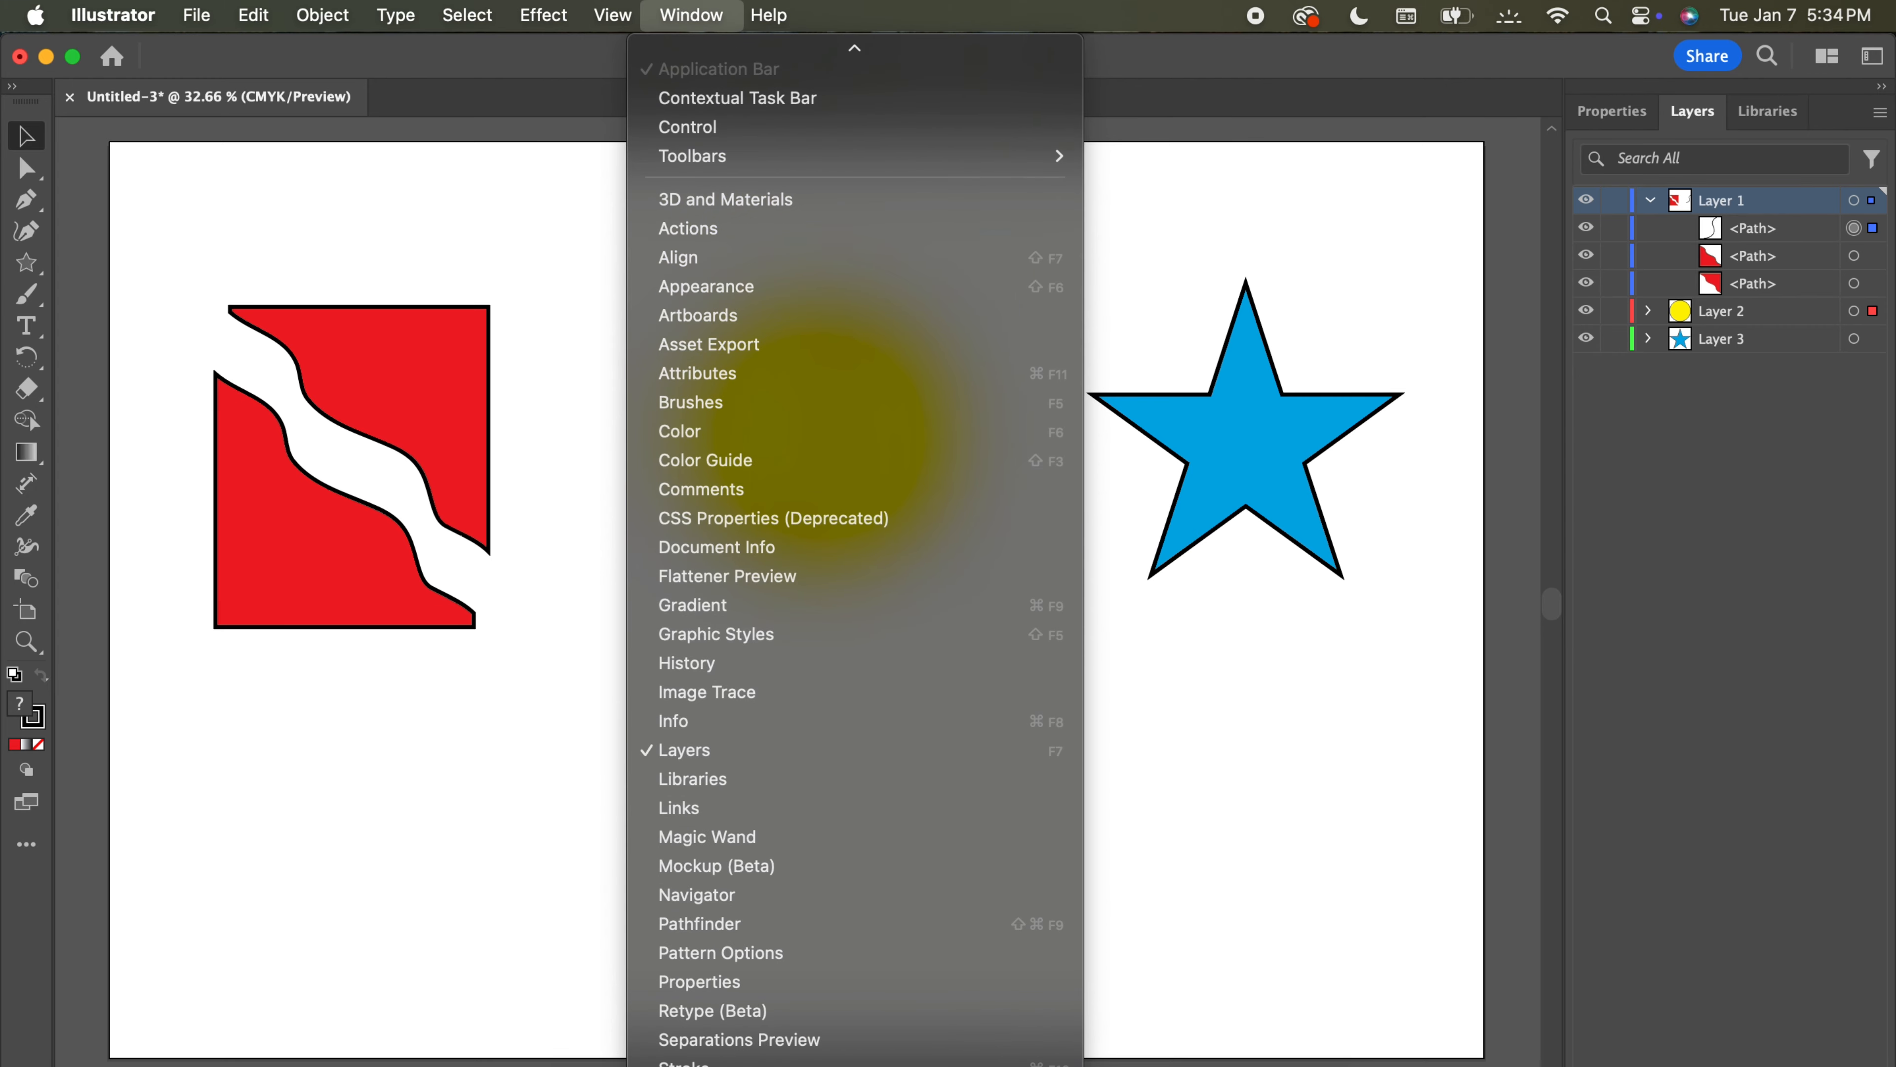
{"action": "left_click", "coordinate": [774, 809]}
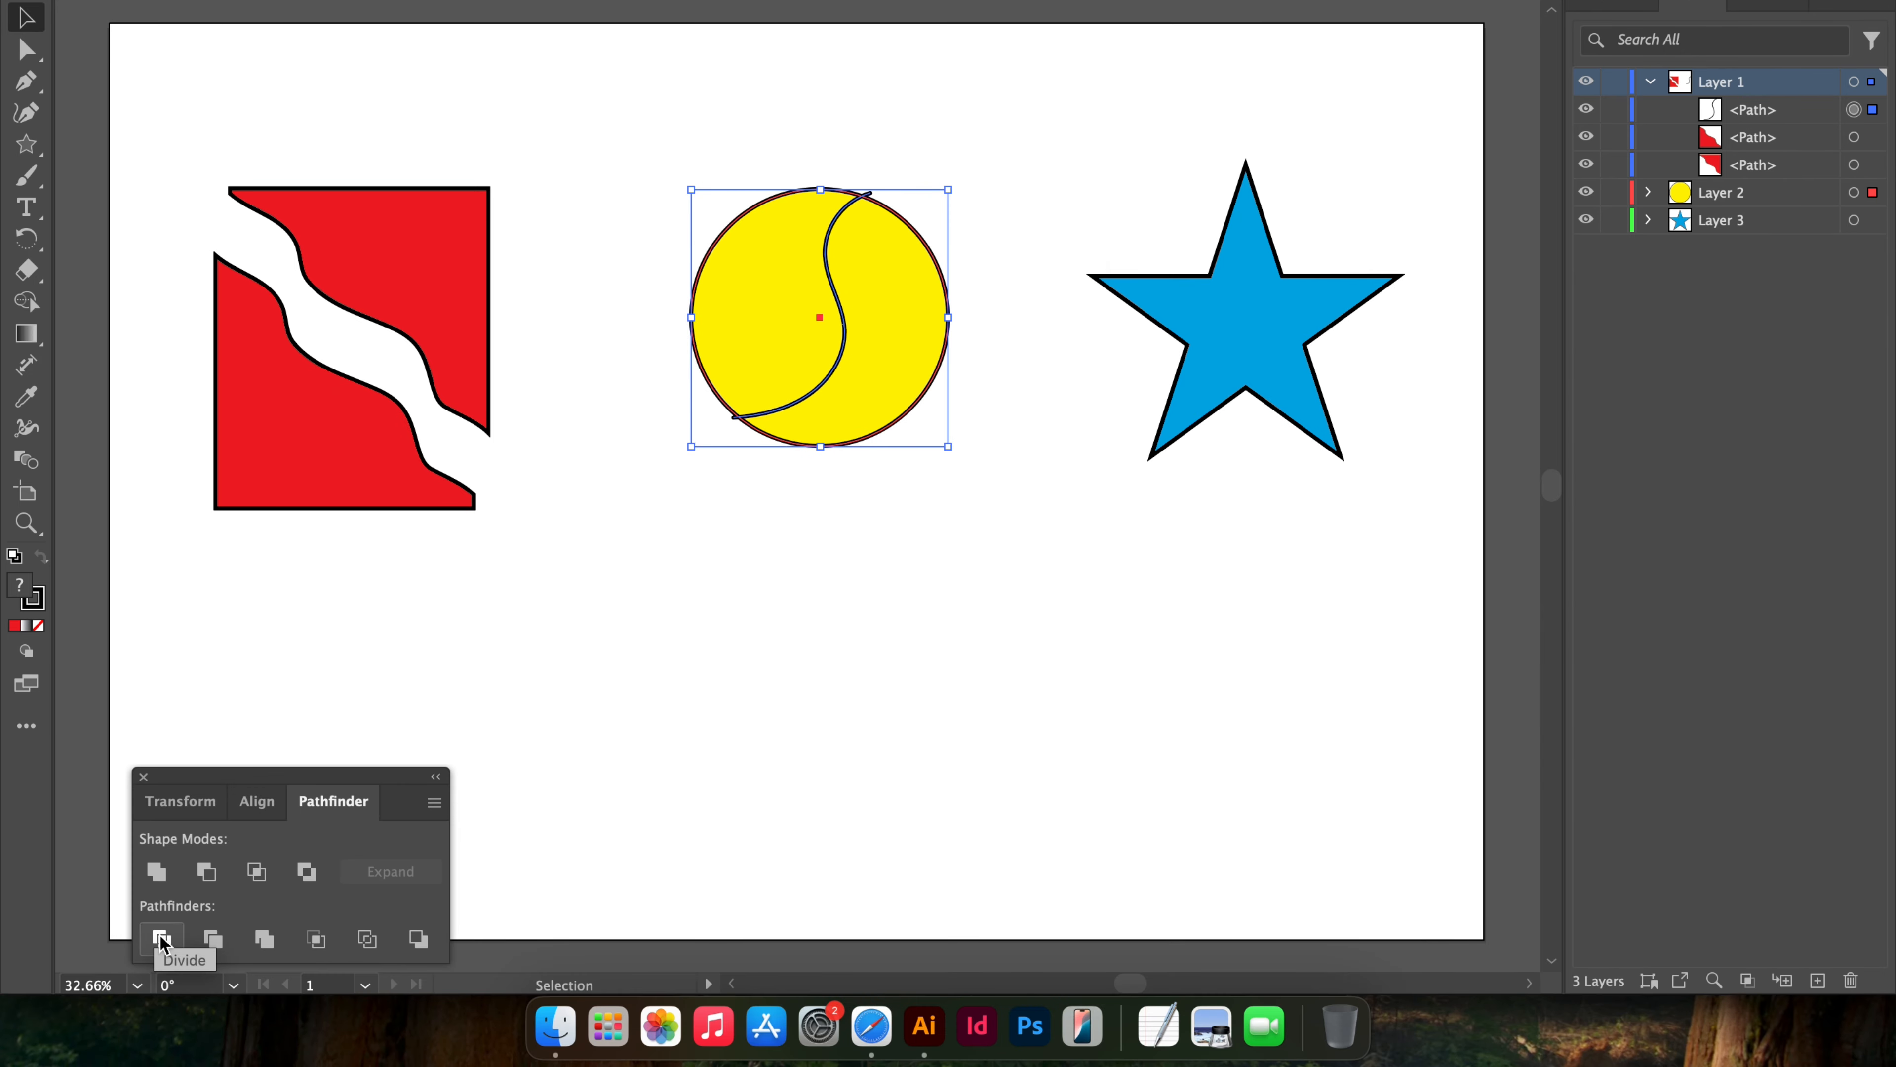
{"action": "left_click", "coordinate": [162, 940]}
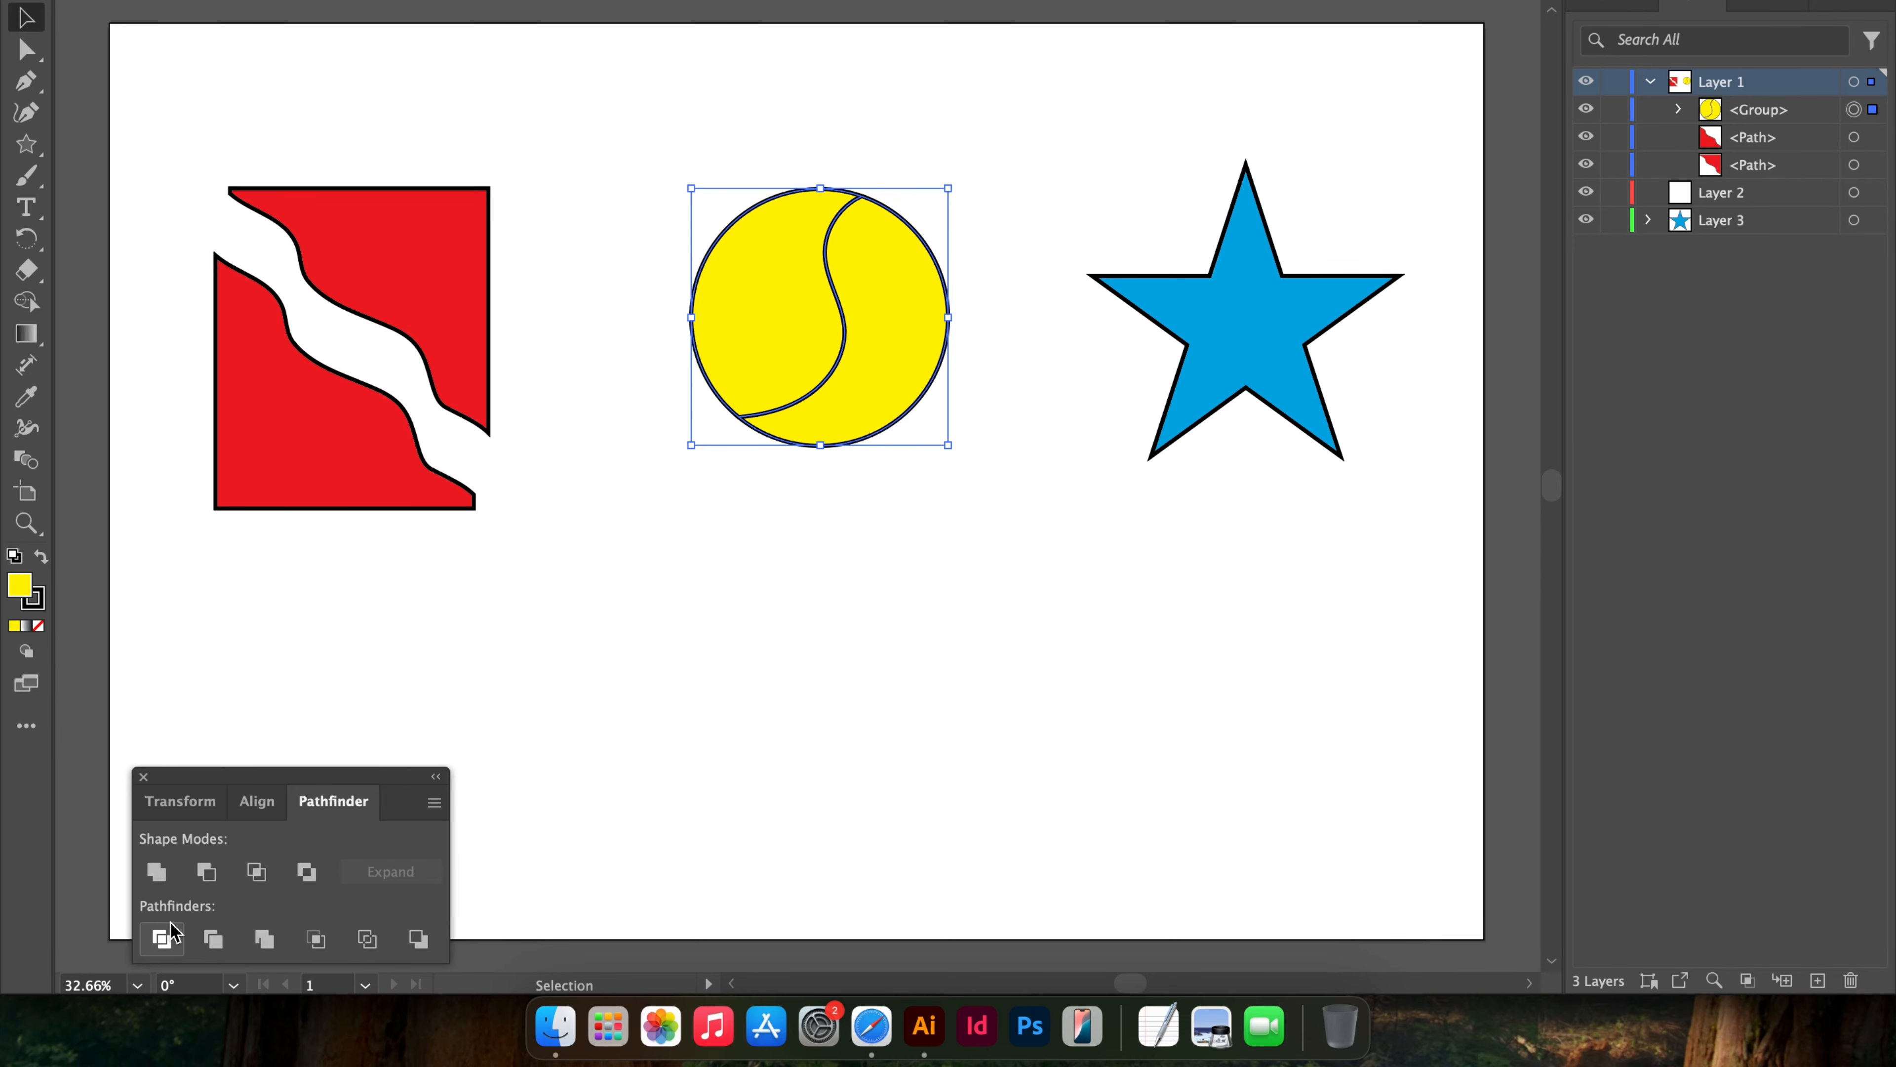
{"action": "left_click", "coordinate": [284, 55]}
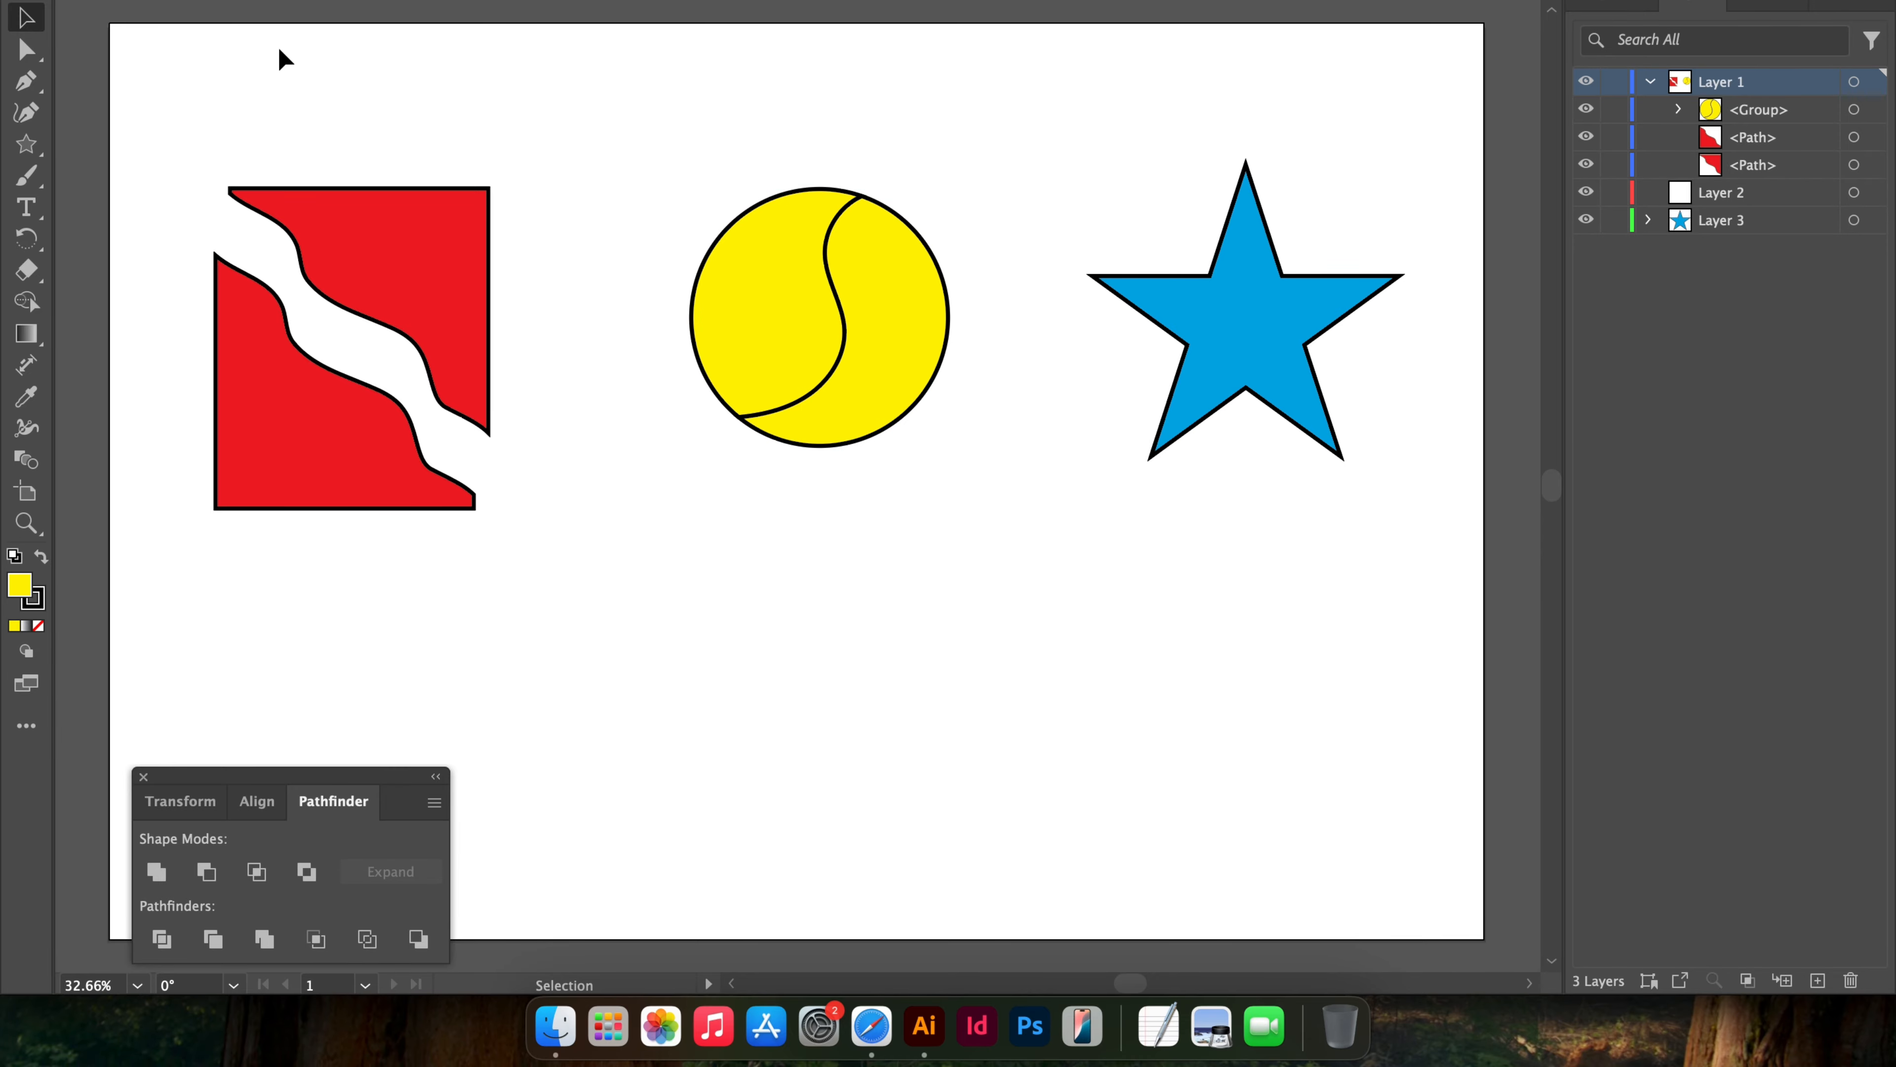
Move the divided yellow circle as one group slightly left, then a little back right and down.
{"action": "left_click_drag", "start_coordinate": [810, 414], "coordinate": [778, 417]}
{"action": "left_click", "coordinate": [953, 523]}
{"action": "left_click", "coordinate": [867, 500]}
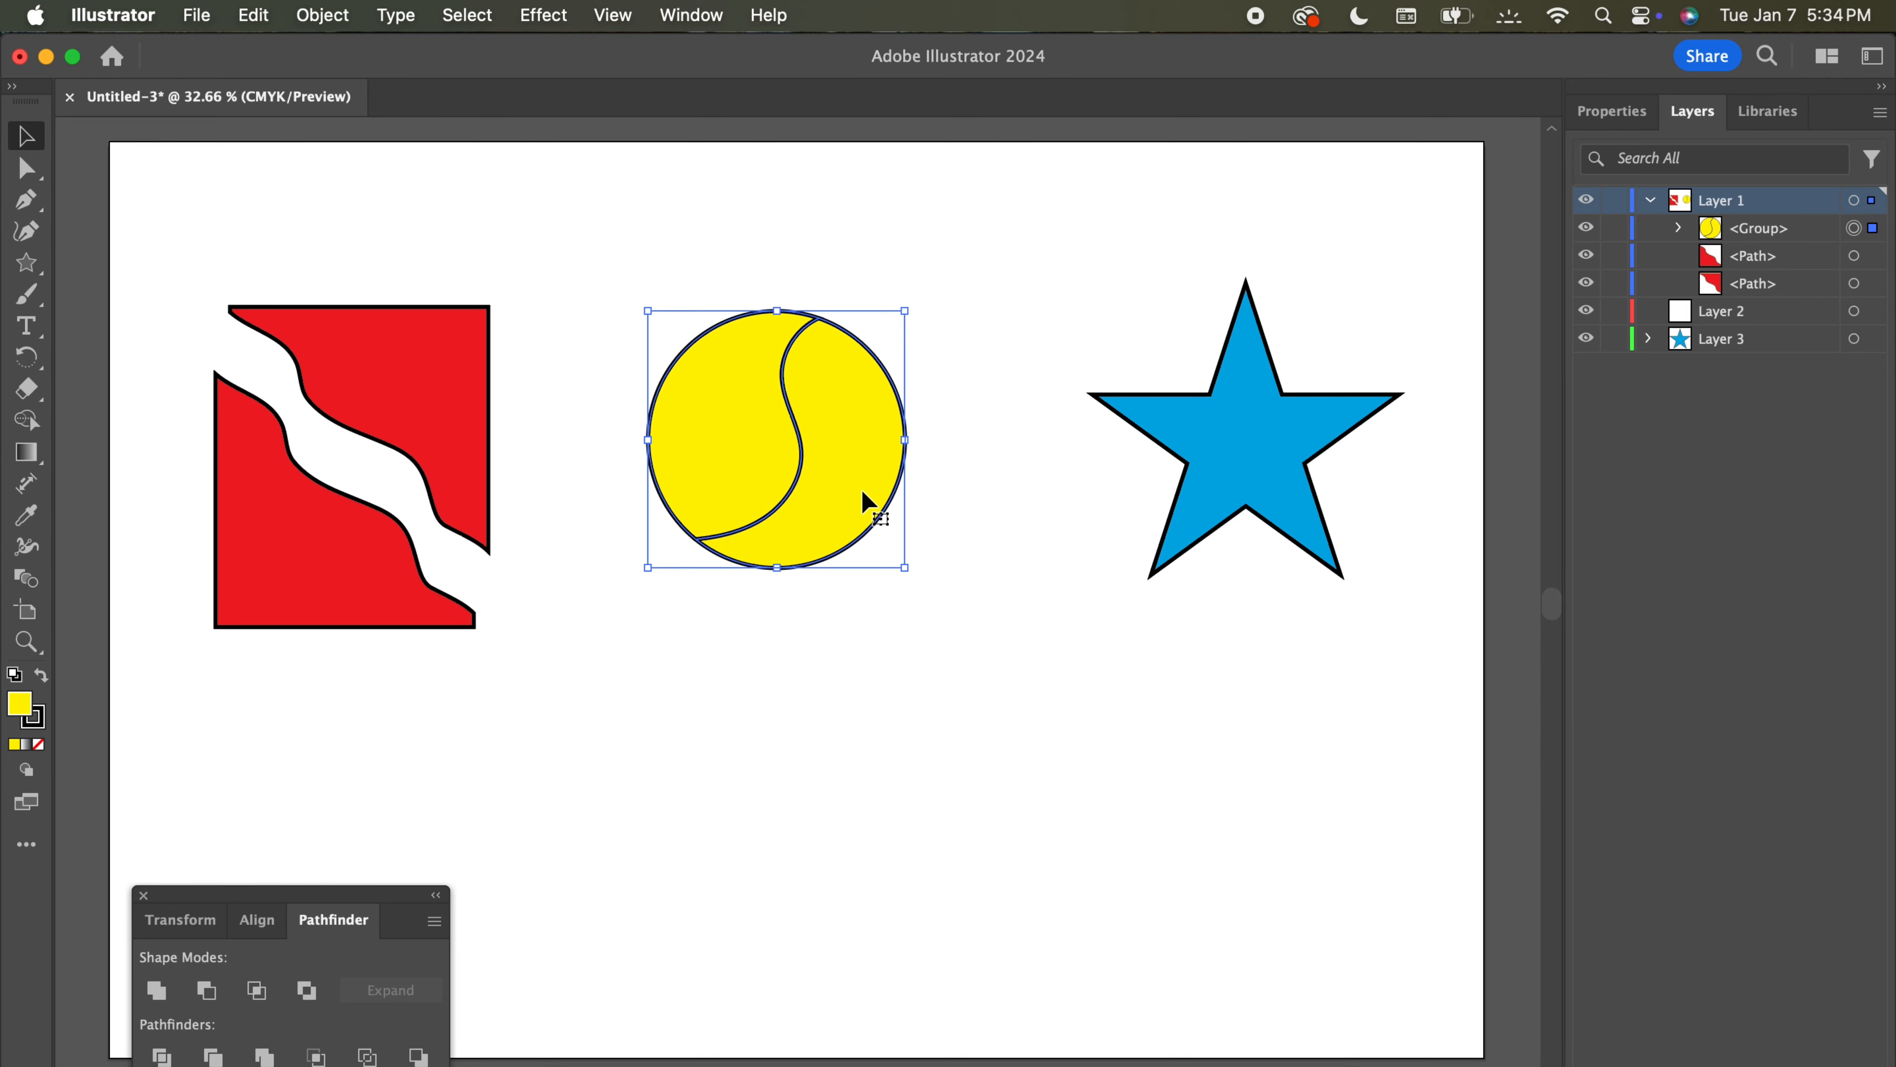
{"action": "mouse_move", "coordinate": [774, 424]}
{"action": "left_mouse_down"}
{"action": "mouse_move", "coordinate": [857, 421]}
{"action": "mouse_move", "coordinate": [788, 434]}
{"action": "left_mouse_up"}
Isolate the yellow circle's group and pull its halves apart, the right one down and right, the left one slightly up.
{"action": "double_click", "coordinate": [860, 495]}
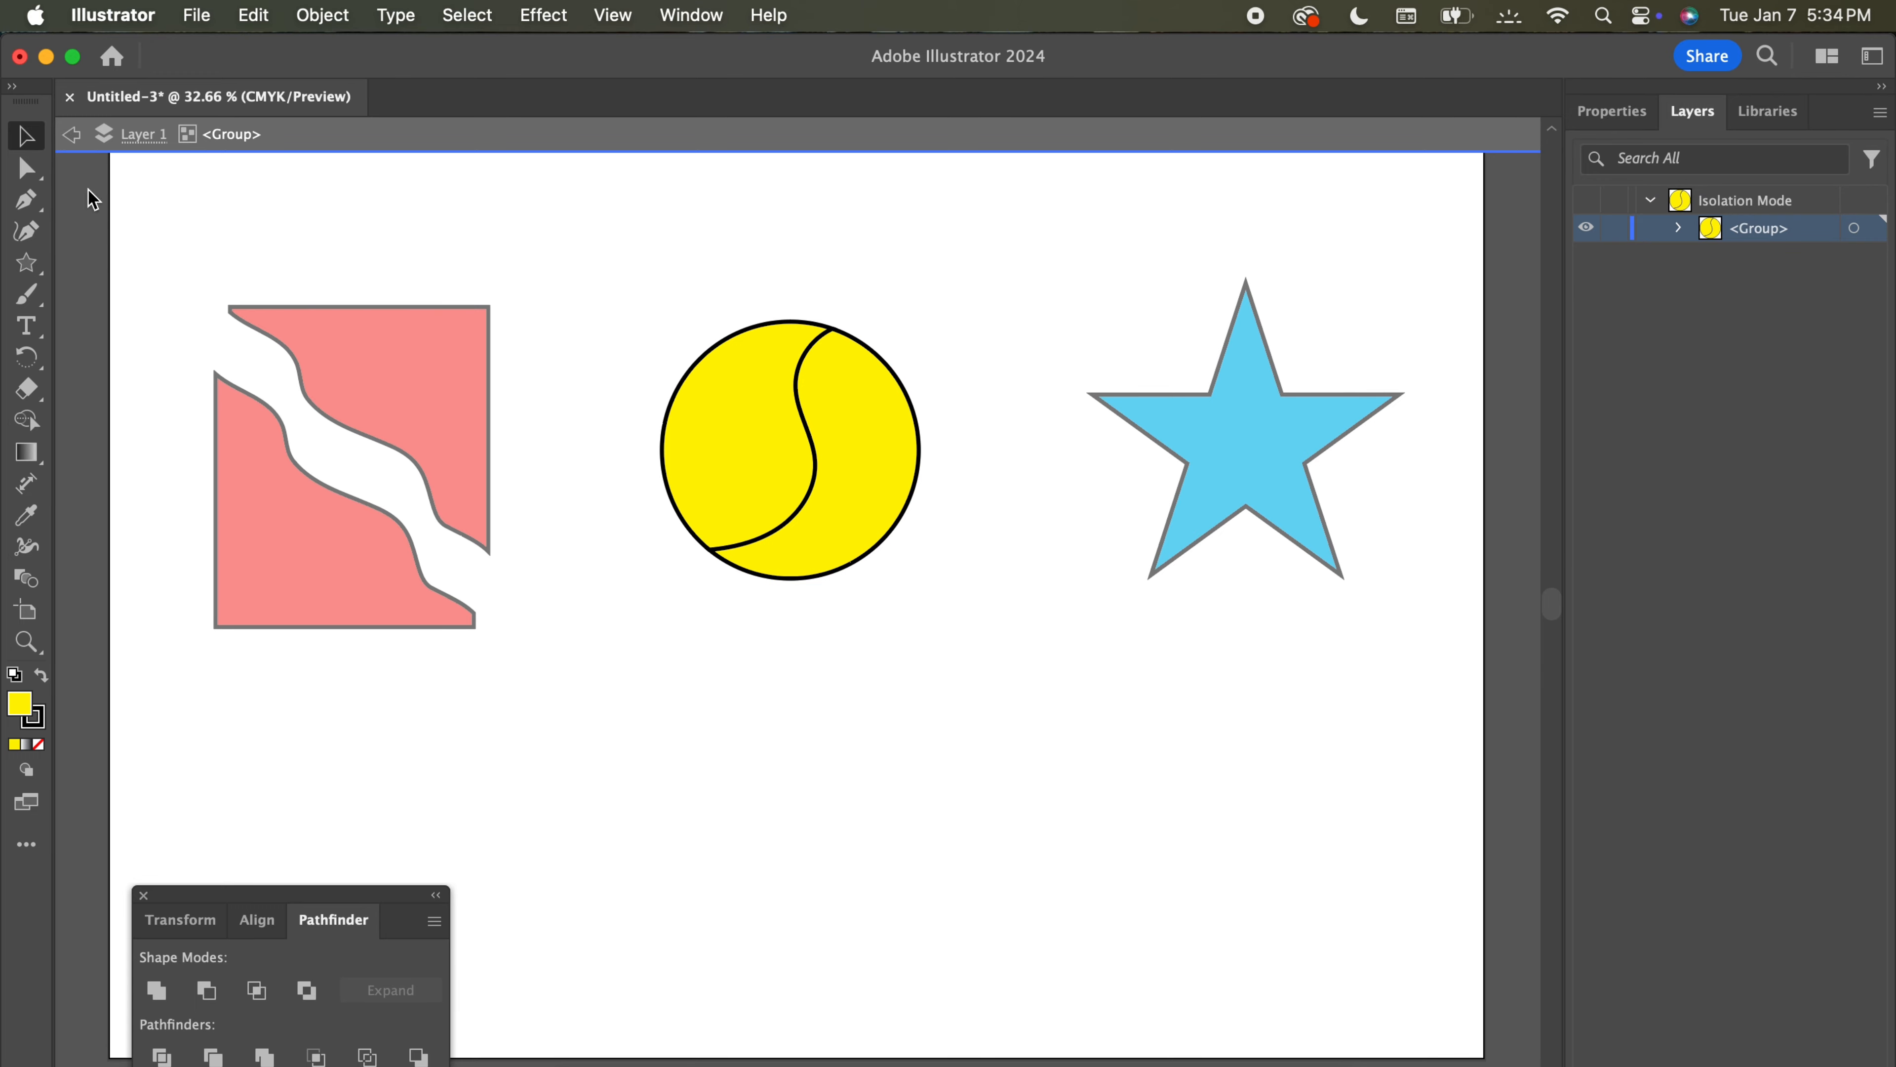
{"action": "left_click", "coordinate": [863, 450]}
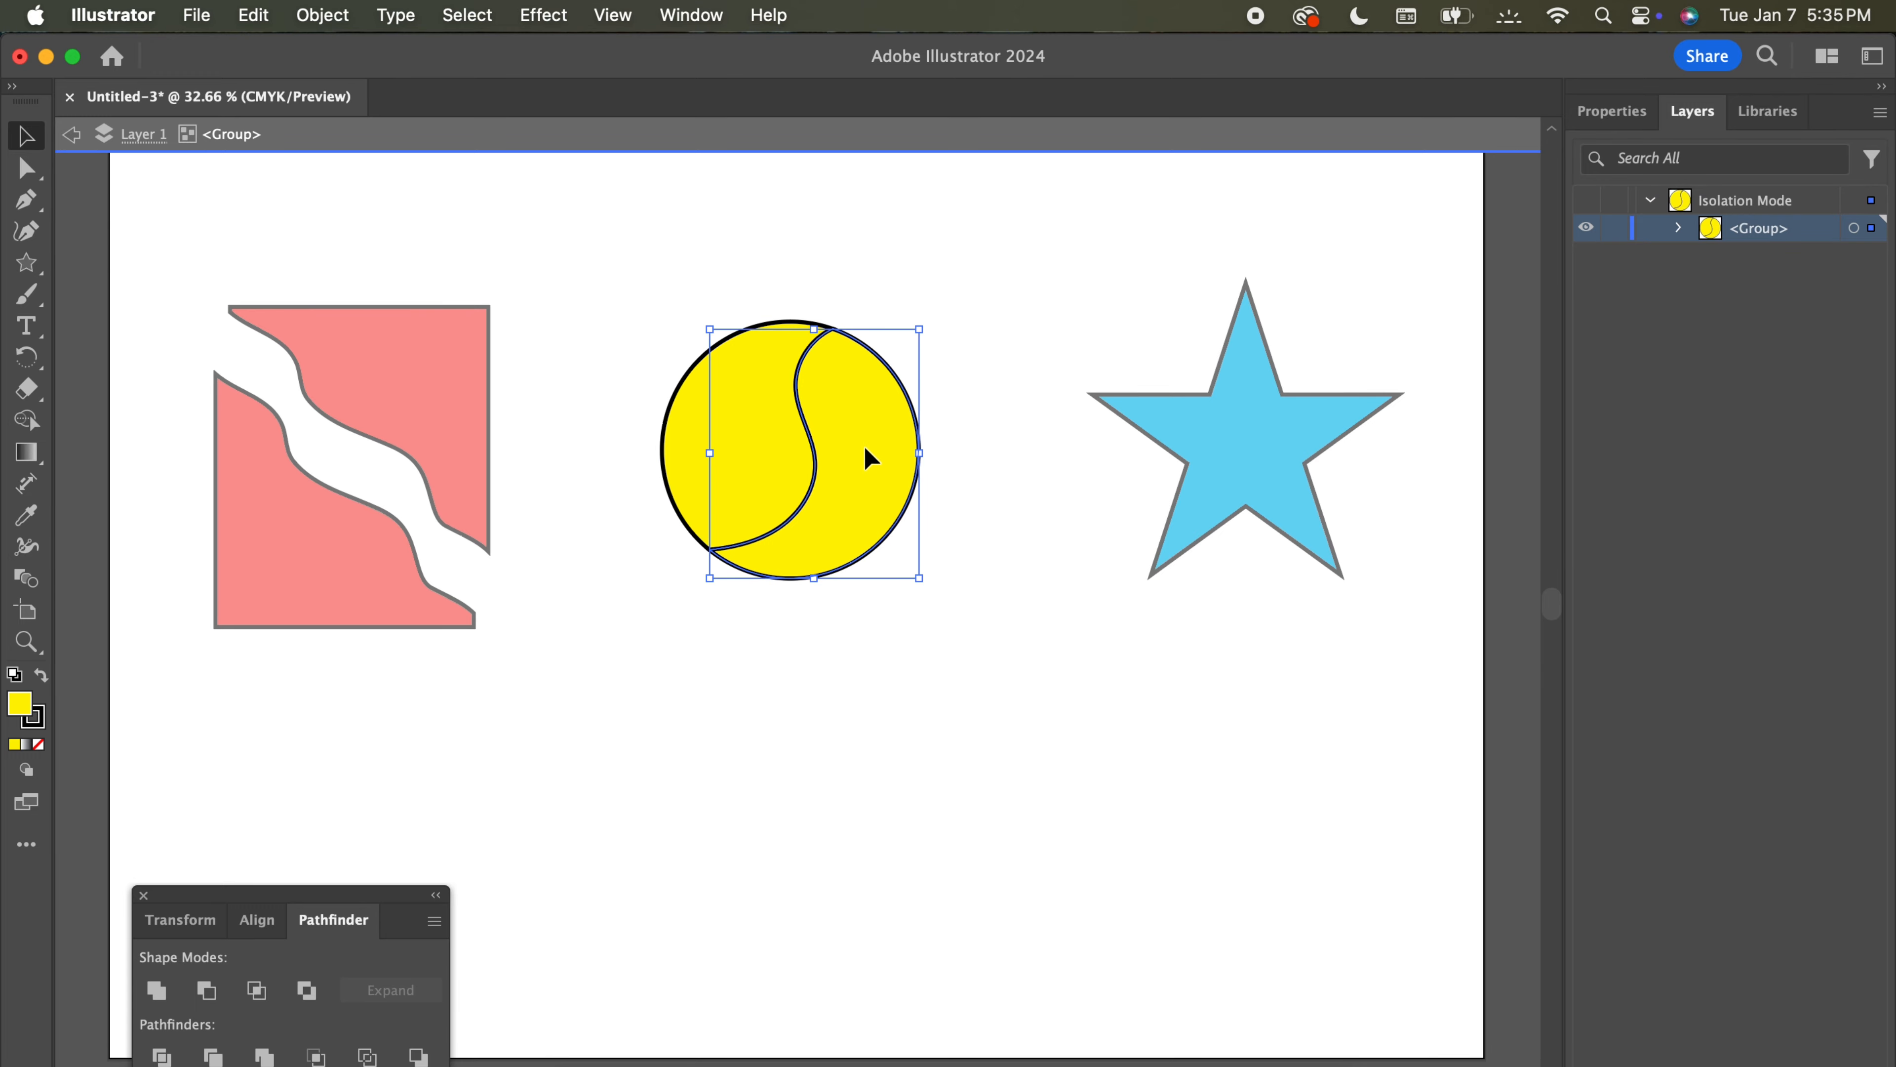
{"action": "left_click_drag", "start_coordinate": [865, 448], "coordinate": [902, 468]}
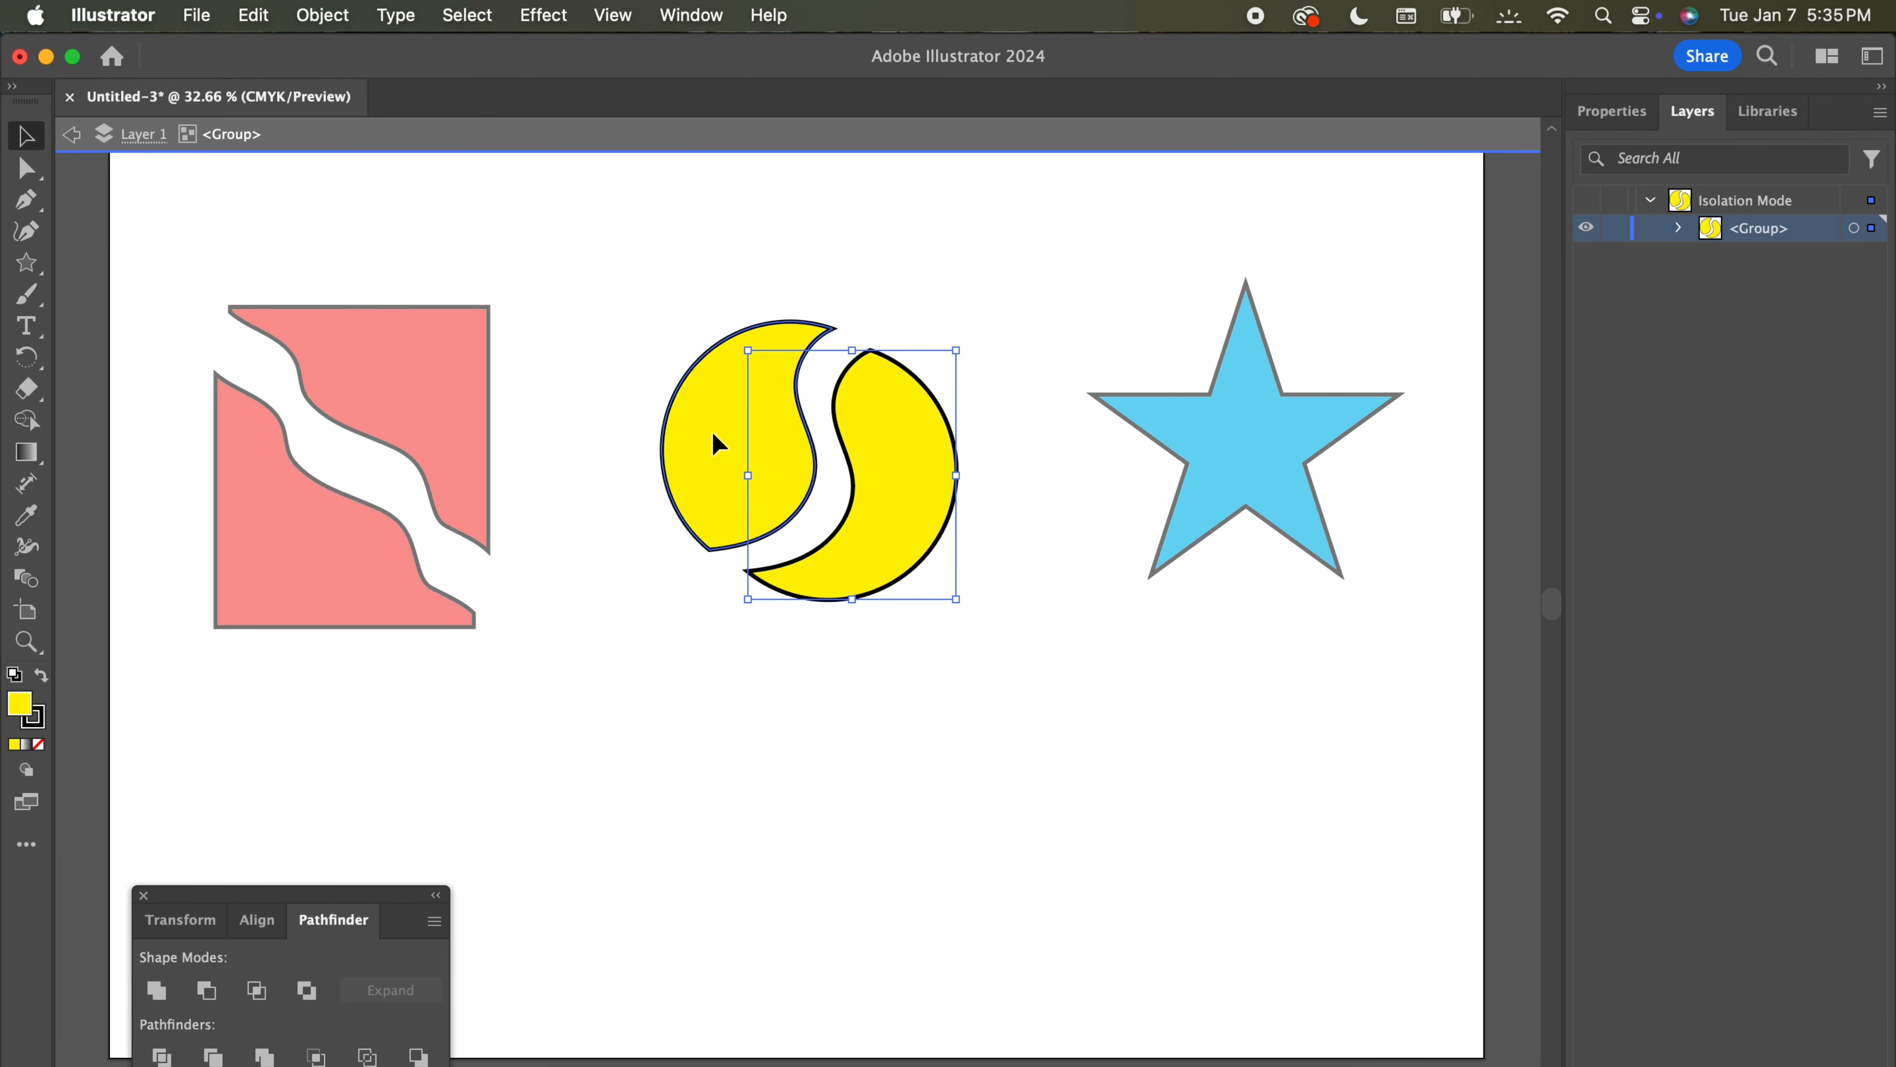
{"action": "mouse_move", "coordinate": [713, 433]}
{"action": "left_mouse_down"}
{"action": "mouse_move", "coordinate": [702, 449]}
{"action": "mouse_move", "coordinate": [707, 410]}
{"action": "mouse_move", "coordinate": [710, 430]}
{"action": "left_mouse_up"}
{"action": "left_click", "coordinate": [926, 262]}
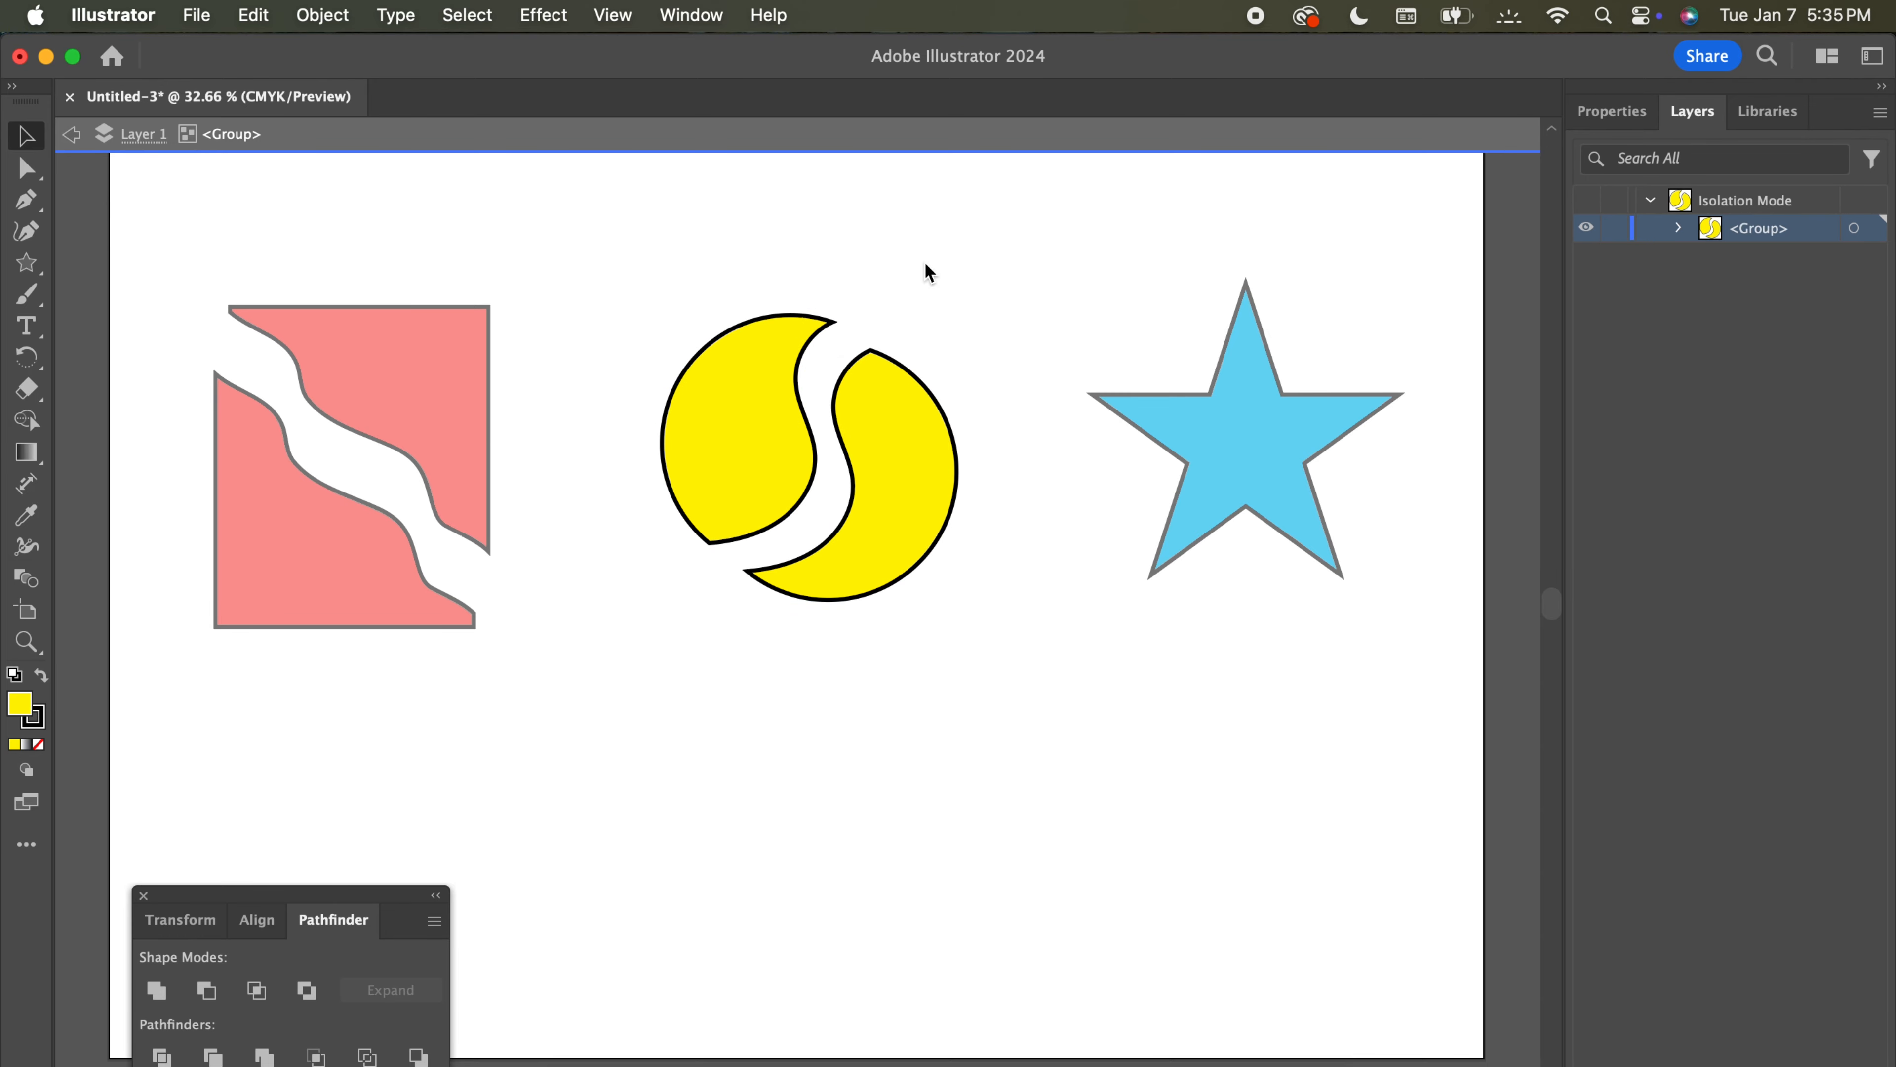
Leave isolation mode completely, returning to the full document, and deselect the yellow group.
{"action": "left_click", "coordinate": [72, 135]}
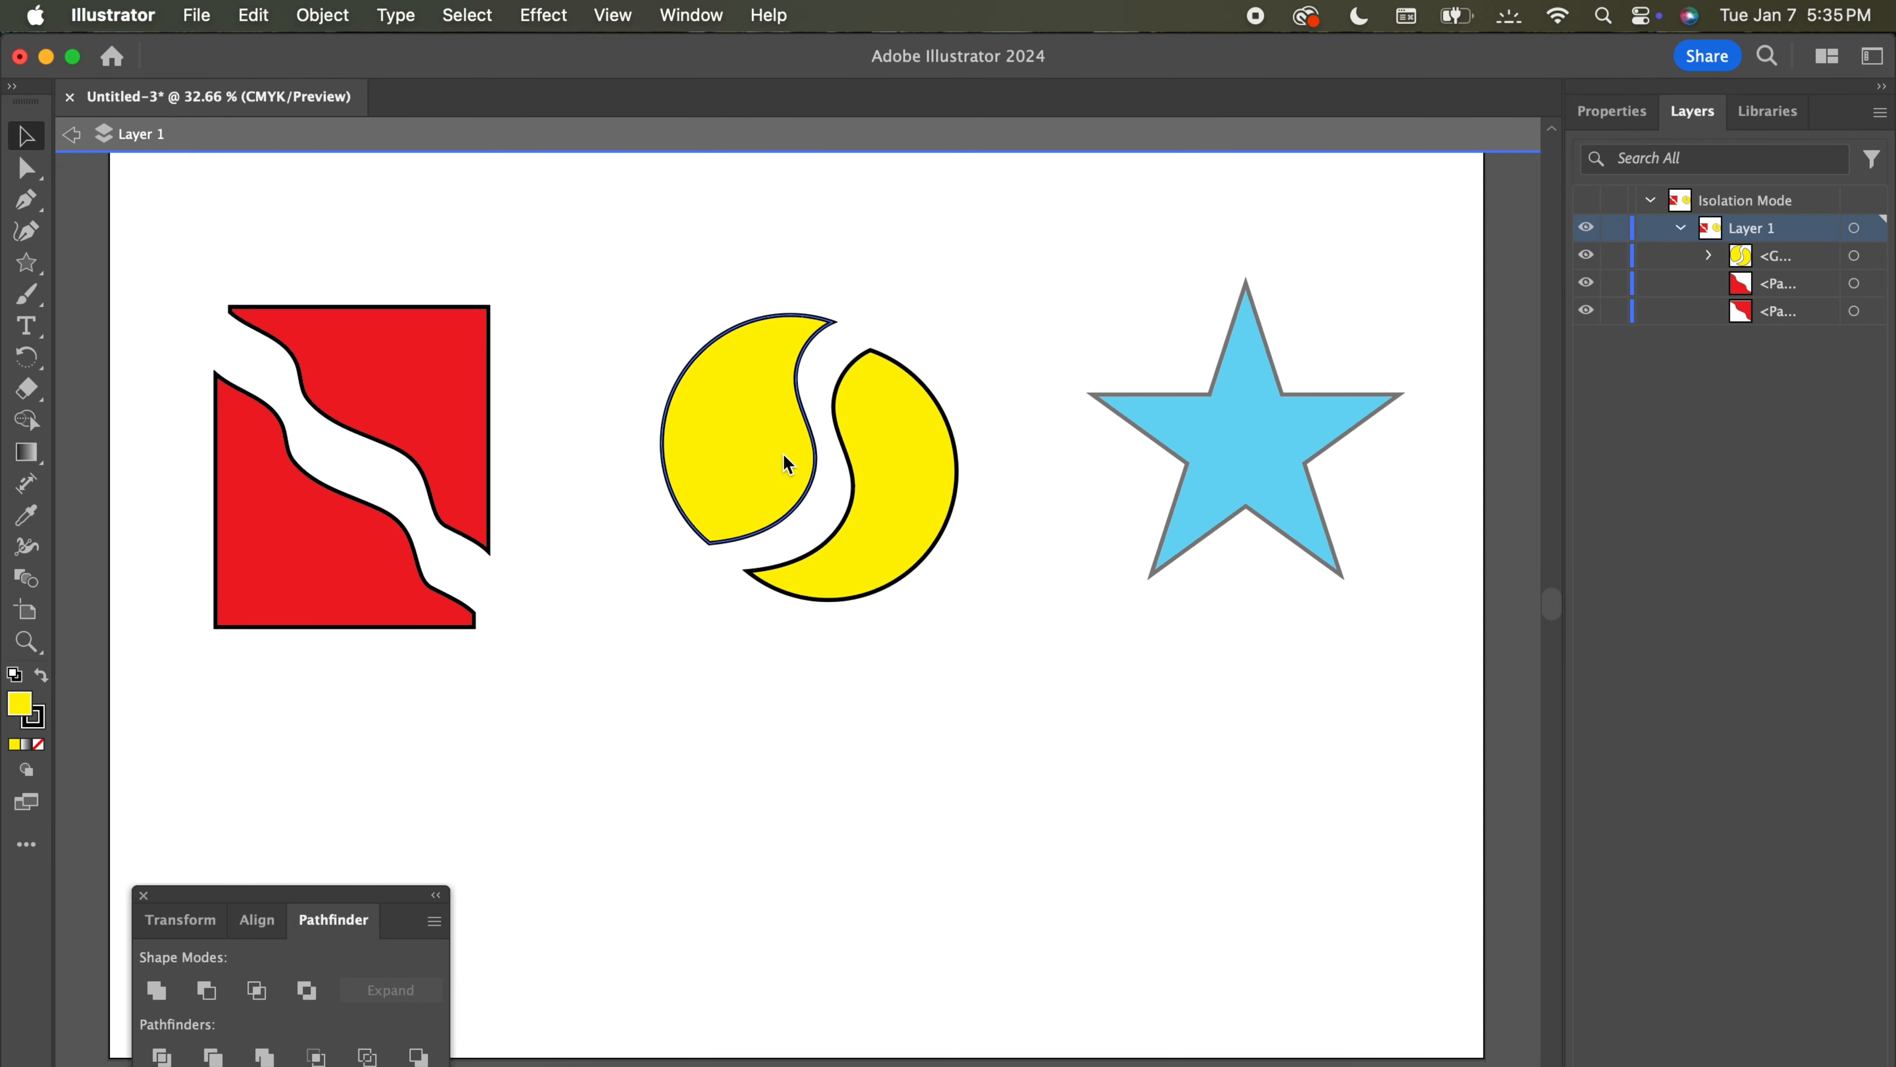
{"action": "mouse_move", "coordinate": [782, 453]}
{"action": "left_mouse_down"}
{"action": "mouse_move", "coordinate": [753, 474]}
{"action": "mouse_move", "coordinate": [781, 460]}
{"action": "left_mouse_up"}
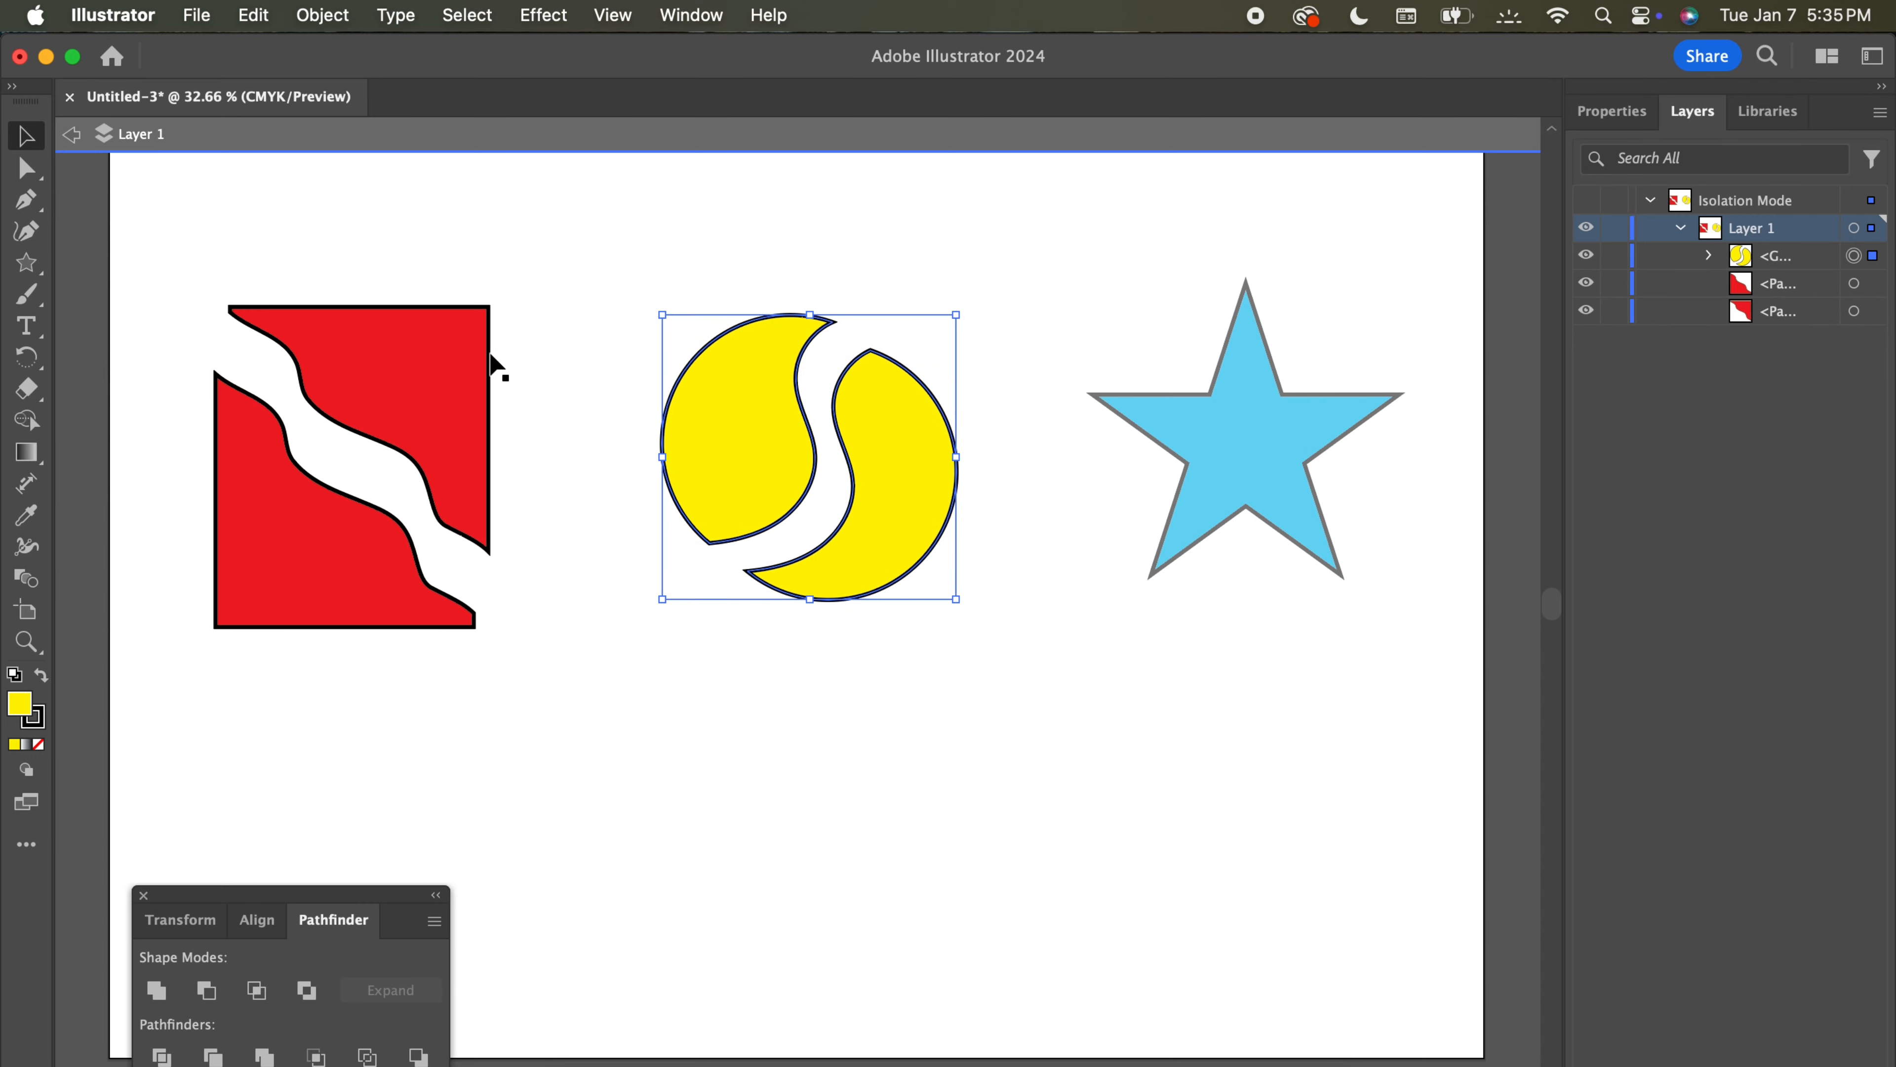
{"action": "left_click", "coordinate": [73, 135]}
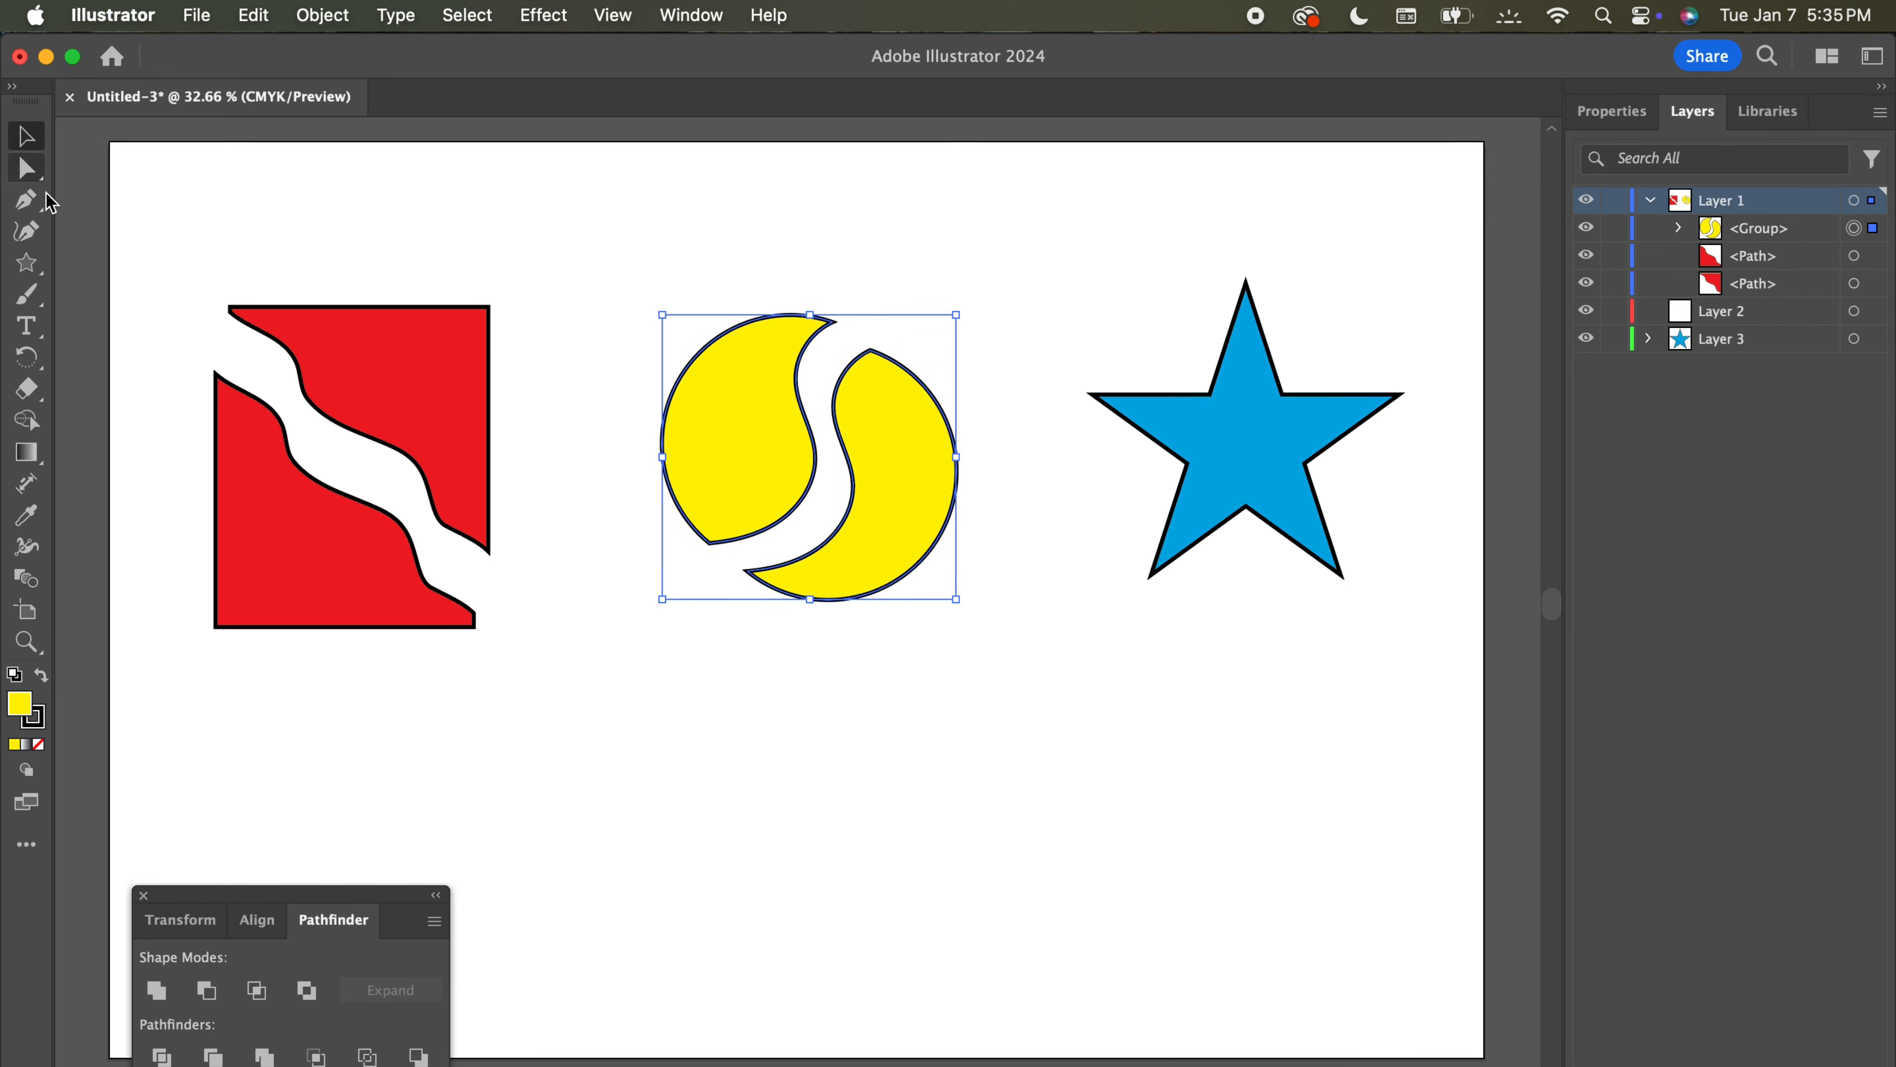
{"action": "left_click", "coordinate": [716, 231]}
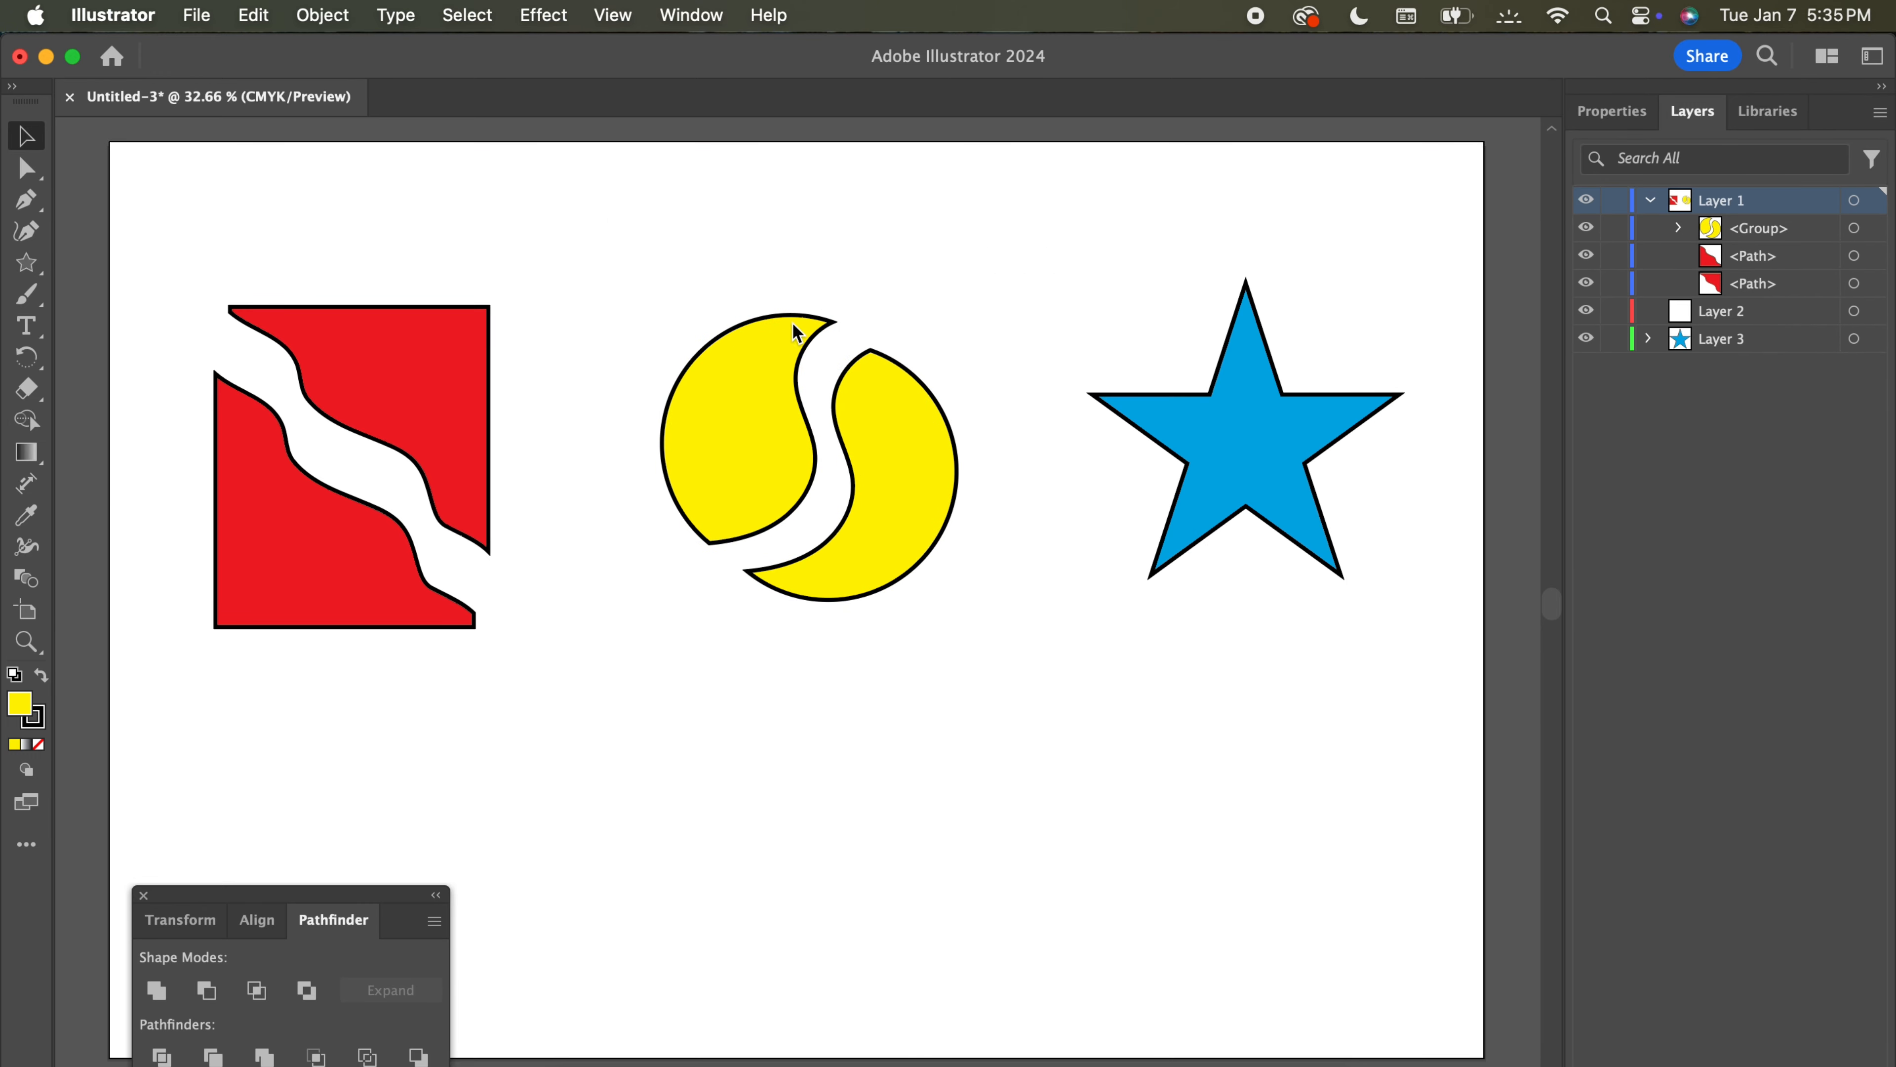
Shift the split yellow circle slightly up and left as a group, and the upper red piece slightly up and right.
{"action": "left_click_drag", "start_coordinate": [835, 435], "coordinate": [777, 433]}
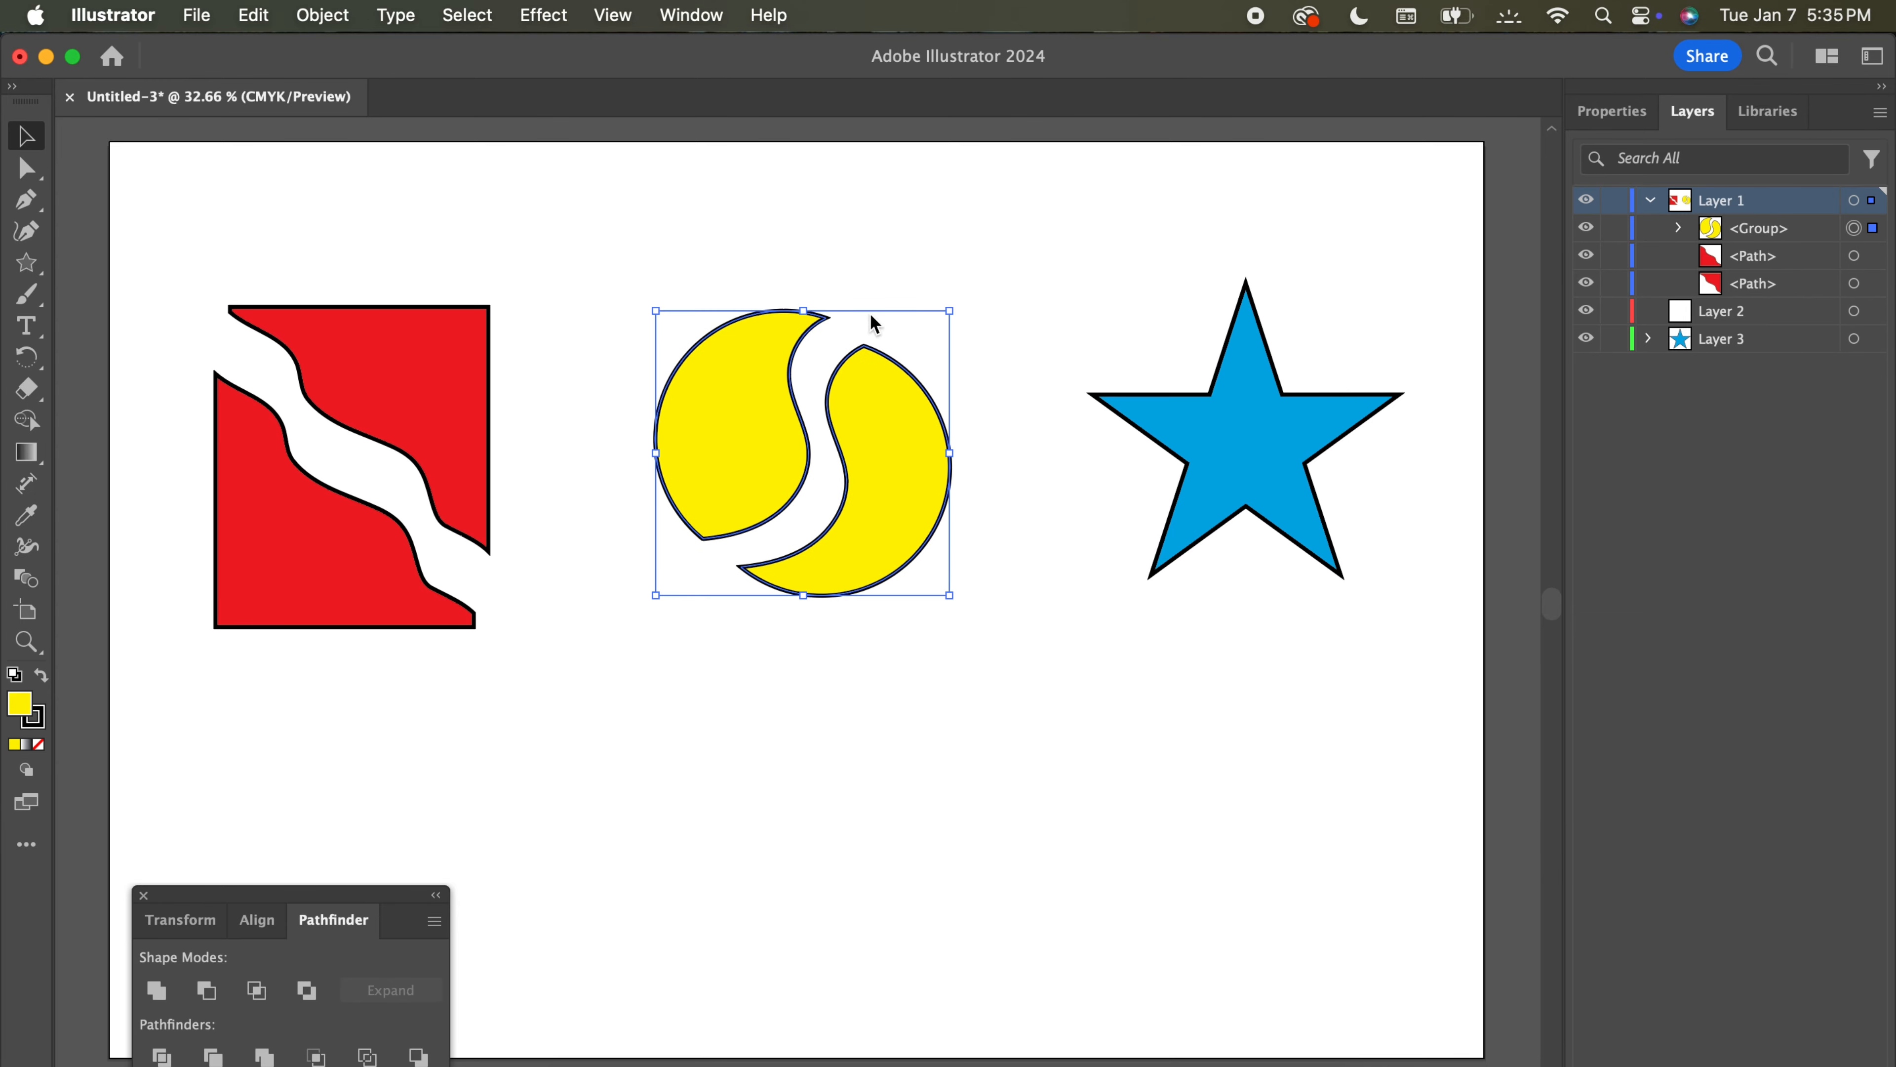
{"action": "left_click", "coordinate": [809, 273]}
{"action": "mouse_move", "coordinate": [388, 331]}
{"action": "left_mouse_down"}
{"action": "mouse_move", "coordinate": [401, 287]}
{"action": "mouse_move", "coordinate": [403, 340]}
{"action": "left_mouse_up"}
{"action": "left_click", "coordinate": [592, 224]}
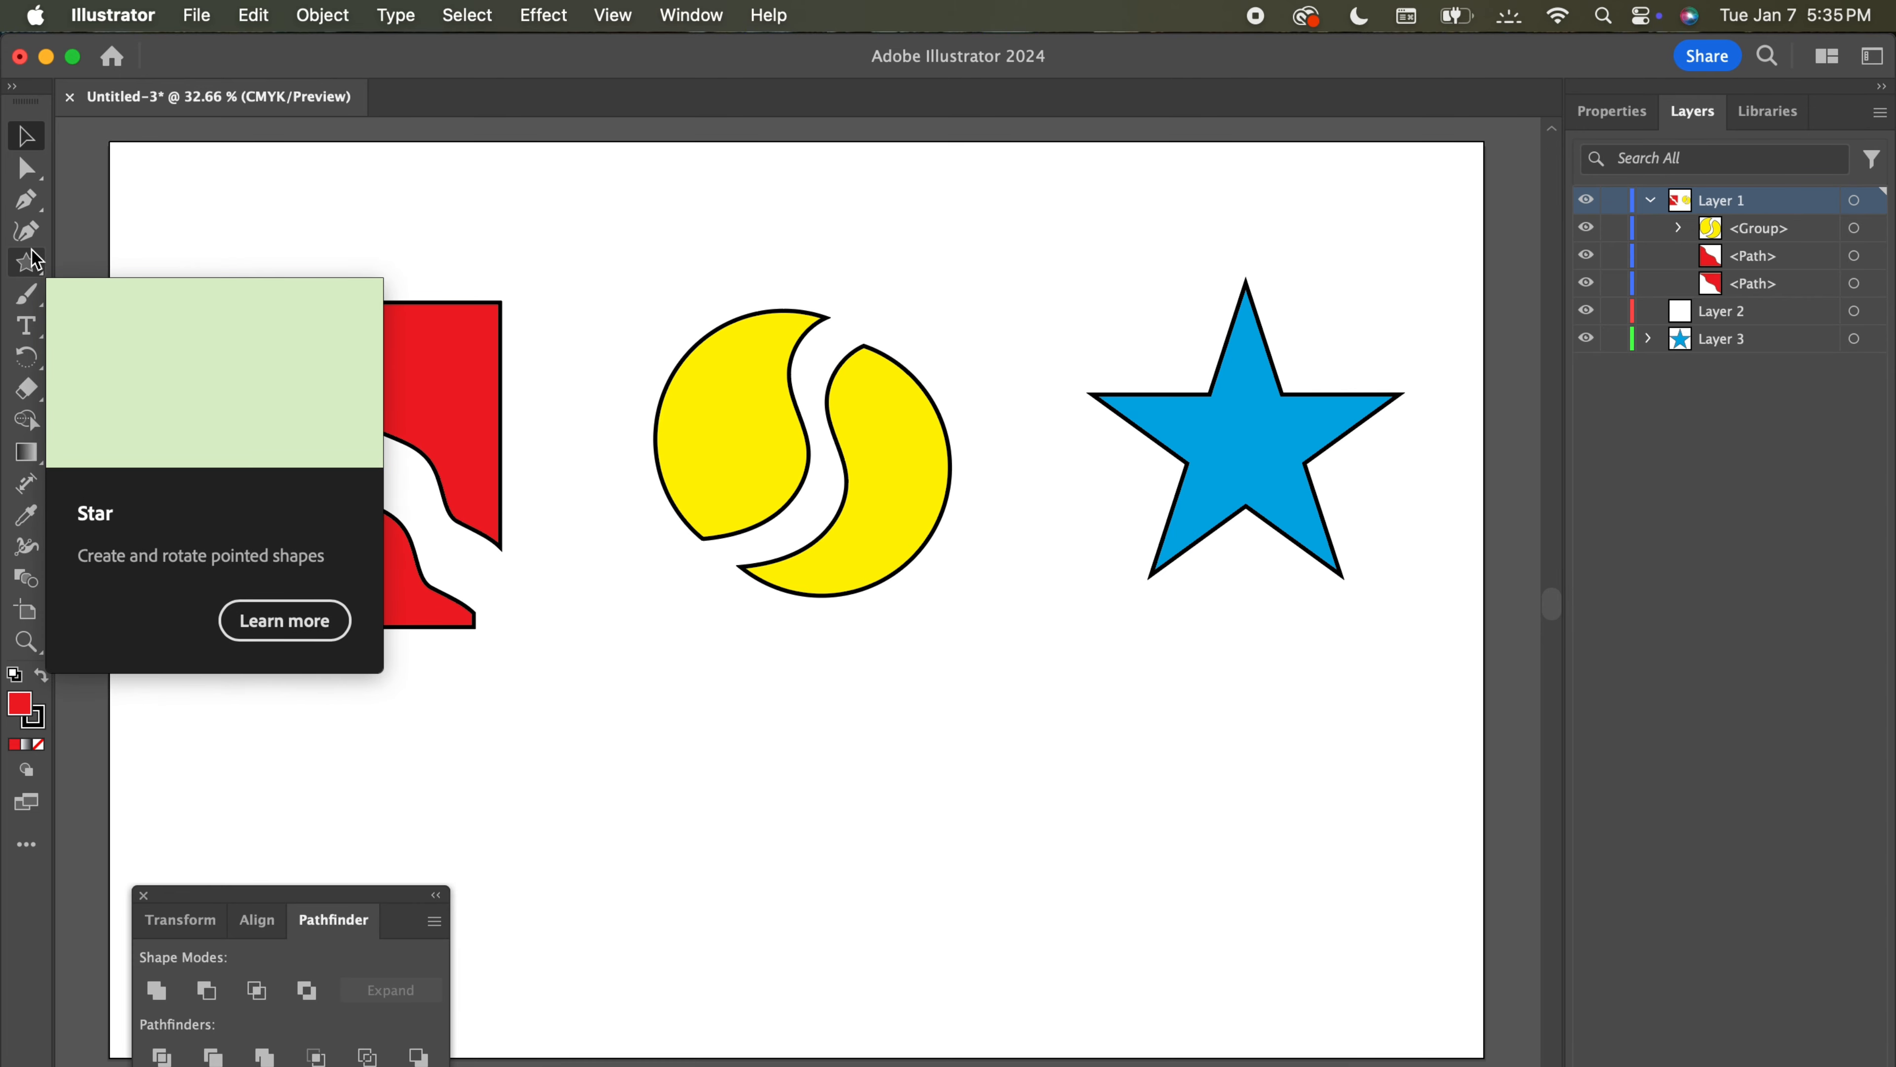
Switch from the Star tool to the Line Segment tool.
{"action": "left_click", "coordinate": [29, 264]}
{"action": "left_click_drag", "start_coordinate": [35, 268], "coordinate": [153, 387]}
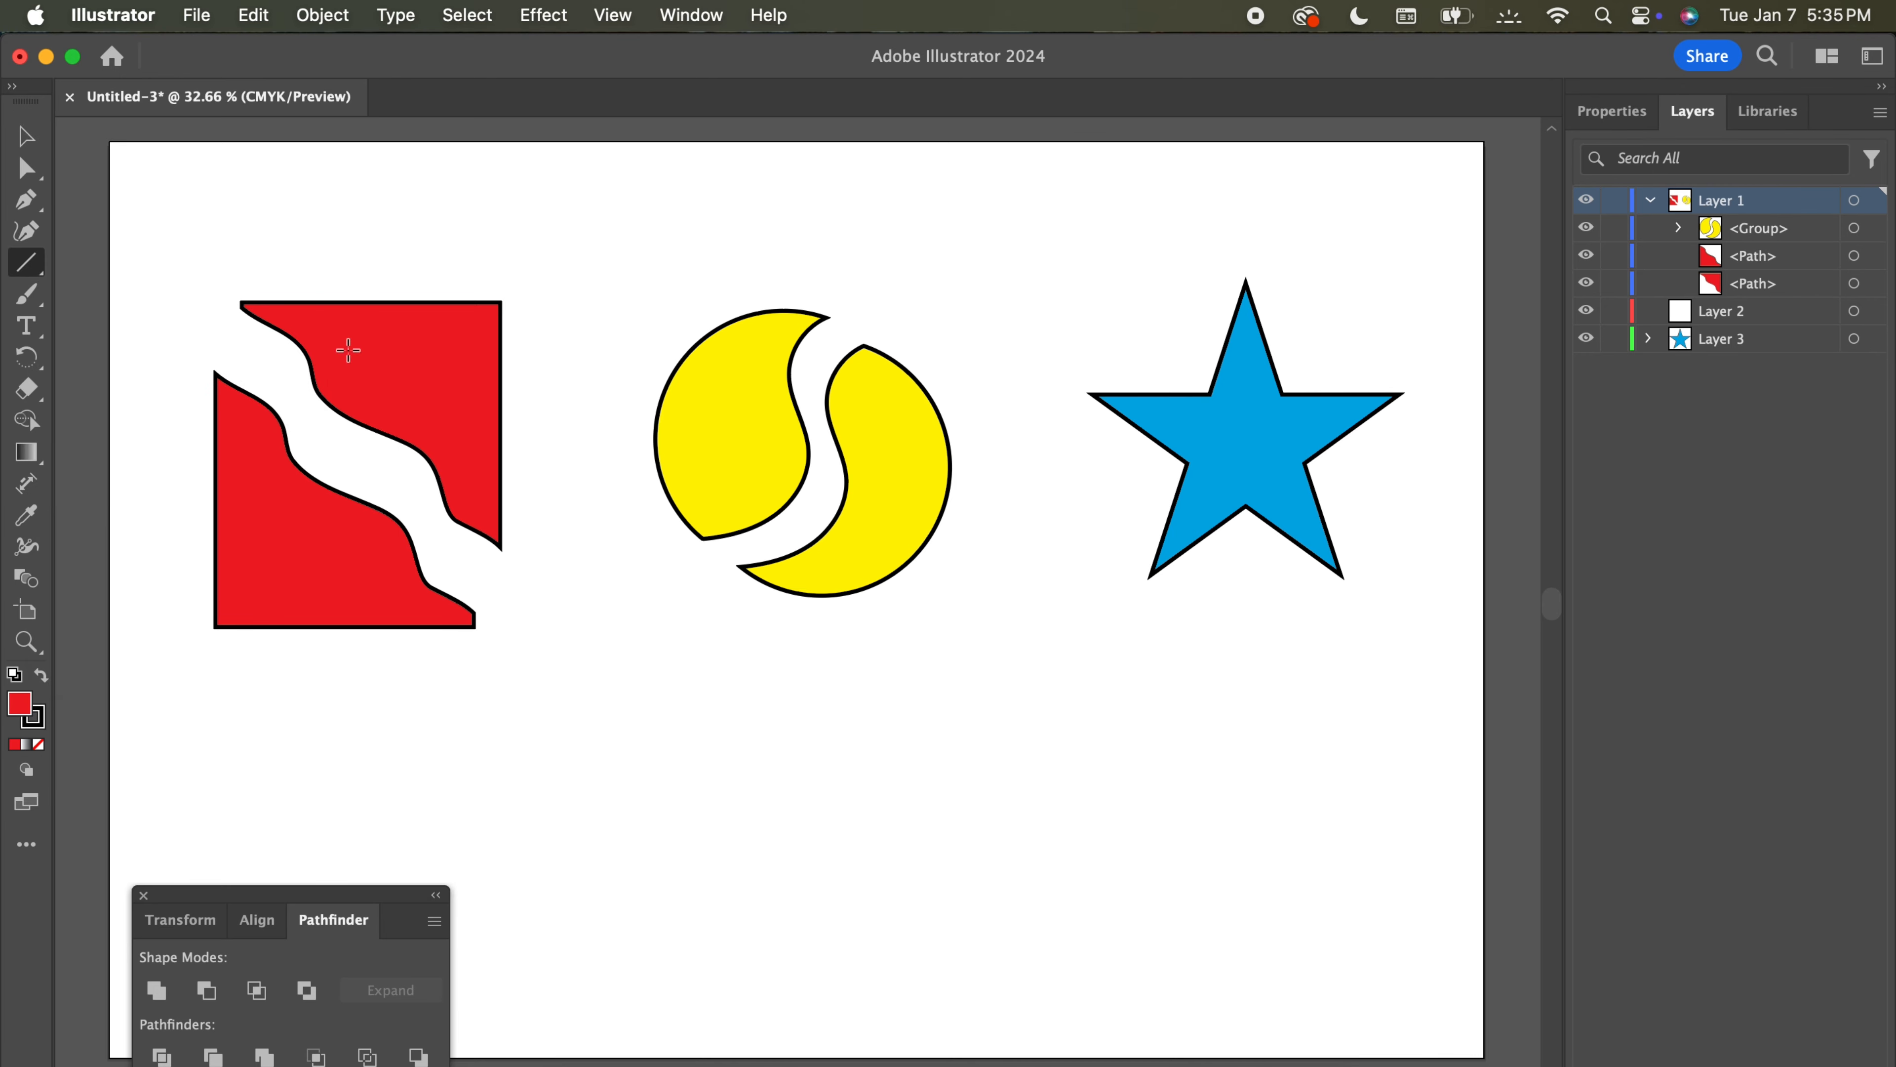
{"action": "left_click", "coordinate": [1245, 254]}
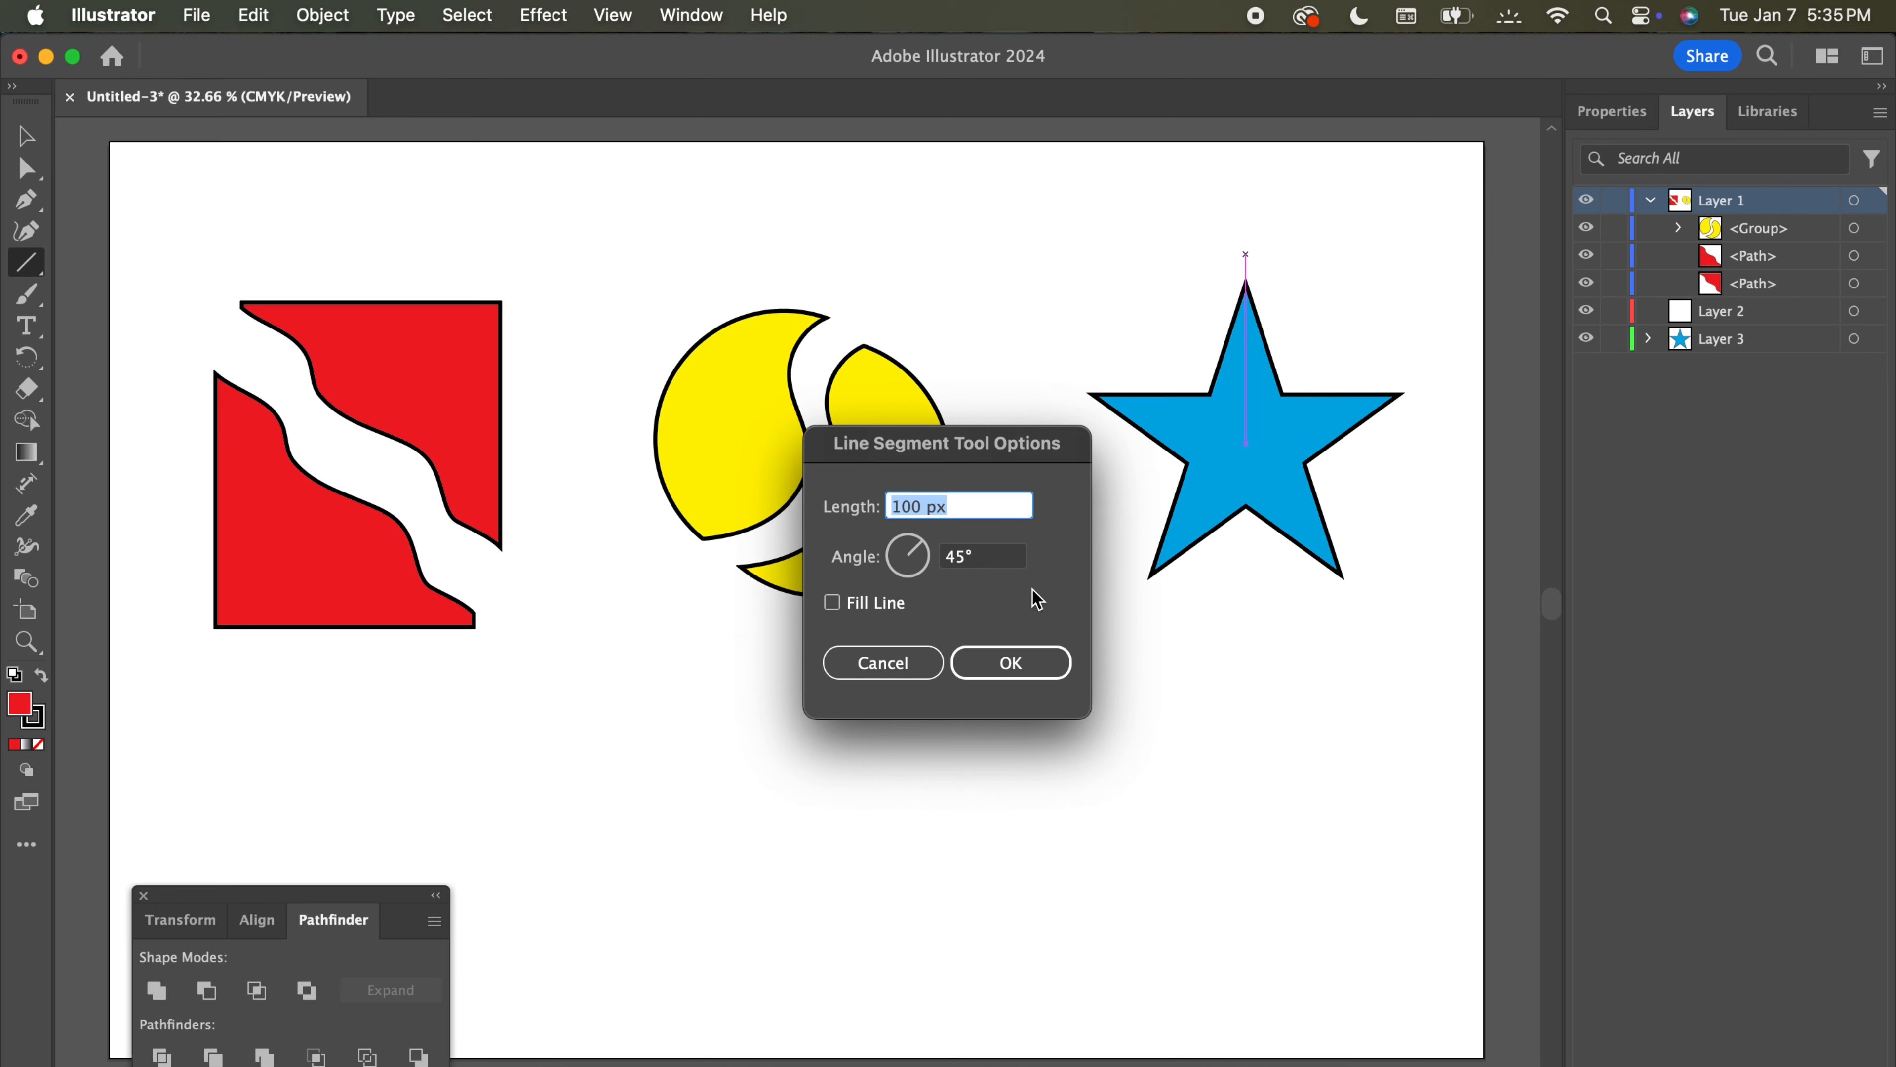
{"action": "left_click", "coordinate": [1008, 662]}
{"action": "key", "text": "super+z"}
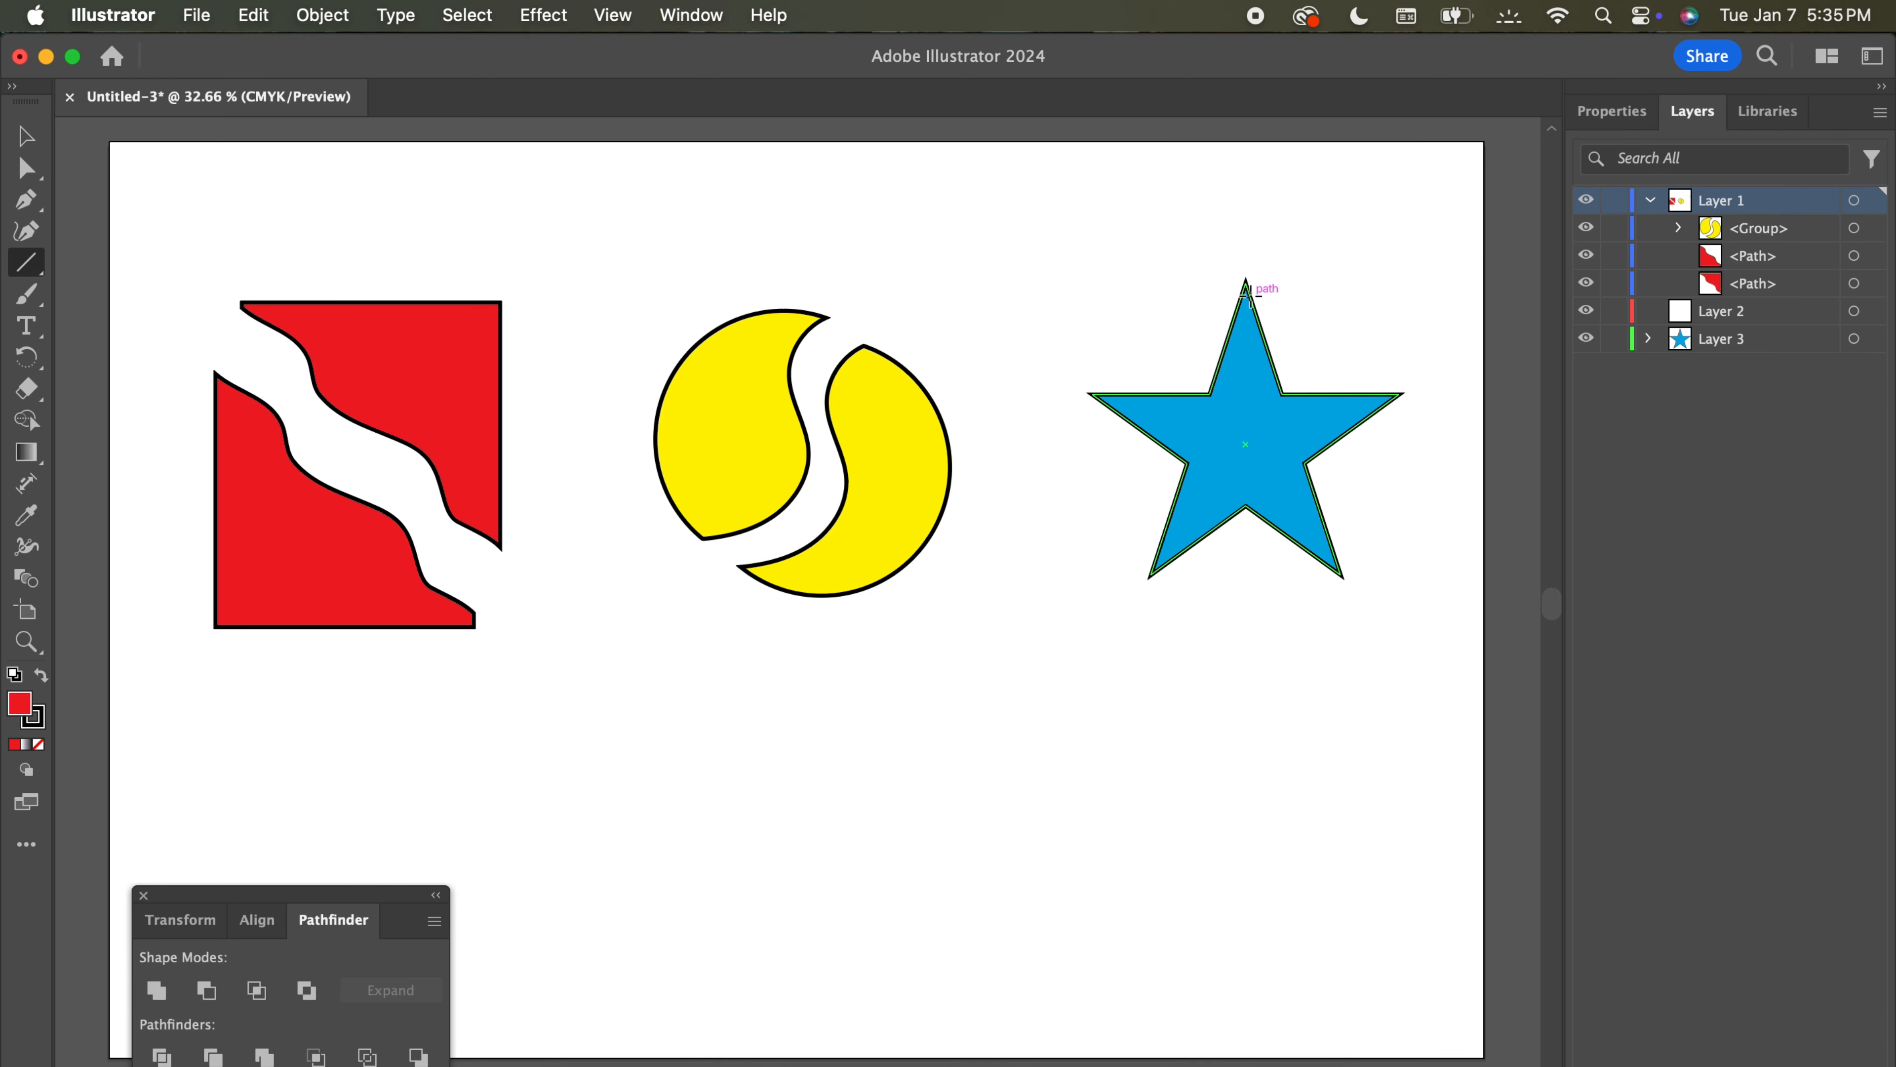
{"action": "left_click", "coordinate": [1244, 255]}
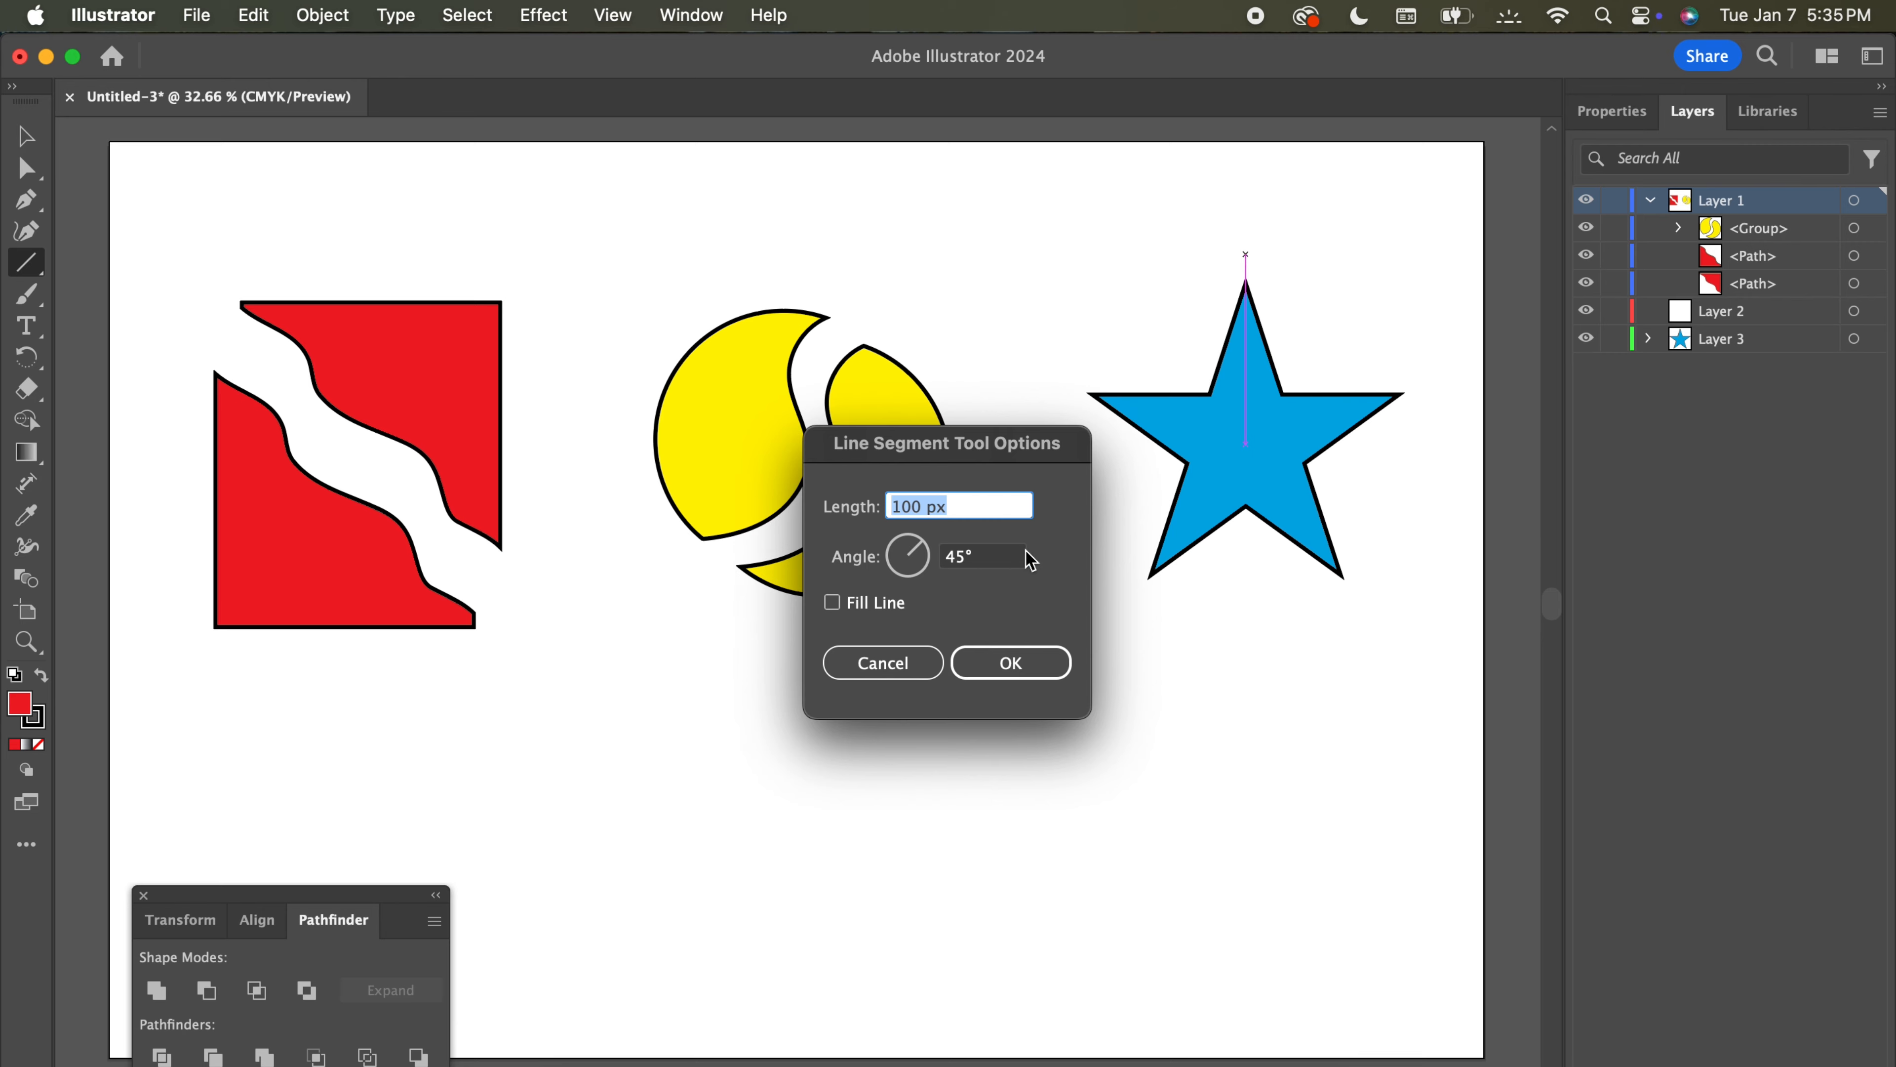
{"action": "left_click", "coordinate": [918, 655]}
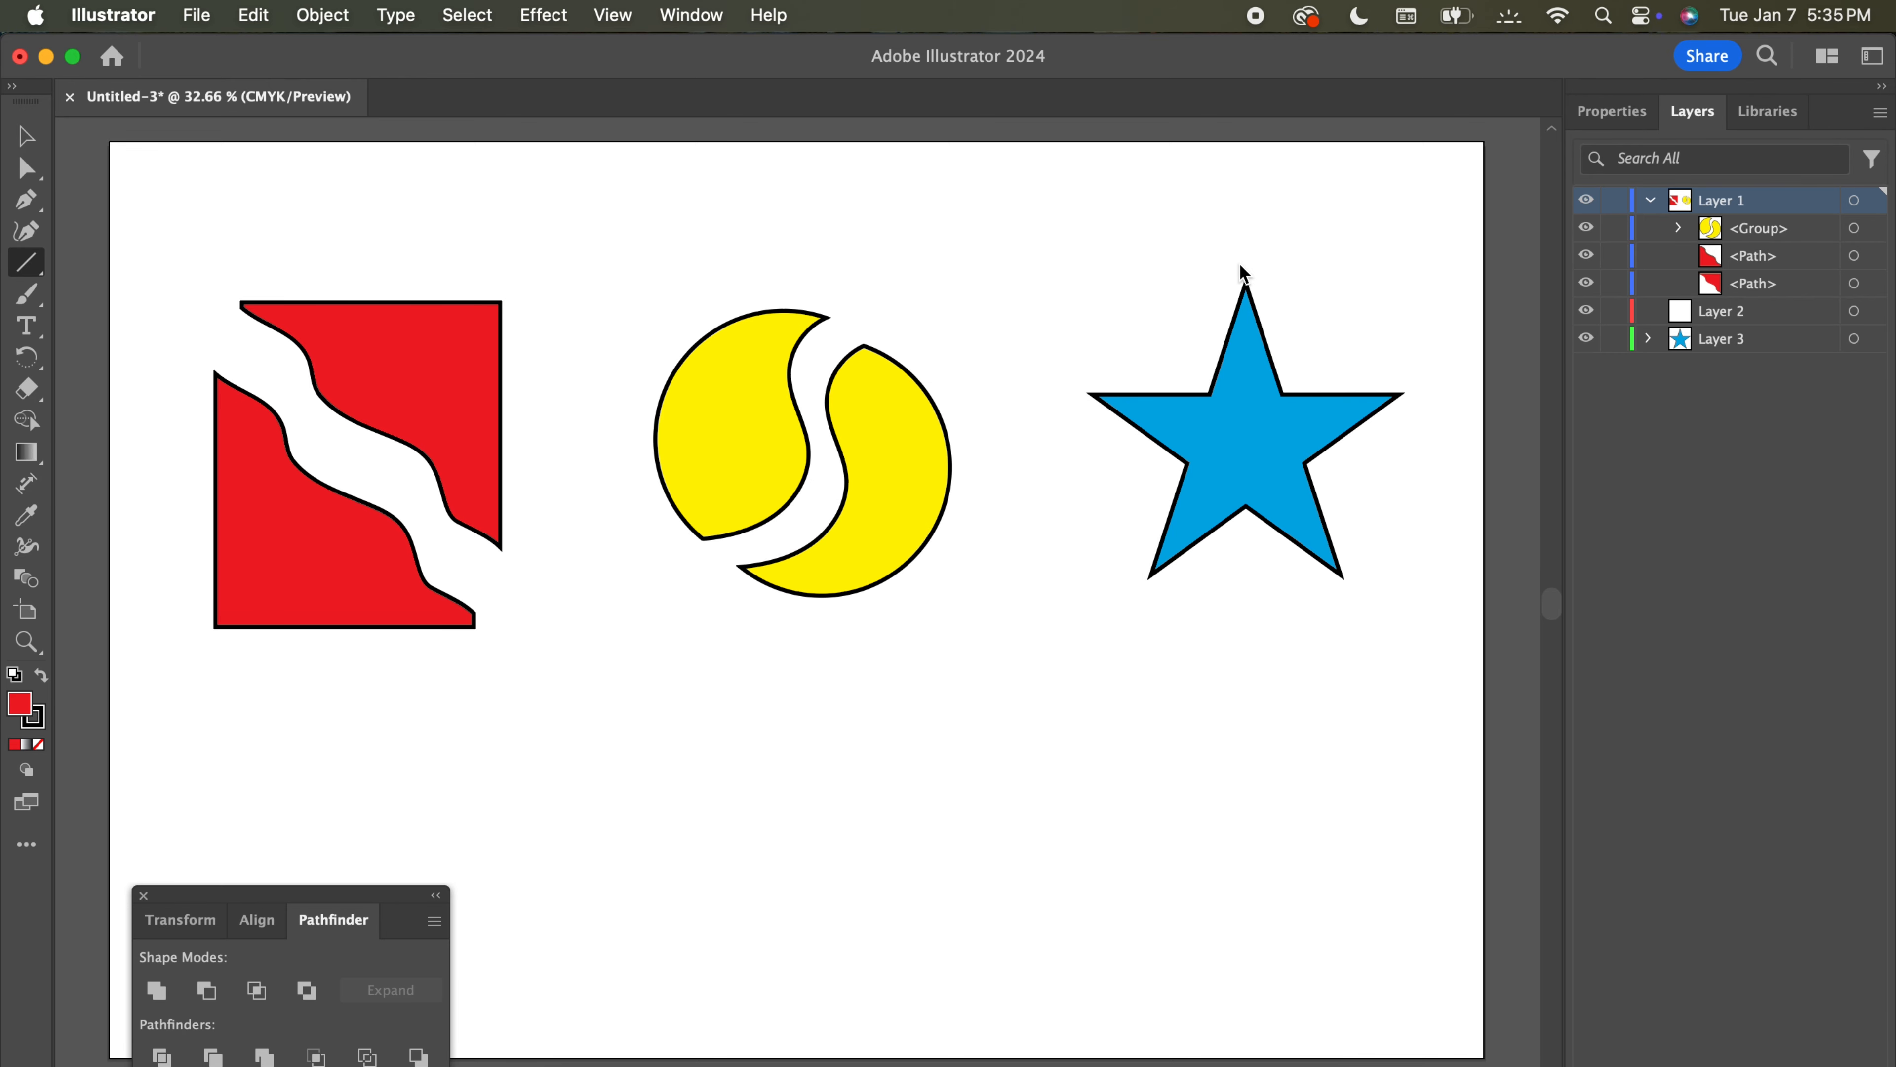
Draw a straight vertical line through the star's centre, extending past its top point and lower inner corner, and deselect it.
{"action": "left_click_drag", "start_coordinate": [1246, 258], "coordinate": [1248, 551]}
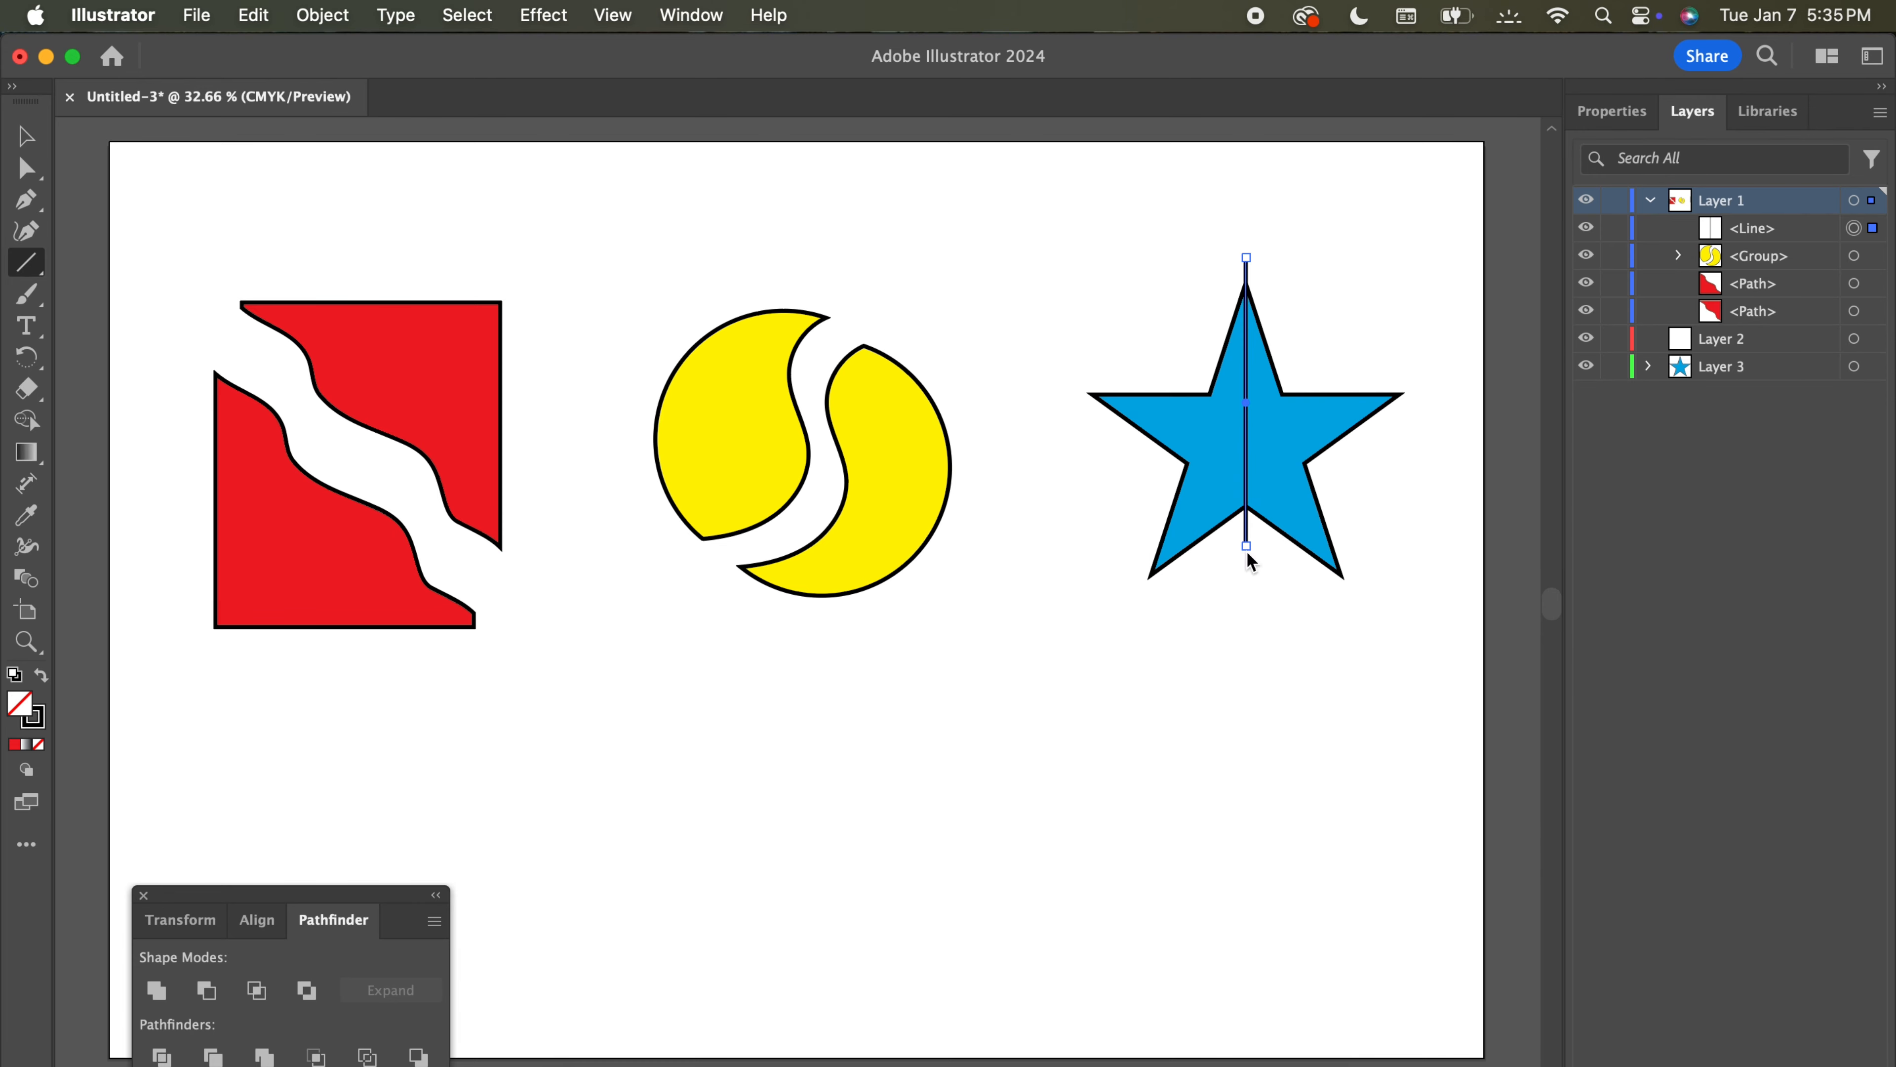
{"action": "left_click", "coordinate": [25, 136]}
{"action": "left_click", "coordinate": [966, 196]}
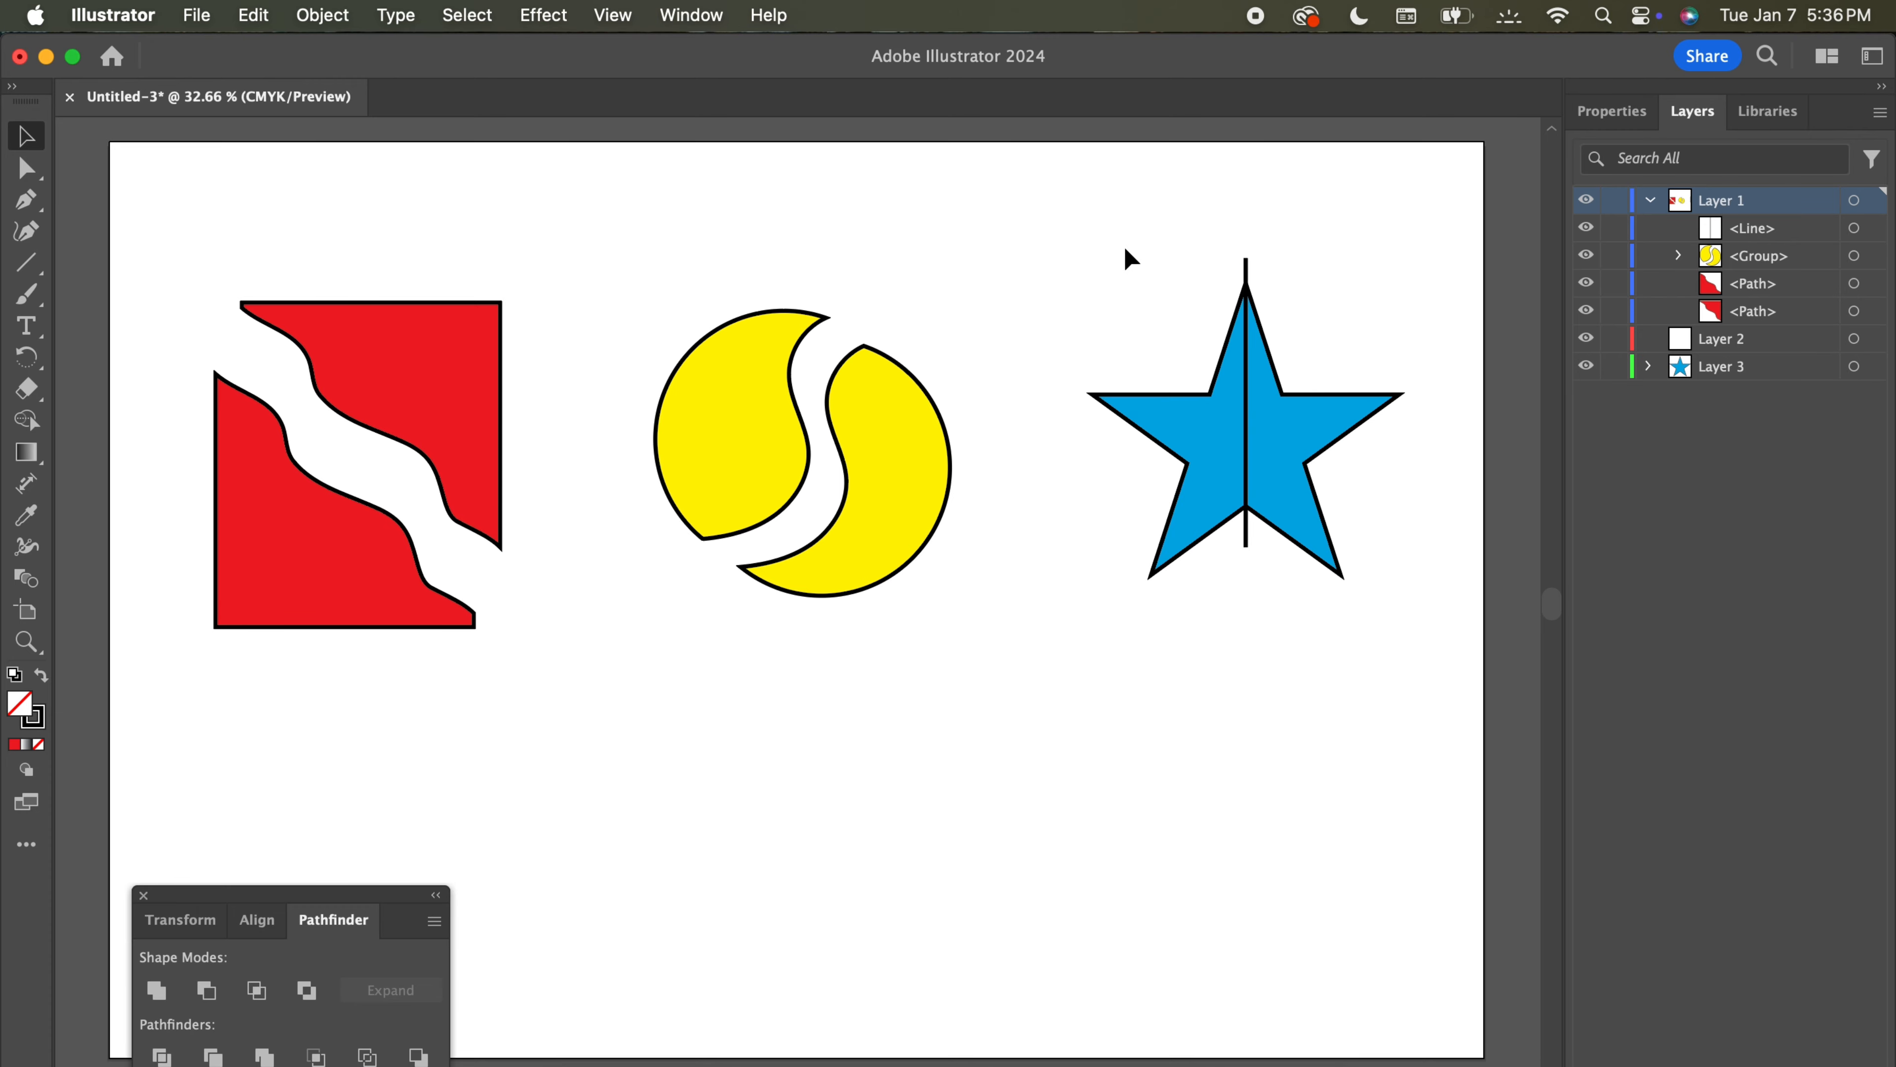
Select the blue star with its vertical line, split it into two halves using the Shape Builder, and deselect everything.
{"action": "left_click_drag", "start_coordinate": [1153, 259], "coordinate": [1382, 662]}
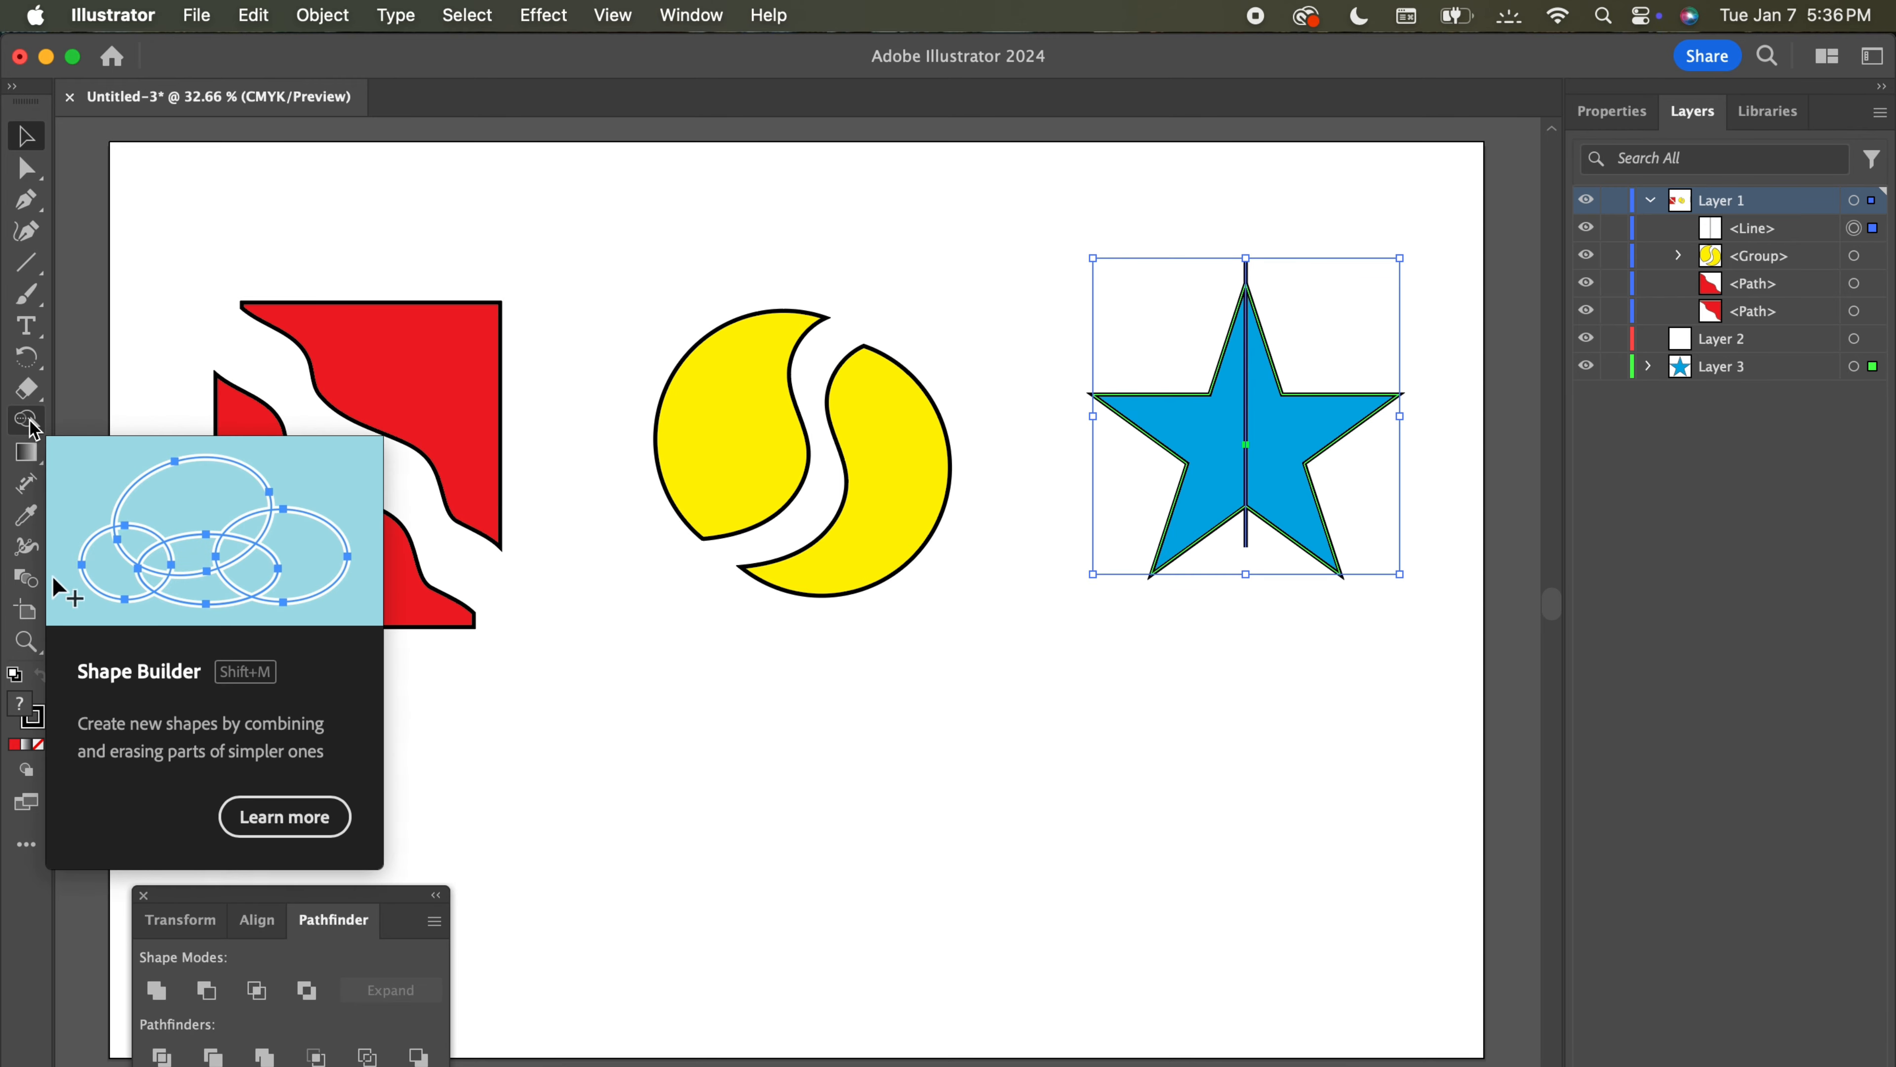
{"action": "left_click", "coordinate": [28, 421]}
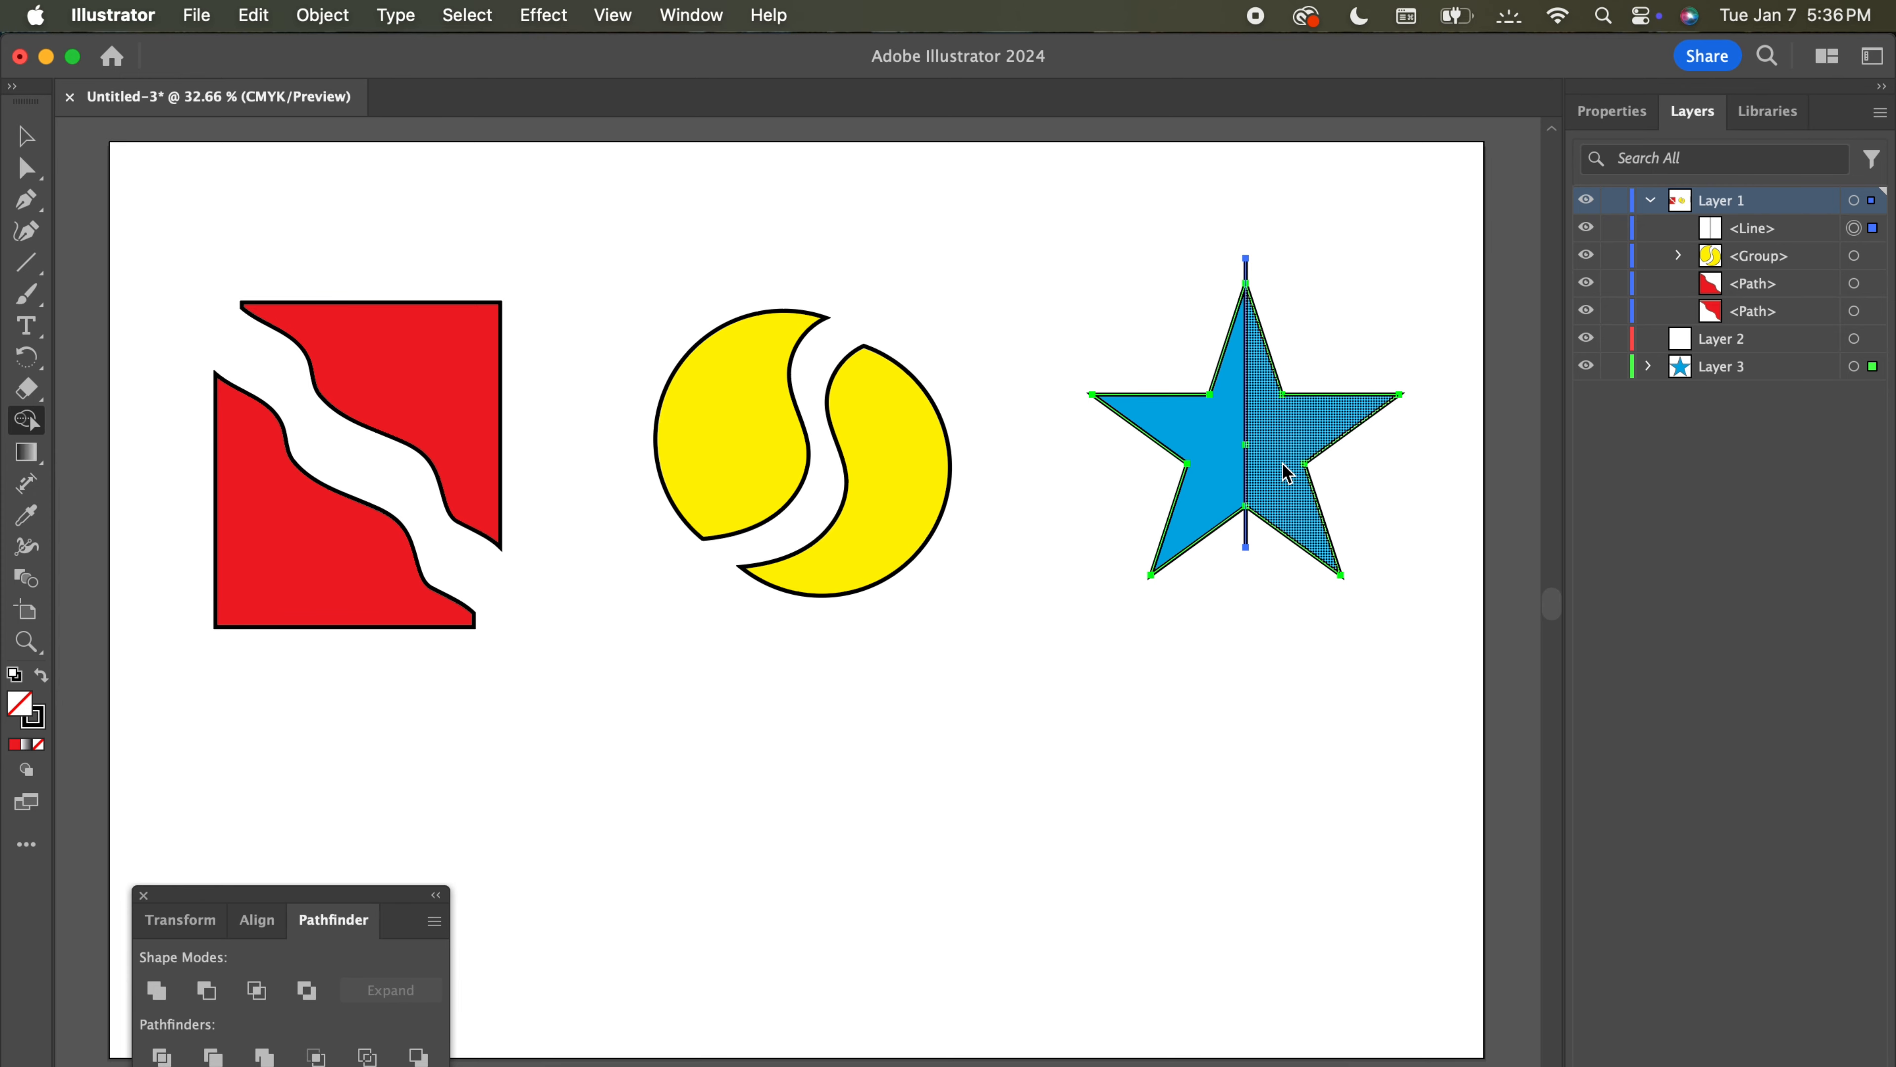
{"action": "left_click", "coordinate": [1298, 441]}
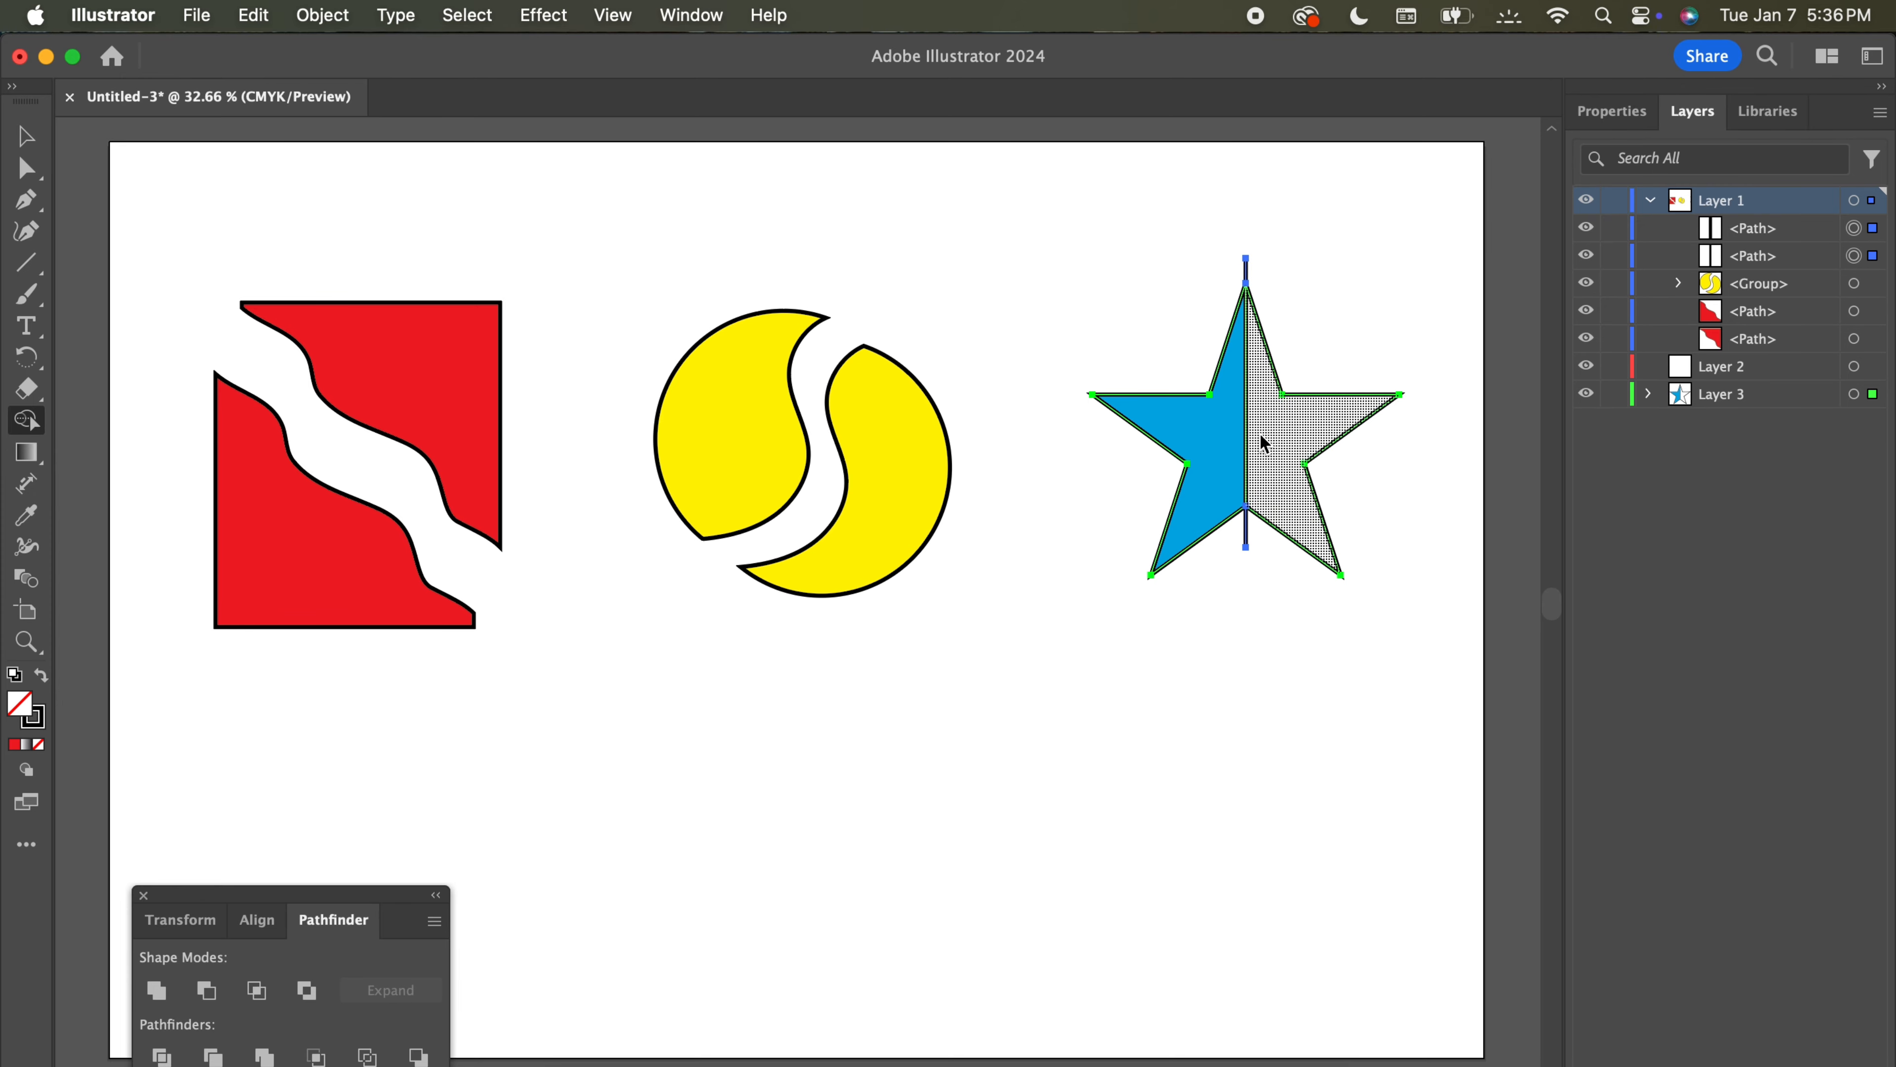
{"action": "left_click", "coordinate": [1192, 435]}
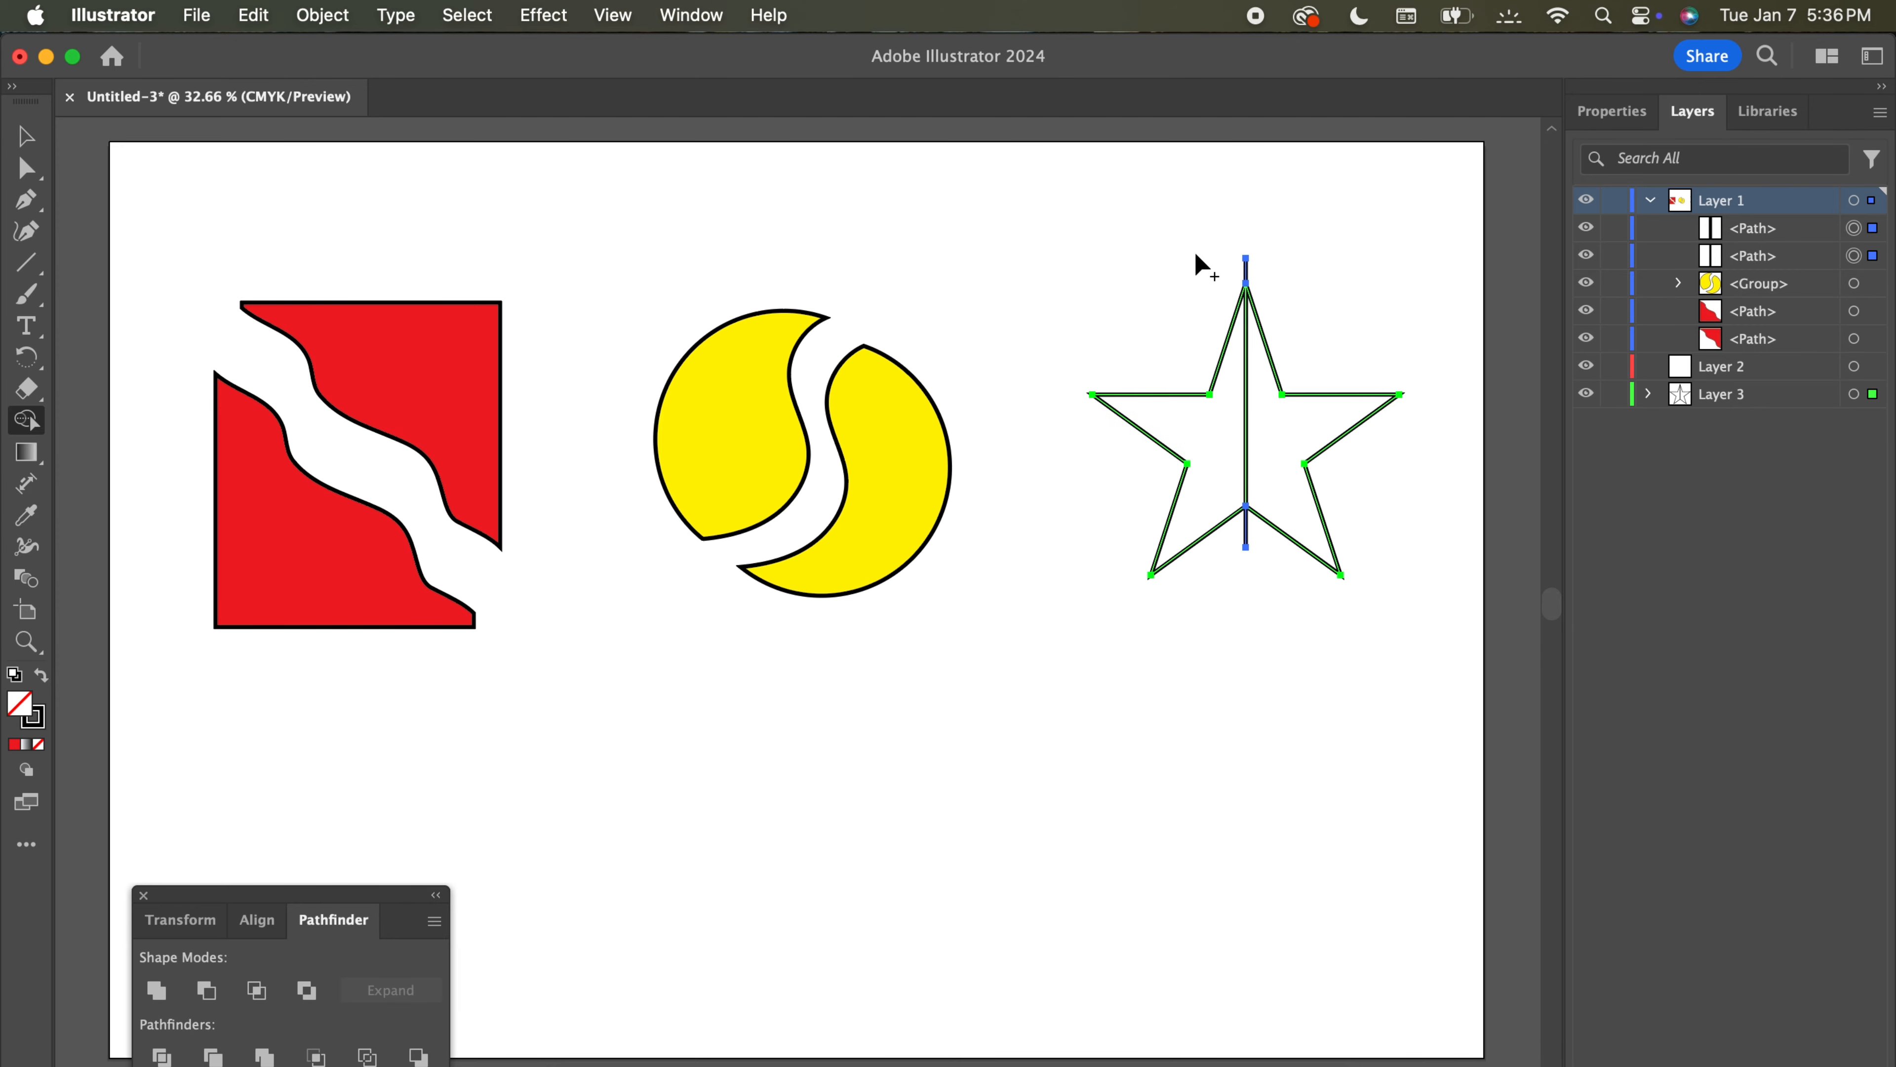
{"action": "left_click", "coordinate": [25, 135]}
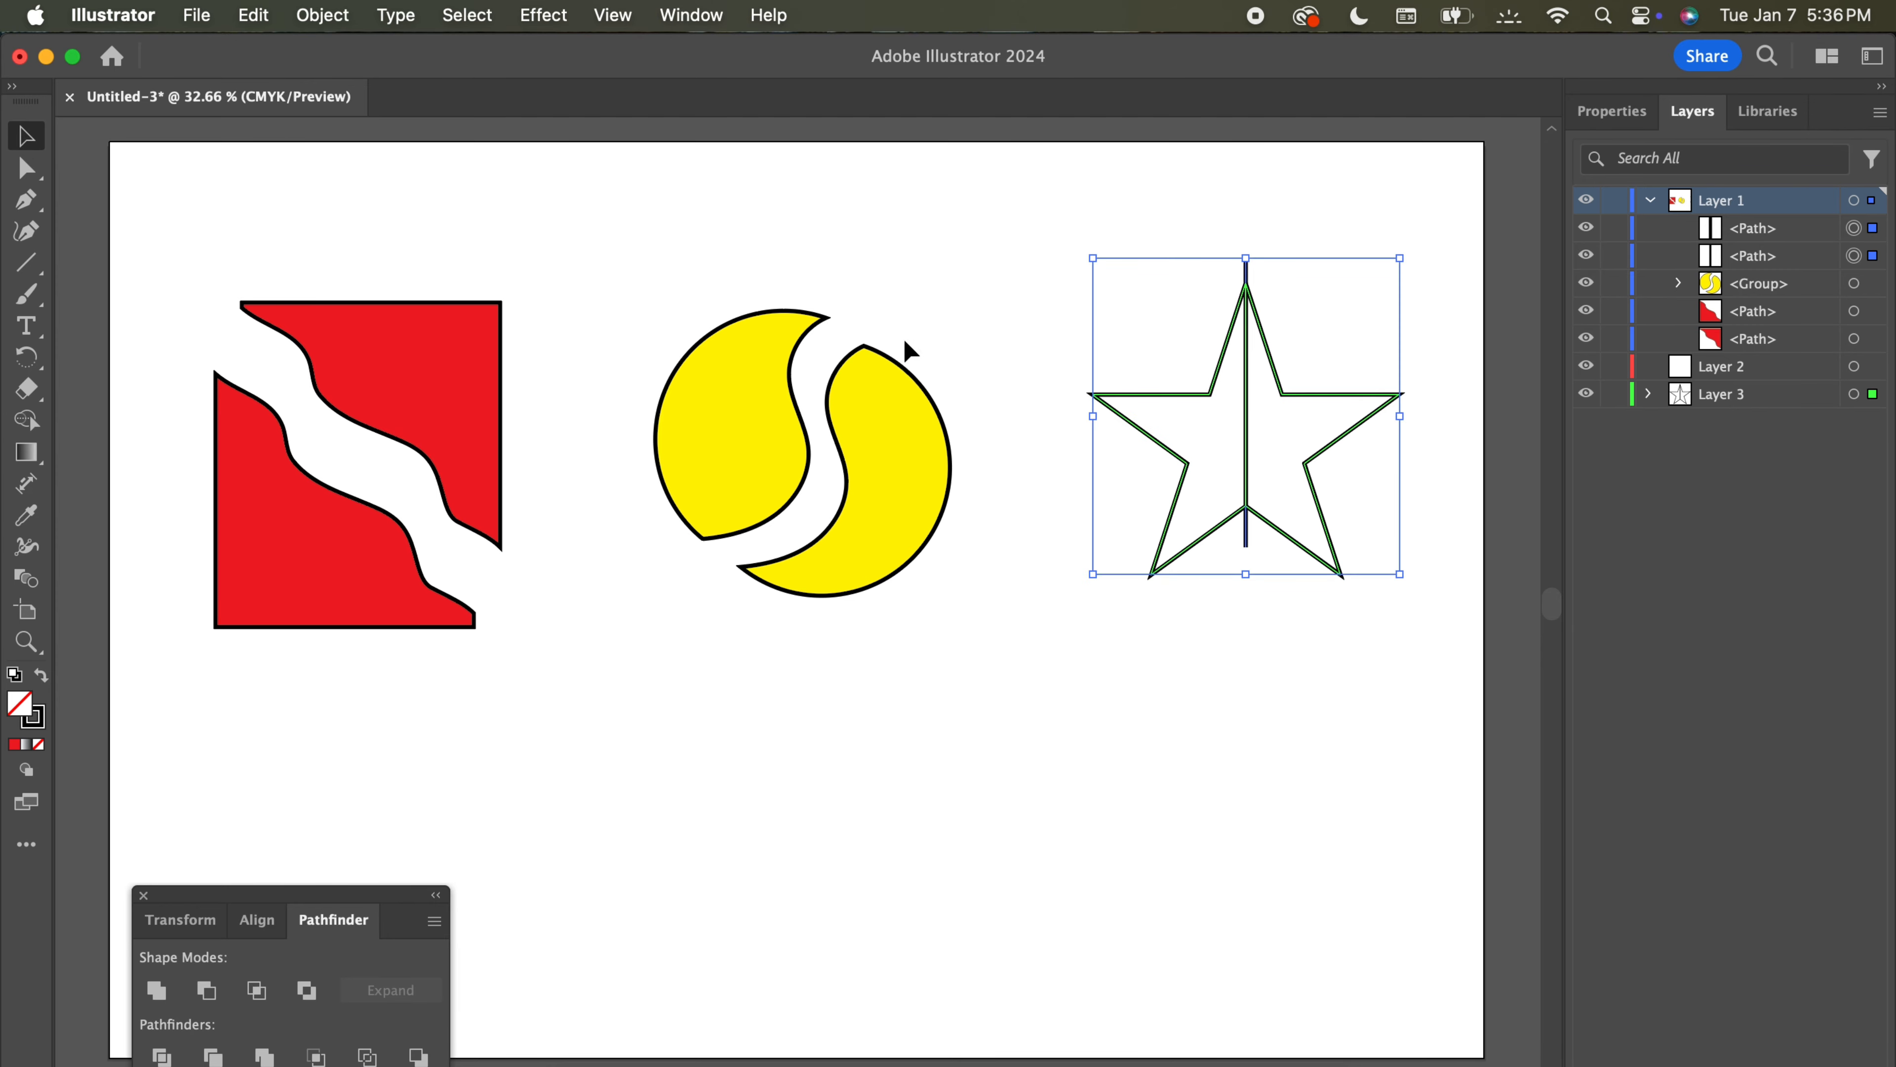
{"action": "left_click", "coordinate": [1187, 333]}
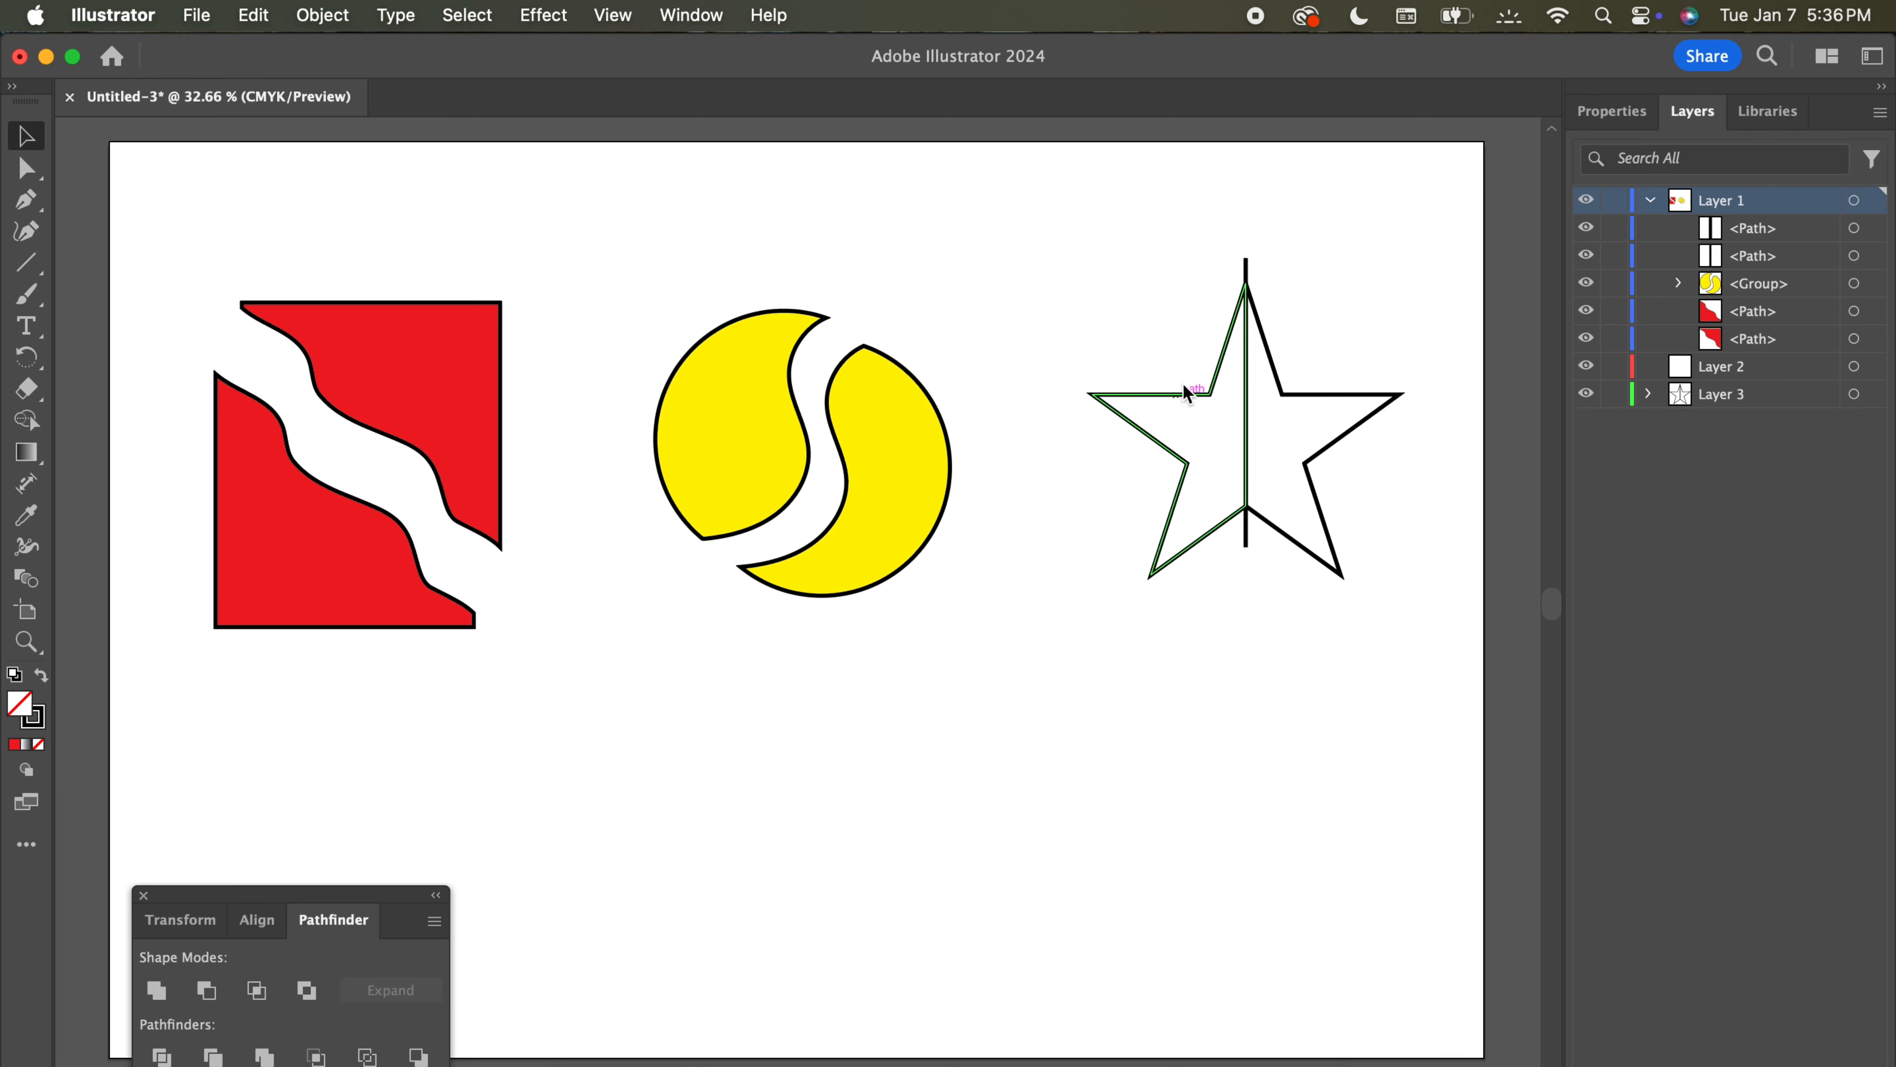
Pull the star's two halves apart horizontally and delete the two leftover line stubs between them.
{"action": "left_click_drag", "start_coordinate": [1187, 406], "coordinate": [1154, 405]}
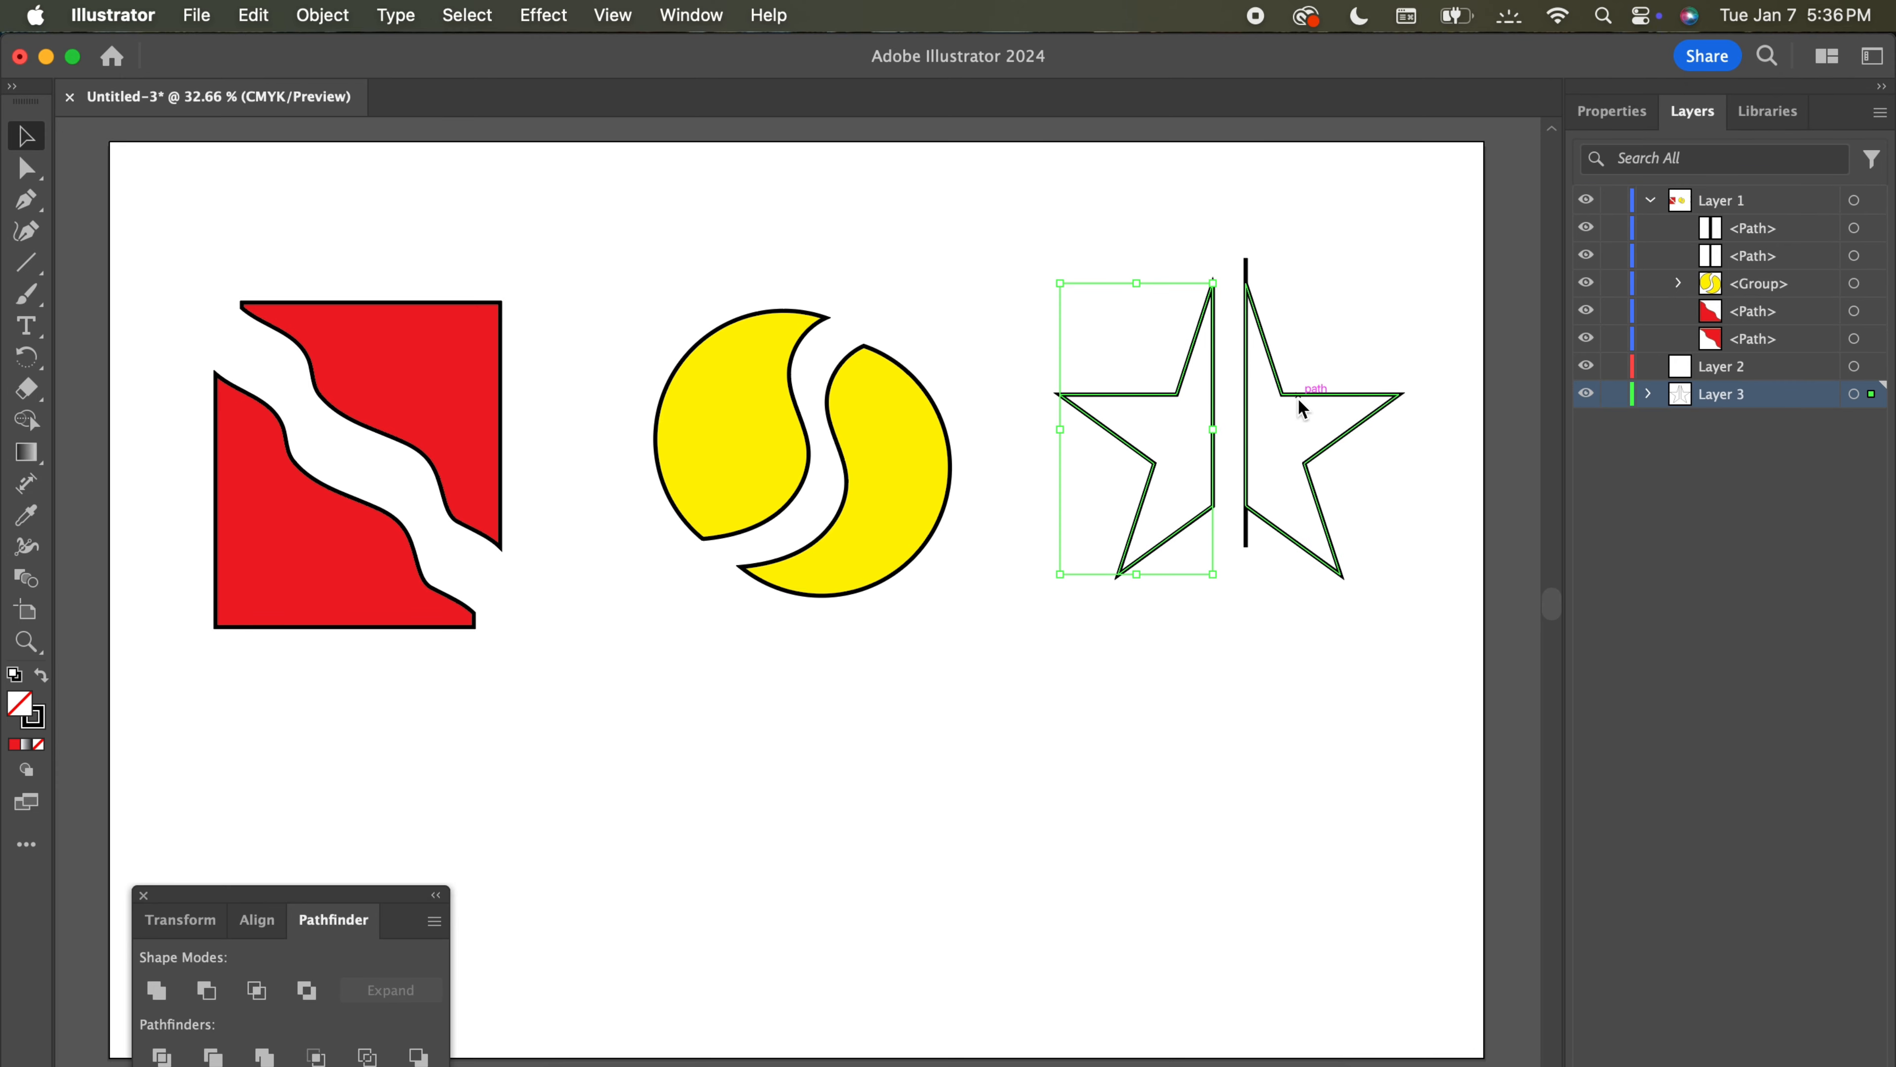
{"action": "left_click_drag", "start_coordinate": [1298, 398], "coordinate": [1330, 405]}
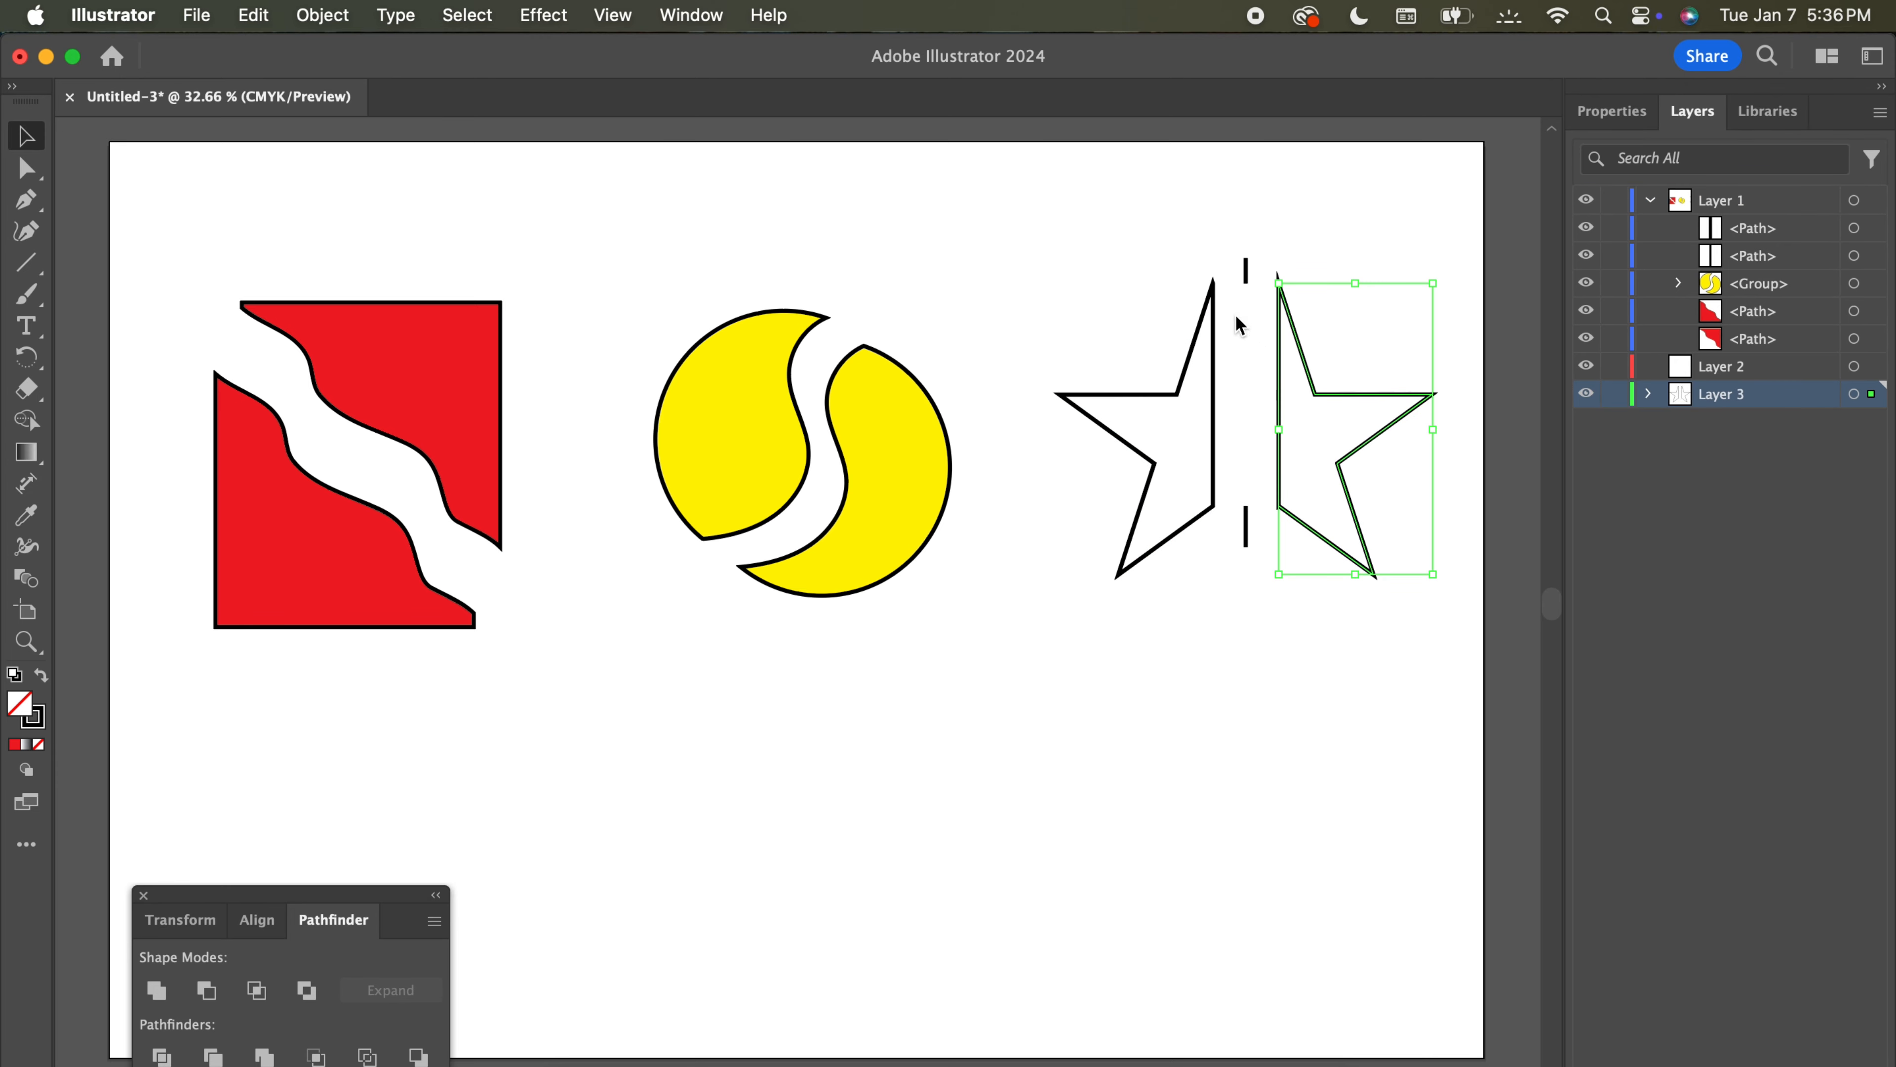
{"action": "left_click", "coordinate": [1244, 271]}
{"action": "key", "text": "Delete"}
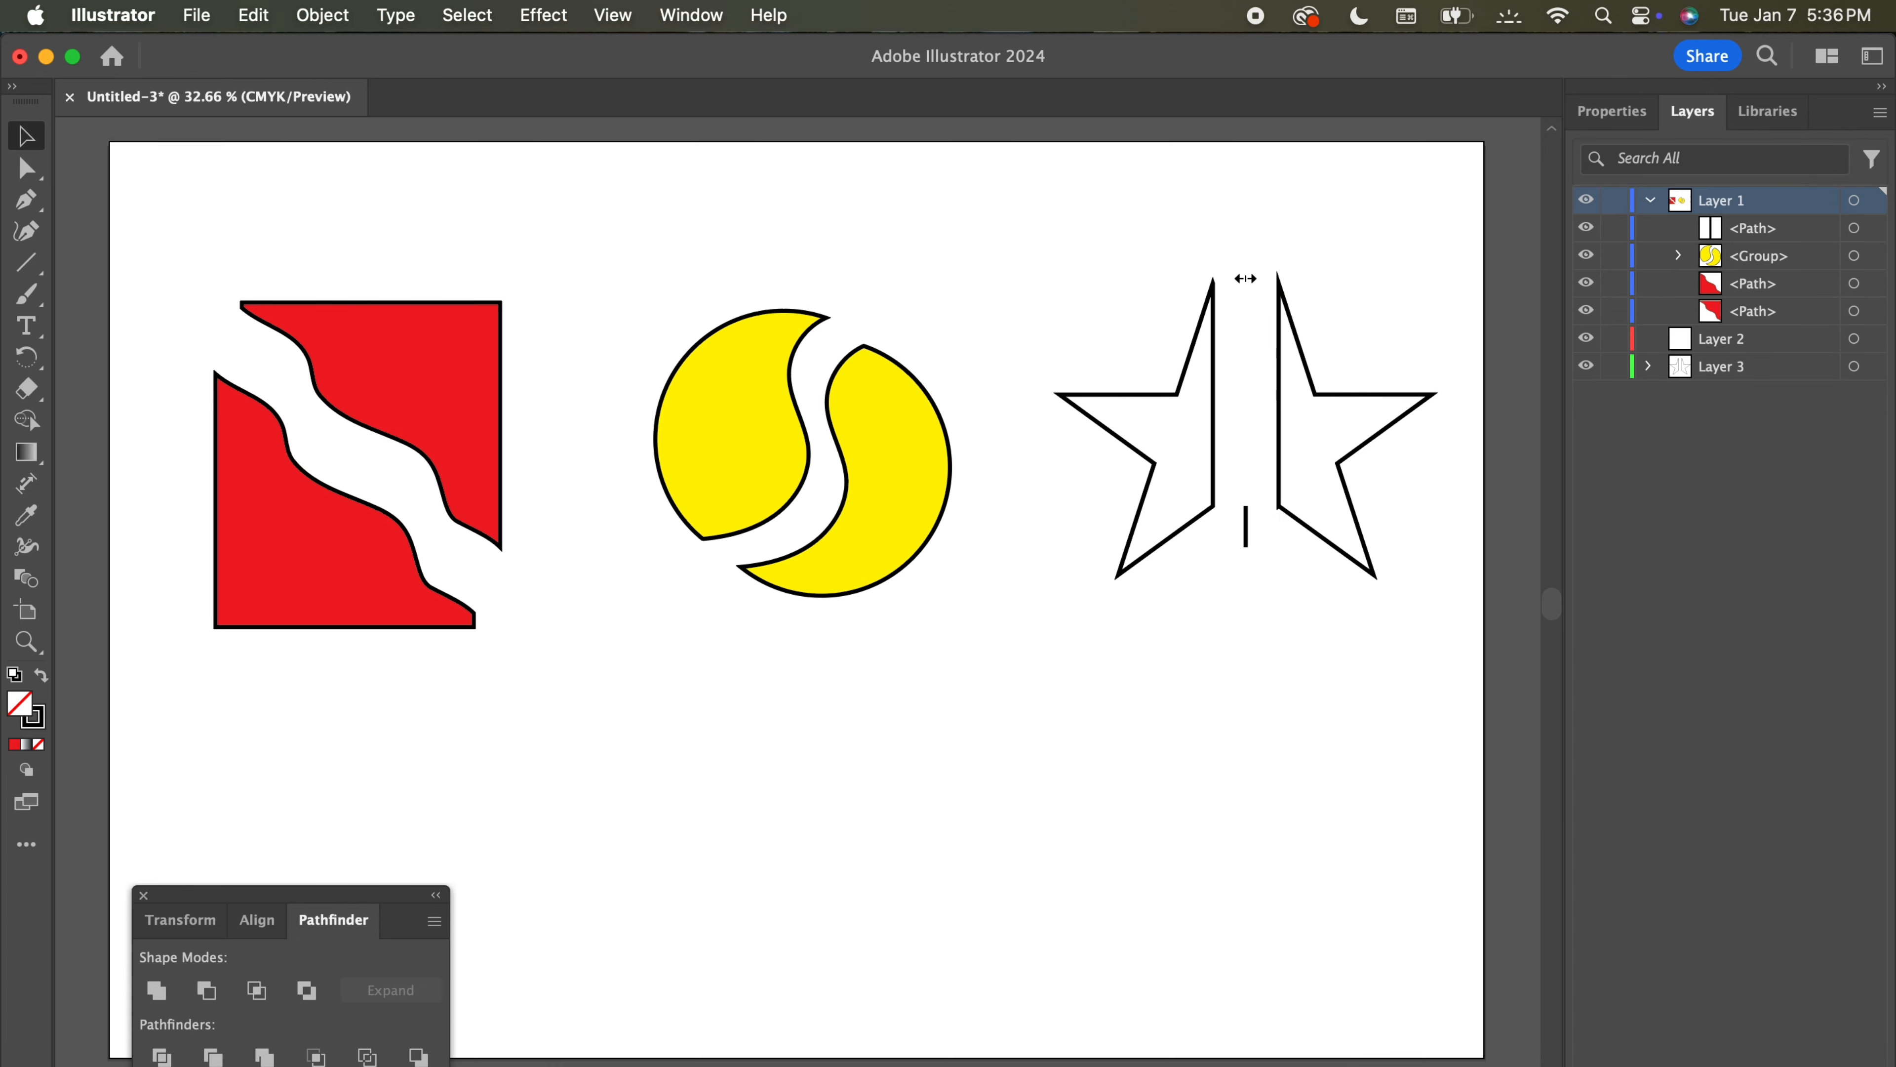
{"action": "left_click", "coordinate": [1245, 523]}
{"action": "key", "text": "Delete"}
Fill the right half of the star with the red swatch.
{"action": "left_click", "coordinate": [1279, 490]}
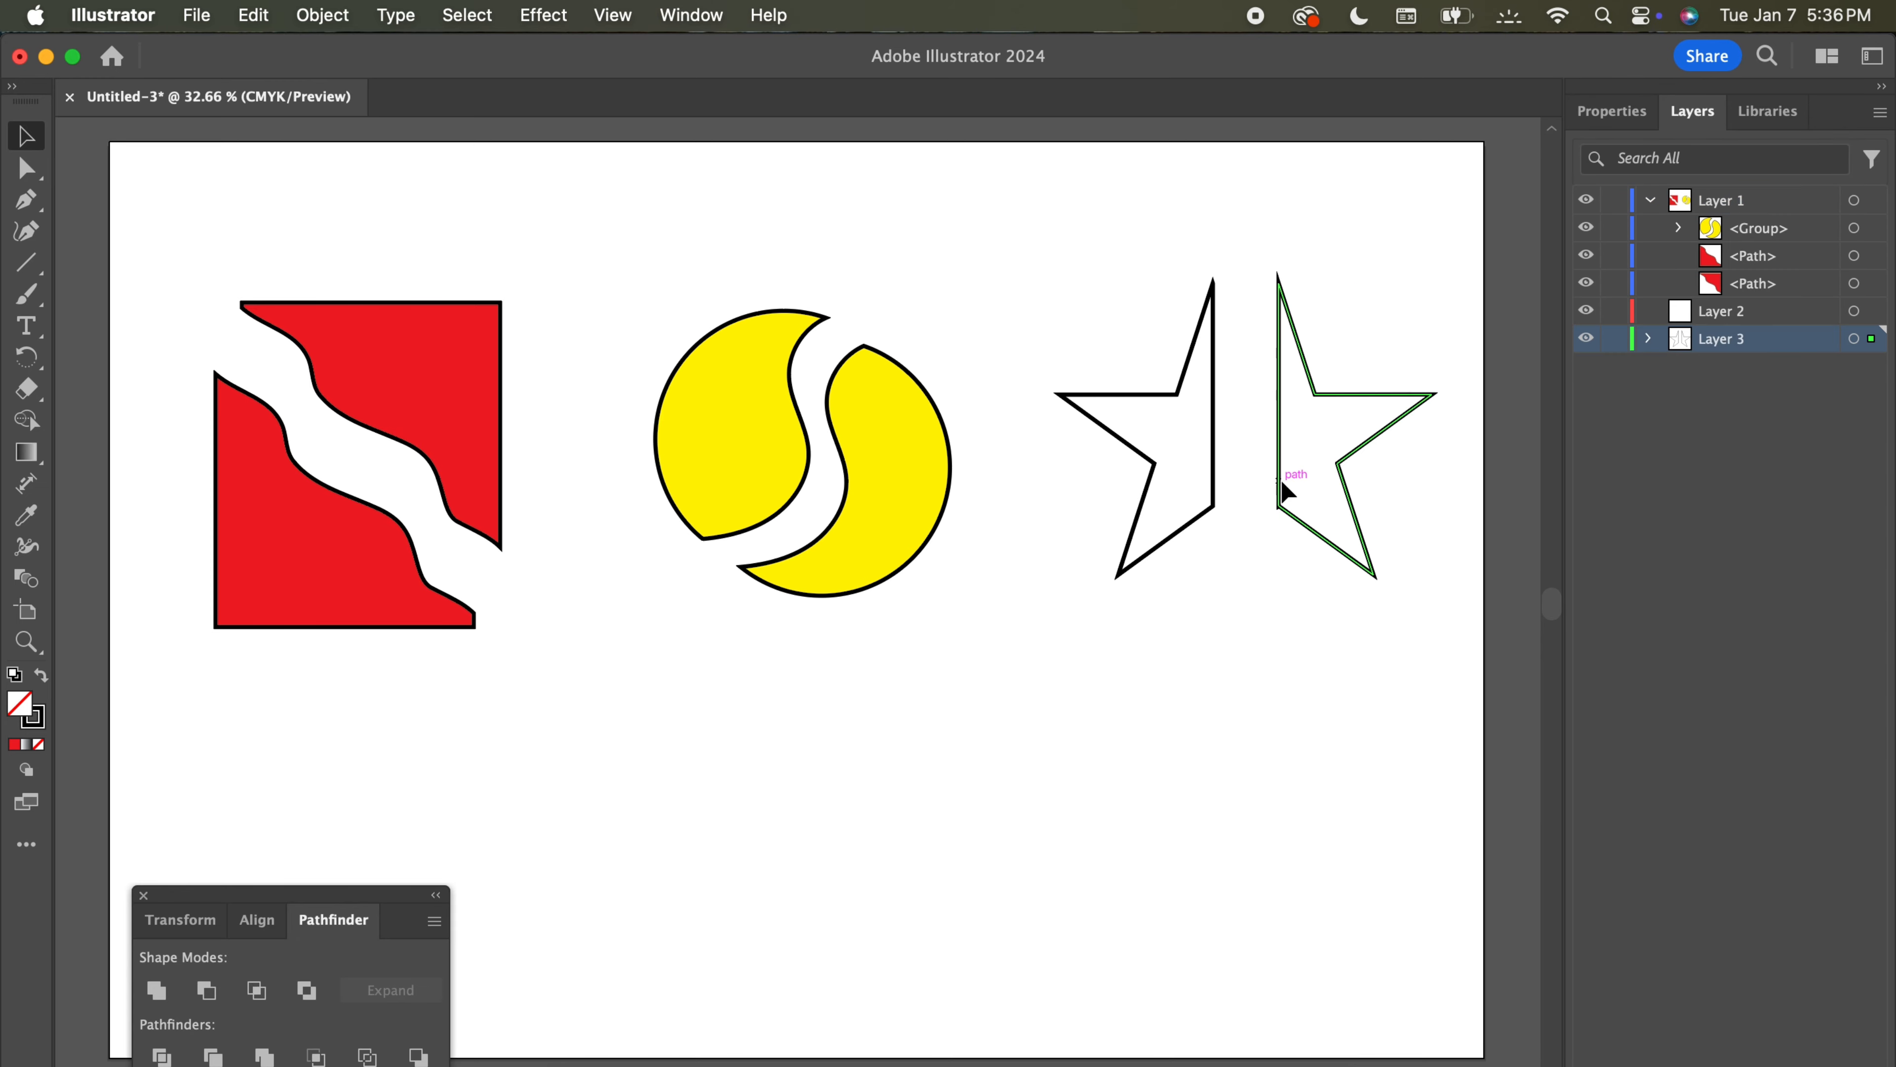
{"action": "left_click", "coordinate": [1618, 112]}
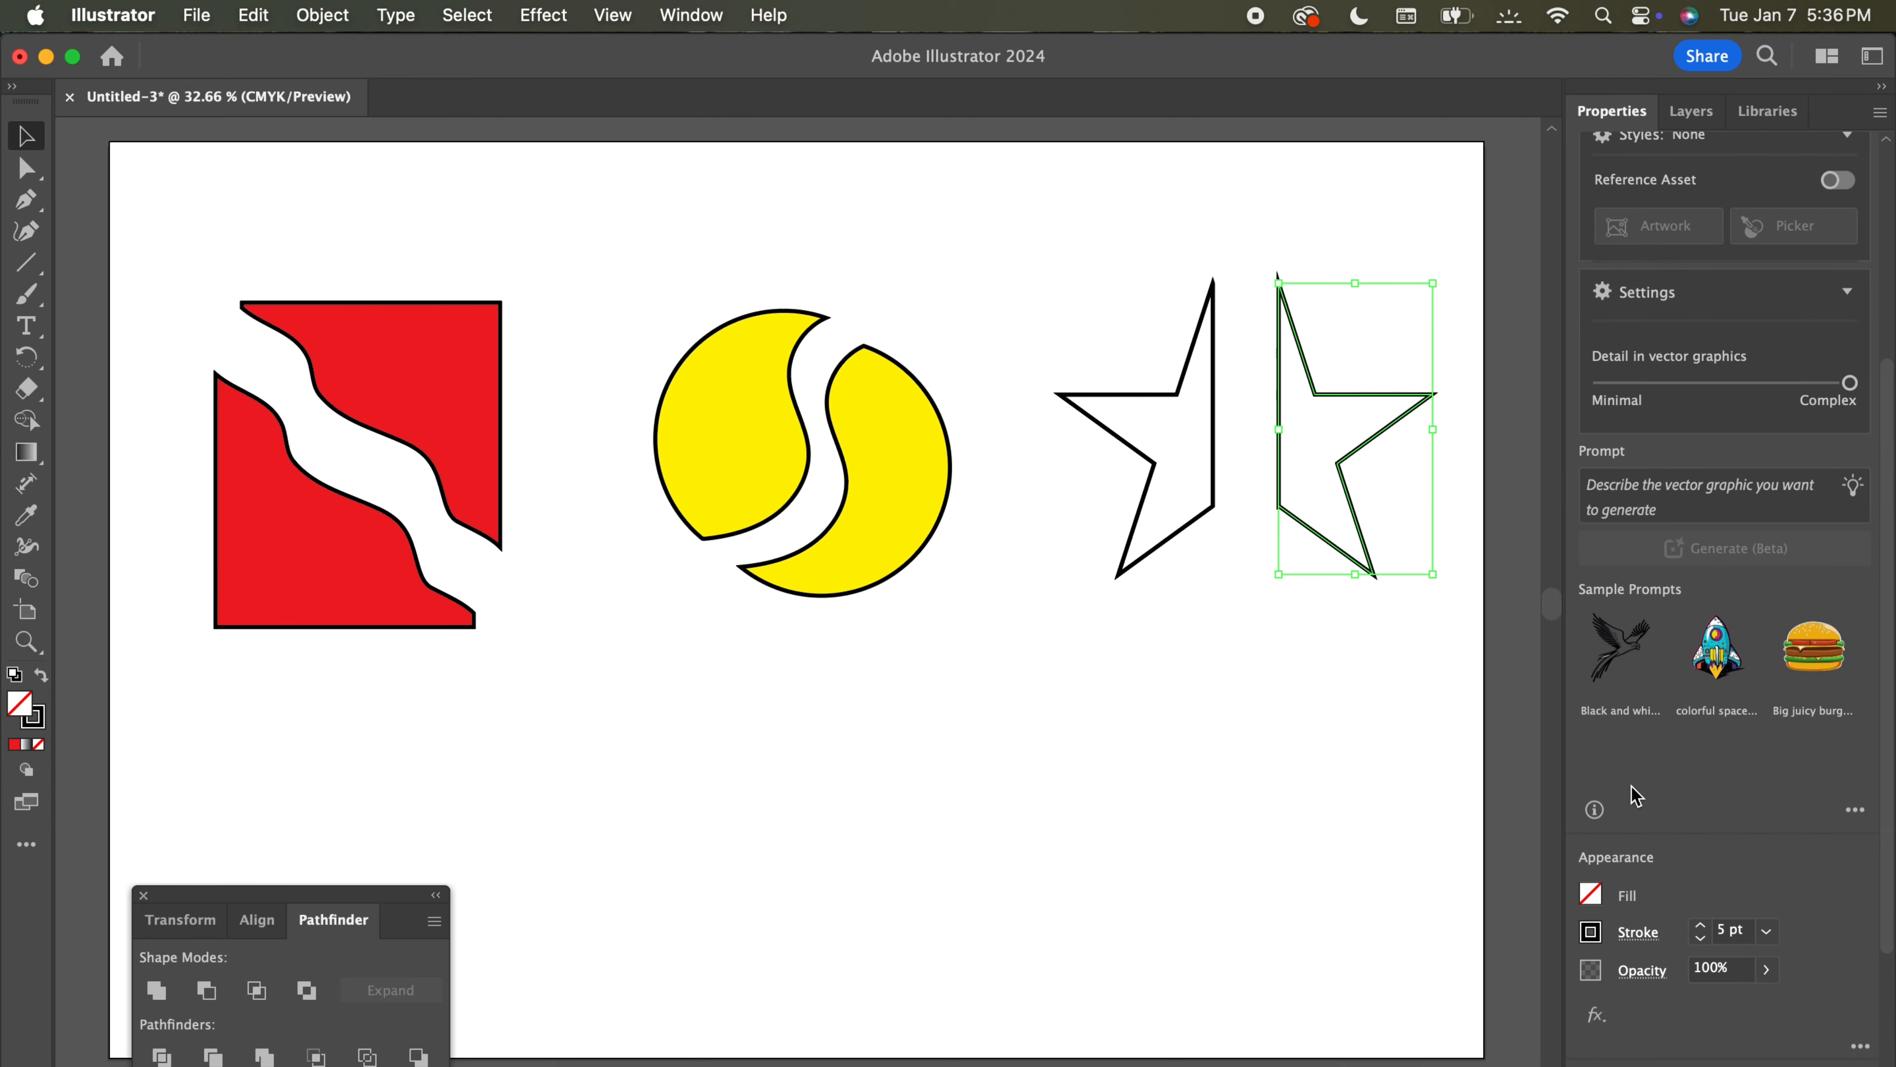
{"action": "left_click", "coordinate": [1591, 894]}
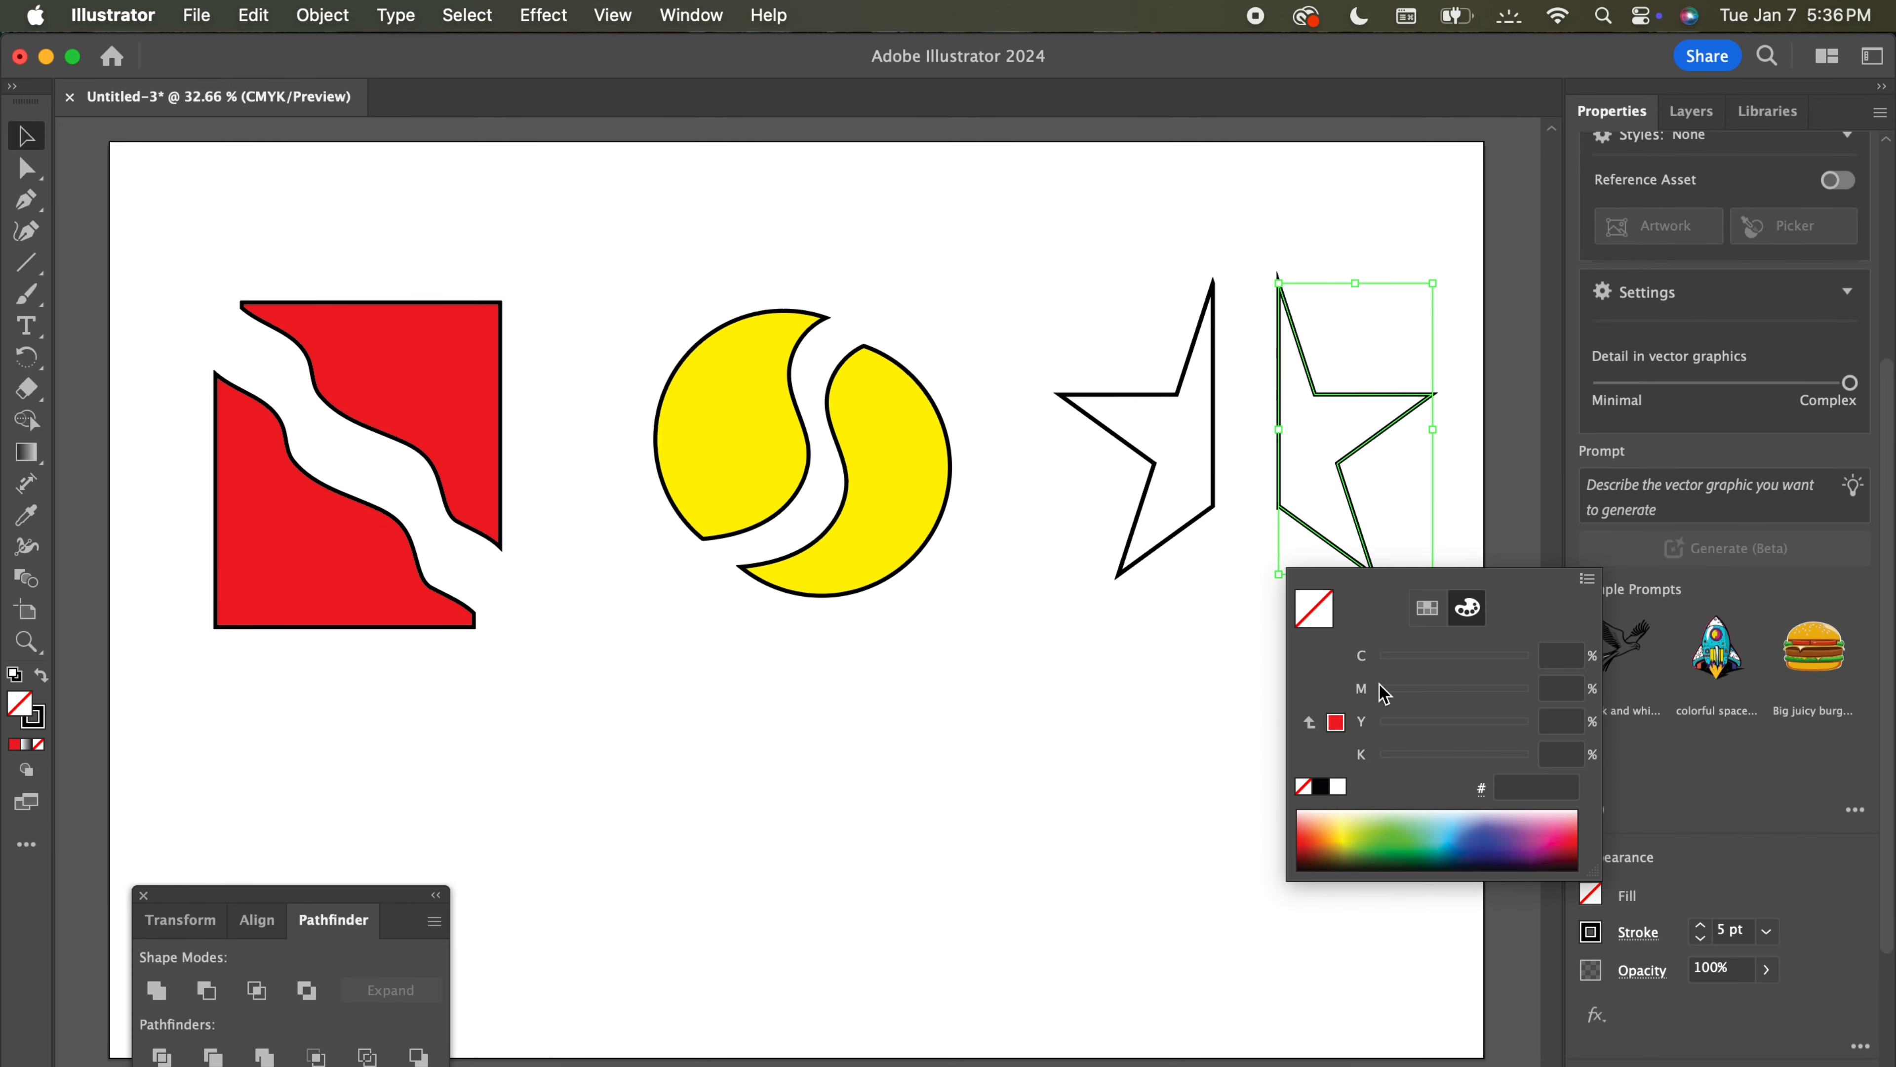
{"action": "left_click", "coordinate": [1427, 606]}
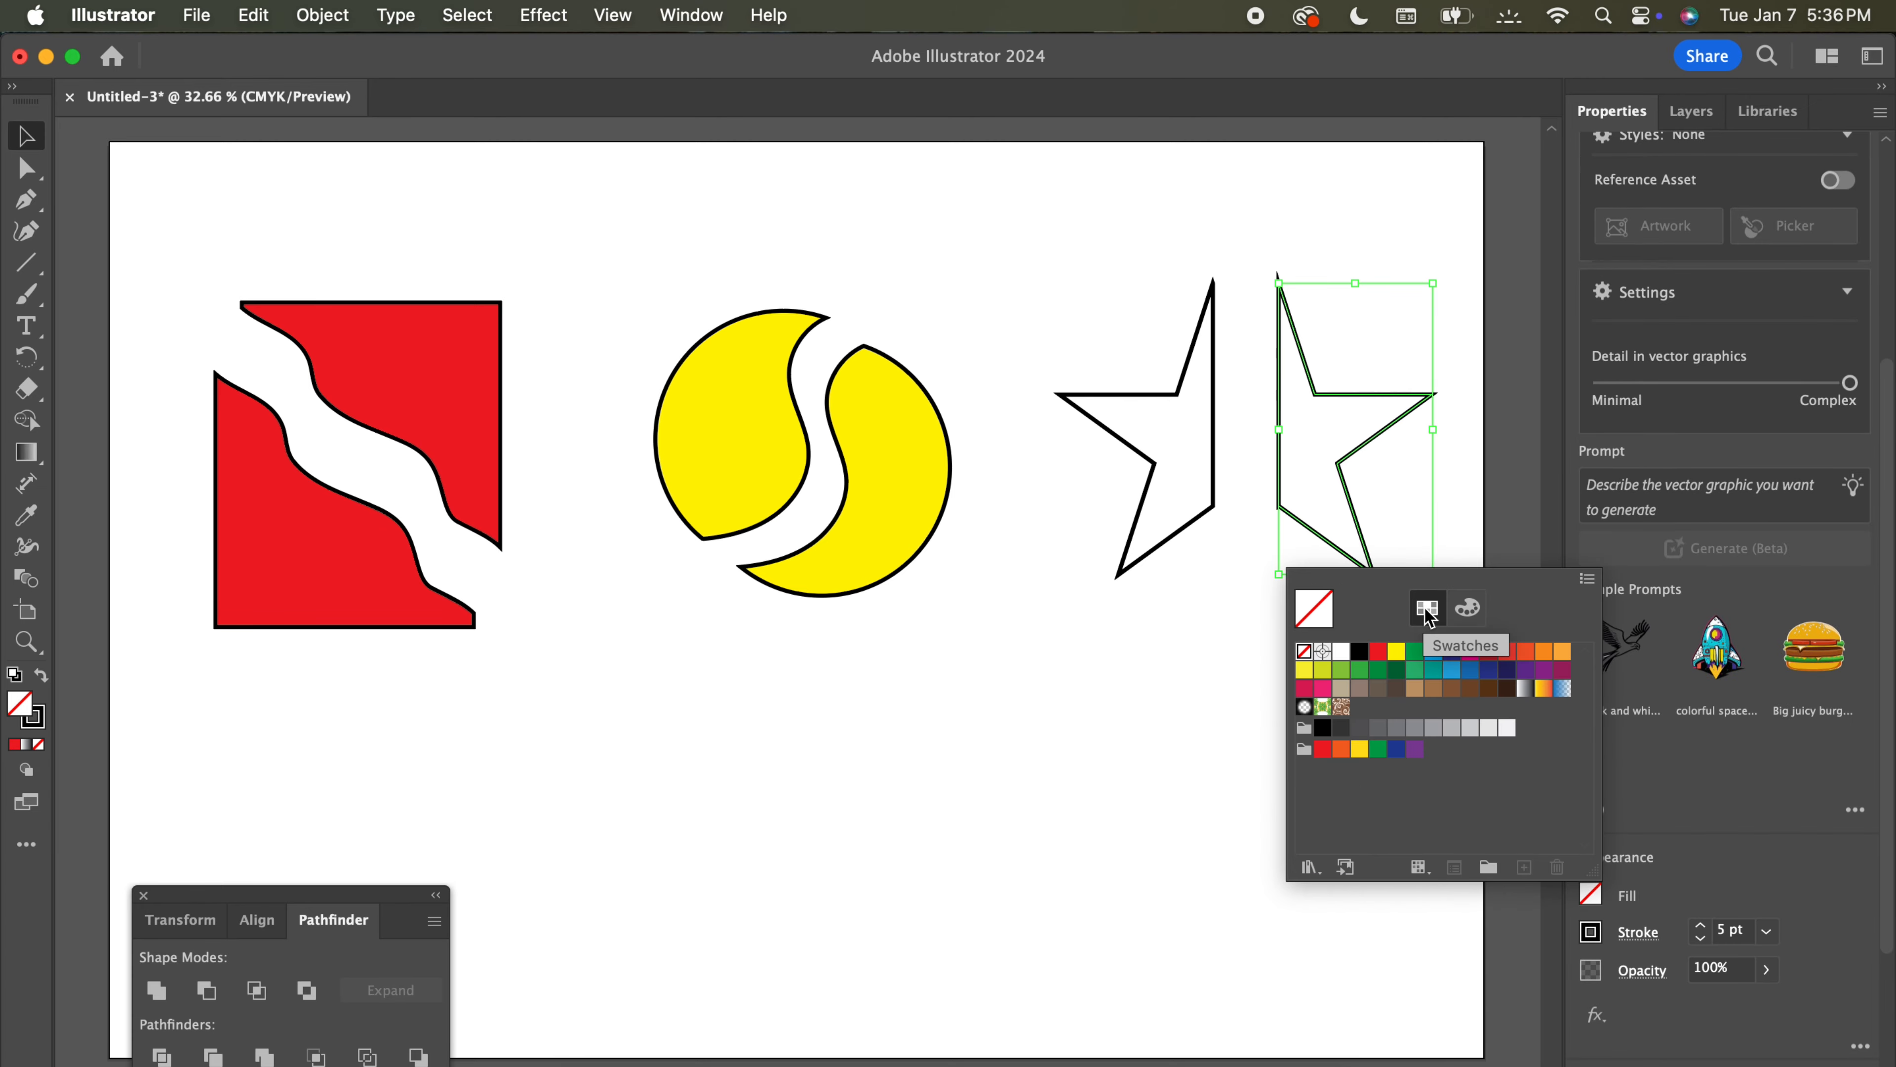
{"action": "left_click", "coordinate": [1396, 655]}
{"action": "left_click", "coordinate": [1379, 657]}
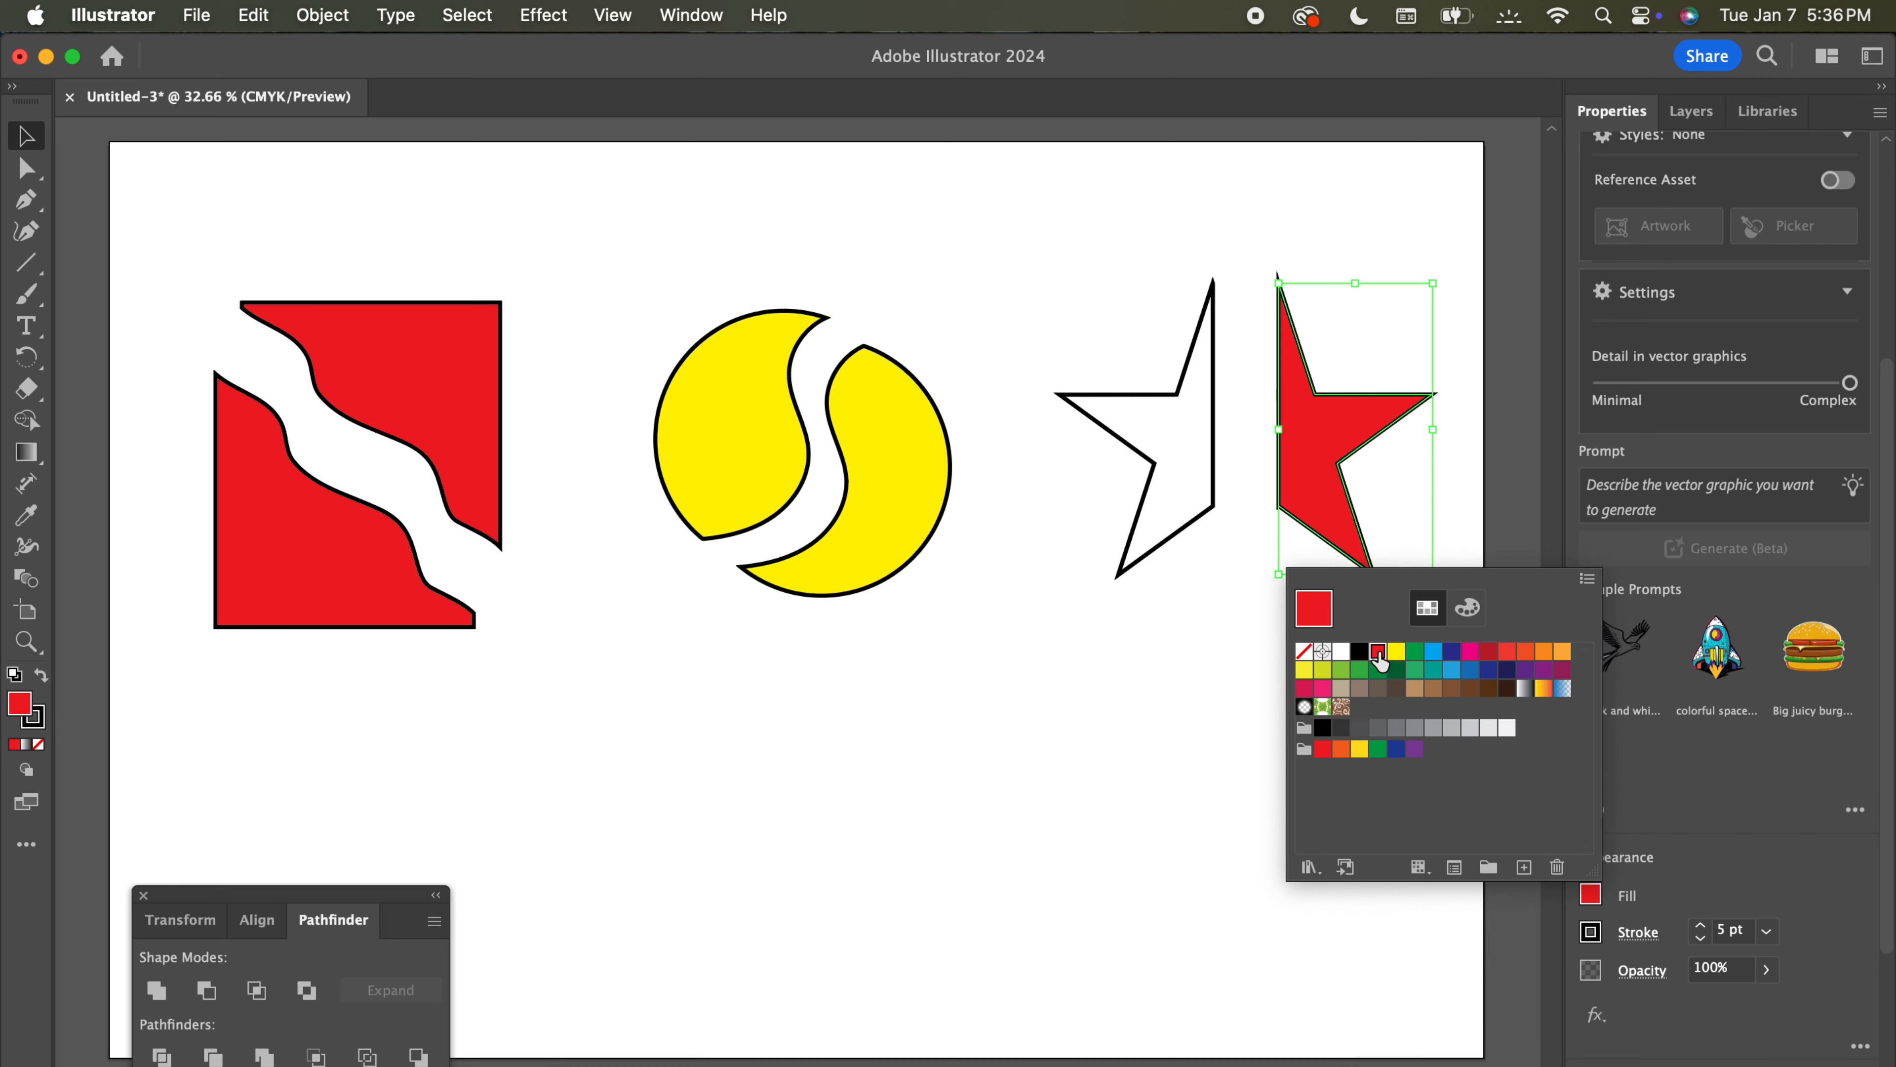
Fill the left half of the star with the green swatch.
{"action": "left_click", "coordinate": [1184, 365]}
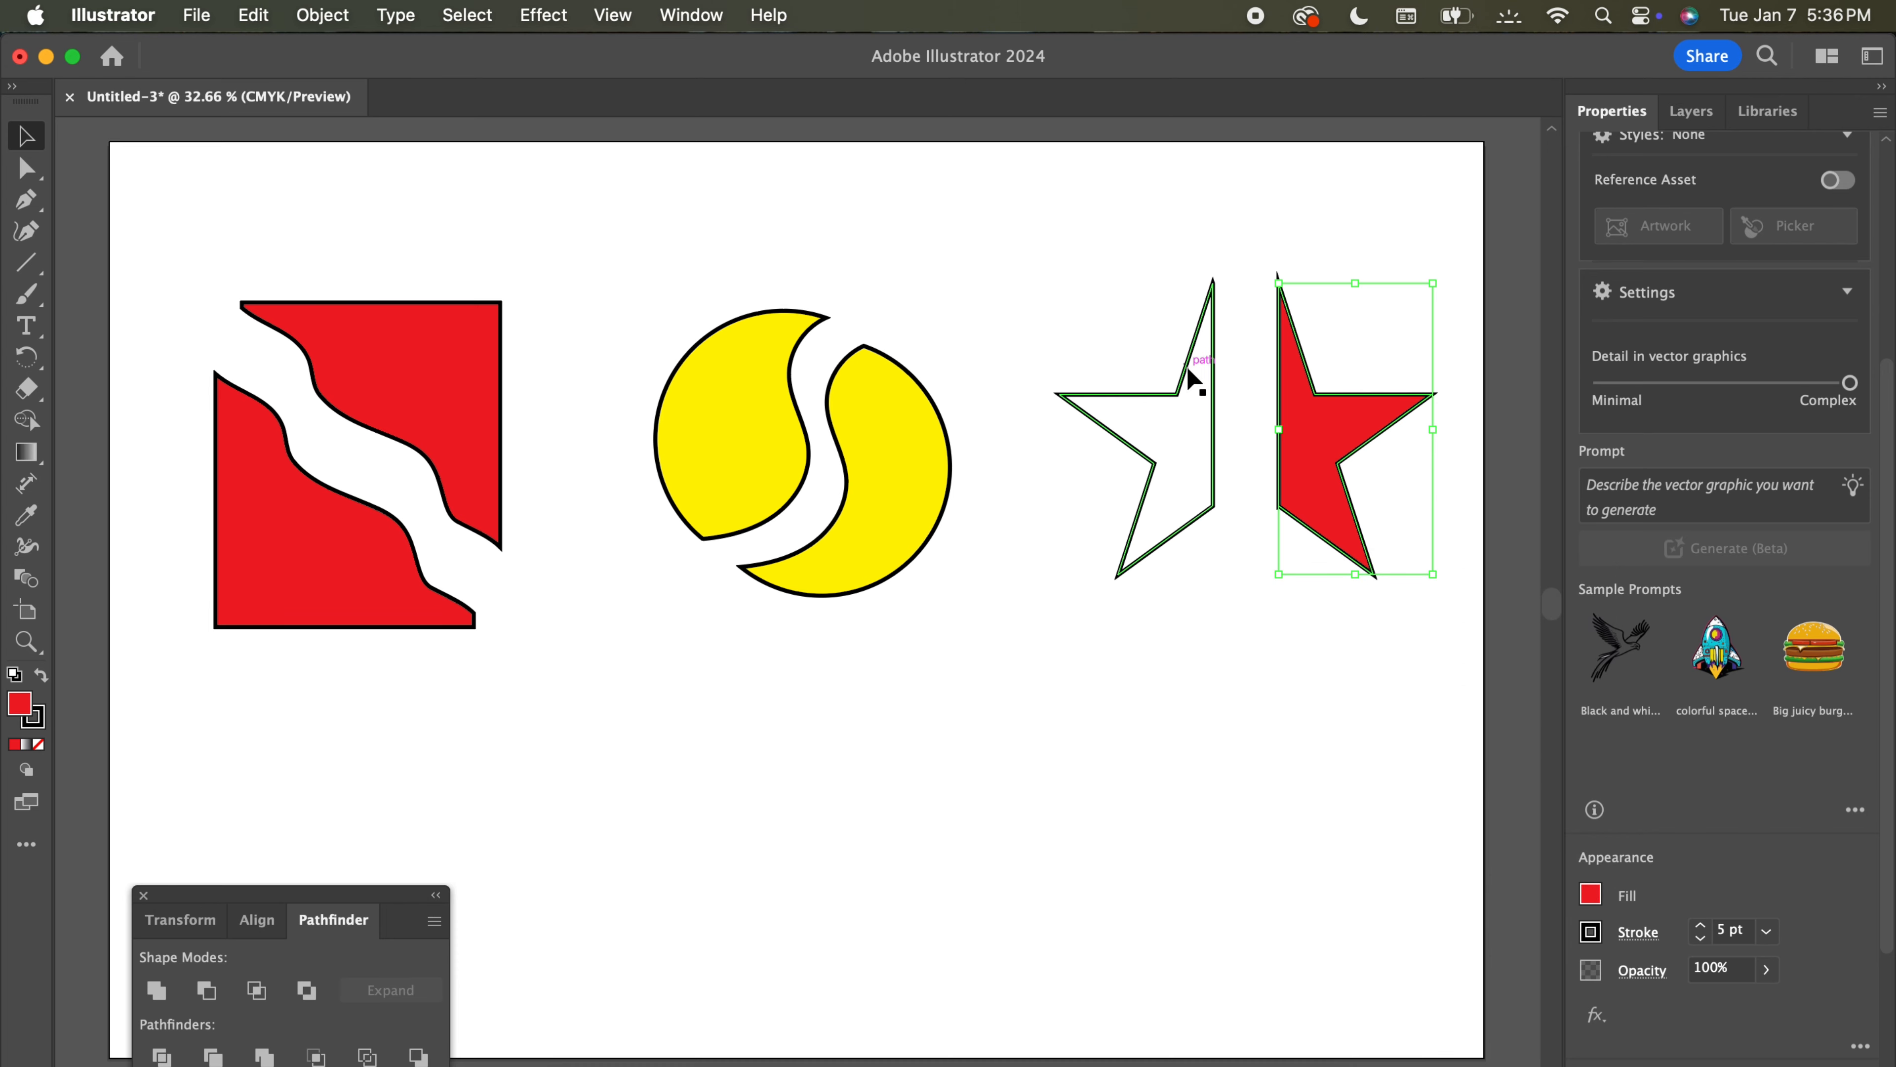
{"action": "left_click", "coordinate": [1593, 893]}
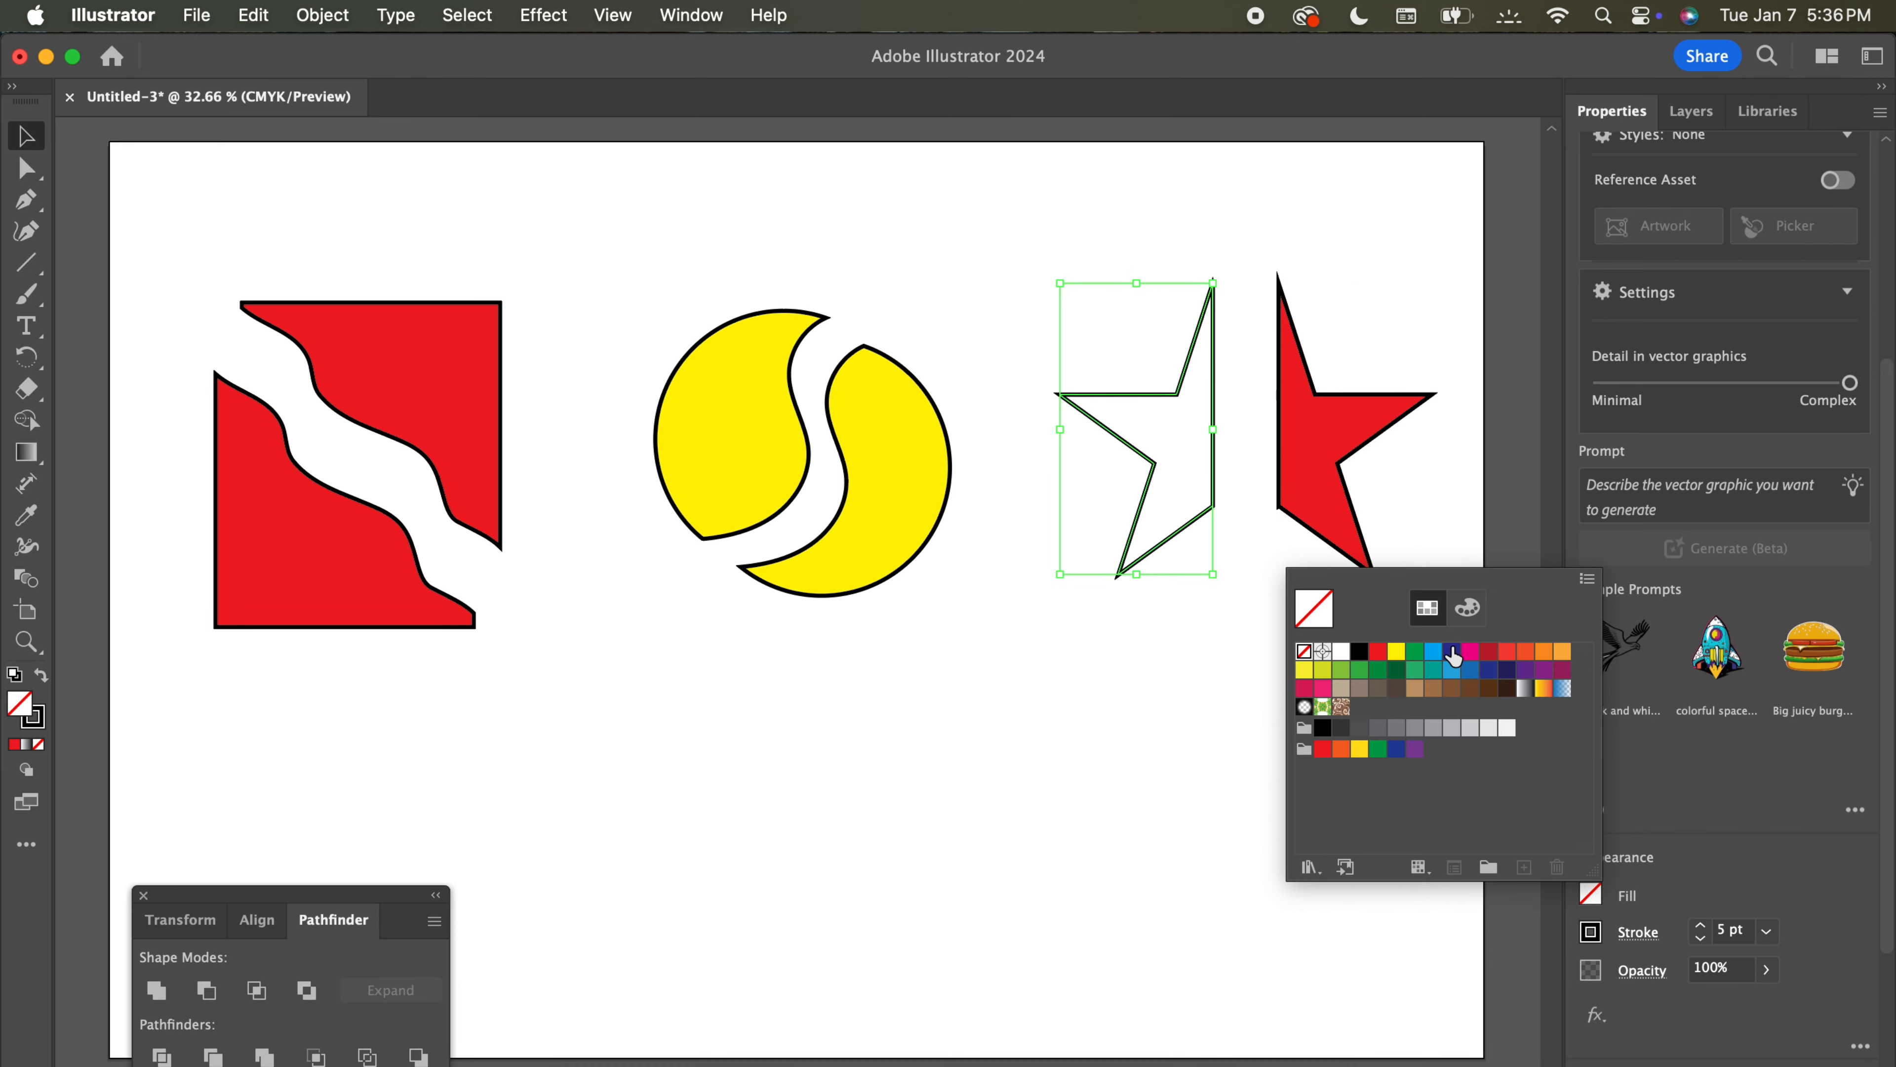
{"action": "left_click", "coordinate": [1414, 653]}
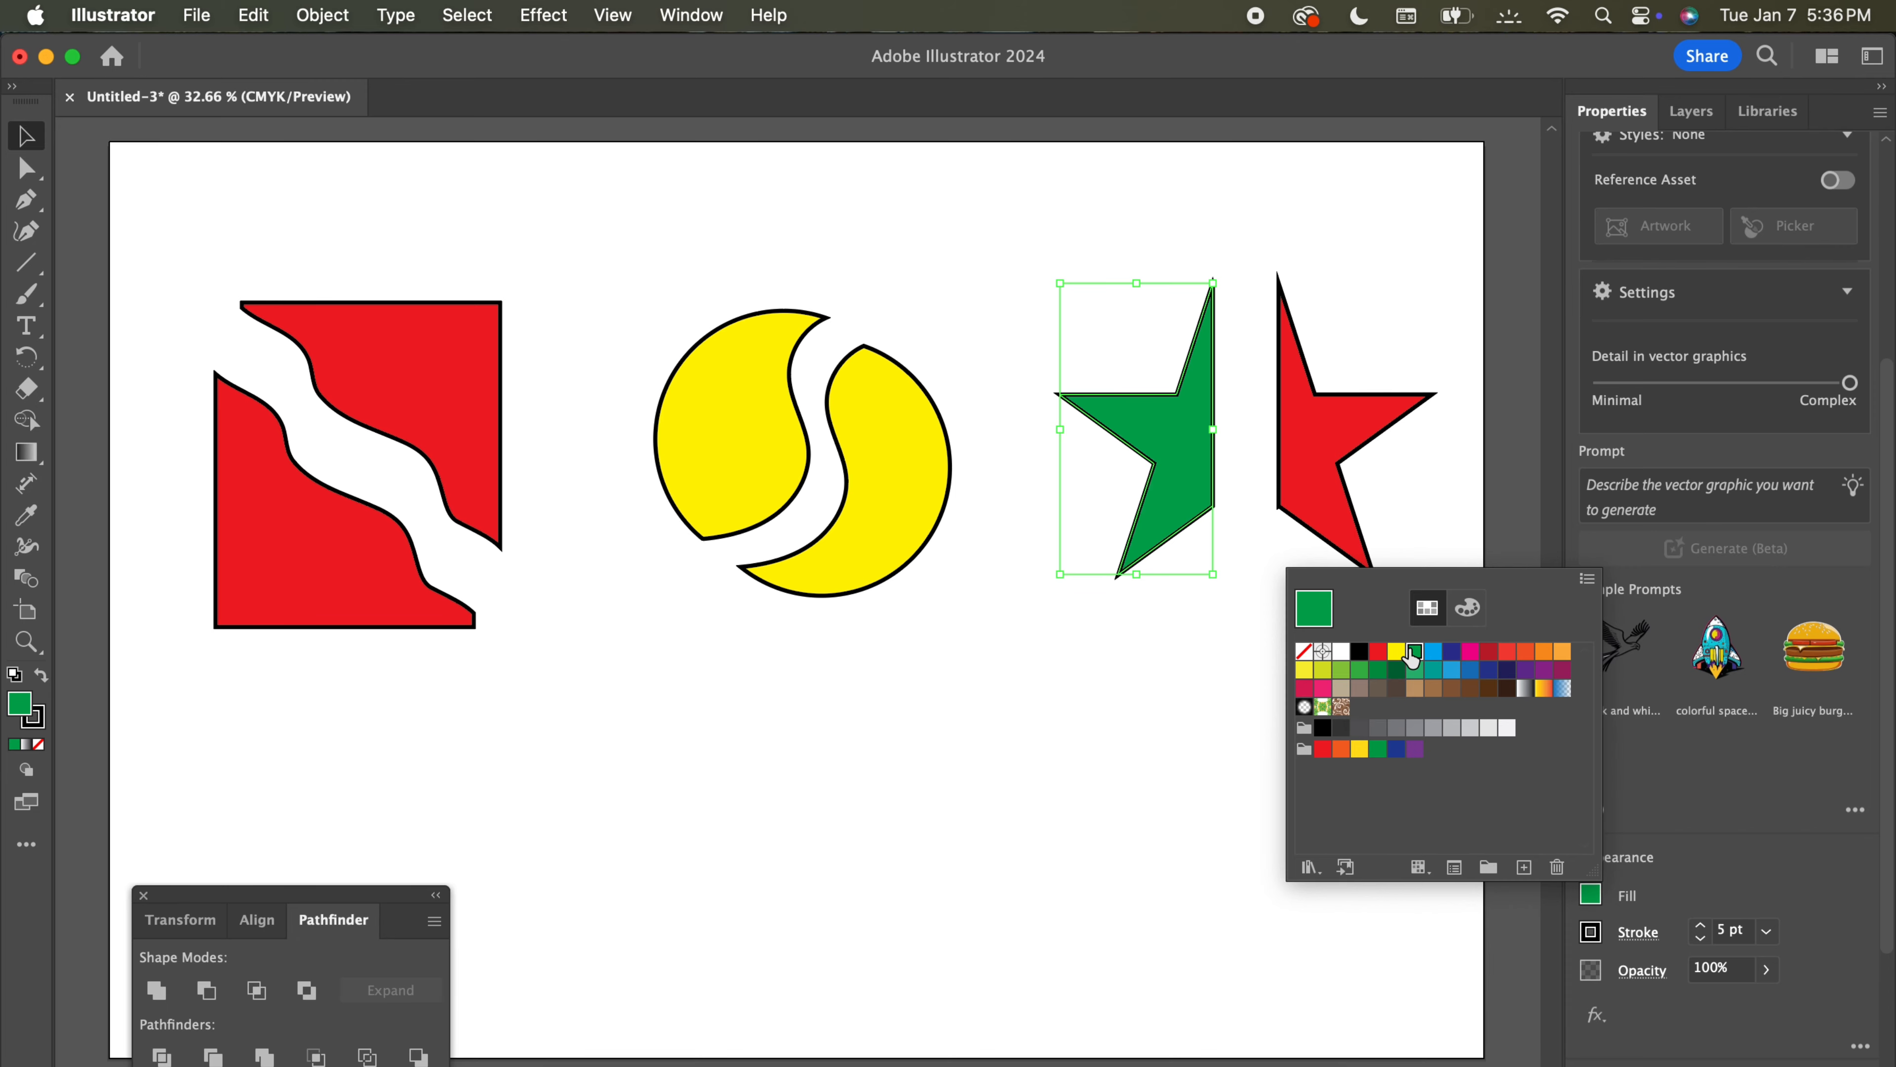
Move the green half of the star back against the red half to close the gap between them.
{"action": "left_click", "coordinate": [964, 158]}
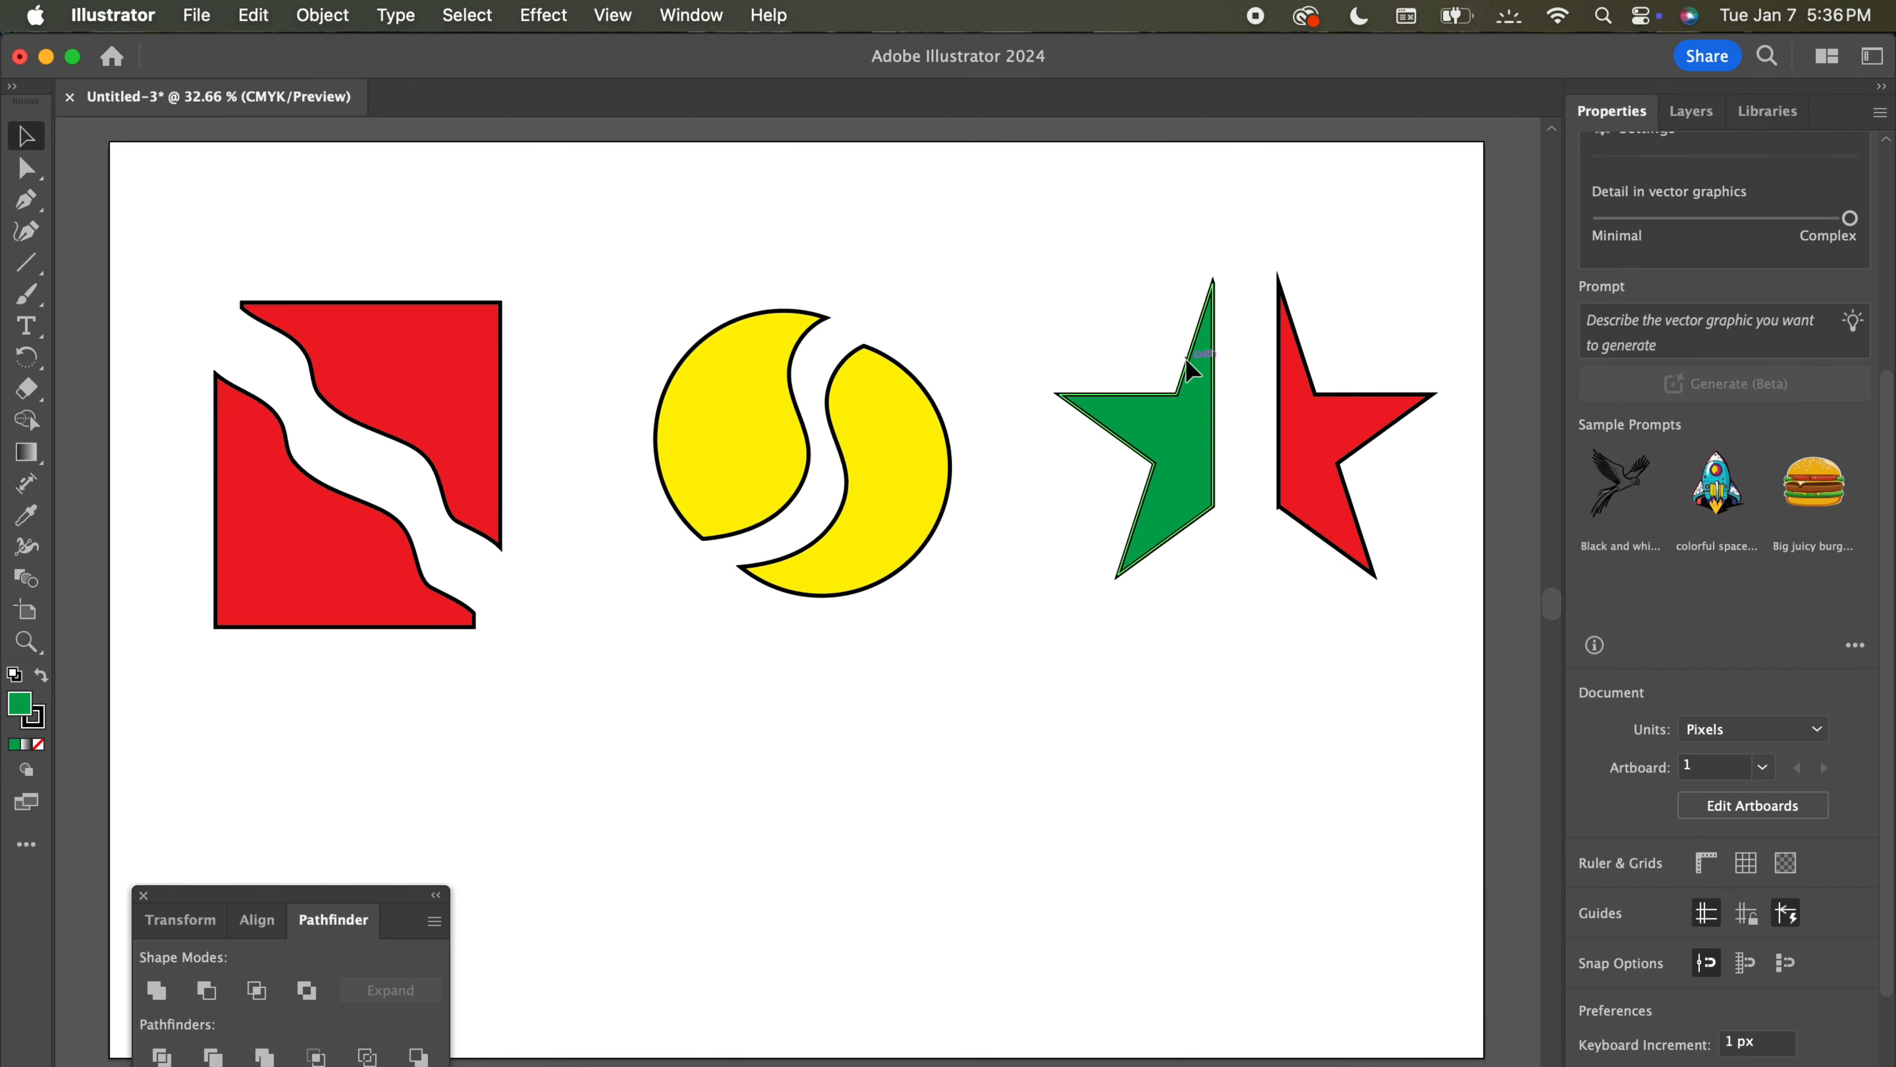
{"action": "left_click_drag", "start_coordinate": [1193, 370], "coordinate": [1257, 365]}
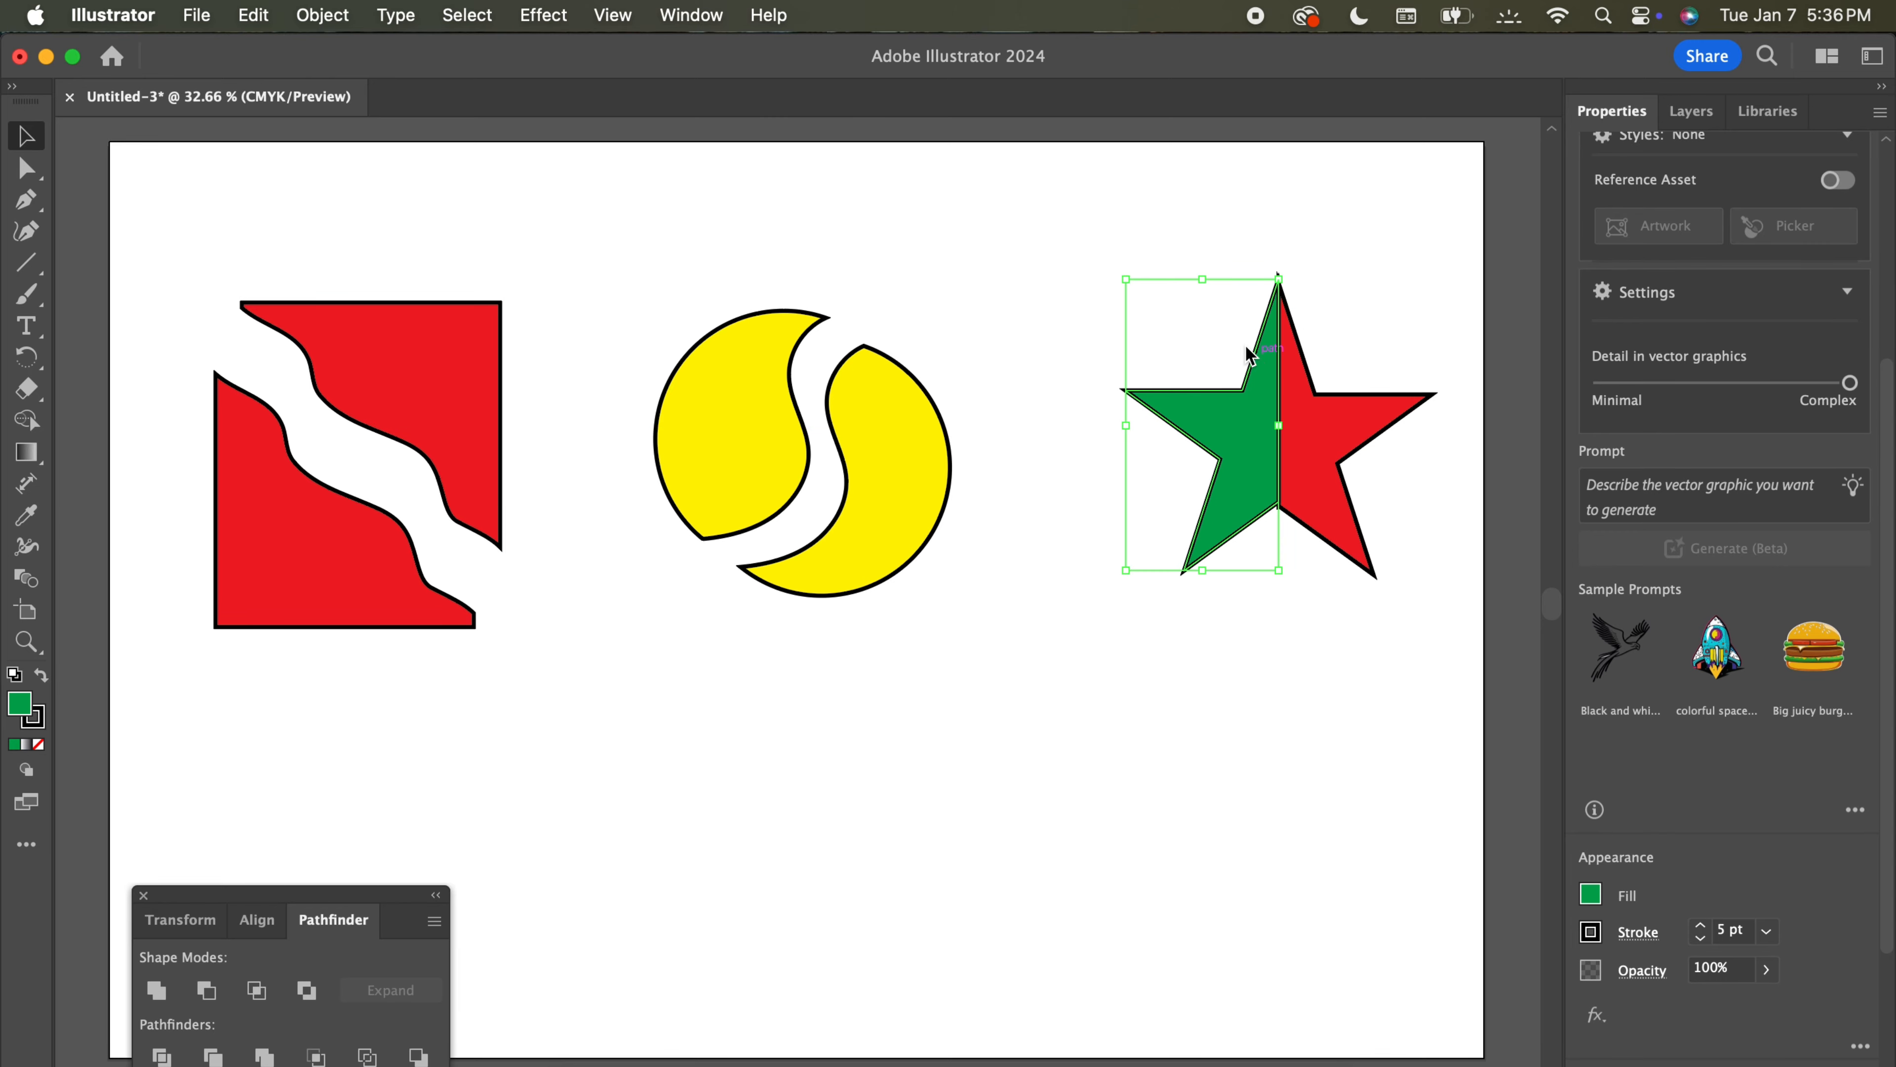
{"action": "left_click", "coordinate": [1161, 259]}
Nudge the red half of the star in small increments to line it up with the green half, and deselect it.
{"action": "scroll", "coordinate": [1261, 306], "scroll_direction": "up", "scroll_amount": 5}
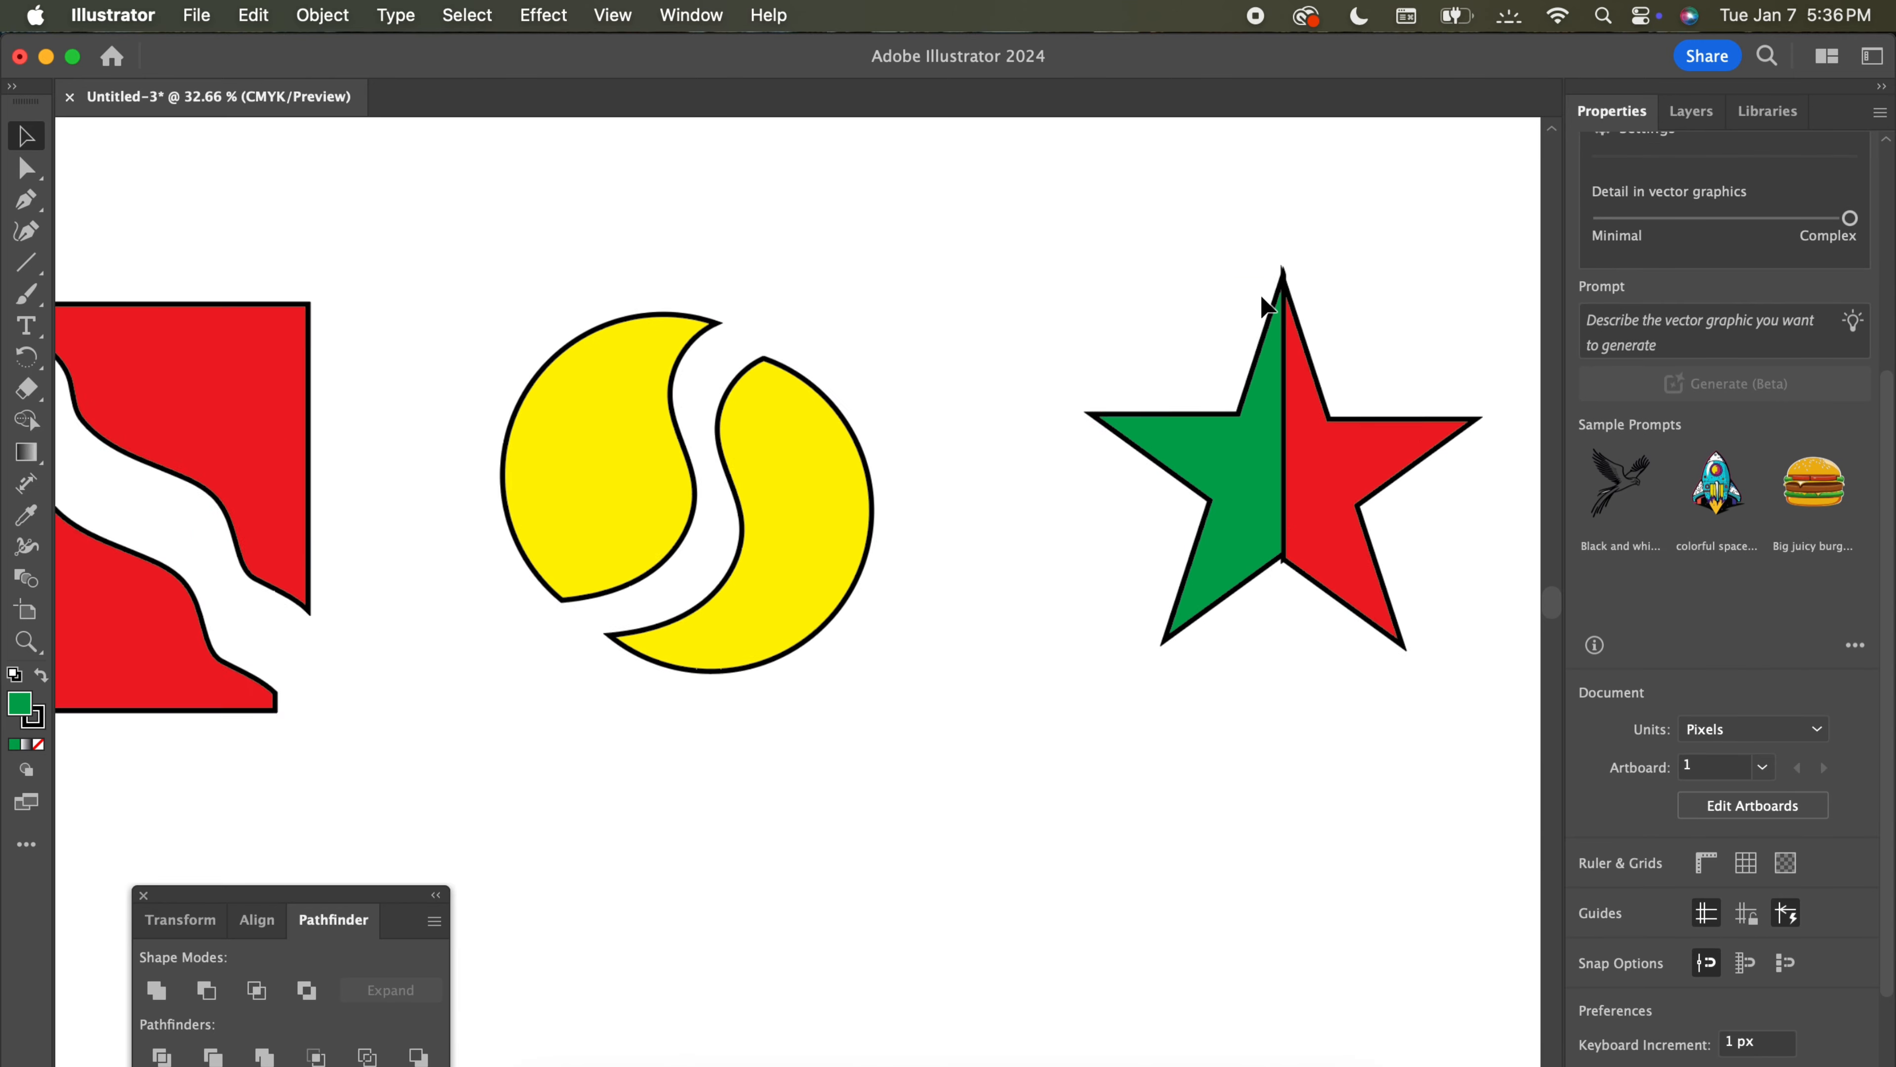
{"action": "left_click_drag", "start_coordinate": [1328, 312], "coordinate": [1319, 315]}
{"action": "key", "text": "Down"}
{"action": "key", "text": "Right"}
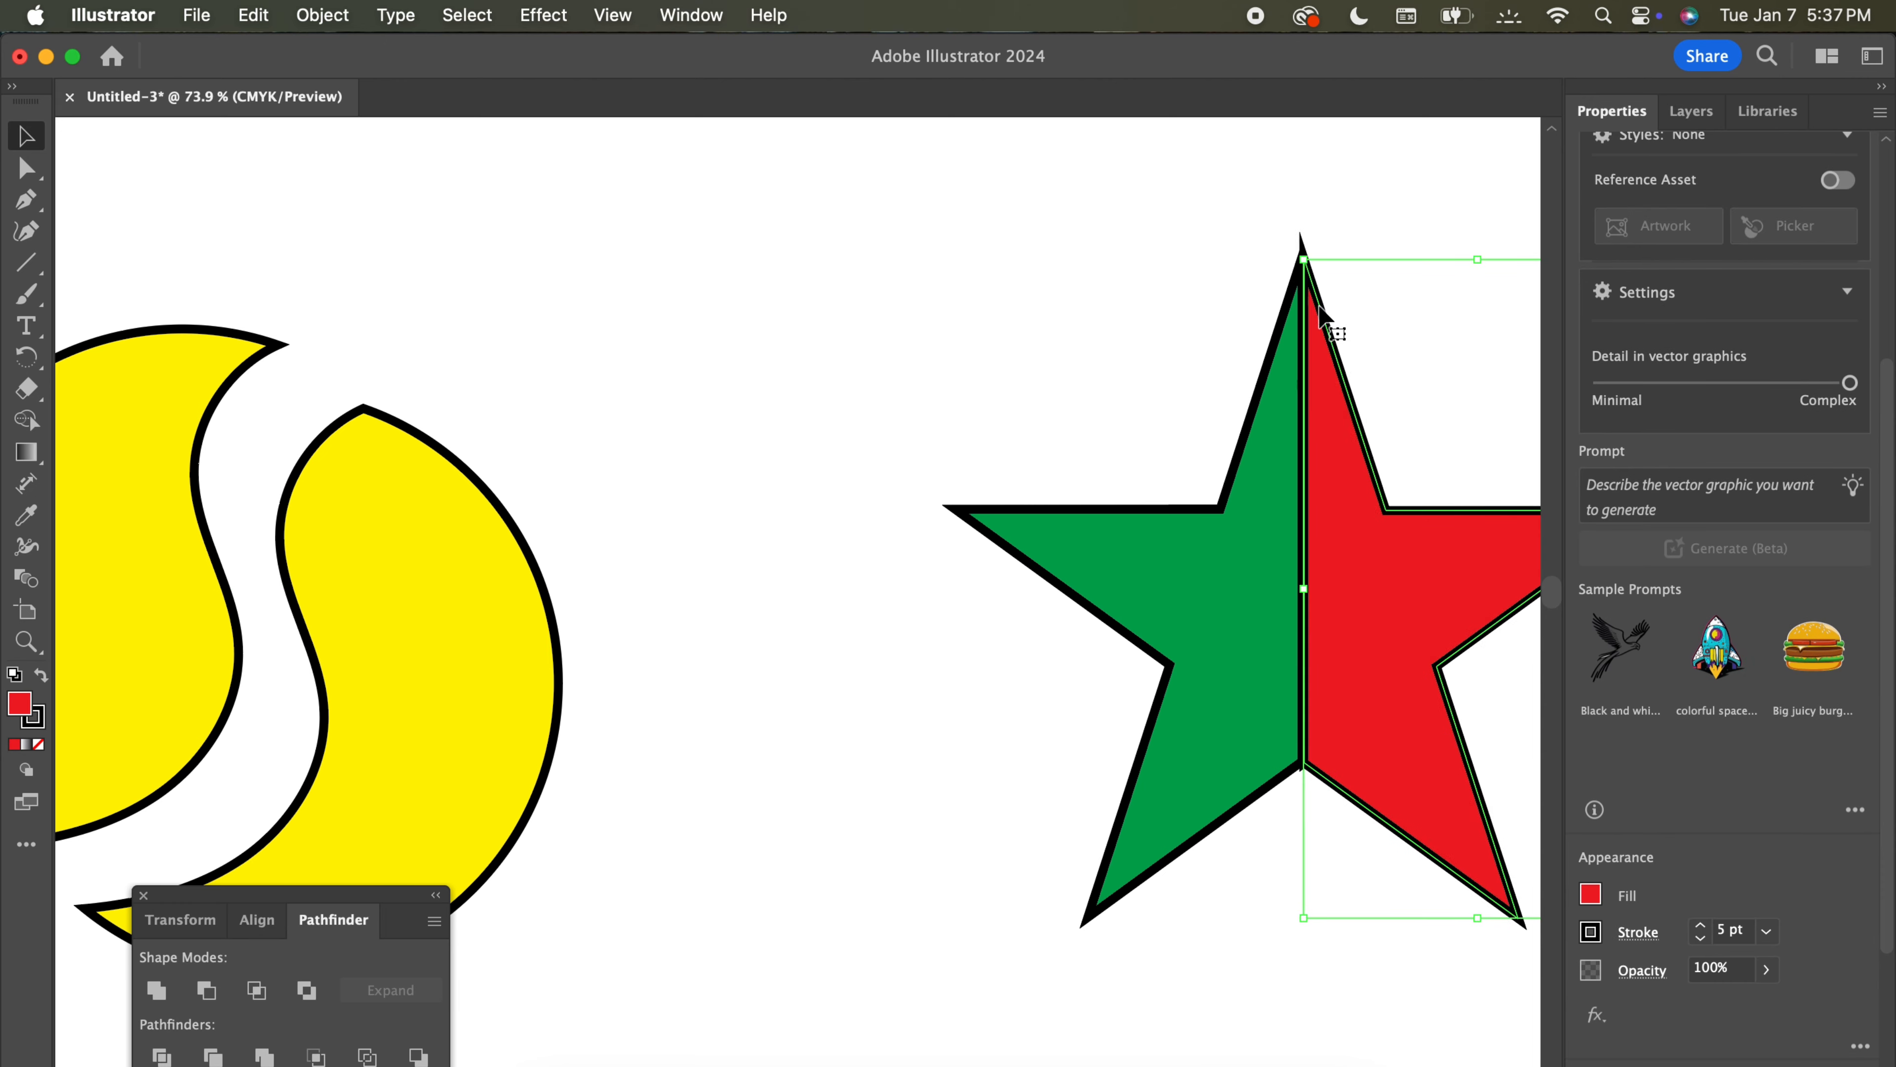
{"action": "key", "text": "Right"}
{"action": "key", "text": "Up"}
{"action": "key", "text": "Up"}
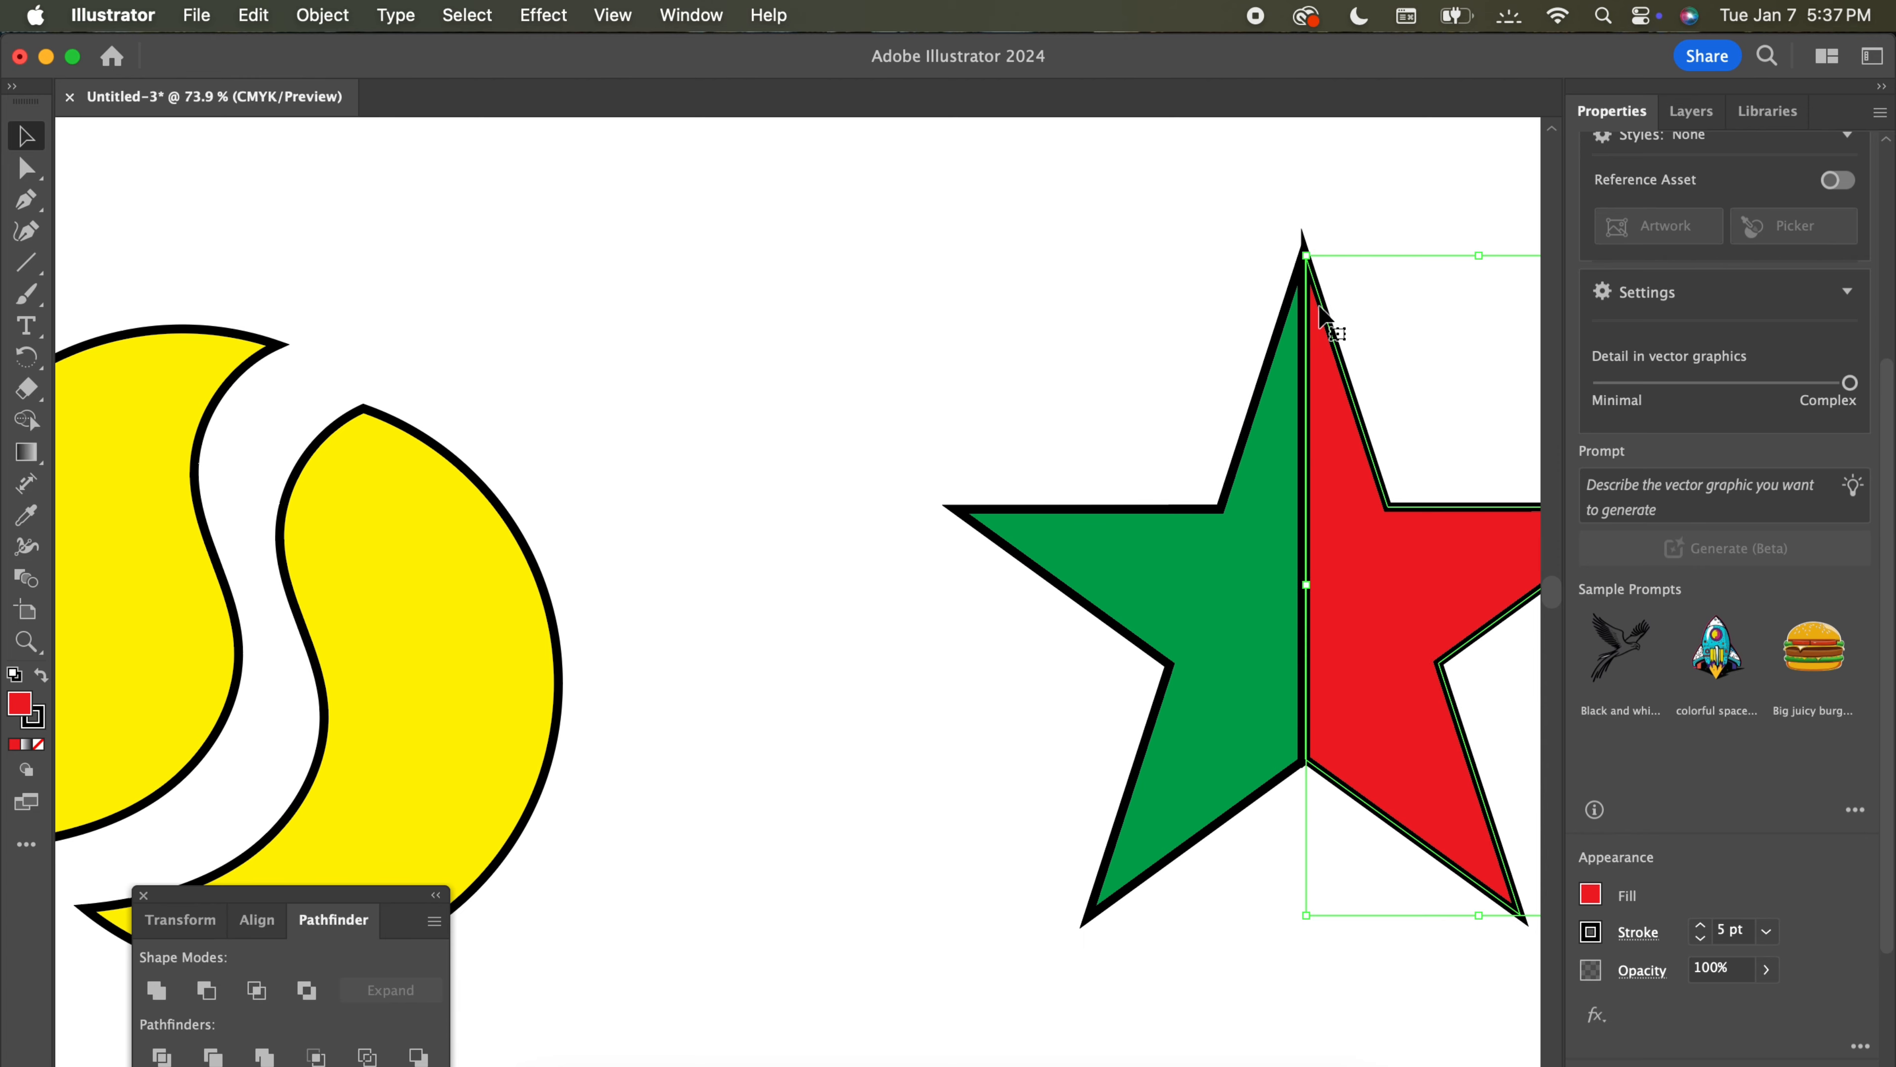
{"action": "key", "text": "Down"}
{"action": "key", "text": "Right"}
{"action": "key", "text": "Left"}
{"action": "key", "text": "Down"}
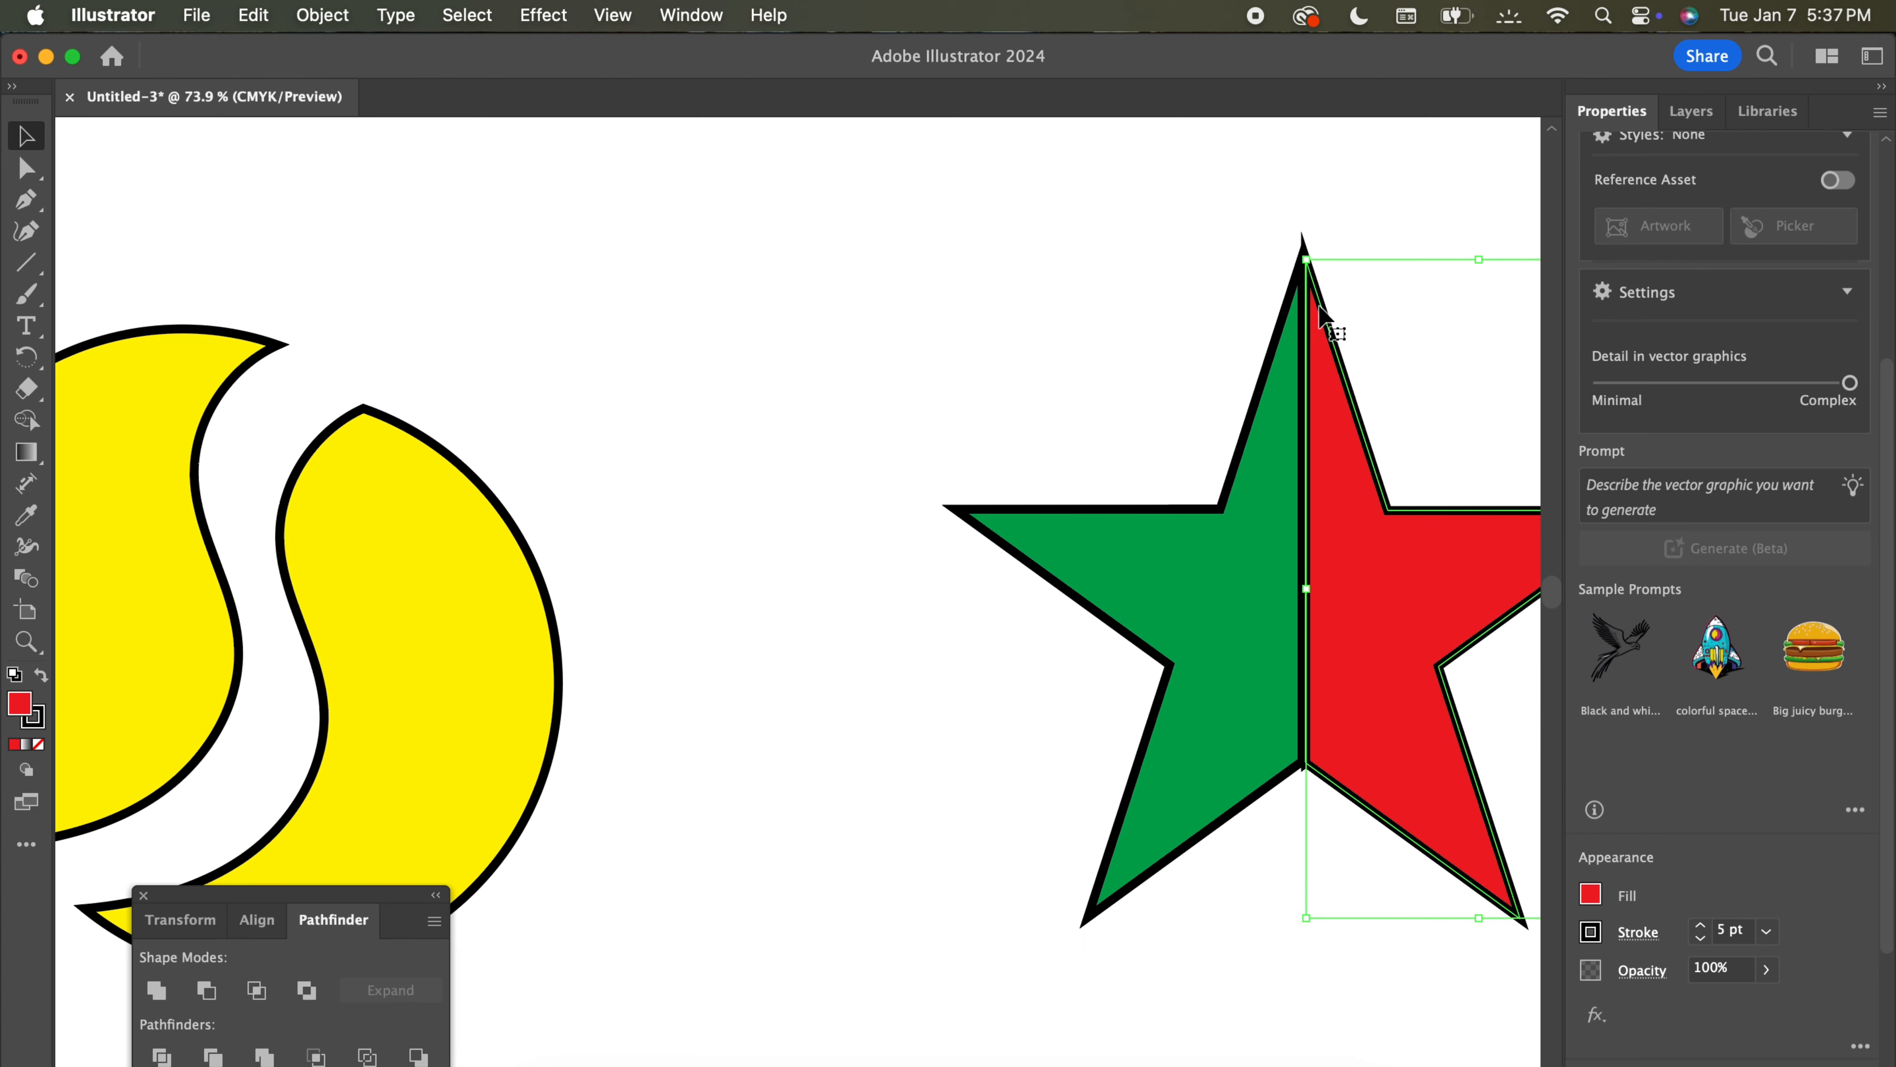
{"action": "left_click", "coordinate": [1419, 236]}
{"action": "scroll", "coordinate": [1419, 236], "scroll_direction": "down", "scroll_amount": 2}
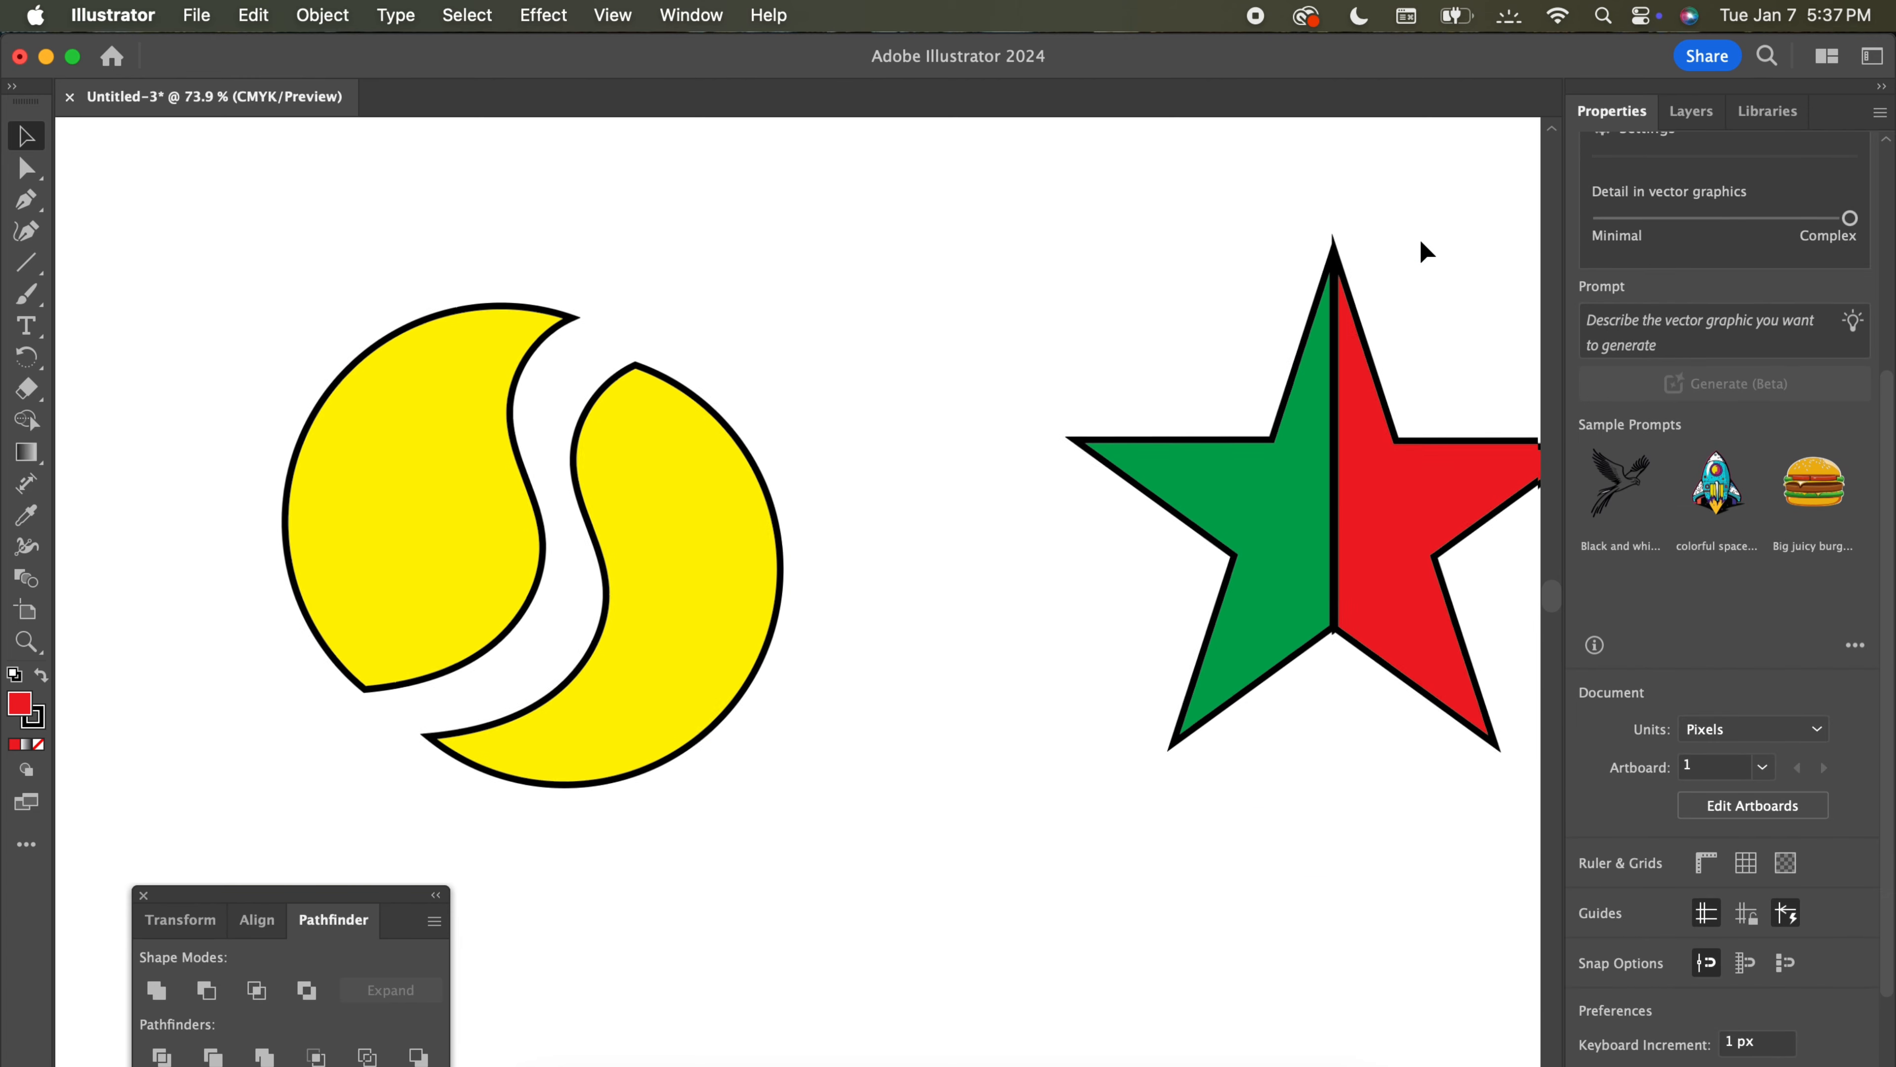
{"action": "scroll", "coordinate": [1420, 236], "scroll_direction": "right", "scroll_amount": 3}
{"action": "scroll", "coordinate": [1420, 236], "scroll_direction": "down", "scroll_amount": 3}
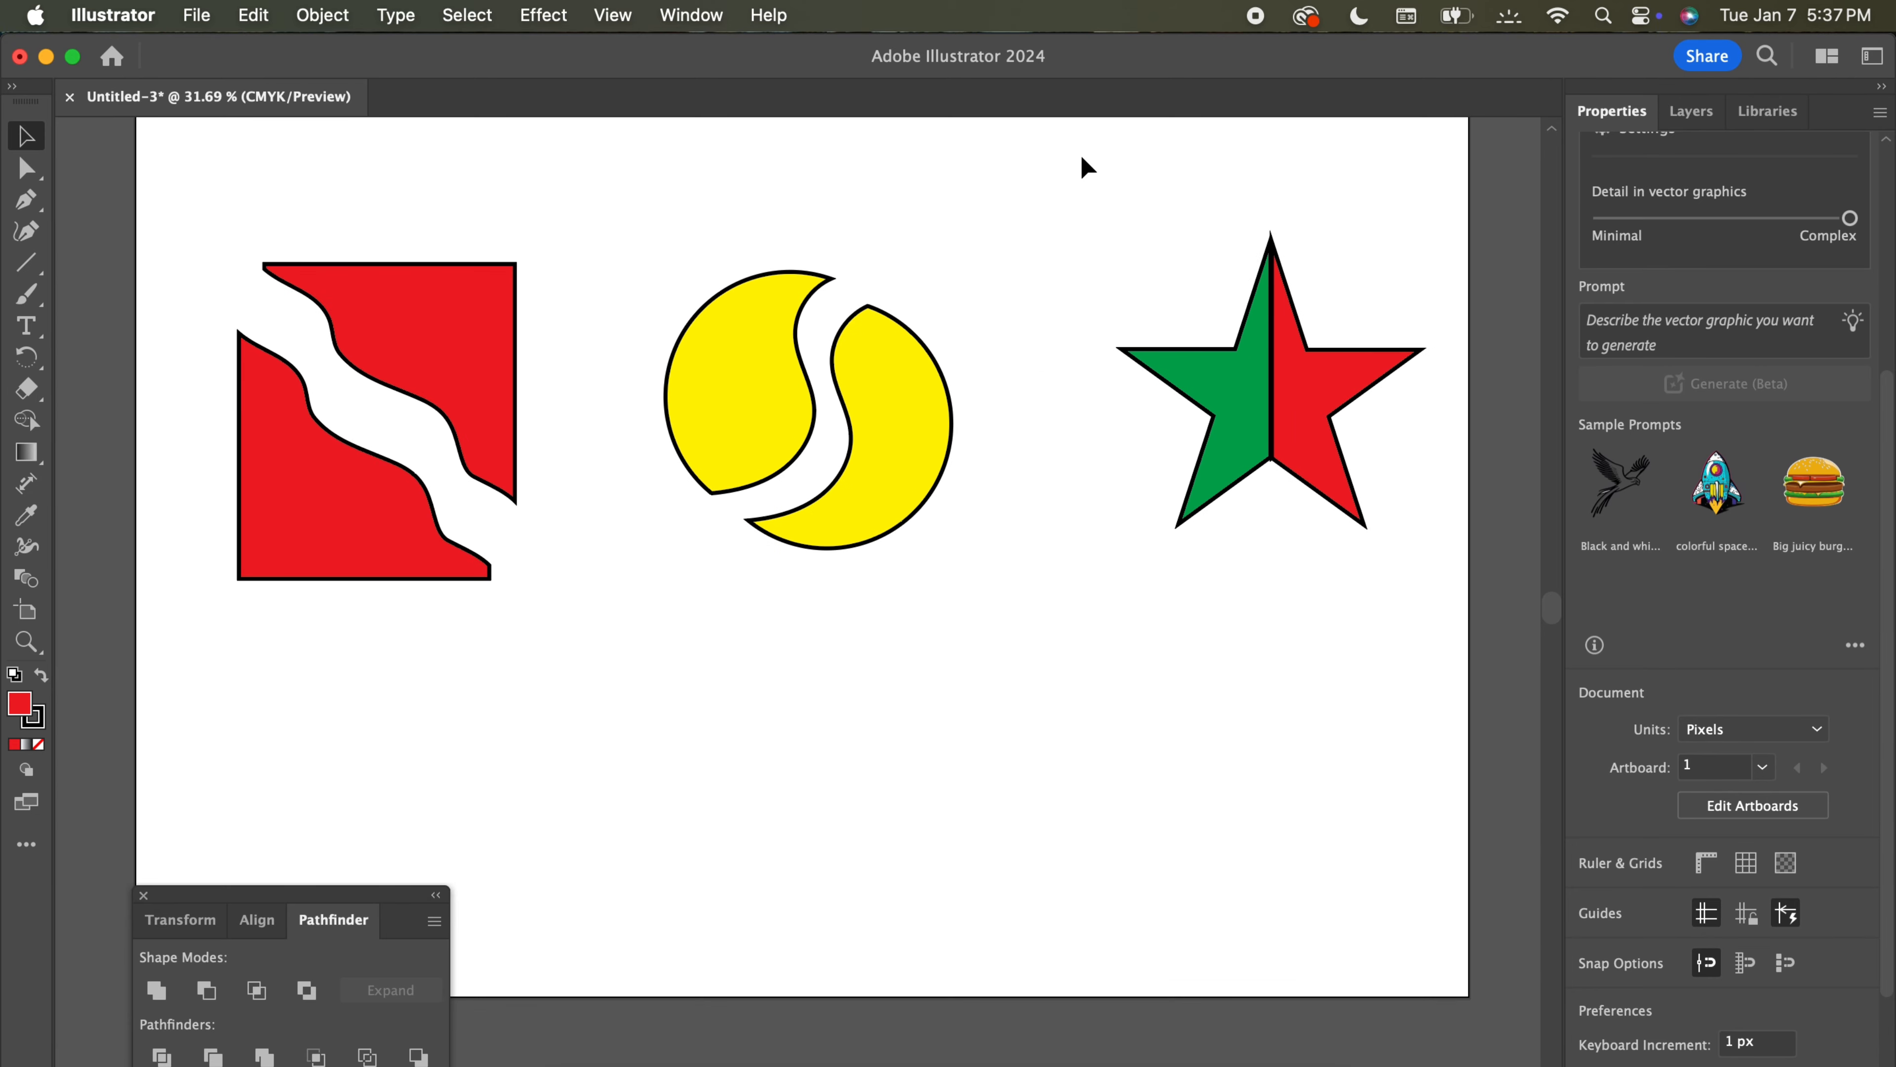
Move the upper piece of the red square to the artboard's lower area and shift the split yellow circle up to the upper edge.
{"action": "scroll", "coordinate": [1082, 157], "scroll_direction": "up", "scroll_amount": 1}
{"action": "scroll", "coordinate": [1082, 158], "scroll_direction": "left", "scroll_amount": 1}
{"action": "mouse_move", "coordinate": [414, 339]}
{"action": "left_mouse_down"}
{"action": "mouse_move", "coordinate": [472, 342]}
{"action": "mouse_move", "coordinate": [720, 670]}
{"action": "mouse_move", "coordinate": [656, 732]}
{"action": "left_mouse_up"}
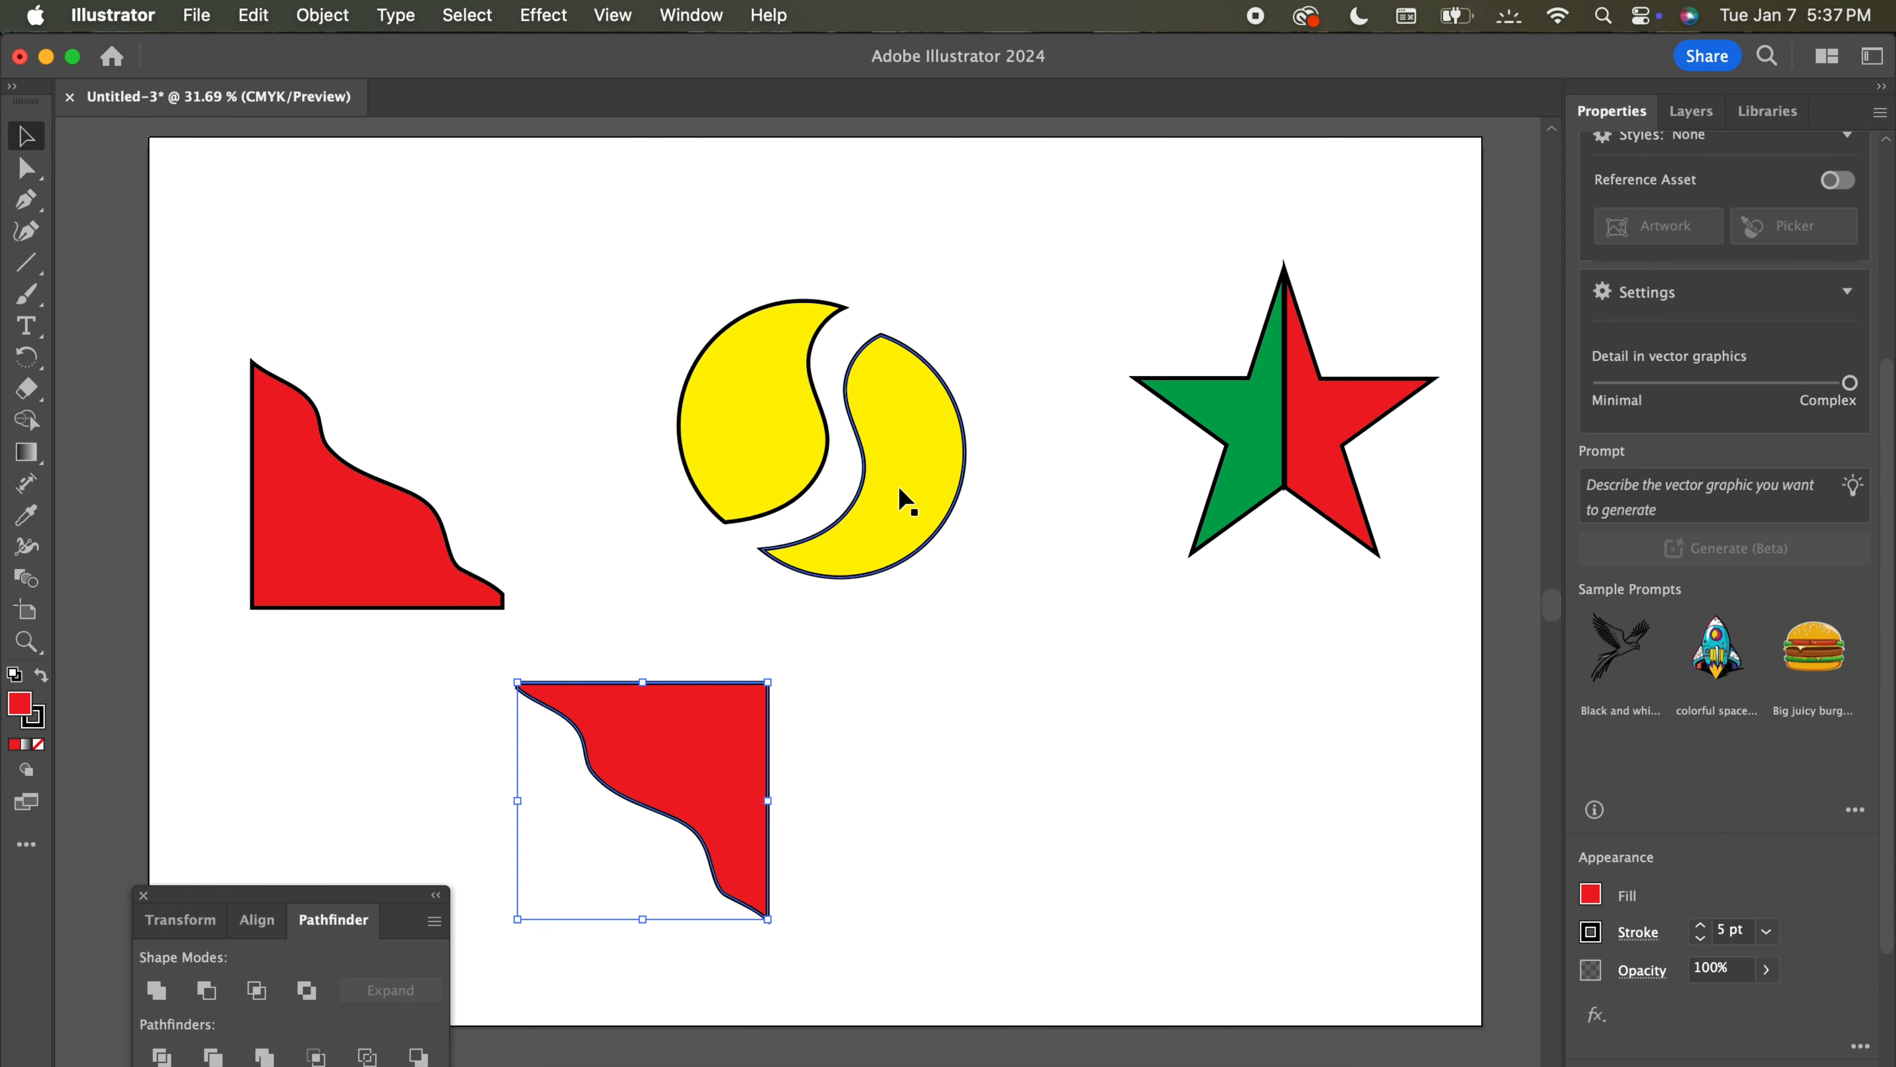
{"action": "left_click_drag", "start_coordinate": [885, 488], "coordinate": [811, 345]}
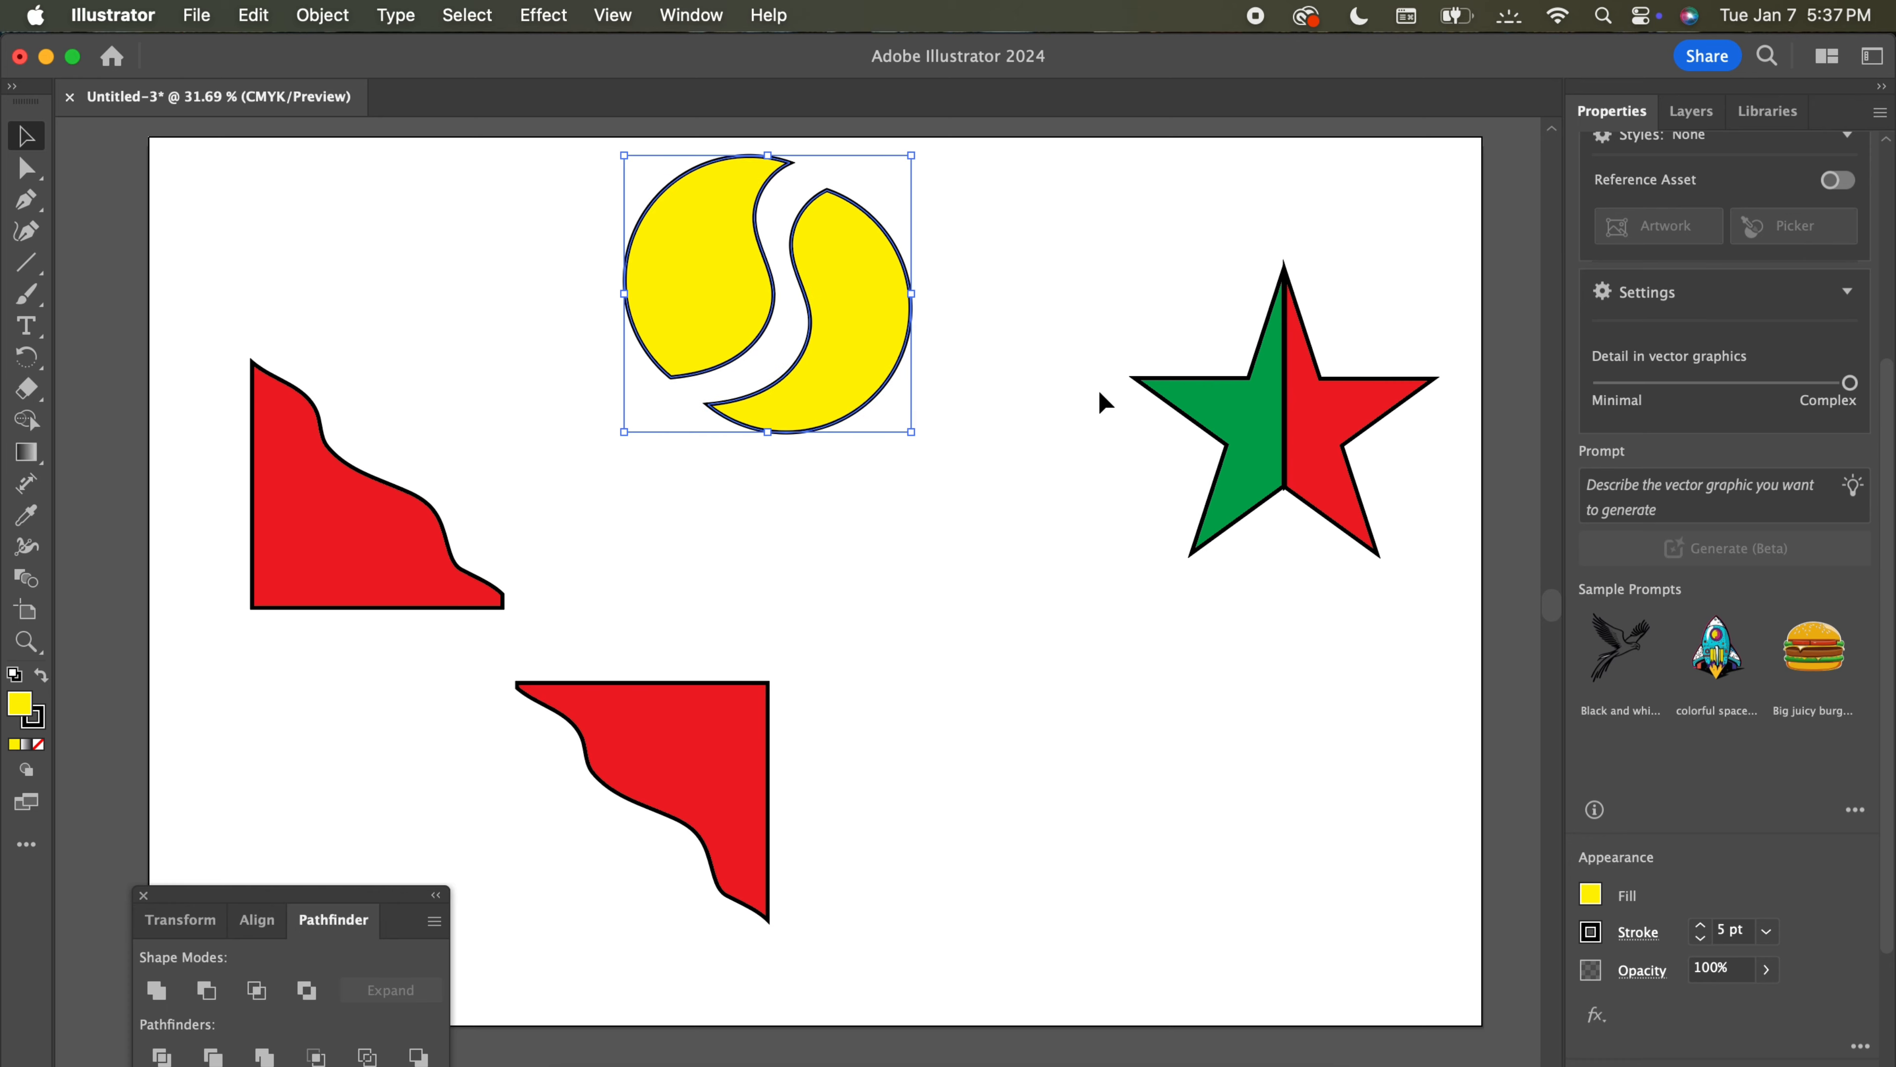
Move the green half-star down, turn it upside down, and attach its straight edge to the relocated red piece's vertical edge.
{"action": "left_click_drag", "start_coordinate": [1232, 436], "coordinate": [873, 665]}
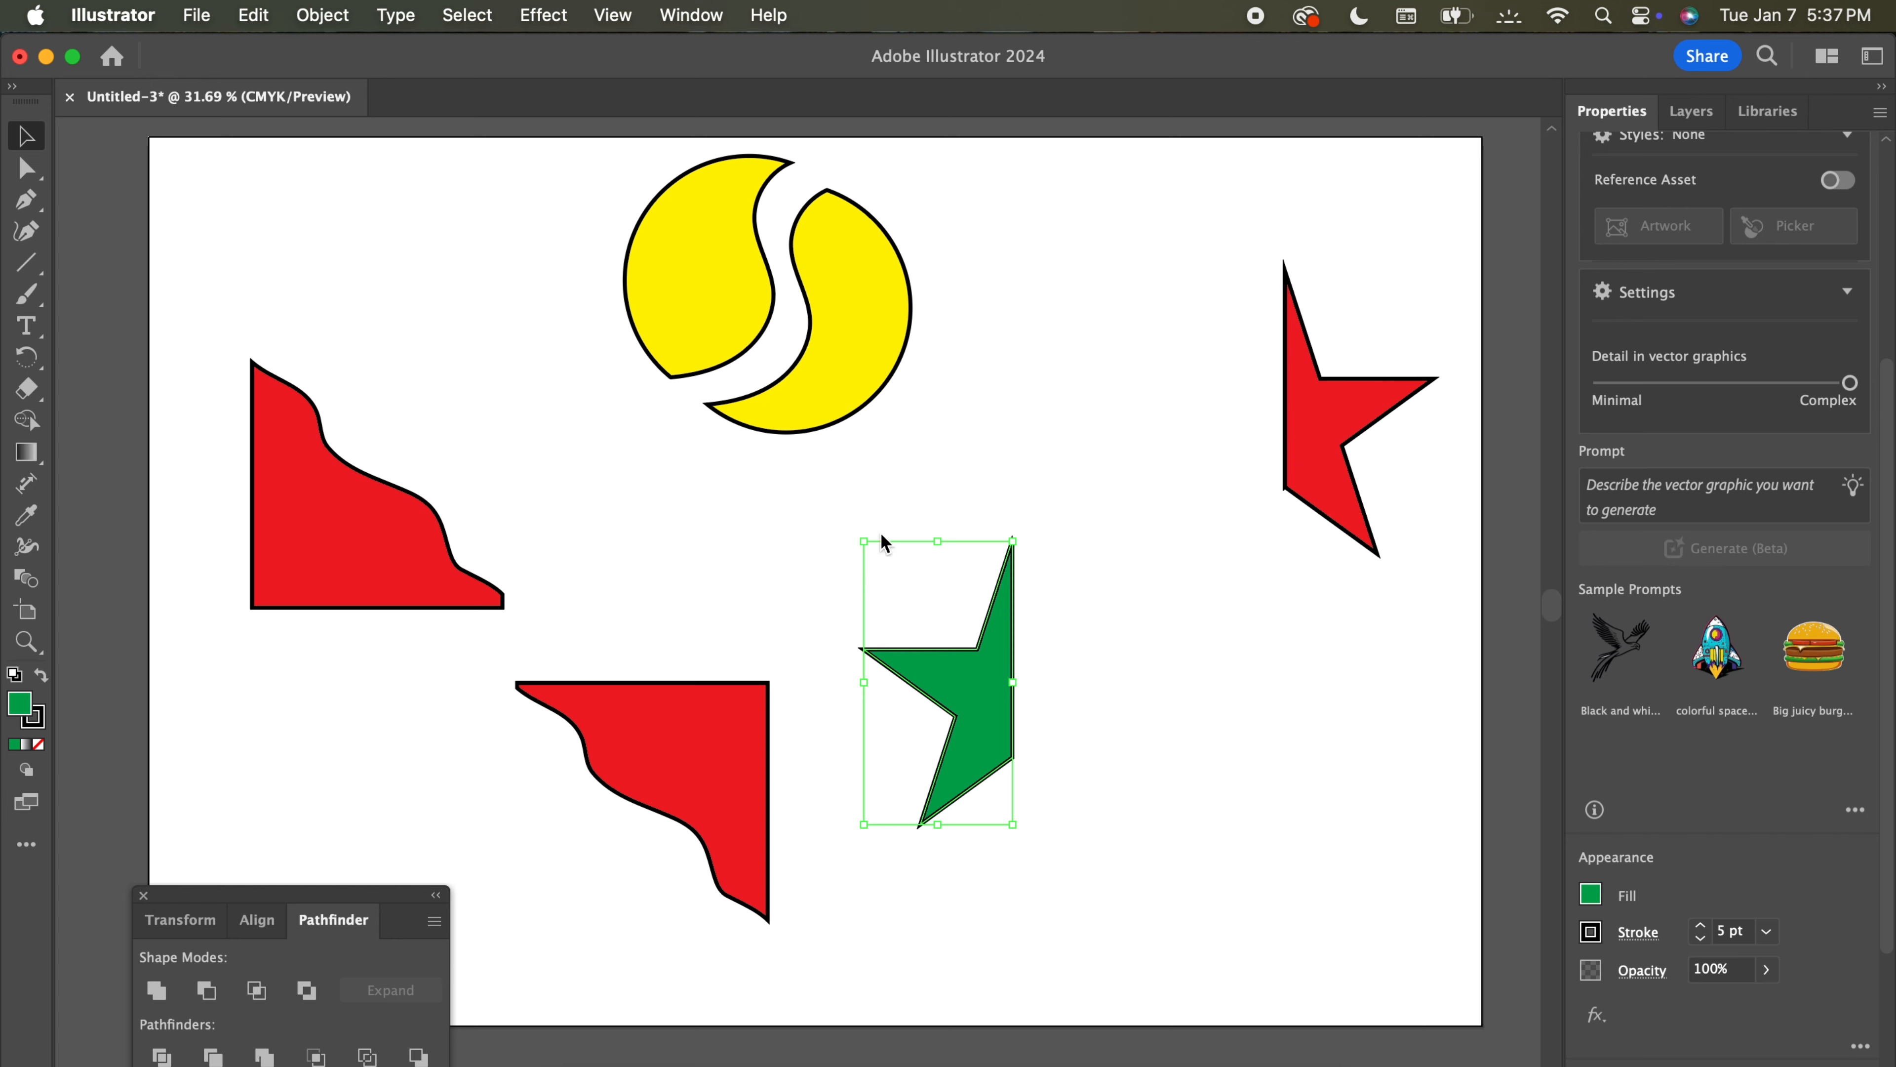
{"action": "left_click_drag", "start_coordinate": [1014, 532], "coordinate": [869, 828]}
{"action": "left_click", "coordinate": [971, 784]}
{"action": "left_click_drag", "start_coordinate": [903, 680], "coordinate": [808, 772]}
Select the joined red piece and green half-star, and create a new layer named "combo".
{"action": "left_click_drag", "start_coordinate": [669, 593], "coordinate": [970, 857]}
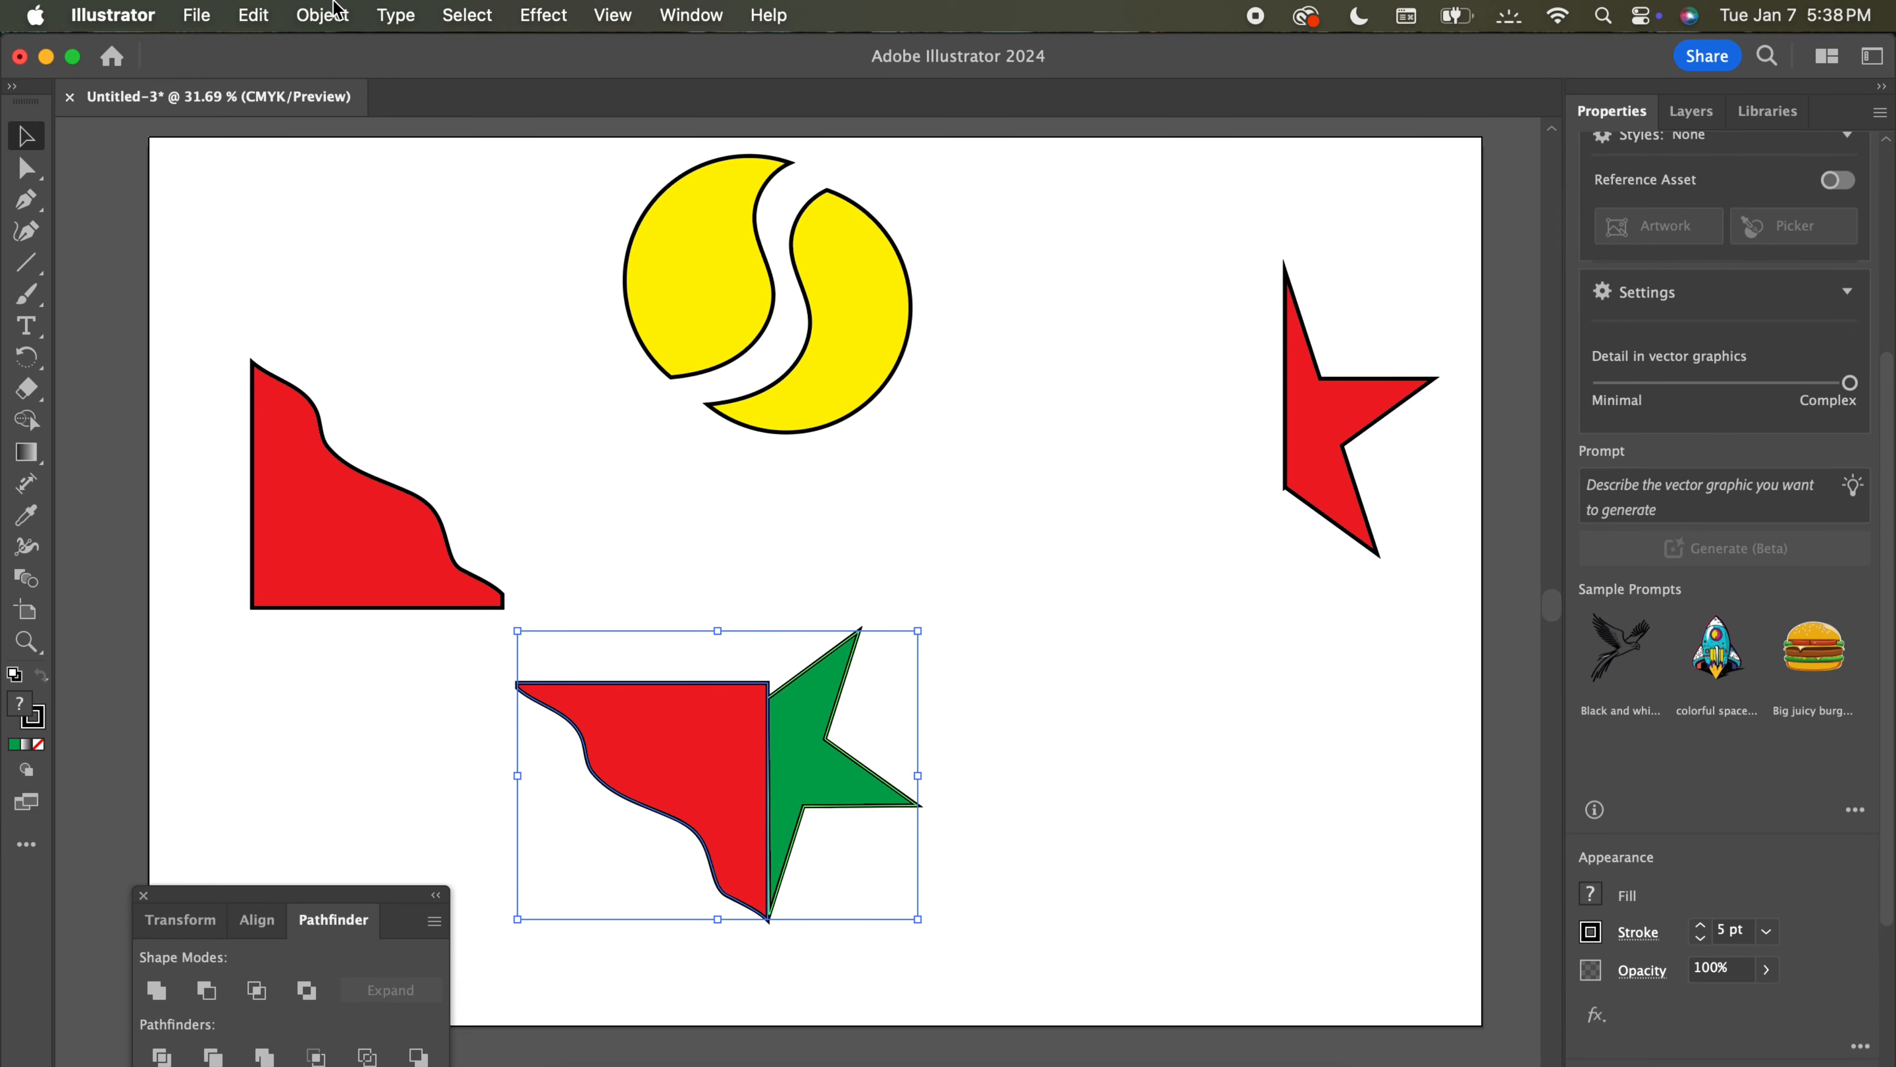
{"action": "left_click", "coordinate": [331, 11]}
{"action": "left_click", "coordinate": [799, 938]}
{"action": "left_click", "coordinate": [1691, 111]}
{"action": "left_click", "coordinate": [1732, 478]}
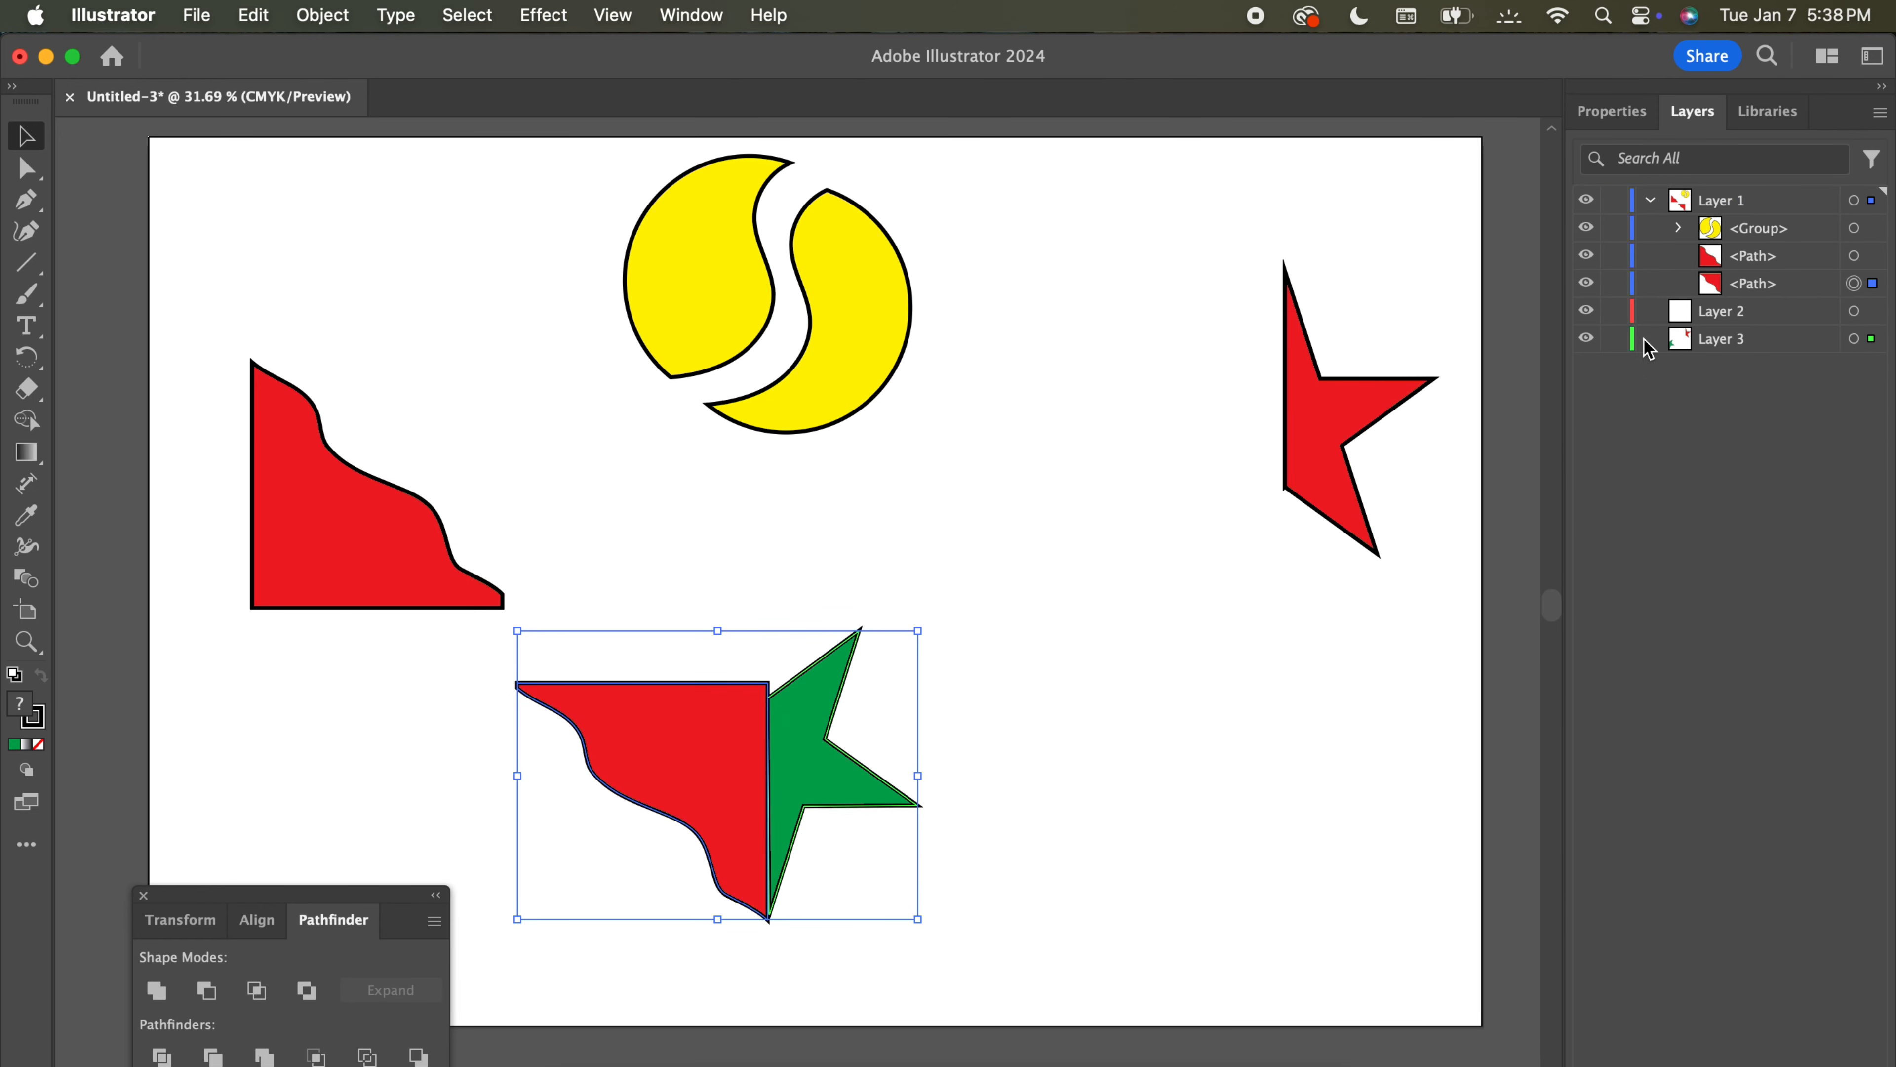
{"action": "left_click", "coordinate": [1880, 113]}
{"action": "left_click", "coordinate": [1710, 136]}
{"action": "type", "text": "combo"}
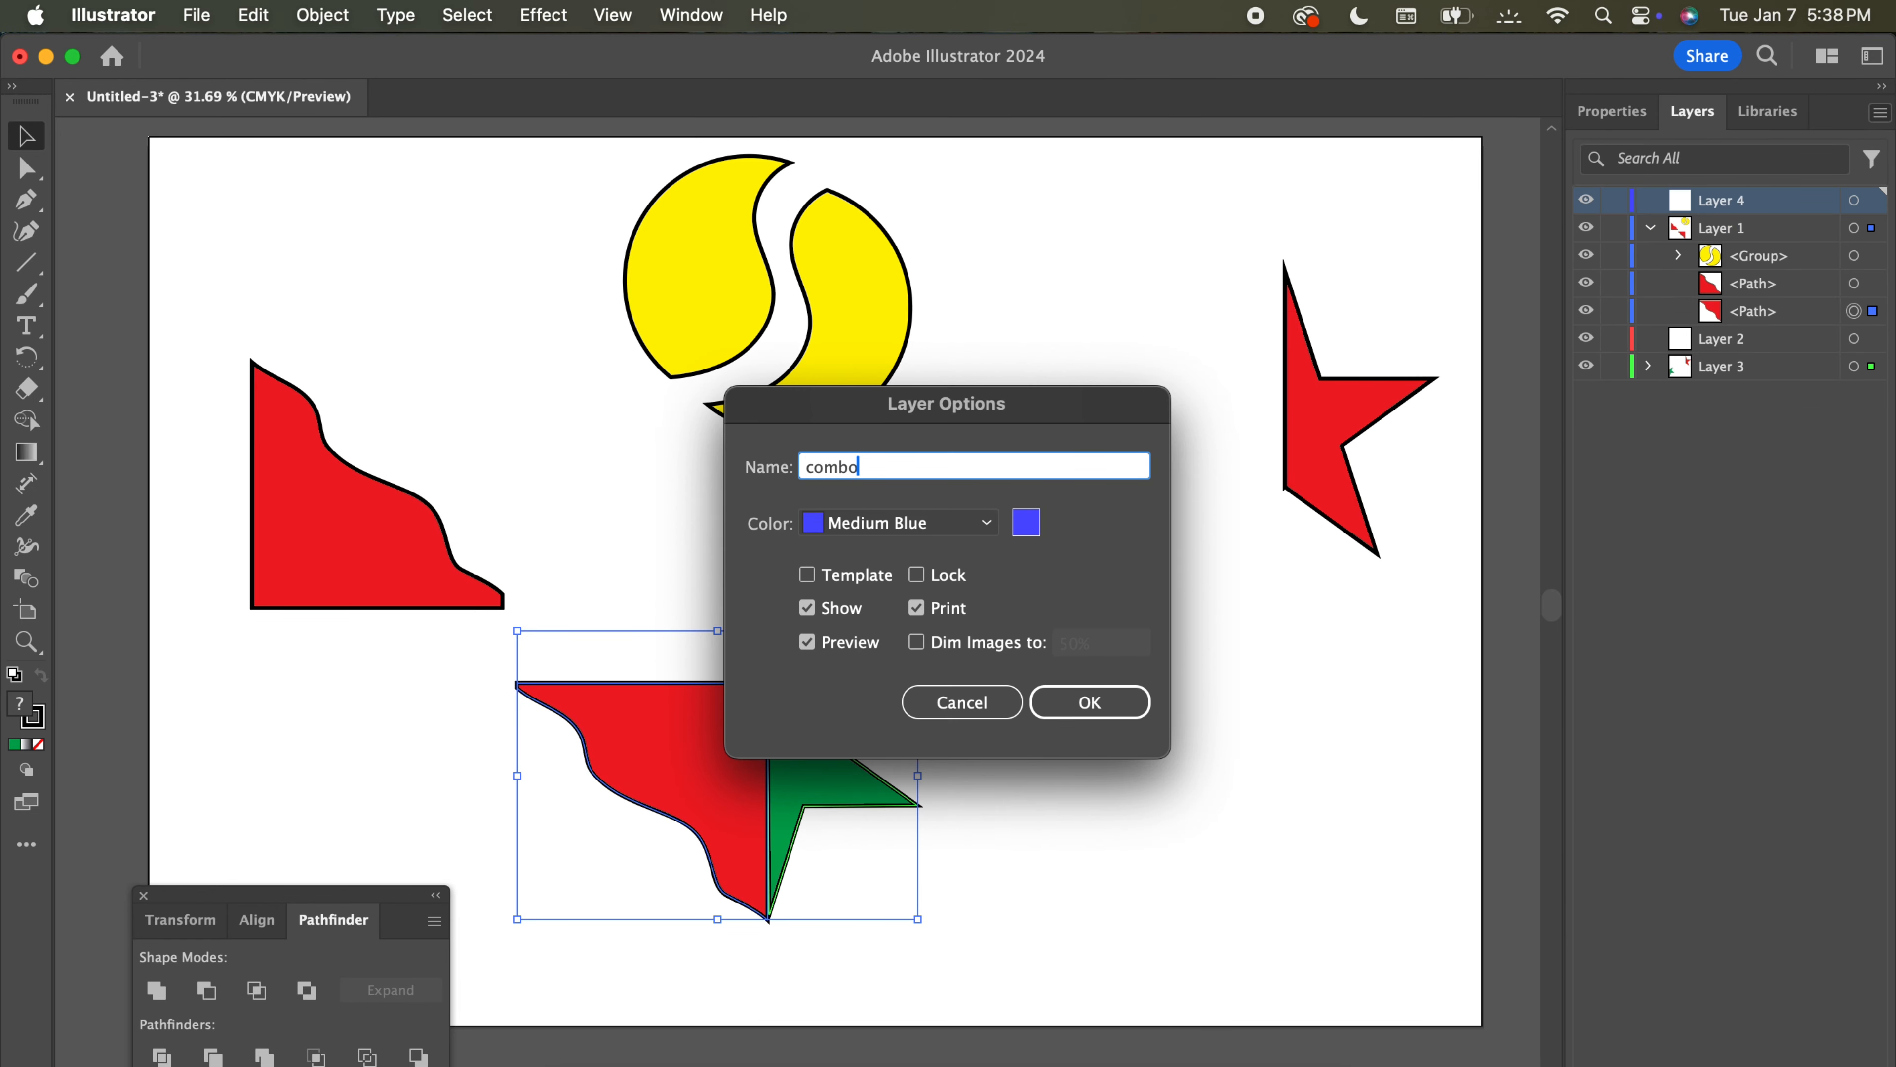
{"action": "key", "text": "Return"}
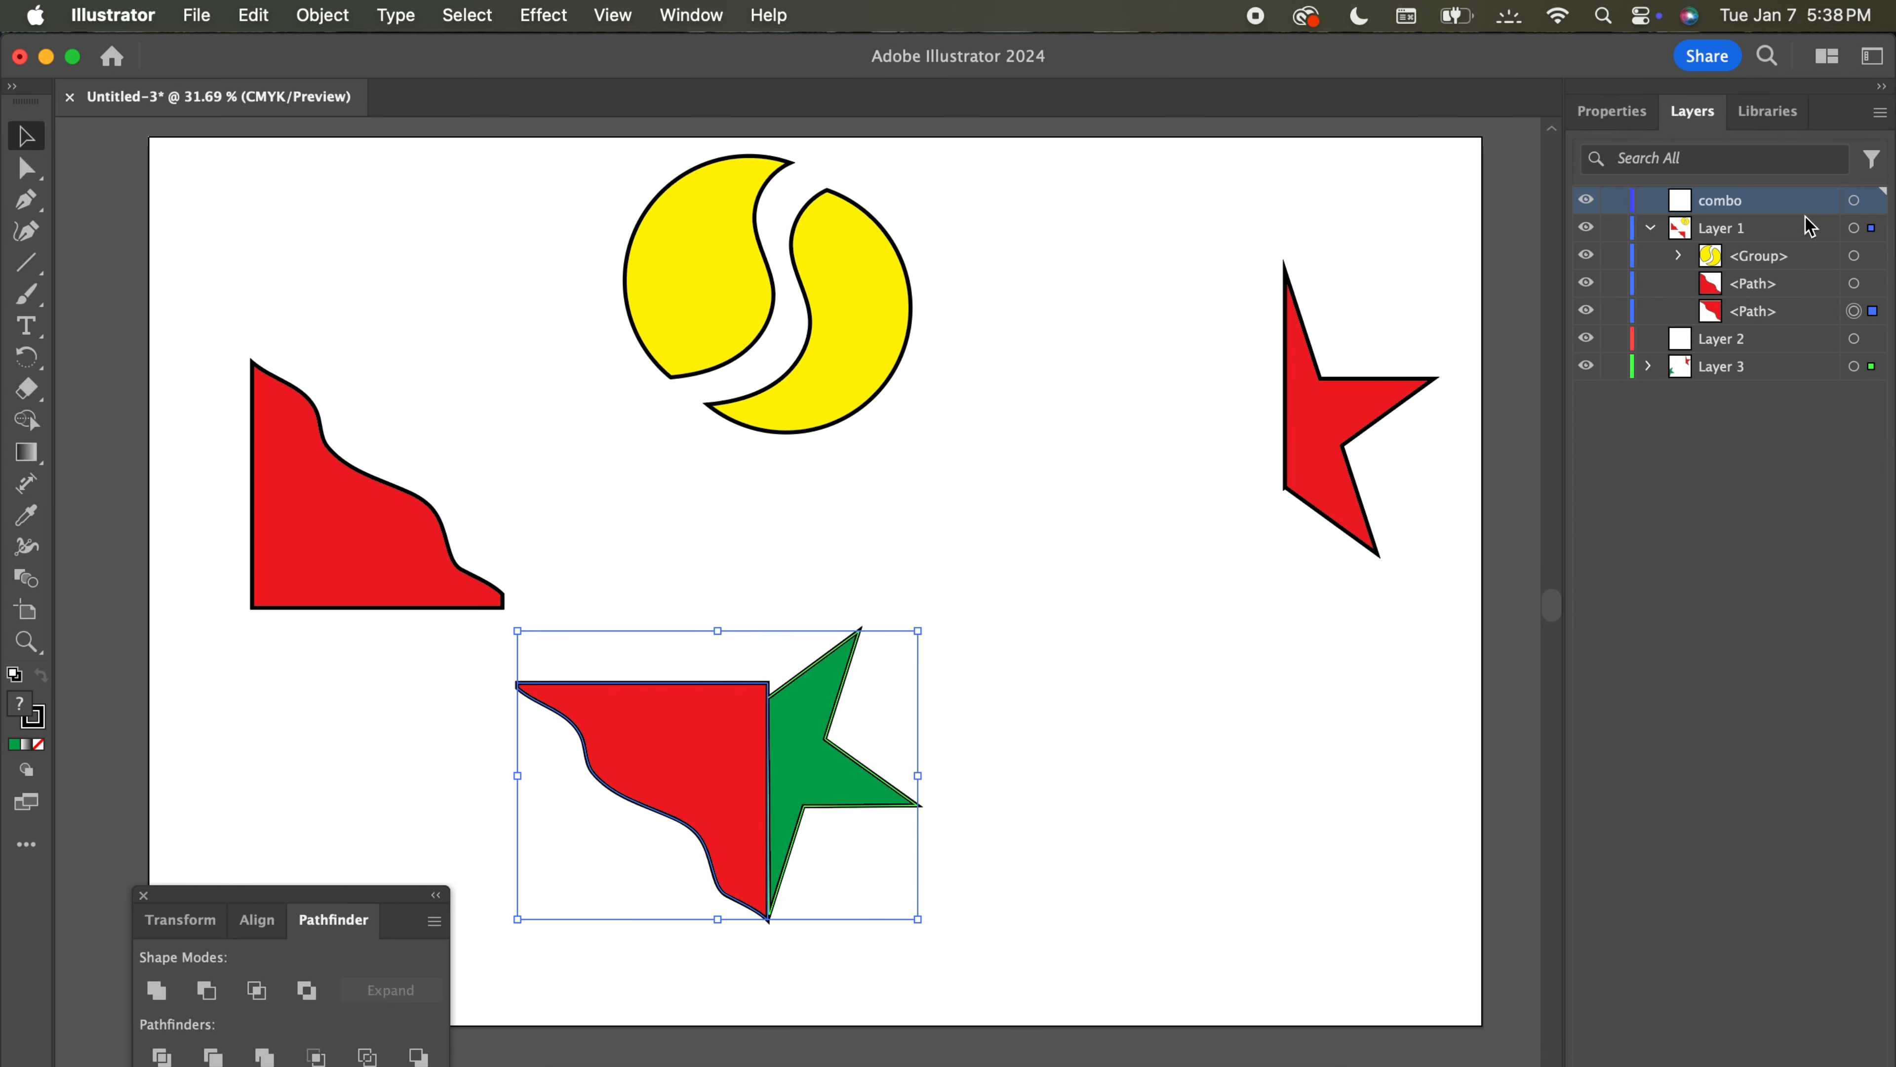
Place the combo layer below all other layers and move the green half-star and the joined red piece into it.
{"action": "left_click_drag", "start_coordinate": [1795, 215], "coordinate": [1758, 427]}
{"action": "left_click", "coordinate": [1649, 339]}
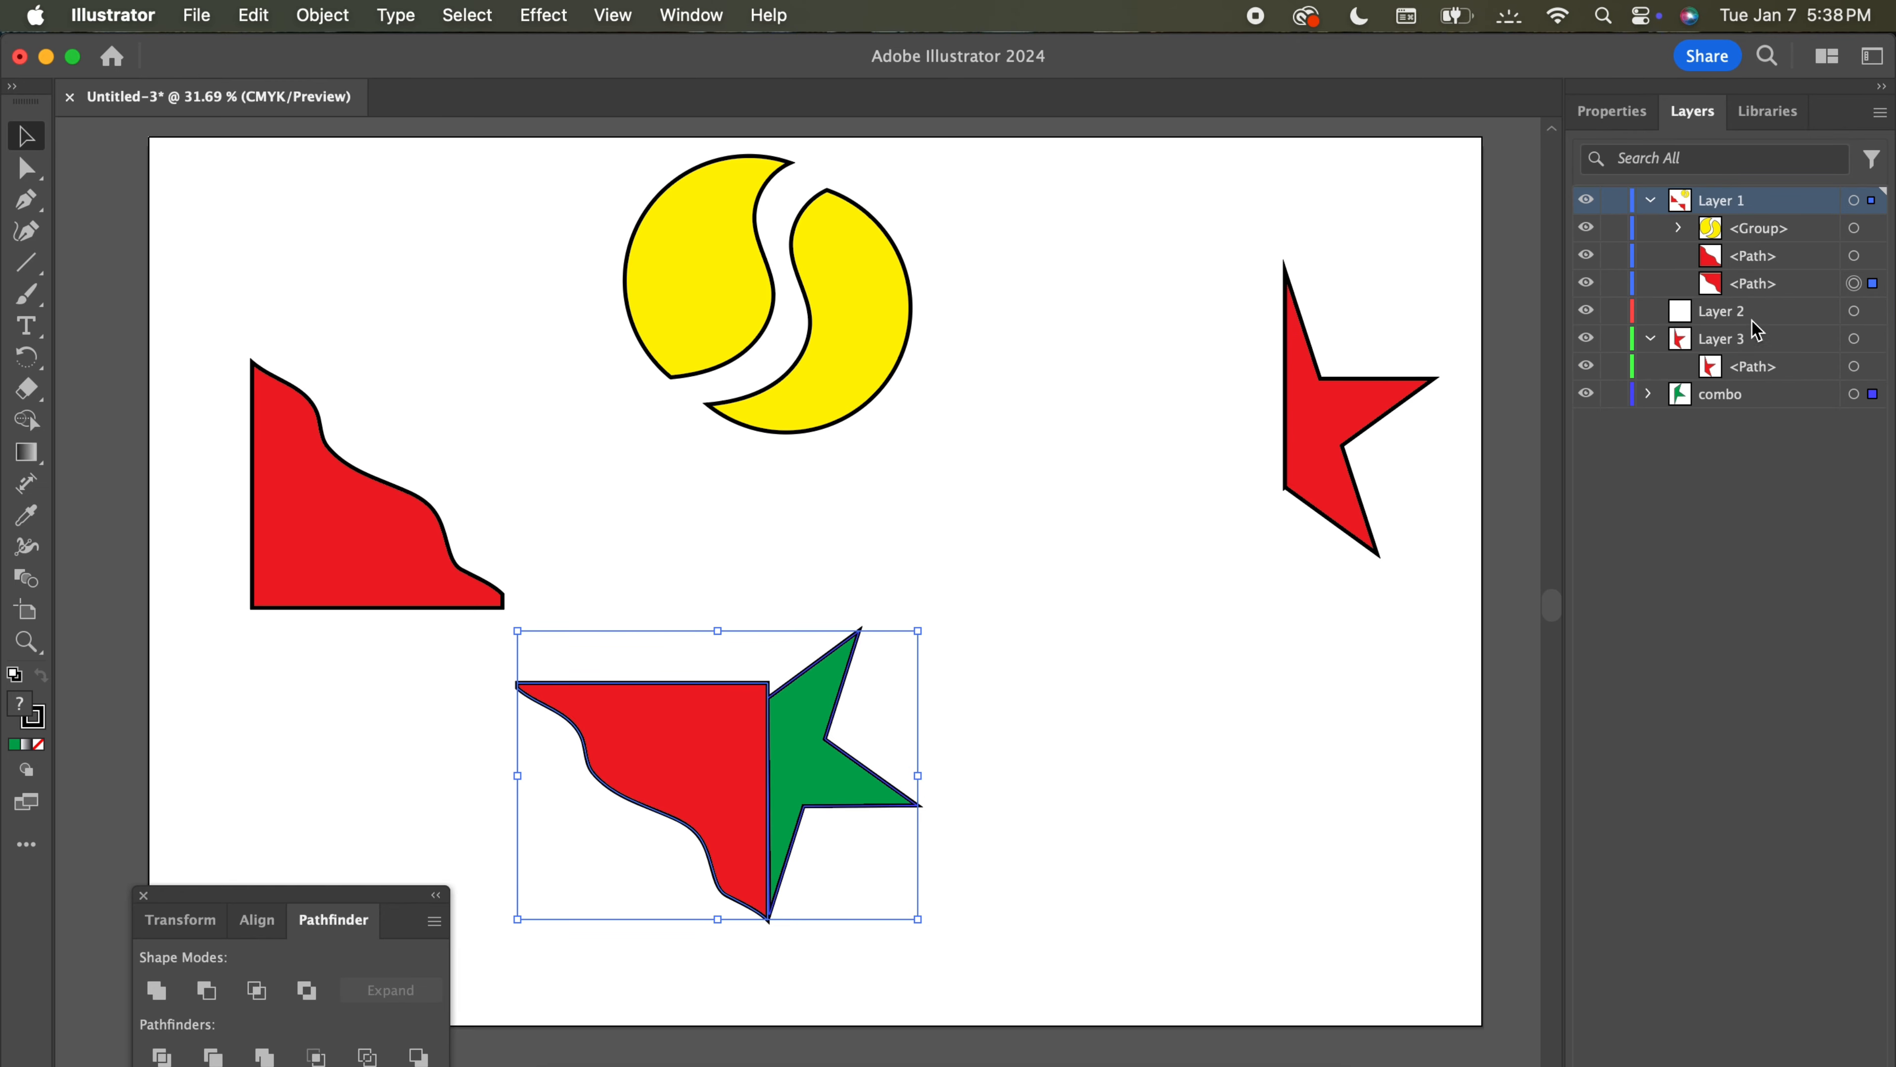
{"action": "left_click_drag", "start_coordinate": [1772, 287], "coordinate": [1752, 403]}
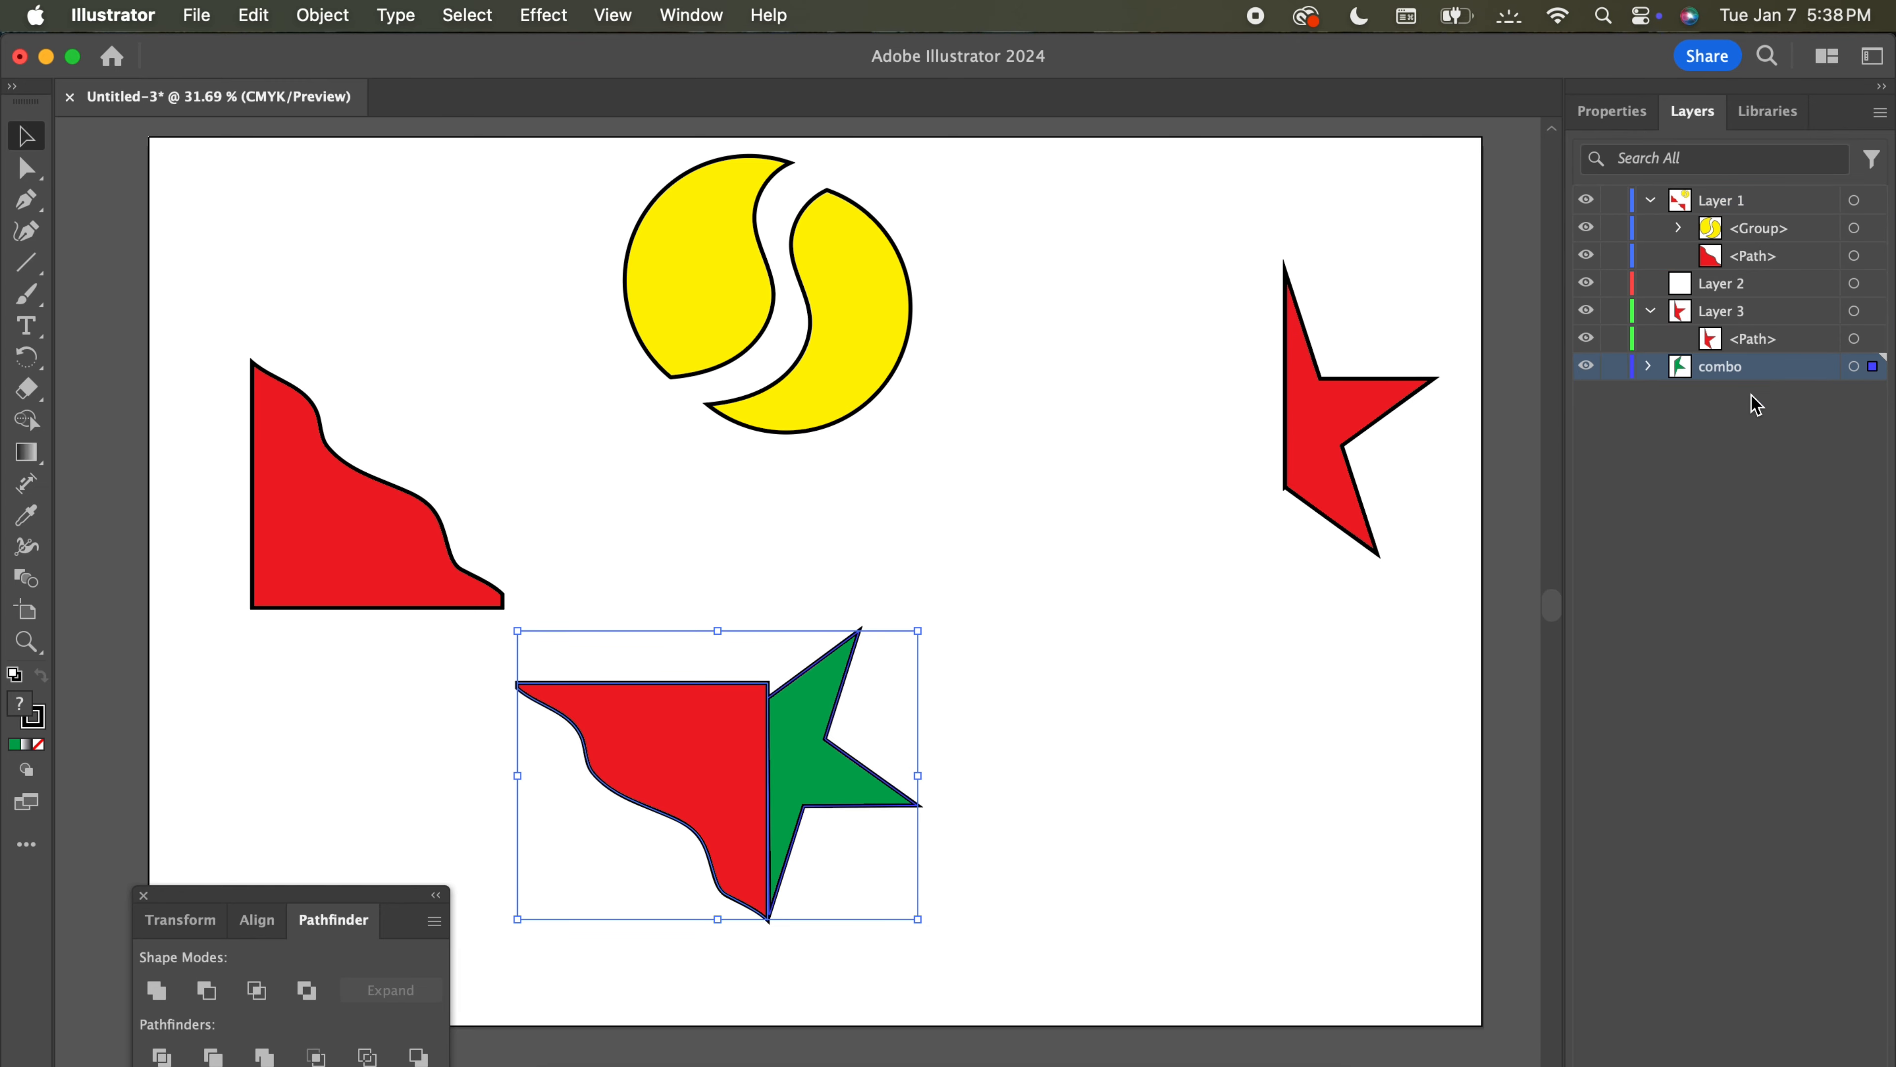
{"action": "left_click", "coordinate": [934, 504]}
Move the remaining red square piece and the red half-star up into a row with the yellow circle.
{"action": "left_click_drag", "start_coordinate": [288, 487], "coordinate": [294, 304]}
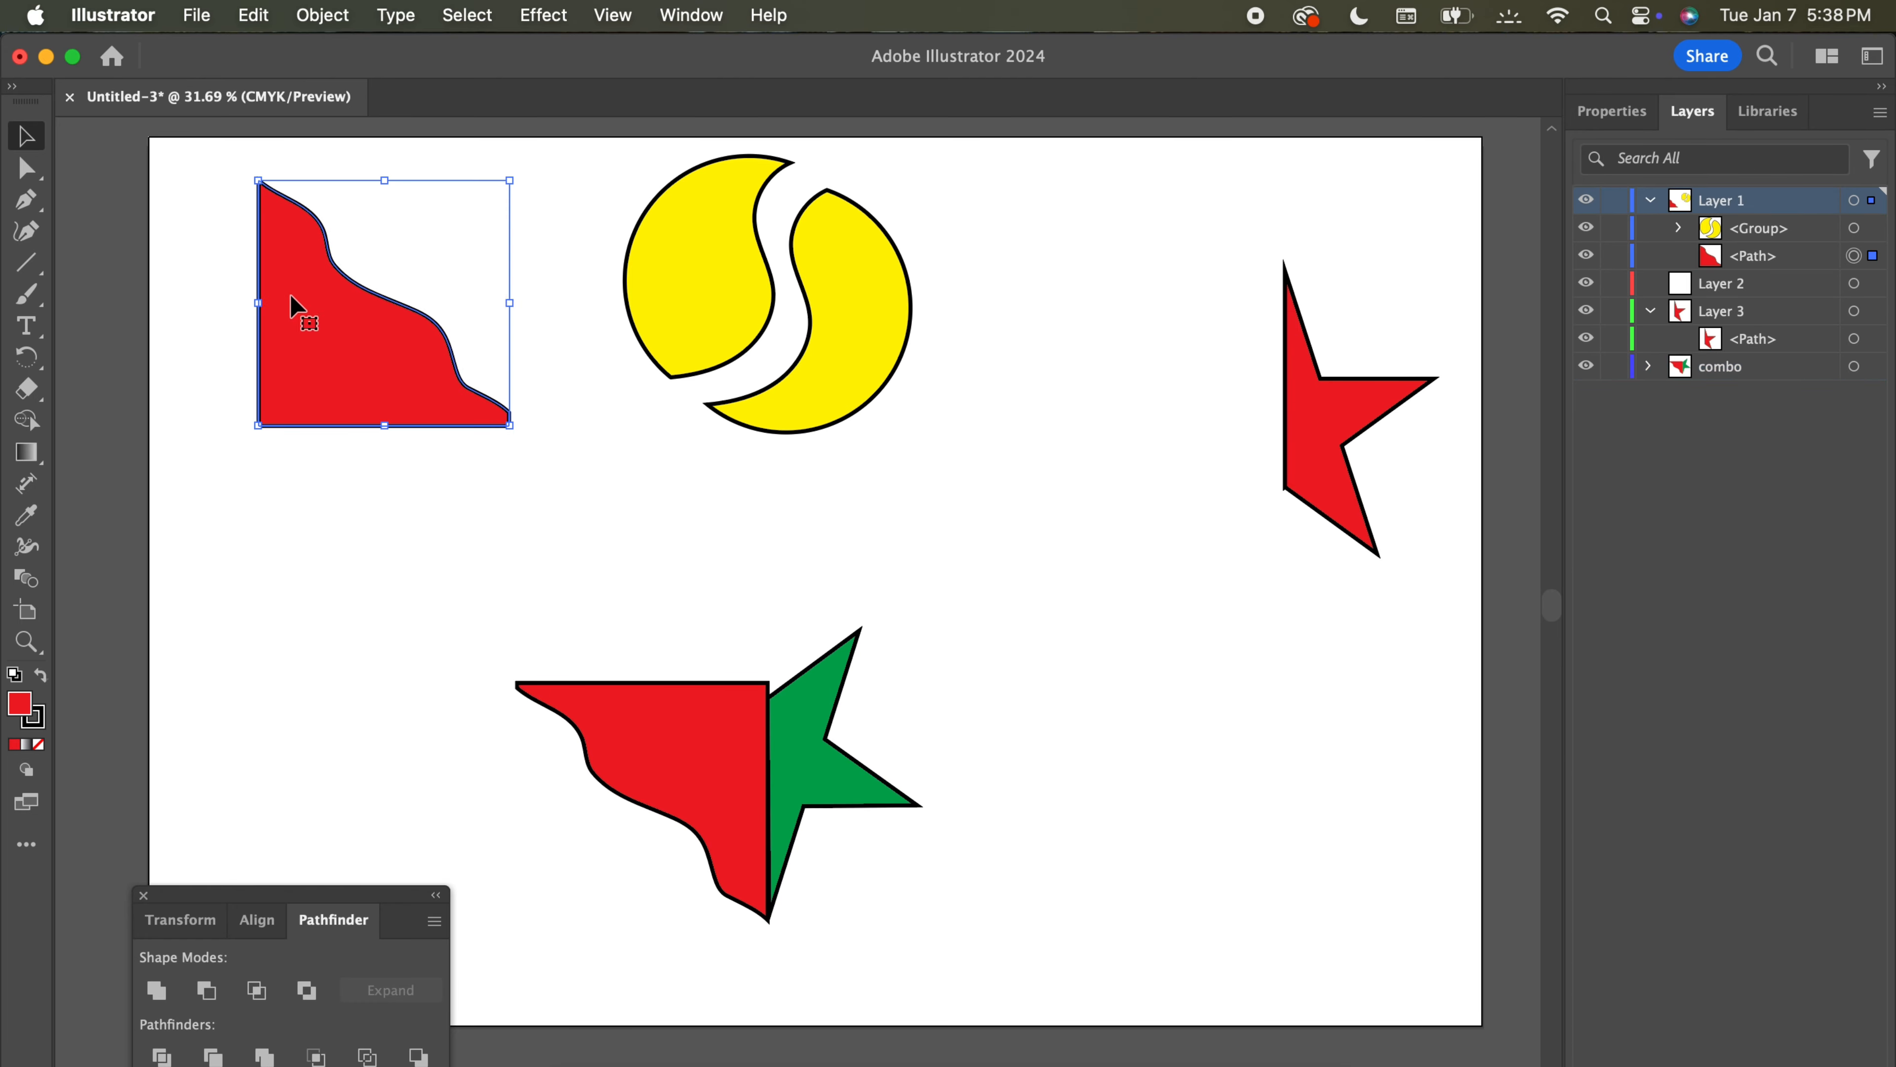
{"action": "left_click_drag", "start_coordinate": [1321, 433], "coordinate": [1173, 321]}
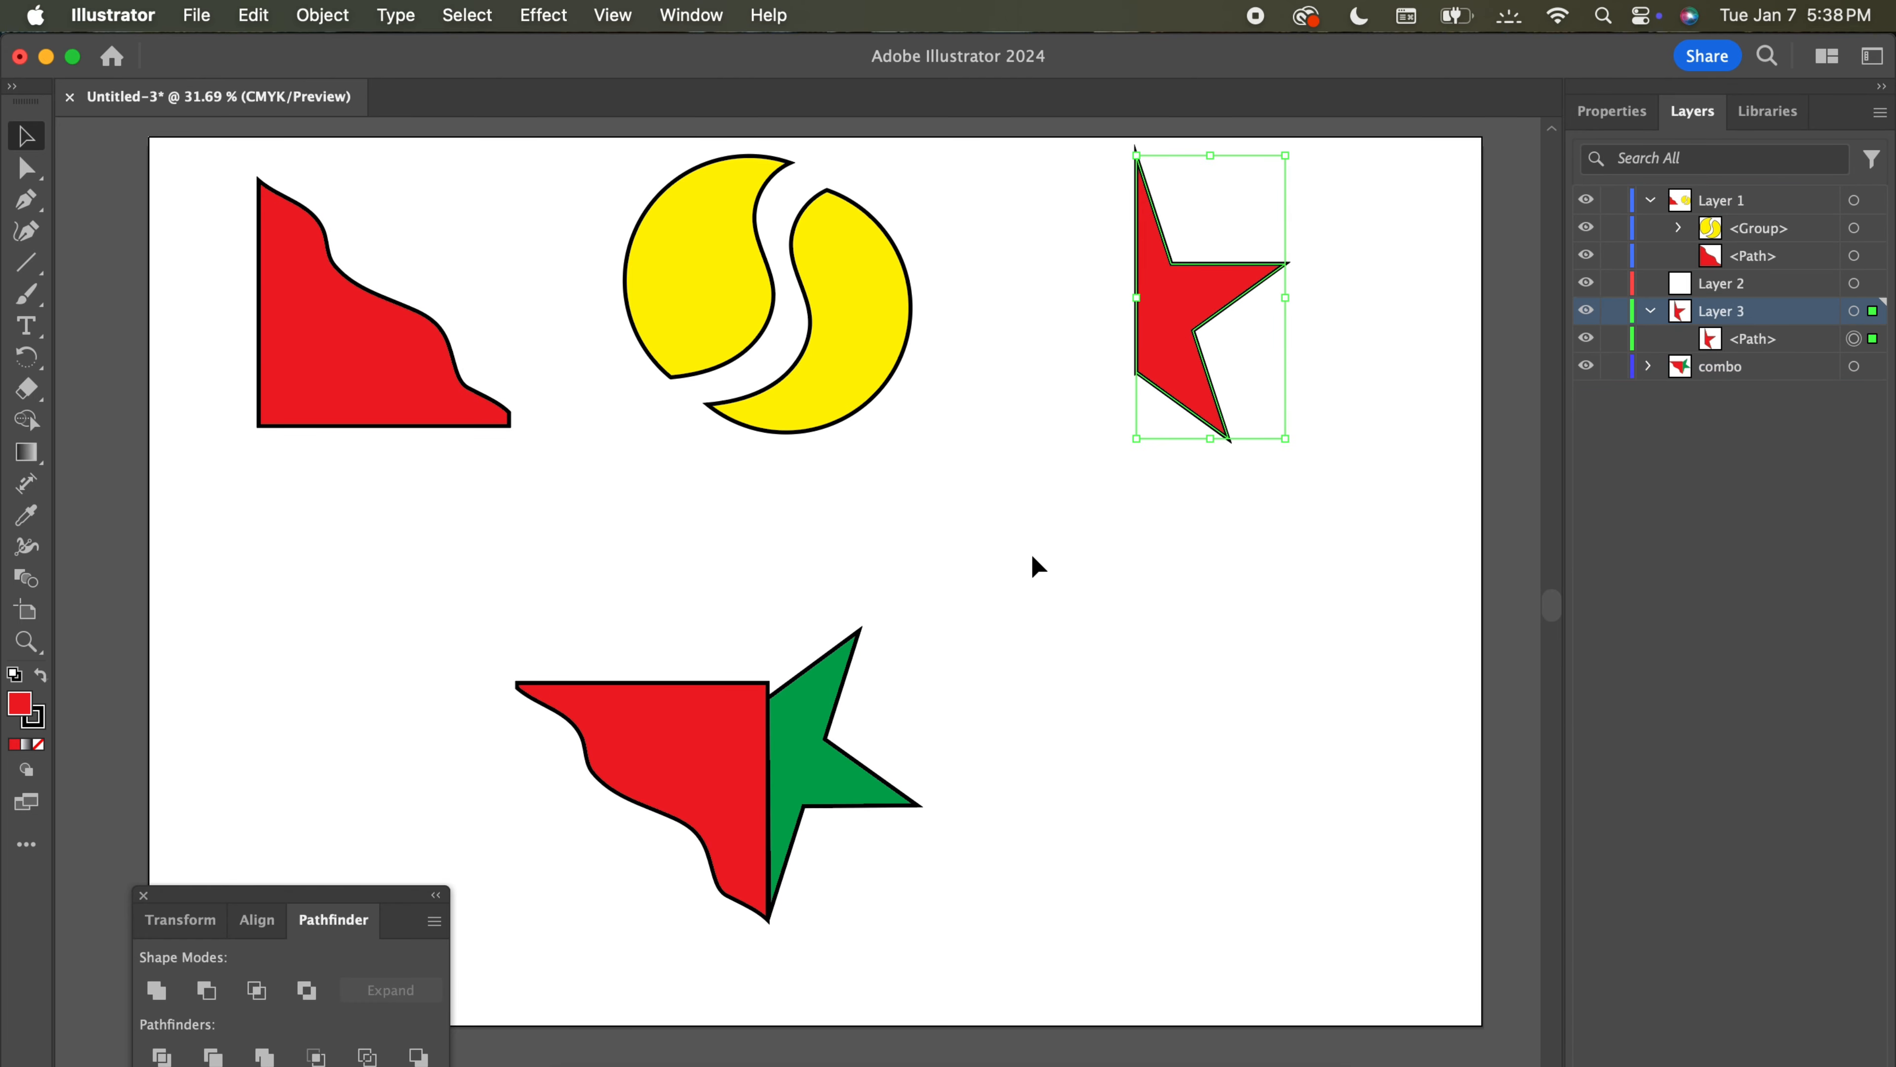
{"action": "left_click", "coordinate": [1038, 568]}
Close the Pathfinder panel and group the joined red piece and green half-star into one object.
{"action": "left_click_drag", "start_coordinate": [551, 543], "coordinate": [935, 895]}
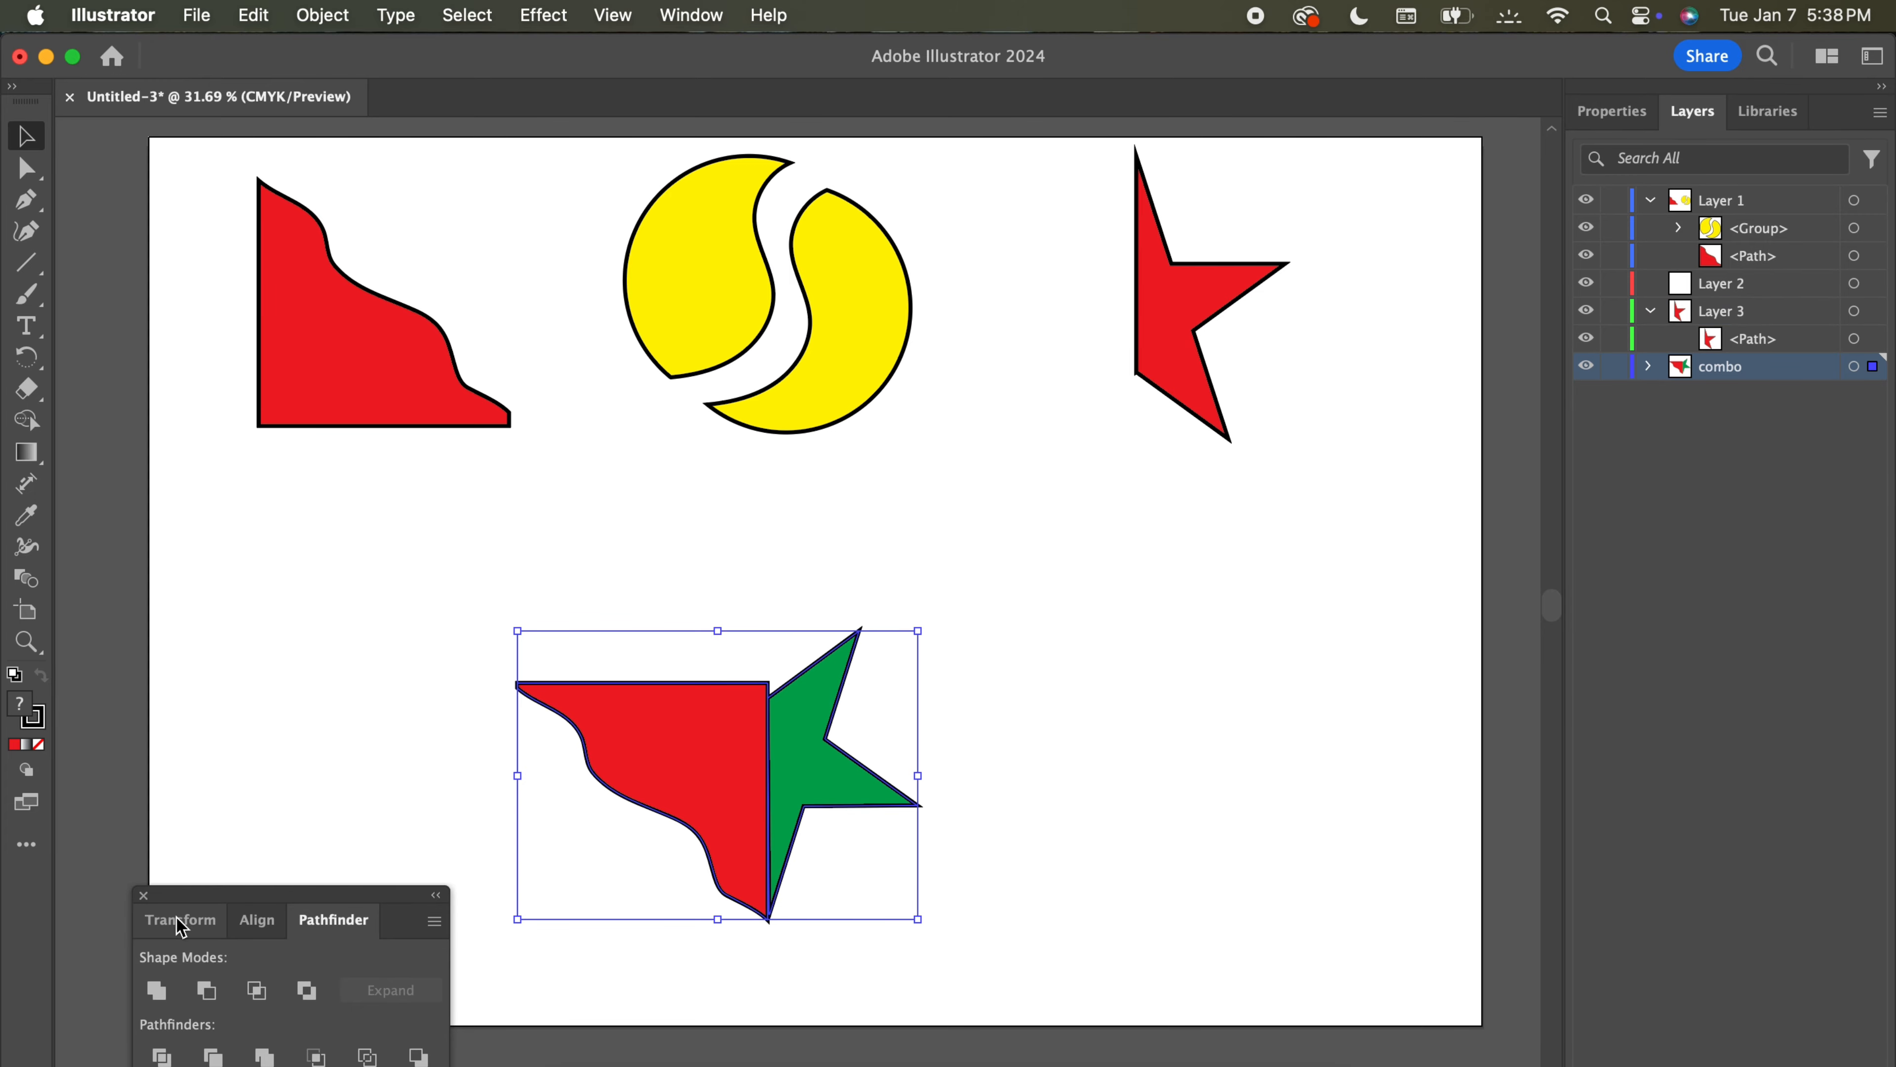
{"action": "left_click", "coordinate": [144, 895]}
{"action": "left_click", "coordinate": [254, 14]}
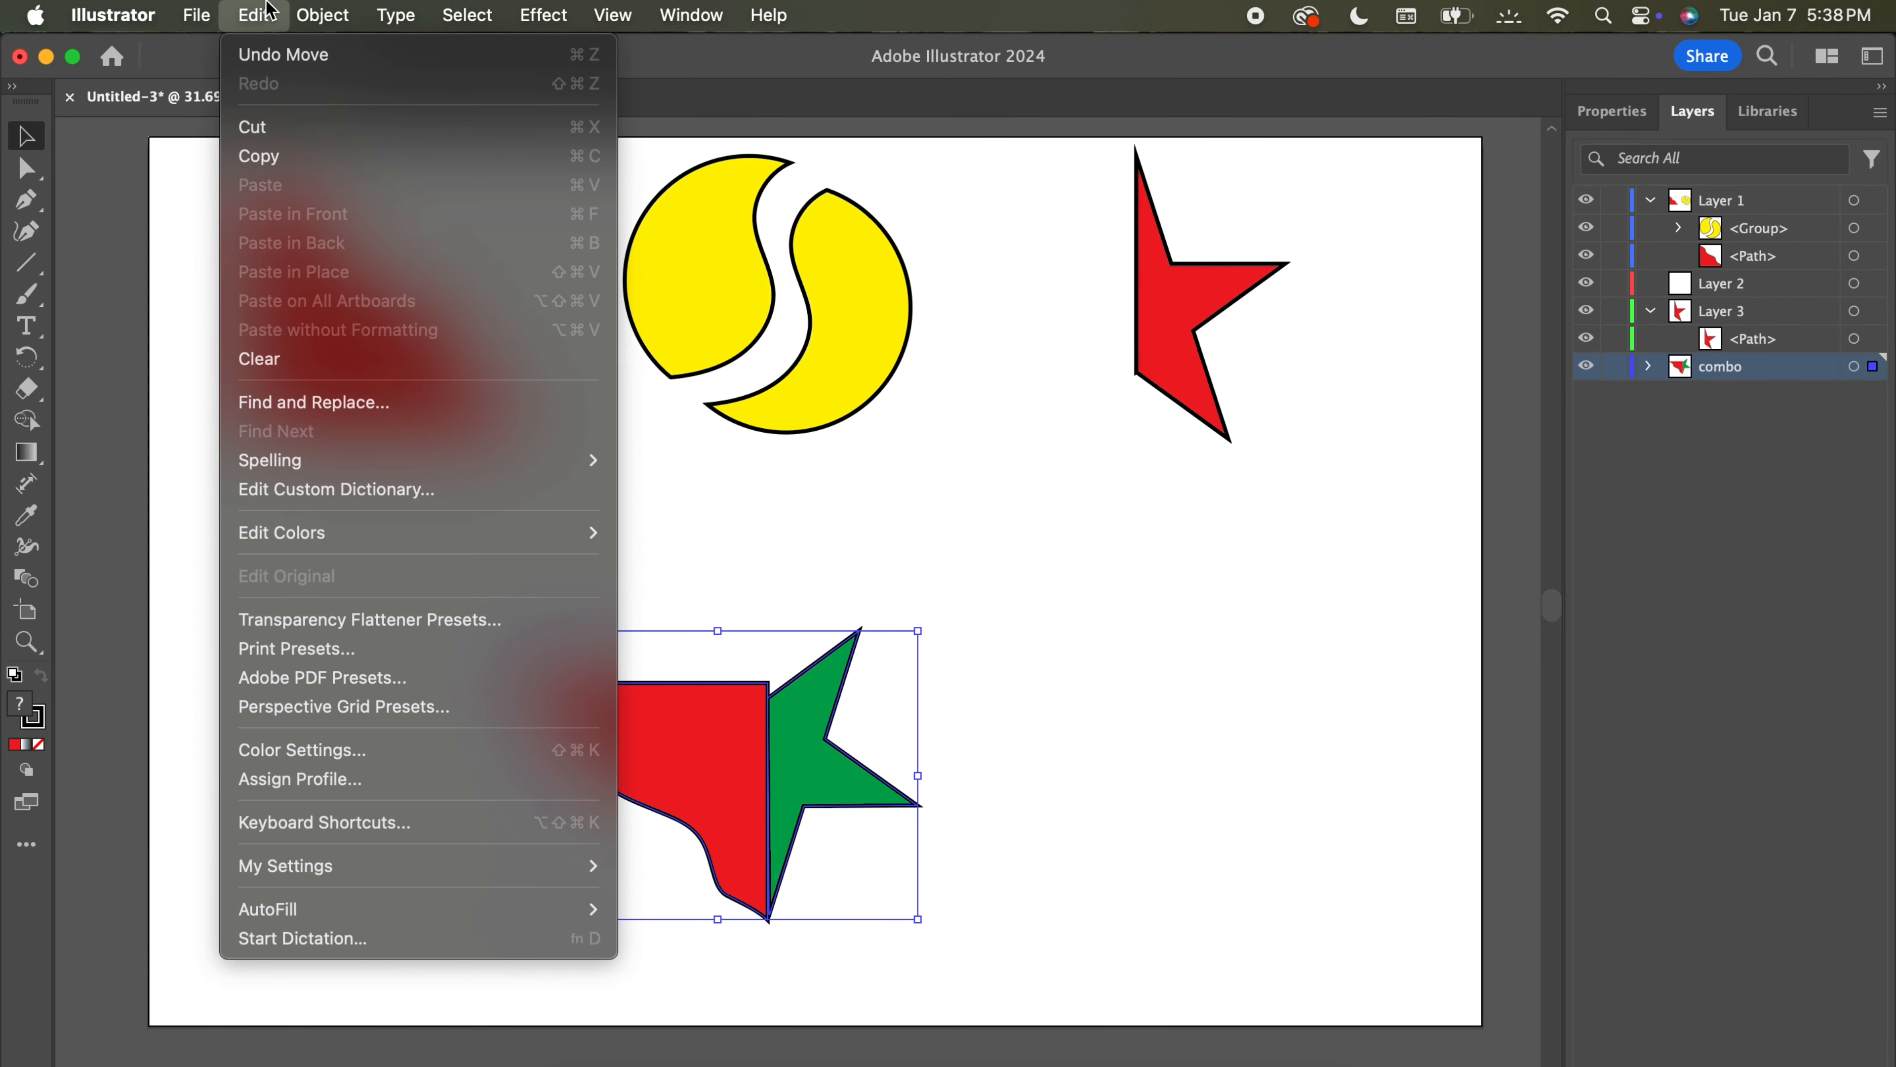
{"action": "mouse_move", "coordinate": [312, 11]}
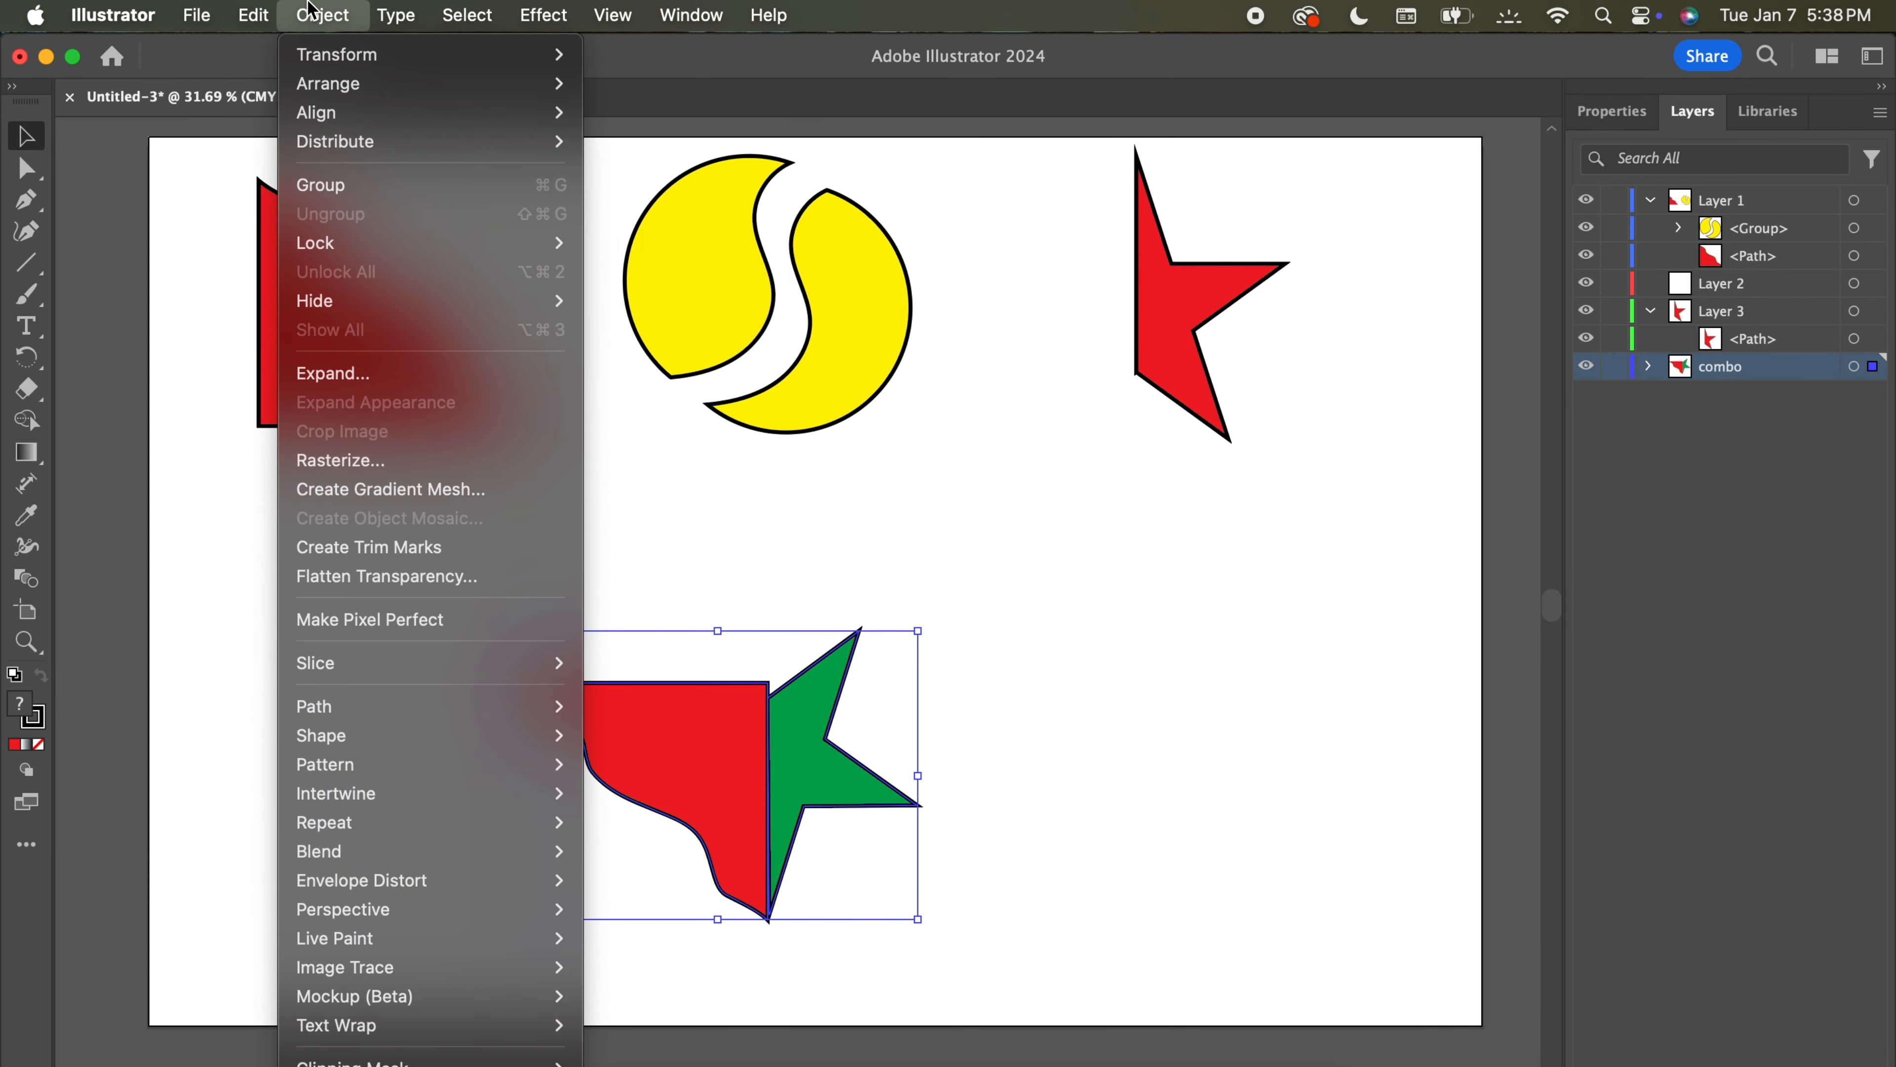
{"action": "left_click", "coordinate": [351, 185]}
{"action": "left_click", "coordinate": [551, 539]}
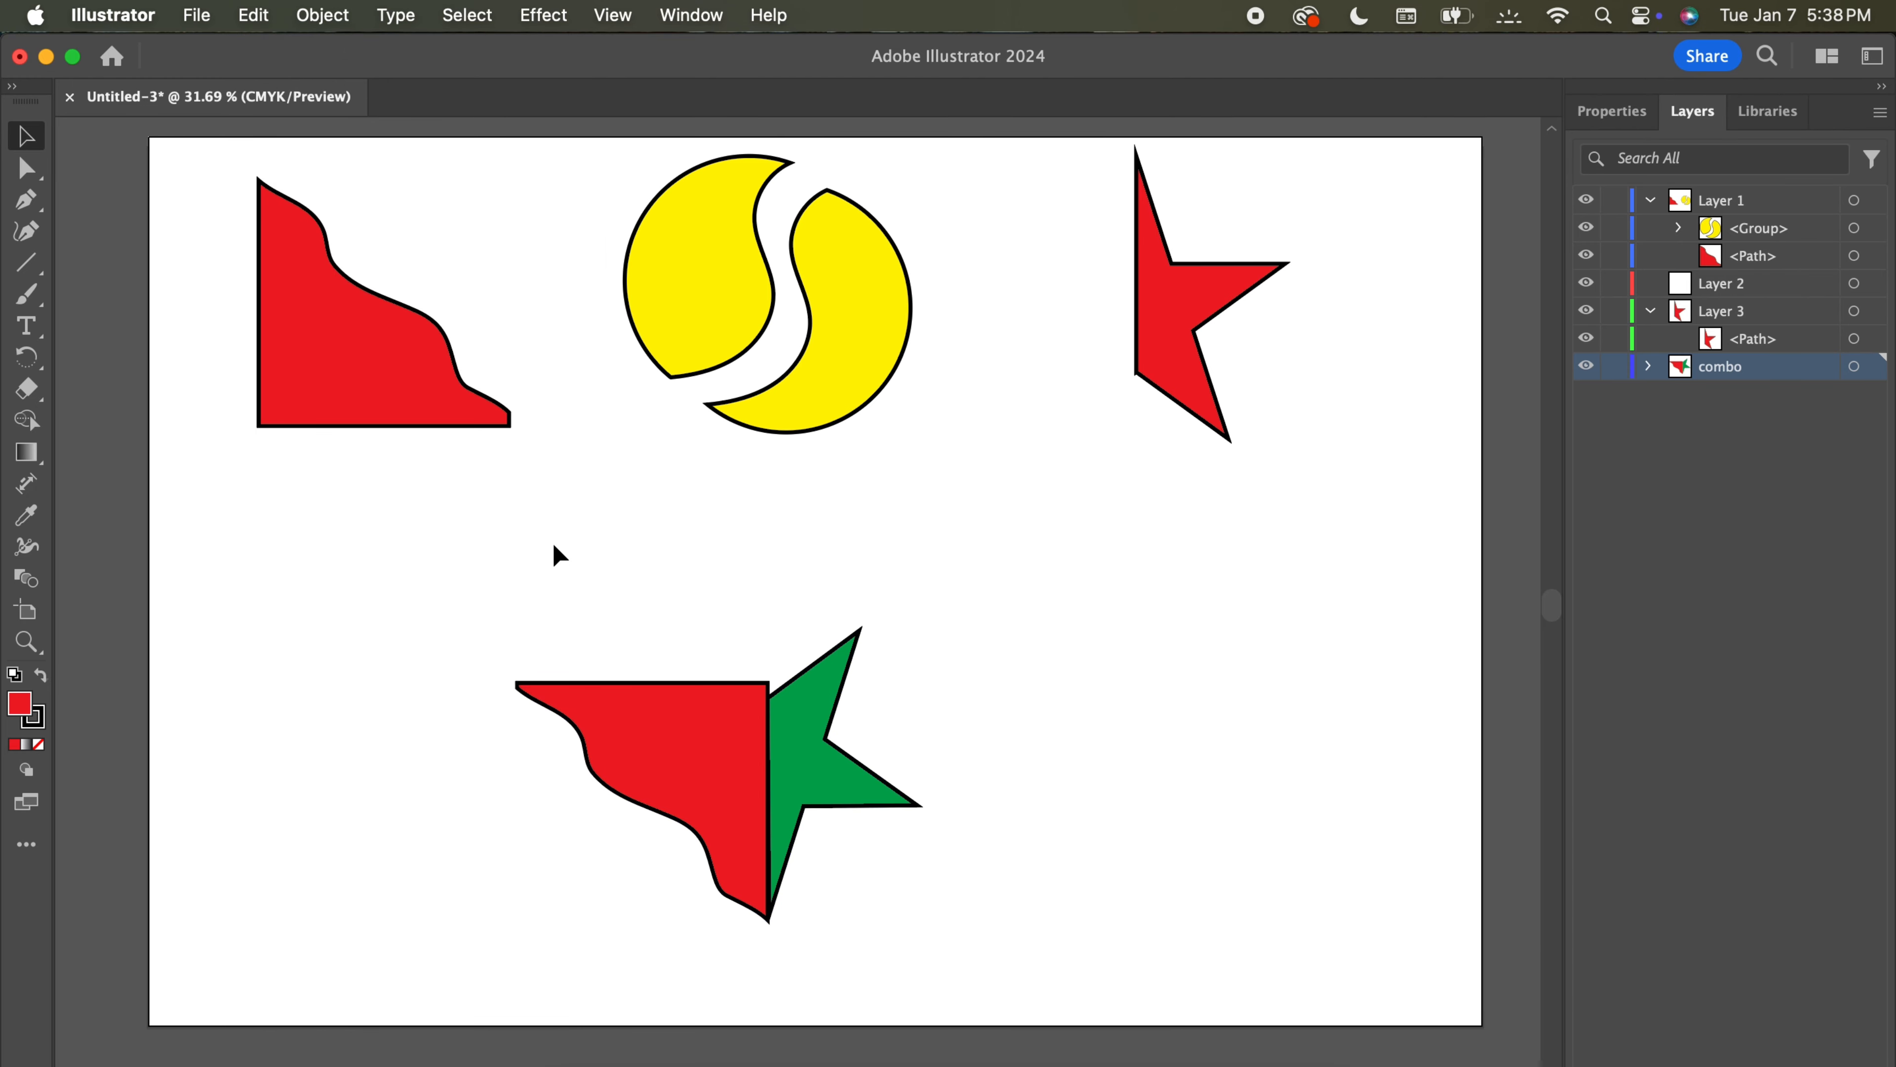
Rotate the grouped red and green shape about 180 degrees and move it slightly up toward the artboard's center.
{"action": "left_click", "coordinate": [522, 686]}
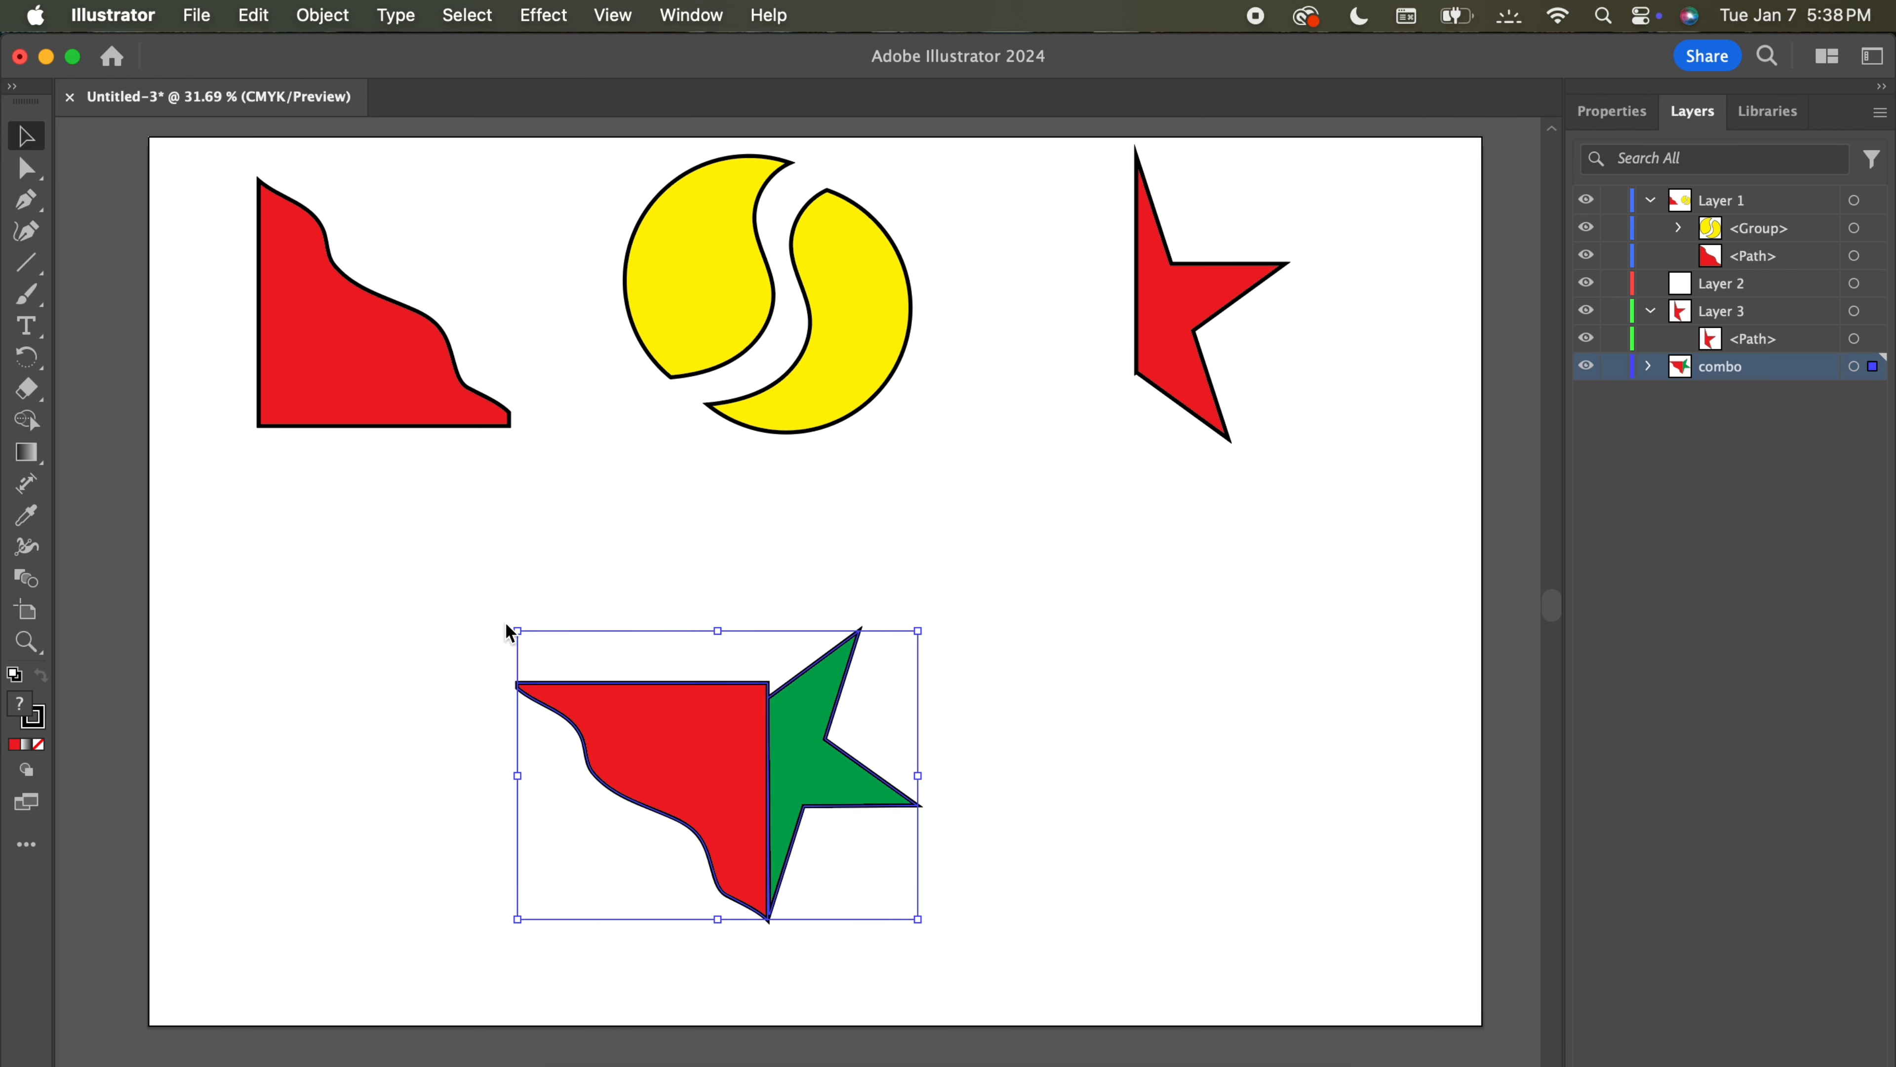
{"action": "left_click_drag", "start_coordinate": [508, 630], "coordinate": [890, 902]}
{"action": "left_click_drag", "start_coordinate": [728, 766], "coordinate": [817, 681]}
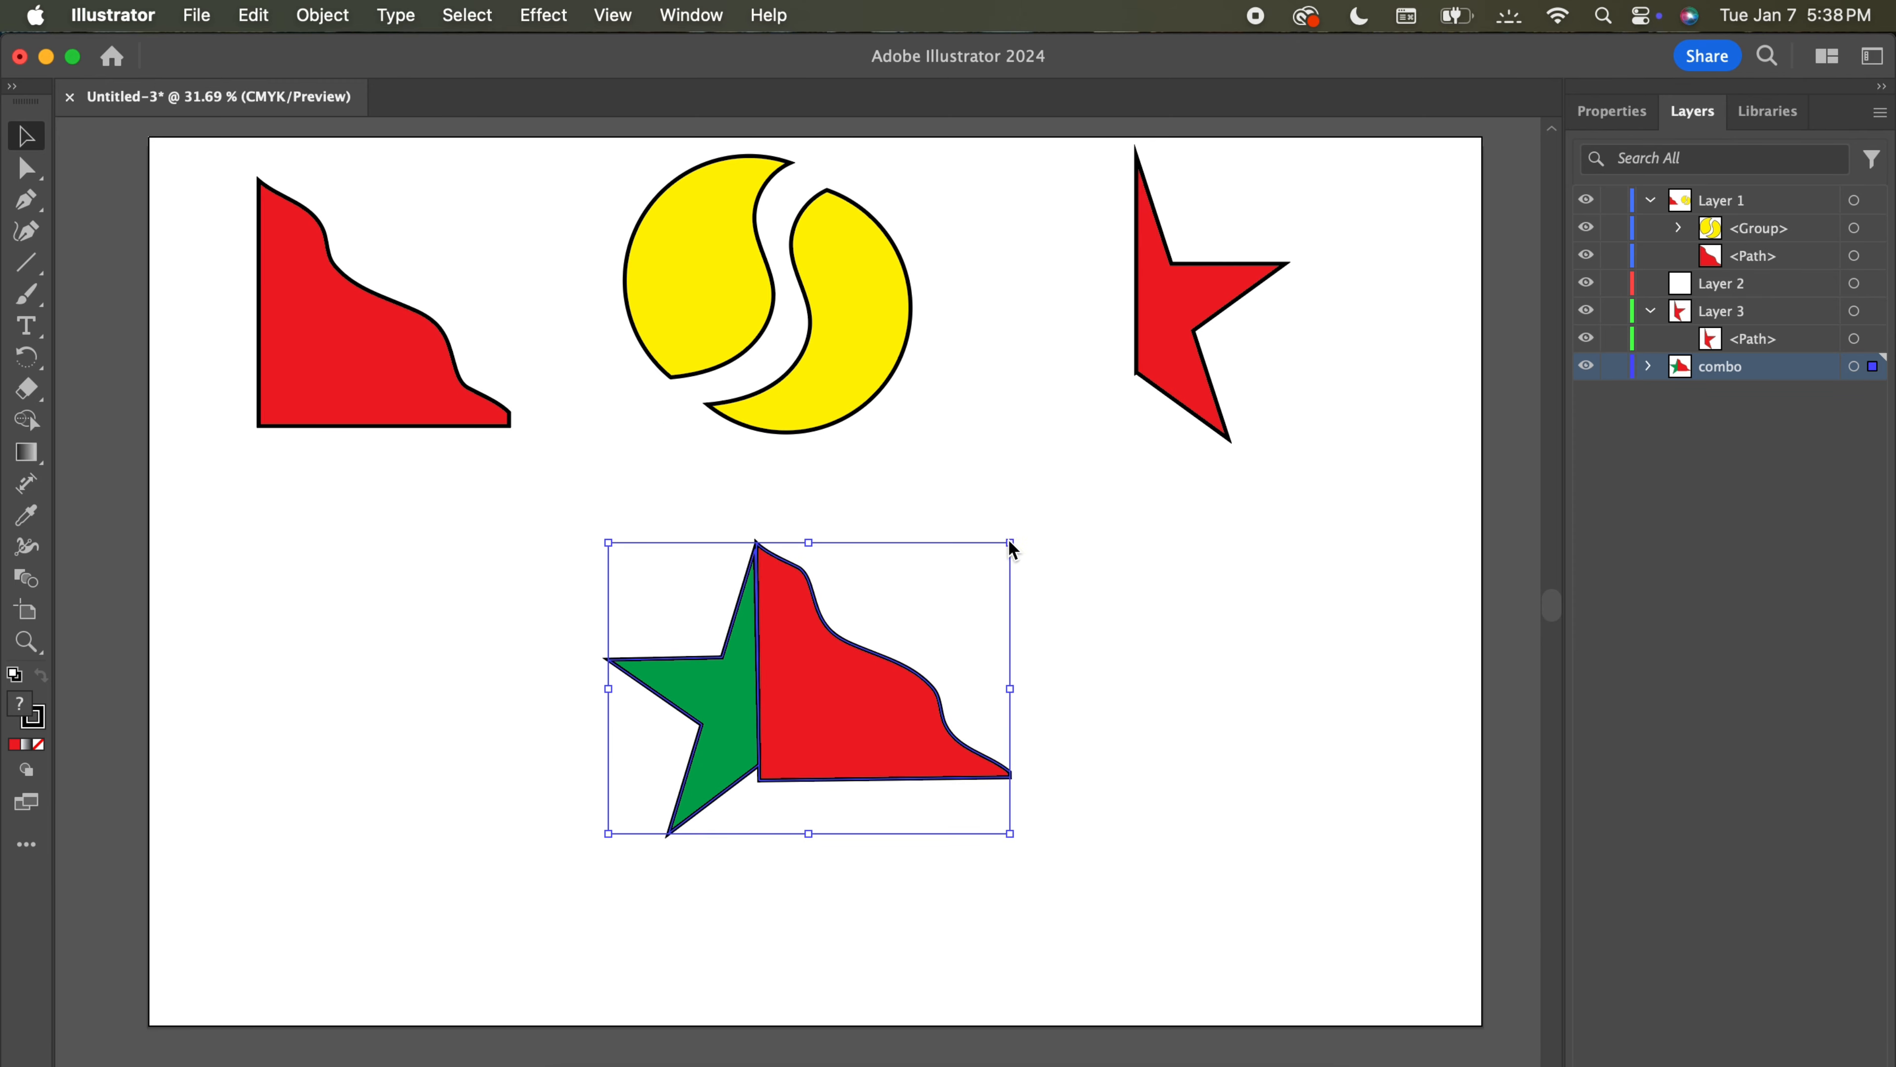
{"action": "mouse_move", "coordinate": [1010, 544]}
{"action": "left_mouse_down"}
{"action": "mouse_move", "coordinate": [1062, 508]}
{"action": "mouse_move", "coordinate": [1007, 627]}
{"action": "mouse_move", "coordinate": [965, 631]}
{"action": "mouse_move", "coordinate": [970, 725]}
{"action": "mouse_move", "coordinate": [997, 565]}
{"action": "left_mouse_up"}
{"action": "left_click", "coordinate": [1157, 546]}
{"action": "key", "text": "super+z"}
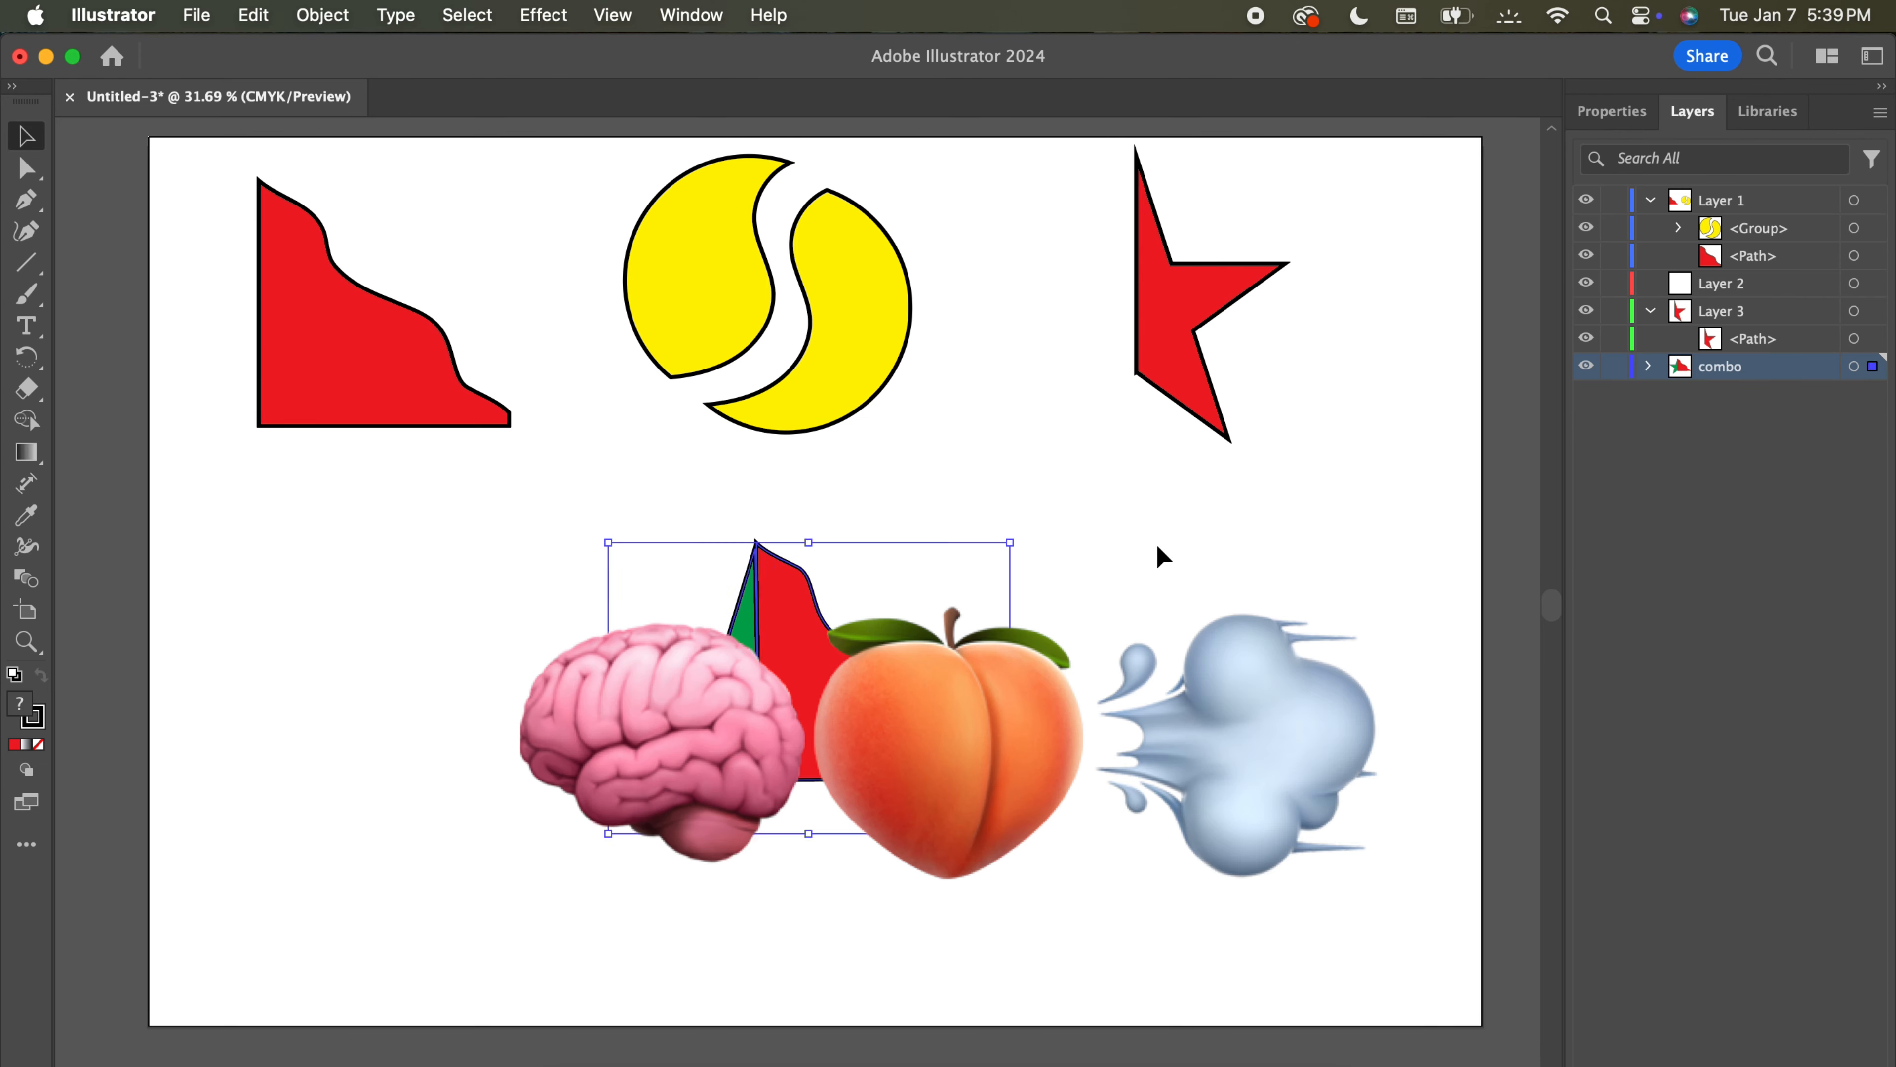
{"action": "left_click", "coordinate": [1158, 546]}
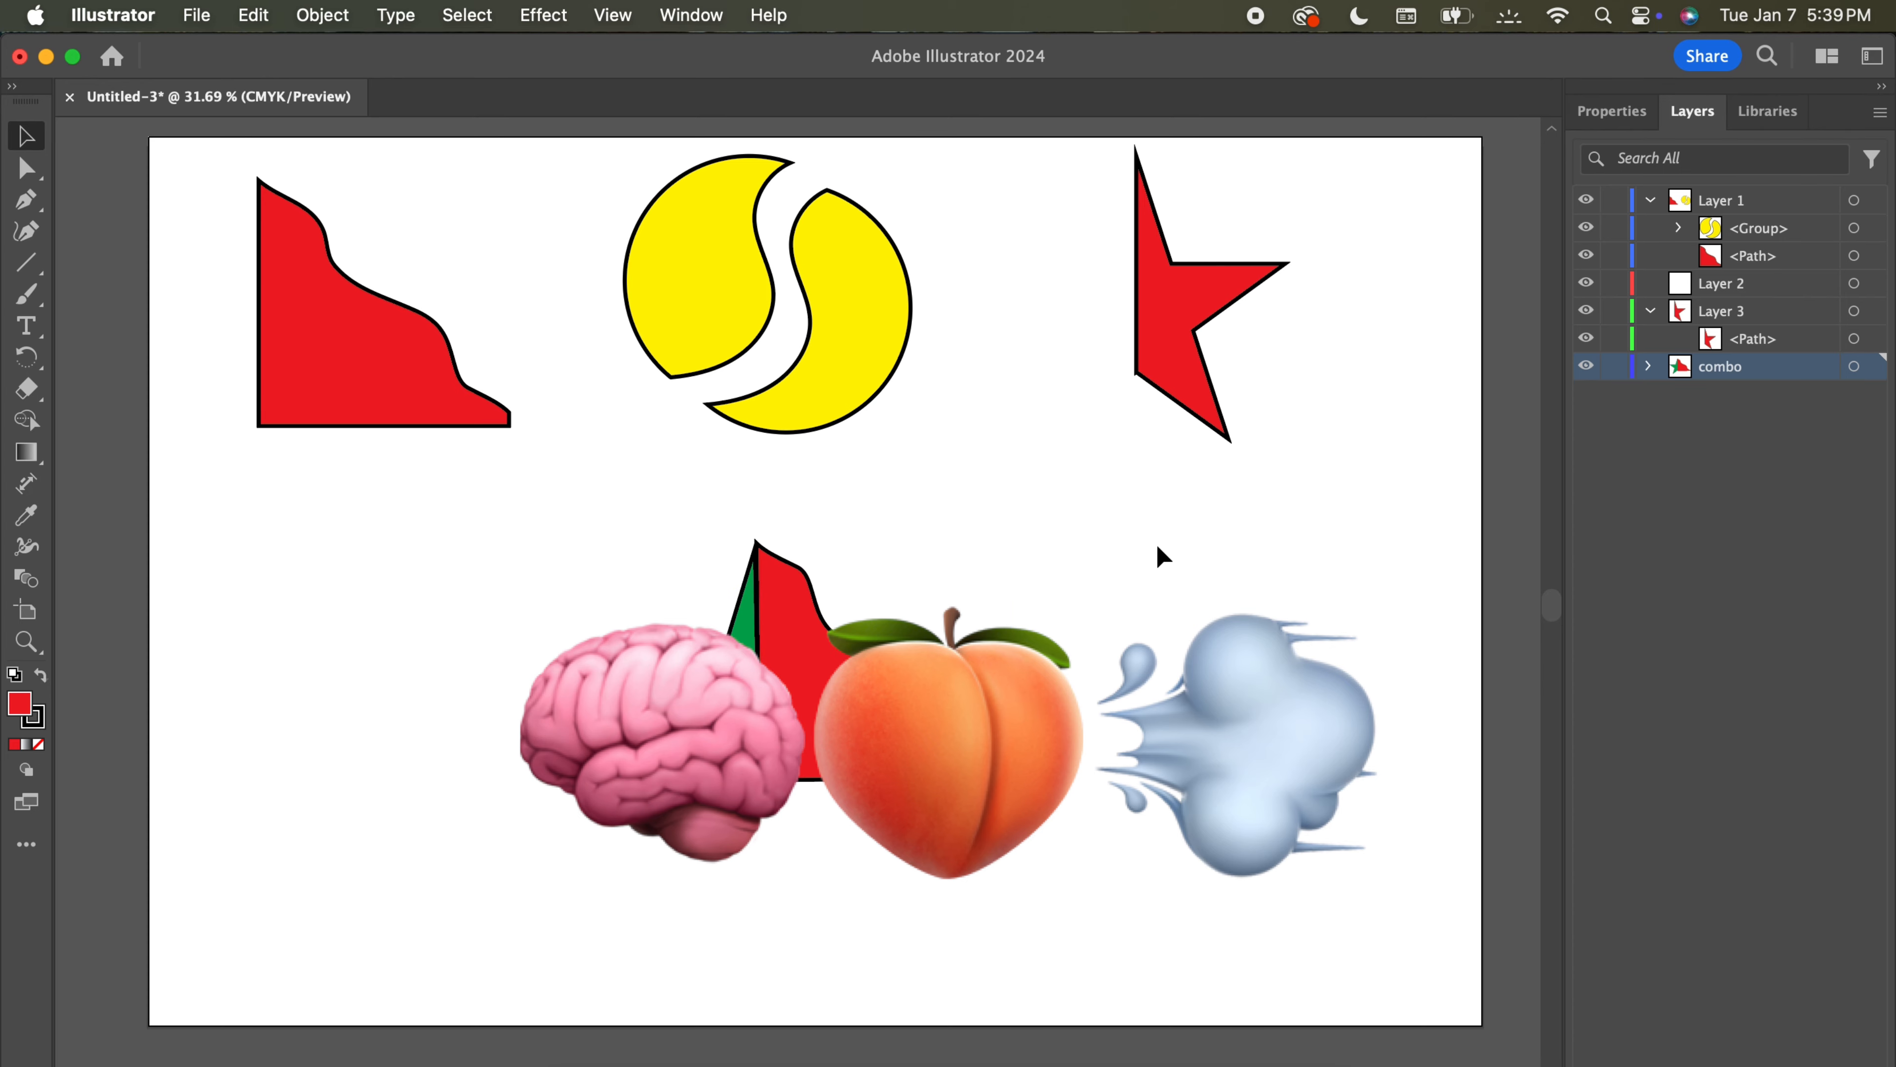
{"action": "scroll", "coordinate": [1157, 547], "scroll_direction": "up", "scroll_amount": 1}
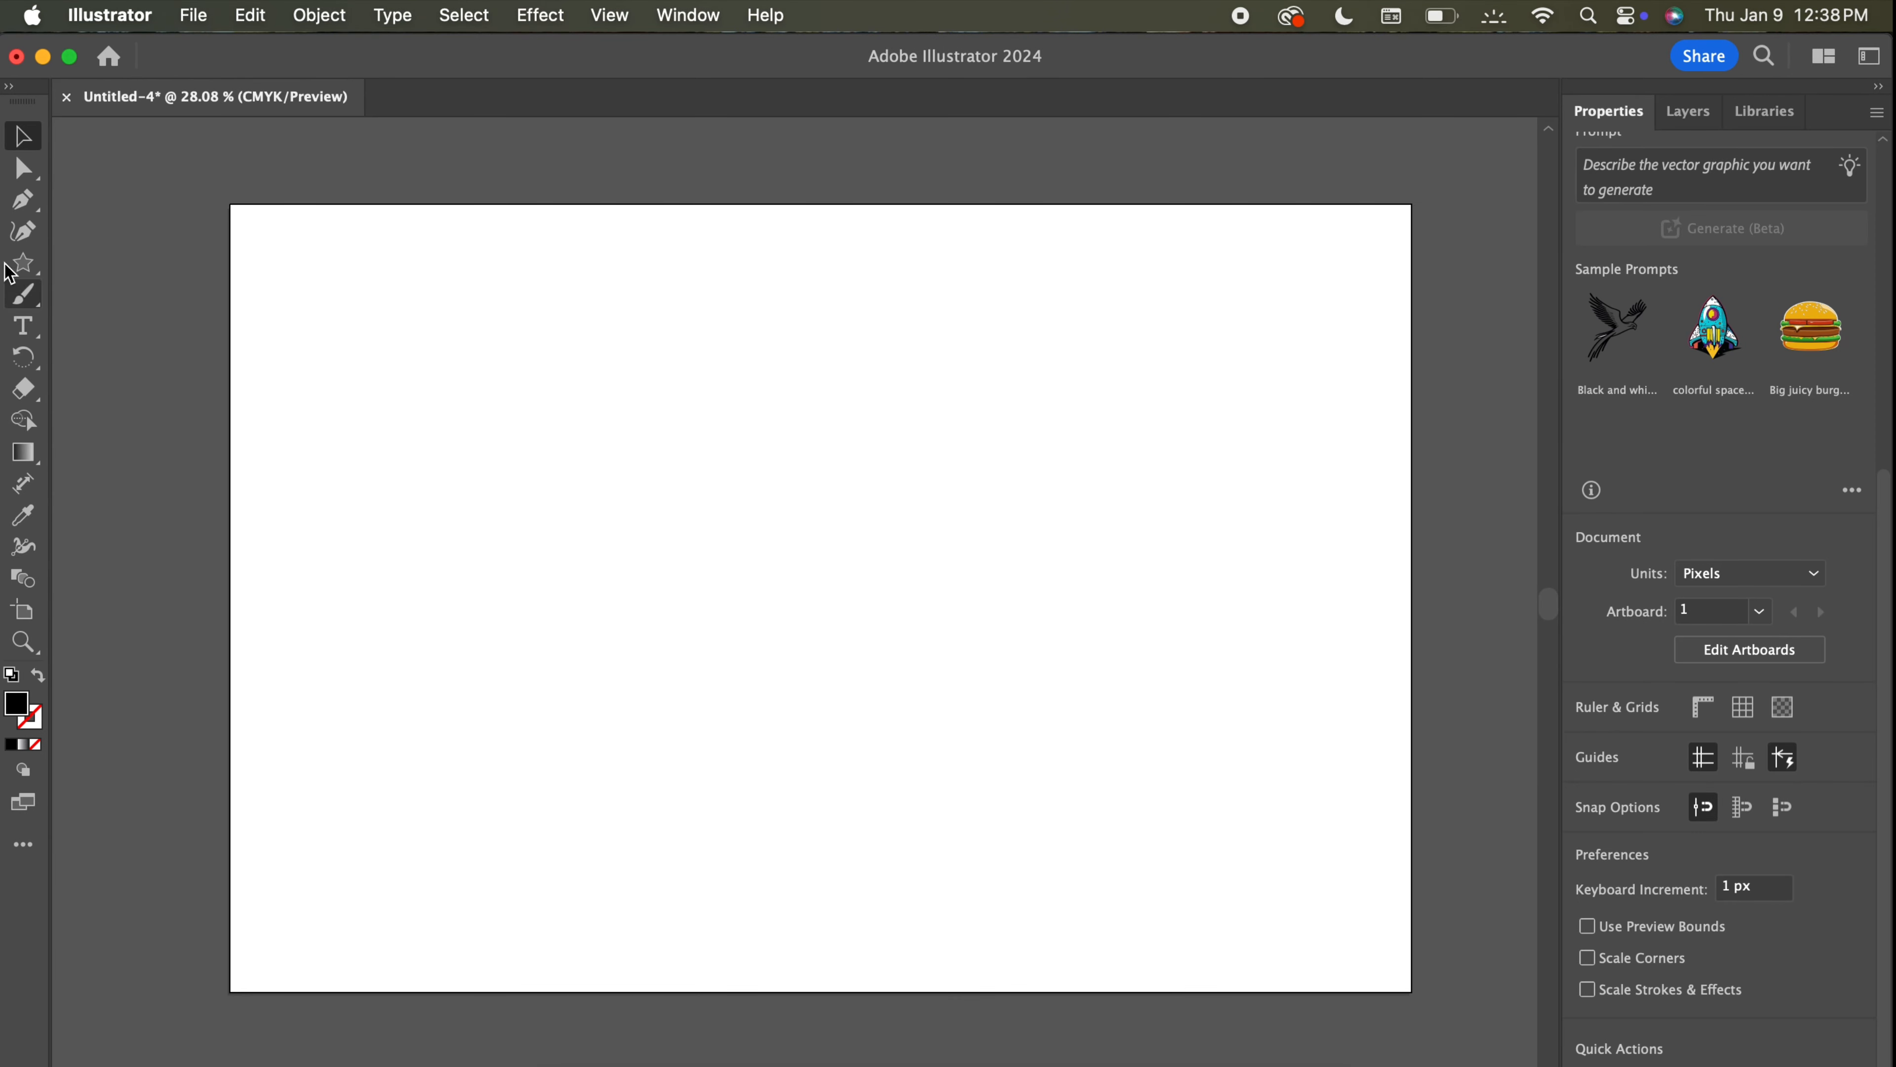
Add a line of point text on the blank artboard reading "Hi! My name is" followed by the person's first name and a period.
{"action": "left_click", "coordinate": [32, 329]}
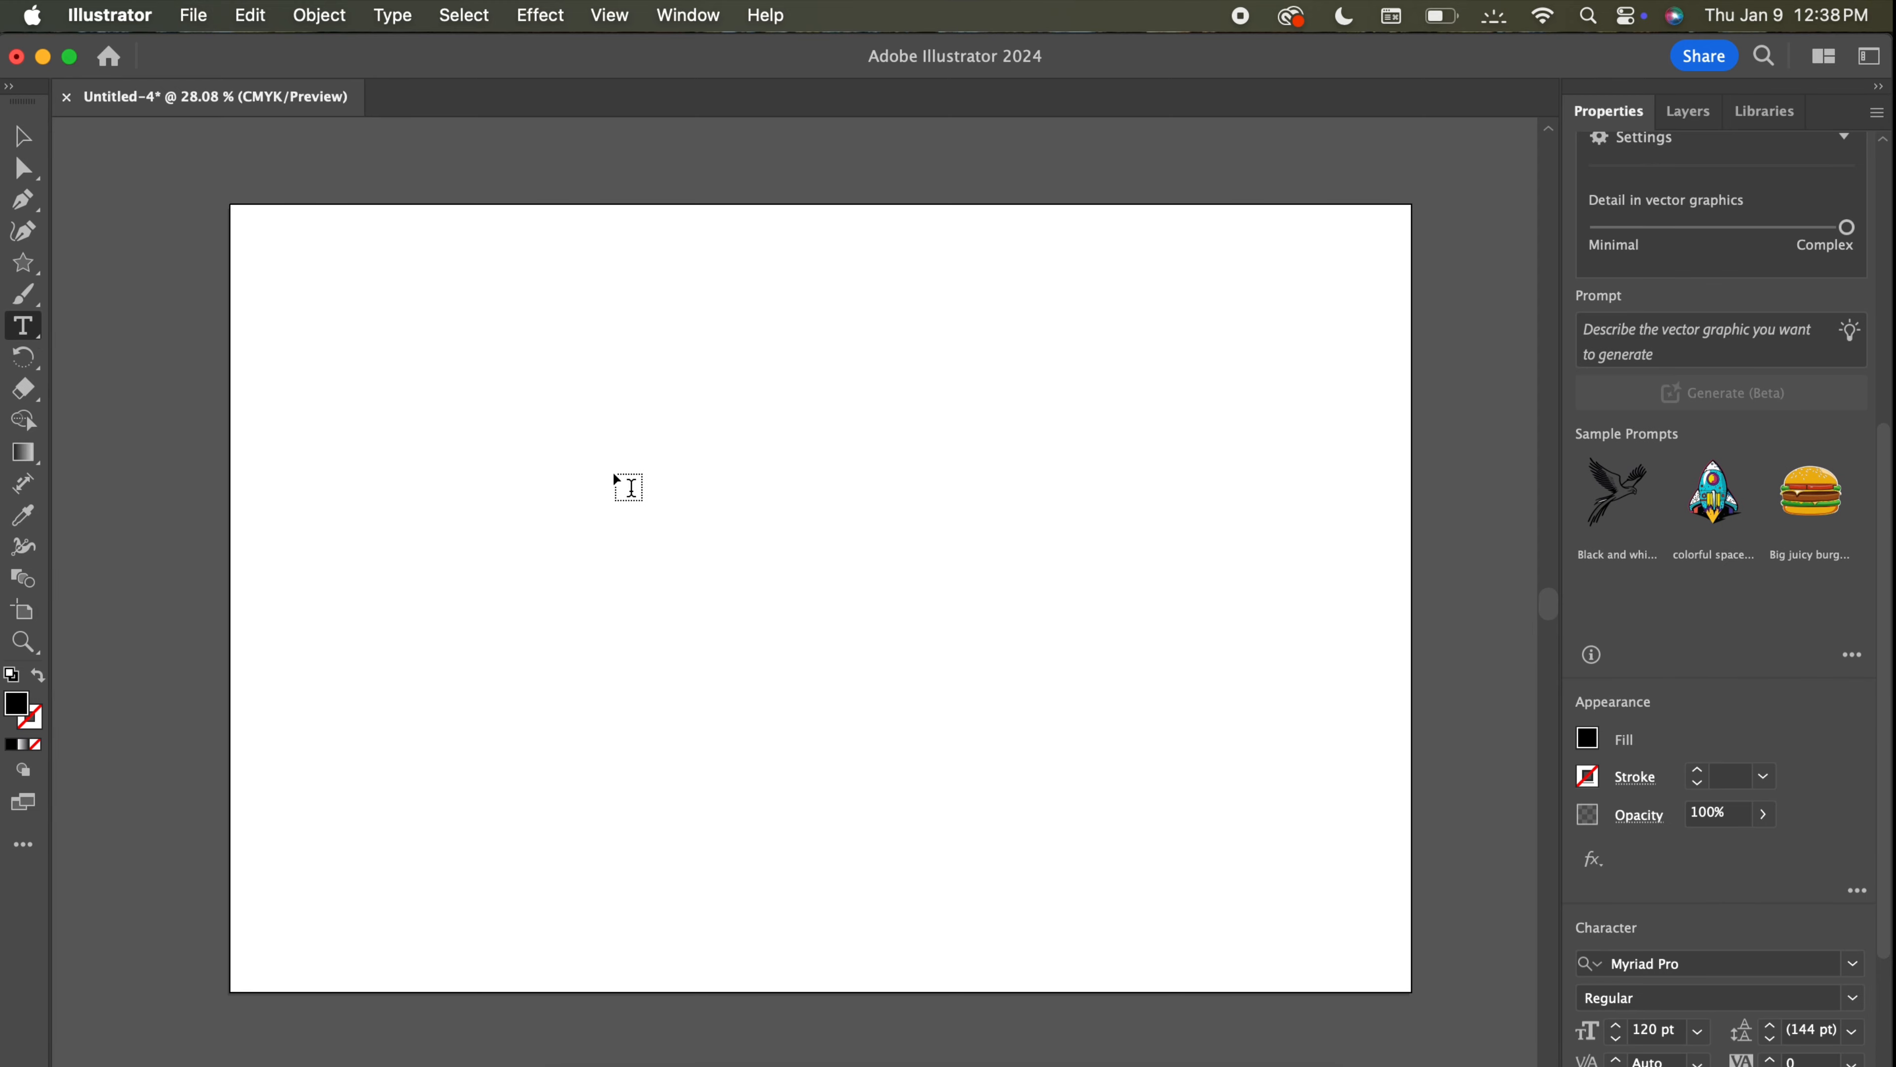
{"action": "left_click", "coordinate": [612, 497]}
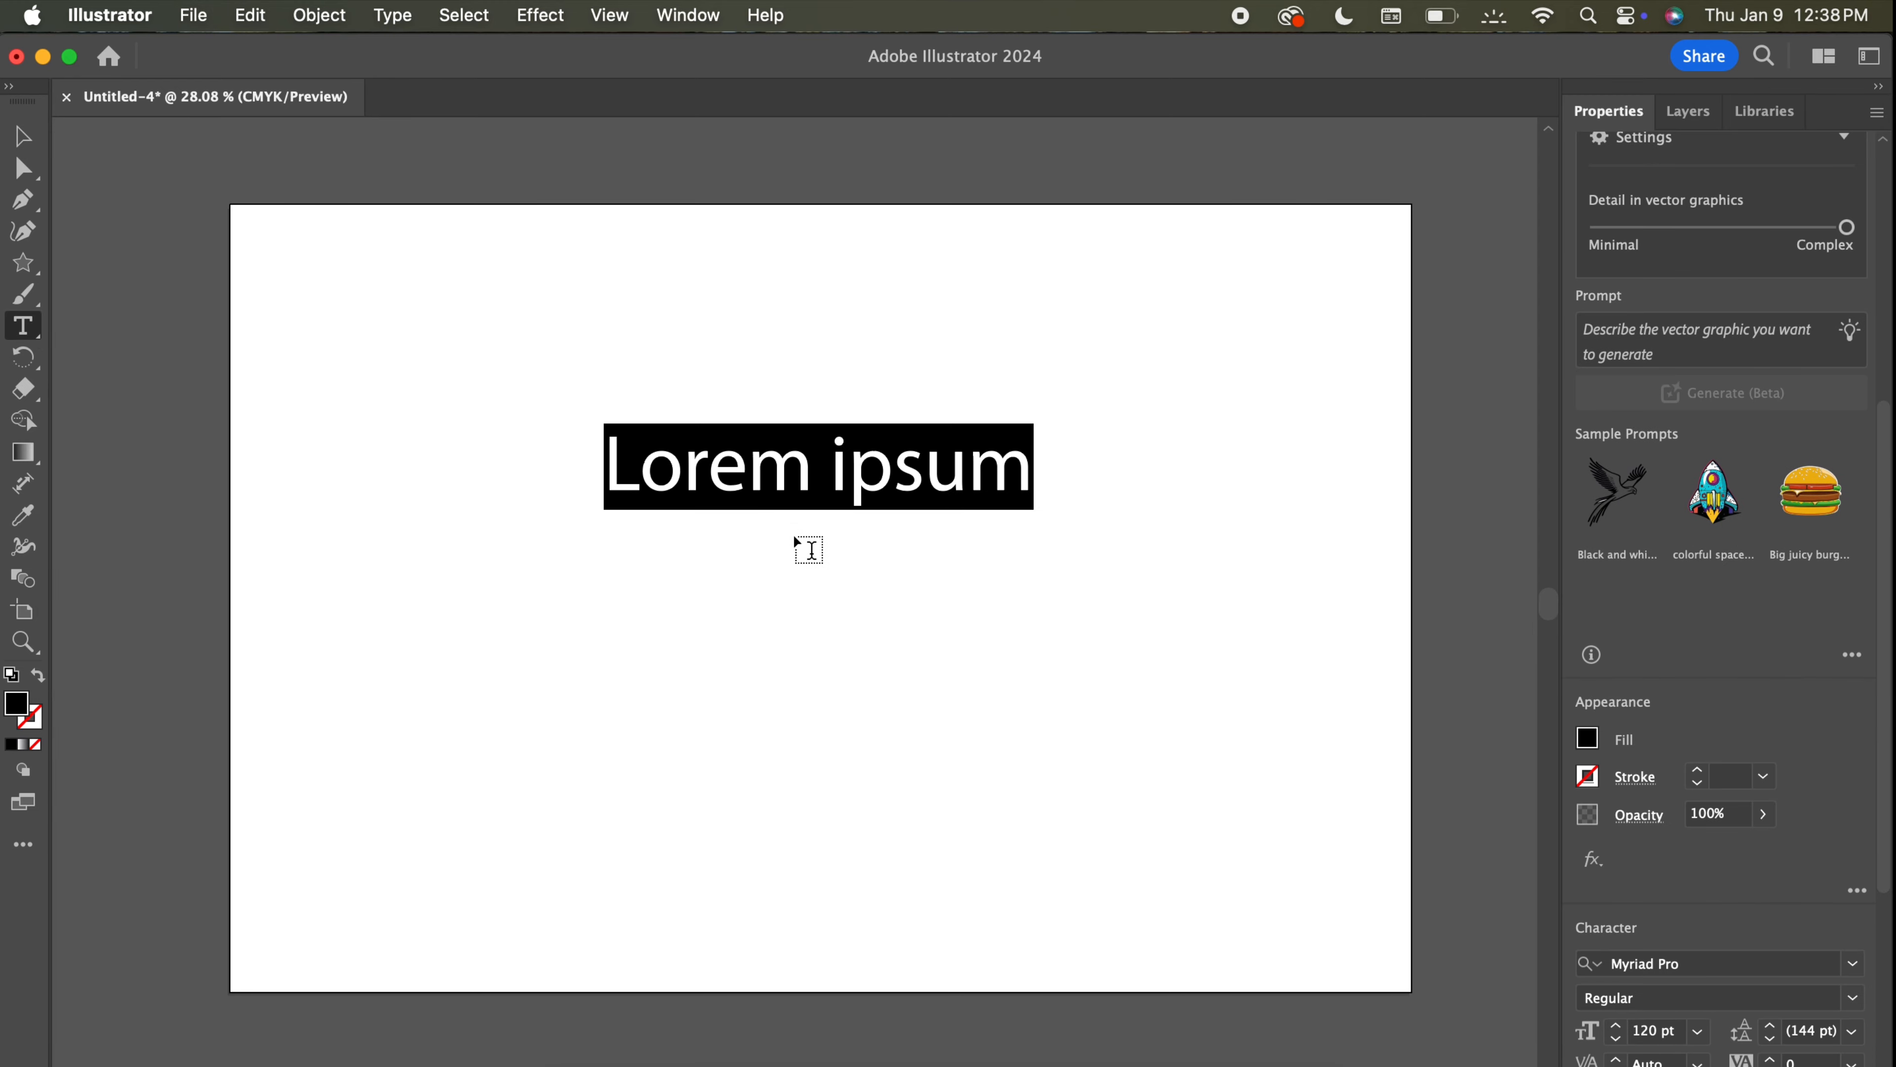
{"action": "key", "text": "BackSpace"}
{"action": "type", "text": "H"}
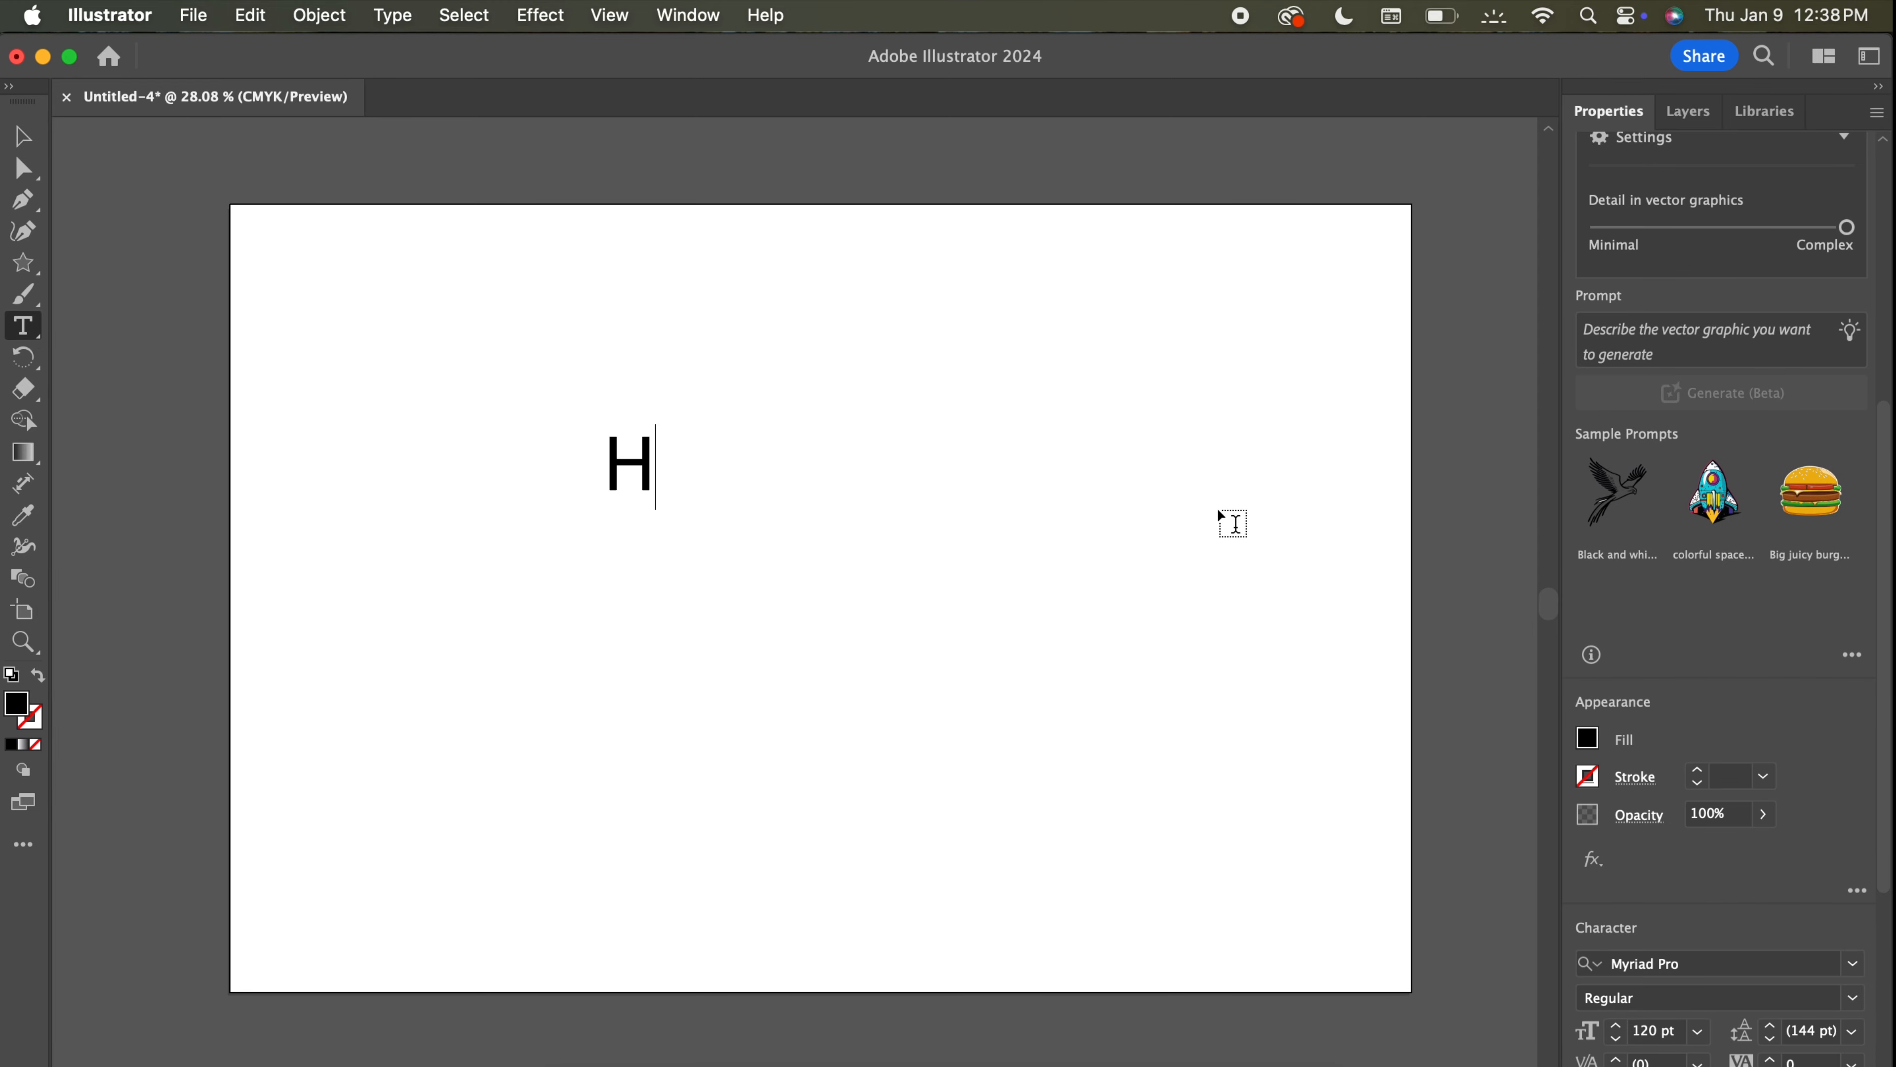
{"action": "type", "text": "i! My name is Nas"}
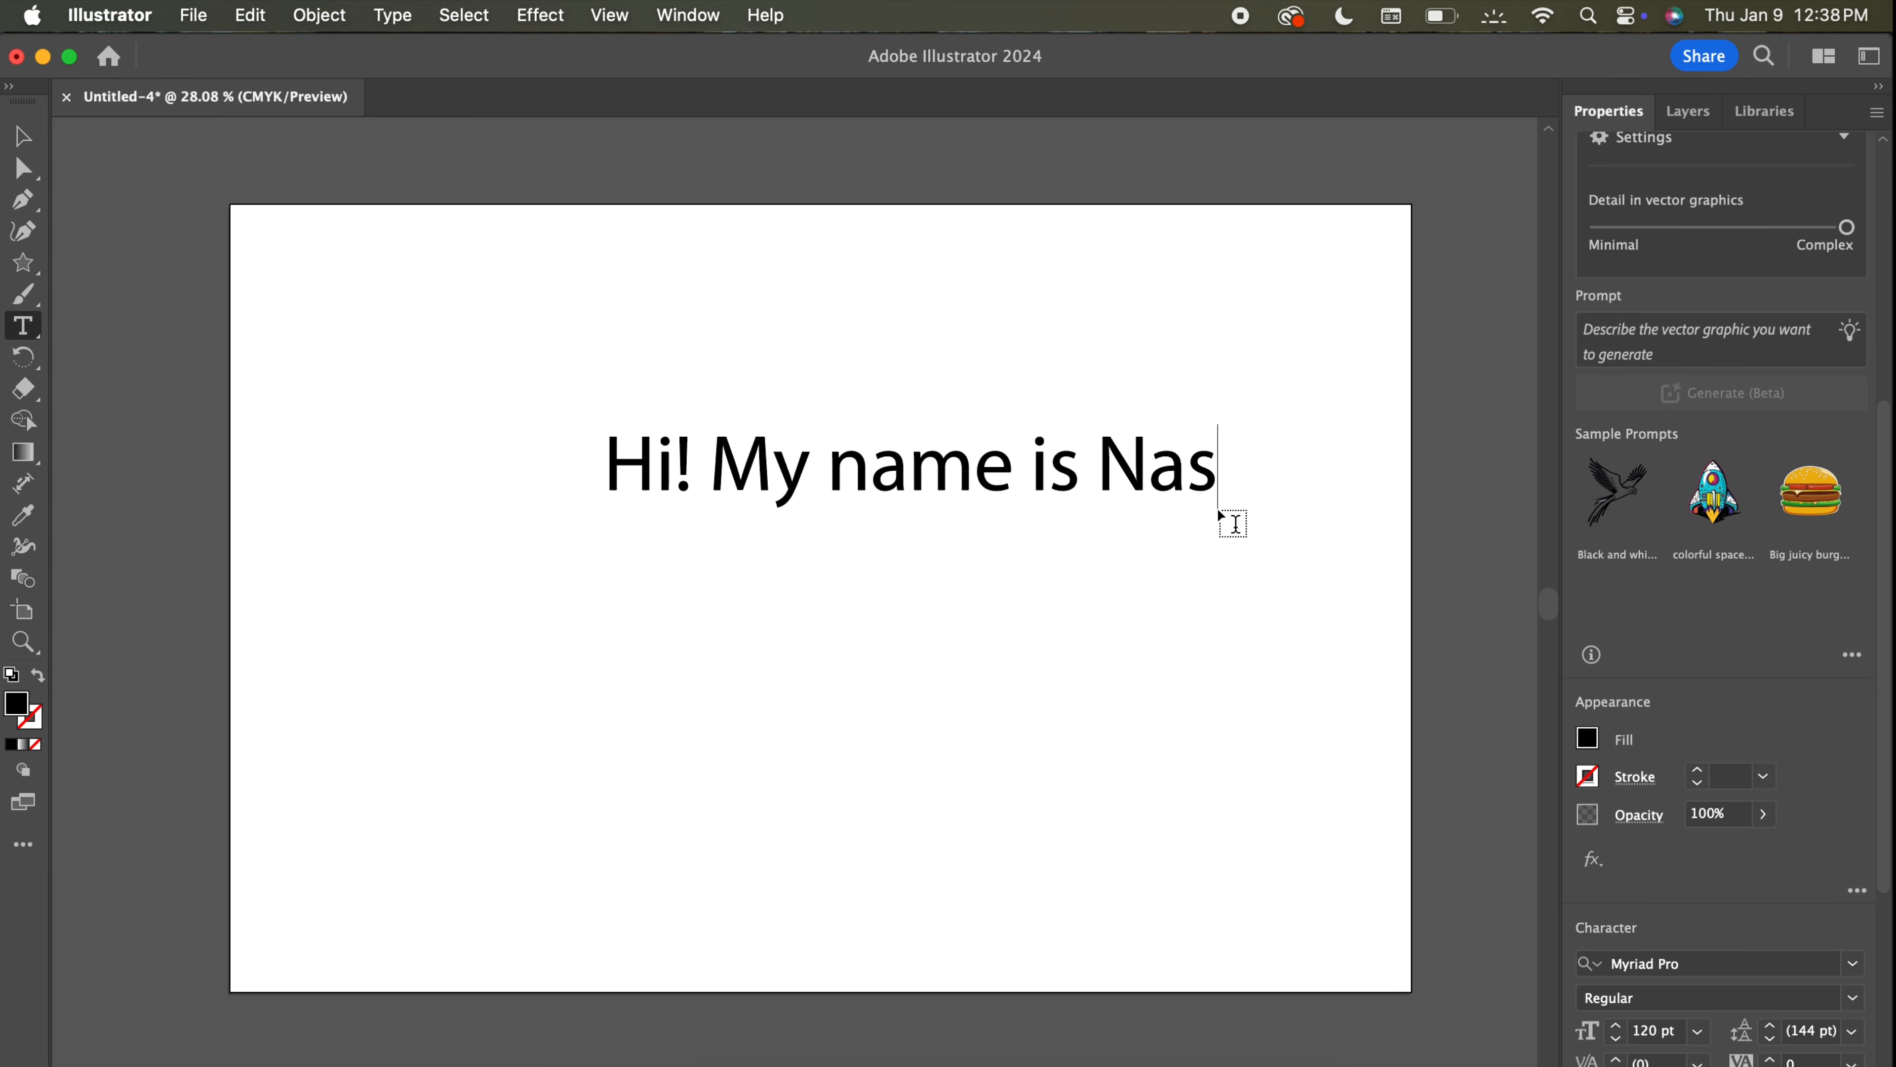
{"action": "type", "text": "."}
Move the greeting text toward the artboard's center, scale it down to about 110.3 pt, and deselect it.
{"action": "left_click", "coordinate": [36, 160]}
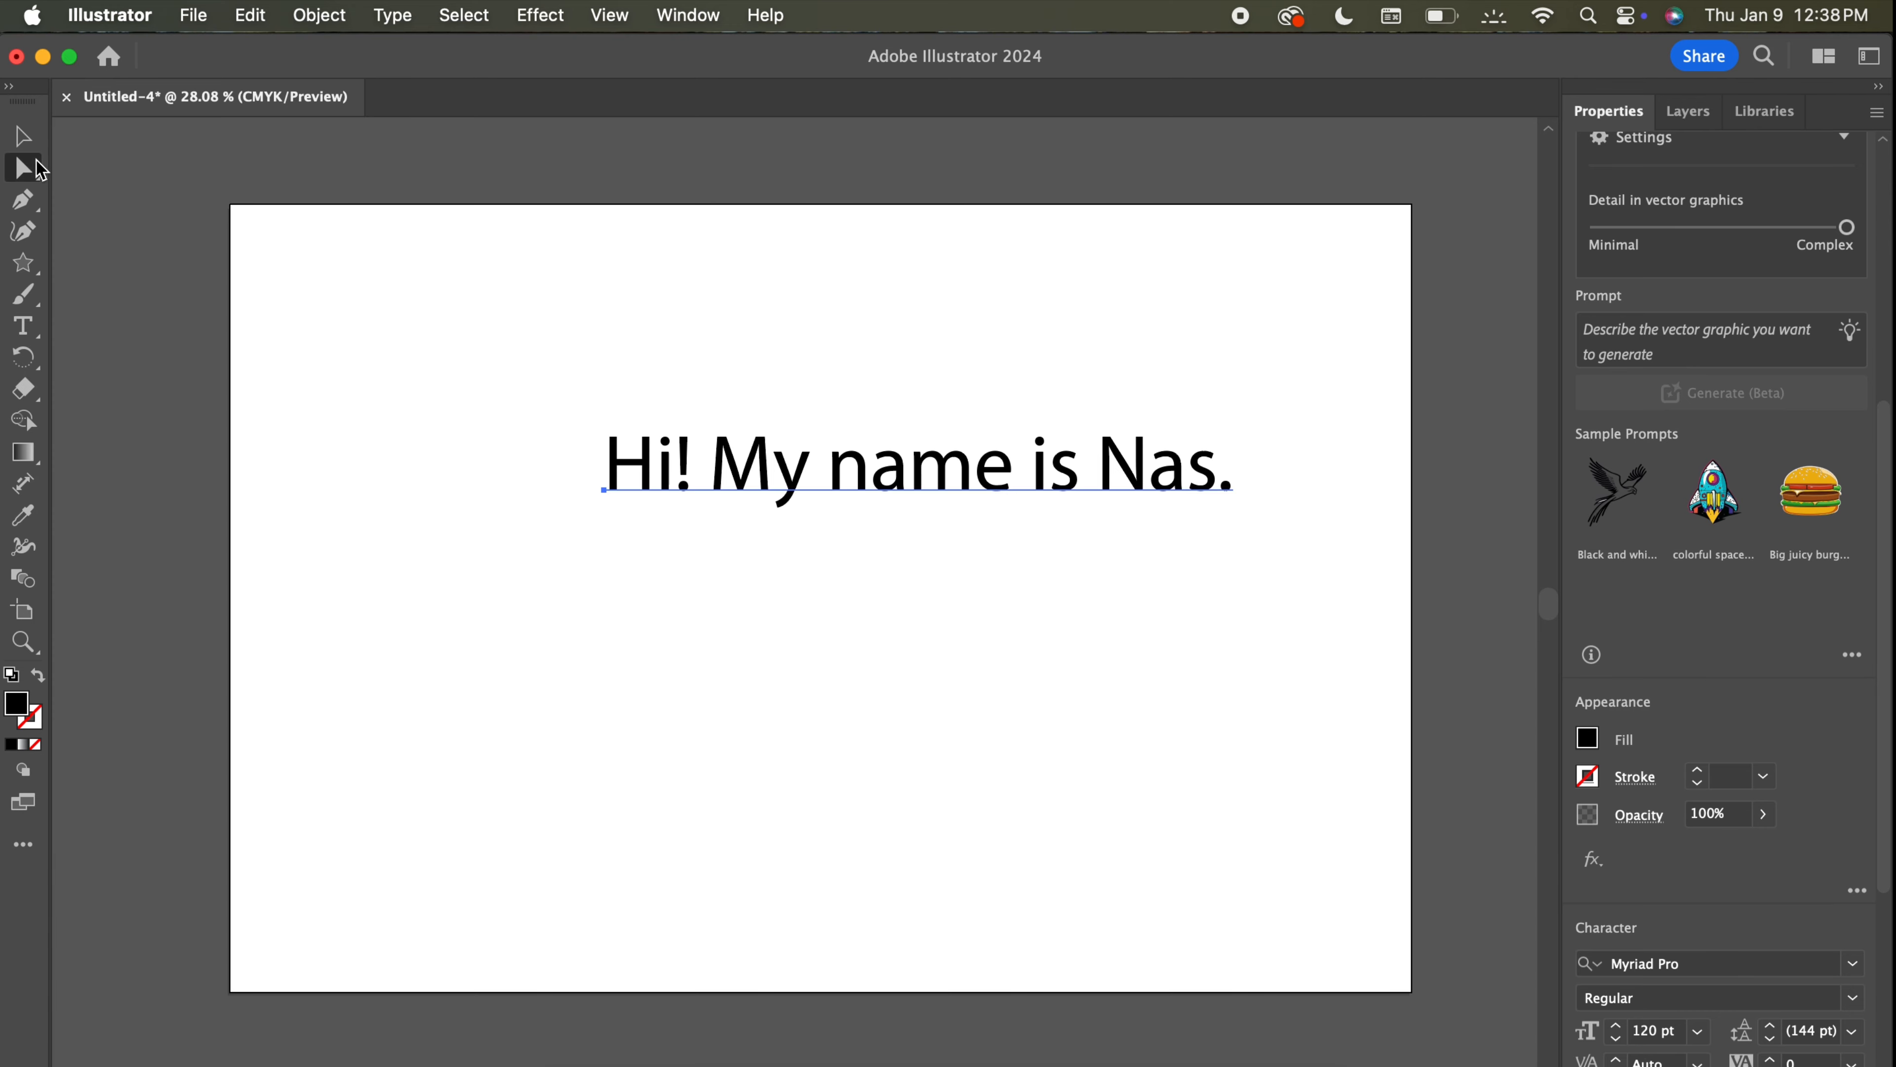
{"action": "left_click", "coordinate": [22, 136]}
{"action": "left_click_drag", "start_coordinate": [796, 454], "coordinate": [686, 503]}
{"action": "left_click_drag", "start_coordinate": [1139, 461], "coordinate": [1086, 439]}
{"action": "left_click", "coordinate": [1188, 463]}
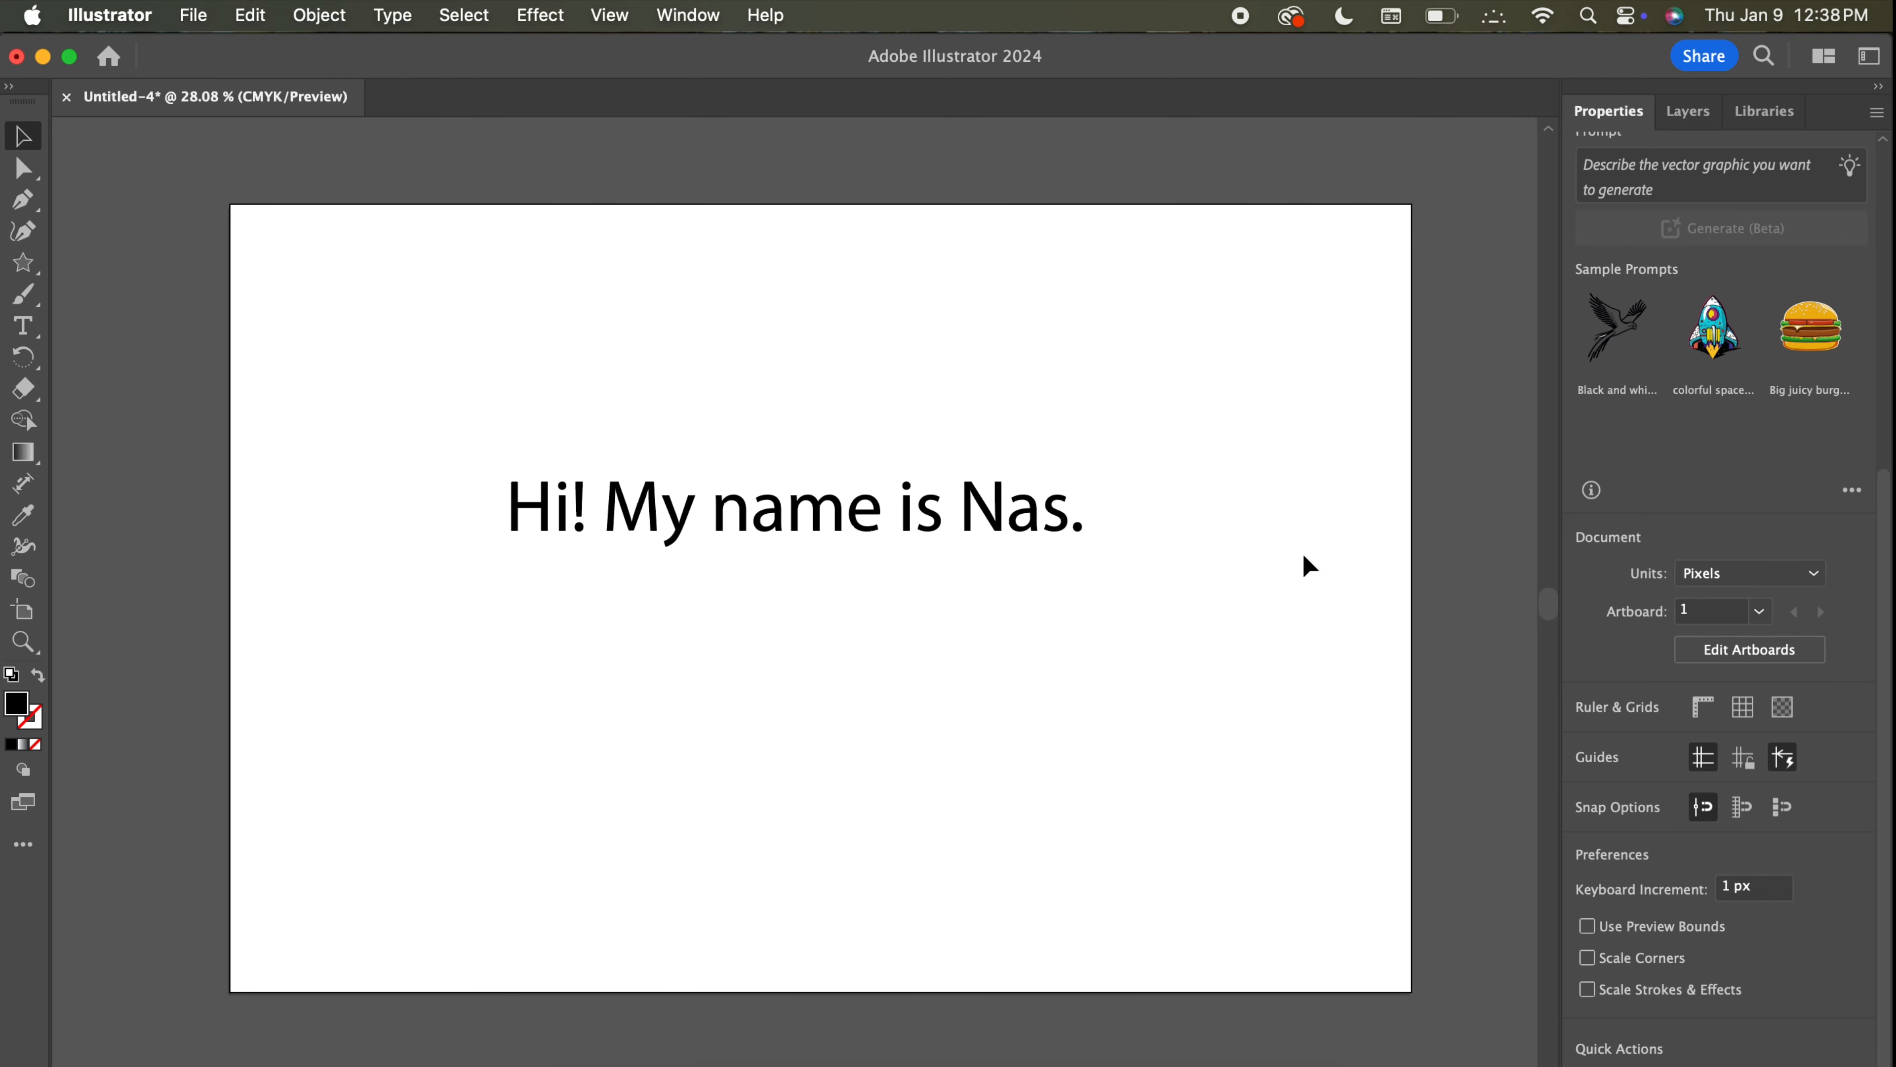
Open the font list for the greeting text and filter it to show only activated Adobe Fonts.
{"action": "left_click", "coordinate": [1079, 513]}
{"action": "scroll", "coordinate": [1727, 686], "scroll_direction": "down", "scroll_amount": 5}
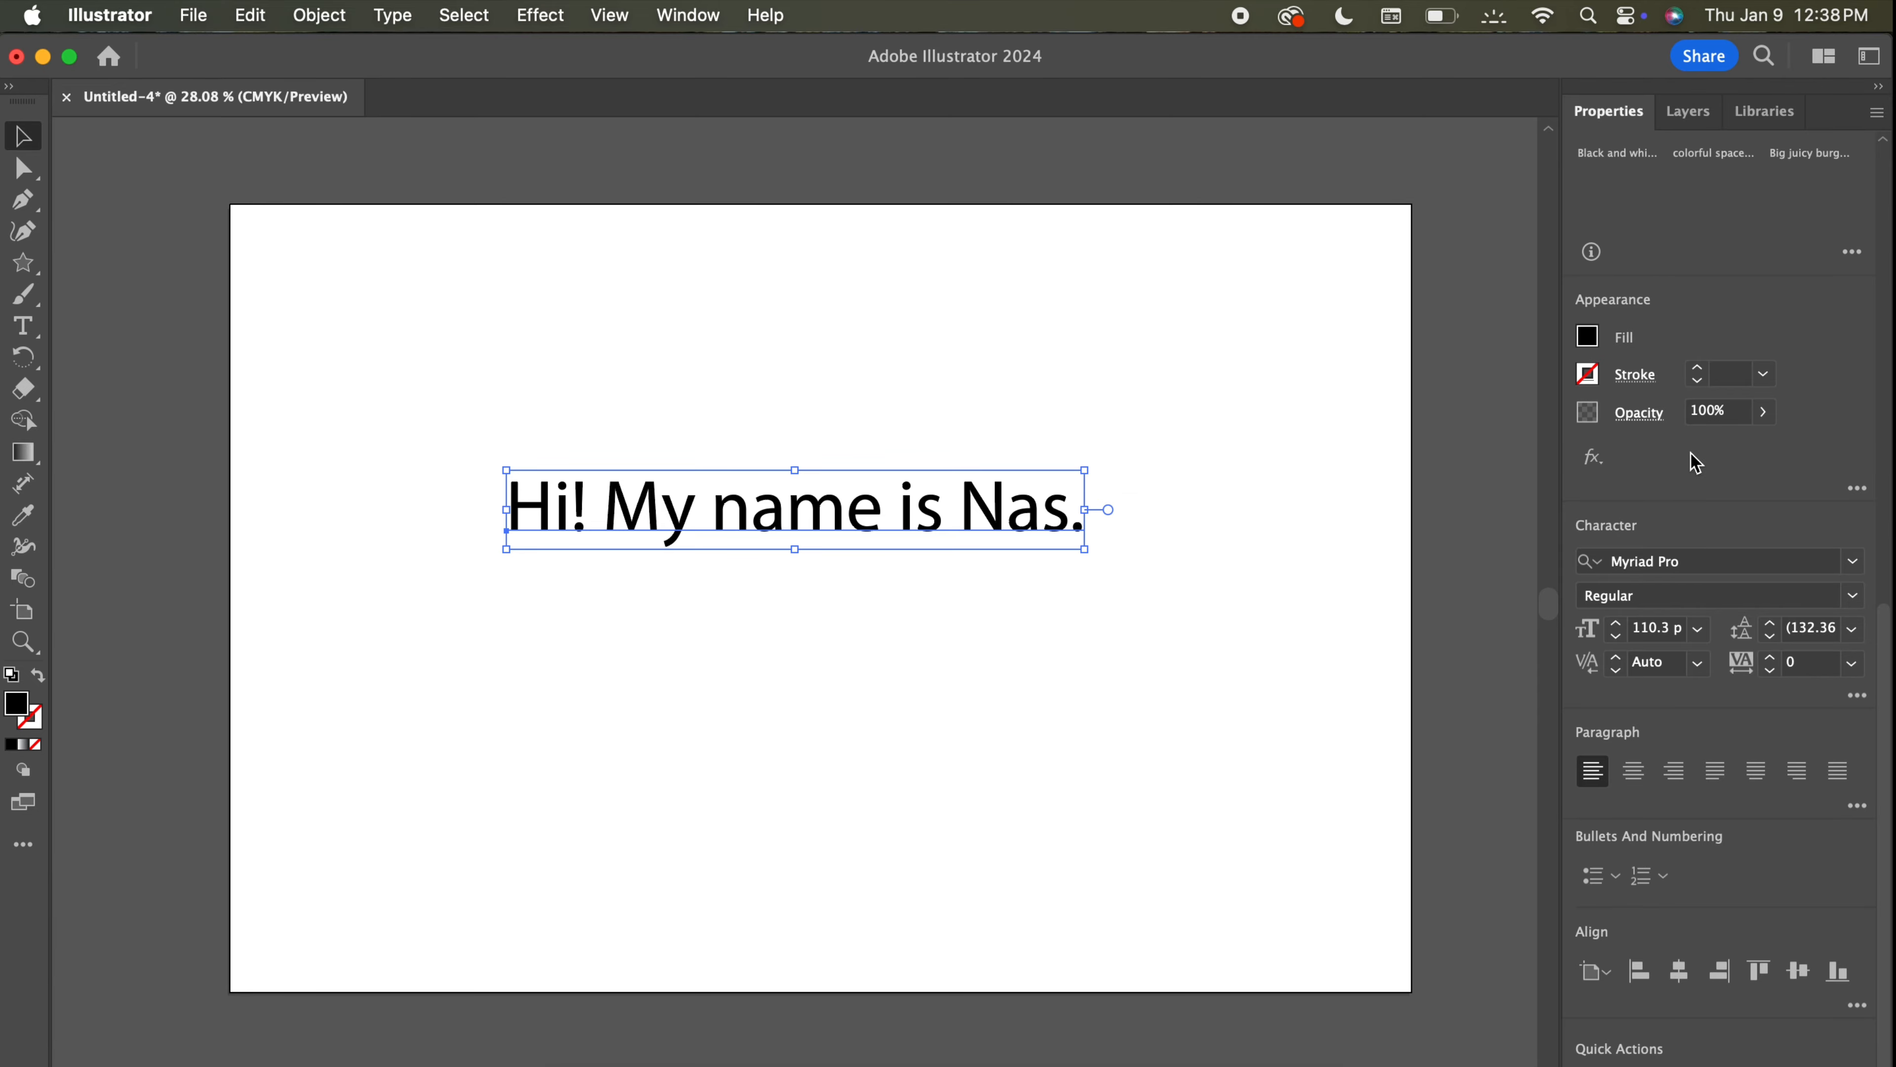
{"action": "left_click", "coordinate": [1851, 561]}
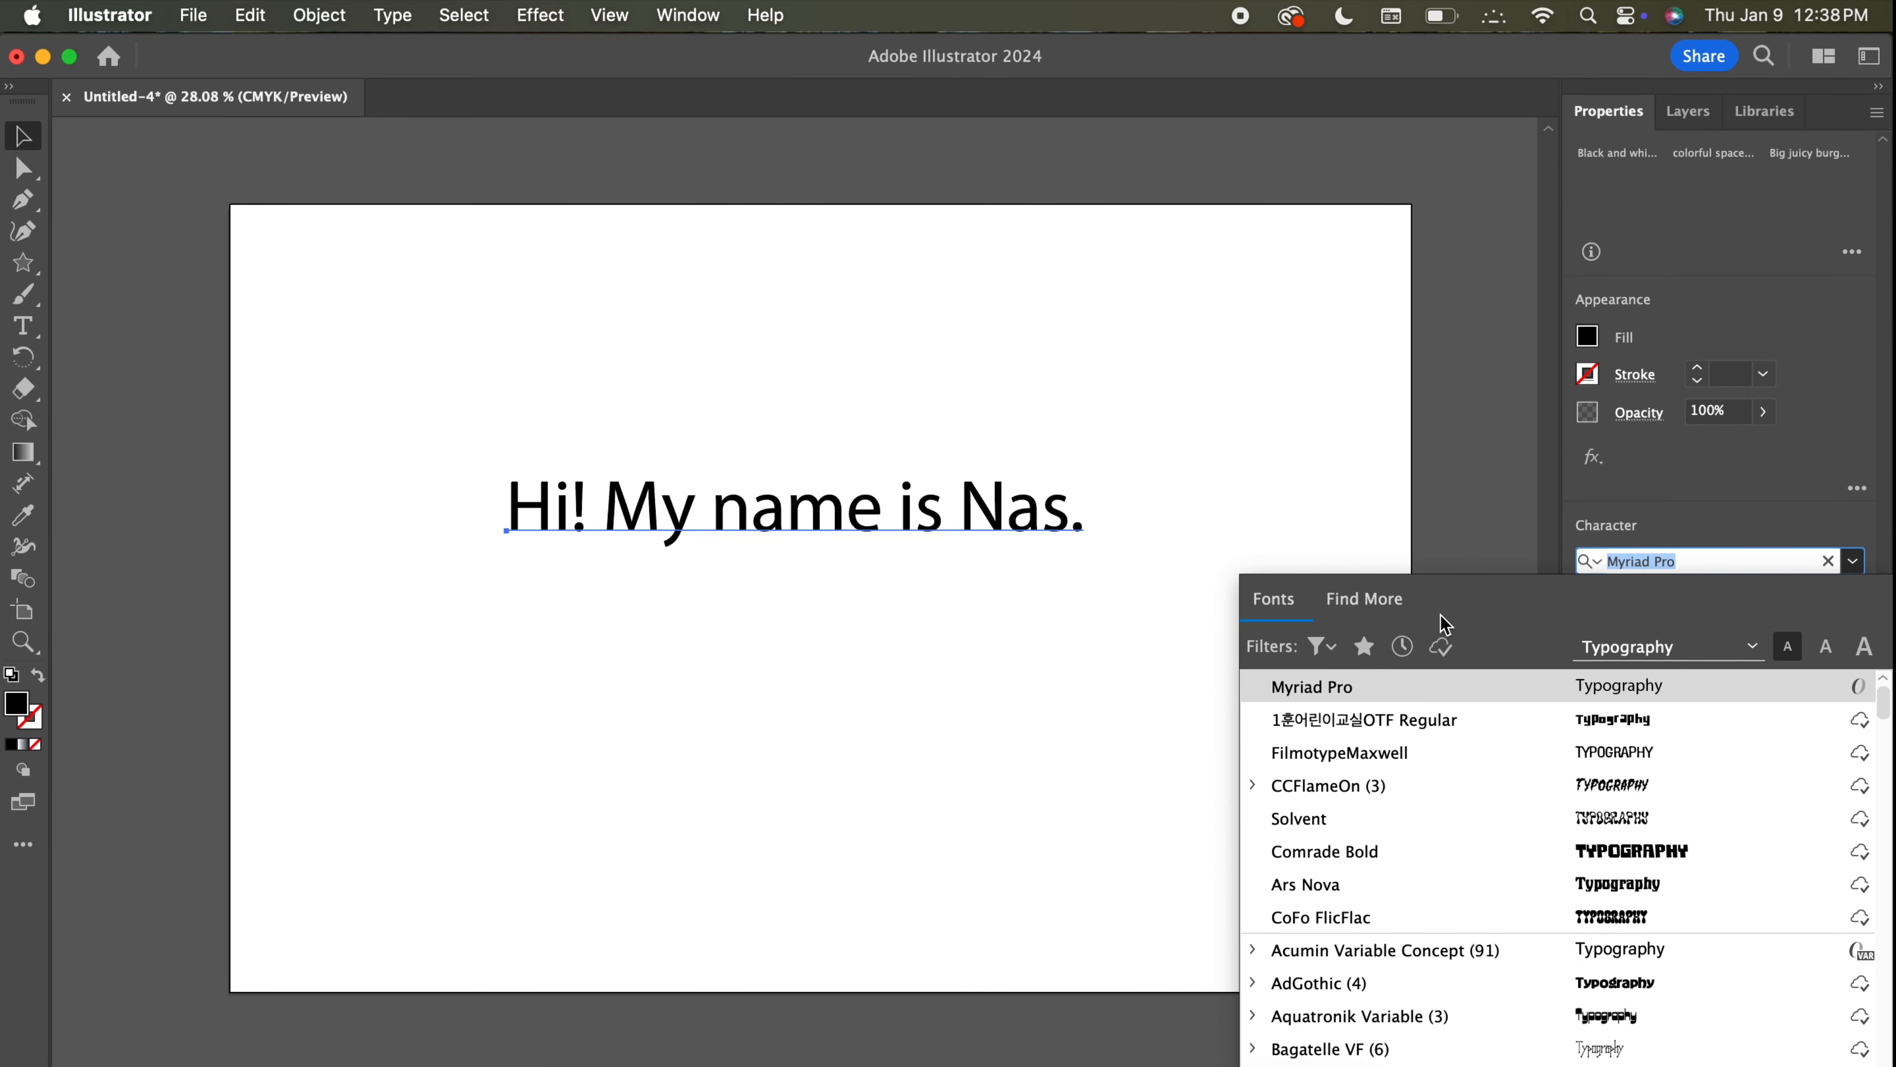
{"action": "scroll", "coordinate": [1652, 769], "scroll_direction": "down", "scroll_amount": 5}
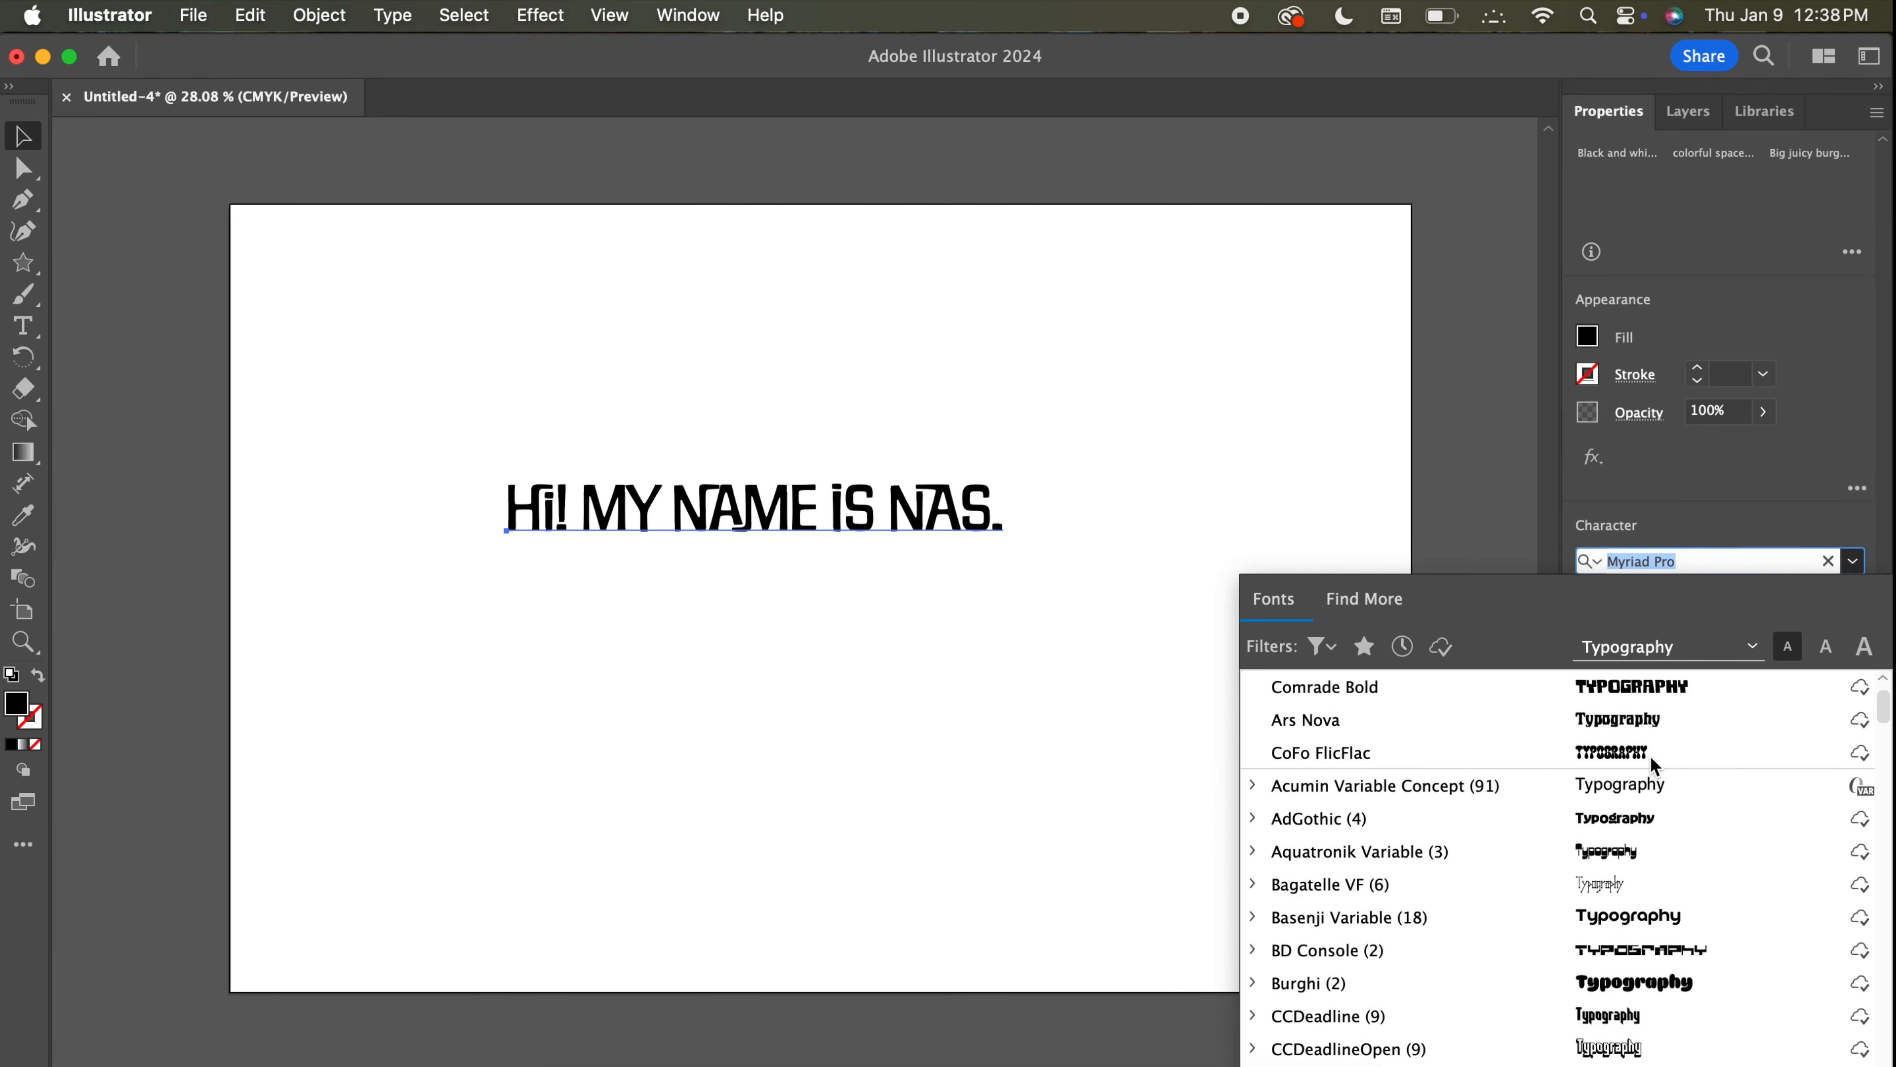
{"action": "scroll", "coordinate": [1652, 763], "scroll_direction": "up", "scroll_amount": 2}
{"action": "left_click", "coordinate": [1441, 646]}
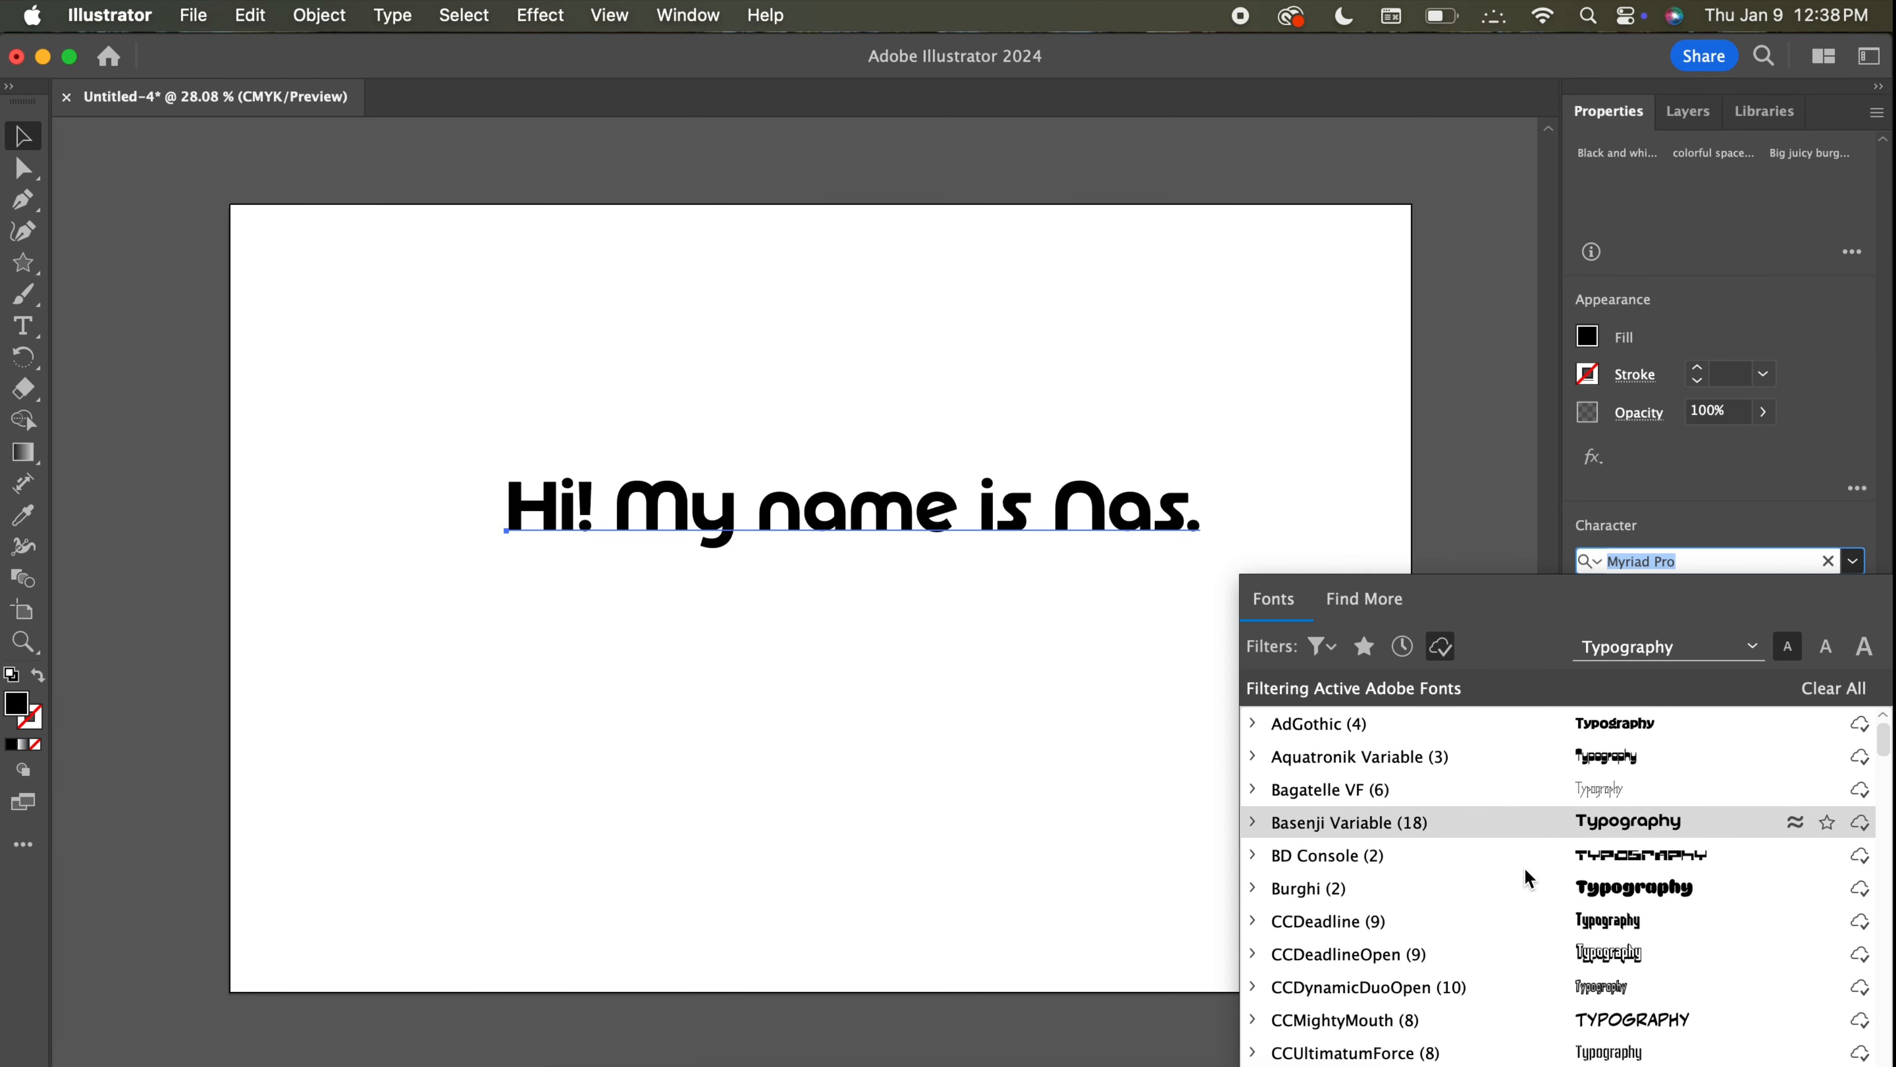
Browse the filtered Adobe Fonts one by one, previewing each typeface on the greeting text.
{"action": "key", "text": "Down"}
{"action": "key", "text": "Down"}
{"action": "key", "text": "Down"}
{"action": "key", "text": "Down"}
{"action": "key", "text": "Down"}
{"action": "key", "text": "Down"}
{"action": "key", "text": "Down"}
{"action": "key", "text": "Down"}
{"action": "key", "text": "Down"}
{"action": "key", "text": "Down"}
{"action": "key", "text": "Down"}
{"action": "key", "text": "Down"}
{"action": "key", "text": "Down"}
{"action": "key", "text": "Down"}
{"action": "key", "text": "Down"}
{"action": "key", "text": "Down"}
{"action": "key", "text": "Down"}
{"action": "key", "text": "Down"}
{"action": "key", "text": "Down"}
{"action": "key", "text": "Down"}
{"action": "key", "text": "Down"}
{"action": "key", "text": "Down"}
{"action": "key", "text": "Down"}
{"action": "key", "text": "Down"}
{"action": "key", "text": "Down"}
{"action": "key", "text": "Down"}
{"action": "key", "text": "Down"}
{"action": "key", "text": "Down"}
{"action": "key", "text": "Down"}
{"action": "key", "text": "Down"}
{"action": "key", "text": "Down"}
{"action": "key", "text": "Down"}
{"action": "key", "text": "Down"}
{"action": "key", "text": "Down"}
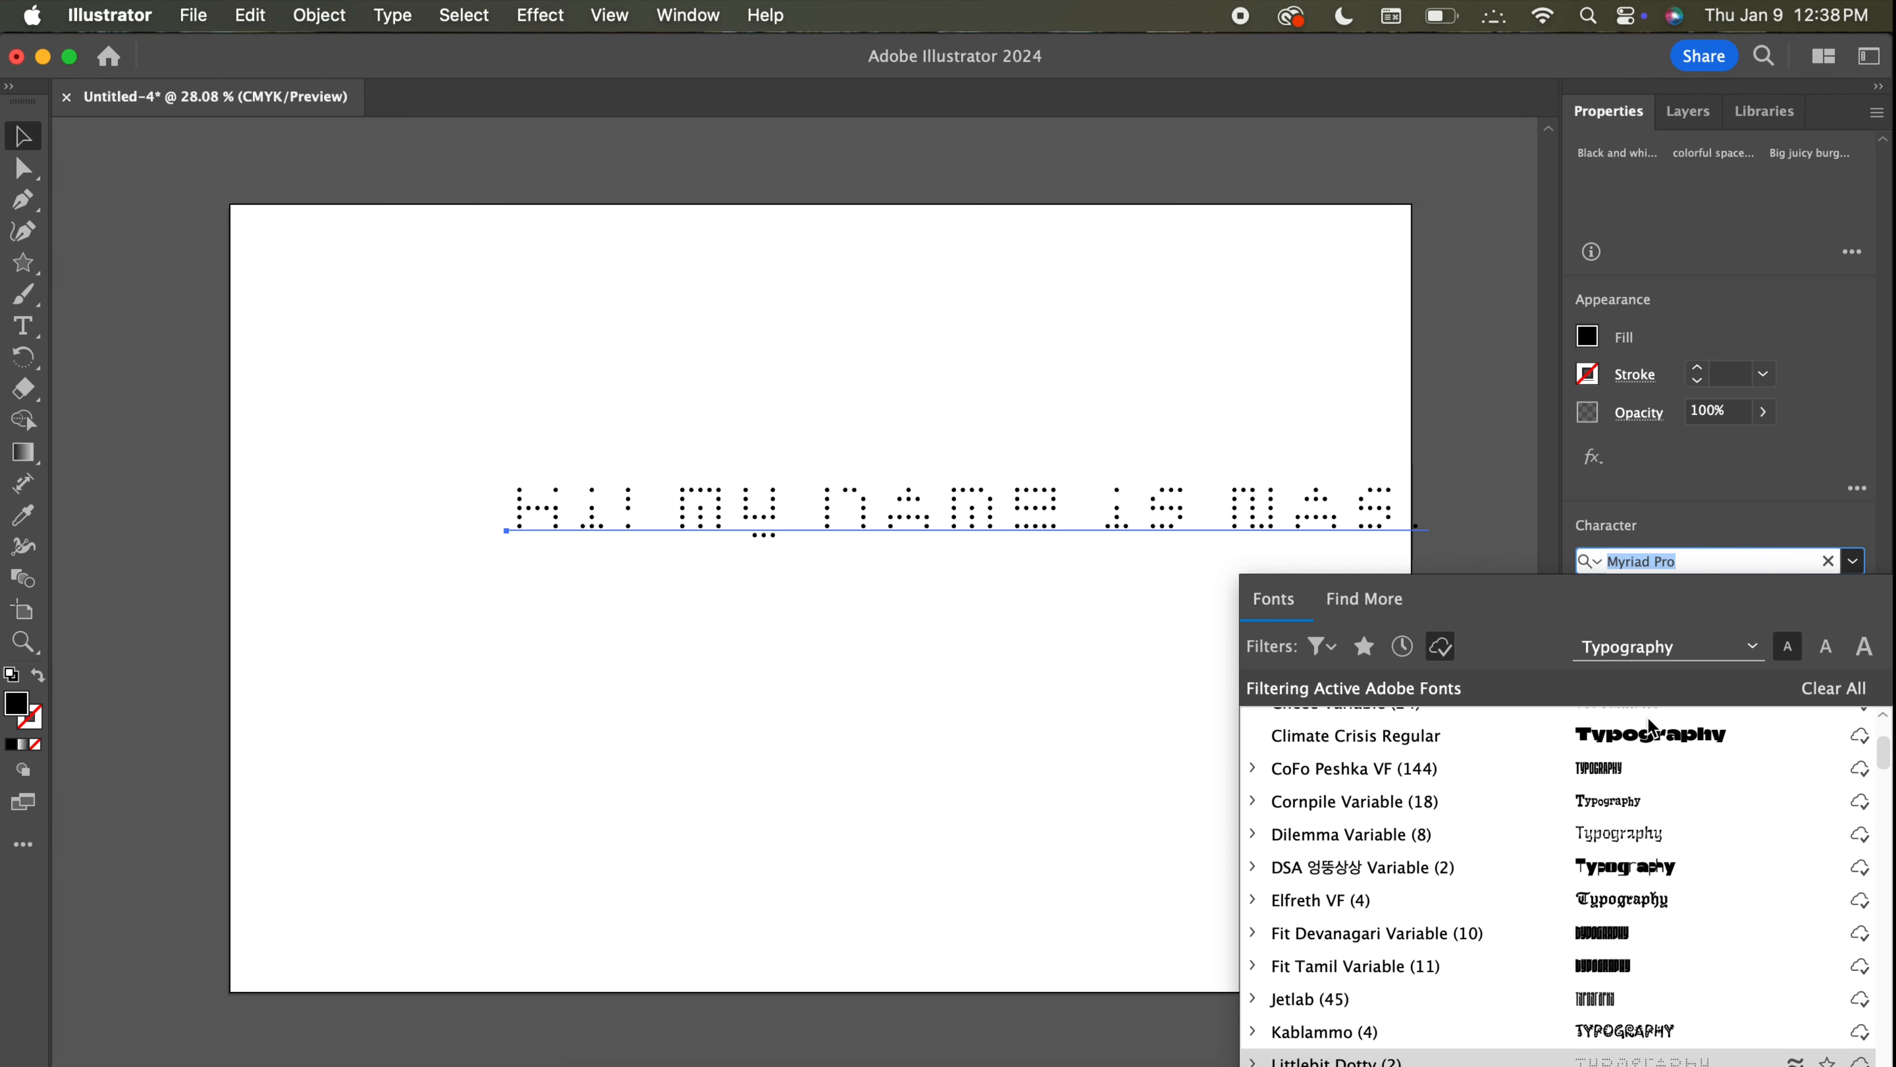
{"action": "key", "text": "Down"}
{"action": "key", "text": "Down"}
{"action": "key", "text": "Down"}
{"action": "key", "text": "Down"}
{"action": "key", "text": "Down"}
{"action": "key", "text": "Down"}
{"action": "key", "text": "Down"}
{"action": "key", "text": "Down"}
{"action": "key", "text": "Down"}
{"action": "key", "text": "Down"}
{"action": "key", "text": "Down"}
{"action": "key", "text": "Down"}
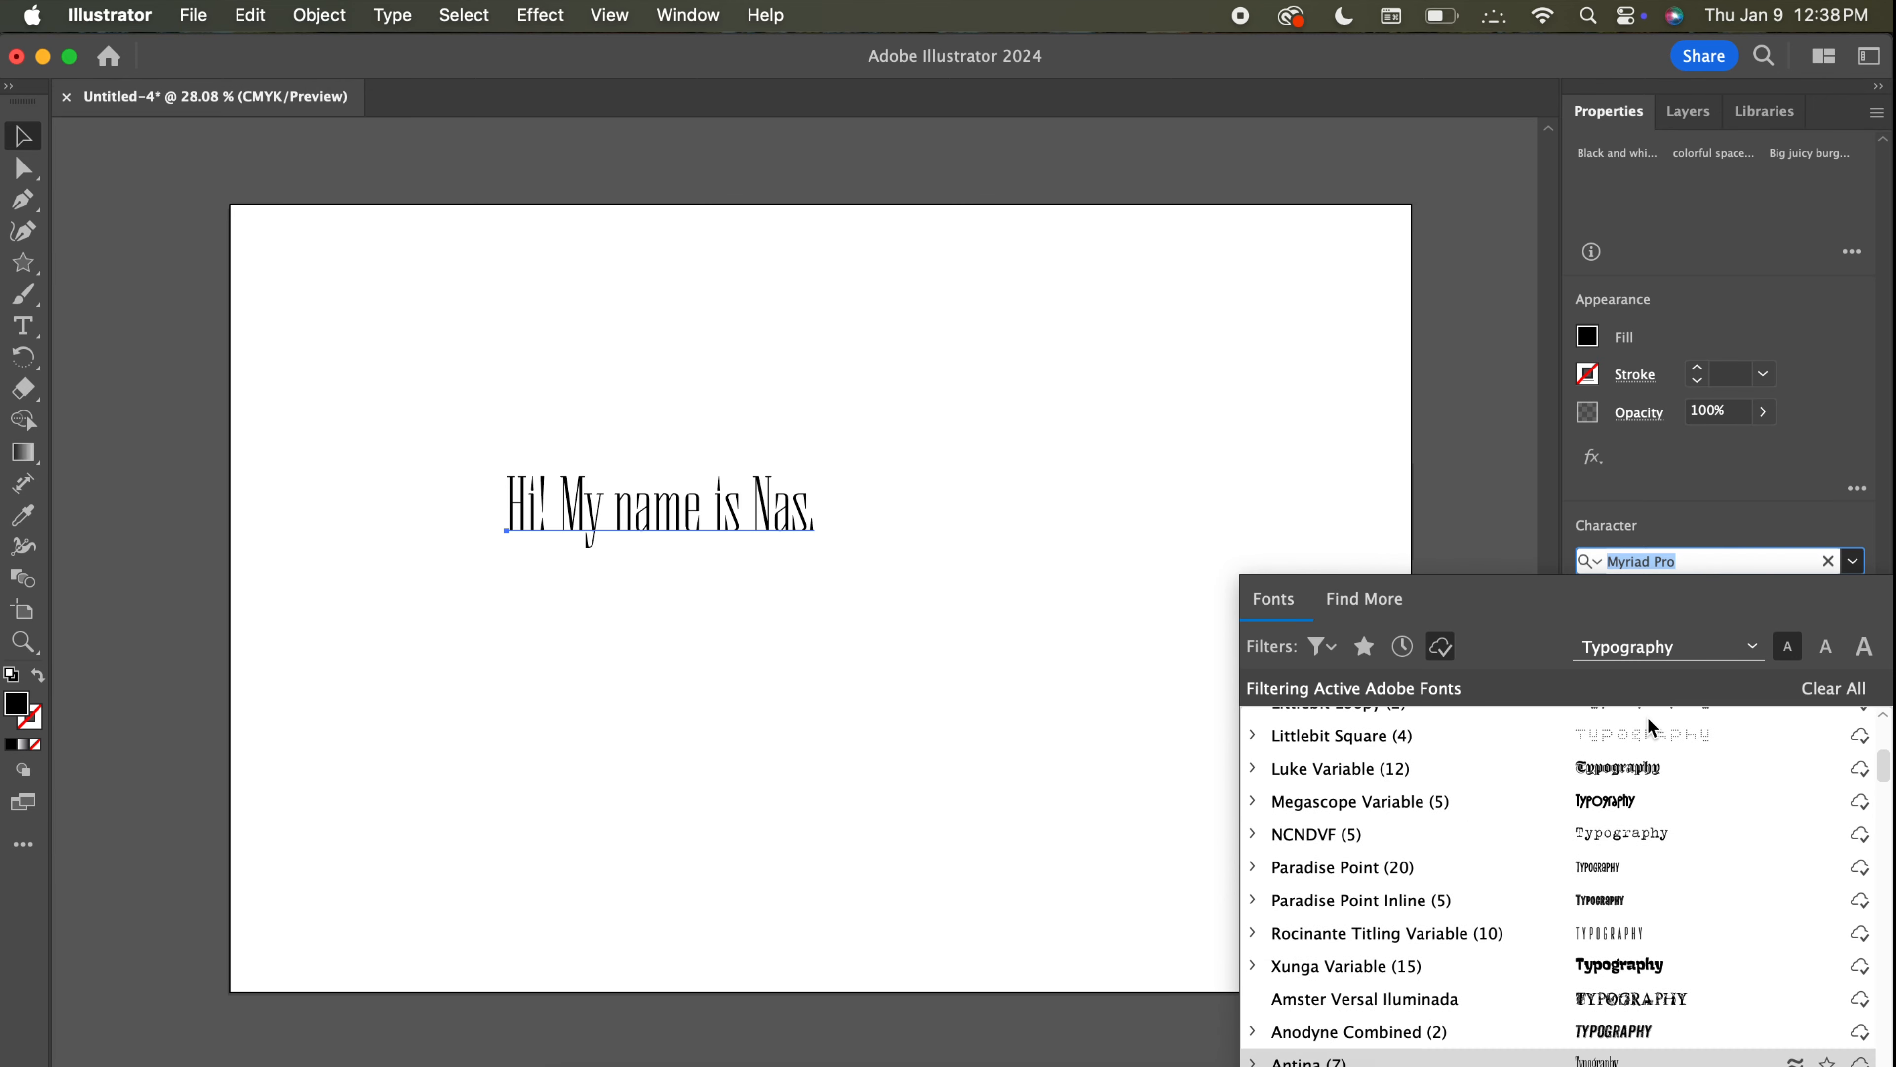
{"action": "key", "text": "Down"}
{"action": "key", "text": "Down"}
{"action": "key", "text": "Down"}
{"action": "key", "text": "Down"}
{"action": "key", "text": "Down"}
{"action": "key", "text": "Down"}
{"action": "key", "text": "Down"}
{"action": "key", "text": "Down"}
{"action": "key", "text": "Down"}
{"action": "key", "text": "Down"}
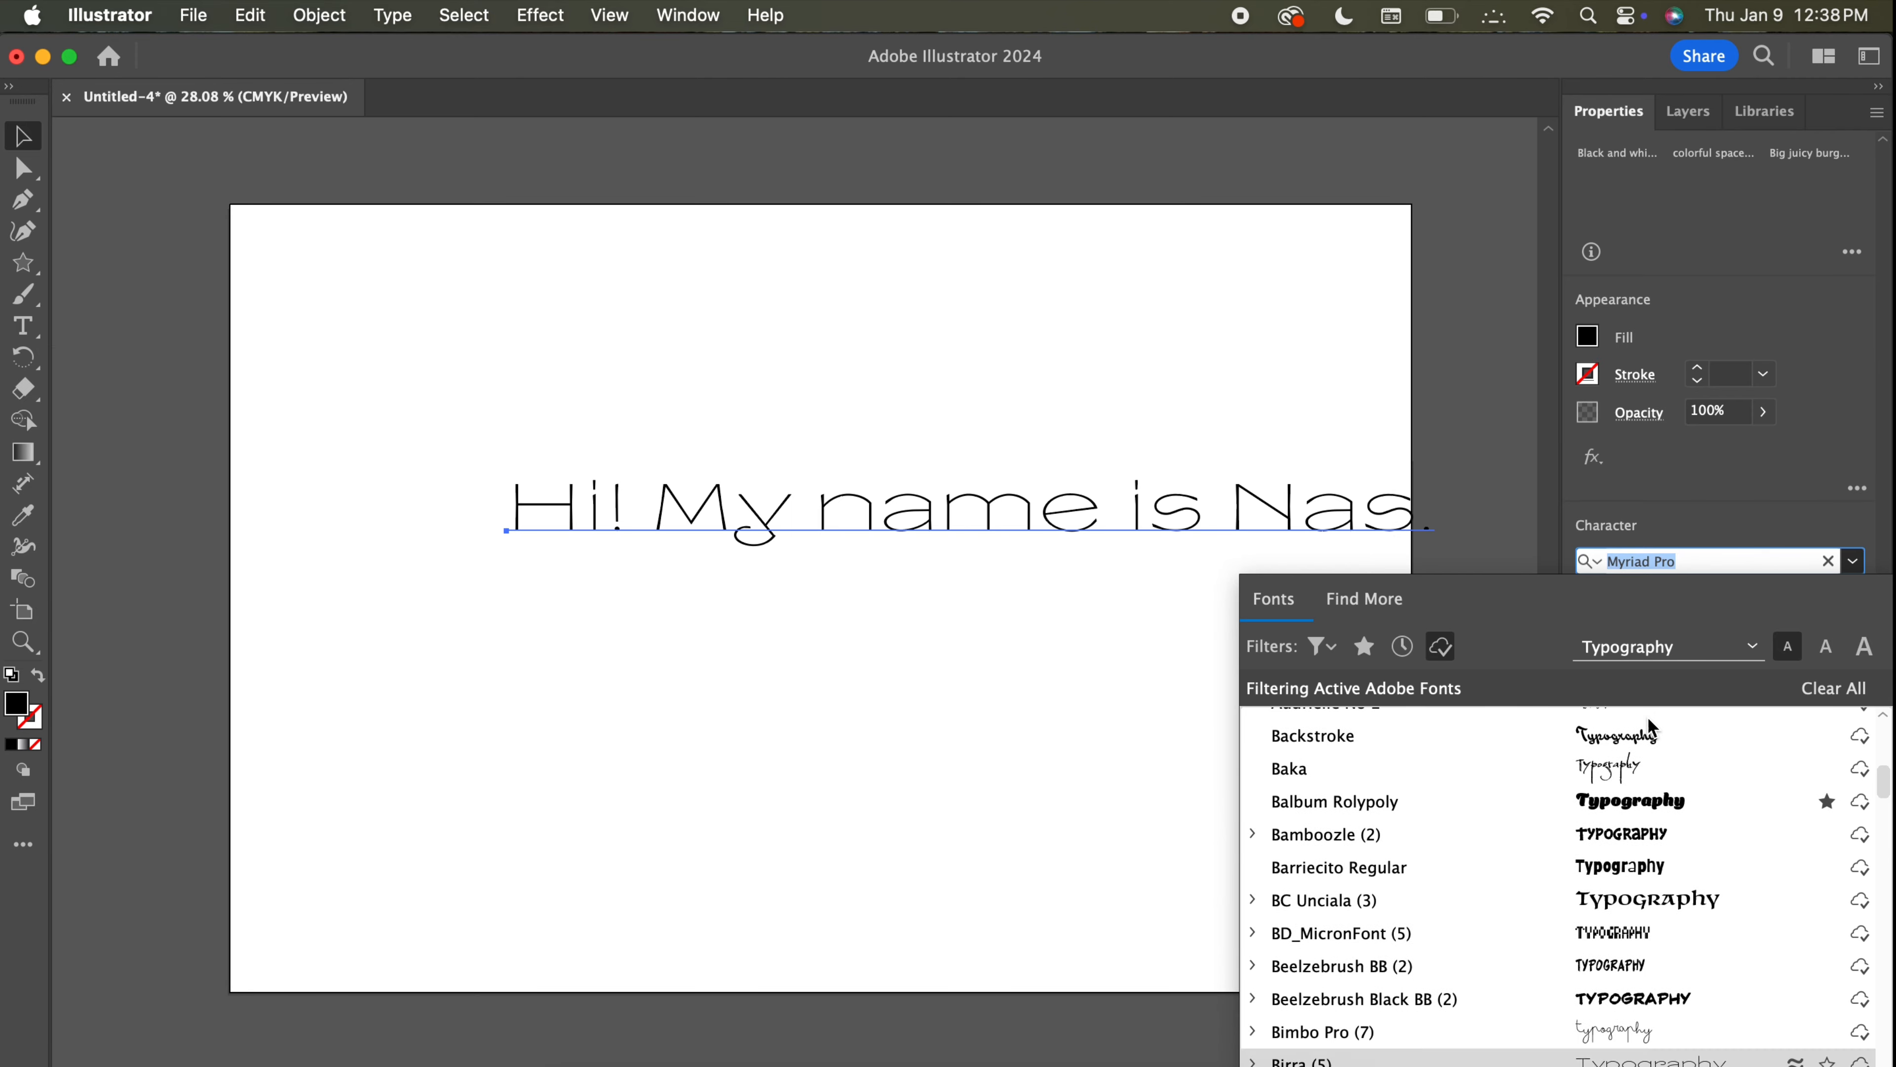
{"action": "key", "text": "Down"}
{"action": "key", "text": "Down"}
{"action": "key", "text": "Down"}
{"action": "key", "text": "Down"}
{"action": "key", "text": "Down"}
{"action": "key", "text": "Down"}
{"action": "key", "text": "Down"}
{"action": "key", "text": "Down"}
{"action": "key", "text": "Down"}
{"action": "key", "text": "Down"}
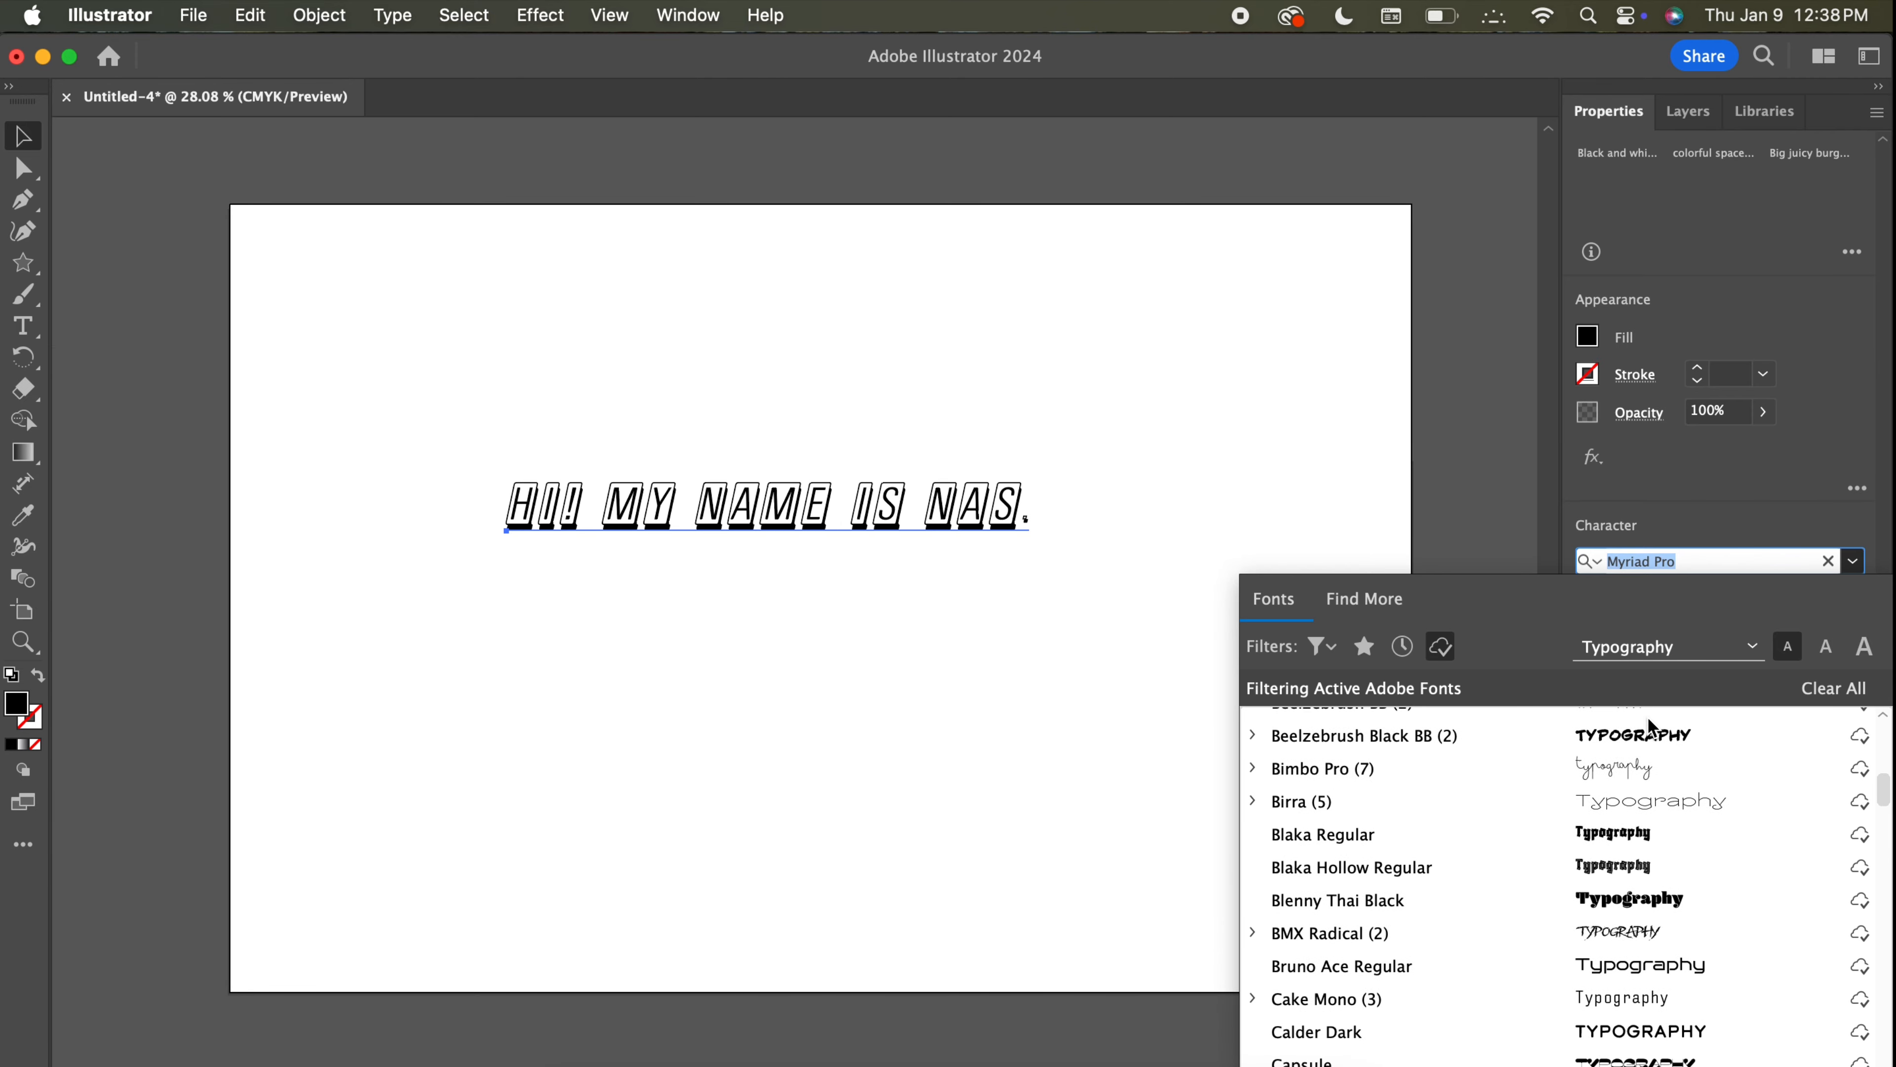
{"action": "key", "text": "Down"}
{"action": "key", "text": "Down"}
{"action": "key", "text": "Down"}
{"action": "key", "text": "Down"}
{"action": "key", "text": "Down"}
{"action": "key", "text": "Down"}
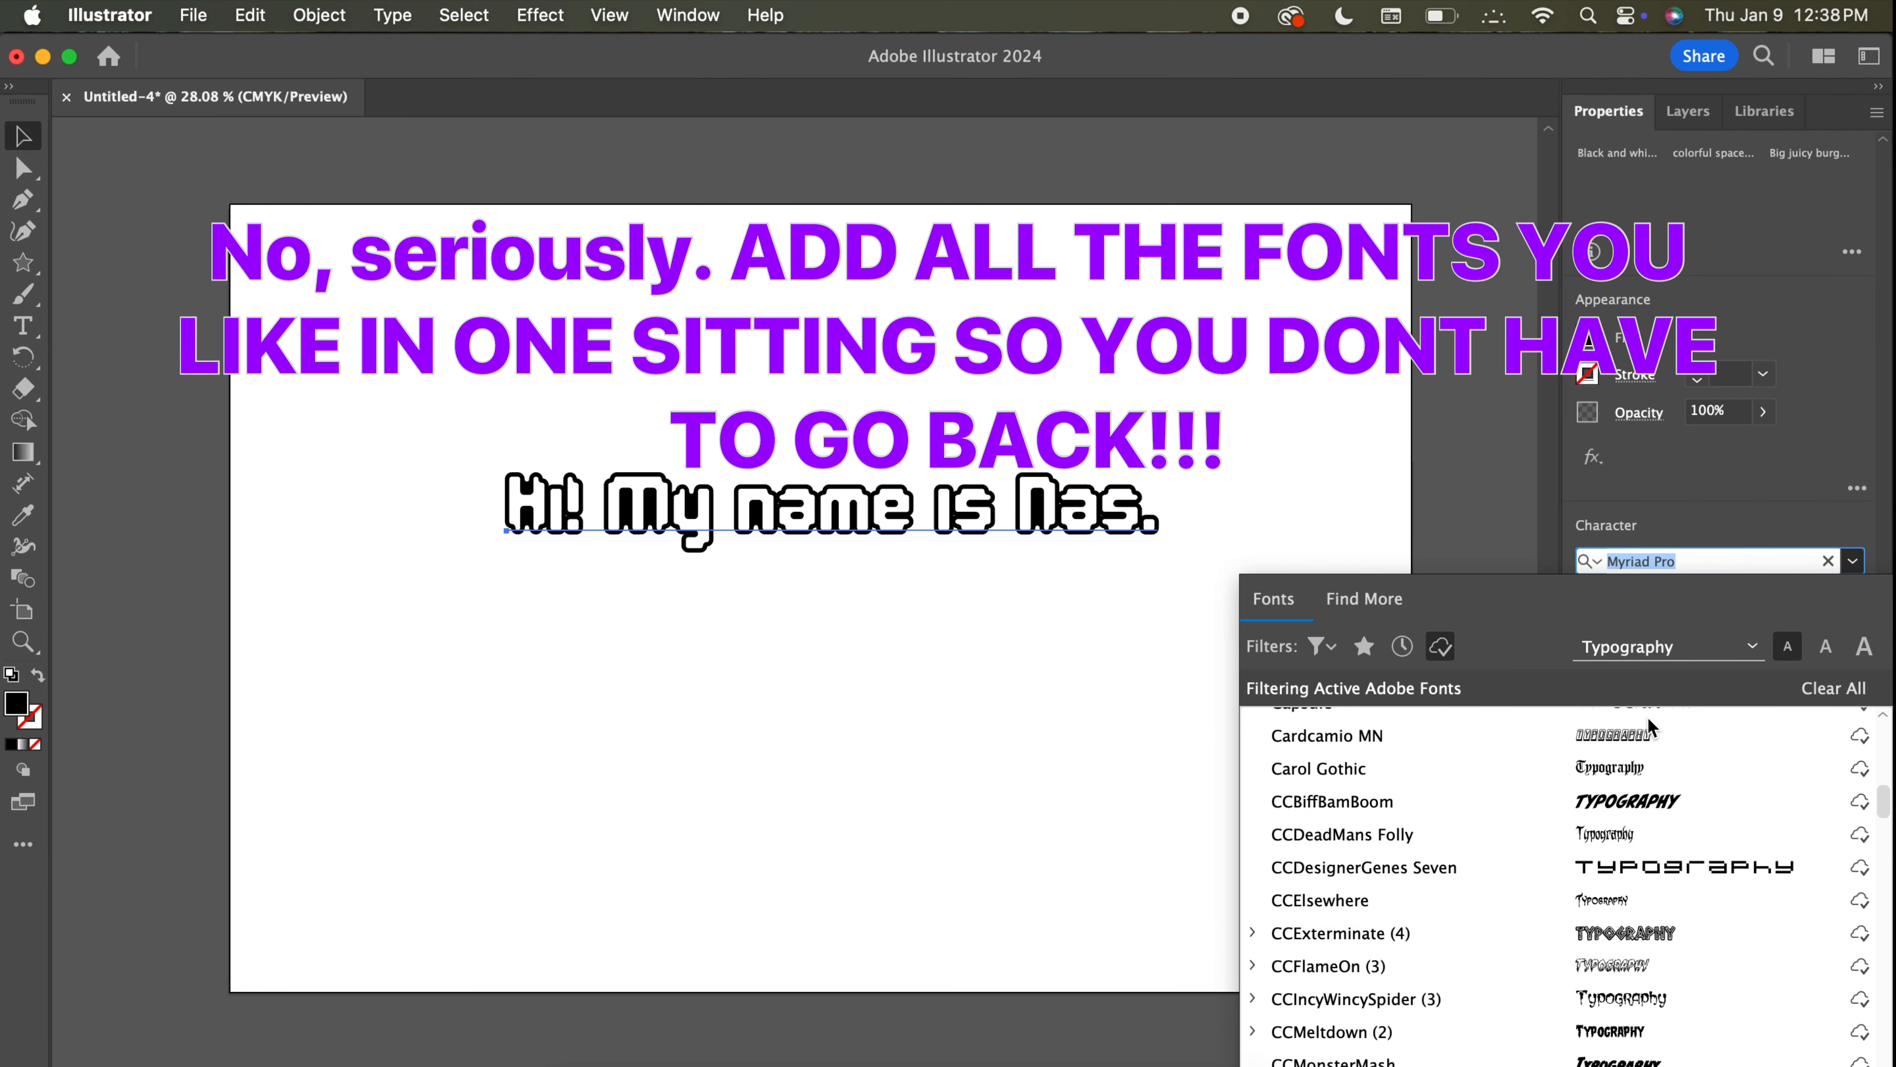
{"action": "key", "text": "Up"}
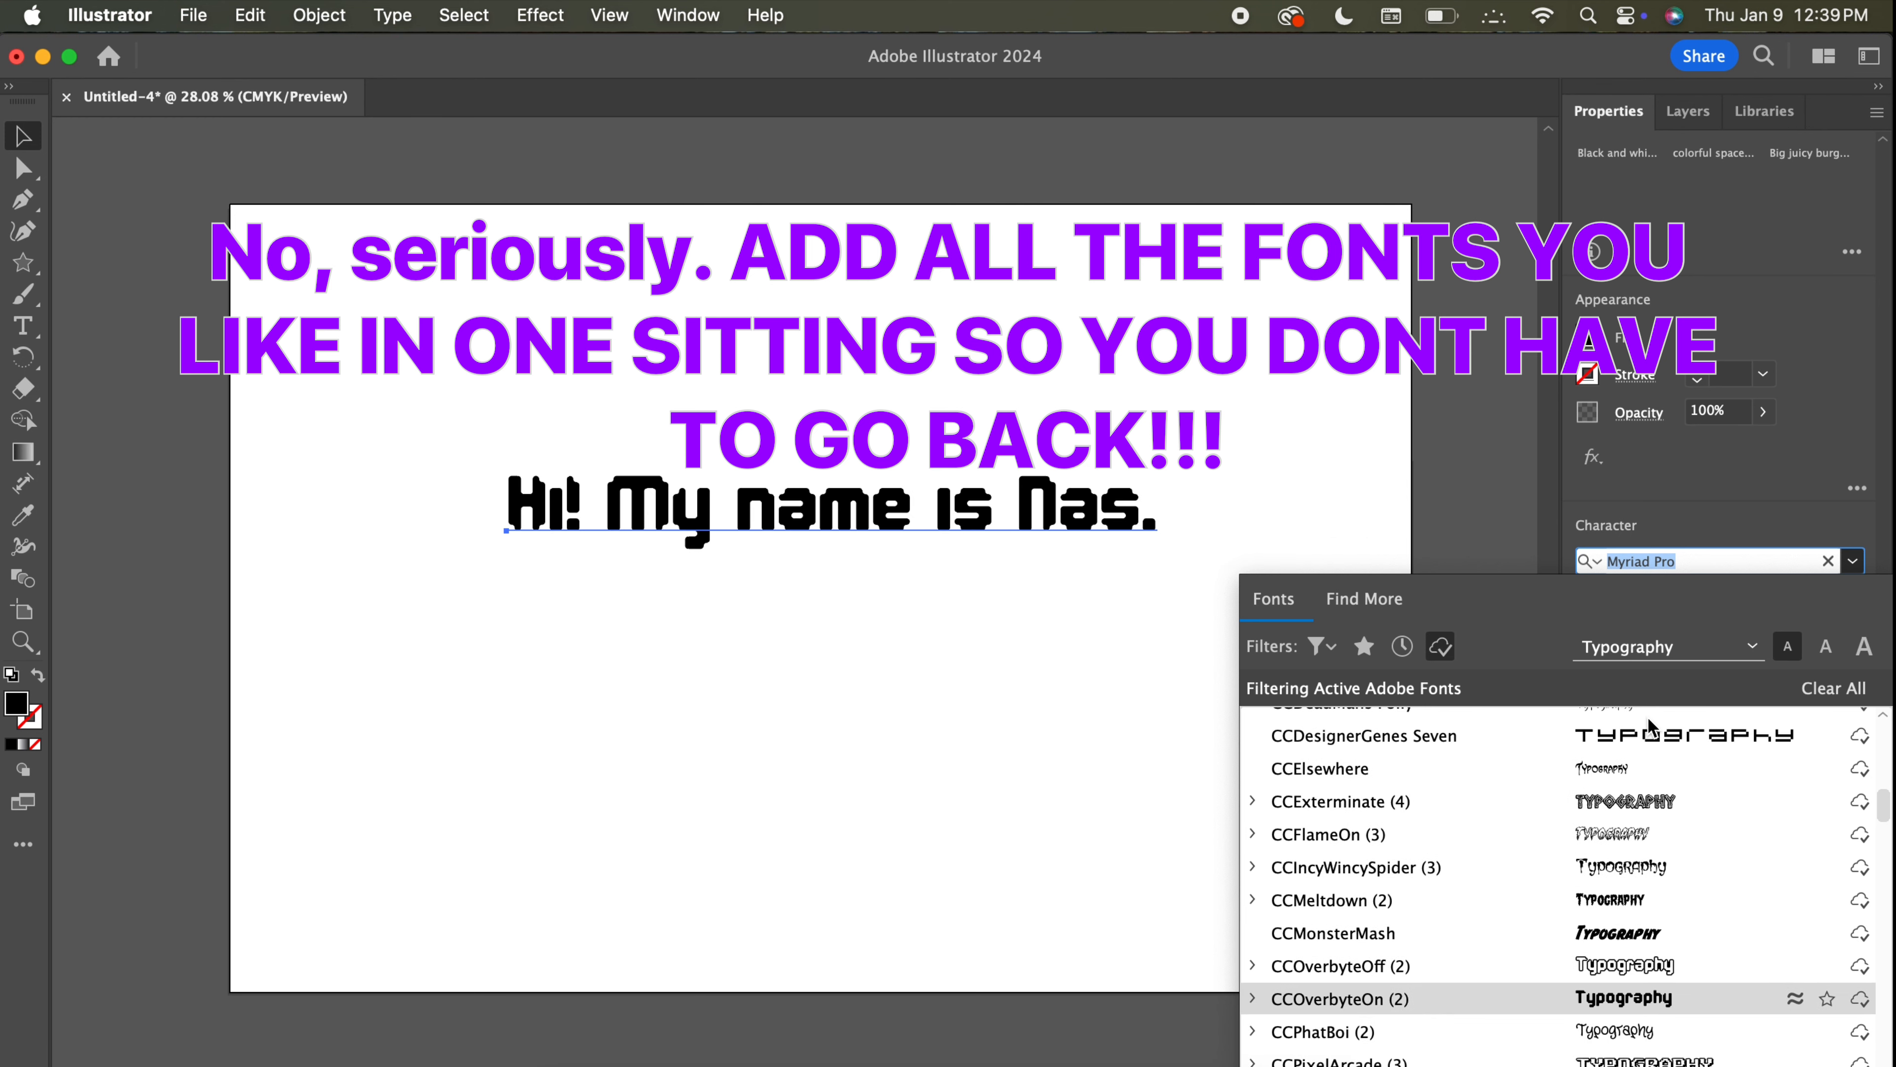
{"action": "key", "text": "Down"}
{"action": "key", "text": "Down"}
{"action": "key", "text": "Down"}
{"action": "key", "text": "Down"}
{"action": "key", "text": "Down"}
{"action": "key", "text": "Down"}
{"action": "key", "text": "Down"}
{"action": "key", "text": "Down"}
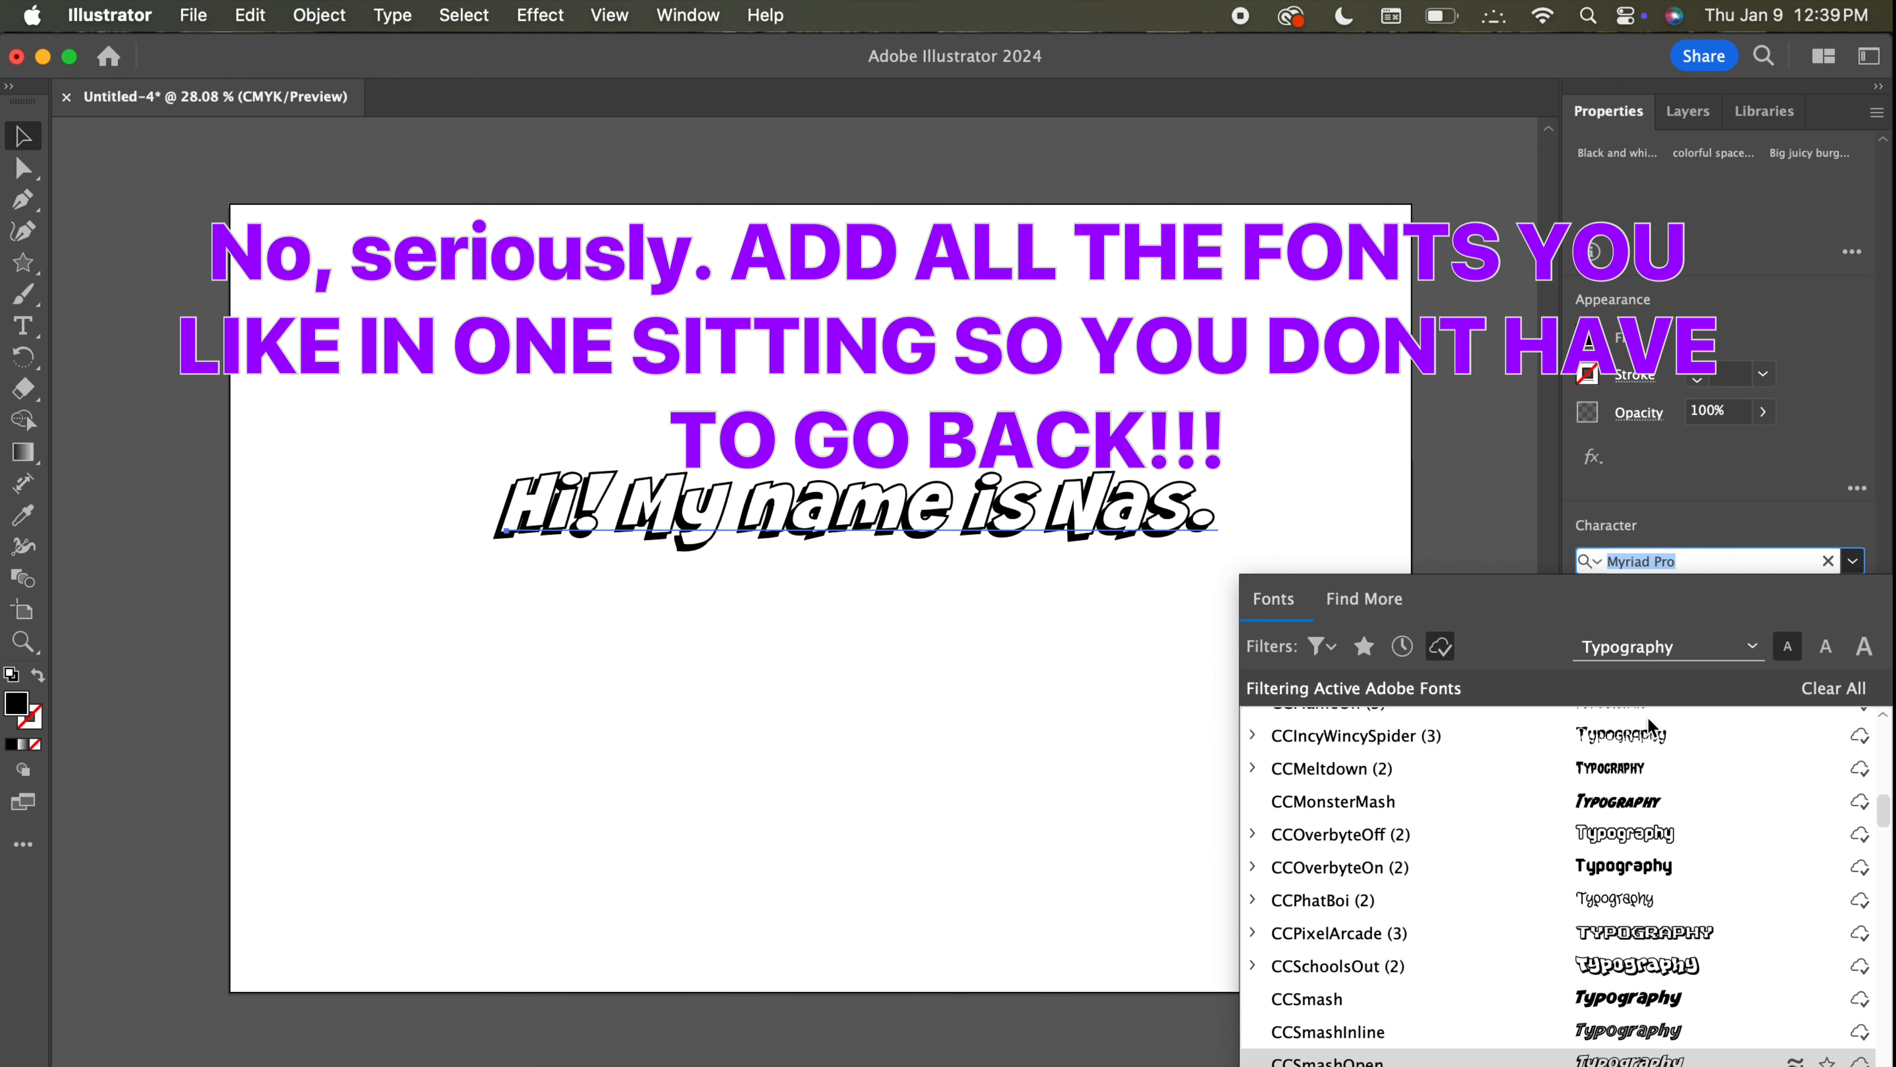
{"action": "key", "text": "Down"}
{"action": "key", "text": "Down"}
{"action": "key", "text": "Down"}
{"action": "key", "text": "Down"}
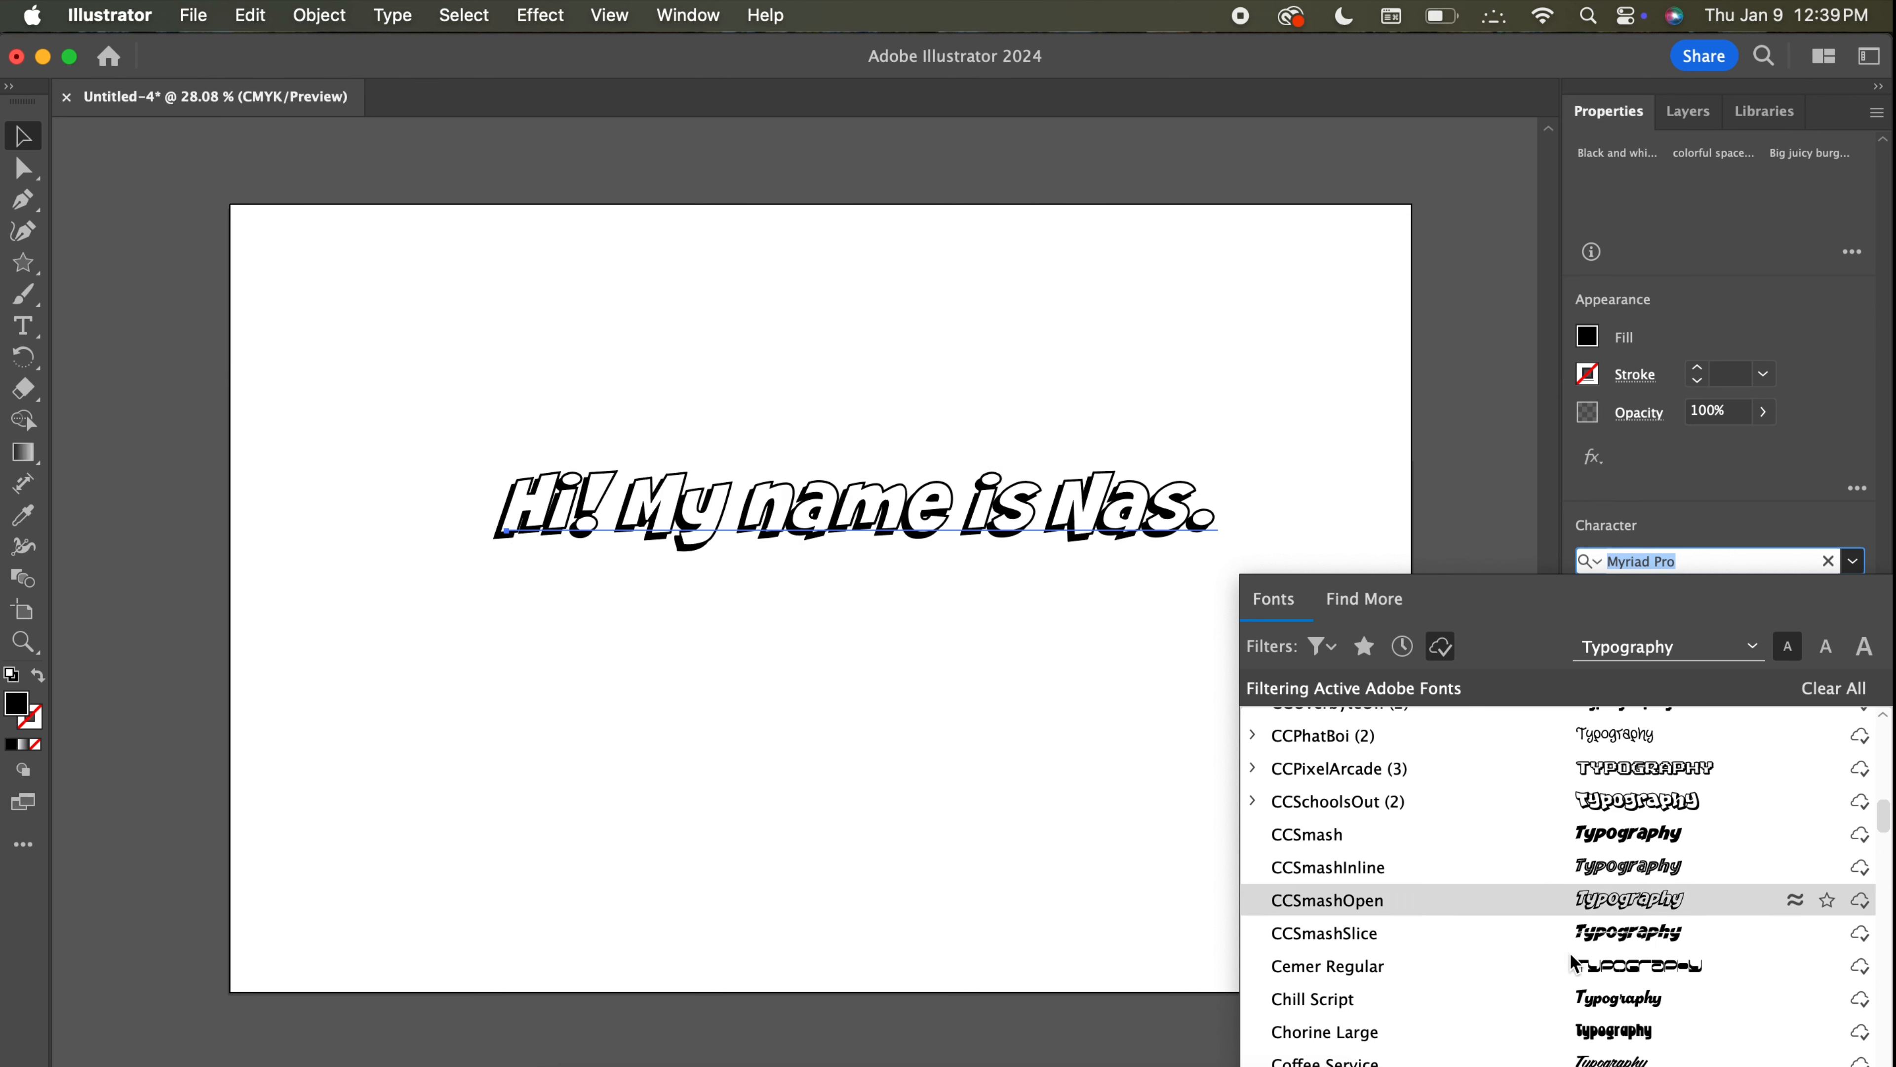
Leave the font list with the greeting set in Comrade Bold and move the text to the artboard's horizontal center.
{"action": "key", "text": "Escape"}
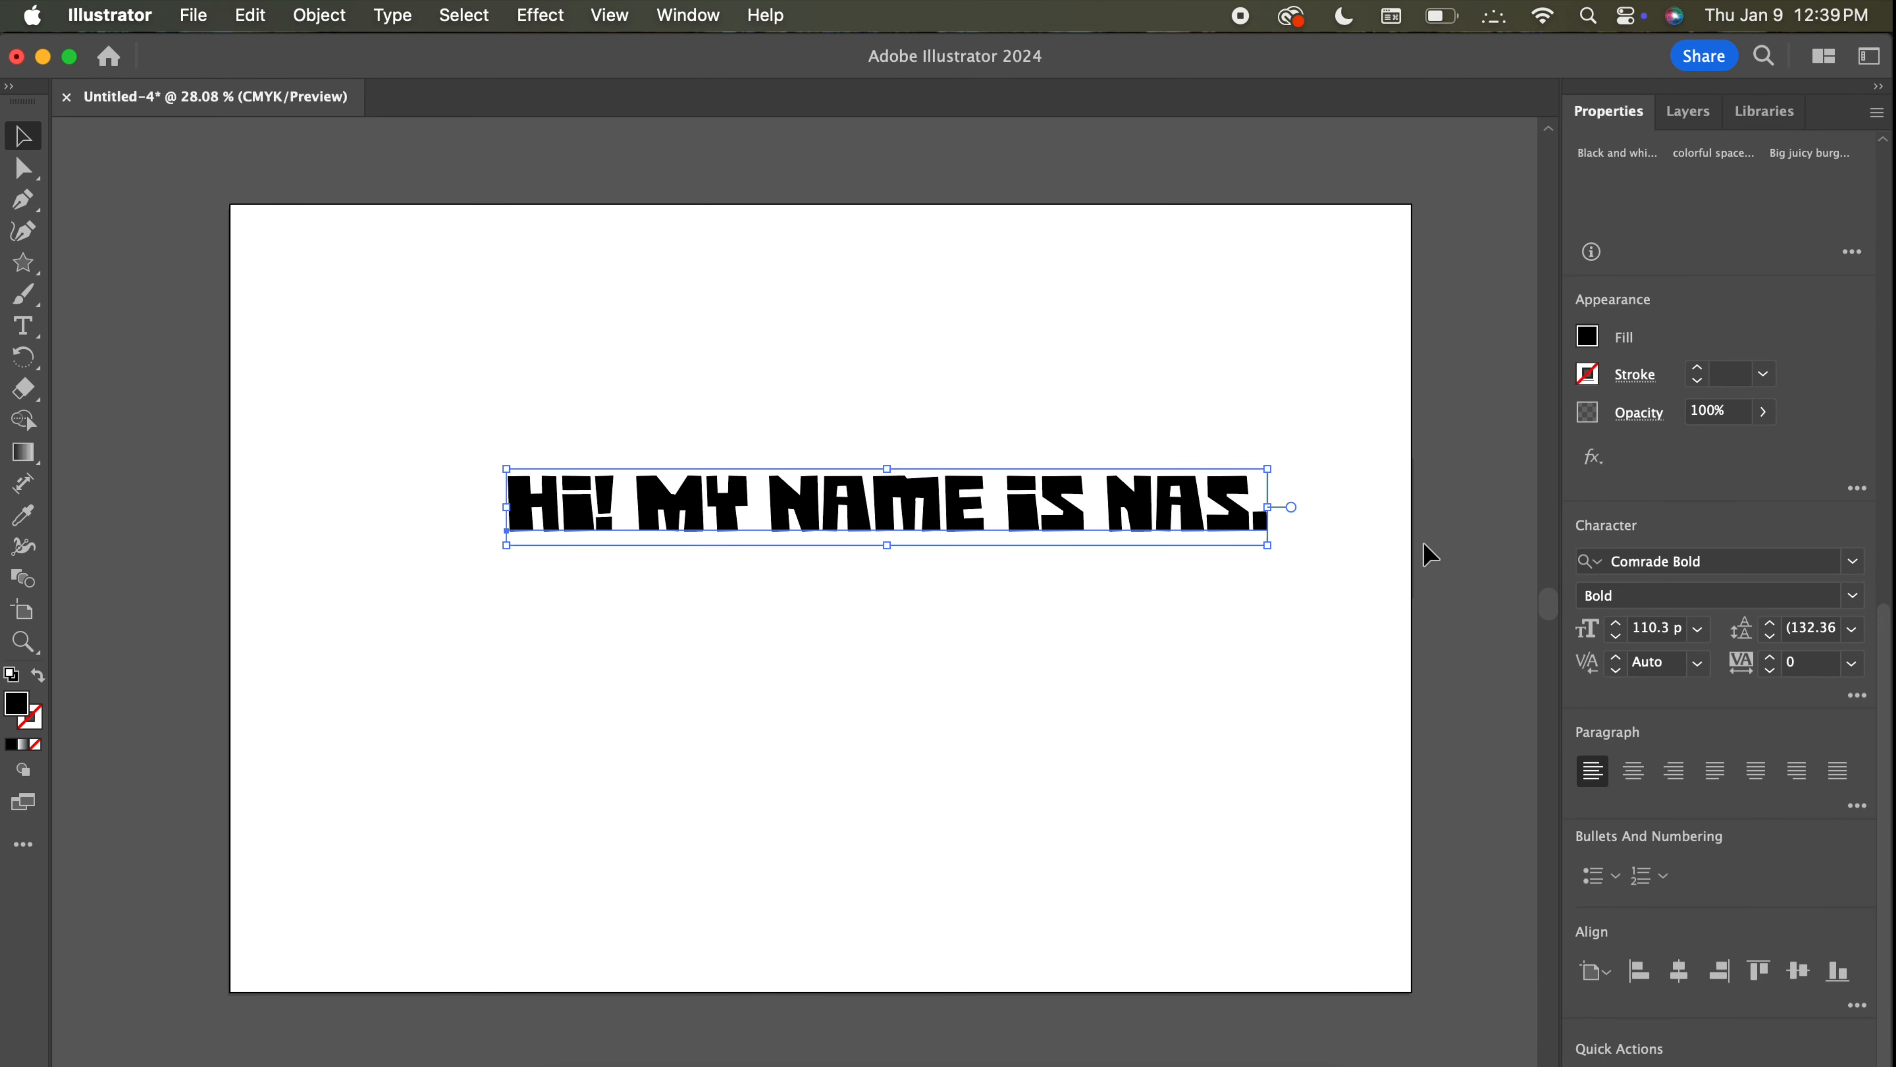
{"action": "left_click_drag", "start_coordinate": [1013, 522], "coordinate": [940, 525]}
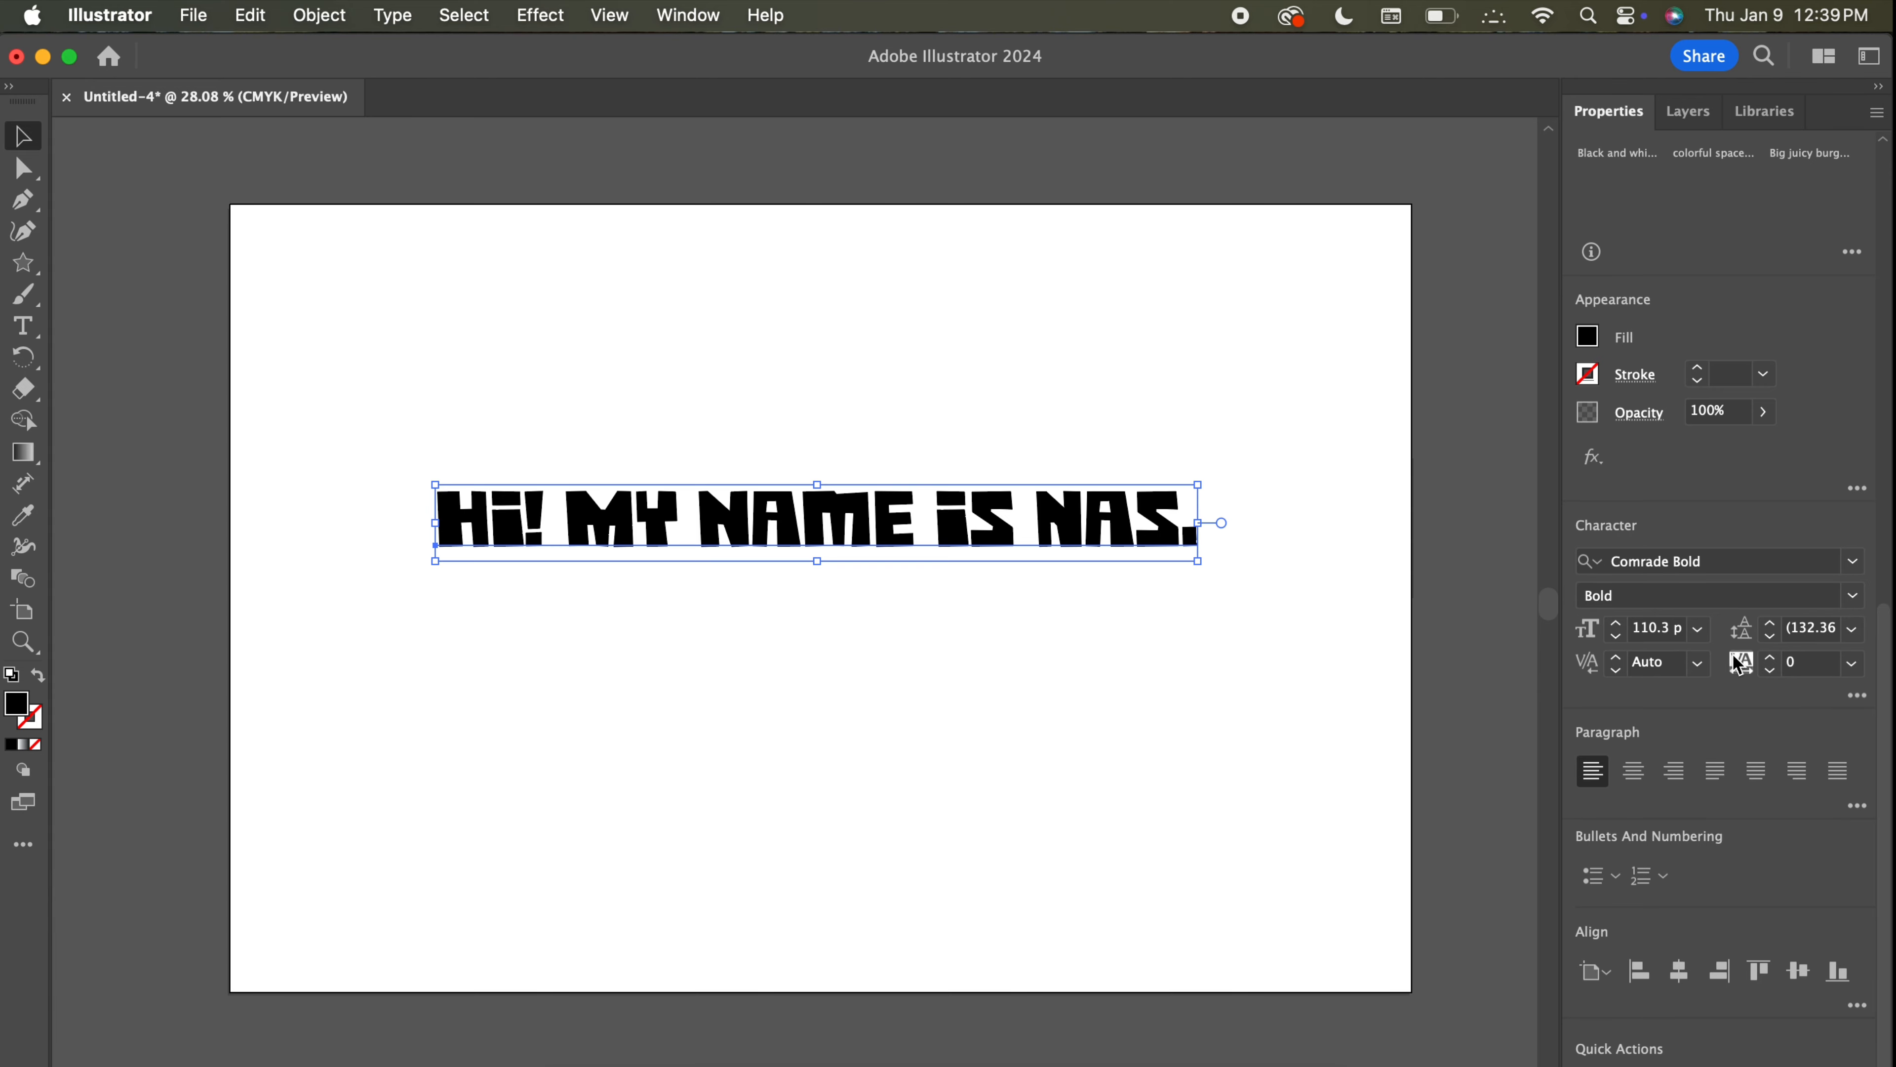
Increase the greeting text's tracking to 68.
{"action": "left_click", "coordinate": [1767, 657]}
{"action": "left_click", "coordinate": [1766, 657]}
{"action": "left_click_drag", "start_coordinate": [1768, 660], "coordinate": [1768, 660]}
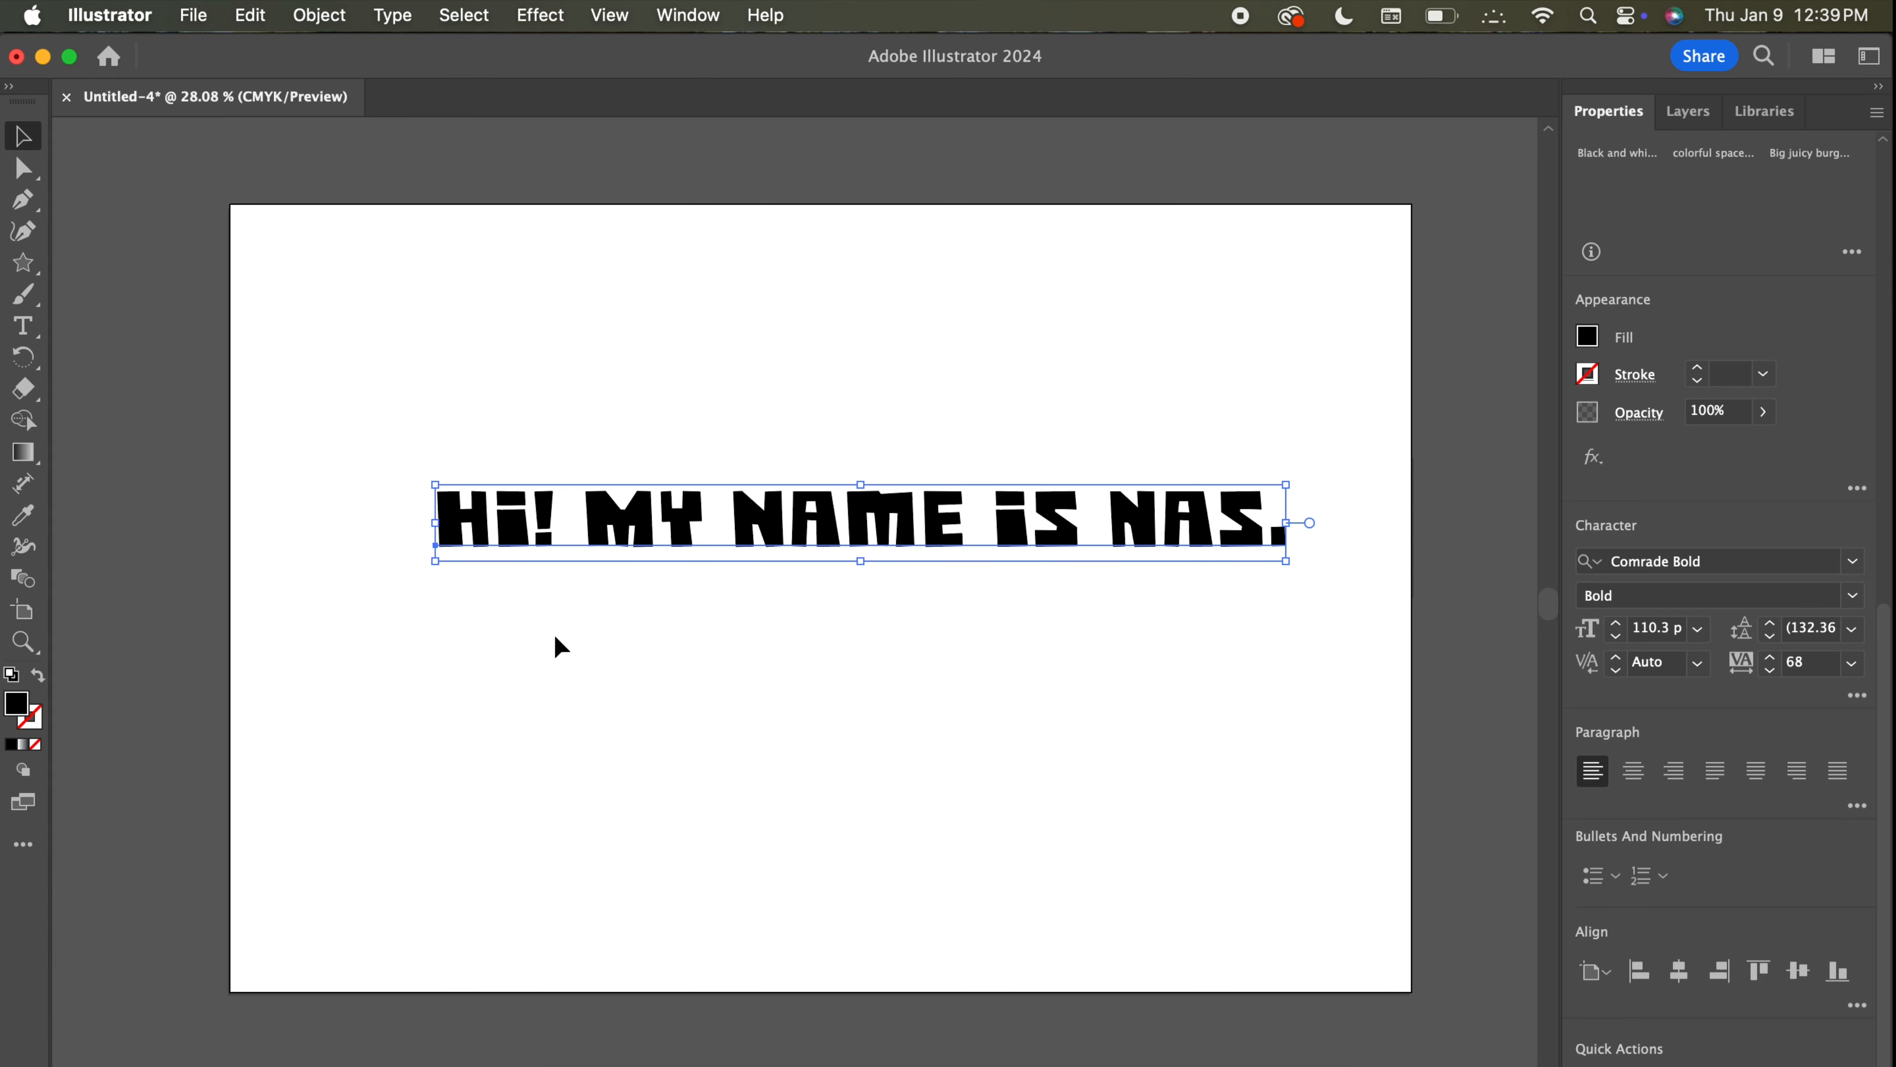
Set the greeting text's tracking to 0.
{"action": "left_click", "coordinate": [1812, 662]}
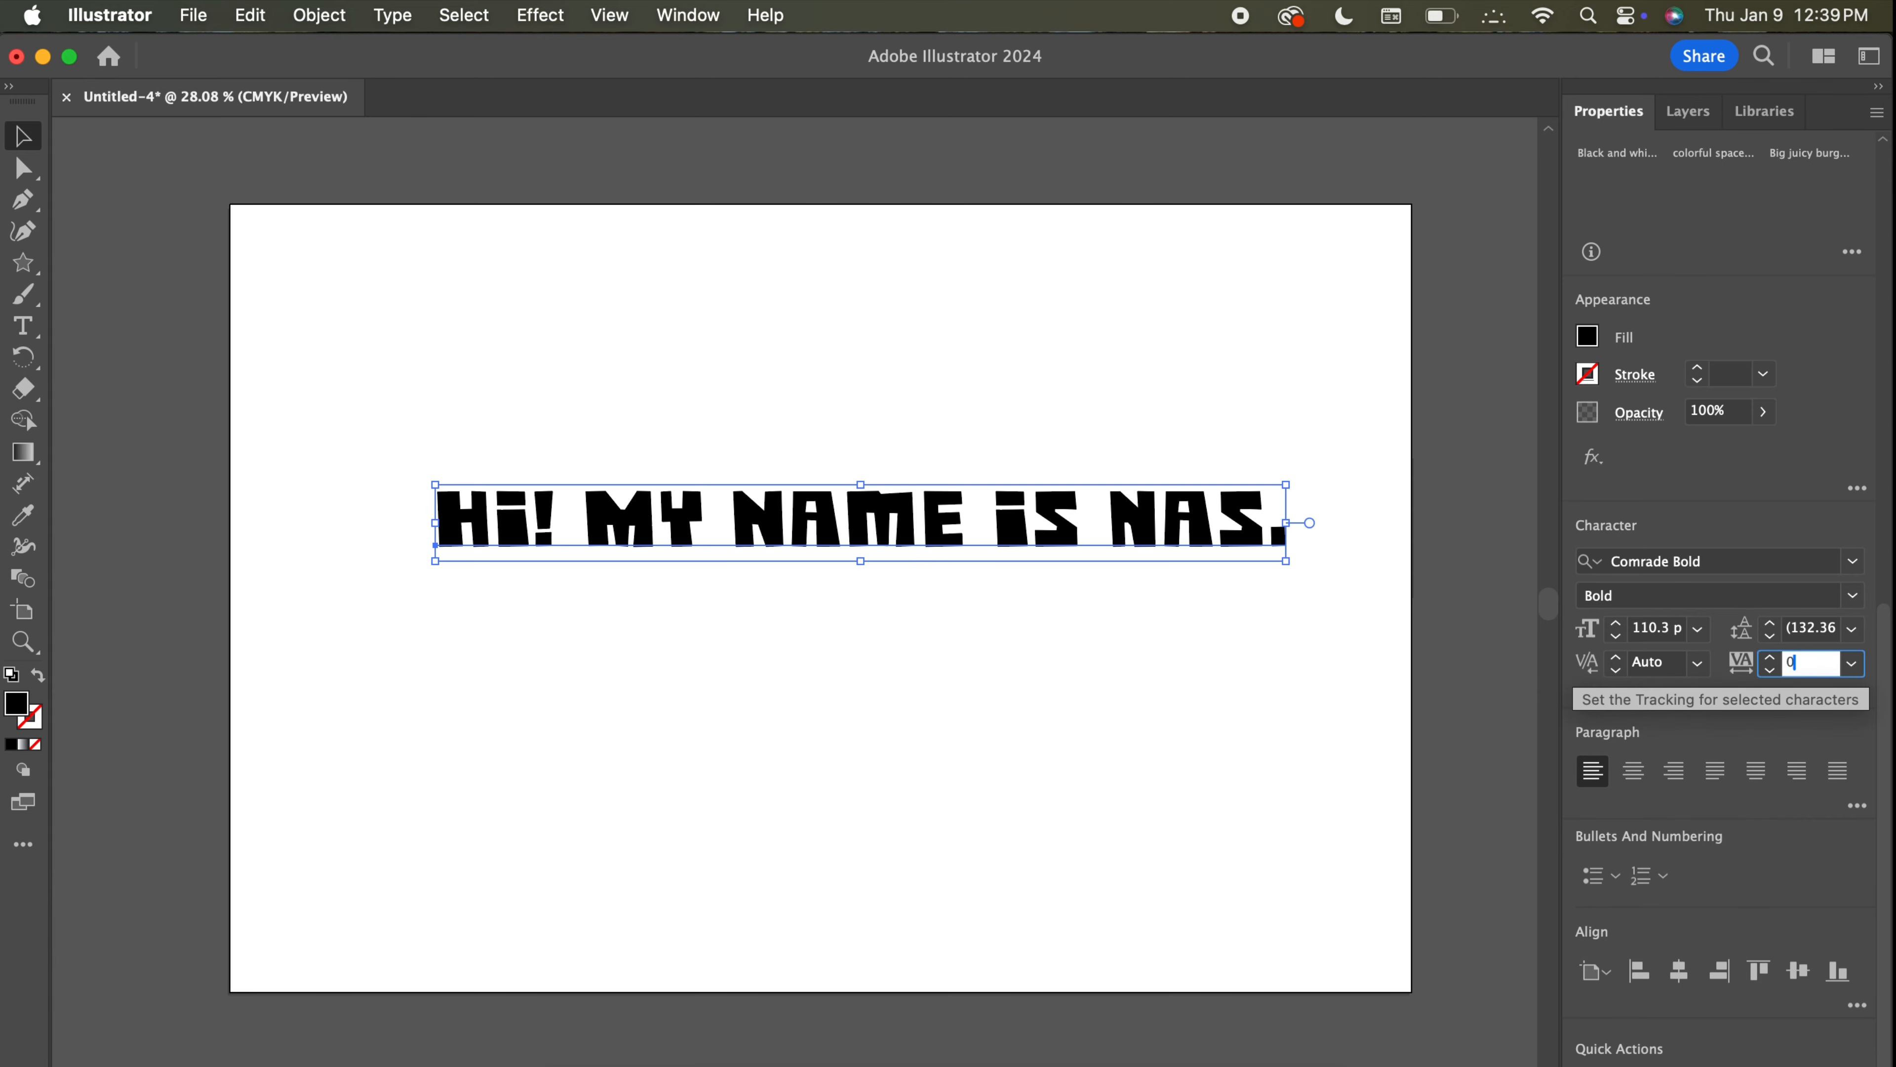
{"action": "type", "text": "0"}
{"action": "key", "text": "Return"}
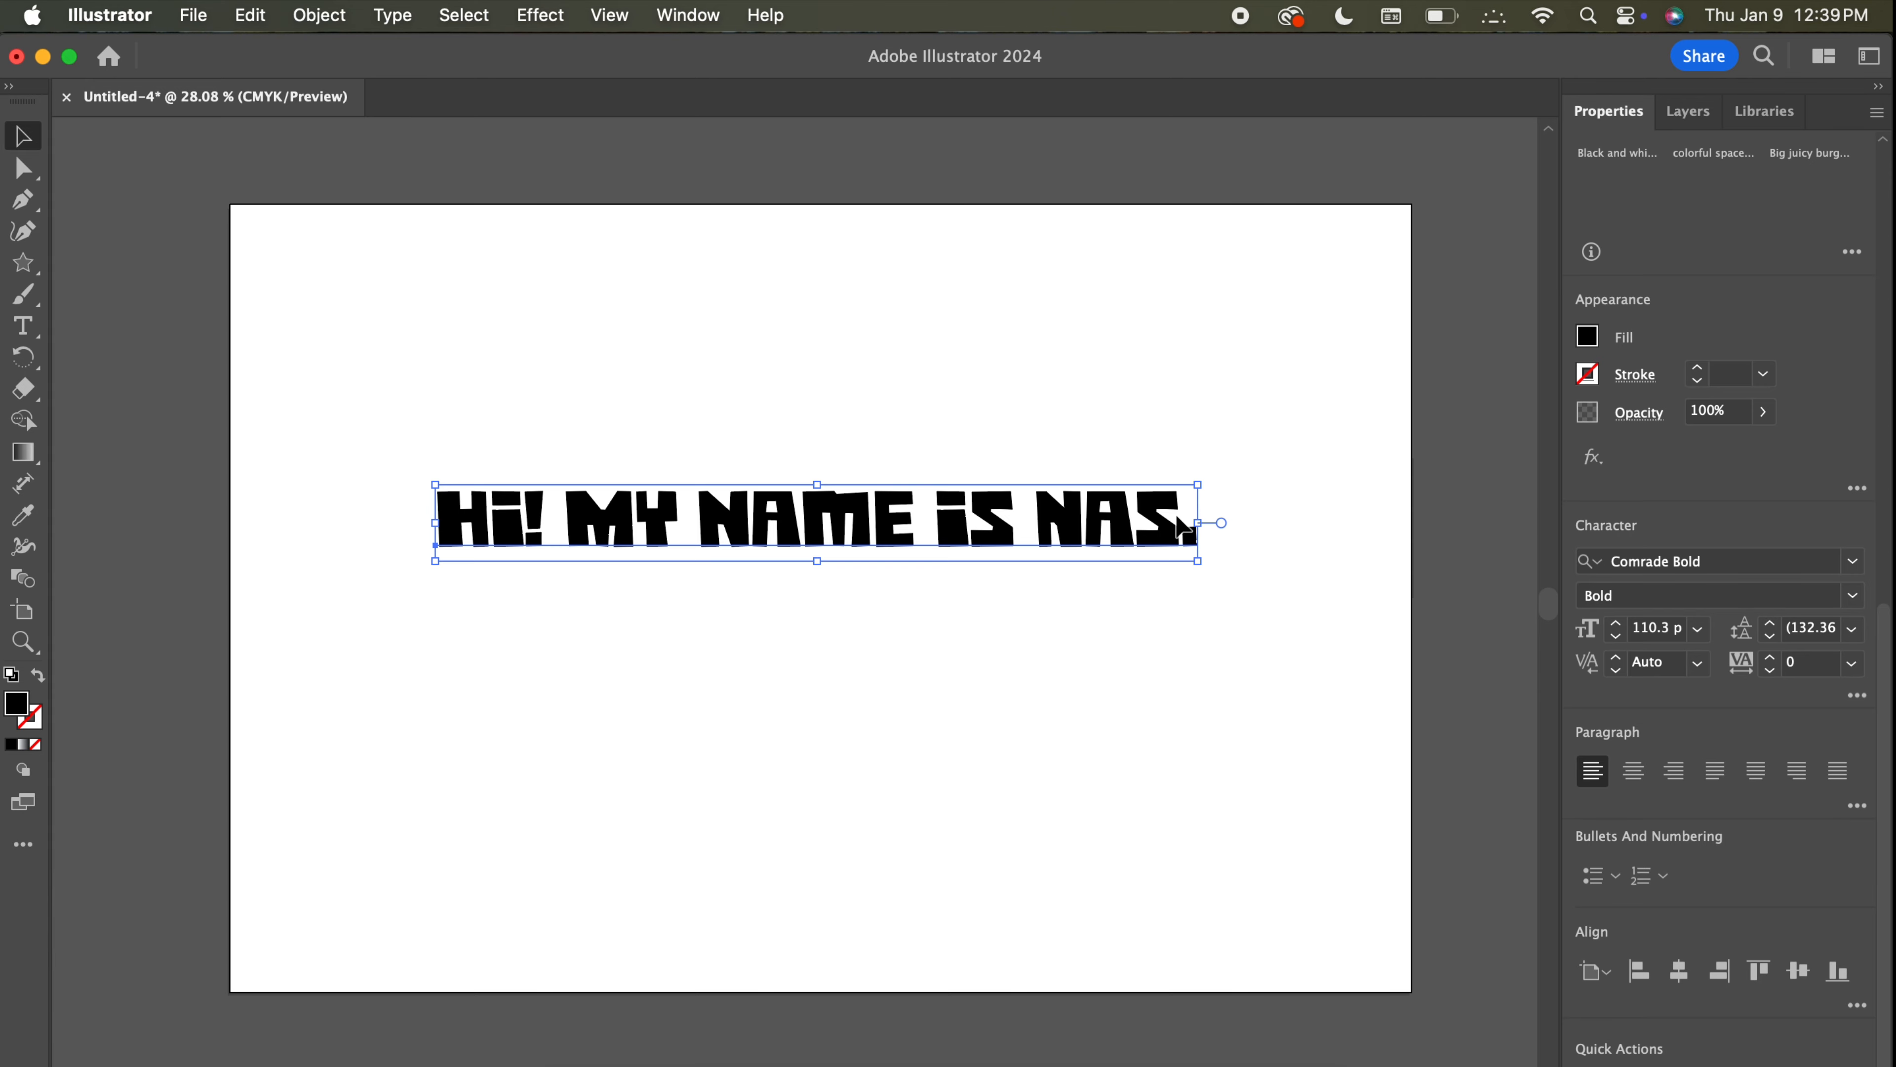
Copy the whole greeting and paste it on a second line of the same text object, leaving the object selected.
{"action": "double_click", "coordinate": [1182, 526]}
{"action": "double_click", "coordinate": [1189, 520]}
{"action": "left_click", "coordinate": [1198, 525]}
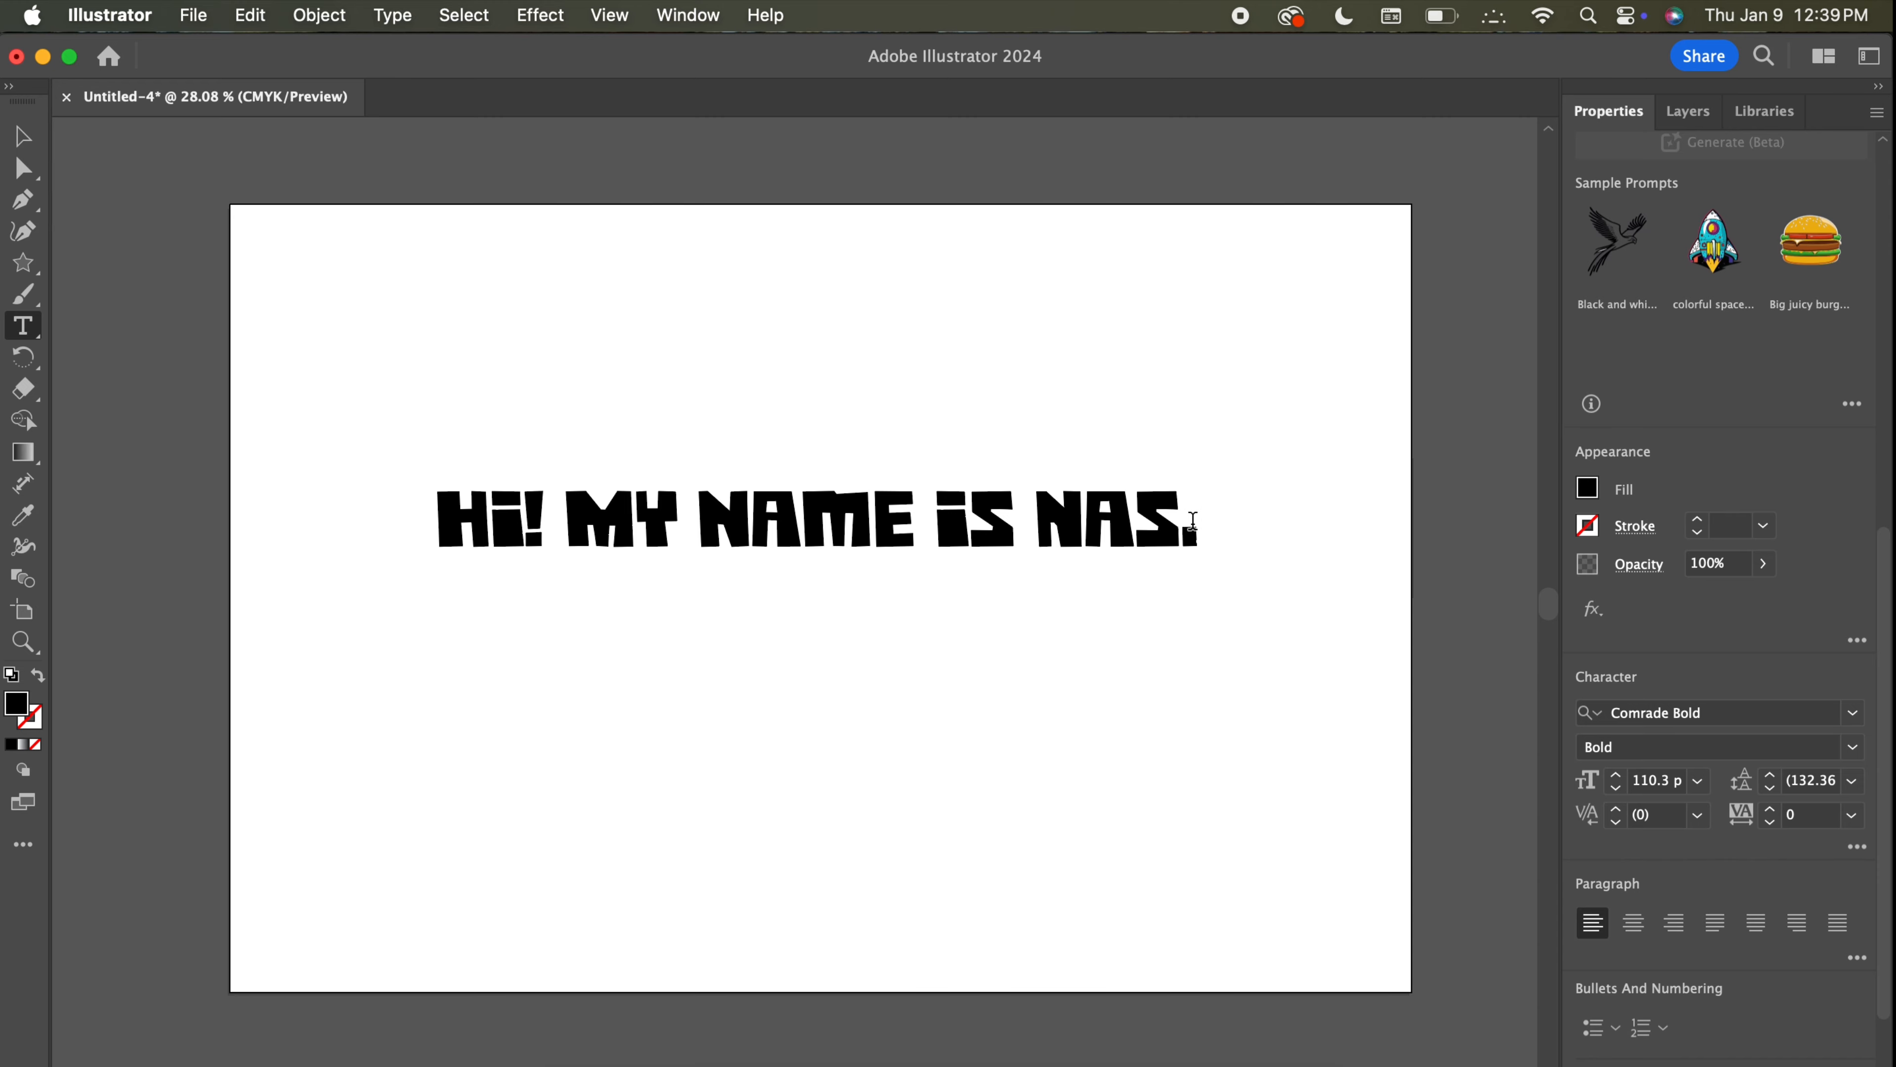
{"action": "left_click_drag", "start_coordinate": [1194, 525], "coordinate": [339, 462]}
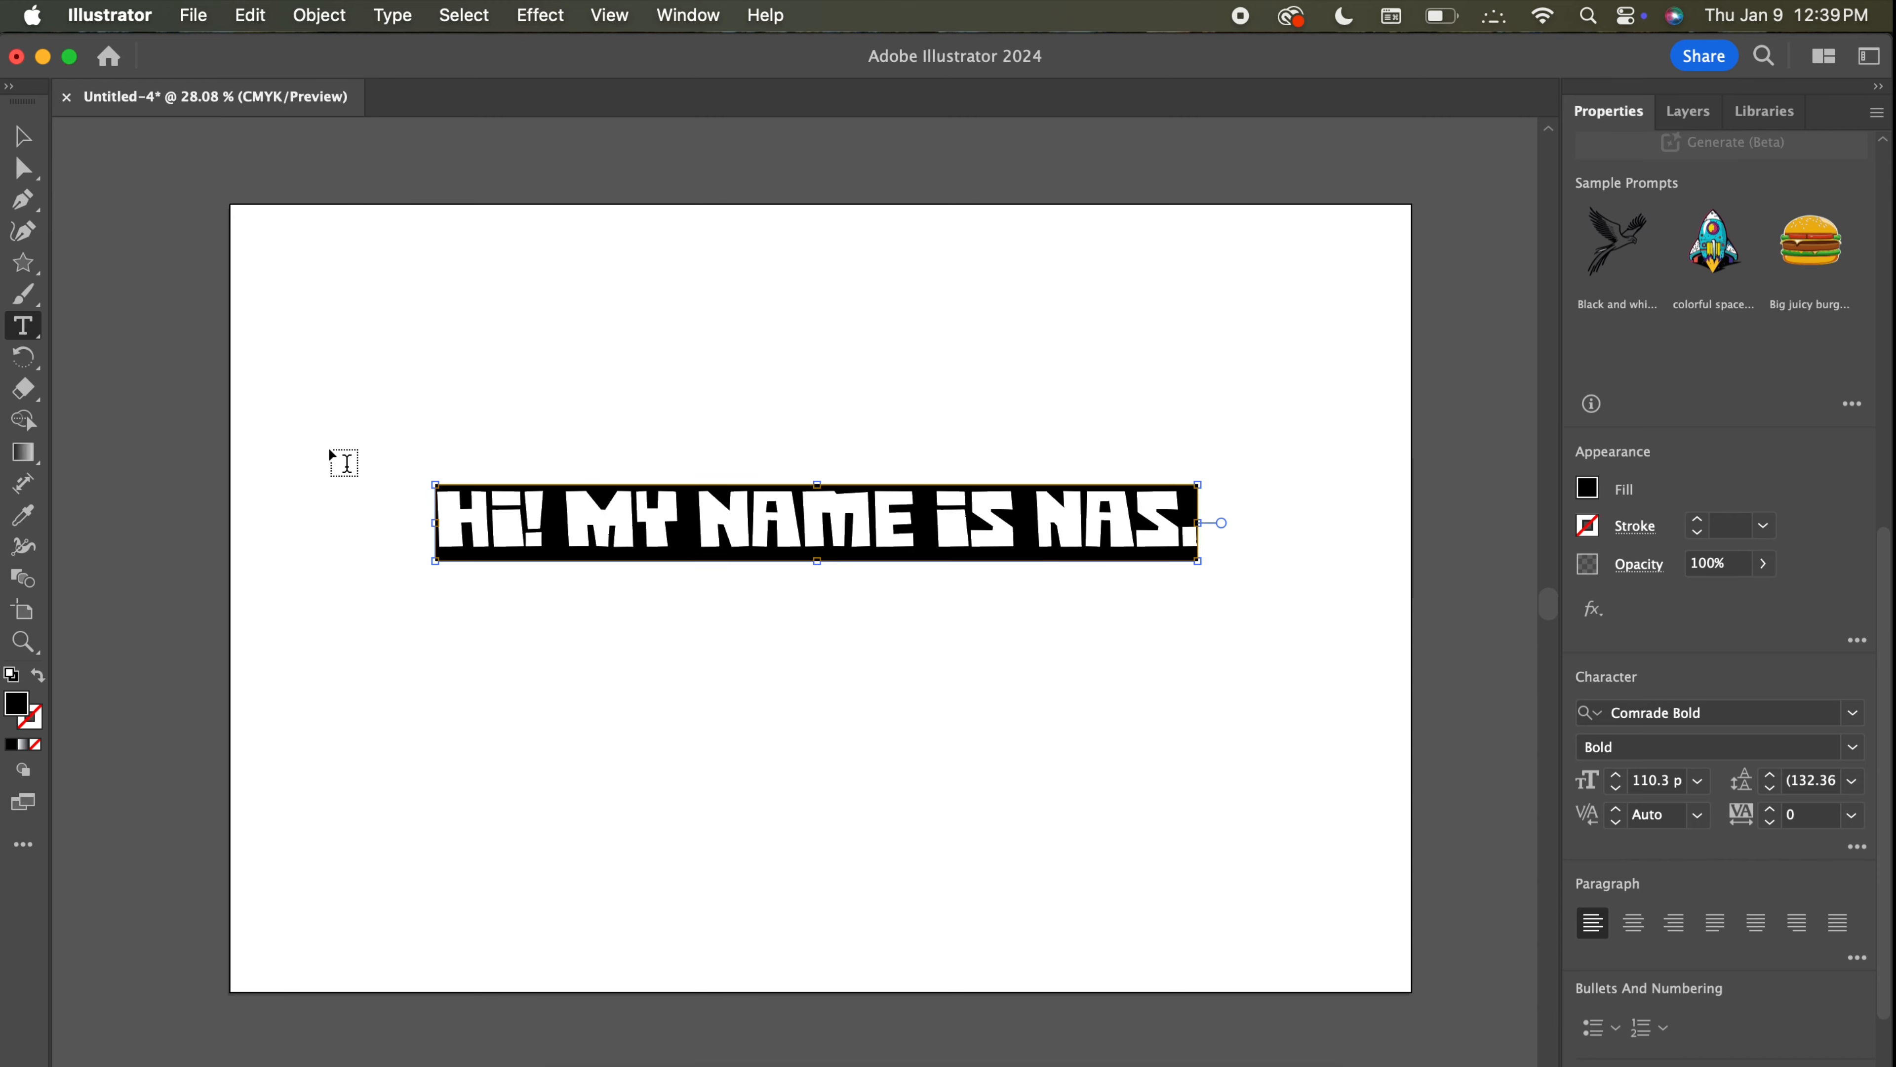
{"action": "left_click", "coordinate": [1191, 519]}
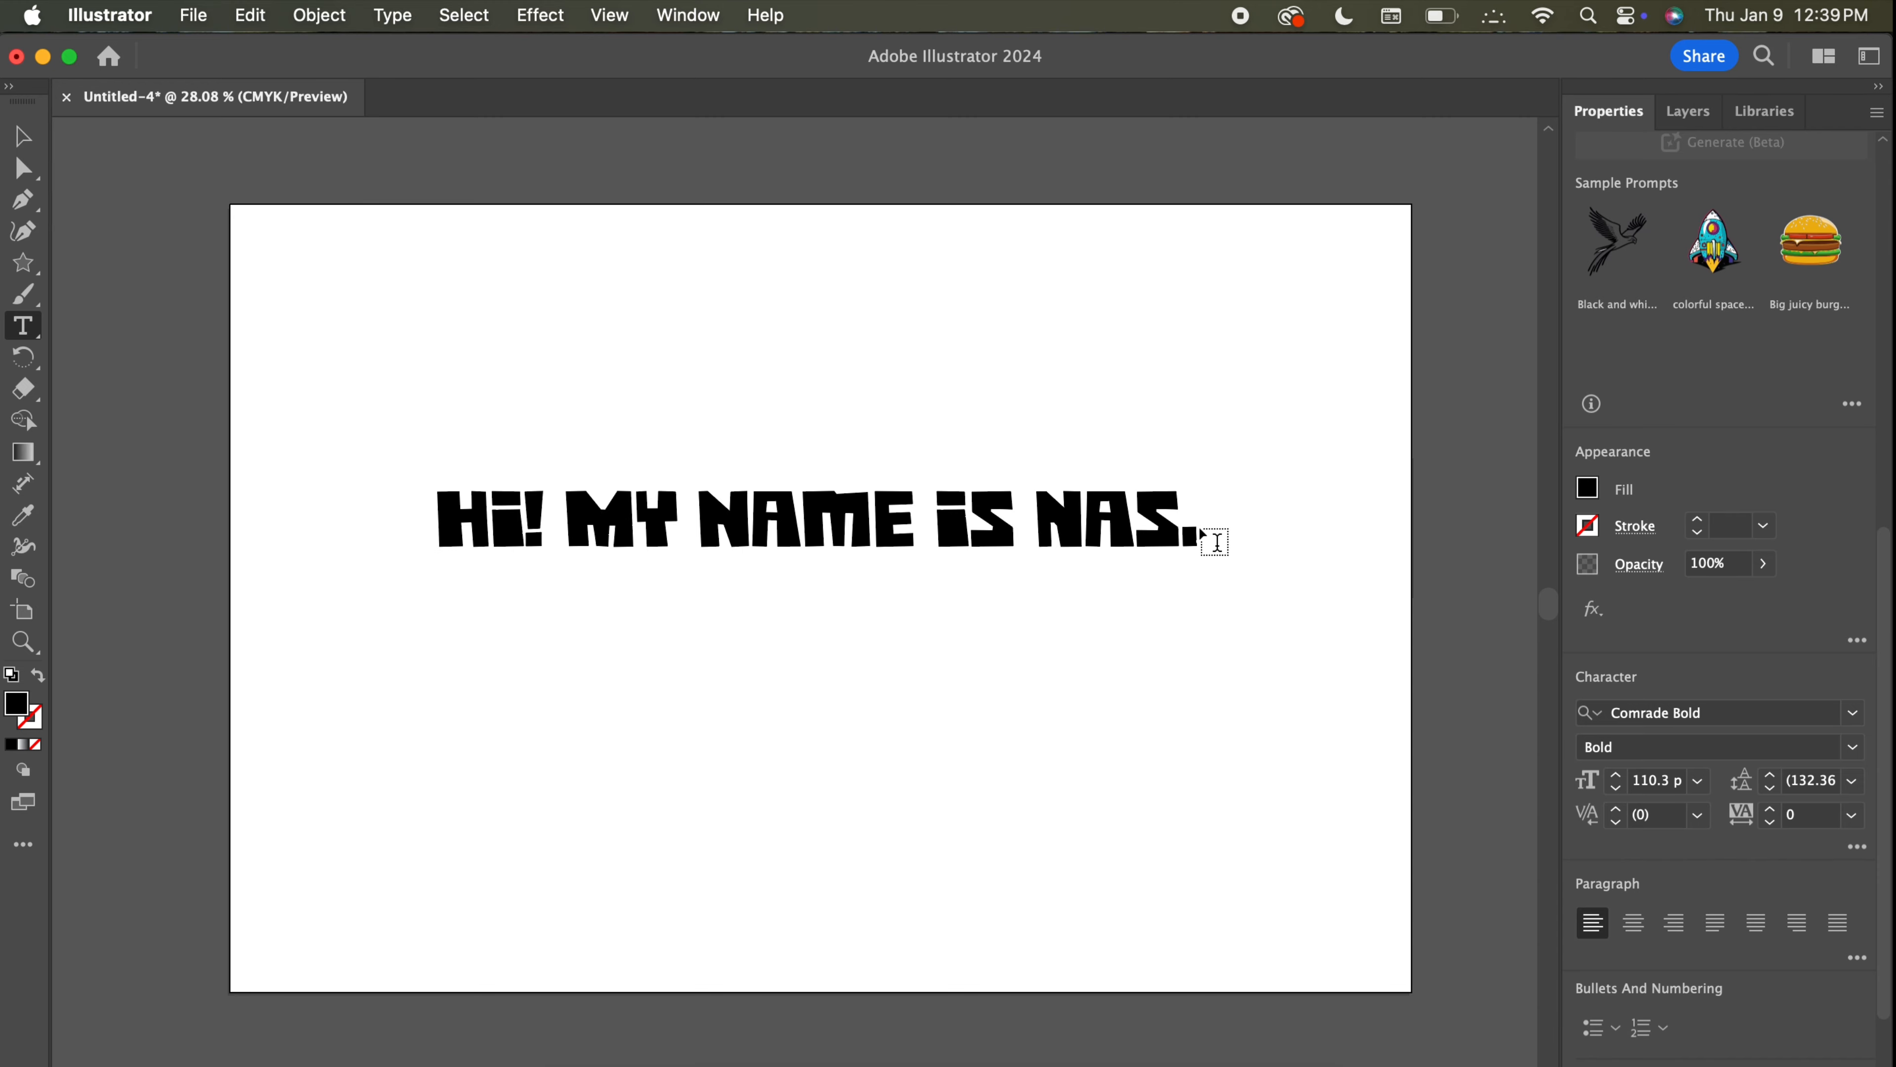
{"action": "left_click", "coordinate": [1193, 525]}
{"action": "key", "text": "Return"}
{"action": "type", "text": "Hi! MY NAME IS NAS."}
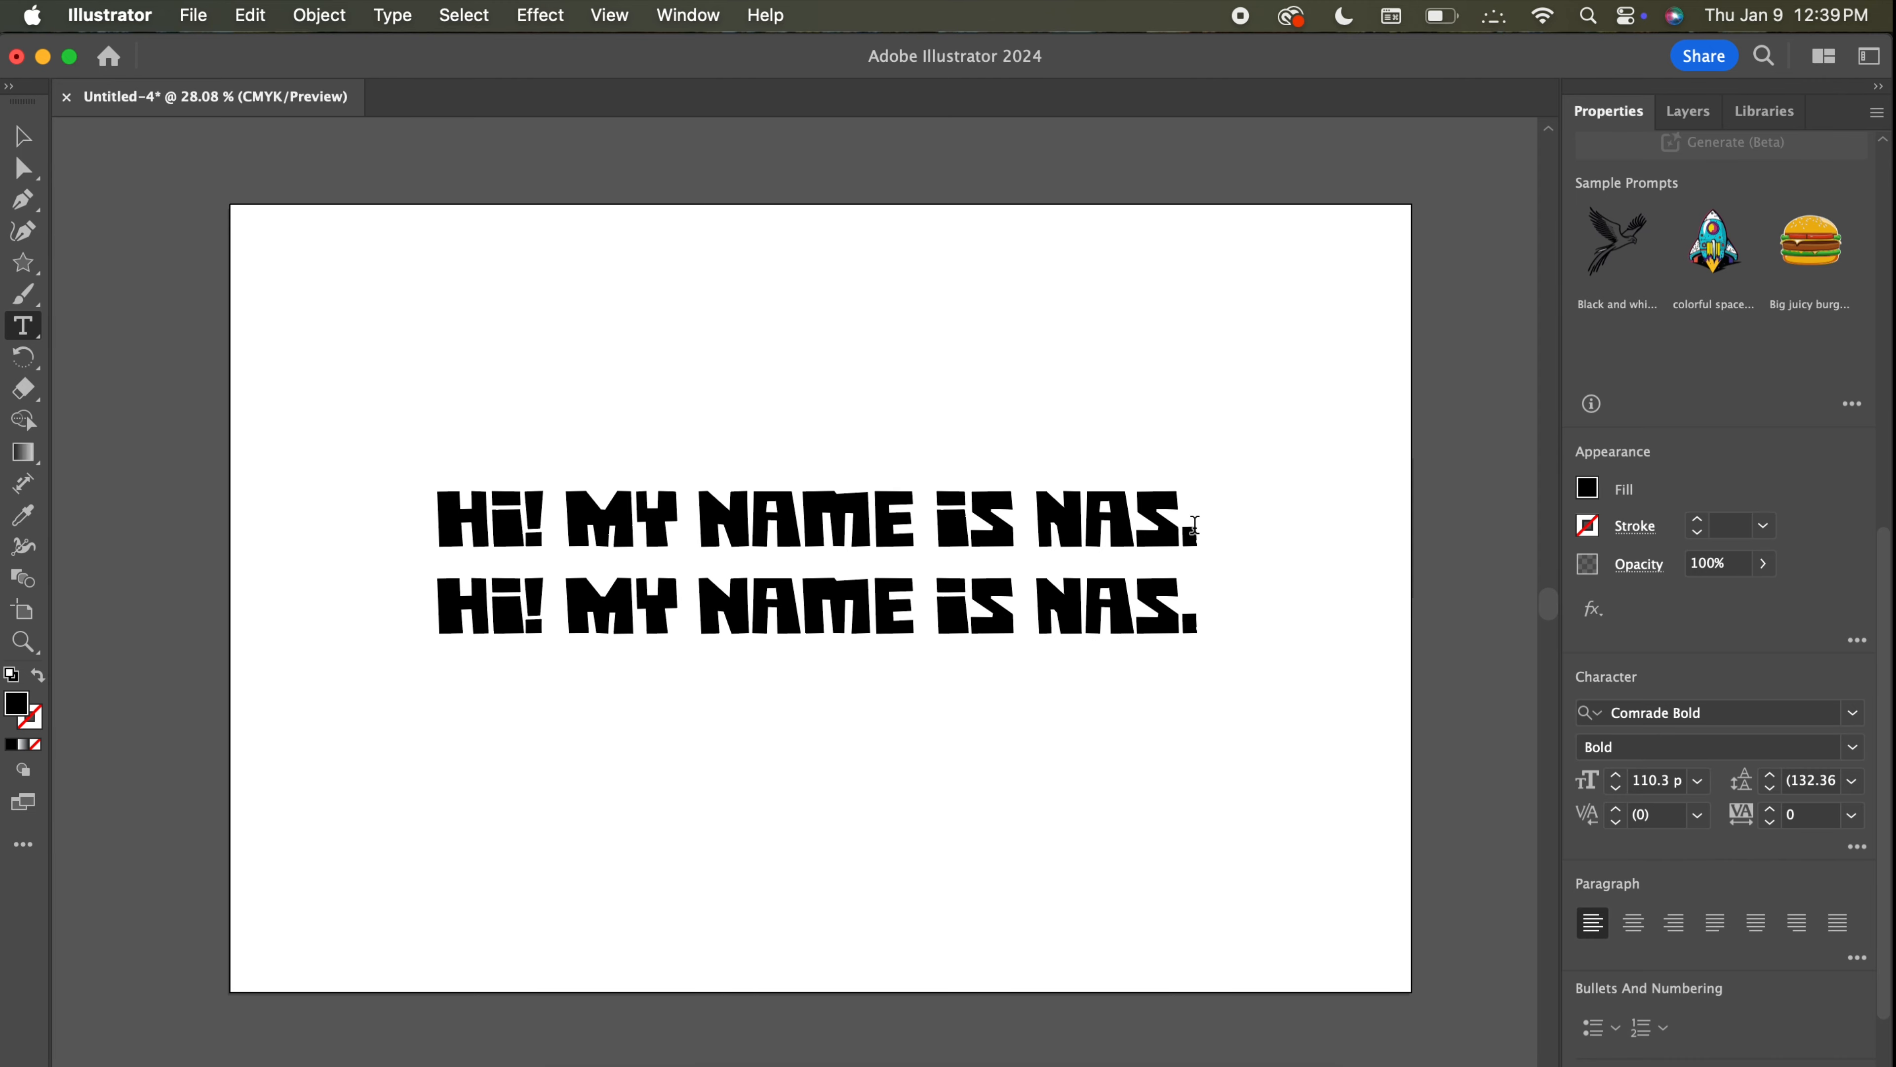
{"action": "left_click", "coordinate": [23, 136]}
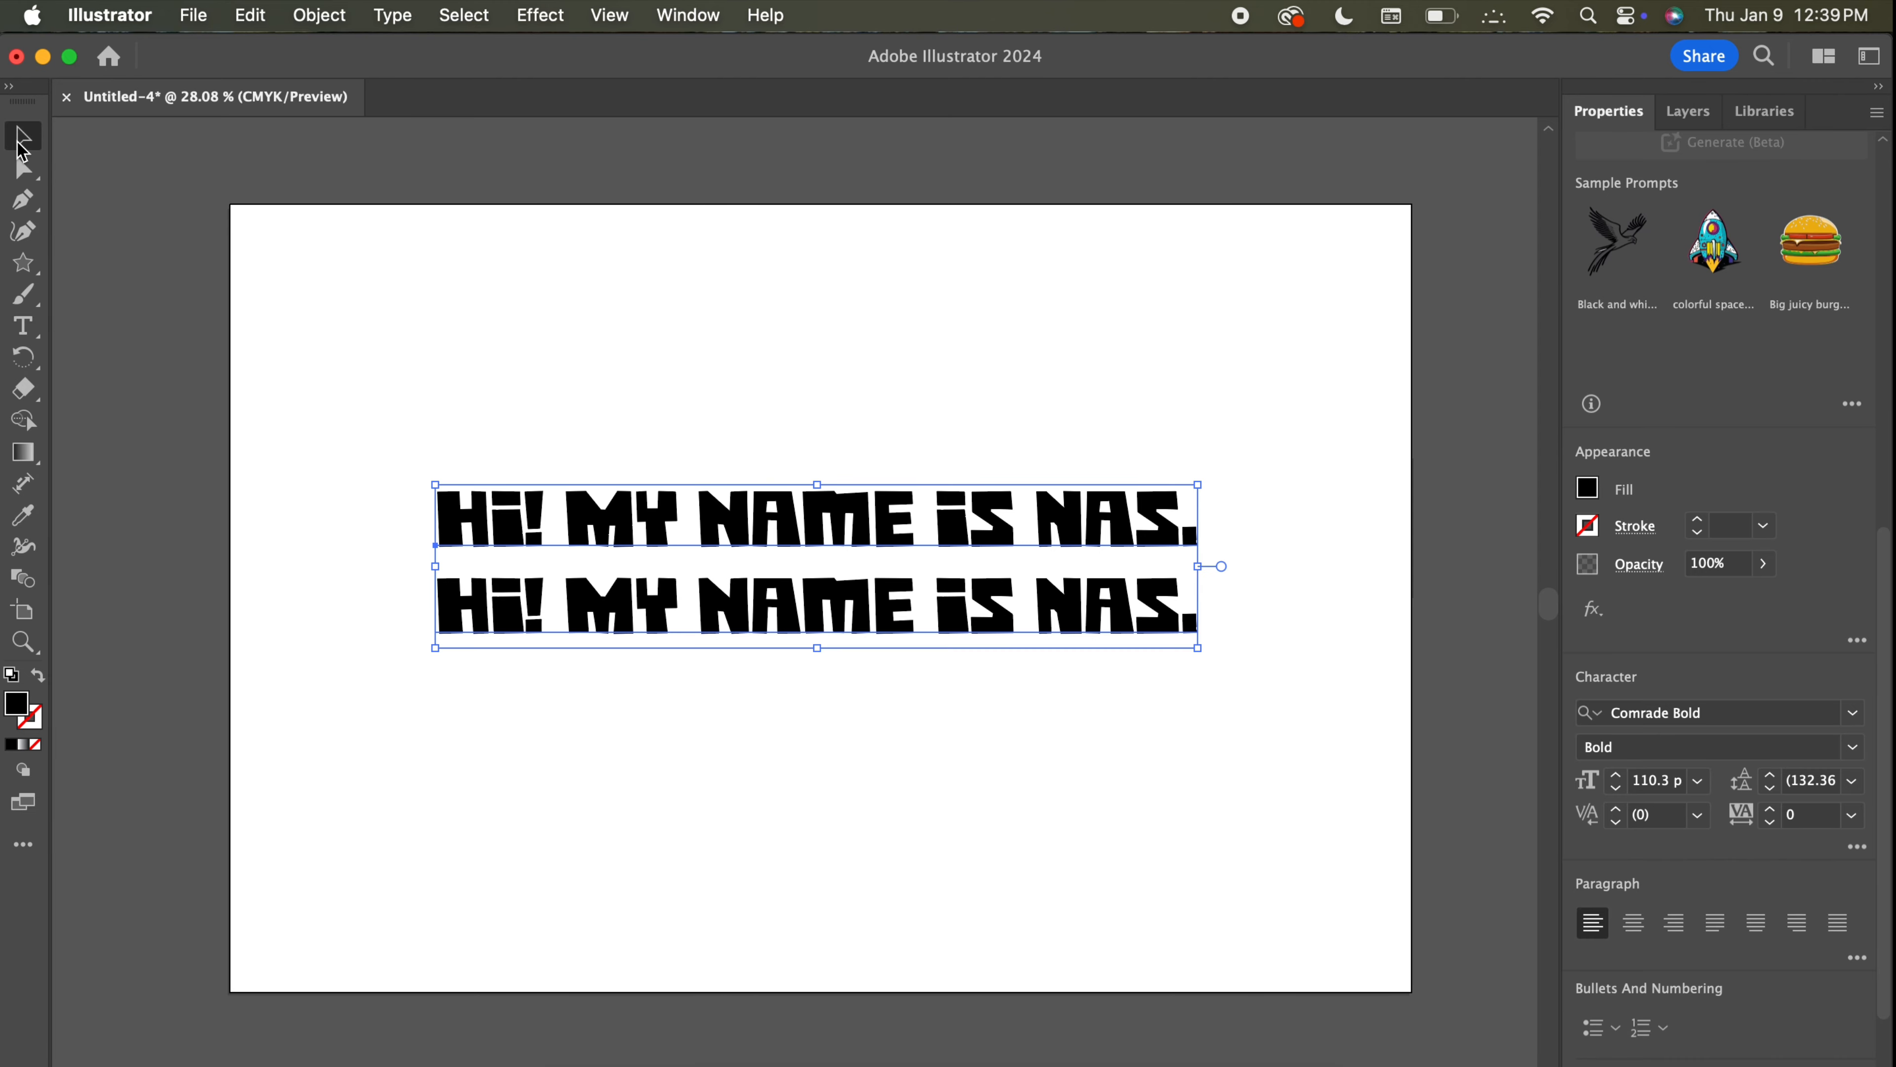
Increase the leading of the two-line text to 192 pt, then reduce it to 0.1 pt.
{"action": "left_click", "coordinate": [1771, 775]}
{"action": "left_click_drag", "start_coordinate": [1771, 778], "coordinate": [1771, 778]}
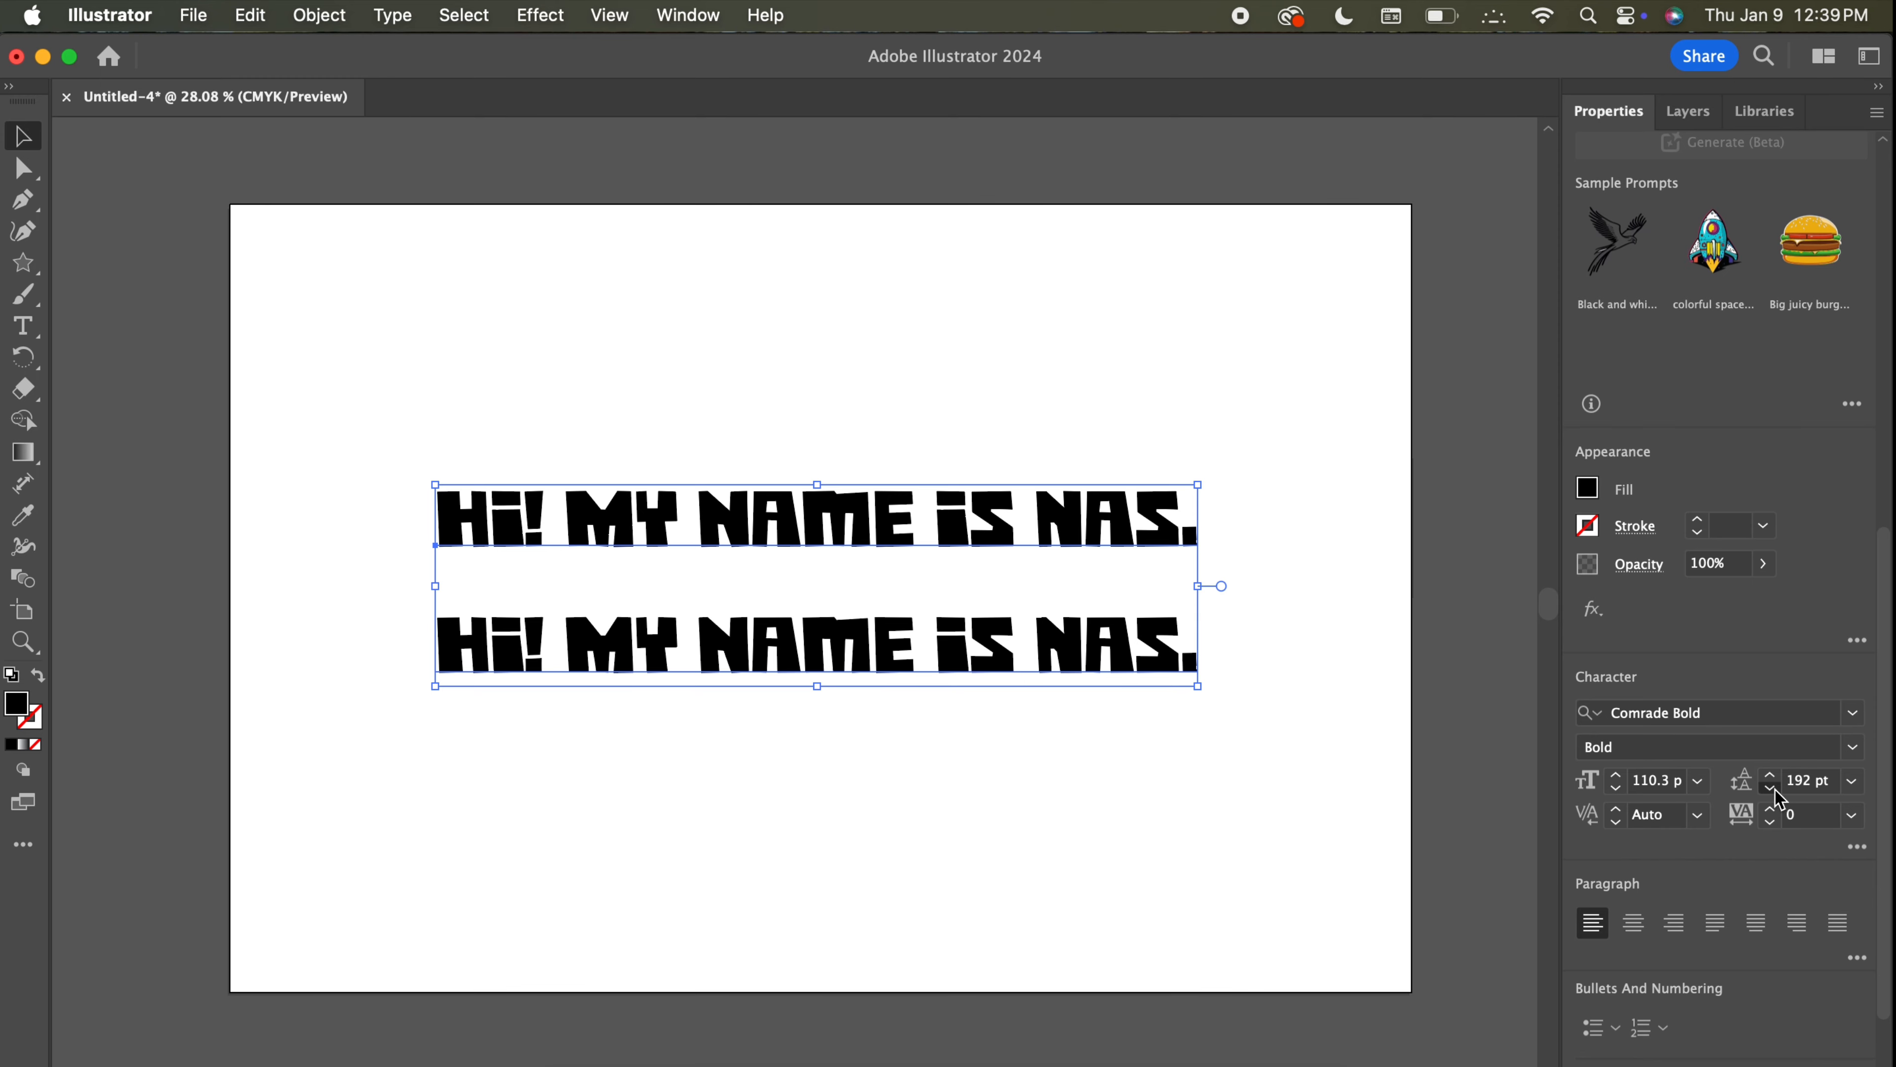
{"action": "left_click_drag", "start_coordinate": [1771, 786], "coordinate": [1786, 780]}
{"action": "type", "text": "0.1"}
{"action": "key", "text": "Return"}
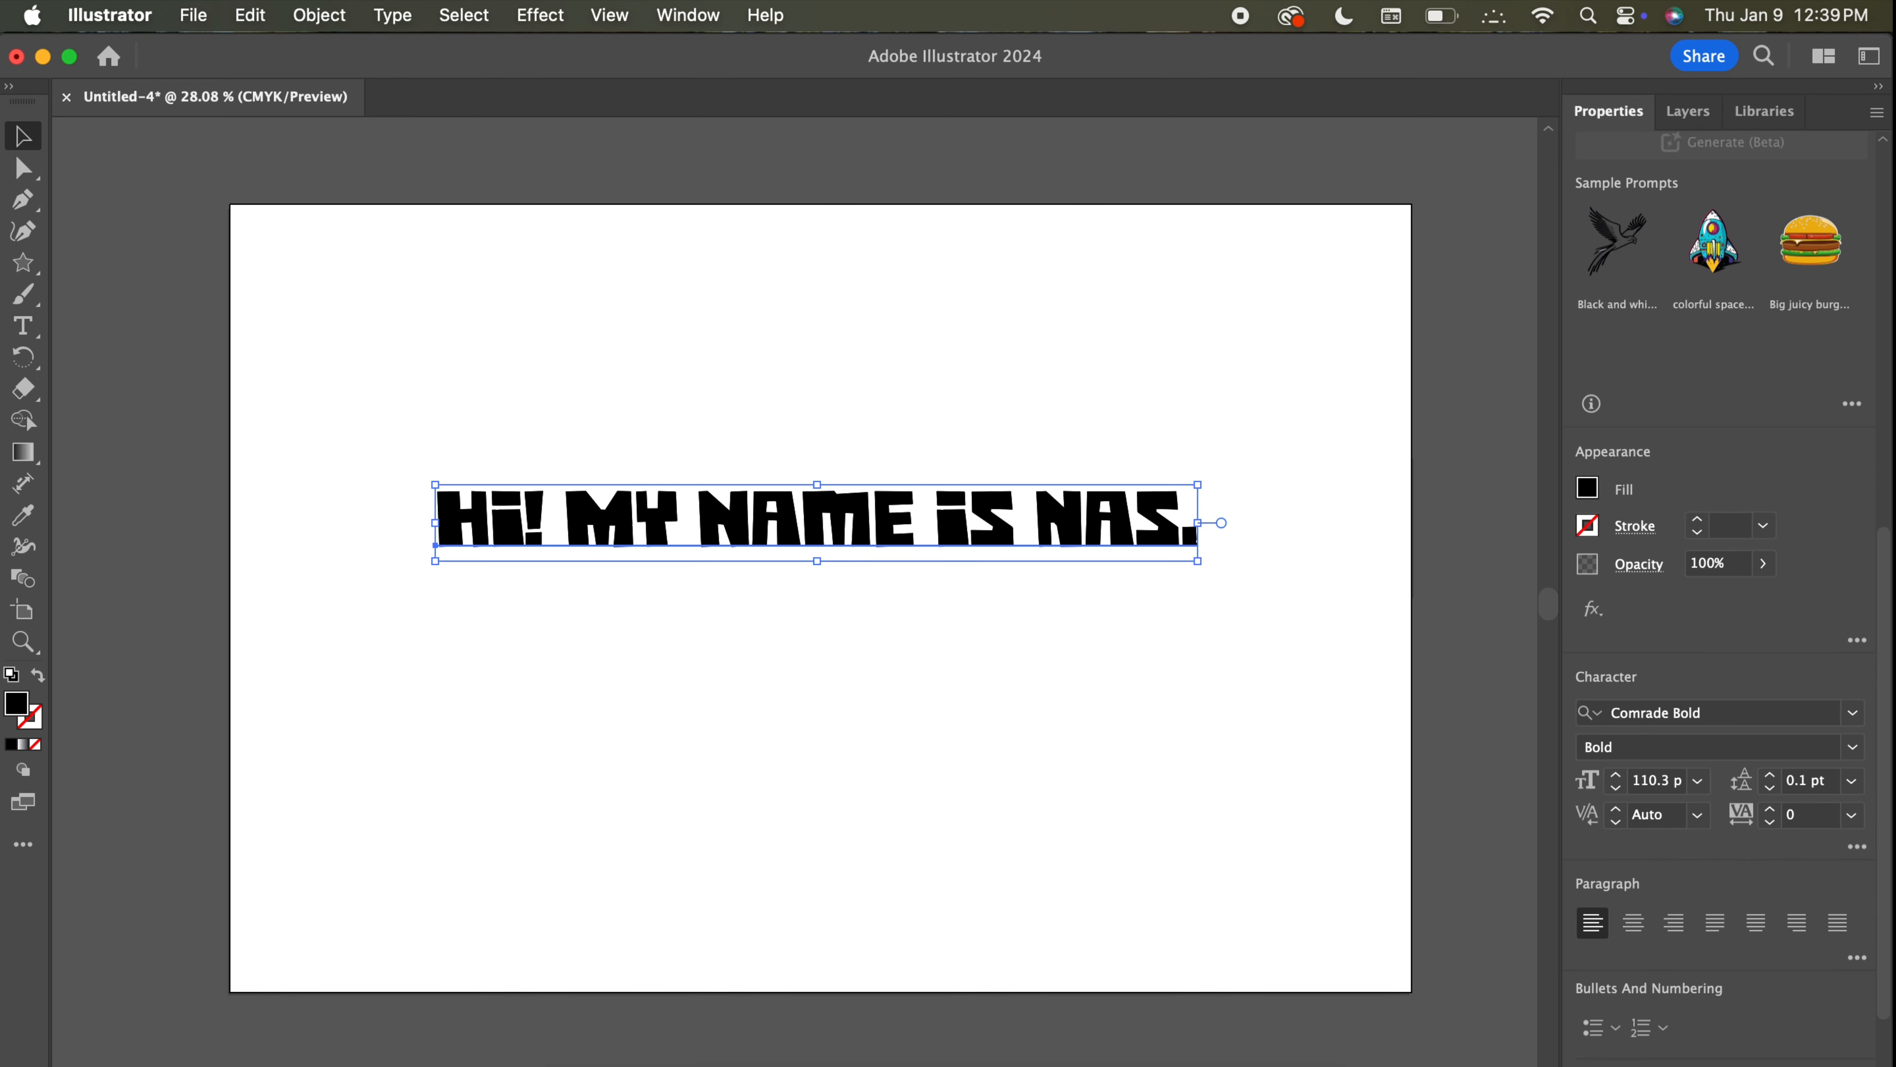
Set the leading of the two-line text to 86 pt and deselect the text.
{"action": "left_click", "coordinate": [1814, 784]}
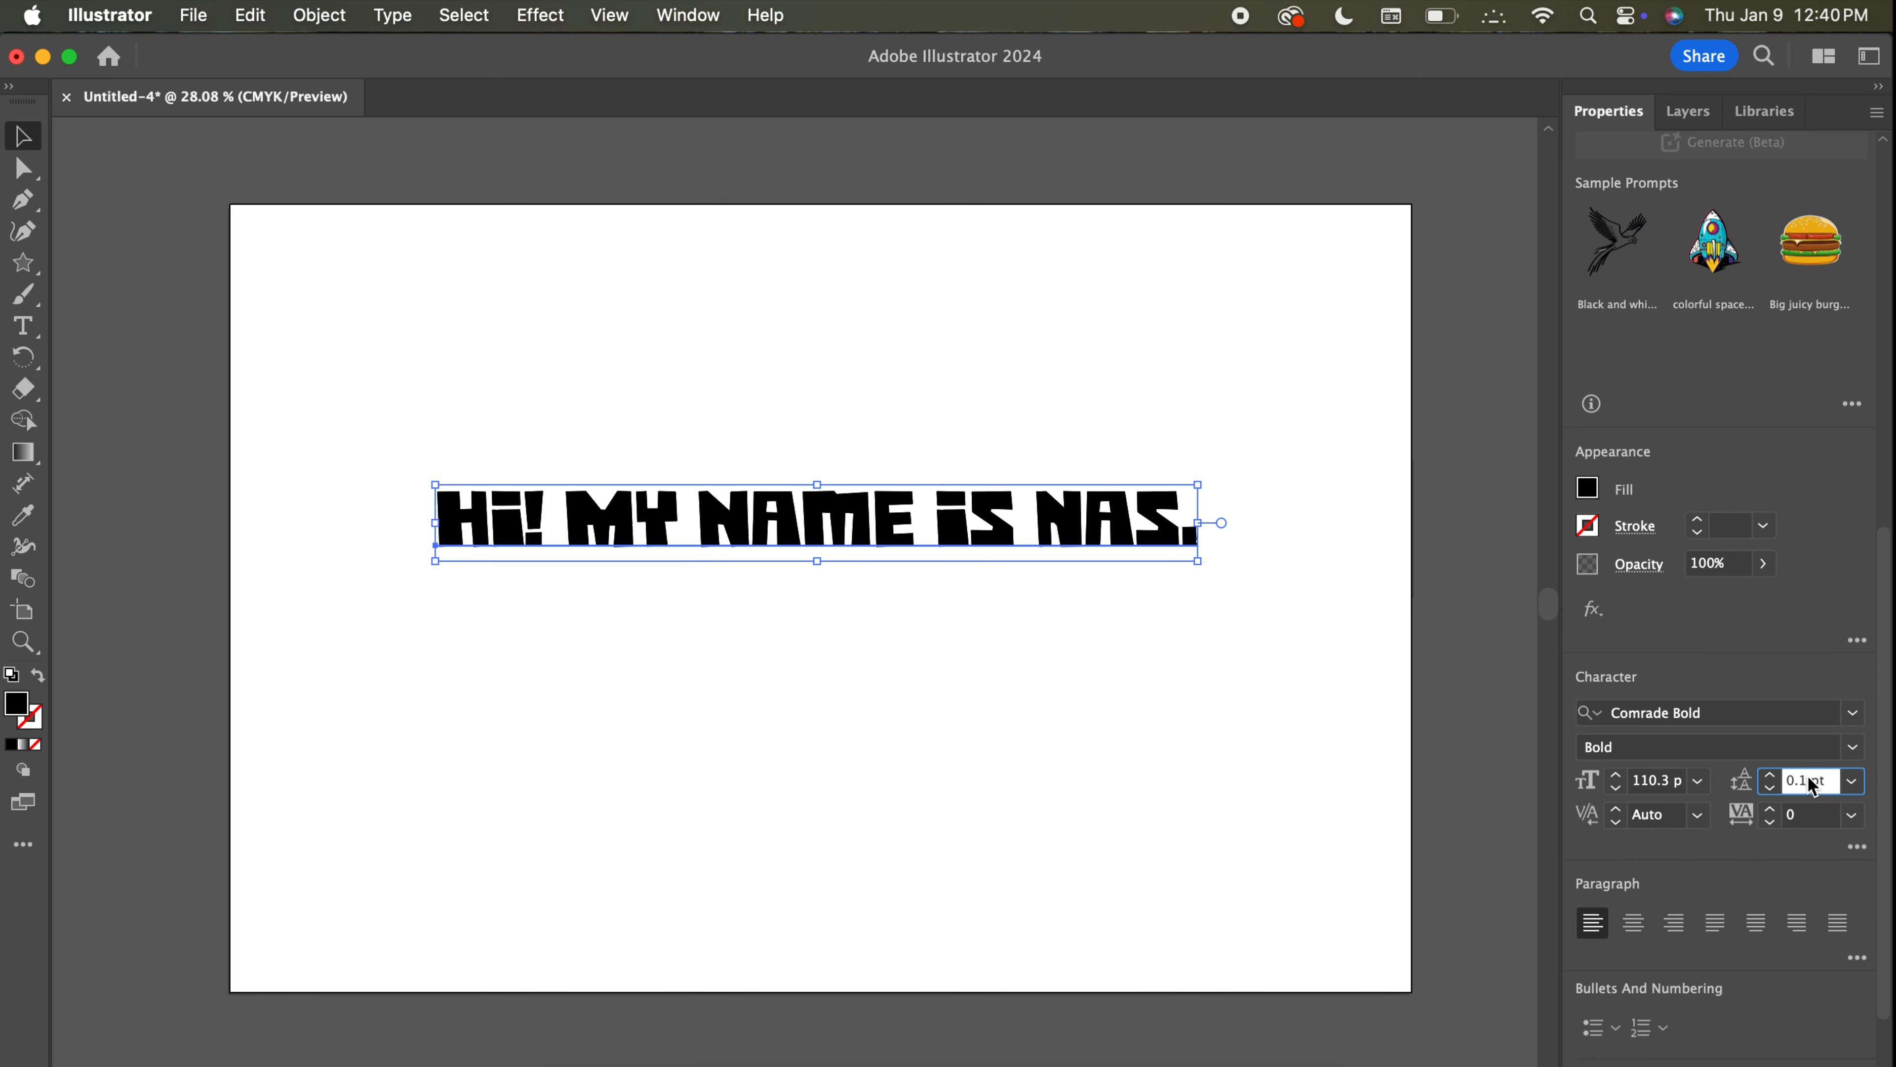
{"action": "key", "text": "BackSpace"}
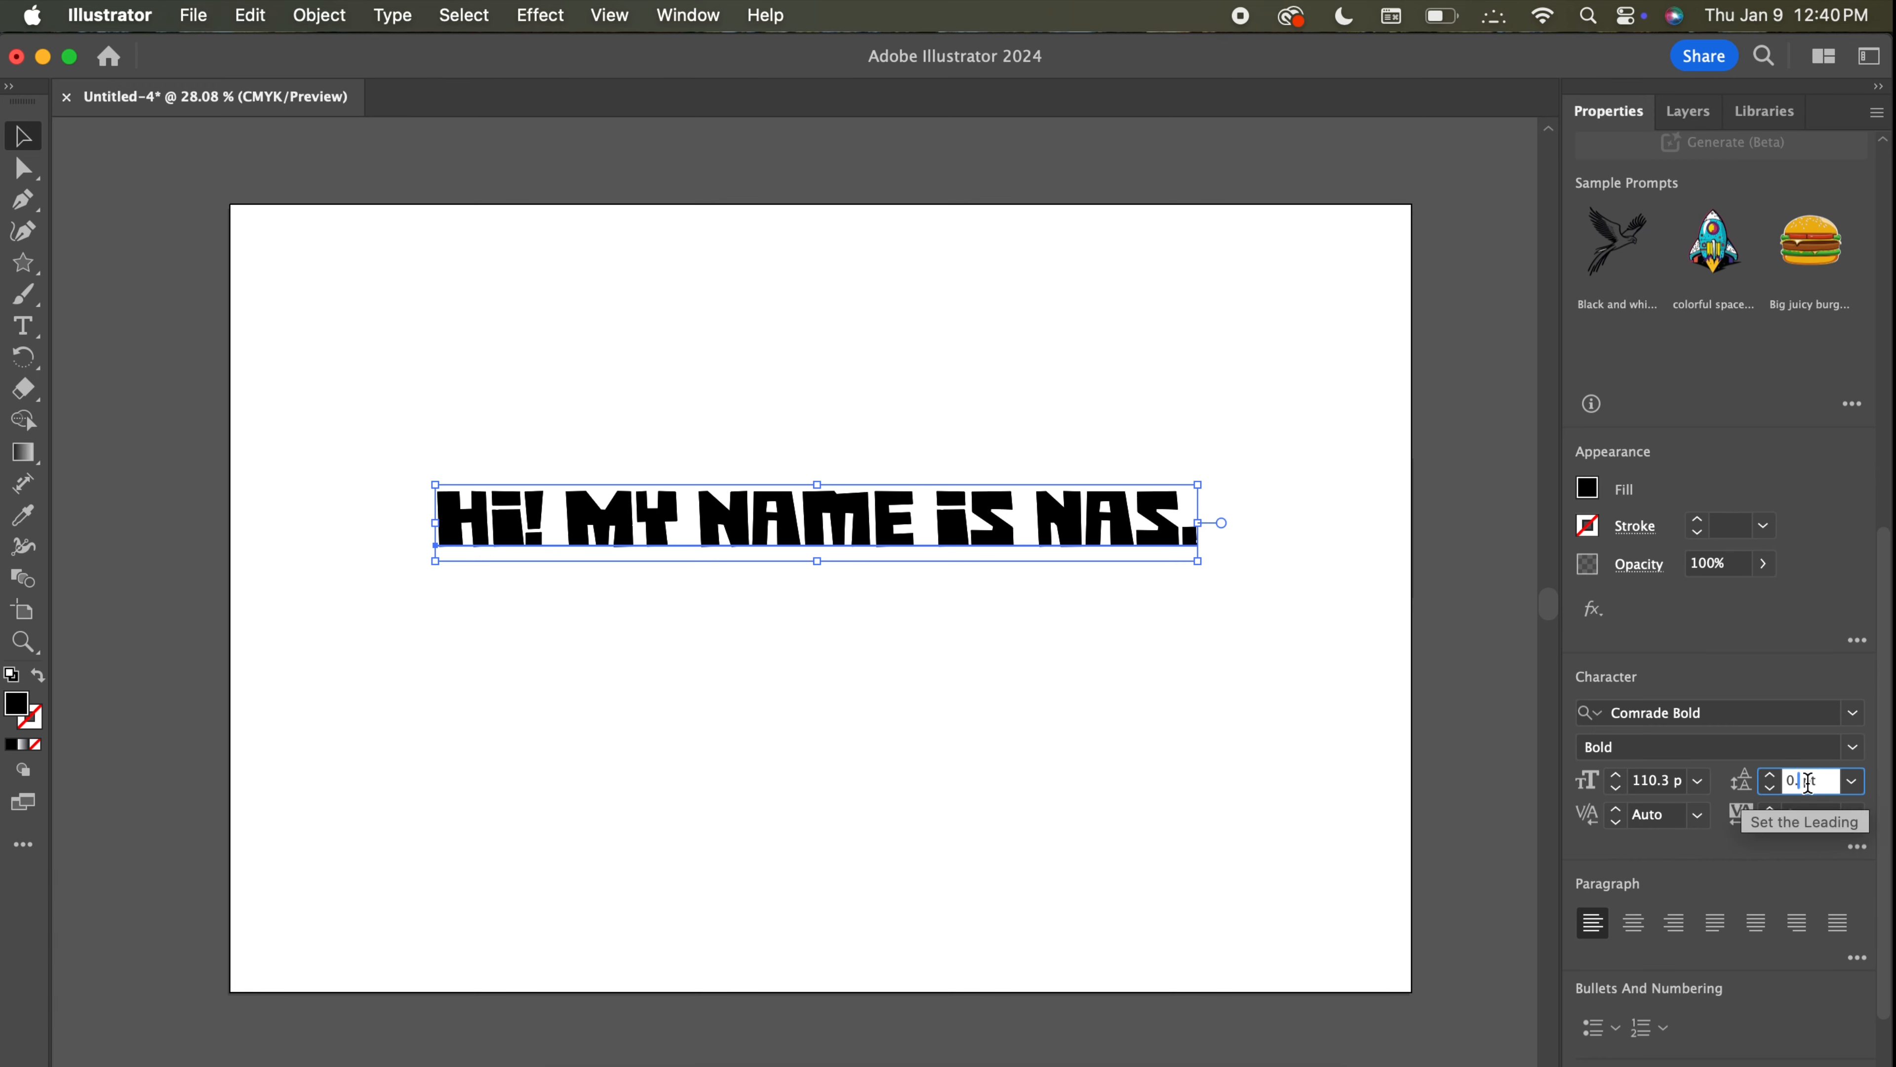
{"action": "key", "text": "Return"}
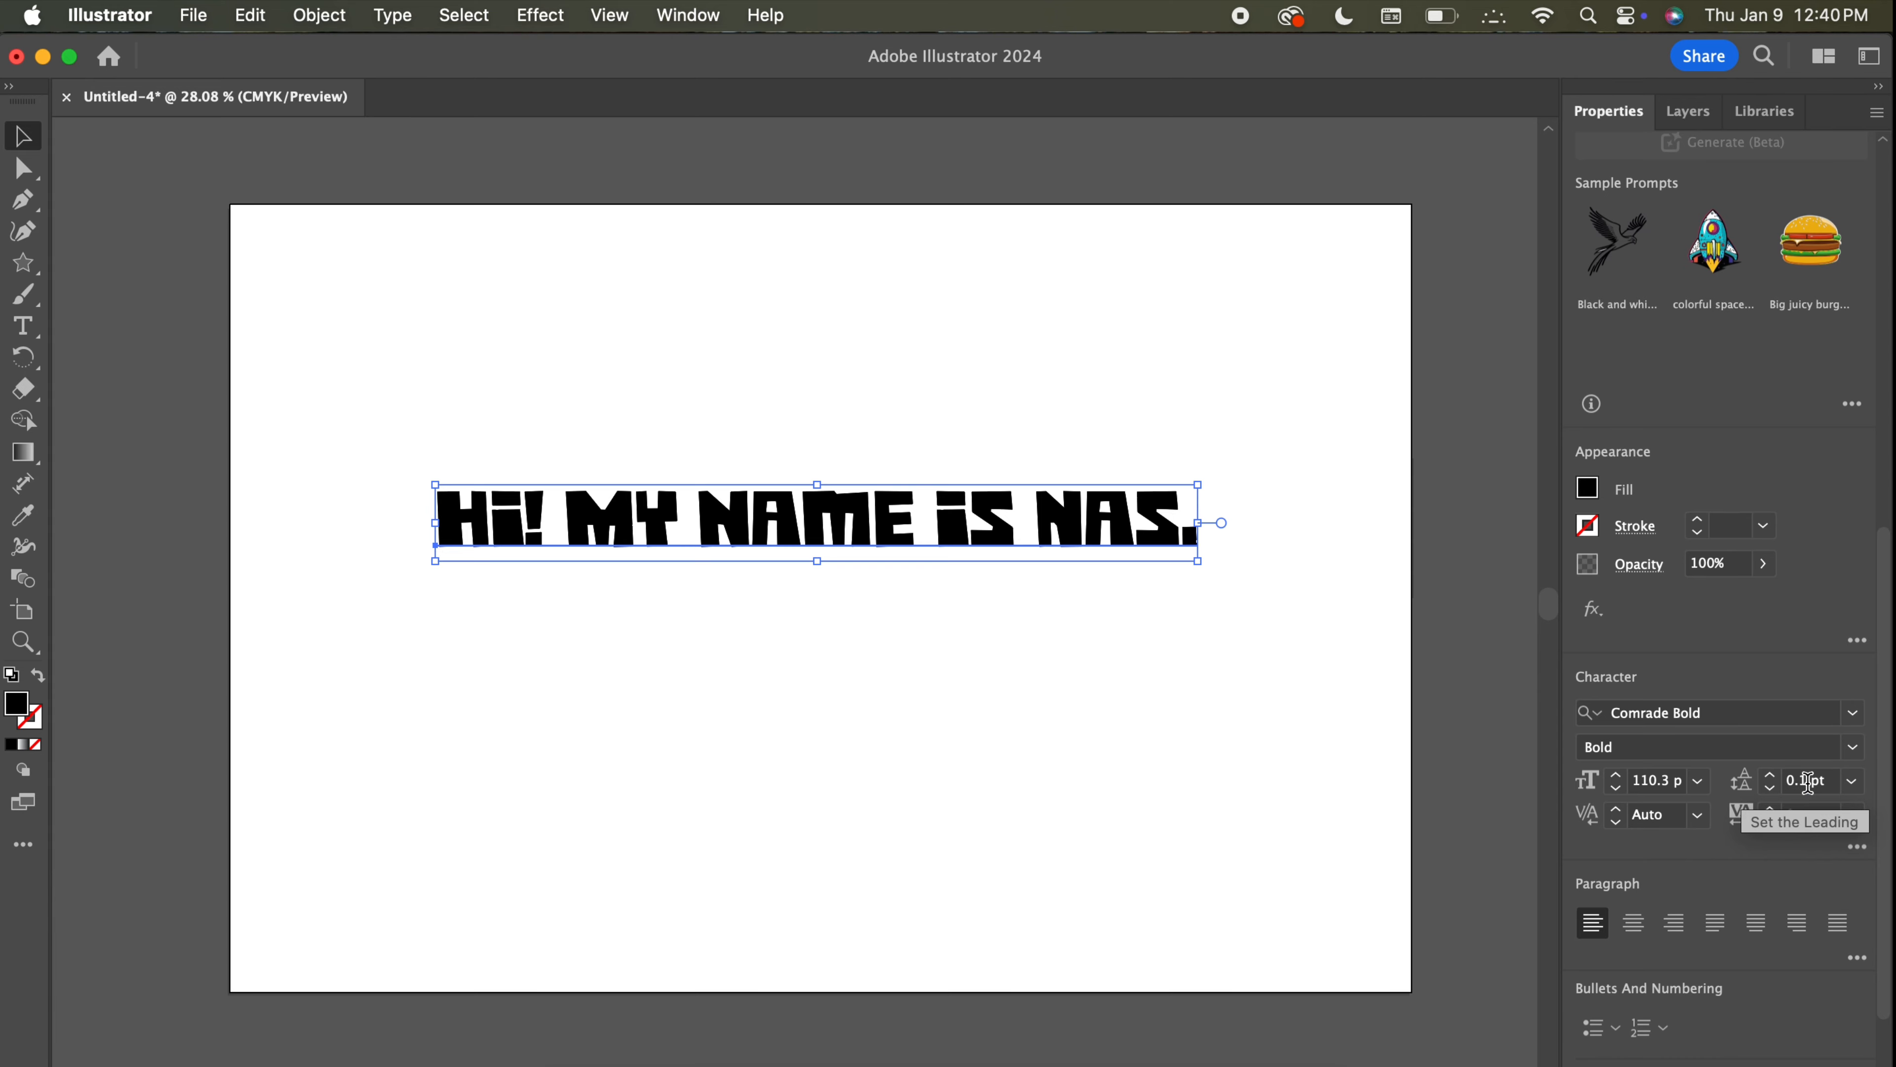
{"action": "left_click", "coordinate": [1803, 781]}
{"action": "double_click", "coordinate": [1803, 781]}
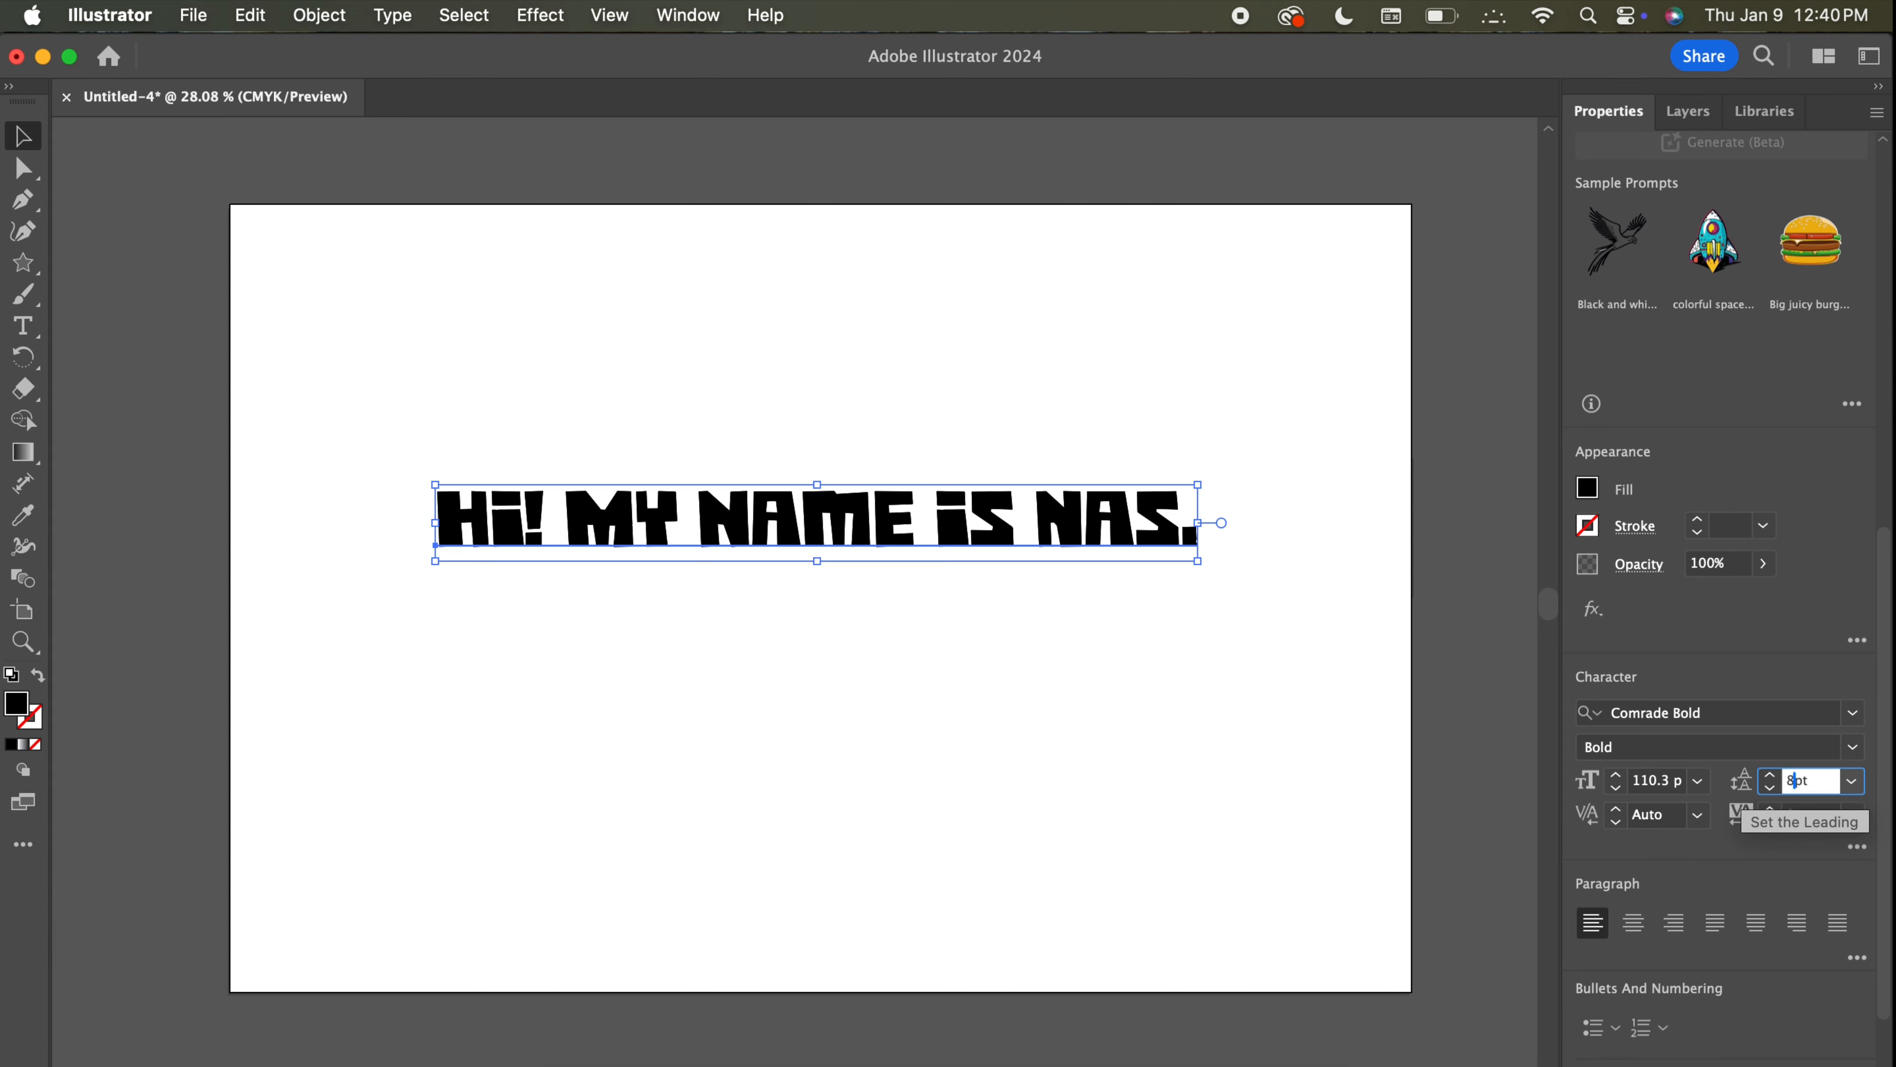
{"action": "type", "text": "86"}
{"action": "key", "text": "Return"}
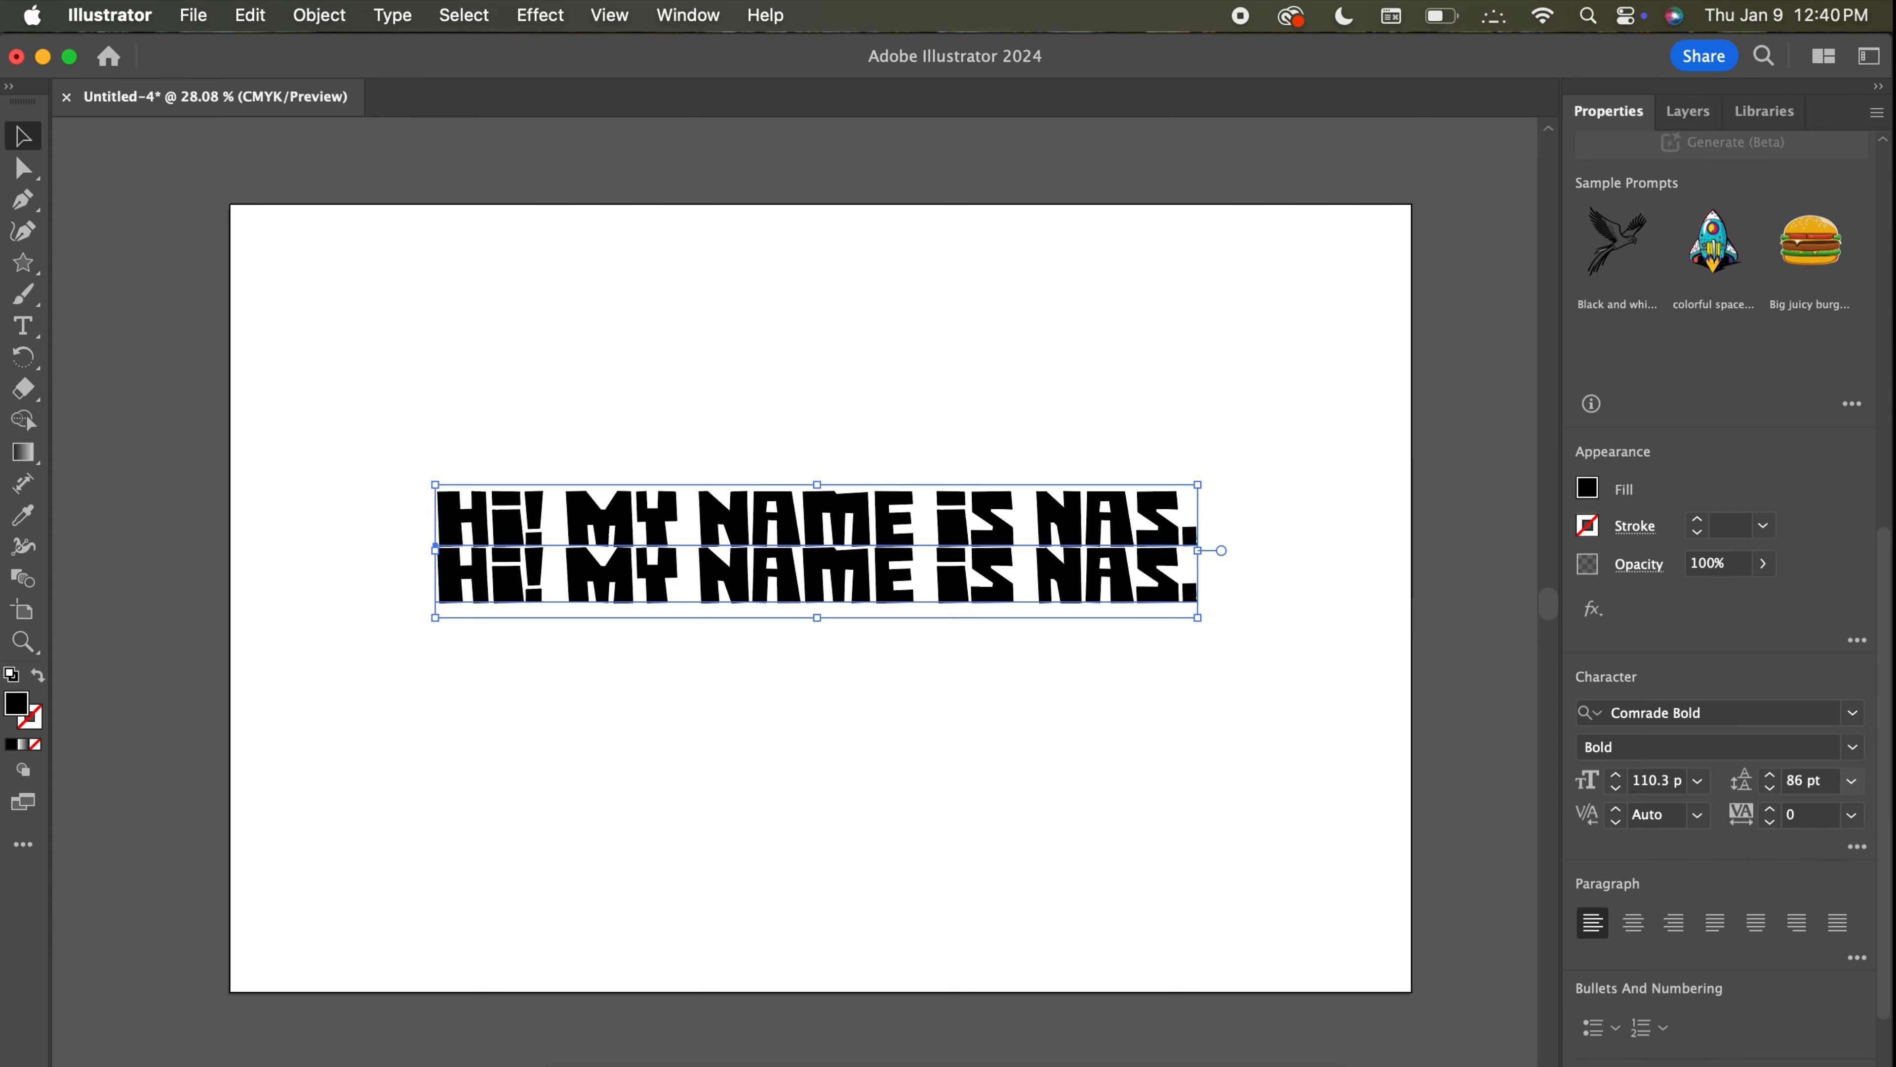
{"action": "left_click", "coordinate": [322, 305]}
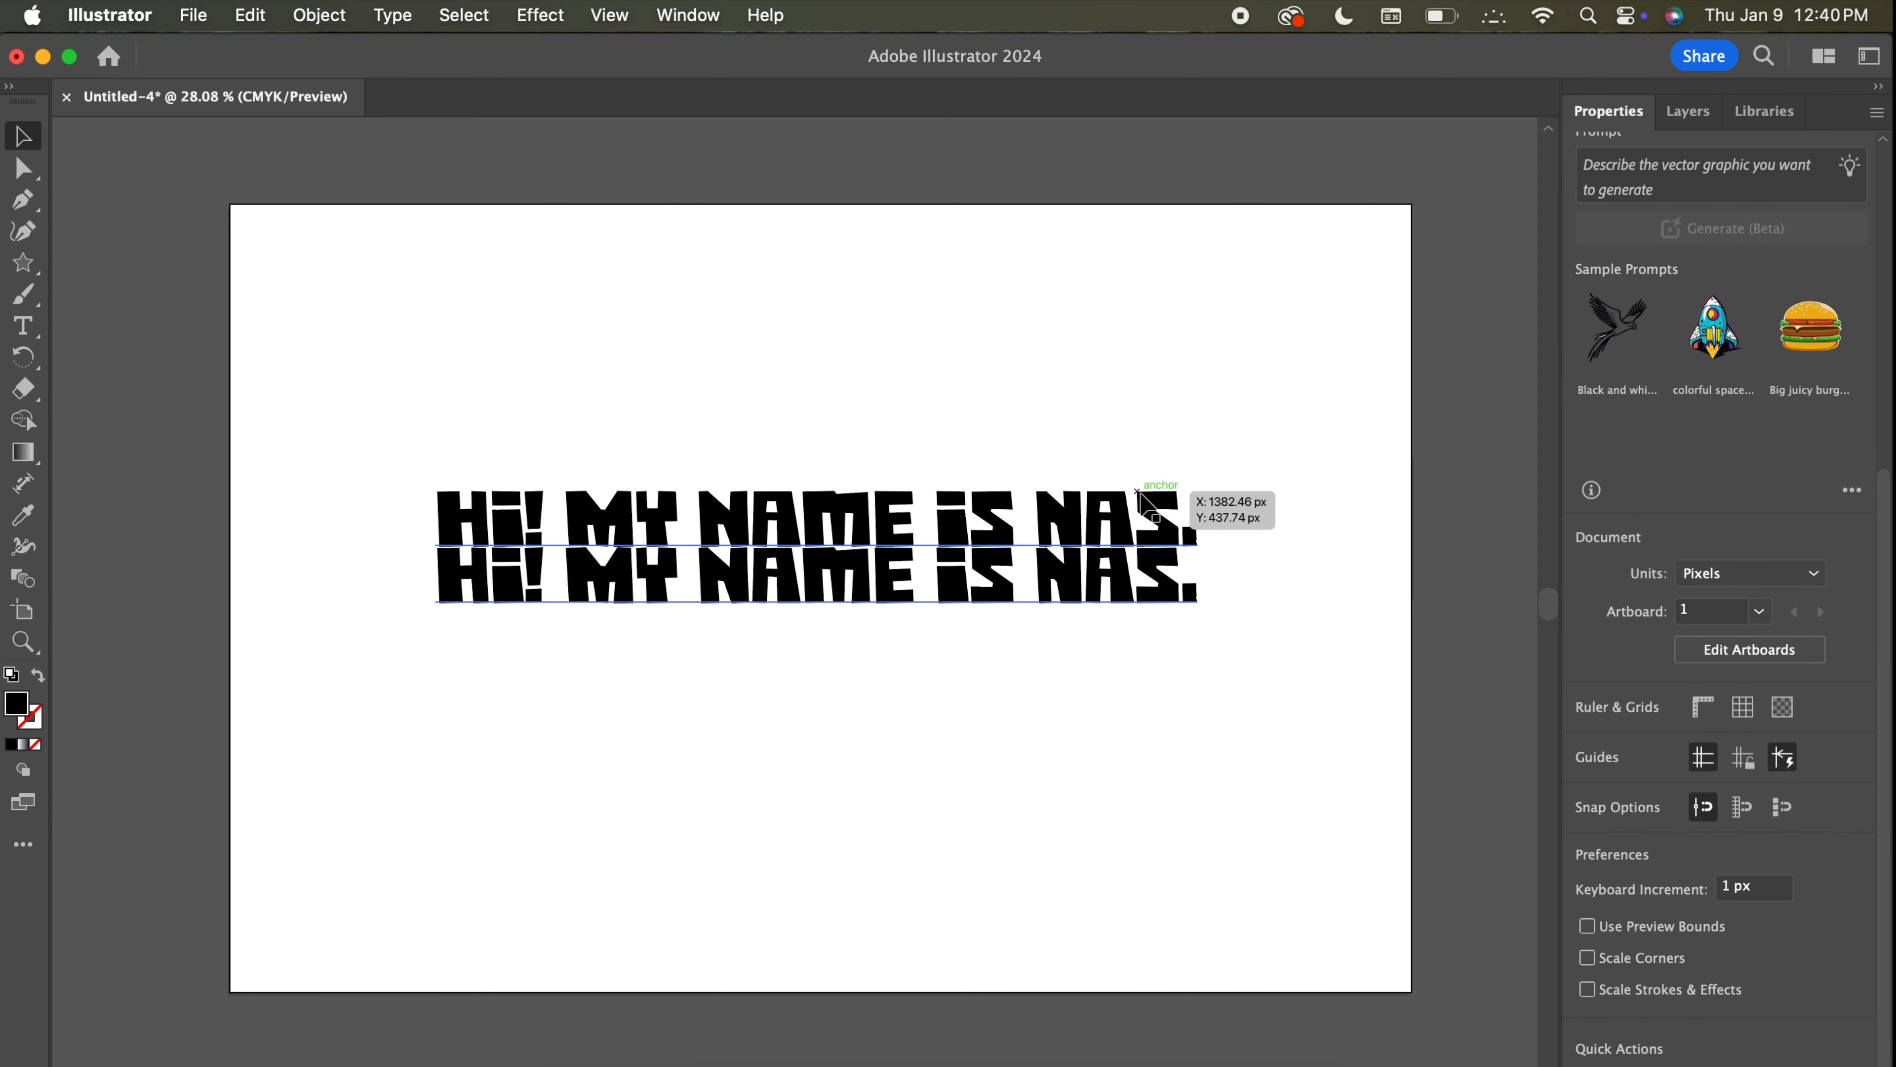
Reselect the two-line text and undo the accidental font changes to restore Comrade Bold.
{"action": "left_click", "coordinate": [1154, 523]}
{"action": "scroll", "coordinate": [1785, 974], "scroll_direction": "down", "scroll_amount": 3}
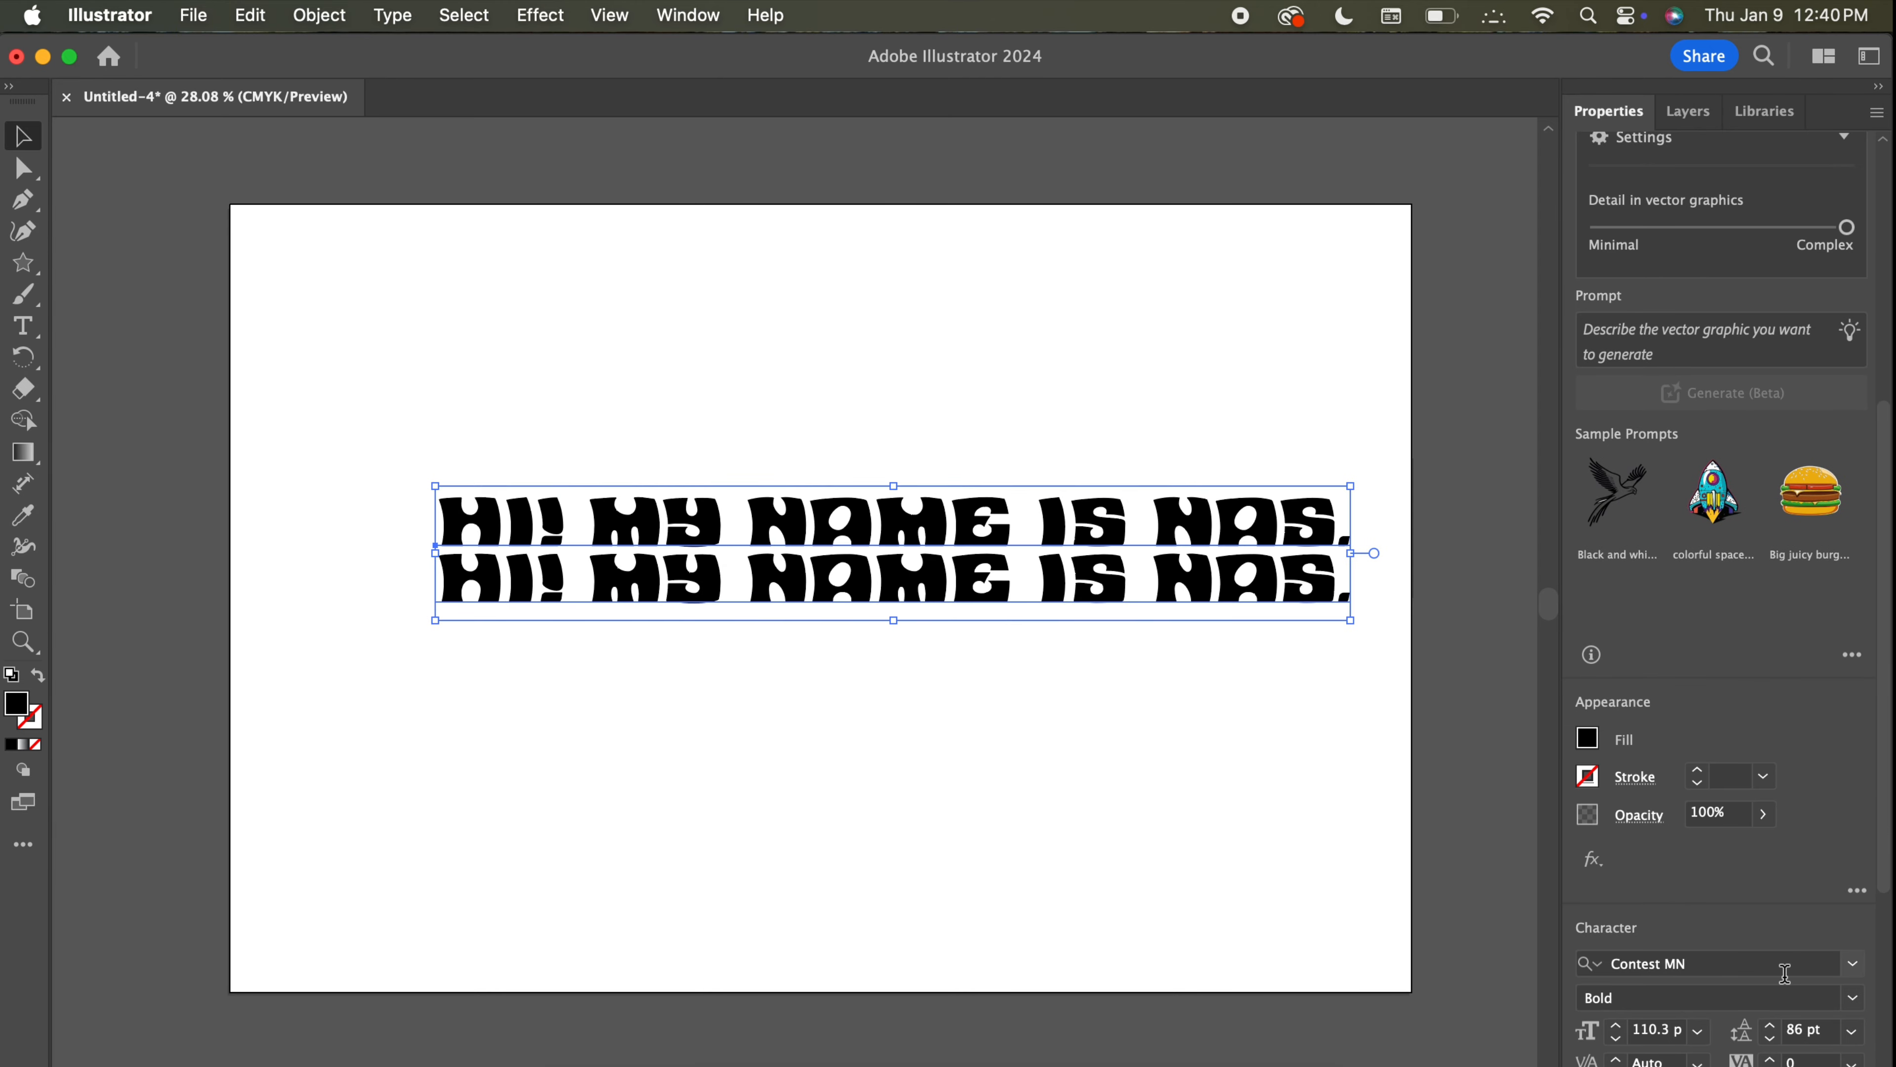
{"action": "key", "text": "super+z"}
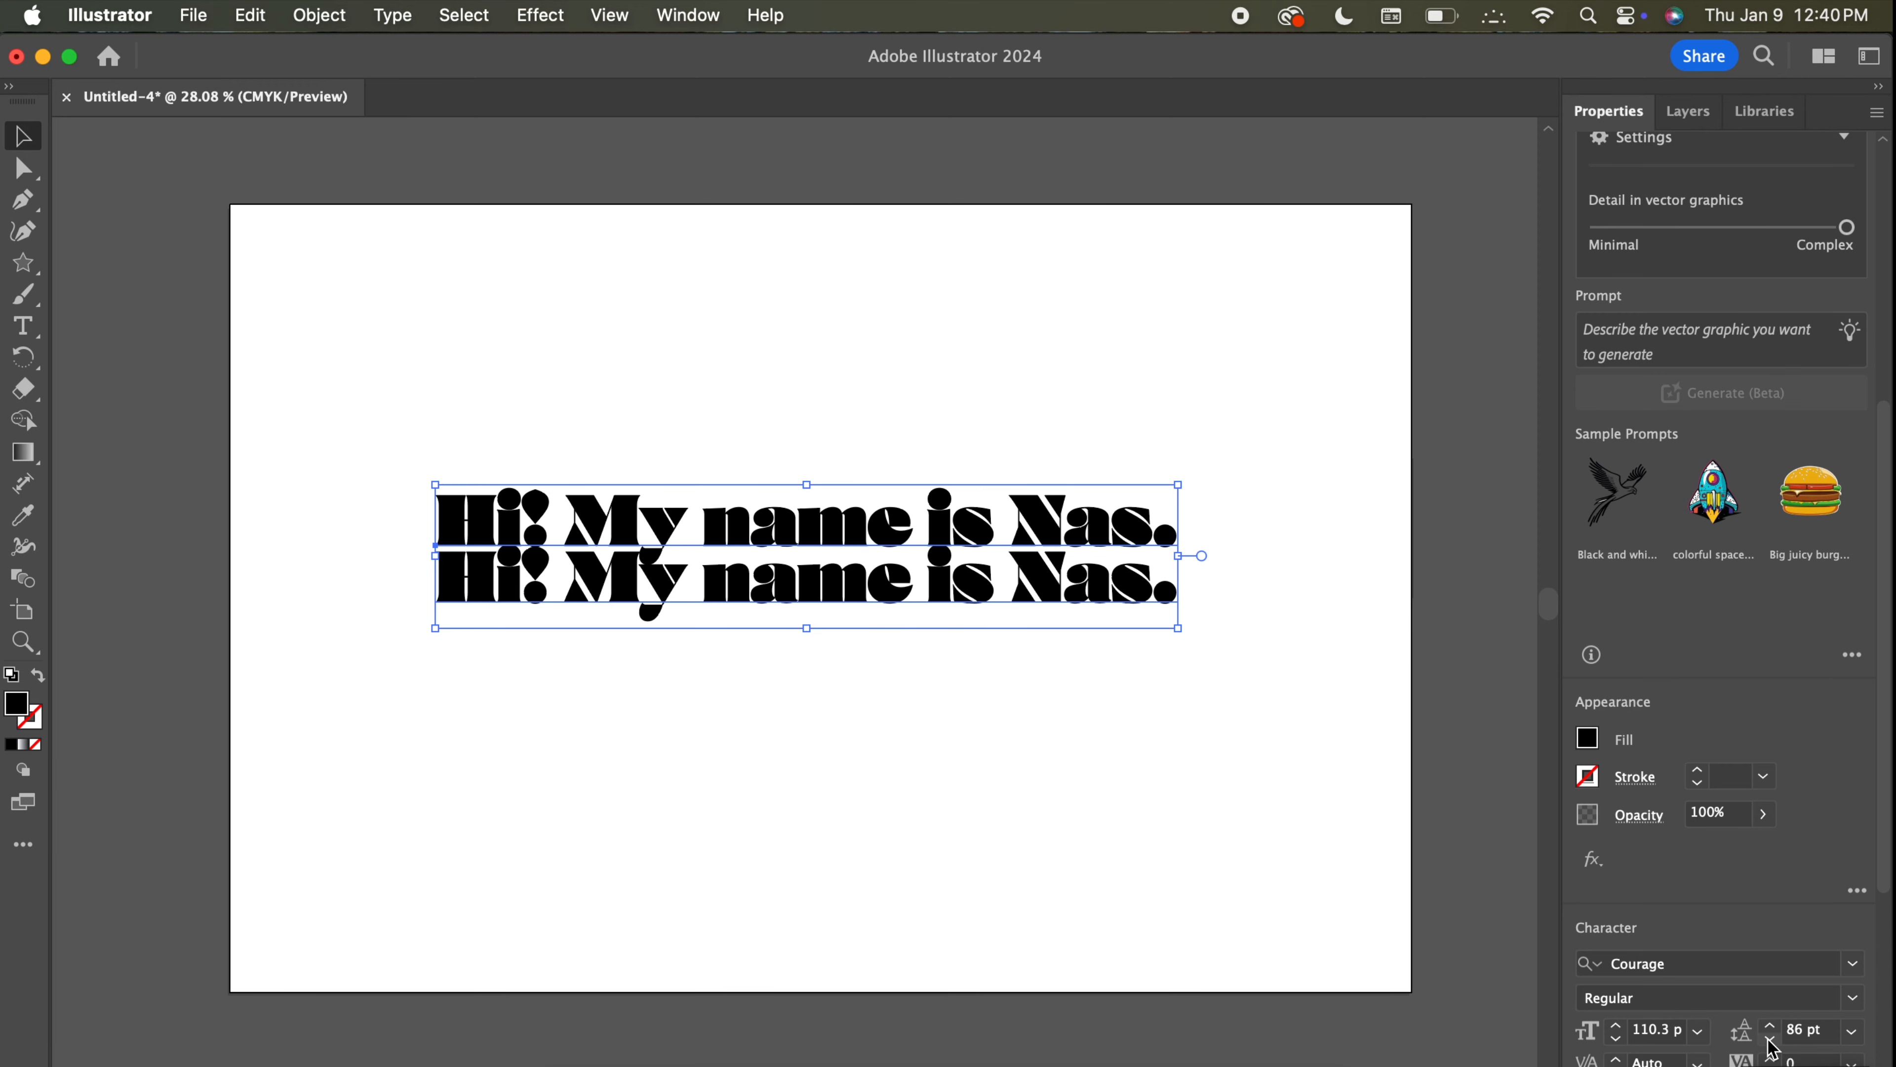
{"action": "key", "text": "super+z"}
{"action": "key", "text": "super+z"}
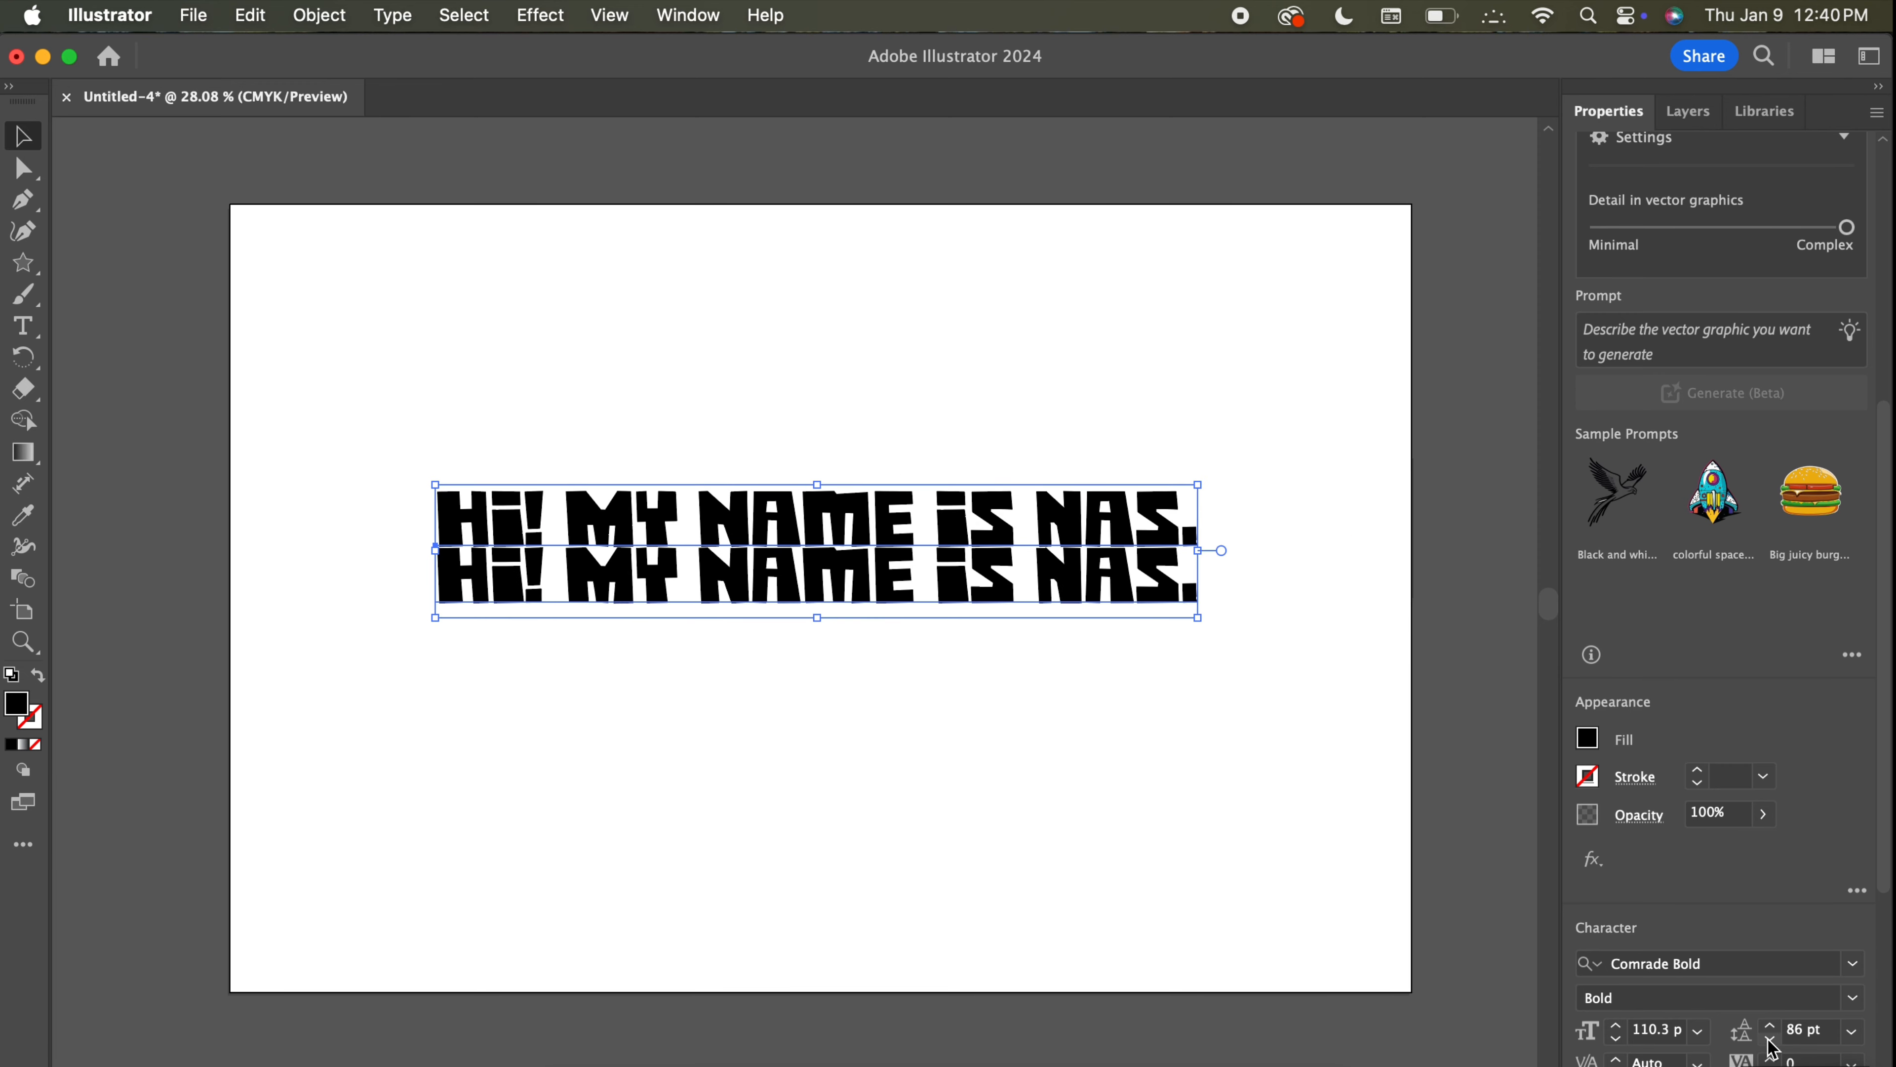
Increase the leading of the two-line text to 89 pt.
{"action": "scroll", "coordinate": [1841, 893], "scroll_direction": "down", "scroll_amount": 5}
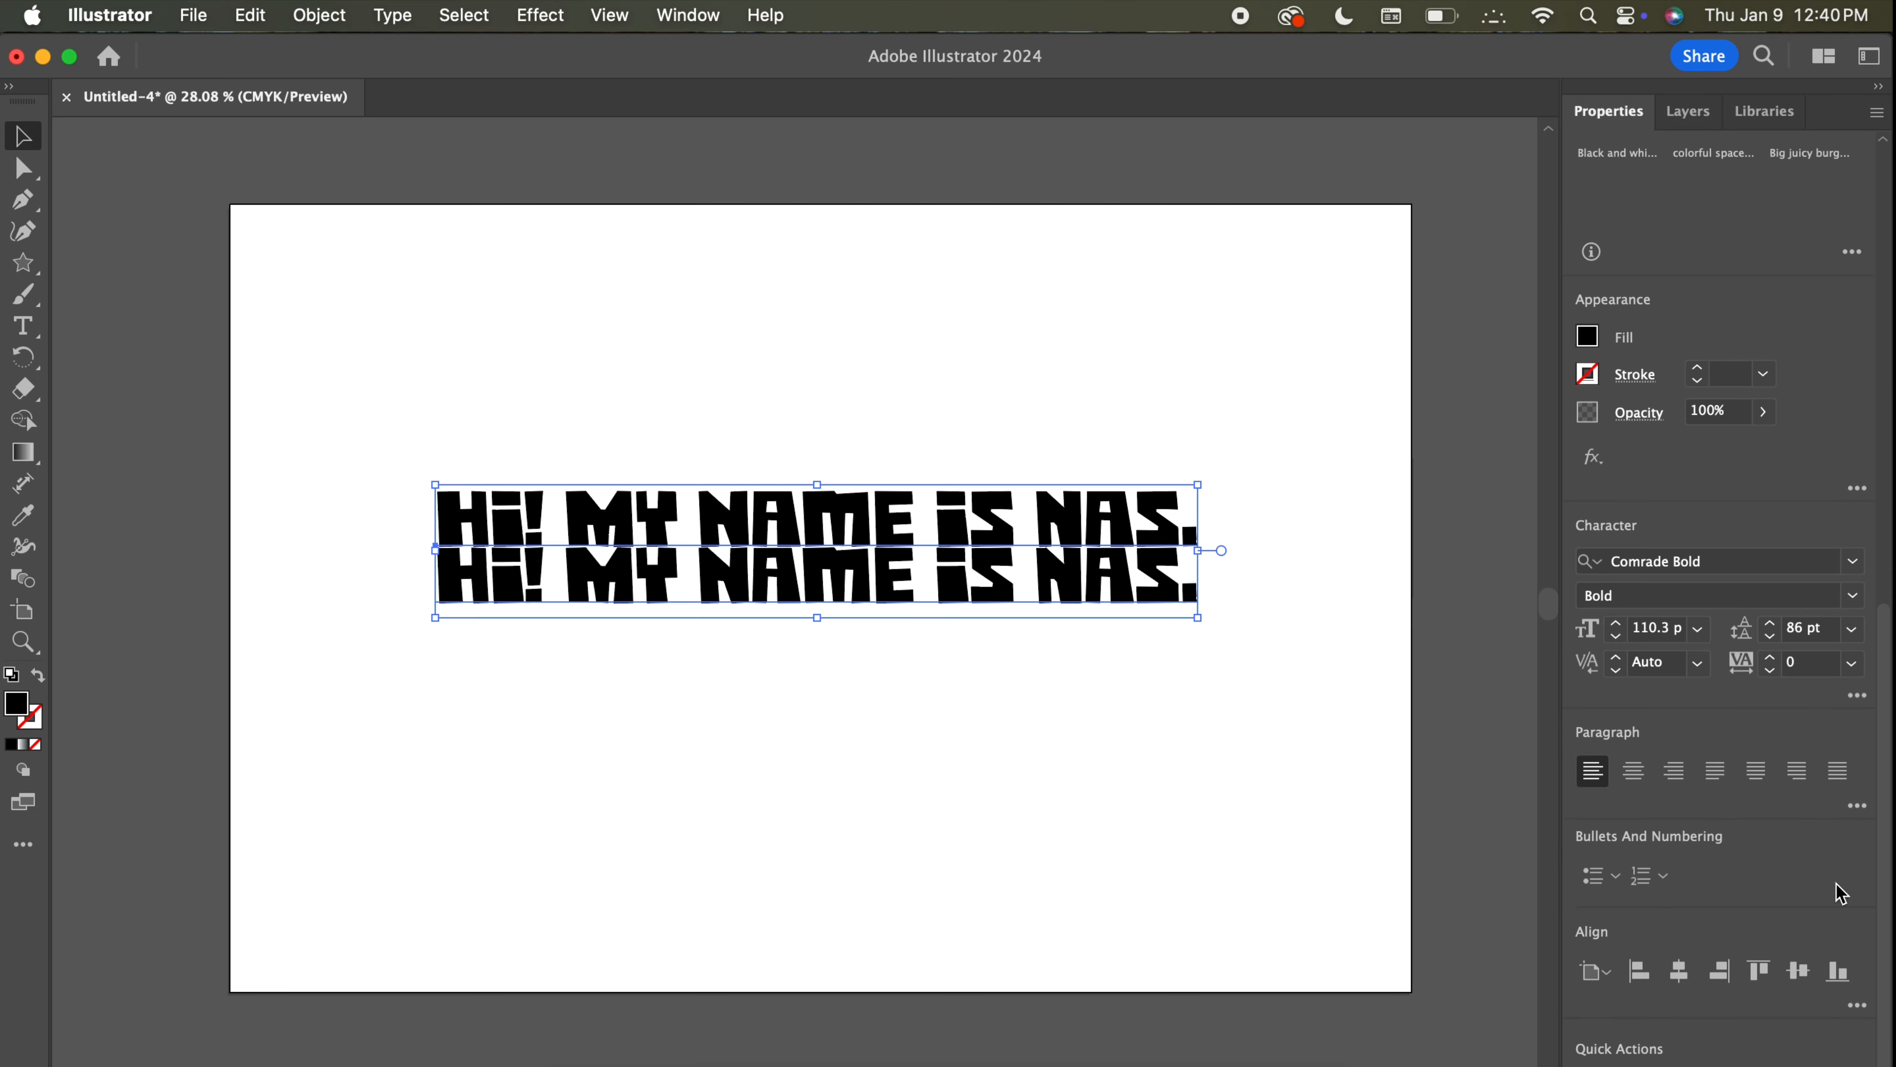
{"action": "left_click", "coordinate": [1770, 622]}
{"action": "left_click", "coordinate": [1770, 622]}
{"action": "left_click", "coordinate": [1771, 622]}
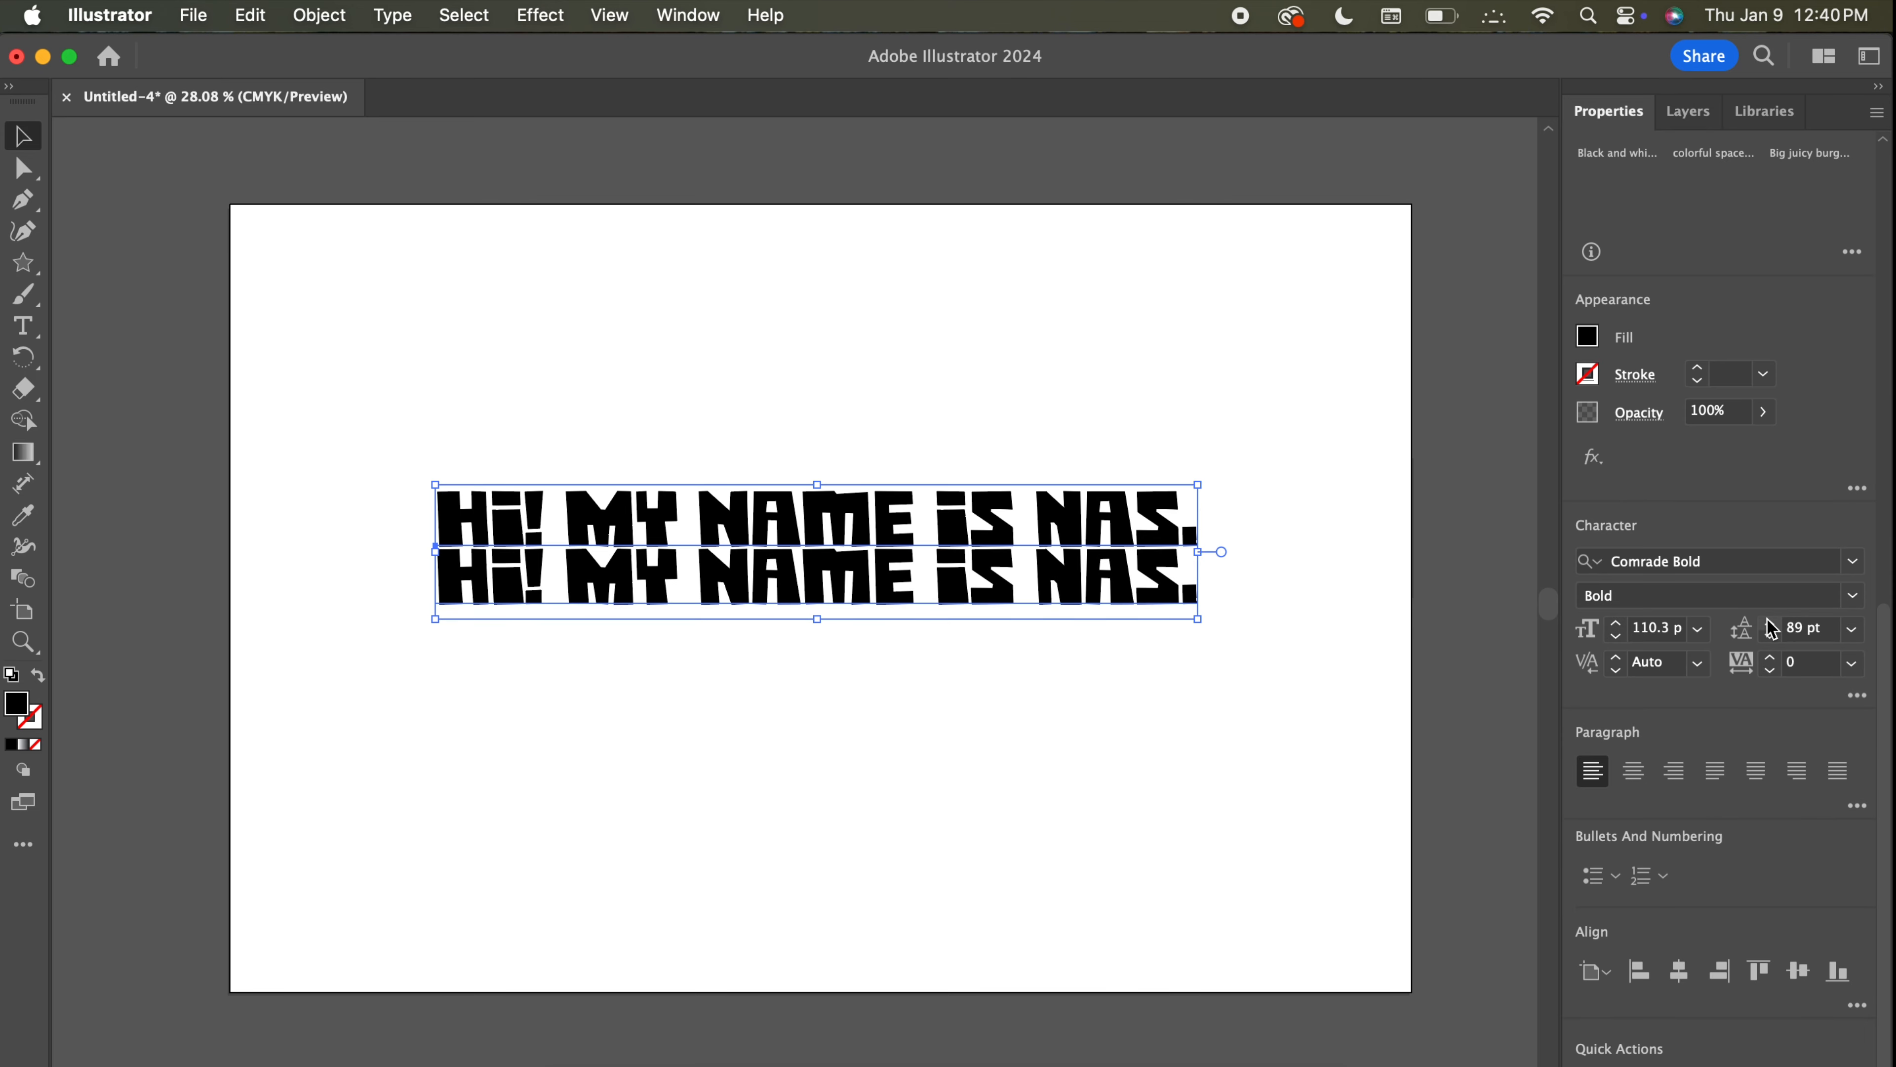
Increase the leading of the two-line text to 100 pt.
{"action": "left_click", "coordinate": [1771, 622]}
{"action": "left_click", "coordinate": [1771, 622]}
{"action": "left_click", "coordinate": [1770, 622]}
{"action": "left_click", "coordinate": [1770, 623]}
{"action": "left_click", "coordinate": [1771, 622]}
{"action": "left_click", "coordinate": [1770, 622]}
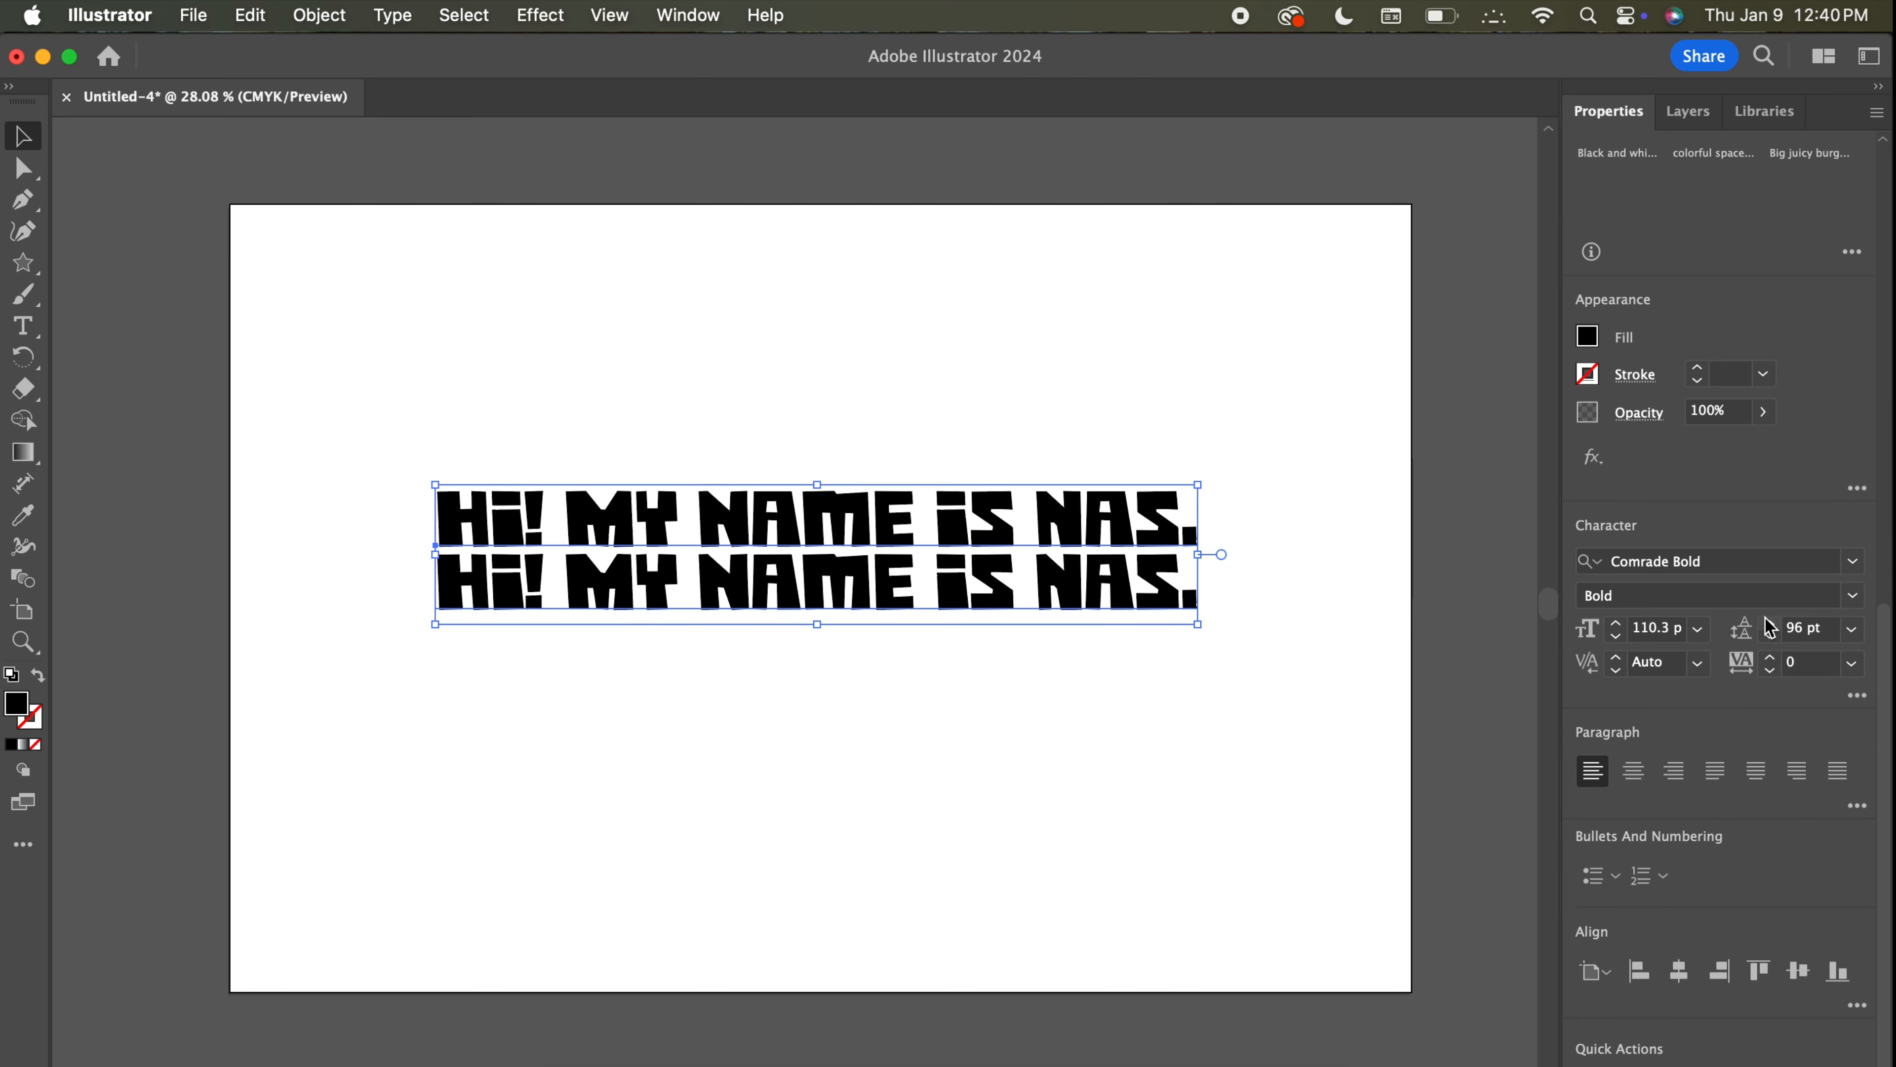
{"action": "left_click", "coordinate": [1770, 622]}
{"action": "left_click", "coordinate": [1770, 623]}
{"action": "left_click", "coordinate": [1771, 622]}
{"action": "left_click", "coordinate": [1770, 622]}
{"action": "left_click", "coordinate": [1771, 622]}
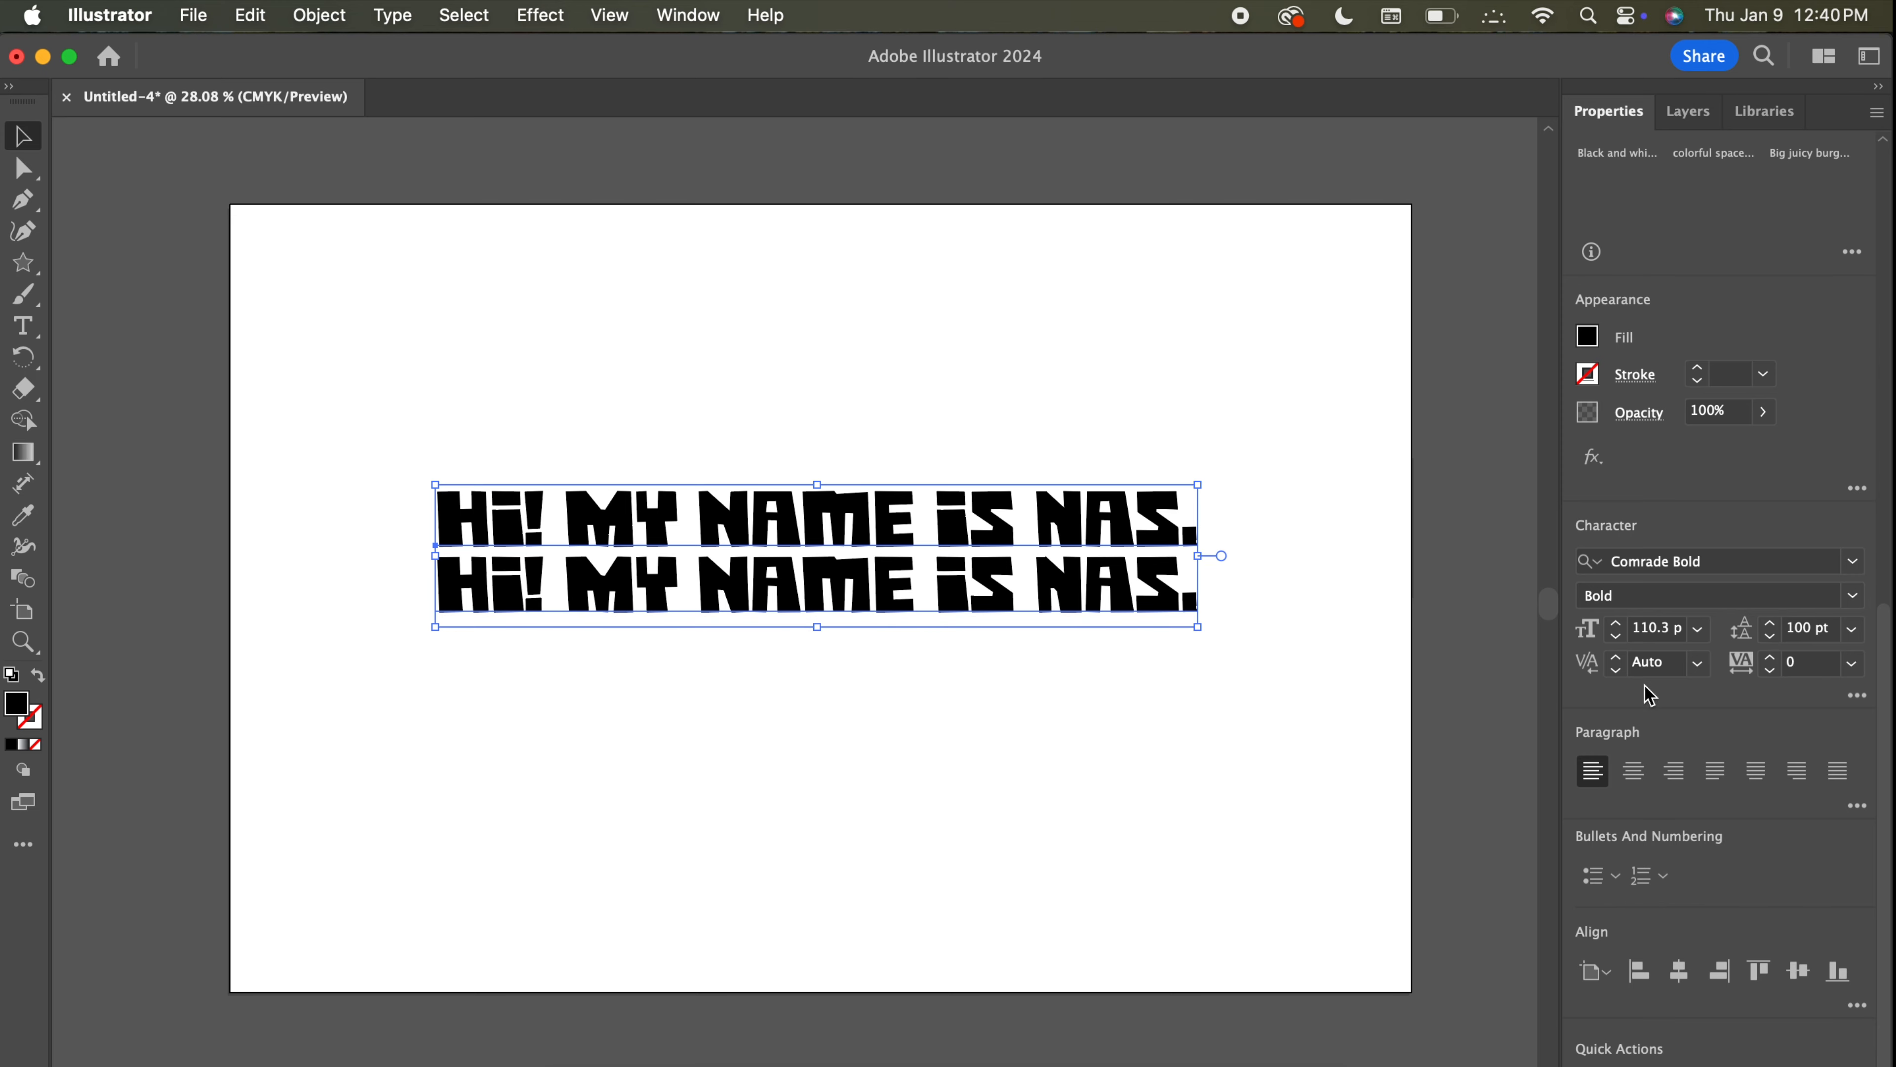
Increase the font size of the two-line text to 112 pt, then reduce it to 110 pt.
{"action": "left_click", "coordinate": [1619, 624]}
{"action": "left_click", "coordinate": [1619, 625]}
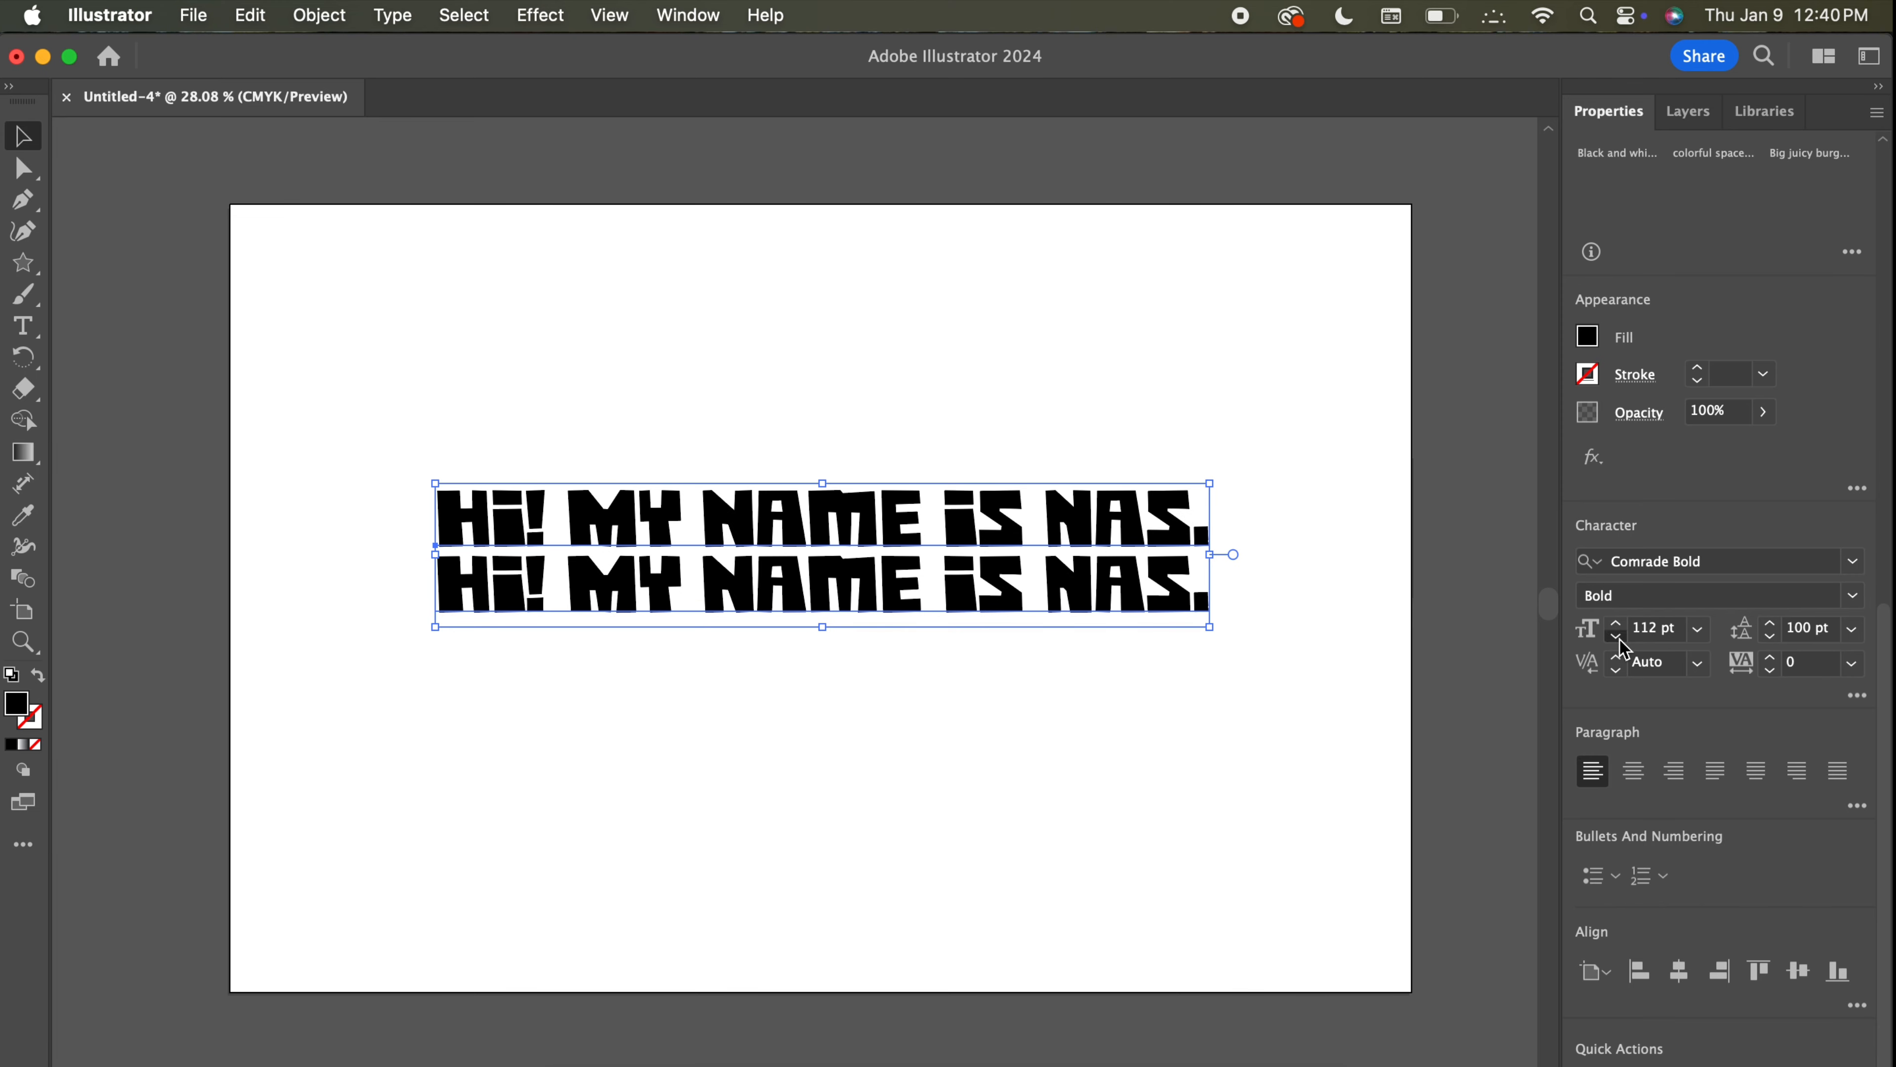
{"action": "left_click", "coordinate": [1617, 636]}
{"action": "left_click", "coordinate": [1617, 636]}
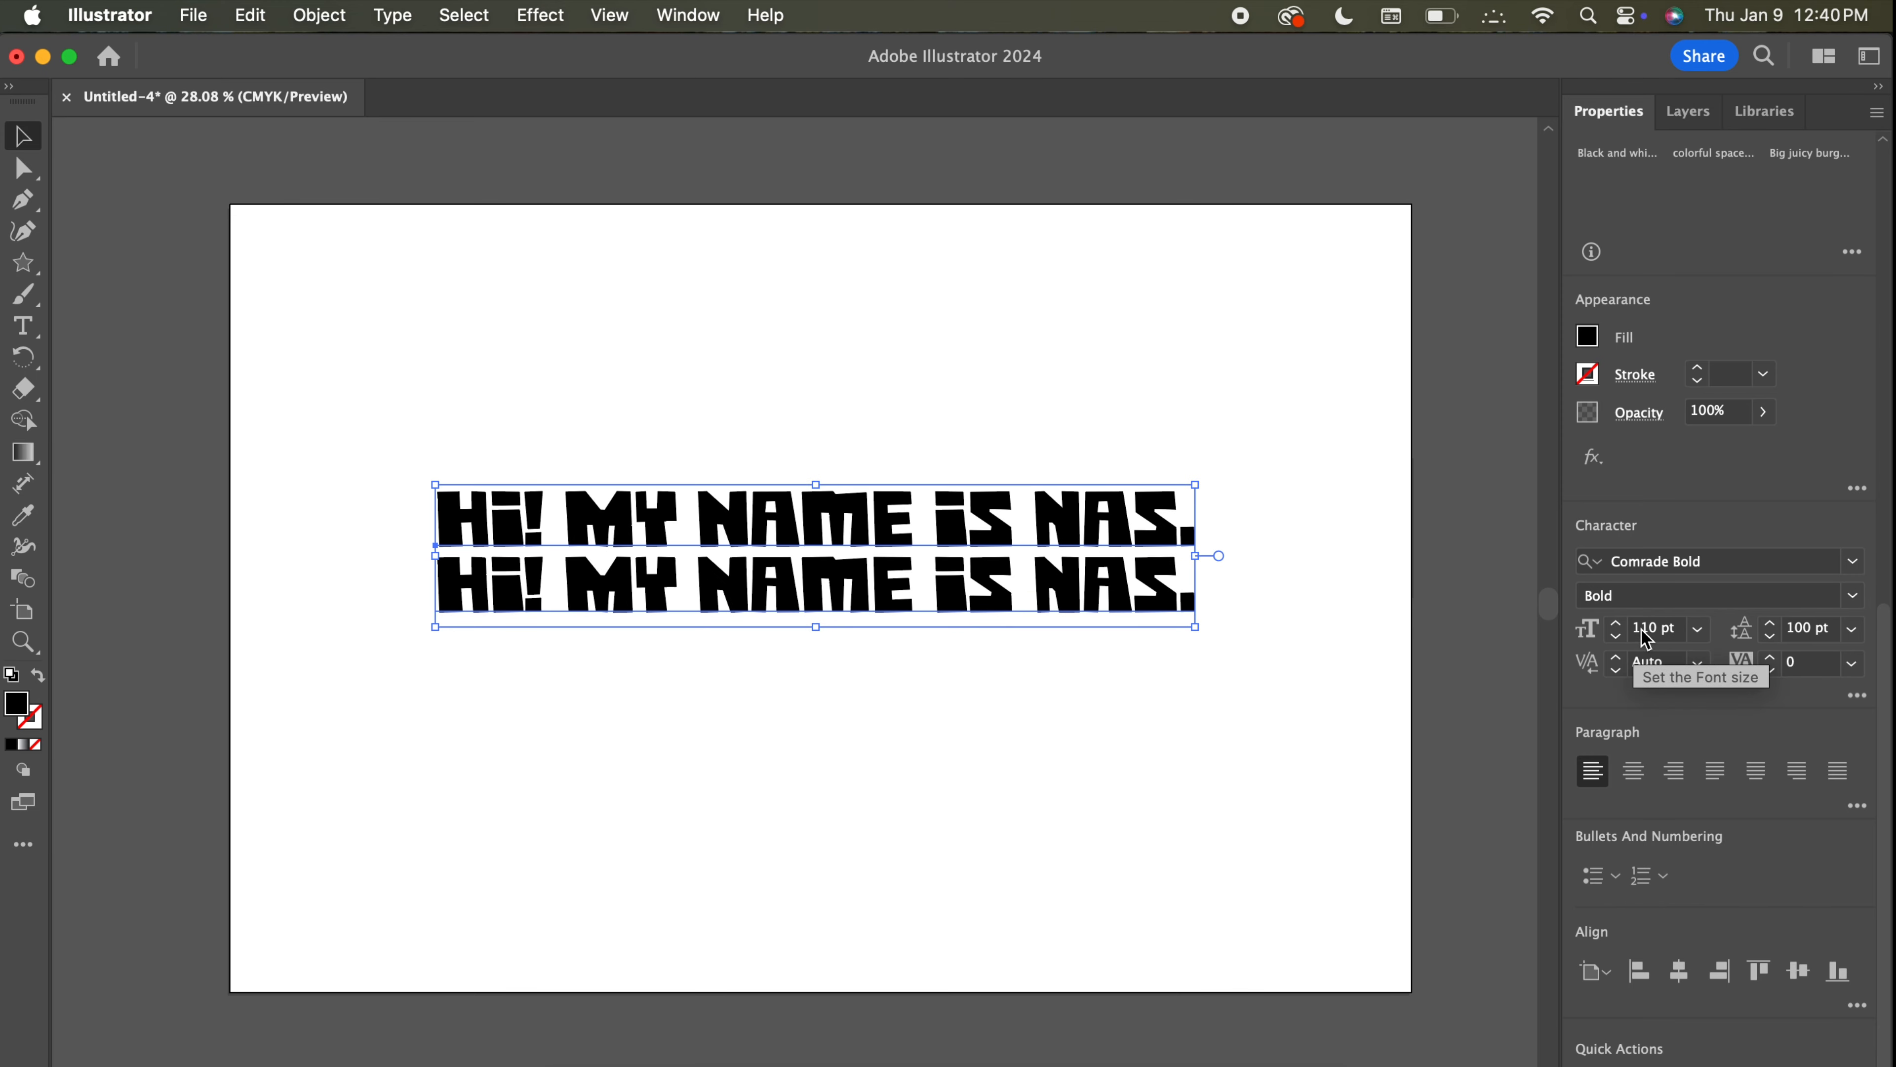
Try to adjust the kerning of the whole two-line text, then deselect it.
{"action": "left_click", "coordinate": [1619, 659]}
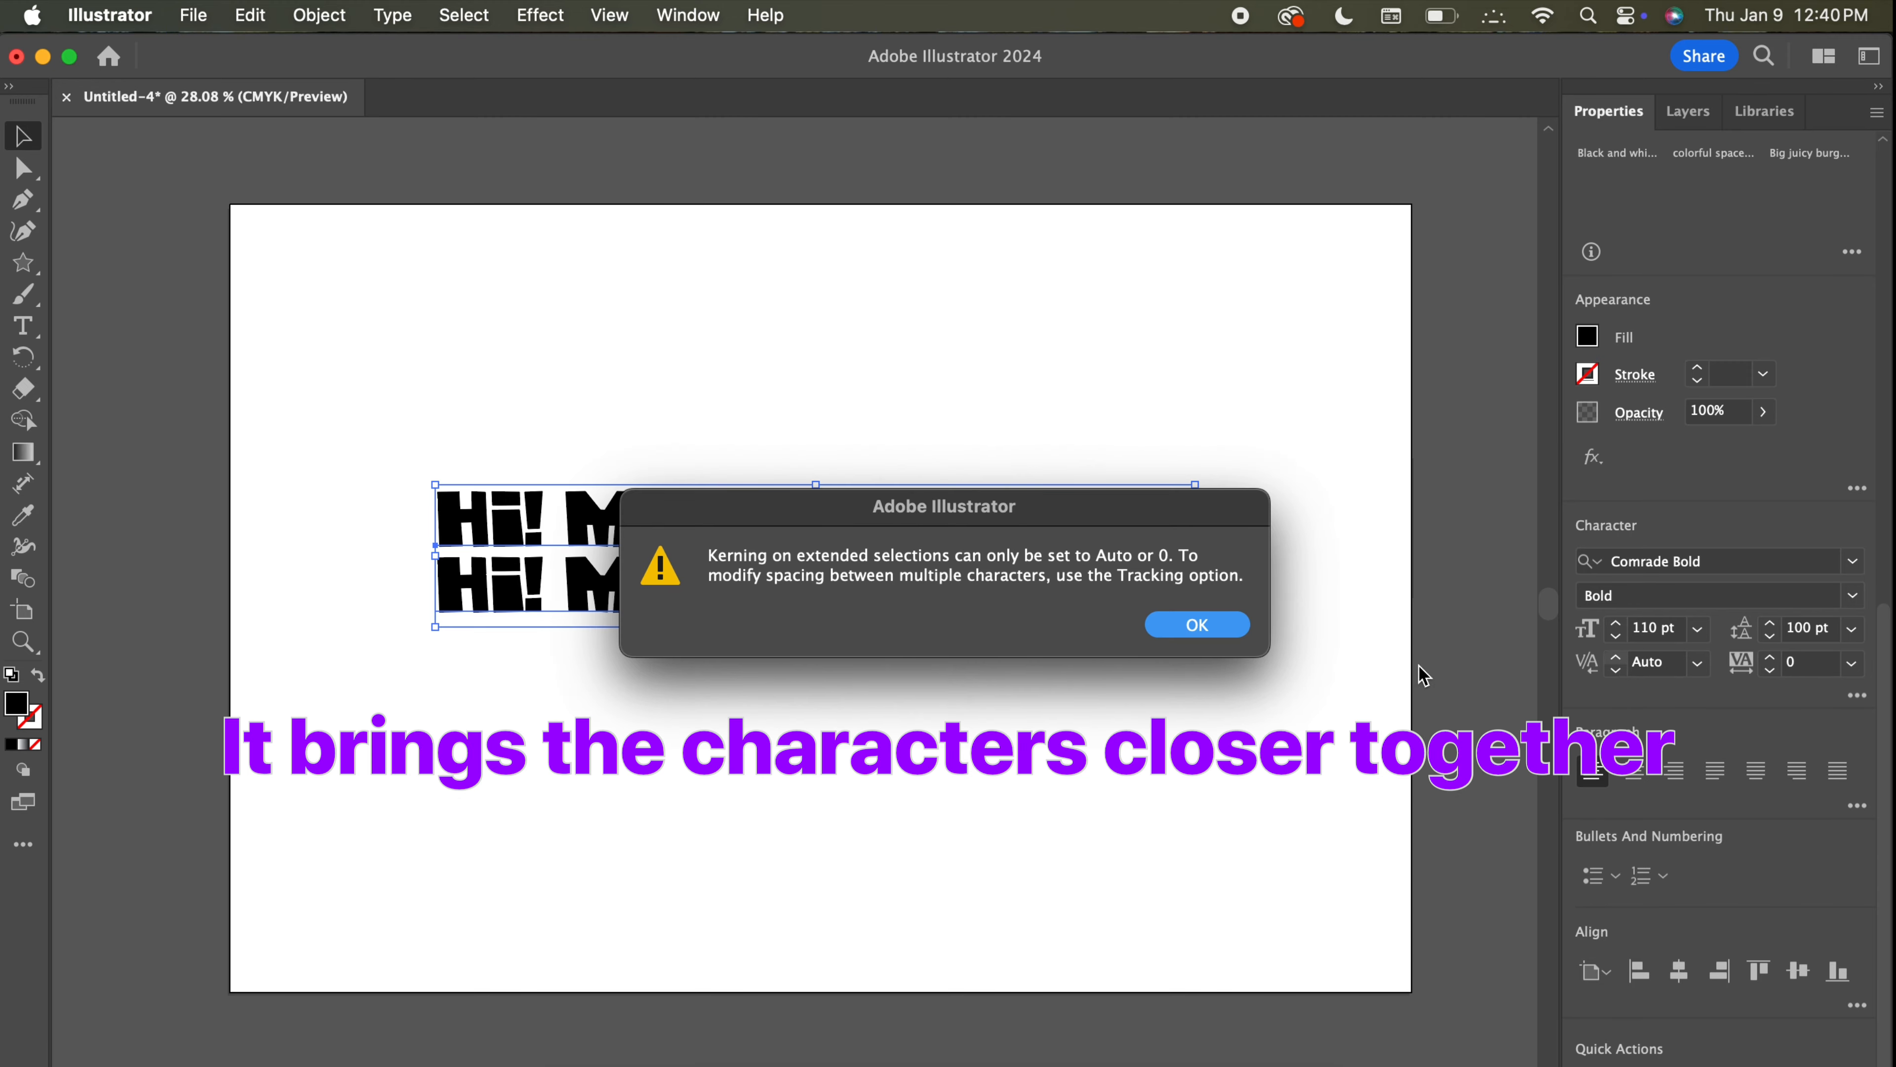
{"action": "left_click", "coordinate": [1244, 629]}
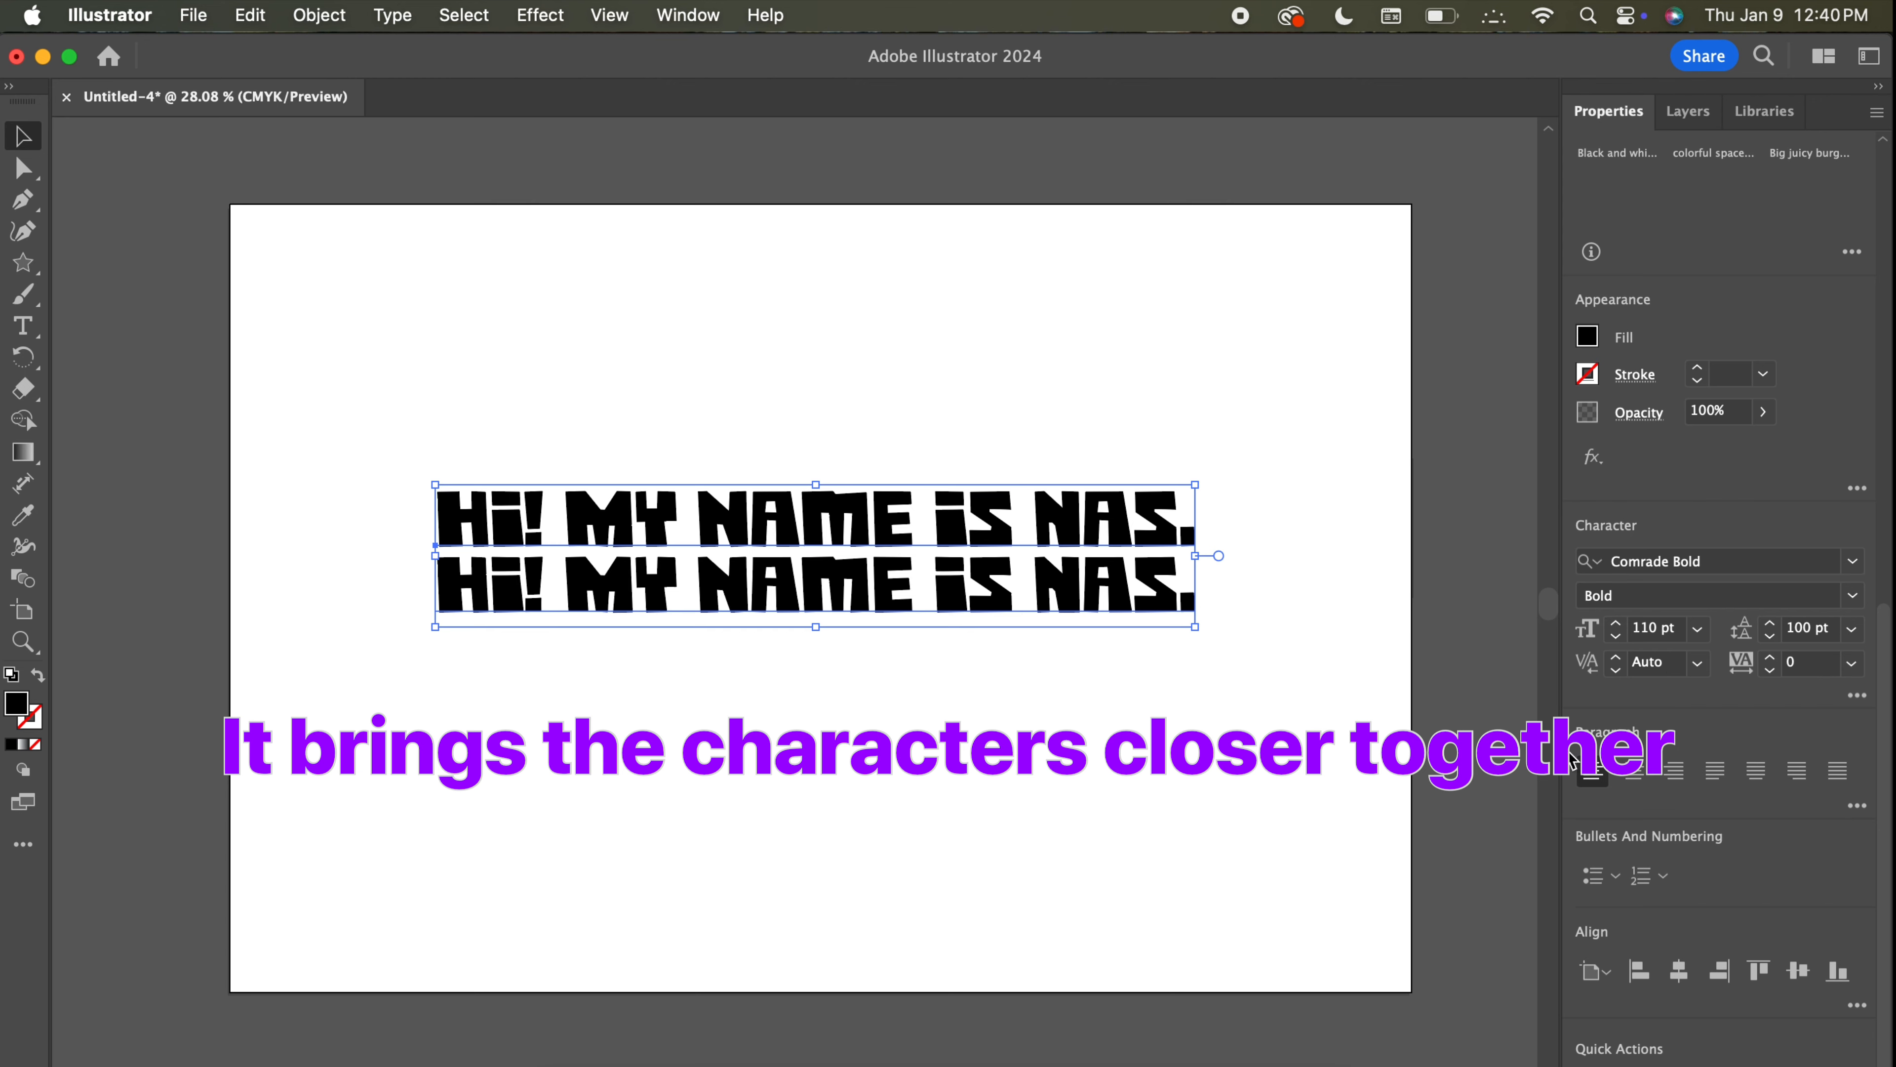
{"action": "left_click", "coordinate": [1698, 671]}
{"action": "left_click", "coordinate": [1606, 723]}
{"action": "left_click", "coordinate": [1257, 654]}
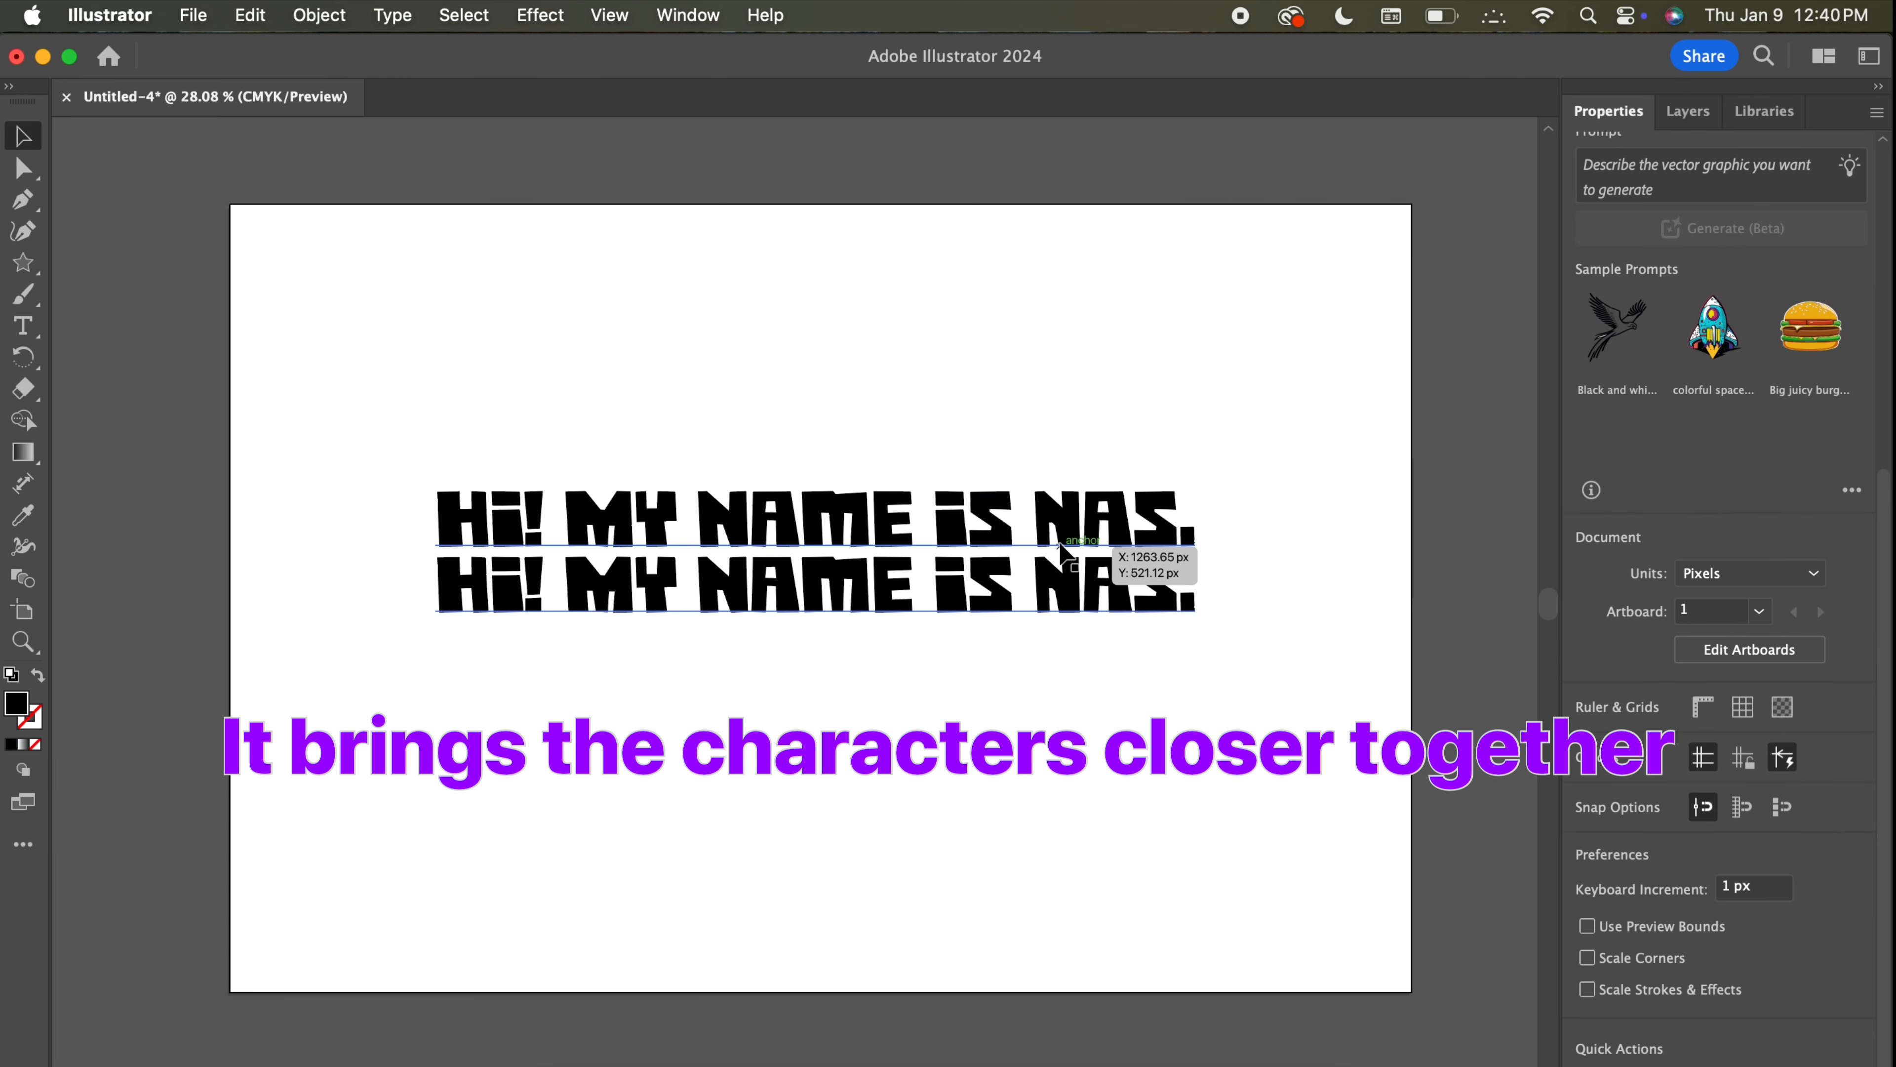
Reselect the two-line text and change its fill from the color spectrum to green 3EB54A.
{"action": "left_click", "coordinate": [1173, 590]}
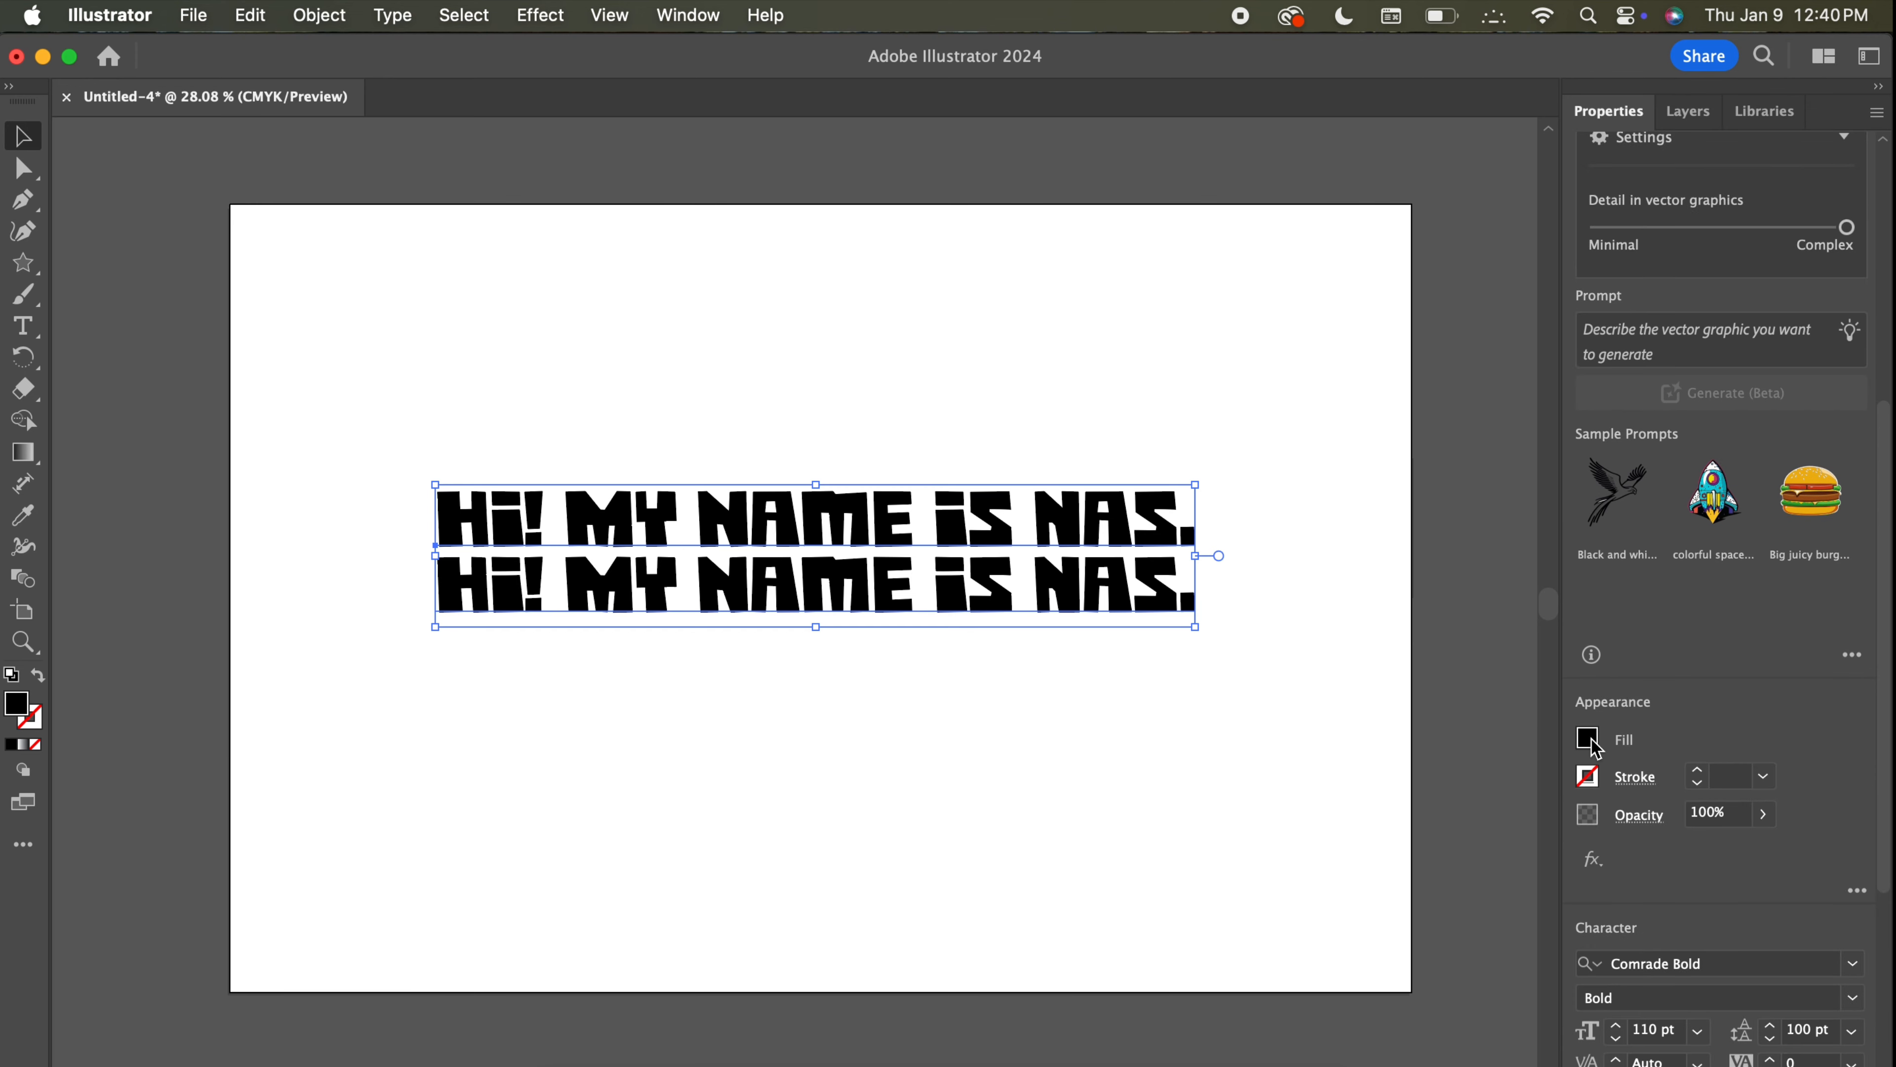
{"action": "left_click", "coordinate": [1590, 743]}
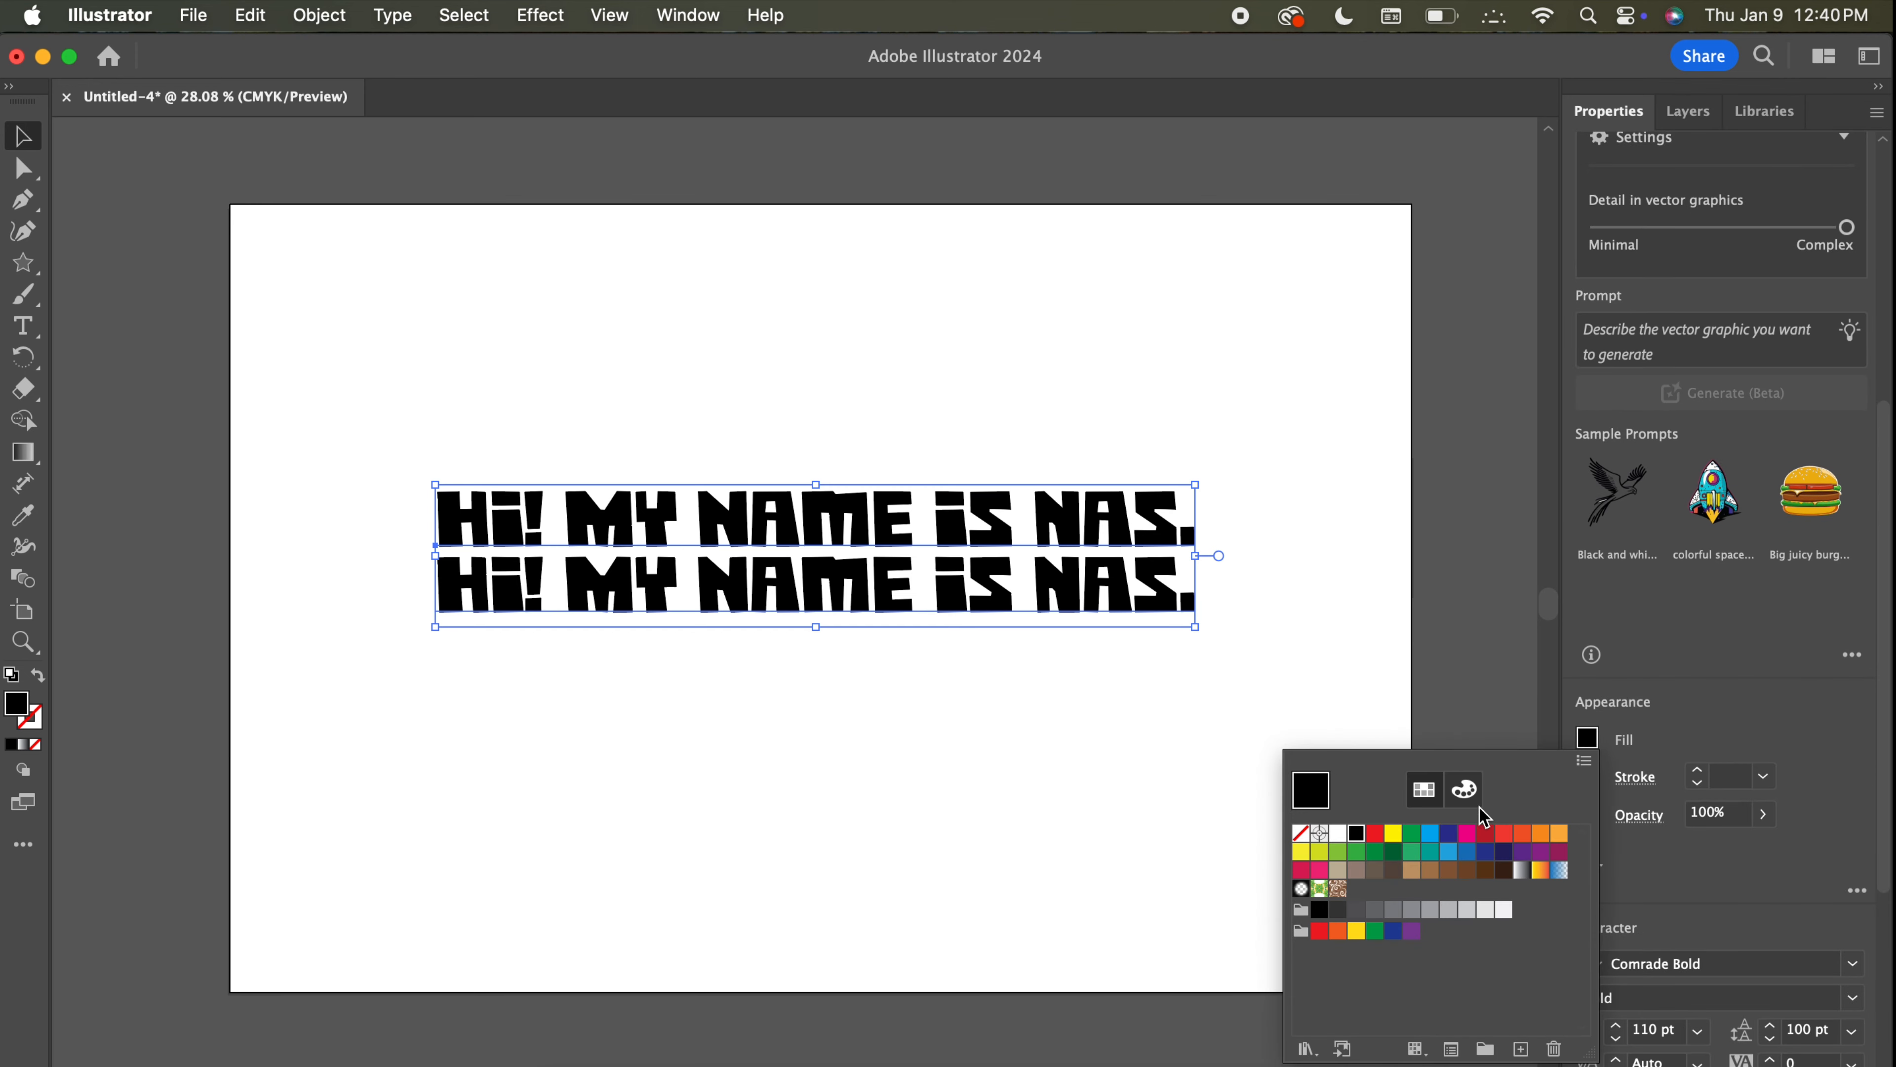
{"action": "left_click", "coordinate": [1469, 793]}
{"action": "left_click", "coordinate": [1393, 1023]}
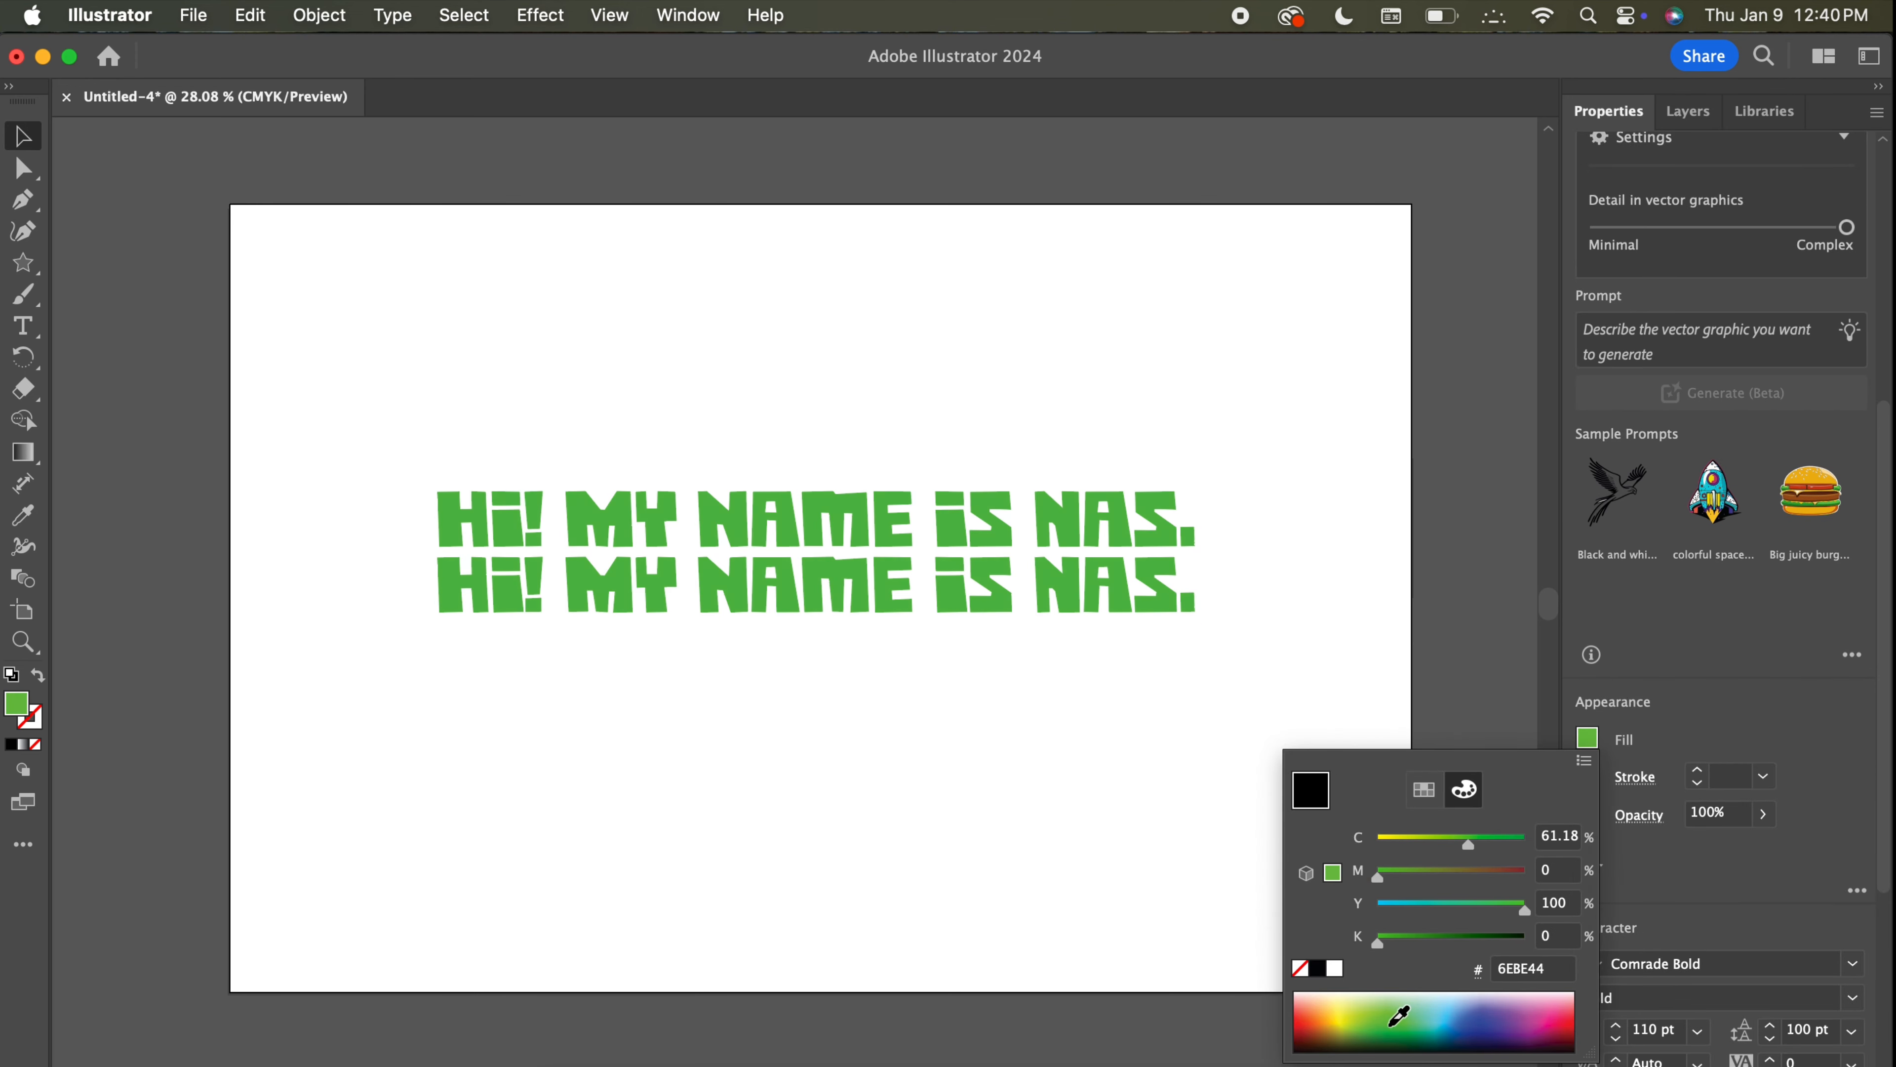
{"action": "left_click_drag", "start_coordinate": [1399, 1016], "coordinate": [1397, 1037]}
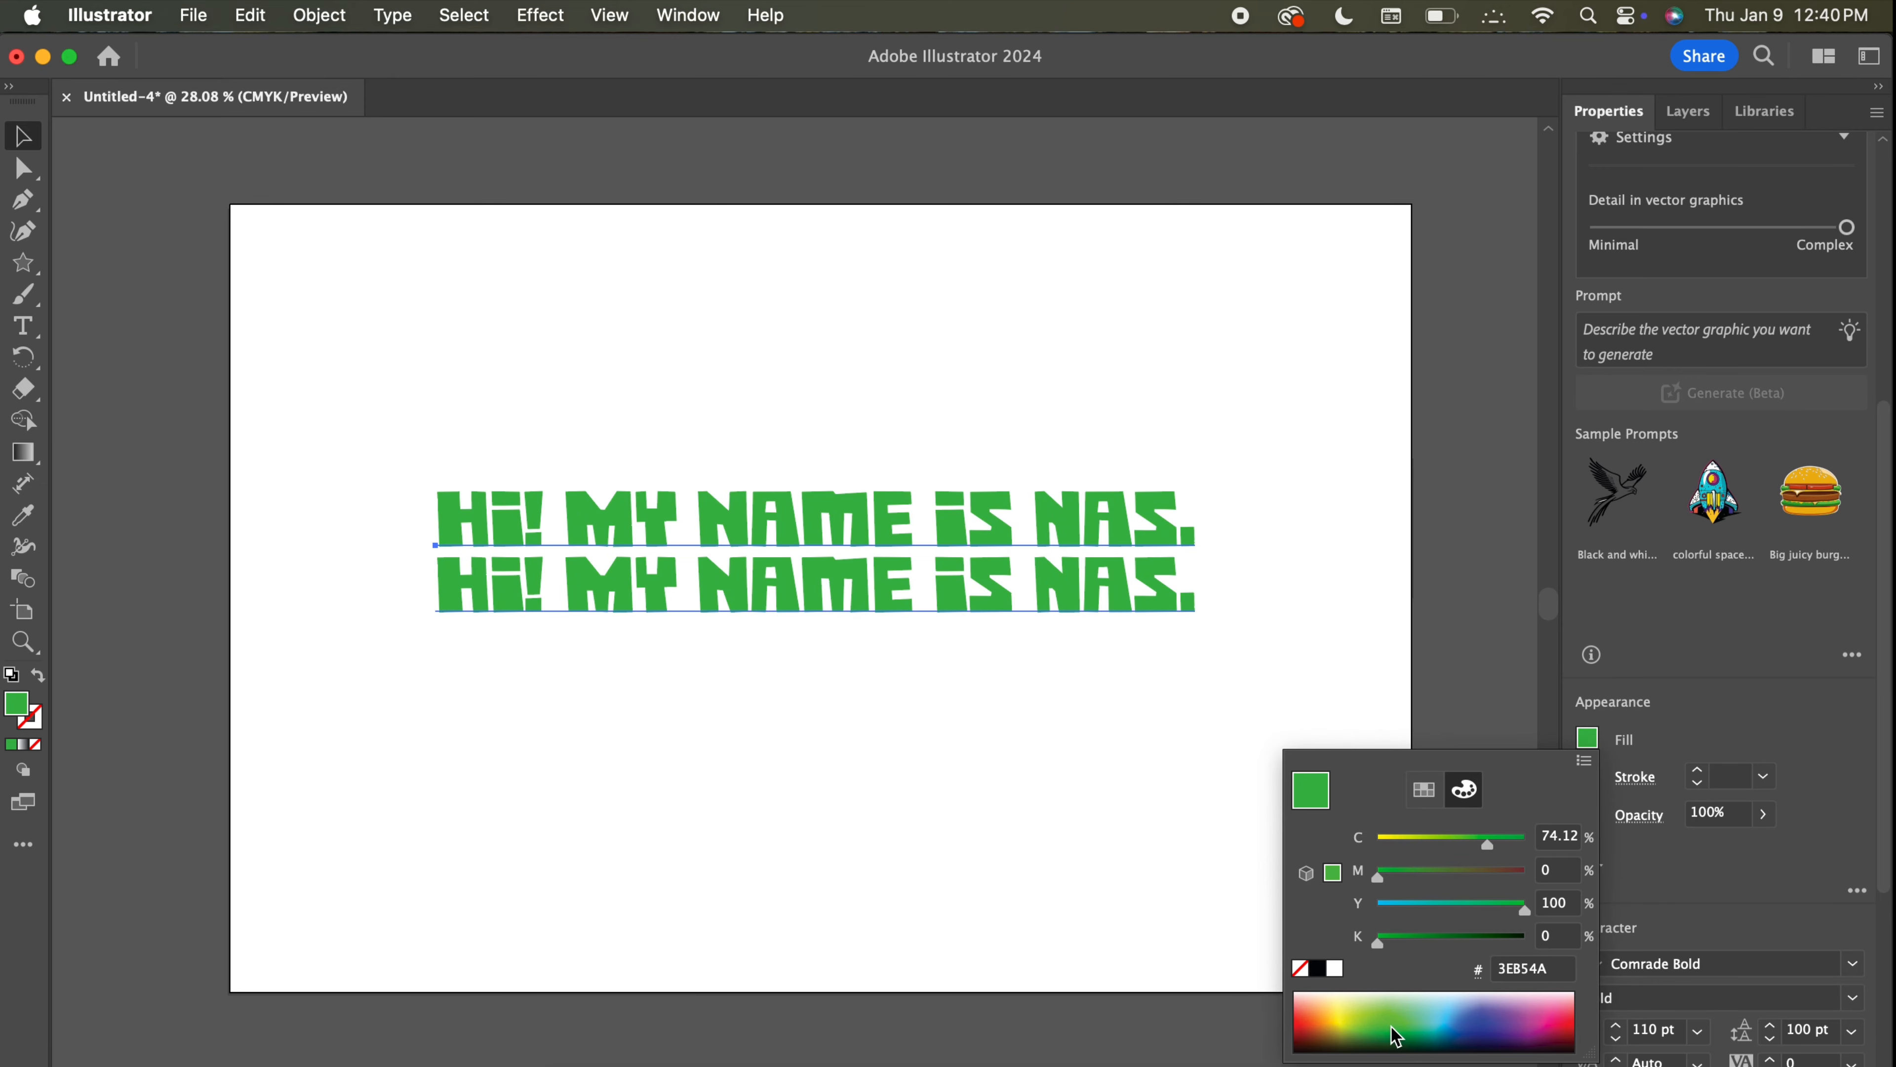
{"action": "left_click", "coordinate": [1719, 712]}
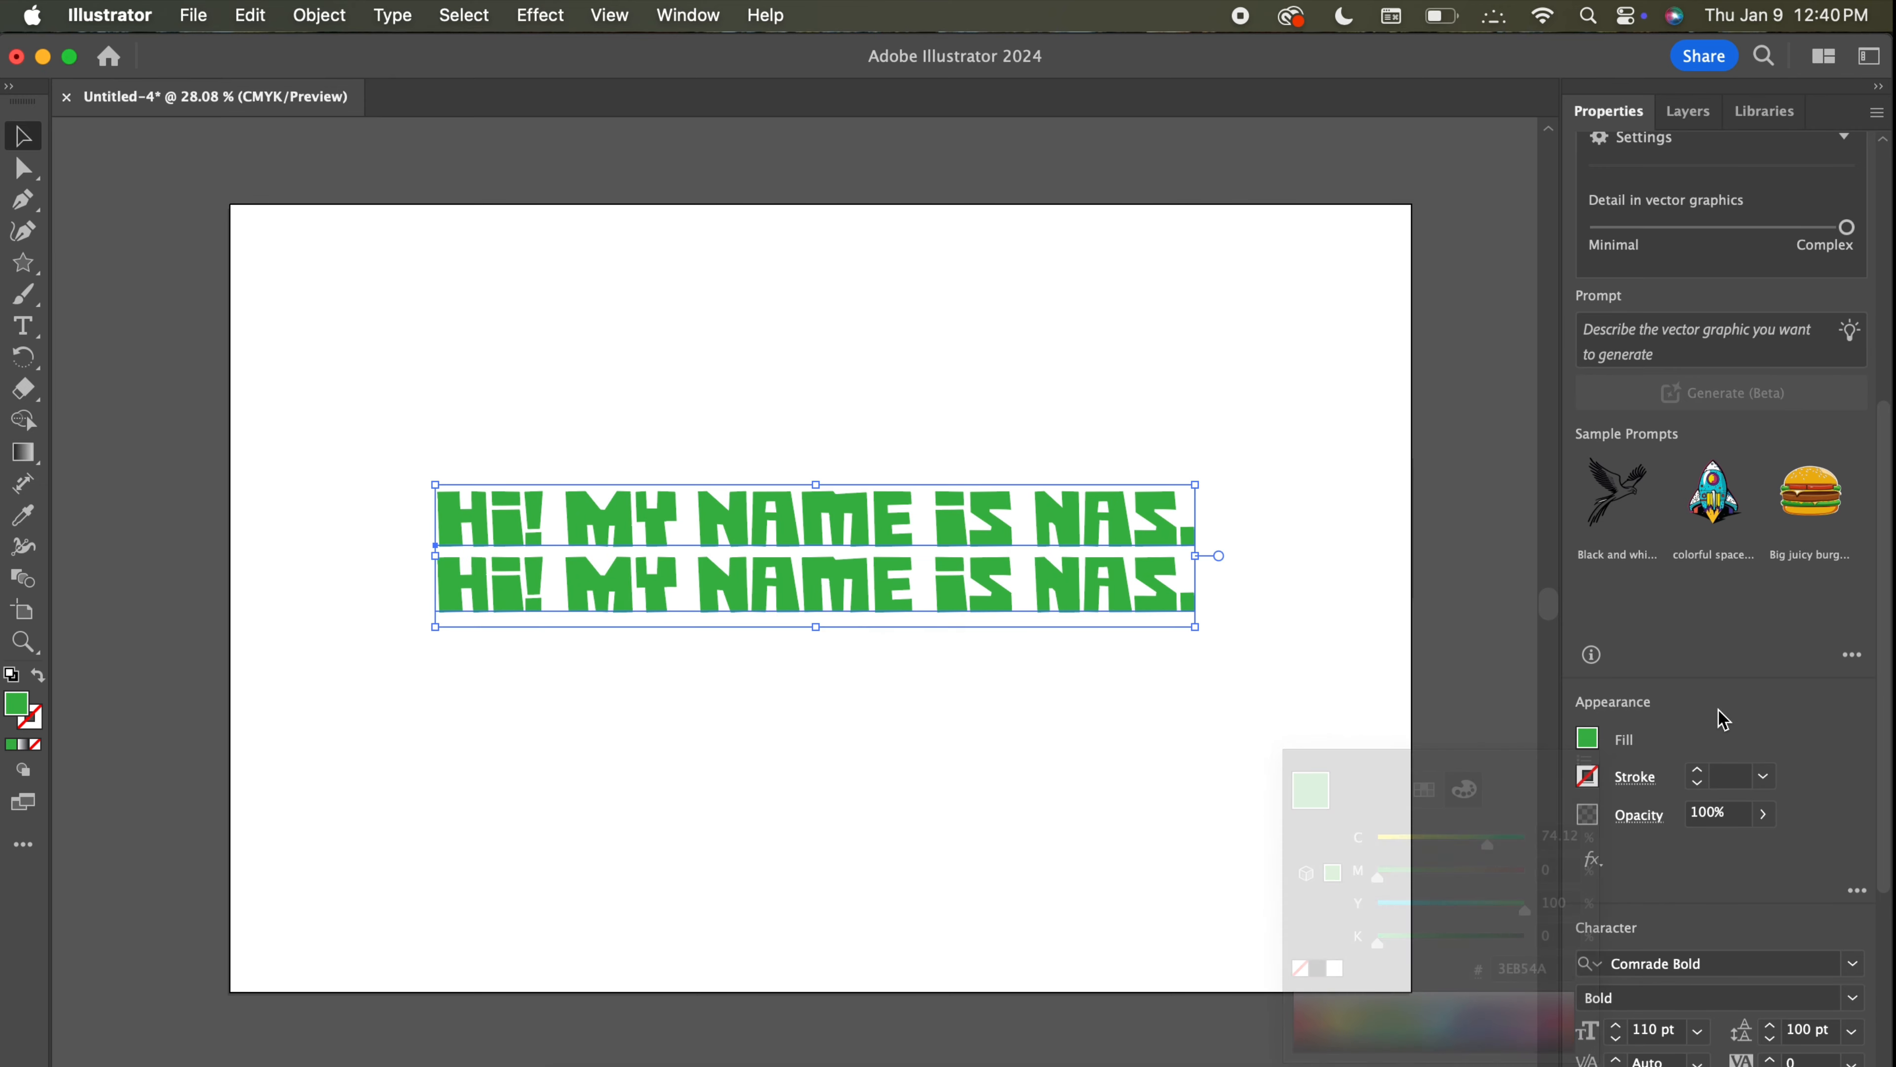
Give the green two-line text a black stroke and set its weight to 3 pt.
{"action": "left_click", "coordinate": [1589, 777]}
{"action": "left_click", "coordinate": [1362, 874]}
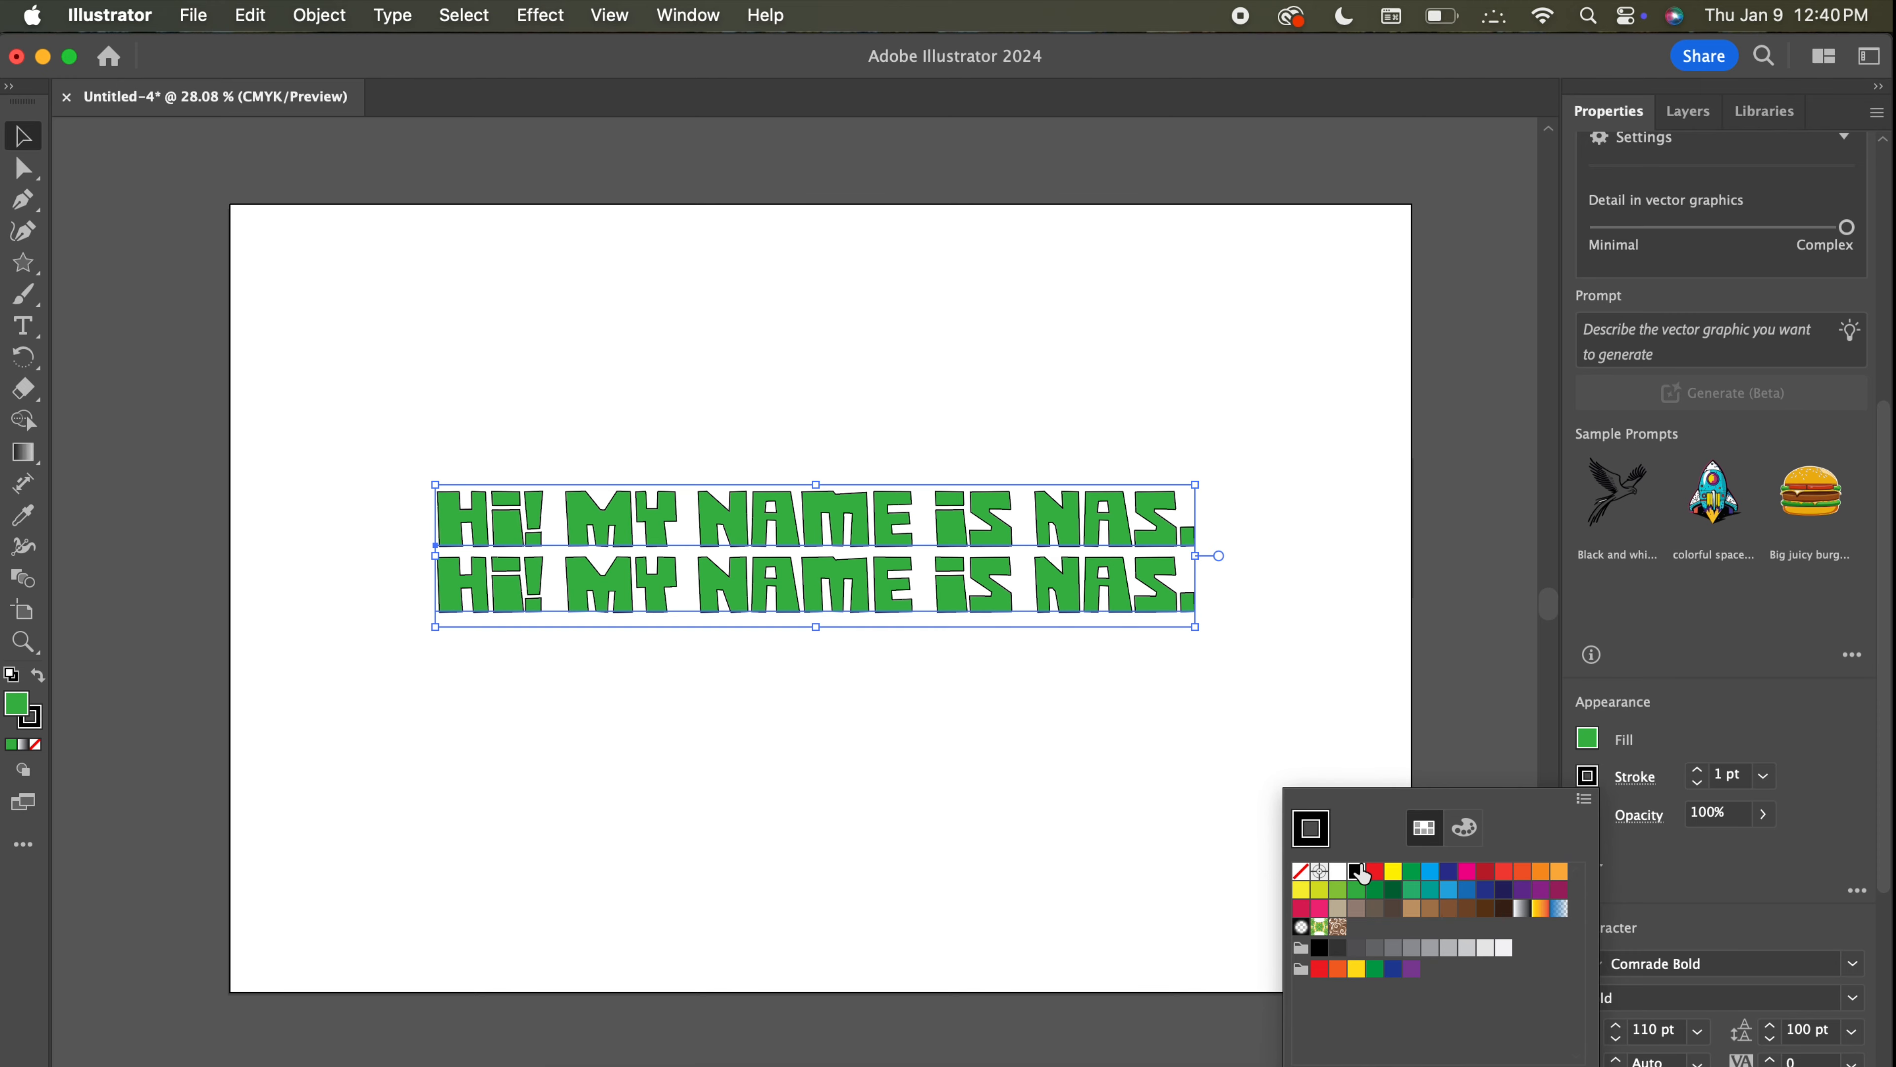
{"action": "left_click", "coordinate": [1698, 769]}
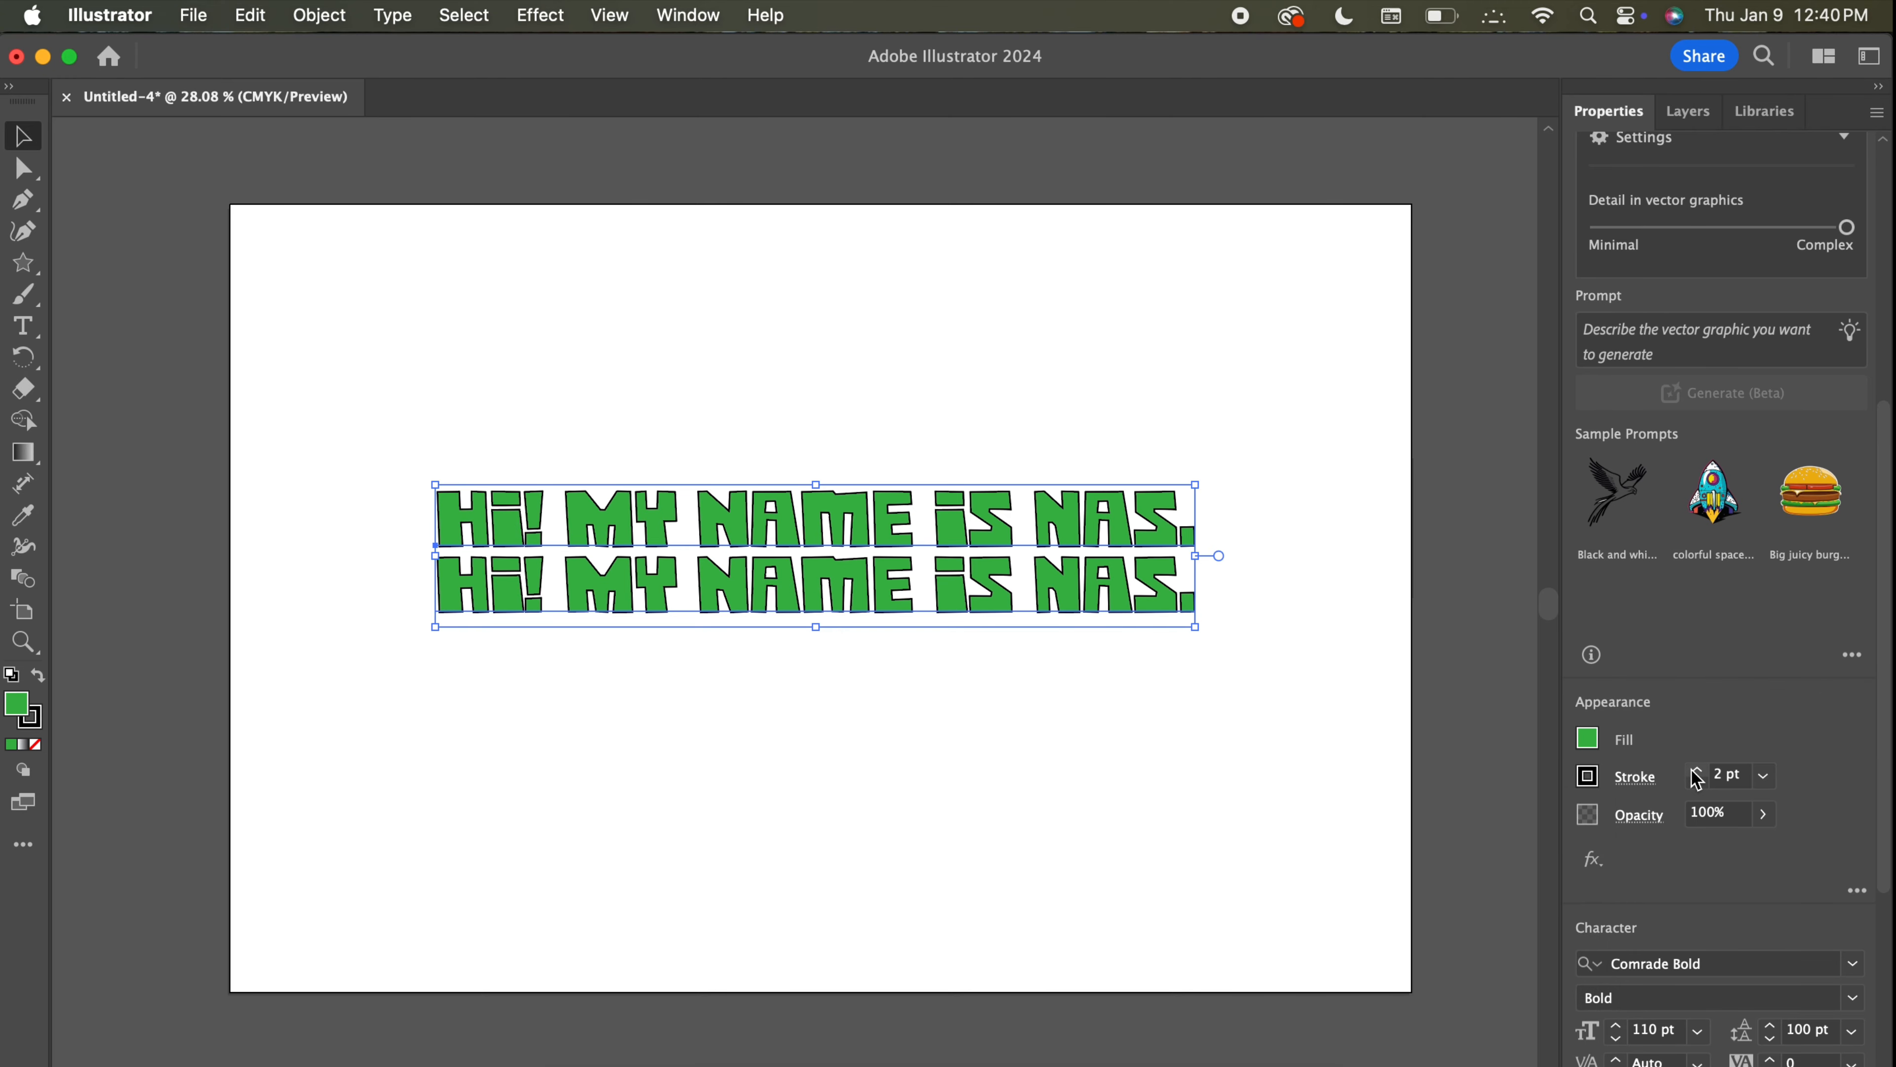
{"action": "left_click", "coordinate": [1698, 770]}
{"action": "left_click", "coordinate": [1697, 770]}
{"action": "left_click", "coordinate": [1698, 769]}
{"action": "left_click", "coordinate": [1698, 783]}
{"action": "left_click", "coordinate": [1697, 783]}
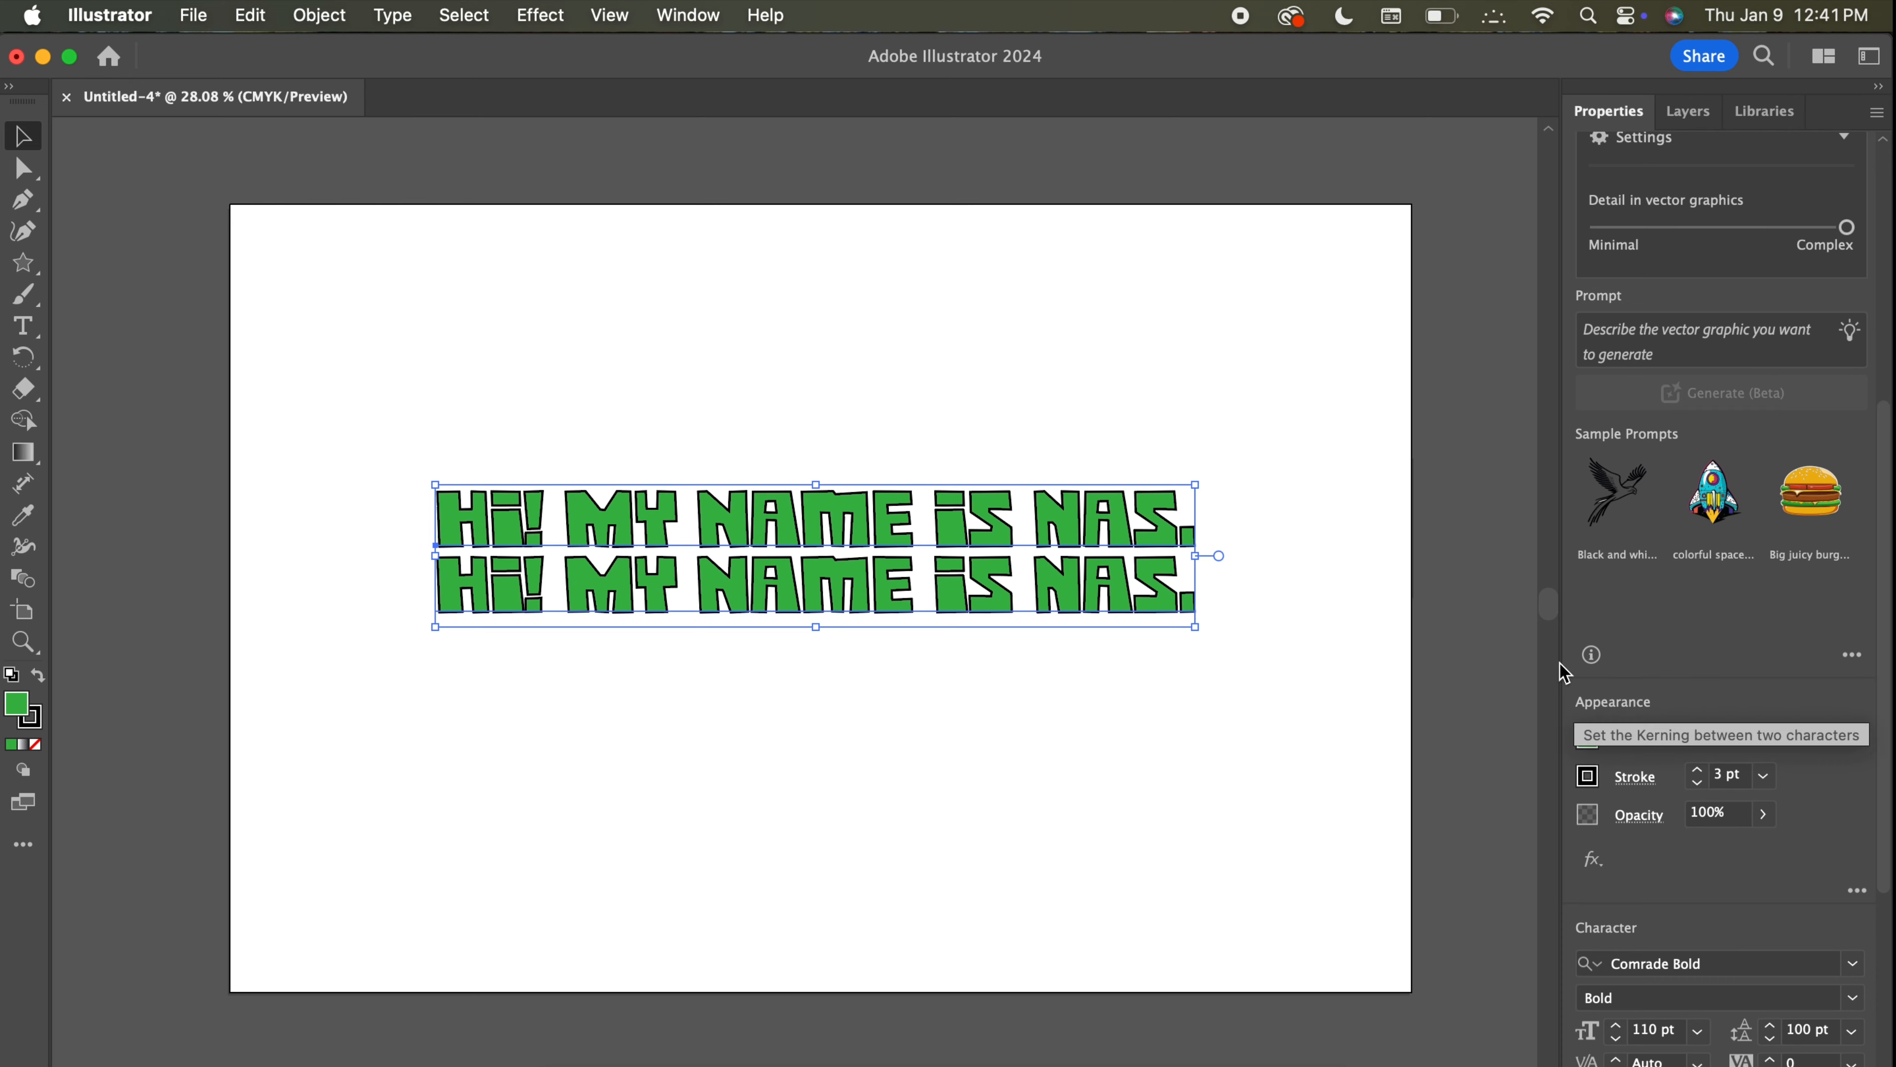
Scale the two-line text down proportionally to a font size of about 39 pt and move it to the artboard's upper-left corner.
{"action": "left_click", "coordinate": [479, 329]}
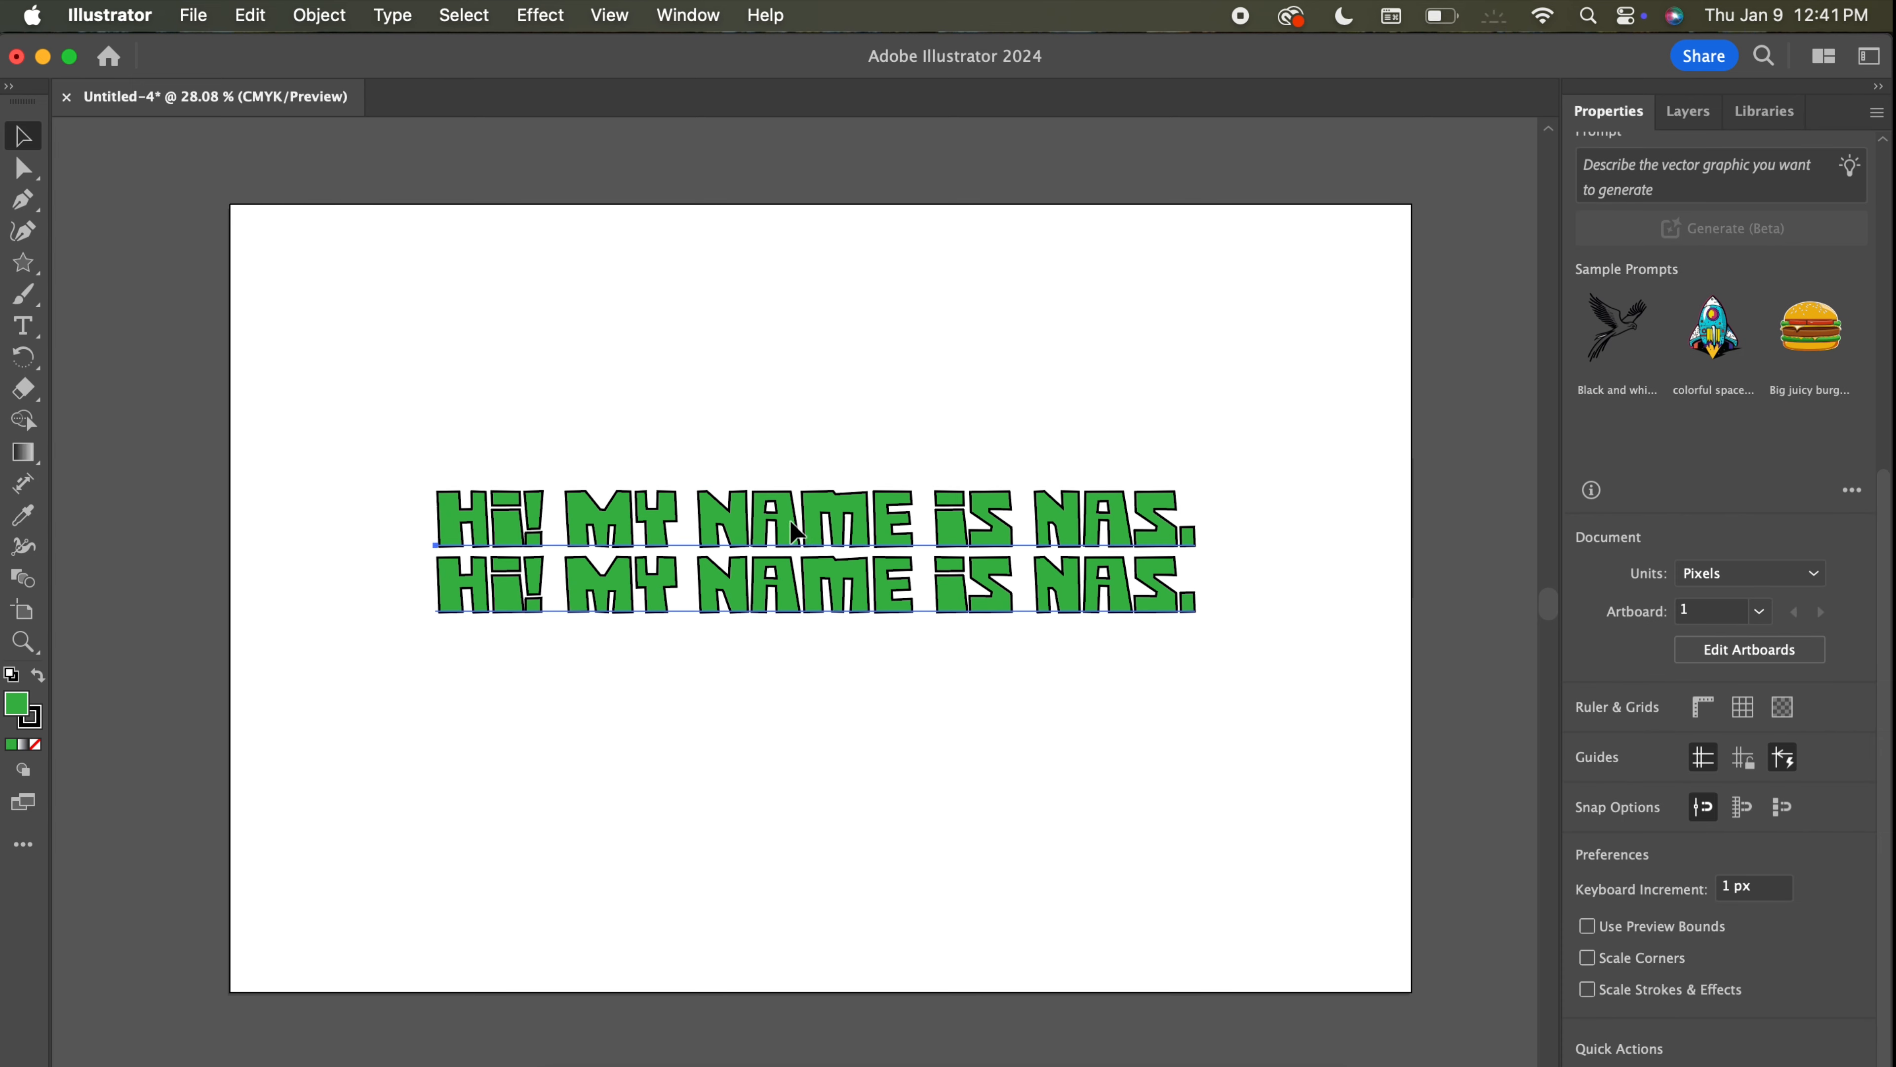
{"action": "mouse_move", "coordinate": [783, 530]}
{"action": "left_mouse_down"}
{"action": "mouse_move", "coordinate": [810, 529]}
{"action": "mouse_move", "coordinate": [770, 550]}
{"action": "mouse_move", "coordinate": [799, 542]}
{"action": "left_mouse_up"}
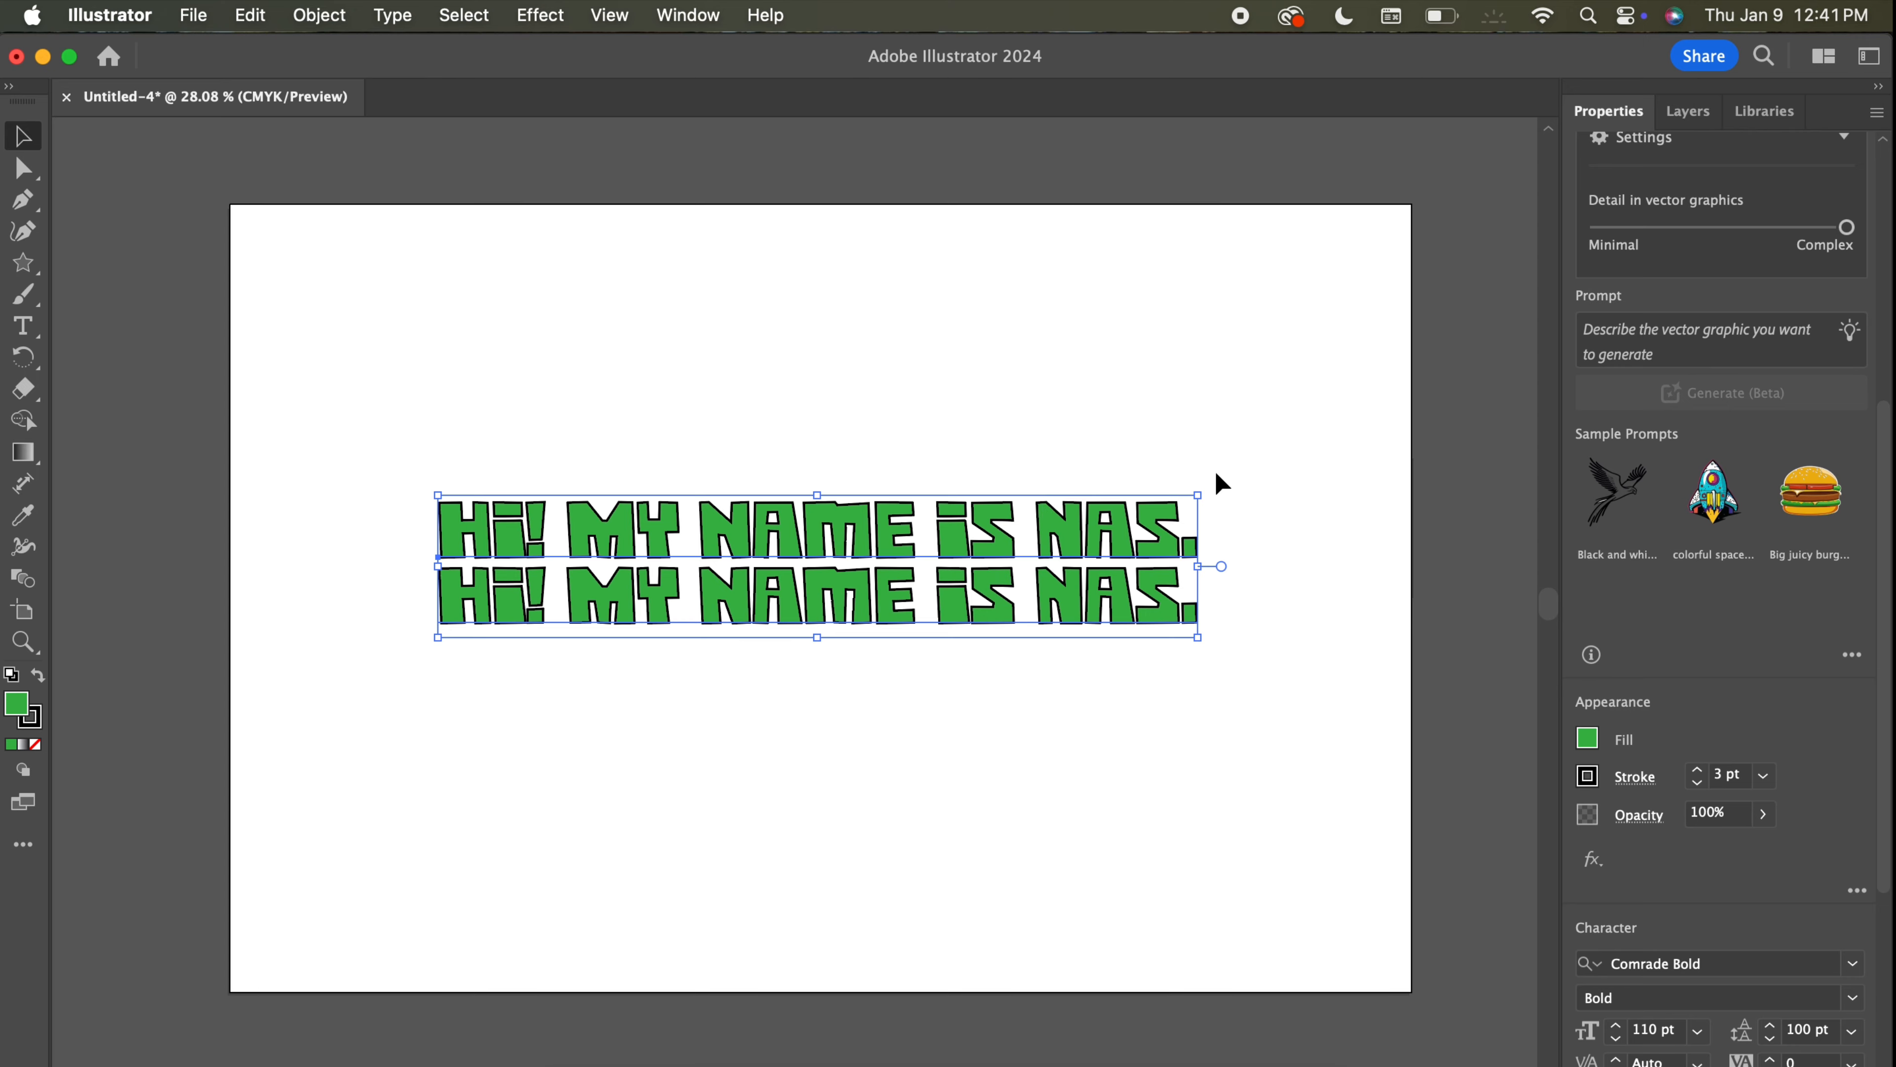
{"action": "left_click_drag", "start_coordinate": [1198, 499], "coordinate": [740, 598]}
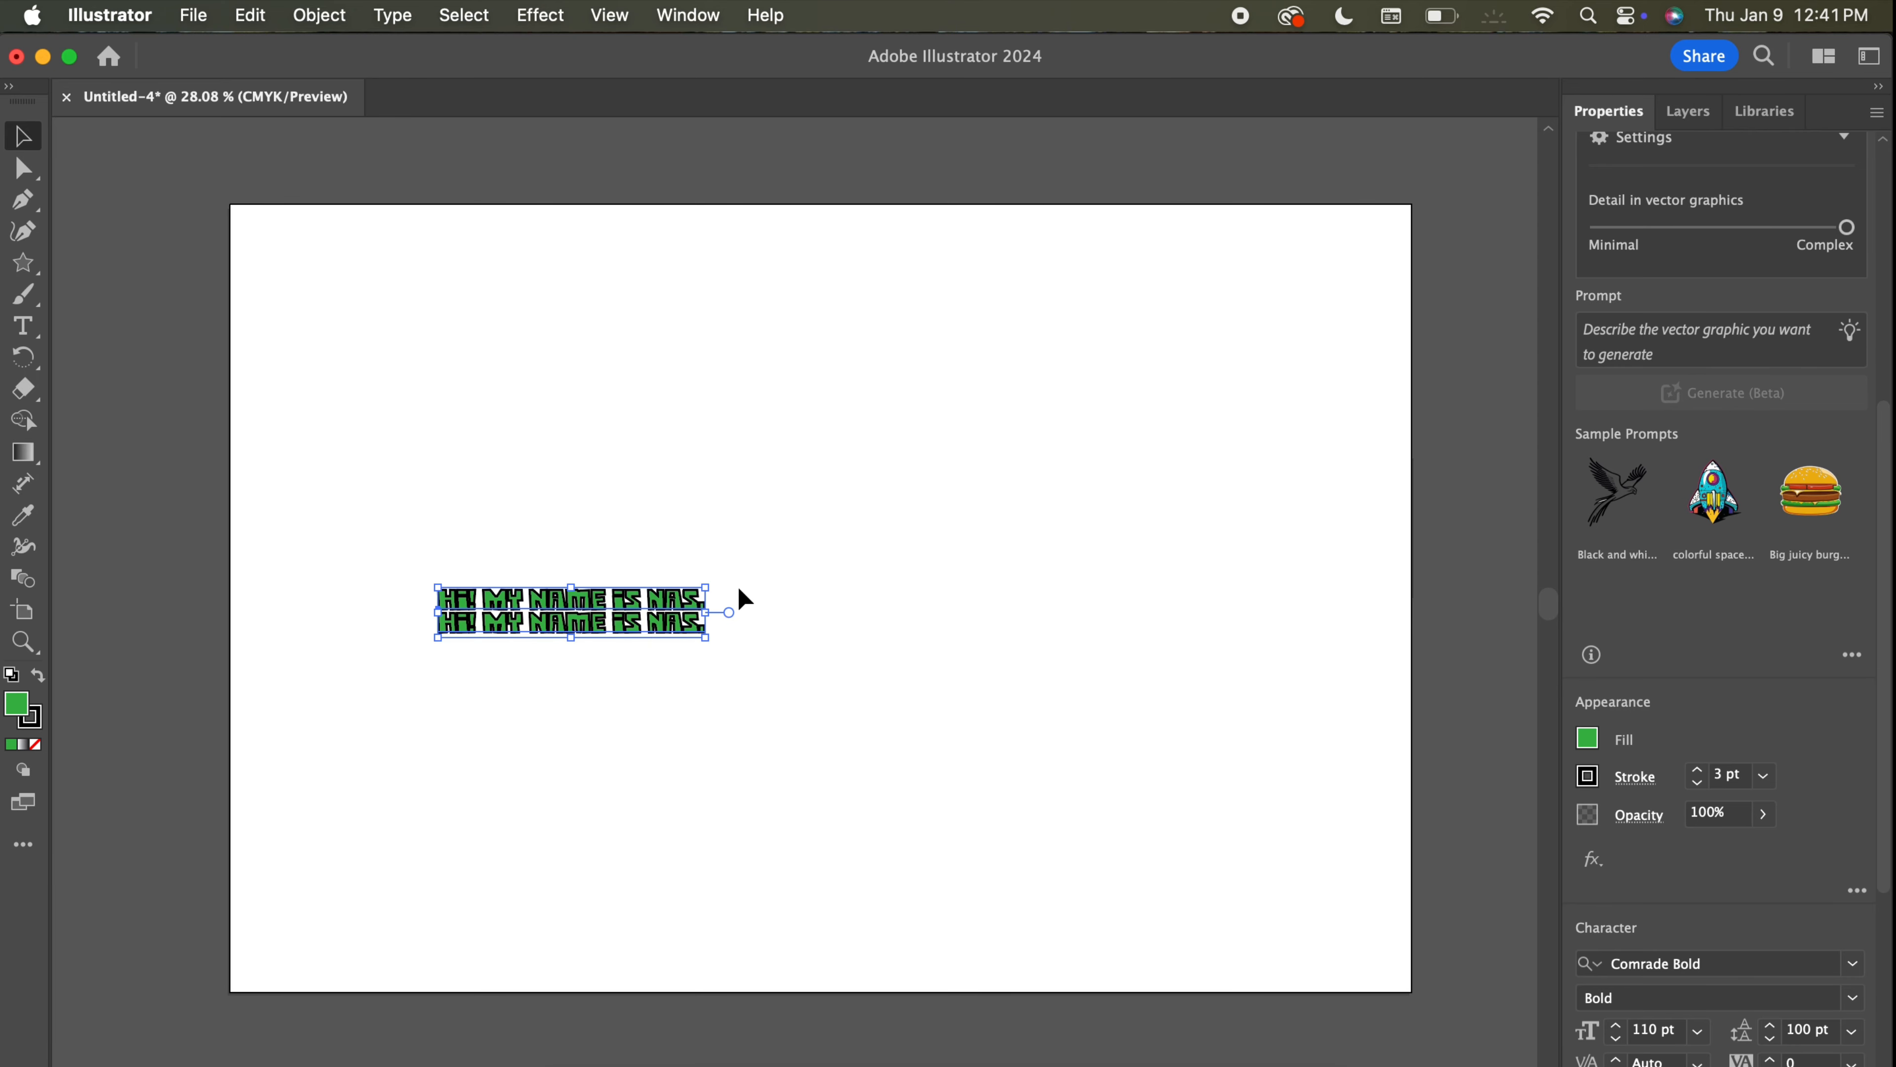
{"action": "left_click_drag", "start_coordinate": [630, 616], "coordinate": [448, 243]}
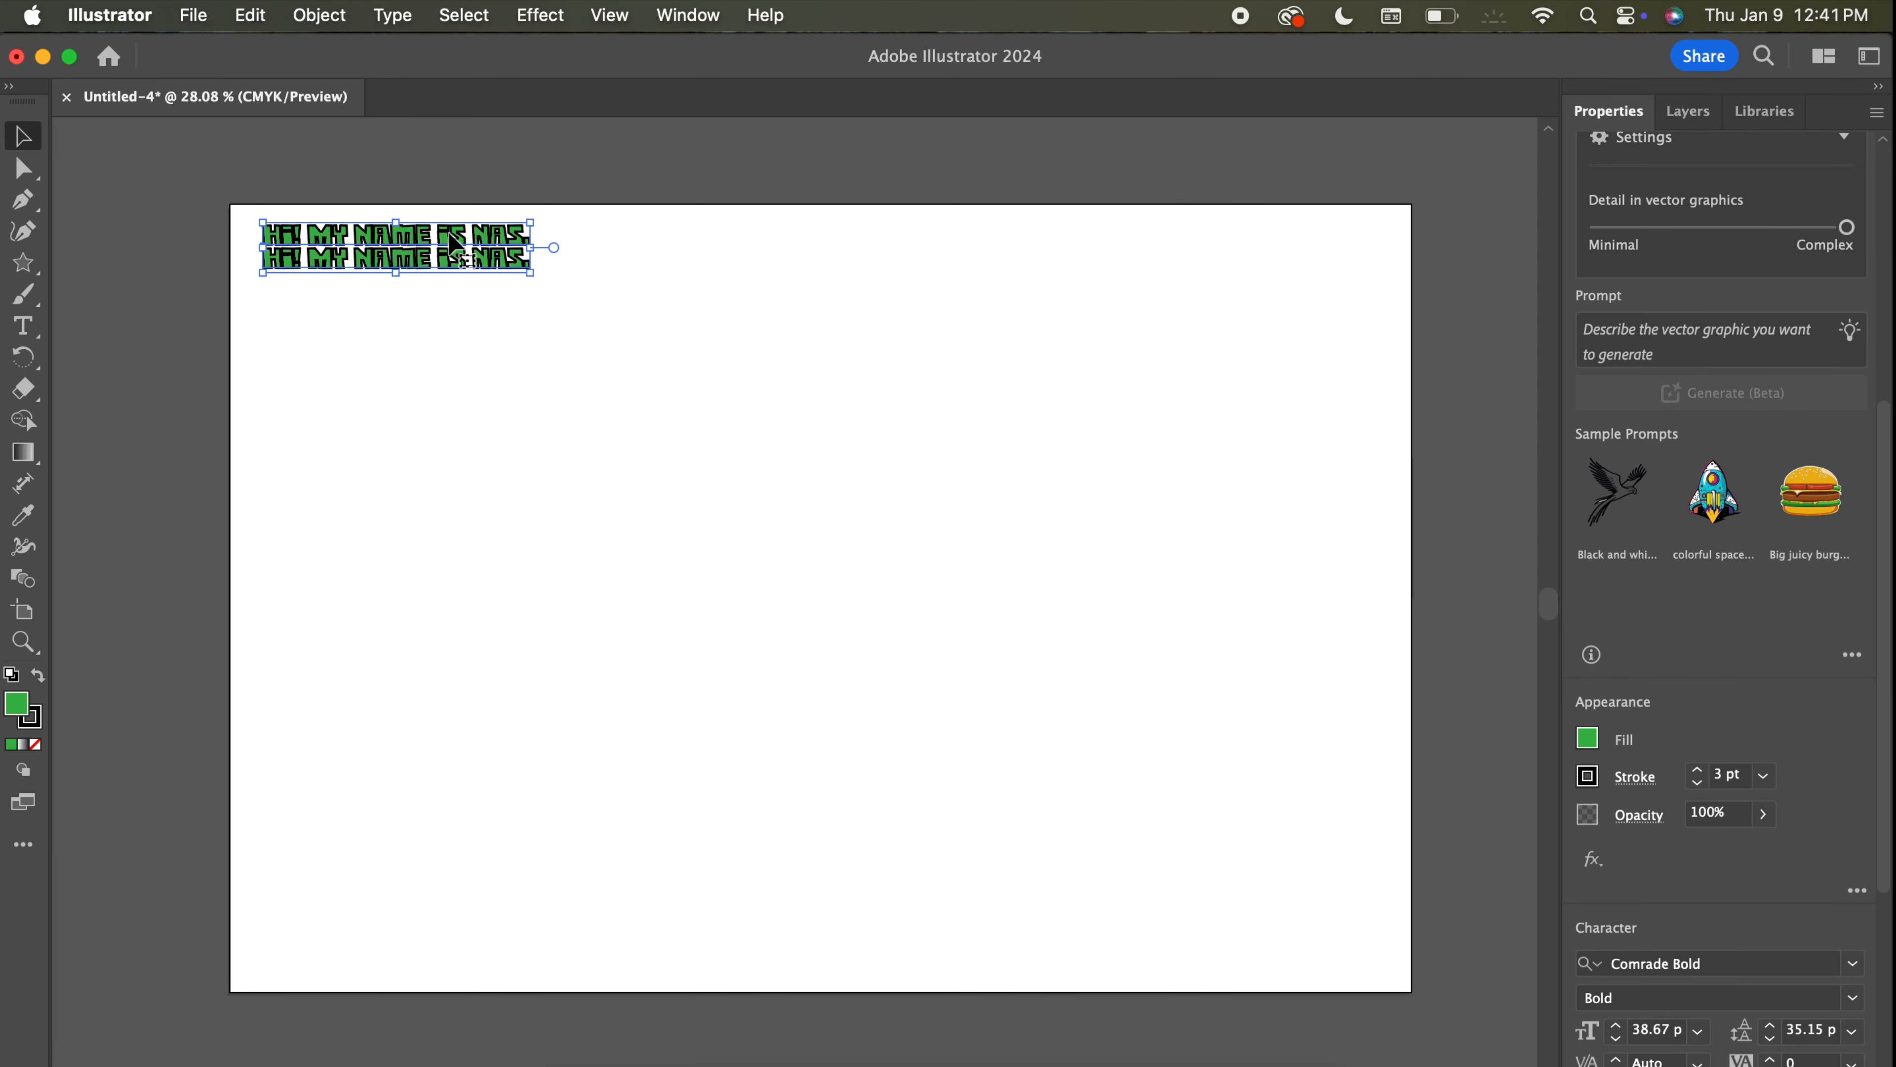
Reduce the stroke weight of the scaled-down text to 1 pt and deselect the text.
{"action": "left_click", "coordinate": [1699, 781]}
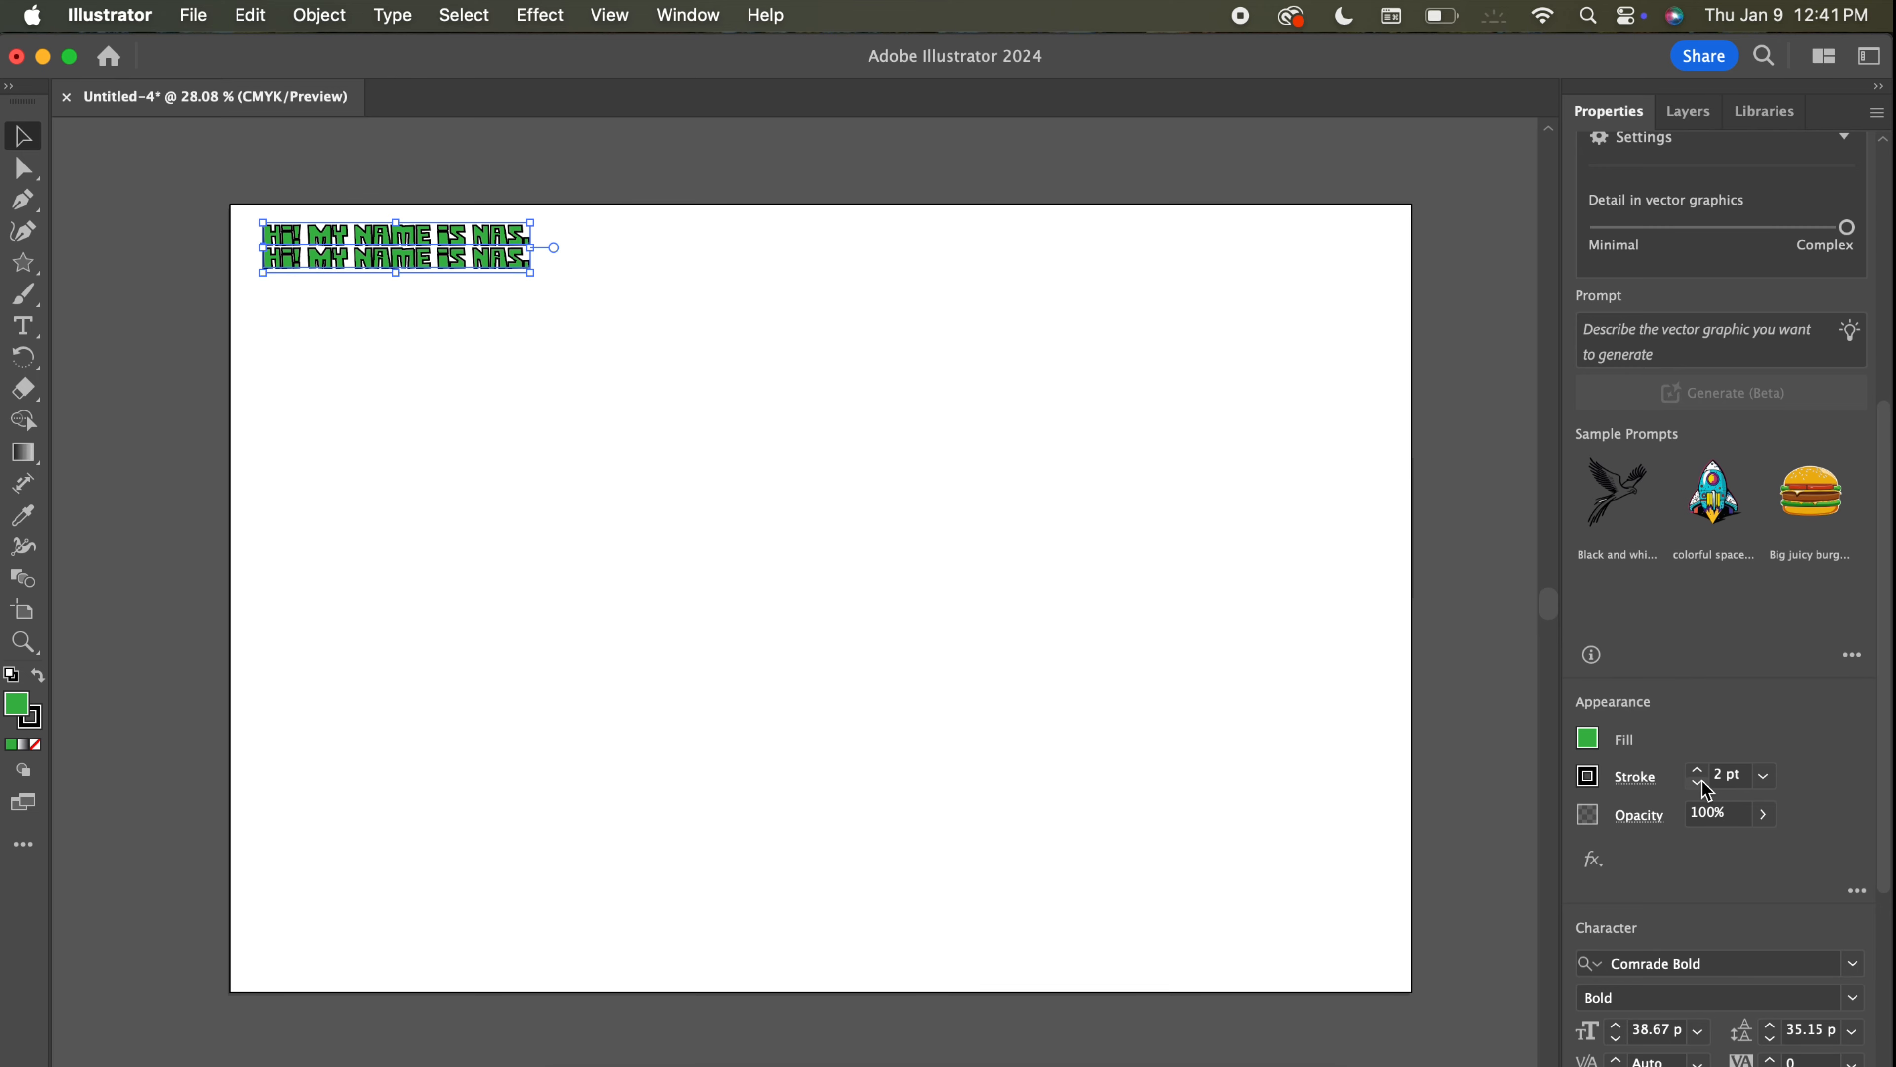
{"action": "left_click", "coordinate": [1699, 781]}
{"action": "left_click", "coordinate": [1107, 631]}
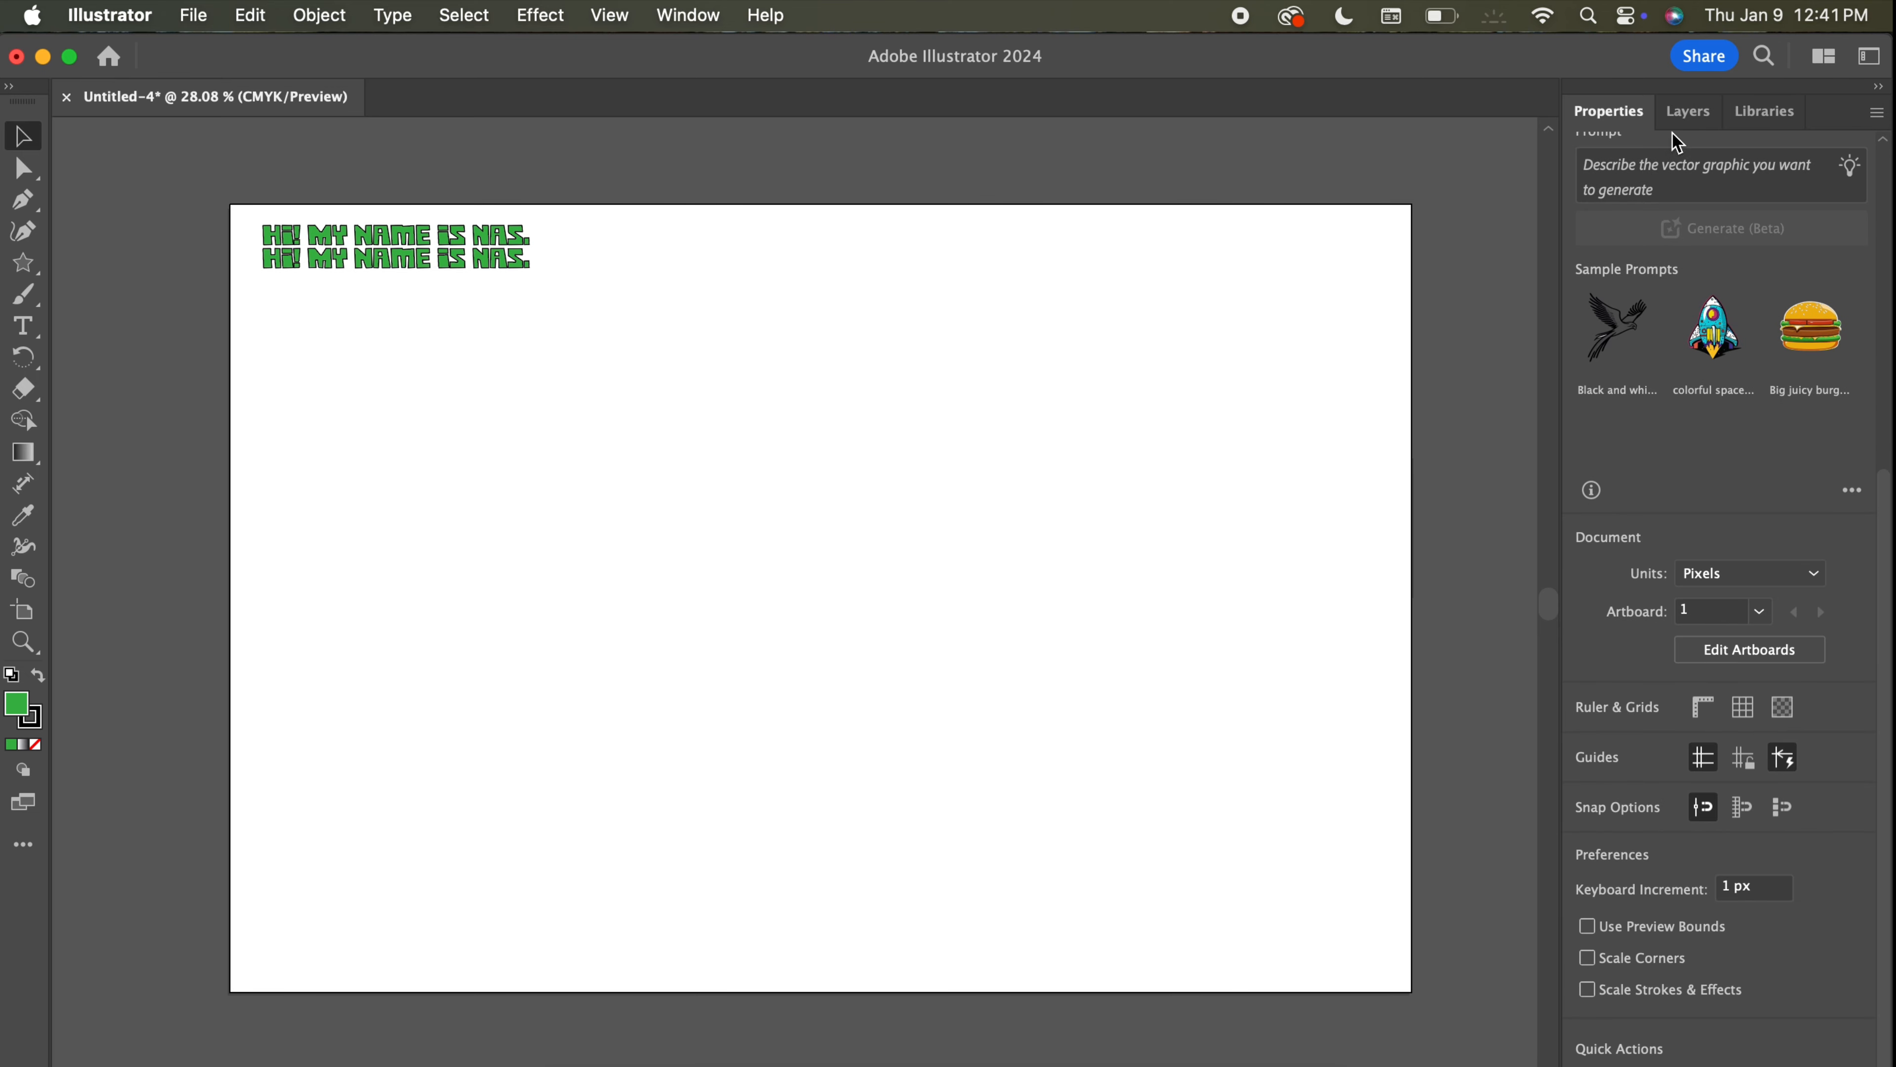
Create a new layer above Layer 1 with the default name and options.
{"action": "left_click", "coordinate": [1689, 112]}
{"action": "left_click", "coordinate": [1877, 112]}
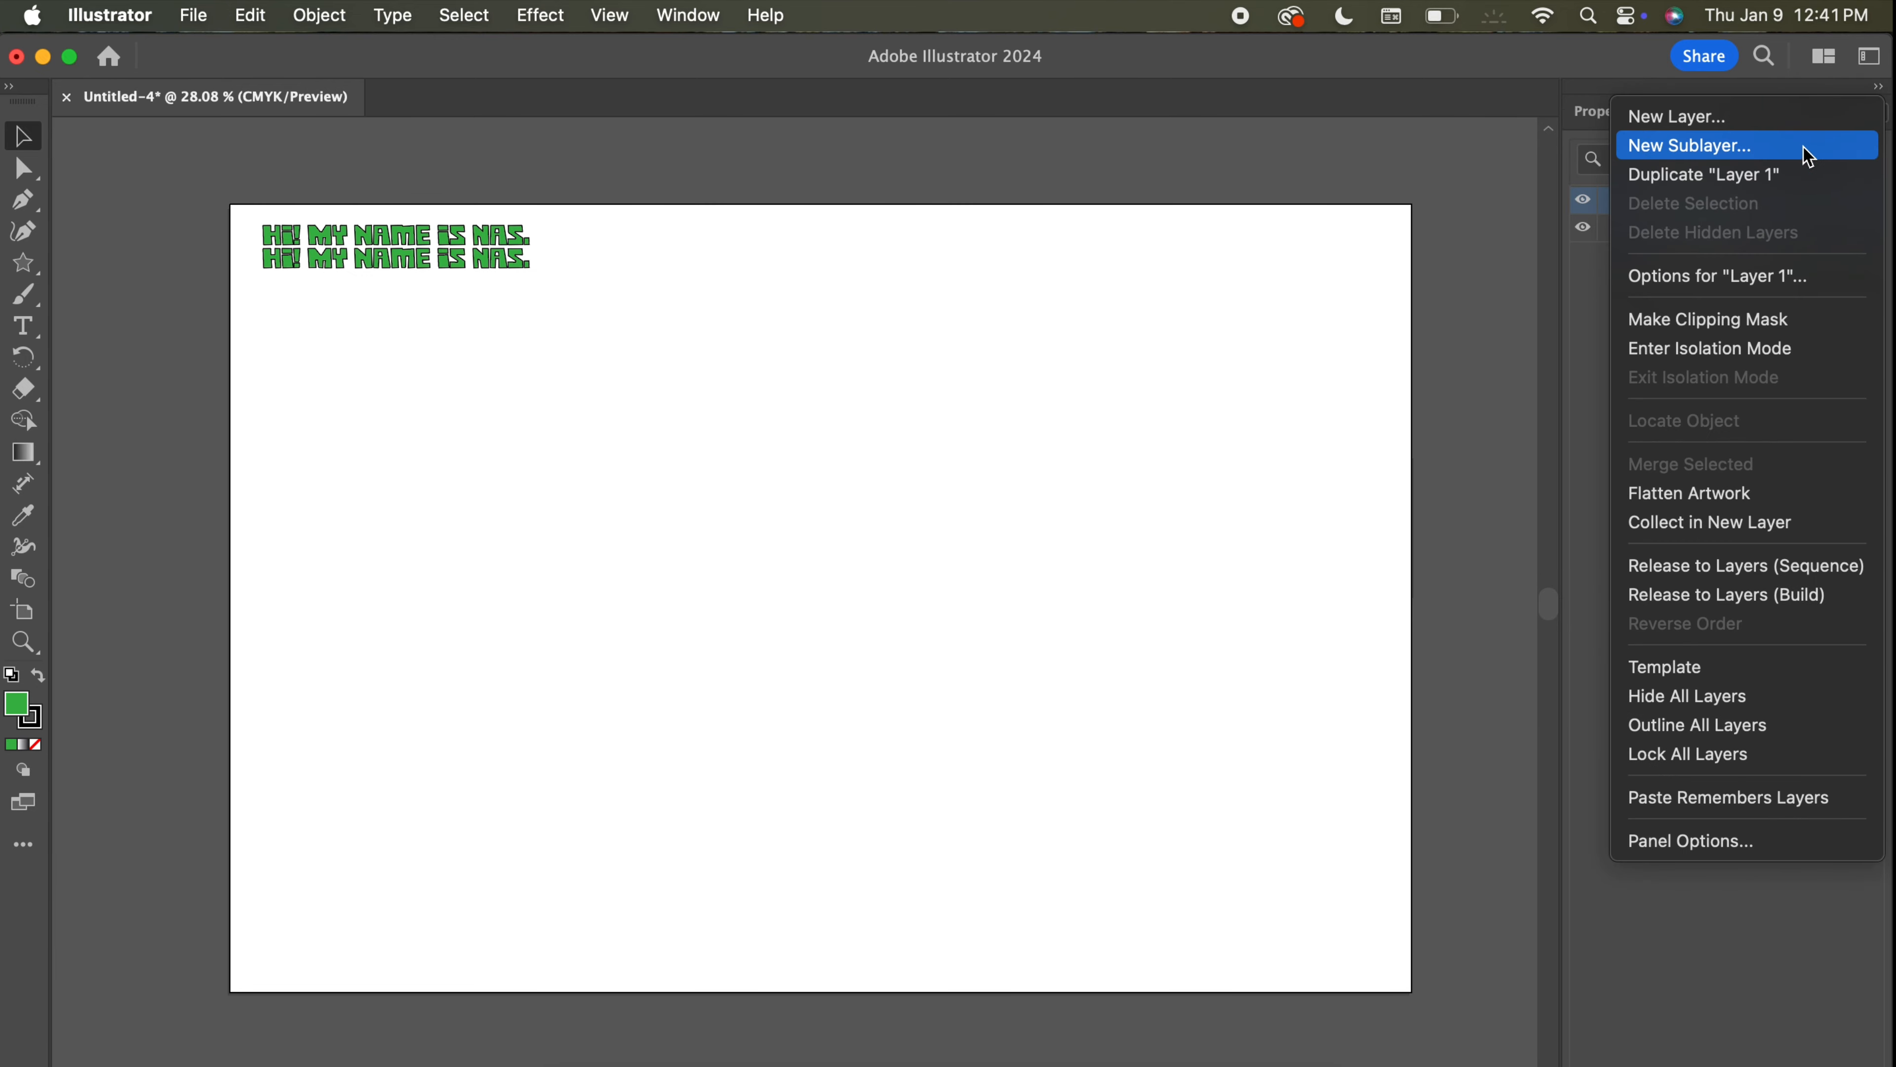
{"action": "left_click", "coordinate": [1805, 119]}
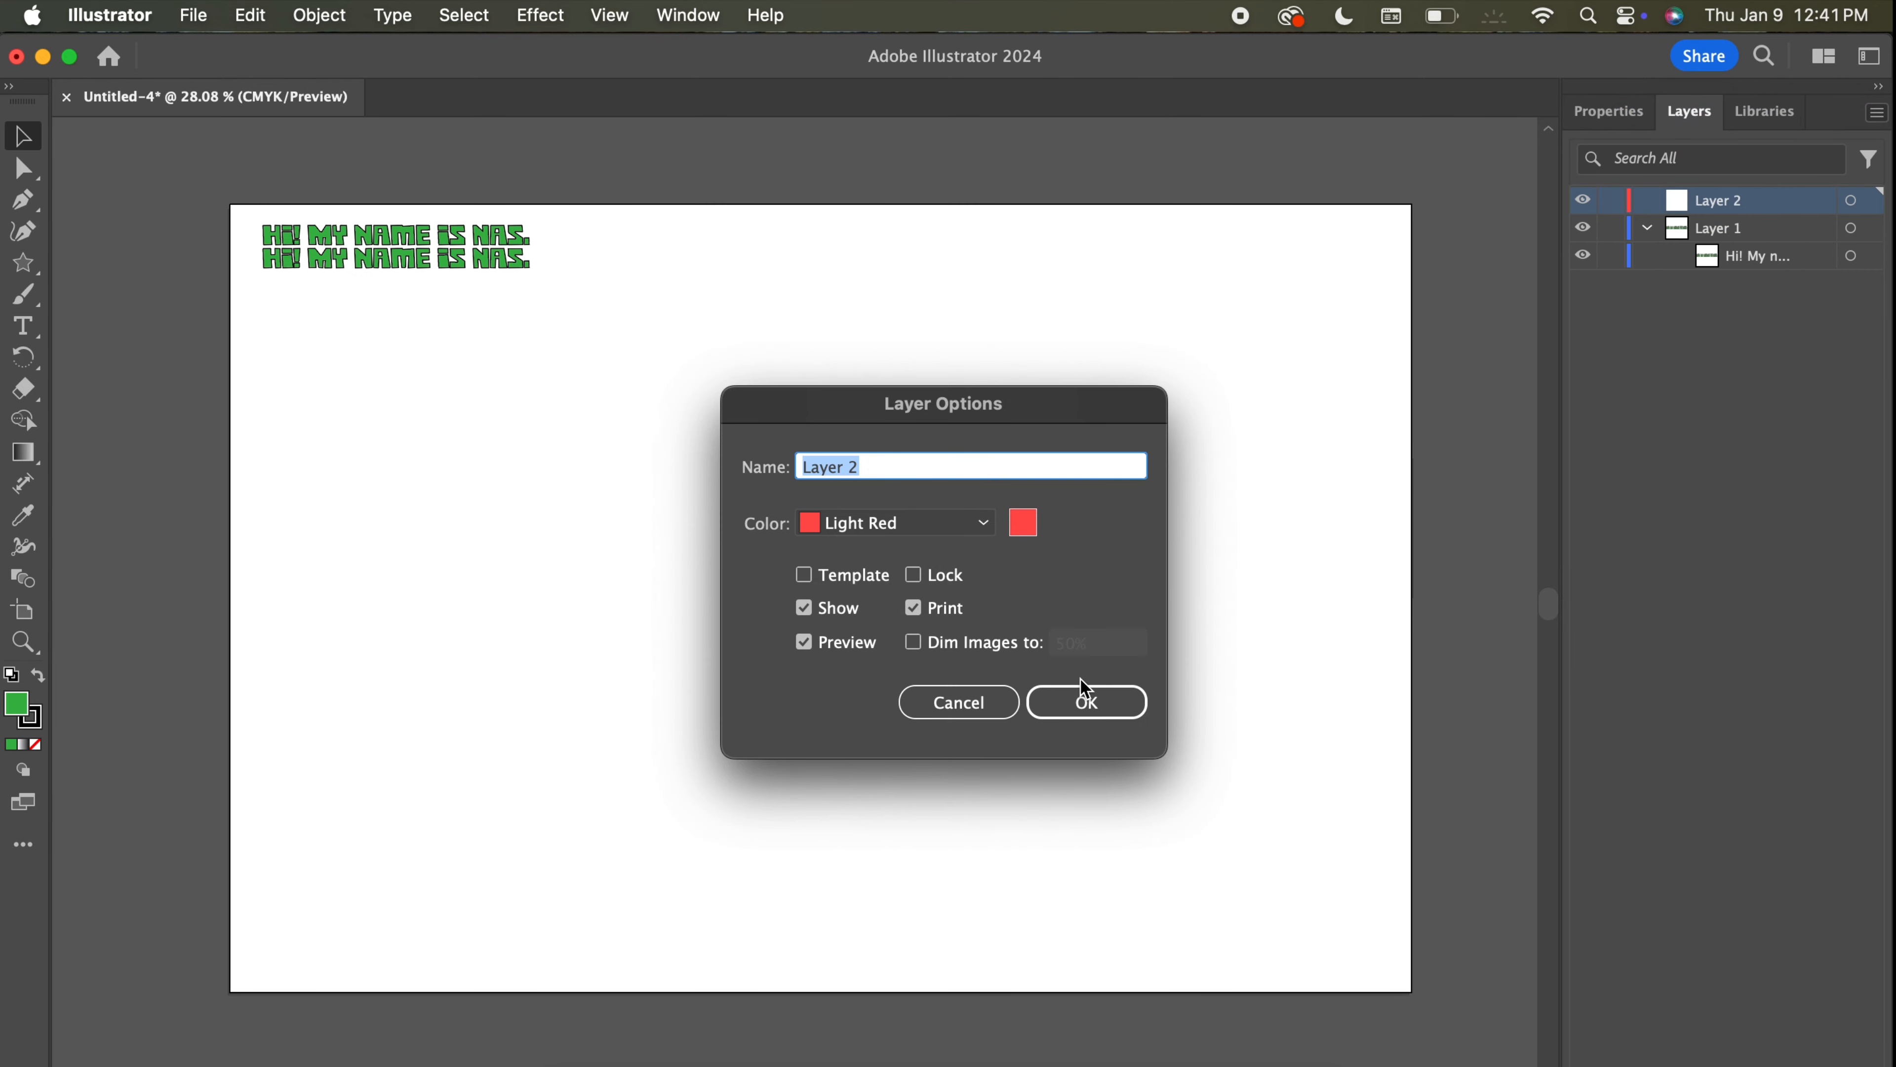
{"action": "left_click", "coordinate": [1084, 694]}
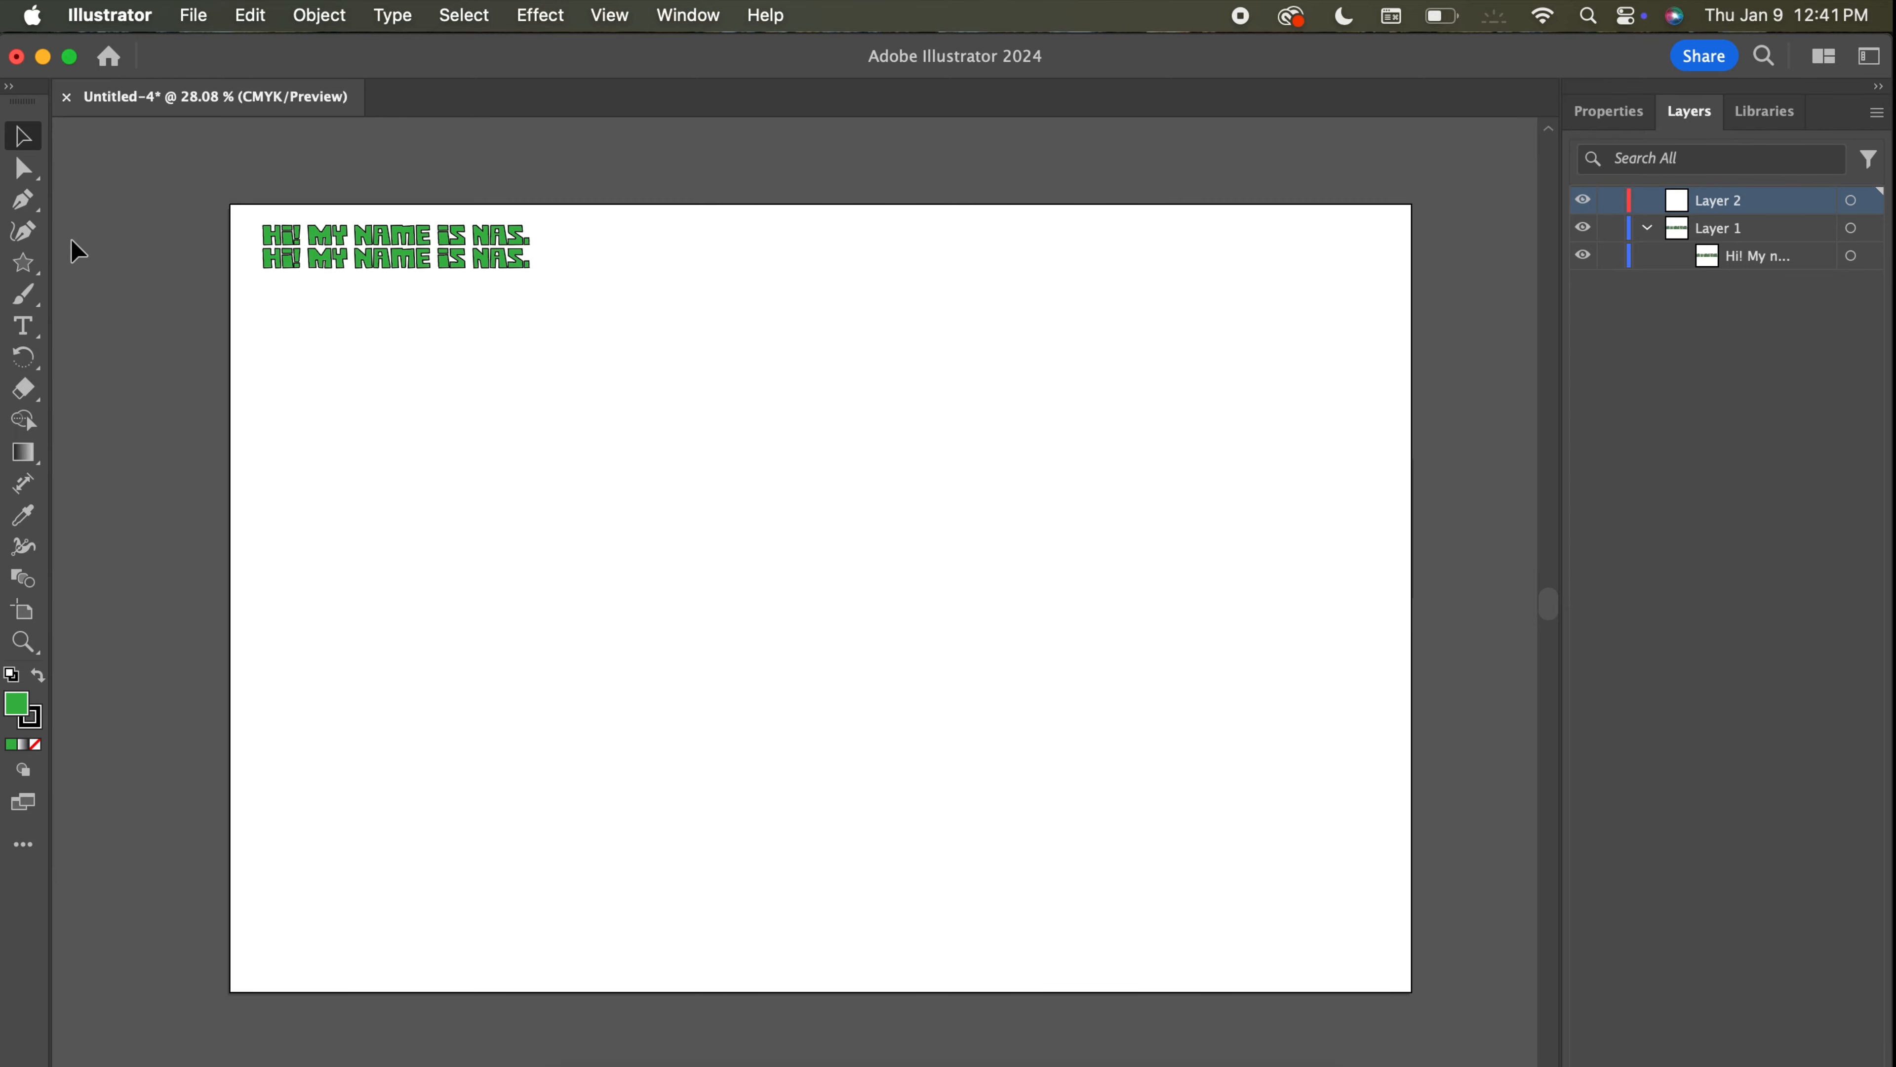
Draw a large green five-pointed star on the new layer, in the upper middle of the artboard.
{"action": "left_click", "coordinate": [25, 264]}
{"action": "left_click_drag", "start_coordinate": [720, 463], "coordinate": [861, 651]}
{"action": "key", "text": "v"}
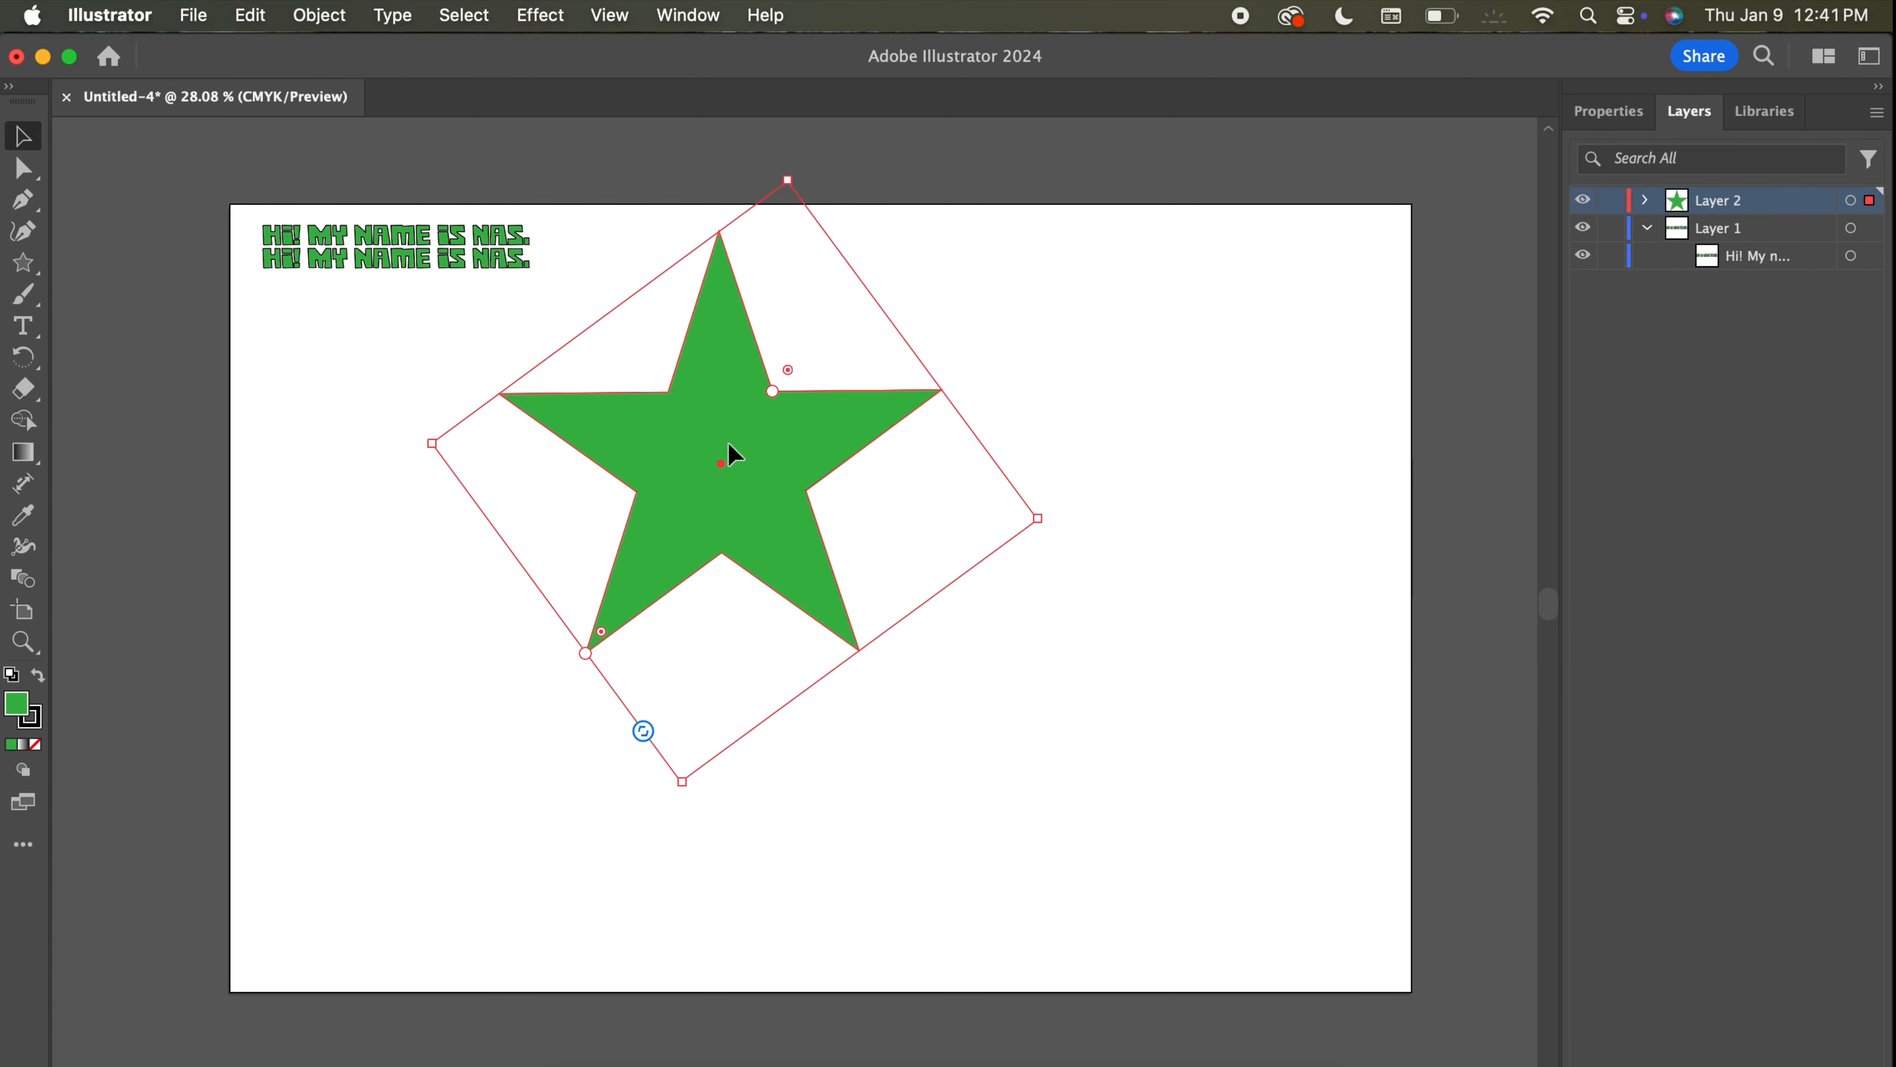
Move the green star to the middle of the artboard and rotate it slightly counterclockwise.
{"action": "left_click_drag", "start_coordinate": [729, 443], "coordinate": [829, 566]}
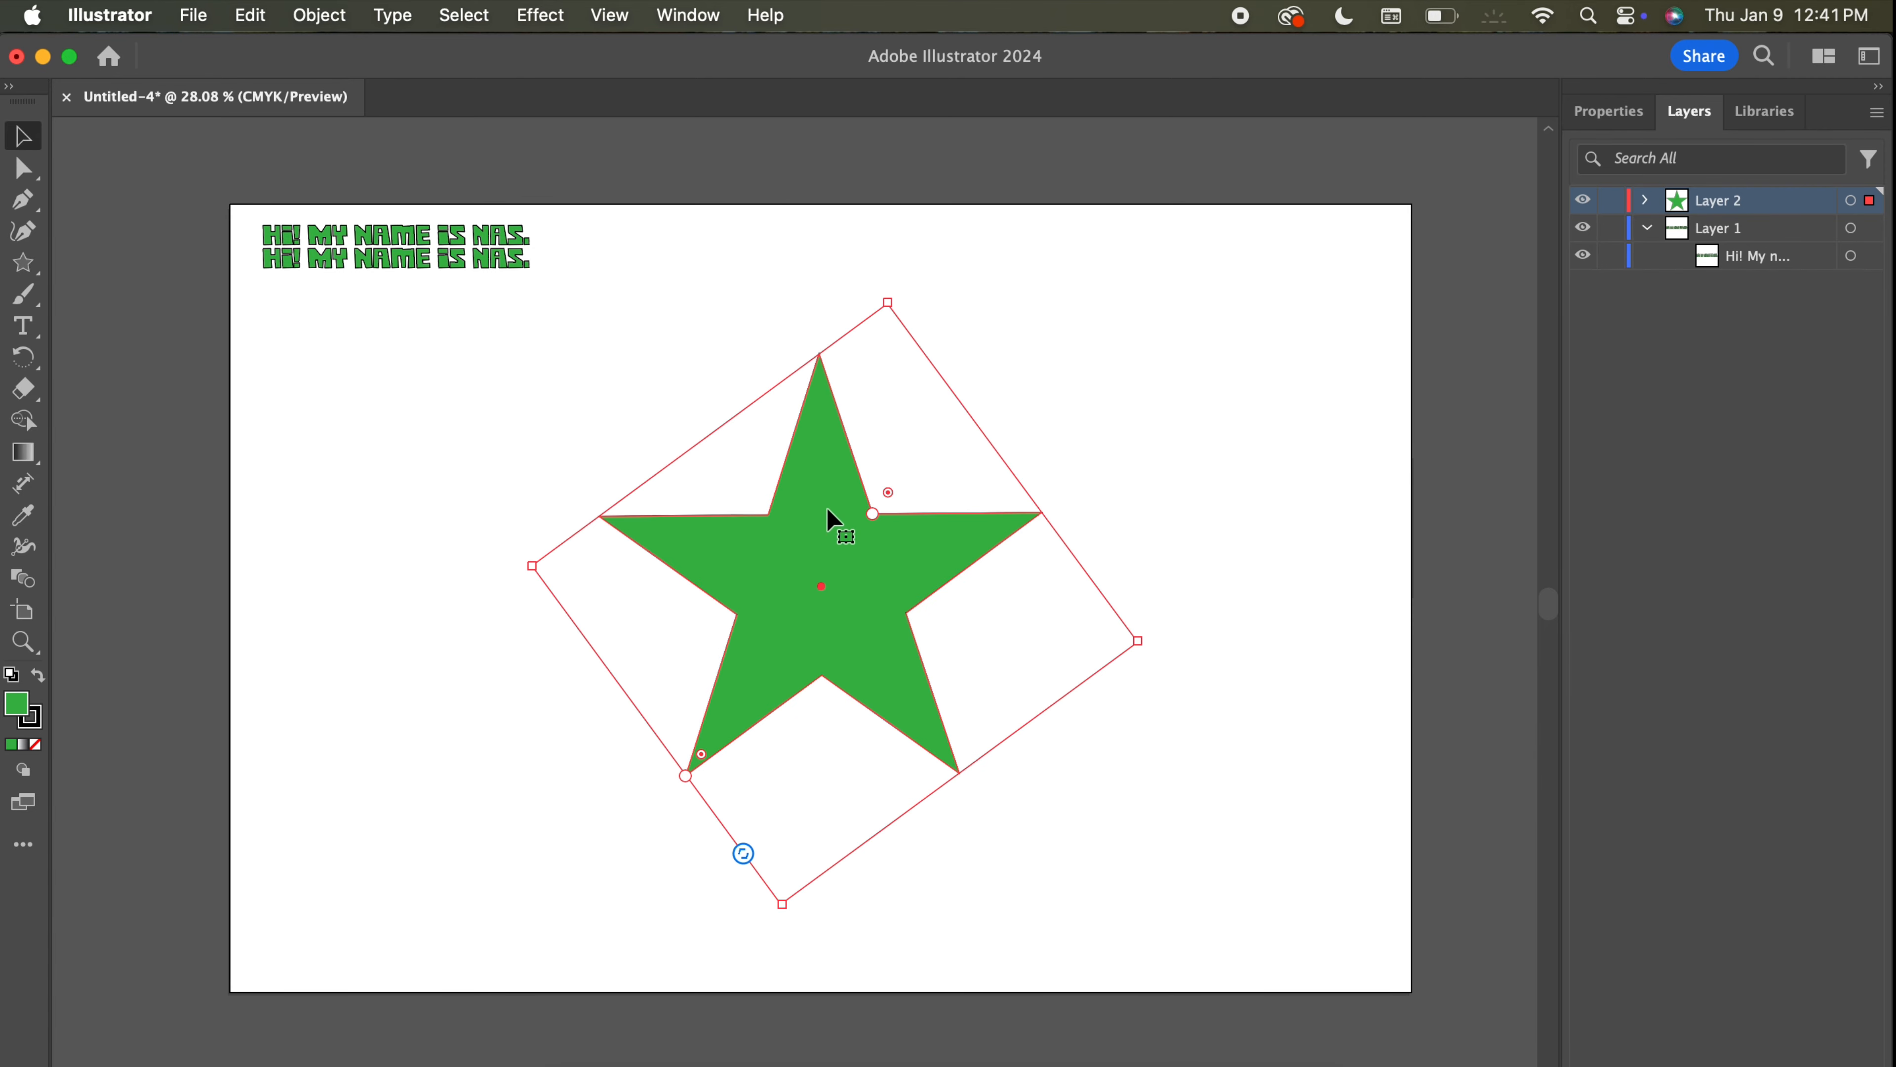
{"action": "left_click_drag", "start_coordinate": [892, 293], "coordinate": [887, 282]}
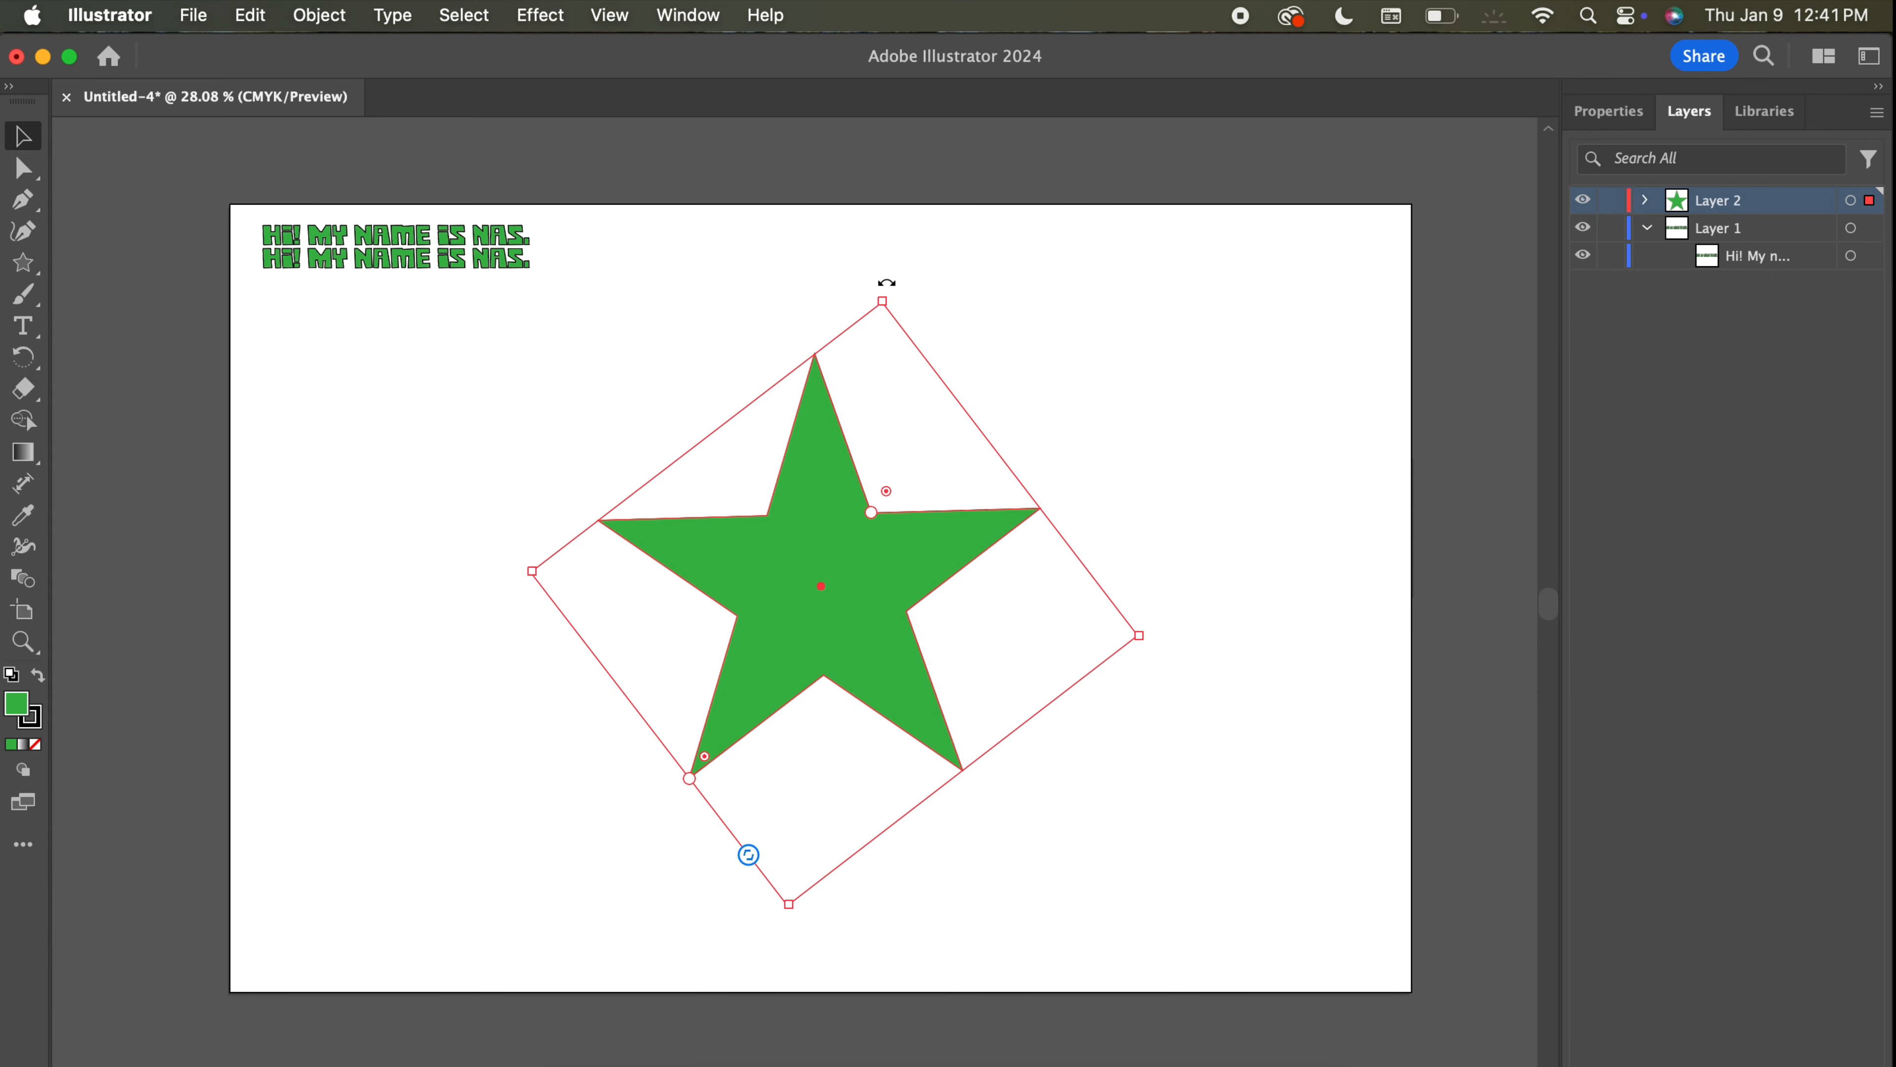
Remove the fill colour from the green star so that it has no fill.
{"action": "left_click", "coordinate": [1300, 349]}
{"action": "left_click", "coordinate": [1609, 112]}
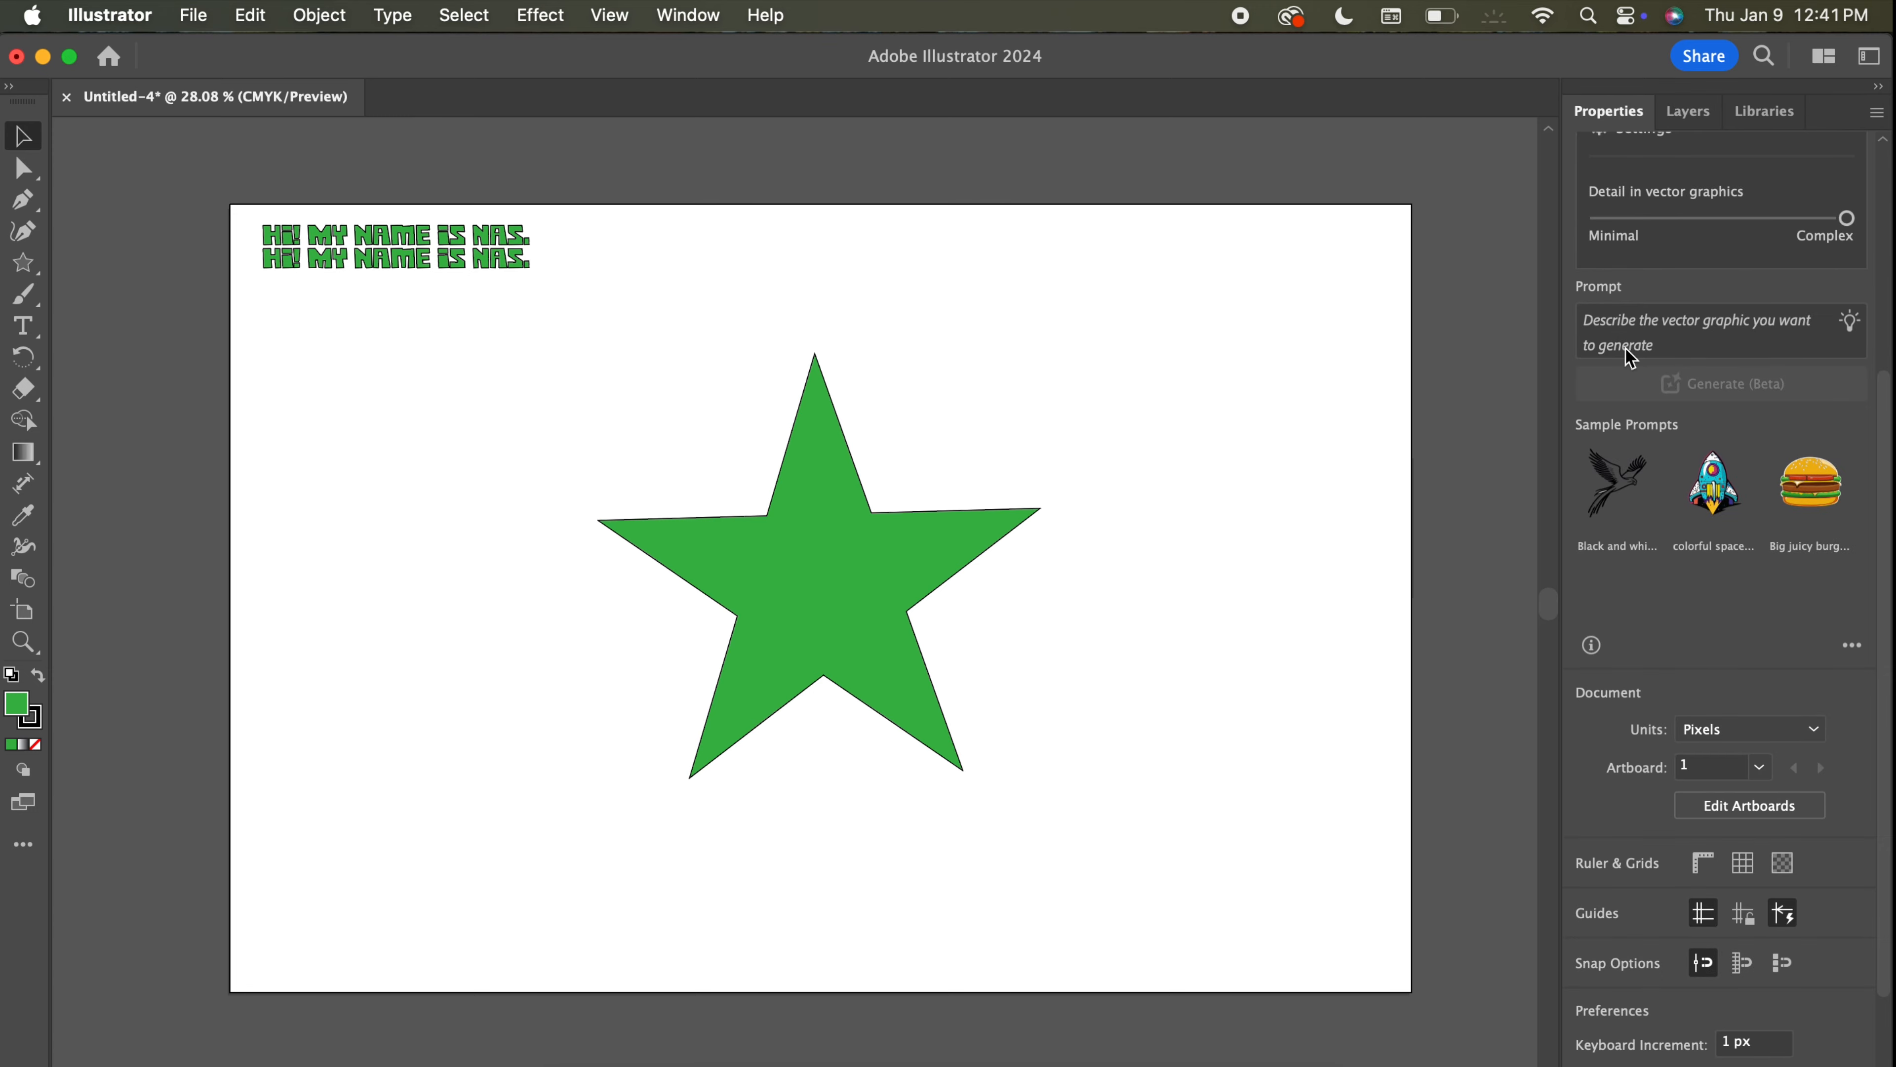
{"action": "scroll", "coordinate": [1689, 915], "scroll_direction": "down", "scroll_amount": 3}
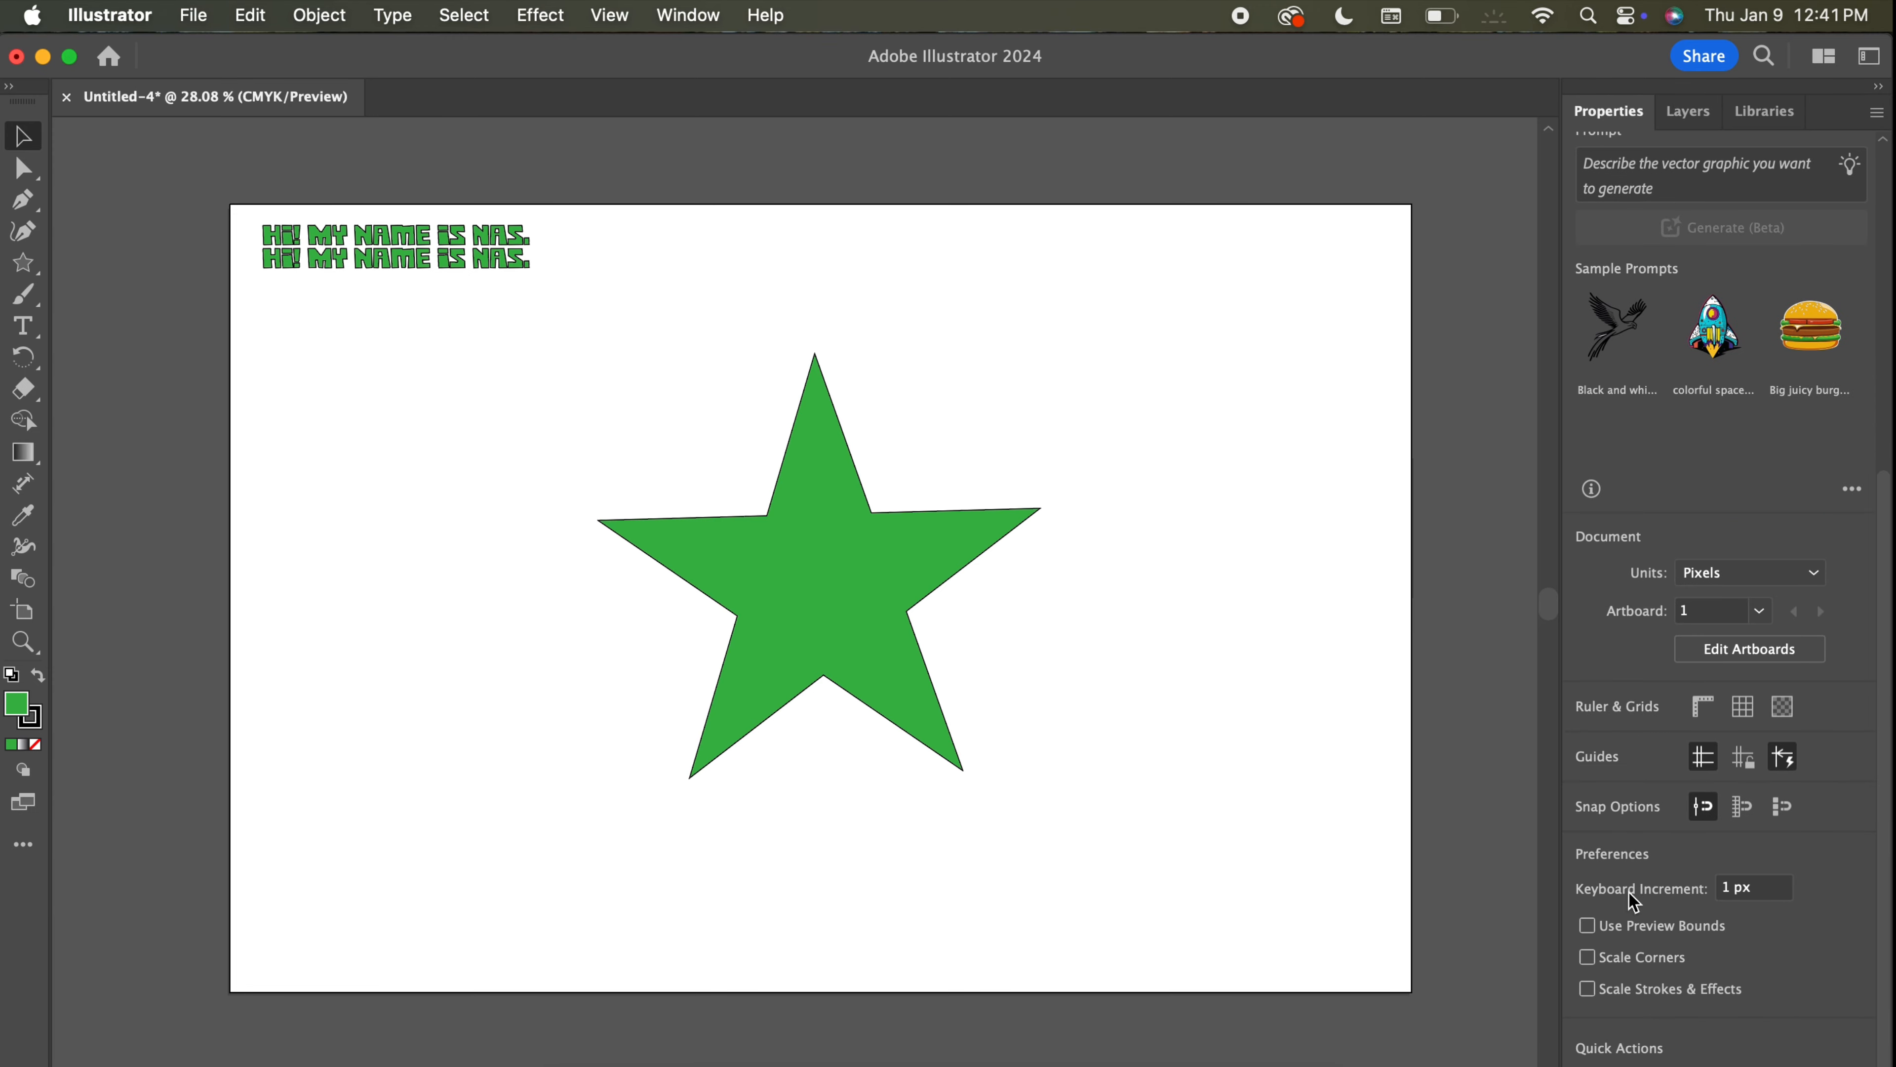
{"action": "left_click", "coordinate": [766, 635]}
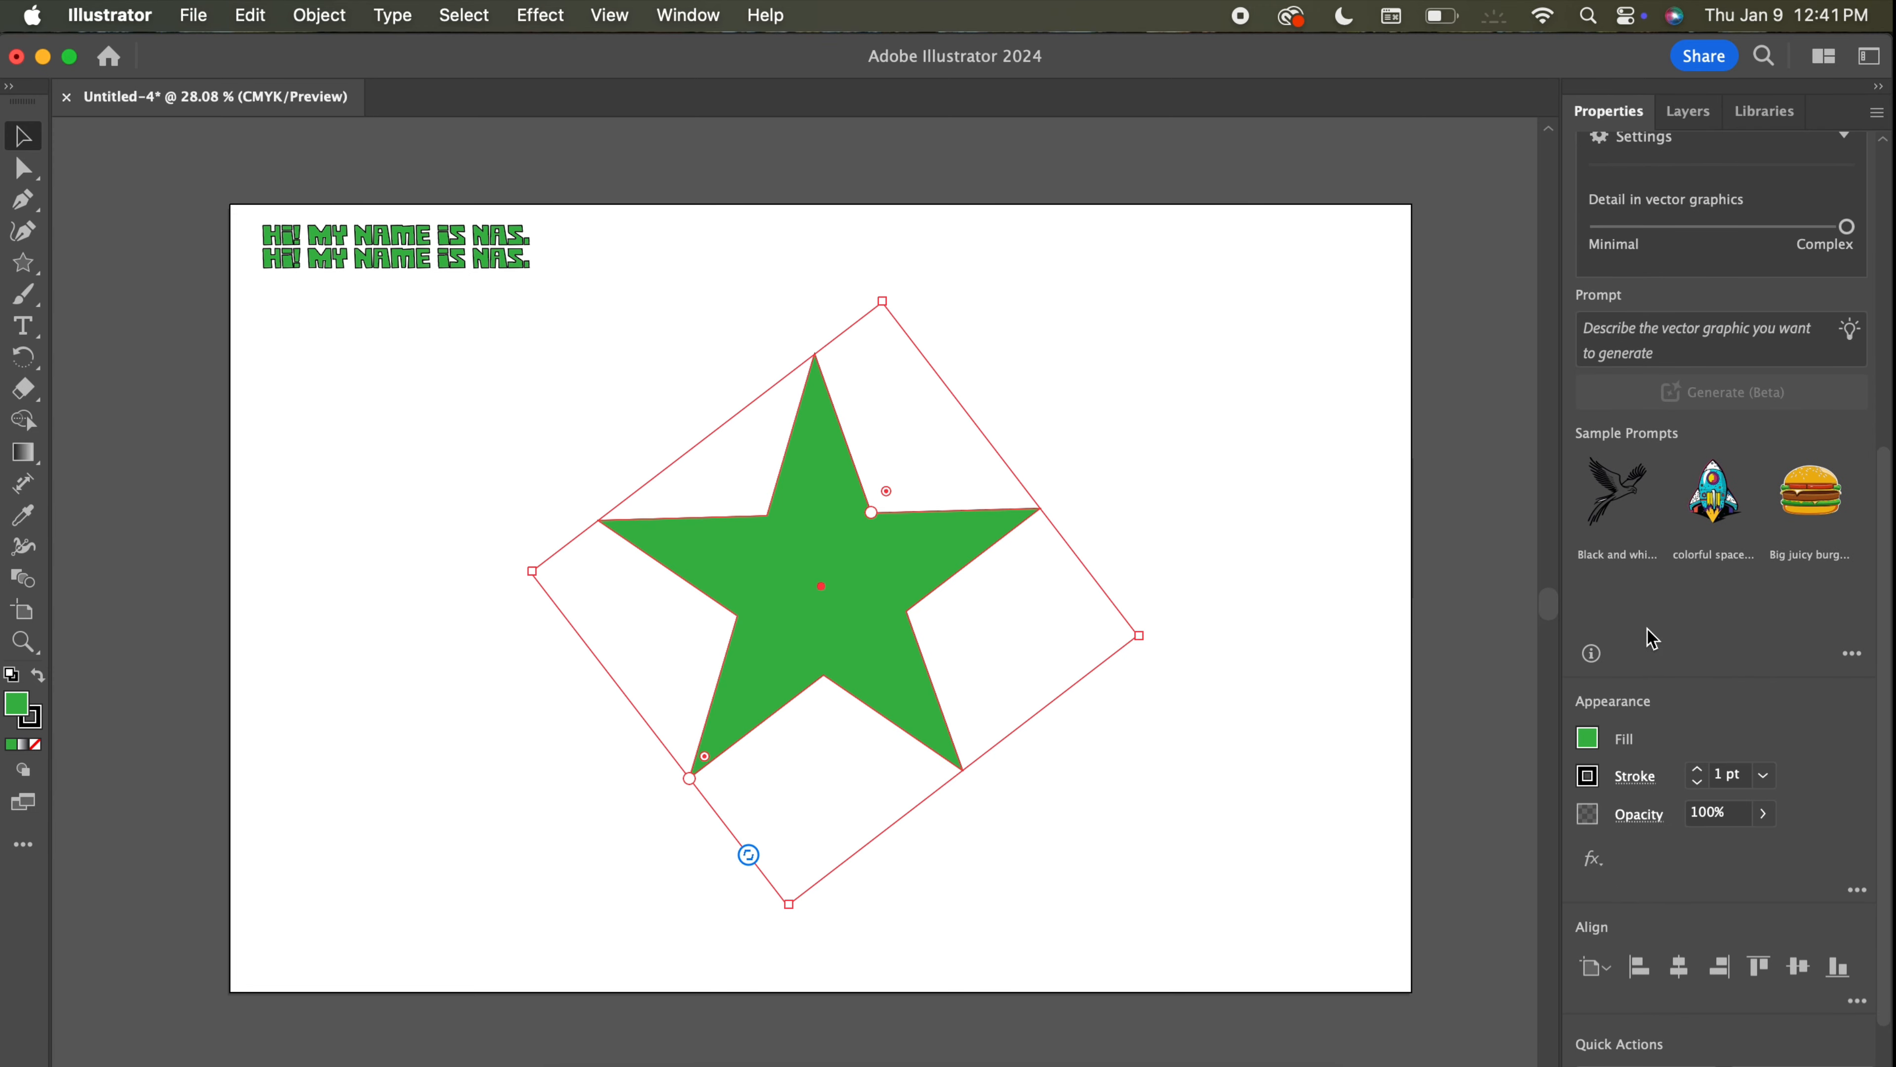
{"action": "left_click", "coordinate": [1588, 739]}
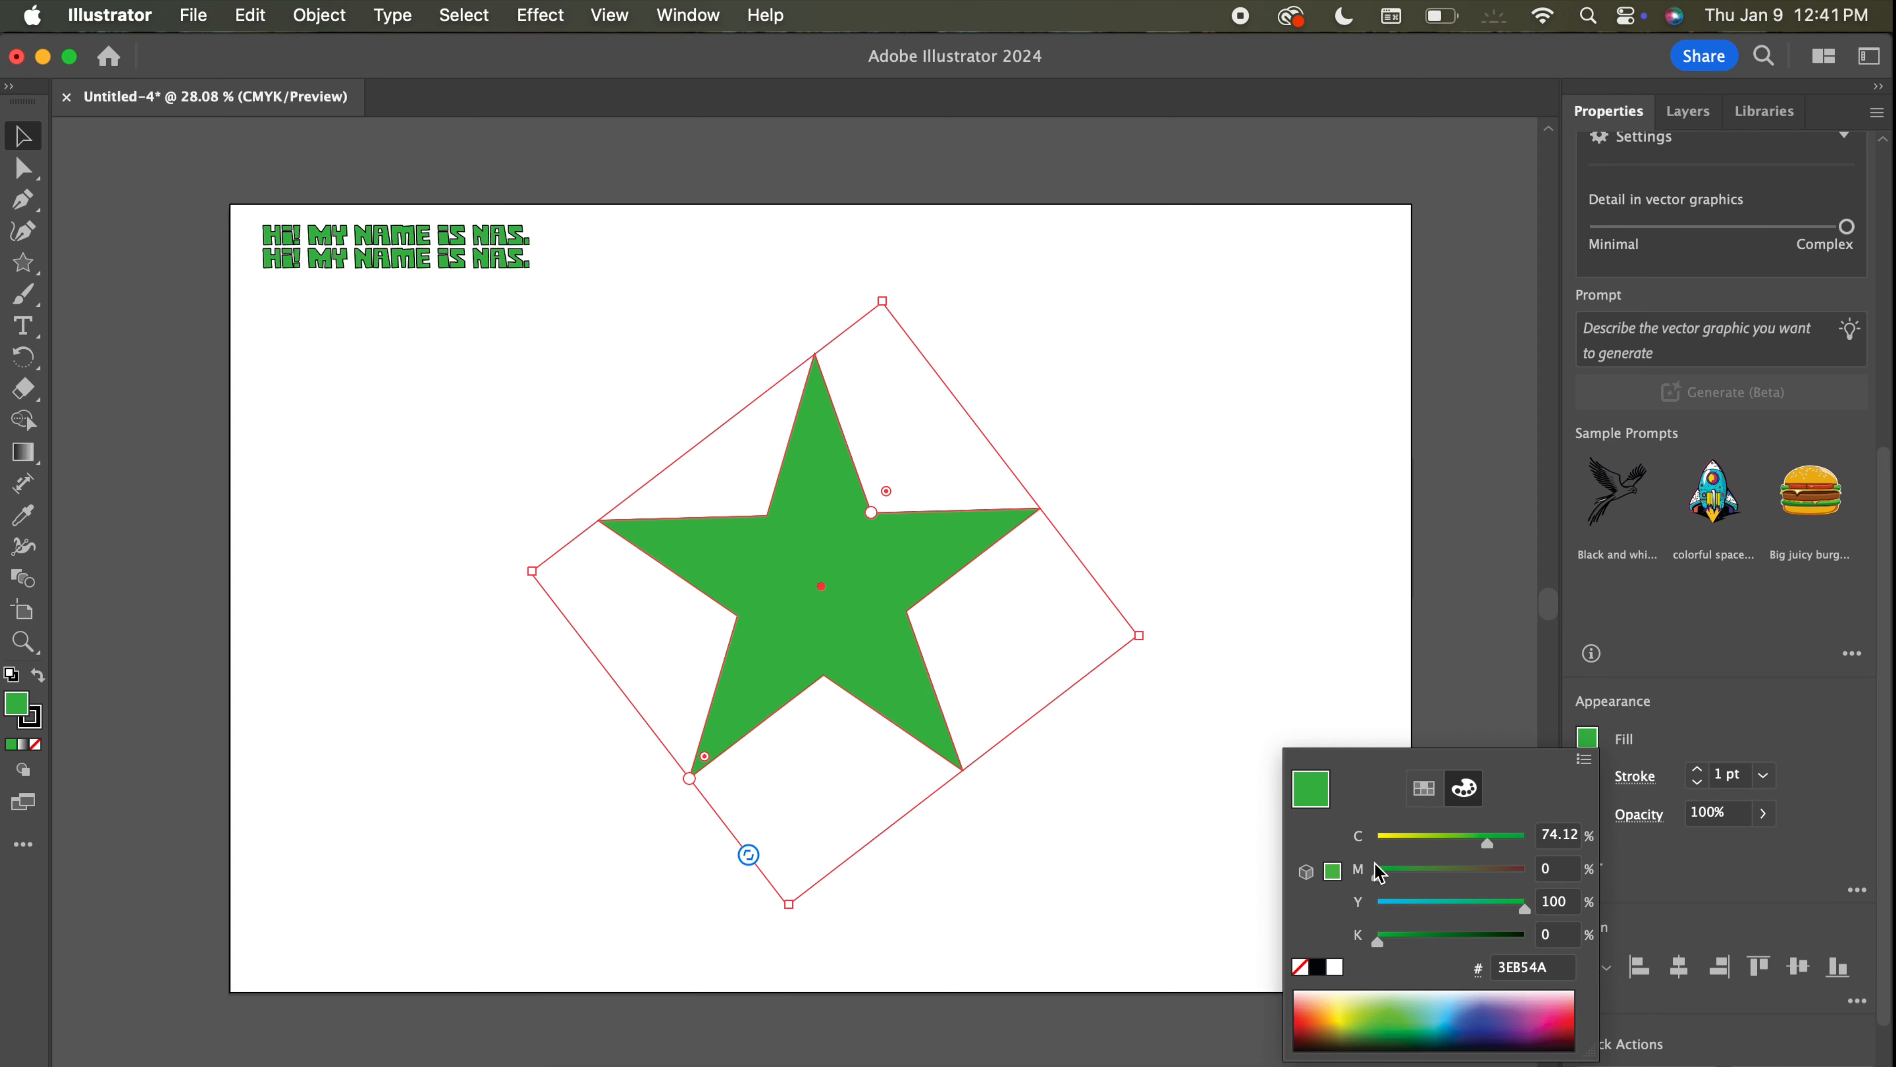
{"action": "left_click", "coordinate": [1301, 967]}
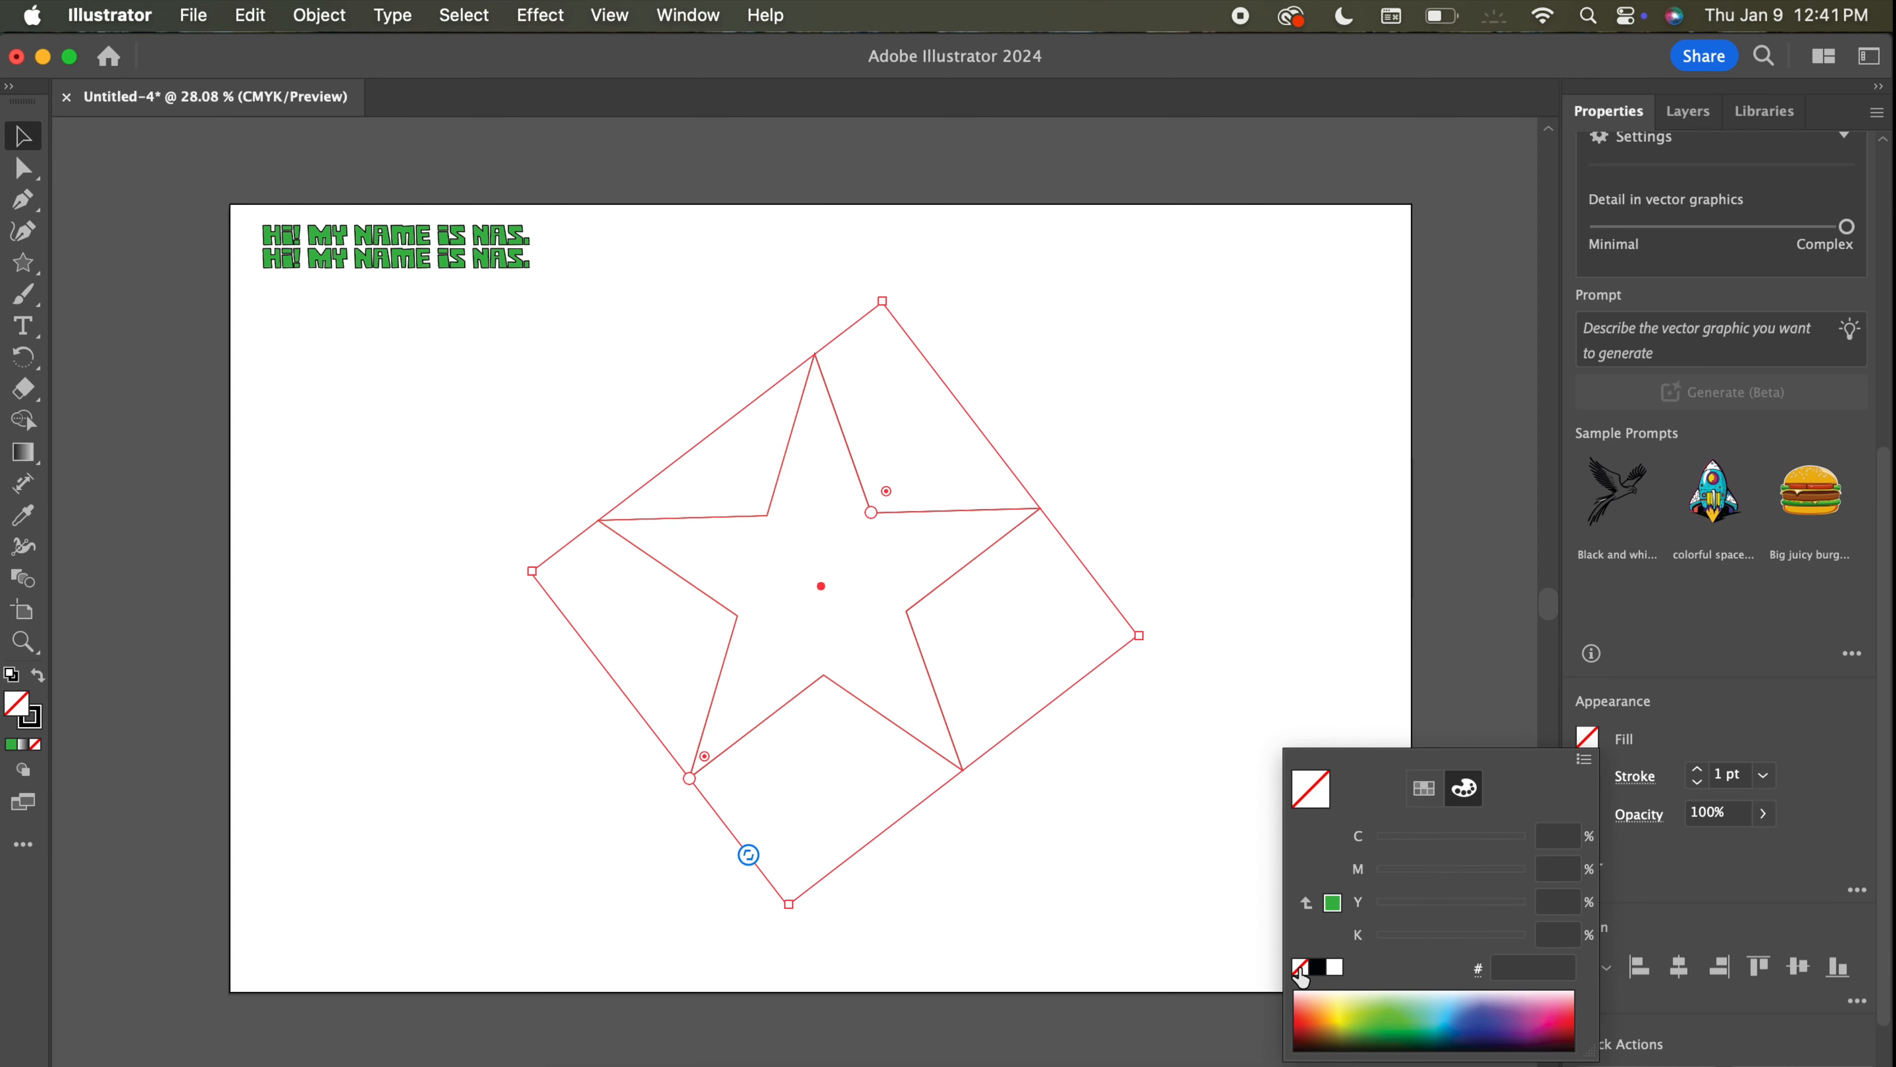
Set the star's black outline to a stroke weight of 5 pt.
{"action": "left_click", "coordinate": [1680, 709]}
{"action": "left_click", "coordinate": [1696, 767]}
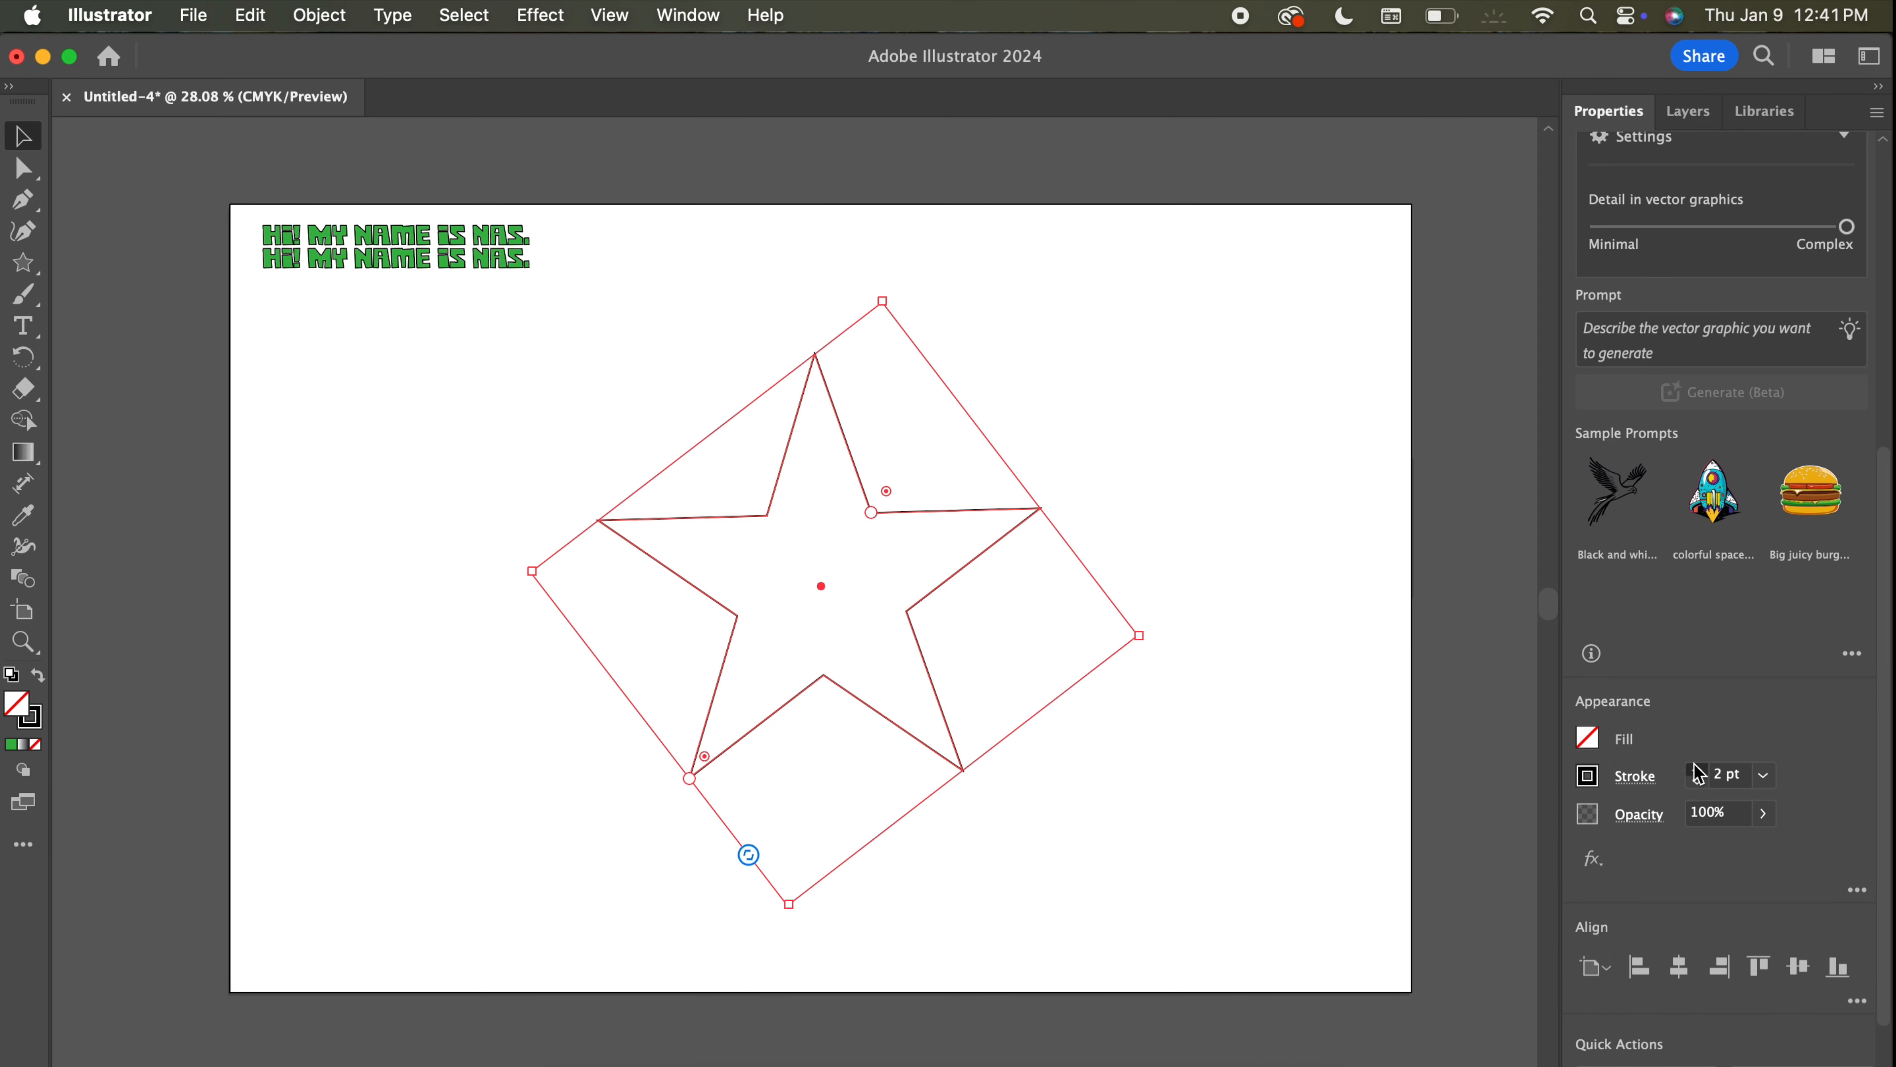
{"action": "left_click", "coordinate": [1696, 767]}
{"action": "left_click", "coordinate": [1696, 767]}
{"action": "left_click", "coordinate": [1696, 767]}
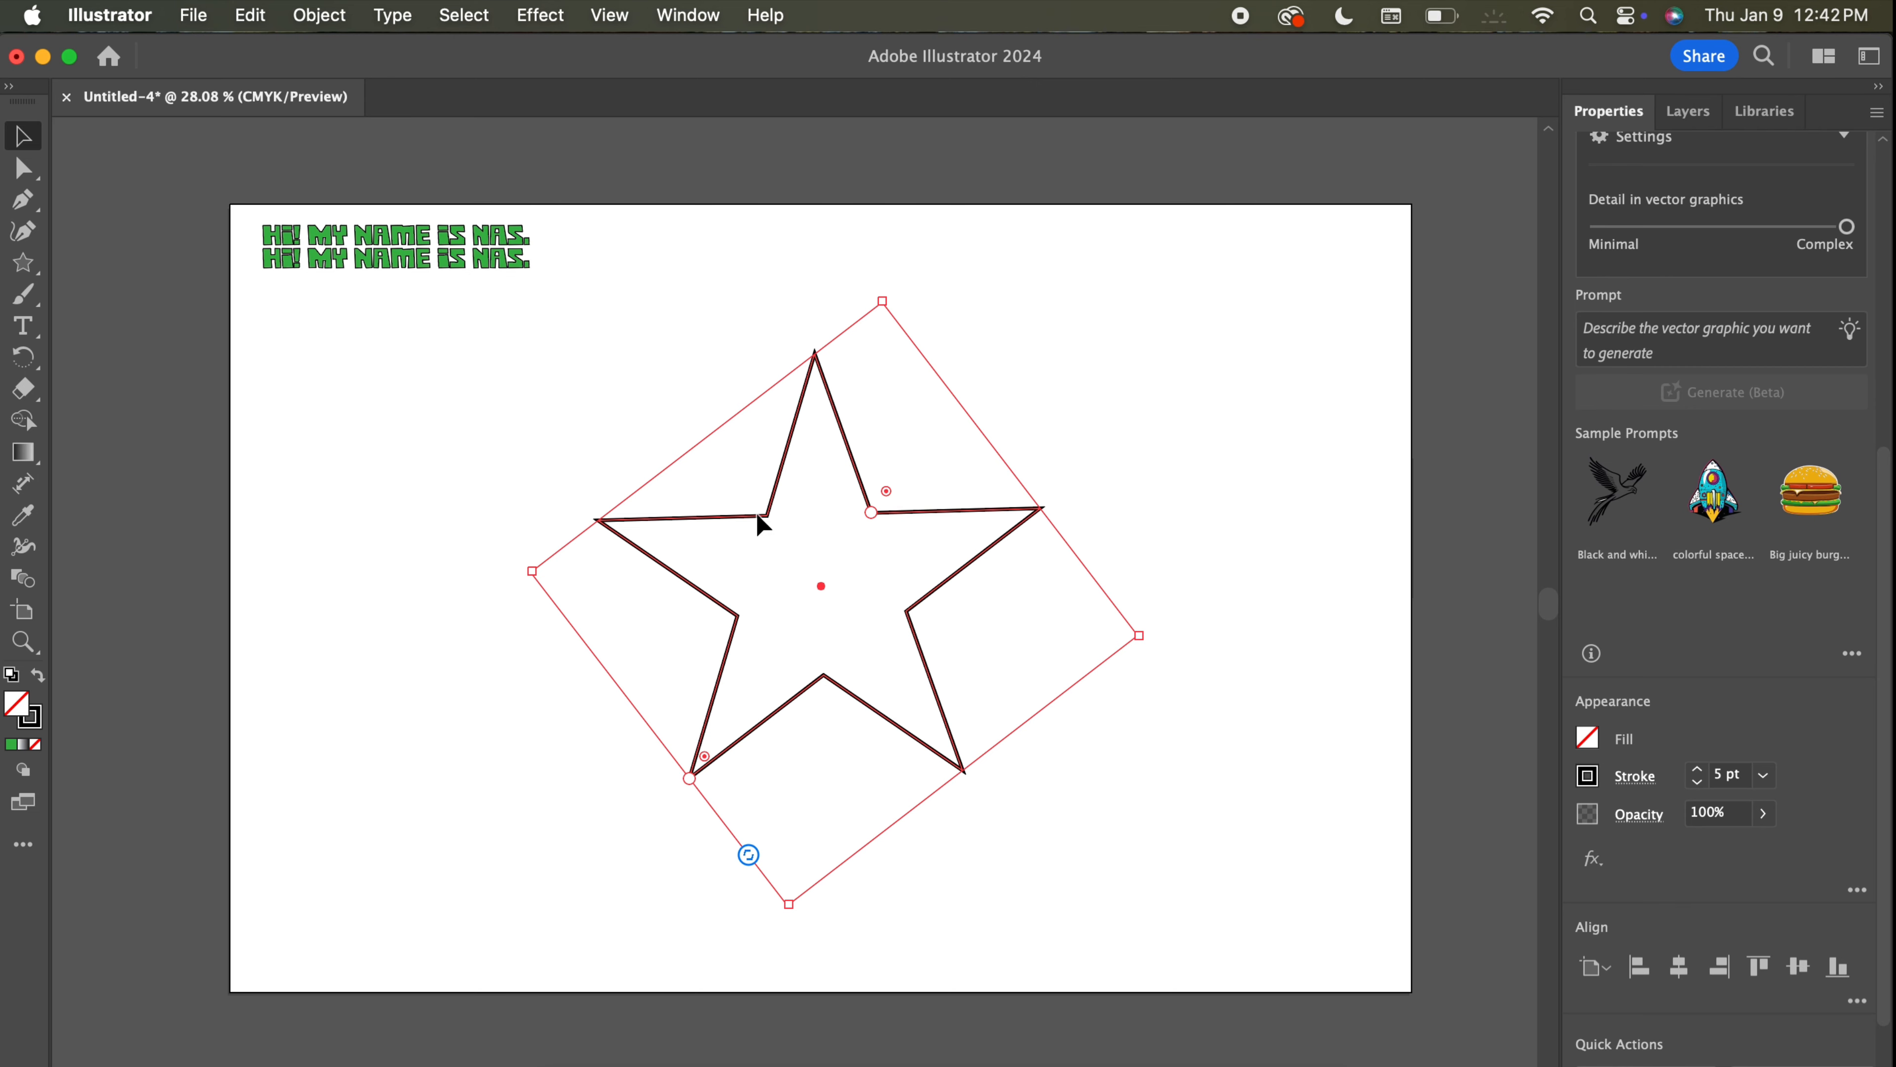
{"action": "left_click", "coordinate": [1294, 551]}
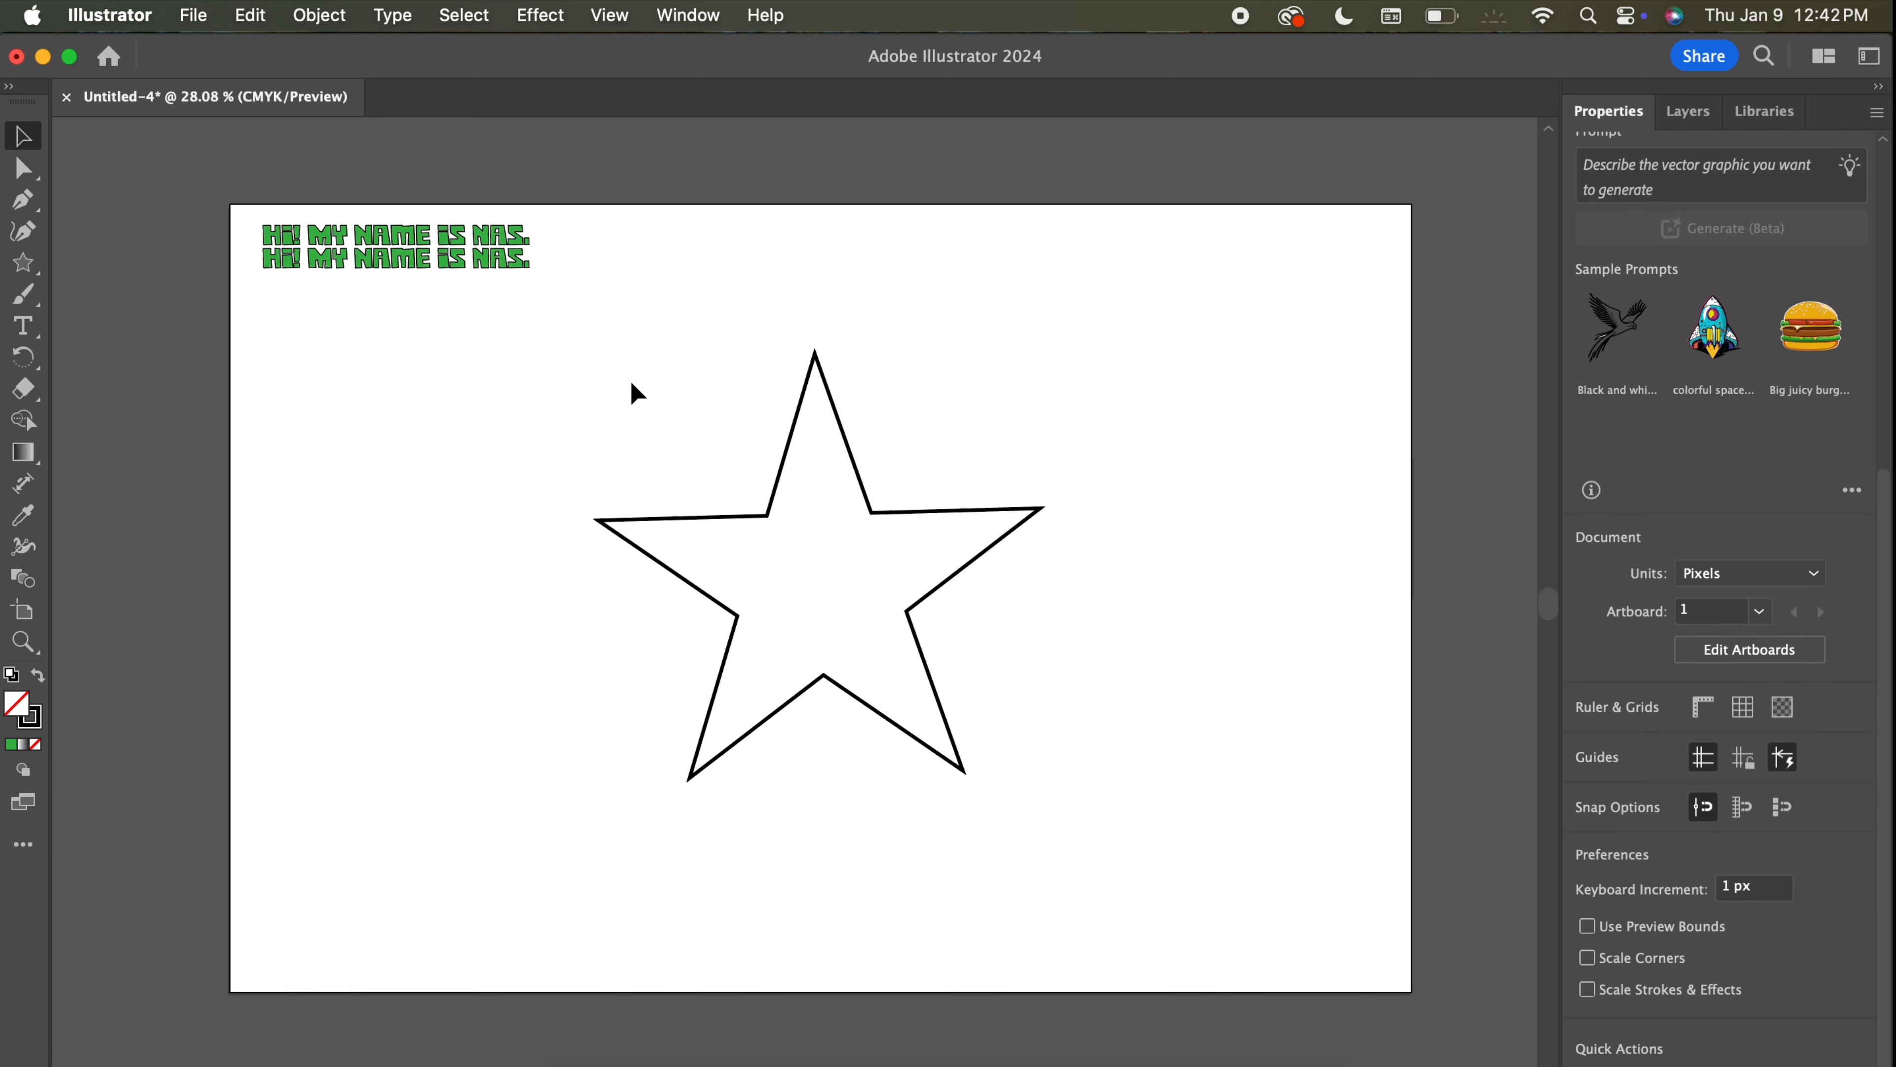
Convert the star into an area type shape and enter the text "ARTWORKS IS THE SICKEST" inside it.
{"action": "left_click", "coordinate": [28, 334]}
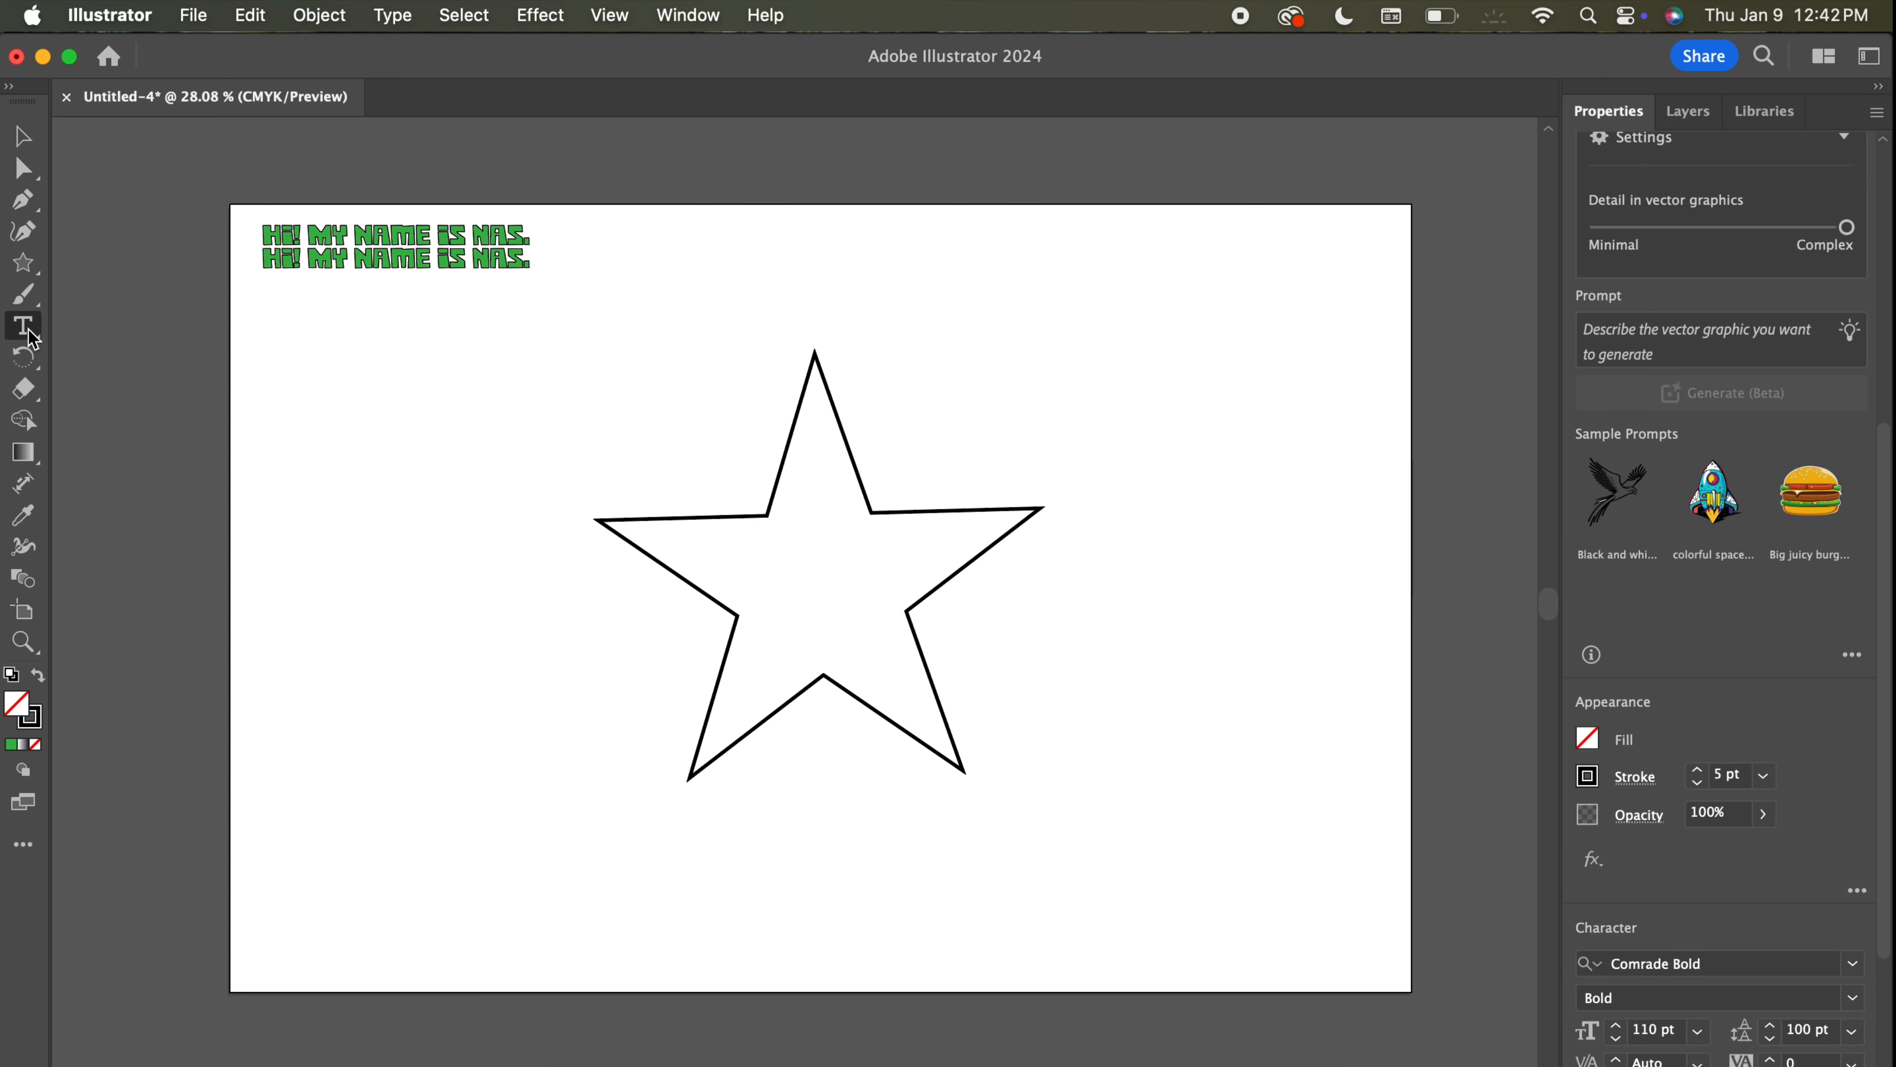
{"action": "left_click", "coordinate": [816, 359]}
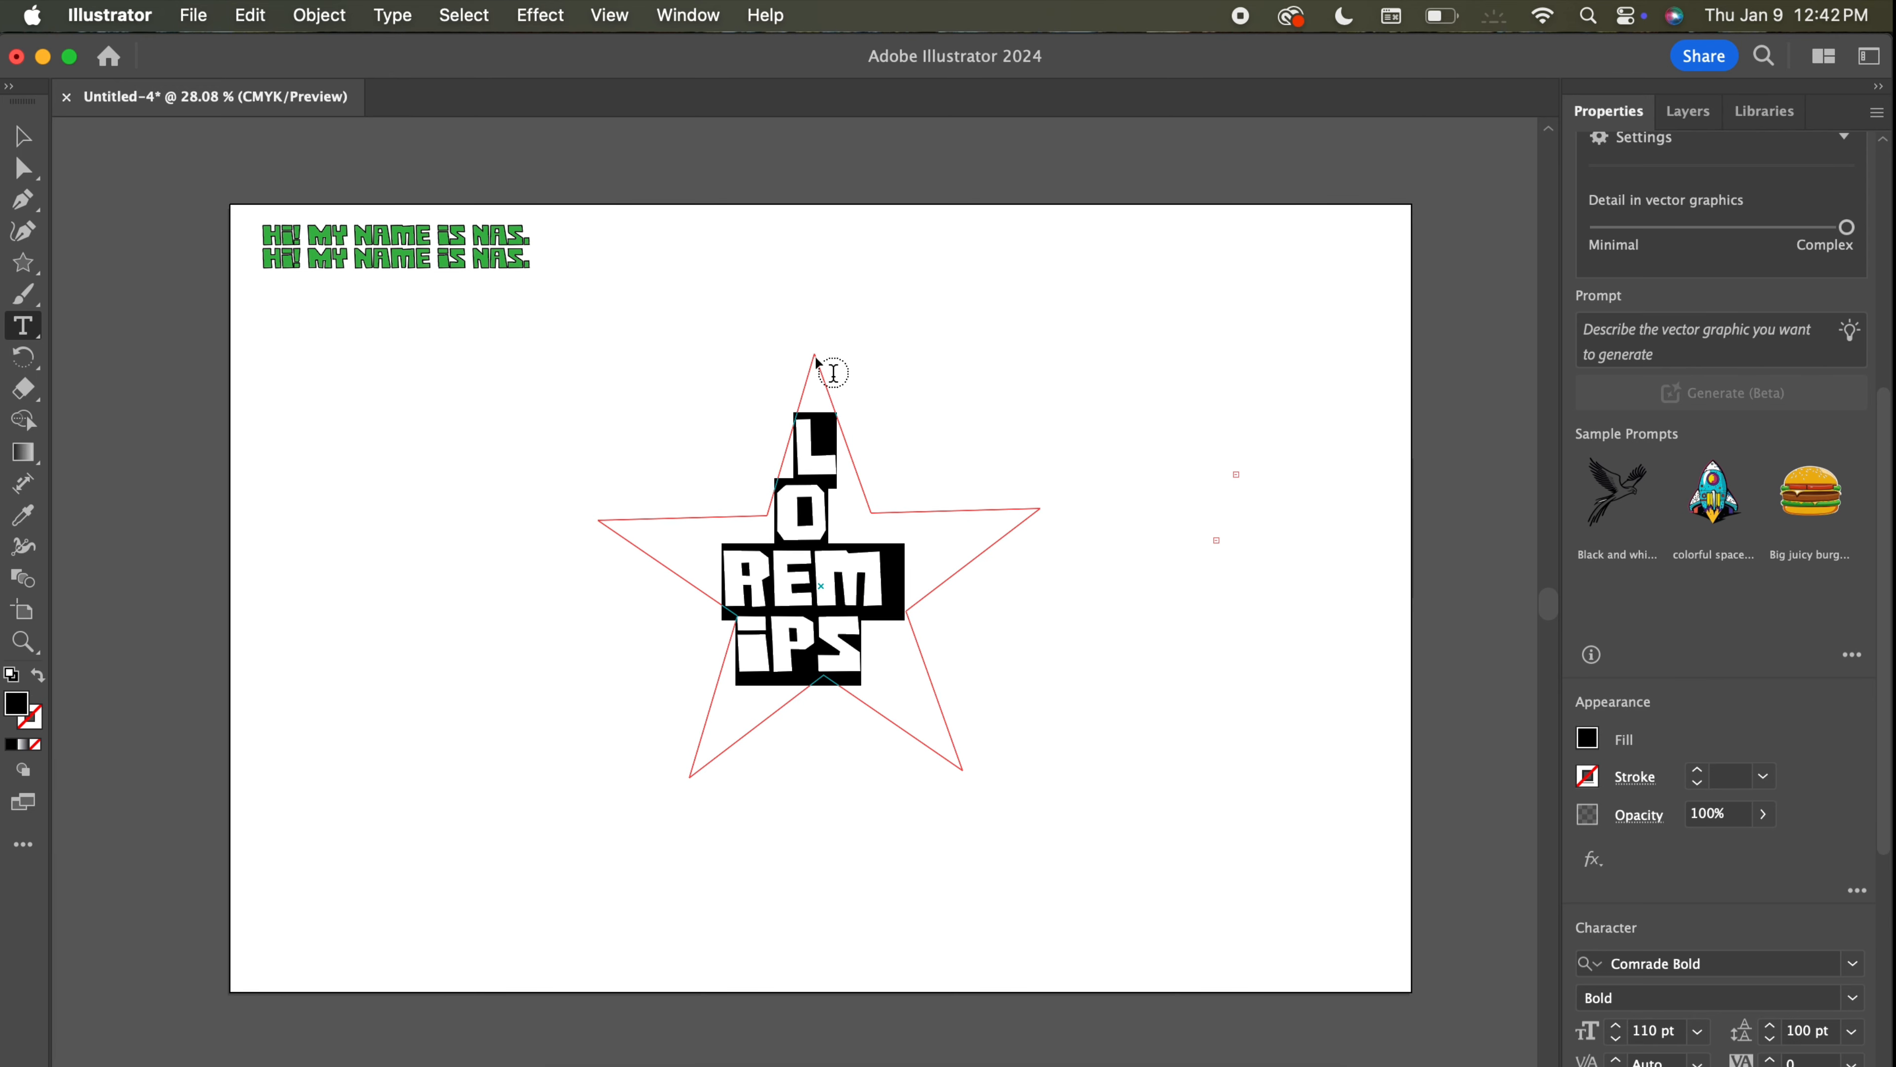
{"action": "type", "text": "="}
{"action": "key", "text": "BackSpace"}
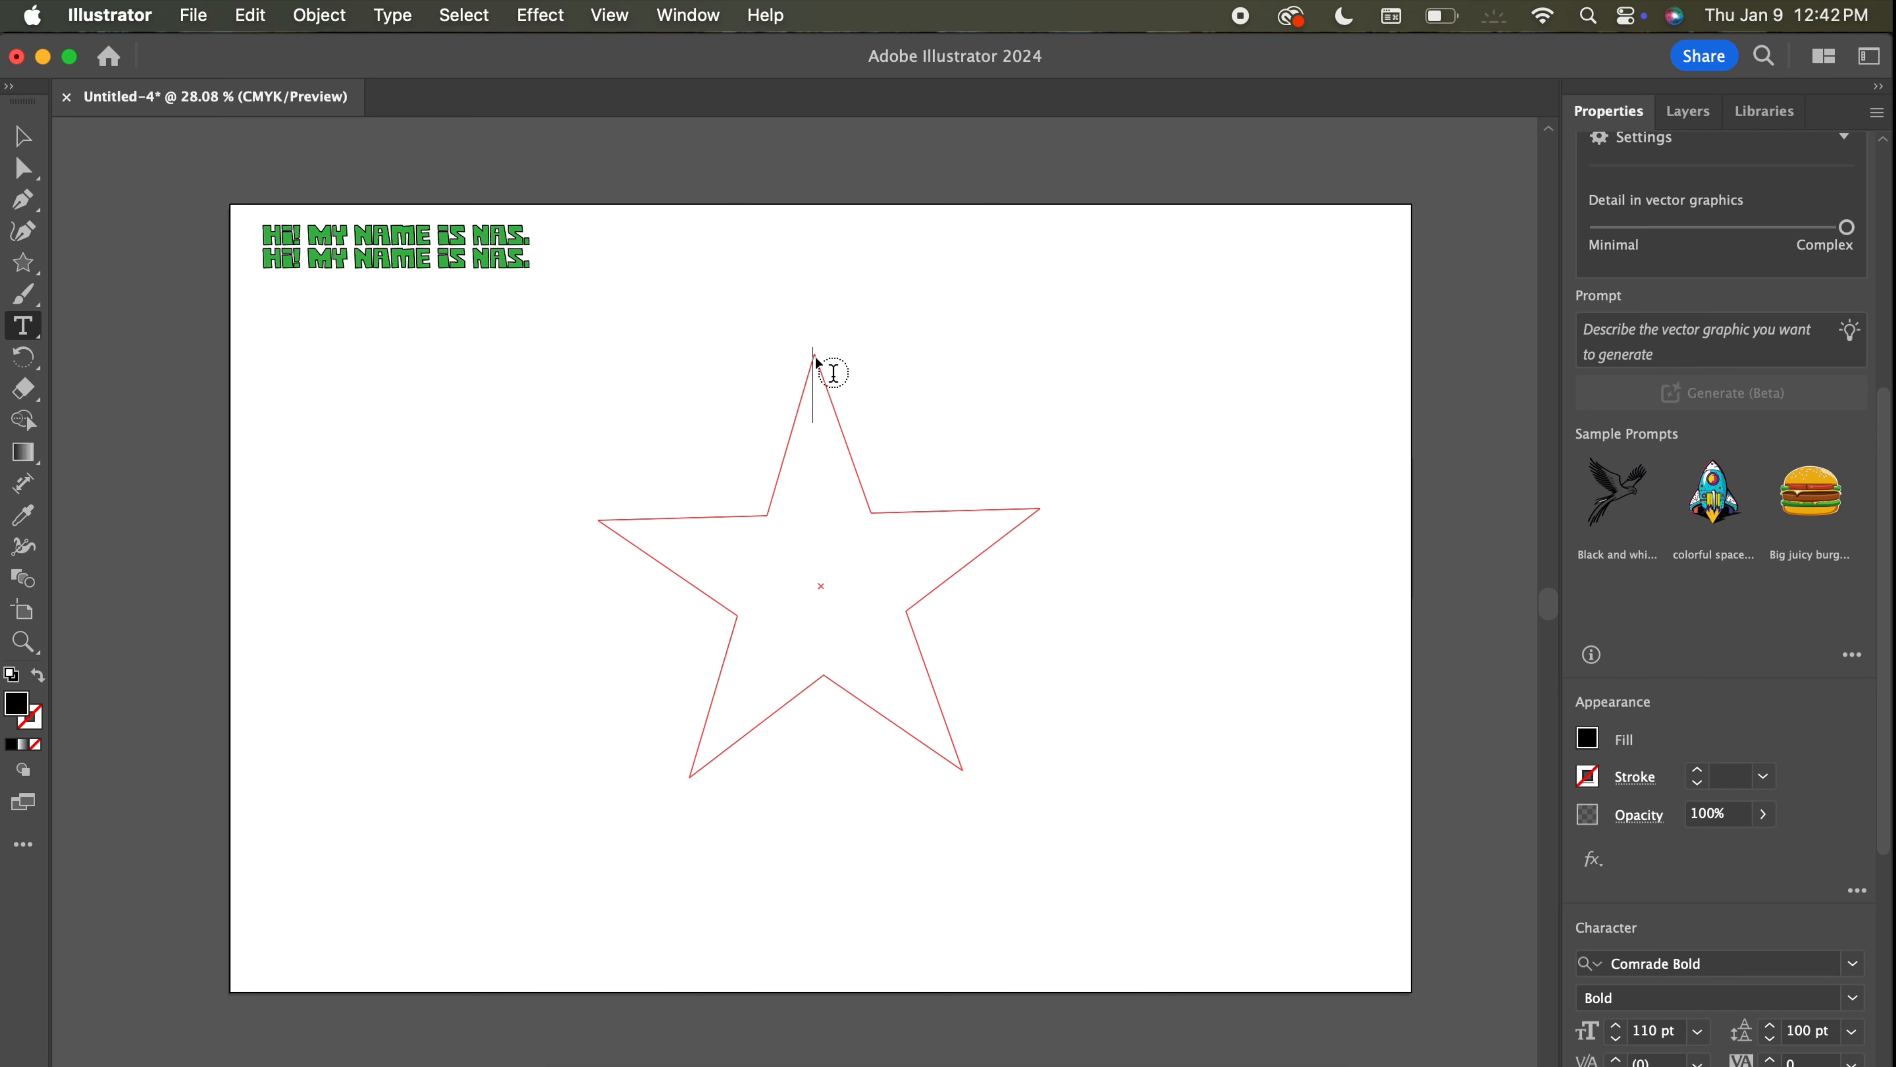
{"action": "type", "text": "ART"}
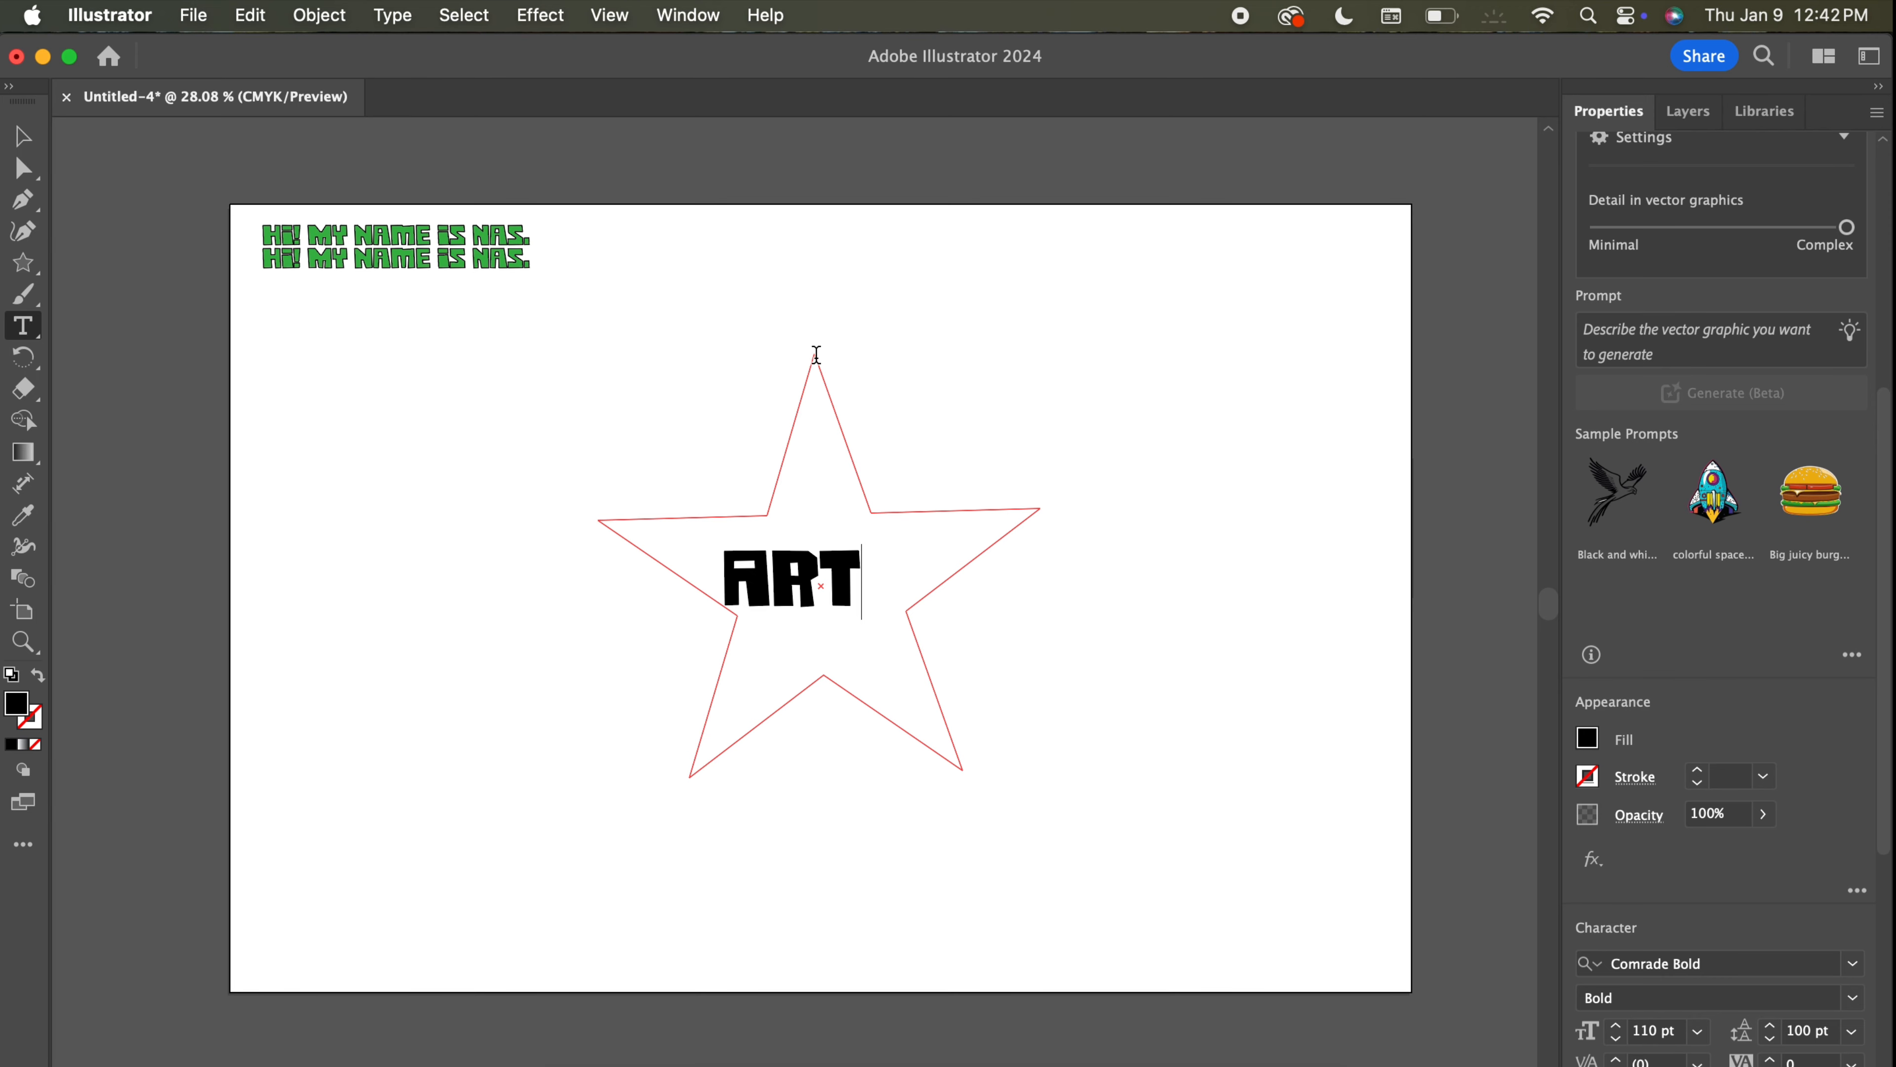
{"action": "type", "text": "WORK"}
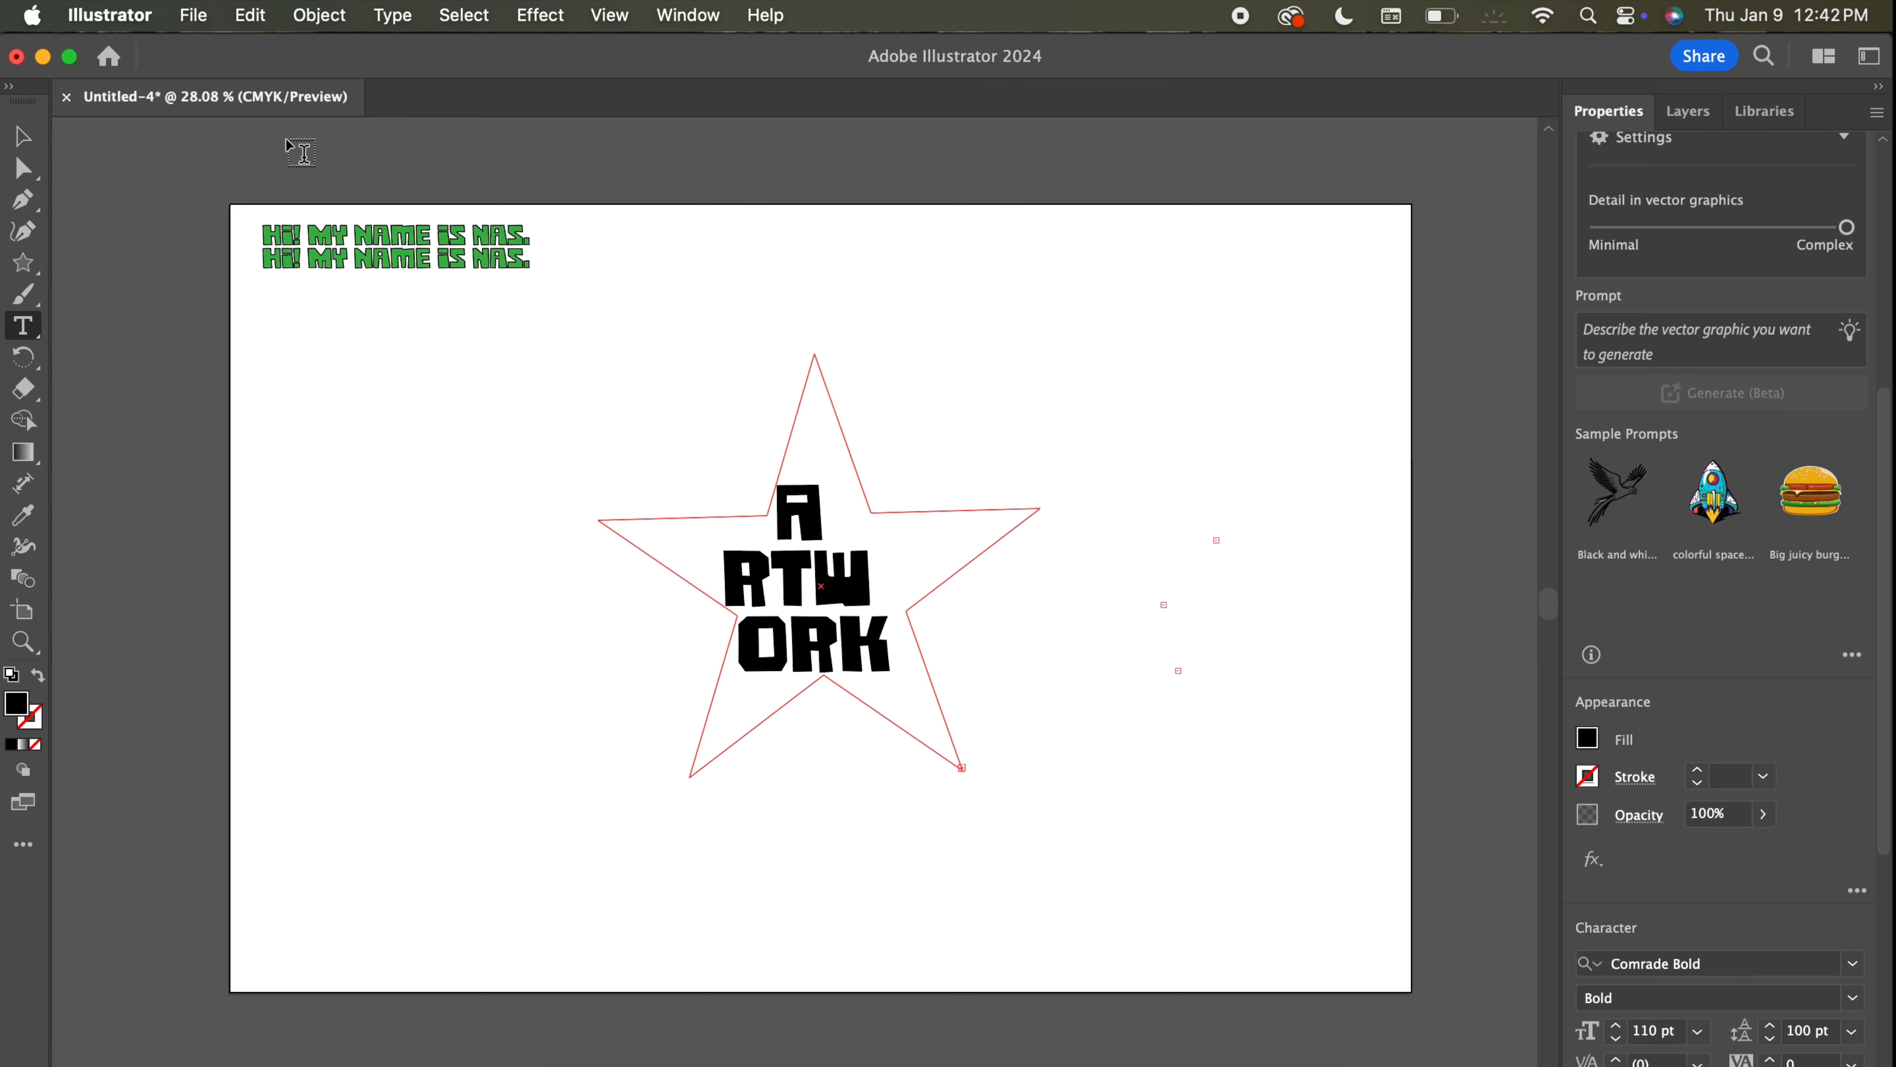
Set the font size of the text inside the star to 35 pt.
{"action": "left_click", "coordinate": [24, 139]}
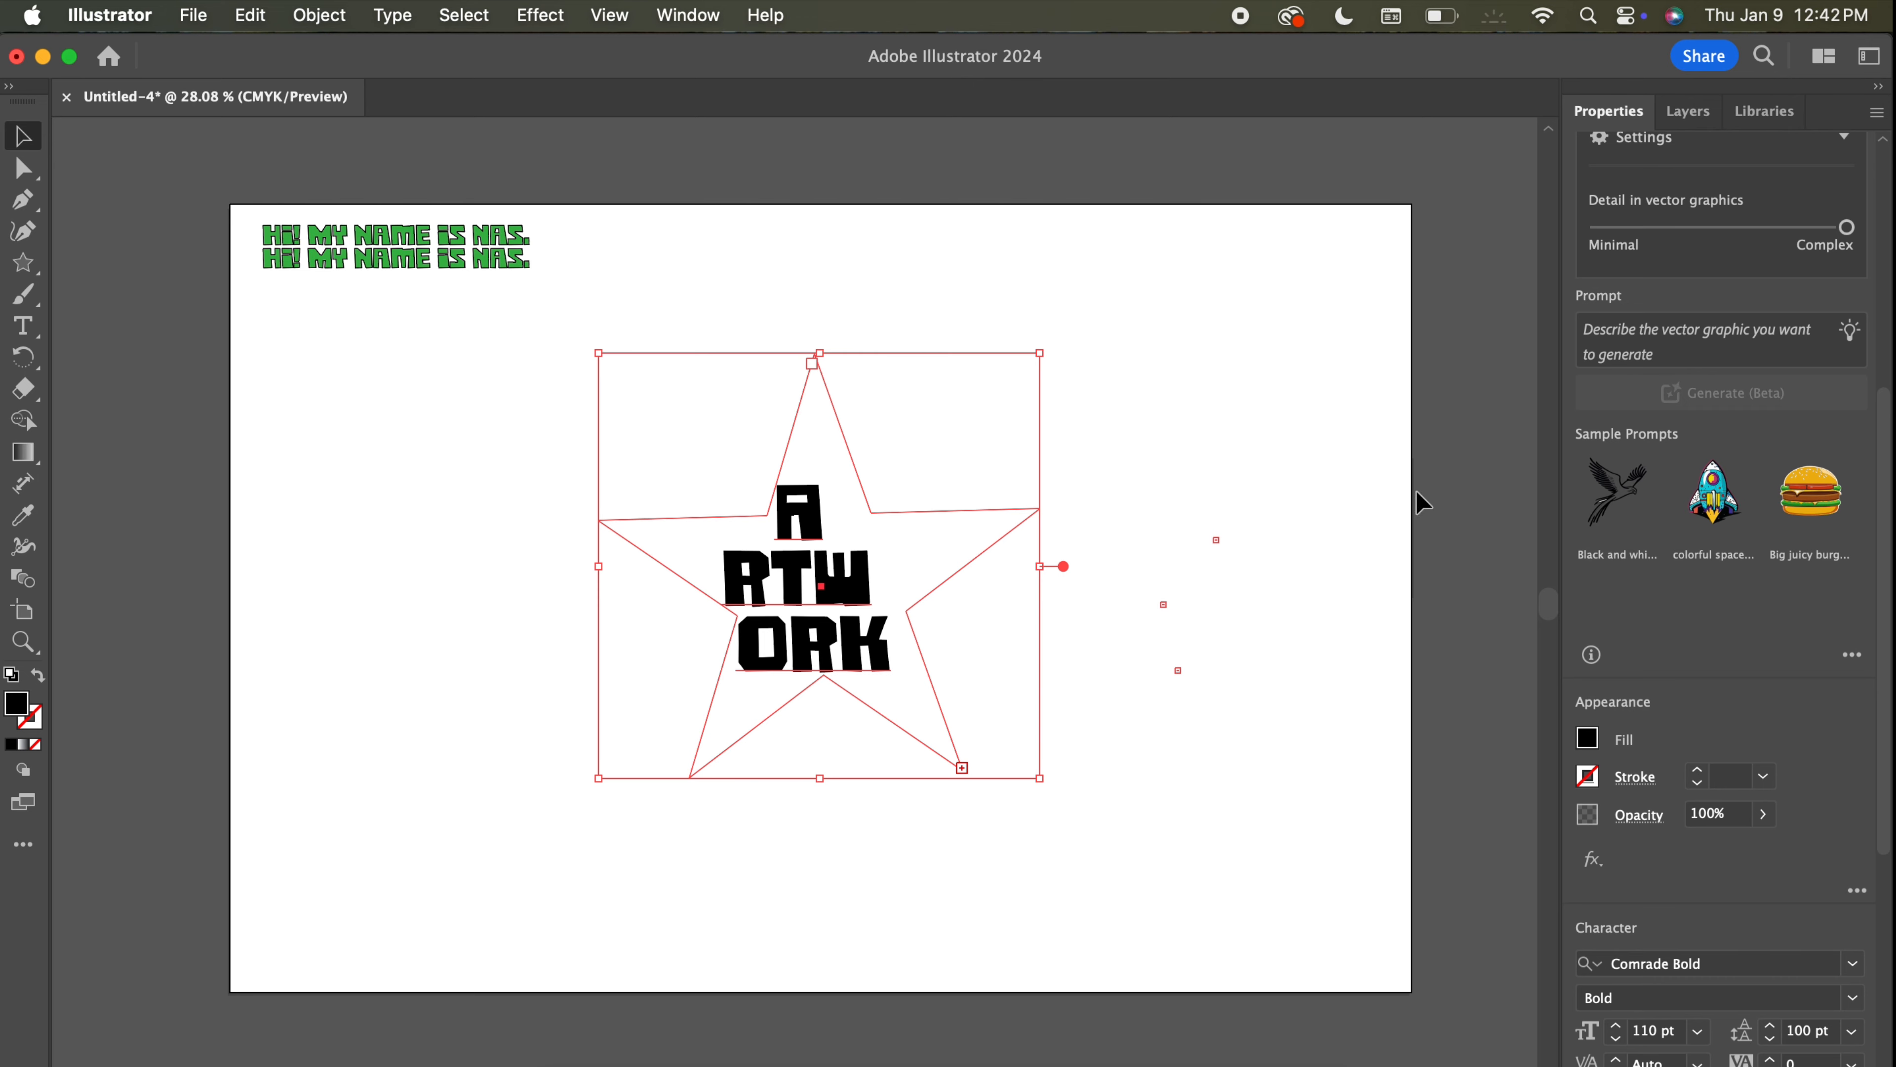
{"action": "left_click", "coordinate": [1650, 1032]}
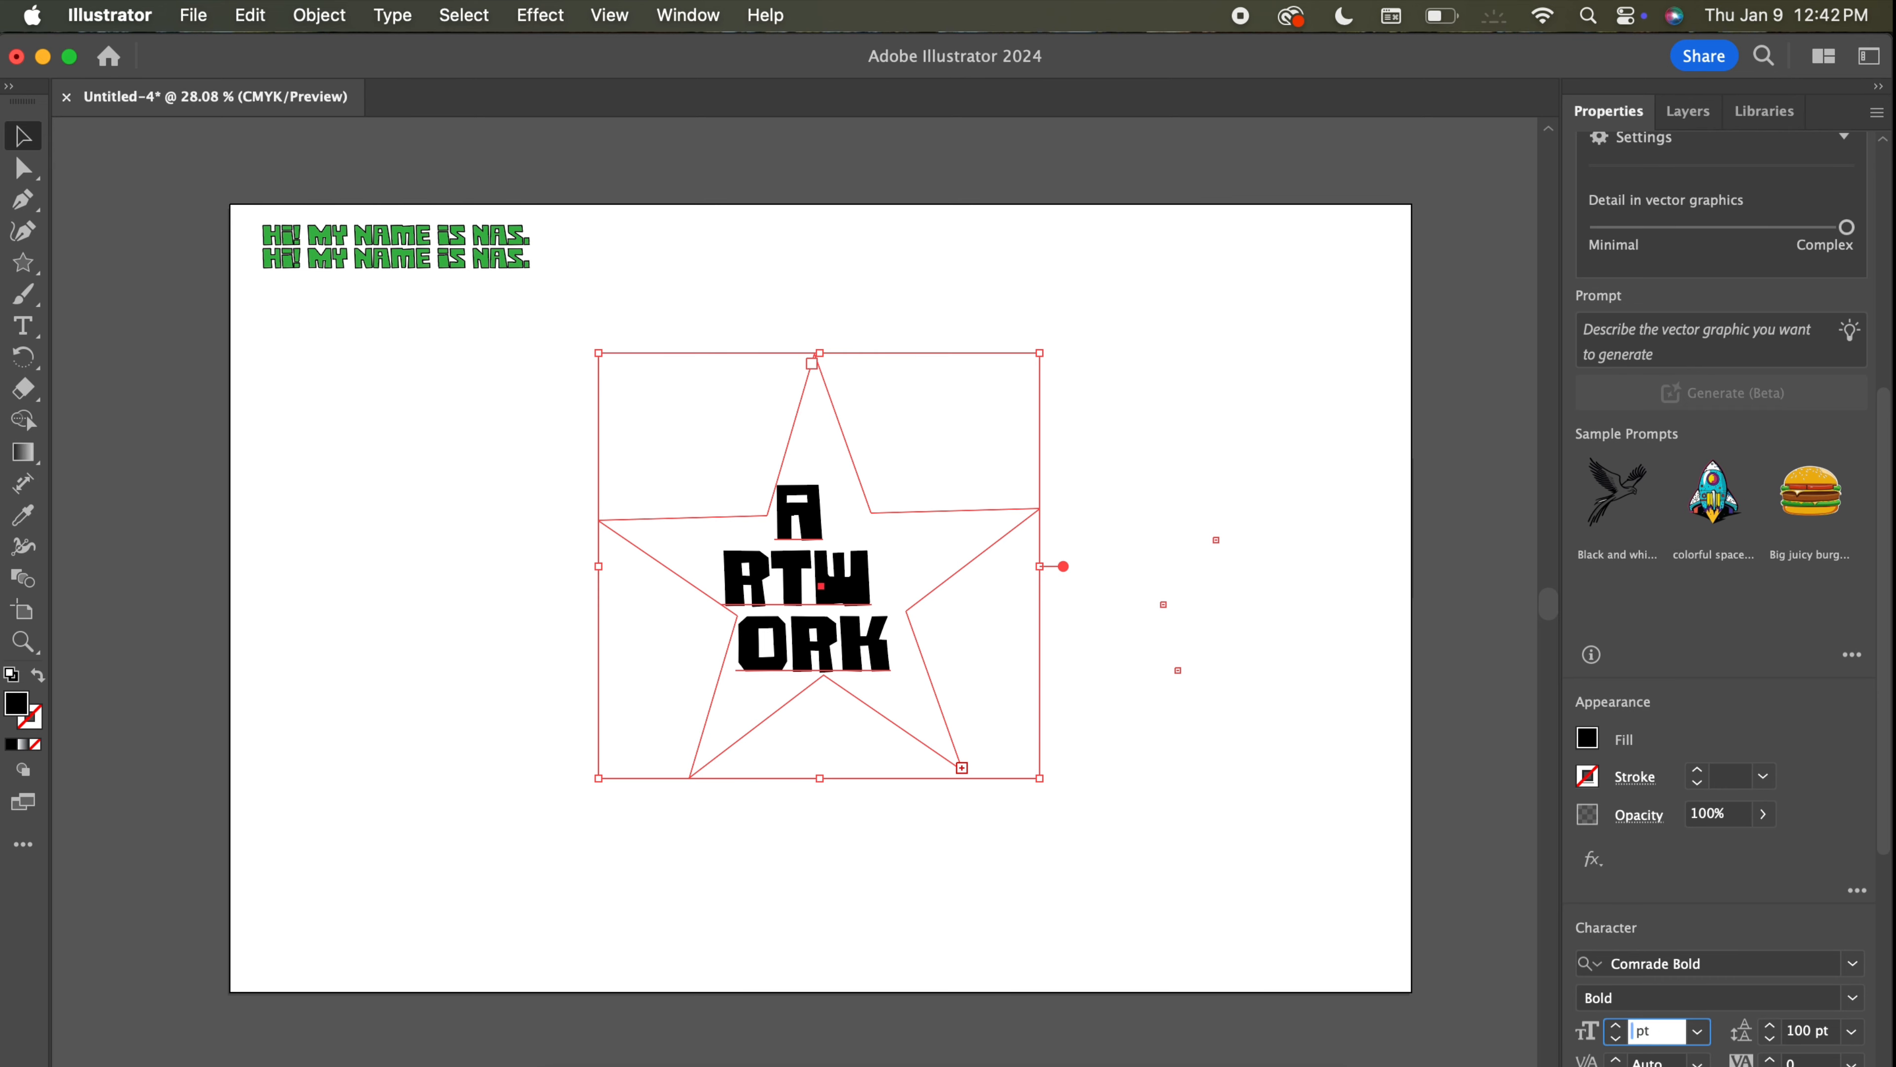
{"action": "type", "text": "35"}
{"action": "key", "text": "Return"}
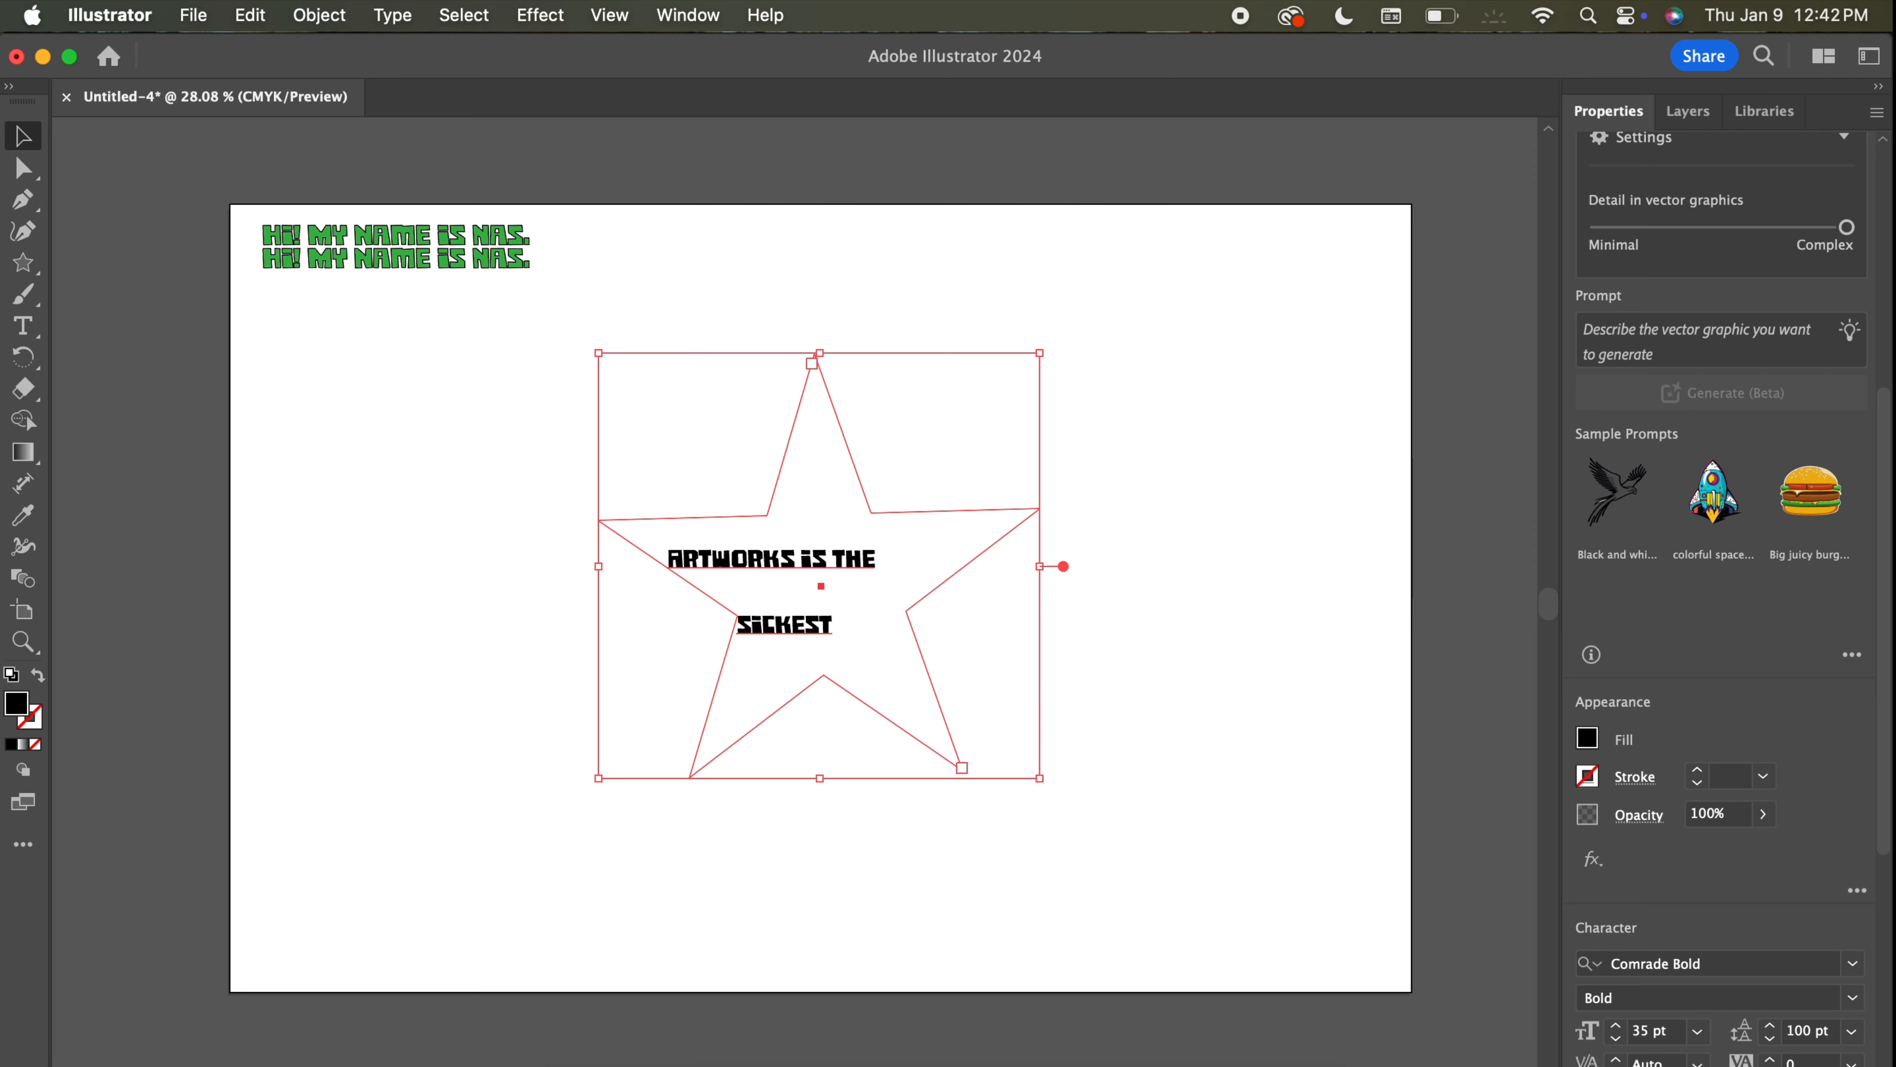
Reduce the star text's leading to 86 pt and align the area type vertically to the centre of the shape.
{"action": "scroll", "coordinate": [1809, 1043], "scroll_direction": "down", "scroll_amount": 1}
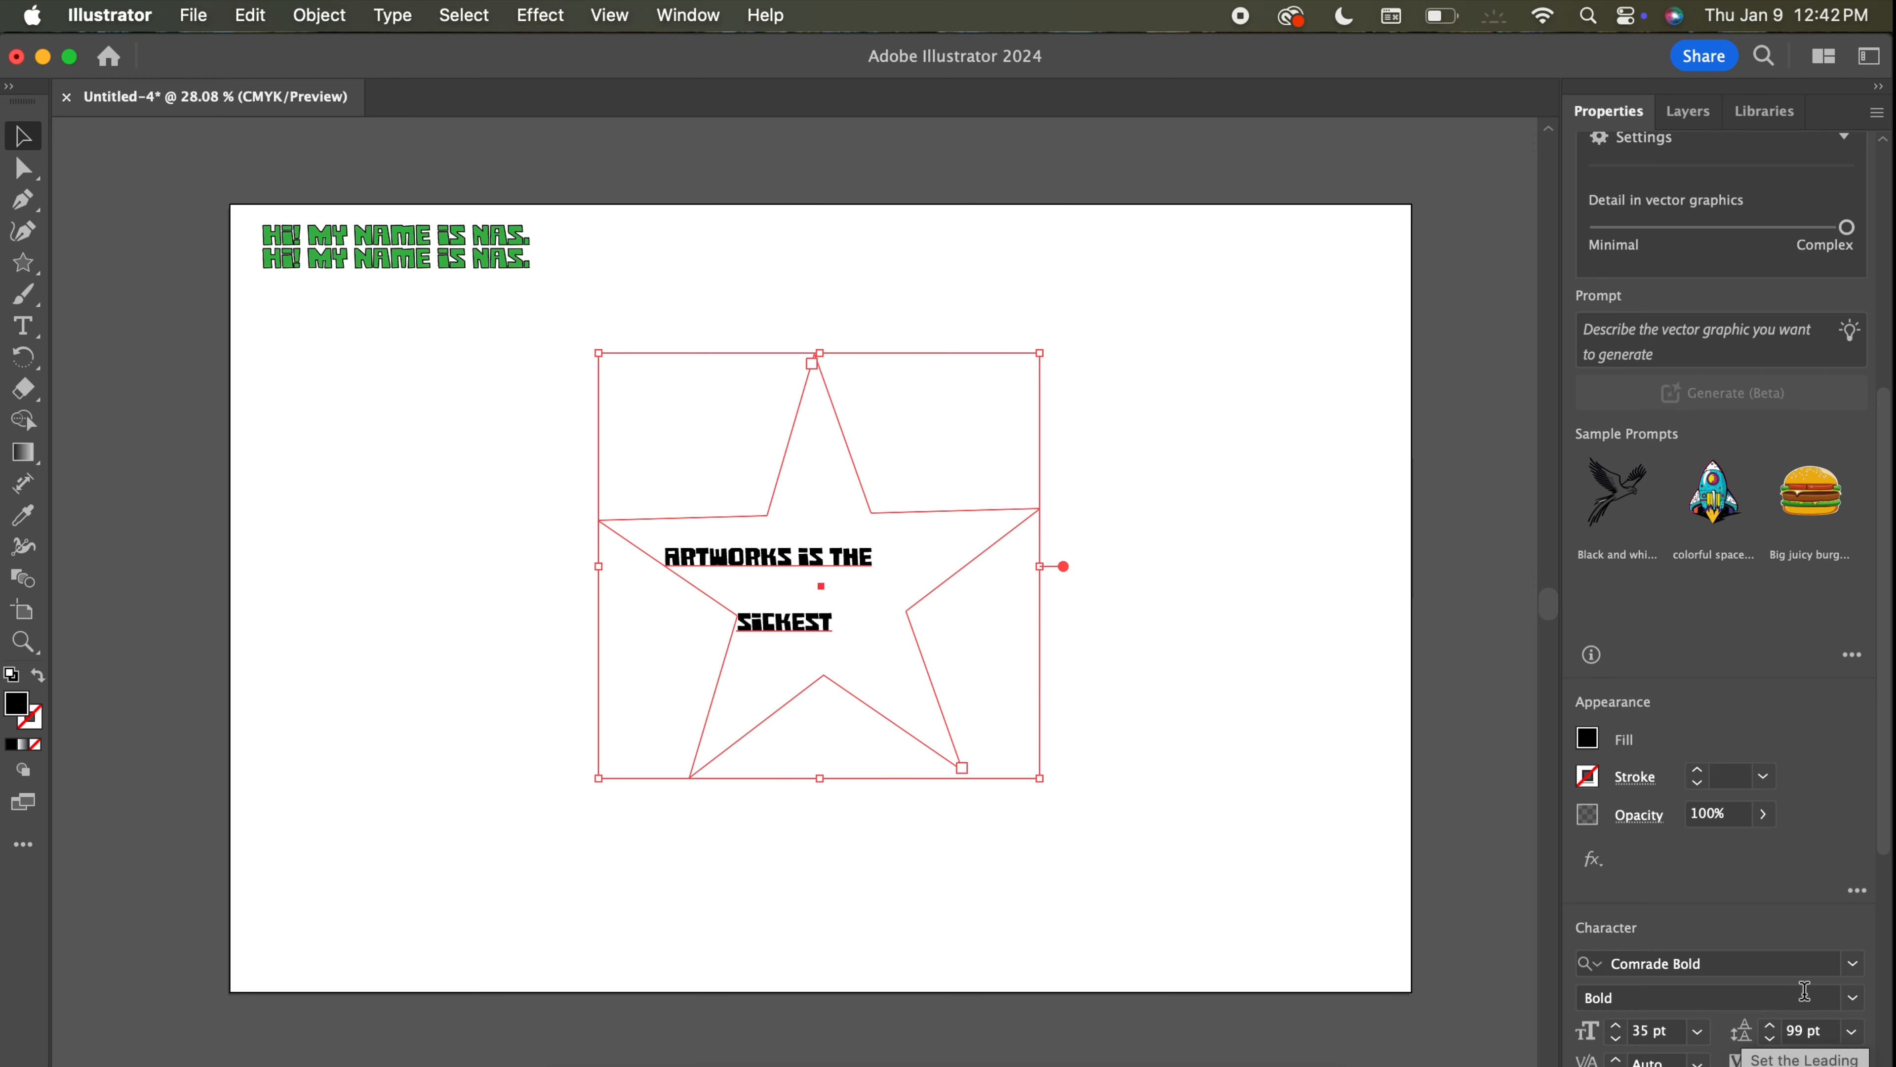
{"action": "scroll", "coordinate": [1799, 912], "scroll_direction": "down", "scroll_amount": 7}
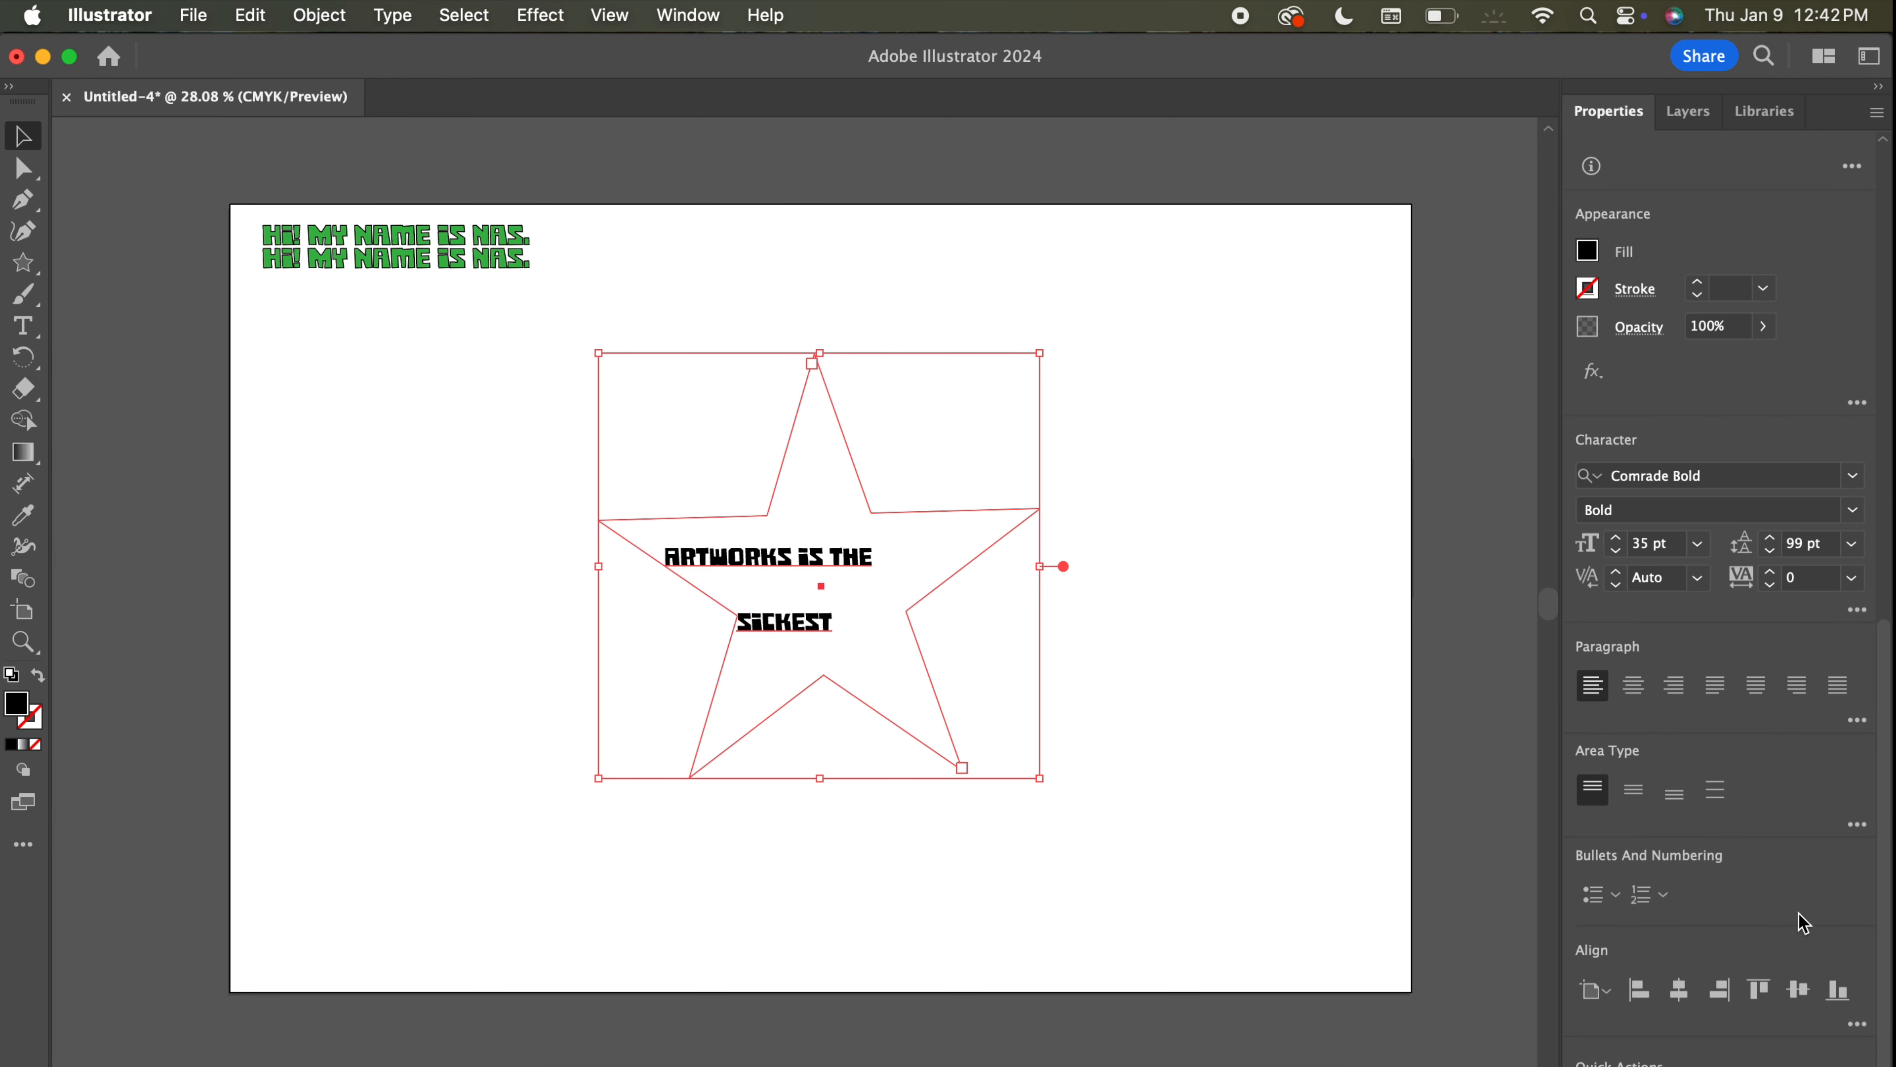
{"action": "left_click", "coordinate": [1771, 551]}
{"action": "left_click", "coordinate": [1770, 552]}
{"action": "left_click", "coordinate": [1771, 551]}
{"action": "left_click", "coordinate": [1770, 551]}
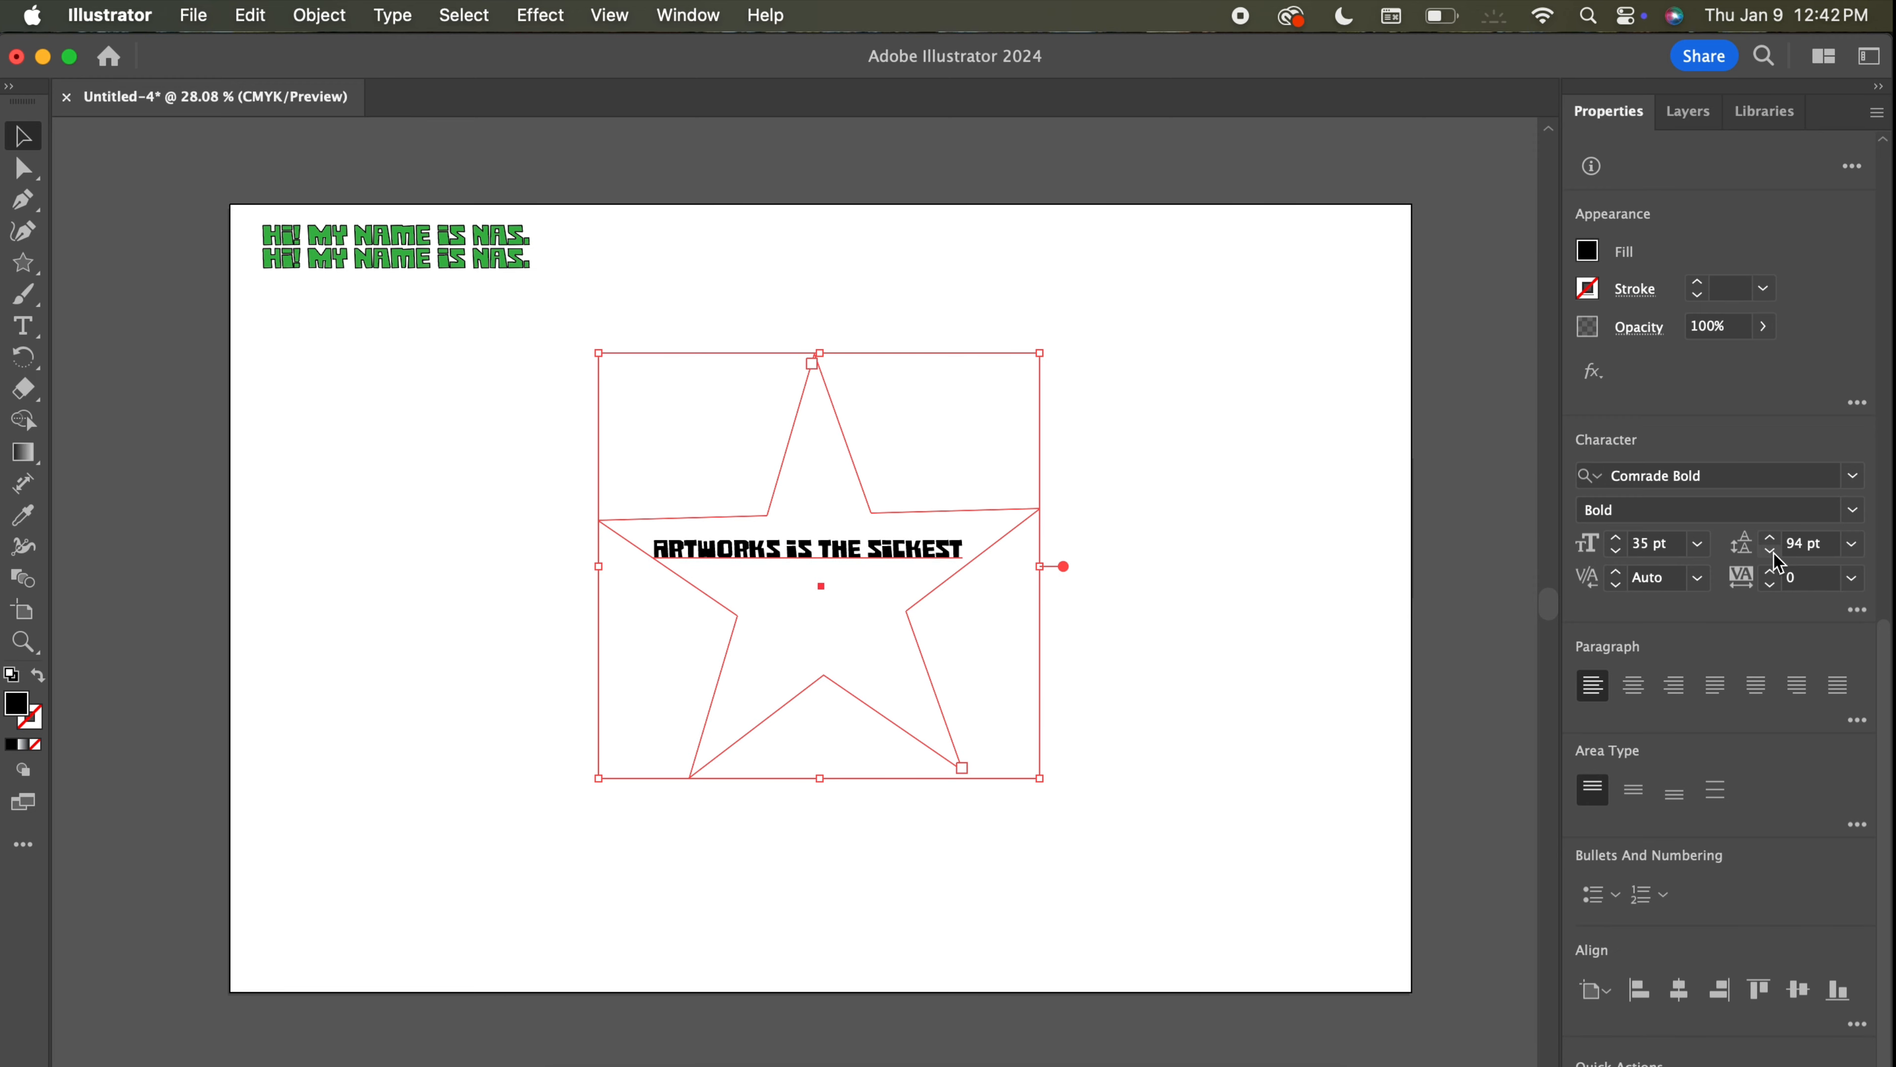
{"action": "left_click", "coordinate": [1771, 551]}
{"action": "left_click", "coordinate": [1771, 551]}
{"action": "left_click", "coordinate": [1771, 551]}
{"action": "left_click", "coordinate": [1771, 551]}
{"action": "left_click", "coordinate": [1771, 551]}
{"action": "left_click", "coordinate": [1771, 551]}
{"action": "left_click", "coordinate": [1771, 551]}
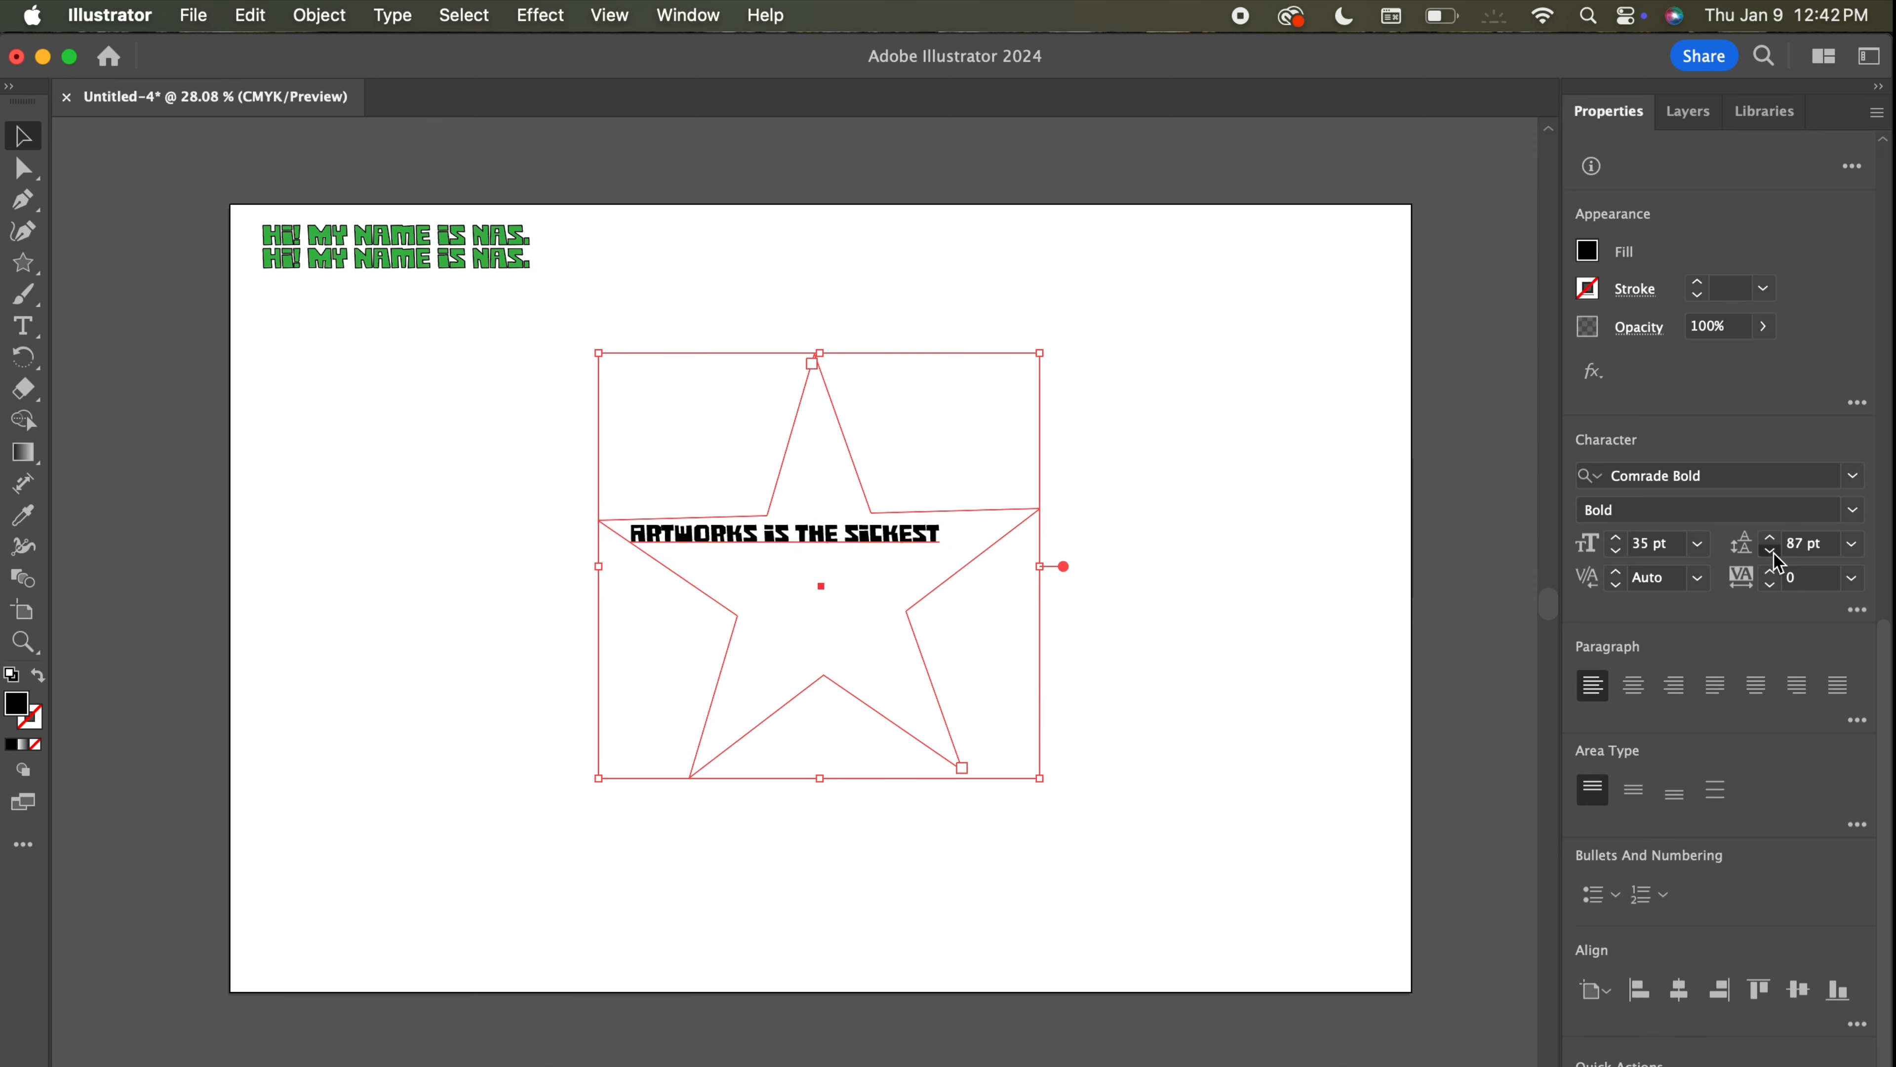
{"action": "left_click", "coordinate": [1771, 551]}
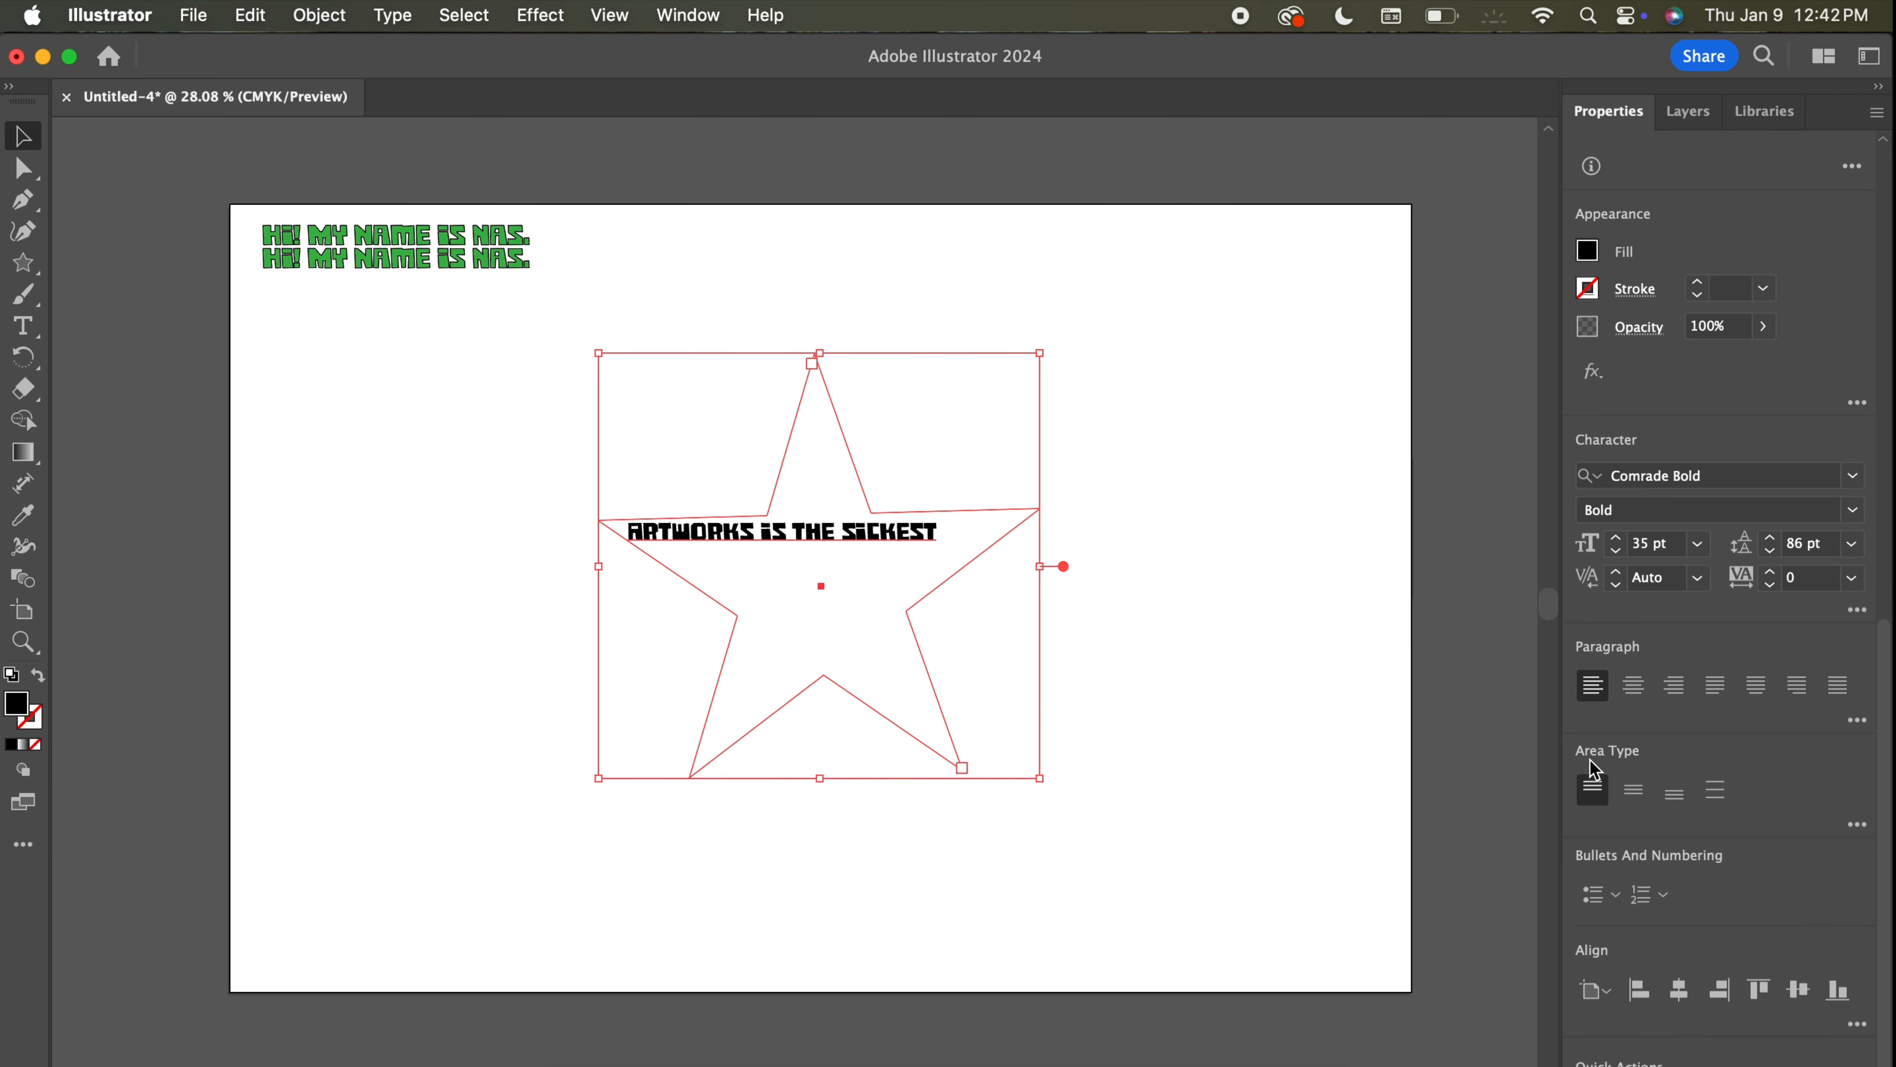
{"action": "left_click", "coordinate": [1633, 790]}
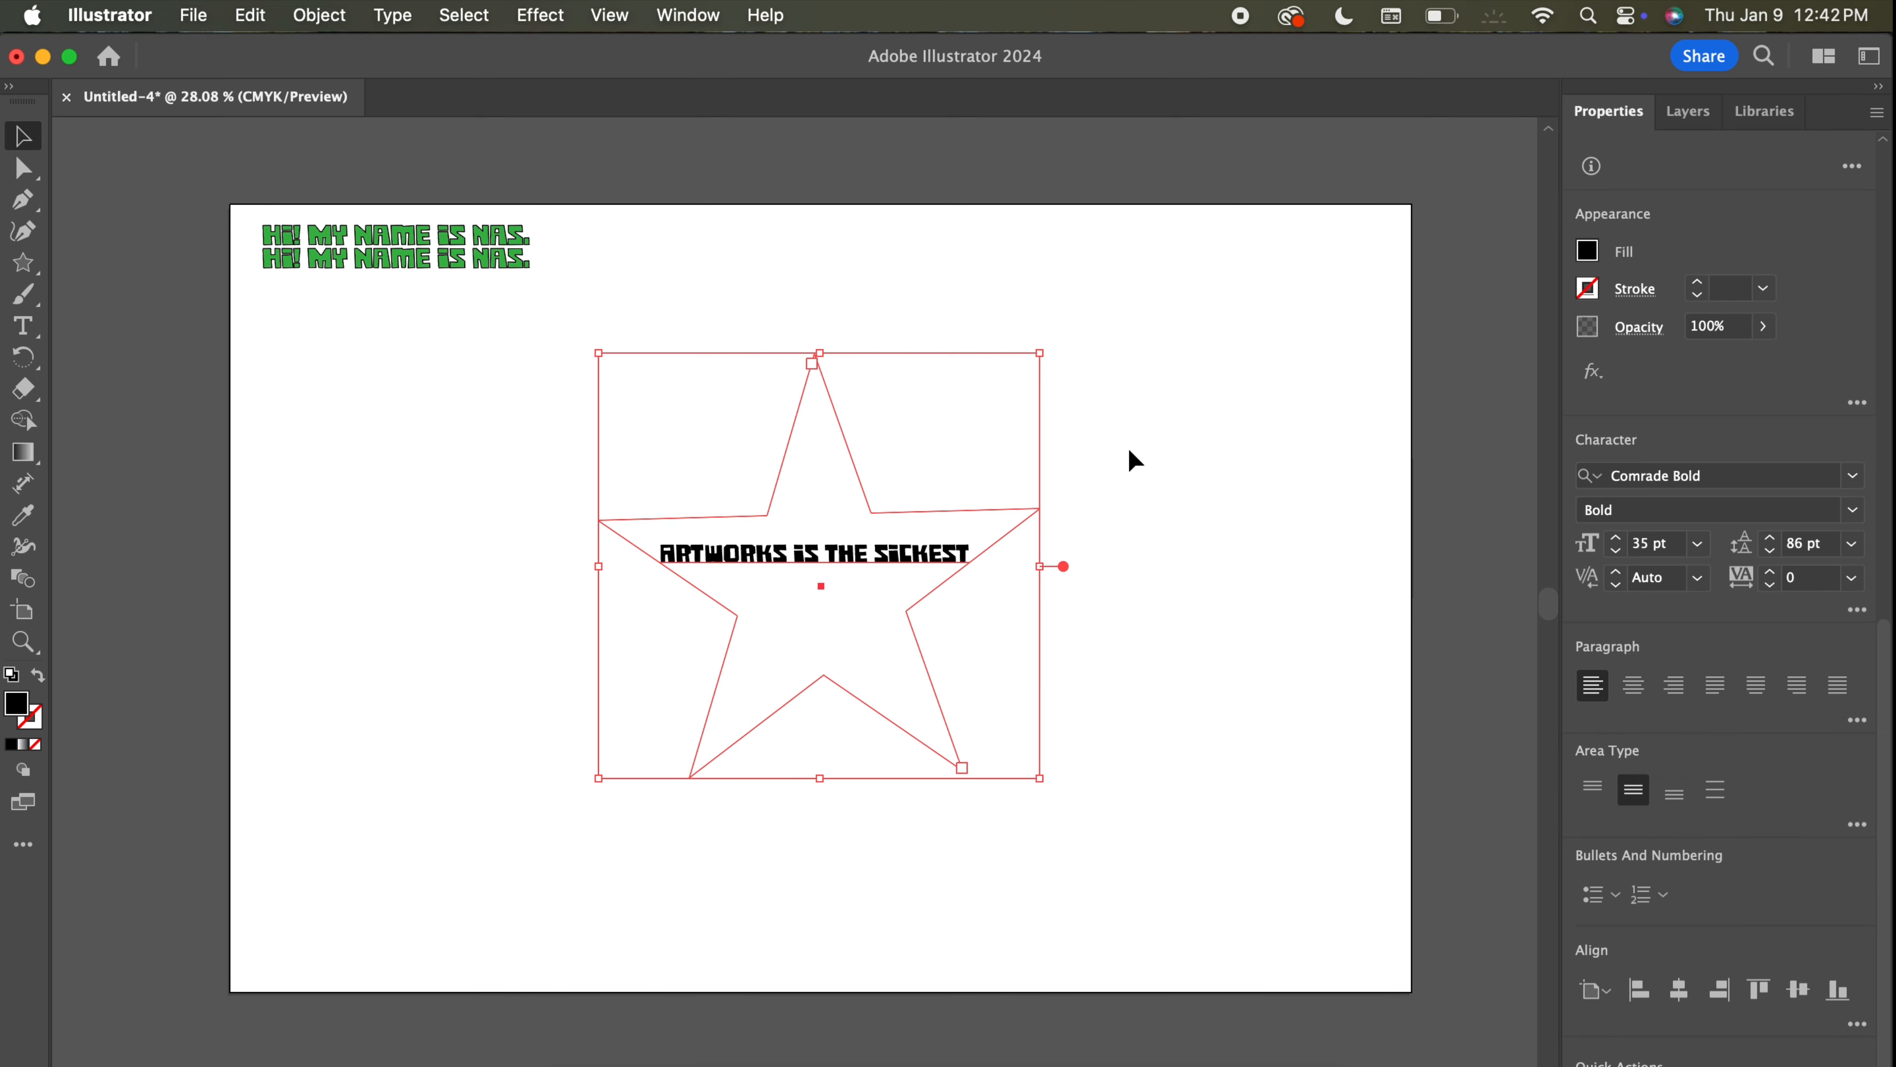
{"action": "left_click", "coordinate": [1117, 379]}
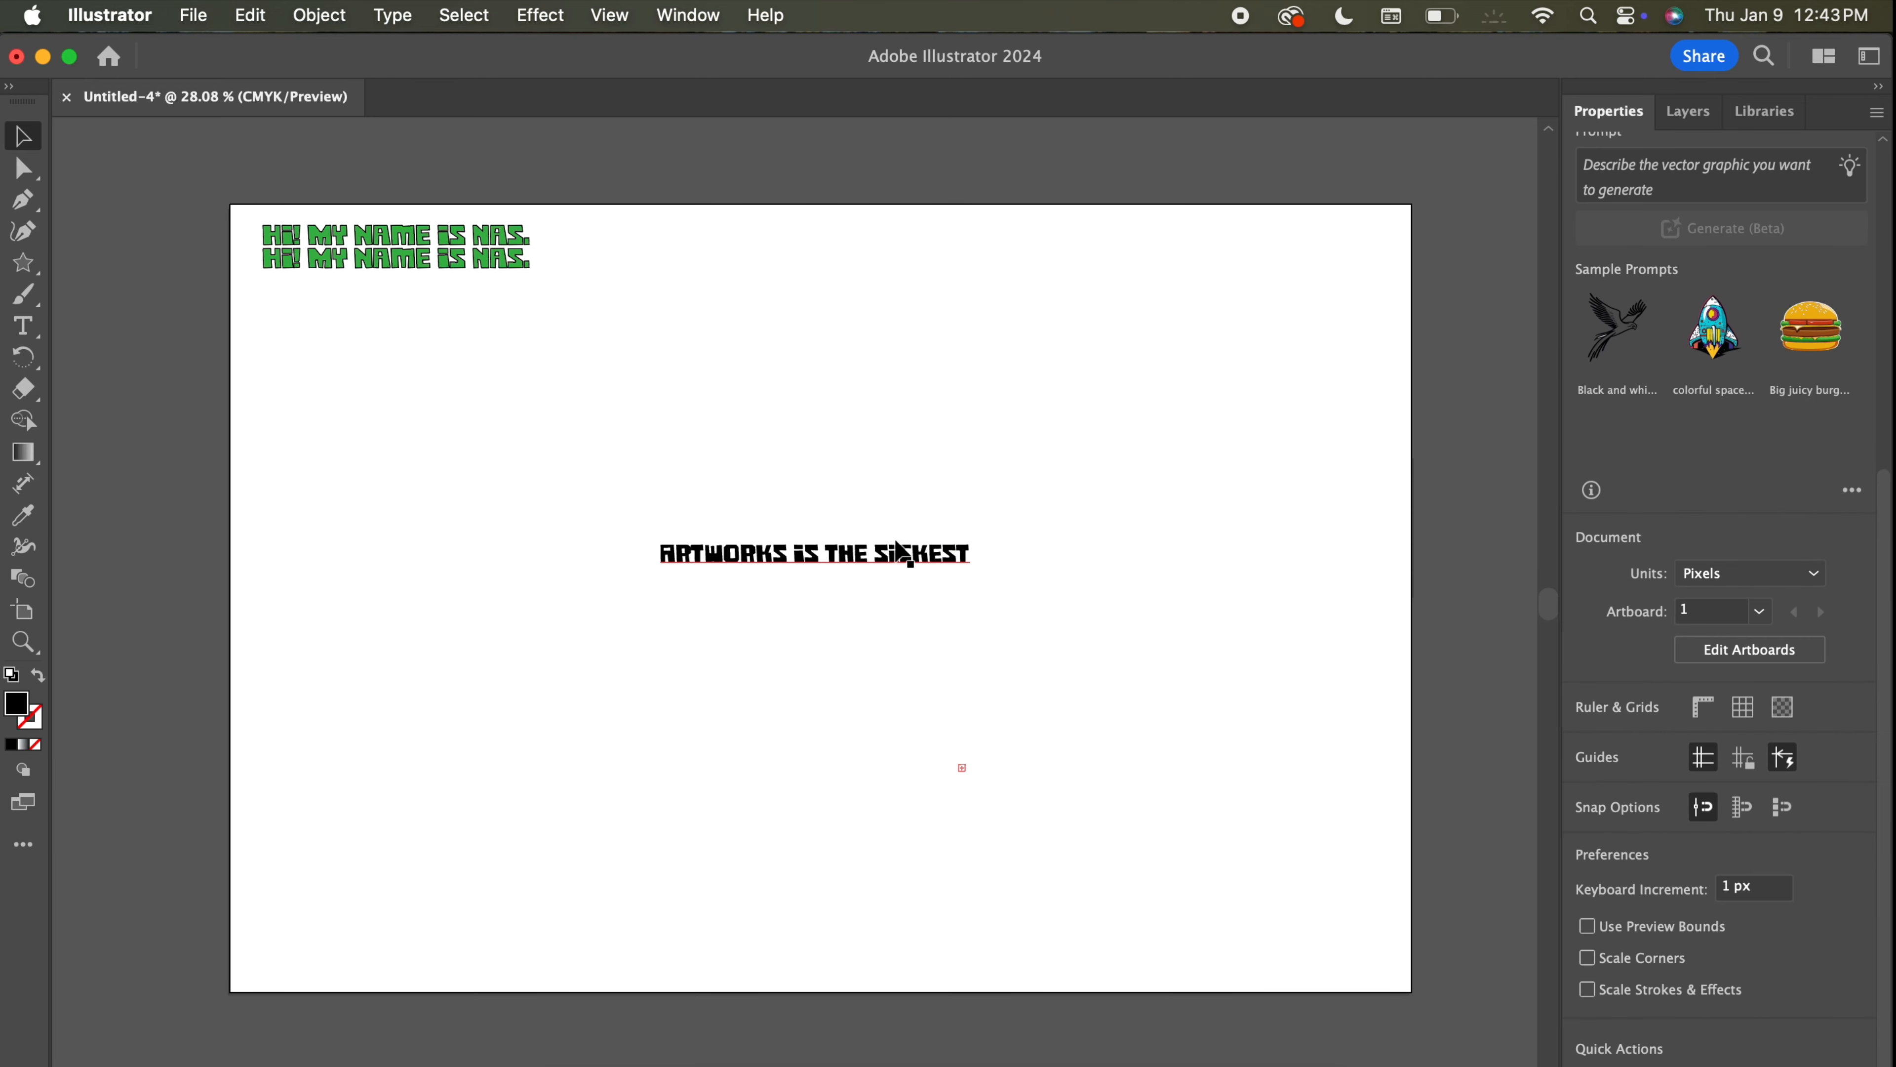
Copy the phrase "ARTWORKS IS THE SICKEST" and paste it repeatedly after the existing text inside the star.
{"action": "left_click", "coordinate": [959, 546]}
{"action": "double_click", "coordinate": [965, 552]}
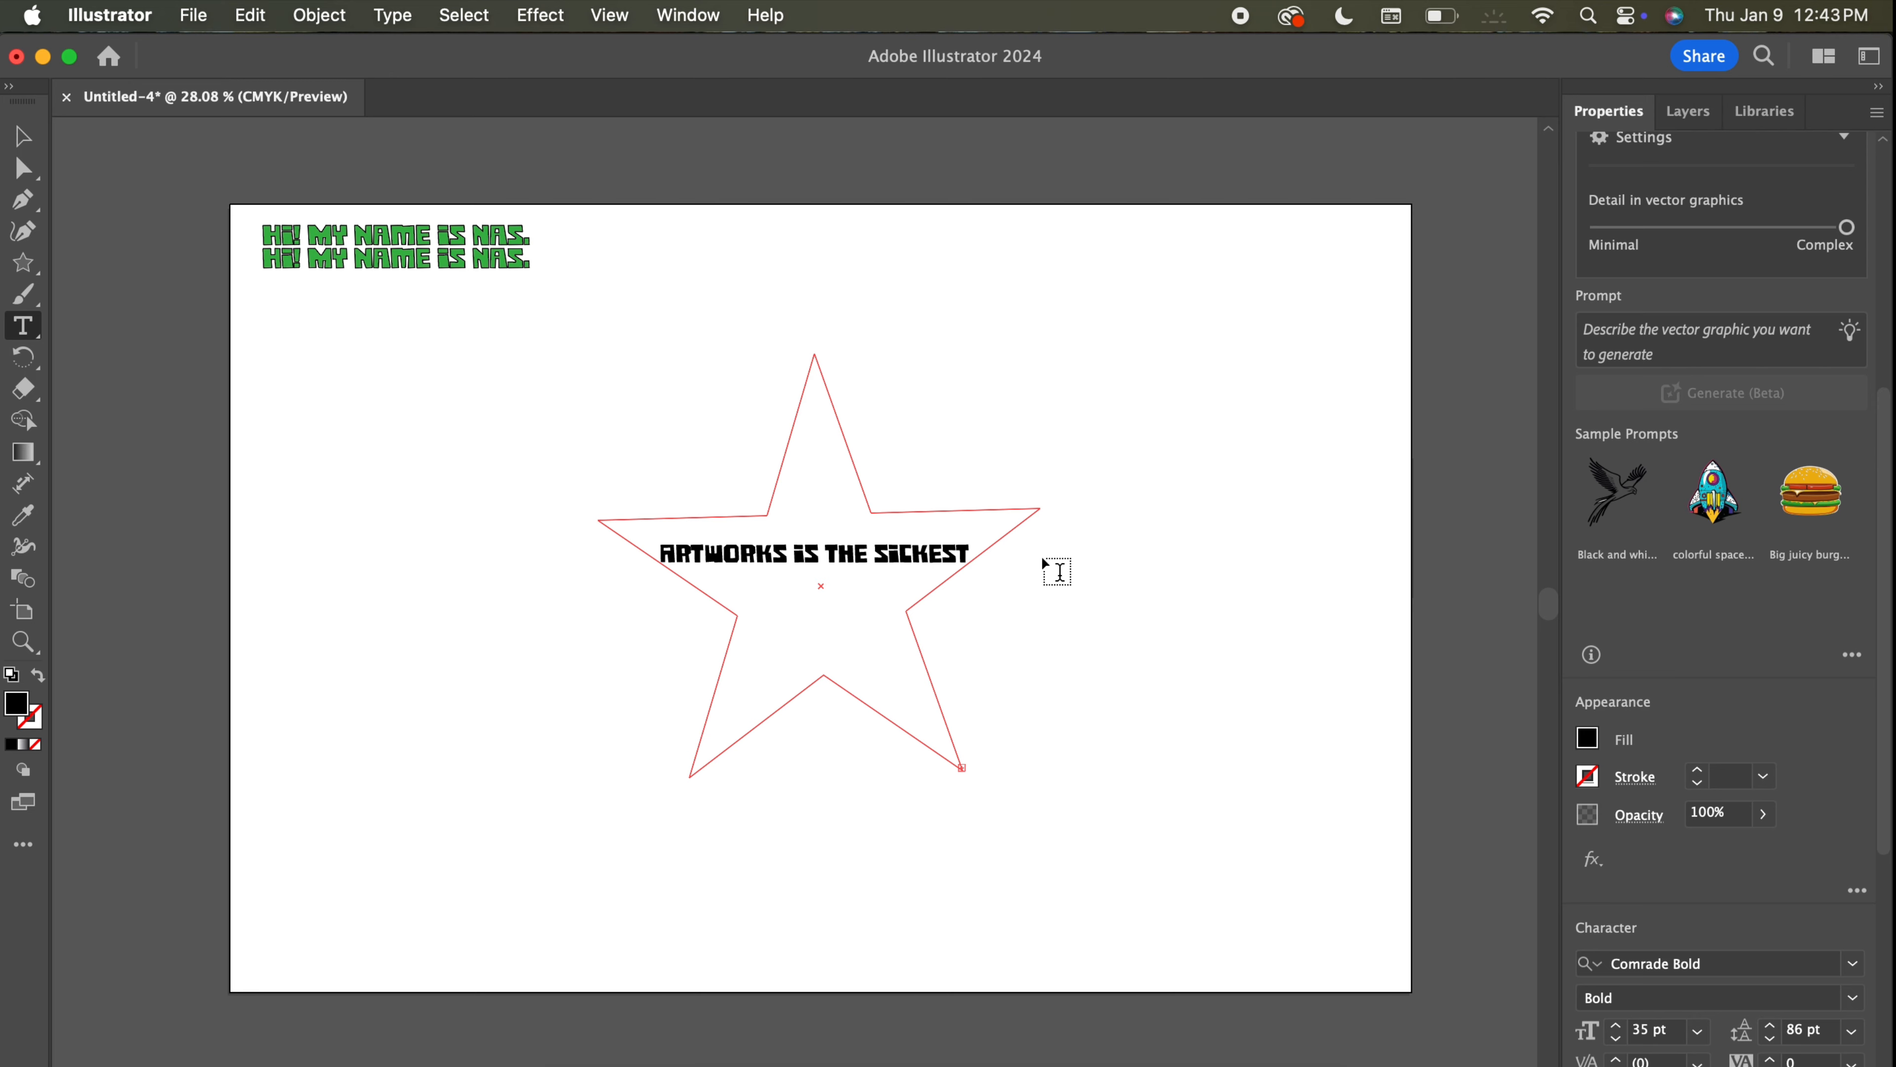
{"action": "left_click_drag", "start_coordinate": [974, 551], "coordinate": [633, 539]}
{"action": "key", "text": "super+c"}
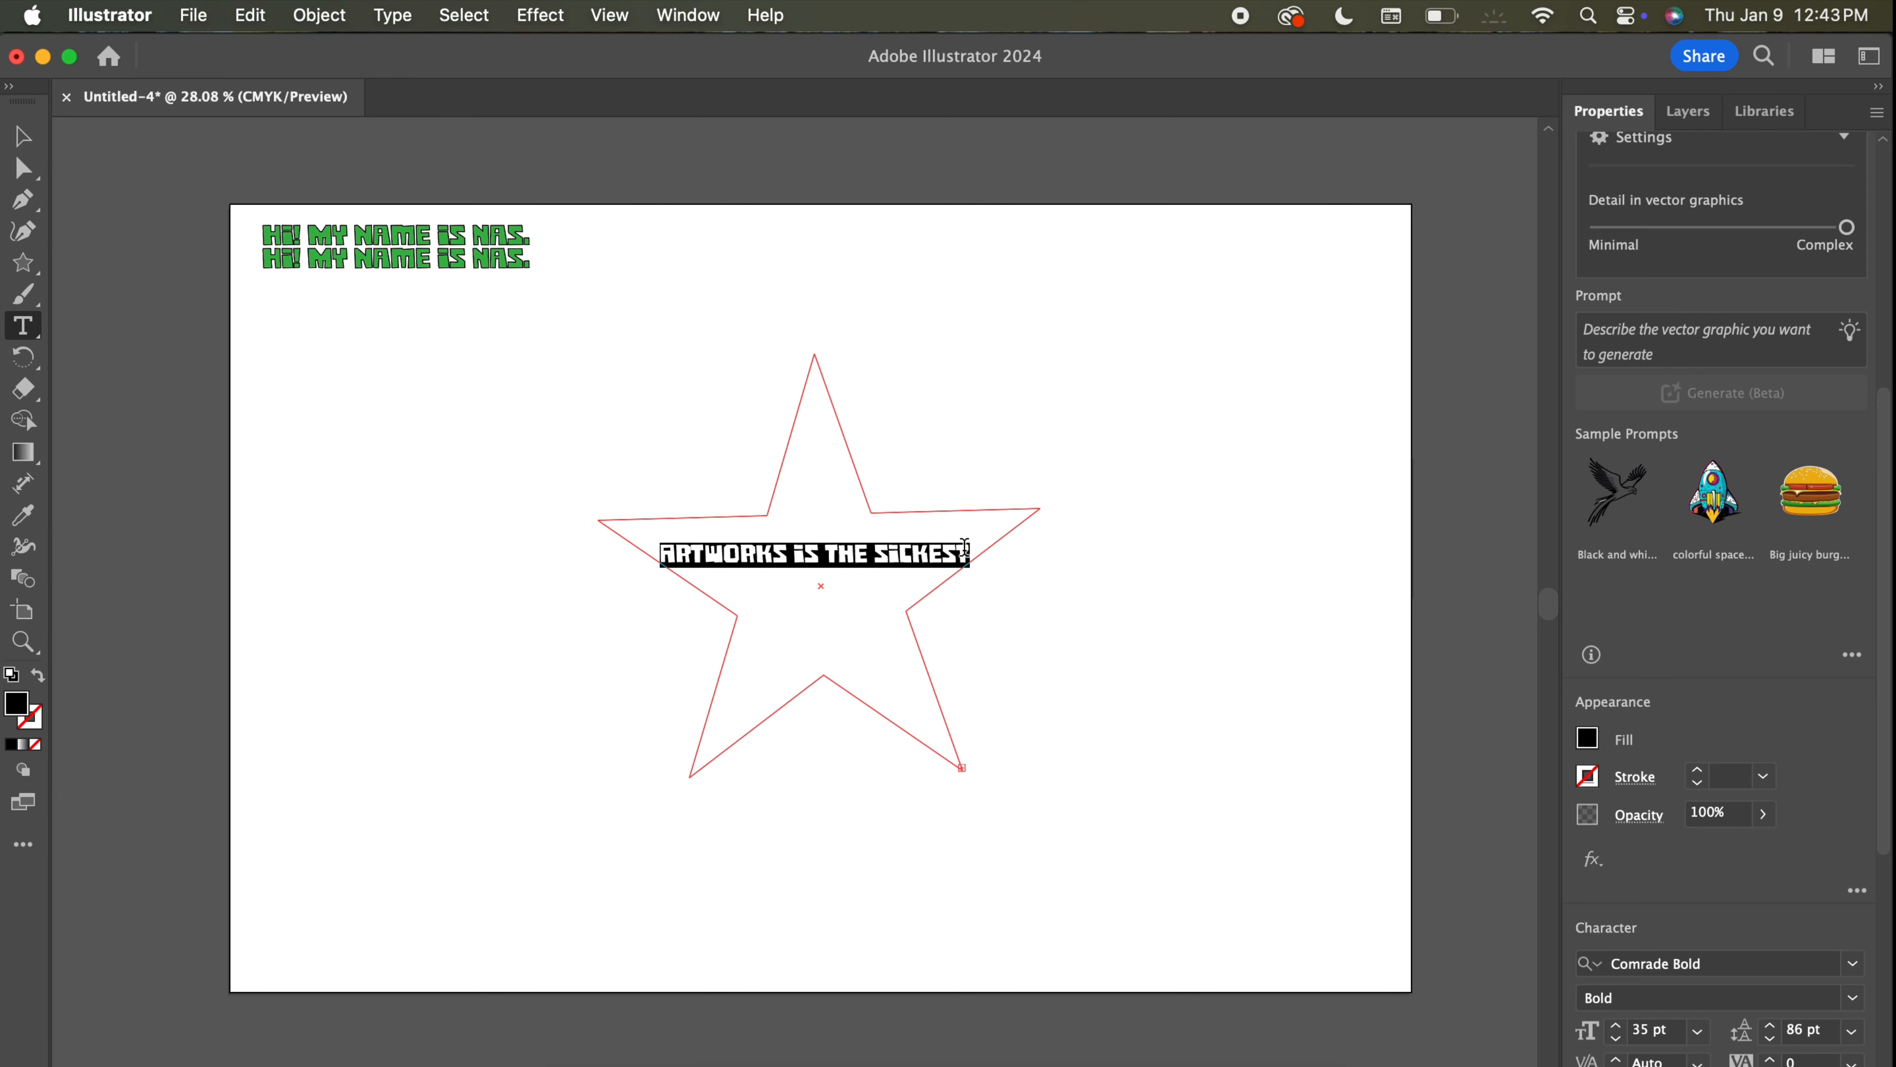
{"action": "left_click", "coordinate": [970, 551]}
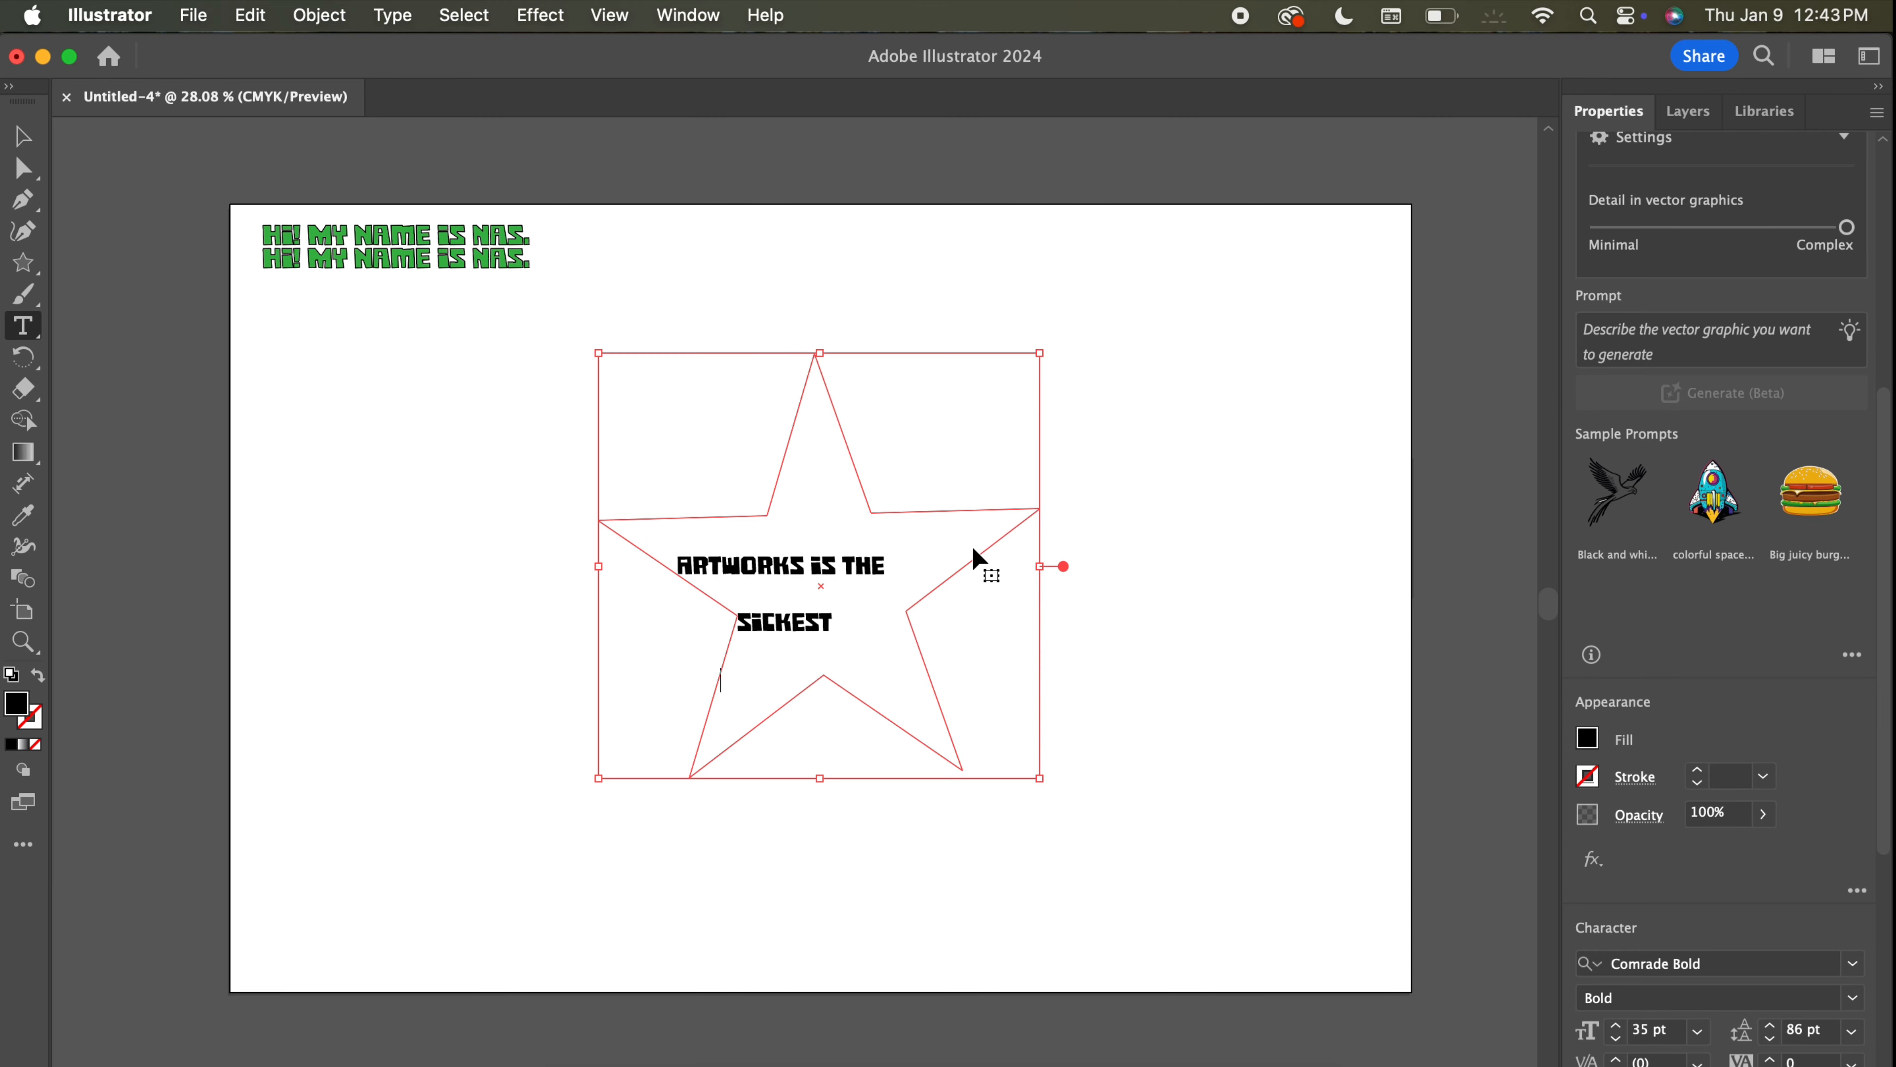
{"action": "key", "text": "super+v"}
{"action": "key", "text": "super+v"}
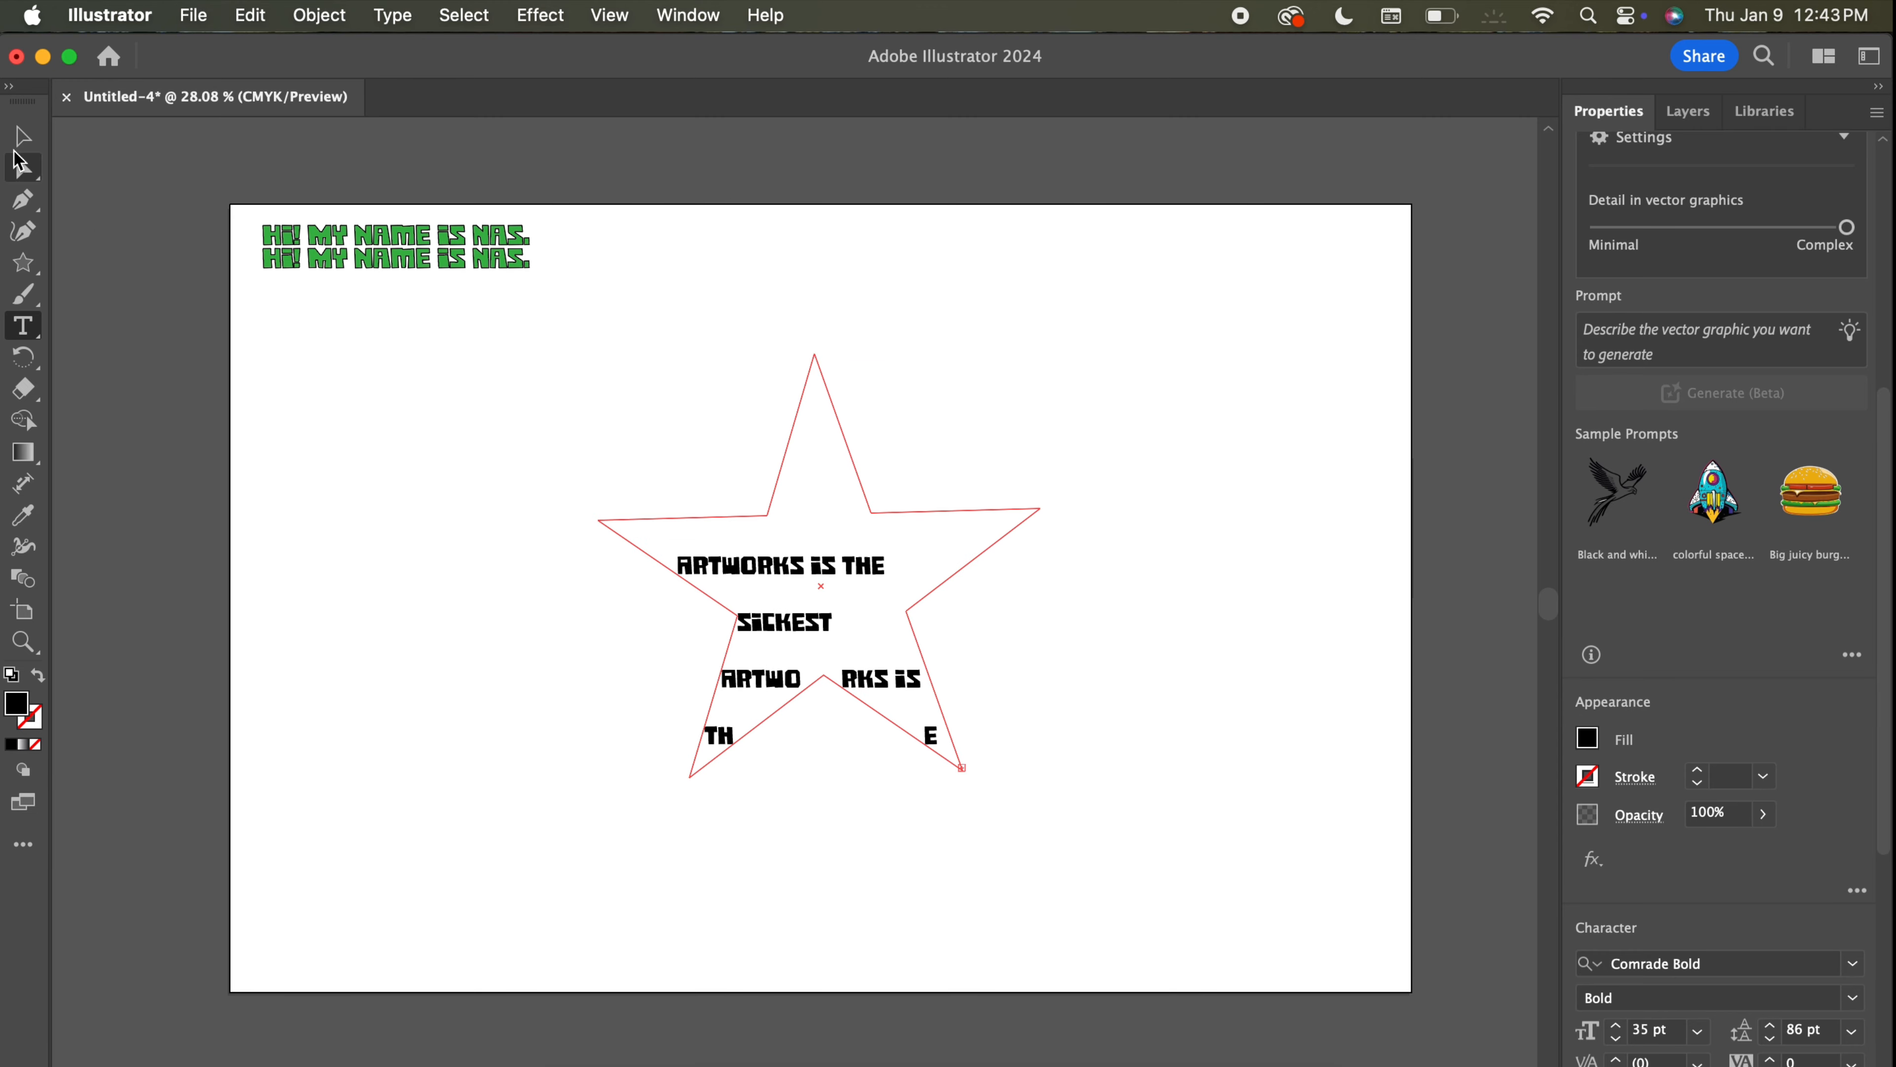
Reduce the font size of the repeated text in the star to 15 pt.
{"action": "left_click", "coordinate": [24, 136]}
{"action": "left_click", "coordinate": [1616, 1038]}
{"action": "left_click", "coordinate": [1616, 1038]}
{"action": "left_click", "coordinate": [1616, 1026]}
{"action": "left_click", "coordinate": [1616, 1026]}
{"action": "left_click", "coordinate": [1616, 1026]}
{"action": "left_click", "coordinate": [1616, 1026]}
Try right and justified paragraph alignment on the star text, and settle on centre alignment.
{"action": "scroll", "coordinate": [1784, 905], "scroll_direction": "down", "scroll_amount": 7}
{"action": "left_click", "coordinate": [1634, 687]}
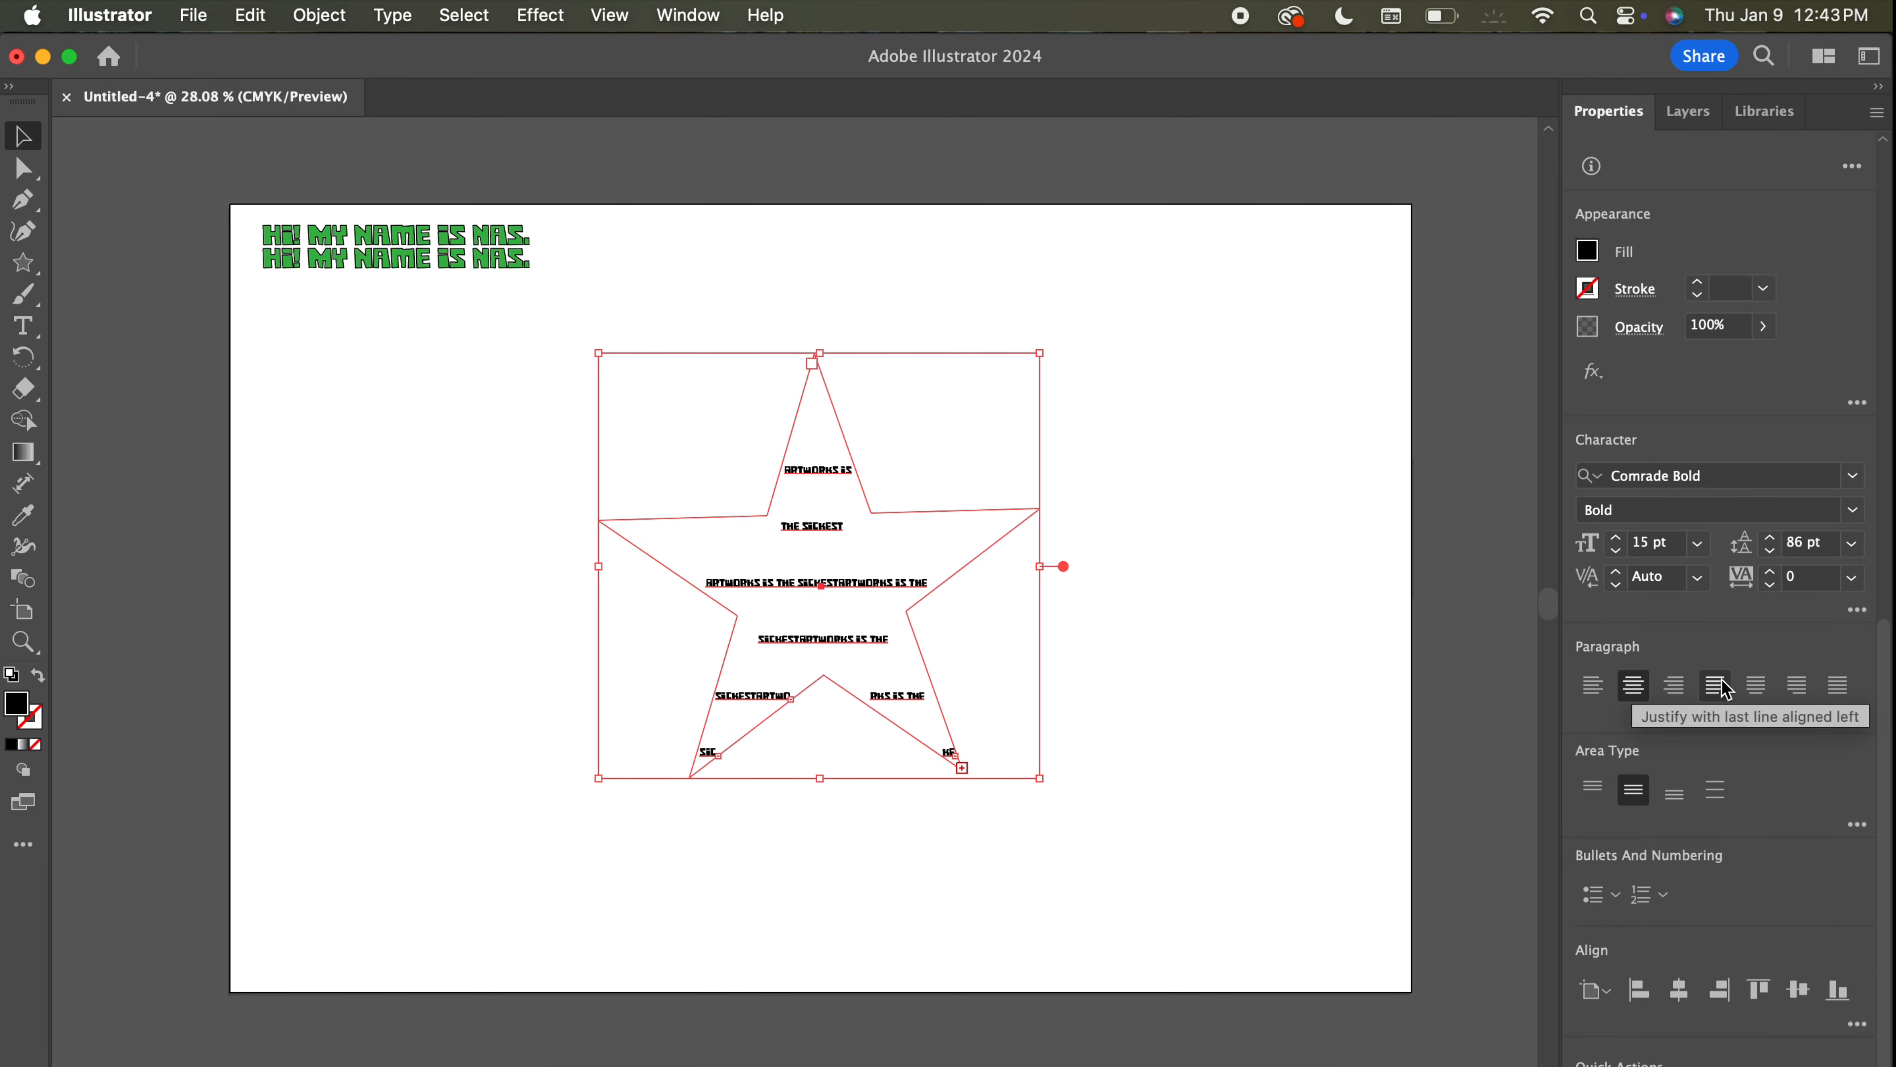
{"action": "left_click", "coordinate": [1680, 691]}
{"action": "left_click", "coordinate": [1715, 697]}
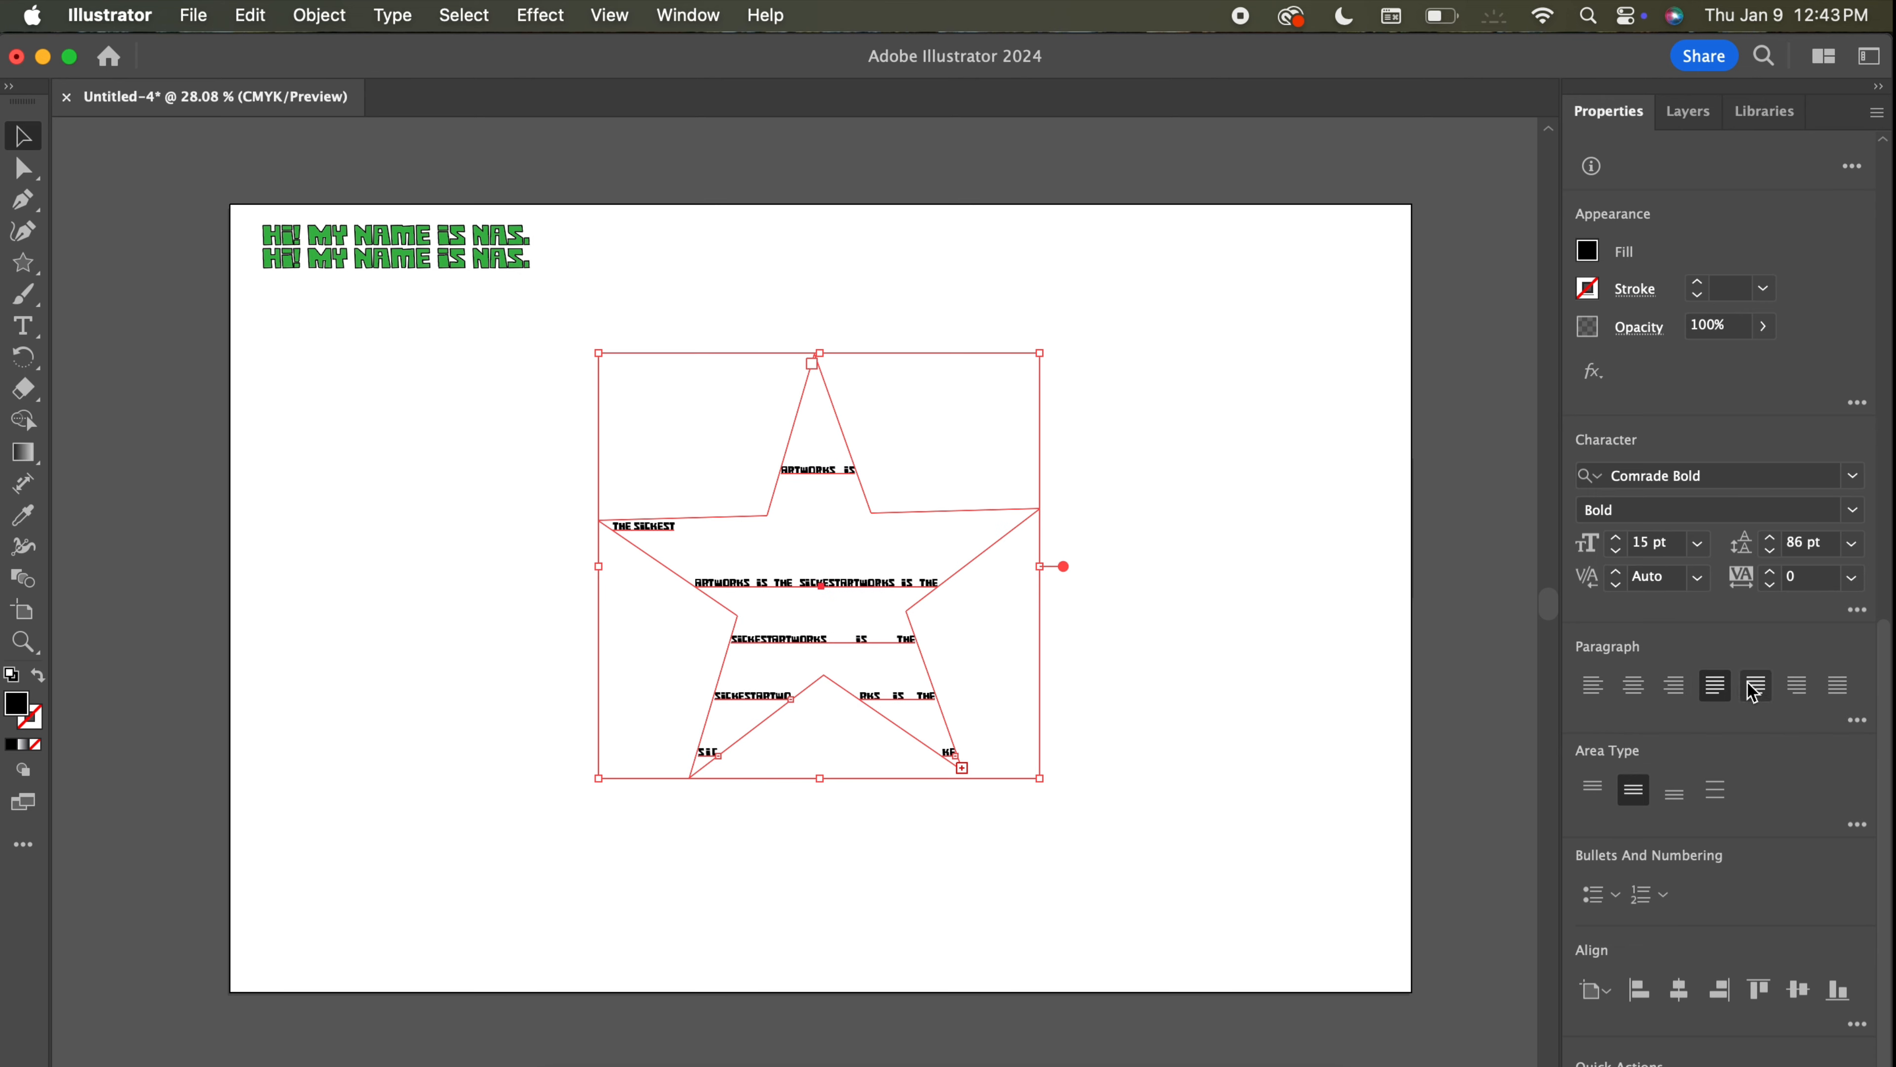
{"action": "left_click", "coordinate": [1634, 689]}
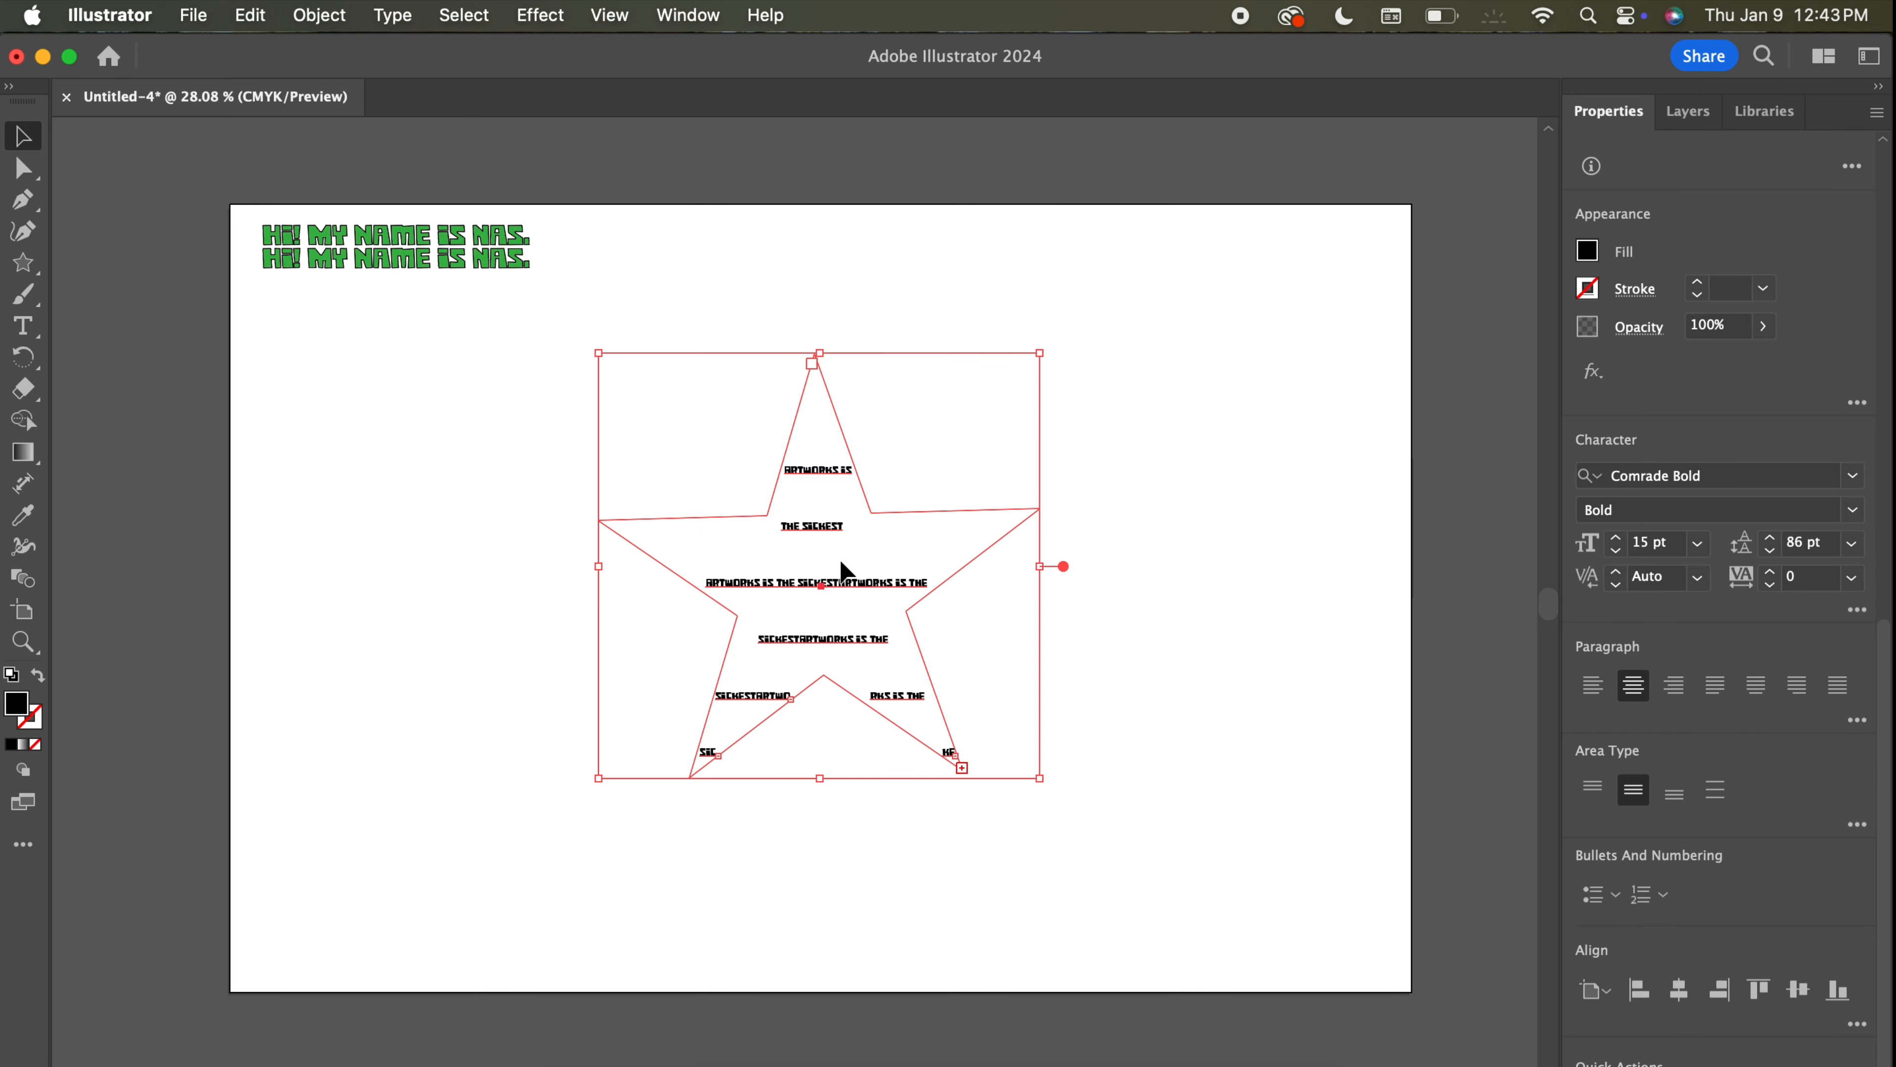
Tighten the leading of the star text to 39 pt.
{"action": "scroll", "coordinate": [821, 479], "scroll_direction": "up", "scroll_amount": 2}
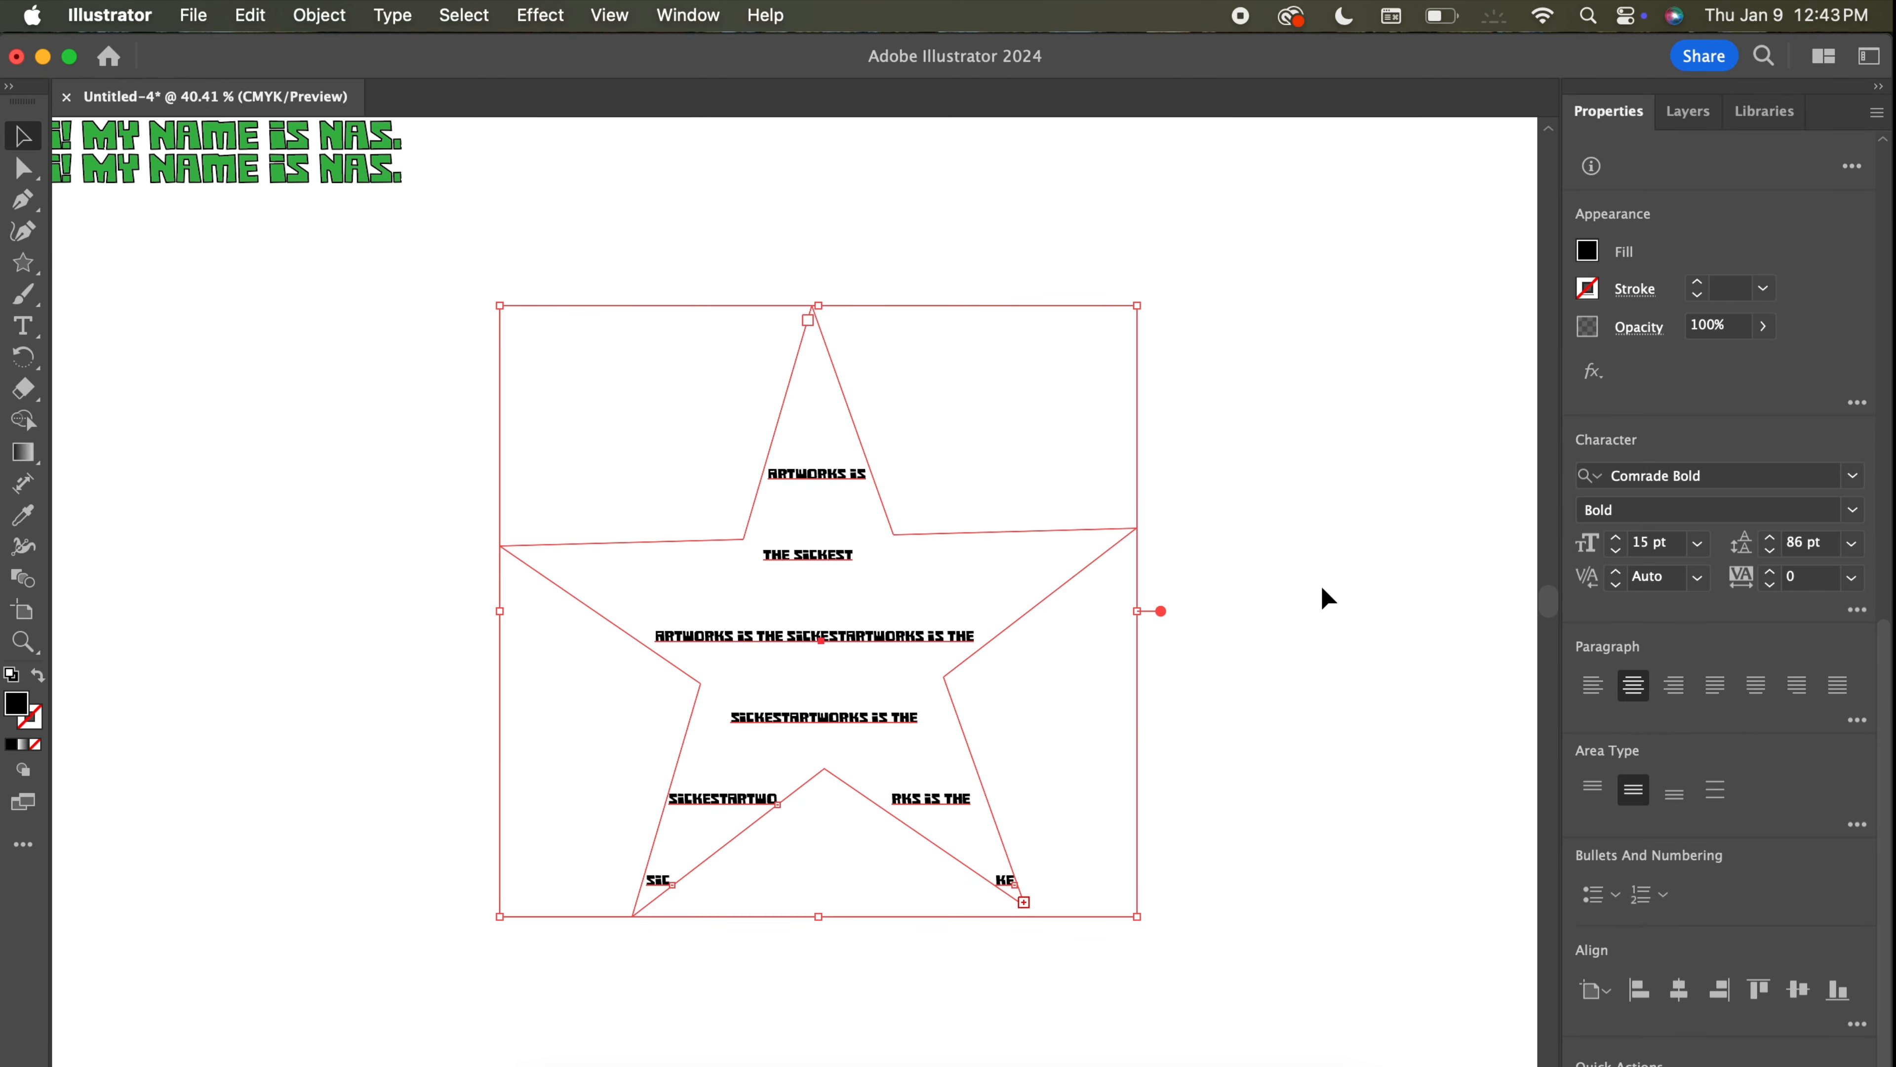
{"action": "left_click", "coordinate": [1771, 553]}
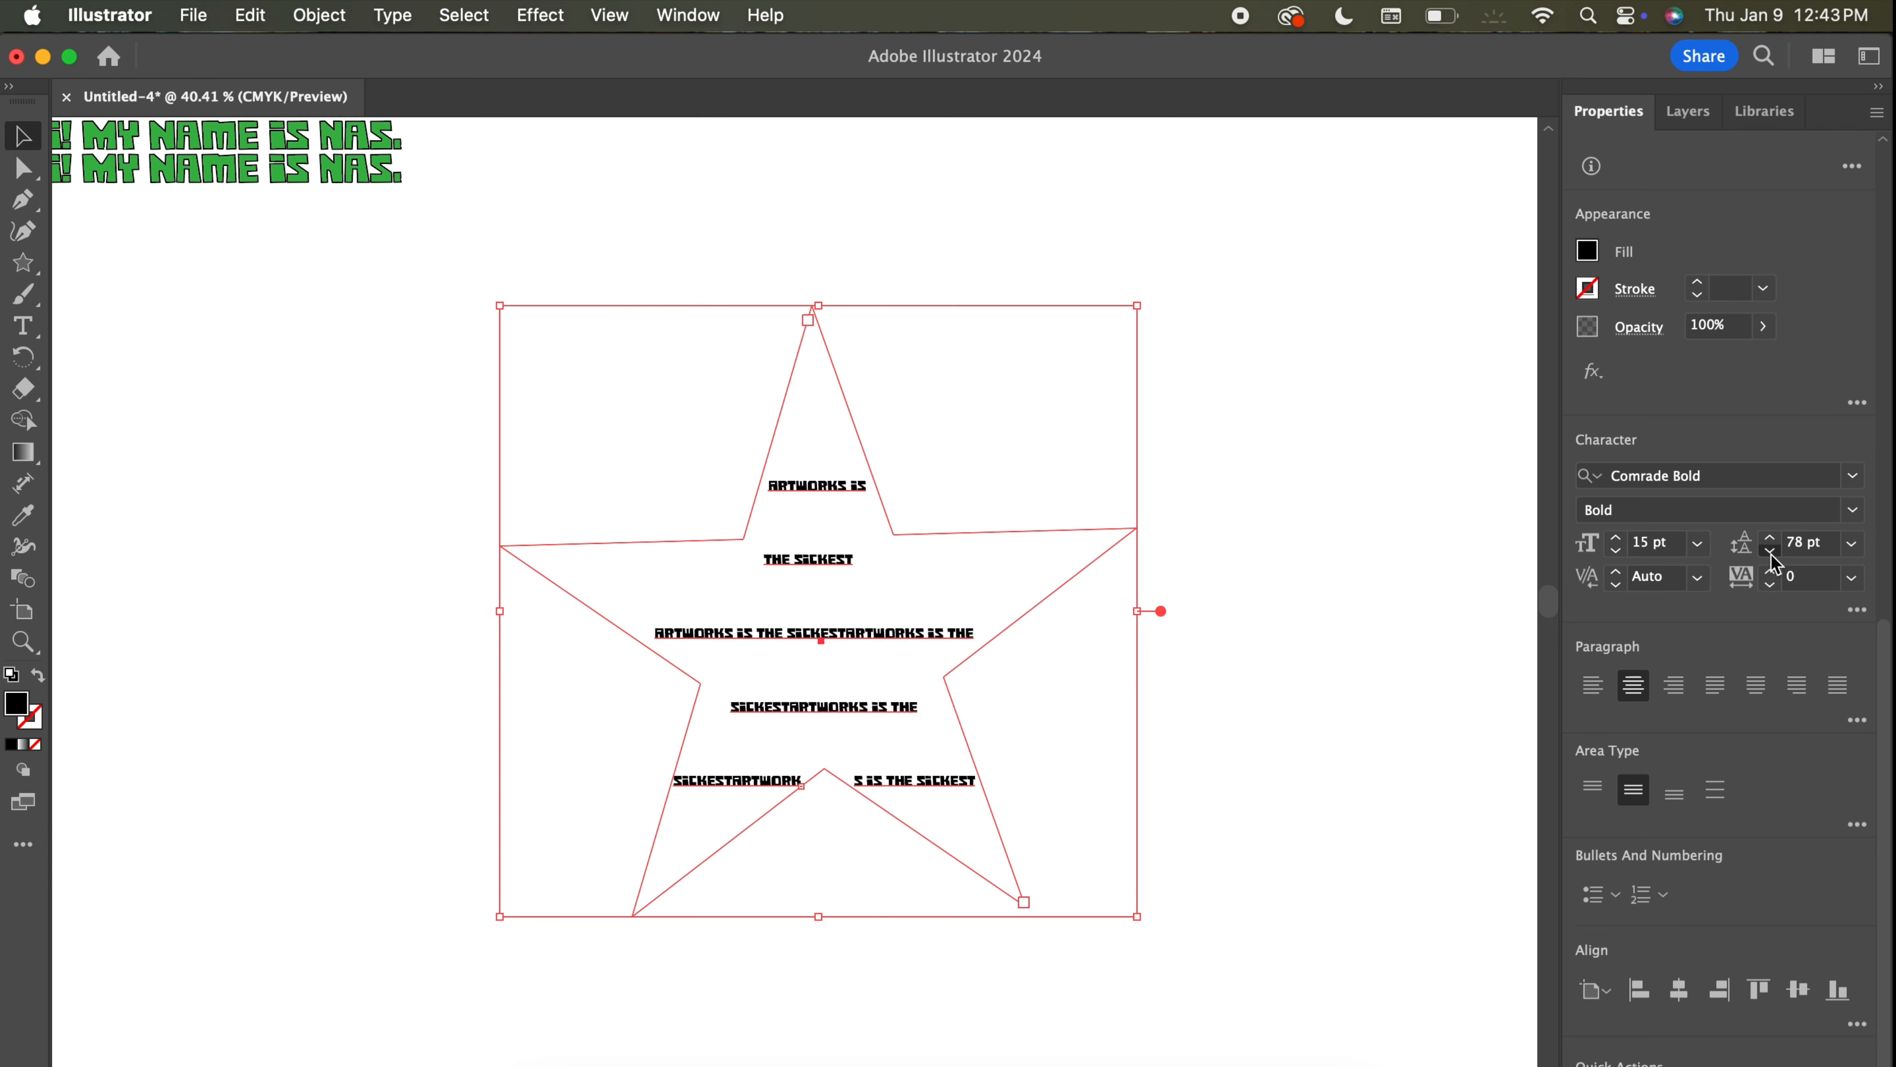
{"action": "left_click", "coordinate": [1771, 553]}
{"action": "left_click", "coordinate": [1771, 553]}
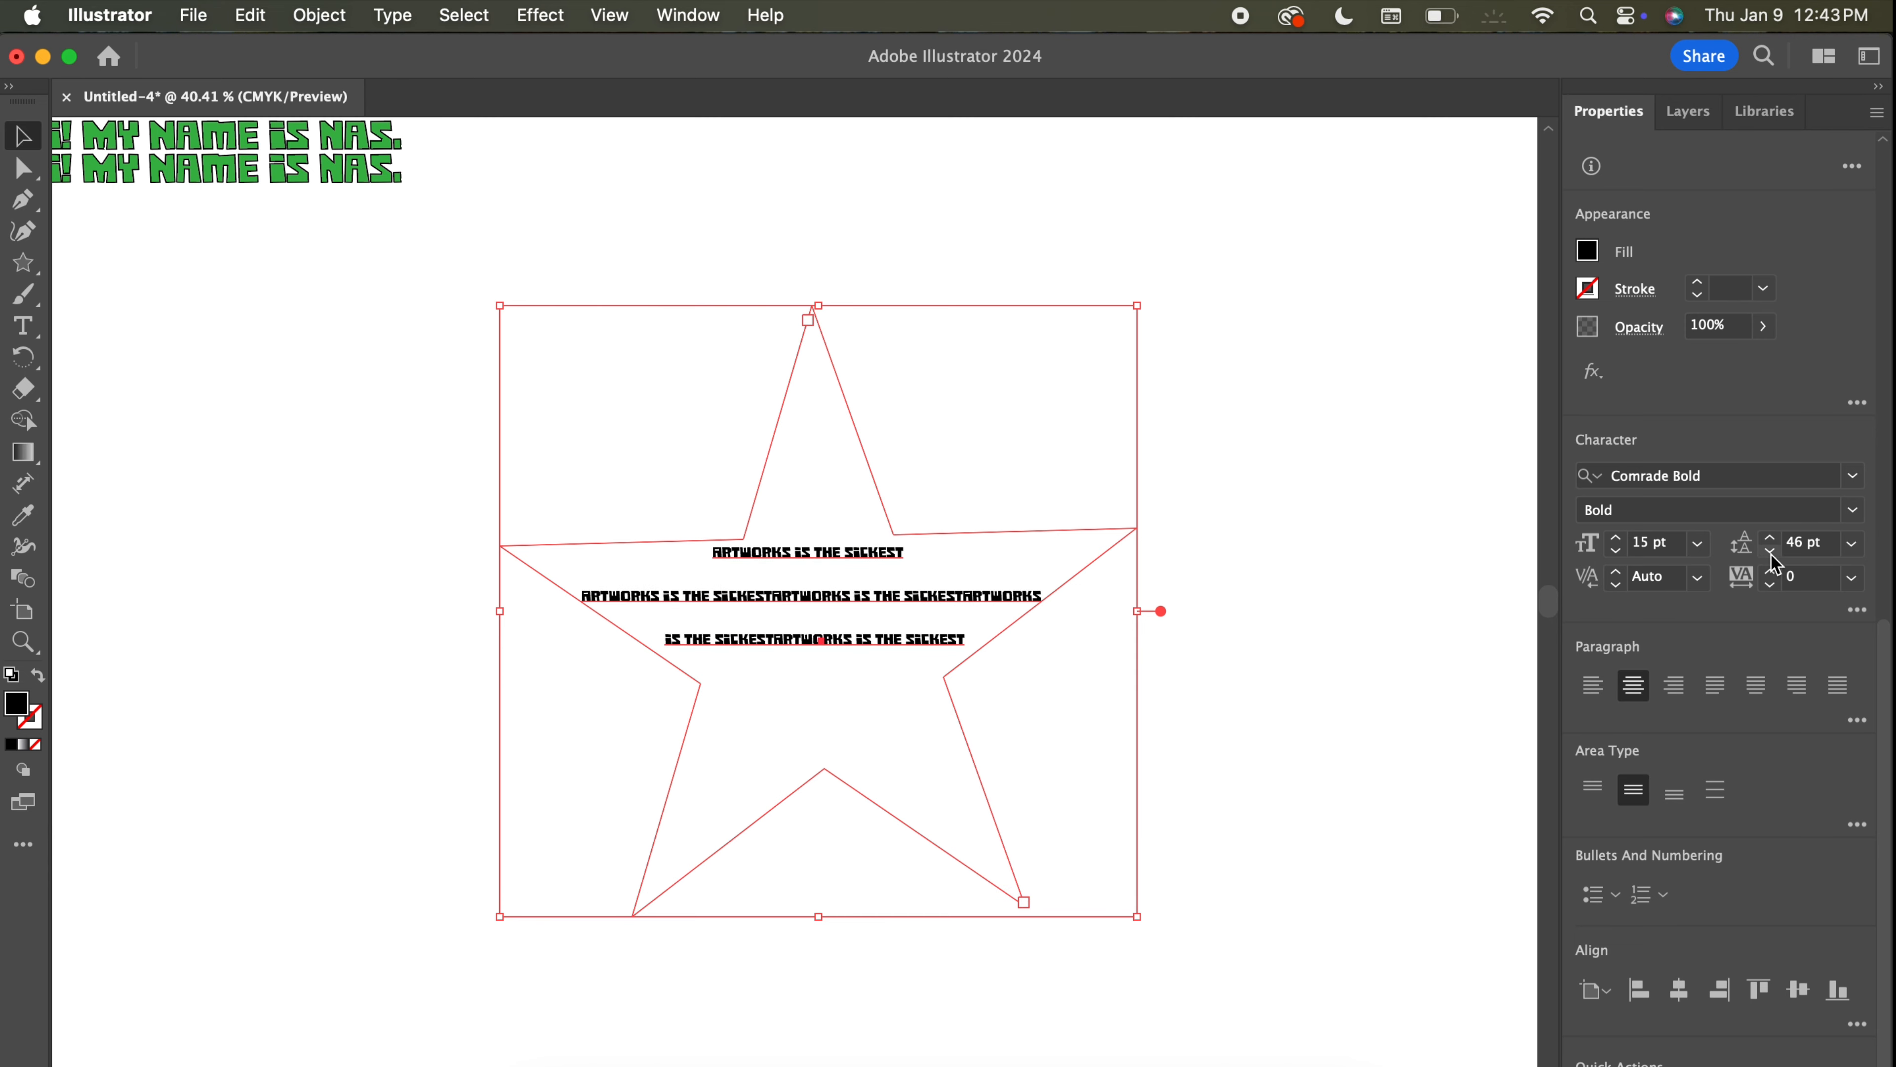
{"action": "left_click", "coordinate": [1771, 552]}
{"action": "left_click", "coordinate": [1771, 553]}
{"action": "left_click", "coordinate": [1771, 553]}
Insert the missing spaces between "SICKEST" and "ARTWORKS" where the repeated phrases run together.
{"action": "double_click", "coordinate": [769, 599]}
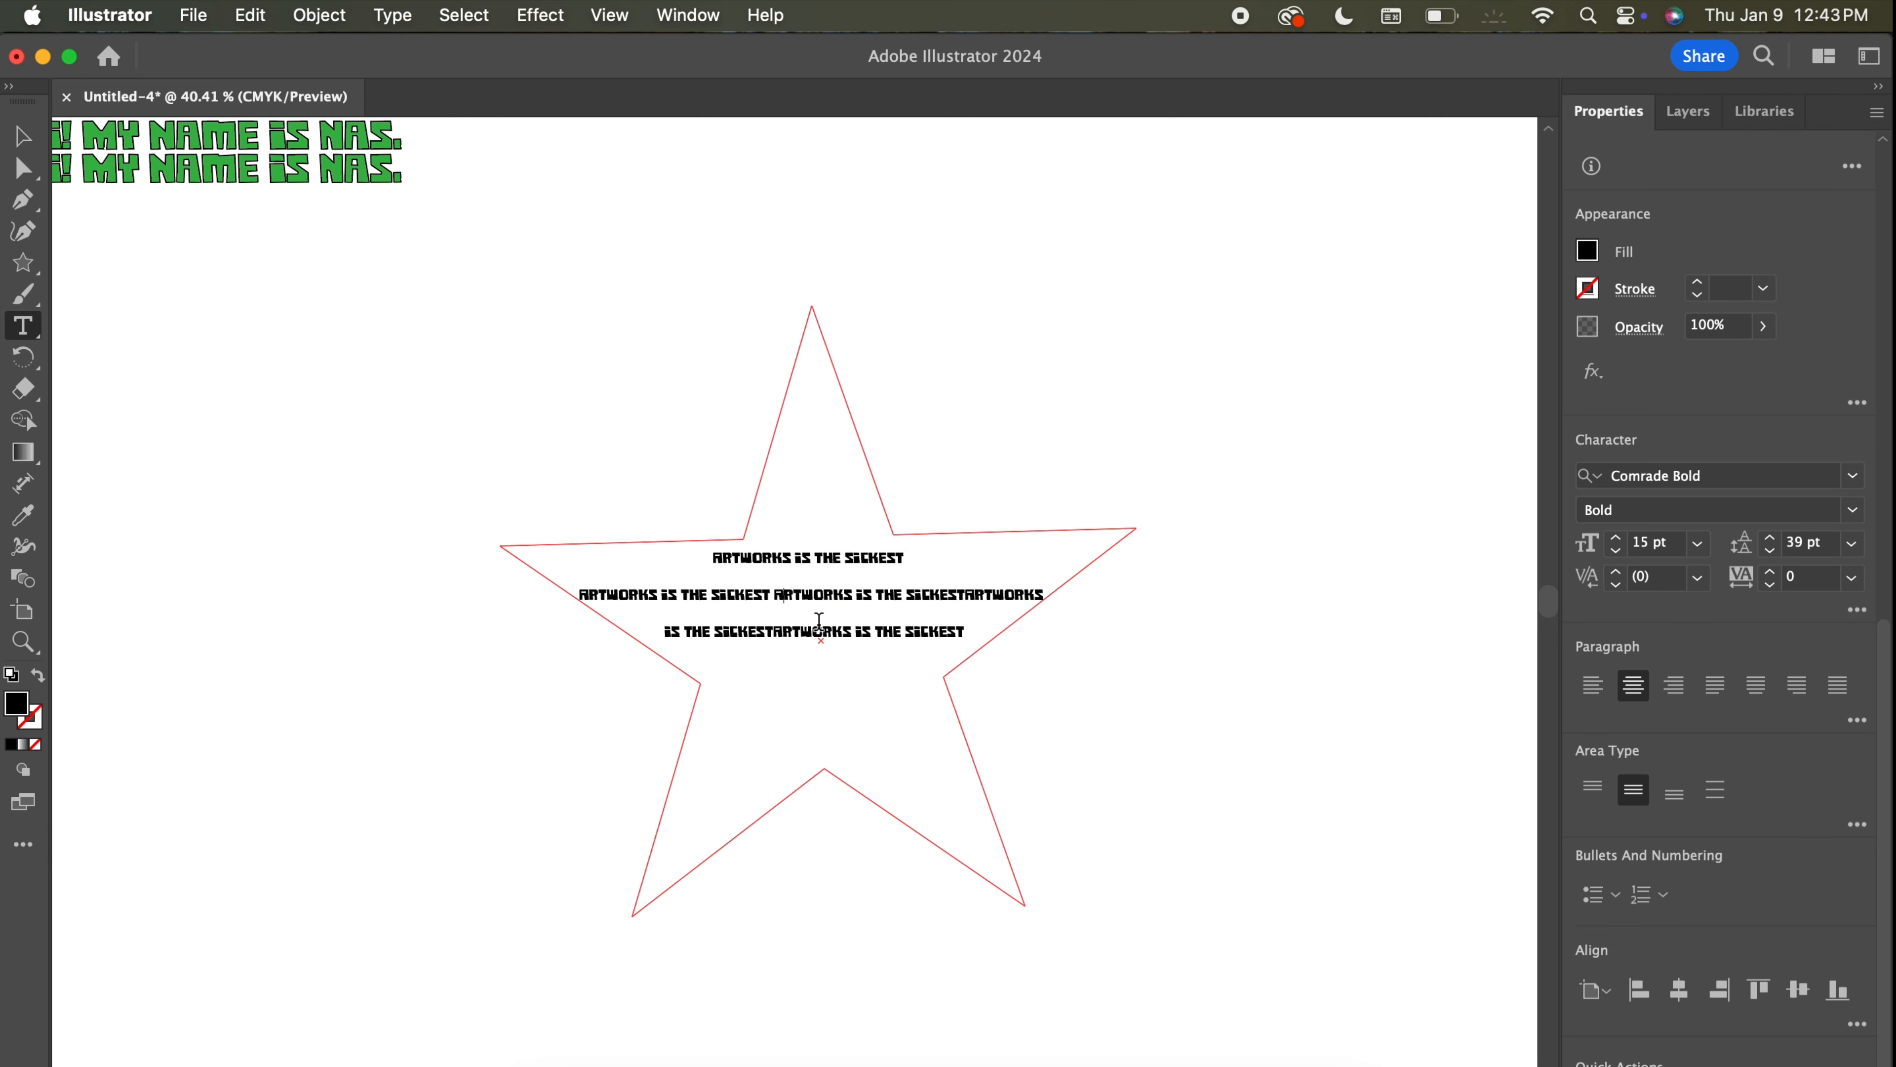
{"action": "left_click", "coordinate": [967, 595]}
{"action": "left_click", "coordinate": [774, 632]}
Copy all of the spaced text in the star and paste it at the end to fill more of the shape.
{"action": "left_click_drag", "start_coordinate": [969, 635], "coordinate": [3, 274]}
{"action": "key", "text": "super+c"}
{"action": "left_click", "coordinate": [995, 637]}
{"action": "key", "text": "super+v"}
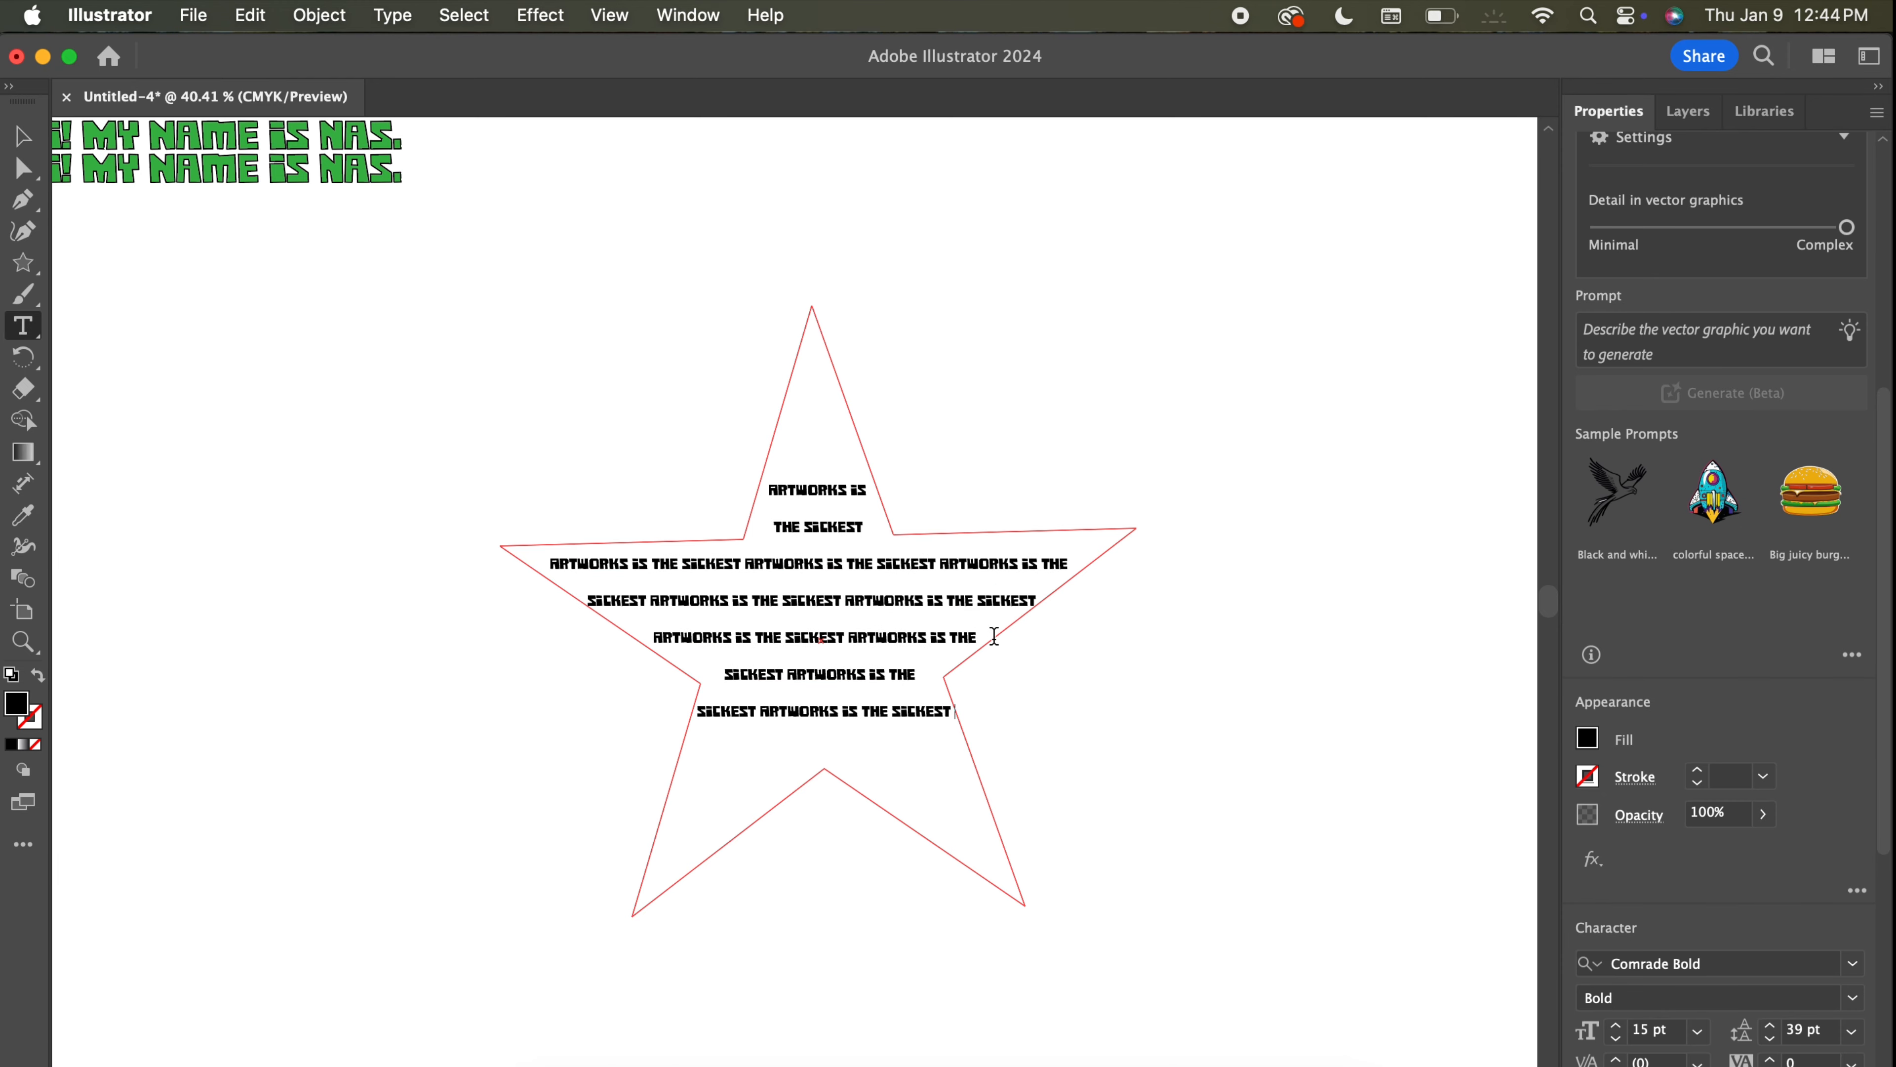
Paste the repeated phrase again to fill the star's lower points, and centre the area type vertically within the shape.
{"action": "key", "text": "super+v"}
{"action": "scroll", "coordinate": [1764, 784], "scroll_direction": "down", "scroll_amount": 3}
{"action": "left_click", "coordinate": [22, 136]}
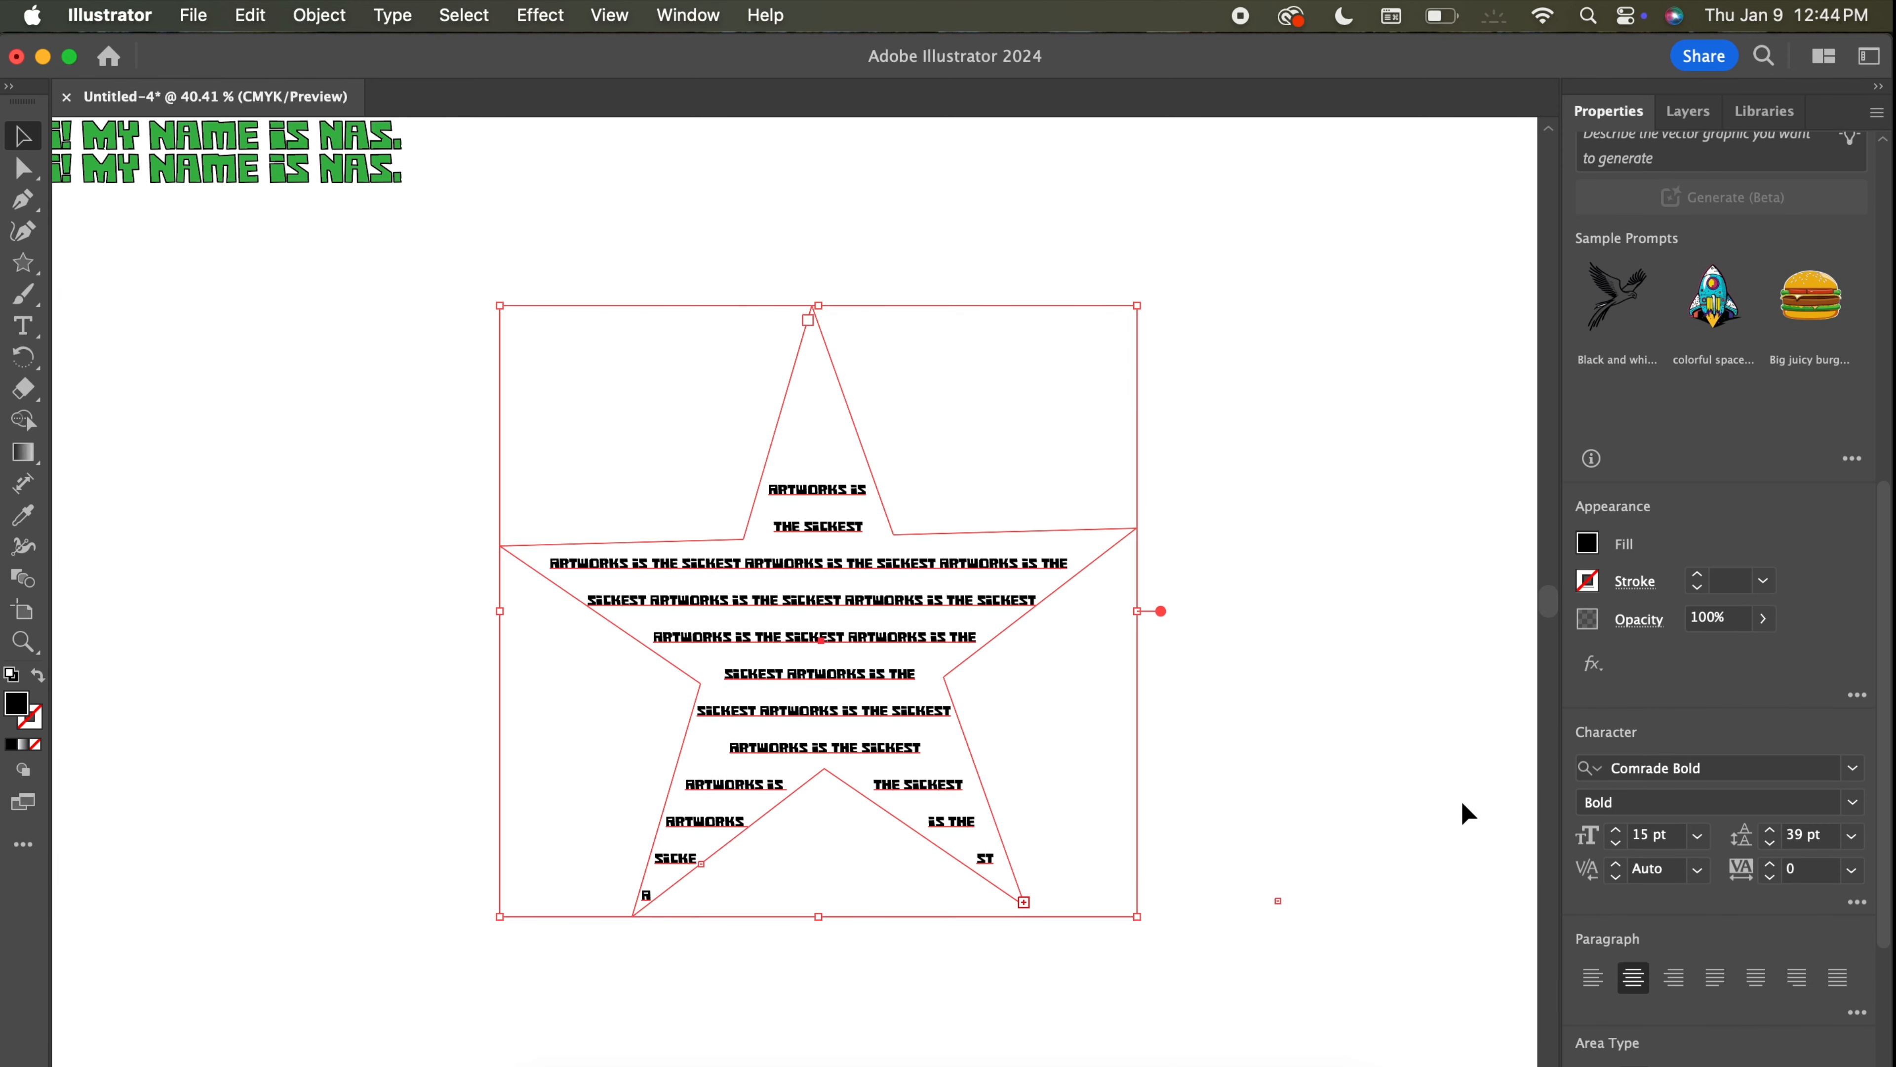
{"action": "left_click", "coordinate": [1634, 1065]}
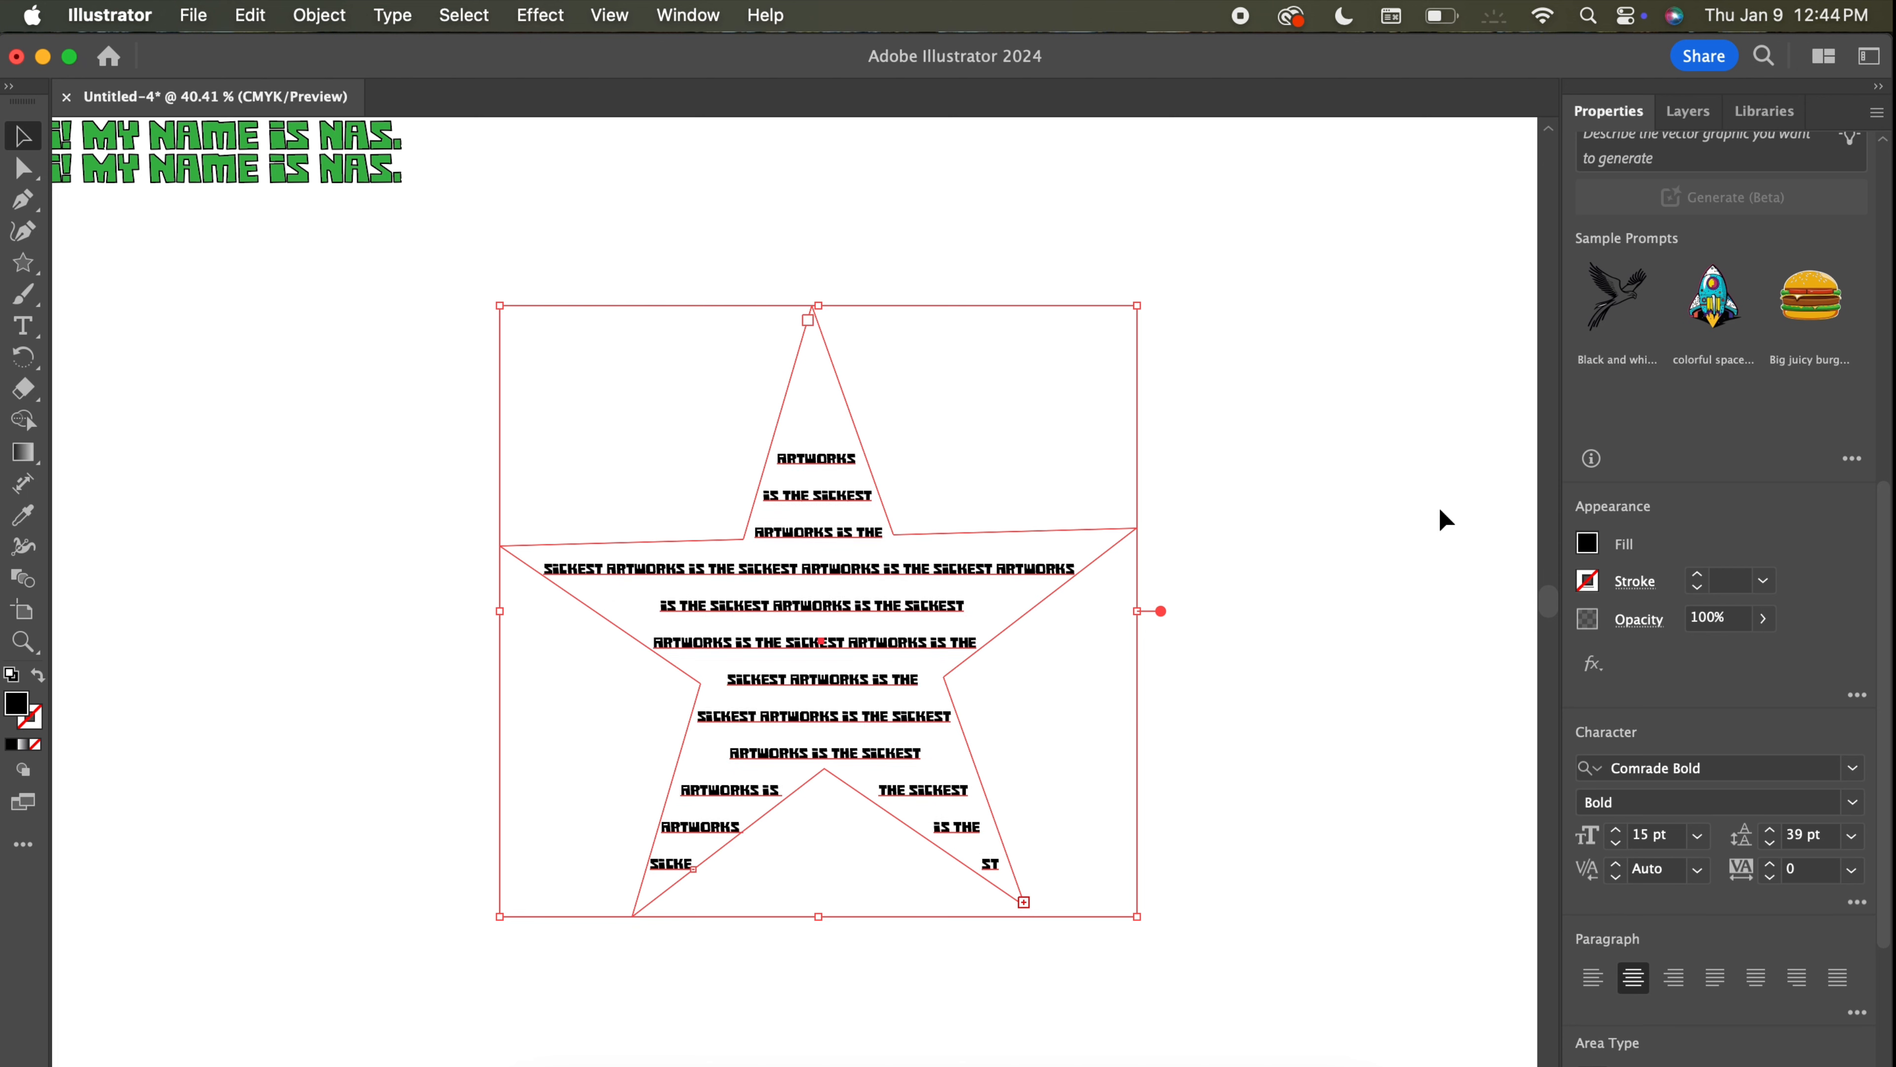
{"action": "left_click", "coordinate": [1316, 424]}
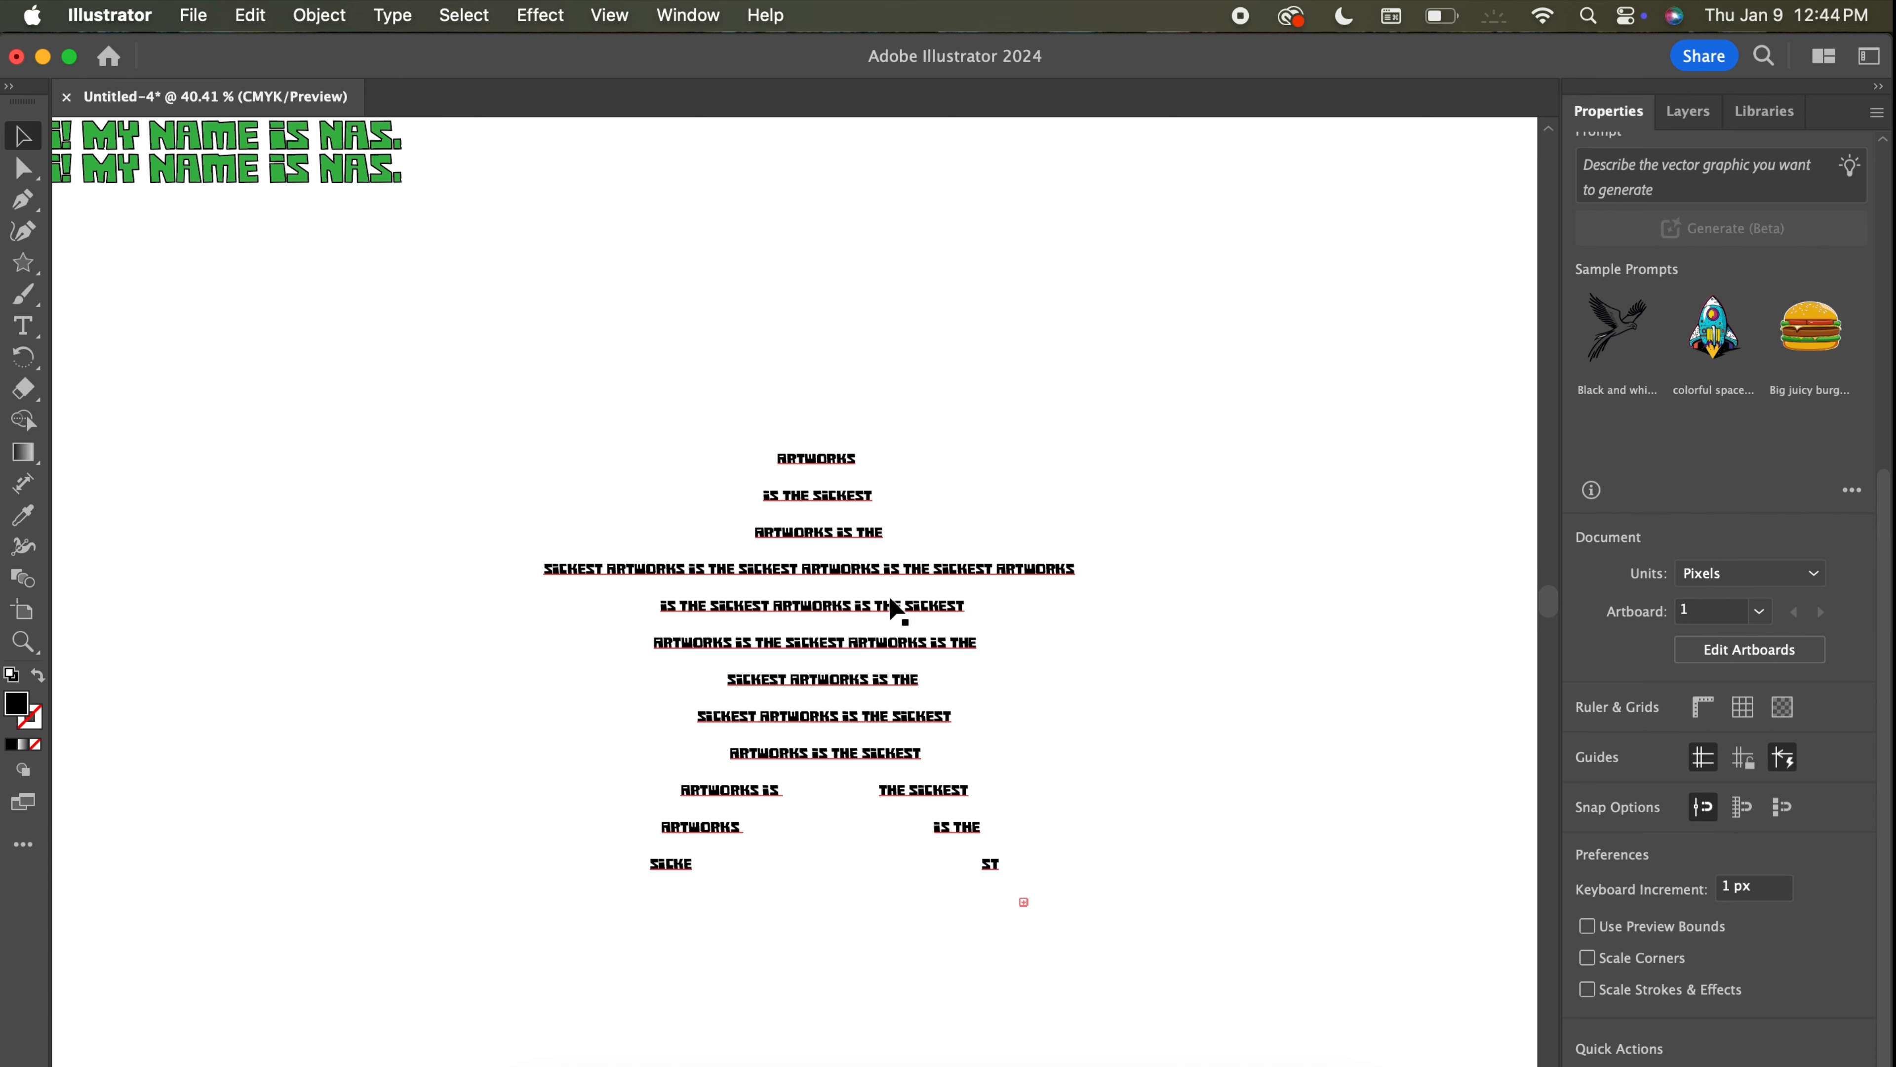
Delete the star text object and draw a large circle with the Ellipse tool in the middle of the canvas.
{"action": "left_click", "coordinate": [950, 589]}
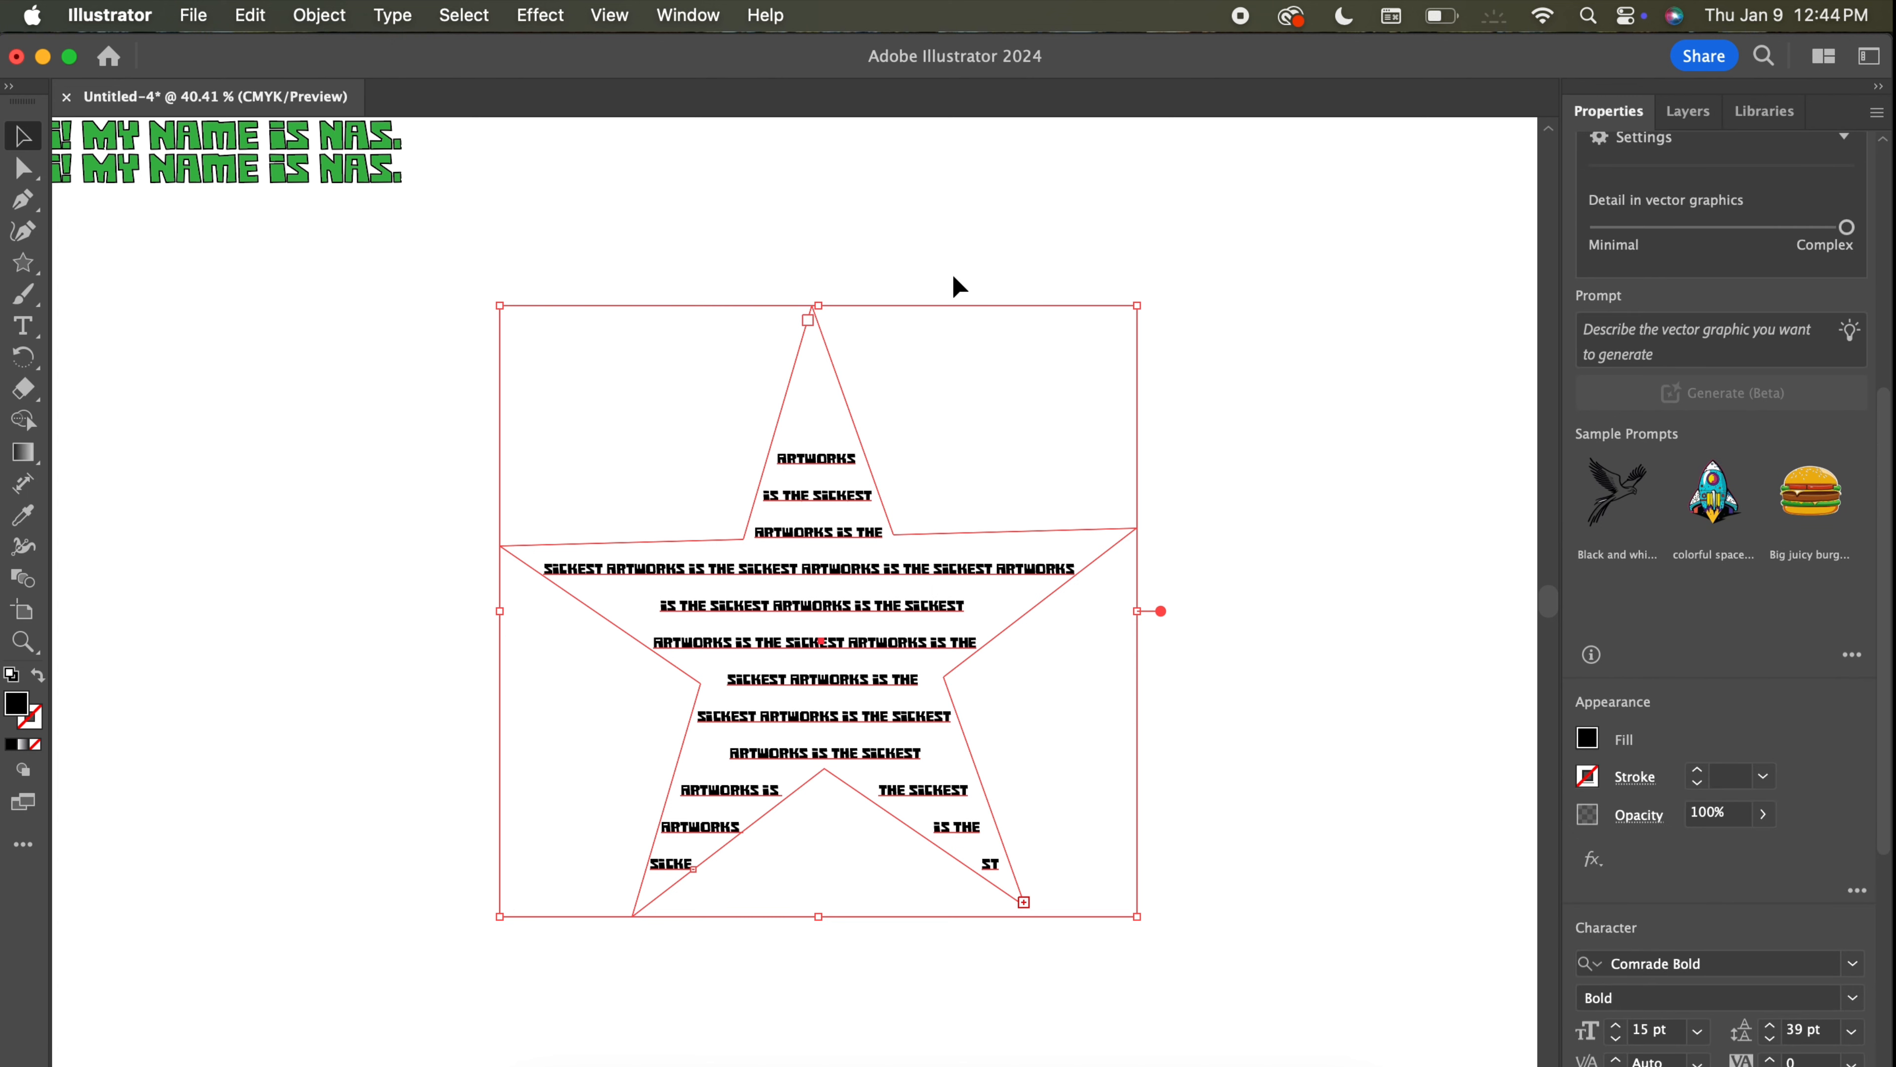
{"action": "key", "text": "Delete"}
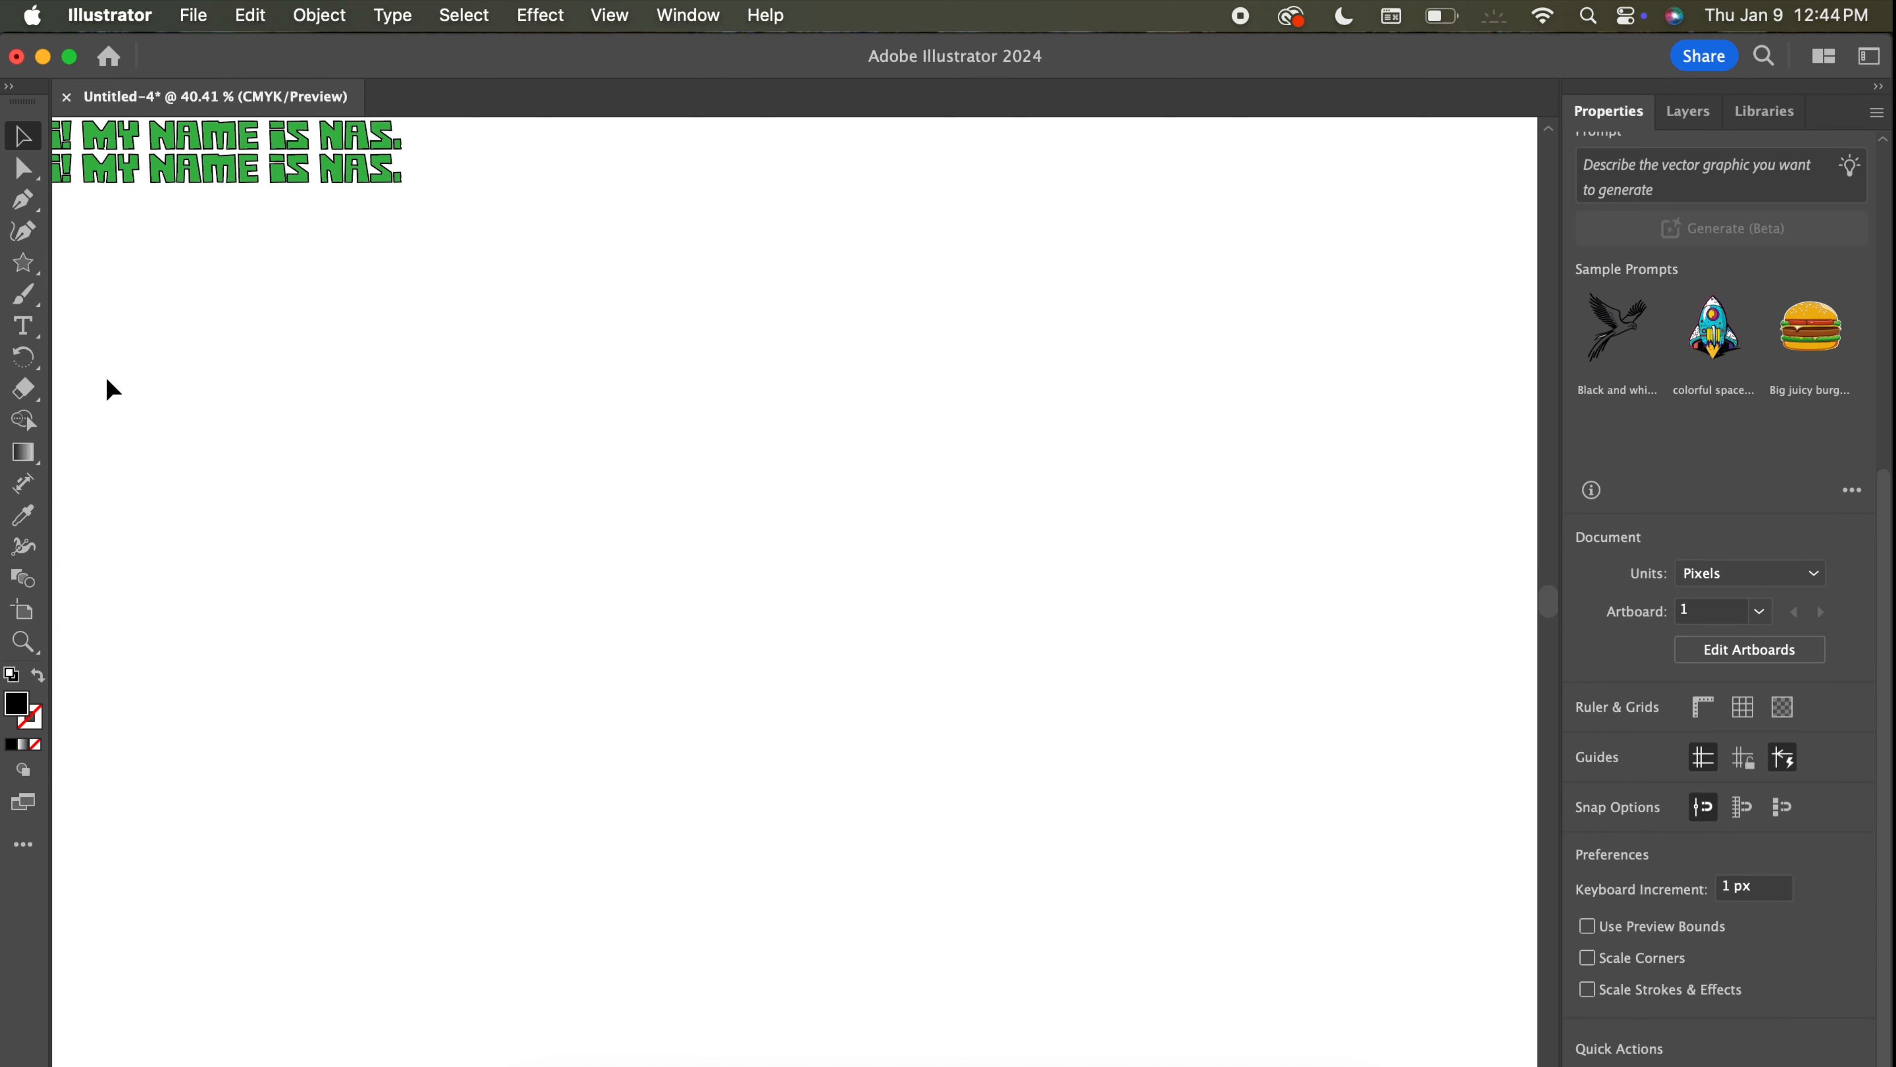
{"action": "left_click", "coordinate": [17, 269]}
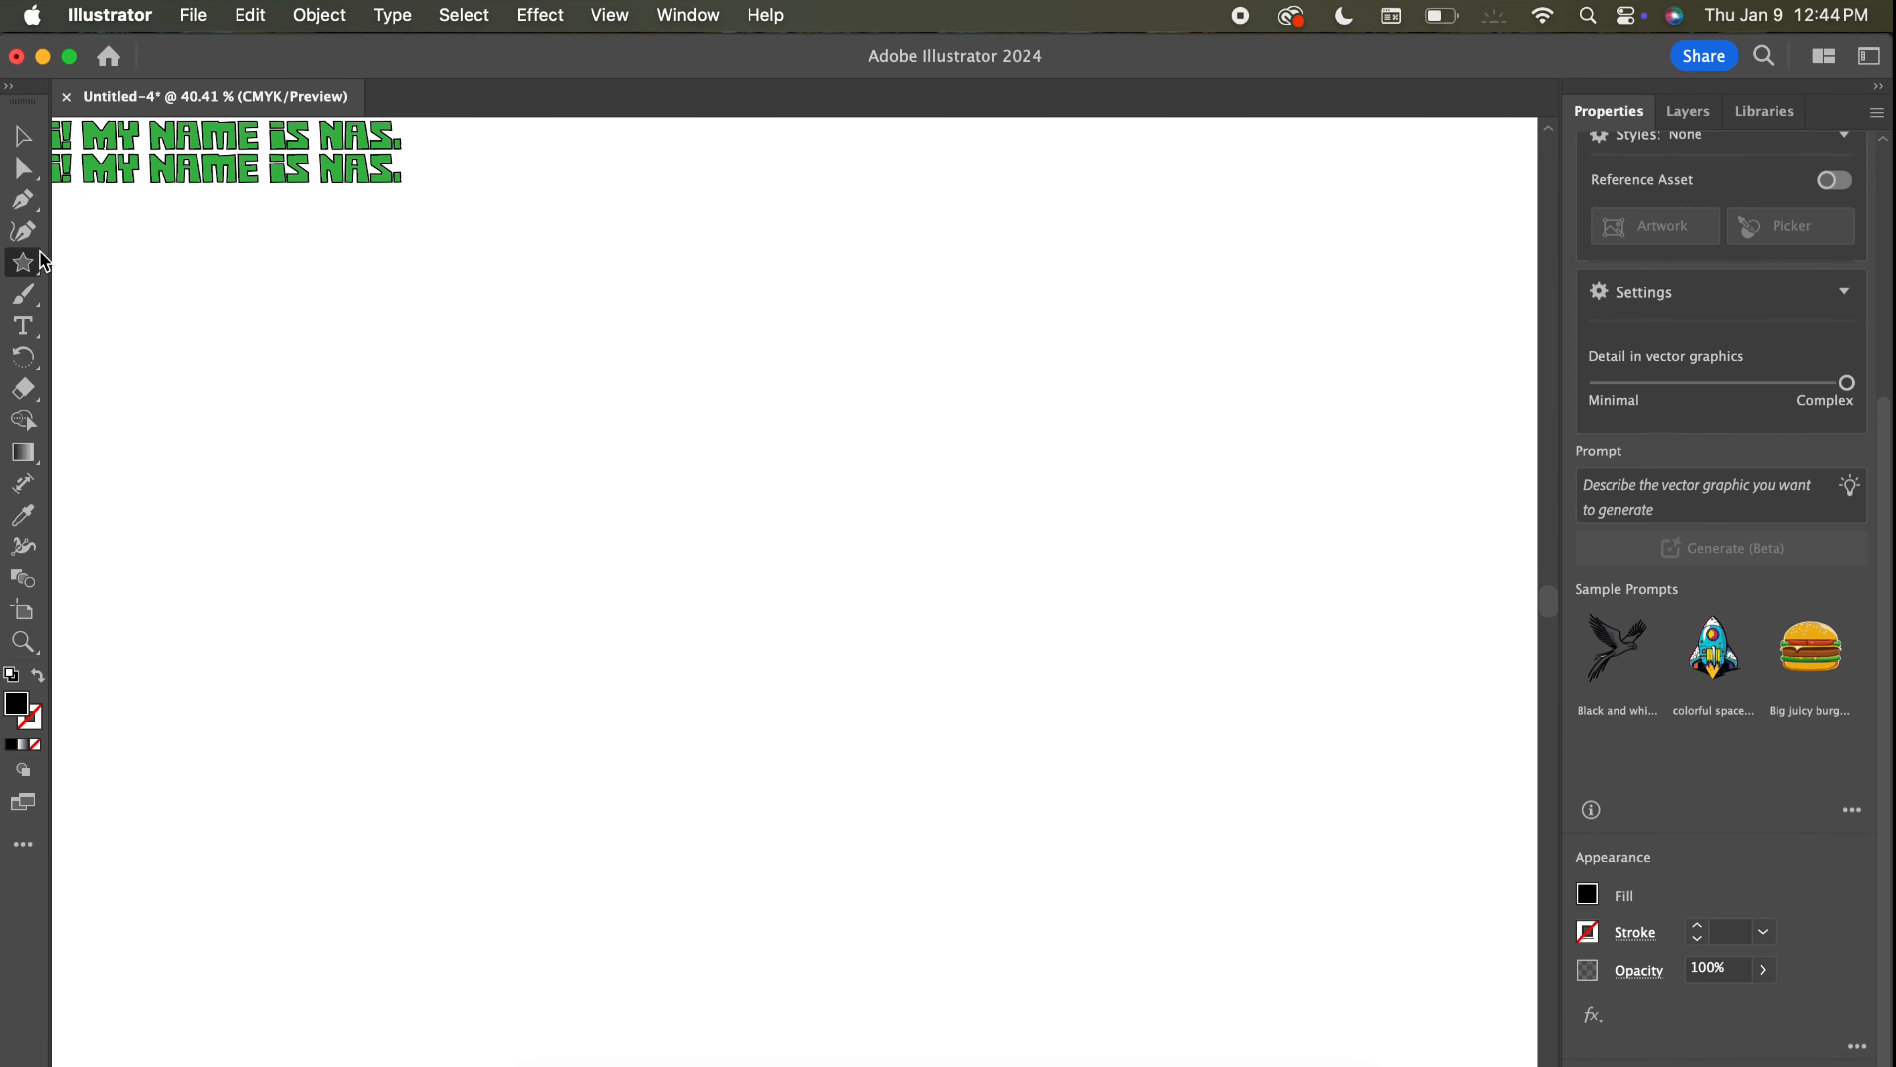
{"action": "left_click_drag", "start_coordinate": [33, 264], "coordinate": [106, 301]}
{"action": "left_click_drag", "start_coordinate": [625, 452], "coordinate": [1102, 928]}
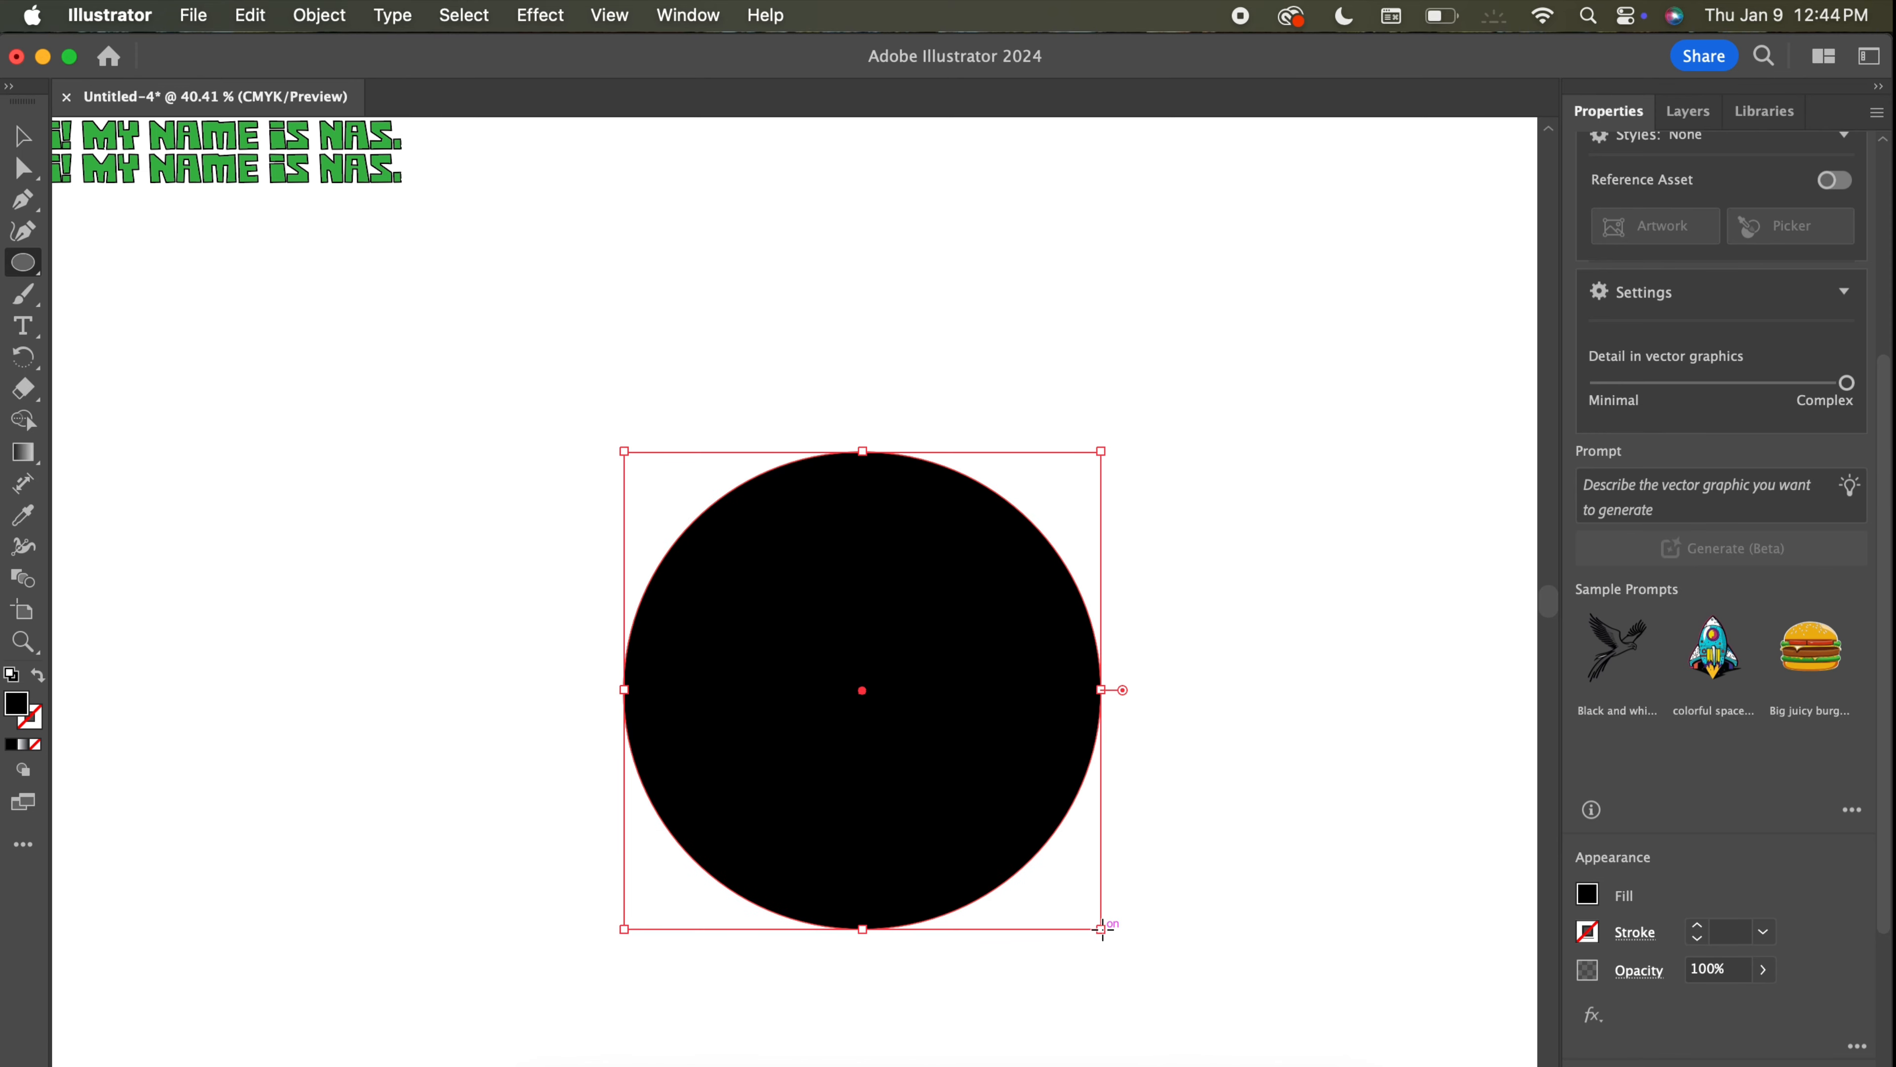
Fill the circle with purple 603393.
{"action": "left_click", "coordinate": [1600, 893]}
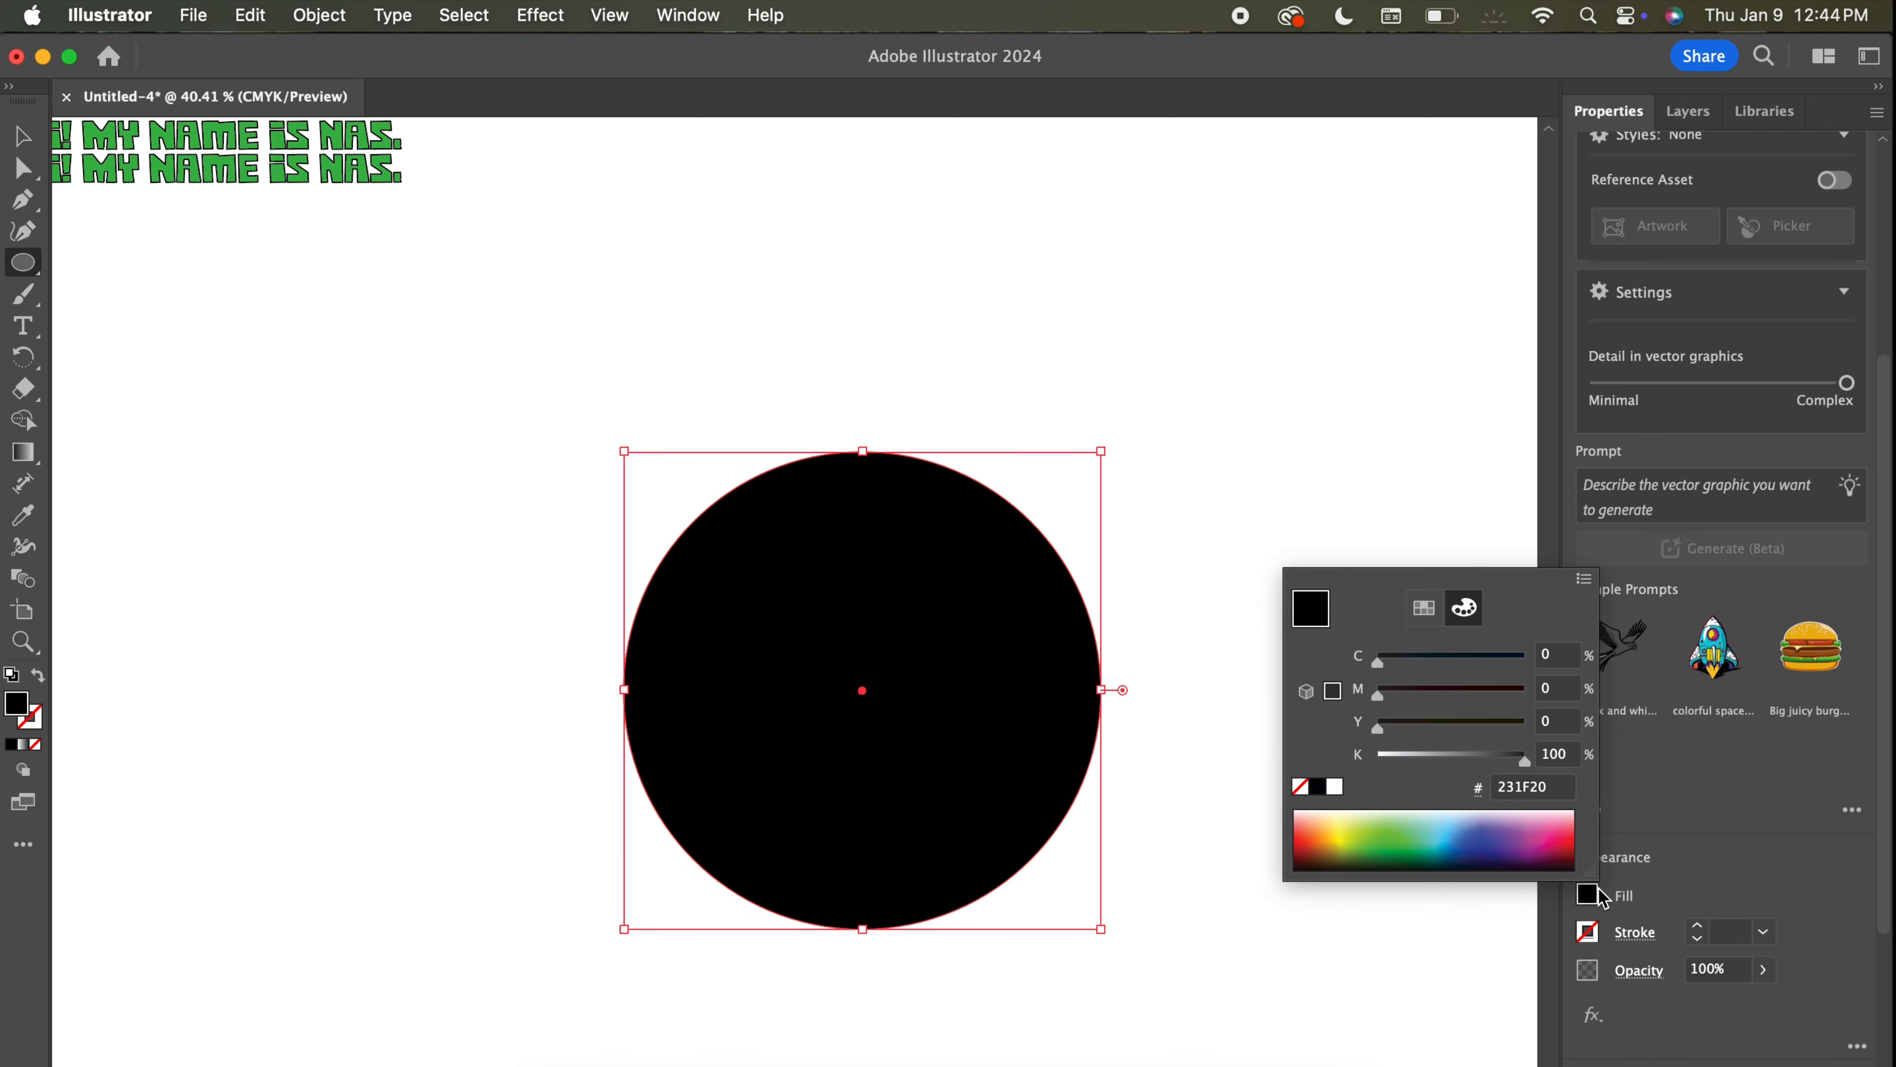
{"action": "left_click", "coordinate": [1415, 830]}
{"action": "left_click_drag", "start_coordinate": [1477, 840], "coordinate": [1509, 847]}
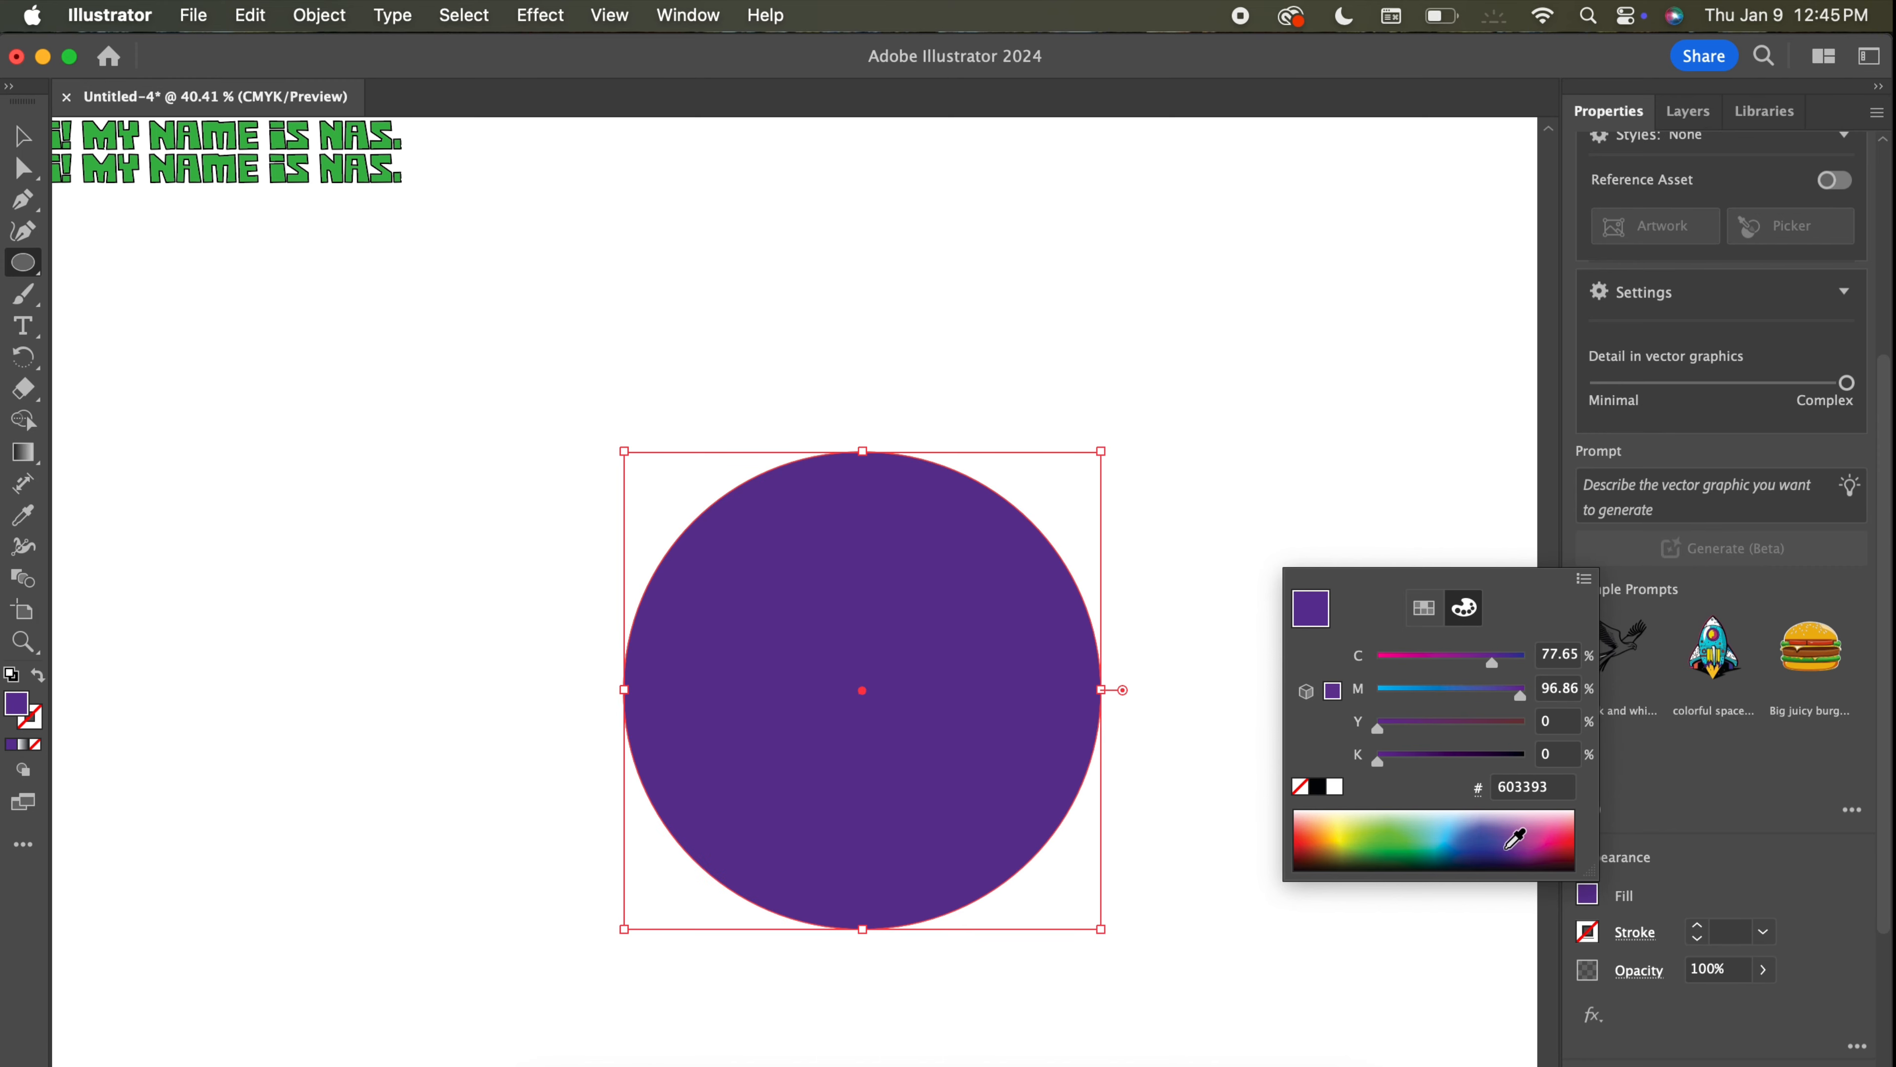
{"action": "left_click", "coordinate": [1686, 789]}
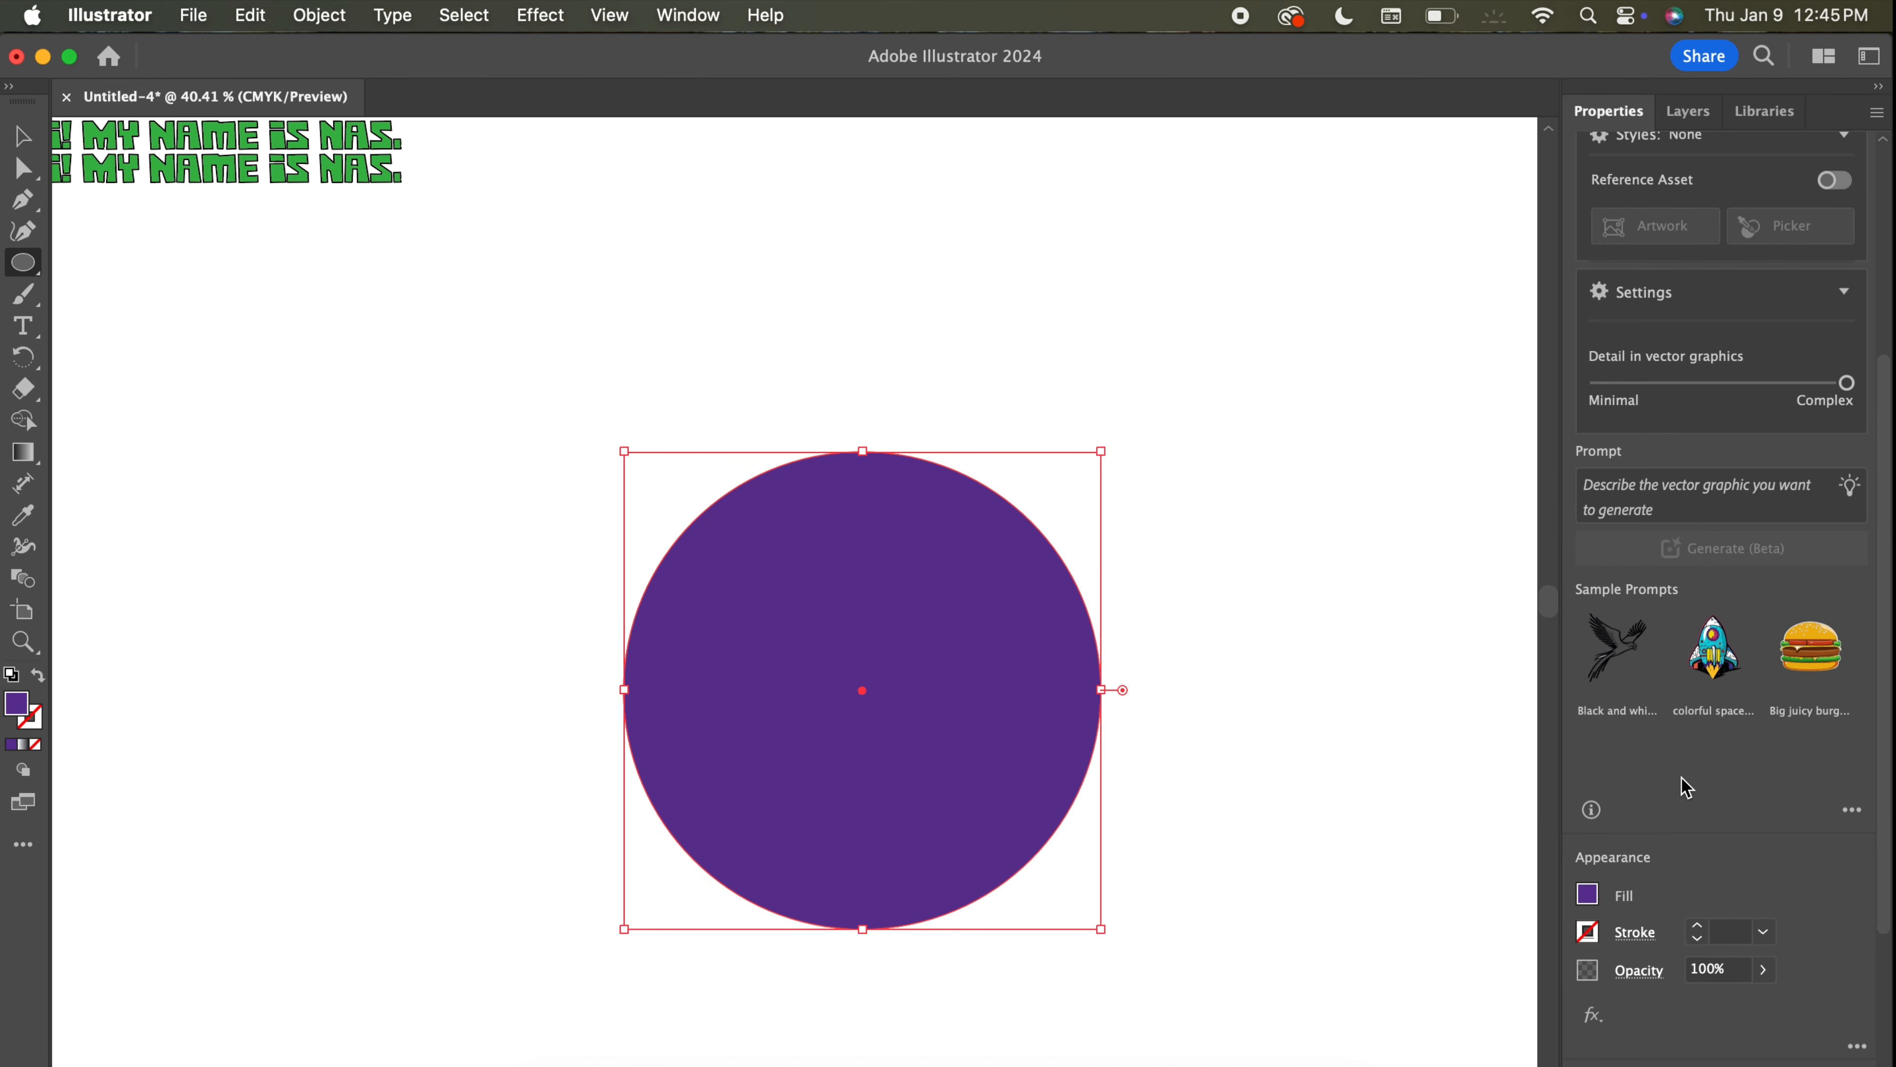
Give the circle a yellow stroke with a weight of 6 pt.
{"action": "left_click", "coordinate": [1588, 931]}
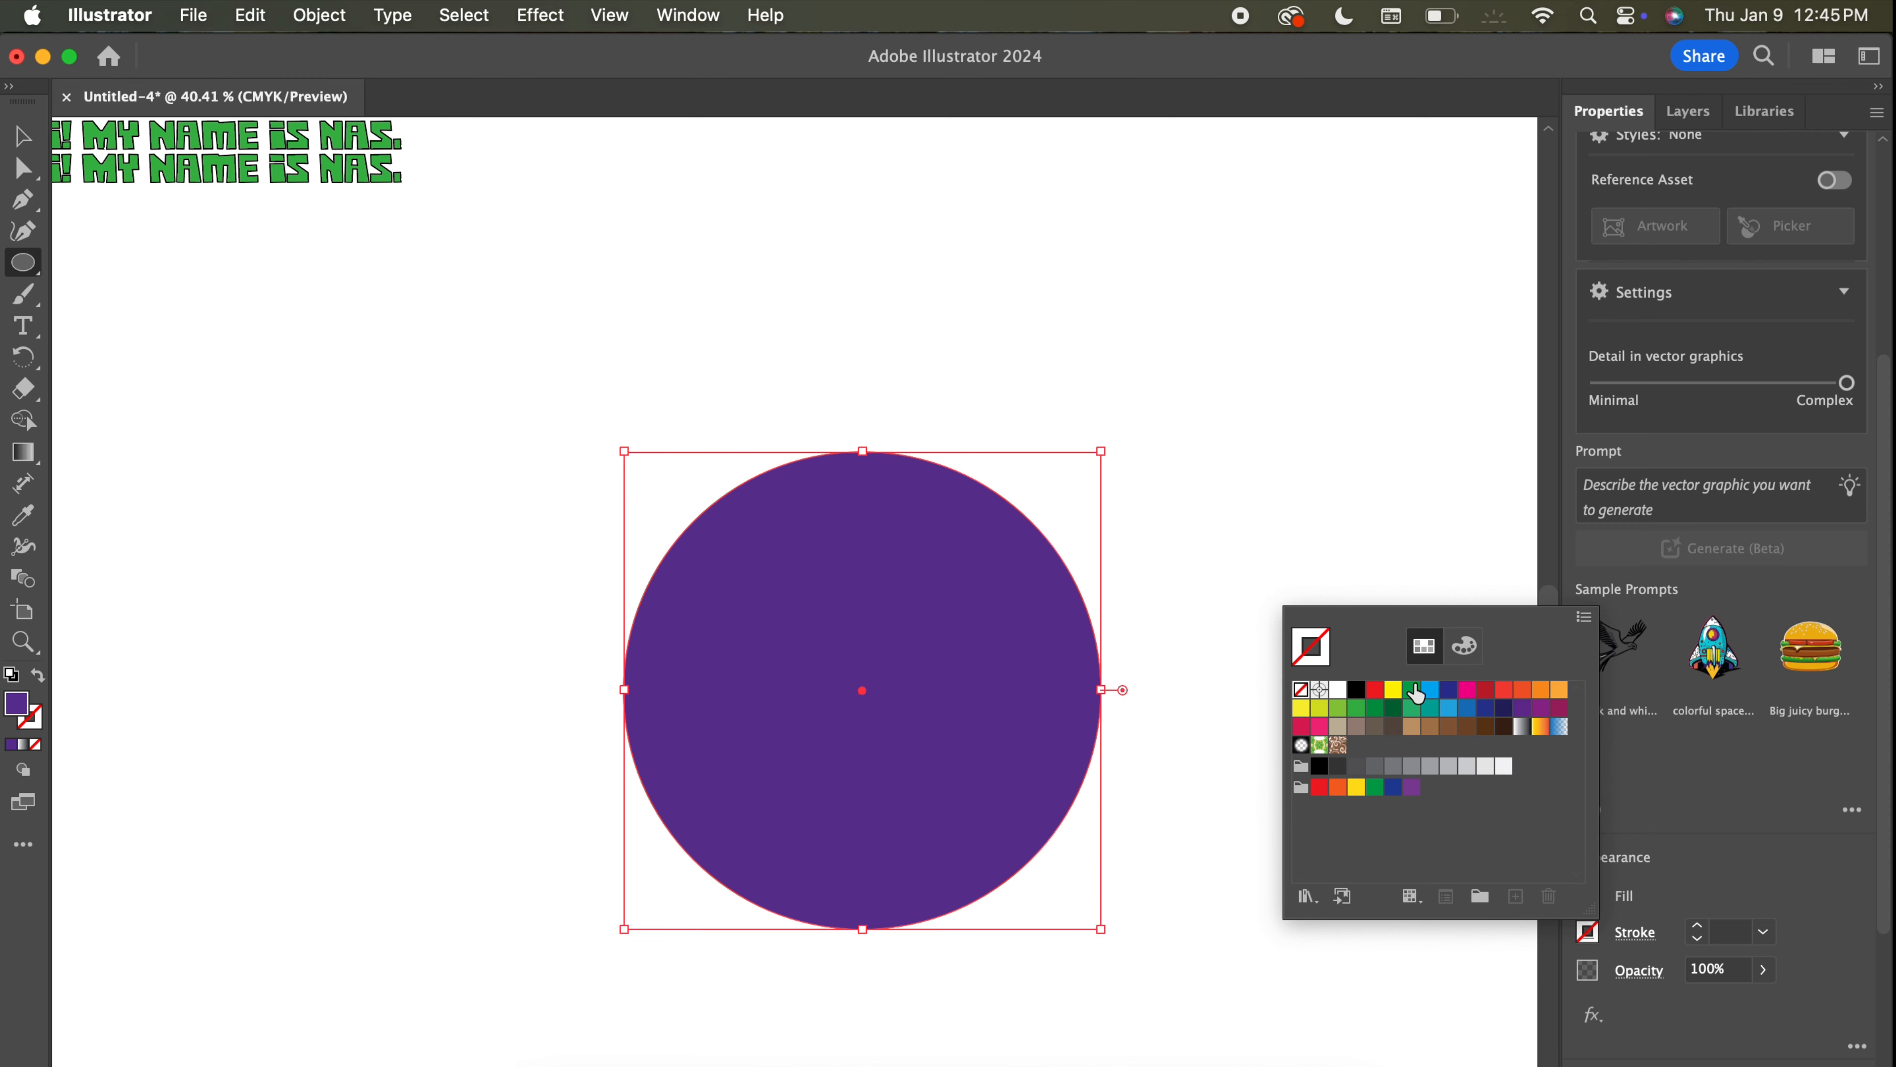
{"action": "left_click", "coordinate": [1391, 693]}
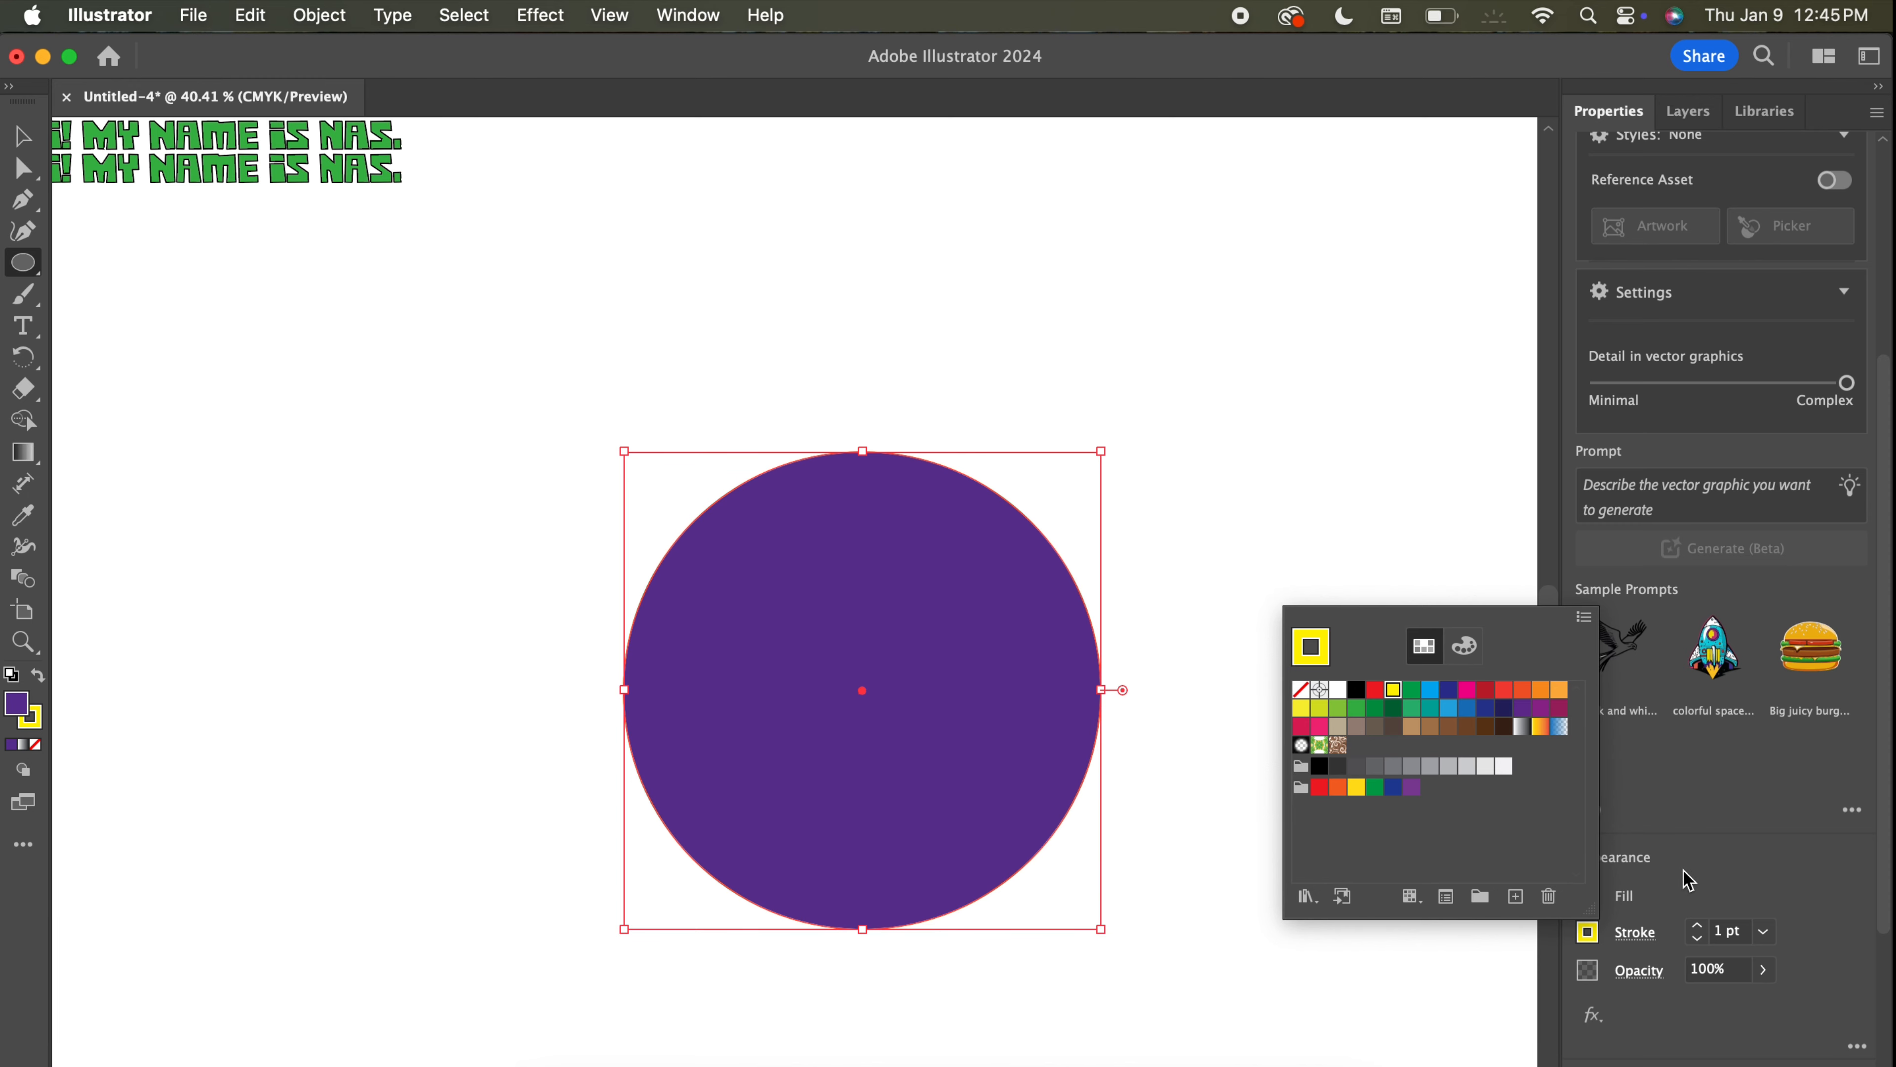
{"action": "left_click", "coordinate": [1700, 931]}
{"action": "left_click", "coordinate": [1700, 930]}
{"action": "left_click", "coordinate": [1700, 931]}
{"action": "left_click", "coordinate": [1699, 931]}
{"action": "left_click", "coordinate": [1700, 931]}
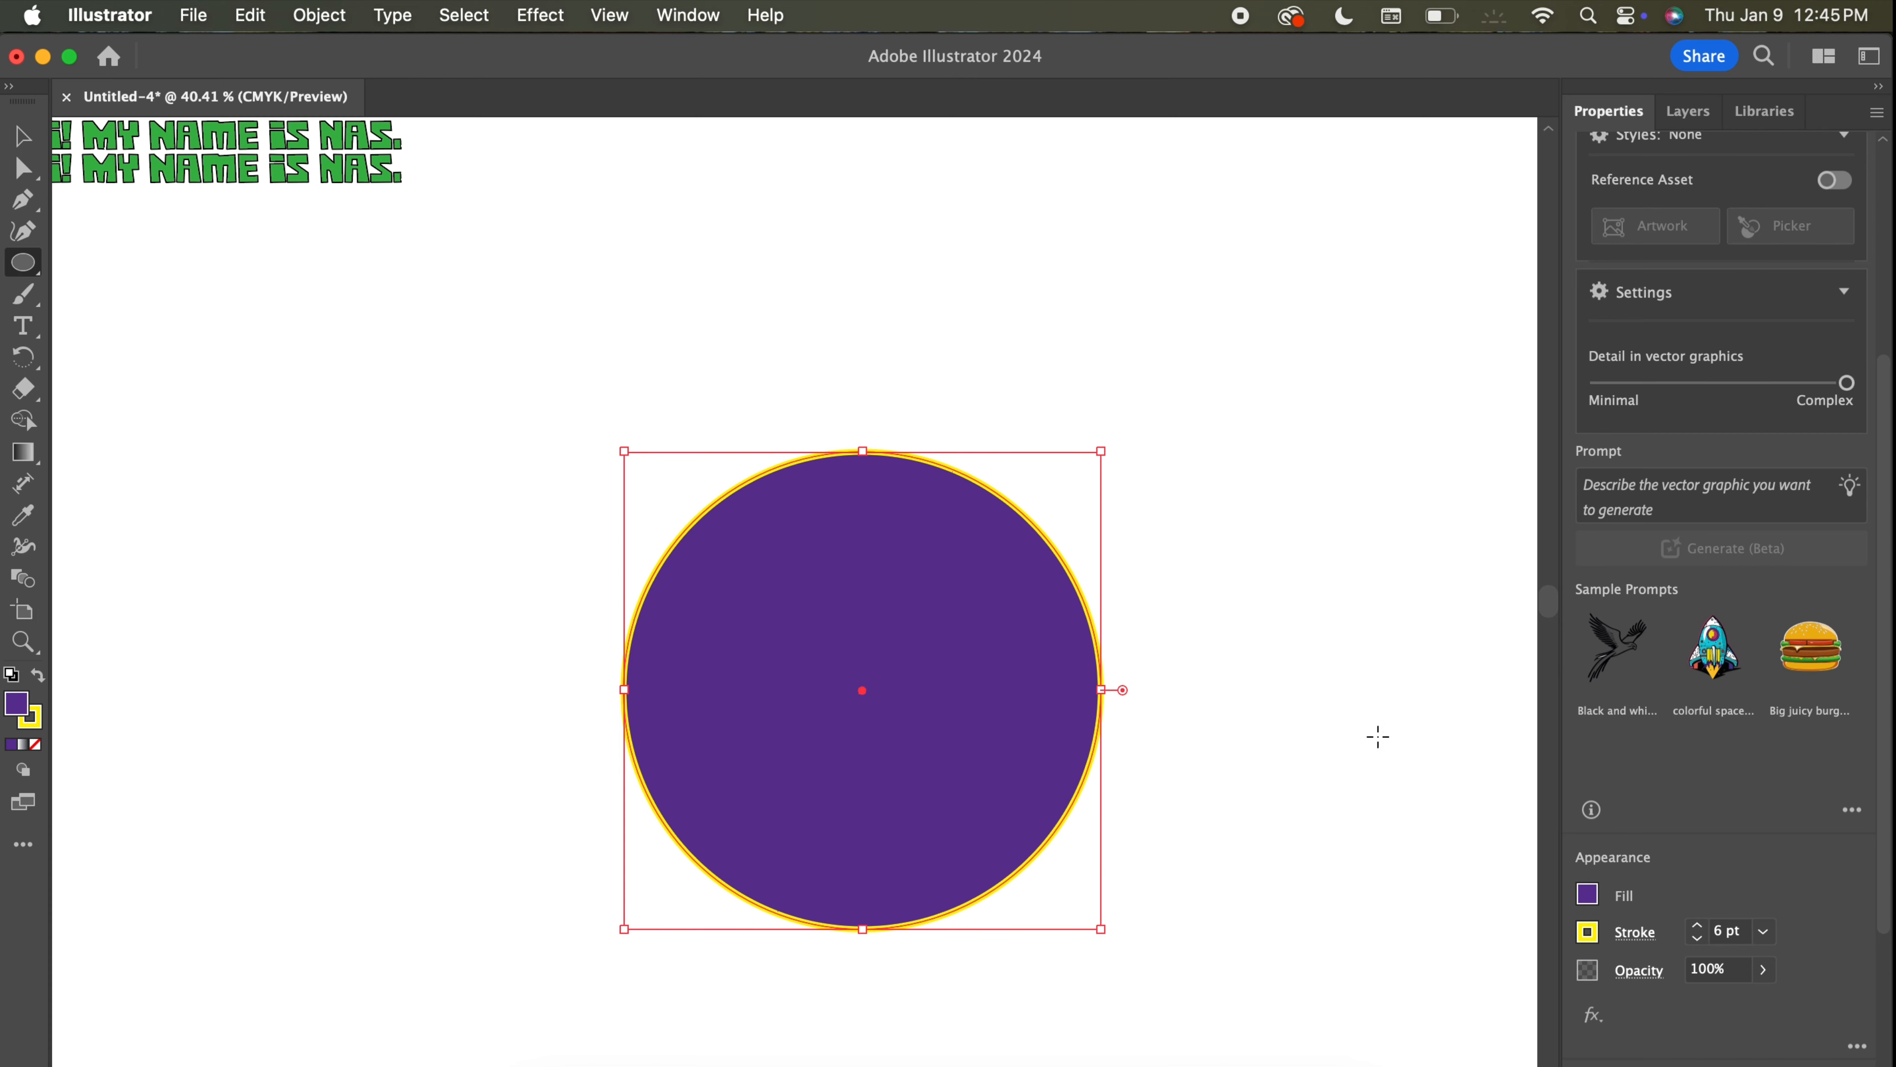
Change the circle's fill to blue 2E87C8 and its stroke to the green swatch.
{"action": "left_click", "coordinate": [1589, 894]}
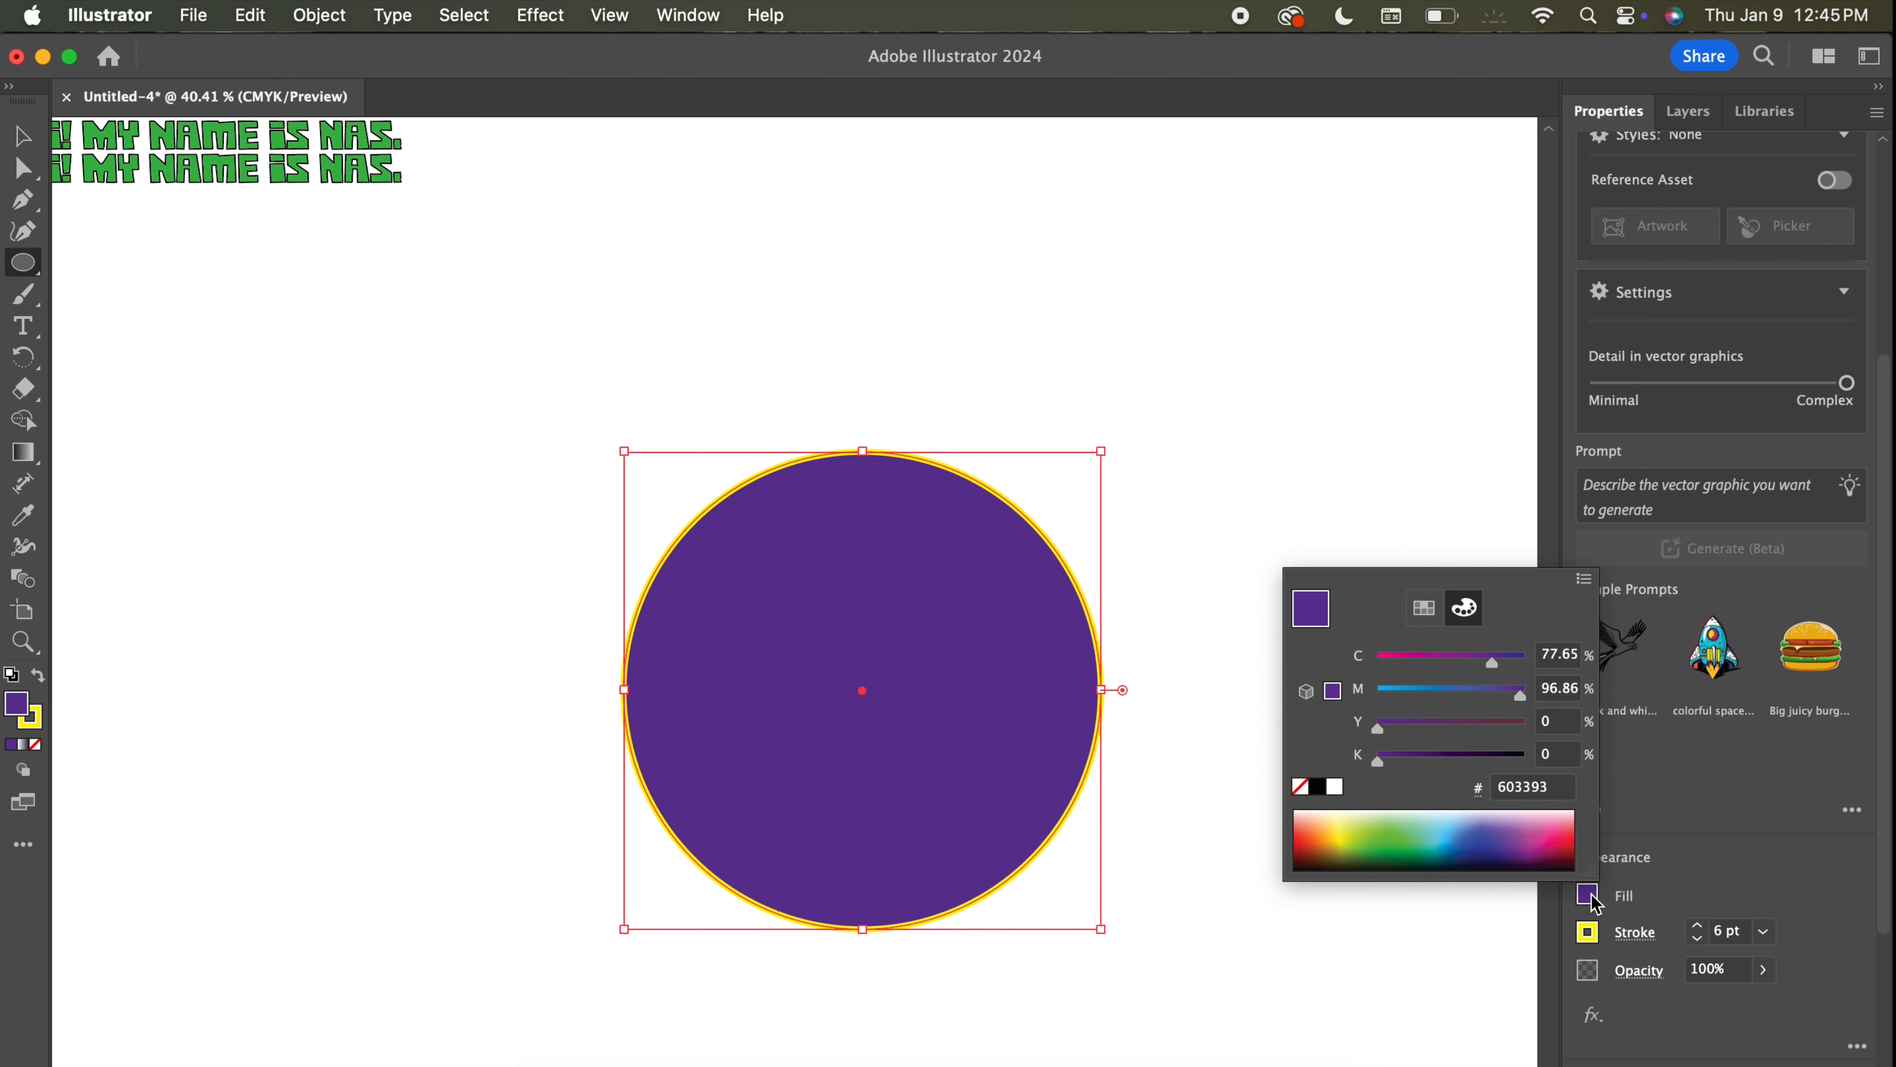
{"action": "left_click_drag", "start_coordinate": [1408, 838], "coordinate": [1452, 842]}
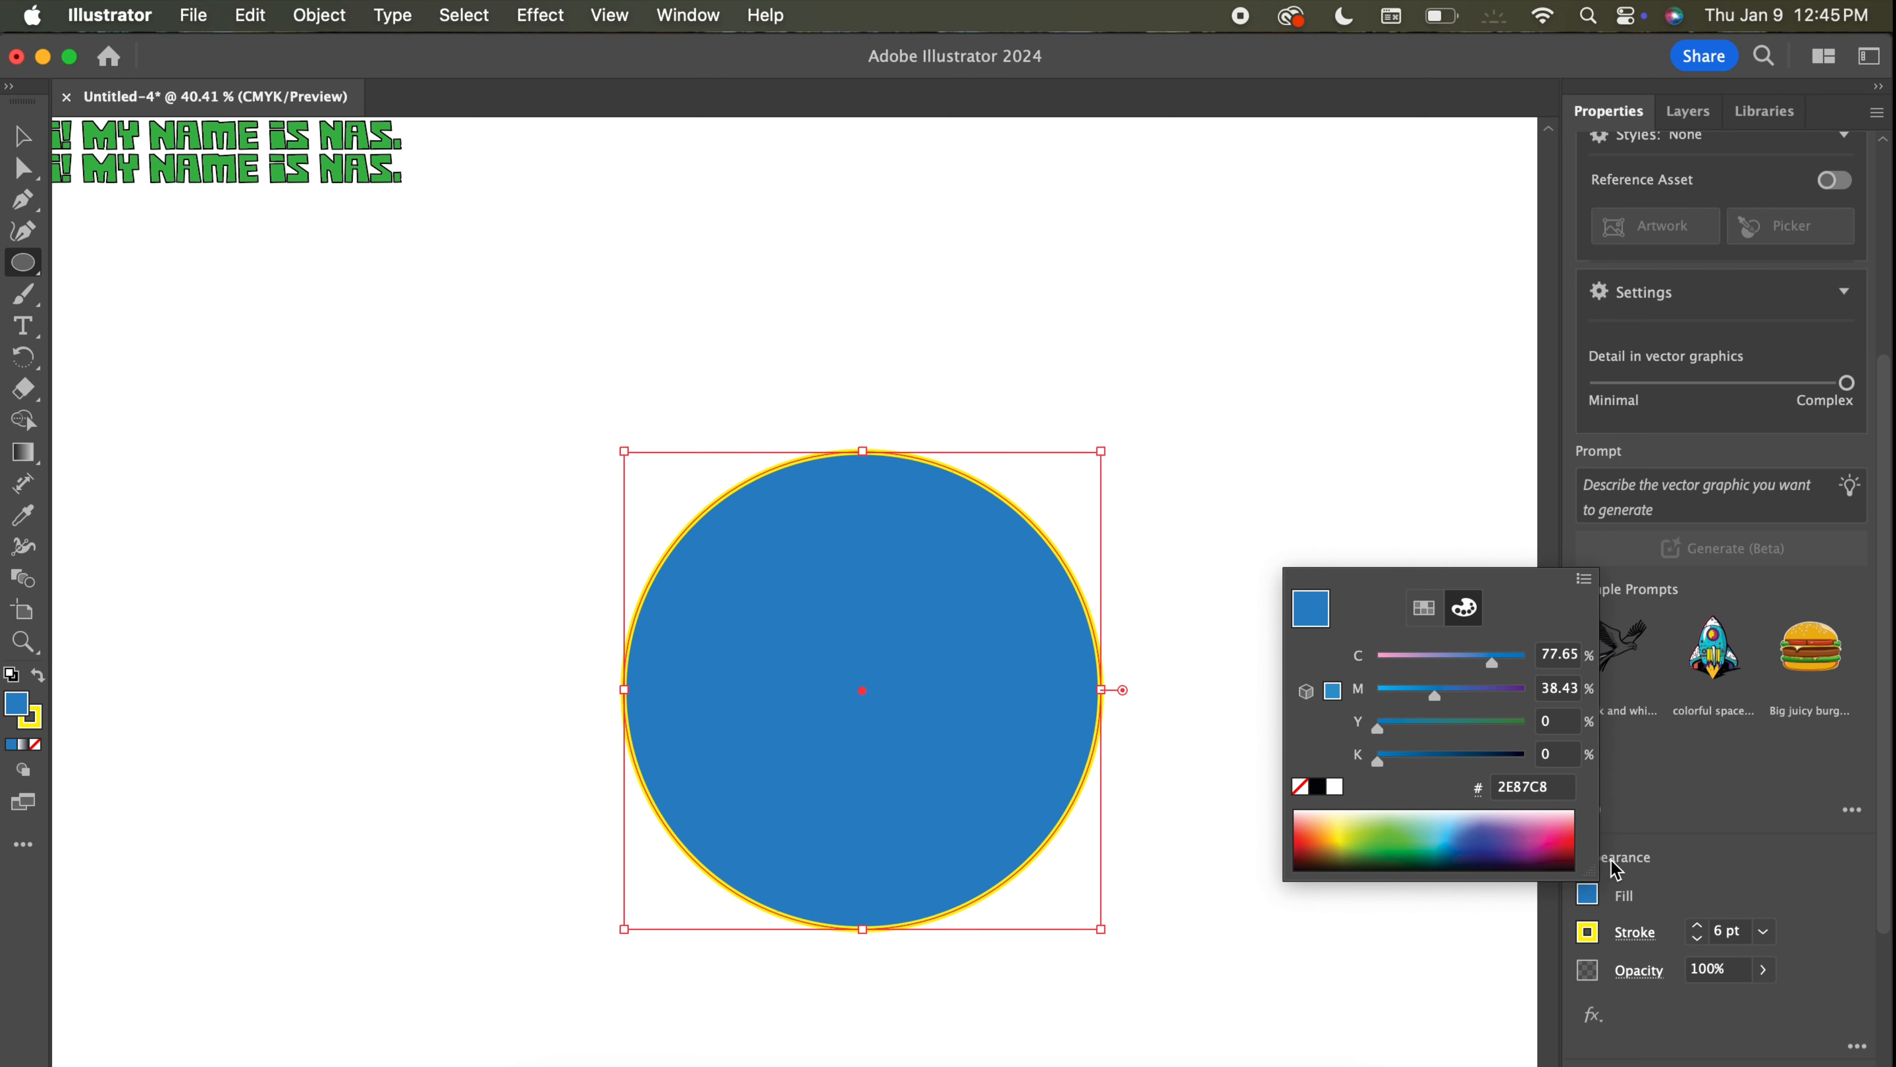
{"action": "left_click", "coordinate": [1661, 863]}
{"action": "left_click", "coordinate": [1588, 931]}
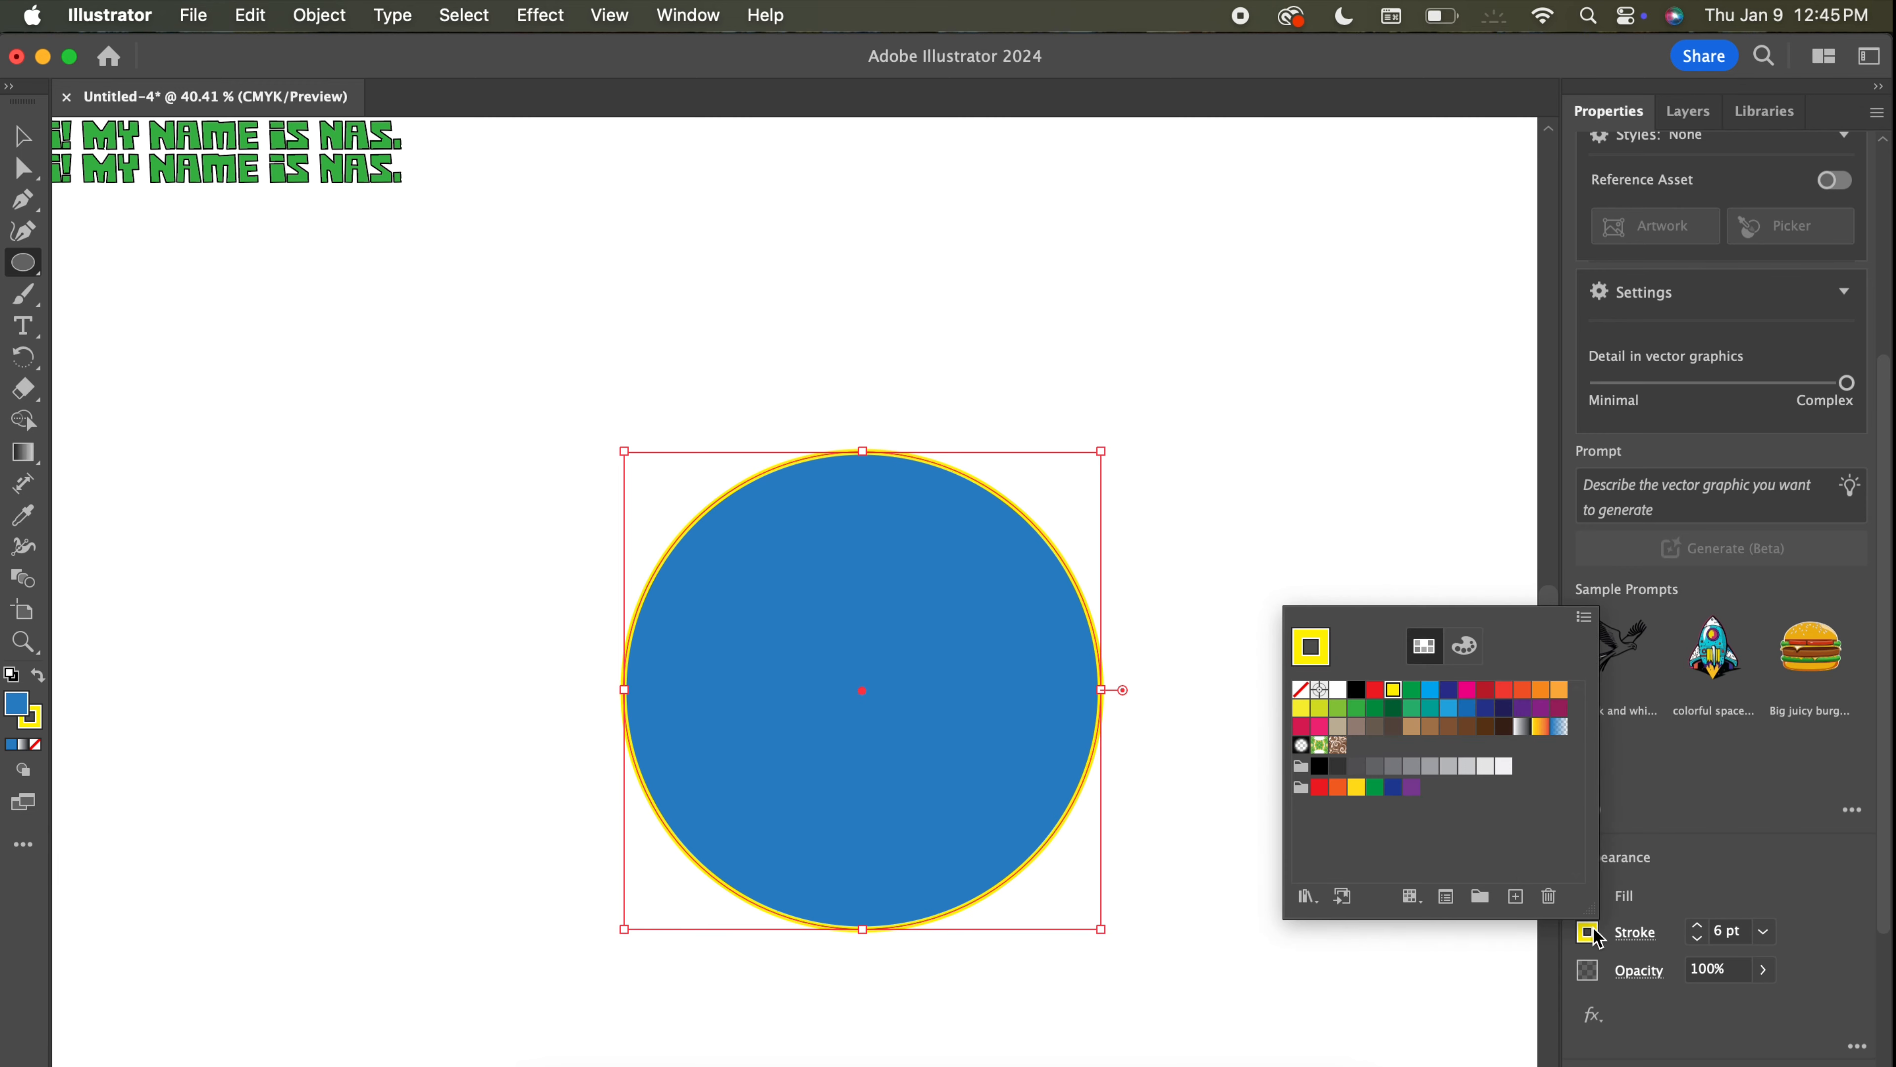
{"action": "left_click", "coordinate": [1357, 709]}
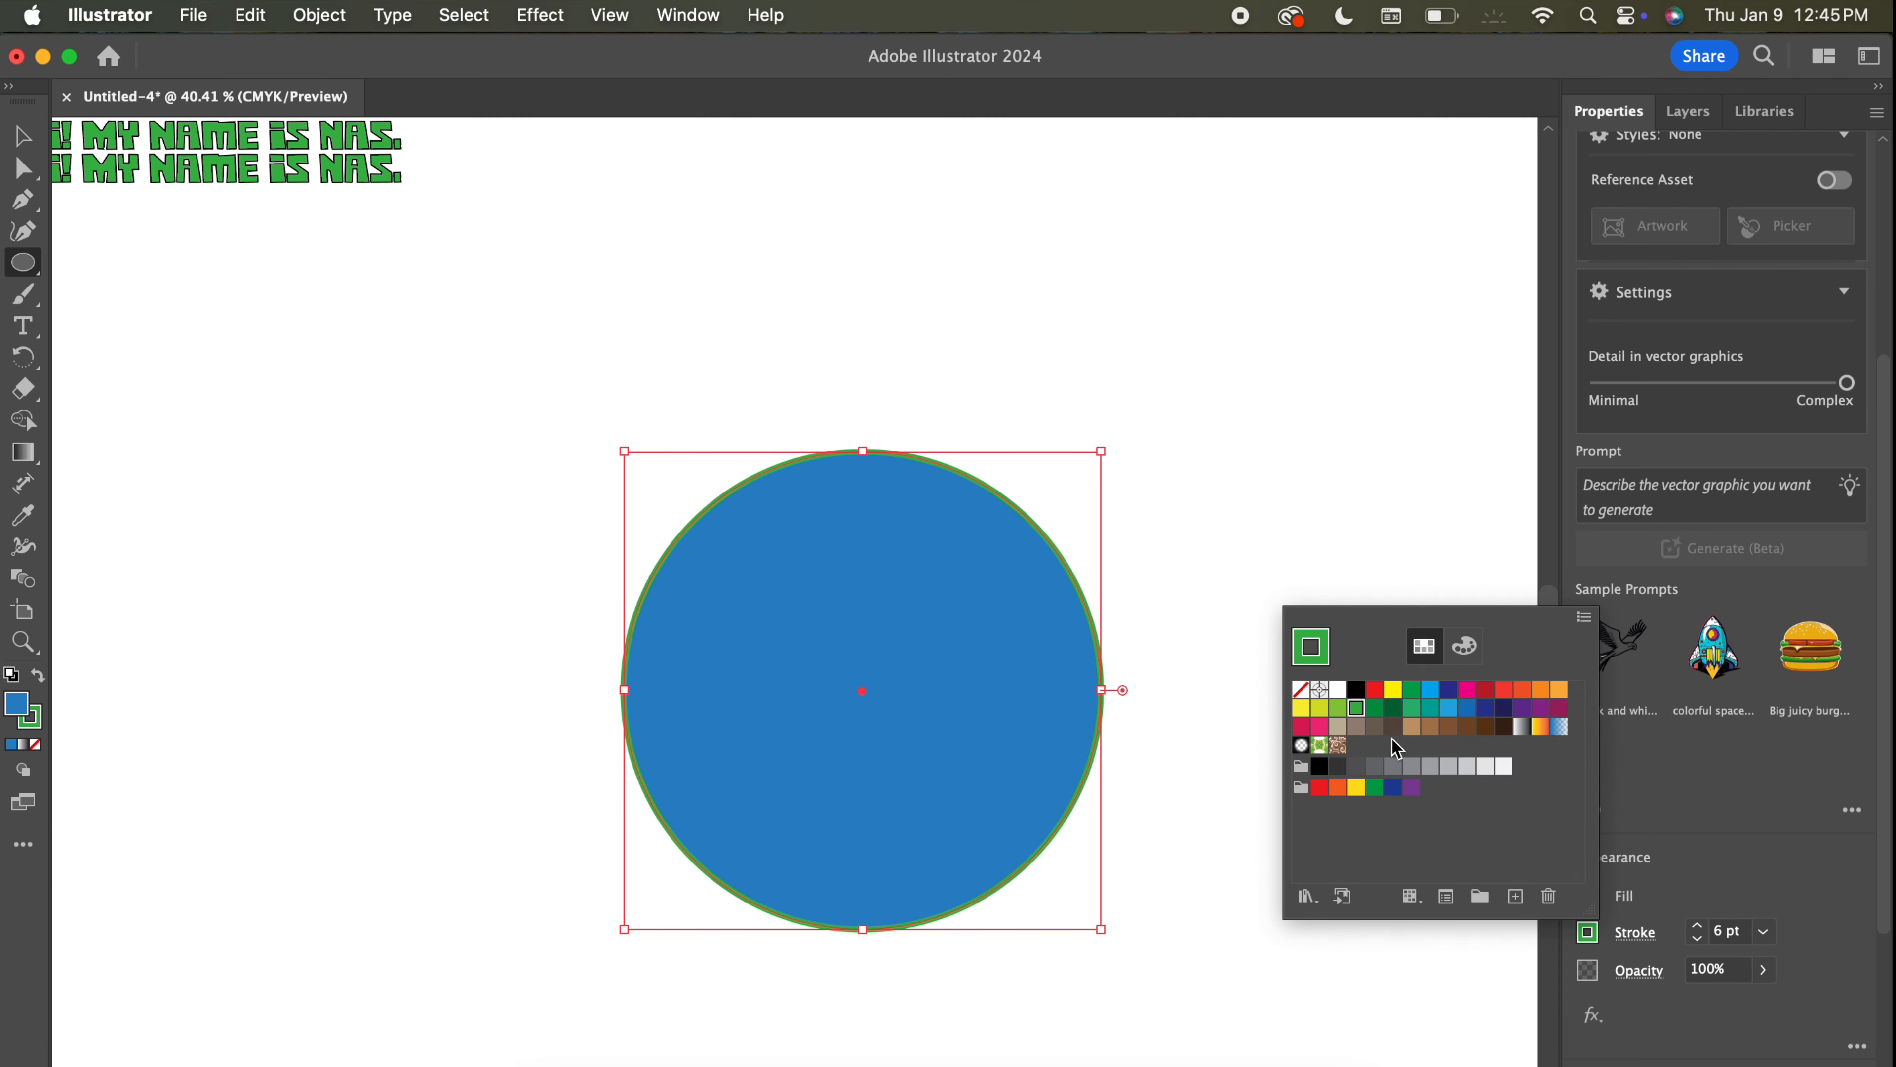
{"action": "left_click", "coordinate": [1668, 810]}
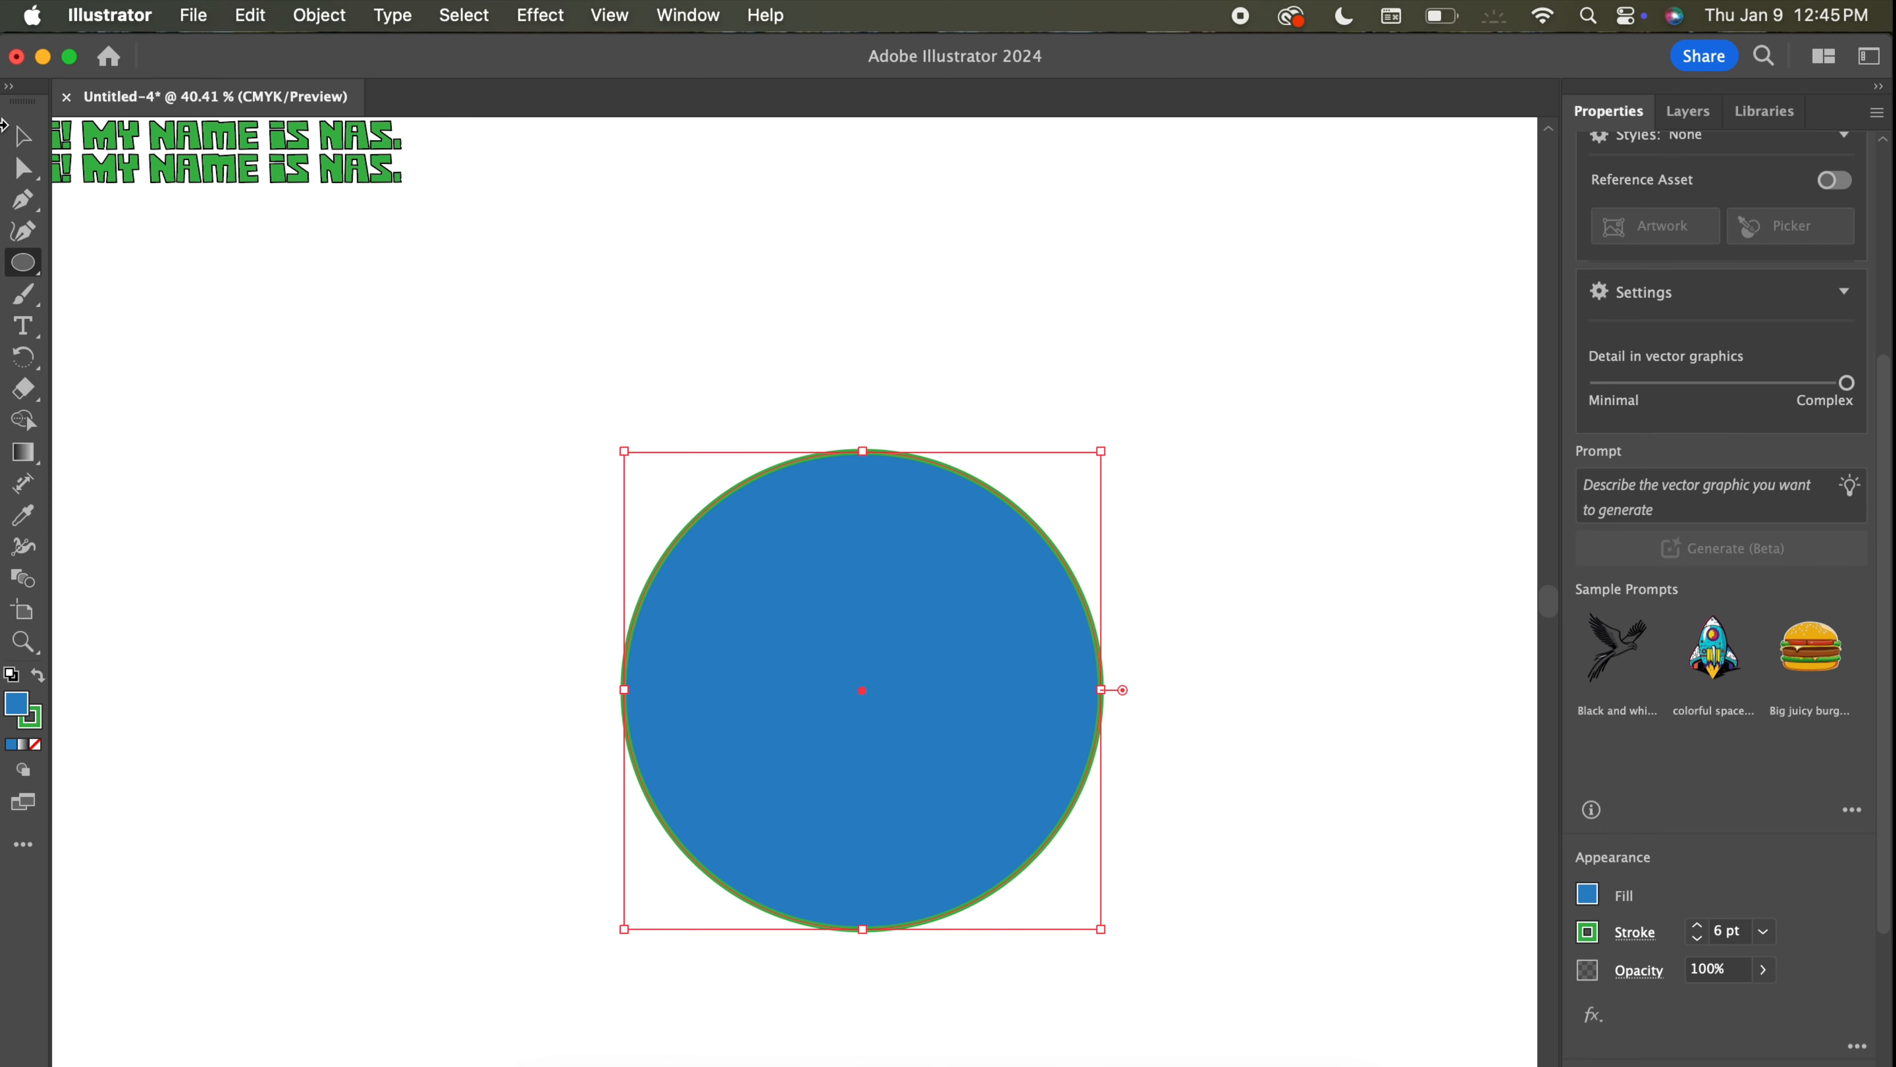
Copy the blue circle and paste the duplicate in place exactly over the original.
{"action": "left_click", "coordinate": [22, 135]}
{"action": "left_click", "coordinate": [286, 302]}
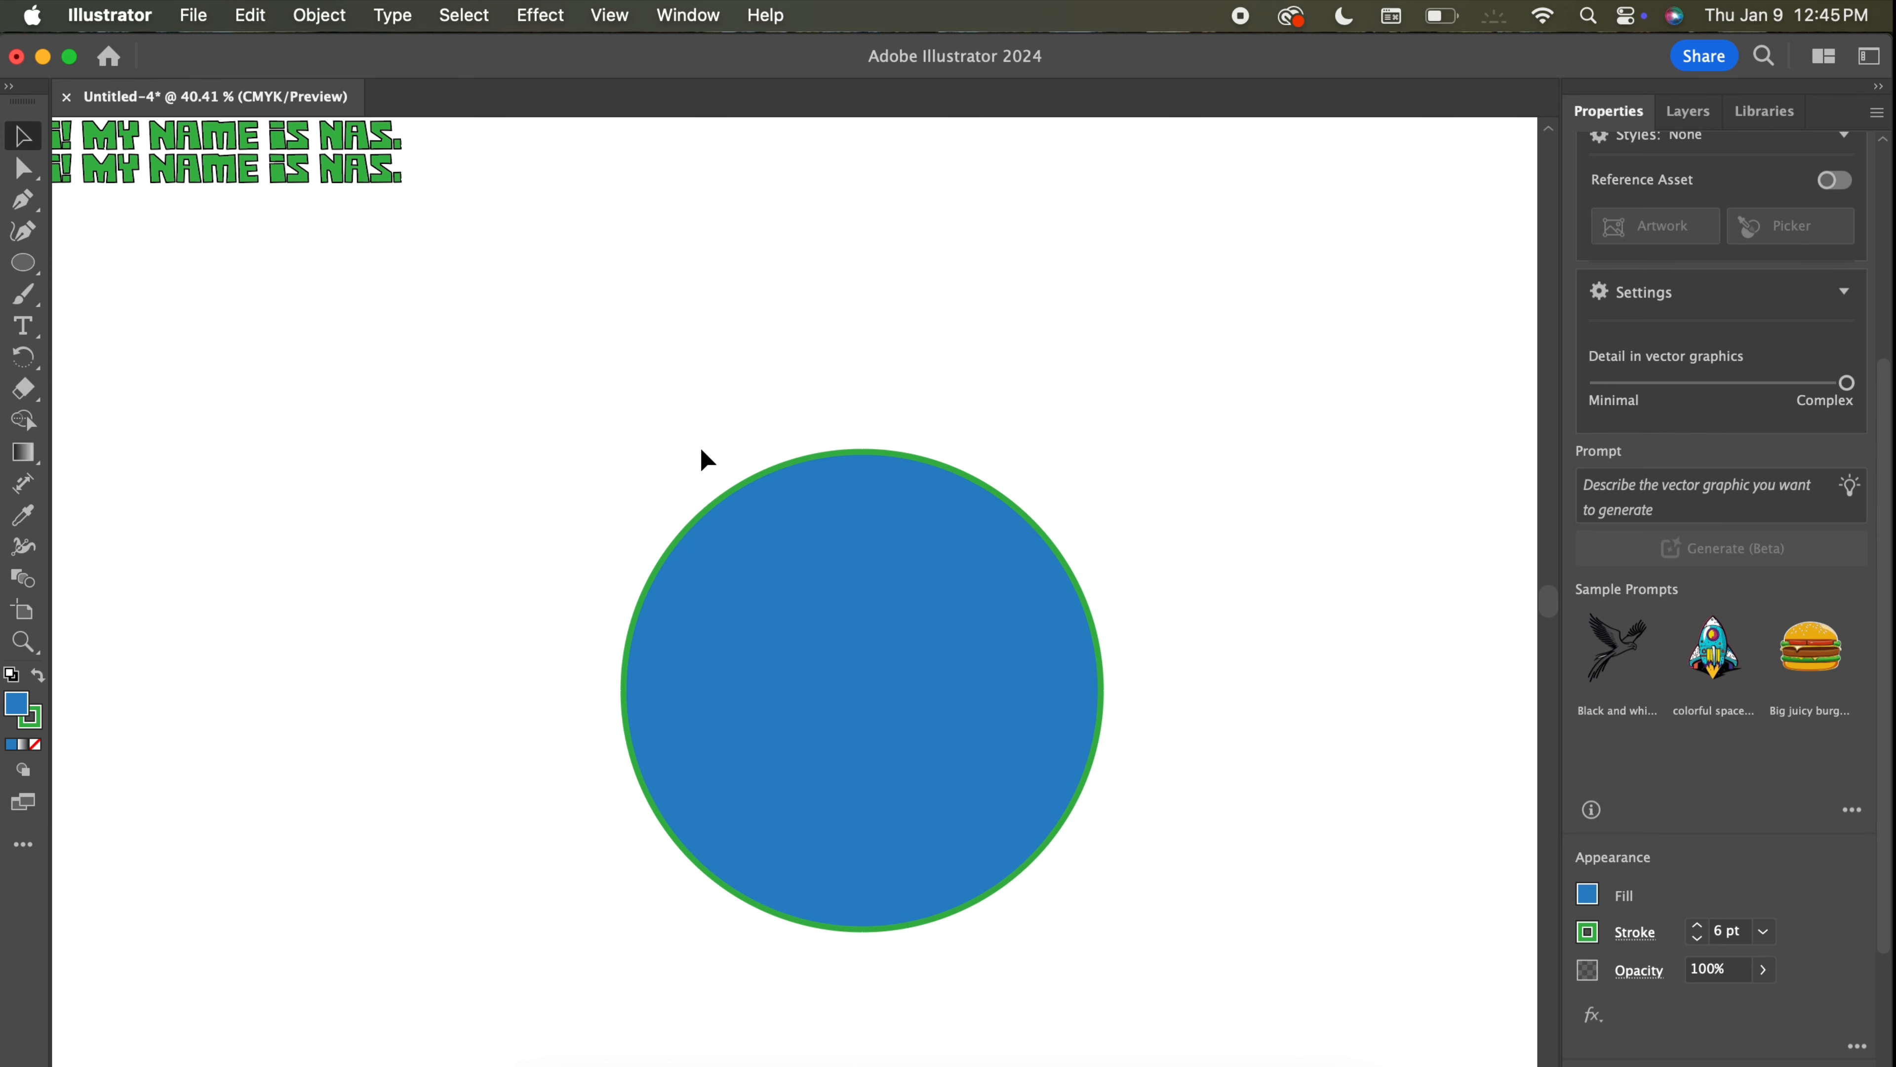
{"action": "left_click", "coordinate": [920, 476]}
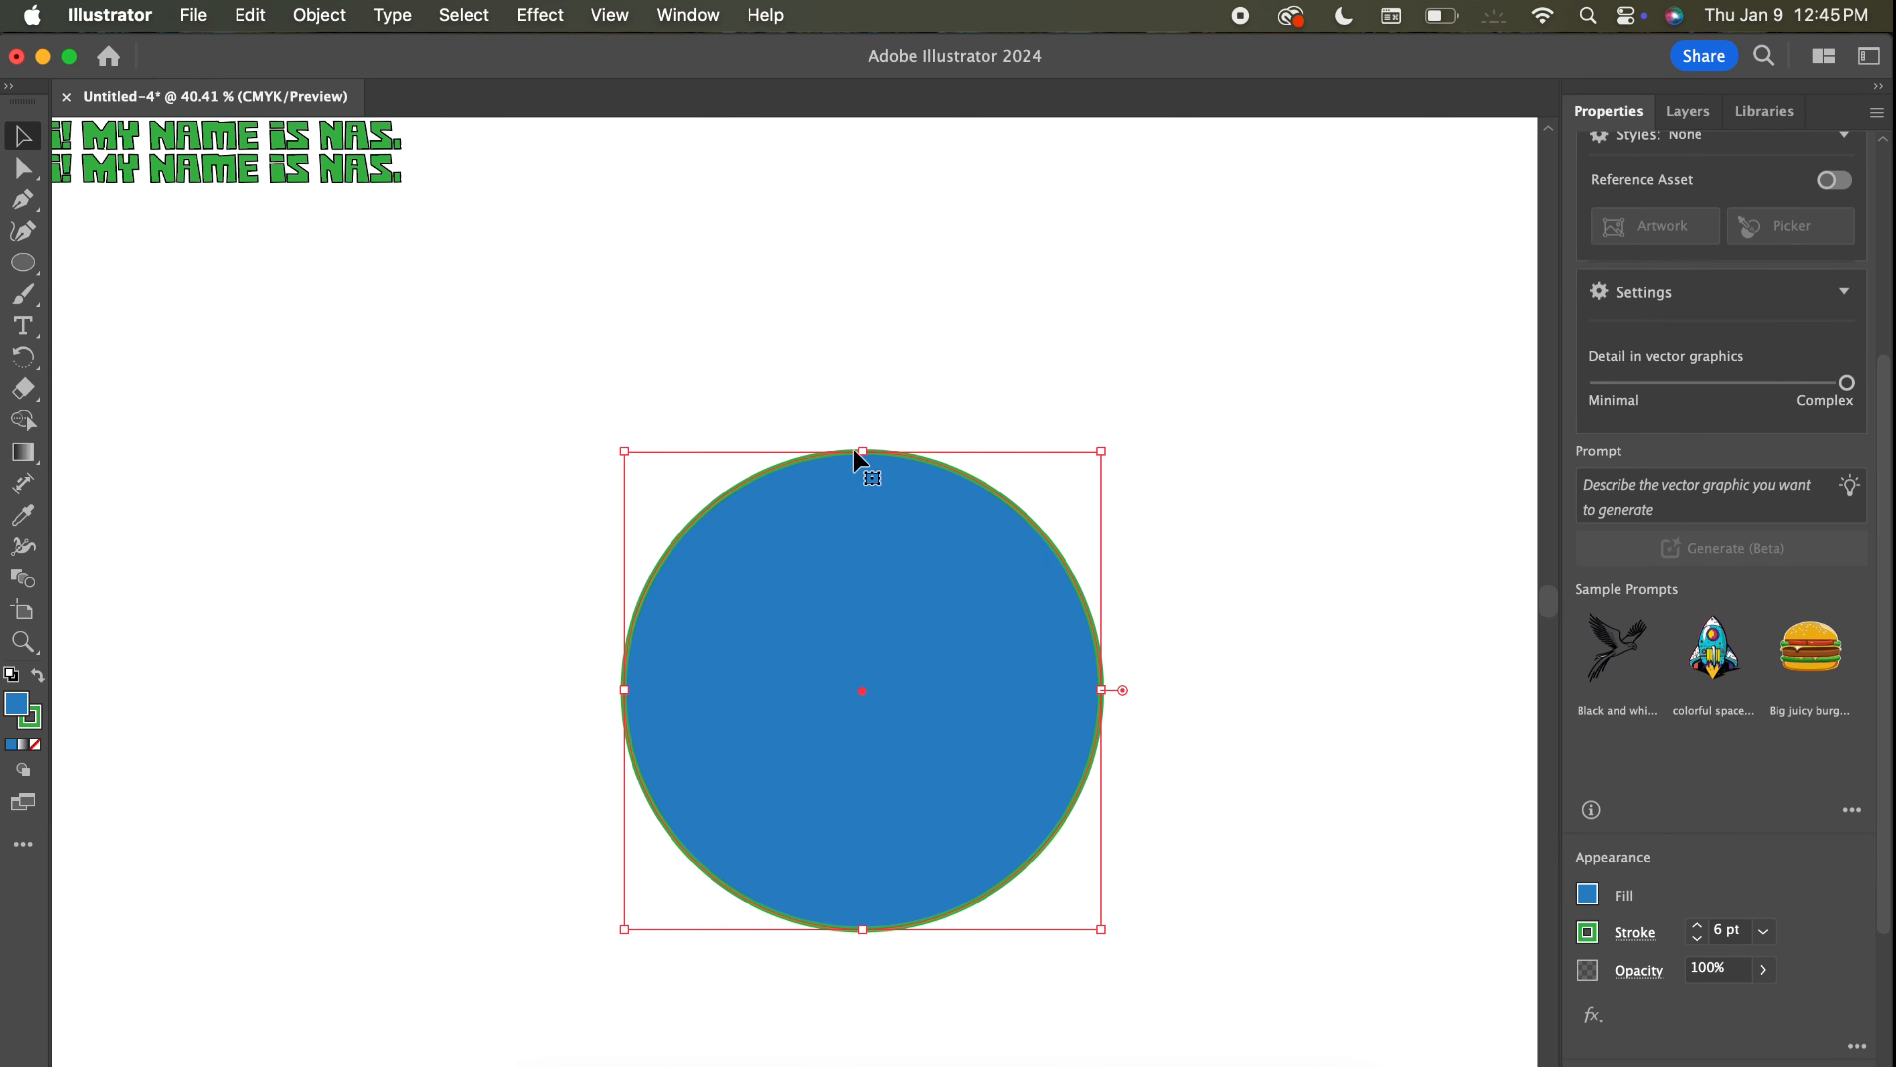
{"action": "left_click", "coordinate": [252, 12]}
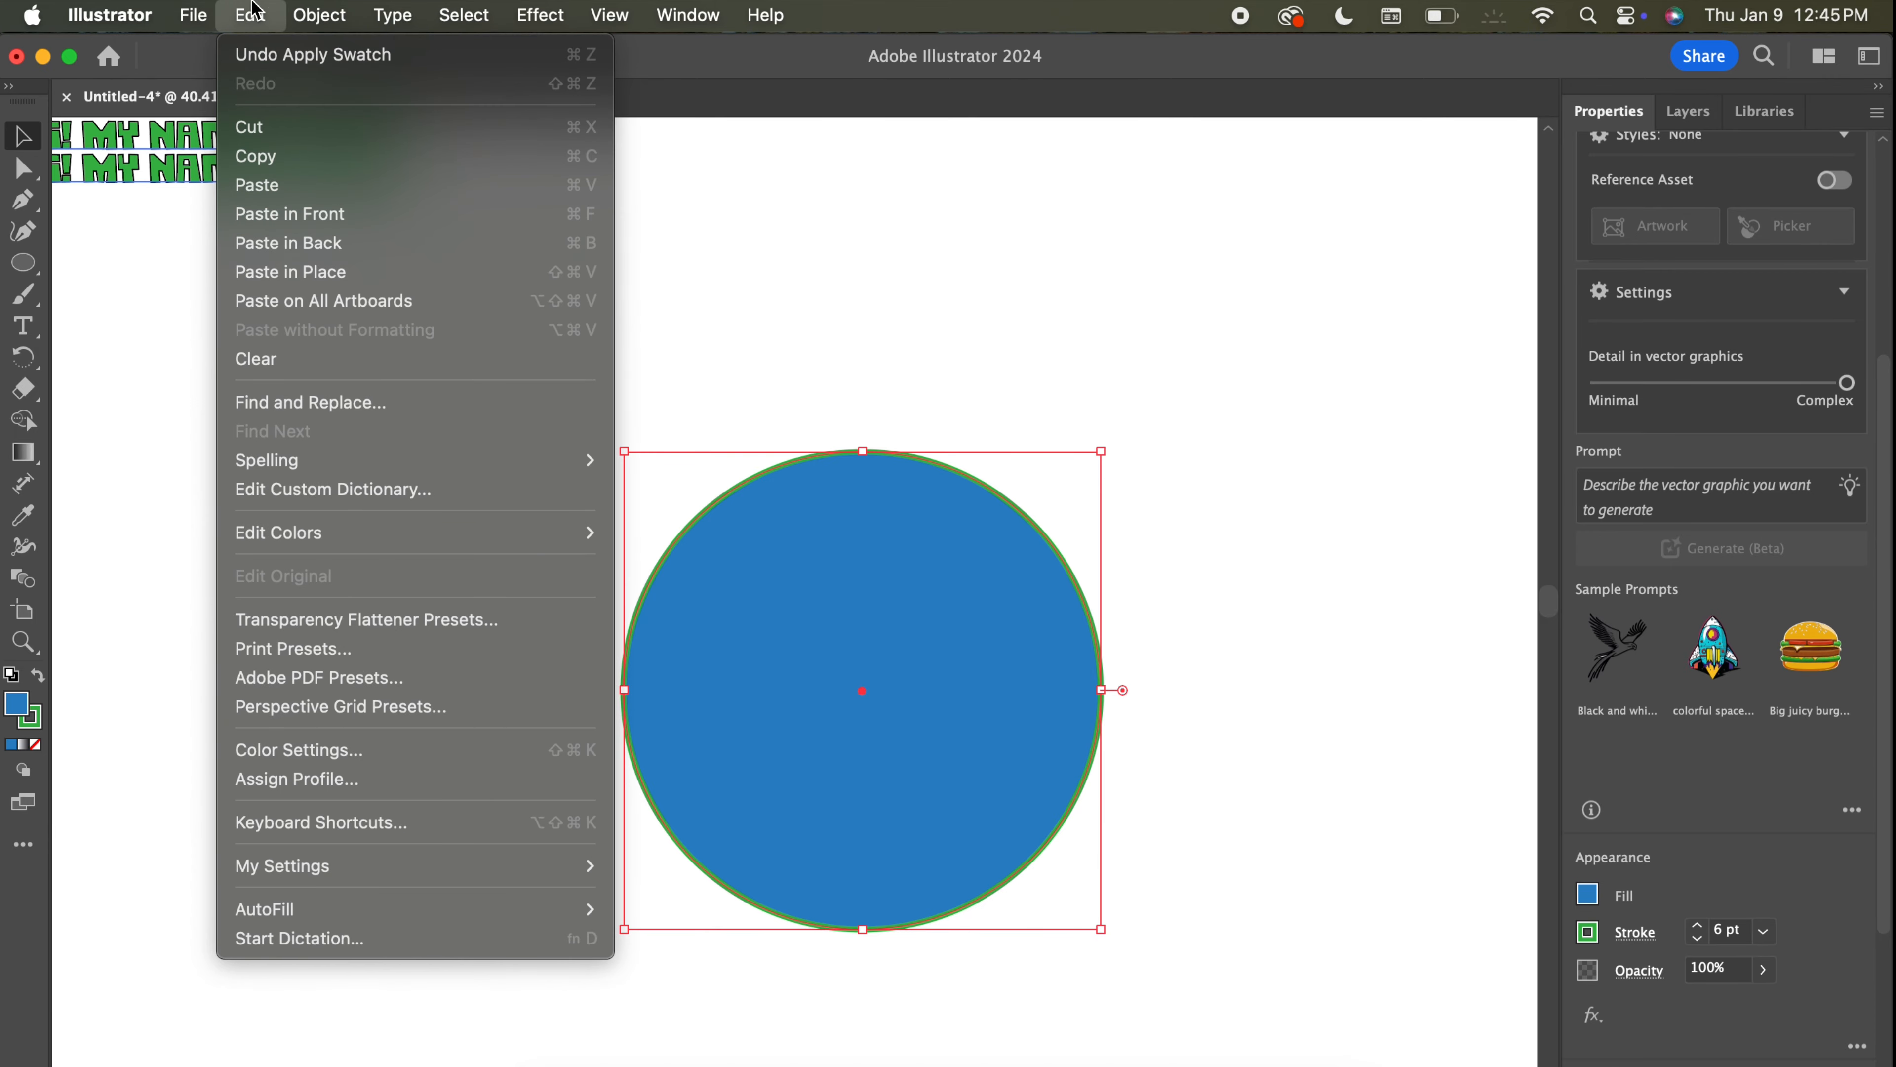
{"action": "left_click", "coordinate": [254, 156]}
{"action": "left_click", "coordinate": [251, 15]}
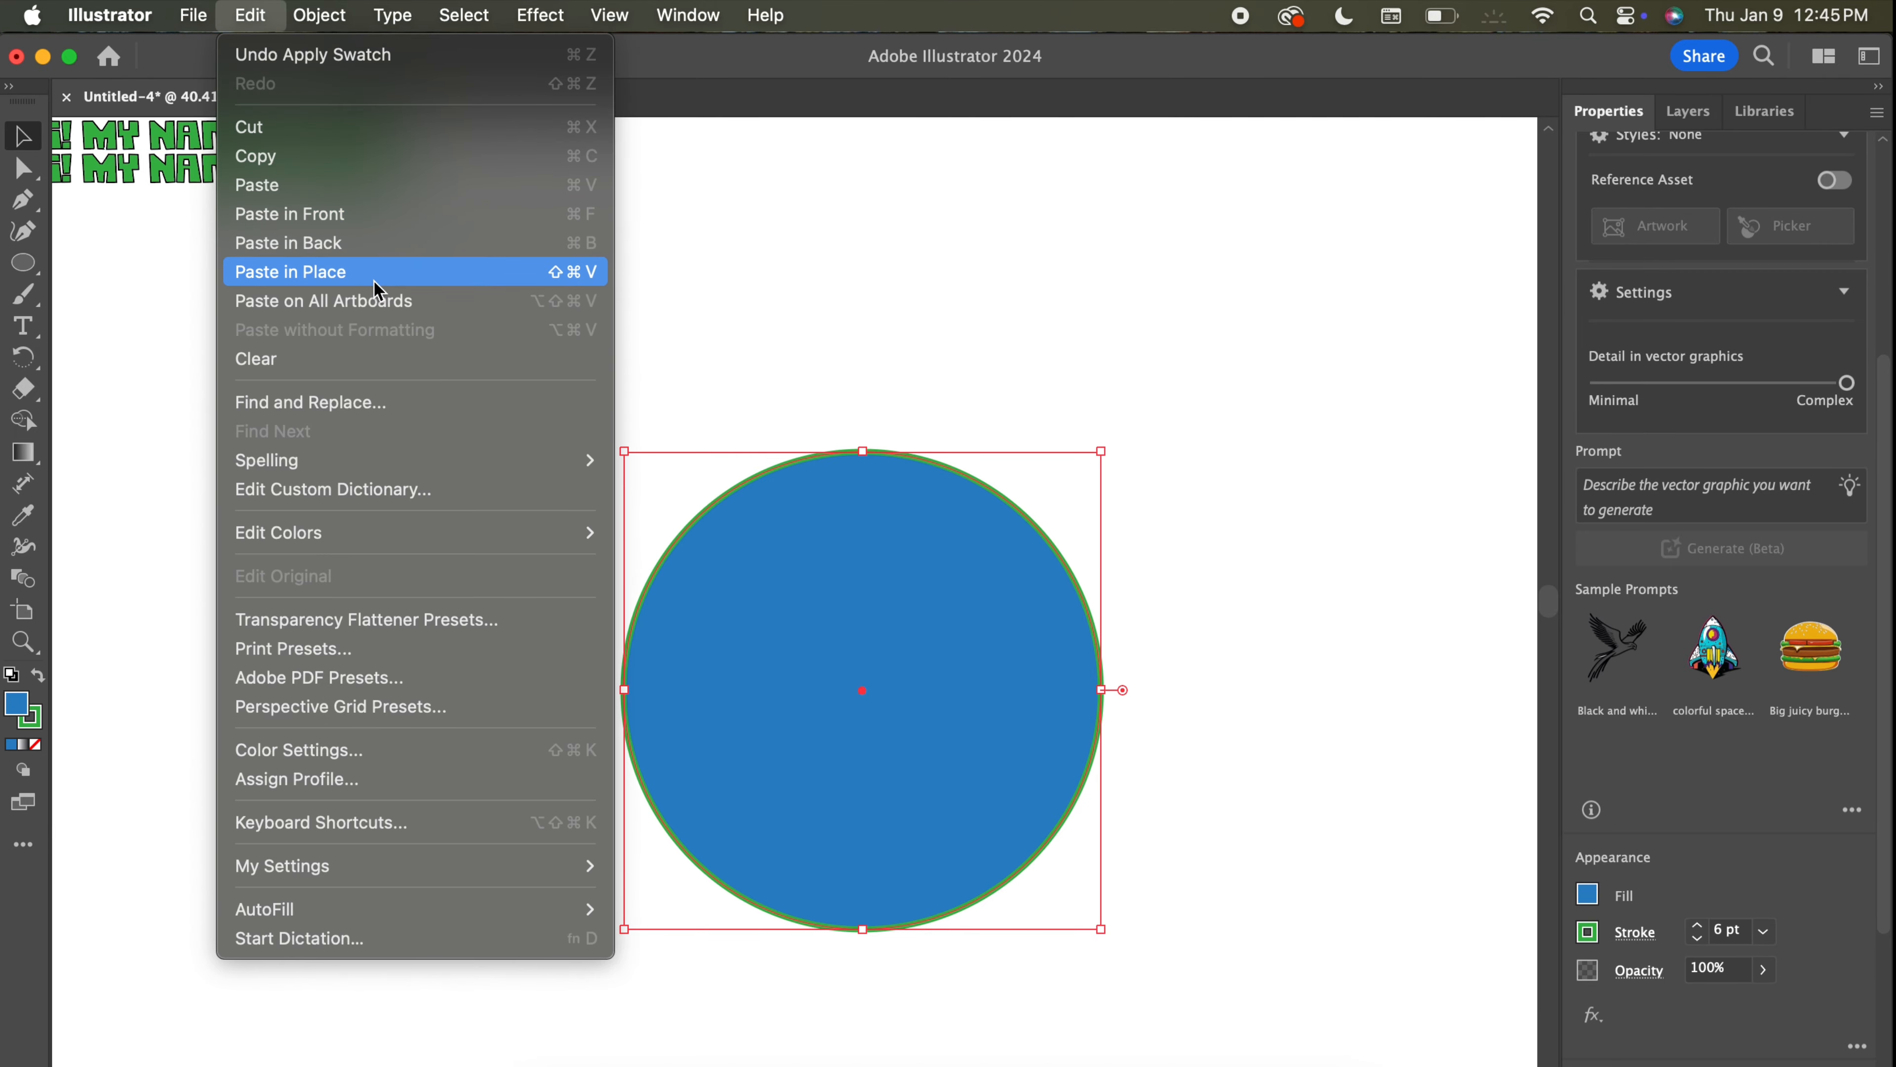
{"action": "left_click", "coordinate": [403, 275]}
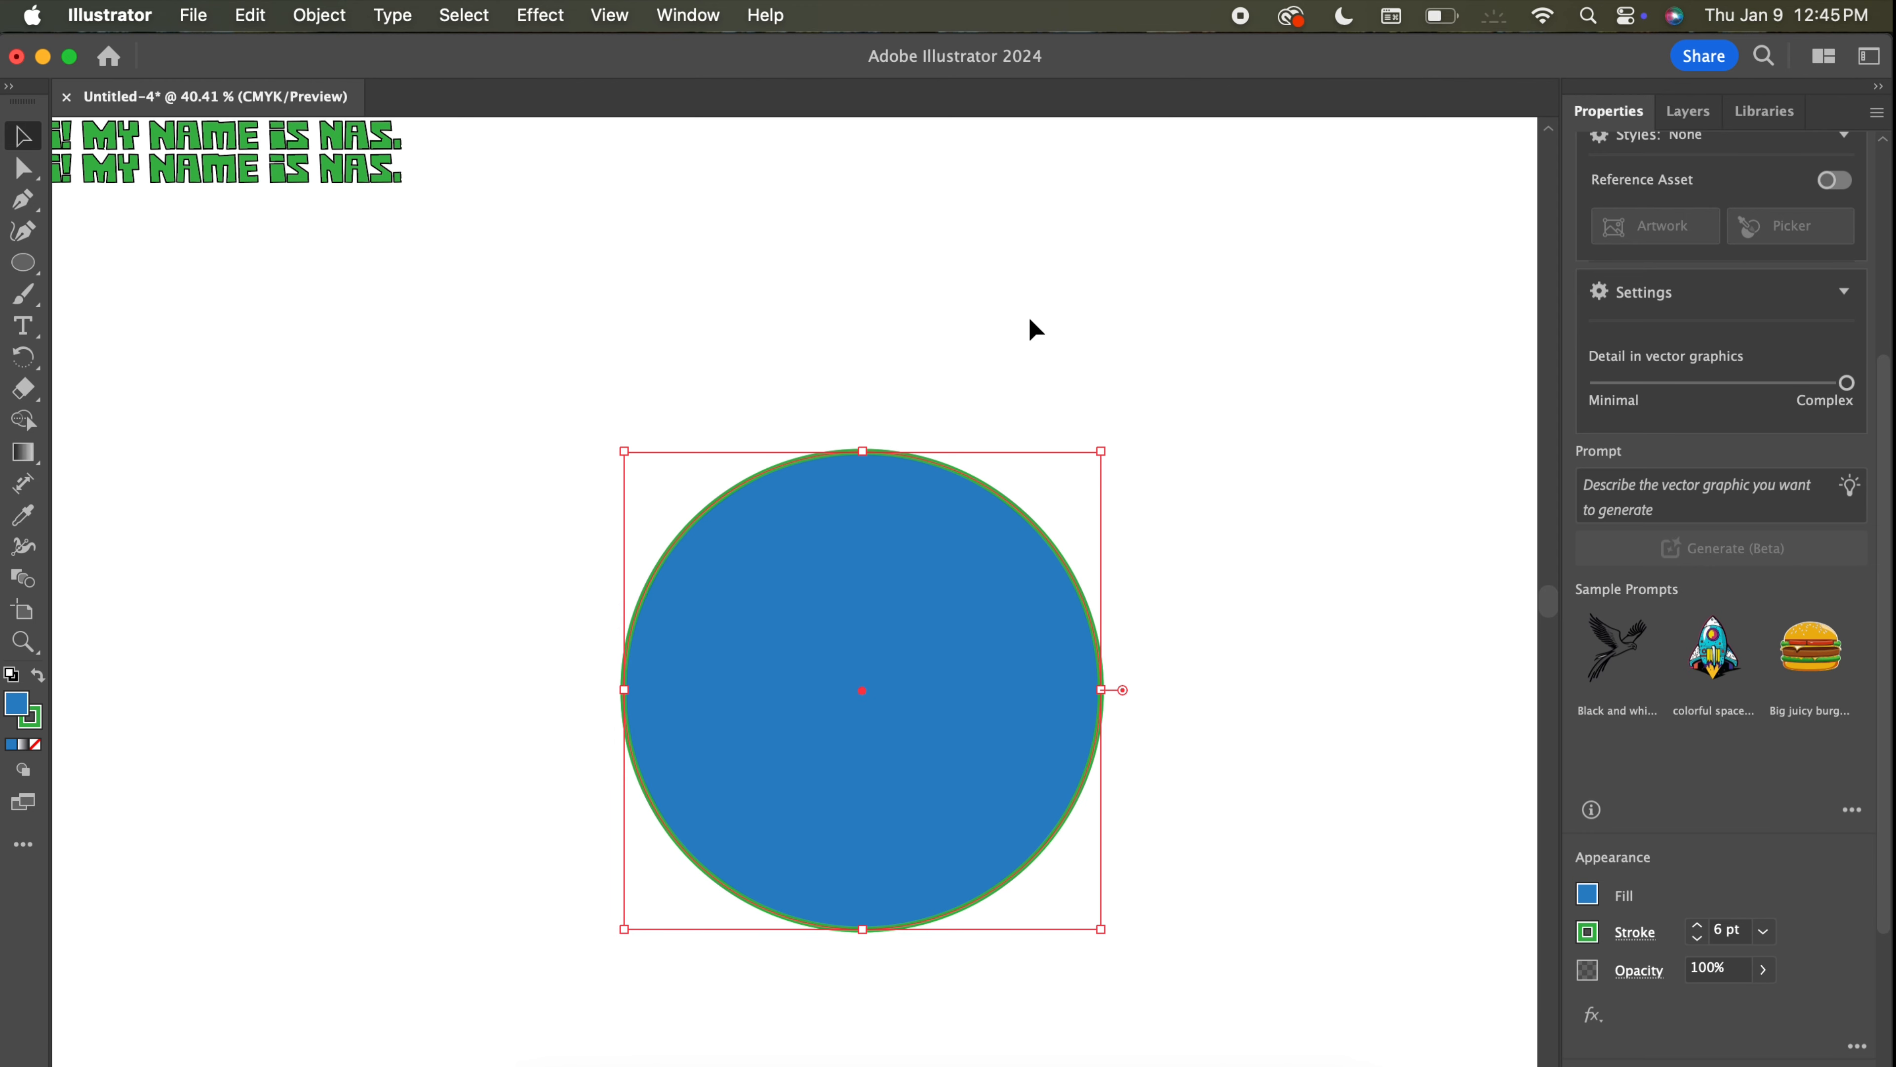
{"action": "left_click", "coordinate": [1333, 333]}
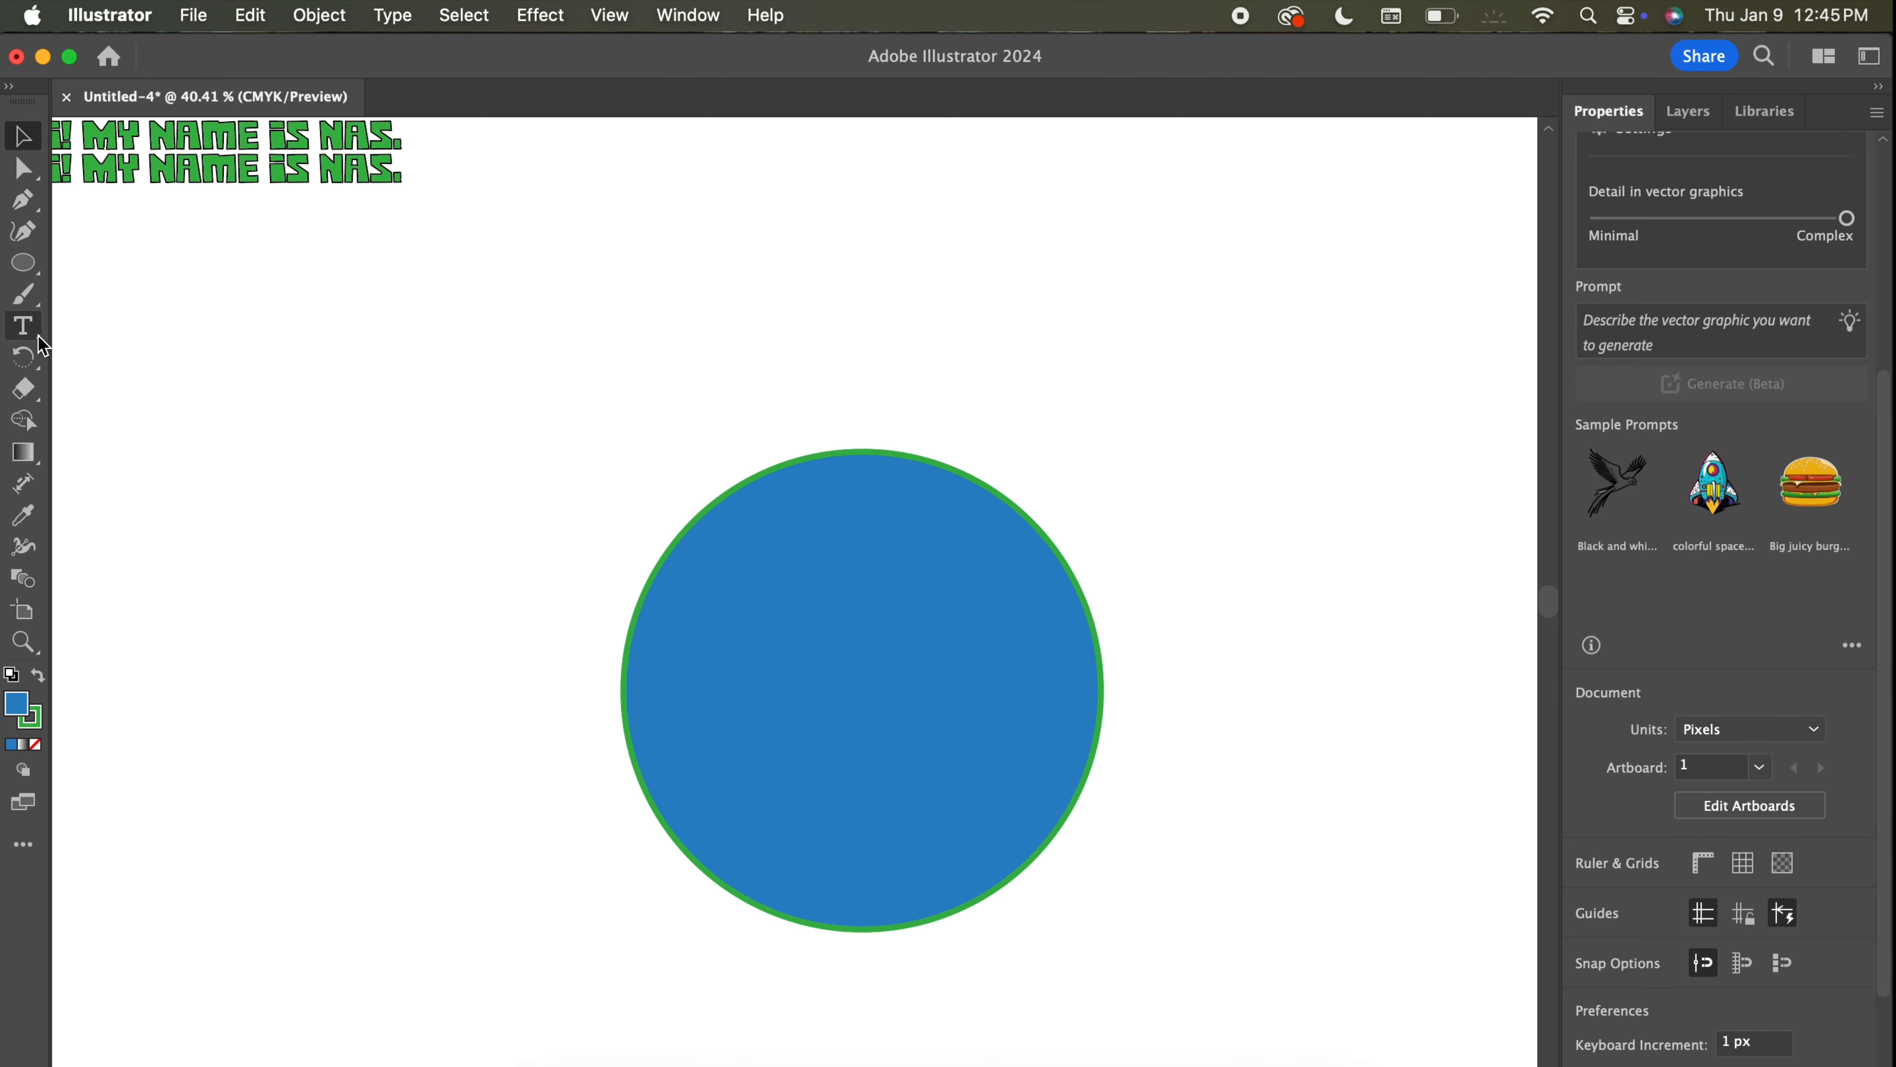
Turn the front circle into area type with the Type tool, replacing the placeholder text with the clipboard content.
{"action": "left_click", "coordinate": [23, 326]}
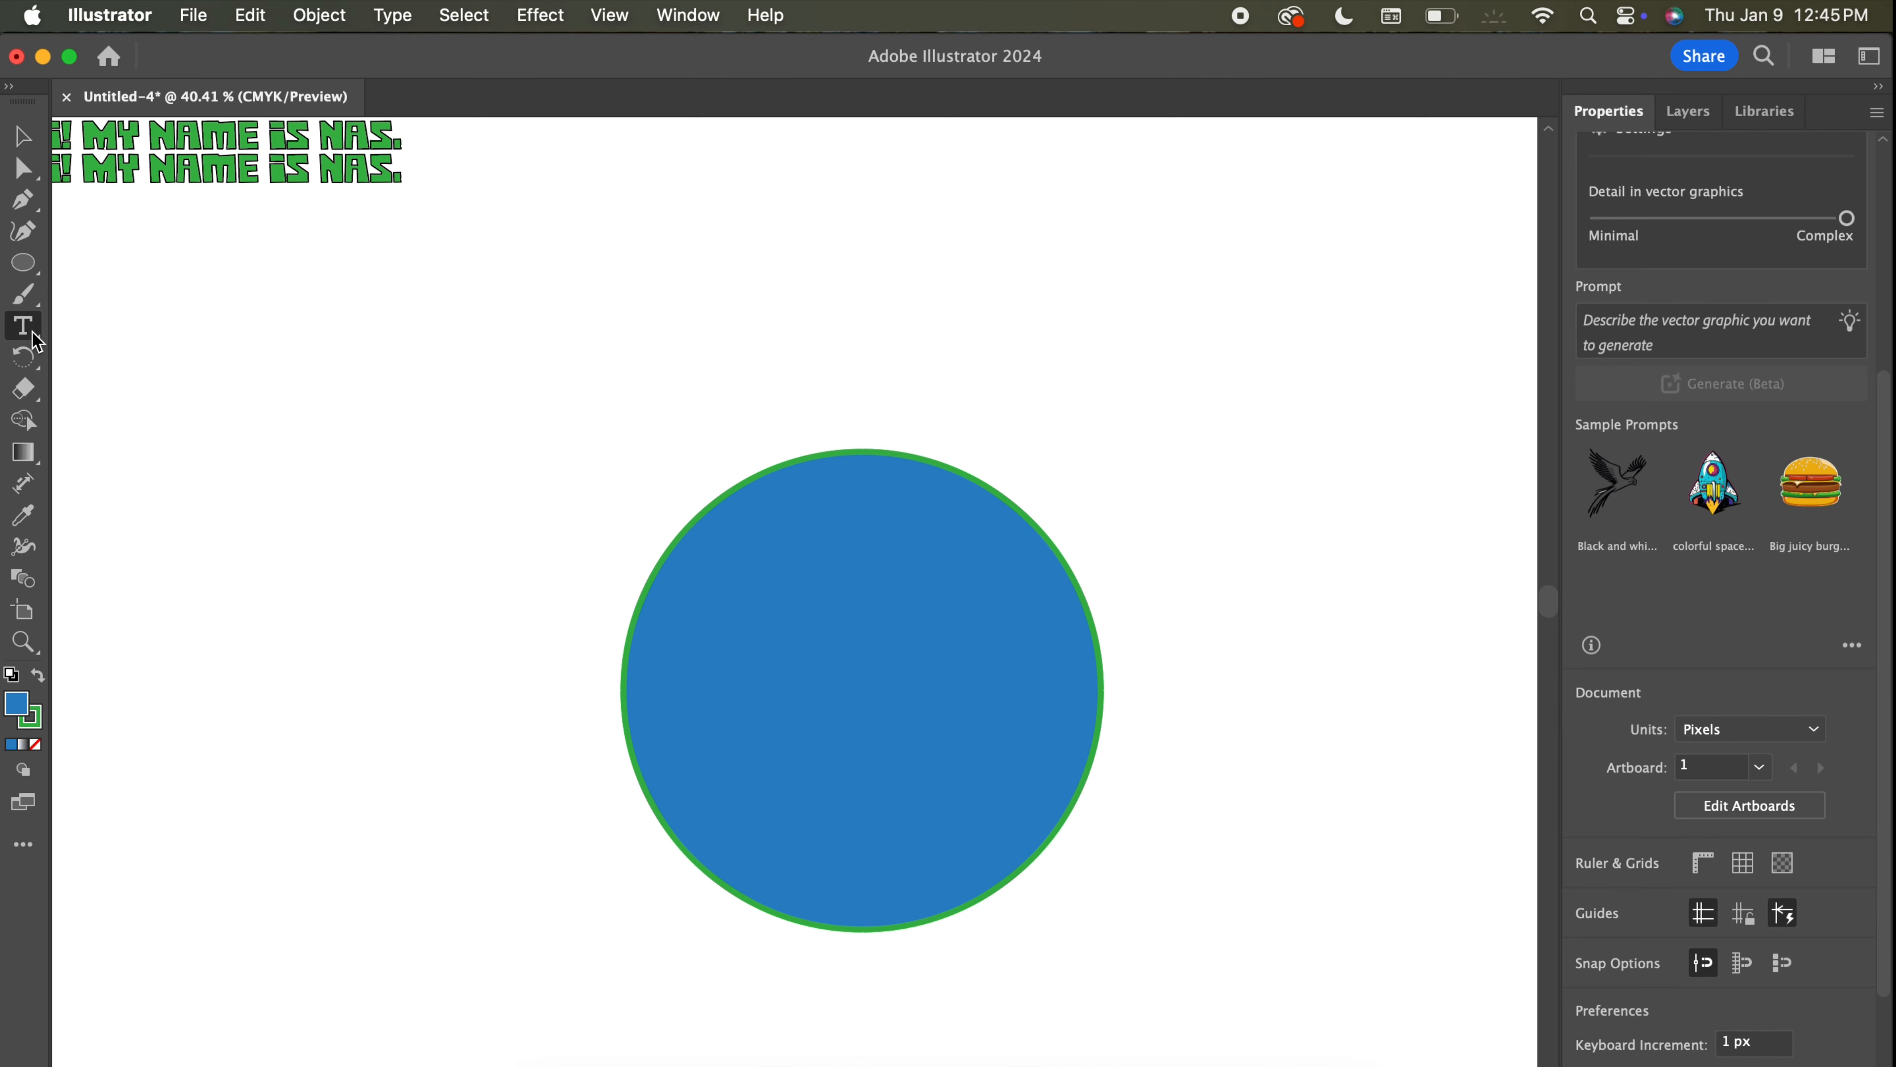
{"action": "left_click", "coordinate": [839, 453]}
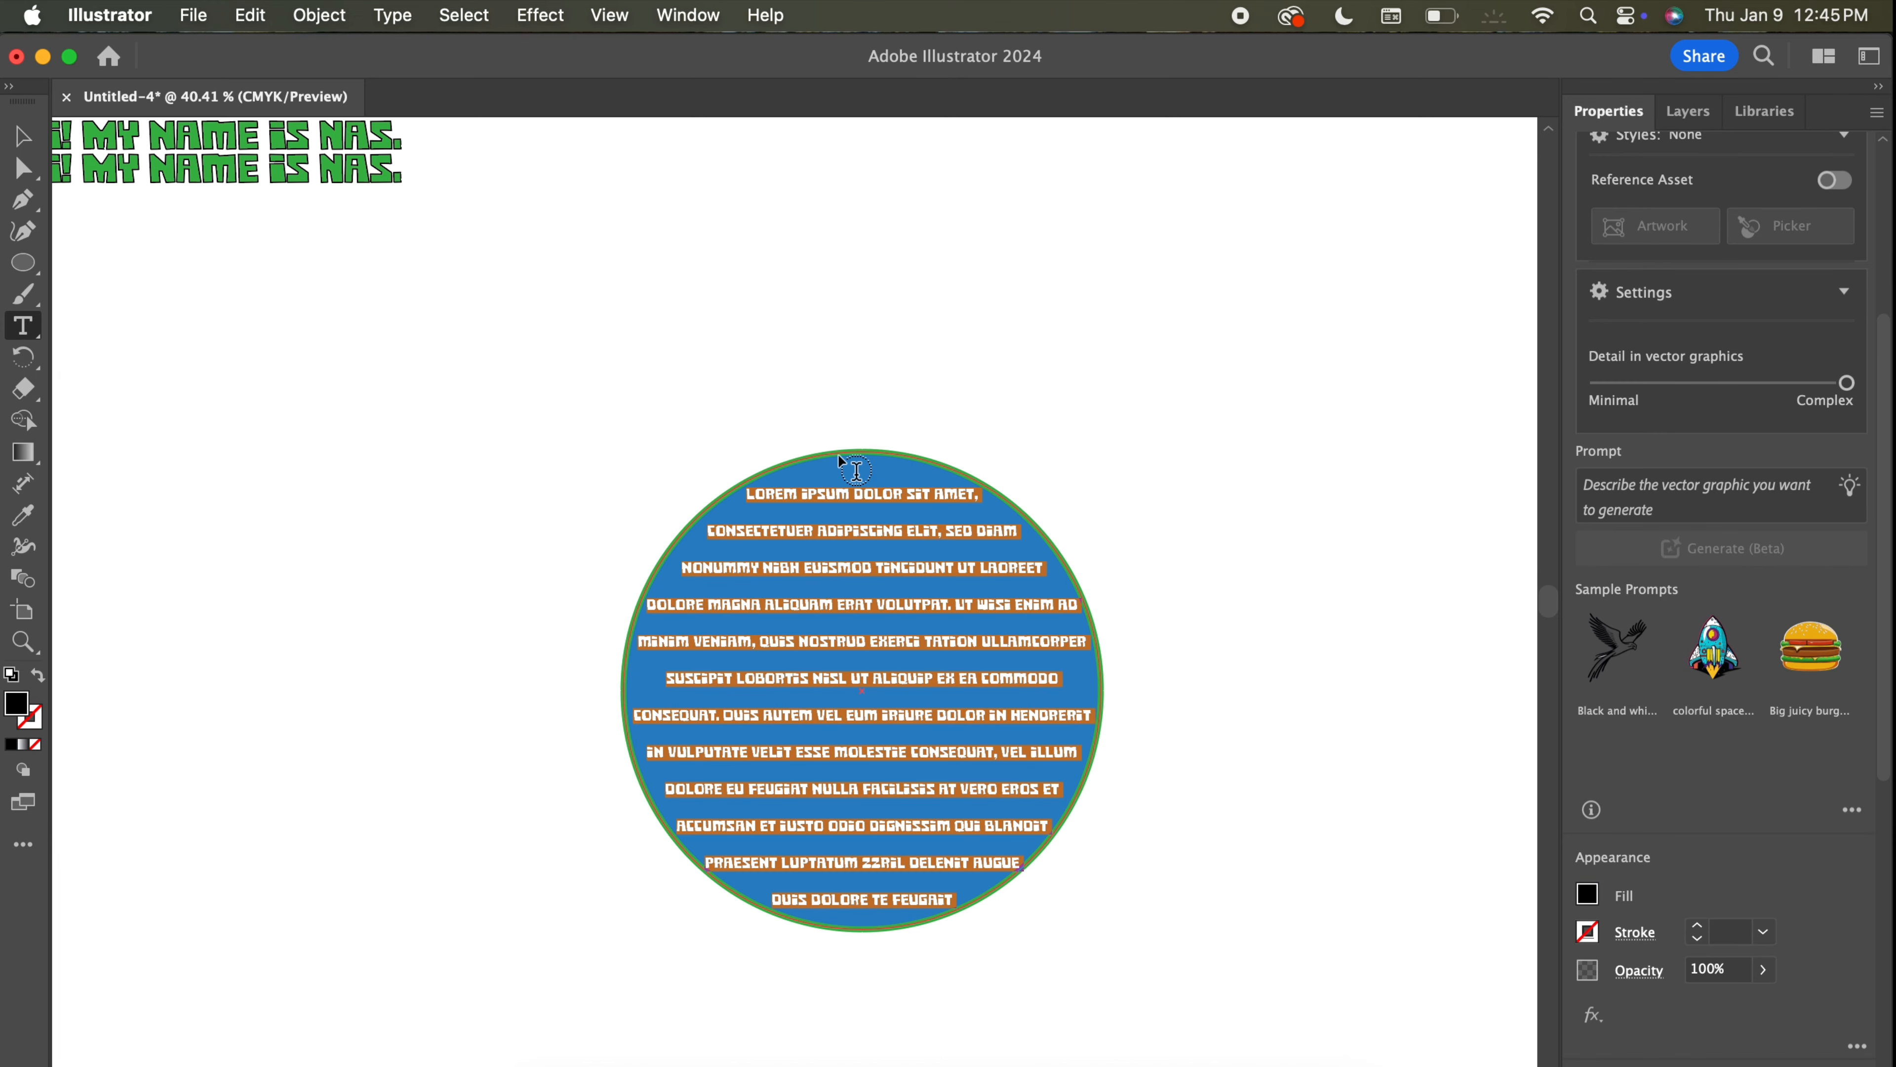
{"action": "key", "text": "BackSpace"}
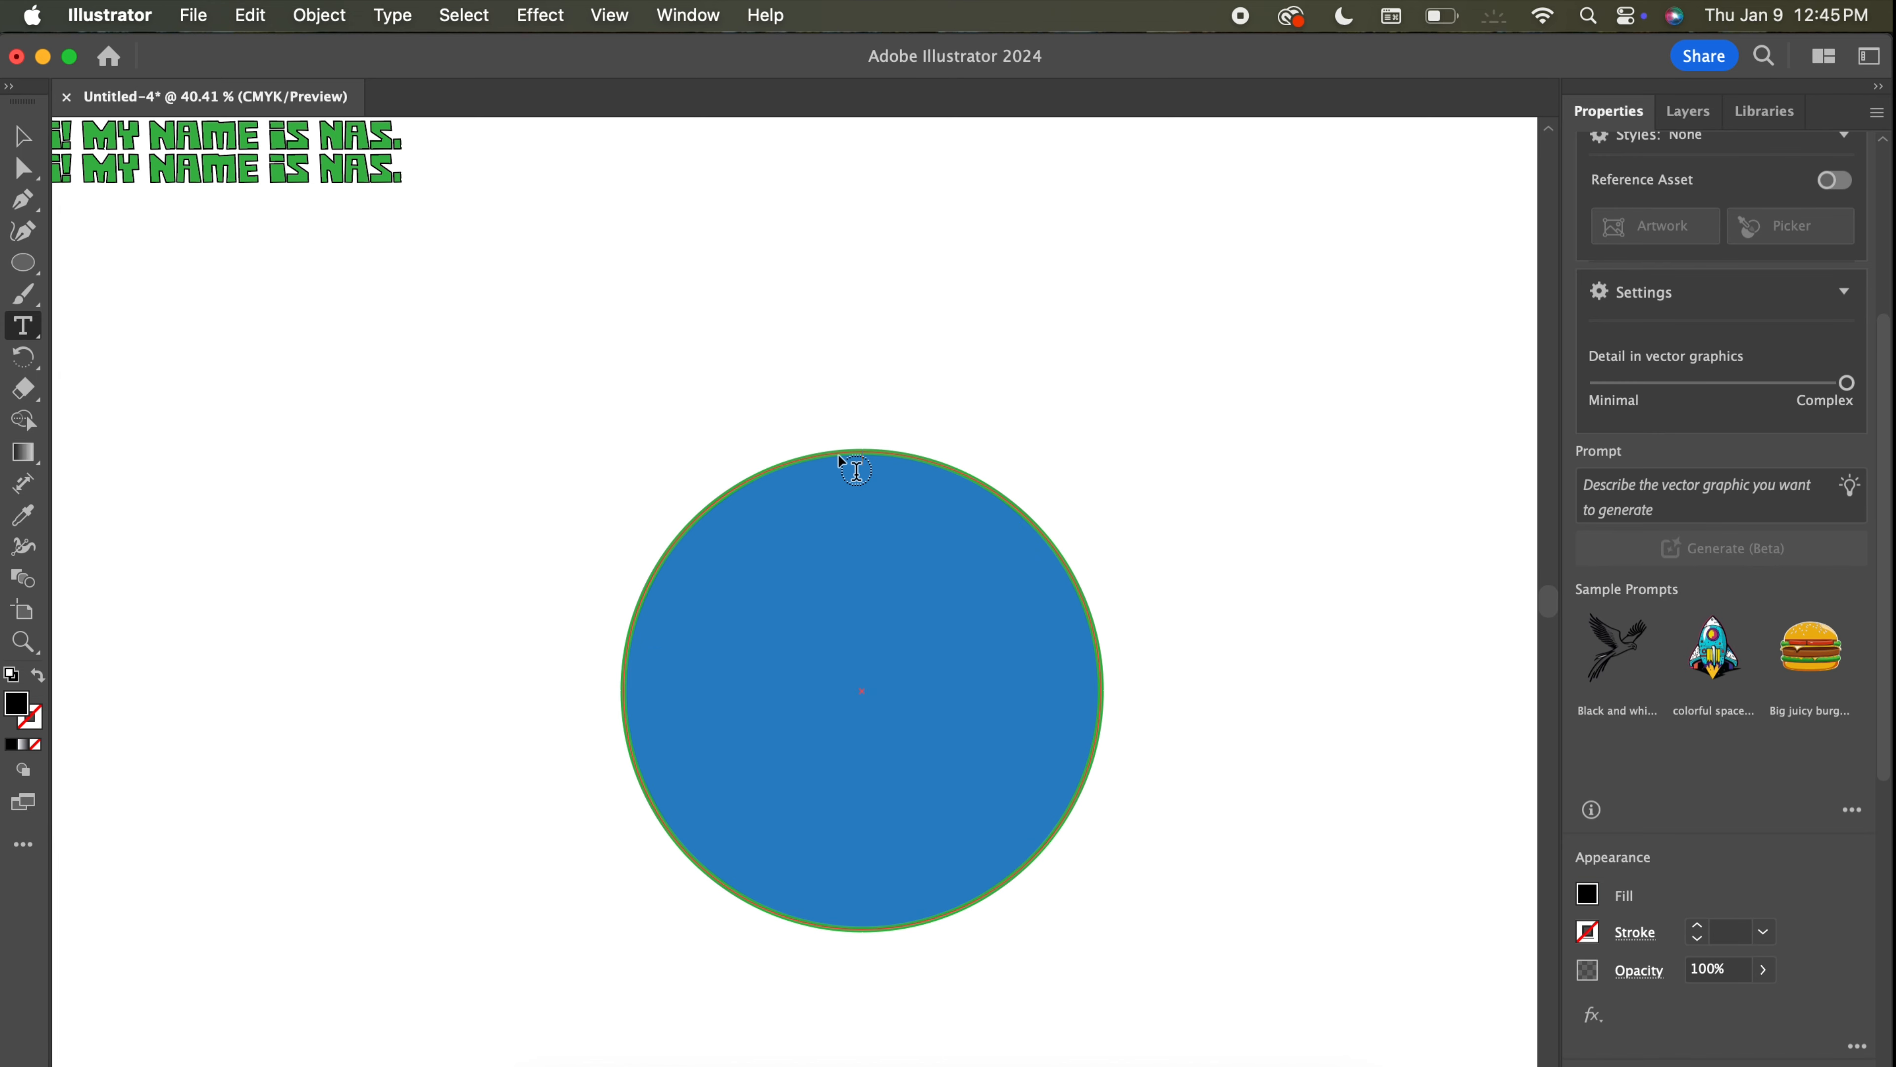
{"action": "key", "text": "super+v"}
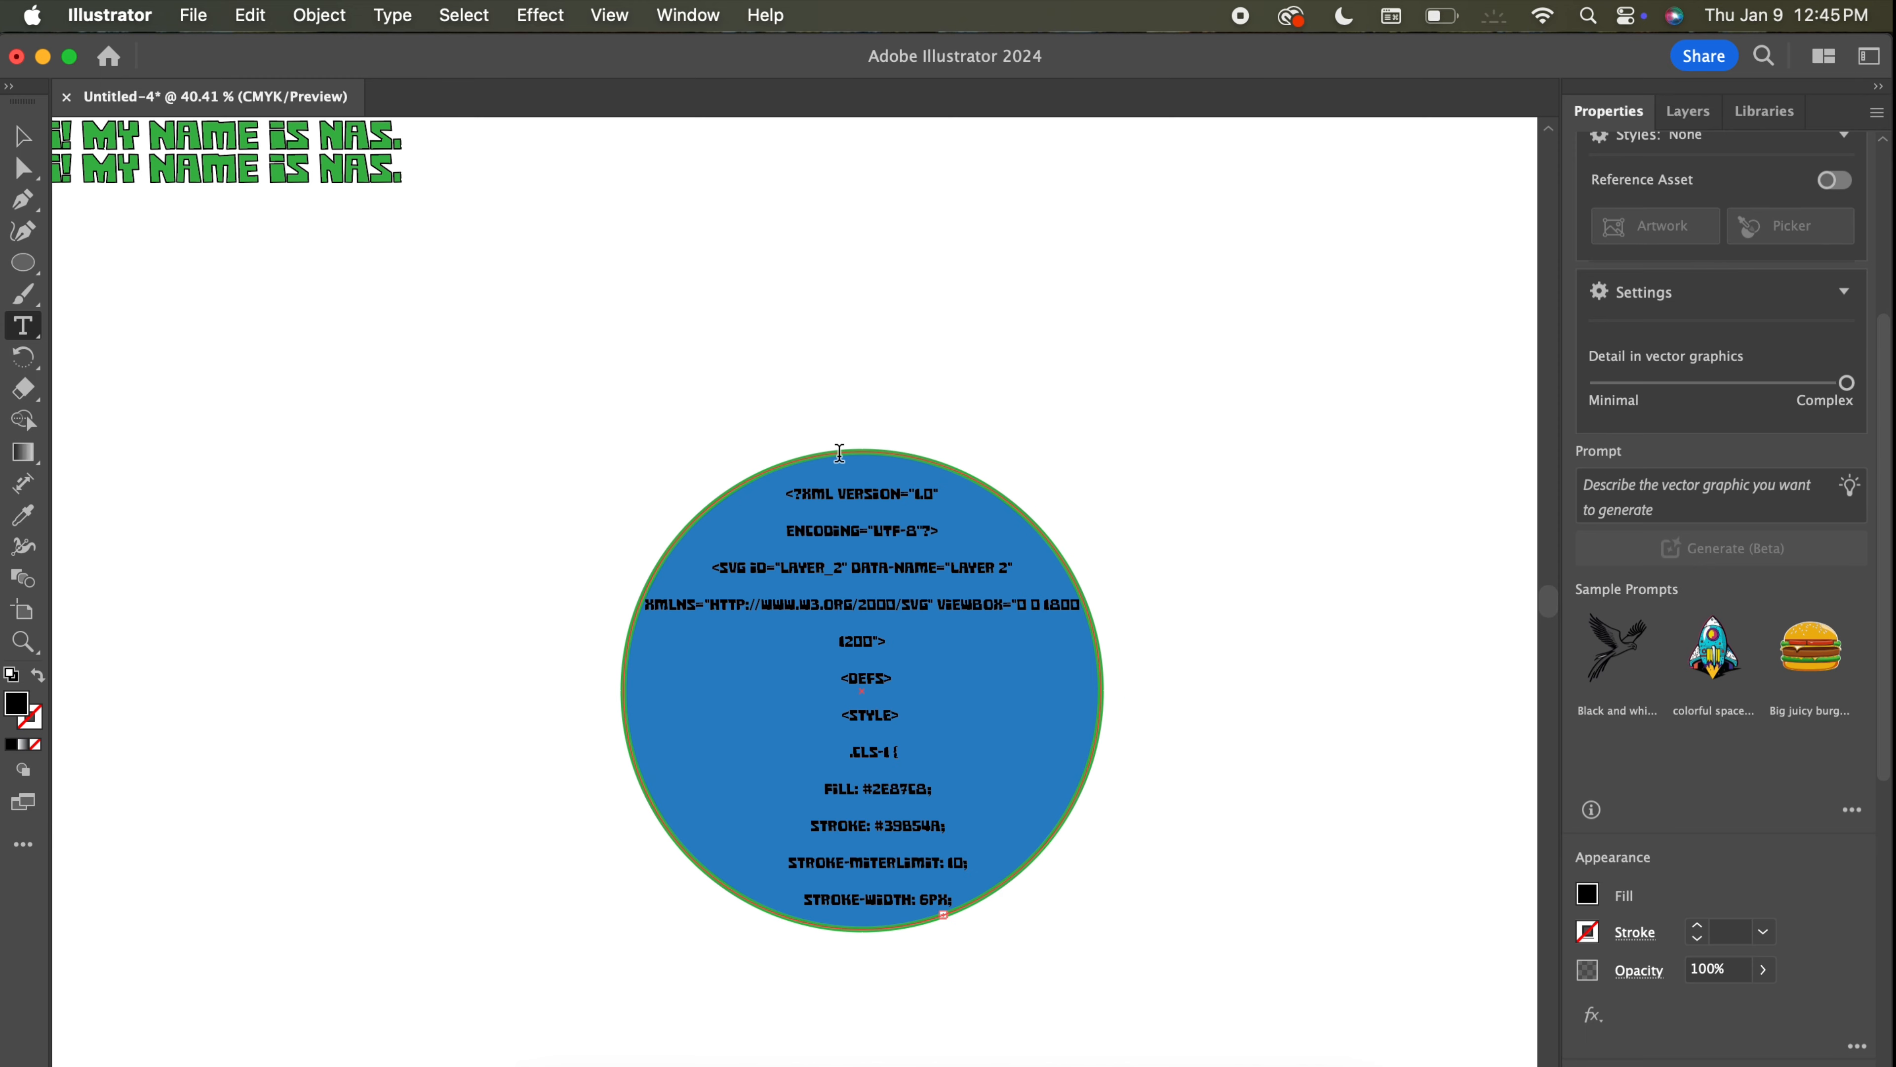
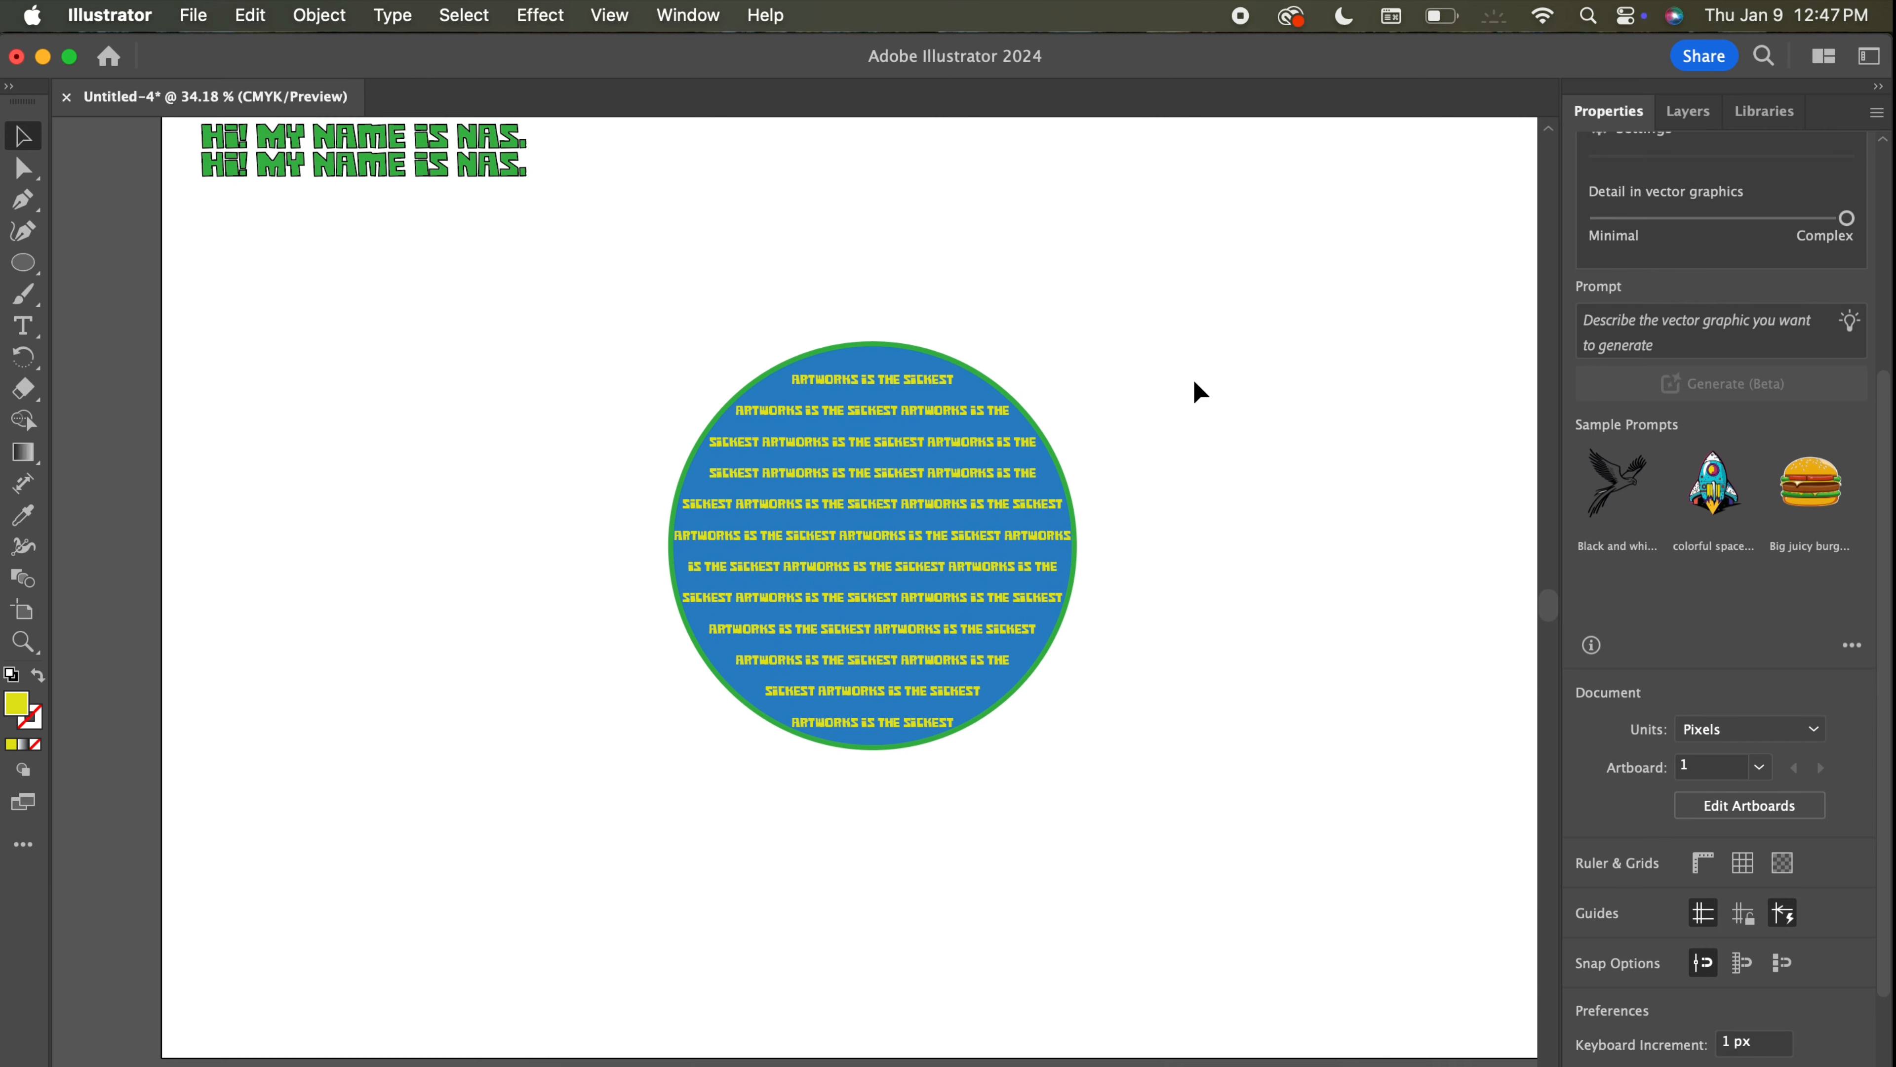
Move the text-filled circle to the upper-right area of the artboard.
{"action": "left_click_drag", "start_coordinate": [961, 436], "coordinate": [1303, 217]}
{"action": "left_click", "coordinate": [671, 228]}
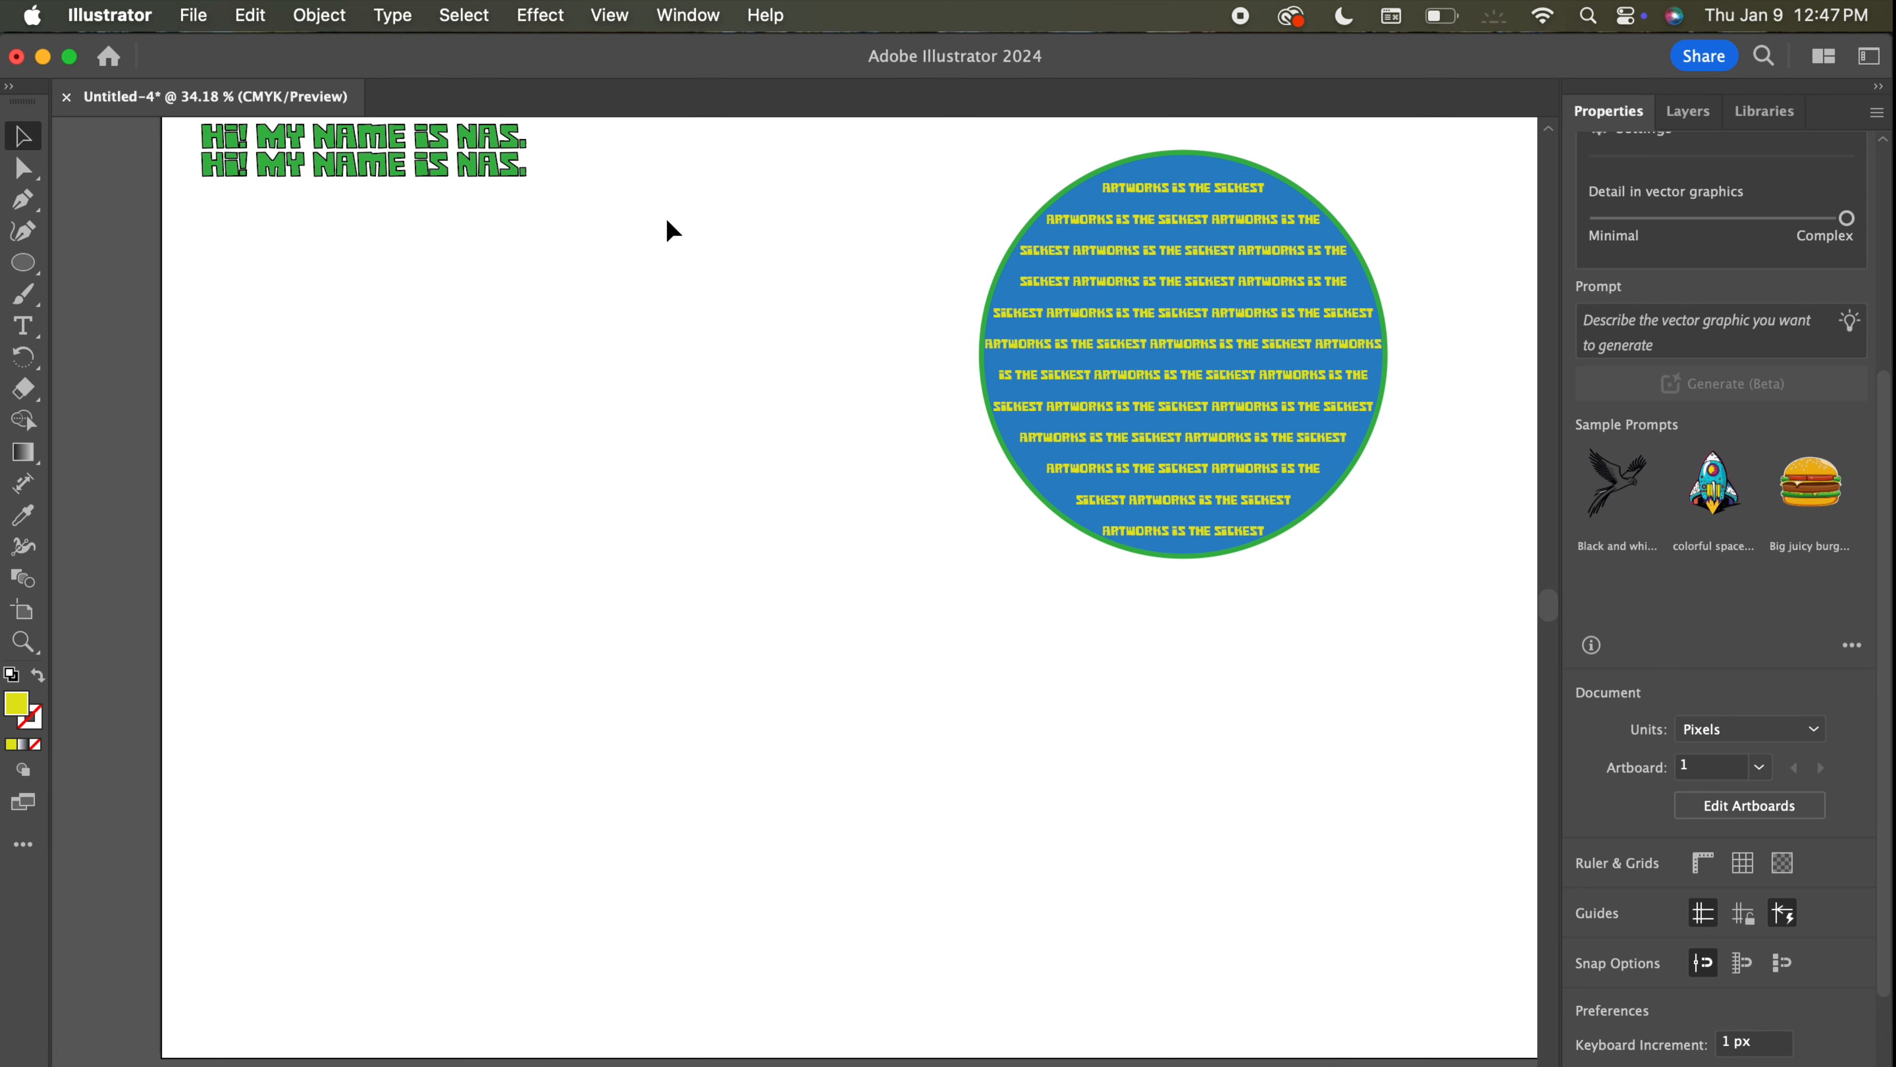
Paint a simple face with two round eyes and a curved smile in yellow 1 pt Paintbrush strokes.
{"action": "scroll", "coordinate": [667, 220], "scroll_direction": "right", "scroll_amount": 1}
{"action": "scroll", "coordinate": [668, 220], "scroll_direction": "up", "scroll_amount": 1}
{"action": "left_click", "coordinate": [23, 294]}
{"action": "mouse_move", "coordinate": [536, 313]}
{"action": "left_mouse_down"}
{"action": "mouse_move", "coordinate": [532, 361]}
{"action": "mouse_move", "coordinate": [556, 318]}
{"action": "left_mouse_up"}
{"action": "key", "text": "shift+x"}
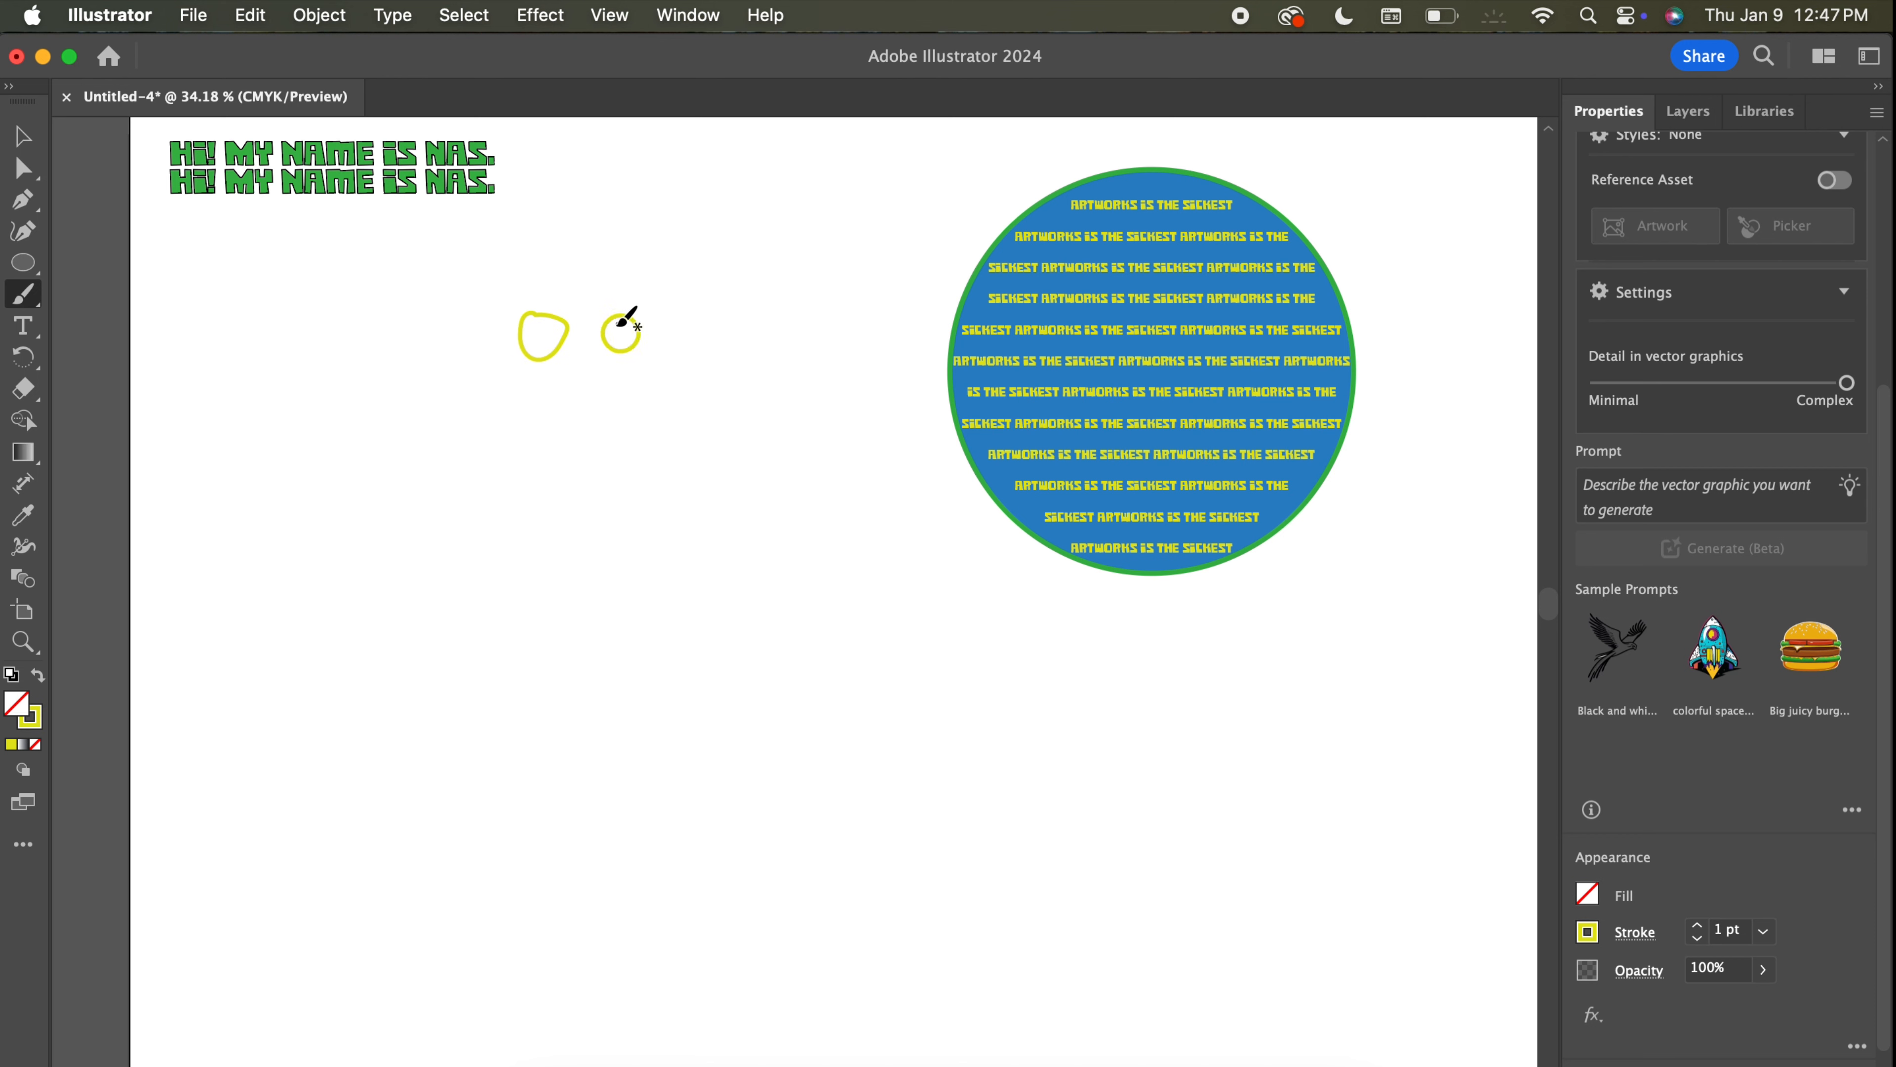
{"action": "mouse_move", "coordinate": [468, 371]}
{"action": "left_mouse_down"}
{"action": "mouse_move", "coordinate": [522, 427]}
{"action": "mouse_move", "coordinate": [571, 436]}
{"action": "mouse_move", "coordinate": [656, 410]}
{"action": "mouse_move", "coordinate": [686, 345]}
{"action": "left_mouse_up"}
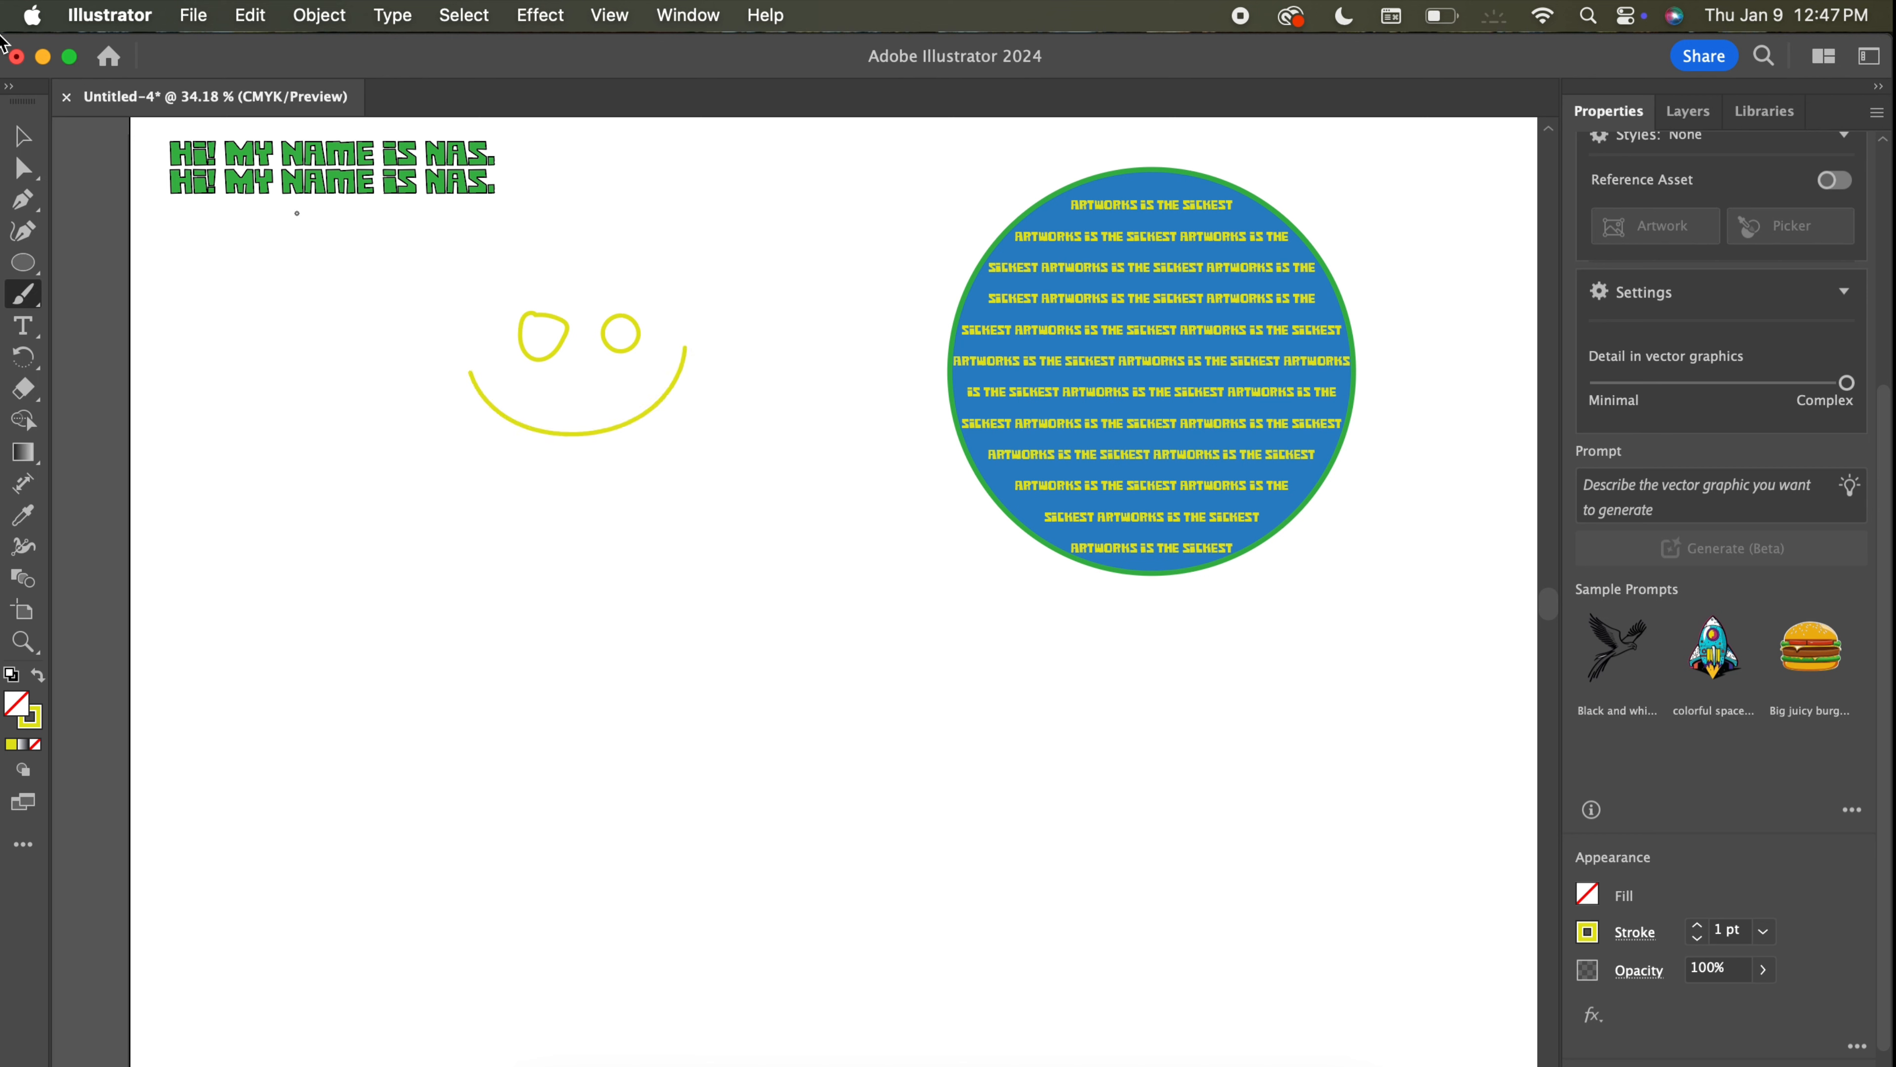
{"action": "left_click", "coordinate": [23, 135]}
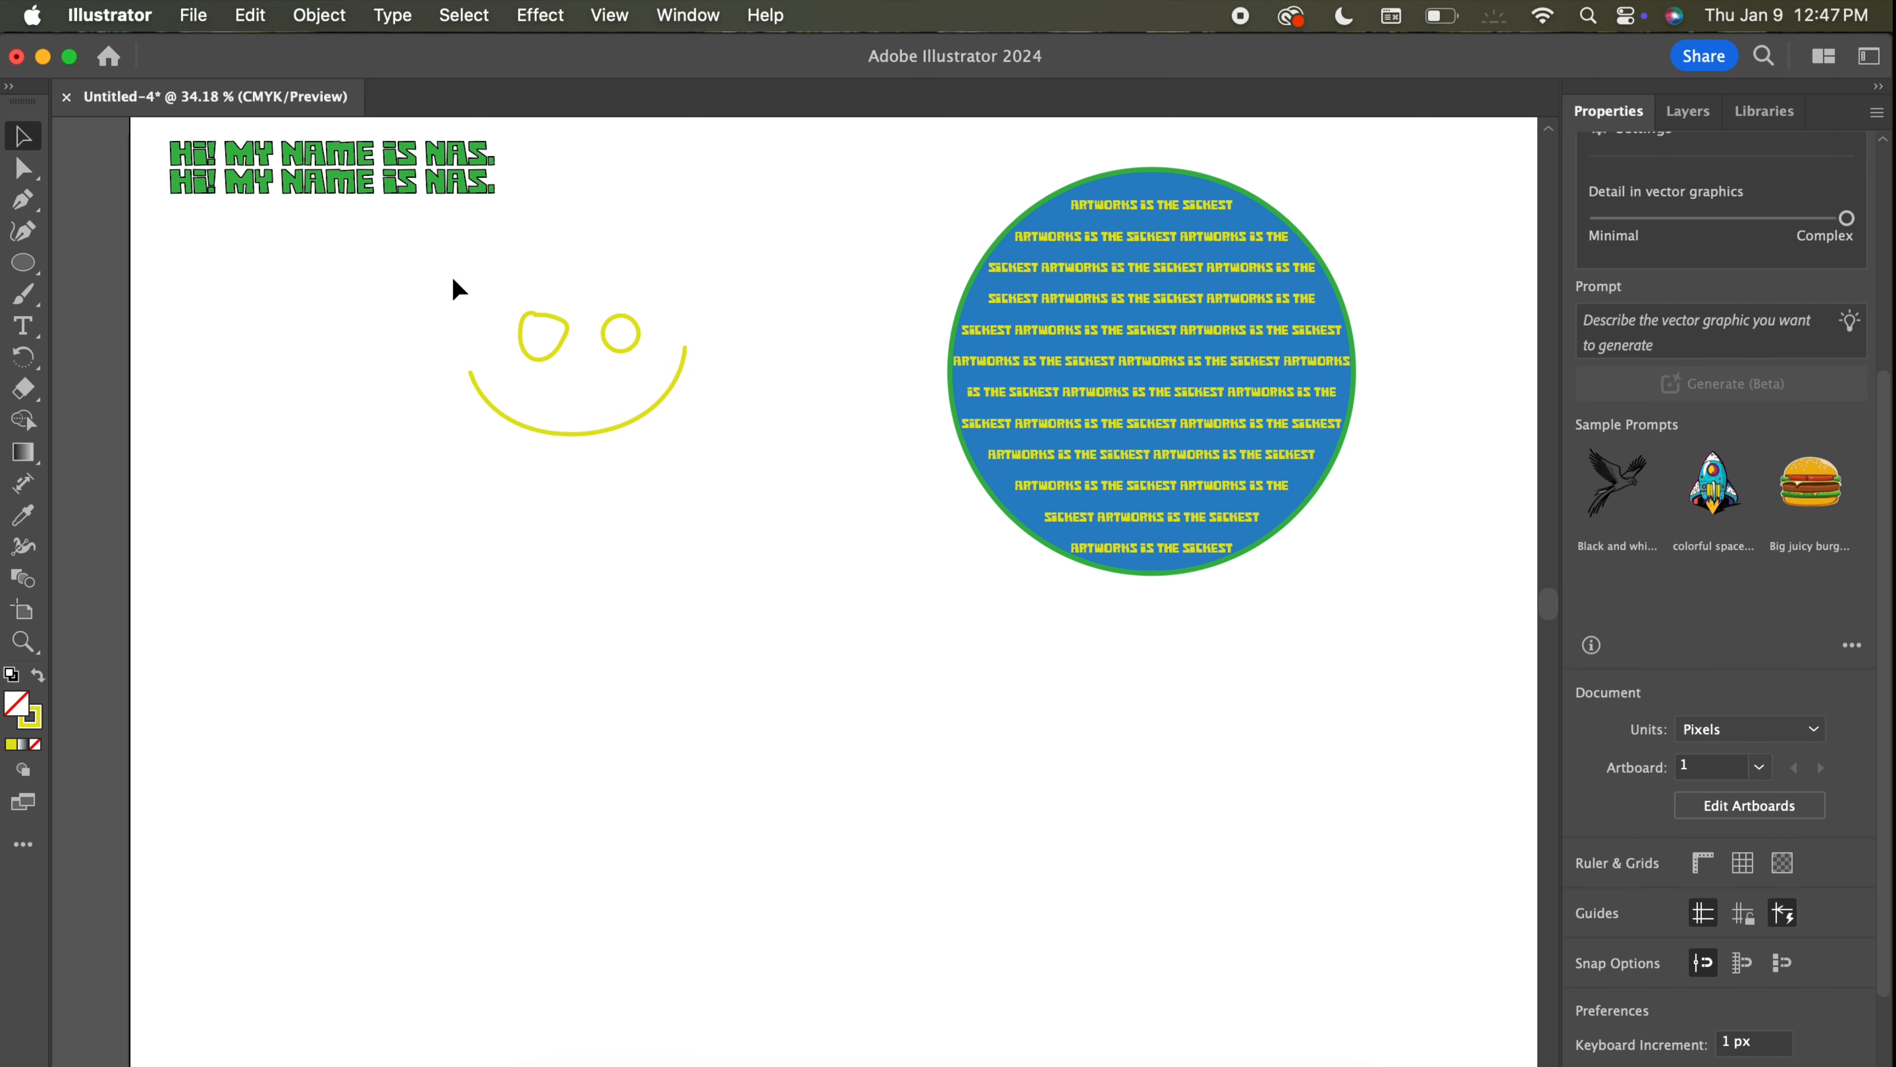
{"action": "left_click", "coordinate": [545, 327]}
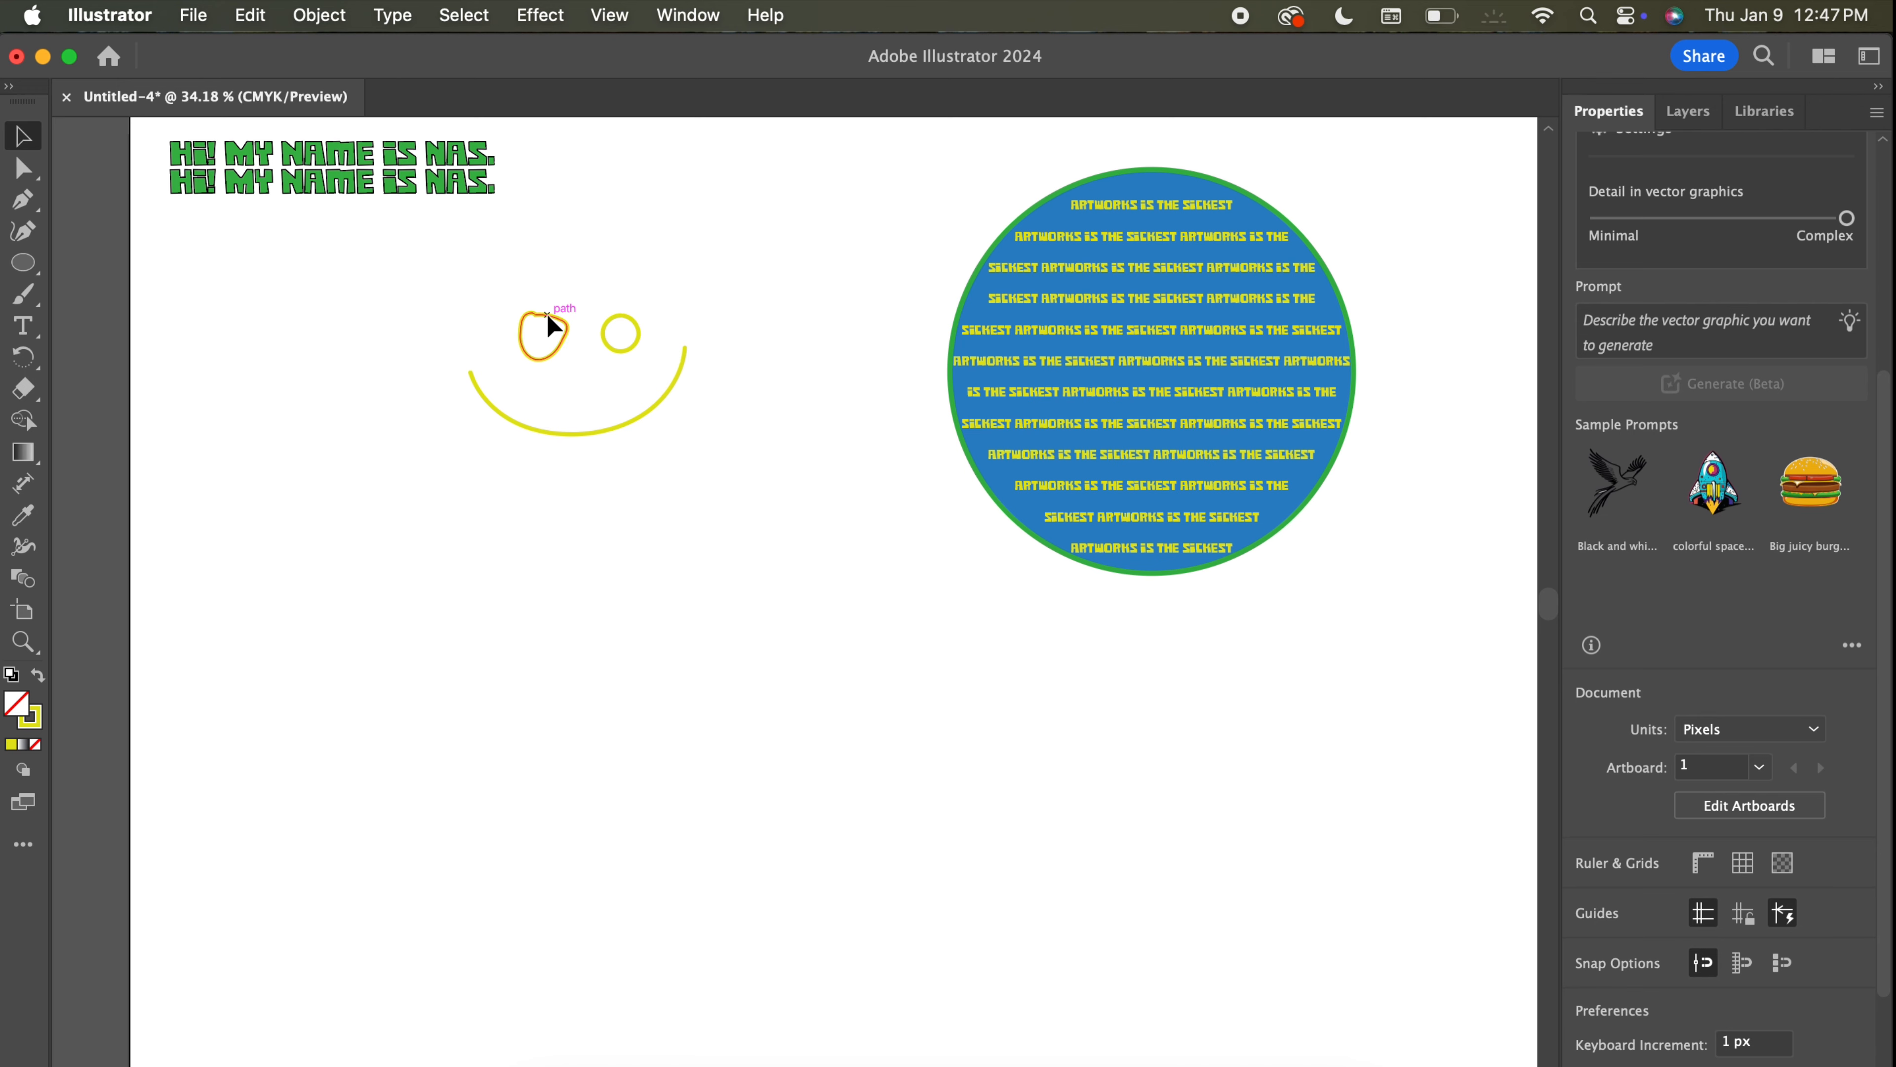
{"action": "left_click", "coordinate": [251, 260]}
Use the Curvature tool on the larger eye to shift its top anchor point and remove two anchors from its right side.
{"action": "left_click", "coordinate": [24, 233]}
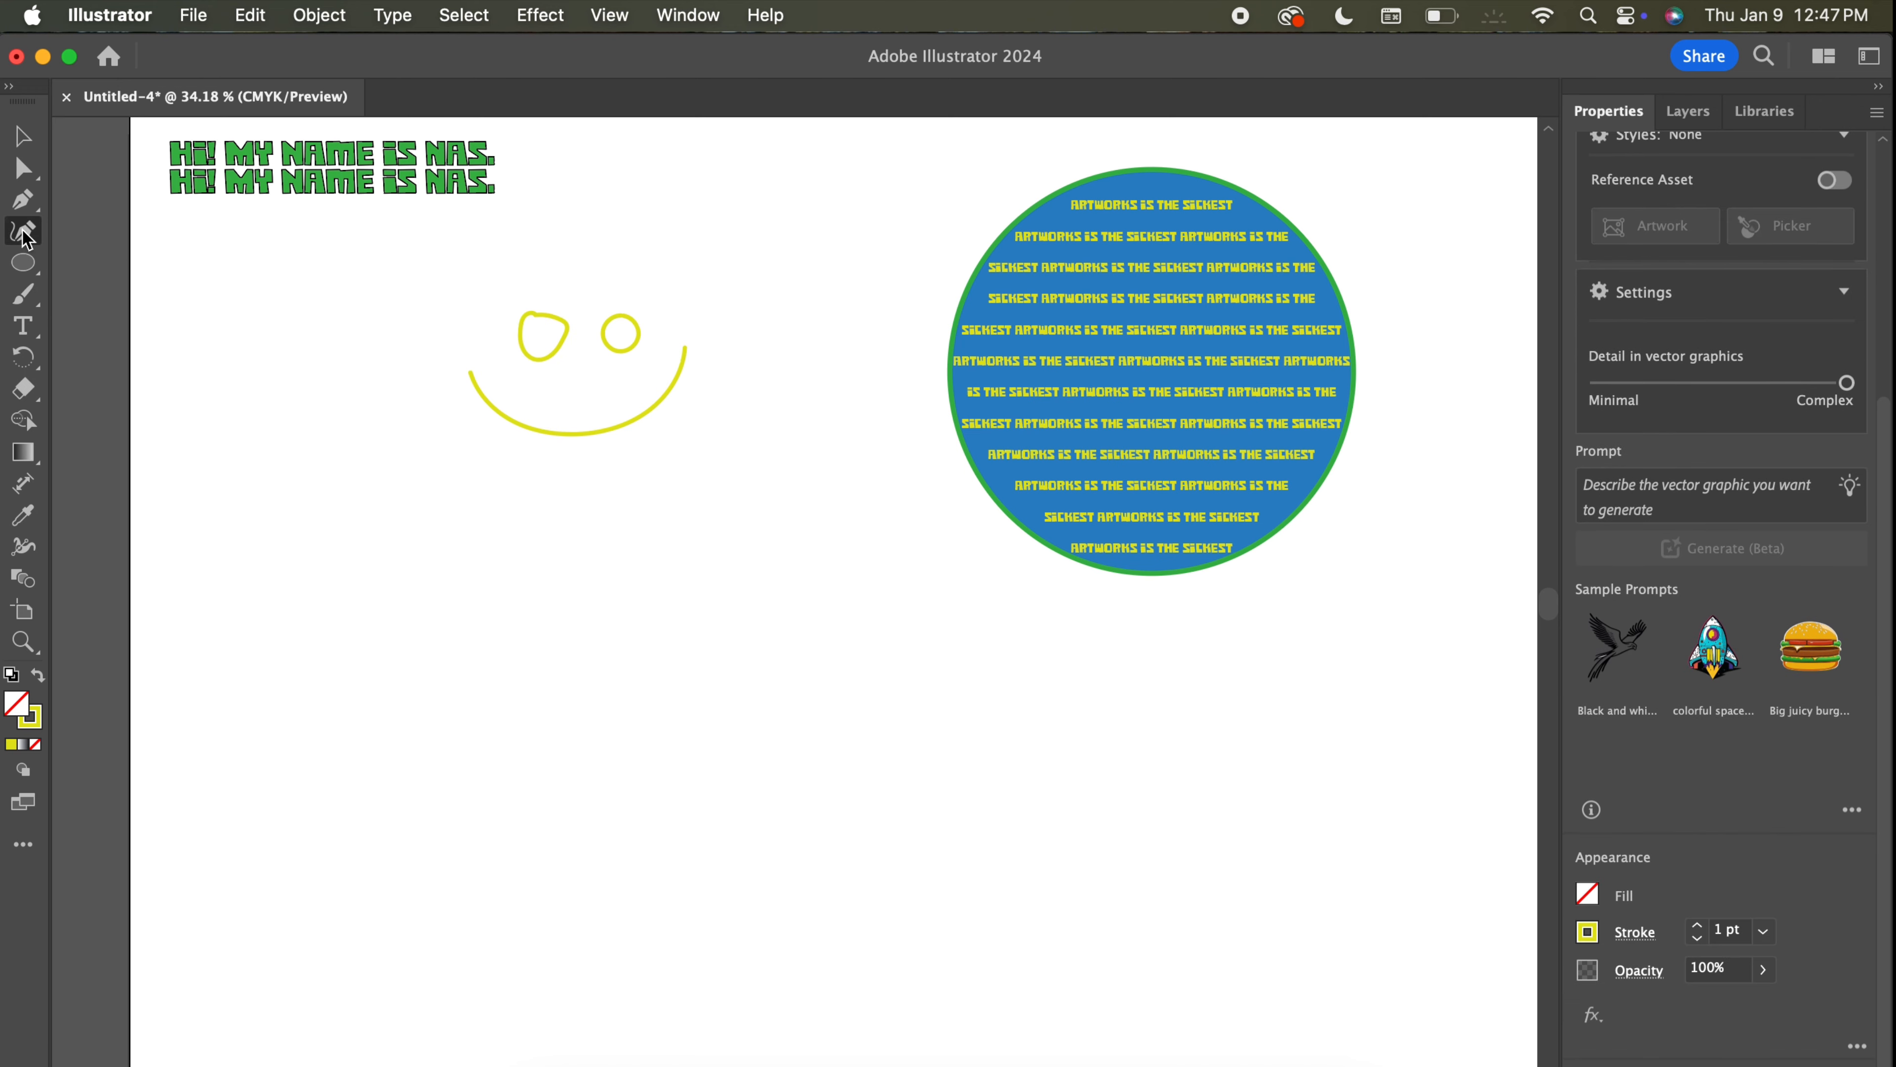
{"action": "scroll", "coordinate": [568, 369], "scroll_direction": "up", "scroll_amount": 5}
{"action": "left_click", "coordinate": [539, 347]}
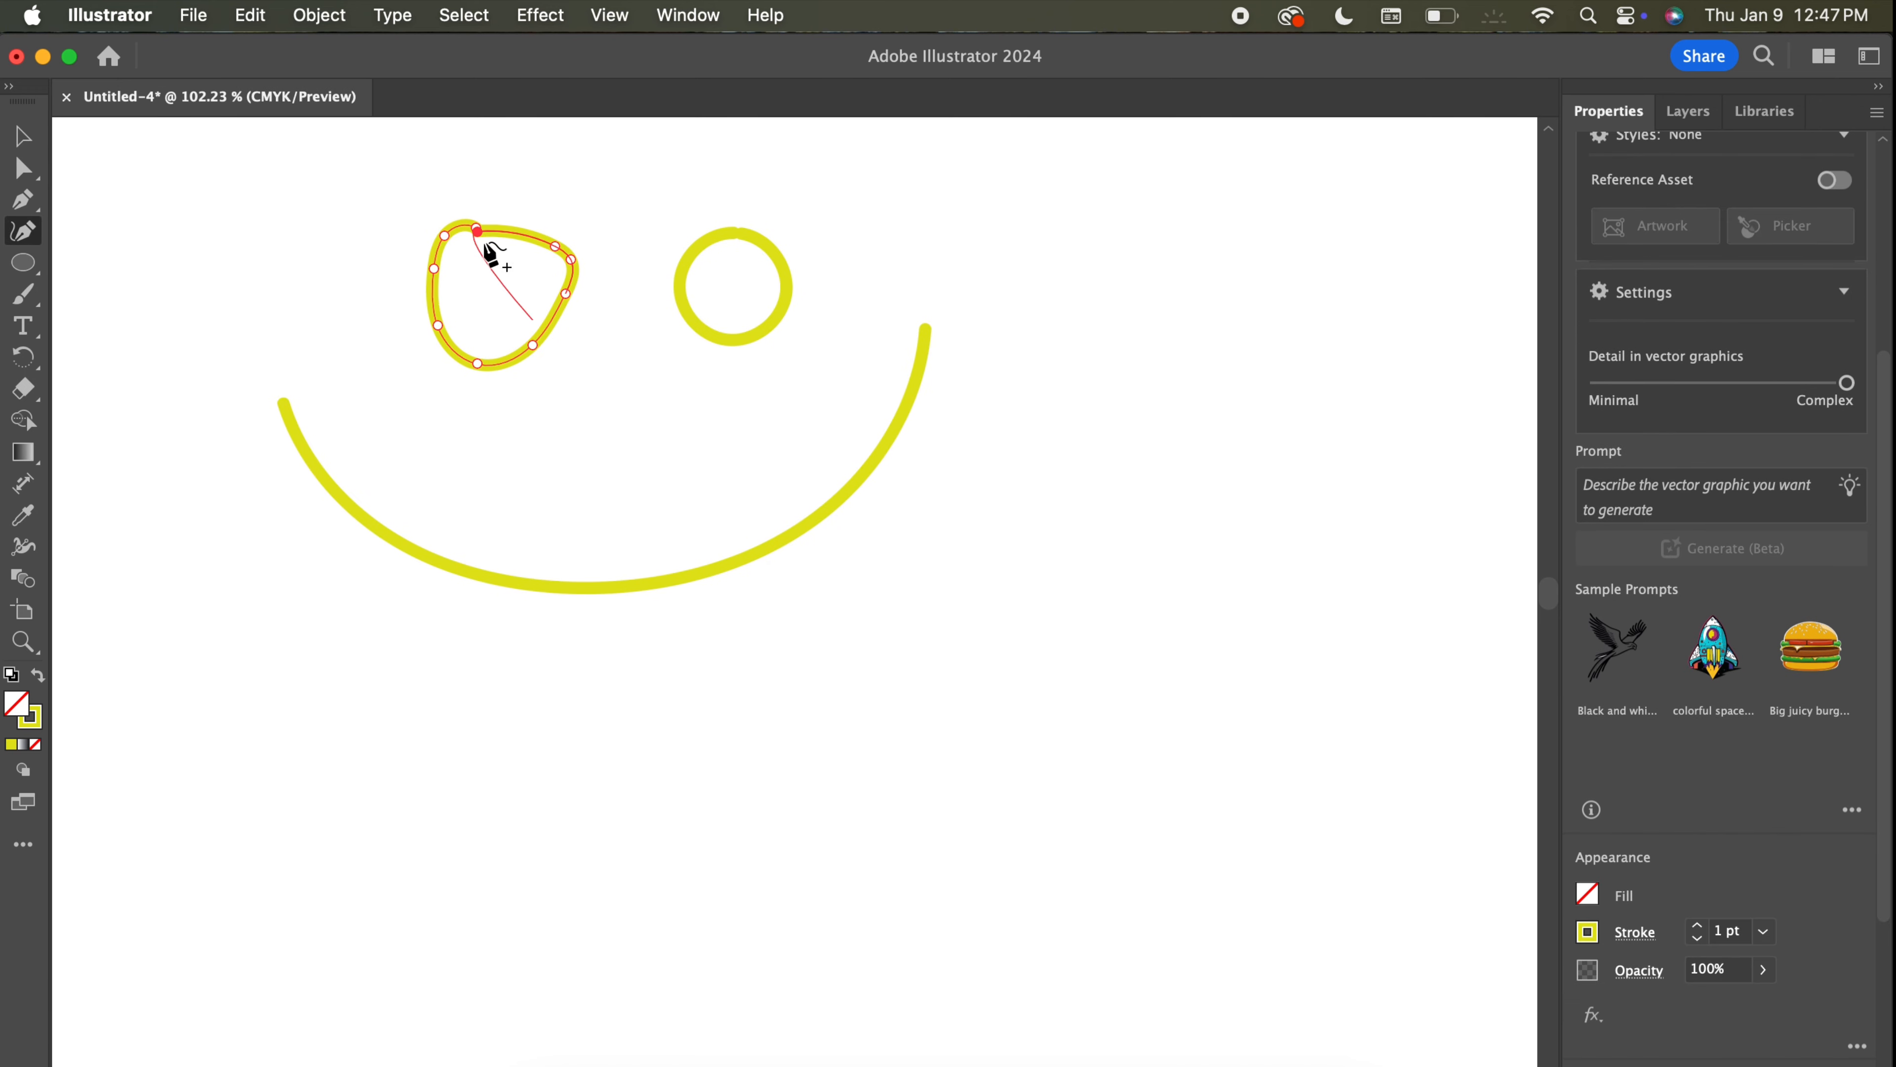
{"action": "mouse_move", "coordinate": [478, 231]}
{"action": "left_mouse_down"}
{"action": "mouse_move", "coordinate": [490, 205]}
{"action": "mouse_move", "coordinate": [483, 238]}
{"action": "mouse_move", "coordinate": [494, 224]}
{"action": "left_mouse_up"}
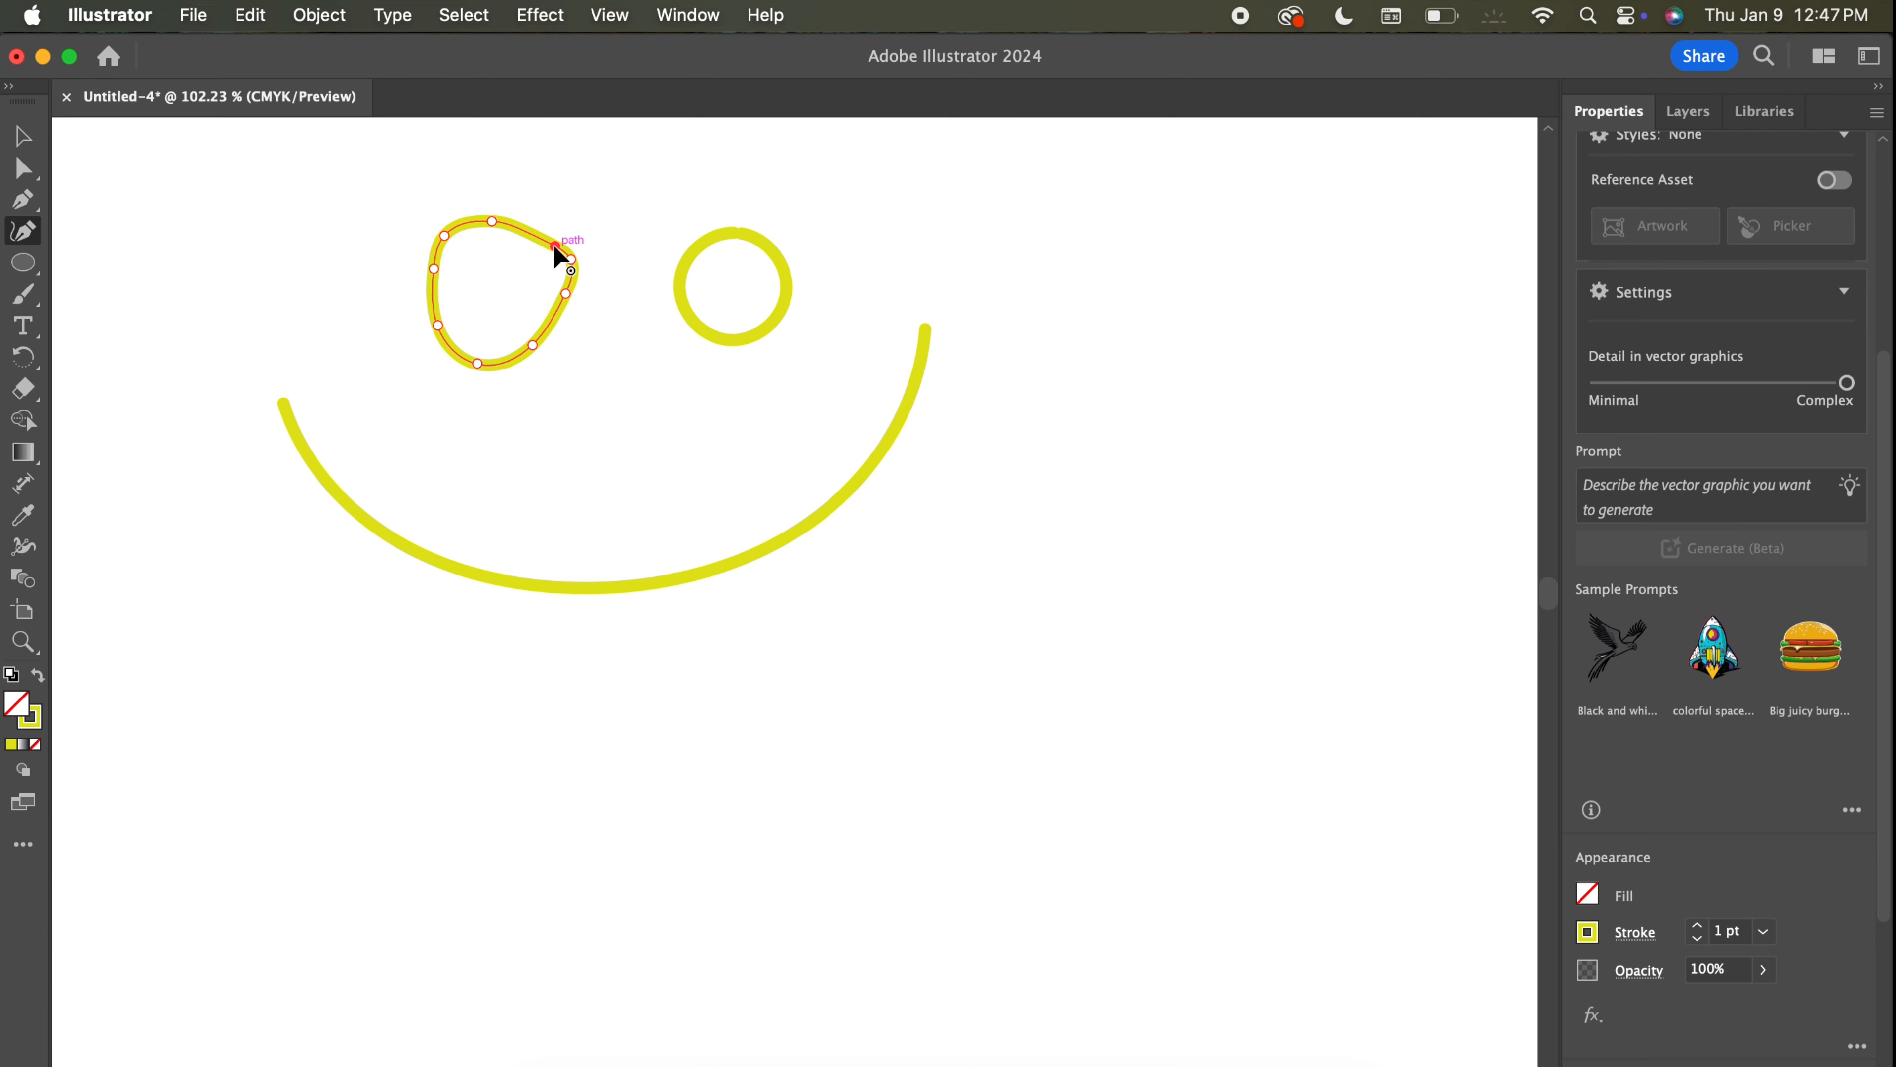
{"action": "key", "text": "Delete"}
{"action": "left_click", "coordinate": [565, 294]}
{"action": "key", "text": "Delete"}
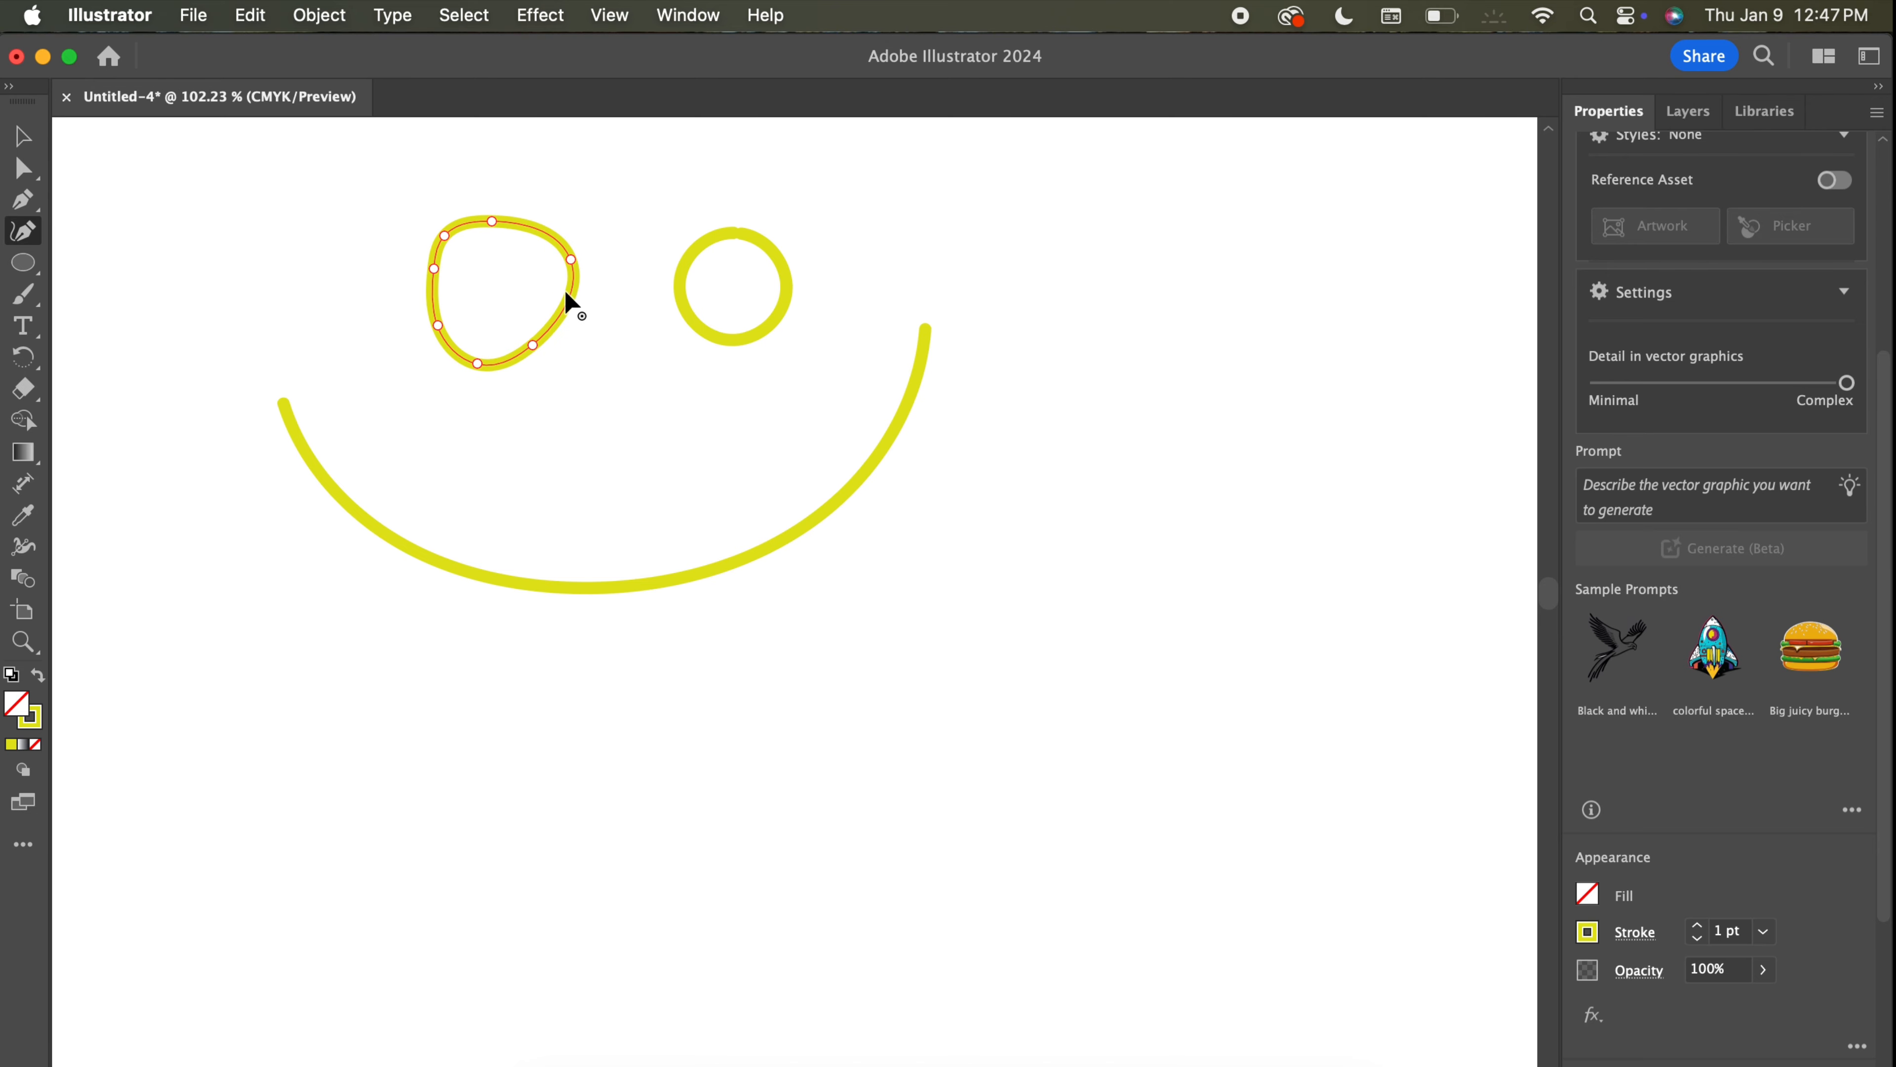
Round out the larger eye by pulling its bottom anchor inward and left anchor outward, and nudge the smaller eye's top anchor.
{"action": "left_click_drag", "start_coordinate": [478, 364], "coordinate": [478, 354]}
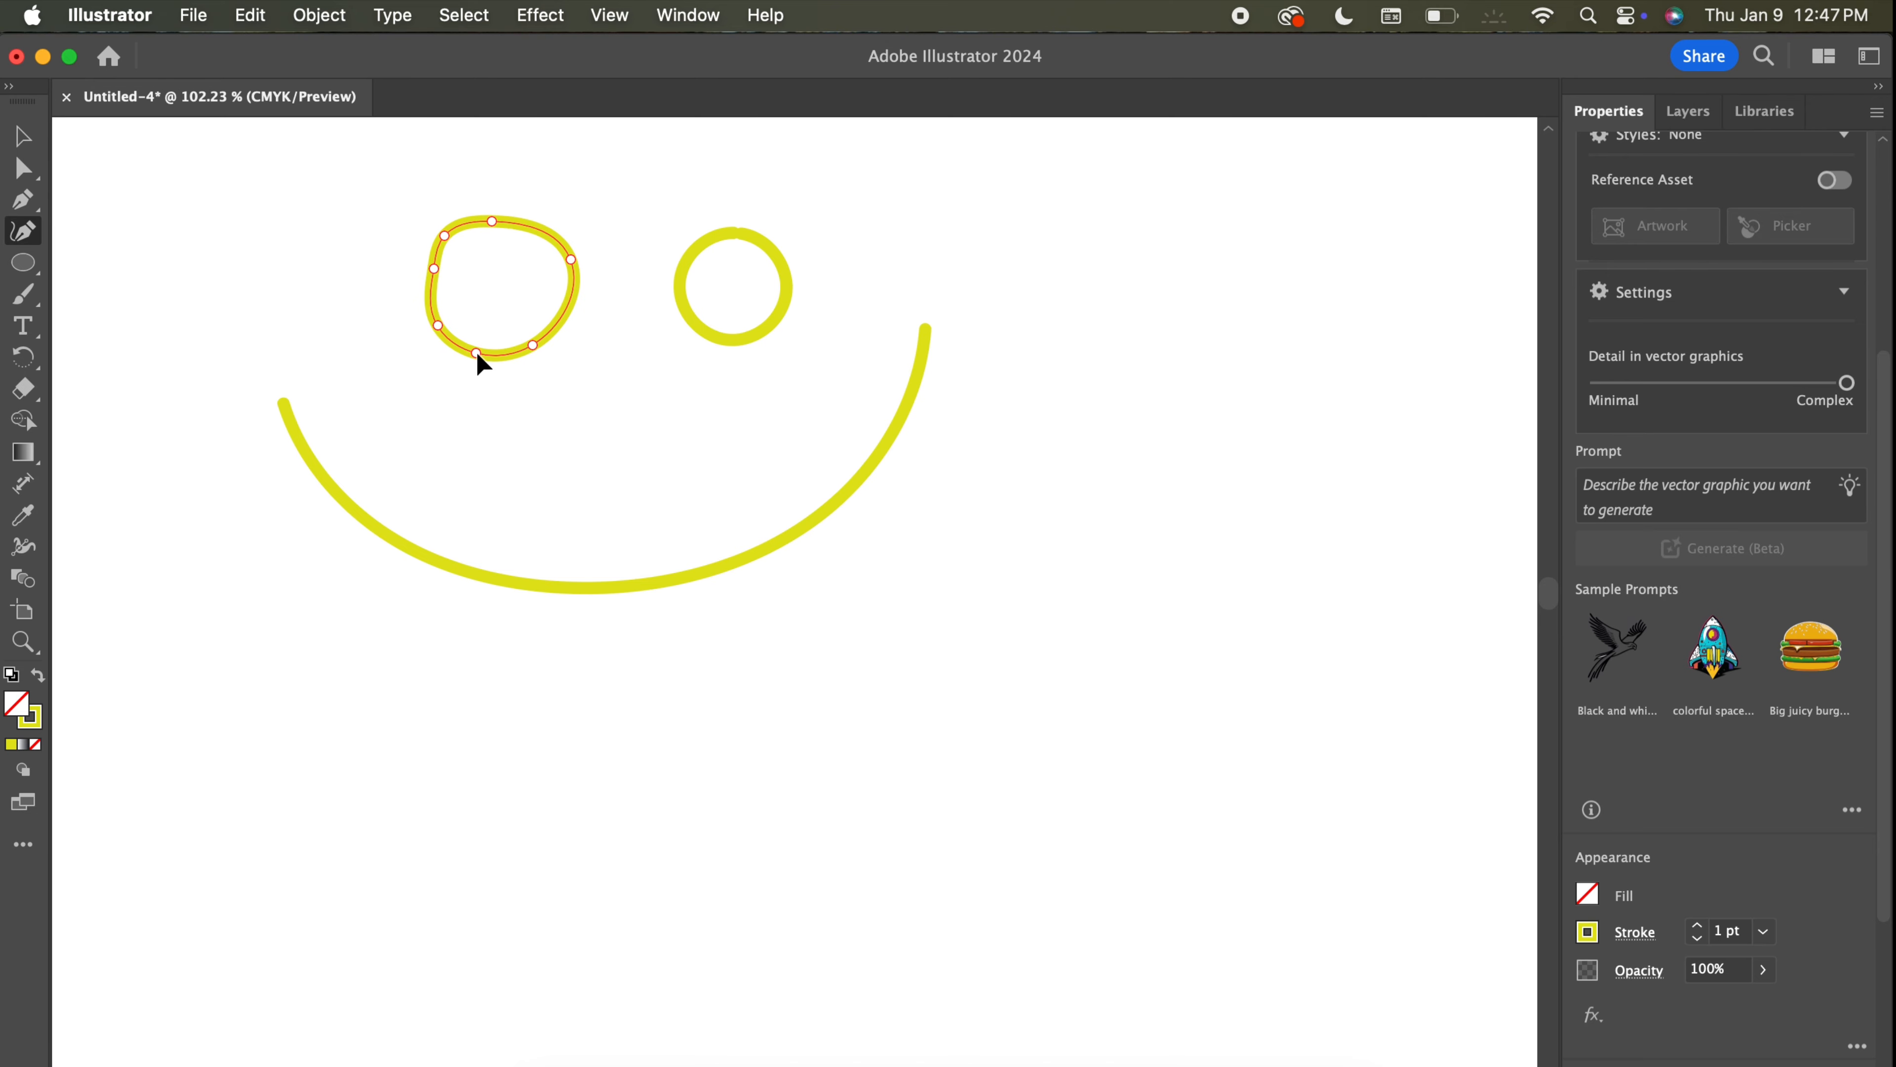
{"action": "left_click", "coordinate": [477, 355]}
{"action": "left_click_drag", "start_coordinate": [434, 268], "coordinate": [422, 274]}
{"action": "left_click", "coordinate": [695, 247]}
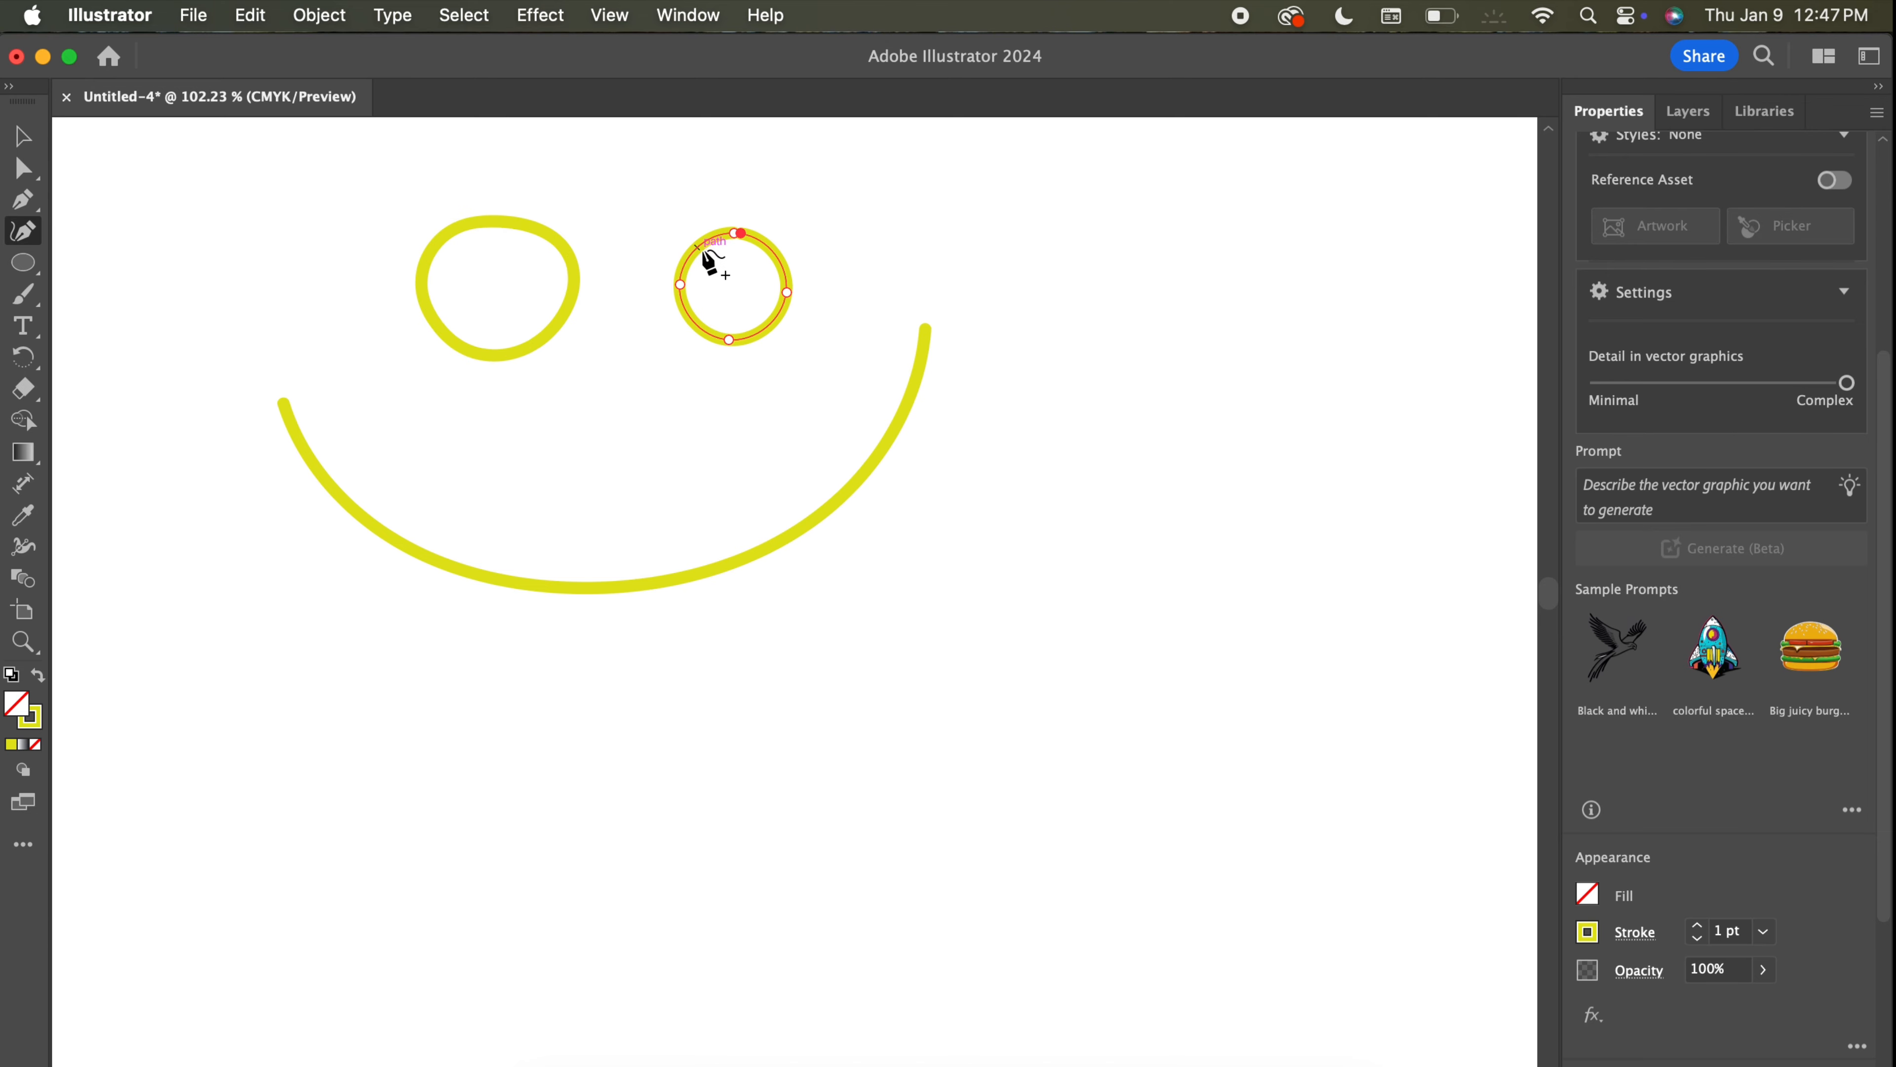
{"action": "left_click_drag", "start_coordinate": [741, 234], "coordinate": [734, 234]}
Remove one anchor from the top of the larger eye and reposition its upper and lower-right anchors for a smoother oval.
{"action": "left_click", "coordinate": [505, 223]}
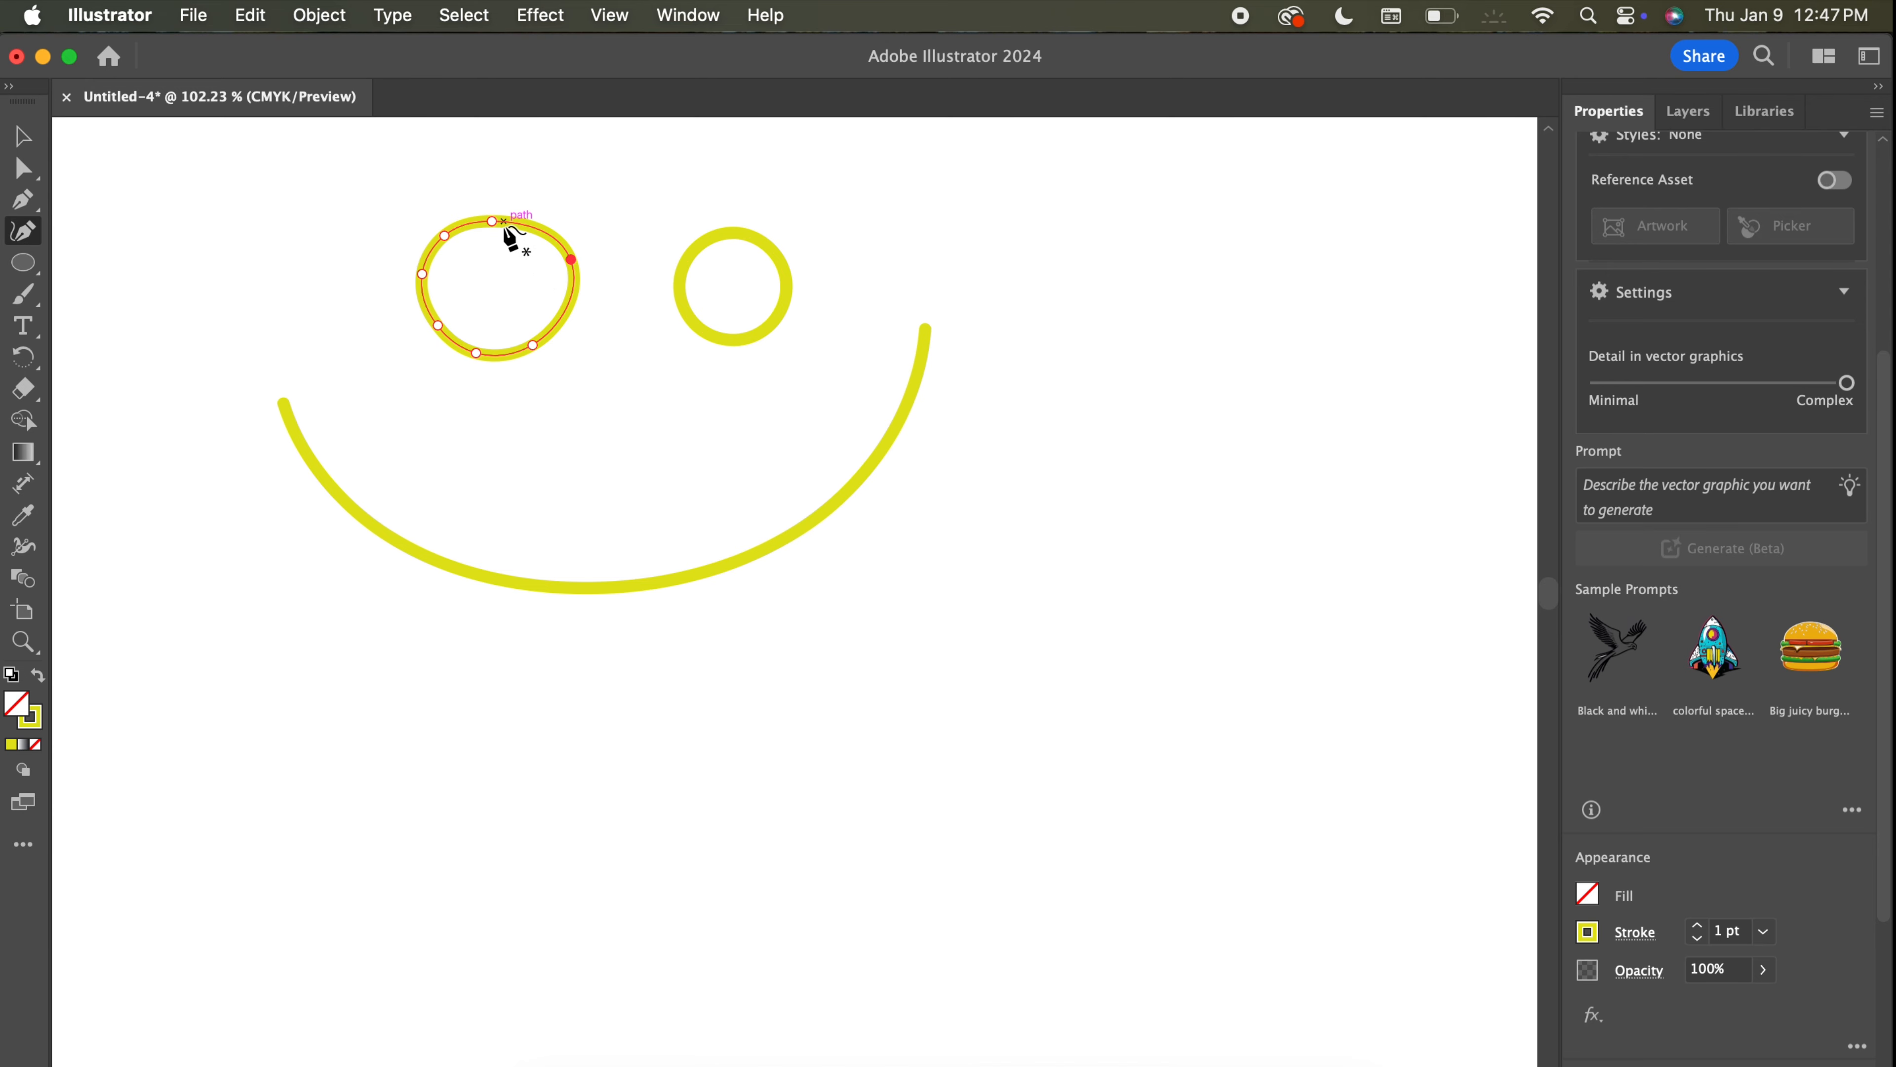
{"action": "key", "text": "Delete"}
{"action": "left_click_drag", "start_coordinate": [445, 234], "coordinate": [482, 224]}
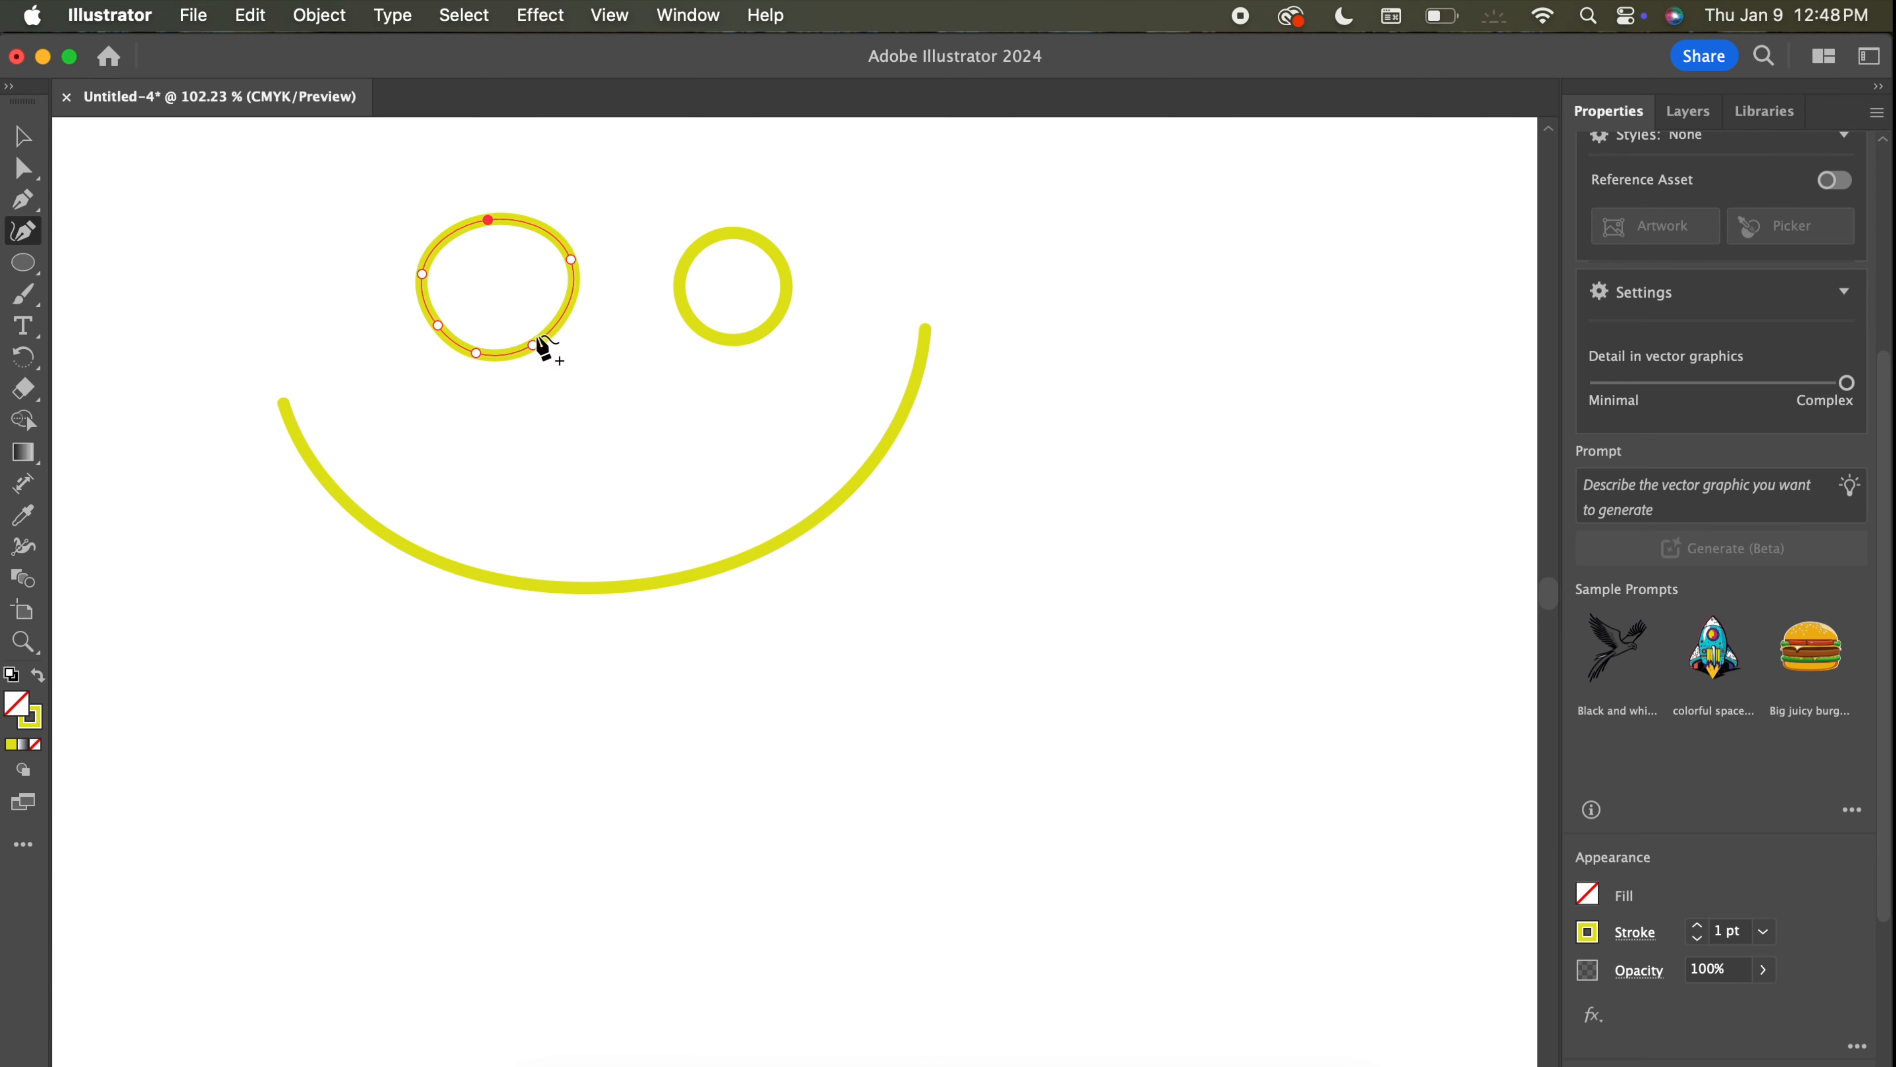
{"action": "left_click_drag", "start_coordinate": [534, 351], "coordinate": [548, 344]}
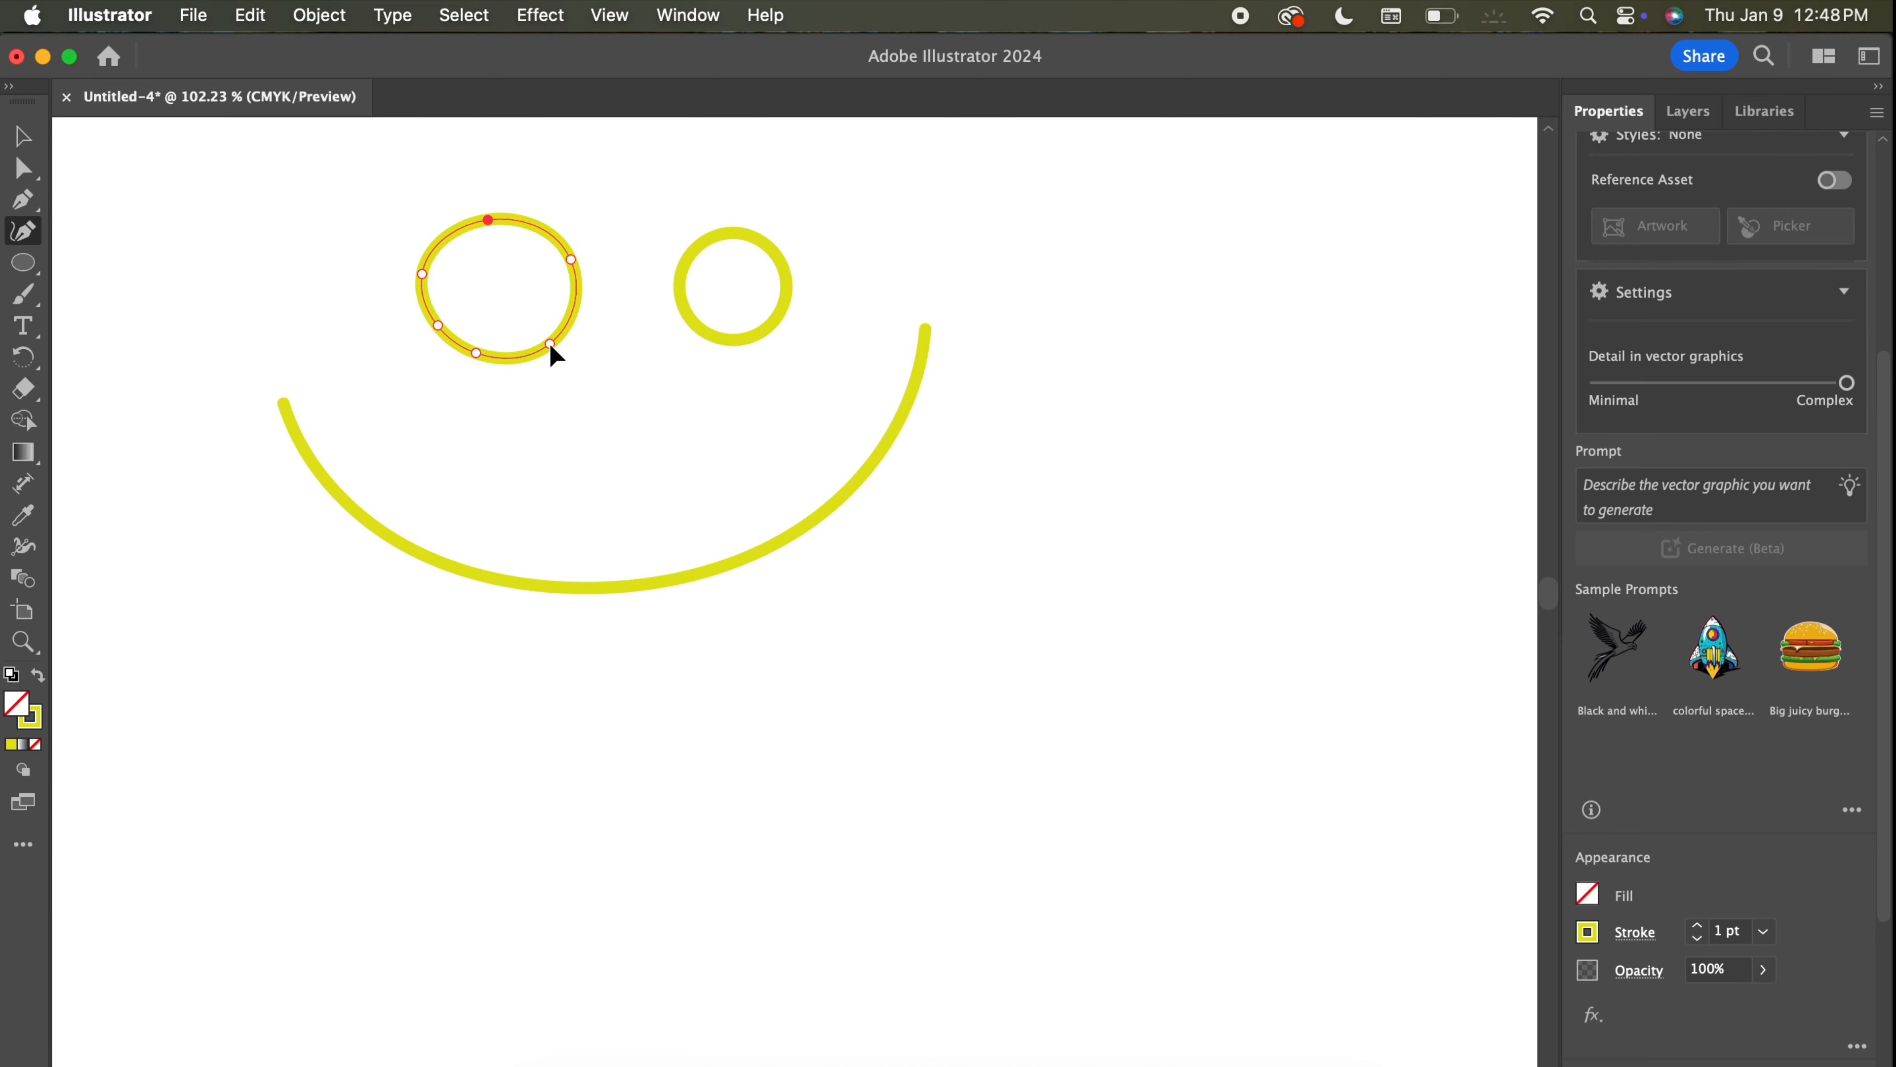
{"action": "left_click", "coordinate": [548, 342]}
Fill the larger eye with the red swatch and deselect it.
{"action": "left_click", "coordinate": [22, 136]}
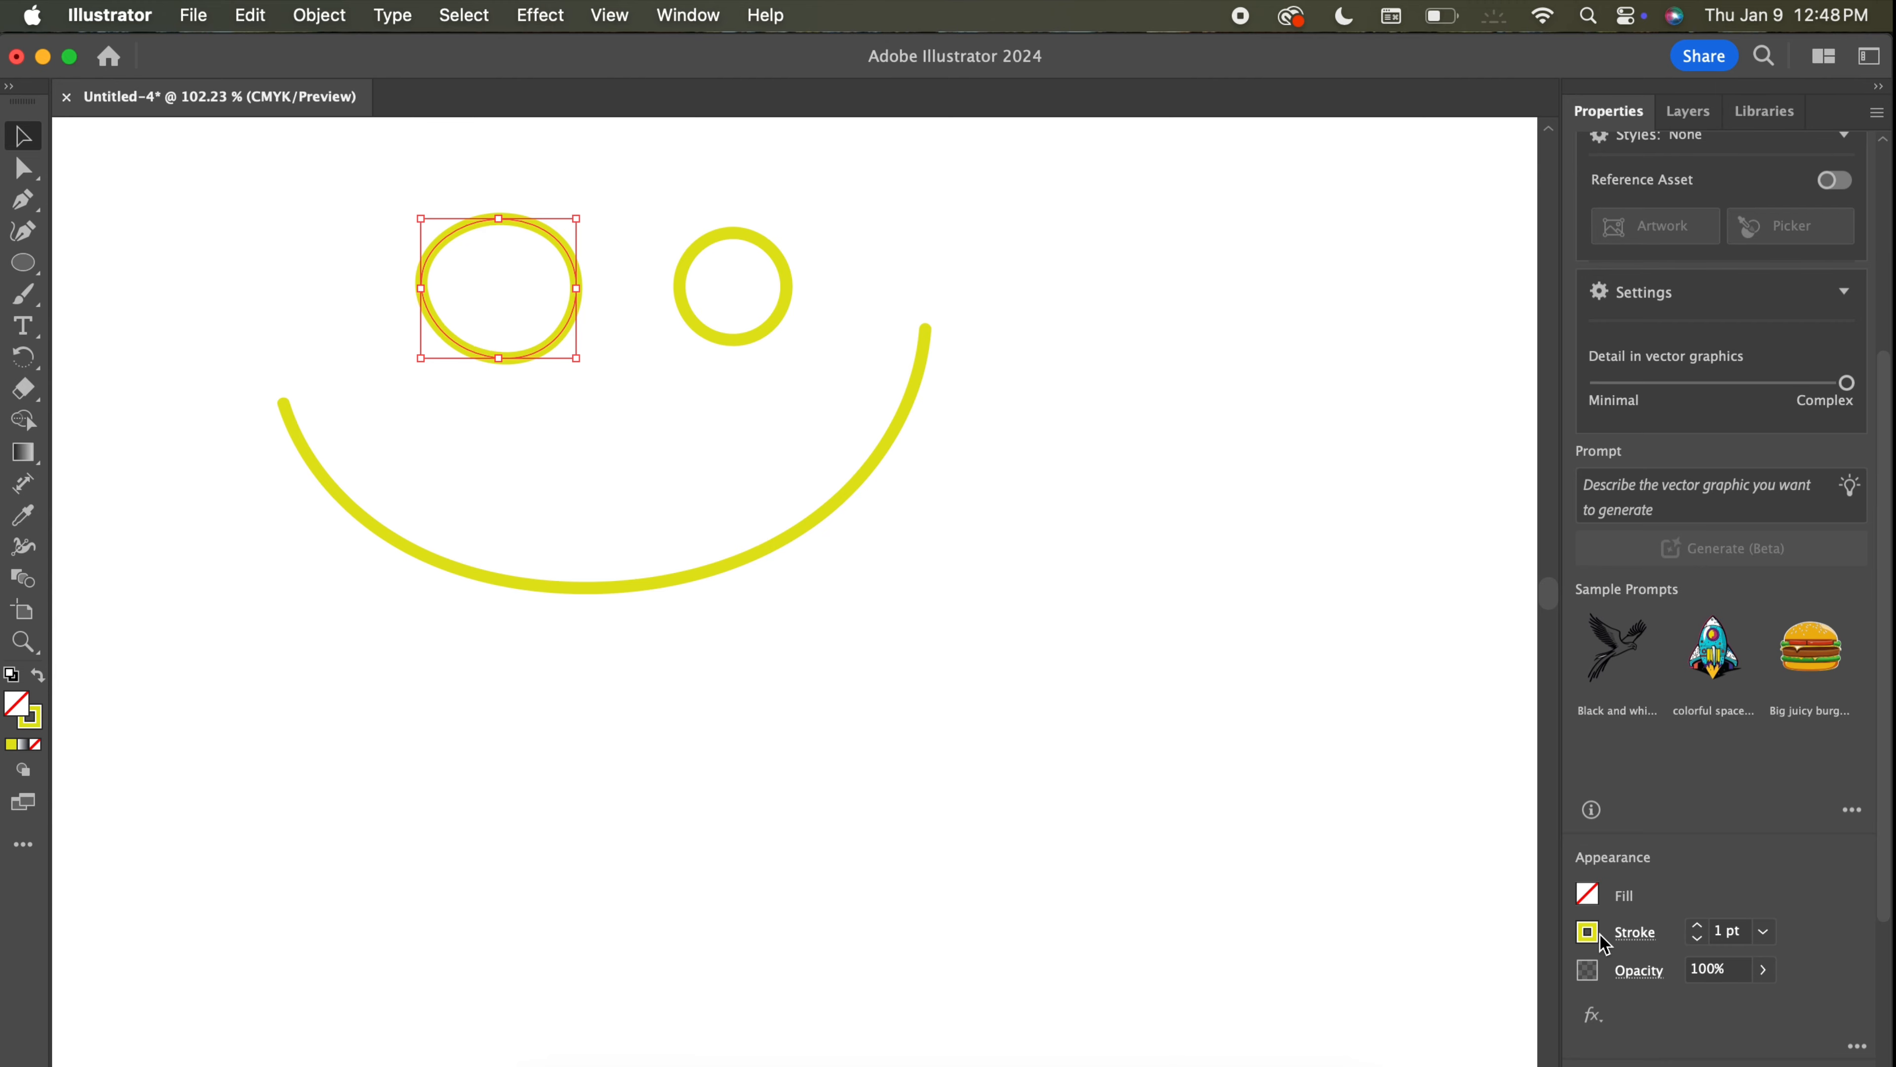
{"action": "left_click", "coordinate": [1591, 901]}
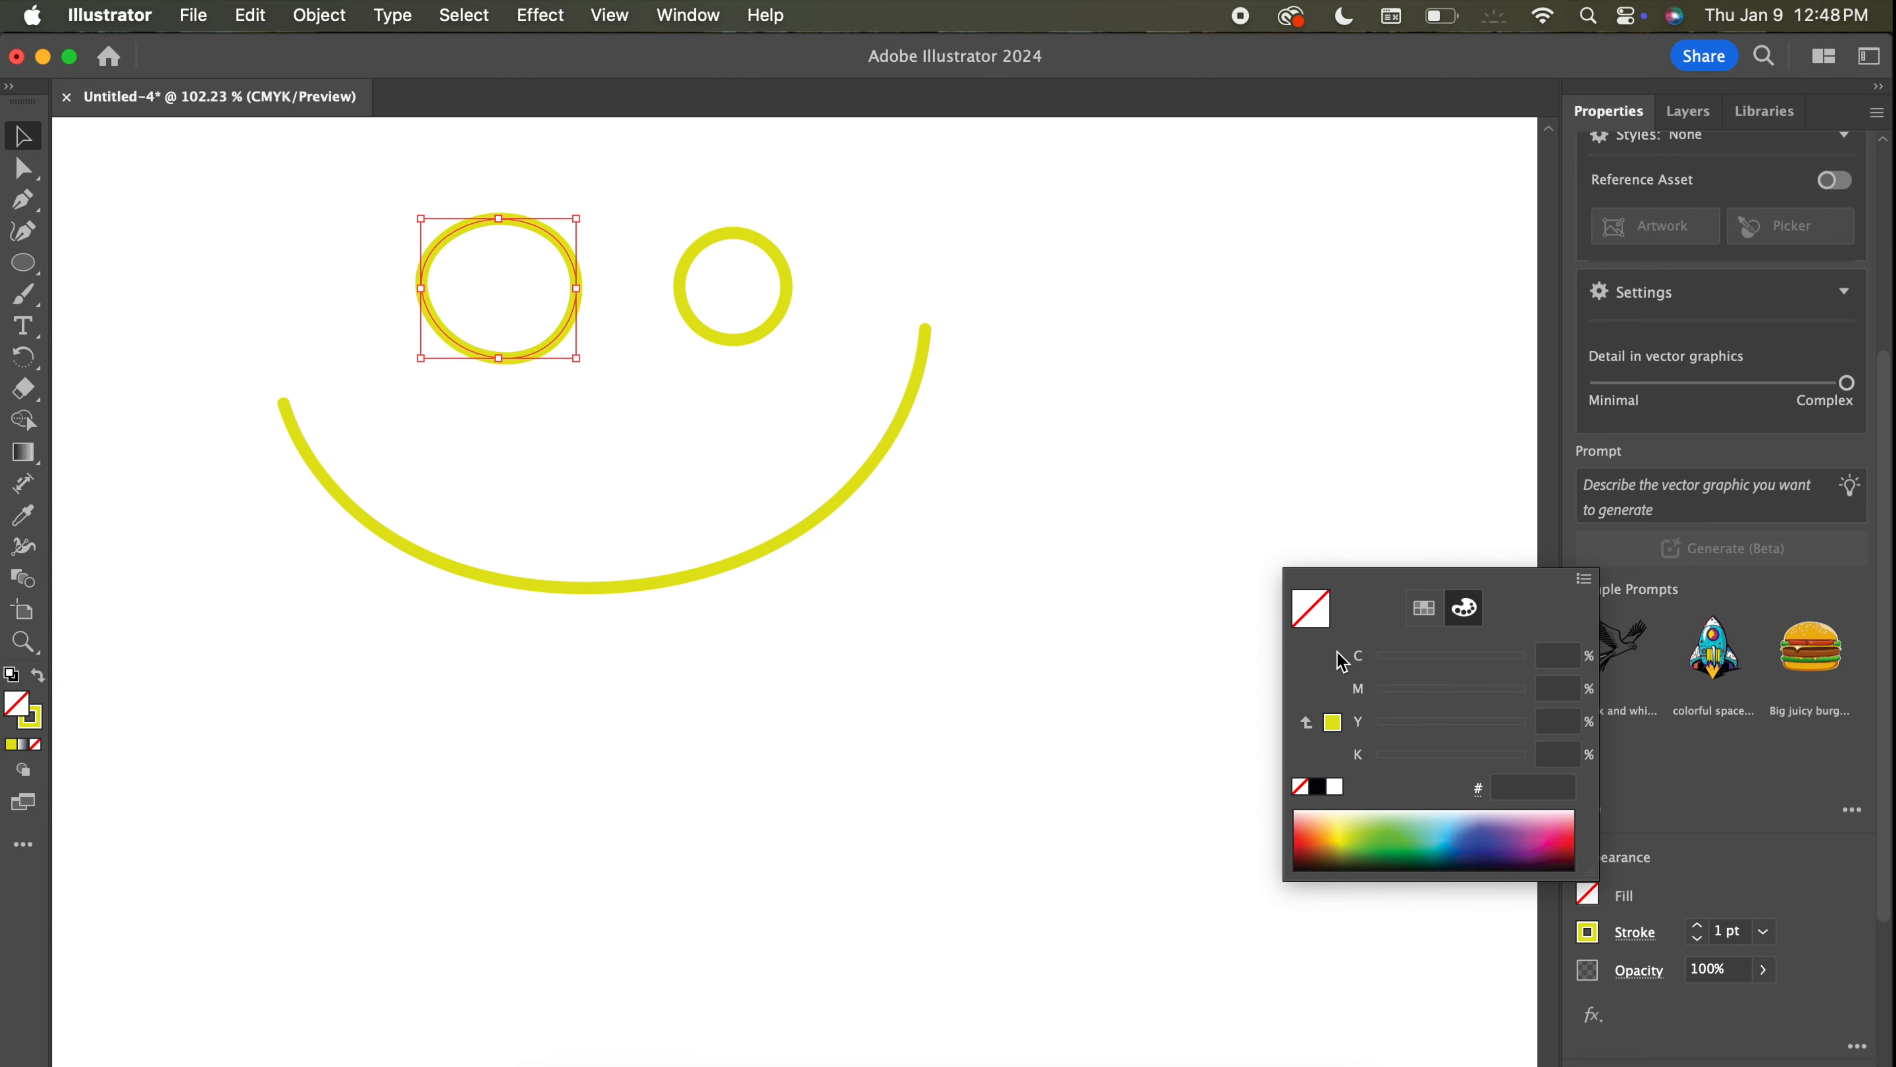
{"action": "left_click", "coordinate": [1427, 605]}
{"action": "left_click", "coordinate": [1376, 654]}
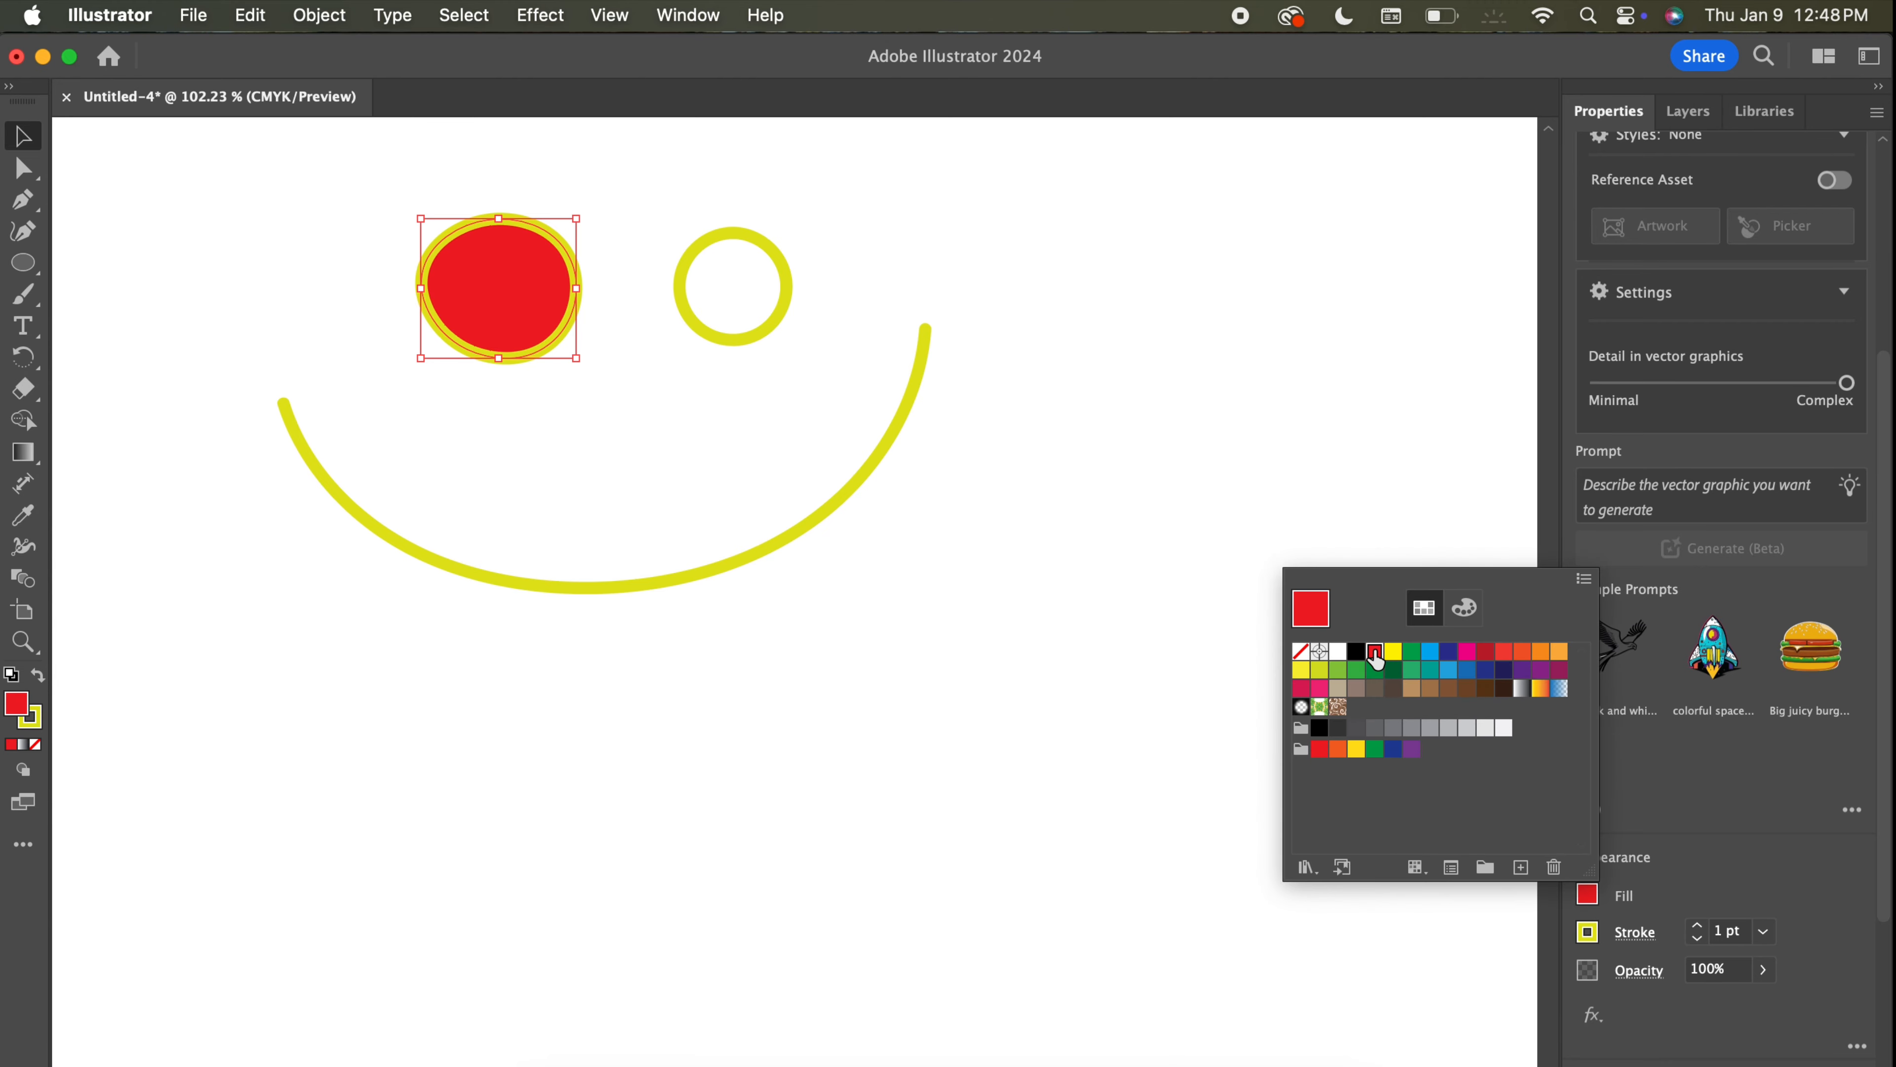
{"action": "left_click", "coordinate": [735, 242]}
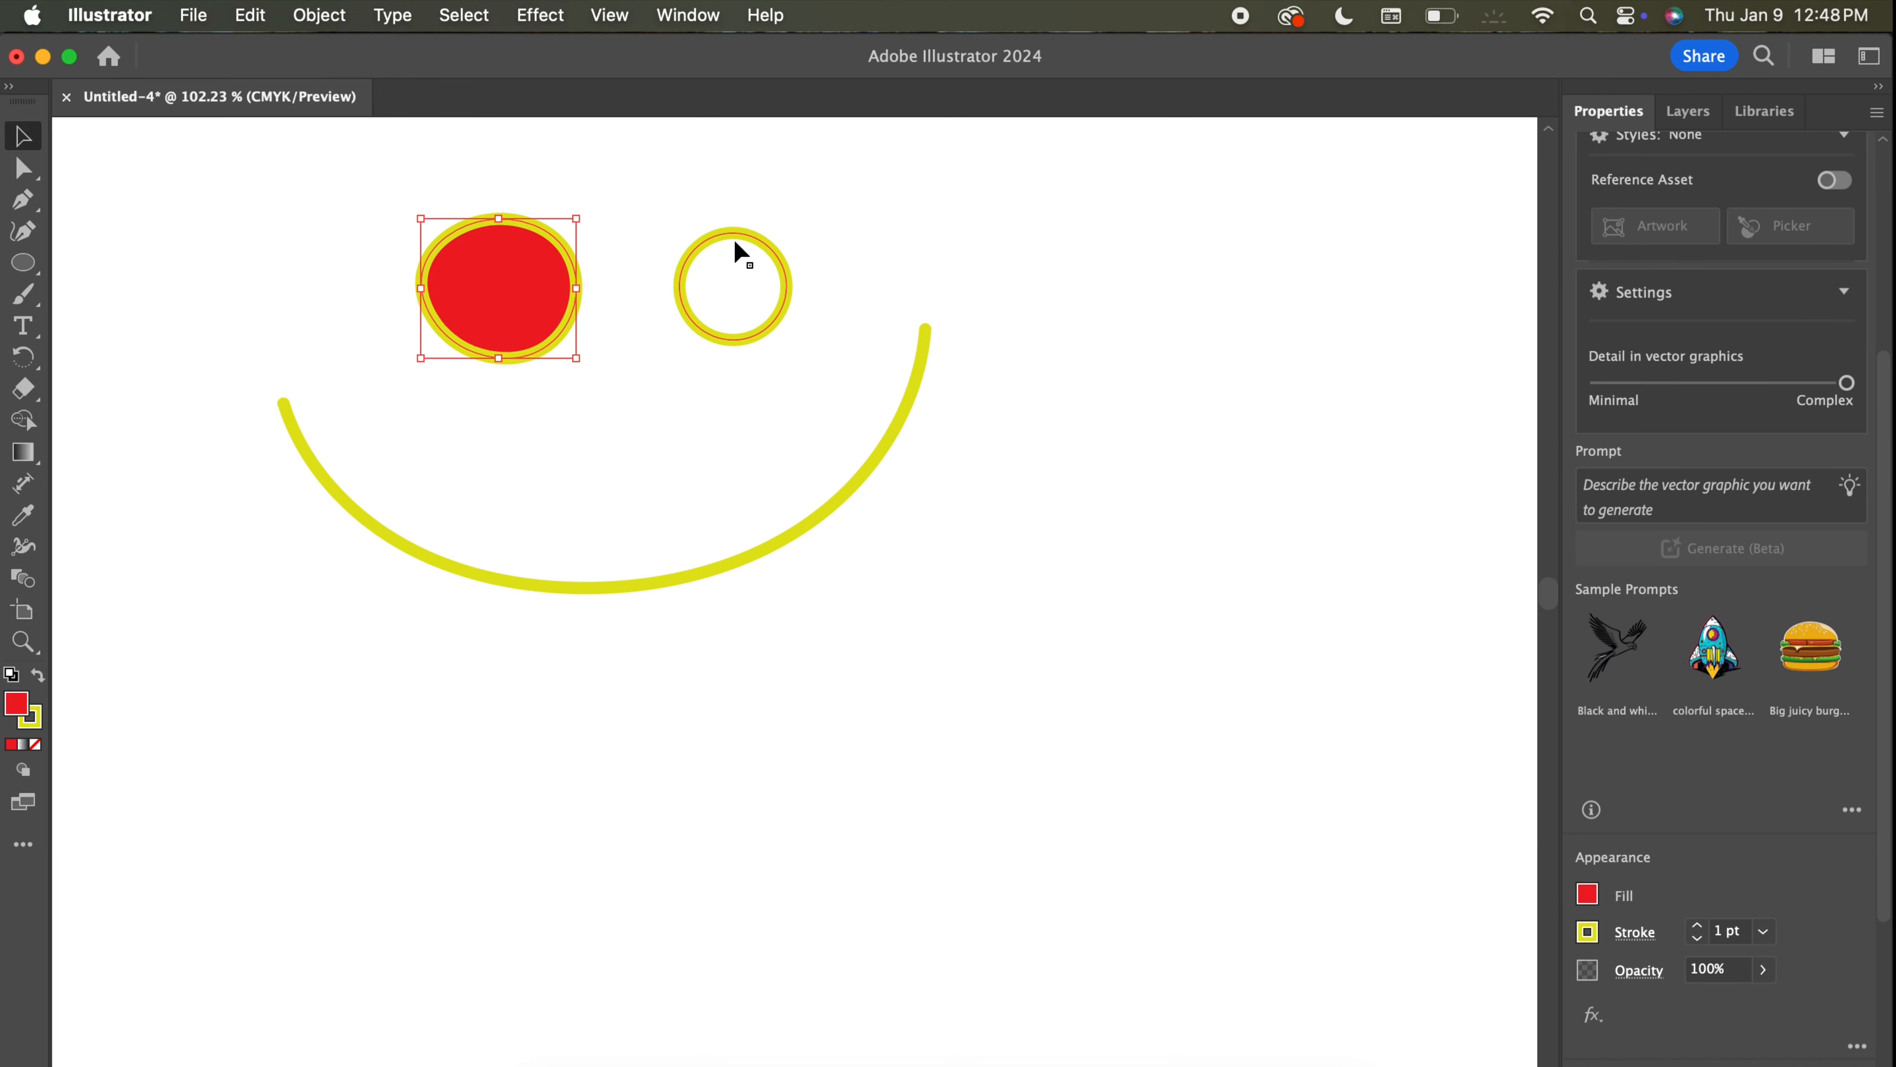
{"action": "left_click", "coordinate": [579, 186]}
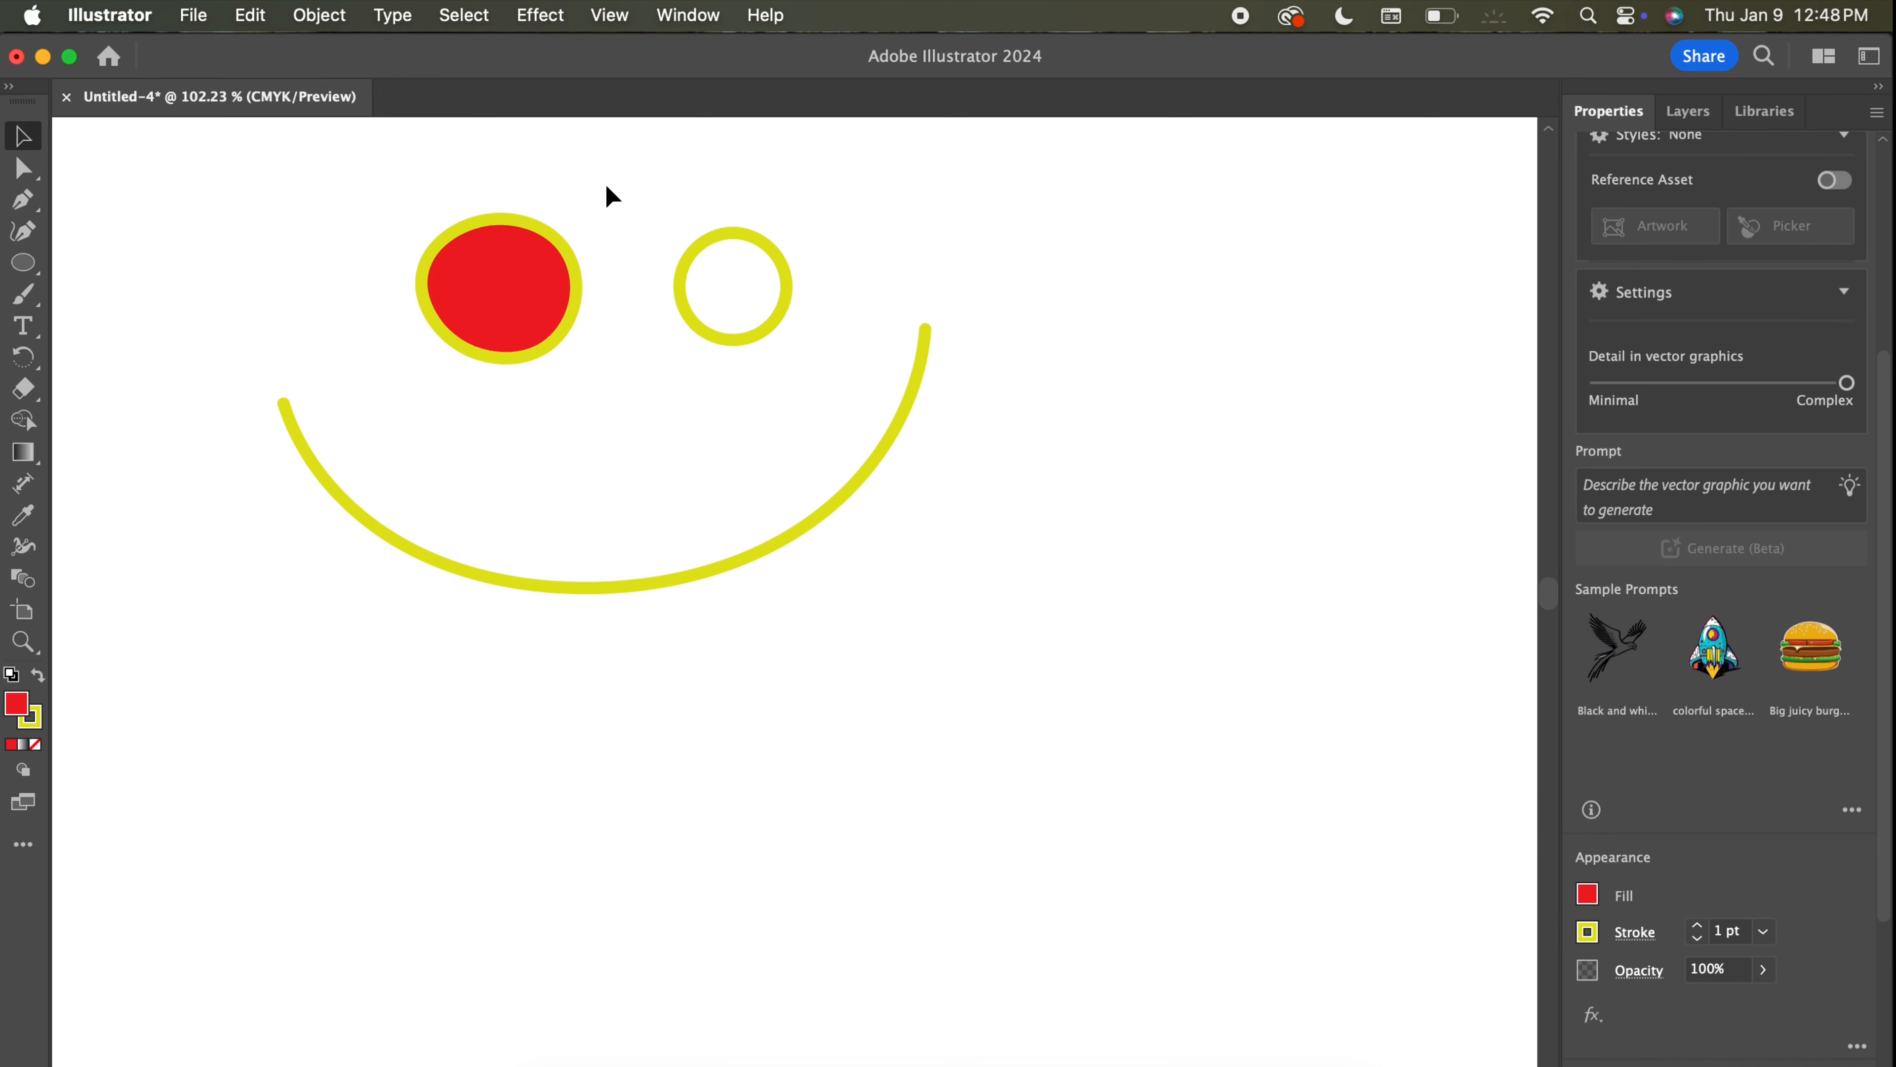
Fill the smaller eye with the light blue swatch and deselect it.
{"action": "left_click", "coordinate": [730, 236]}
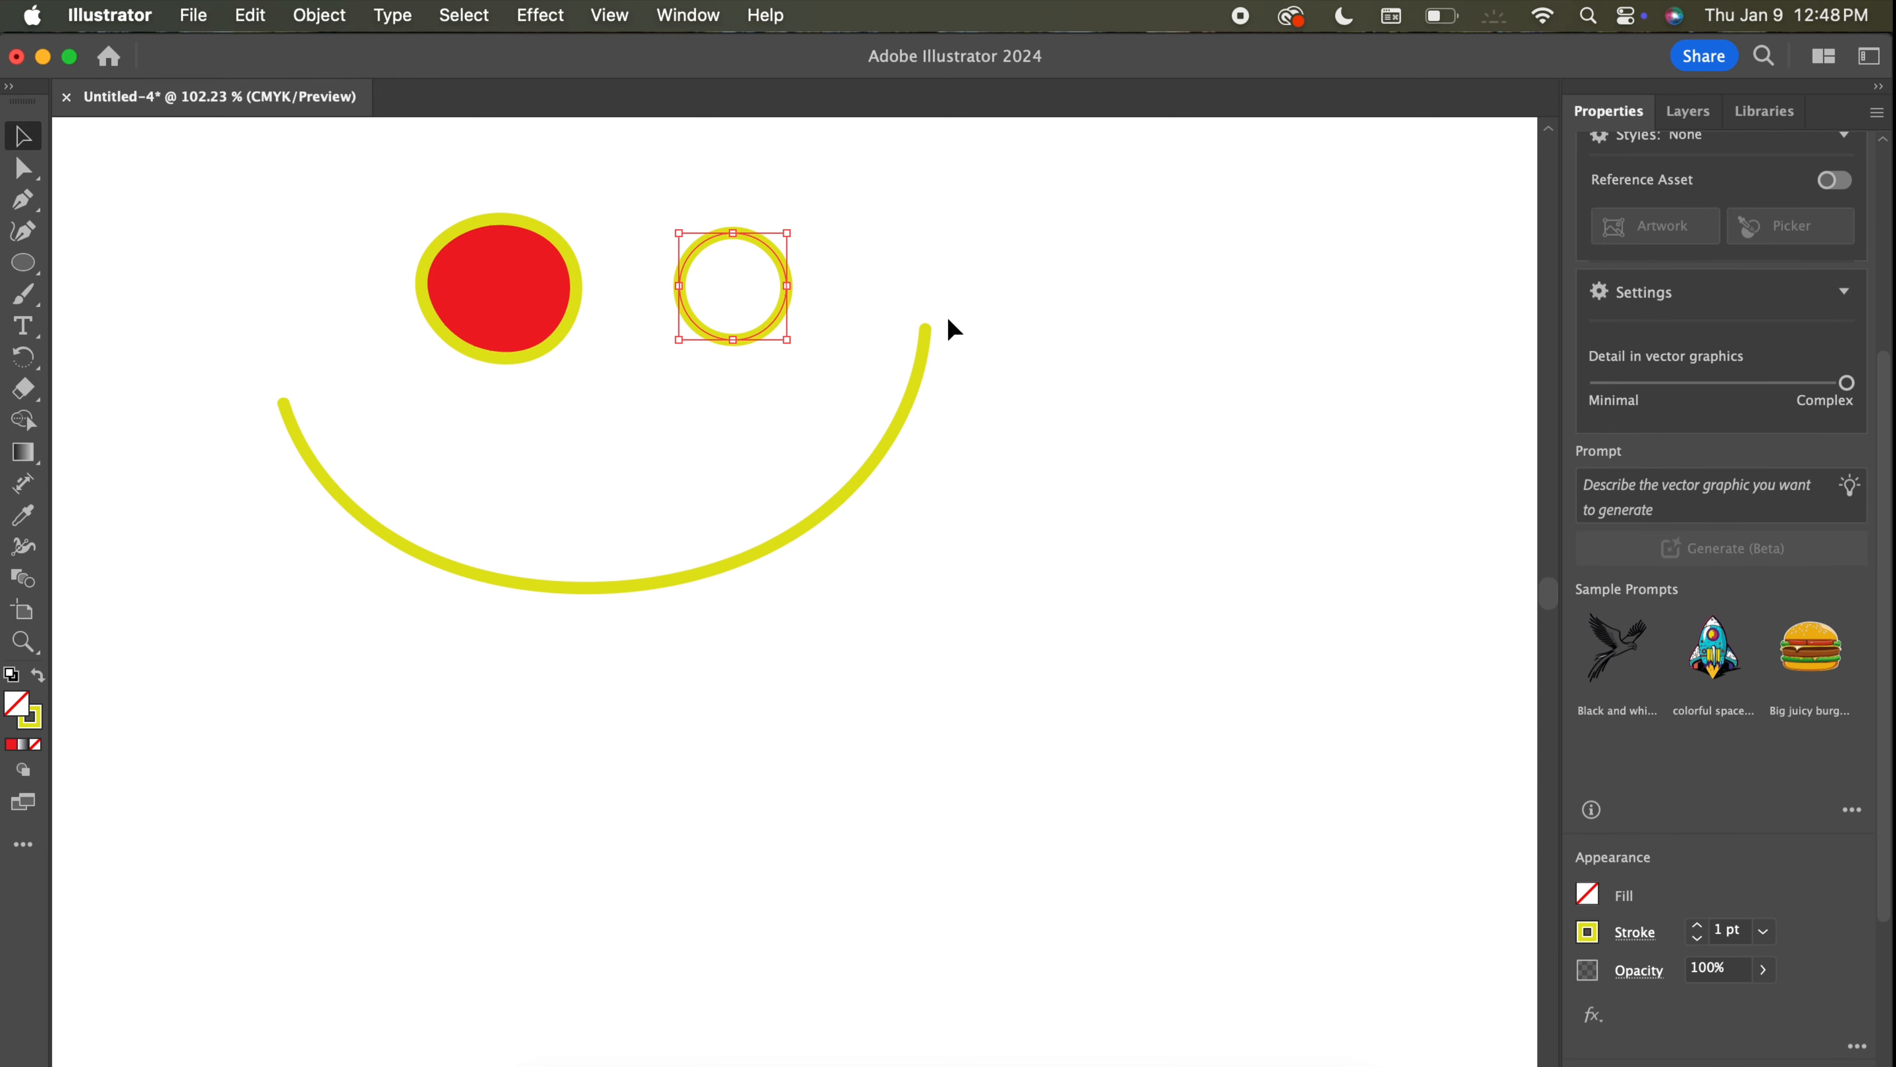
{"action": "left_click", "coordinate": [1588, 894]}
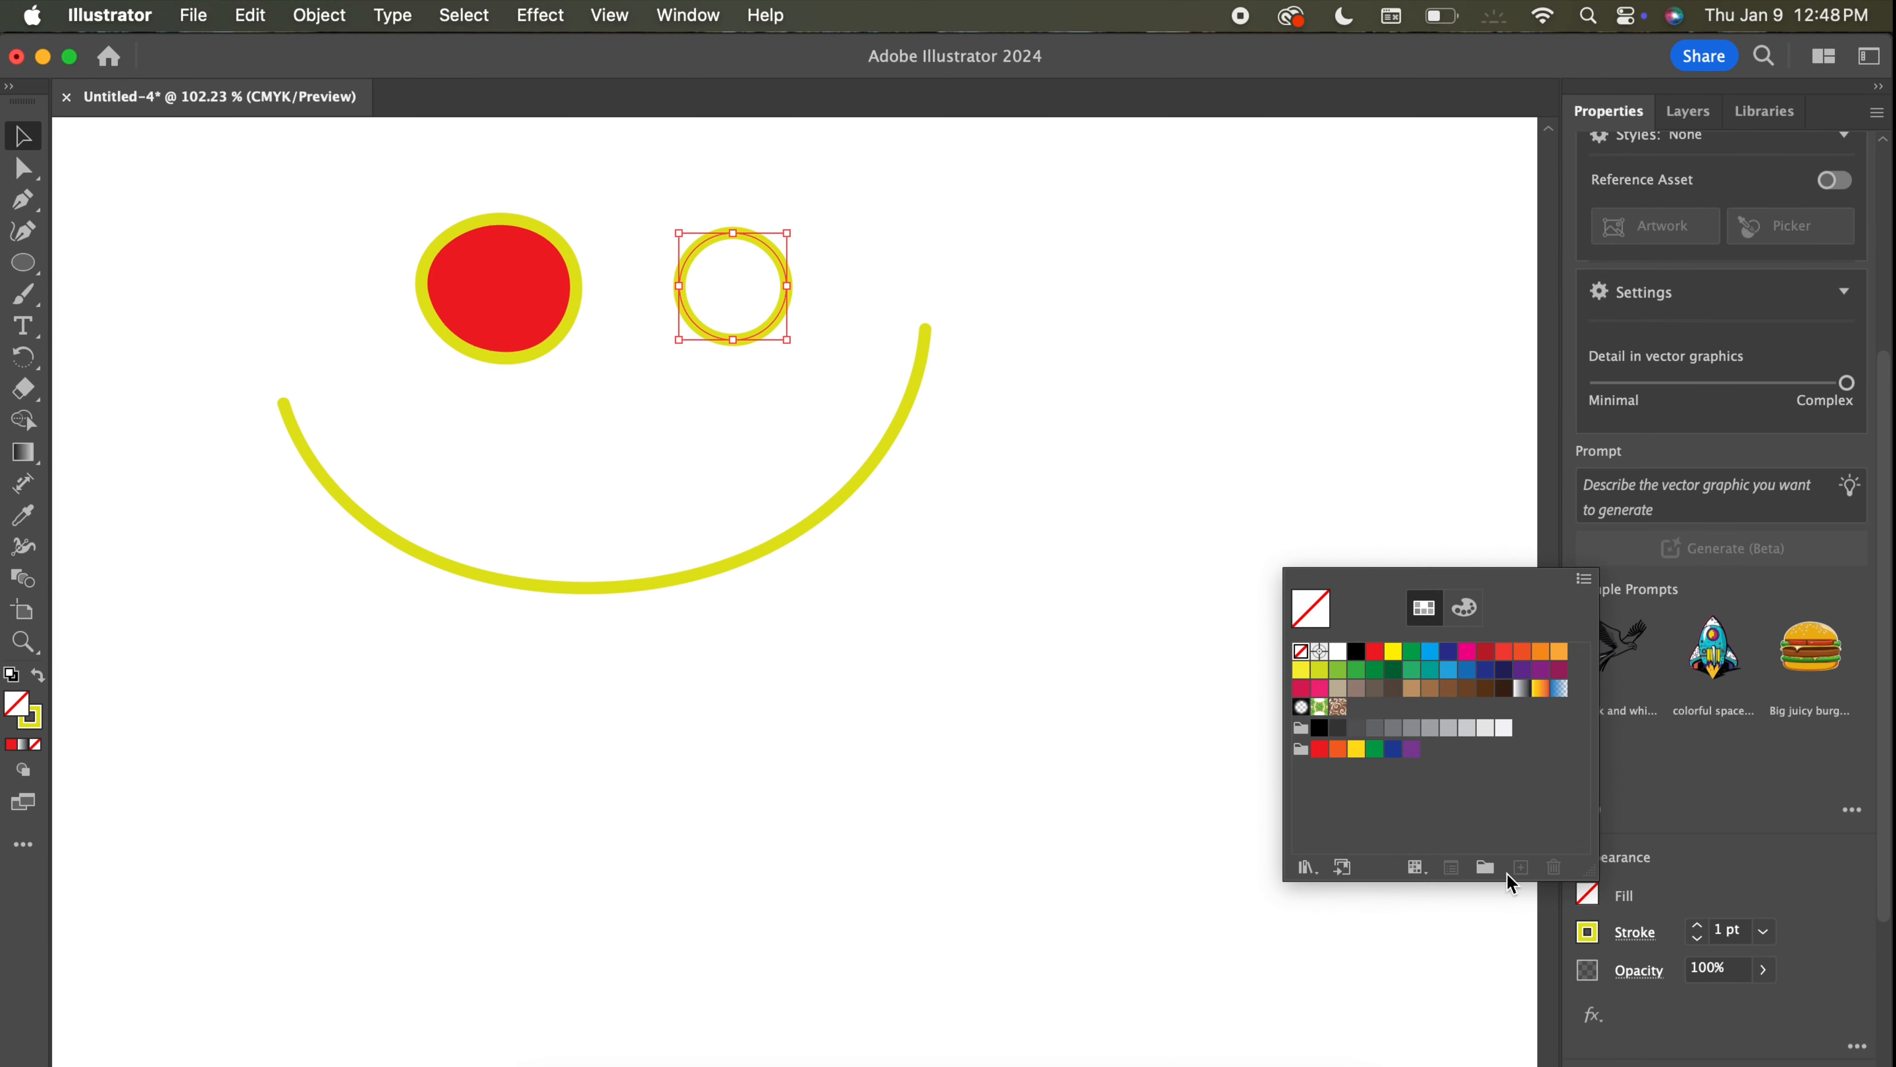
{"action": "left_click", "coordinate": [1432, 655]}
{"action": "left_click", "coordinate": [1044, 414]}
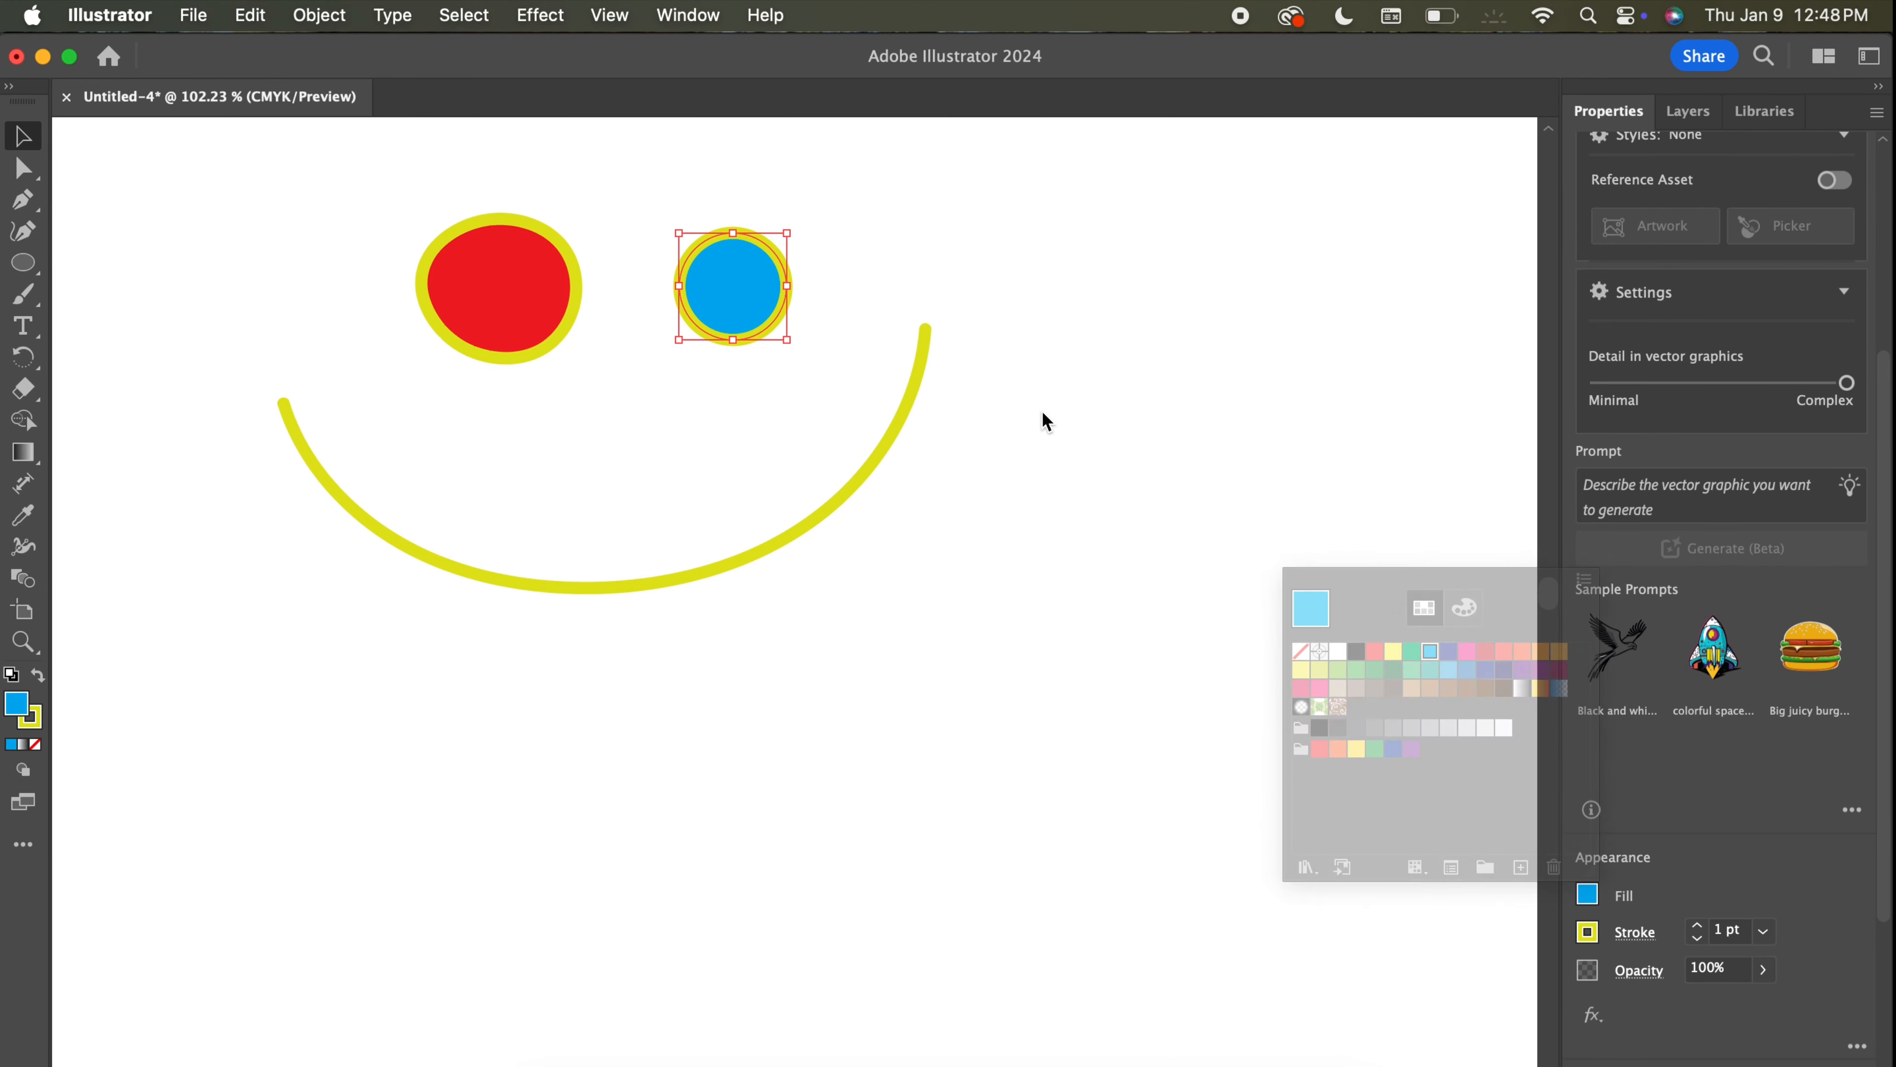
{"action": "left_click", "coordinate": [1015, 392]}
Select both eyes and the smile and group them into one object.
{"action": "scroll", "coordinate": [944, 421], "scroll_direction": "down", "scroll_amount": 2}
{"action": "scroll", "coordinate": [945, 426], "scroll_direction": "down", "scroll_amount": 3}
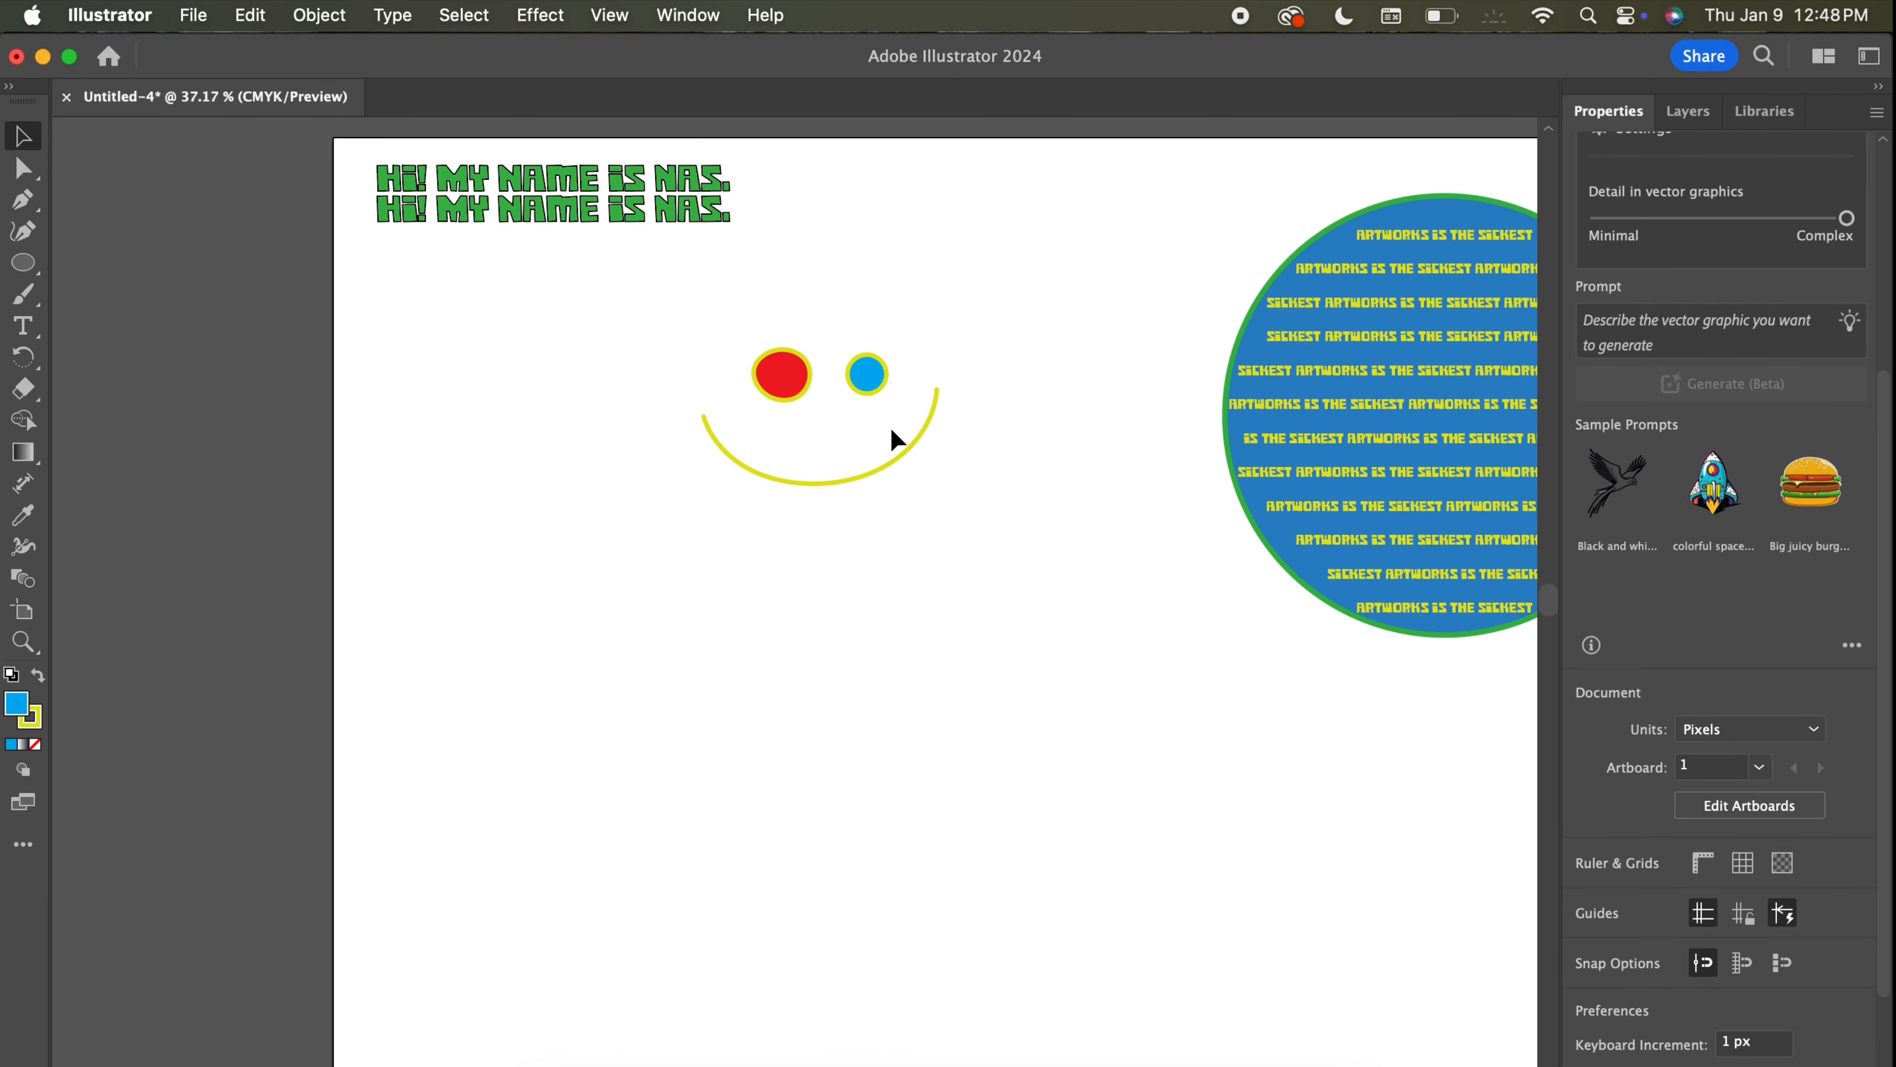
{"action": "left_click_drag", "start_coordinate": [689, 329], "coordinate": [1067, 545]}
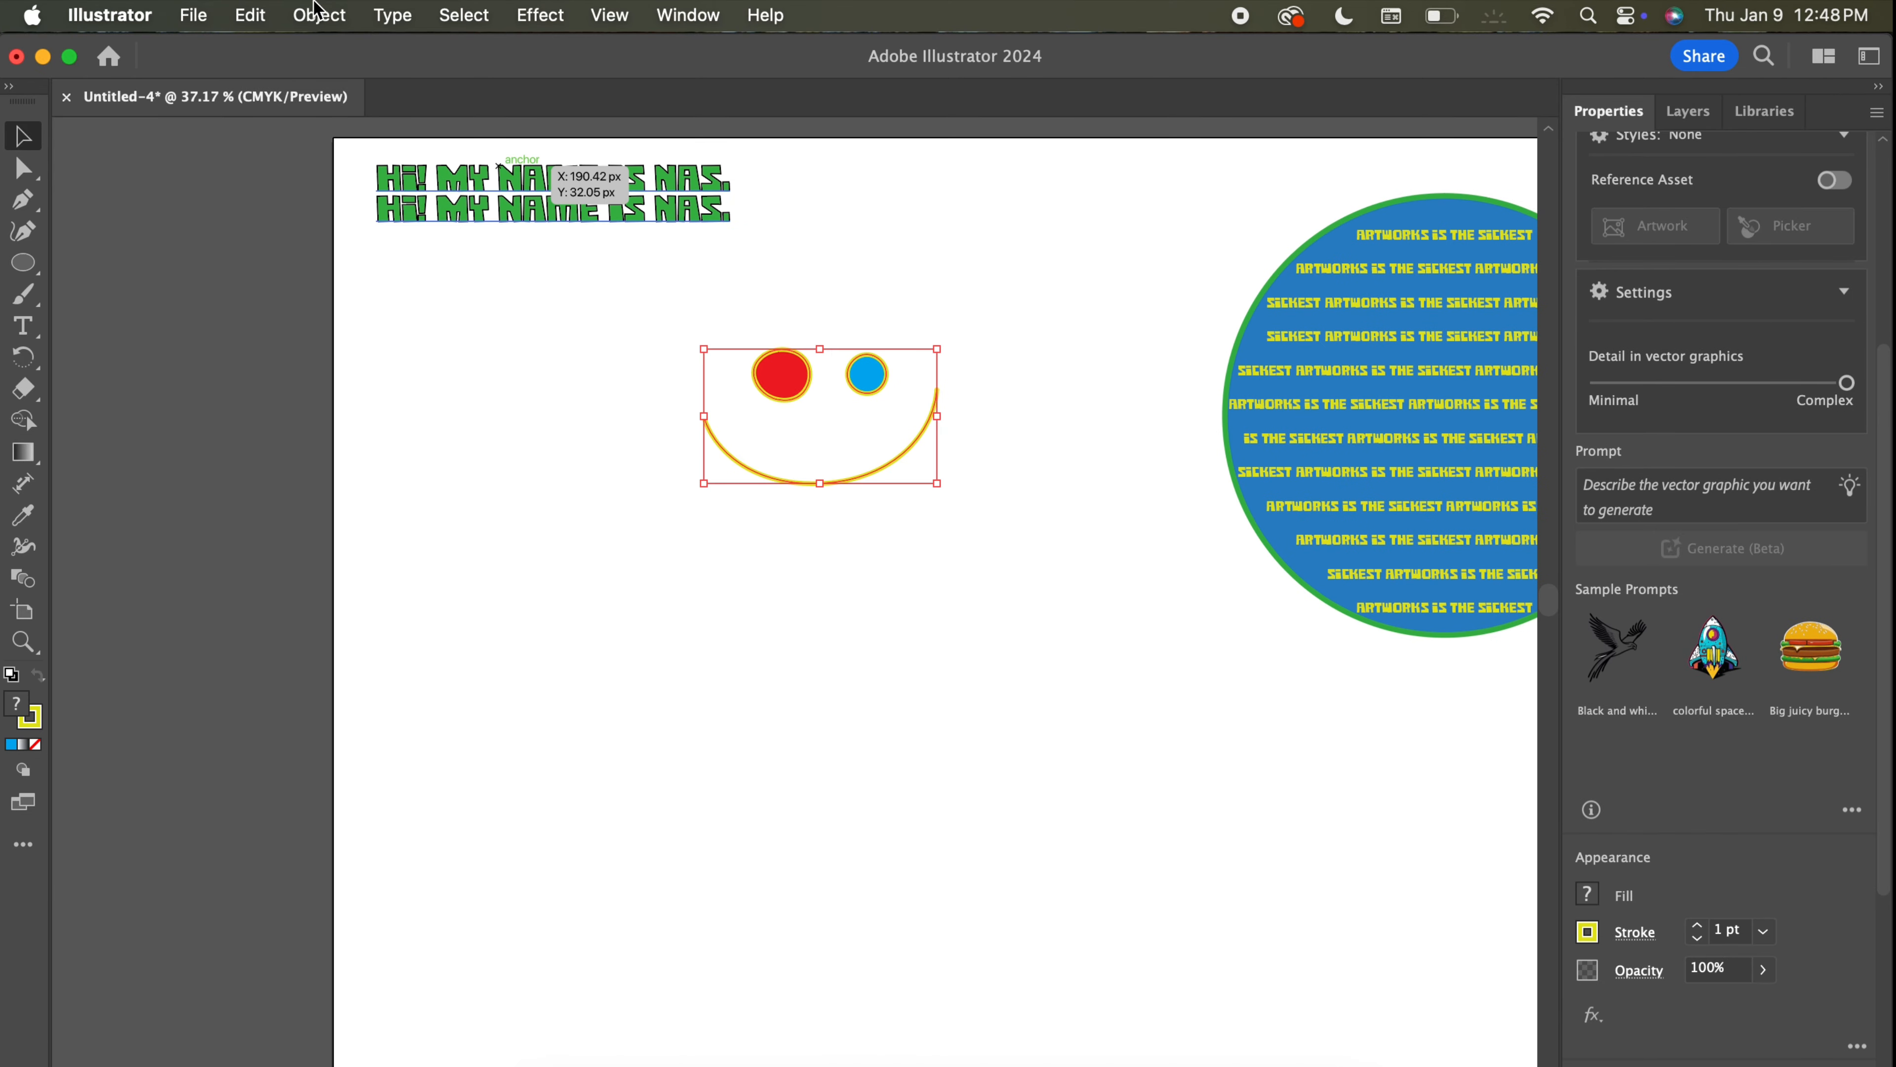
{"action": "left_click", "coordinate": [319, 15]}
{"action": "left_click", "coordinate": [376, 182]}
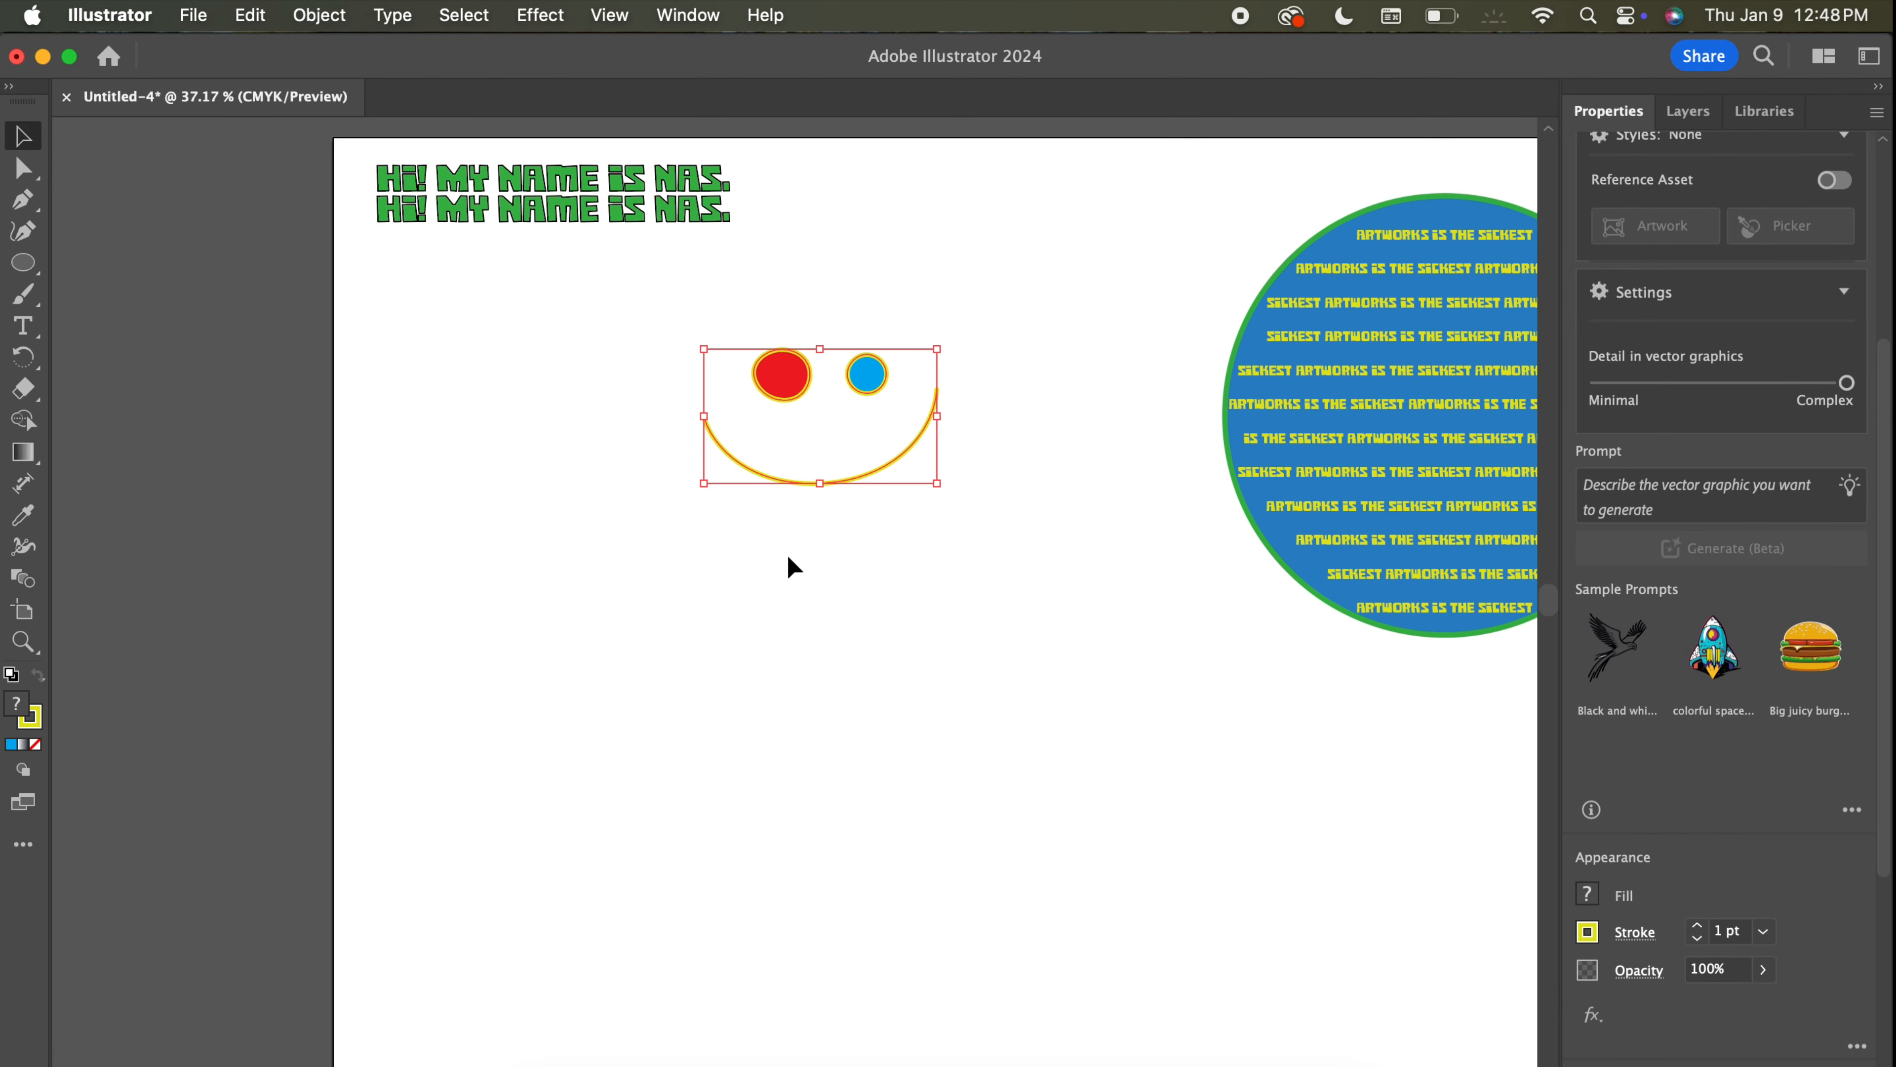
{"action": "left_click", "coordinate": [785, 551]}
Stretch the face group slightly taller and move it up to the area between the green text and the blue circle.
{"action": "left_click_drag", "start_coordinate": [888, 467], "coordinate": [921, 386]}
{"action": "left_click", "coordinate": [1022, 456]}
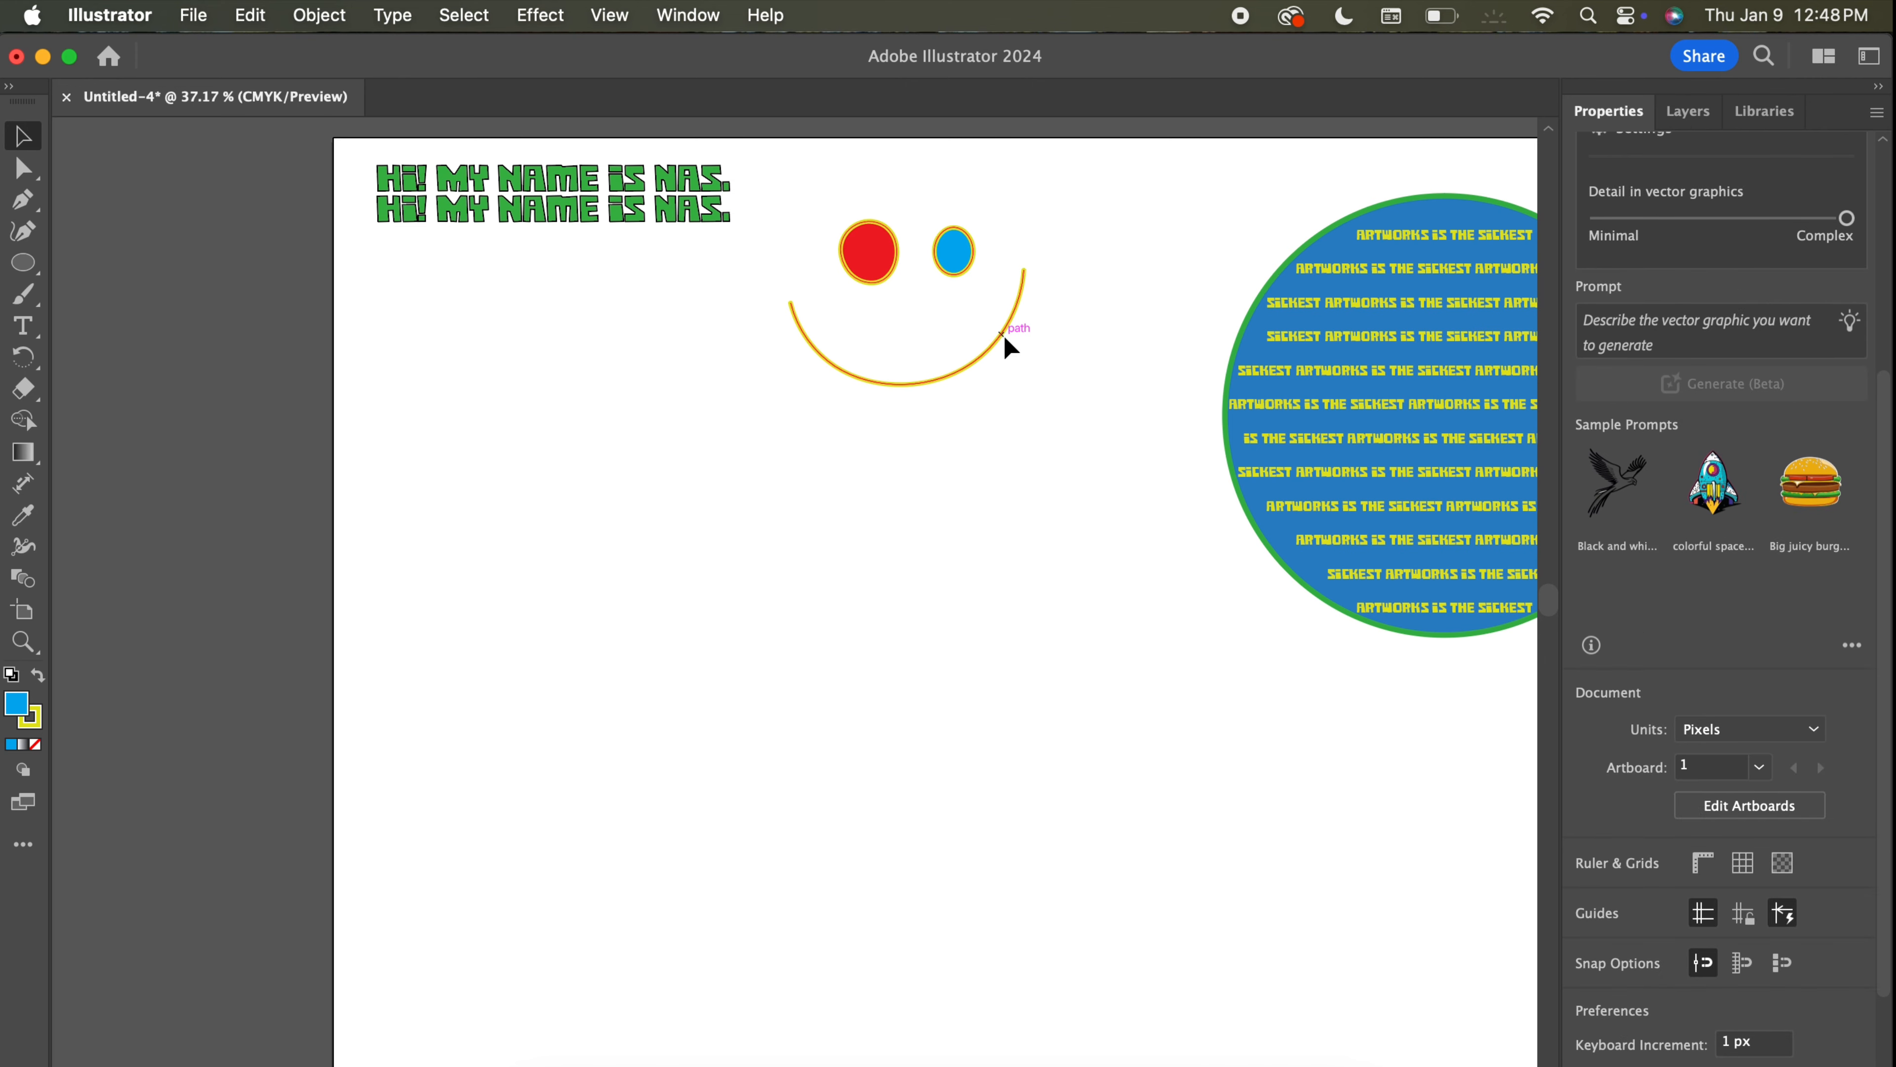
{"action": "left_click_drag", "start_coordinate": [1007, 339], "coordinate": [1035, 319]}
{"action": "left_click", "coordinate": [1029, 617]}
{"action": "scroll", "coordinate": [1028, 616], "scroll_direction": "right", "scroll_amount": 5}
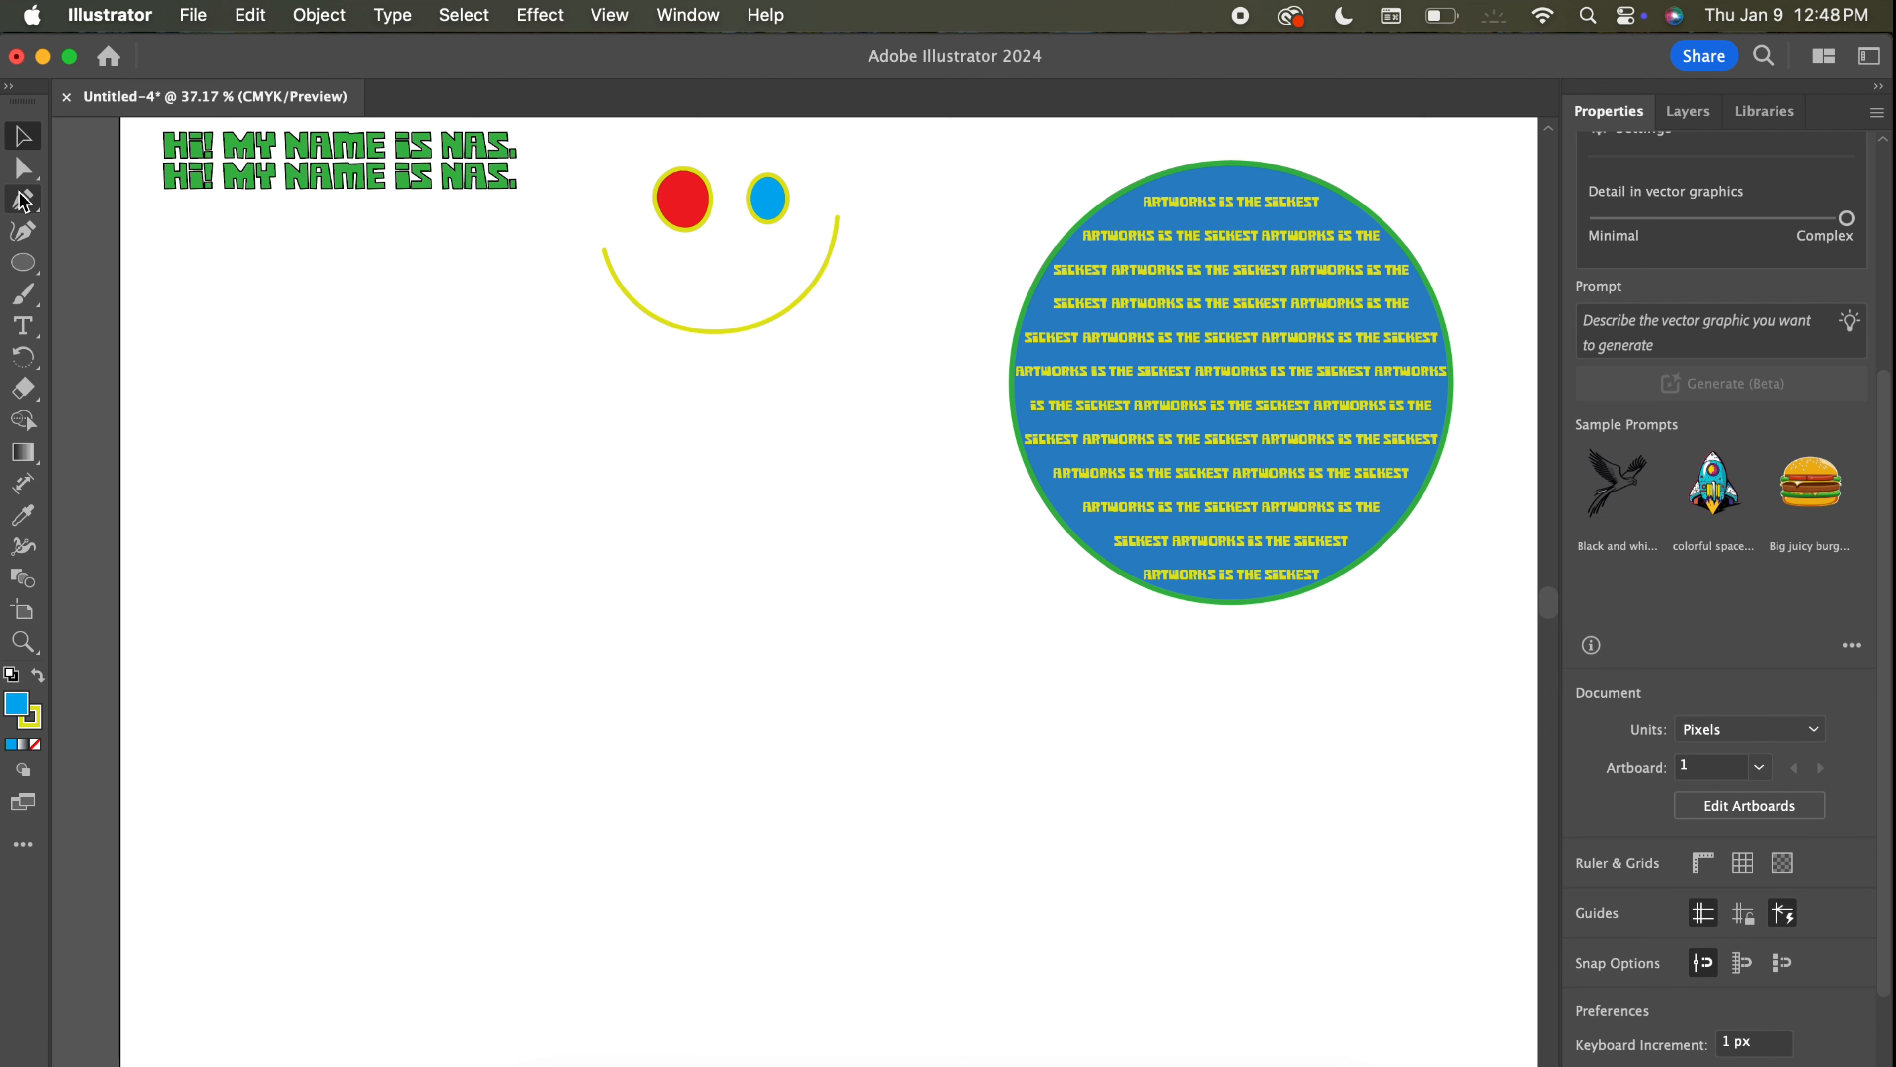
{"action": "left_click", "coordinate": [23, 264]}
{"action": "left_click", "coordinate": [94, 258]}
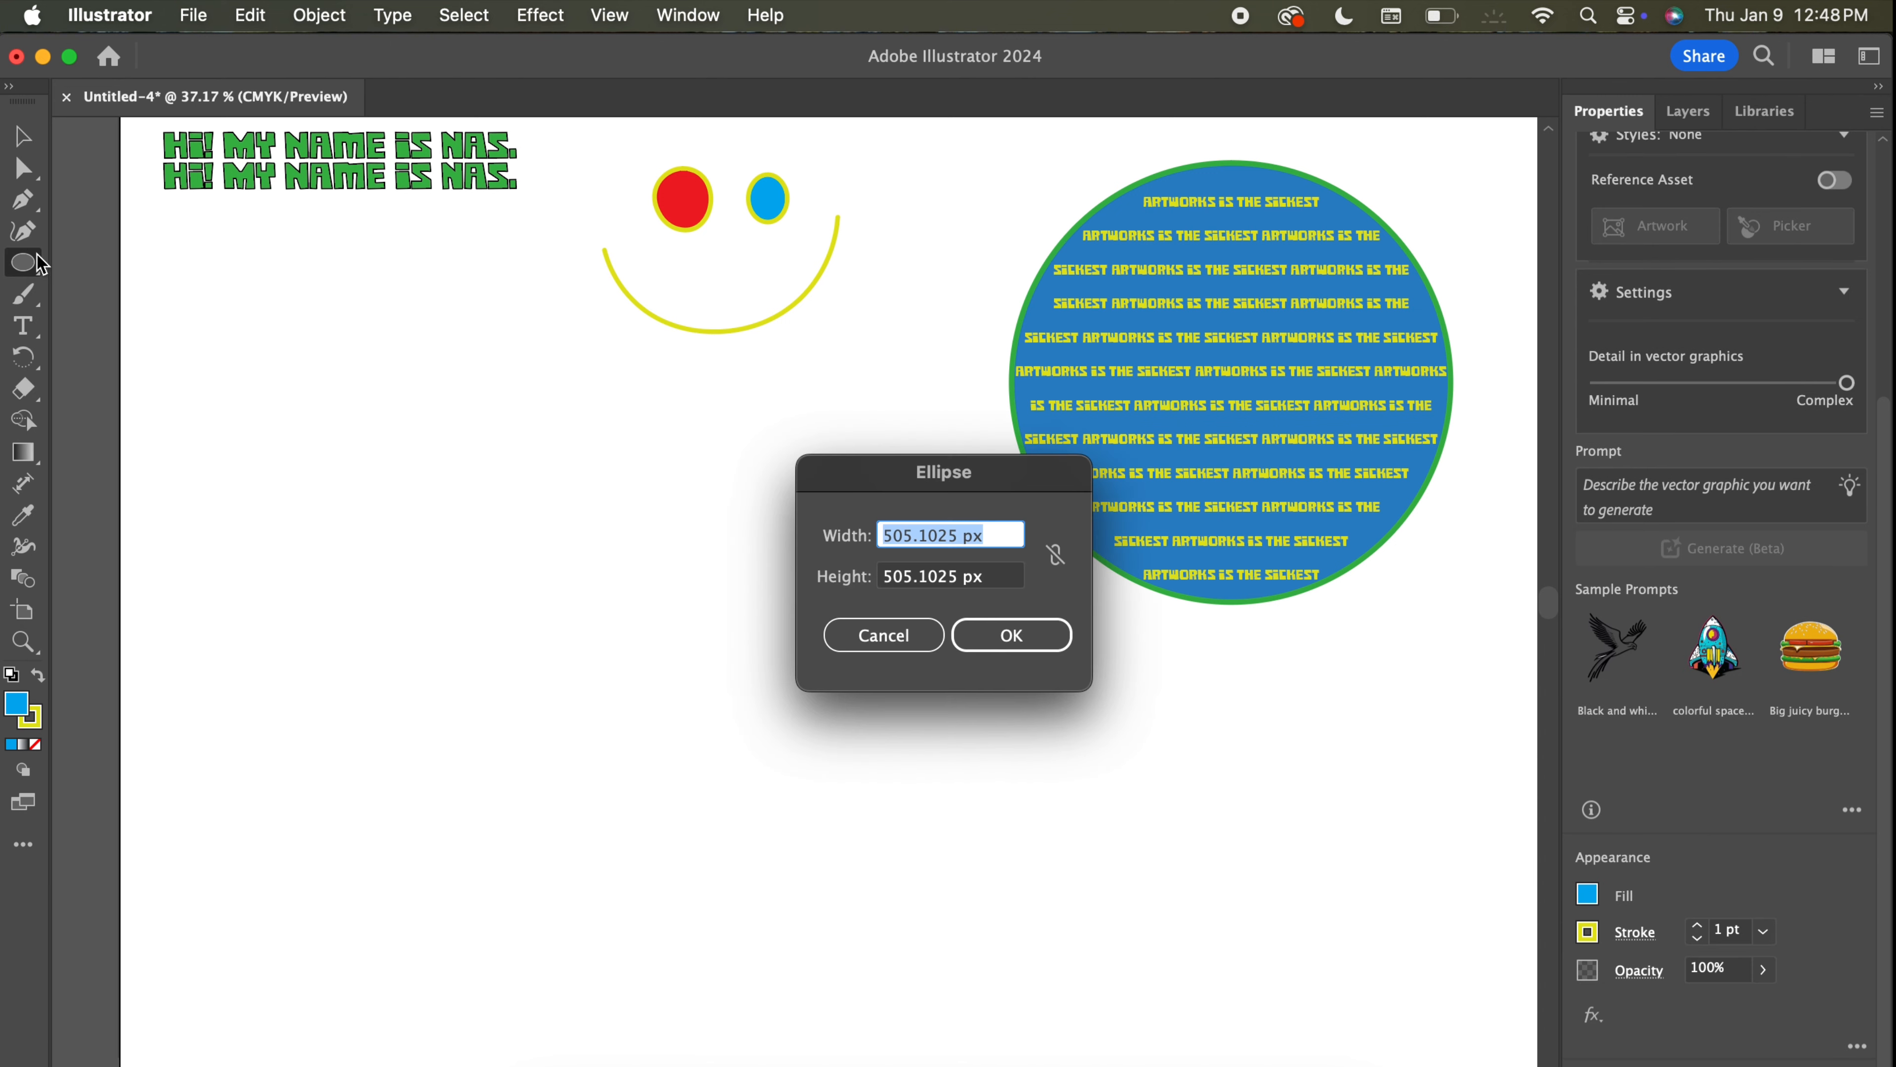
{"action": "left_click", "coordinate": [896, 635]}
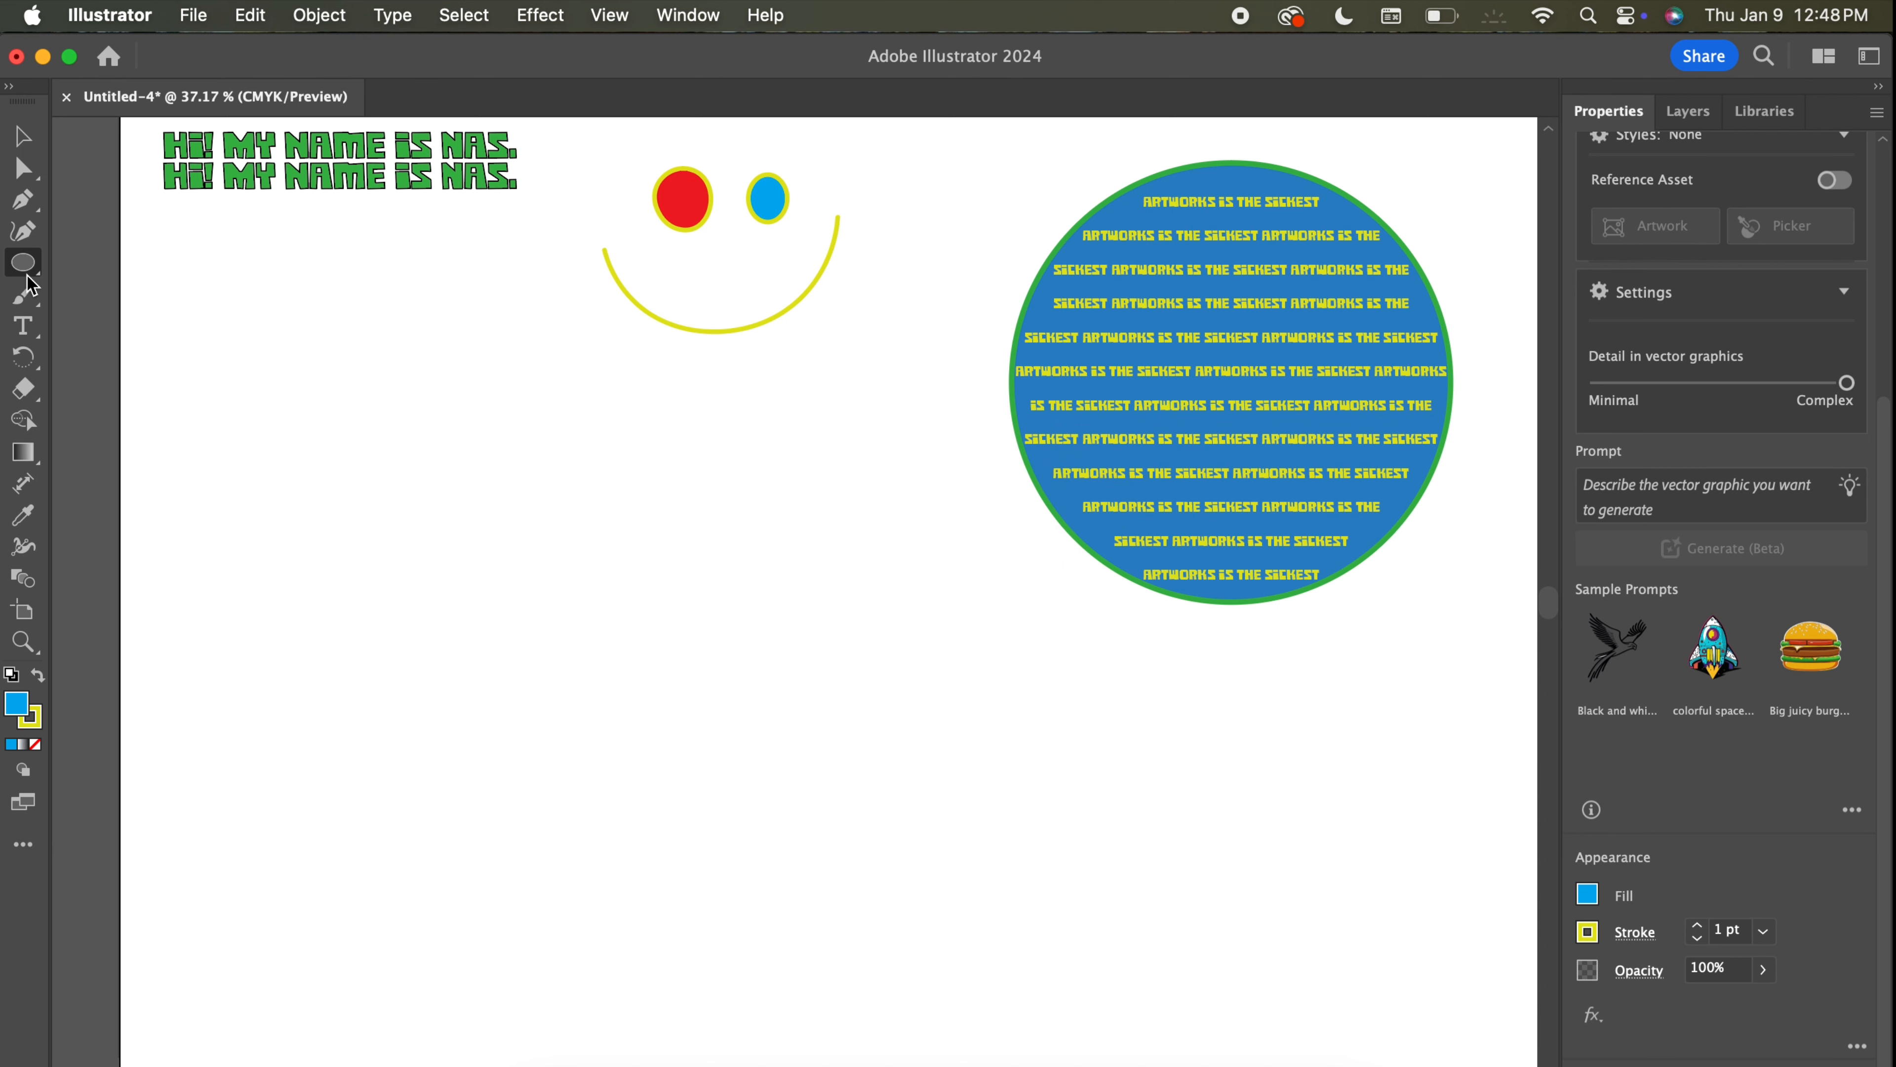
Draw a nearly horizontal line with the Line Segment tool in the empty area below the smiley face.
{"action": "left_click_drag", "start_coordinate": [39, 284], "coordinate": [145, 387]}
{"action": "left_click", "coordinate": [382, 576]}
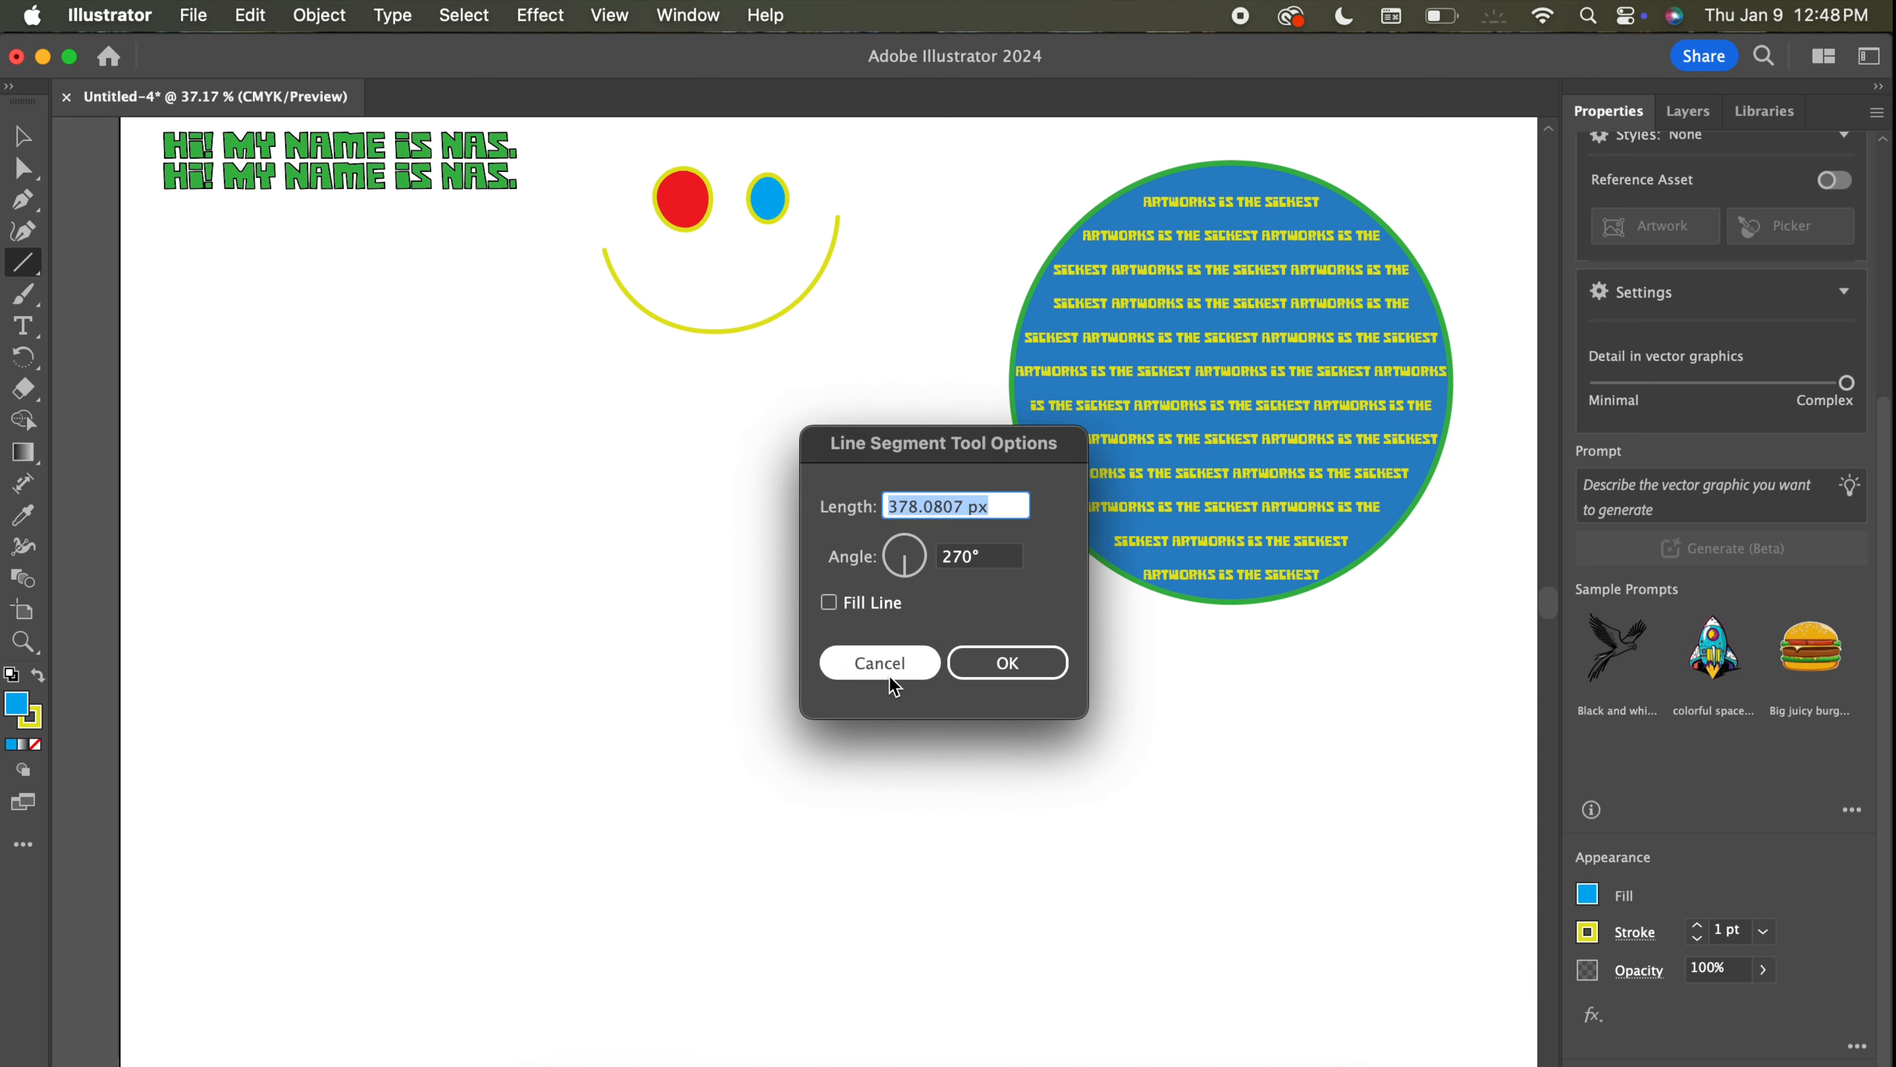
{"action": "left_click", "coordinate": [821, 662]}
{"action": "left_click_drag", "start_coordinate": [401, 574], "coordinate": [721, 571]}
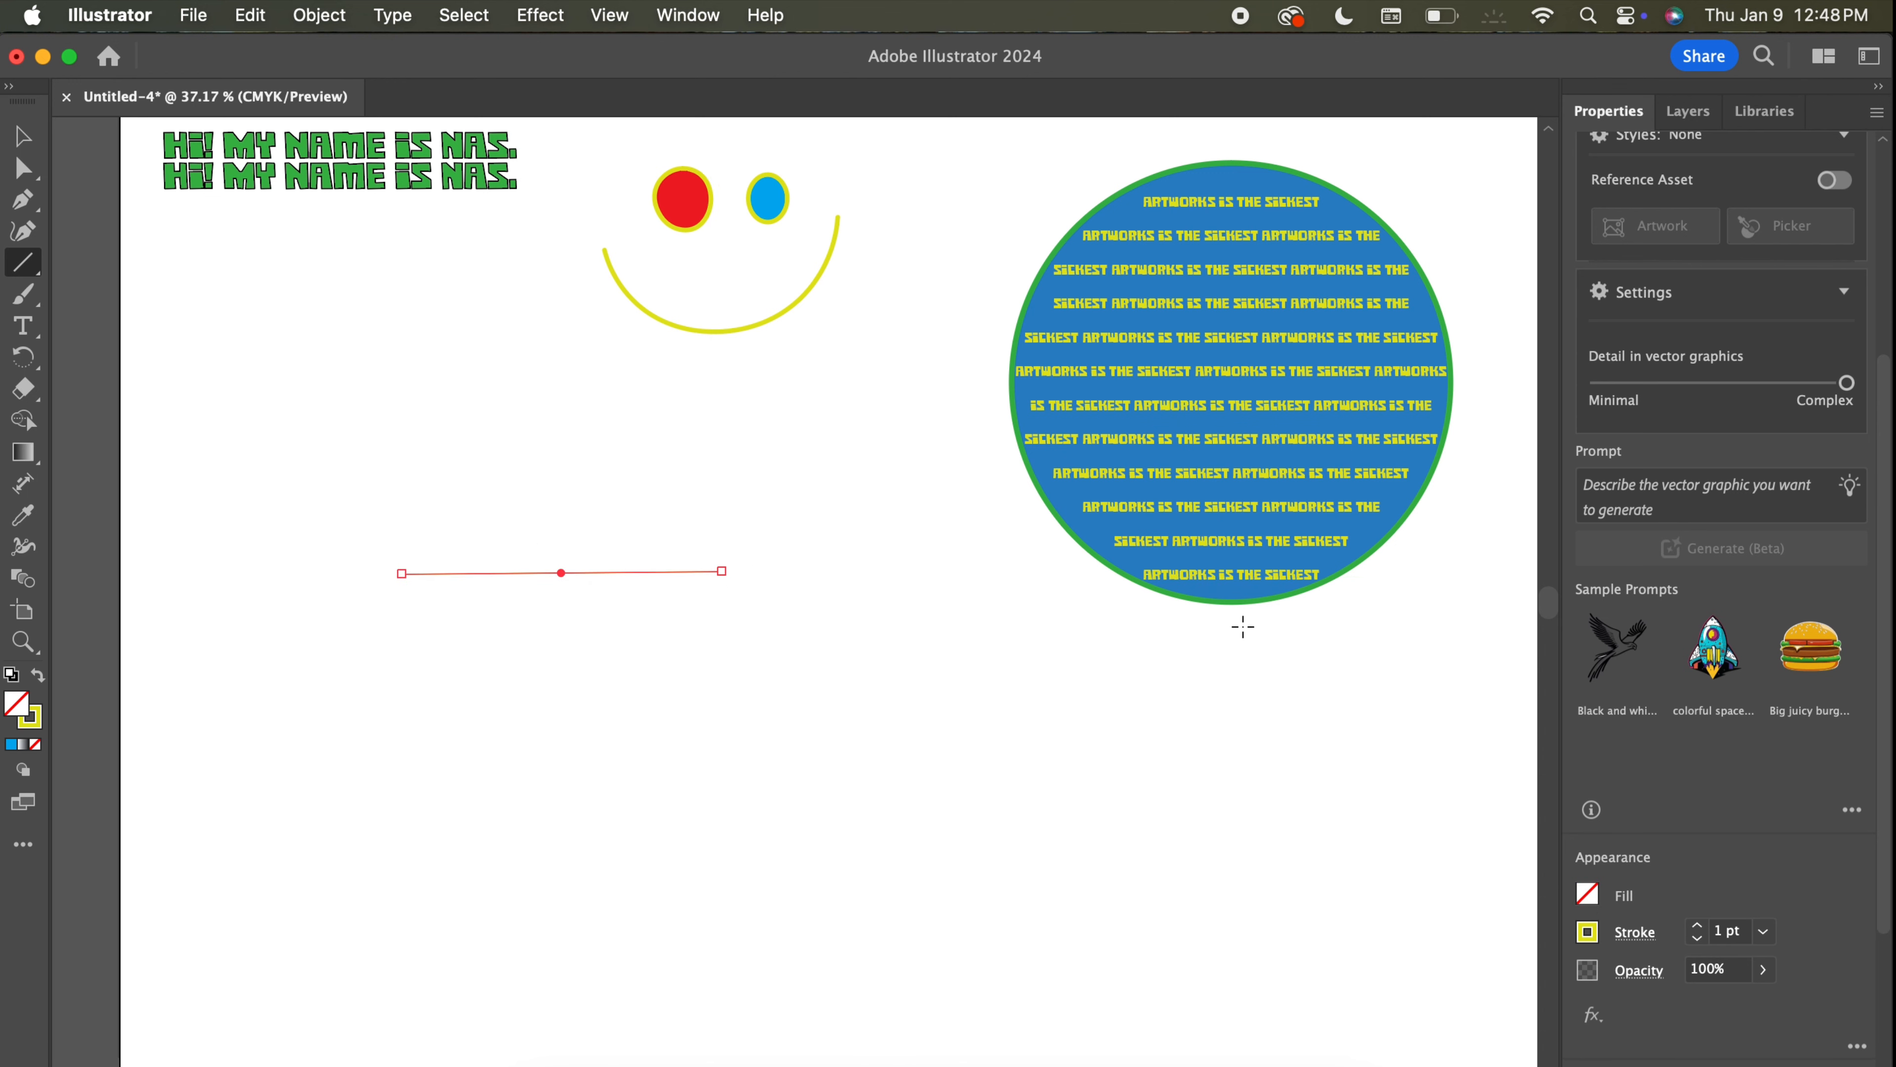
Set the line's stroke to black with a 6 pt weight and deselect it.
{"action": "left_click", "coordinate": [1594, 934]}
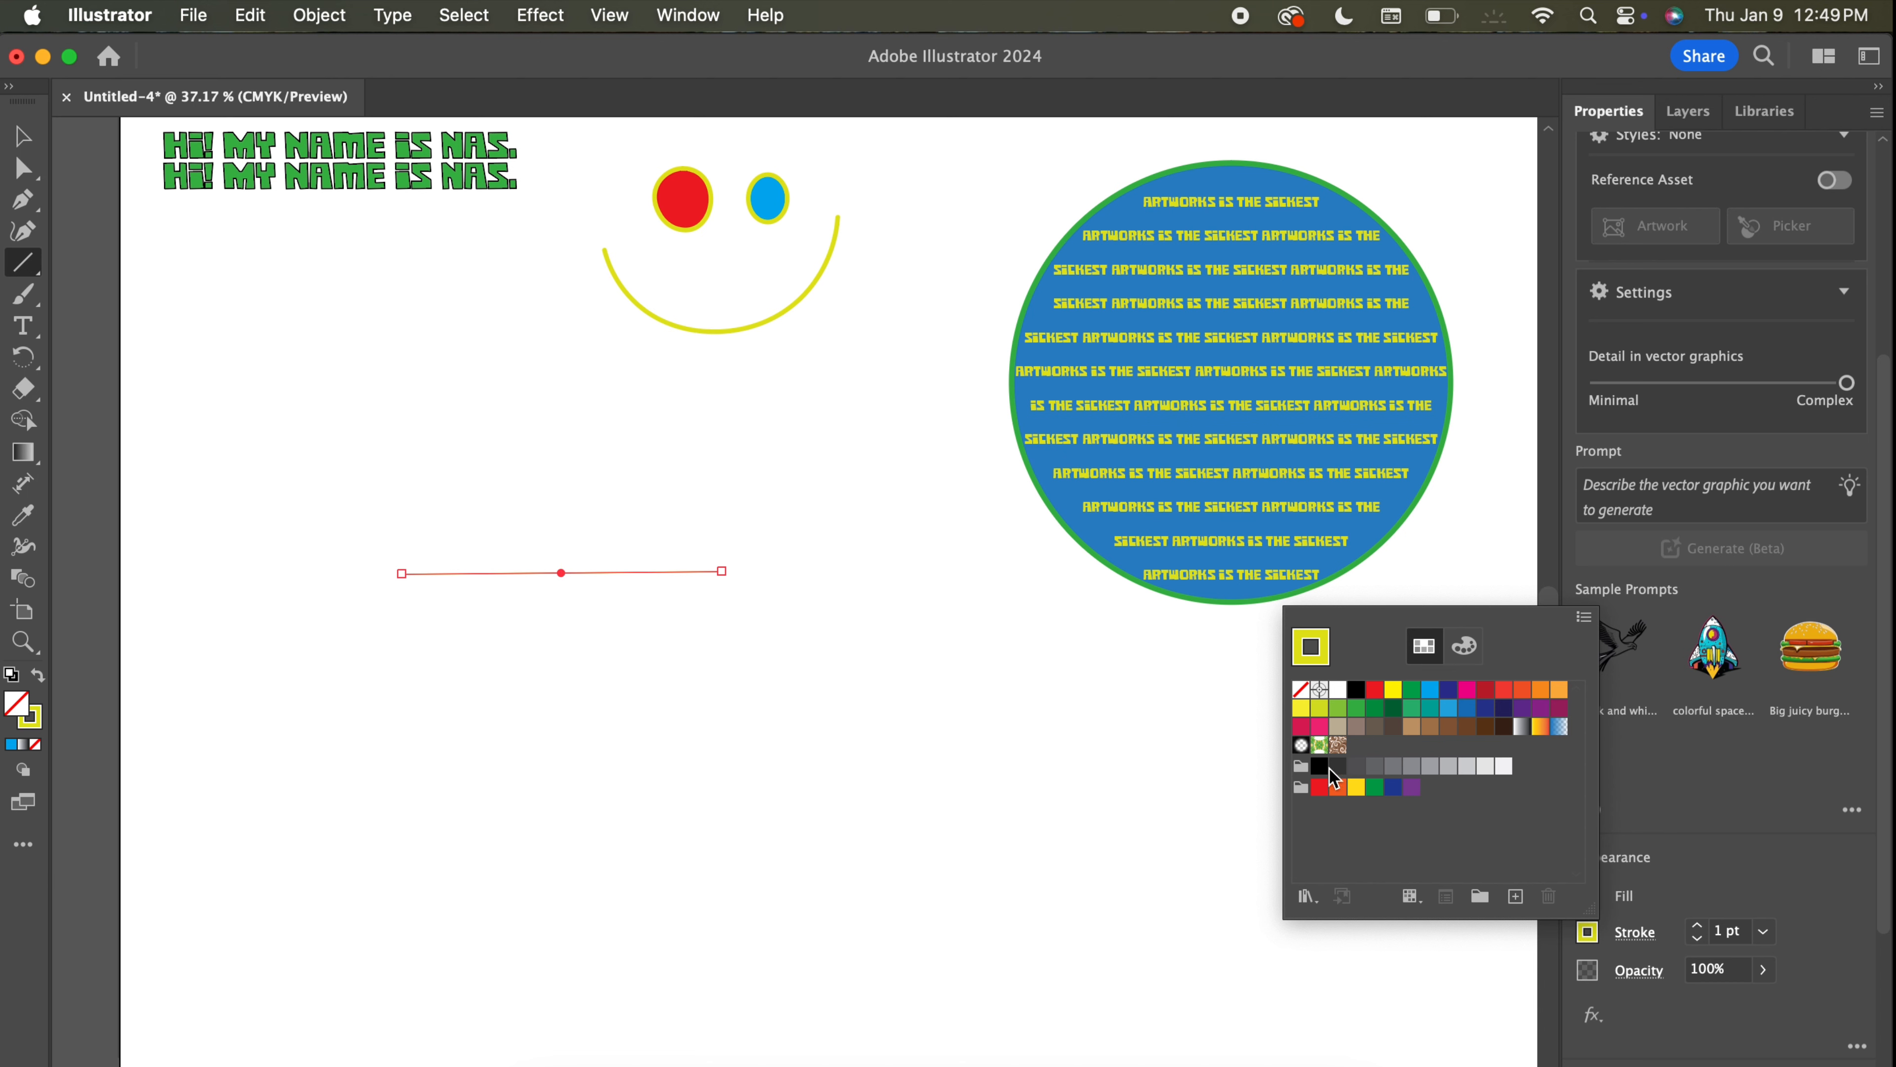
{"action": "left_click", "coordinate": [1318, 768]}
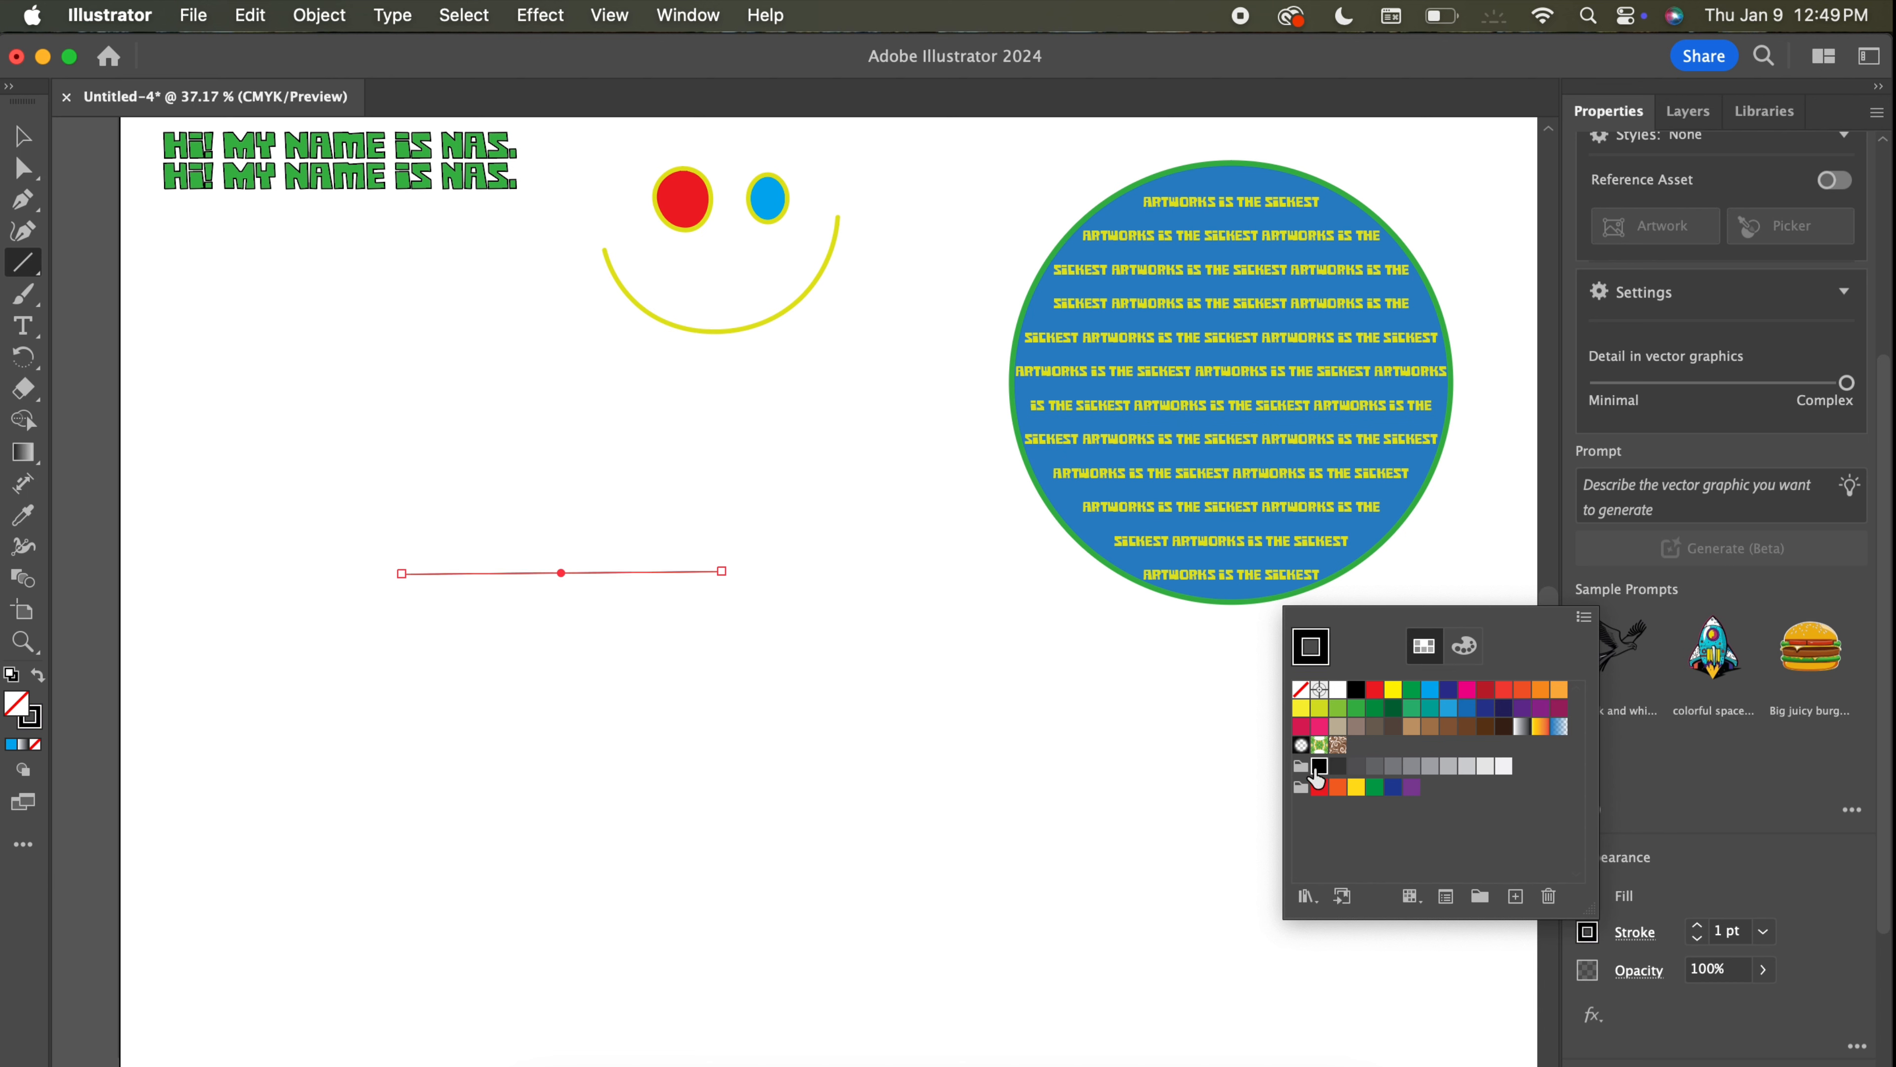
{"action": "left_click", "coordinate": [1699, 926]}
{"action": "left_click", "coordinate": [1698, 926]}
{"action": "left_click", "coordinate": [1698, 926]}
{"action": "left_click", "coordinate": [1698, 925]}
{"action": "left_click", "coordinate": [1698, 925]}
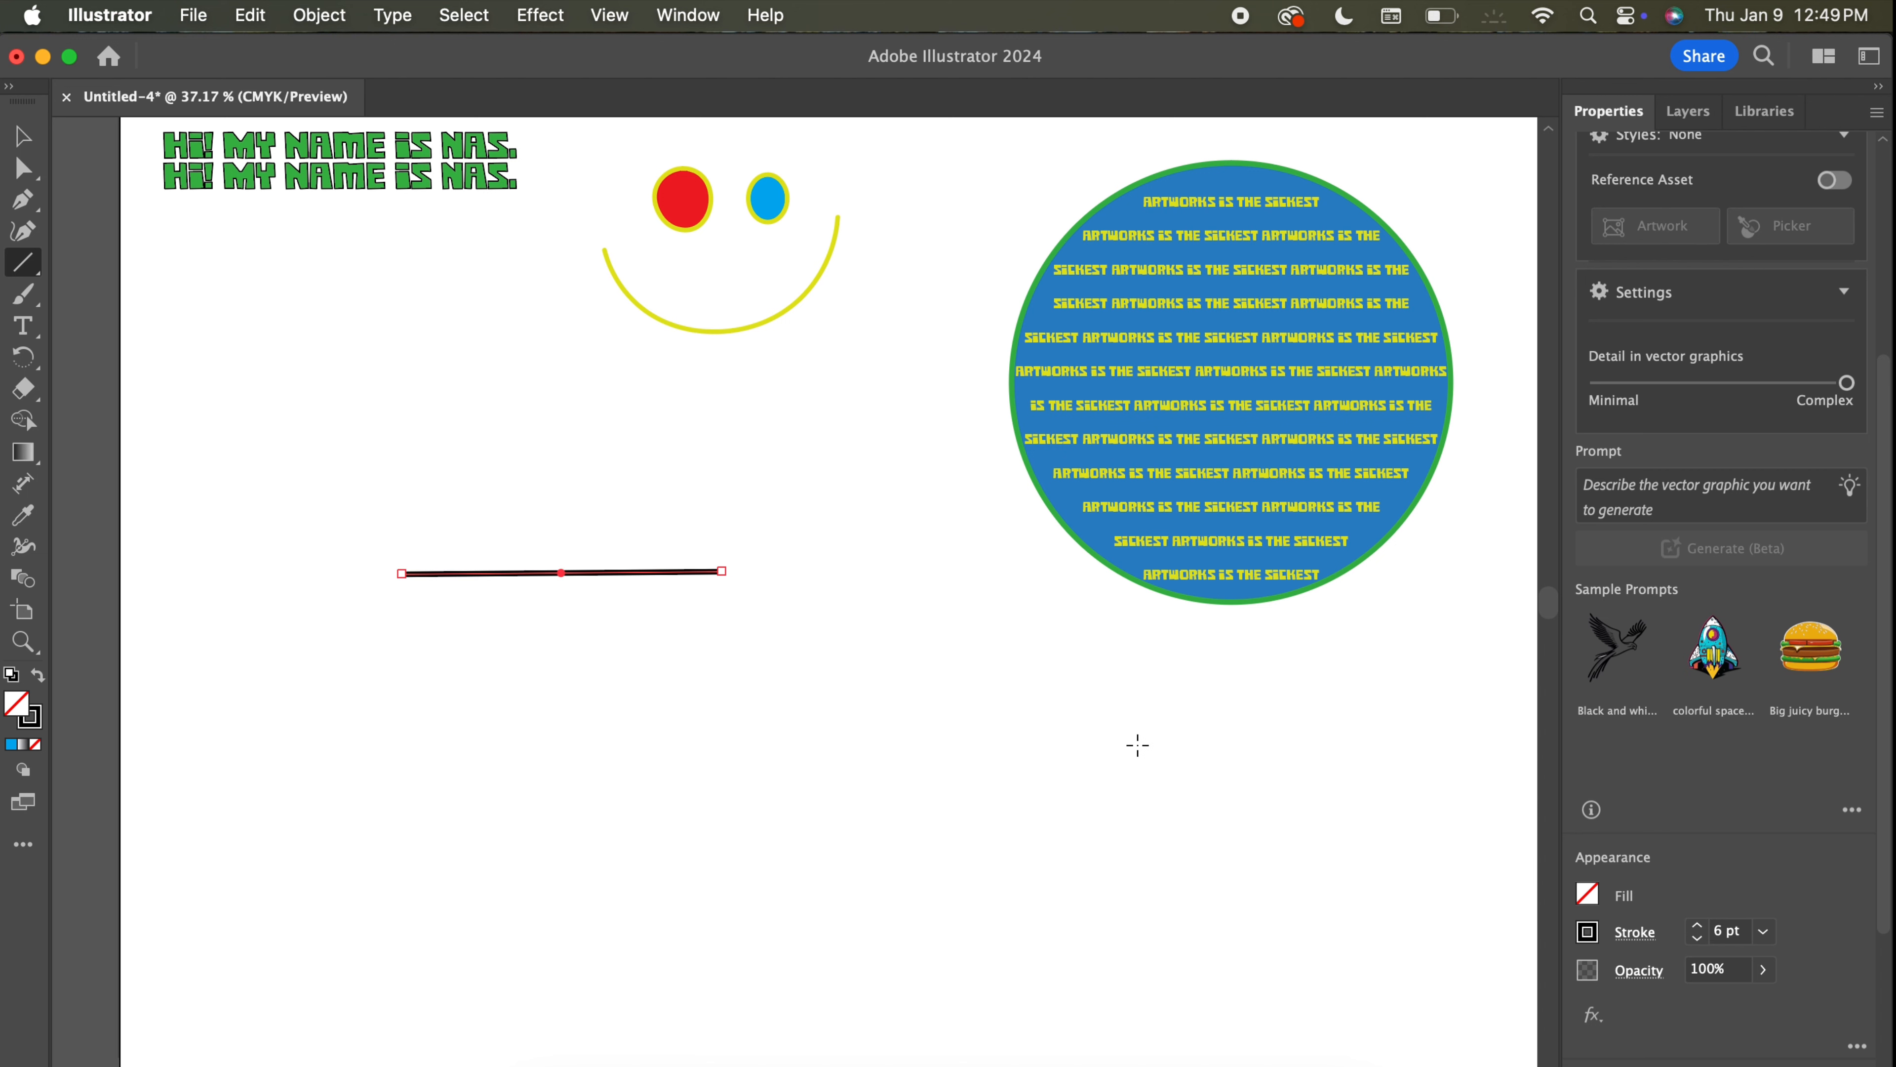
{"action": "left_click", "coordinate": [22, 136]}
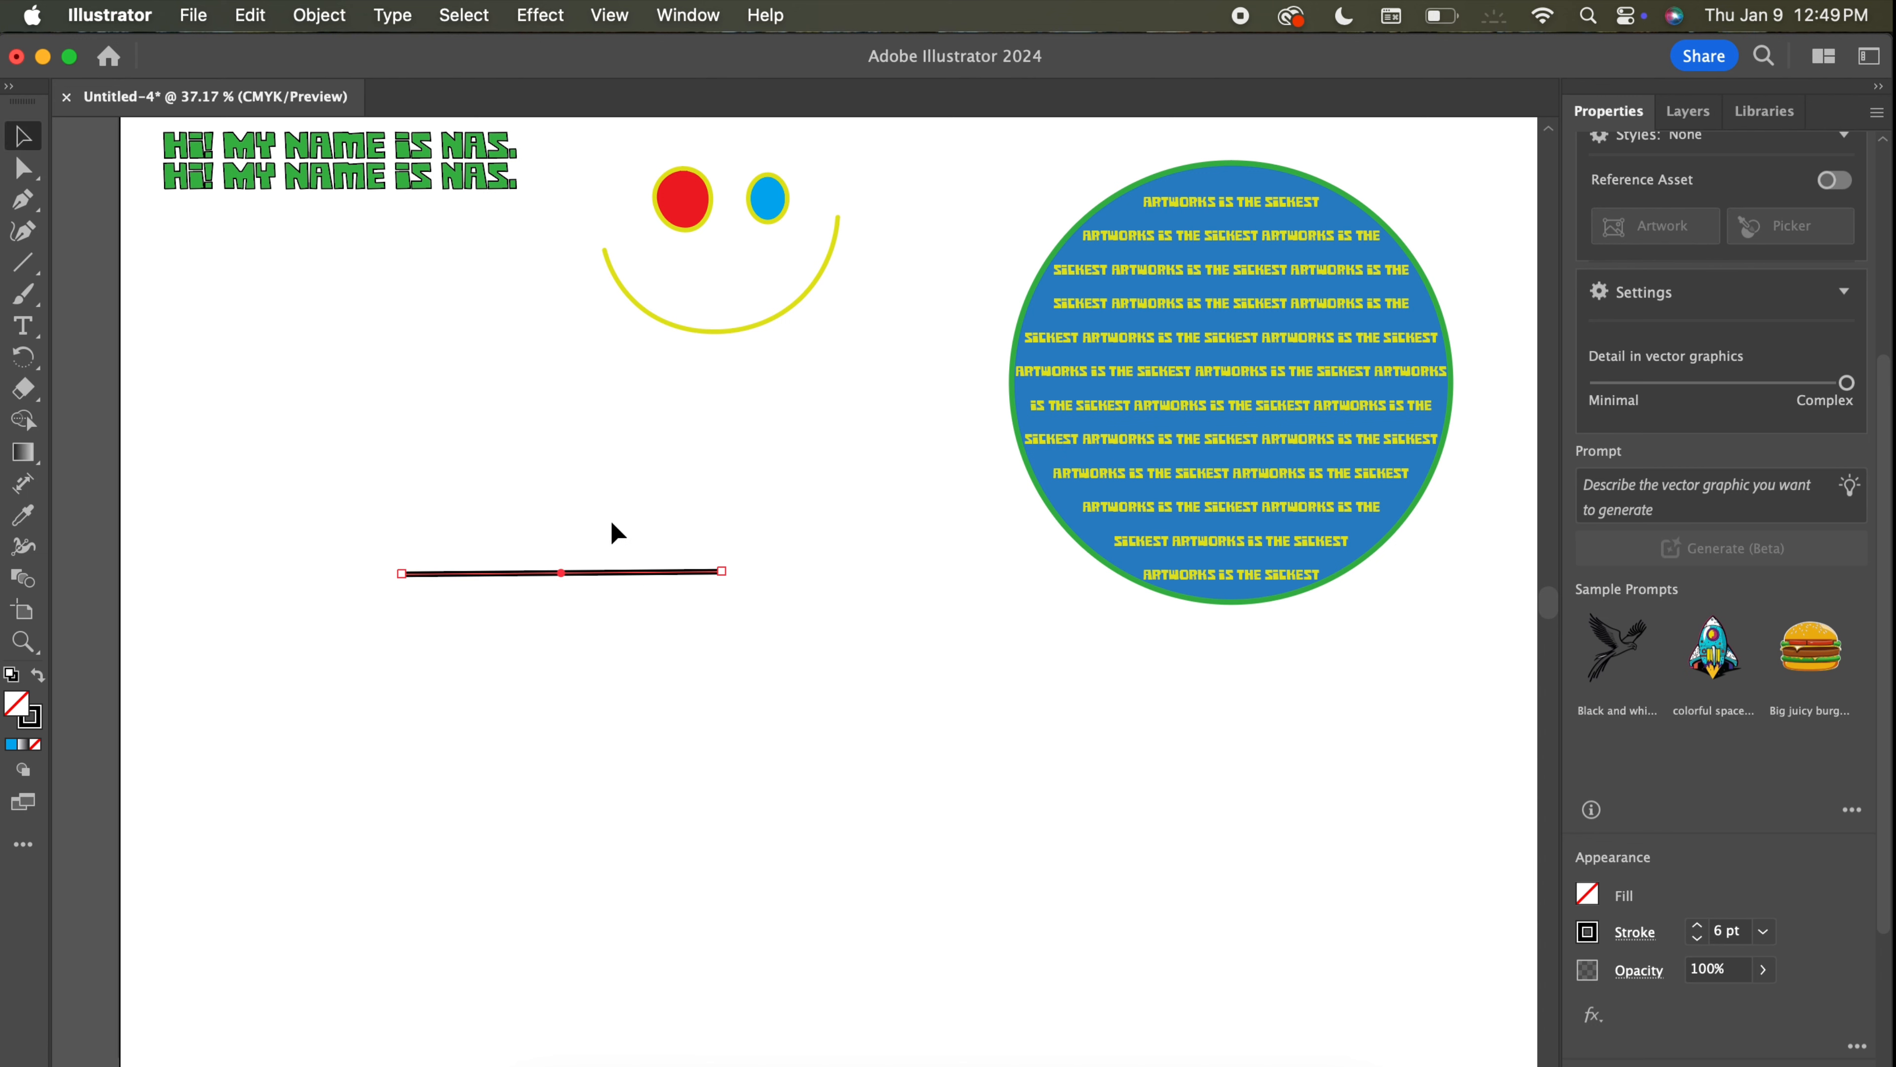
{"action": "left_click", "coordinate": [728, 551]}
Try the round and projecting cap styles in the black line's stroke options.
{"action": "scroll", "coordinate": [728, 551], "scroll_direction": "up", "scroll_amount": 5}
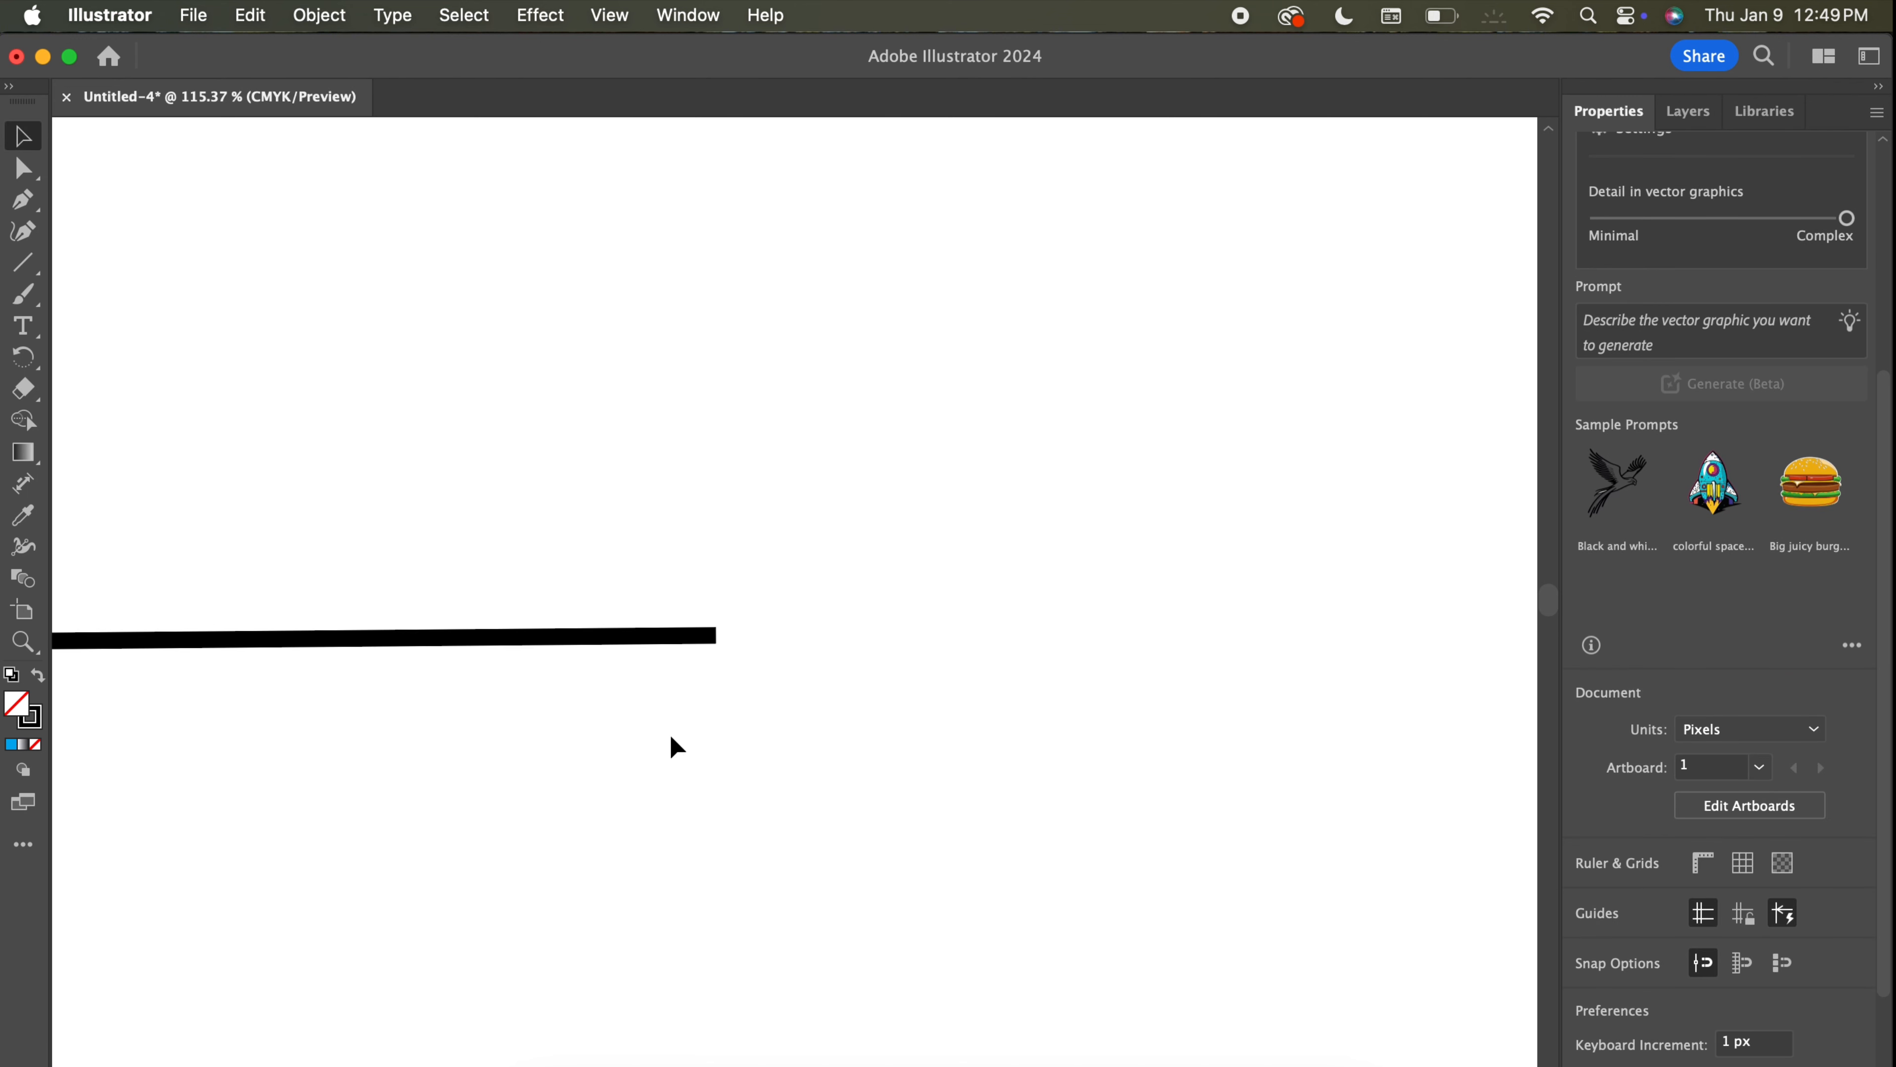
{"action": "left_click", "coordinate": [661, 637]}
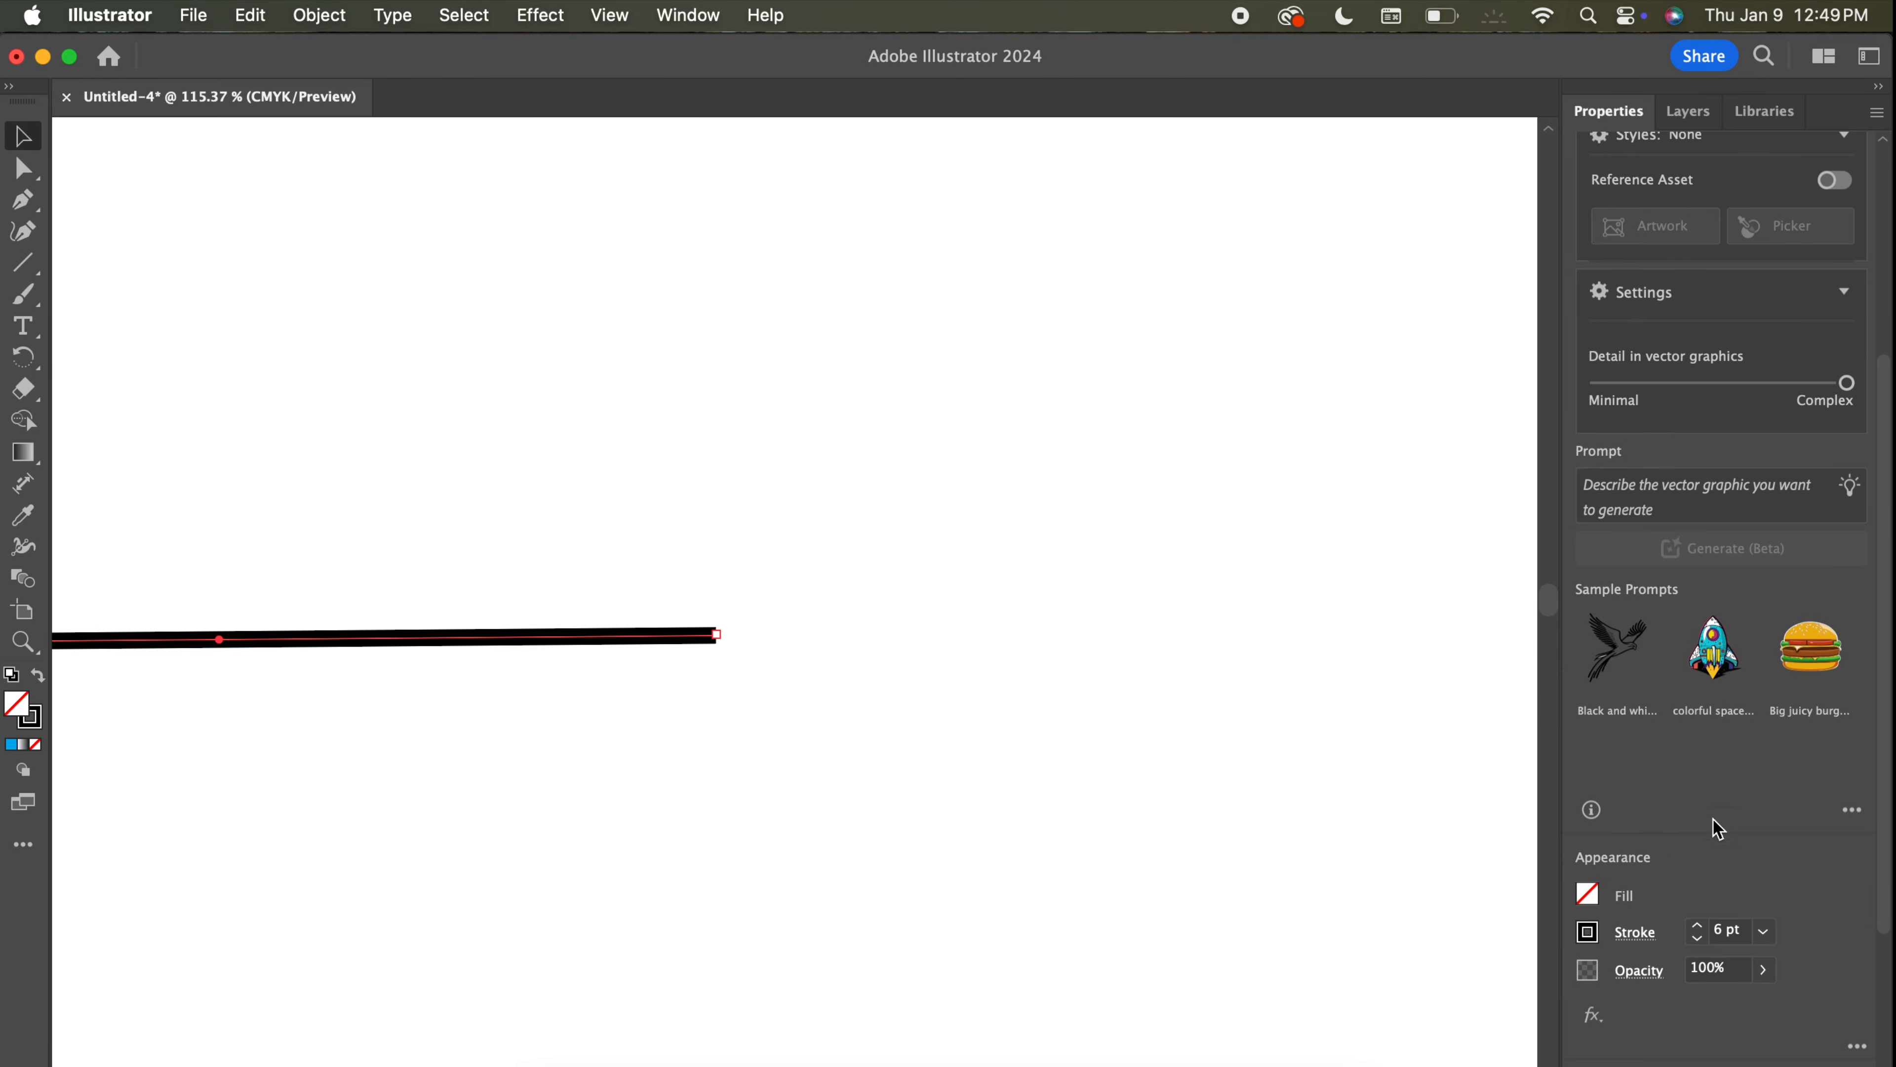
{"action": "scroll", "coordinate": [1721, 837], "scroll_direction": "down", "scroll_amount": 4}
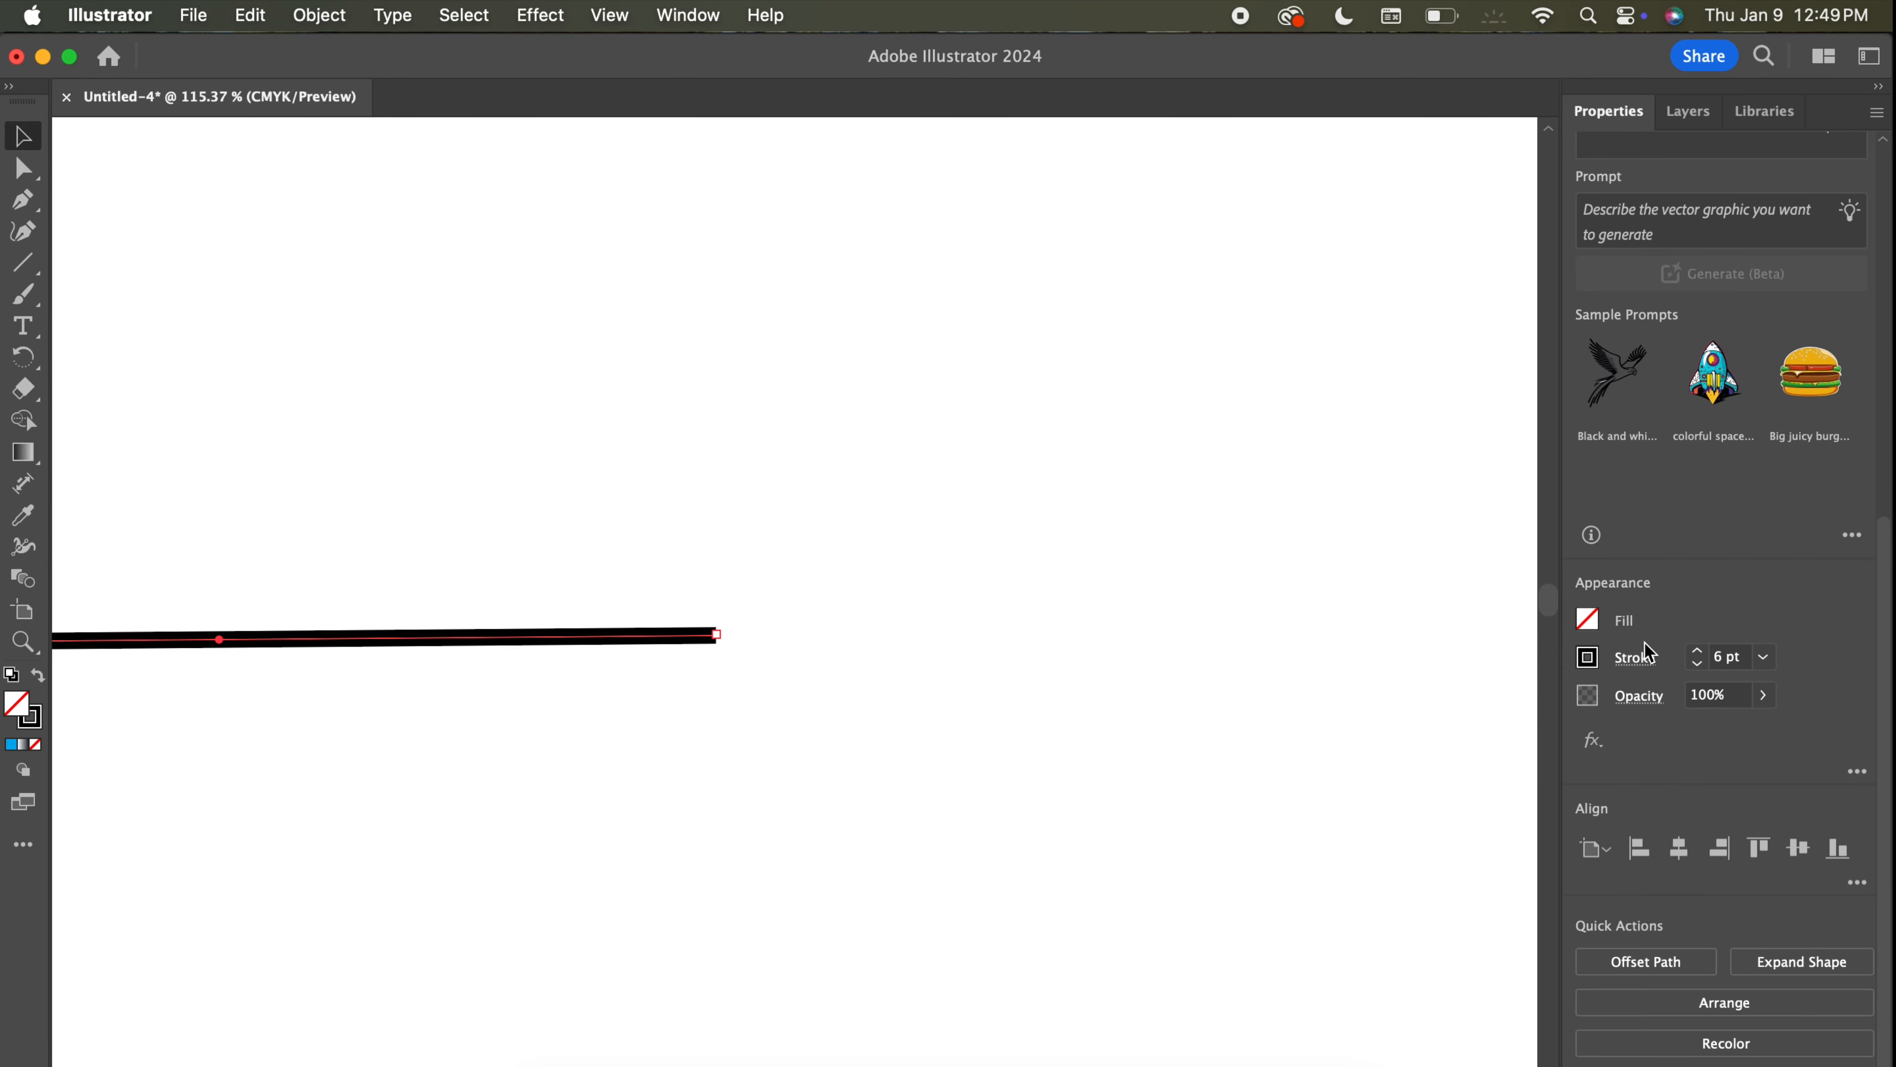
{"action": "left_click", "coordinate": [1630, 663]}
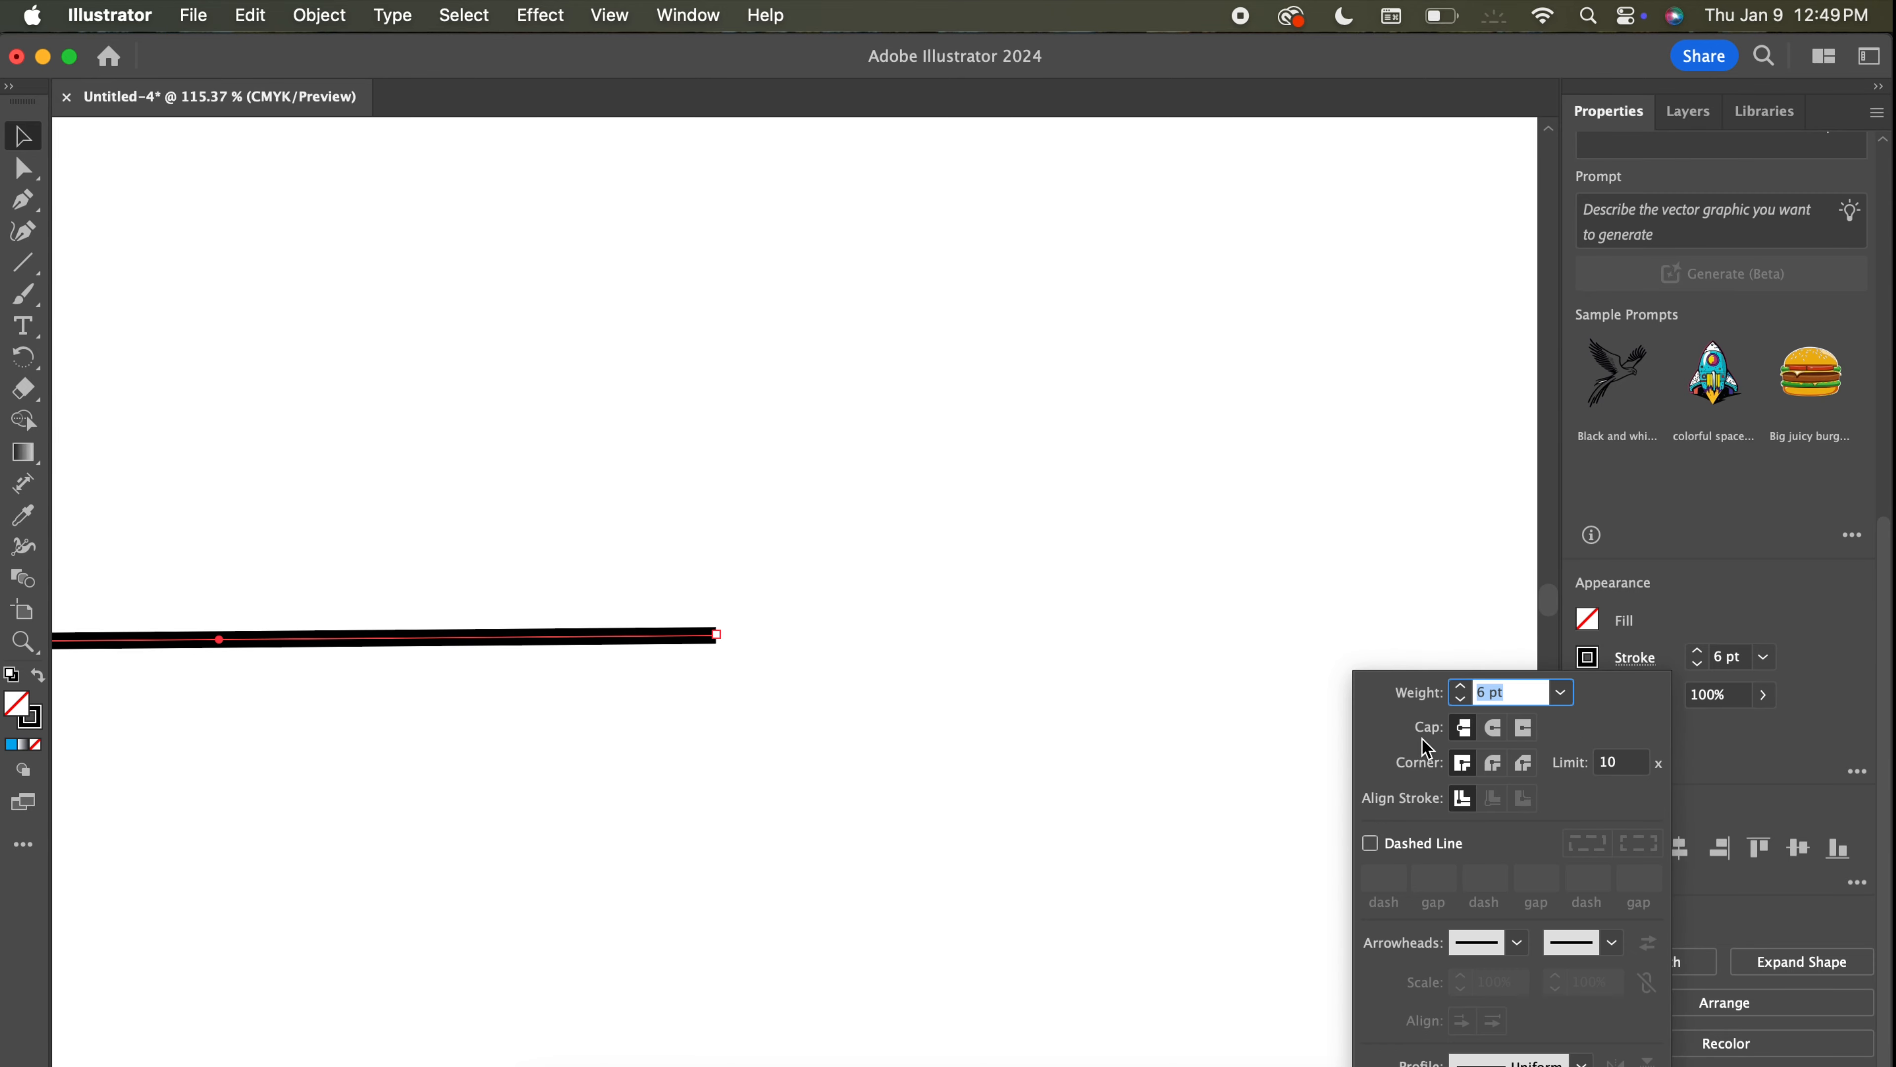
{"action": "left_click", "coordinate": [1493, 727]}
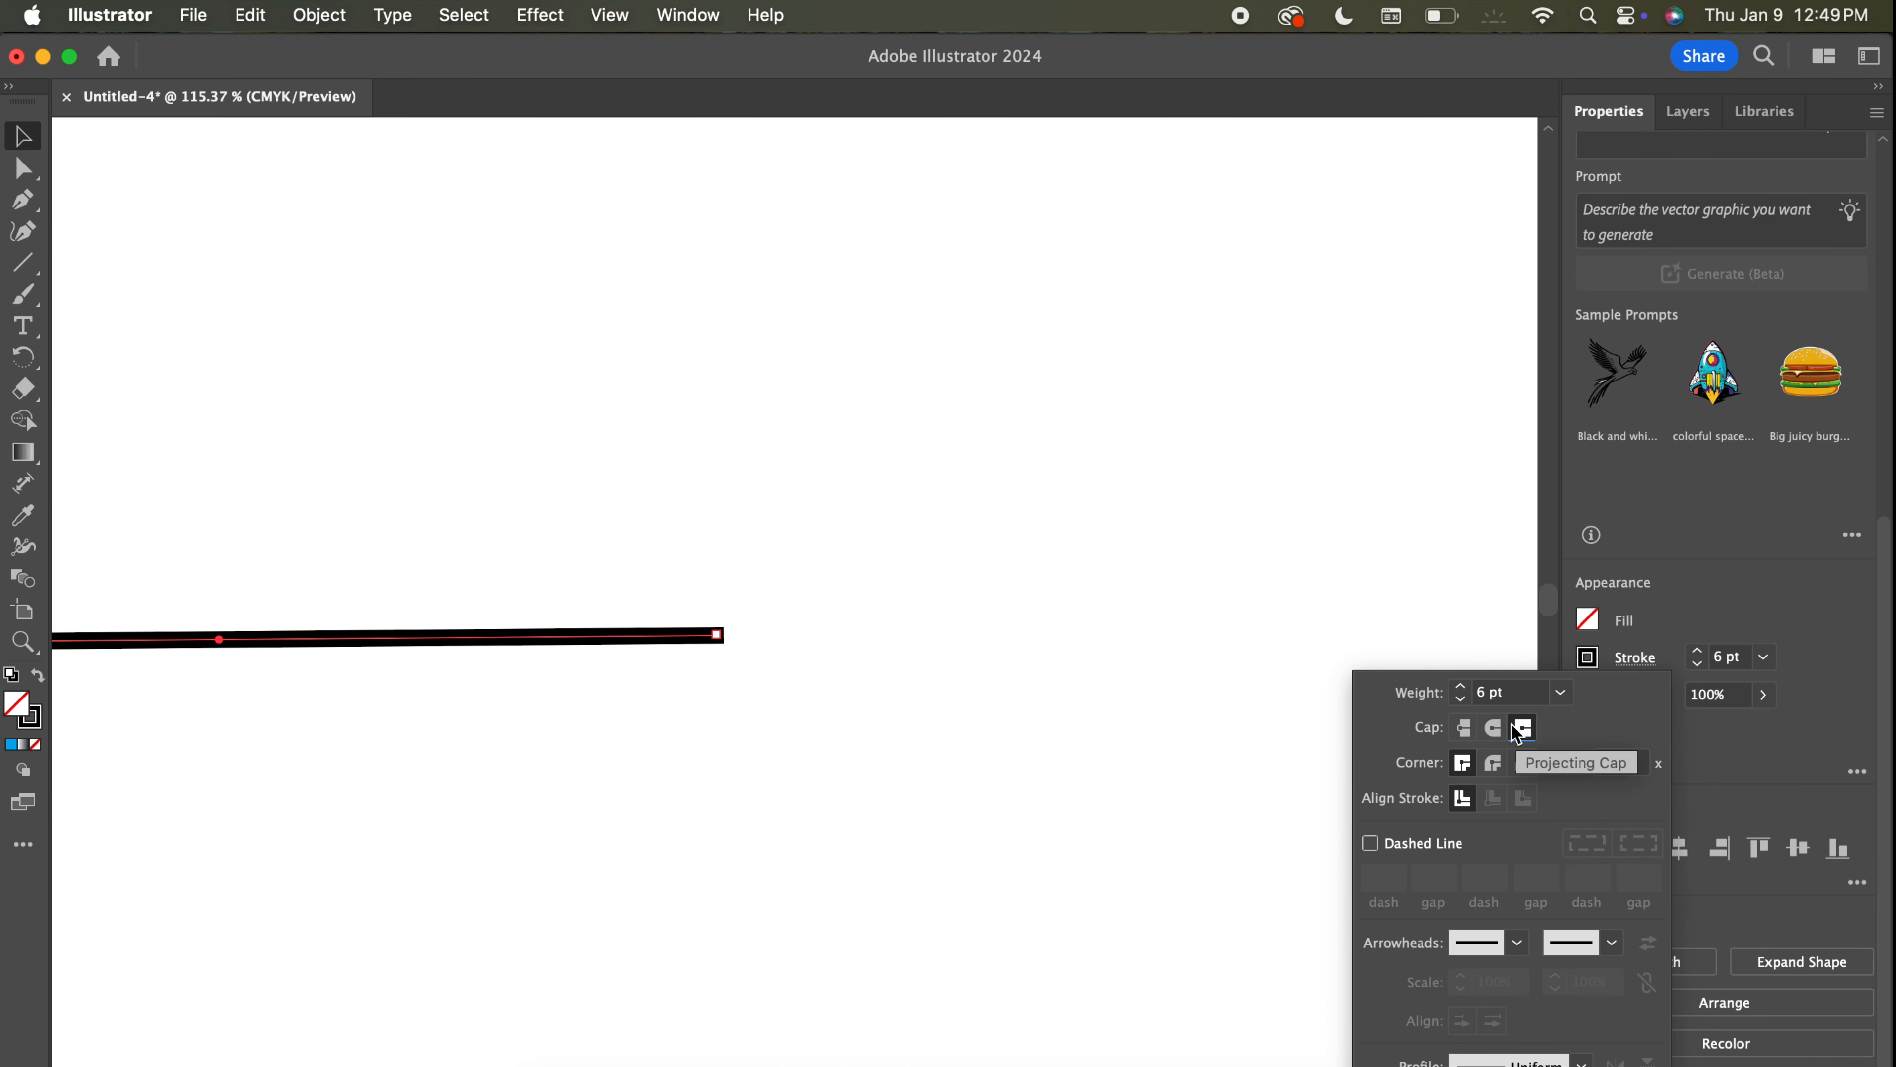
Set the black line's stroke to a round cap and inspect both of its ends up close.
{"action": "left_click", "coordinate": [1461, 729]}
{"action": "left_click", "coordinate": [1492, 728]}
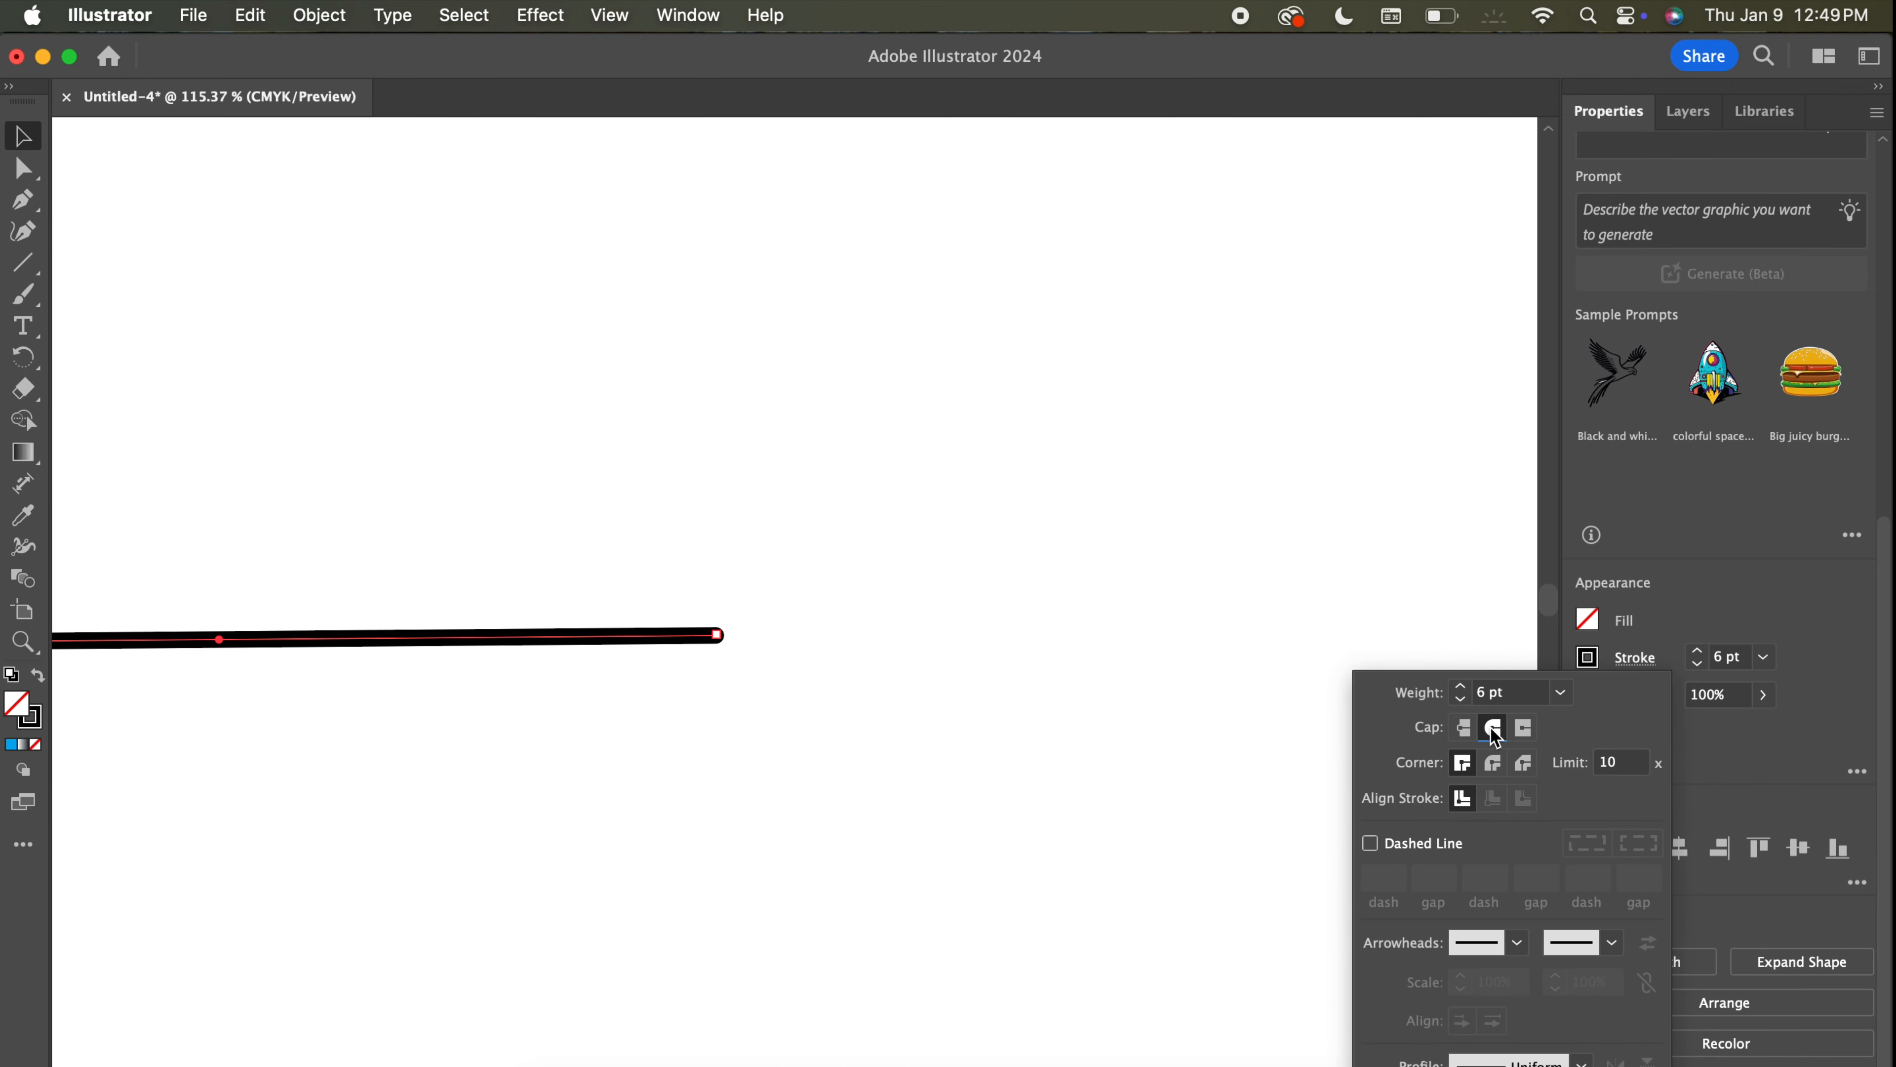
{"action": "left_click", "coordinate": [1143, 588]}
{"action": "left_click", "coordinate": [748, 562]}
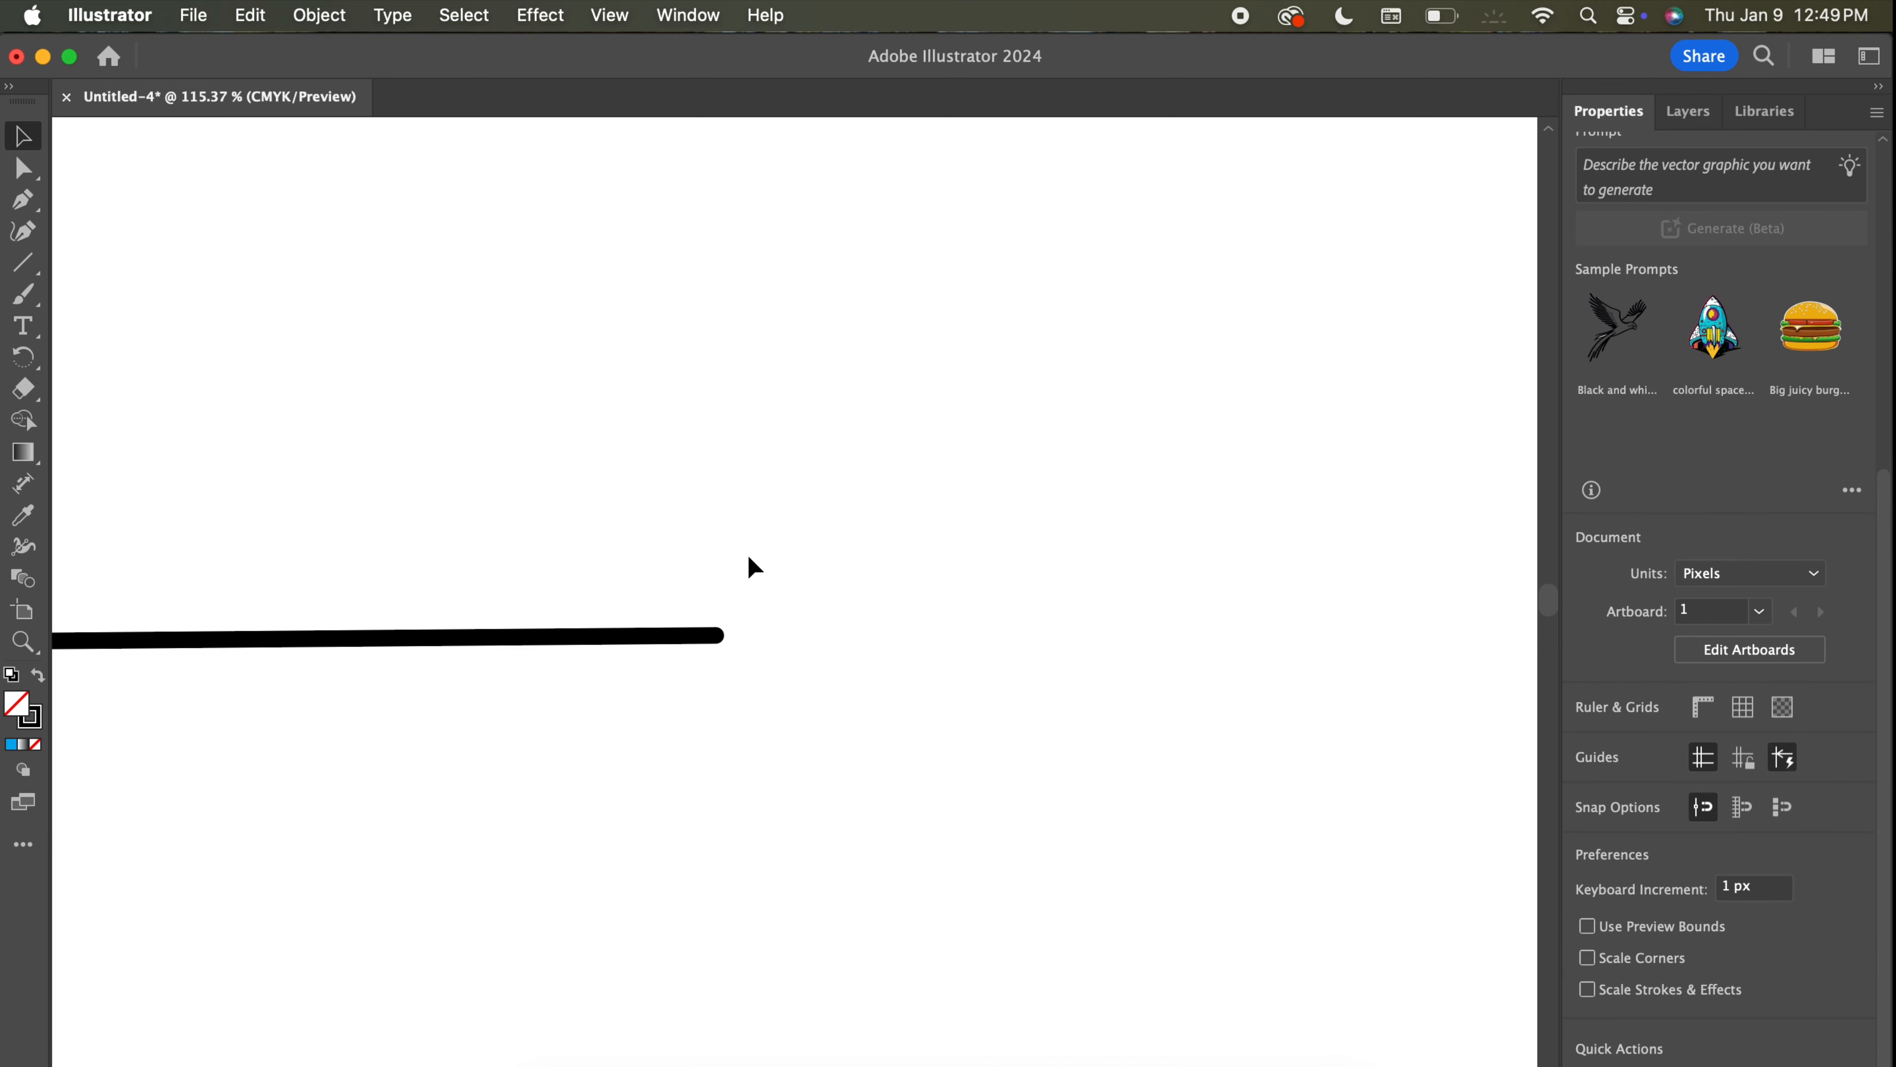
{"action": "scroll", "coordinate": [749, 561], "scroll_direction": "up", "scroll_amount": 5}
{"action": "left_click", "coordinate": [666, 770]}
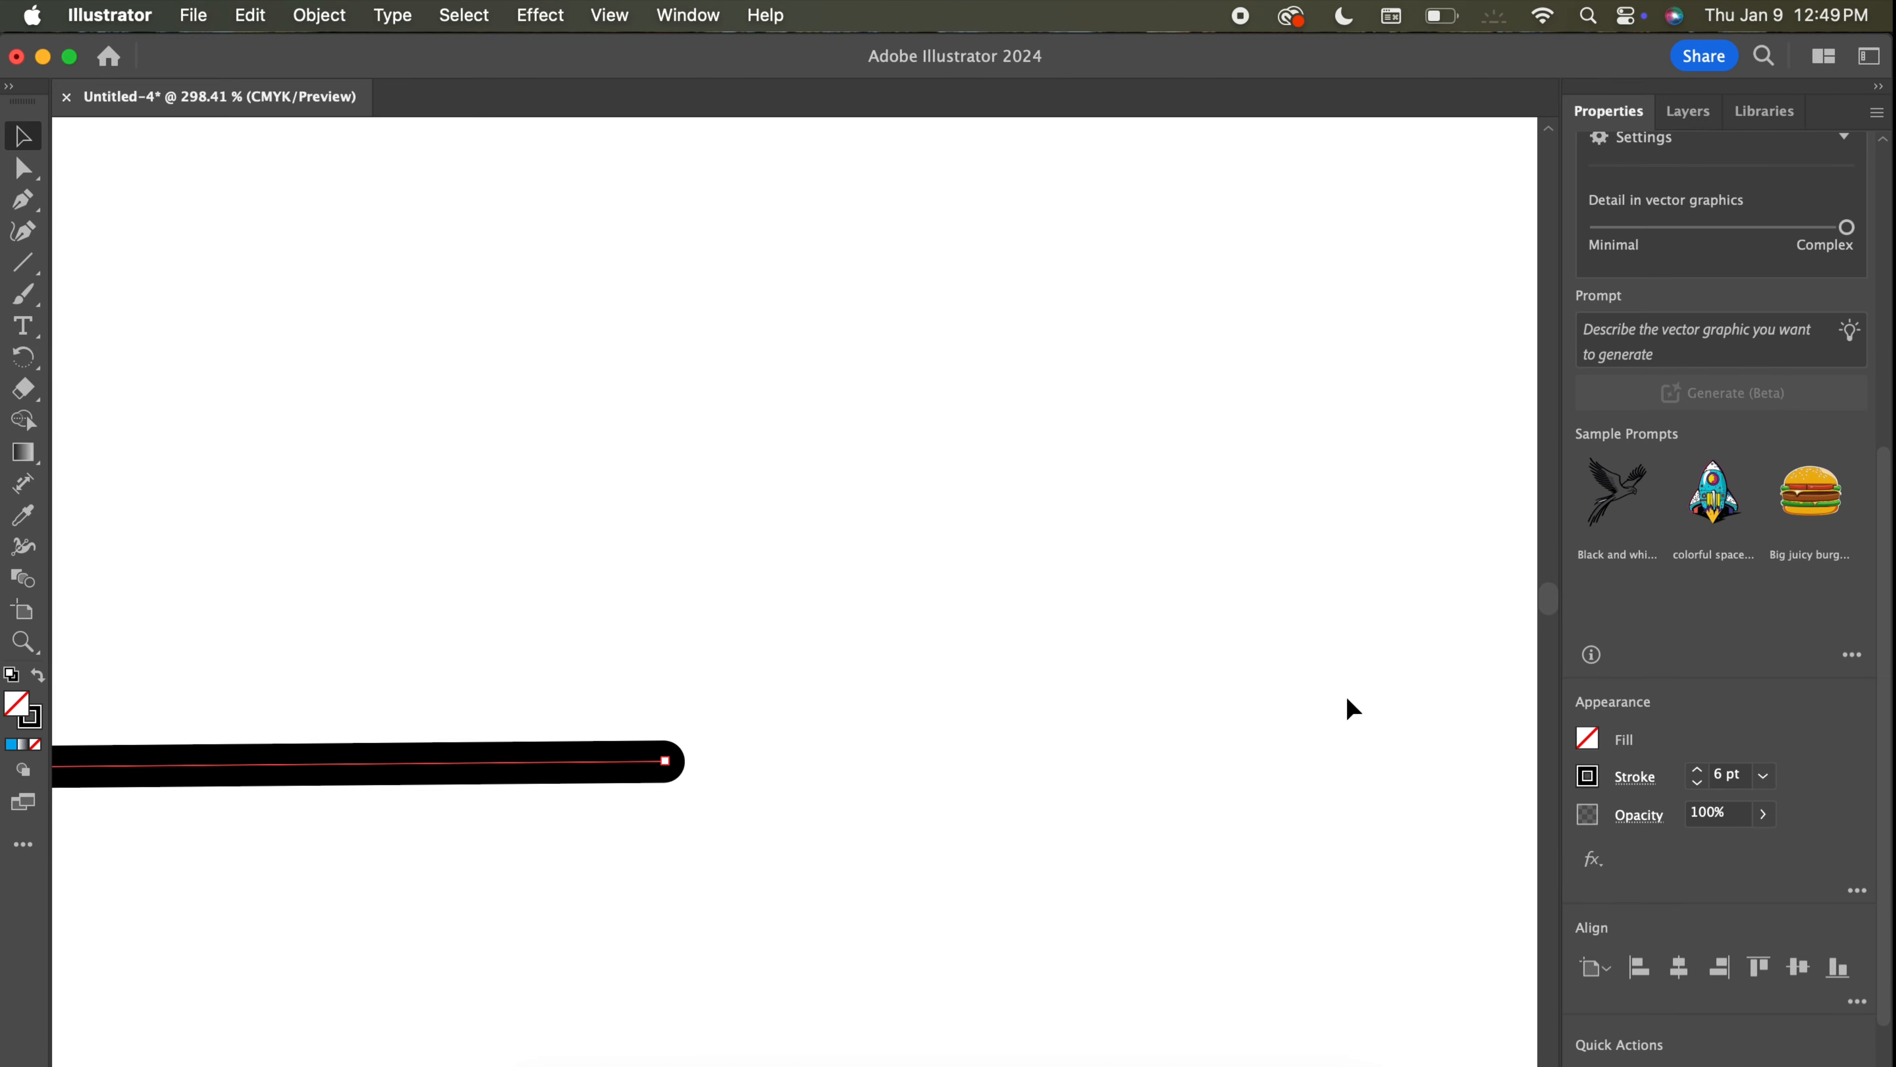
{"action": "scroll", "coordinate": [1342, 702], "scroll_direction": "down", "scroll_amount": 10}
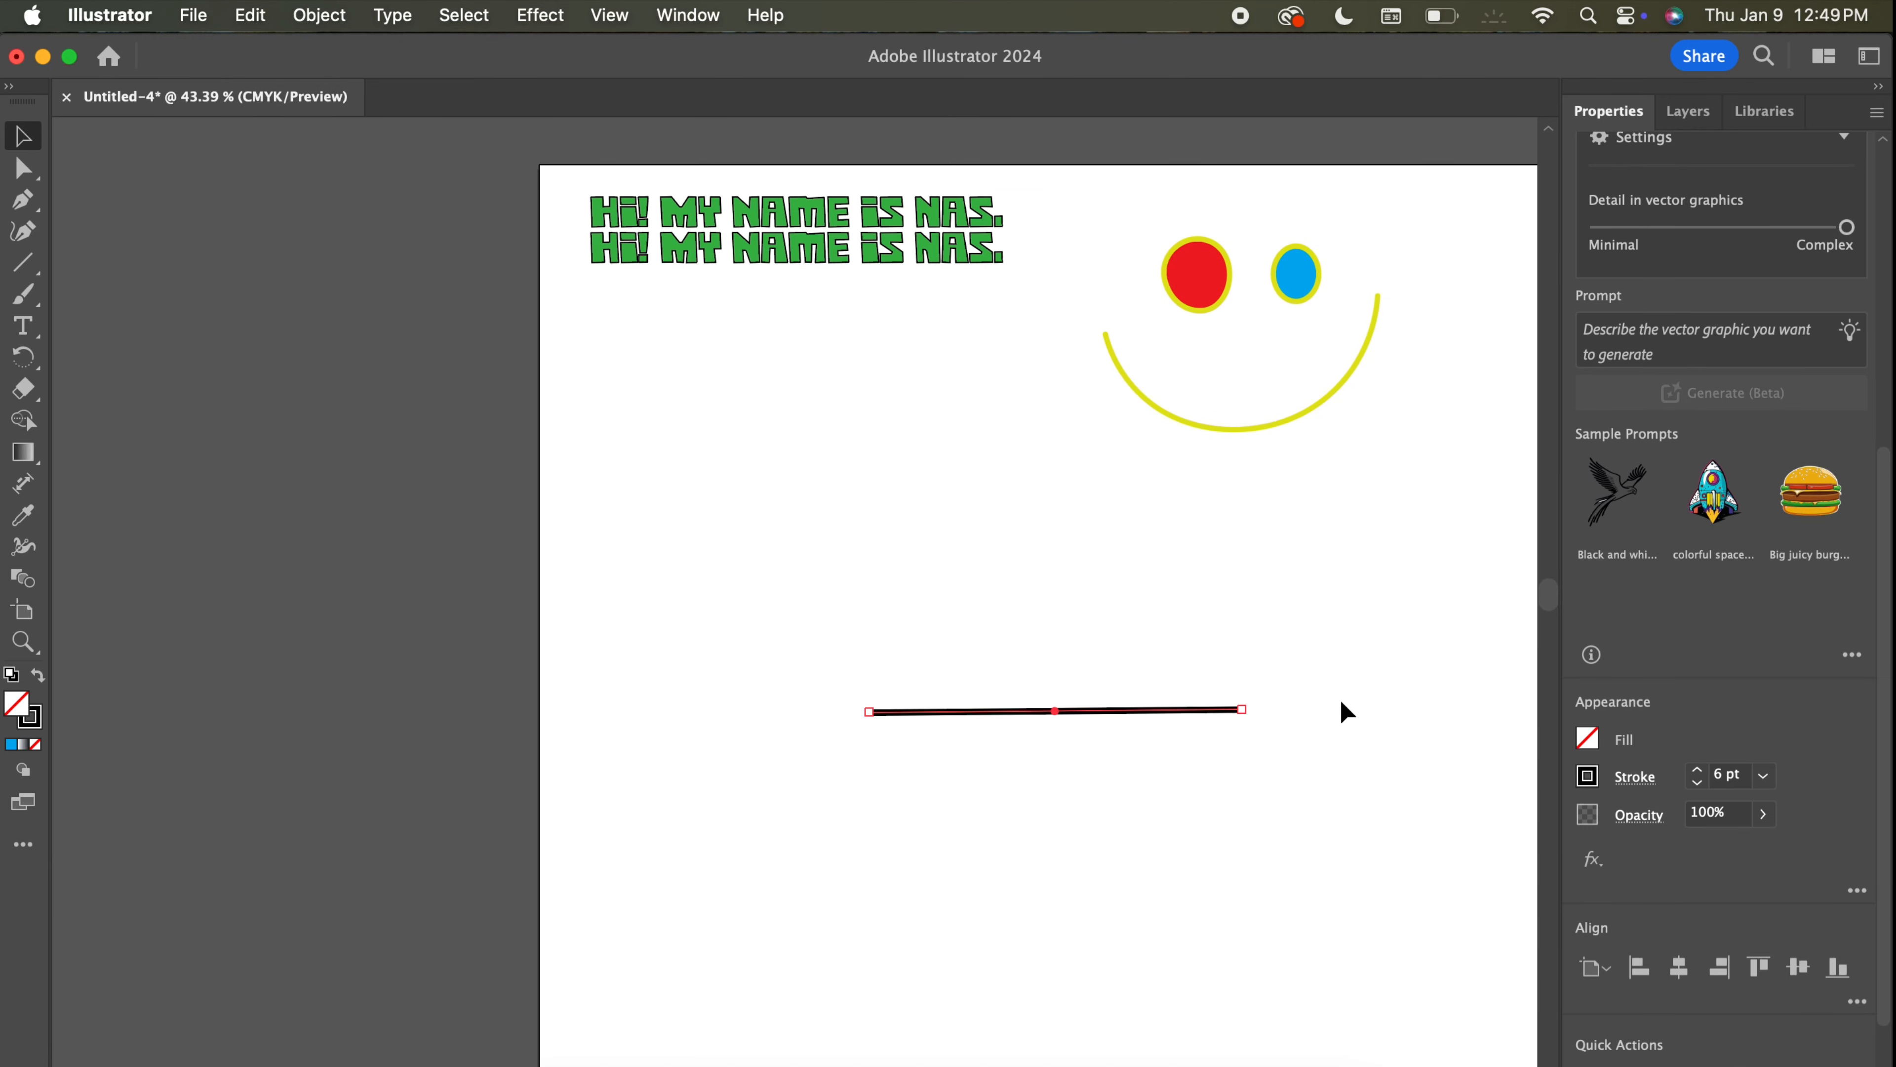
{"action": "scroll", "coordinate": [1341, 701], "scroll_direction": "right", "scroll_amount": 1}
{"action": "left_click", "coordinate": [927, 602]}
{"action": "scroll", "coordinate": [908, 597], "scroll_direction": "up", "scroll_amount": 4}
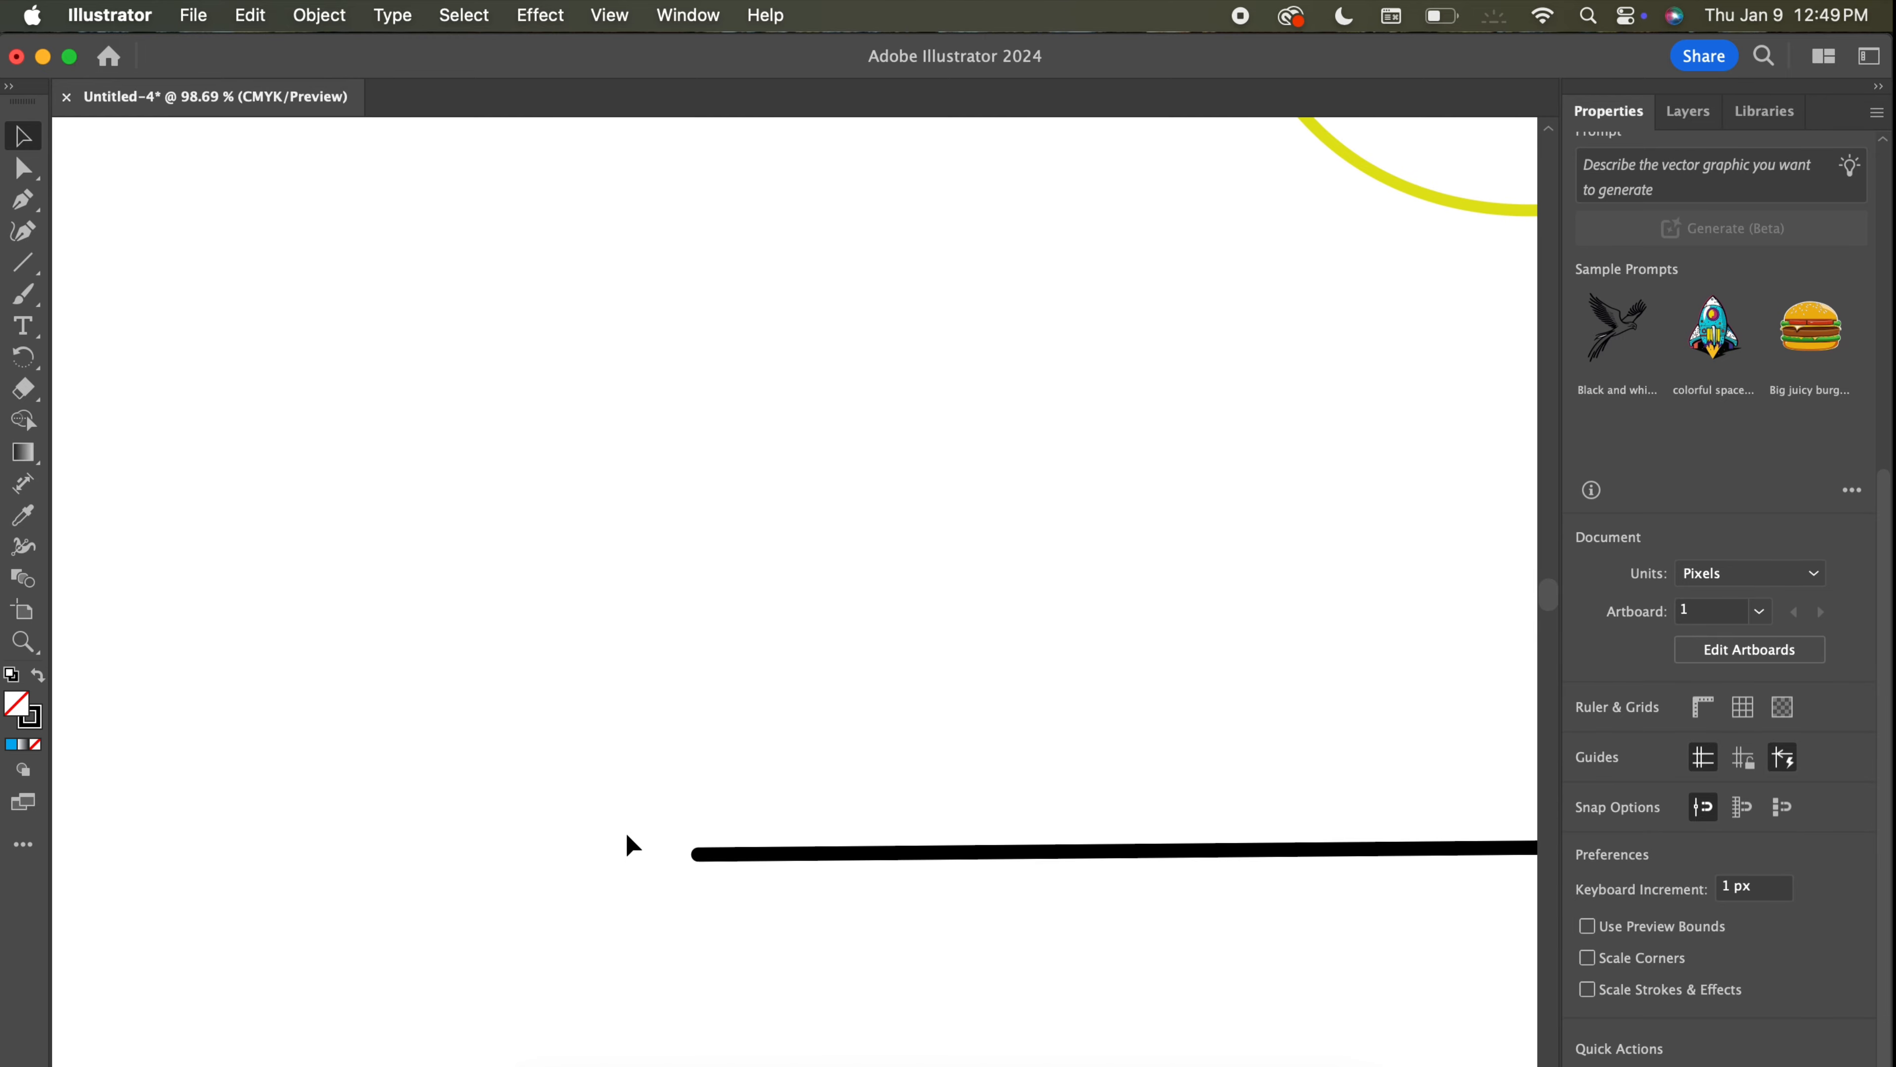
{"action": "scroll", "coordinate": [1018, 677], "scroll_direction": "down", "scroll_amount": 4}
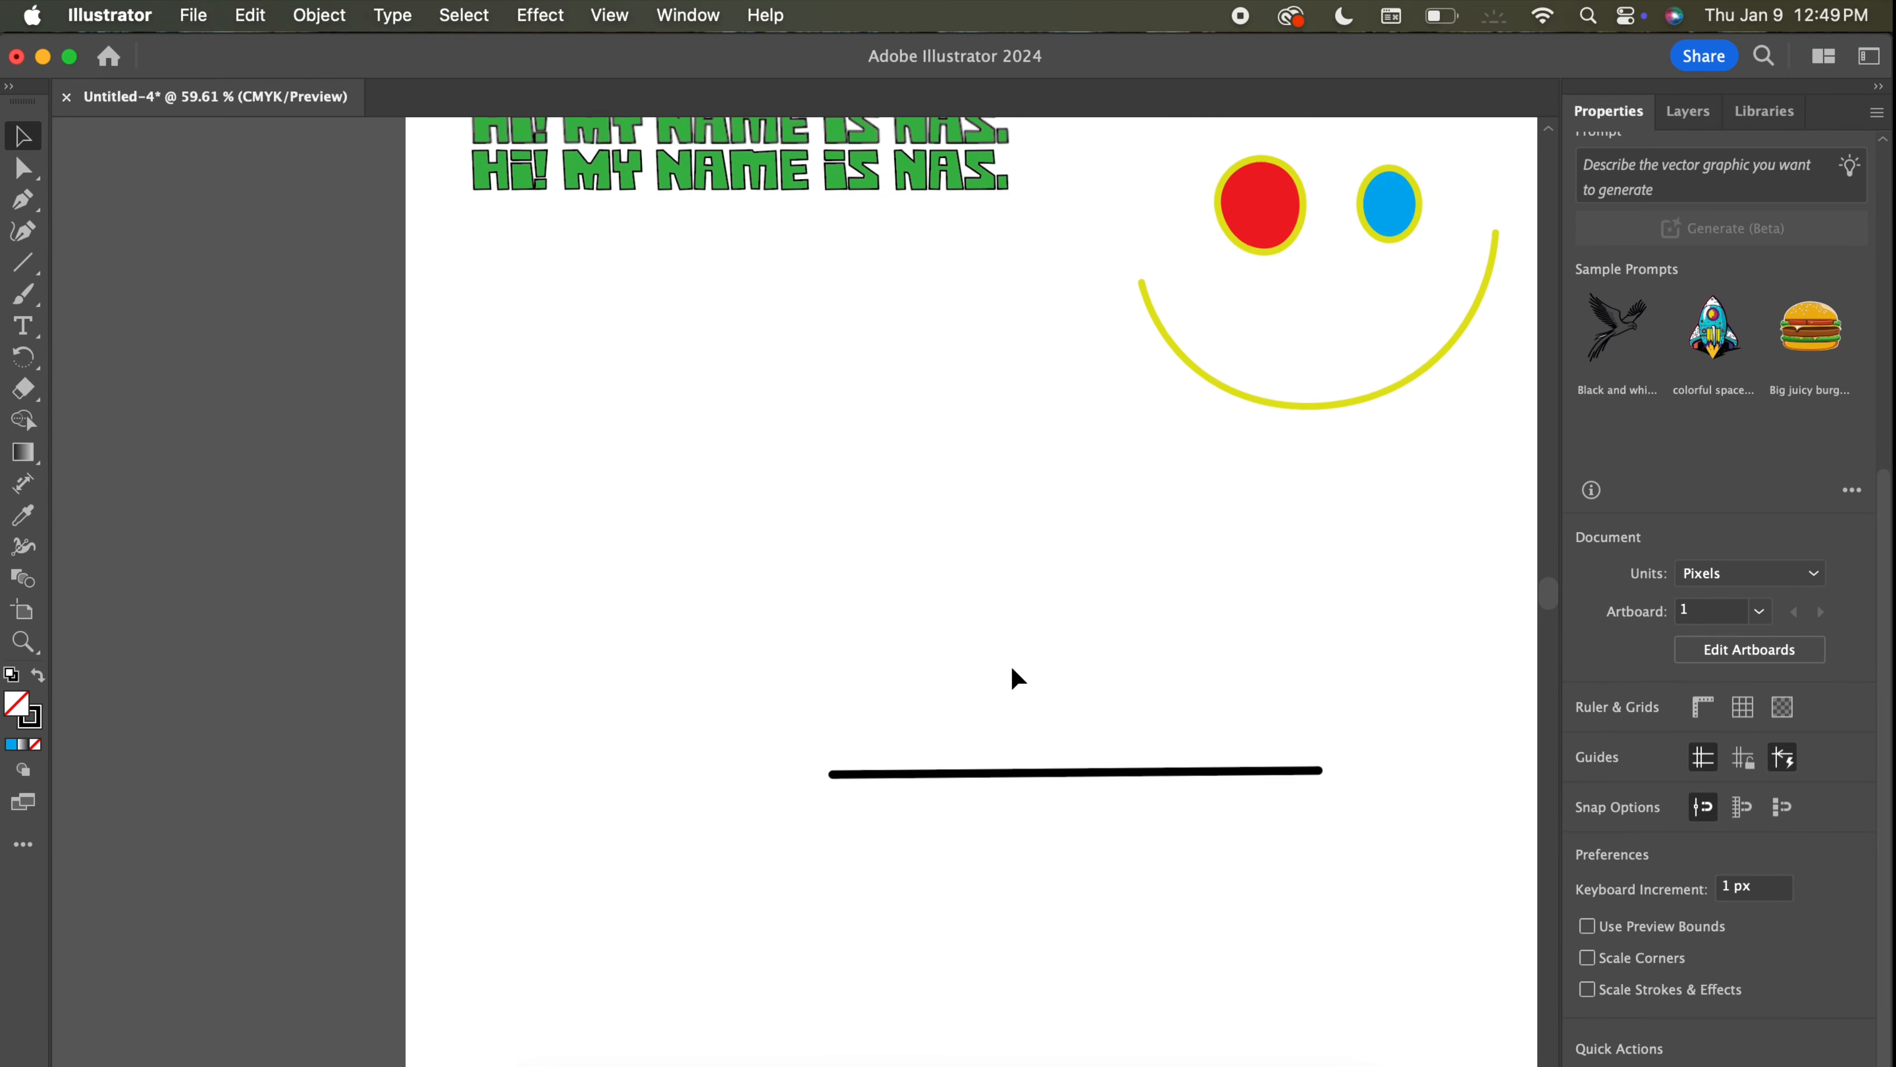
Move the black line directly beneath the second line of green text so it works as an underline.
{"action": "scroll", "coordinate": [1018, 678], "scroll_direction": "right", "scroll_amount": 1}
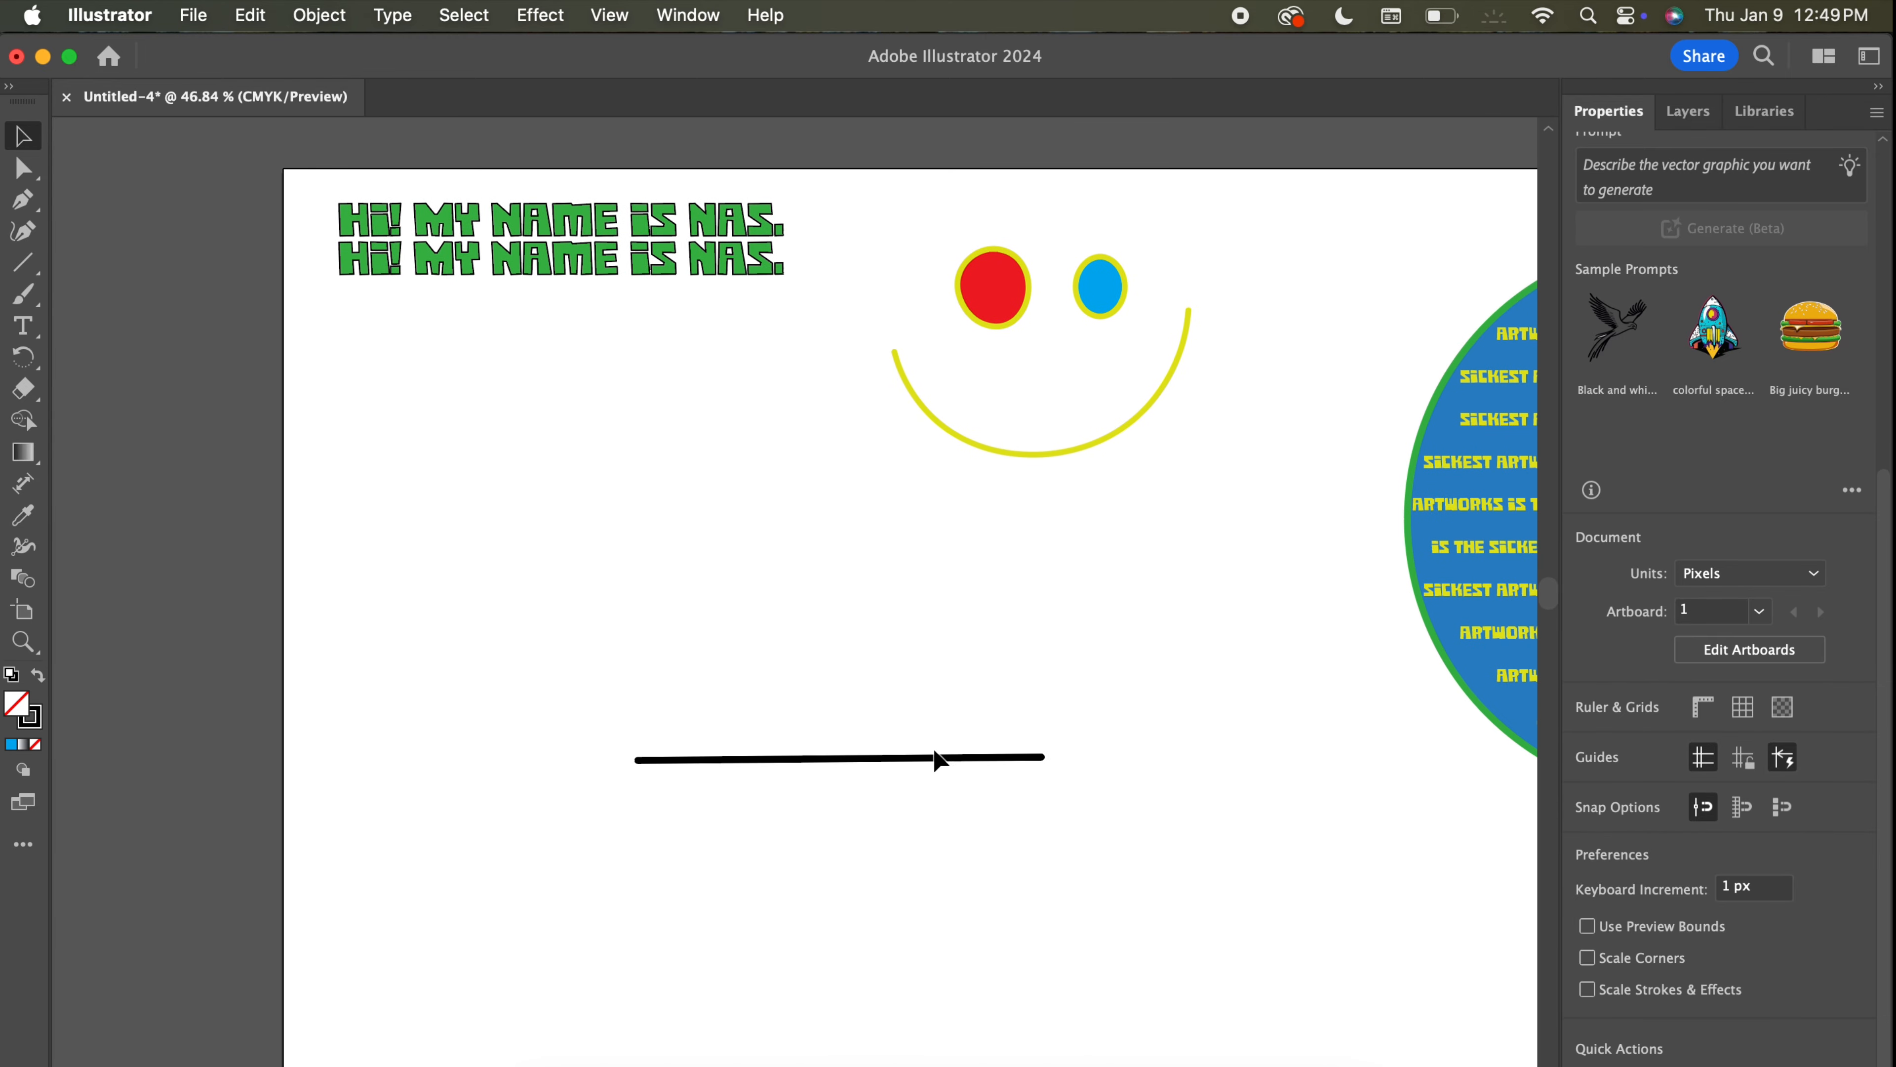
{"action": "left_click_drag", "start_coordinate": [936, 758], "coordinate": [650, 292]}
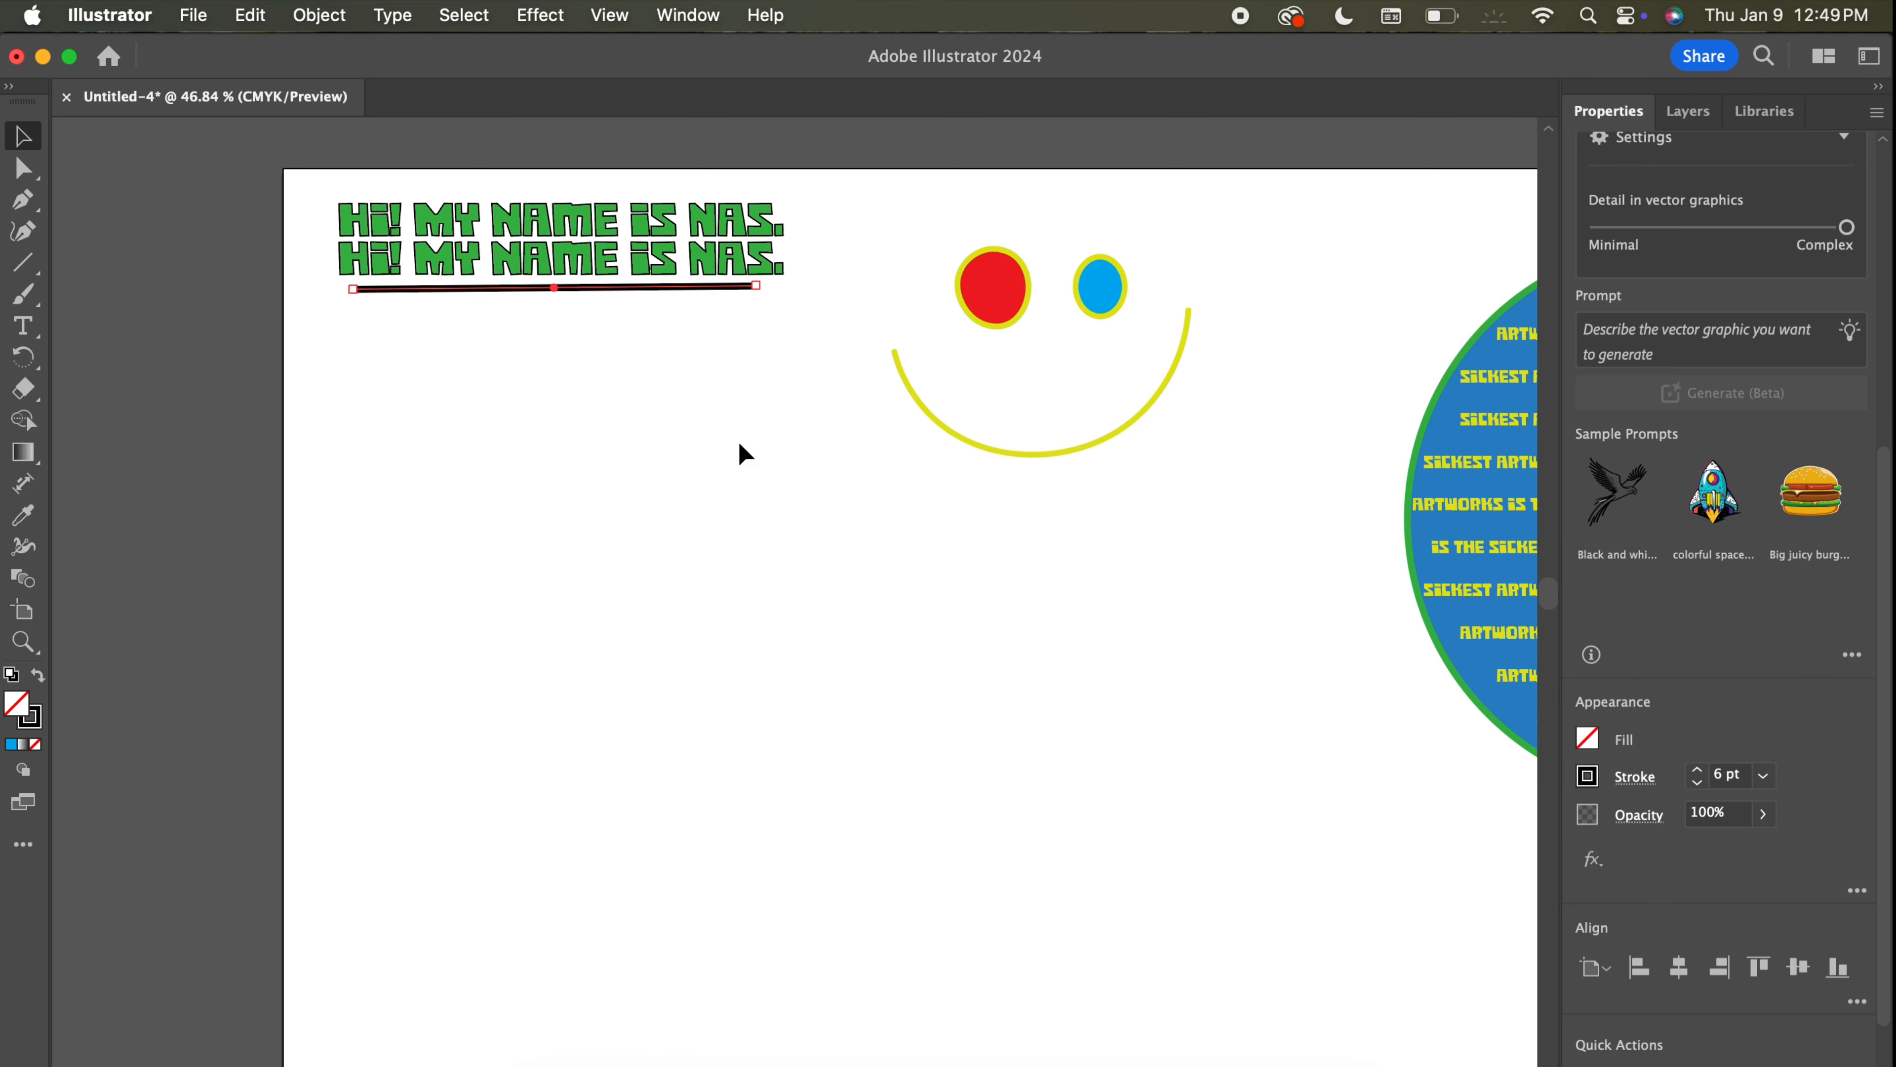
{"action": "left_click", "coordinate": [738, 442]}
Move the smiley face group down to the empty area below the green text and ungroup it.
{"action": "scroll", "coordinate": [738, 440], "scroll_direction": "right", "scroll_amount": 5}
{"action": "scroll", "coordinate": [738, 440], "scroll_direction": "down", "scroll_amount": 1}
{"action": "left_click_drag", "start_coordinate": [881, 266], "coordinate": [728, 606]}
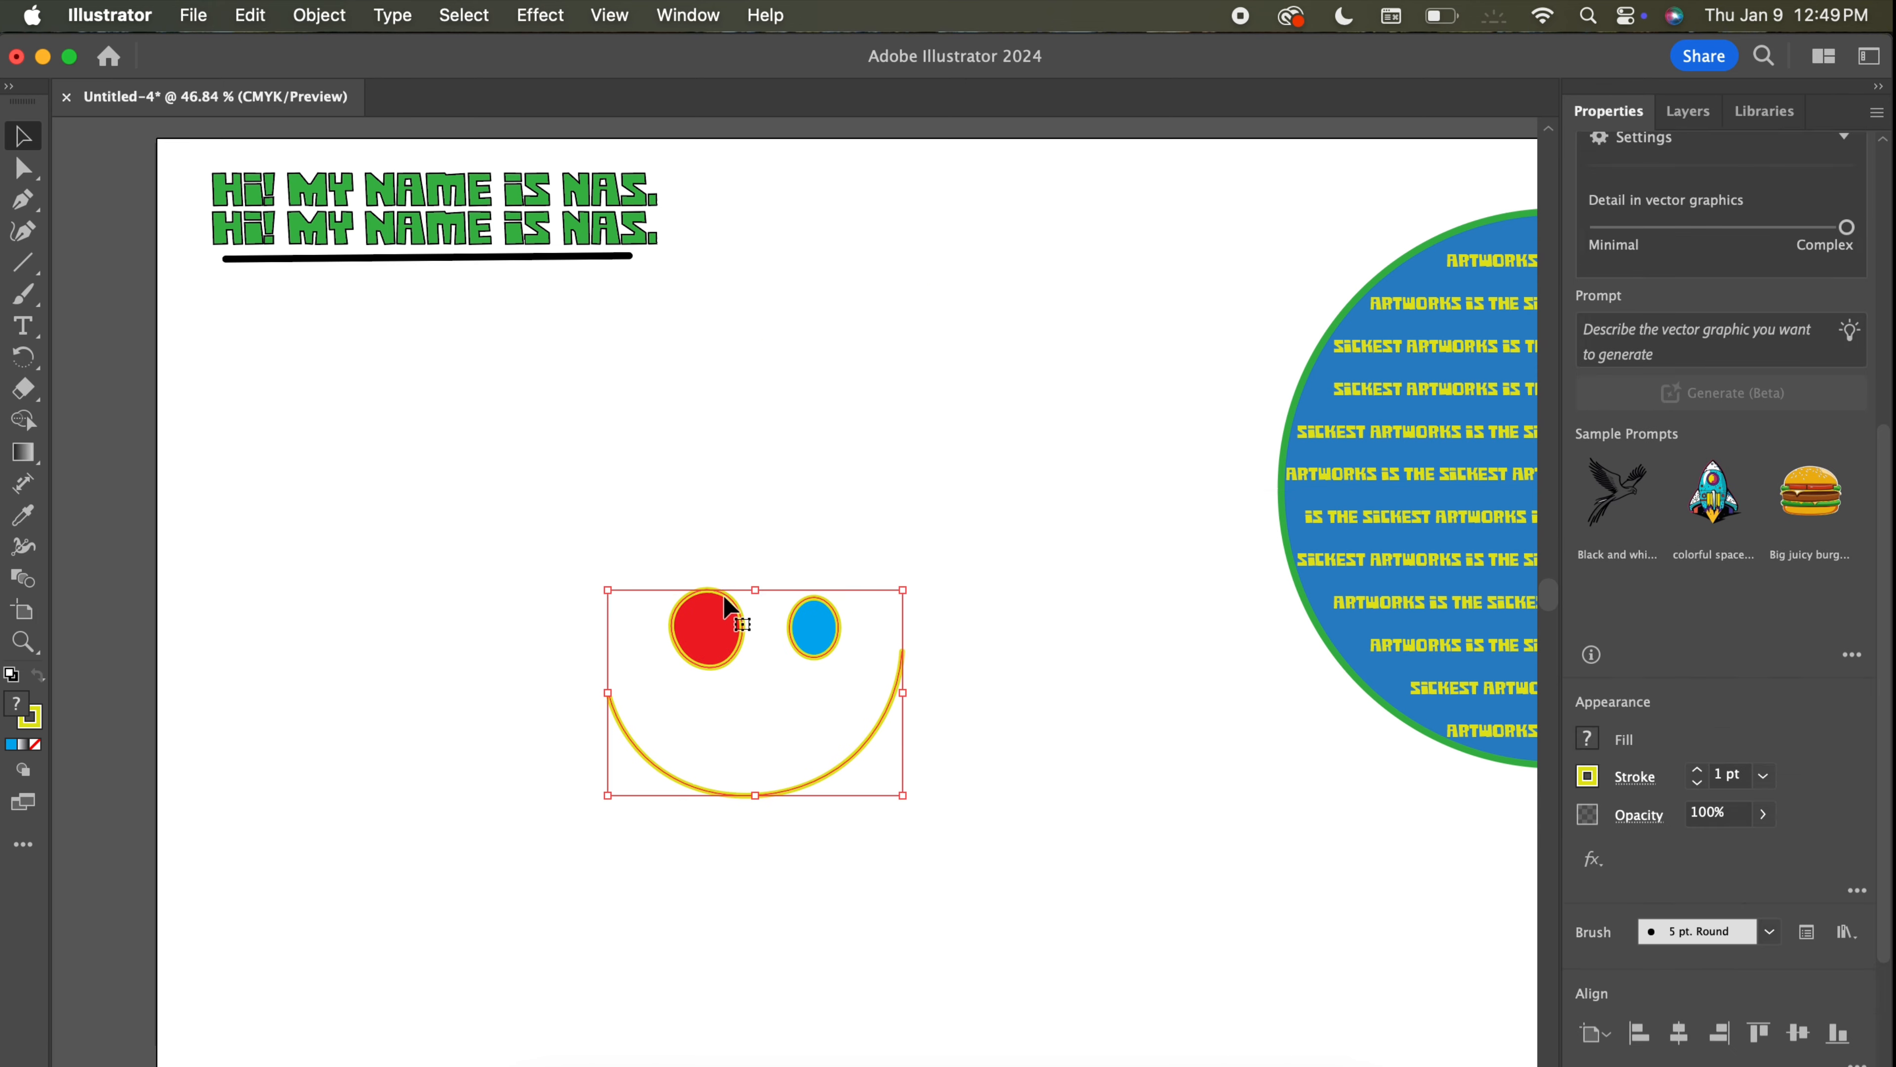
{"action": "left_click", "coordinate": [775, 487]}
{"action": "scroll", "coordinate": [775, 476], "scroll_direction": "up", "scroll_amount": 2}
{"action": "left_click_drag", "start_coordinate": [507, 529], "coordinate": [1001, 944]}
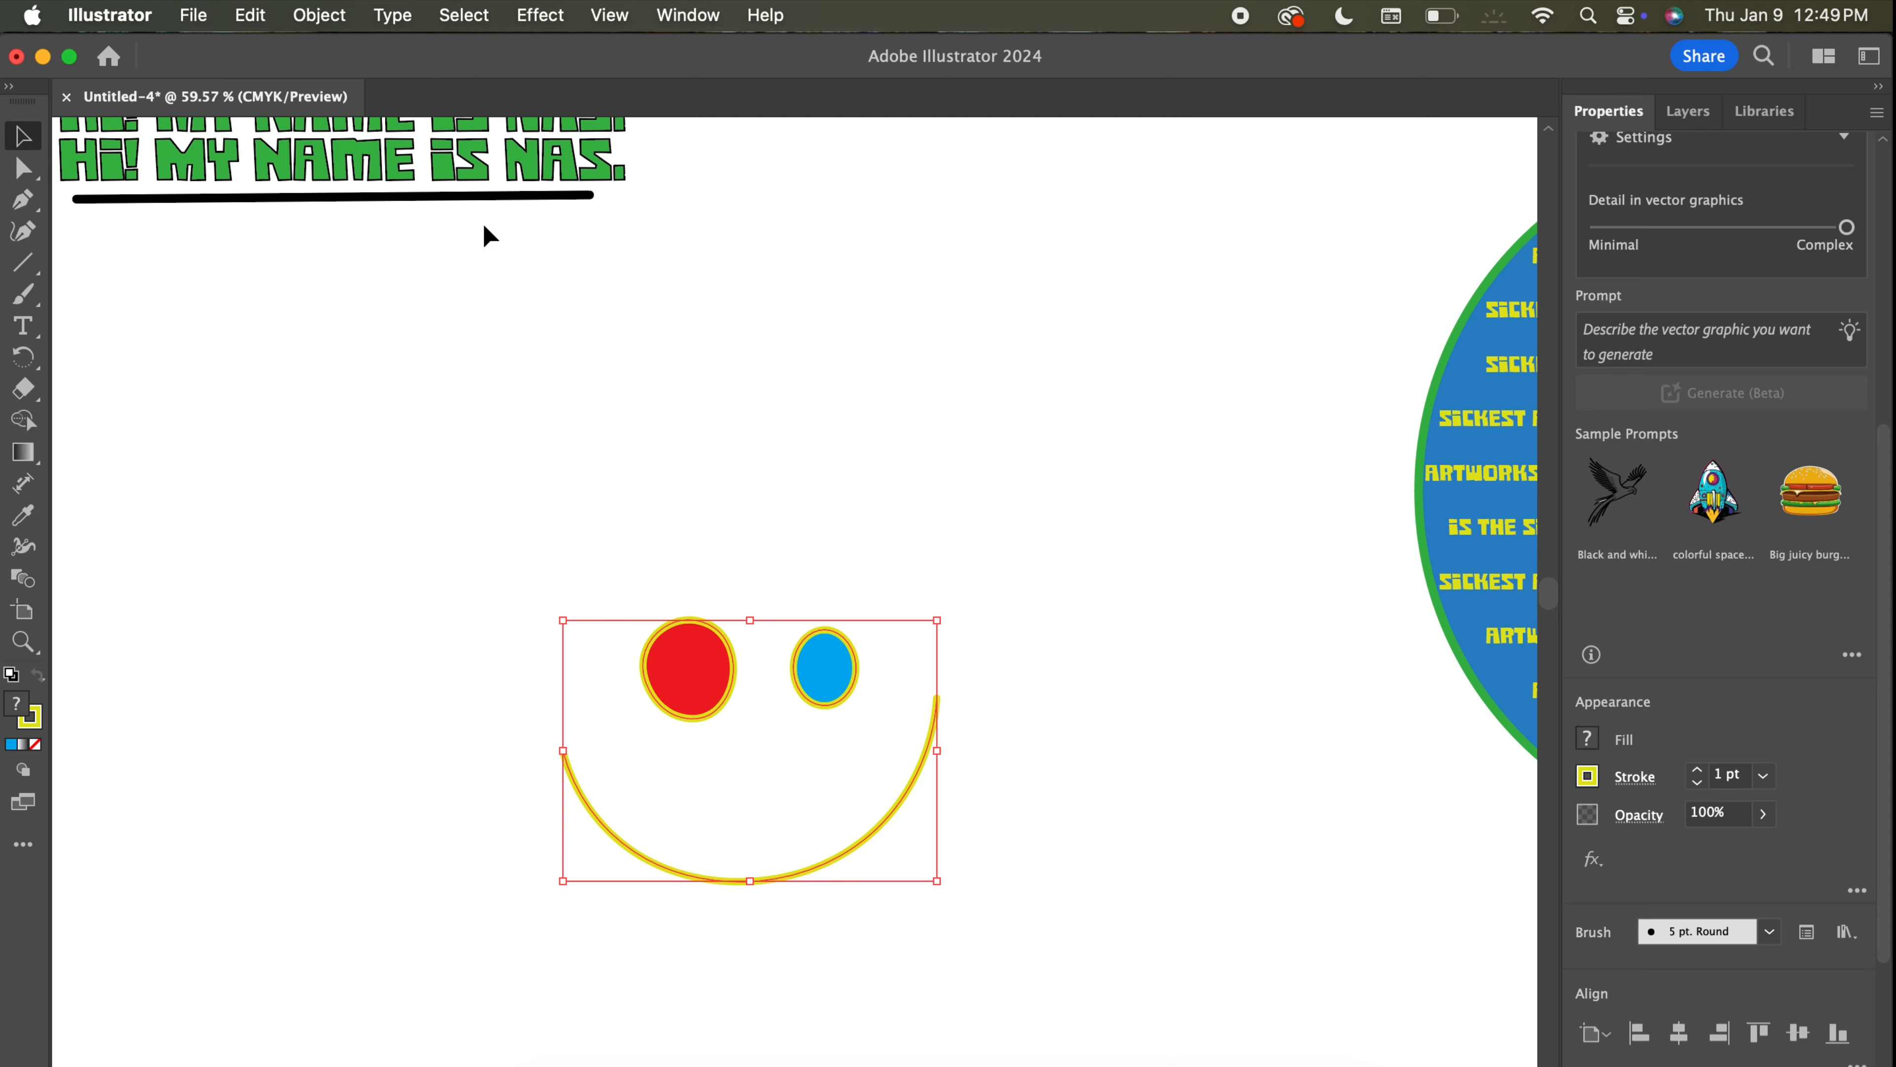
{"action": "left_click", "coordinate": [319, 15]}
{"action": "left_click", "coordinate": [351, 203]}
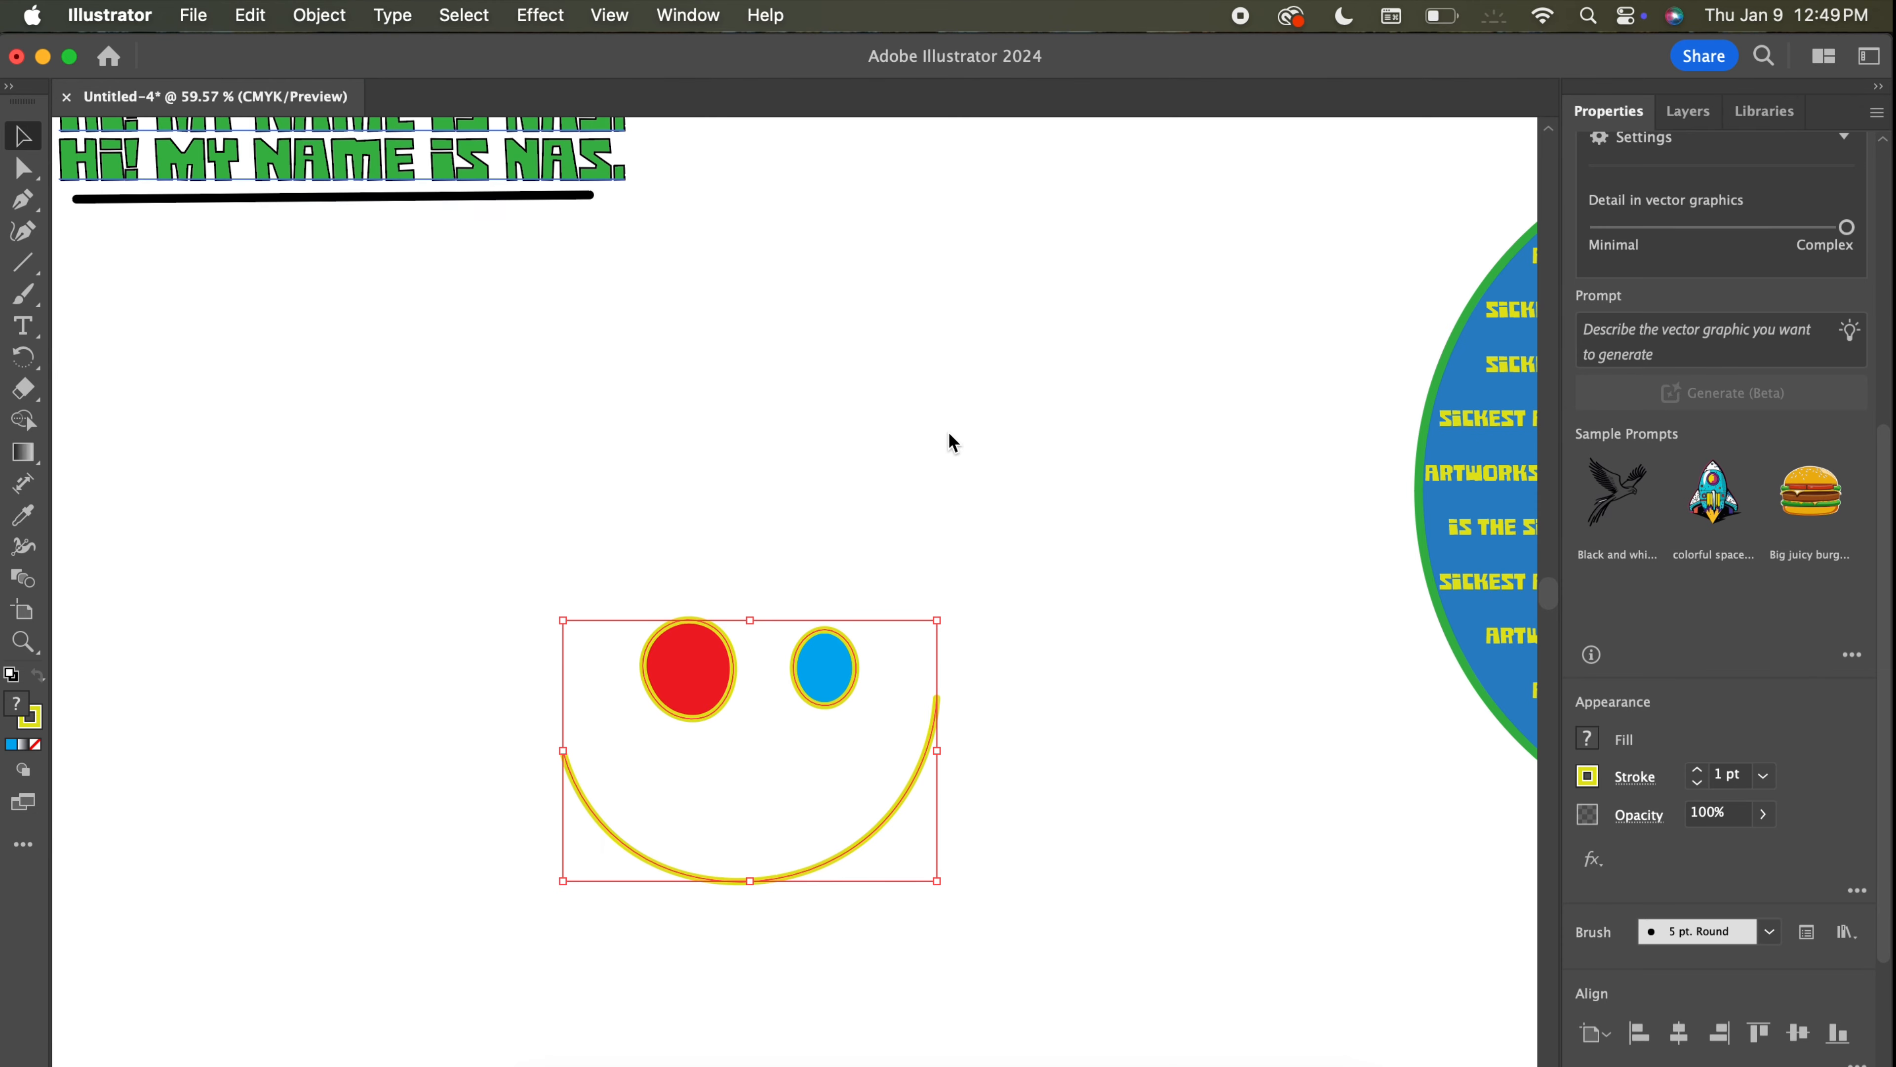
{"action": "left_click_drag", "start_coordinate": [949, 434], "coordinate": [750, 561]}
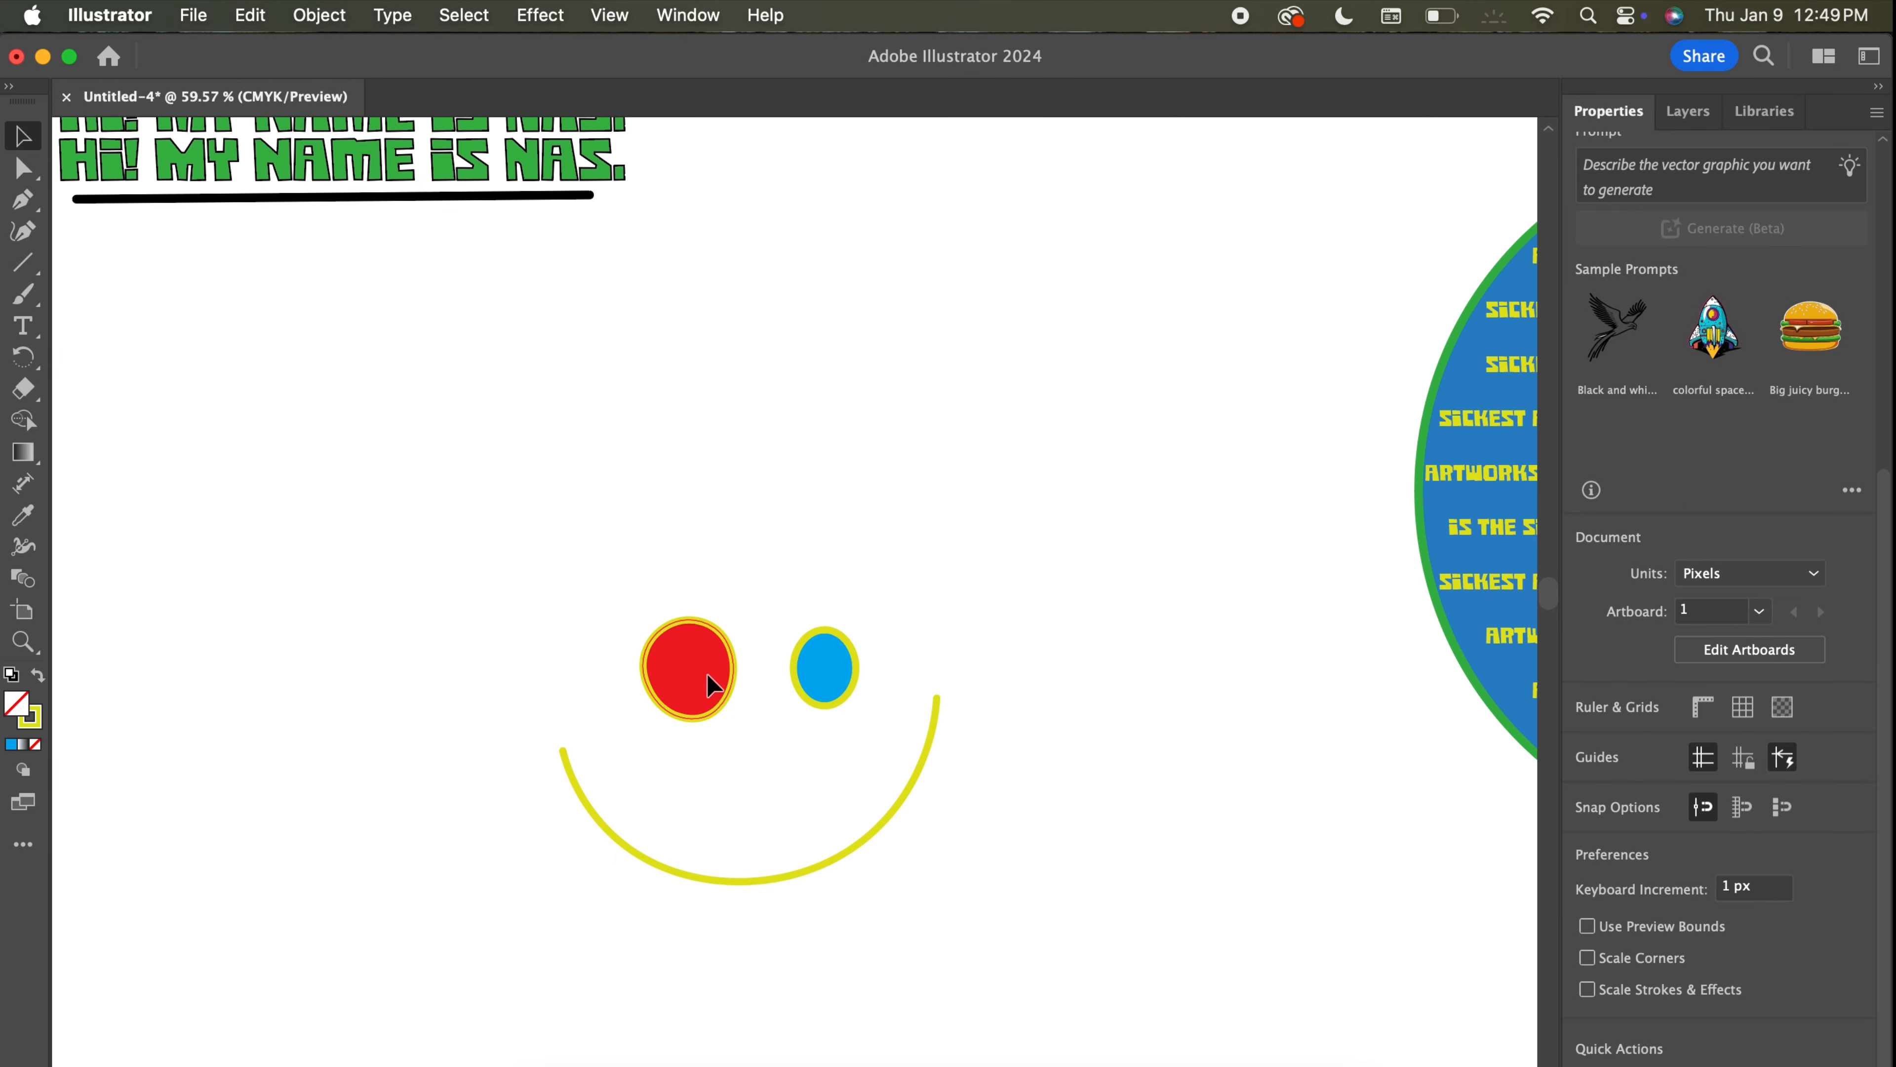
Move the red eye out of the face to the empty area above and left of it, and enlarge it.
{"action": "left_click_drag", "start_coordinate": [710, 683], "coordinate": [807, 328]}
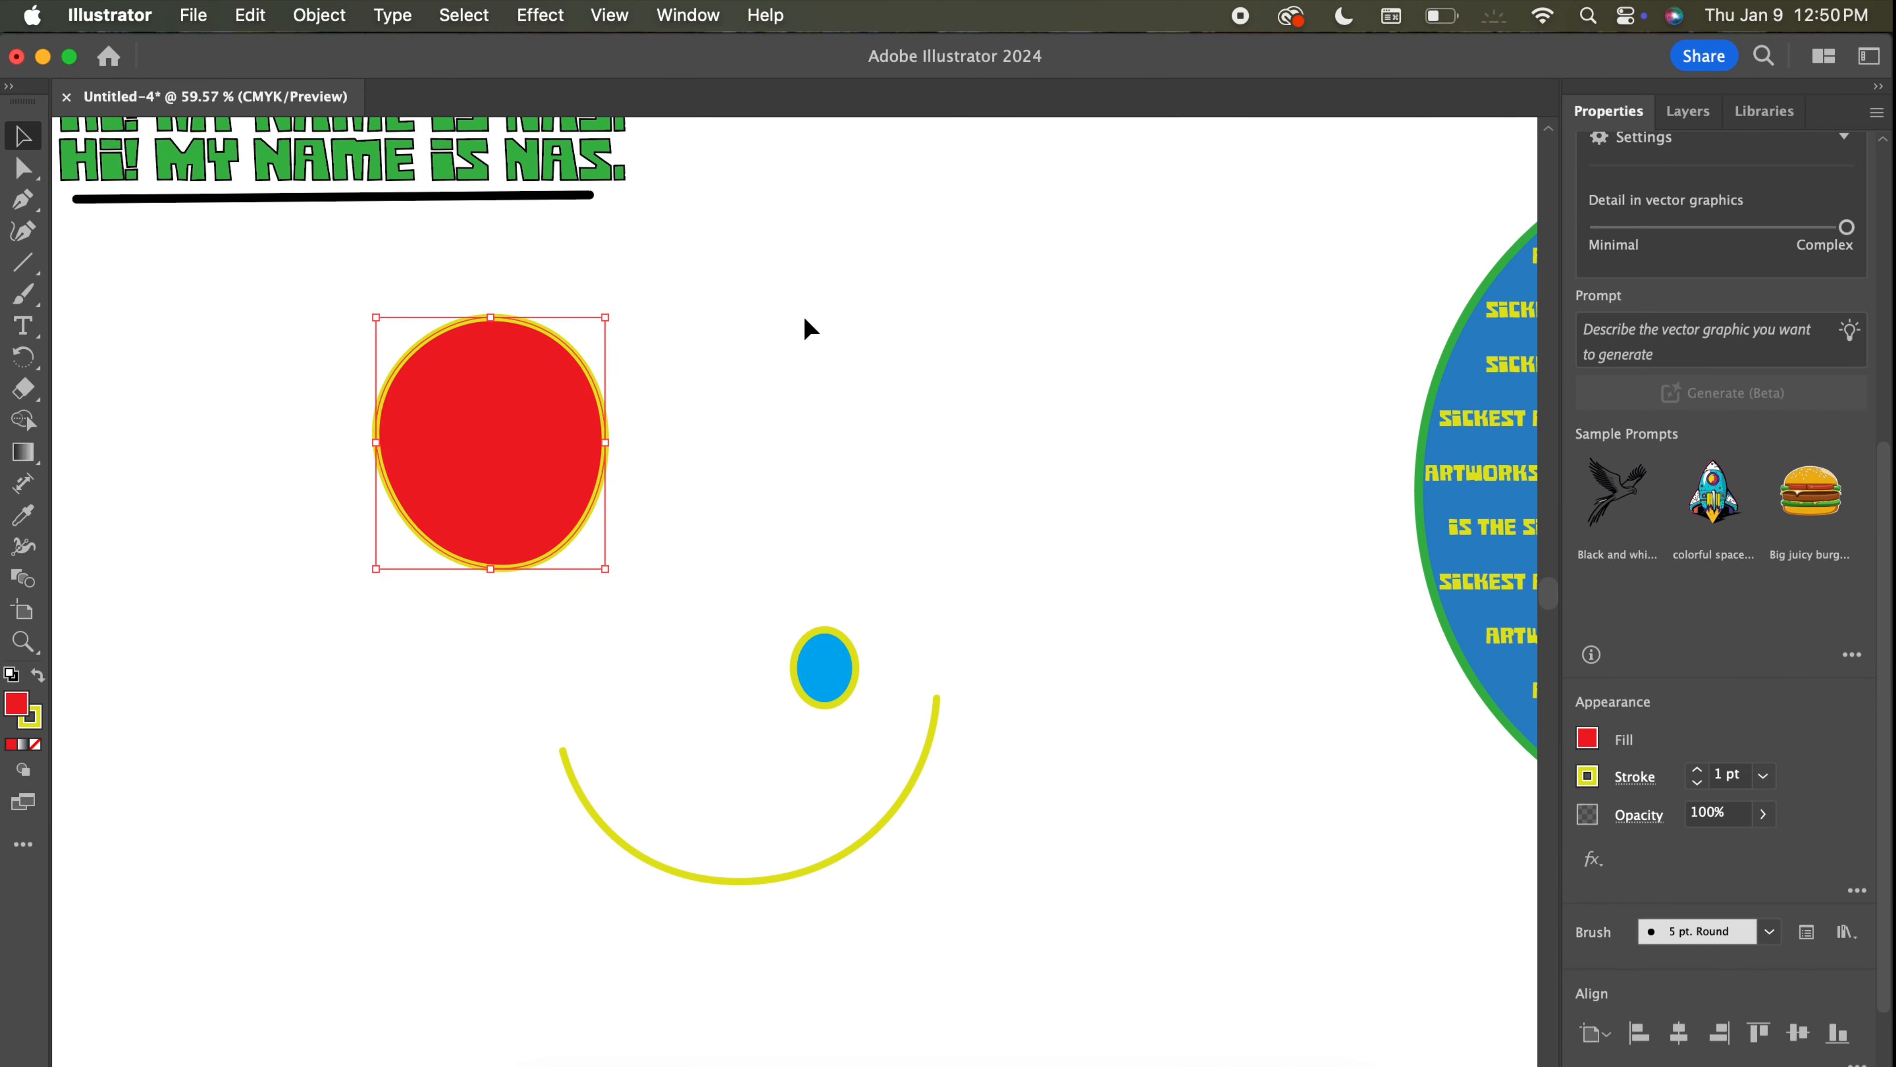
{"action": "left_click_drag", "start_coordinate": [530, 466], "coordinate": [466, 521]}
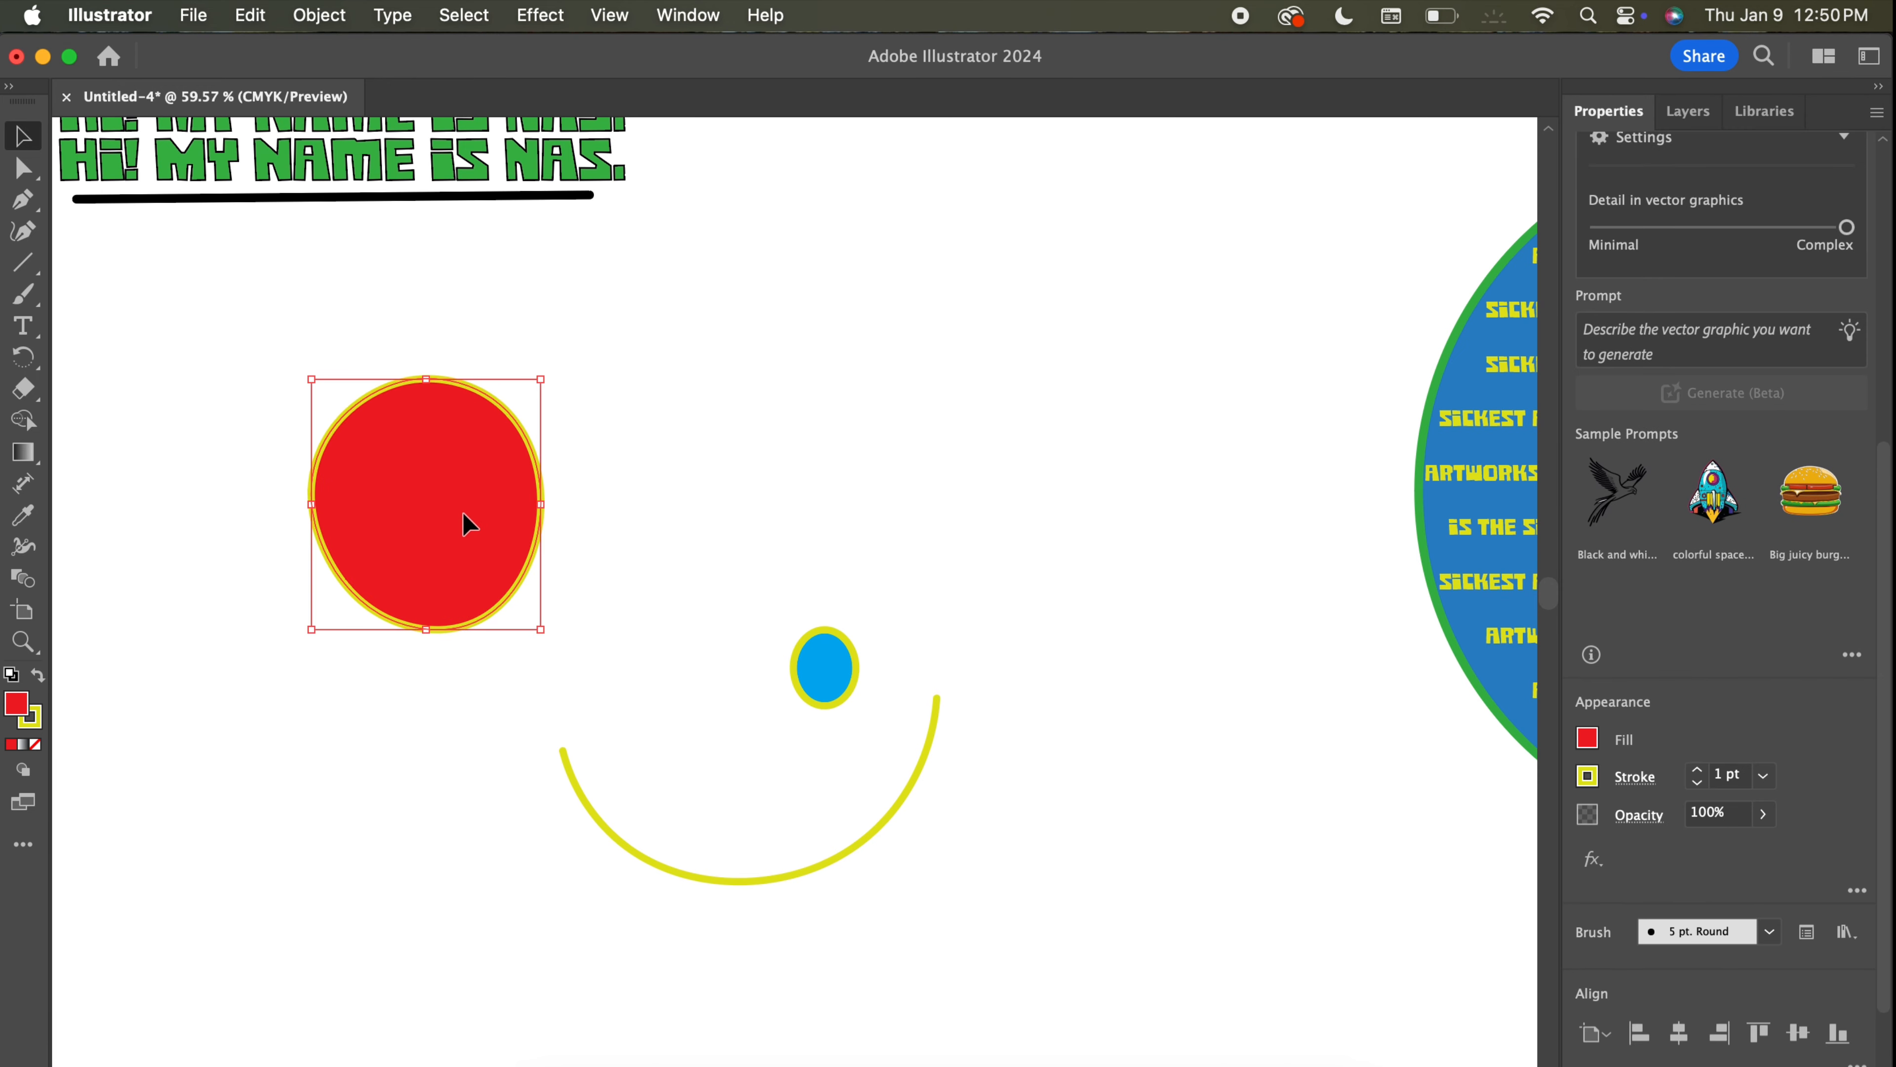
Apply a radial gradient to the enlarged red eye and set its inner colour stop to green 5BBA47, shifted slightly outward.
{"action": "left_click", "coordinate": [29, 454]}
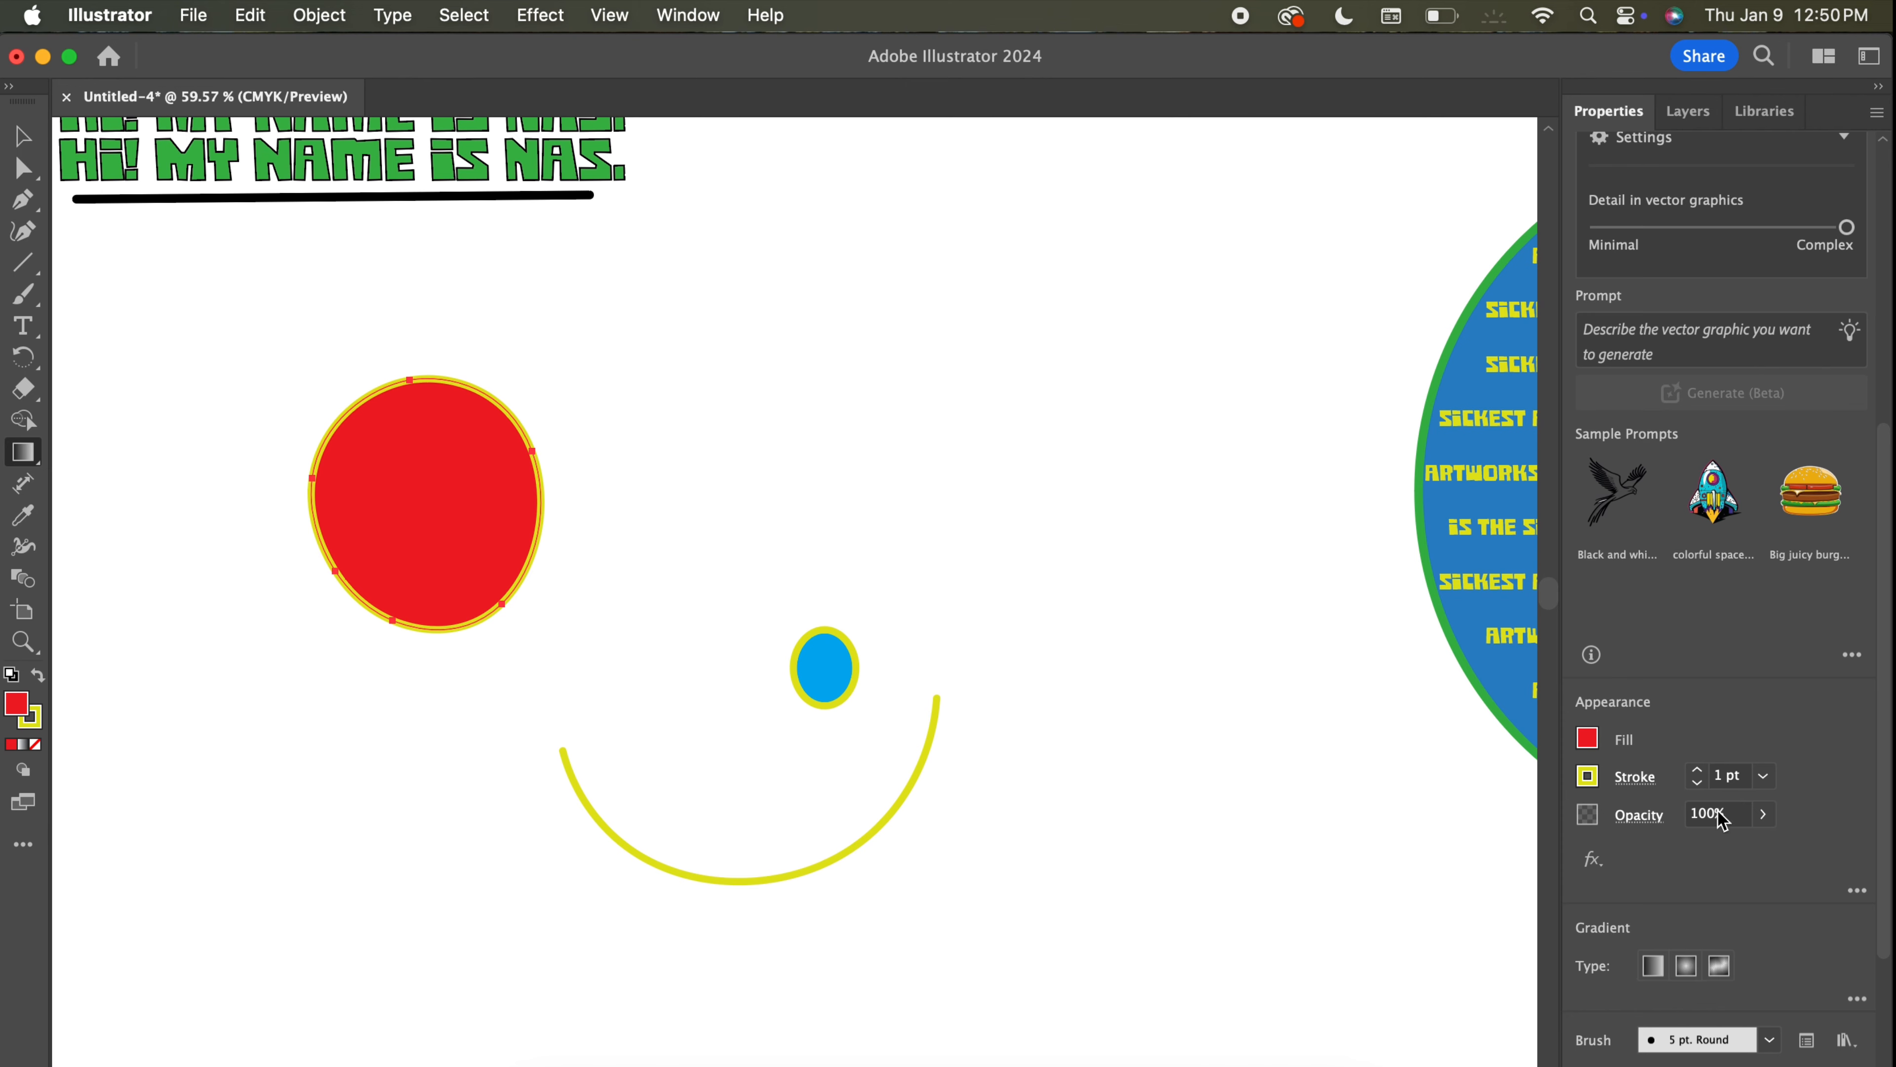
{"action": "left_click", "coordinate": [1686, 965]}
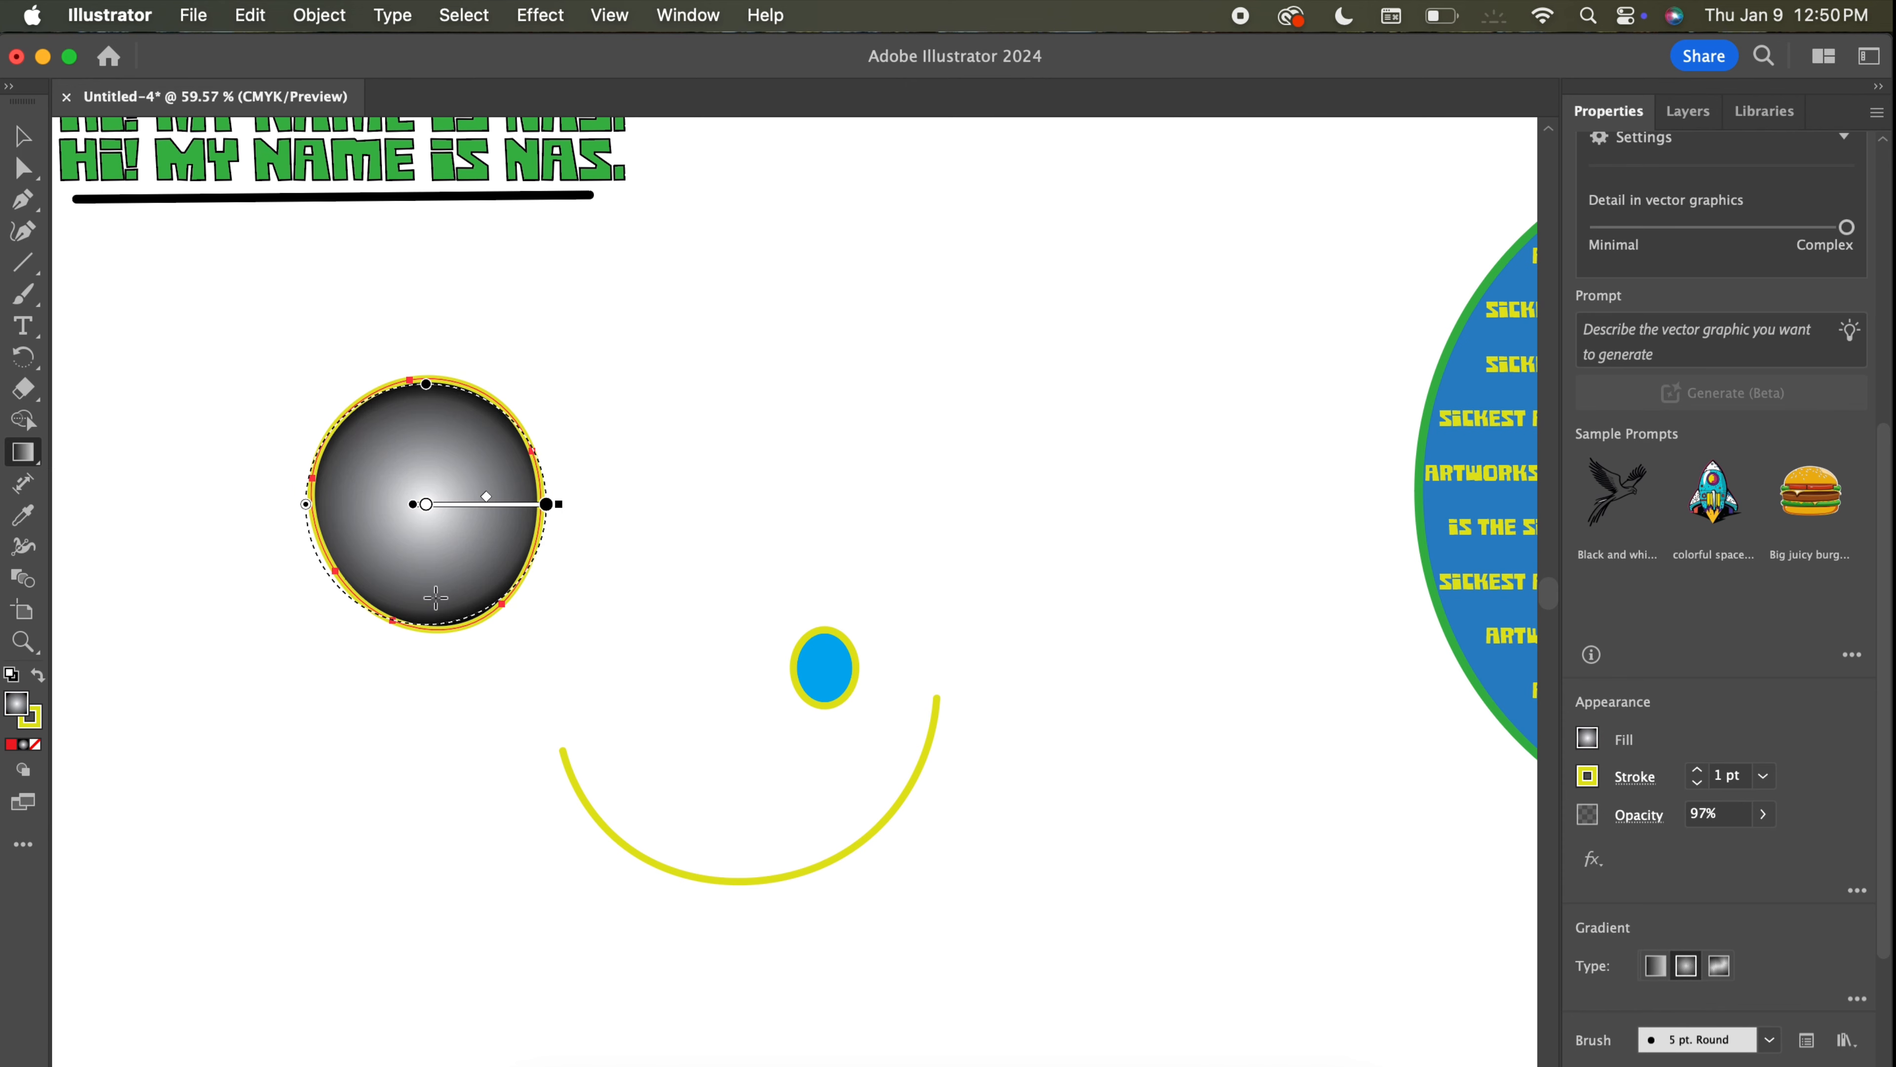
{"action": "left_click_drag", "start_coordinate": [426, 505], "coordinate": [451, 505]}
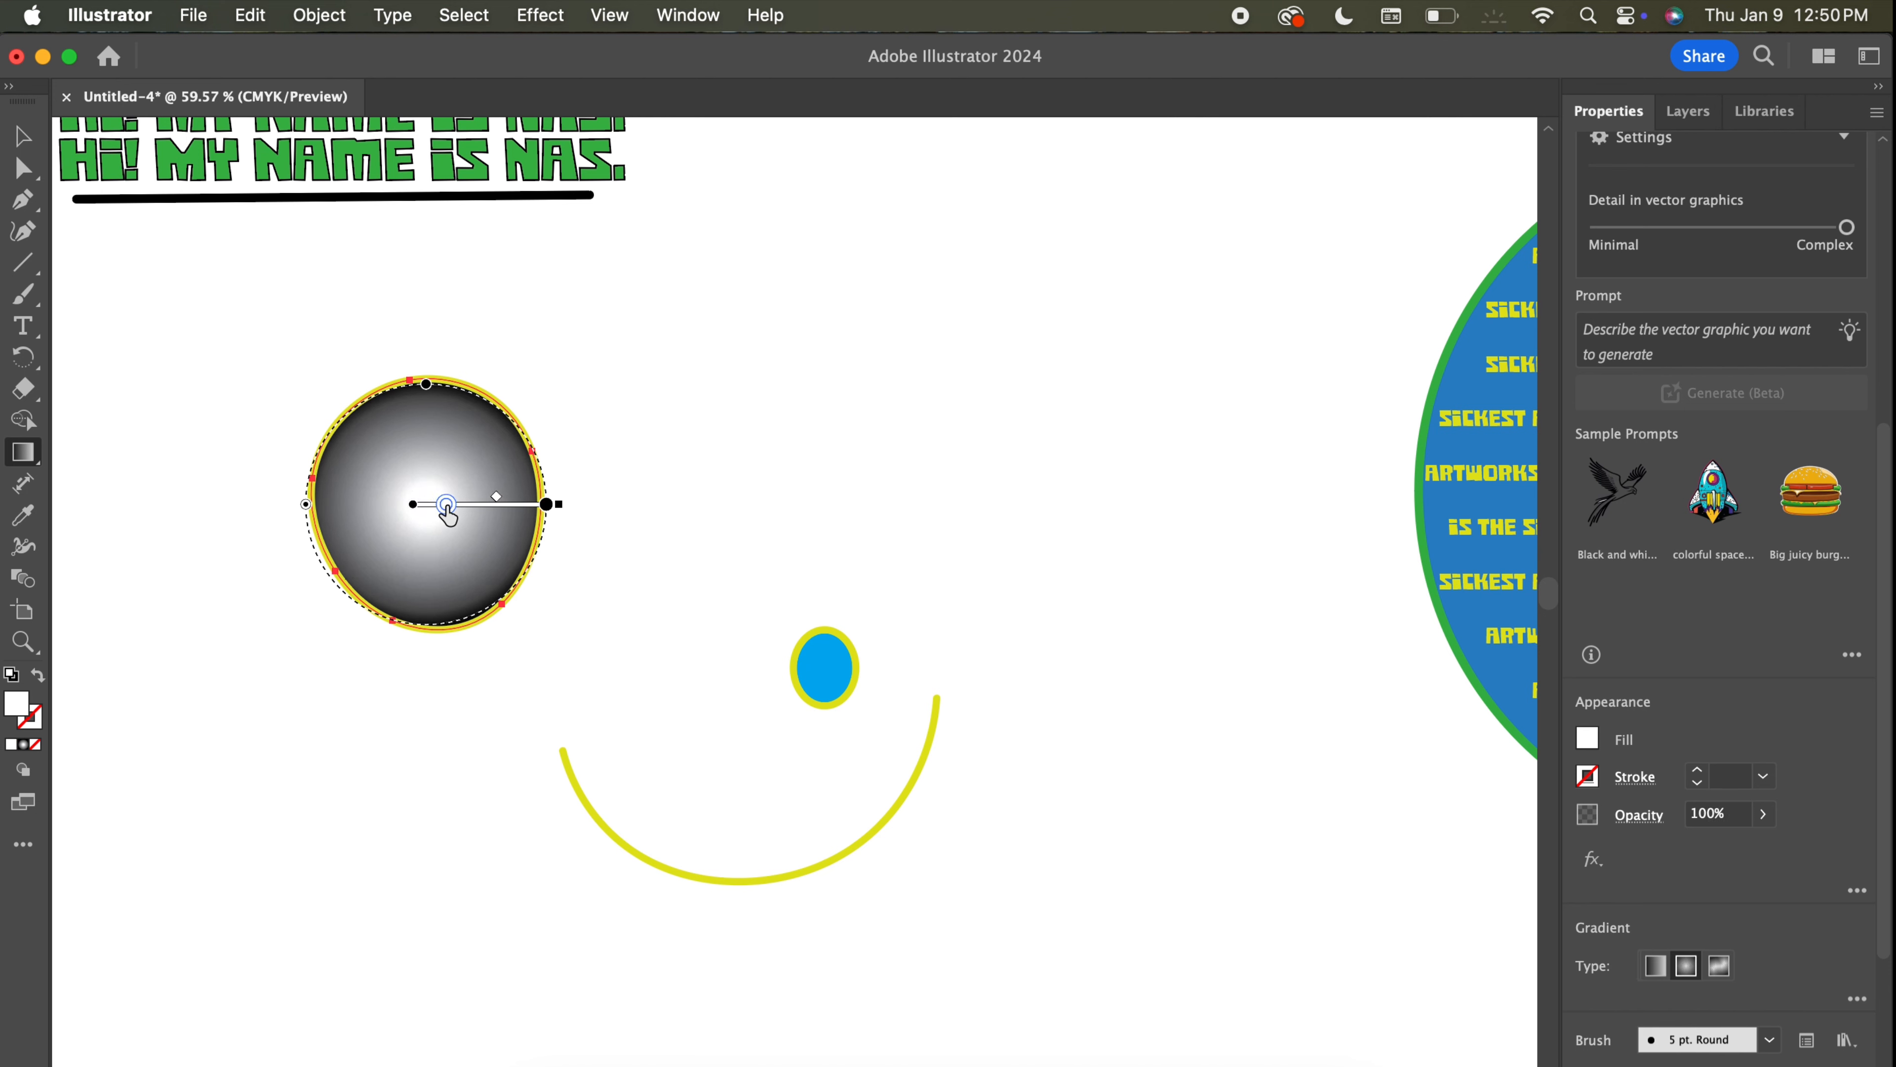
{"action": "double_click", "coordinate": [446, 506]}
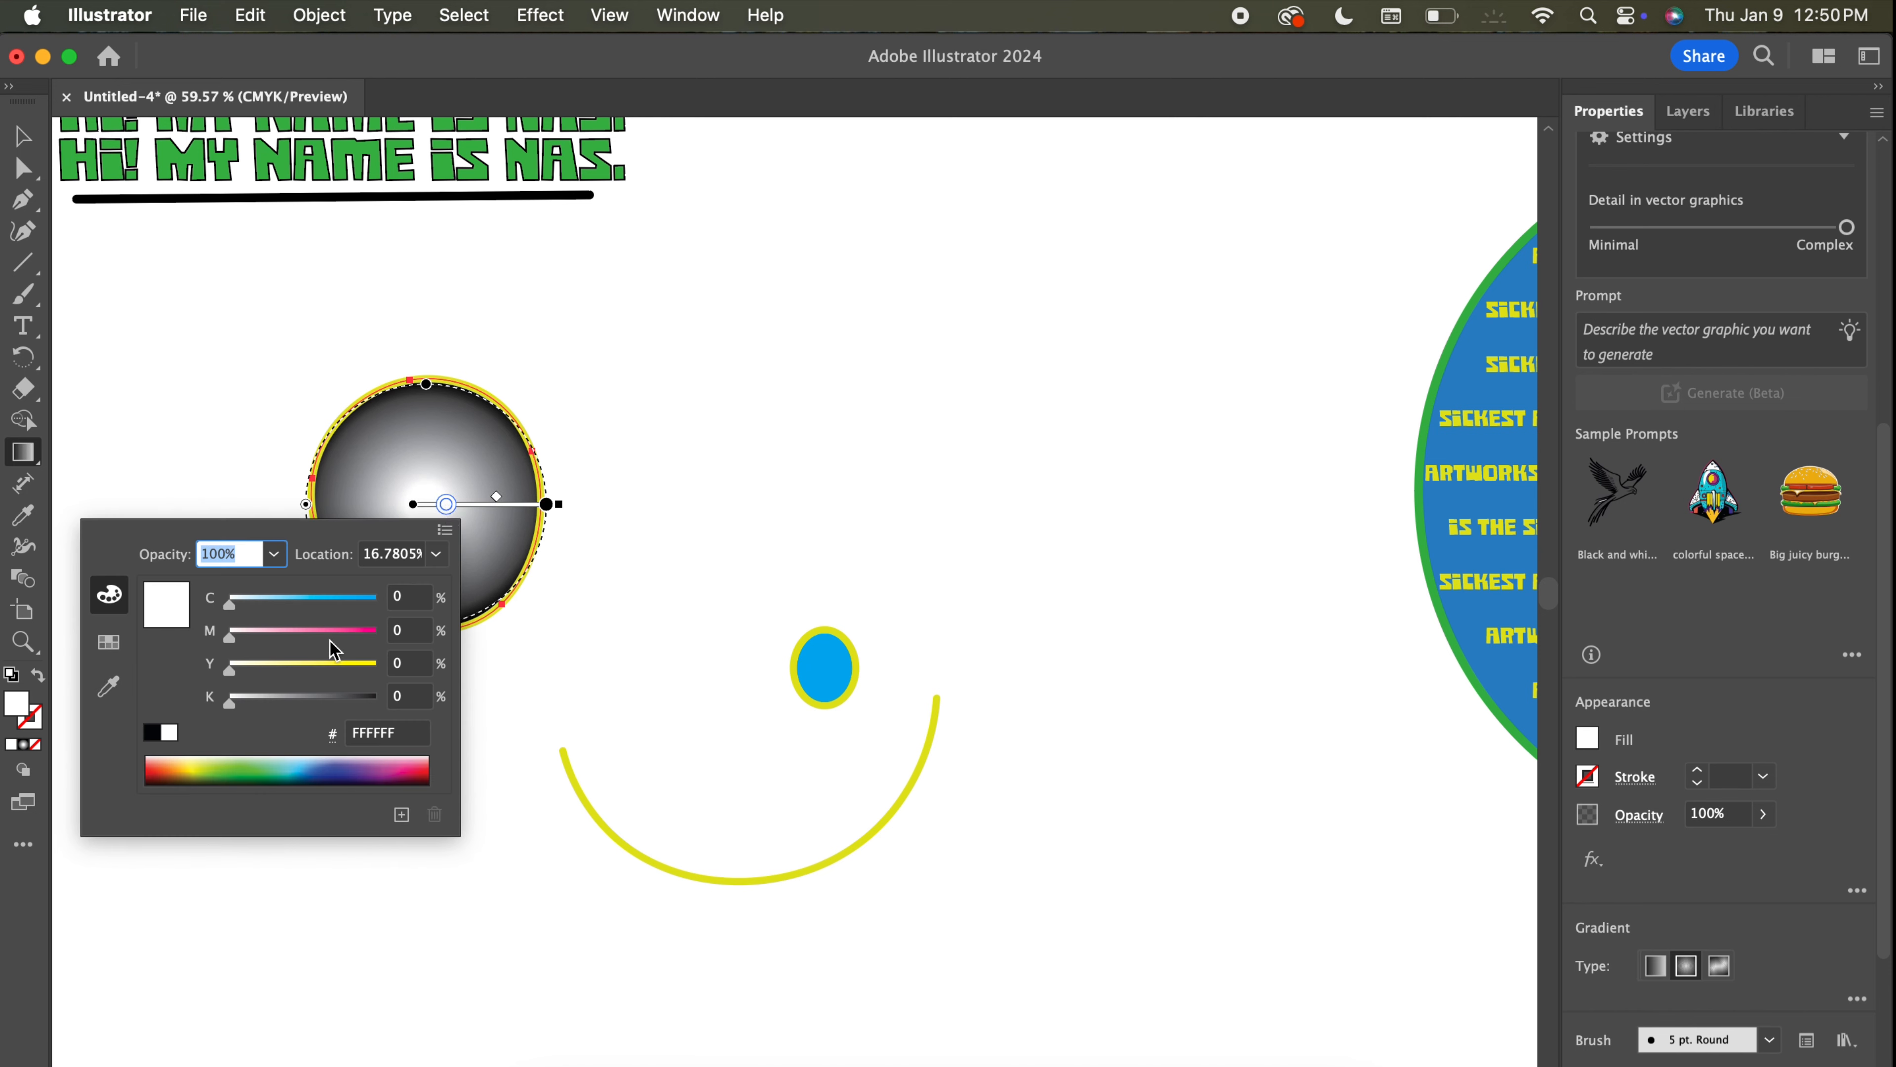
{"action": "left_click_drag", "start_coordinate": [192, 763], "coordinate": [240, 779]}
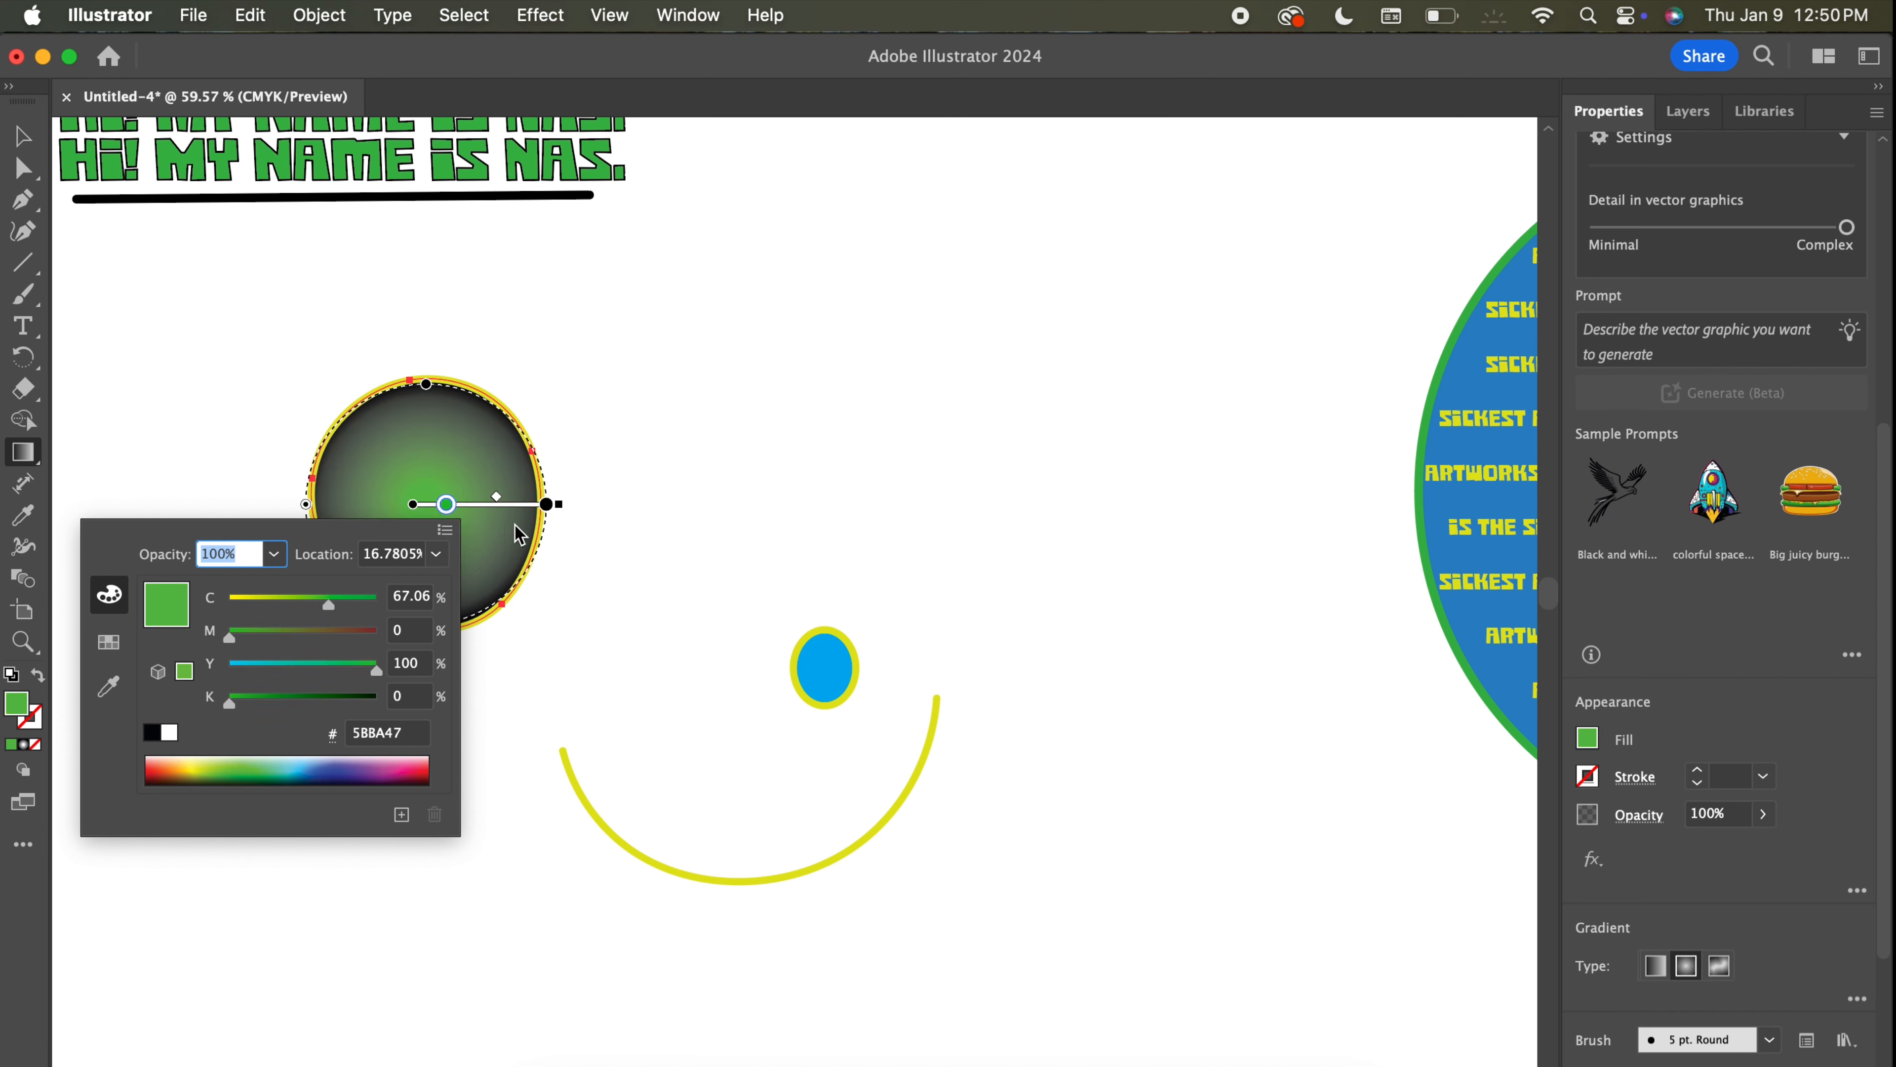
Set the outer colour stop of the eye's radial gradient to blue 039CBF.
{"action": "left_click", "coordinate": [545, 505]}
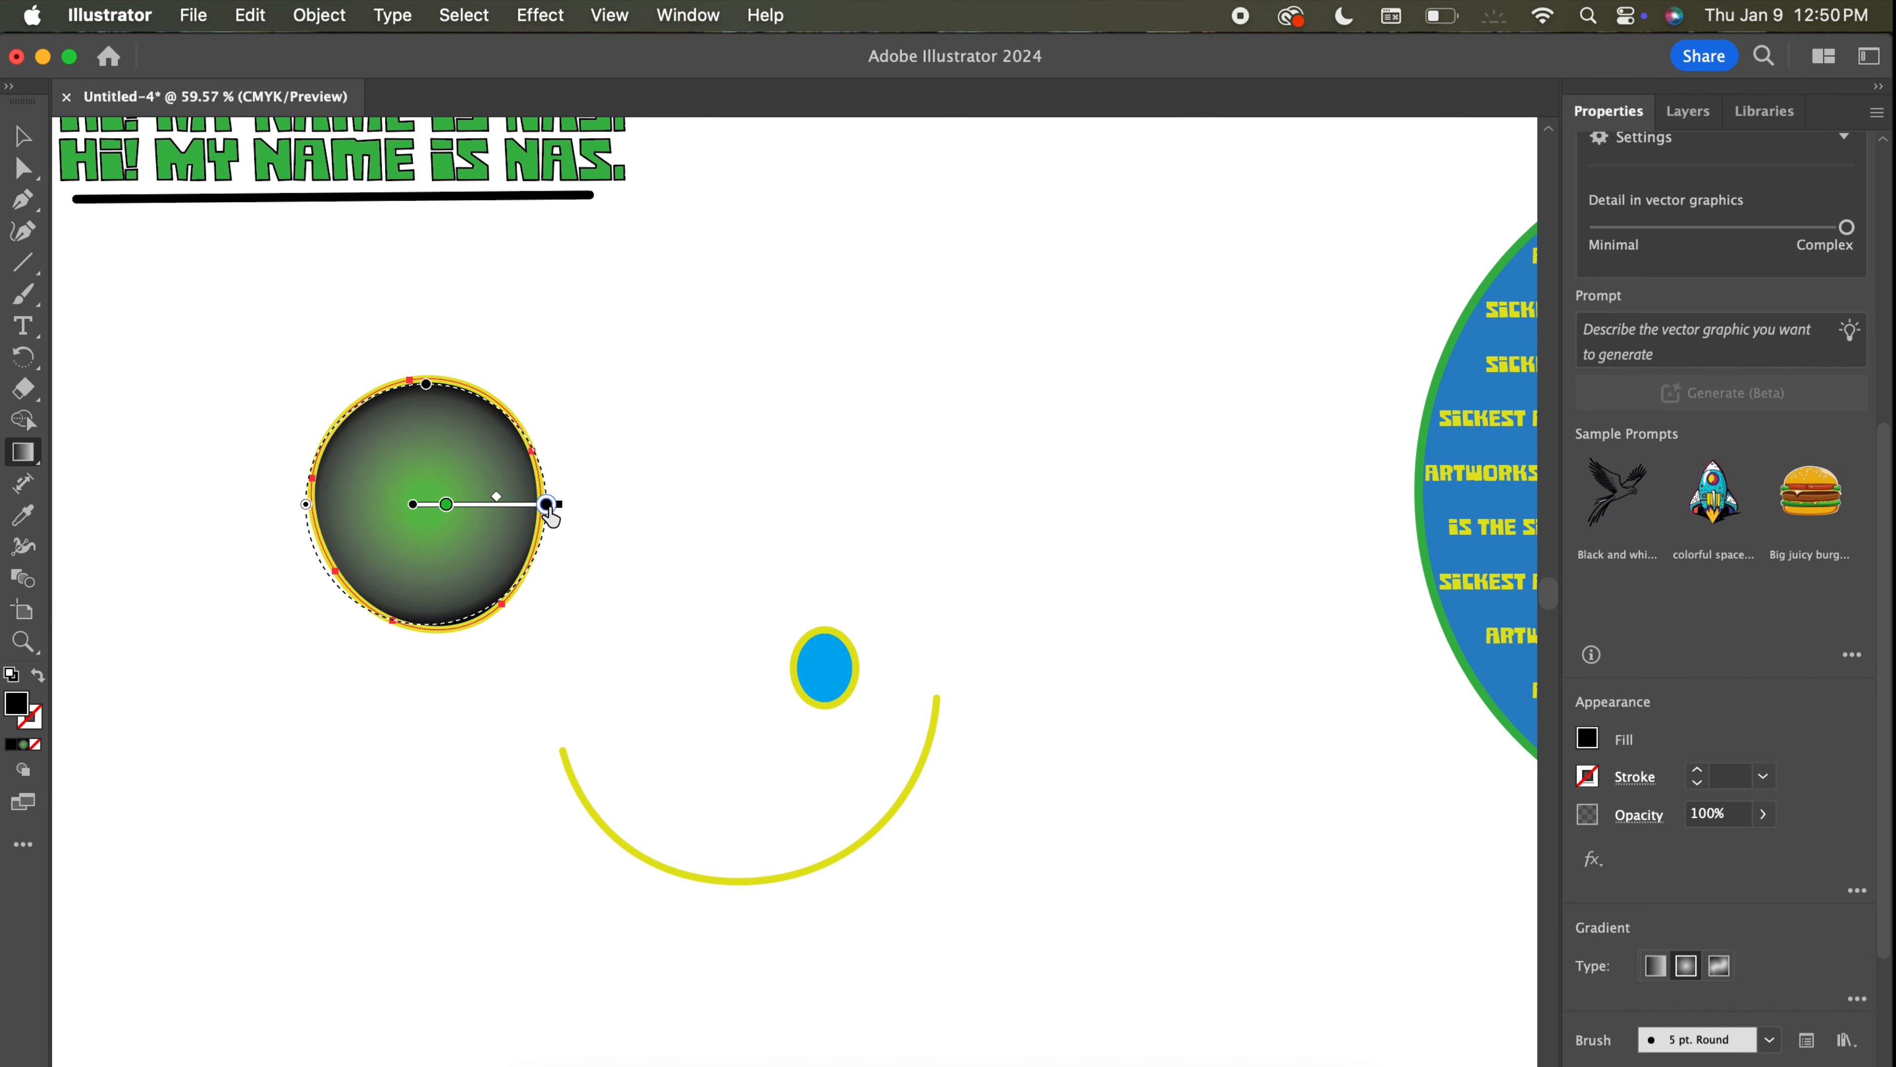
{"action": "double_click", "coordinate": [547, 505]}
{"action": "left_click_drag", "start_coordinate": [424, 767], "coordinate": [405, 773]}
{"action": "left_click", "coordinate": [407, 765]}
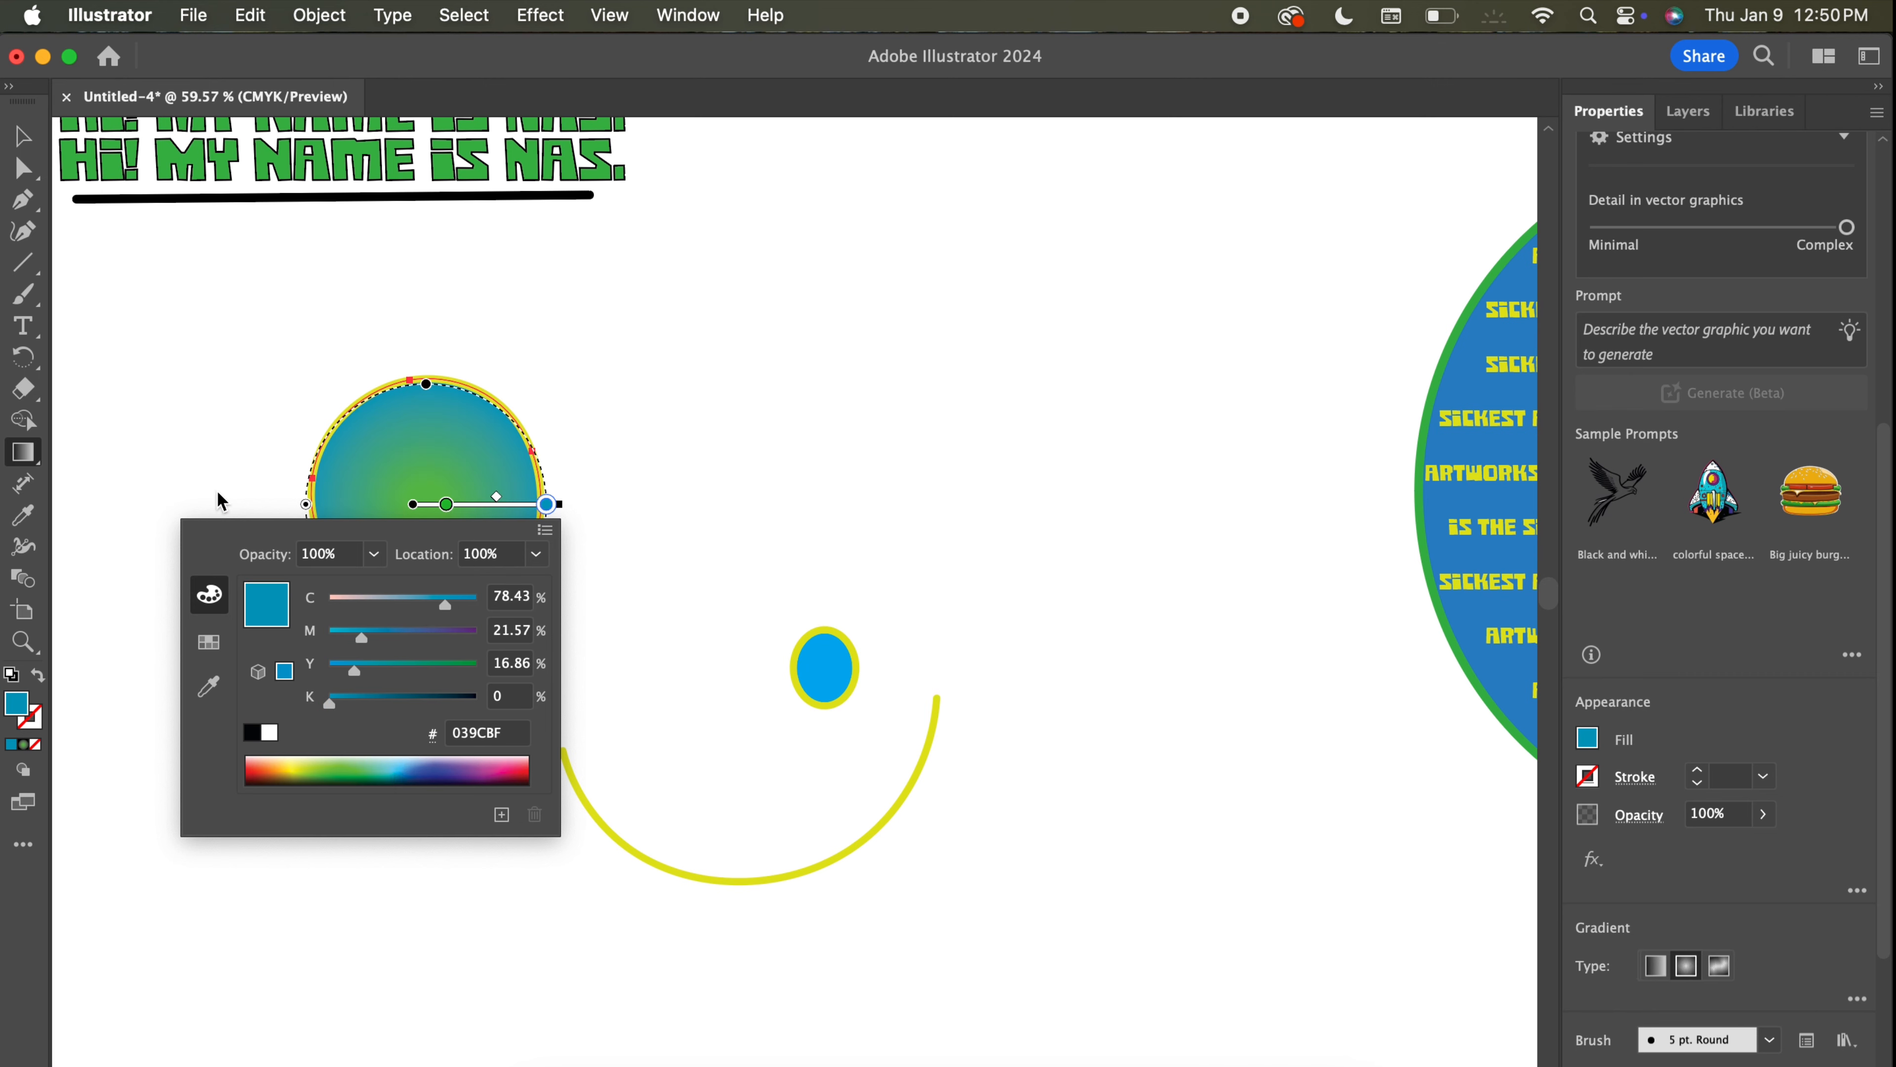
{"action": "left_click", "coordinate": [21, 143]}
{"action": "left_click", "coordinate": [153, 280]}
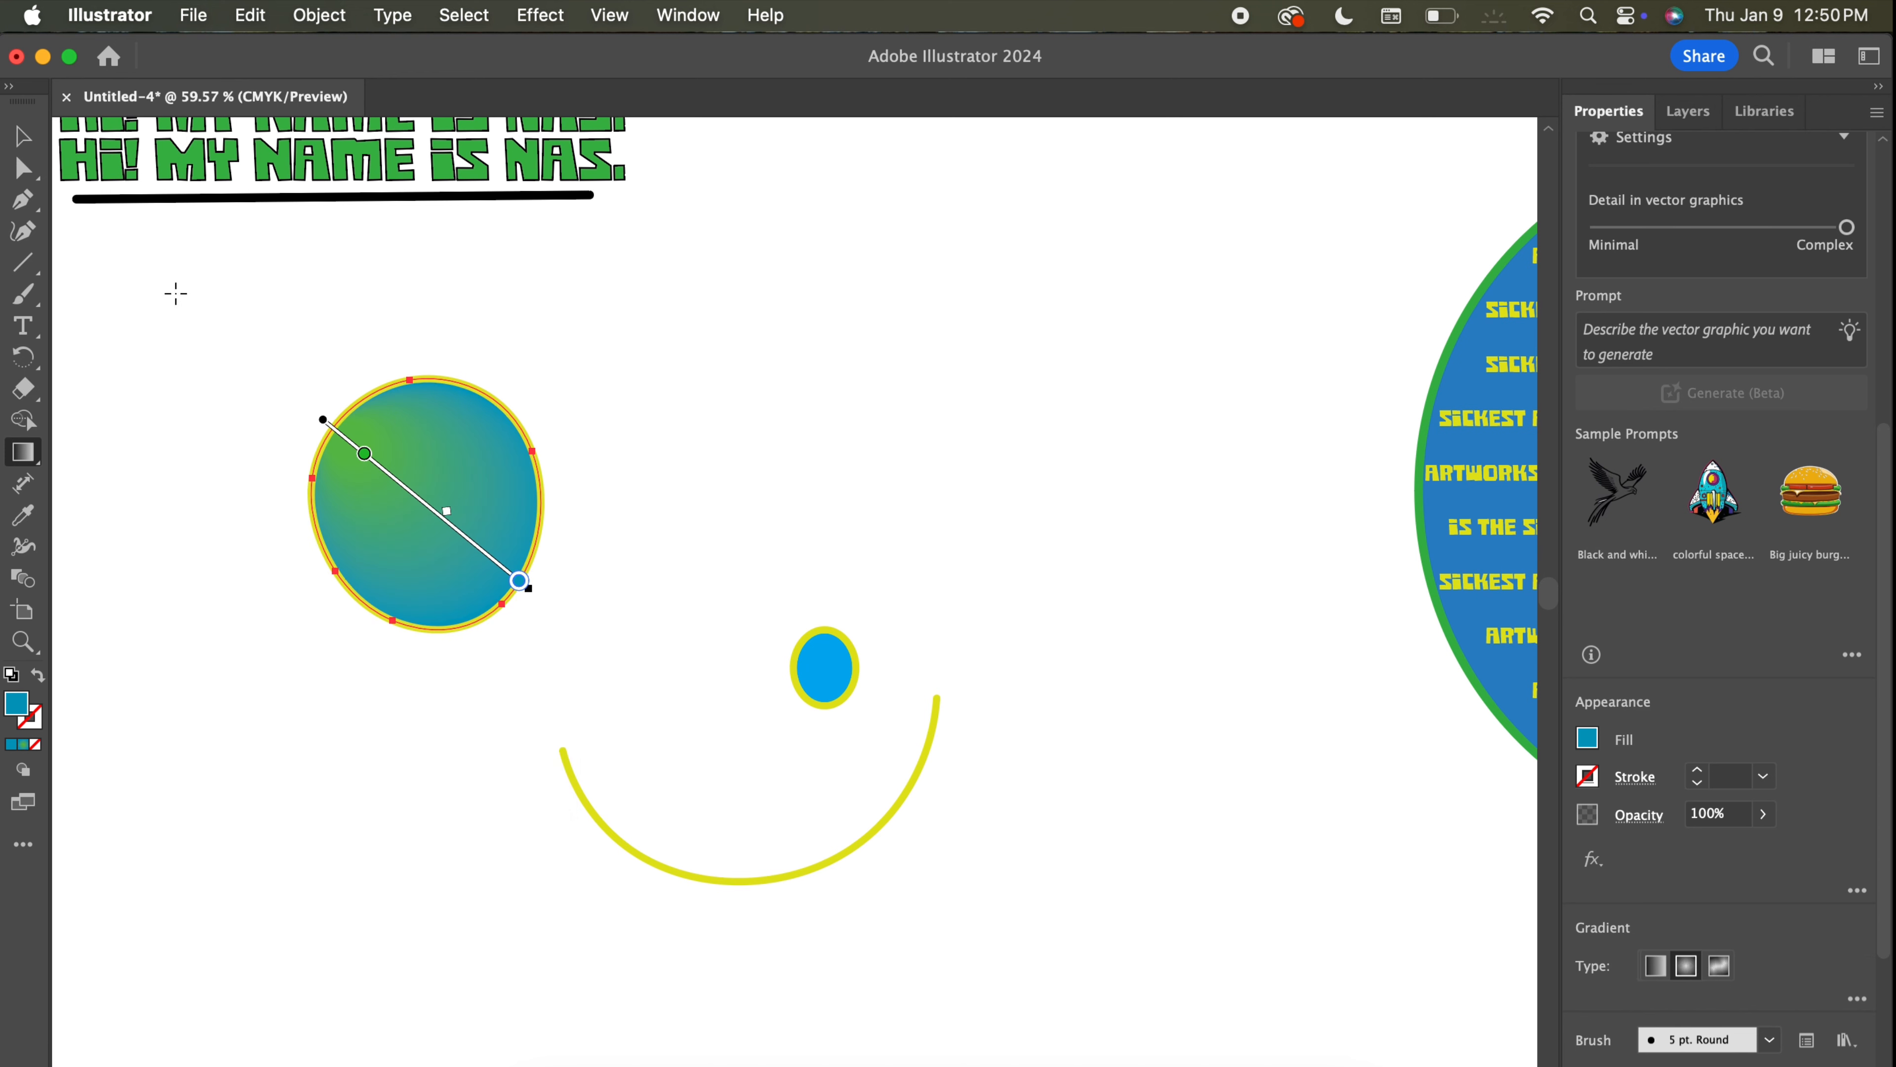
{"action": "key", "text": "super+z"}
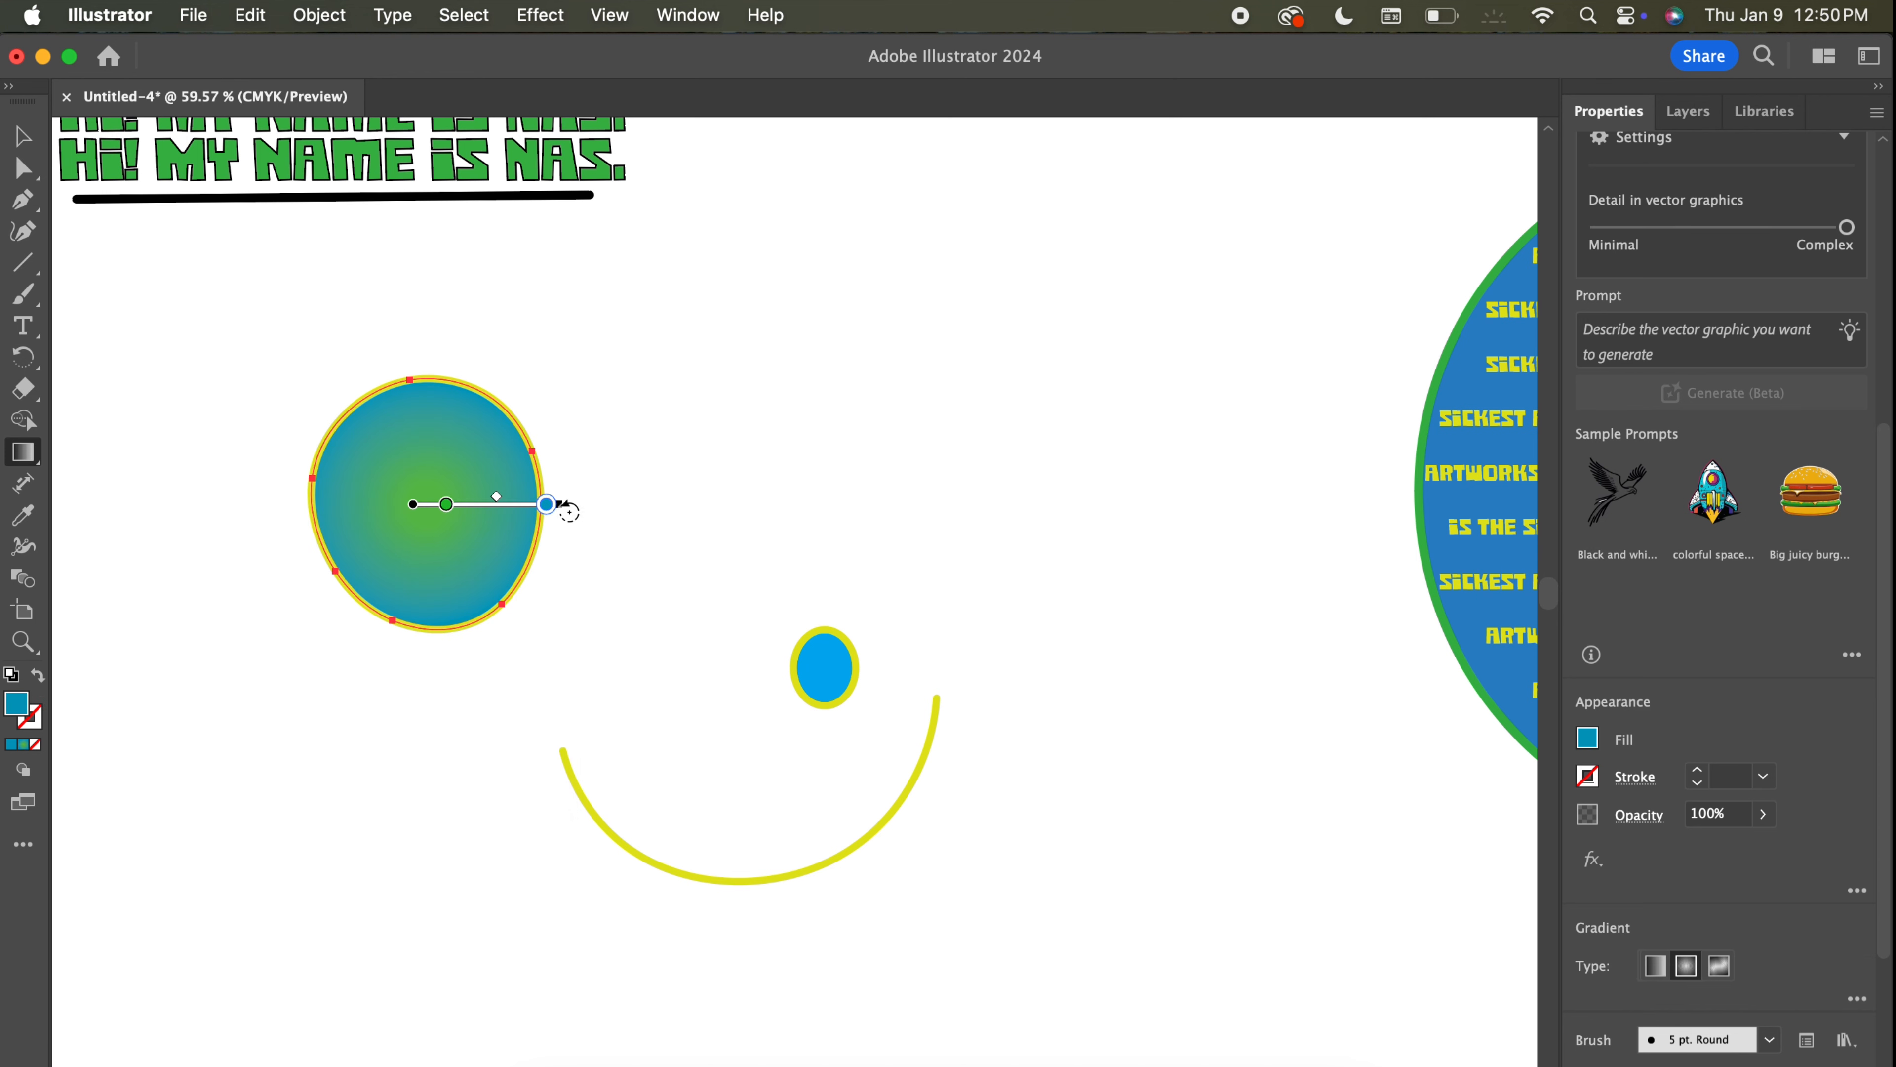
Shrink the gradient-filled eye and place it back in the face beside the blue eye.
{"action": "left_click", "coordinate": [21, 138]}
{"action": "left_click", "coordinate": [747, 347]}
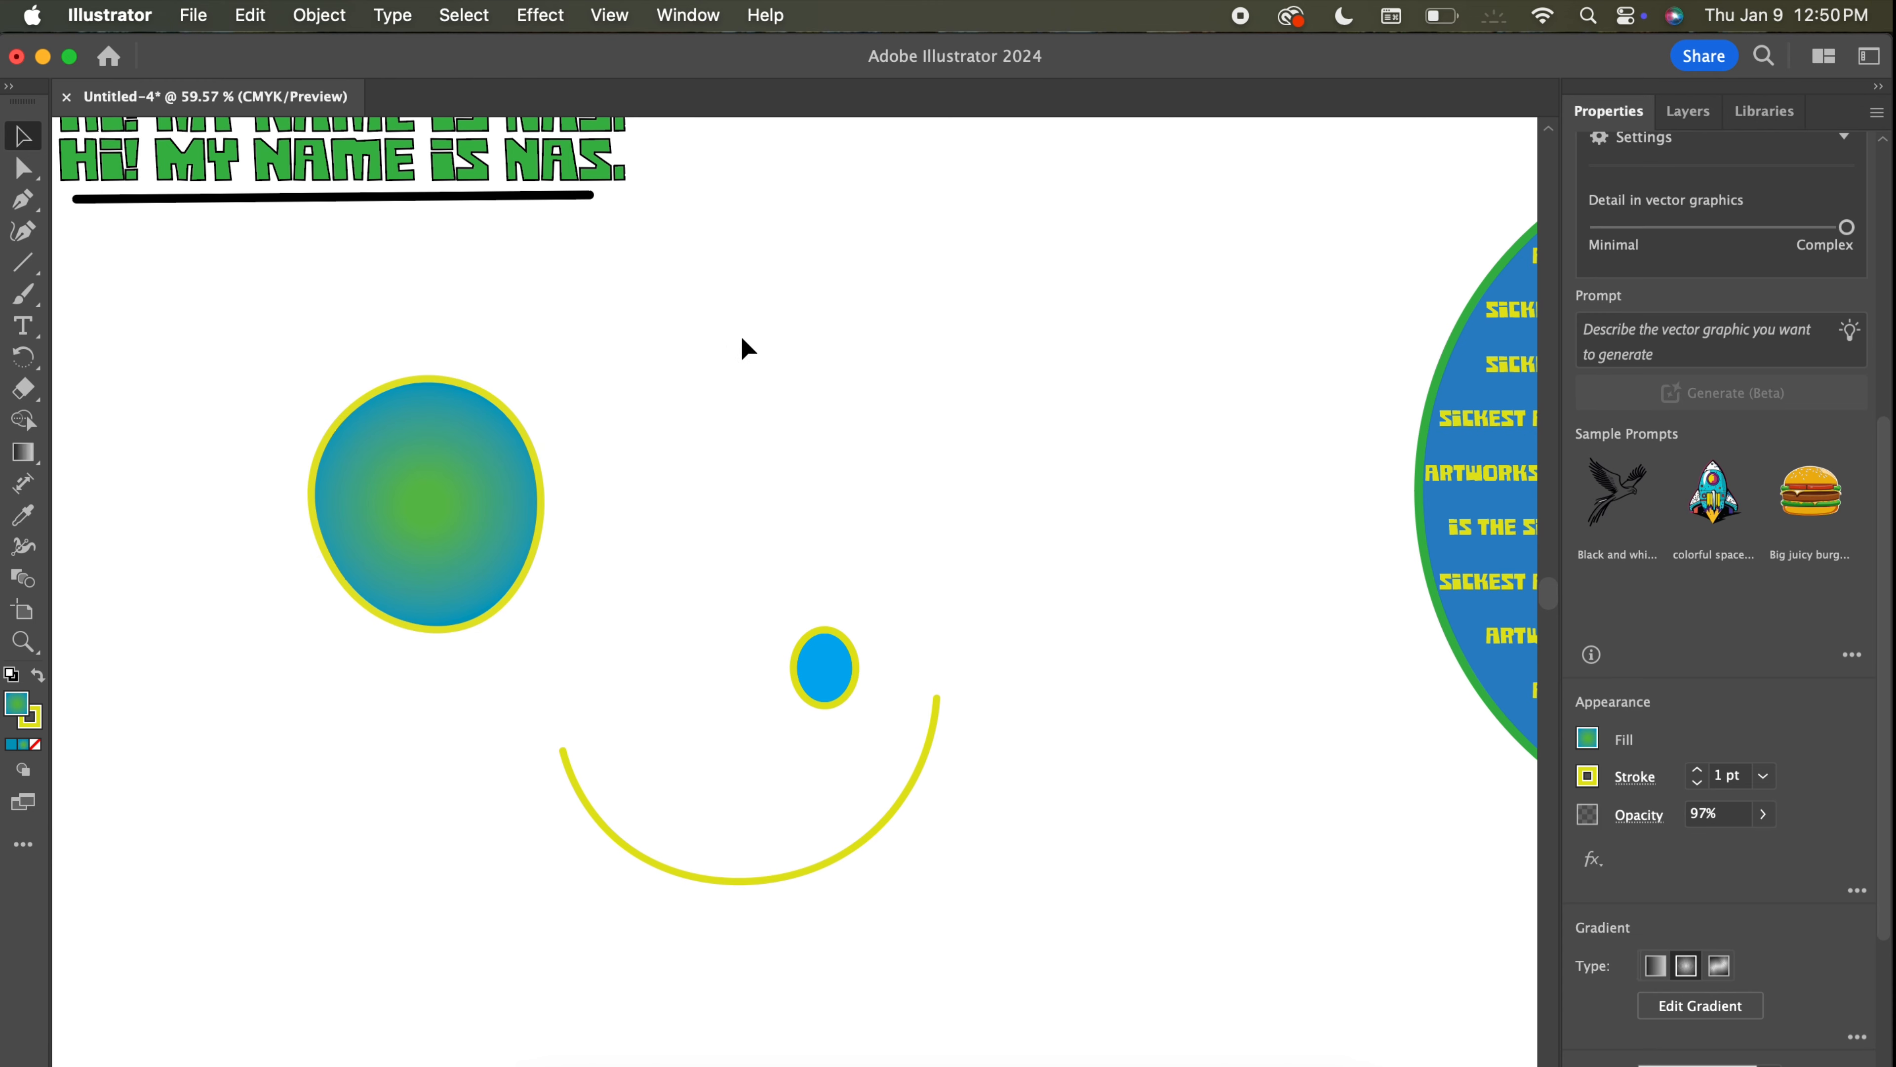
{"action": "left_click_drag", "start_coordinate": [457, 495], "coordinate": [657, 590]}
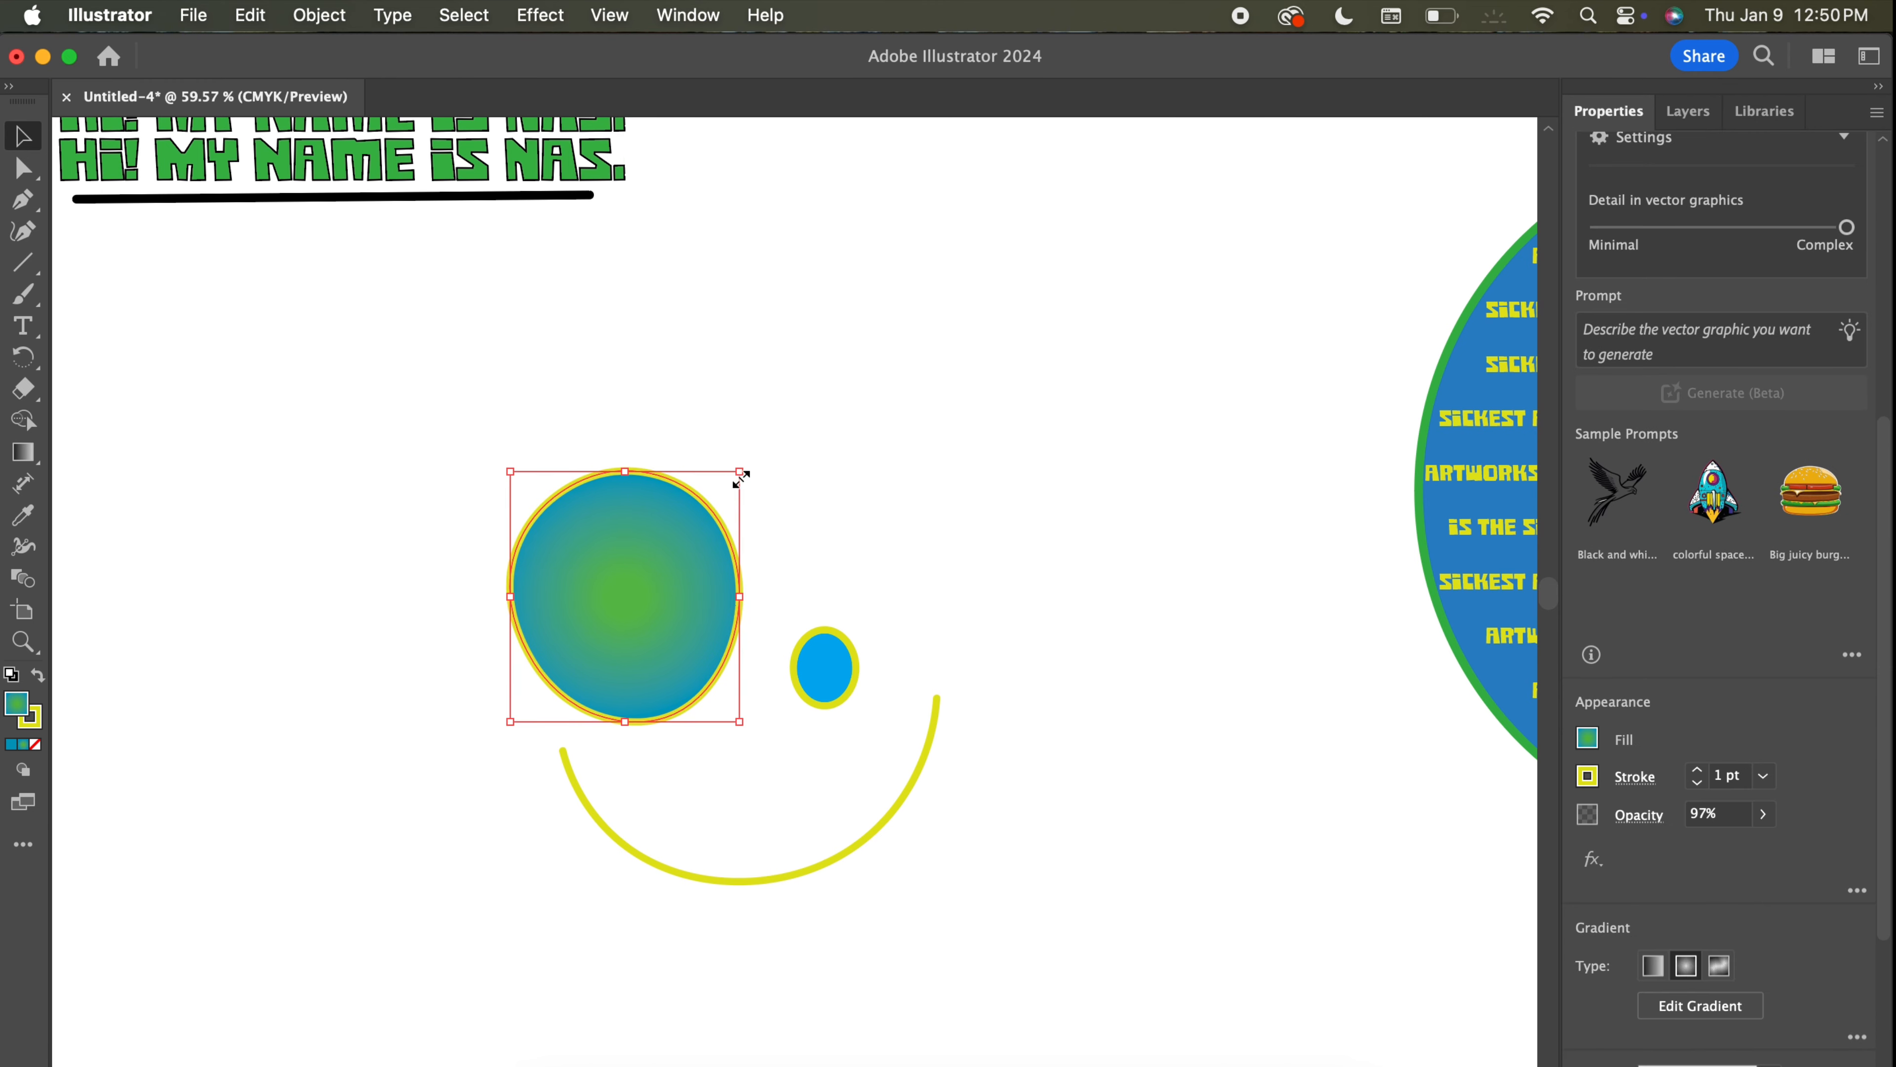
{"action": "left_click_drag", "start_coordinate": [741, 473], "coordinate": [646, 583]}
{"action": "left_click_drag", "start_coordinate": [584, 648], "coordinate": [682, 656]}
{"action": "left_click", "coordinate": [939, 468]}
Group the eyes and smile again and move the face up between the green text and the blue circle.
{"action": "scroll", "coordinate": [939, 468], "scroll_direction": "down", "scroll_amount": 2}
{"action": "left_click_drag", "start_coordinate": [661, 513], "coordinate": [959, 780]}
{"action": "left_click", "coordinate": [340, 11]}
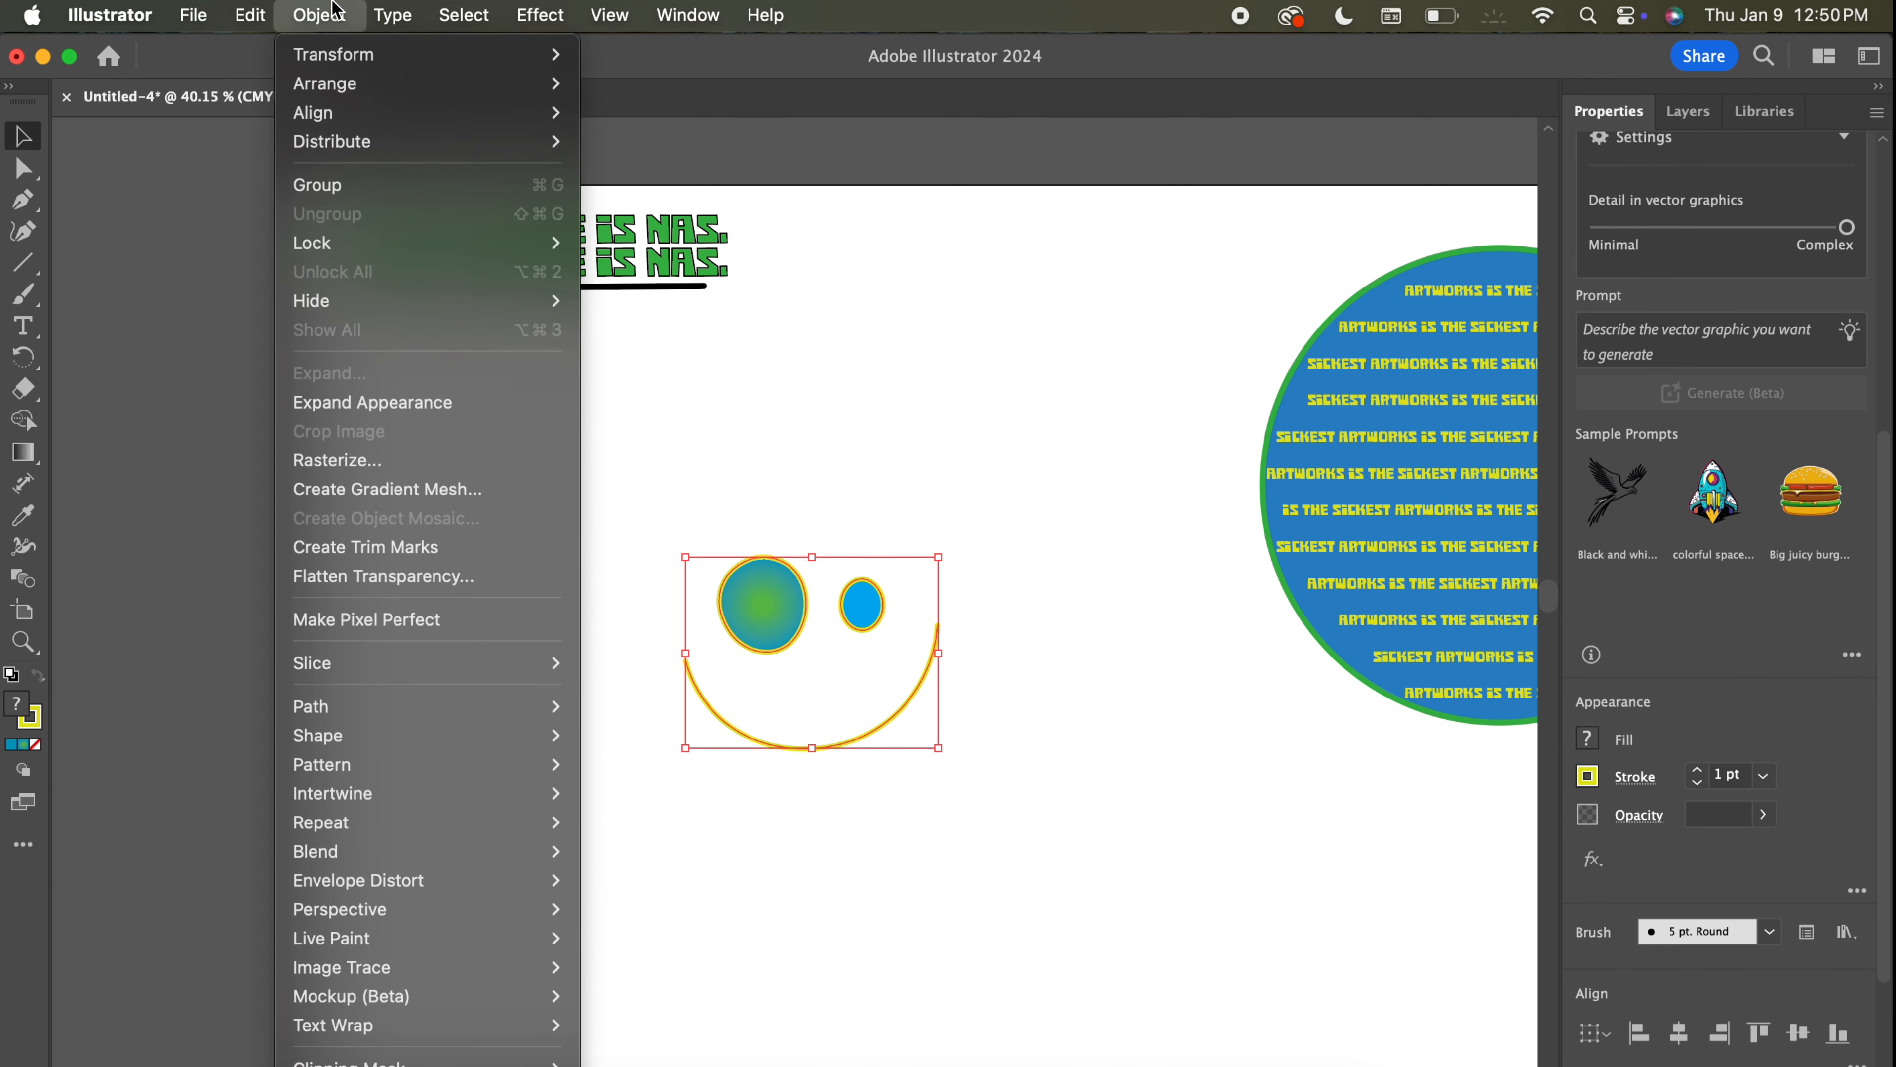
{"action": "left_click", "coordinate": [356, 185]}
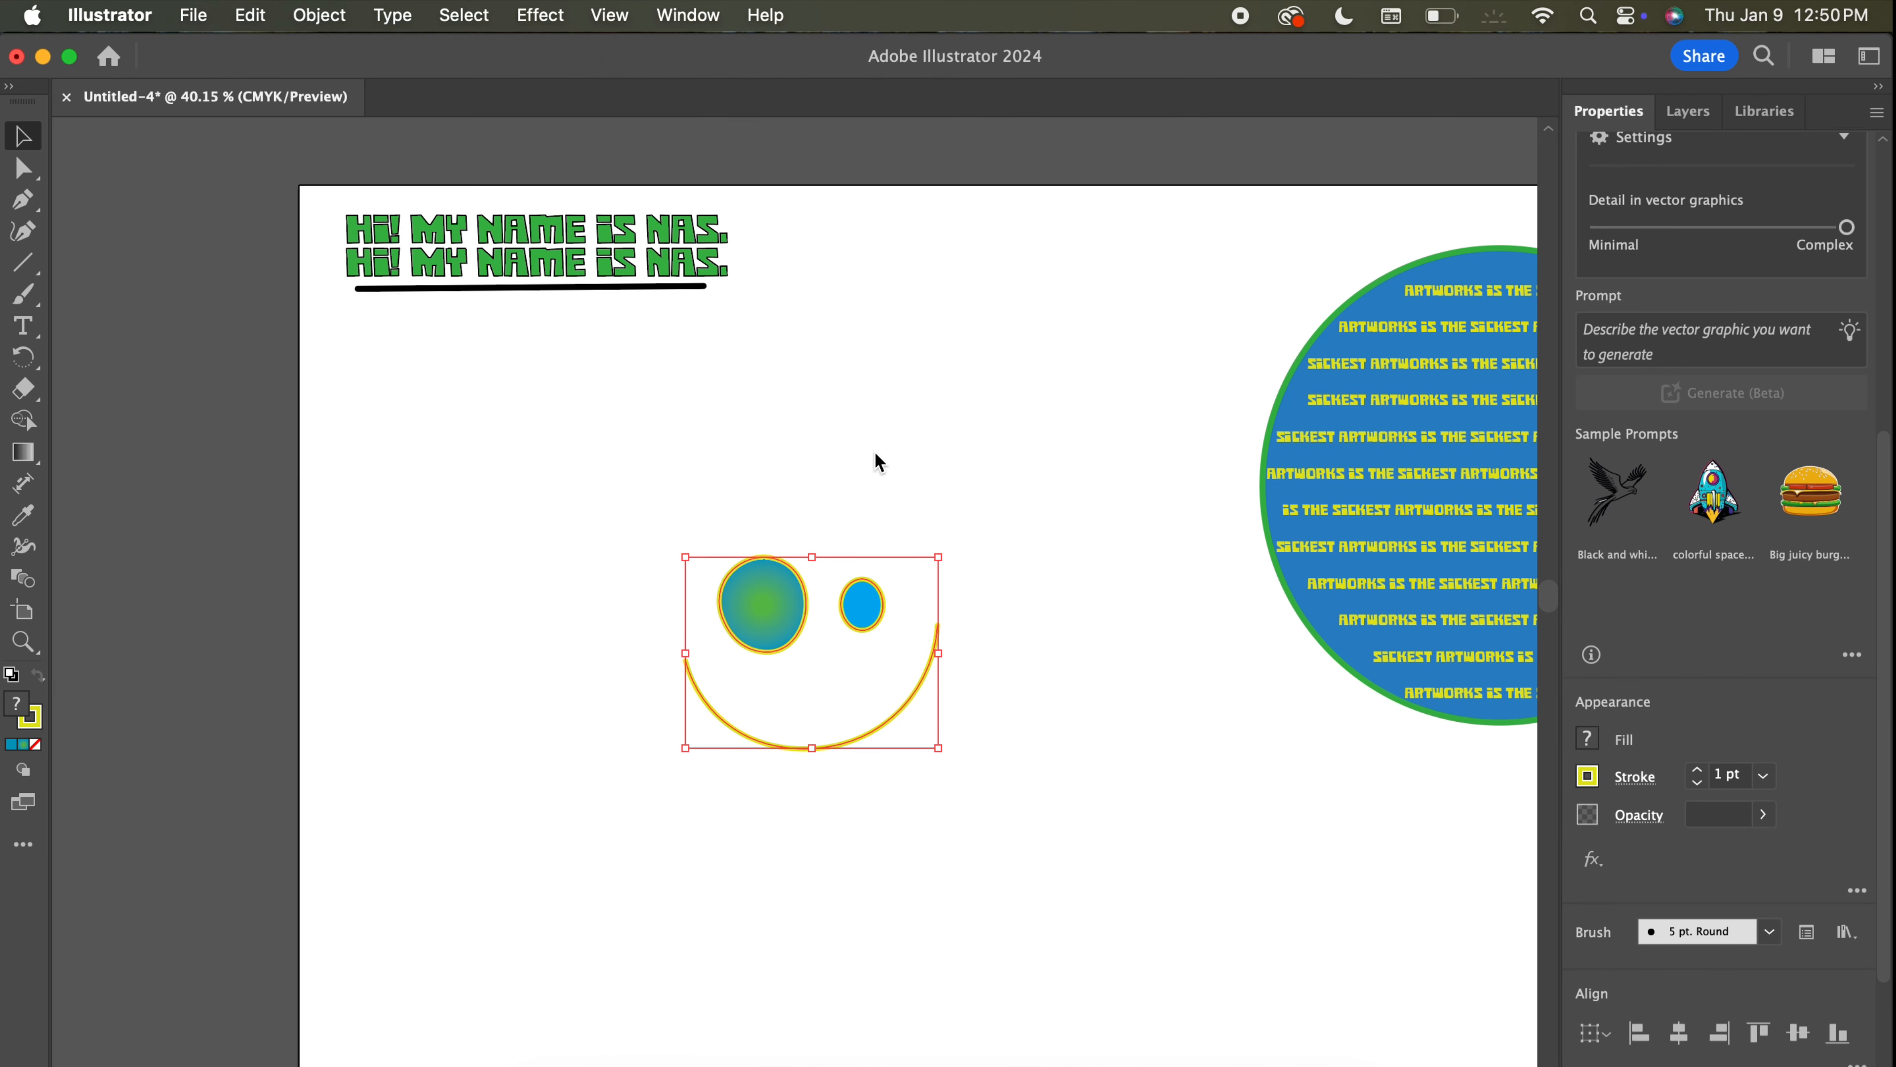
{"action": "left_click", "coordinate": [885, 452]}
{"action": "left_click_drag", "start_coordinate": [783, 598], "coordinate": [962, 366]}
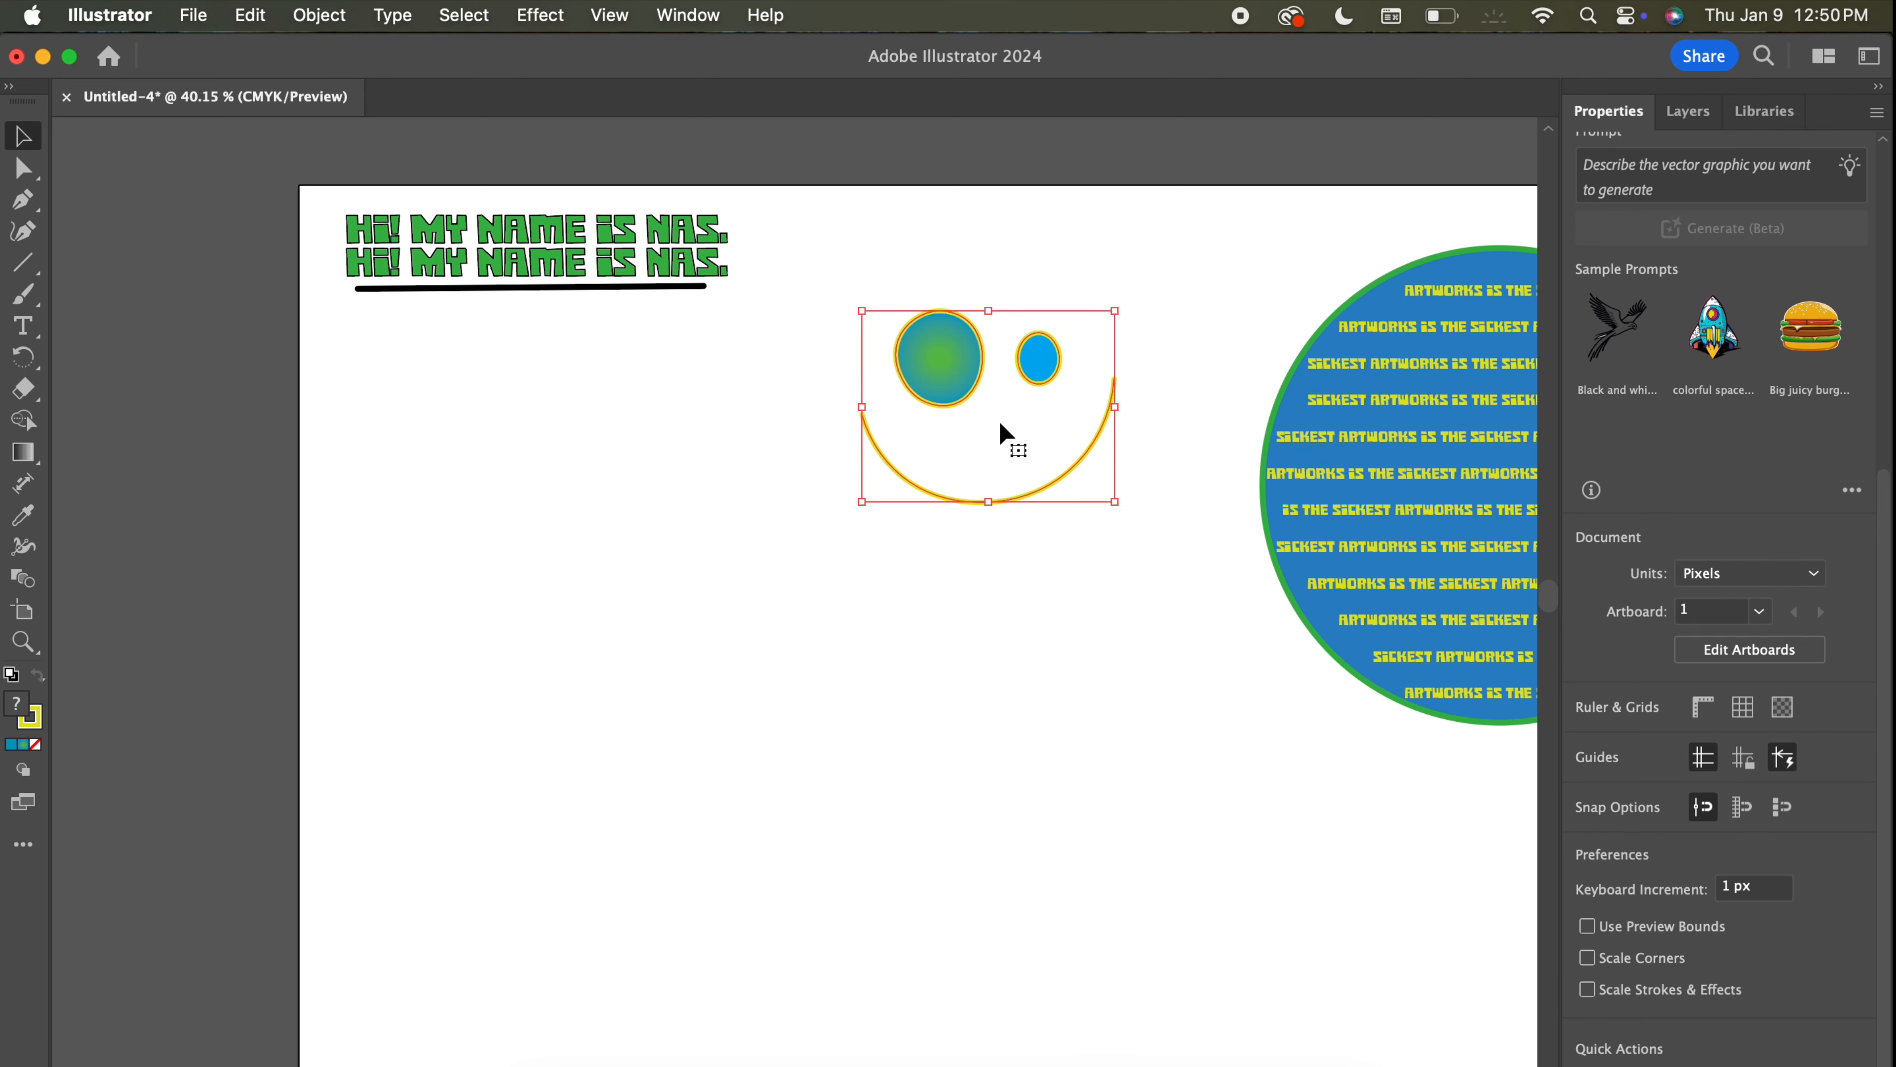
{"action": "left_click", "coordinate": [1140, 584]}
Move the two-line green text away from its underline to the empty area below the smiley face.
{"action": "scroll", "coordinate": [1140, 584], "scroll_direction": "right", "scroll_amount": 4}
{"action": "scroll", "coordinate": [1140, 584], "scroll_direction": "down", "scroll_amount": 1}
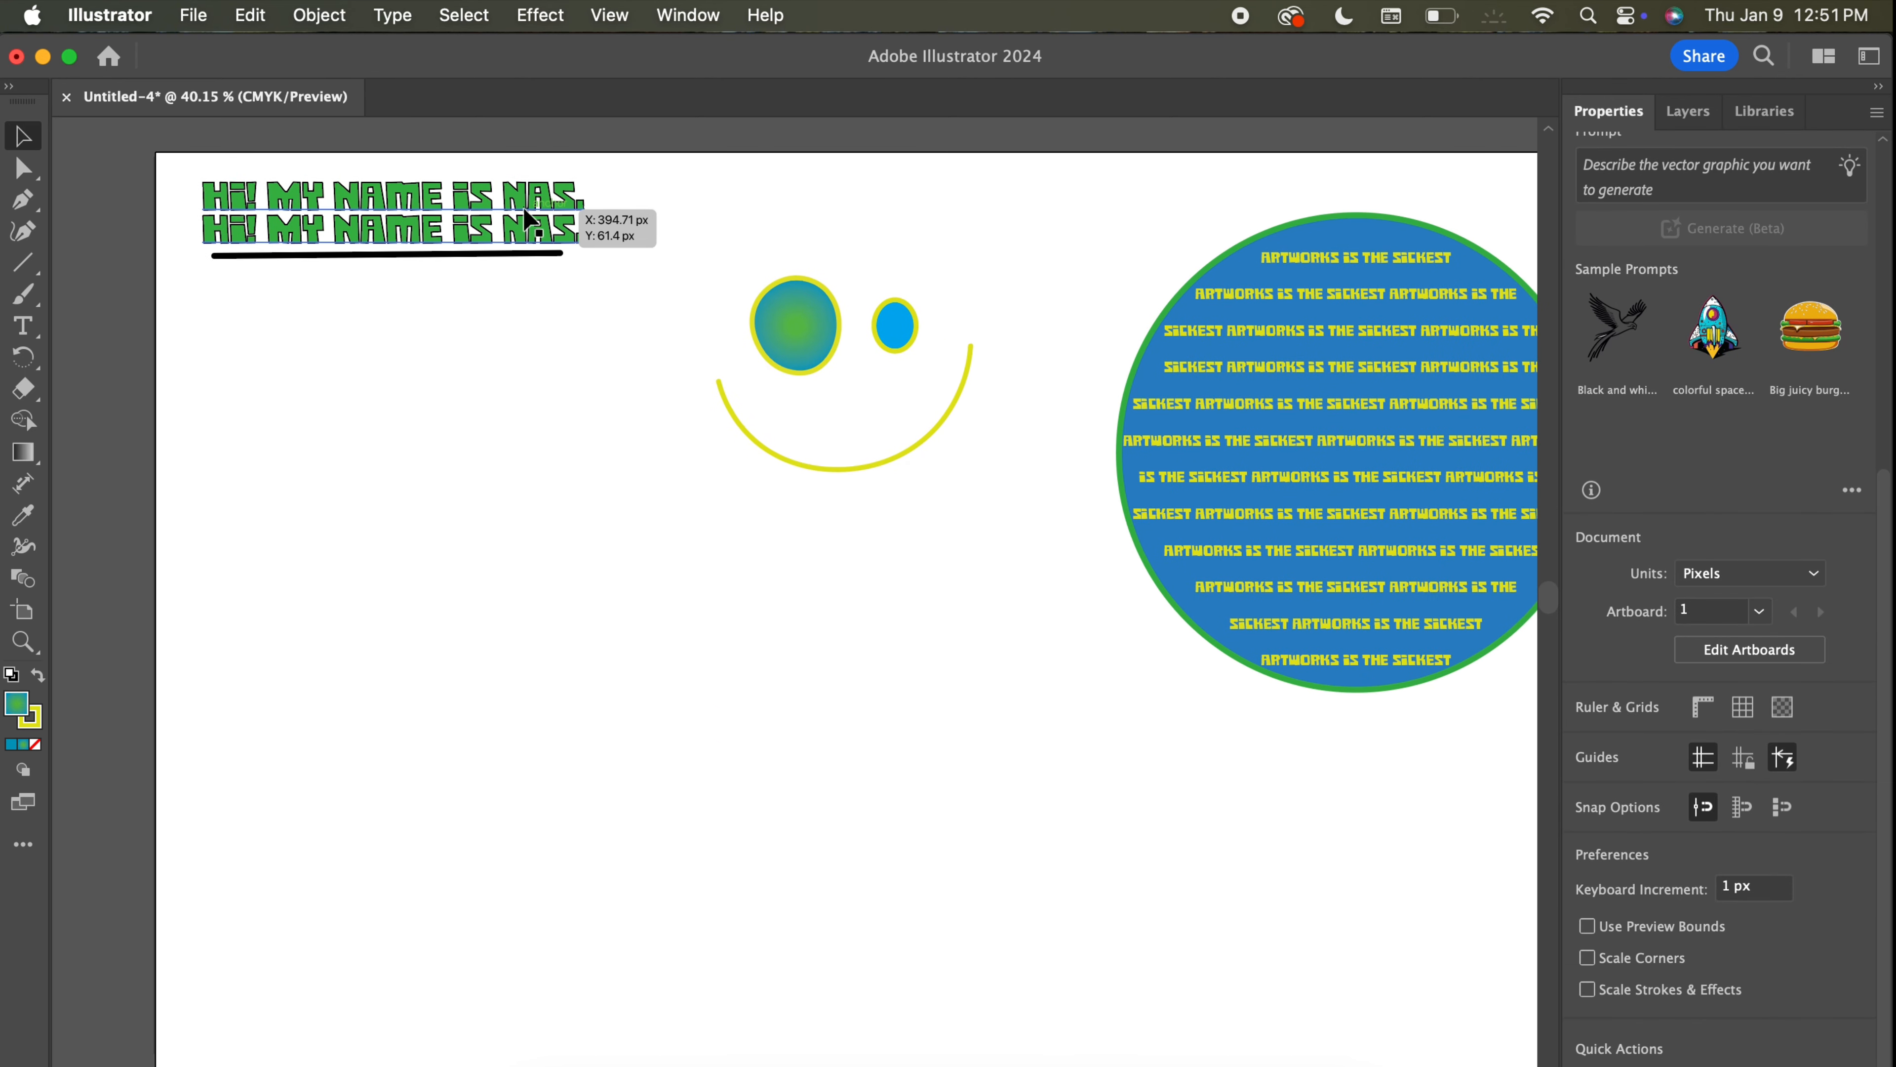
{"action": "left_click_drag", "start_coordinate": [524, 208], "coordinate": [721, 672]}
{"action": "scroll", "coordinate": [754, 676], "scroll_direction": "up", "scroll_amount": 3}
{"action": "left_click_drag", "start_coordinate": [597, 670], "coordinate": [963, 622]}
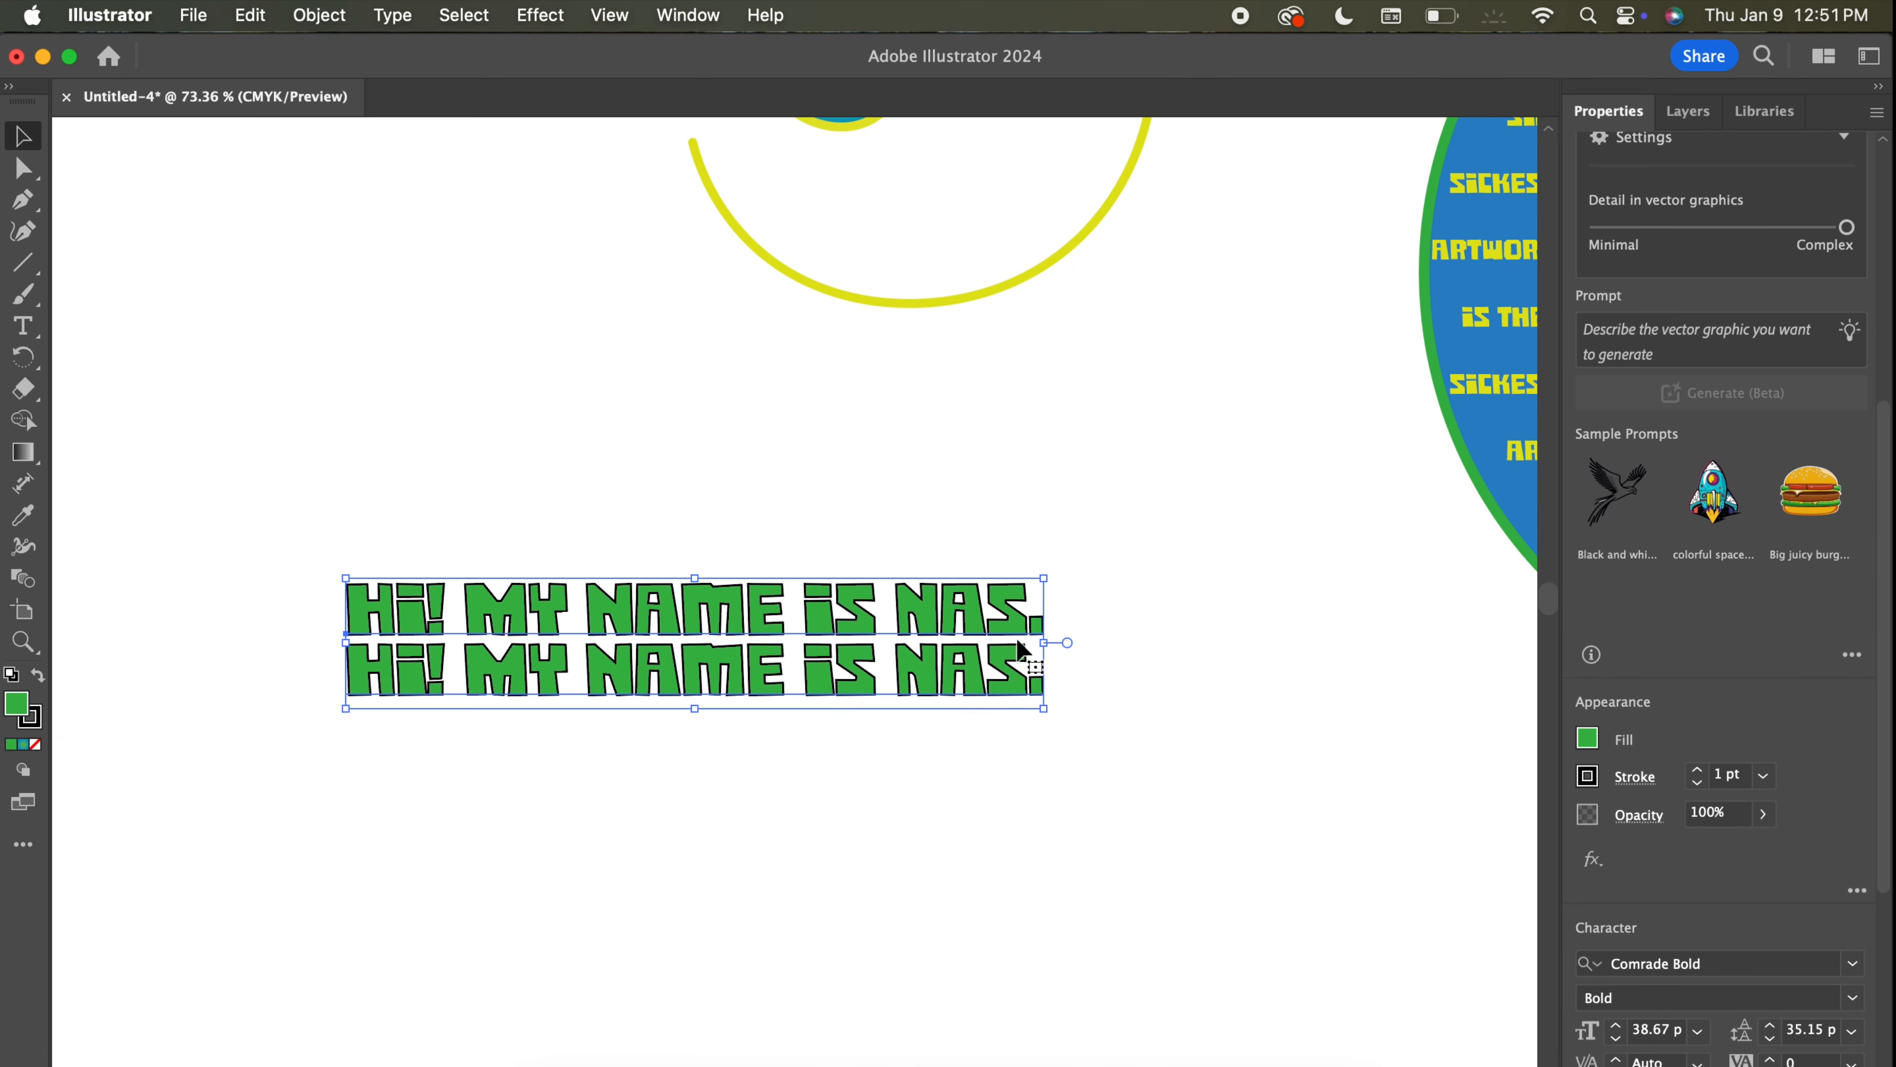
Delete the duplicate second line of the green text, leaving a single line.
{"action": "key", "text": "t"}
{"action": "left_click", "coordinate": [1044, 678]}
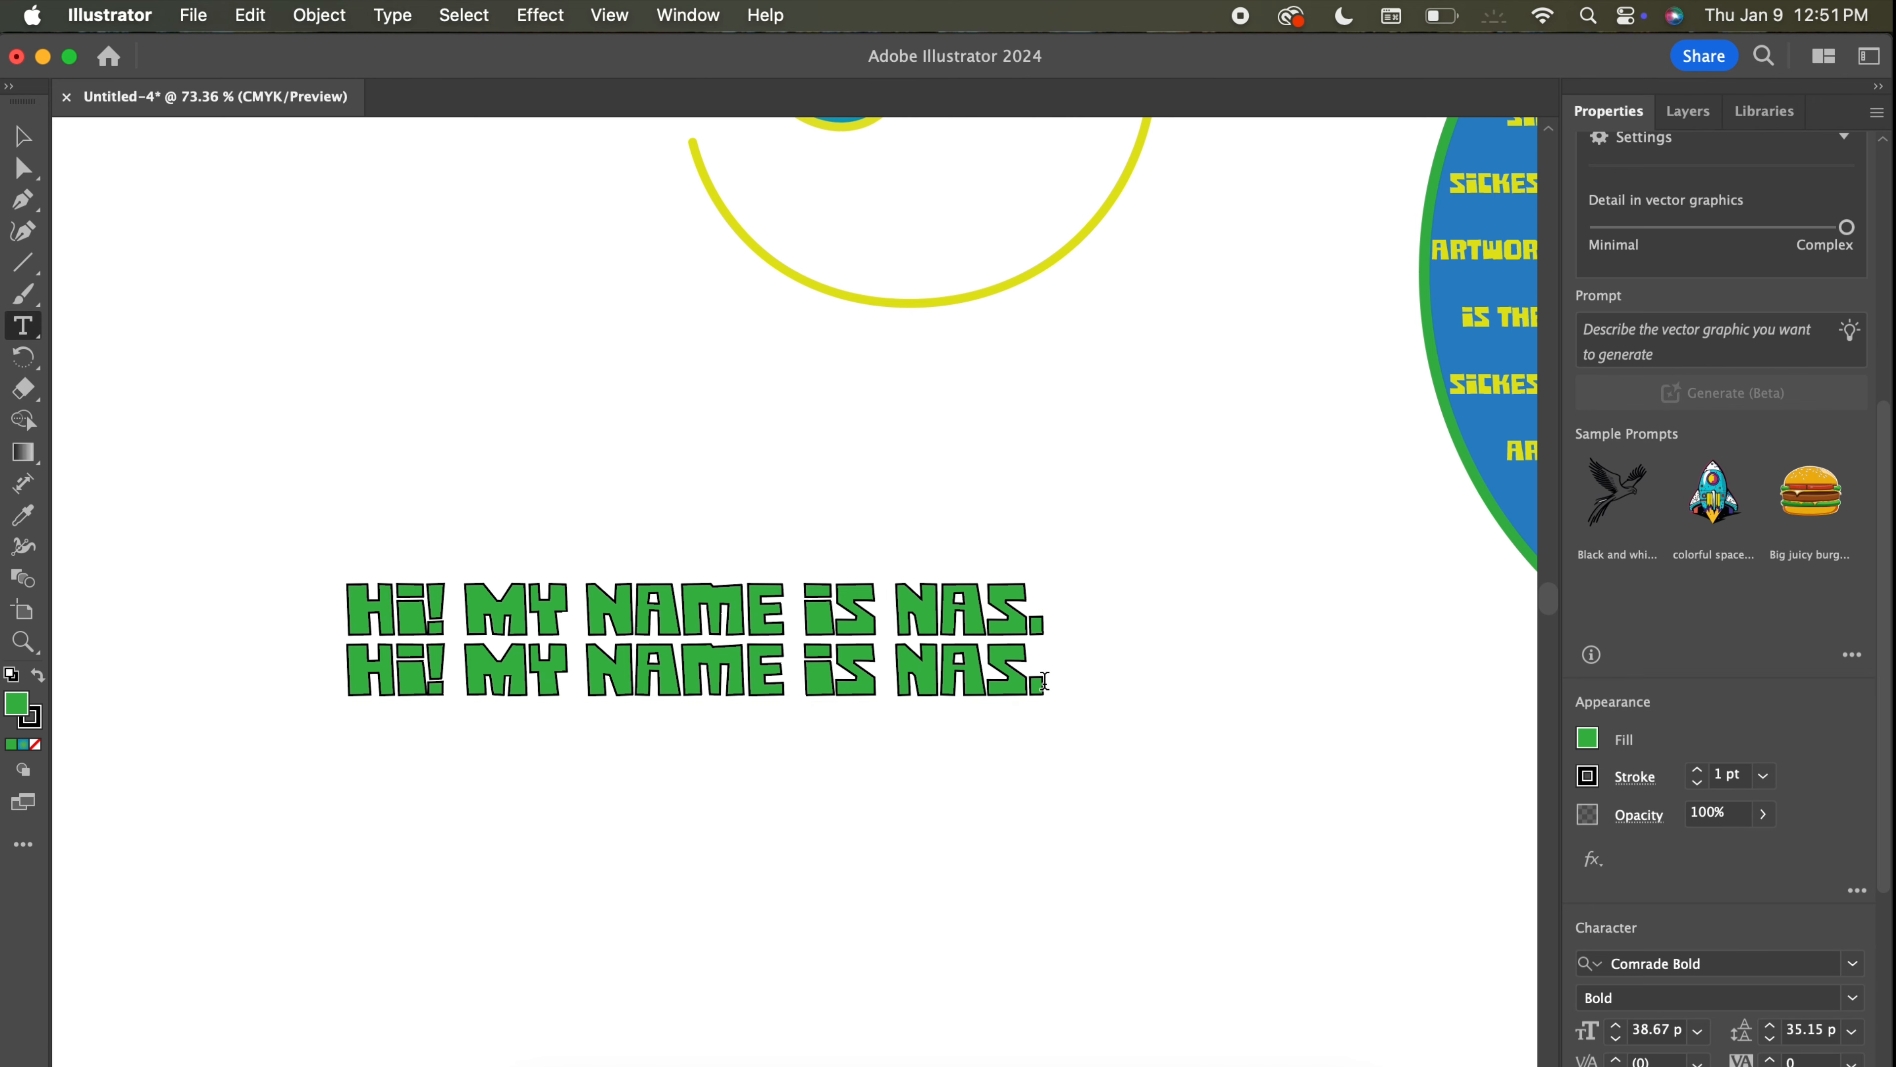
{"action": "left_click", "coordinate": [1066, 695]}
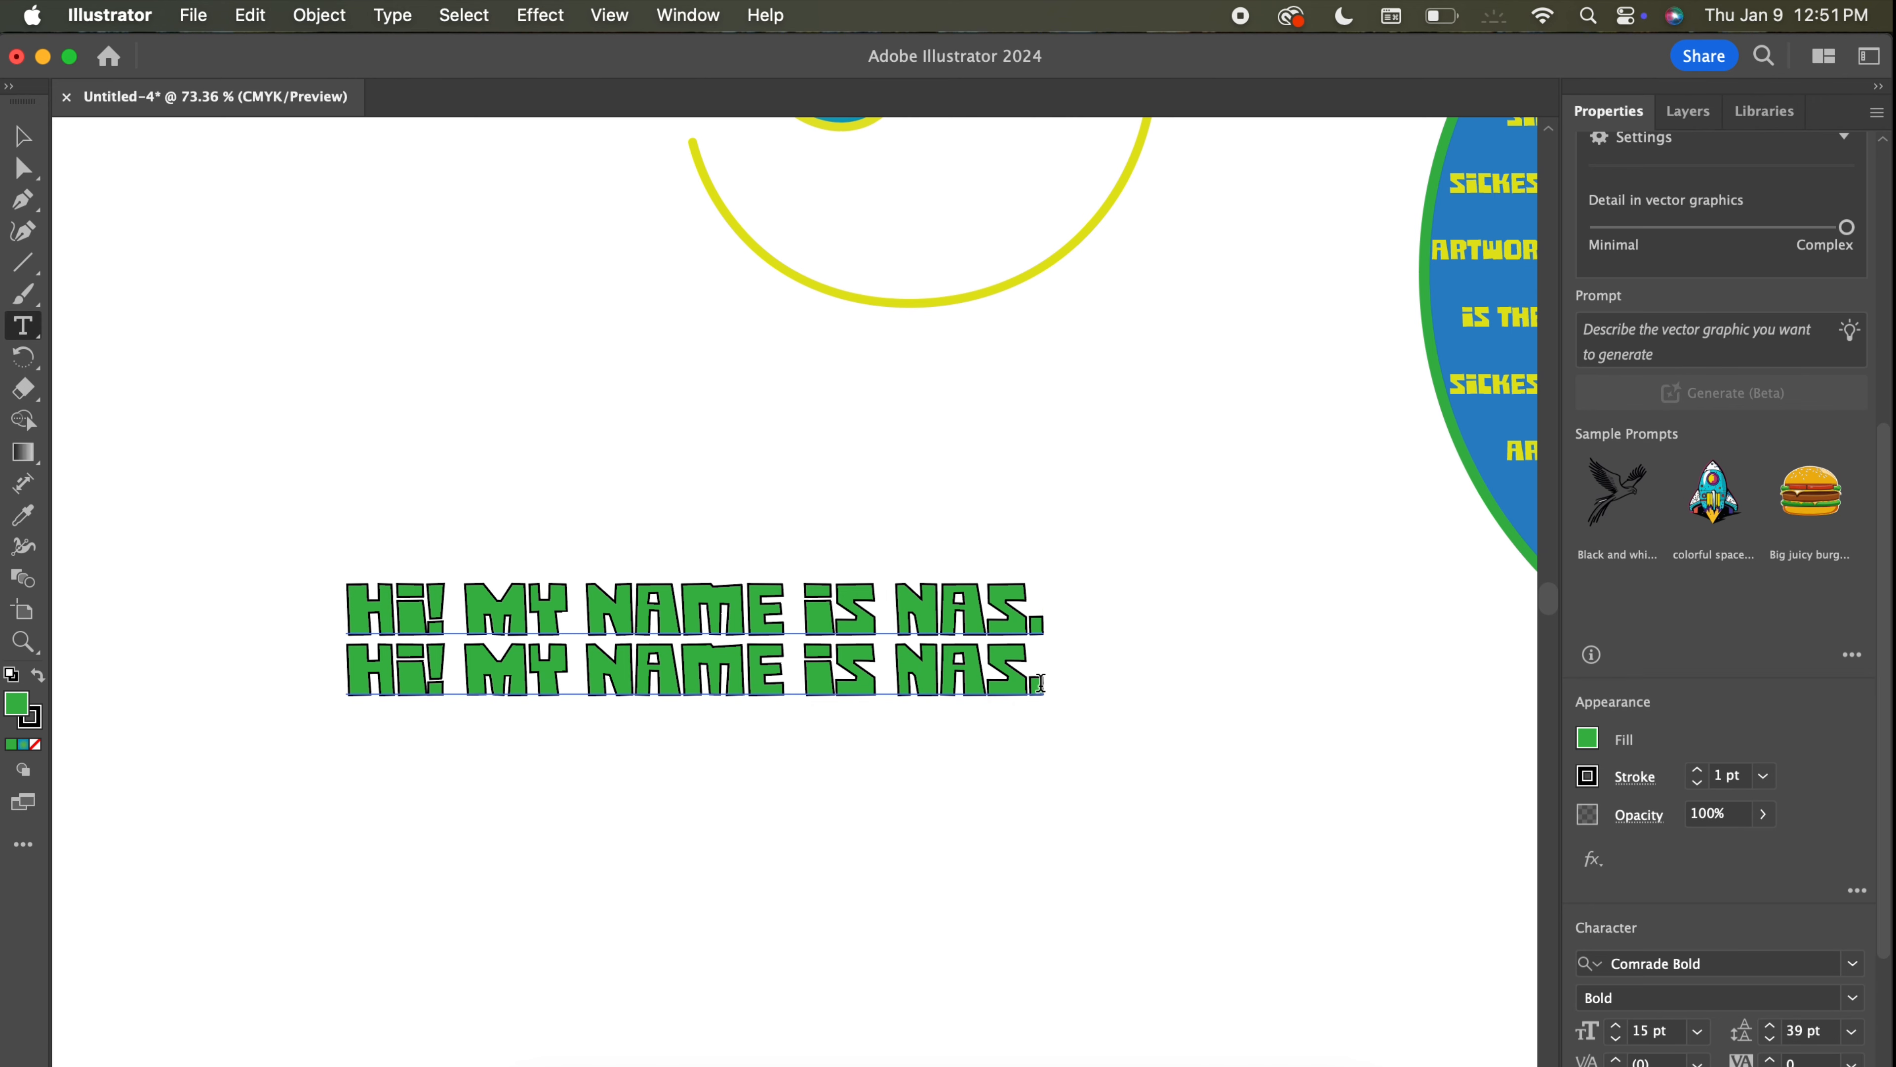
{"action": "left_click_drag", "start_coordinate": [1045, 683], "coordinate": [347, 687]}
{"action": "key", "text": "BackSpace"}
{"action": "key", "text": "BackSpace"}
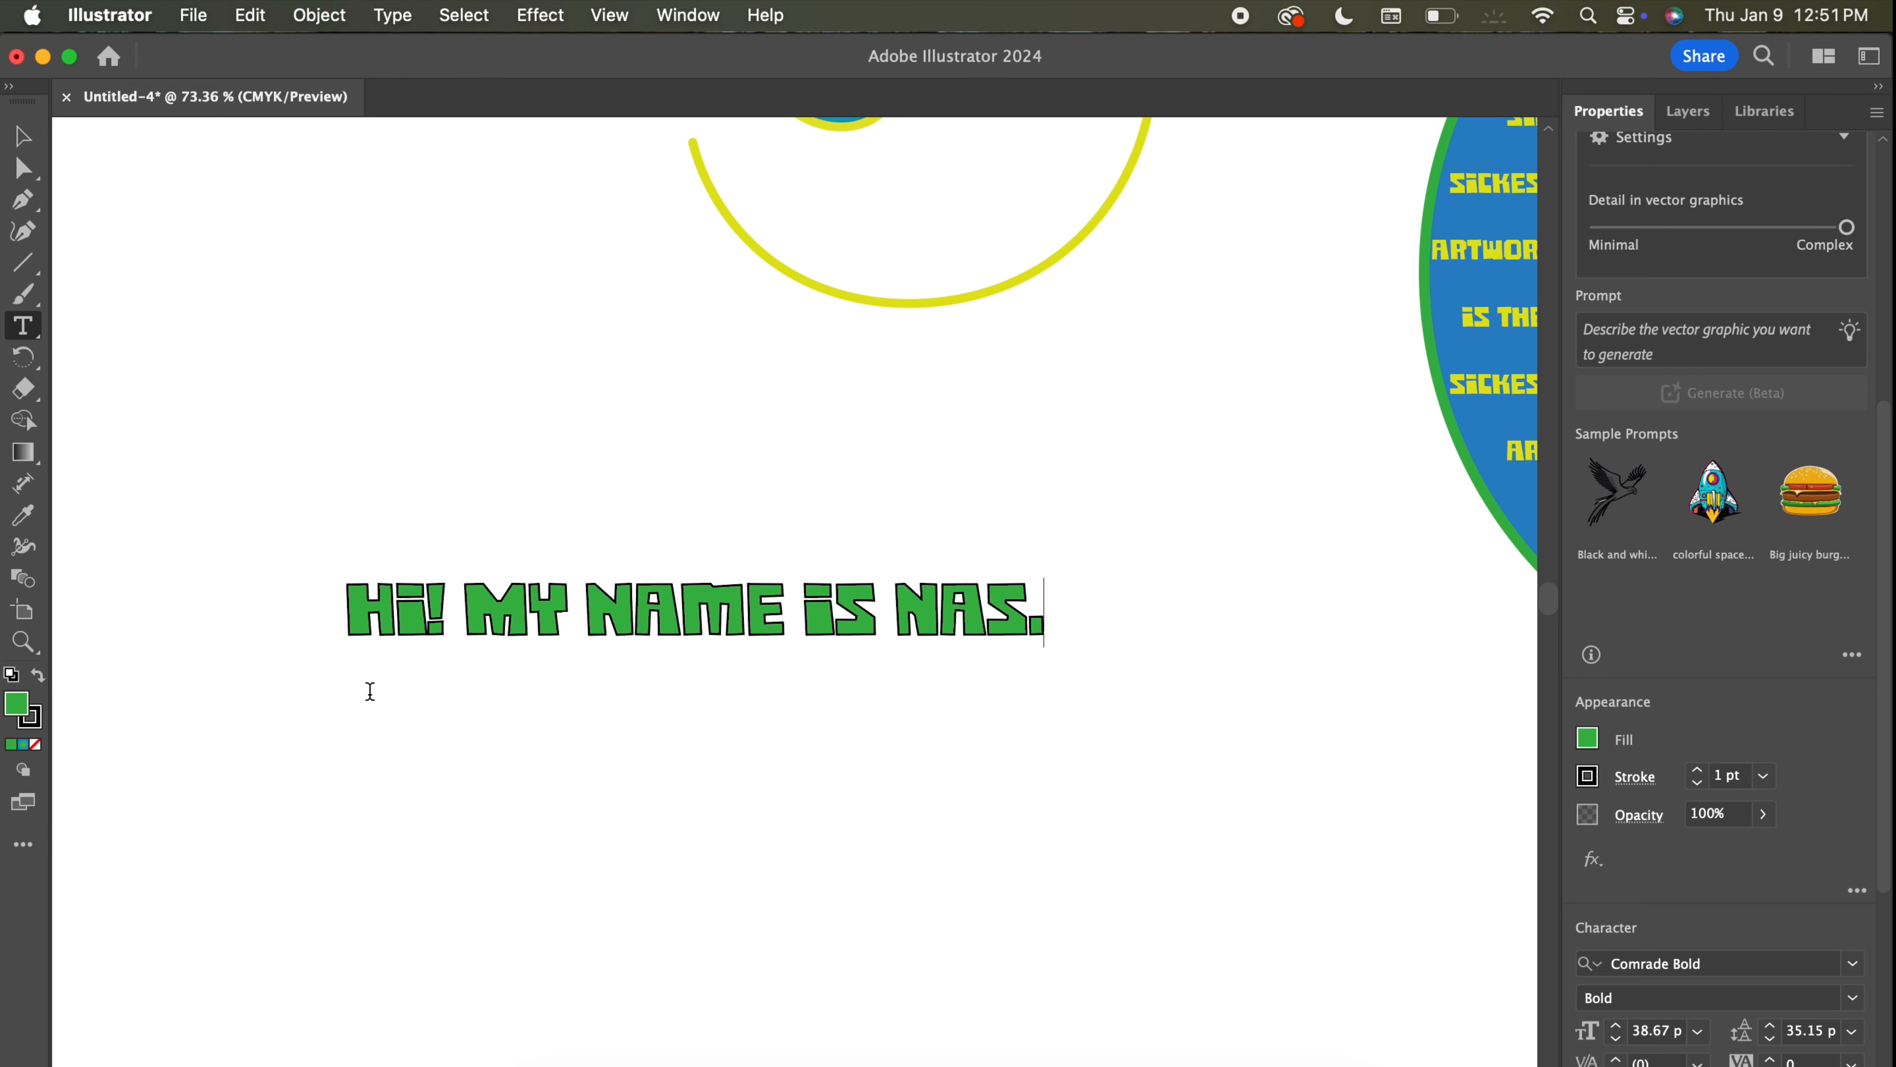
{"action": "left_click", "coordinate": [22, 136]}
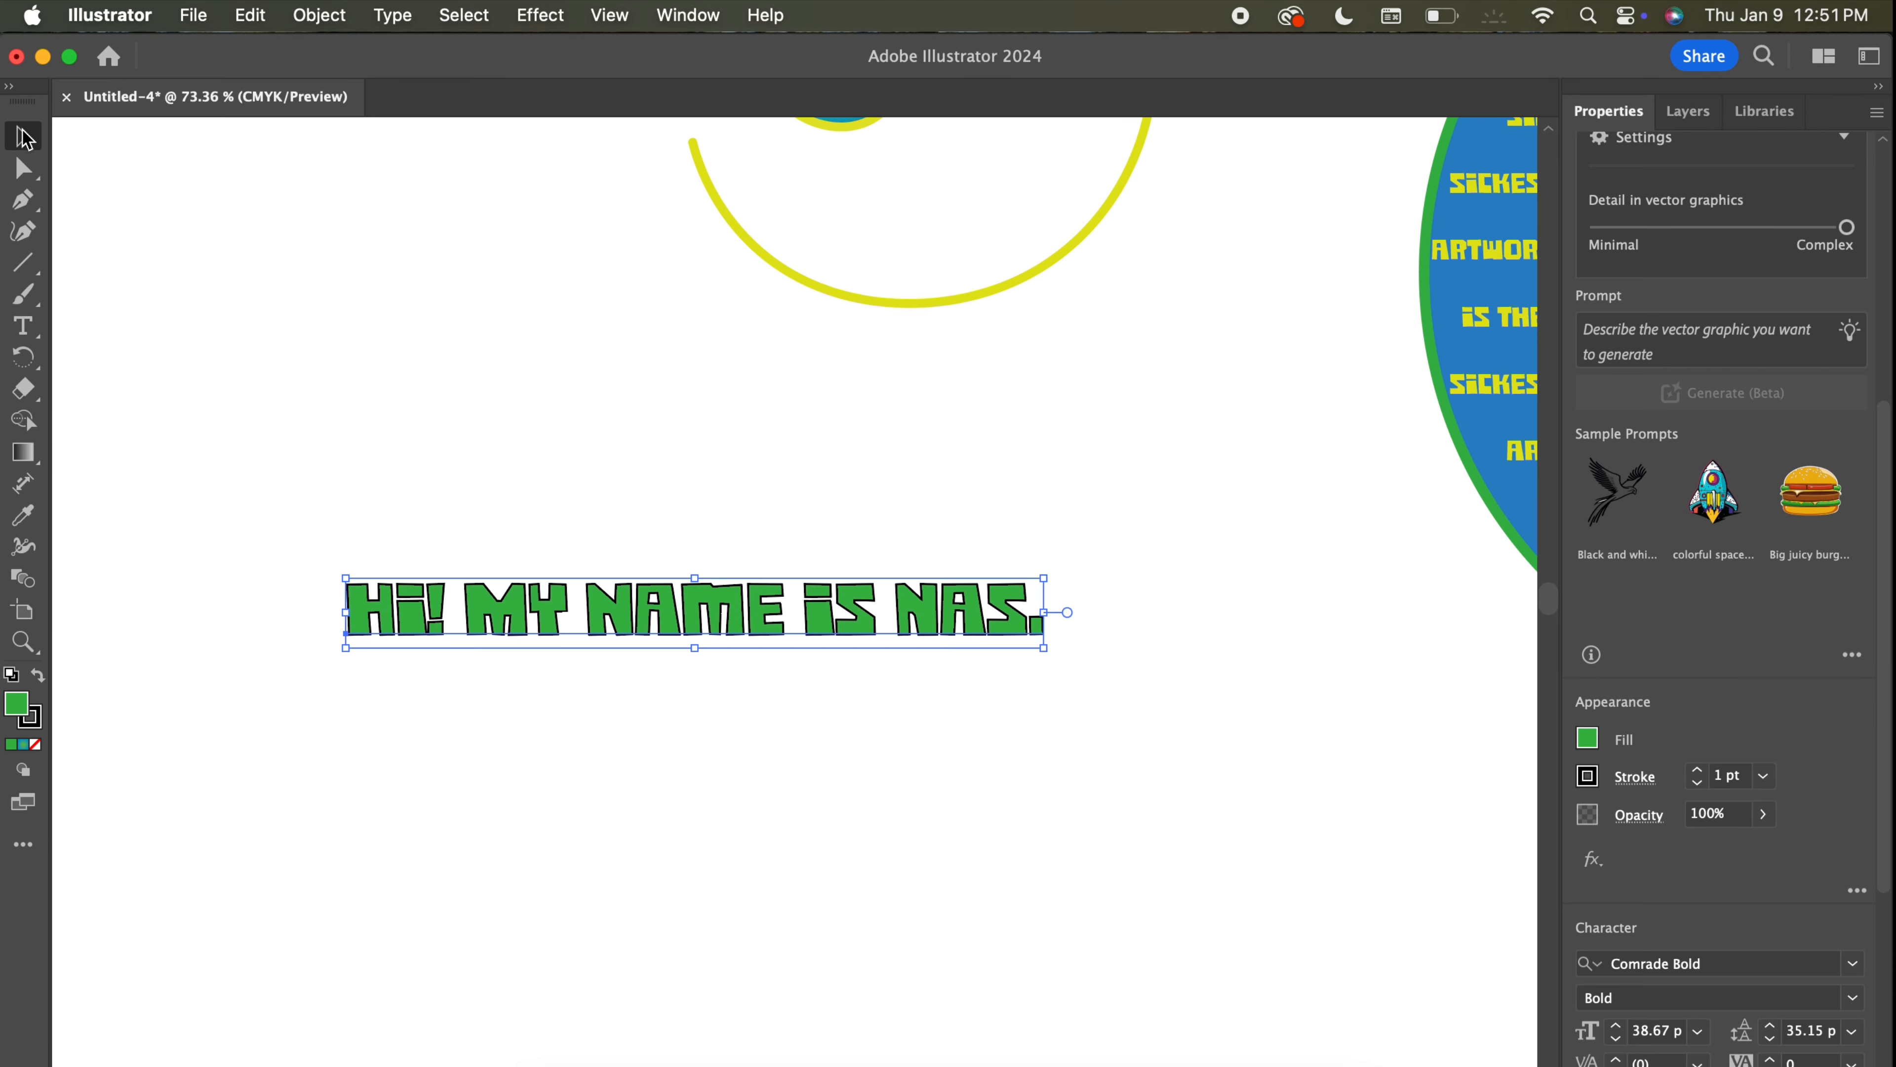
{"action": "left_click", "coordinate": [238, 234]}
Try the Arc warp effect on the green text at 50% bend, previewing it in vertical and horizontal orientation.
{"action": "left_click", "coordinate": [656, 635]}
{"action": "left_click", "coordinate": [541, 15]}
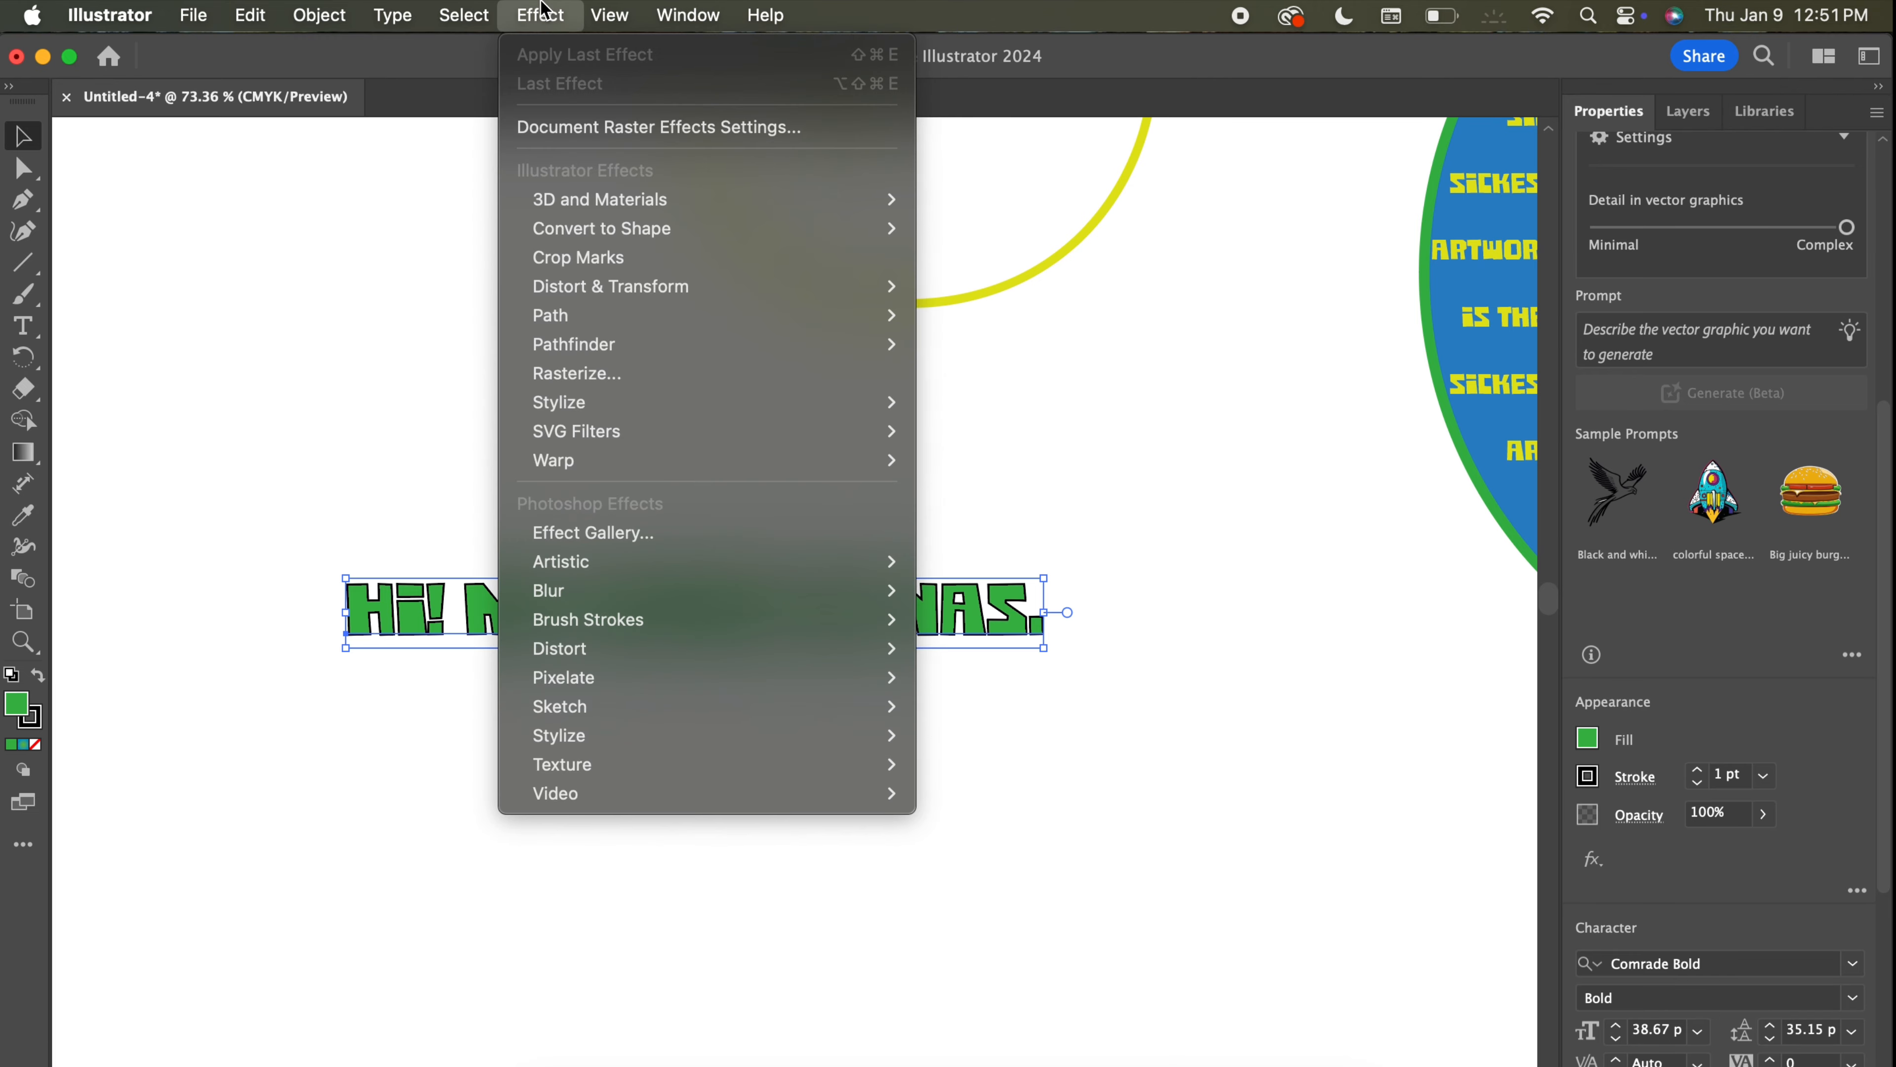
{"action": "mouse_move", "coordinate": [634, 466]}
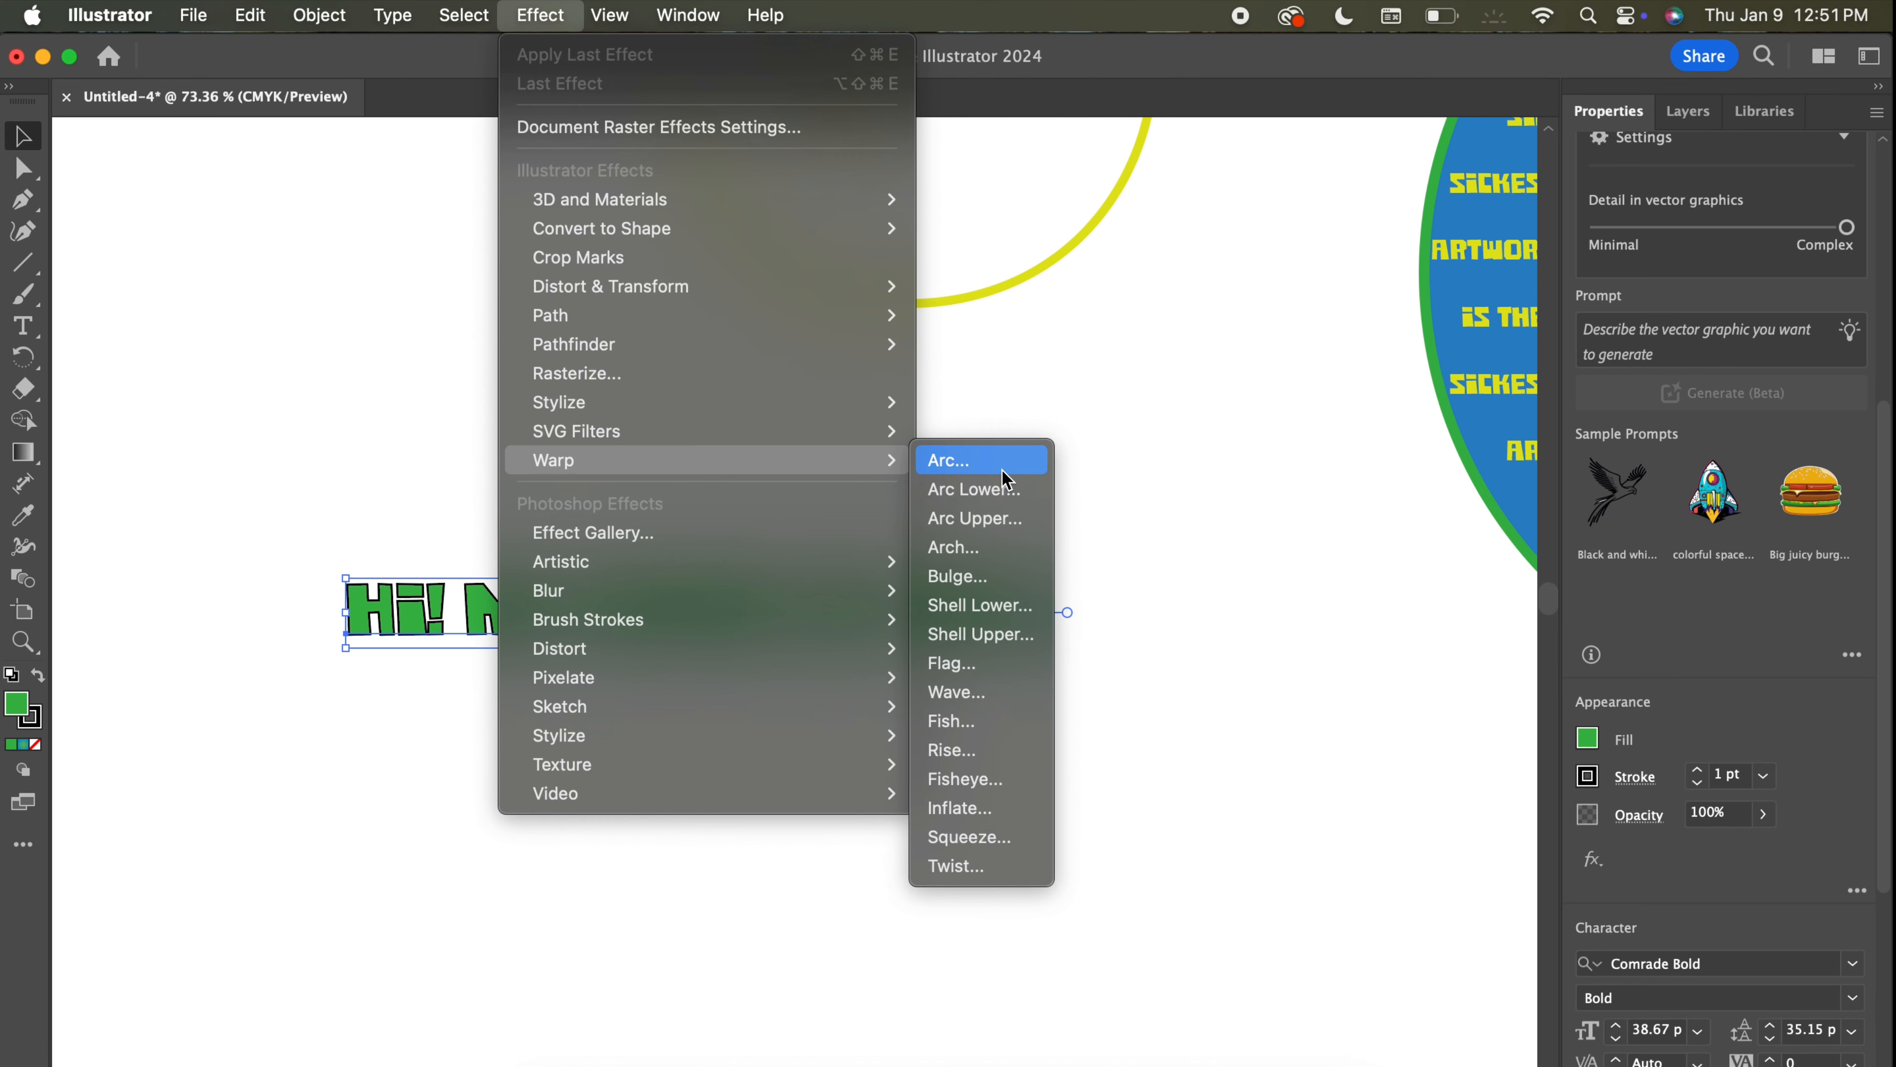
{"action": "left_click", "coordinate": [985, 460]}
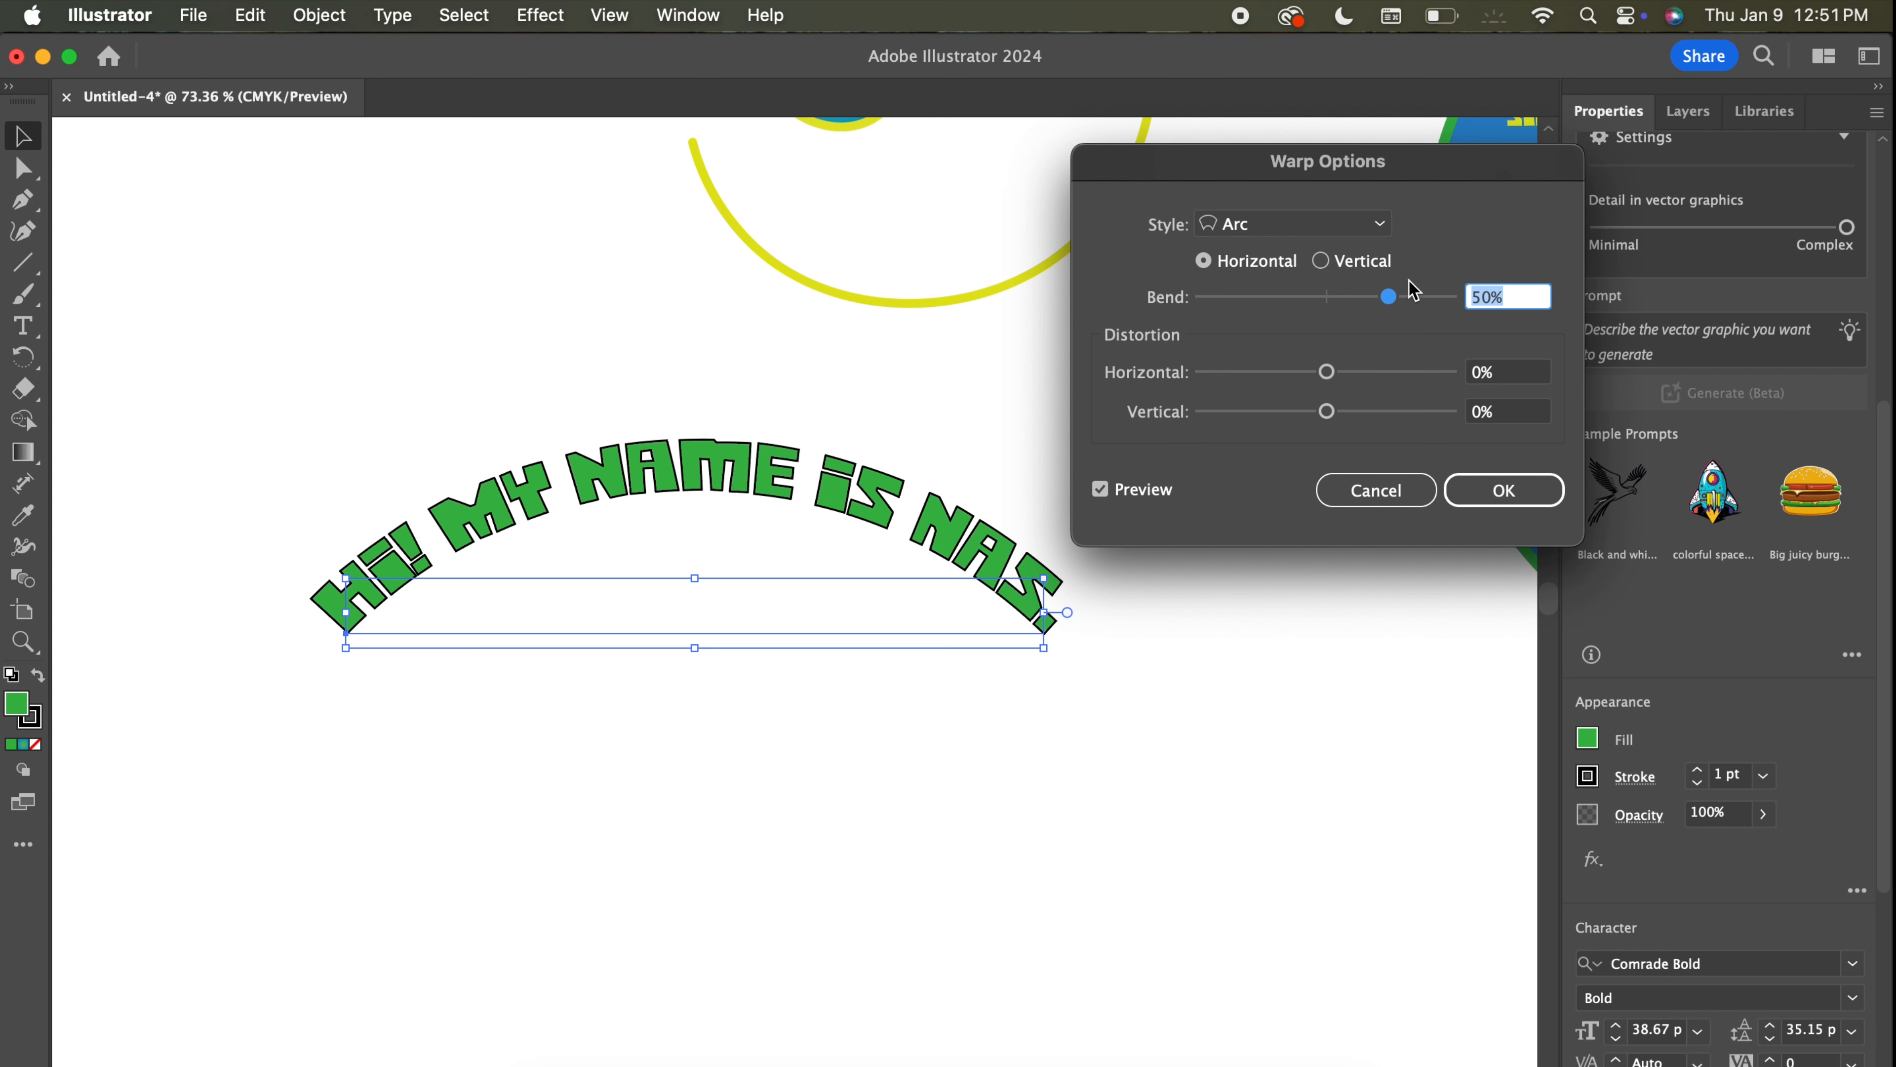
{"action": "left_click", "coordinate": [1387, 299]}
{"action": "mouse_move", "coordinate": [1388, 299]}
{"action": "left_mouse_down"}
{"action": "mouse_move", "coordinate": [1253, 306]}
{"action": "mouse_move", "coordinate": [1392, 306]}
{"action": "left_mouse_up"}
{"action": "left_click", "coordinate": [1321, 262]}
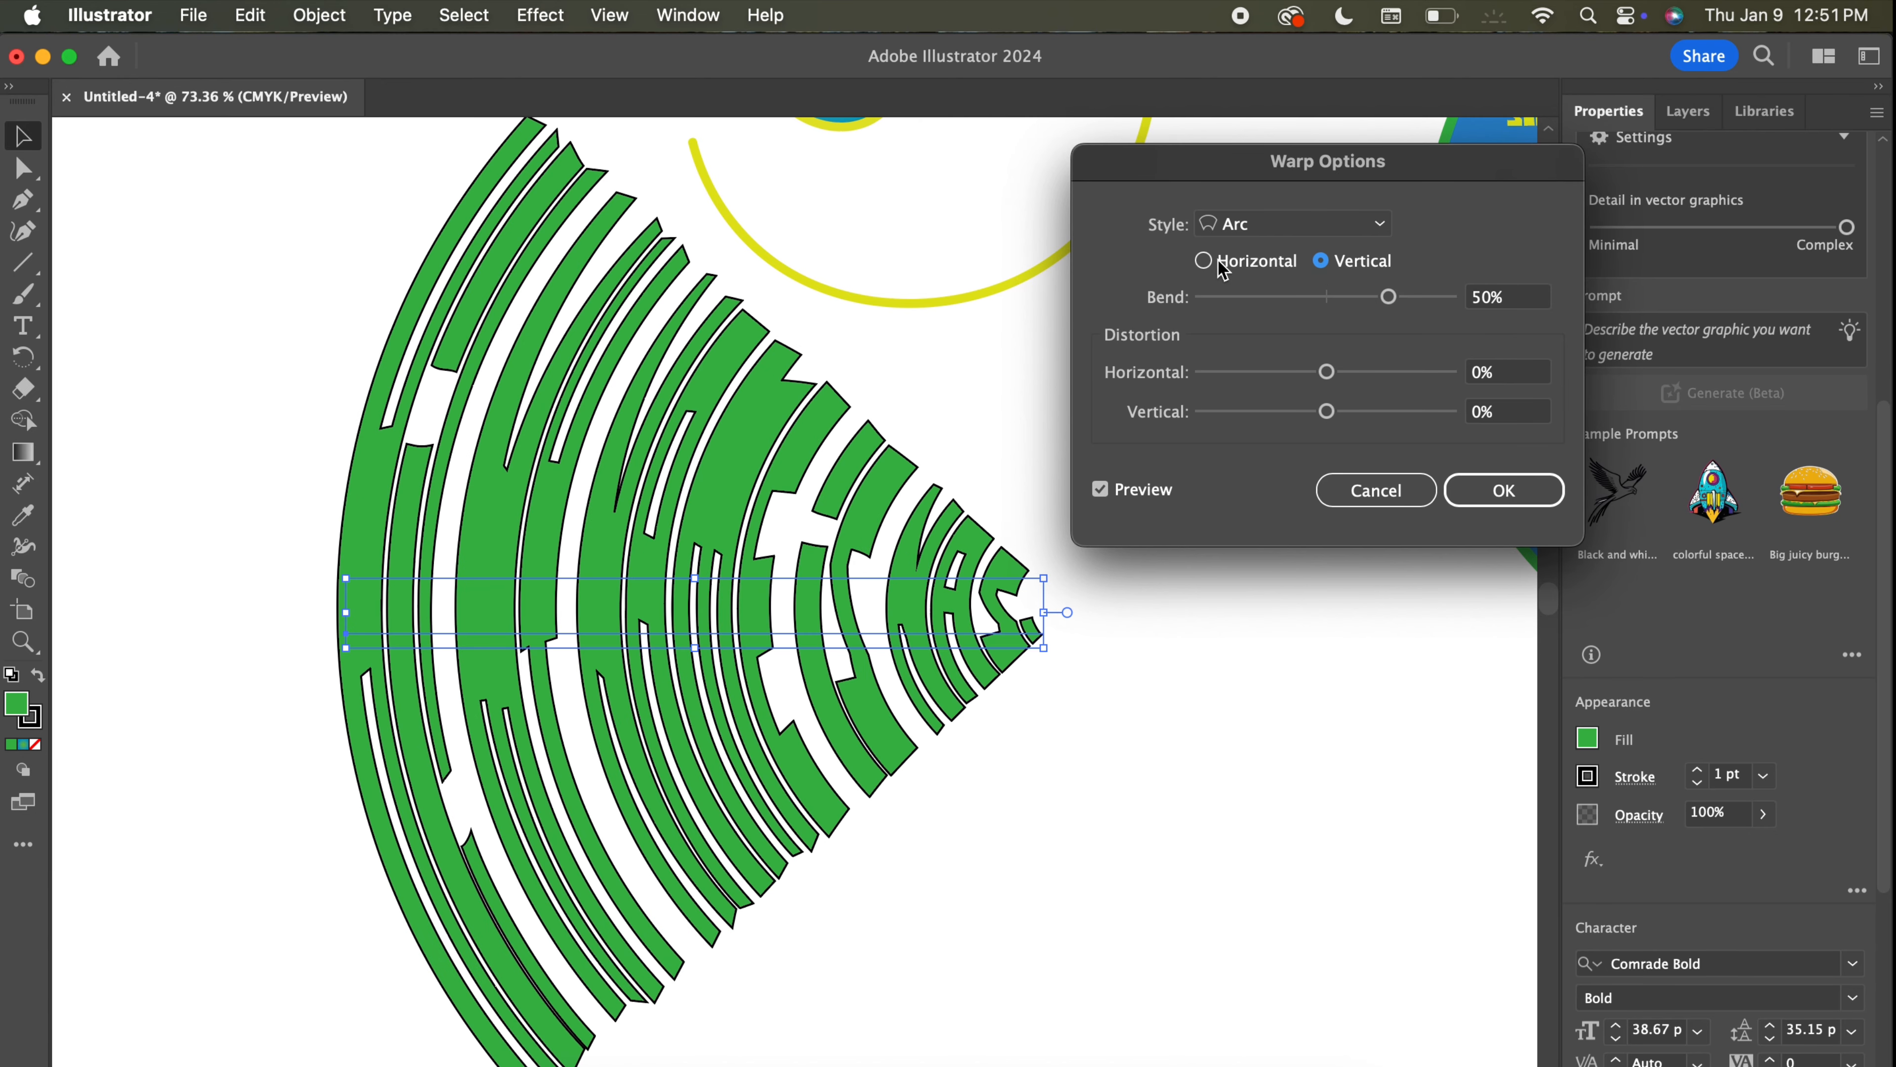
{"action": "left_click", "coordinate": [1203, 261]}
Preview the Arc Lower, Arc Upper and FishEye warp styles on the green text.
{"action": "left_click", "coordinate": [1355, 228]}
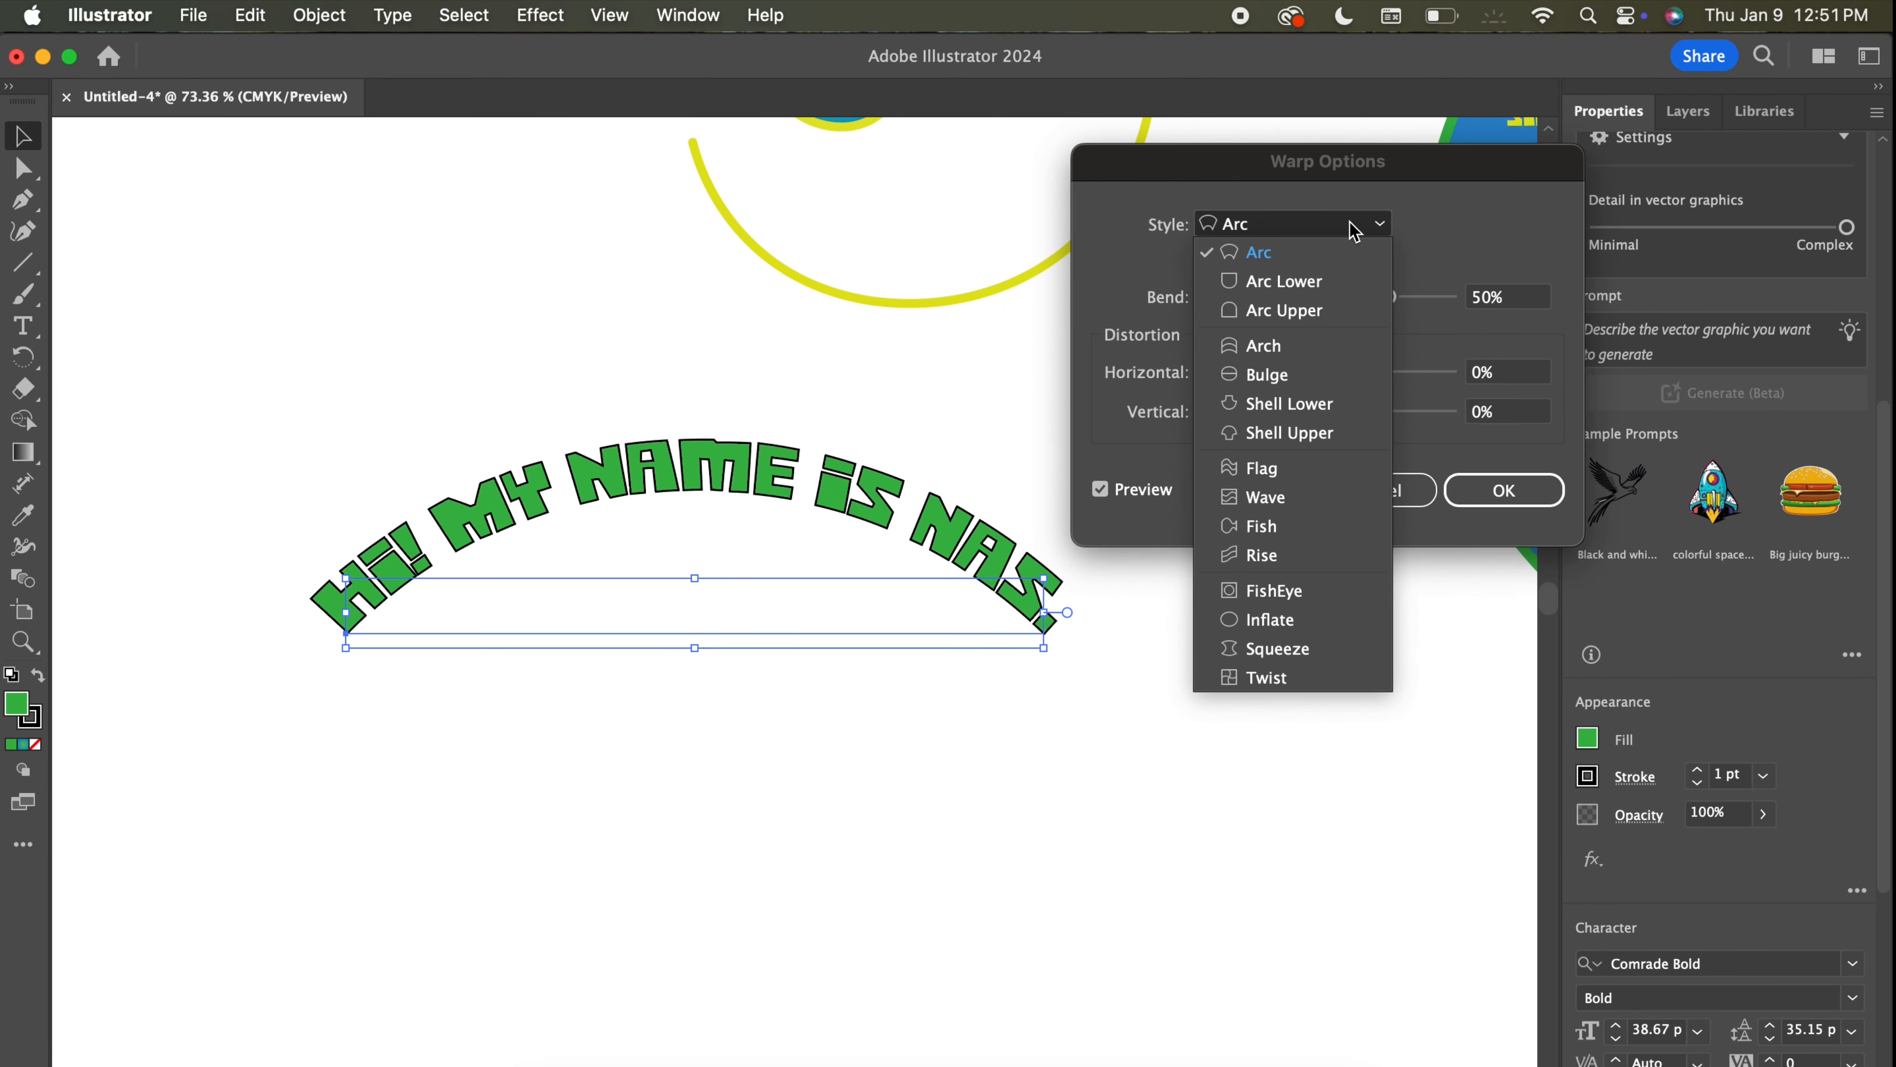
{"action": "left_click", "coordinate": [1330, 287]}
{"action": "left_click", "coordinate": [1318, 226]}
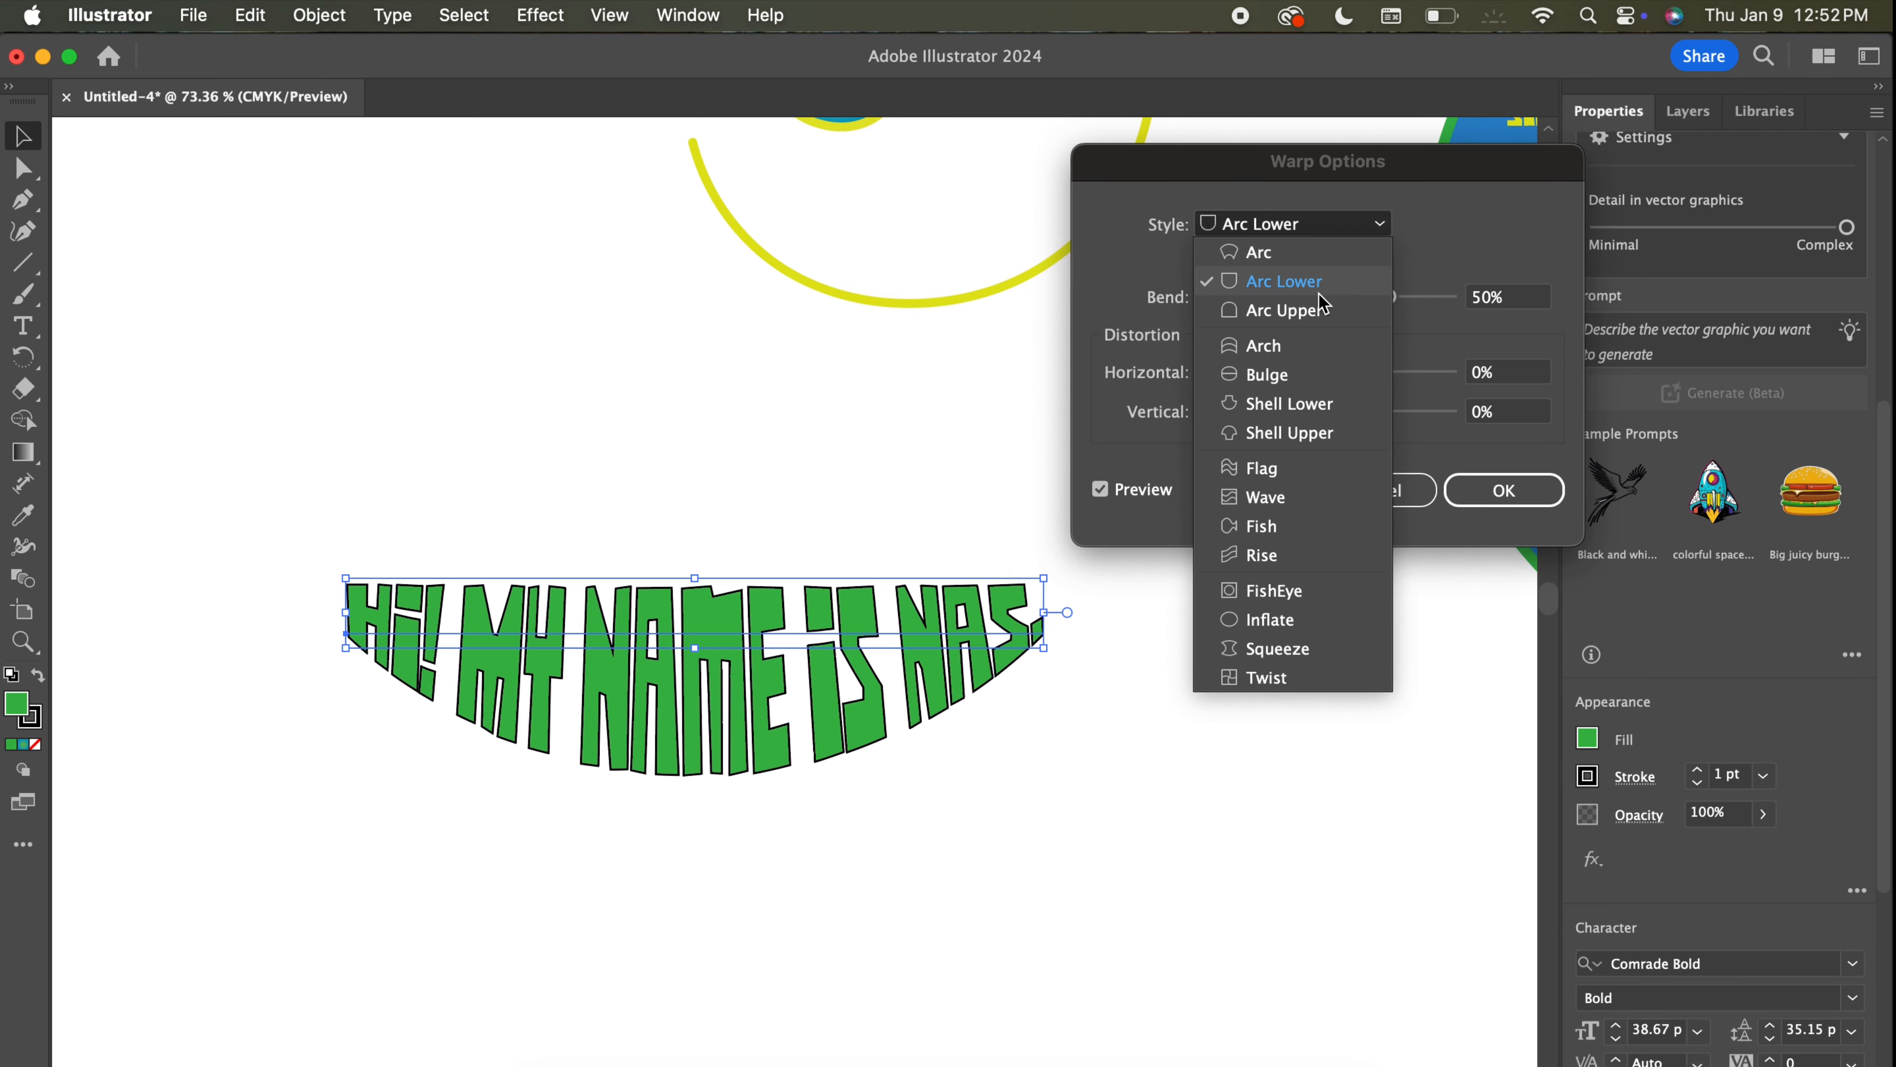
{"action": "left_click", "coordinate": [1315, 313]}
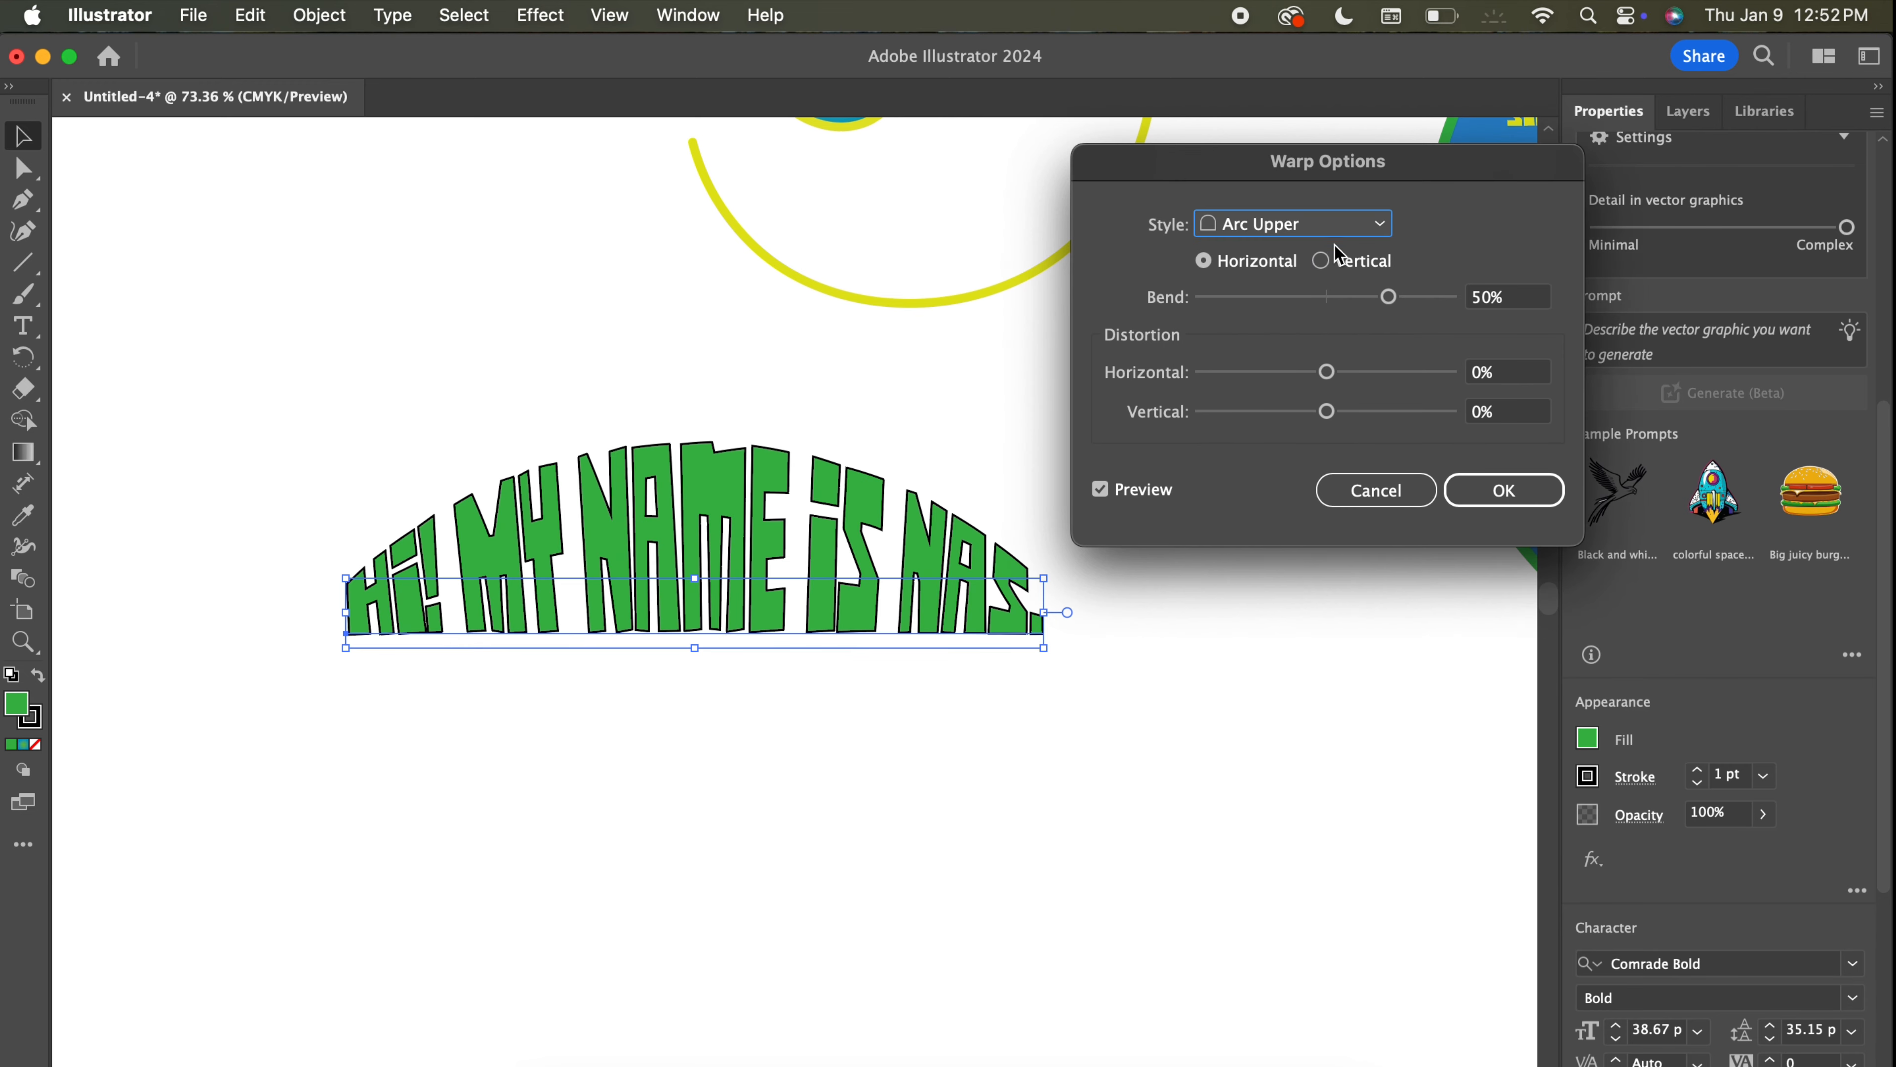
{"action": "left_click", "coordinate": [1339, 228]}
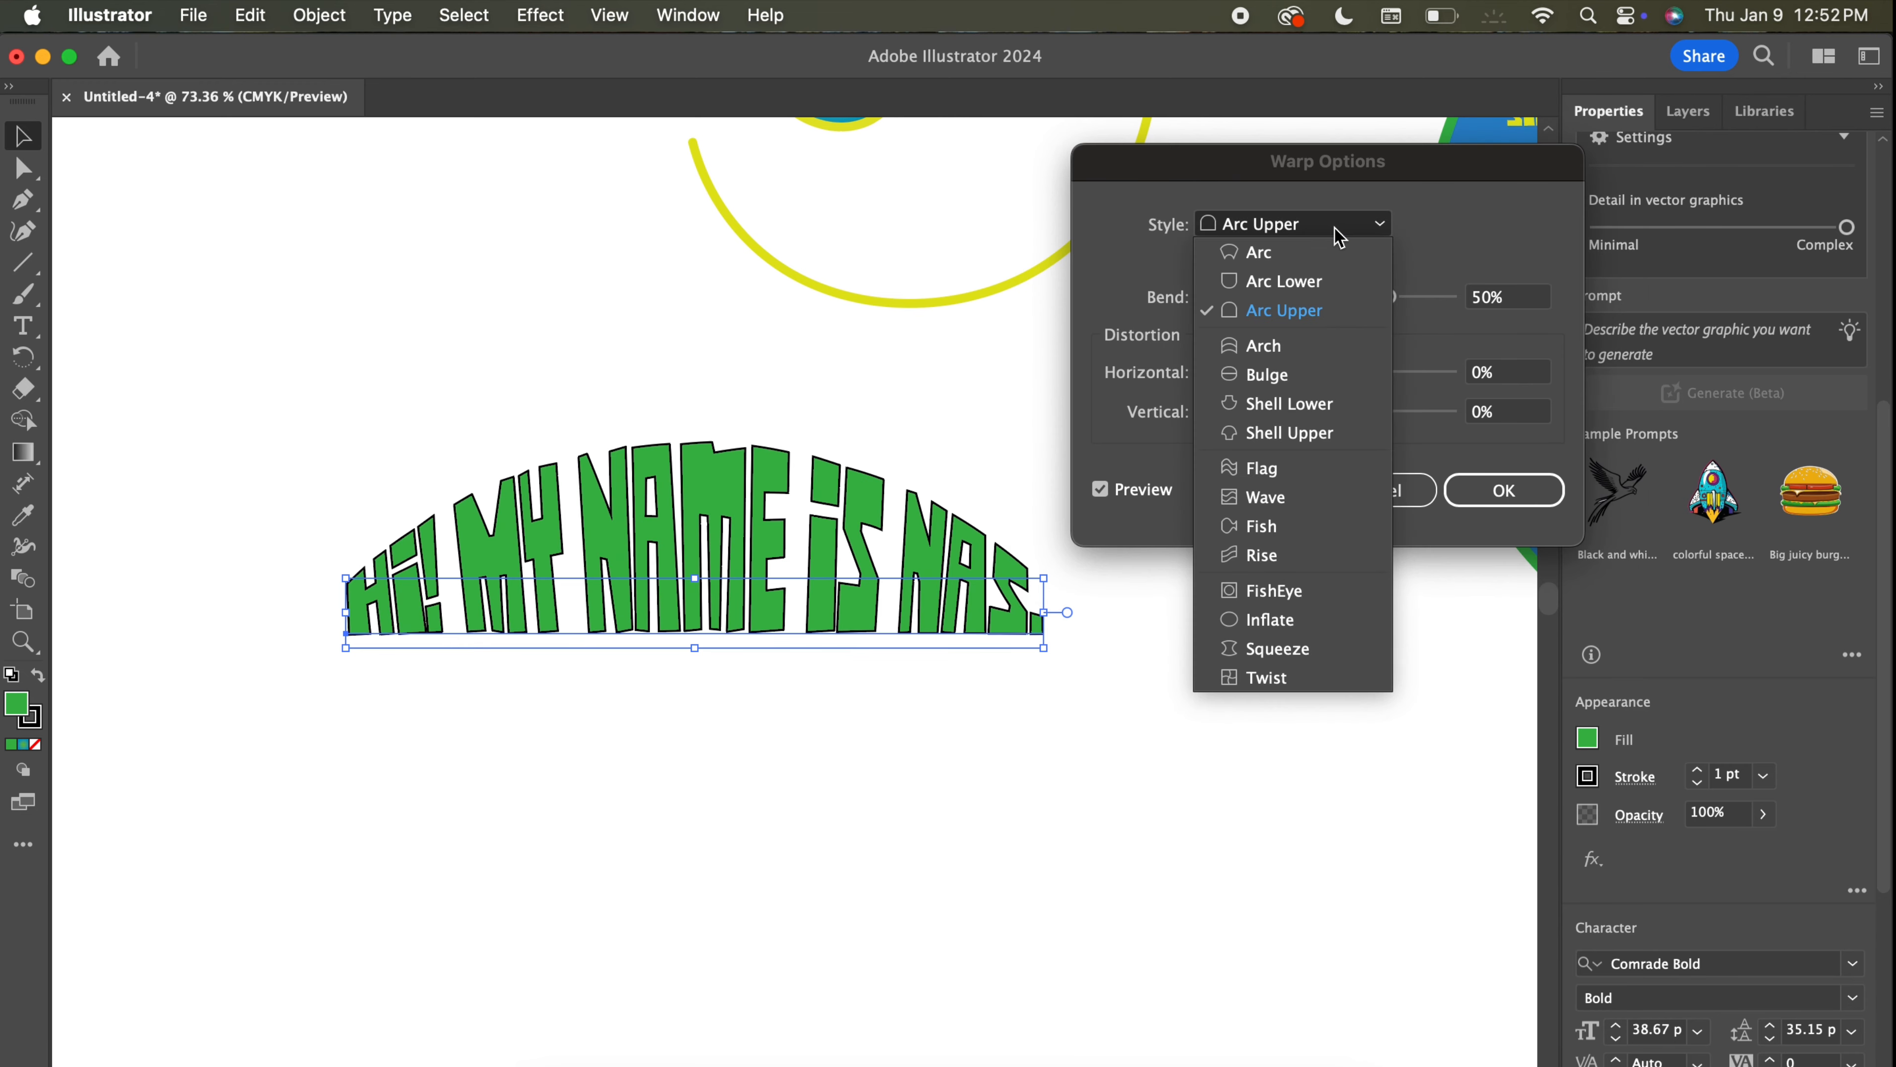
{"action": "left_click", "coordinate": [1302, 595]}
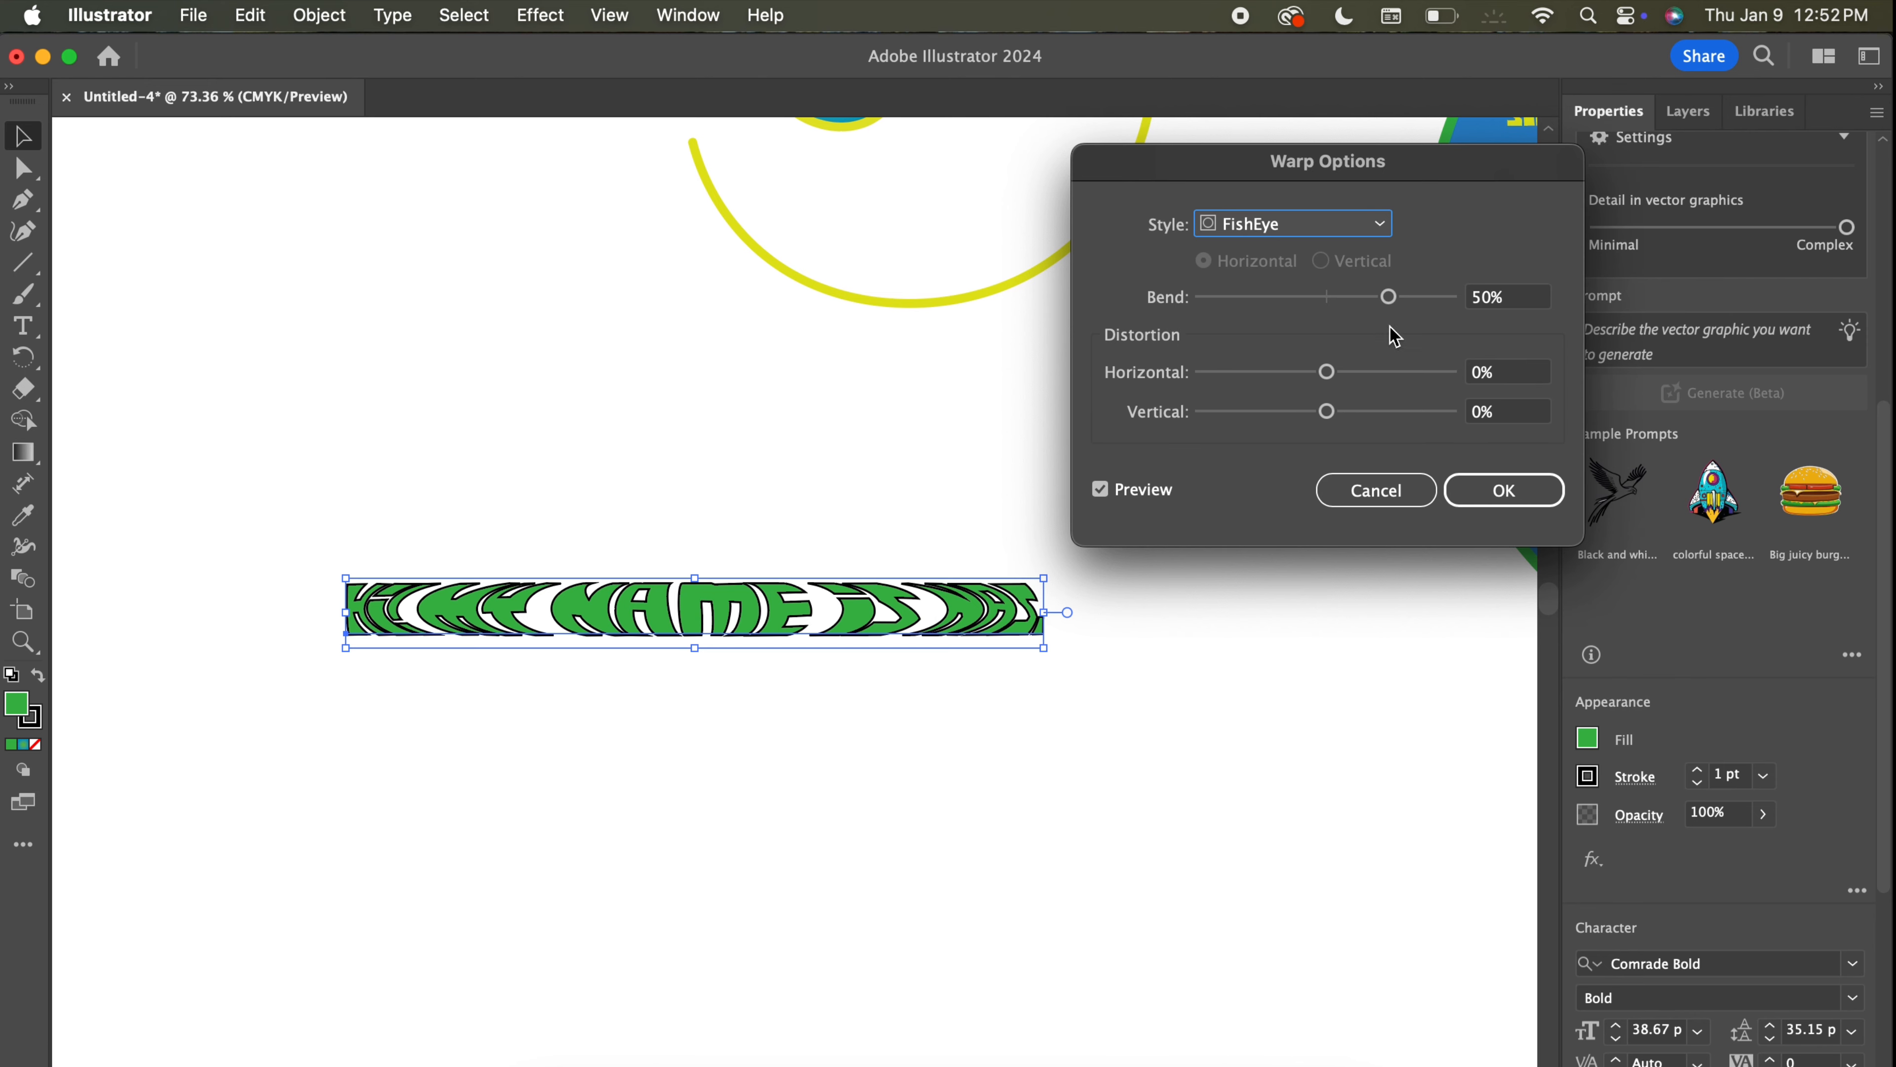
Try the FishEye warp with -56% and 0% horizontal distortion, and undo the applied effect.
{"action": "mouse_move", "coordinate": [1391, 297]}
{"action": "left_mouse_down"}
{"action": "mouse_move", "coordinate": [1262, 305]}
{"action": "mouse_move", "coordinate": [1507, 303]}
{"action": "mouse_move", "coordinate": [1373, 306]}
{"action": "mouse_move", "coordinate": [1396, 306]}
{"action": "left_mouse_up"}
{"action": "left_click_drag", "start_coordinate": [1328, 372], "coordinate": [1257, 378]}
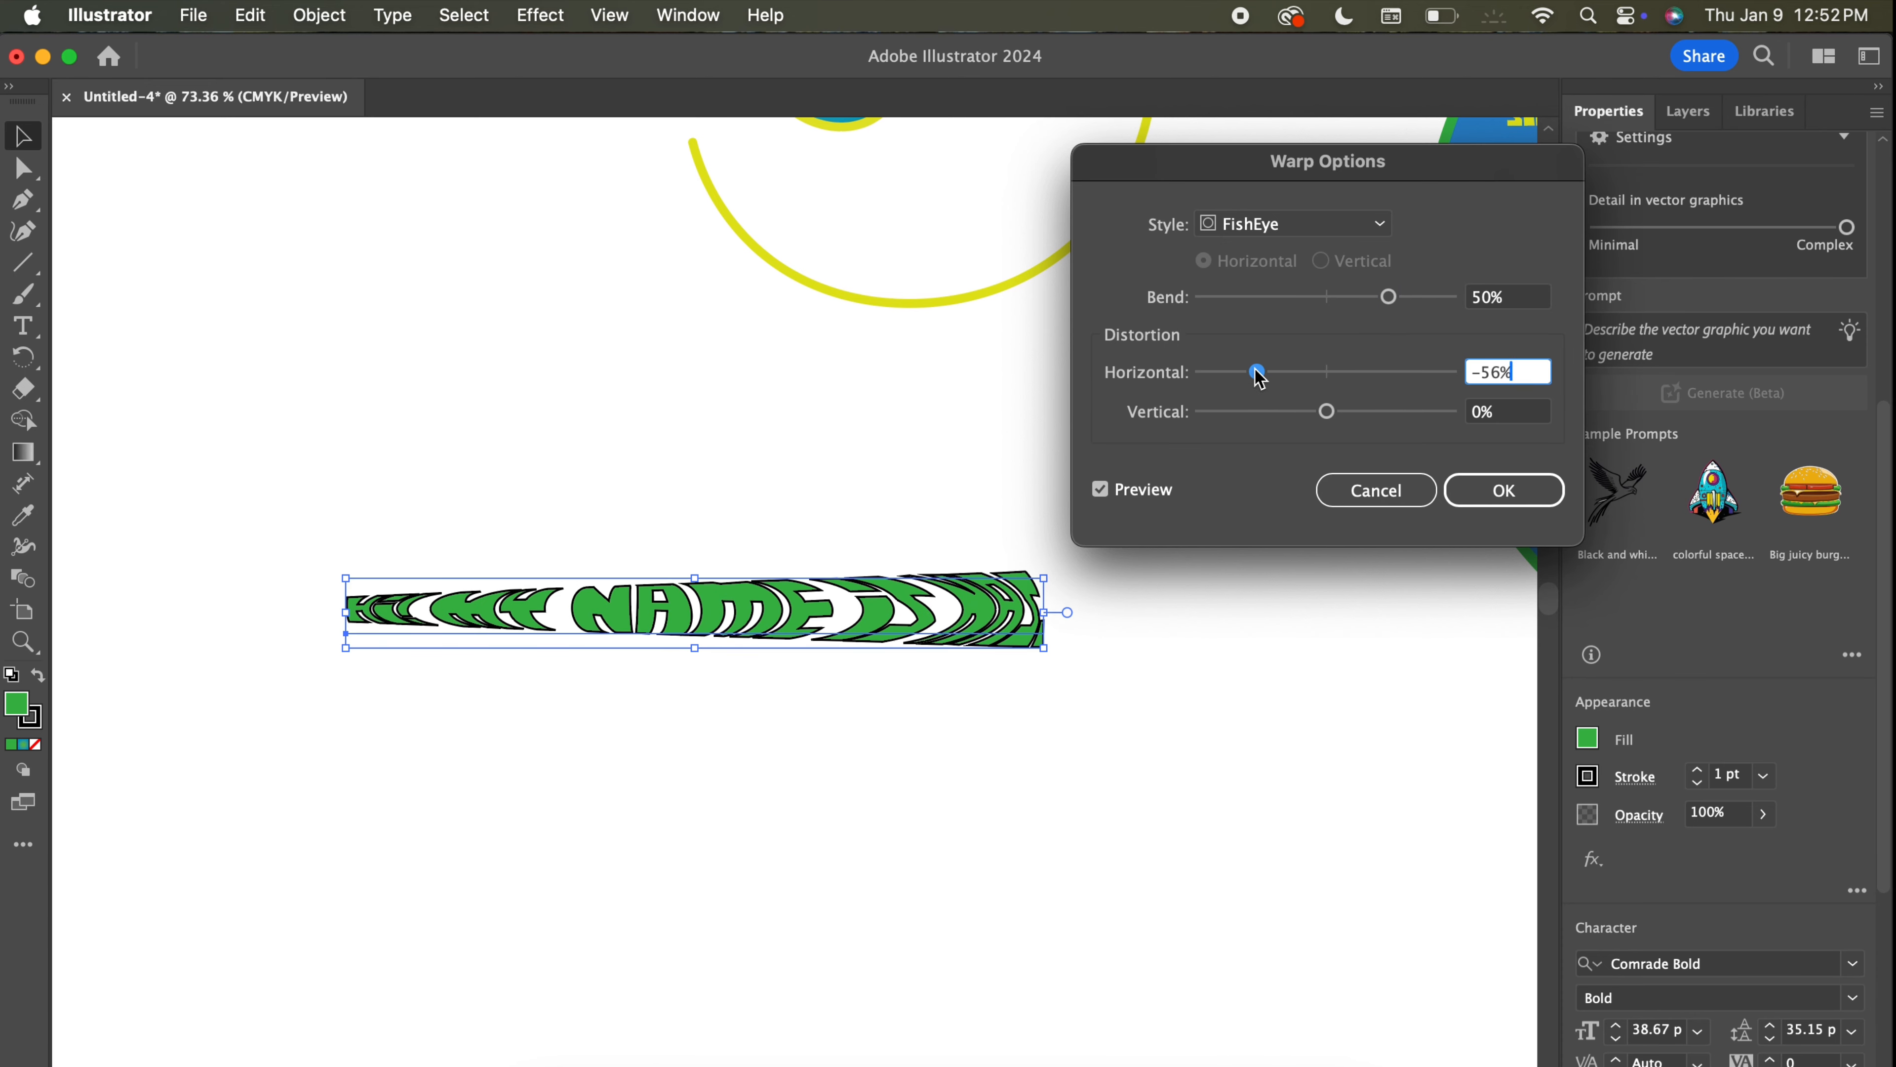
{"action": "left_click_drag", "start_coordinate": [1516, 372], "coordinate": [1468, 372]}
{"action": "key", "text": "BackSpace"}
{"action": "type", "text": "0"}
{"action": "key", "text": "Return"}
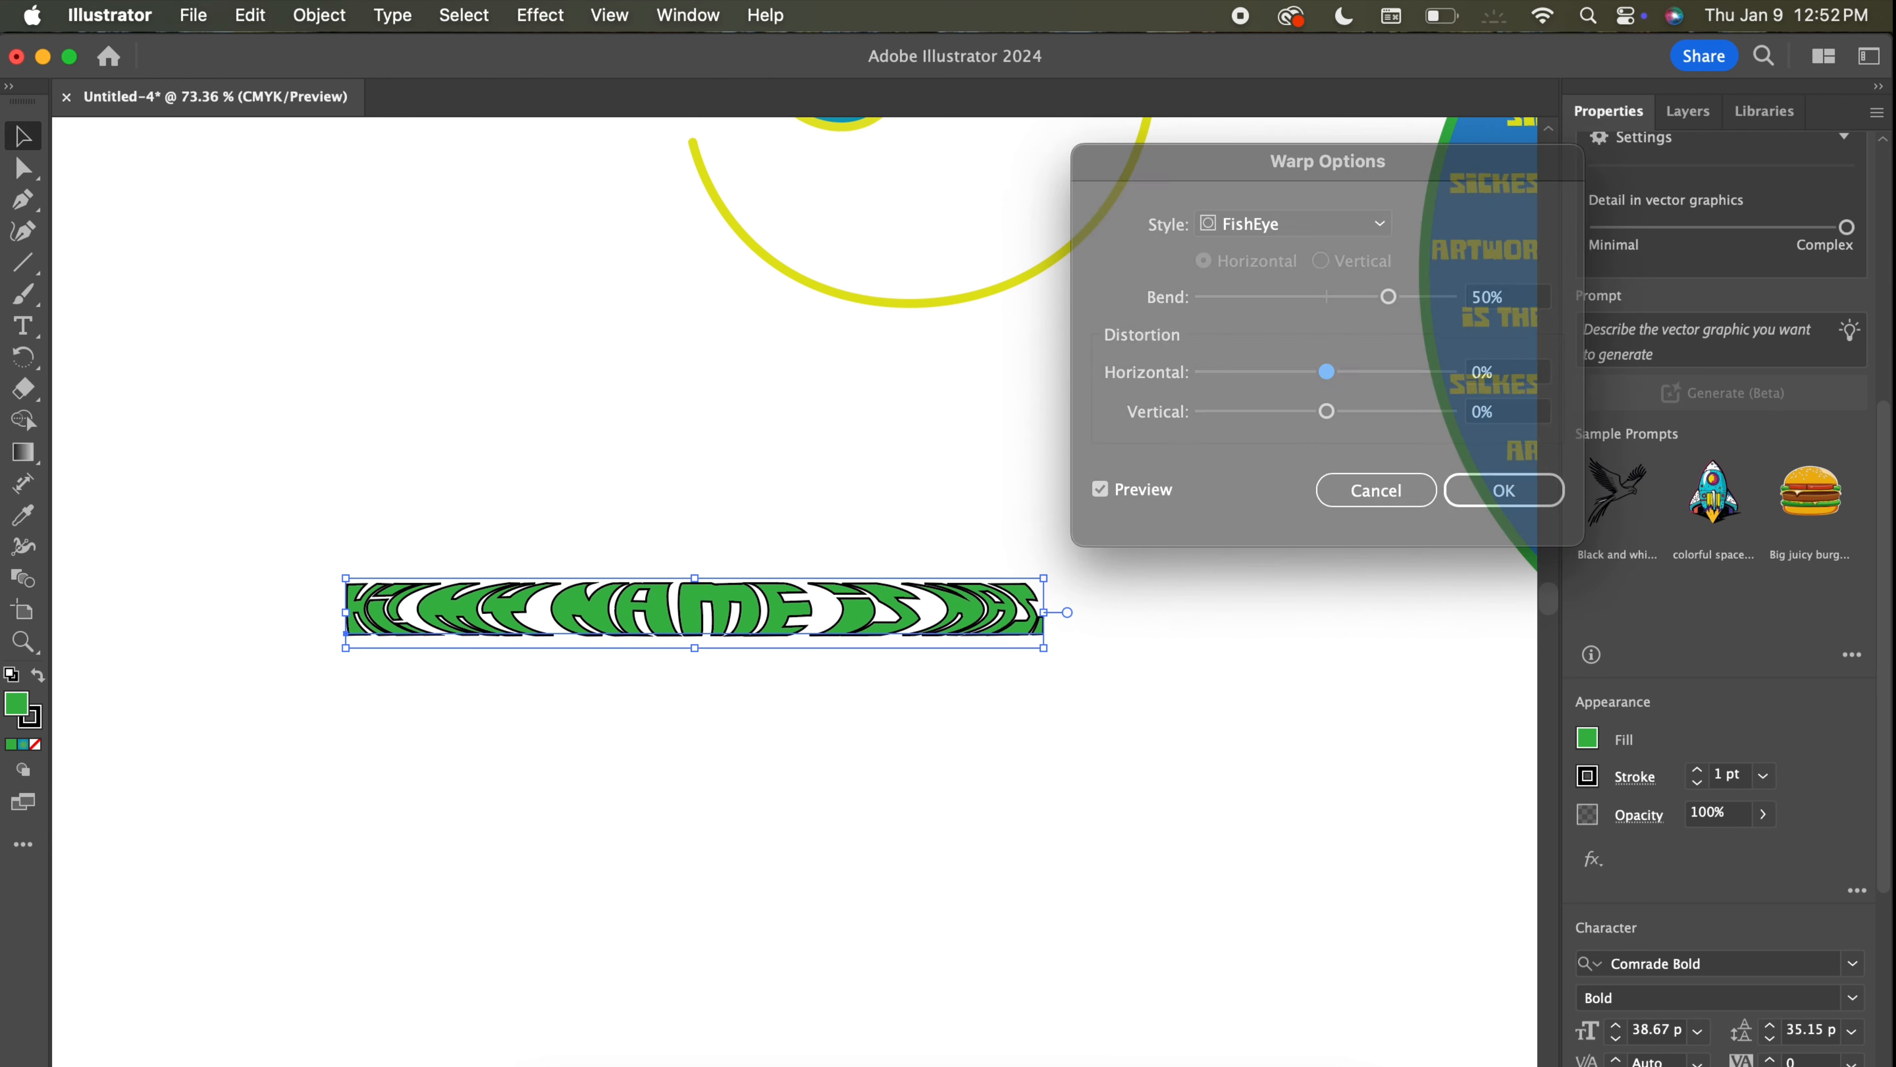
{"action": "key", "text": "super+z"}
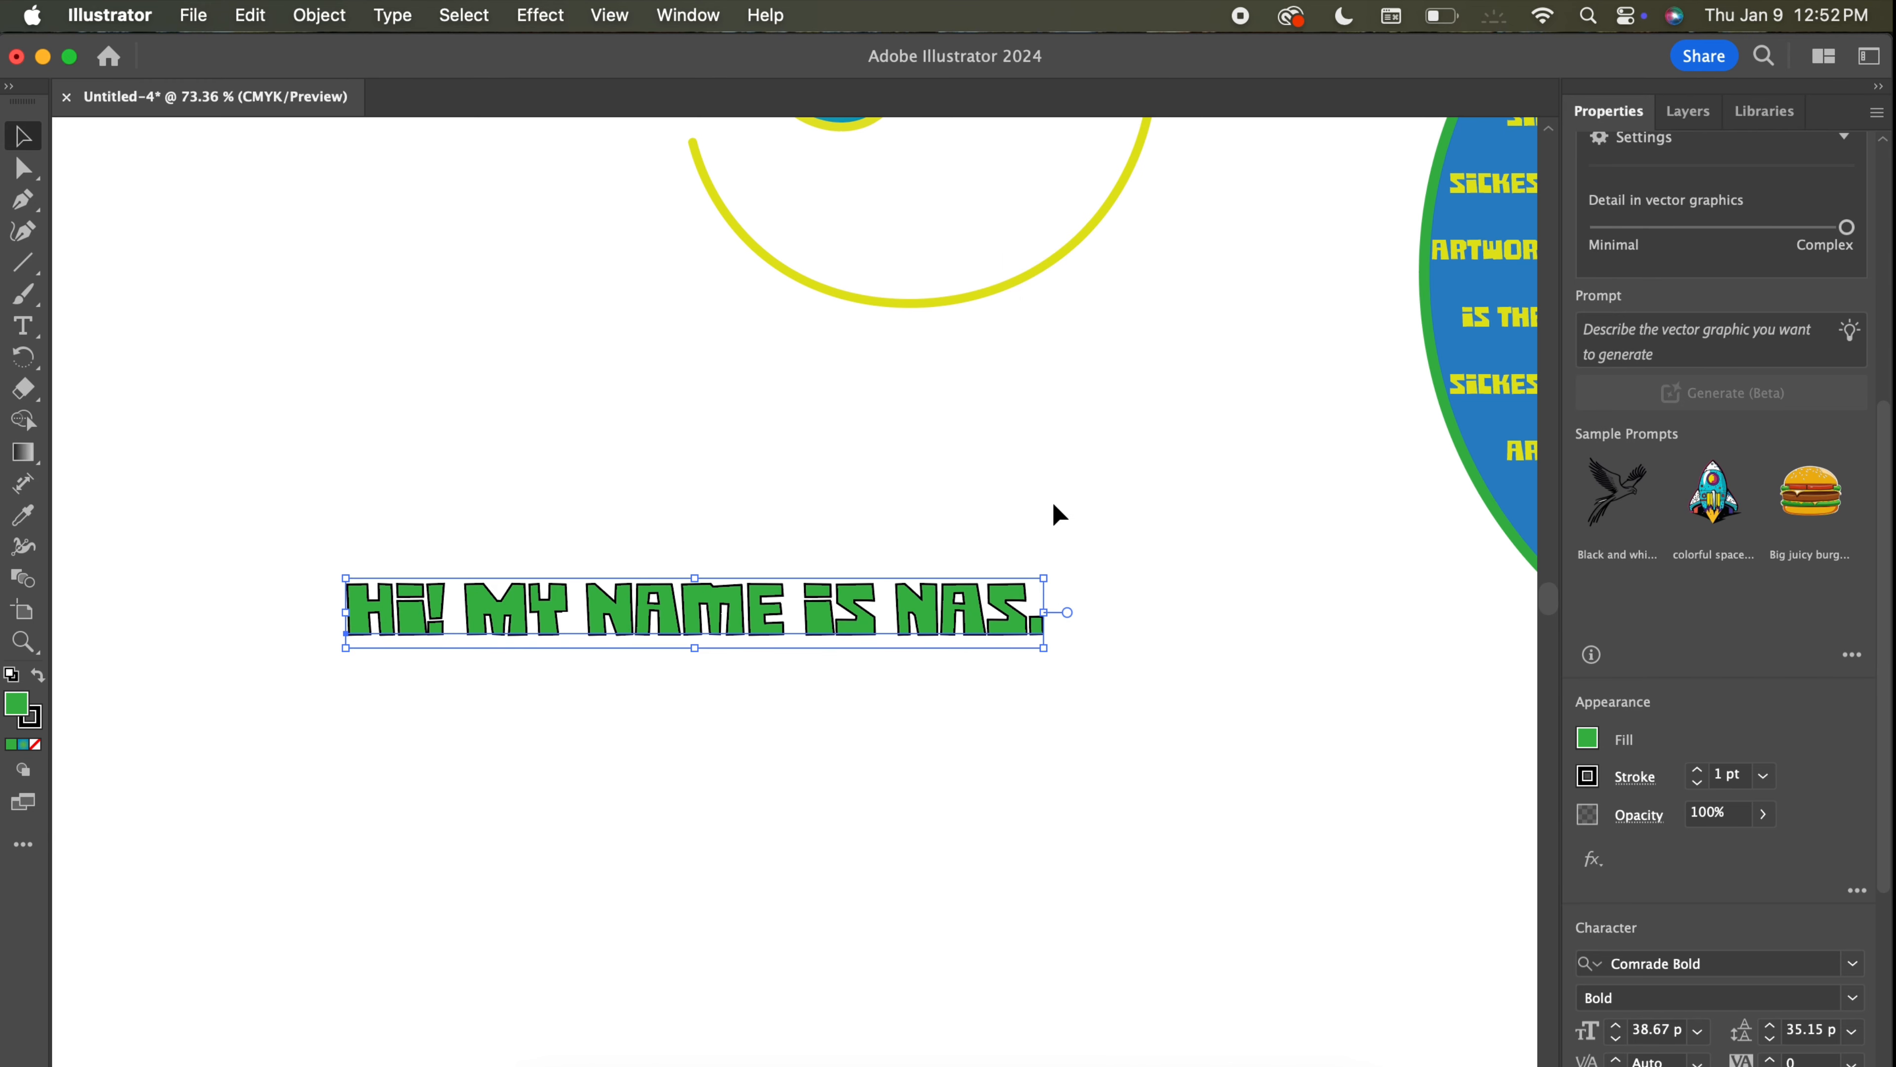
Start another warp effect on the green text, using the Twist style with a -58% bend.
{"action": "left_click", "coordinate": [539, 13]}
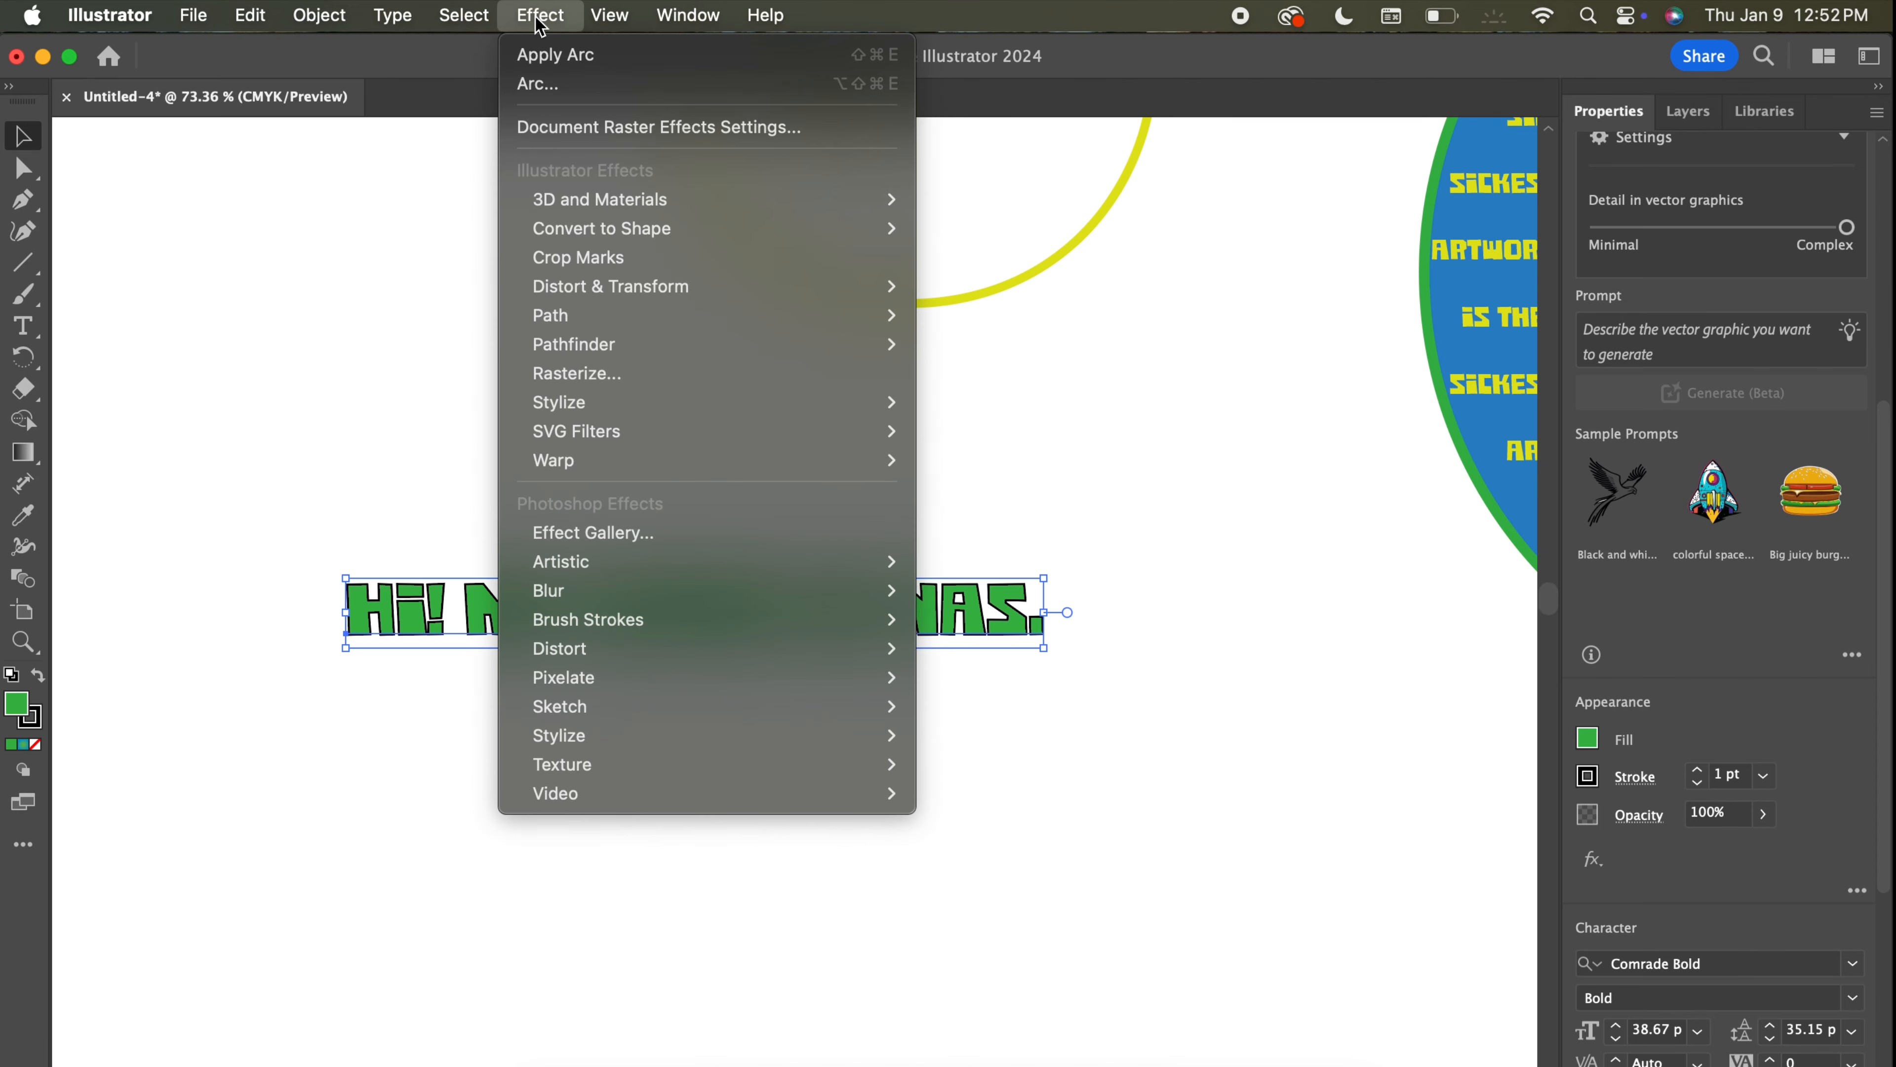
{"action": "mouse_move", "coordinate": [614, 463]}
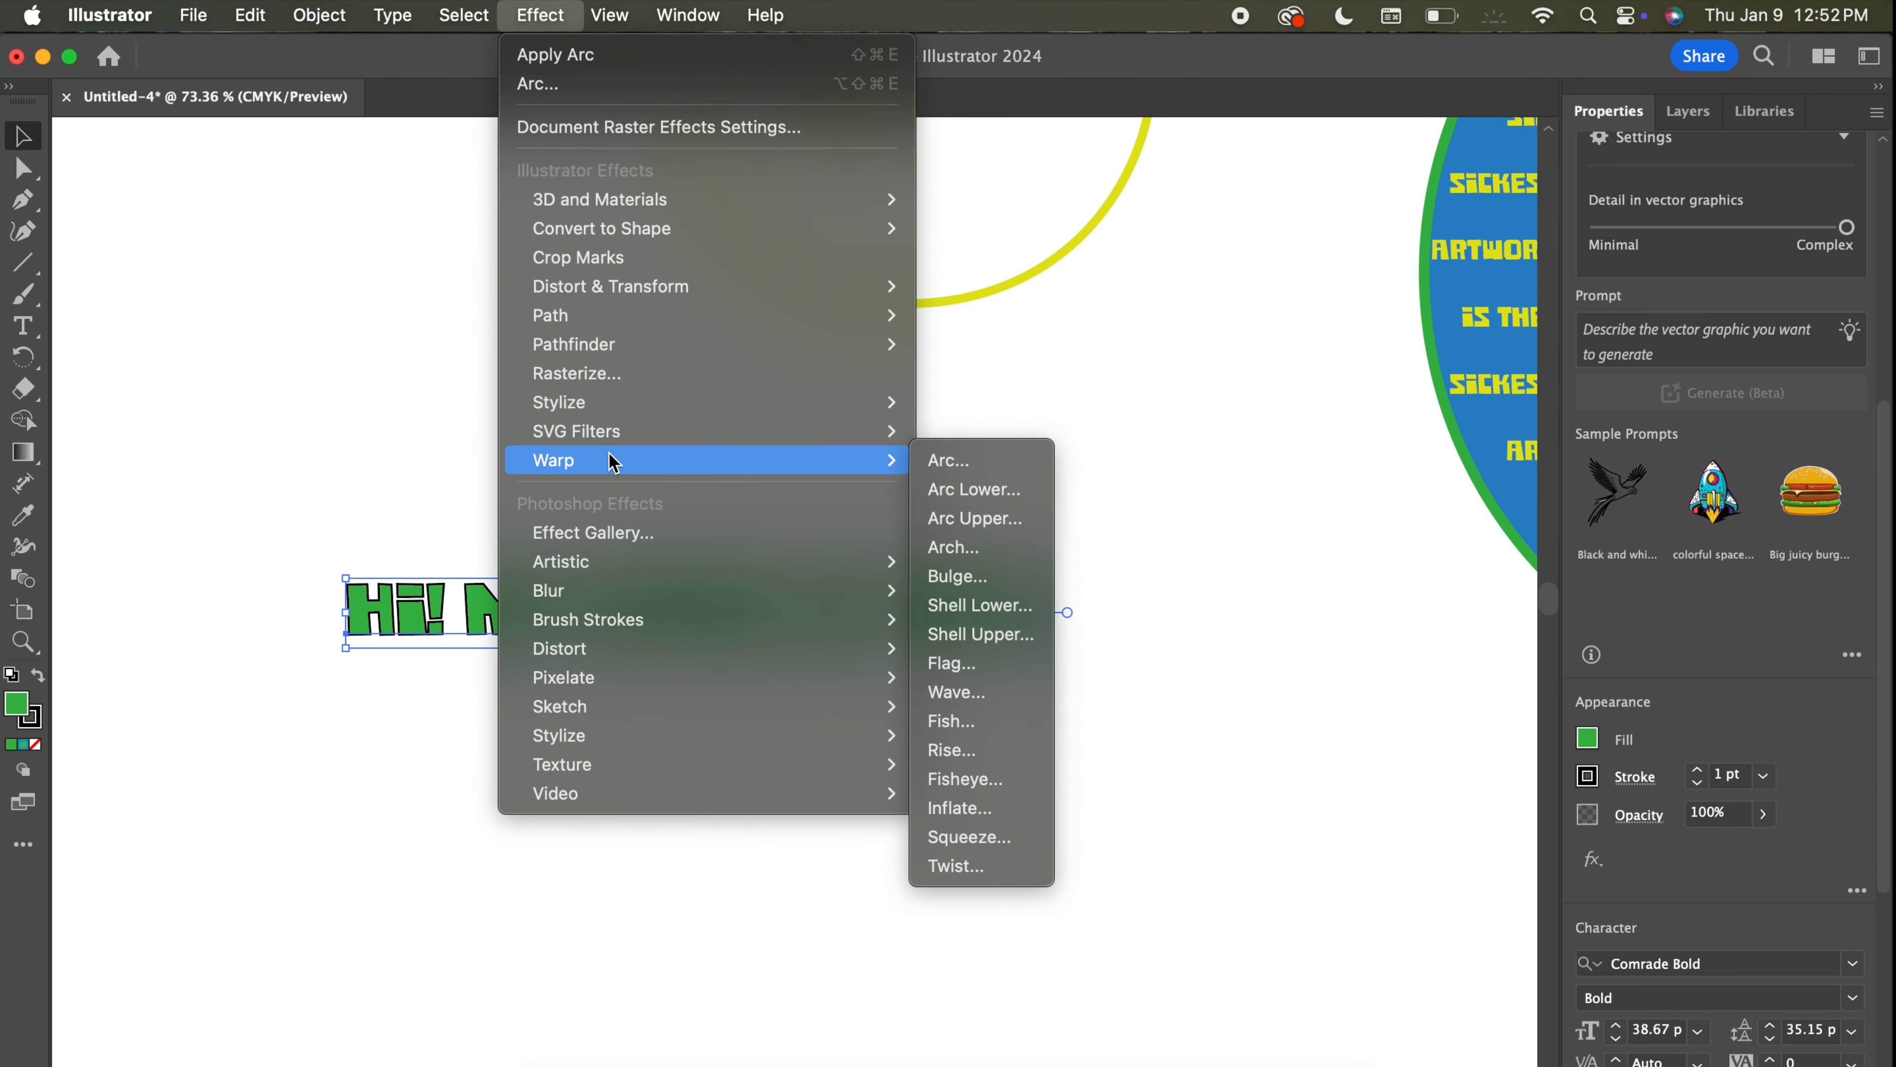
{"action": "left_click", "coordinate": [1015, 876]}
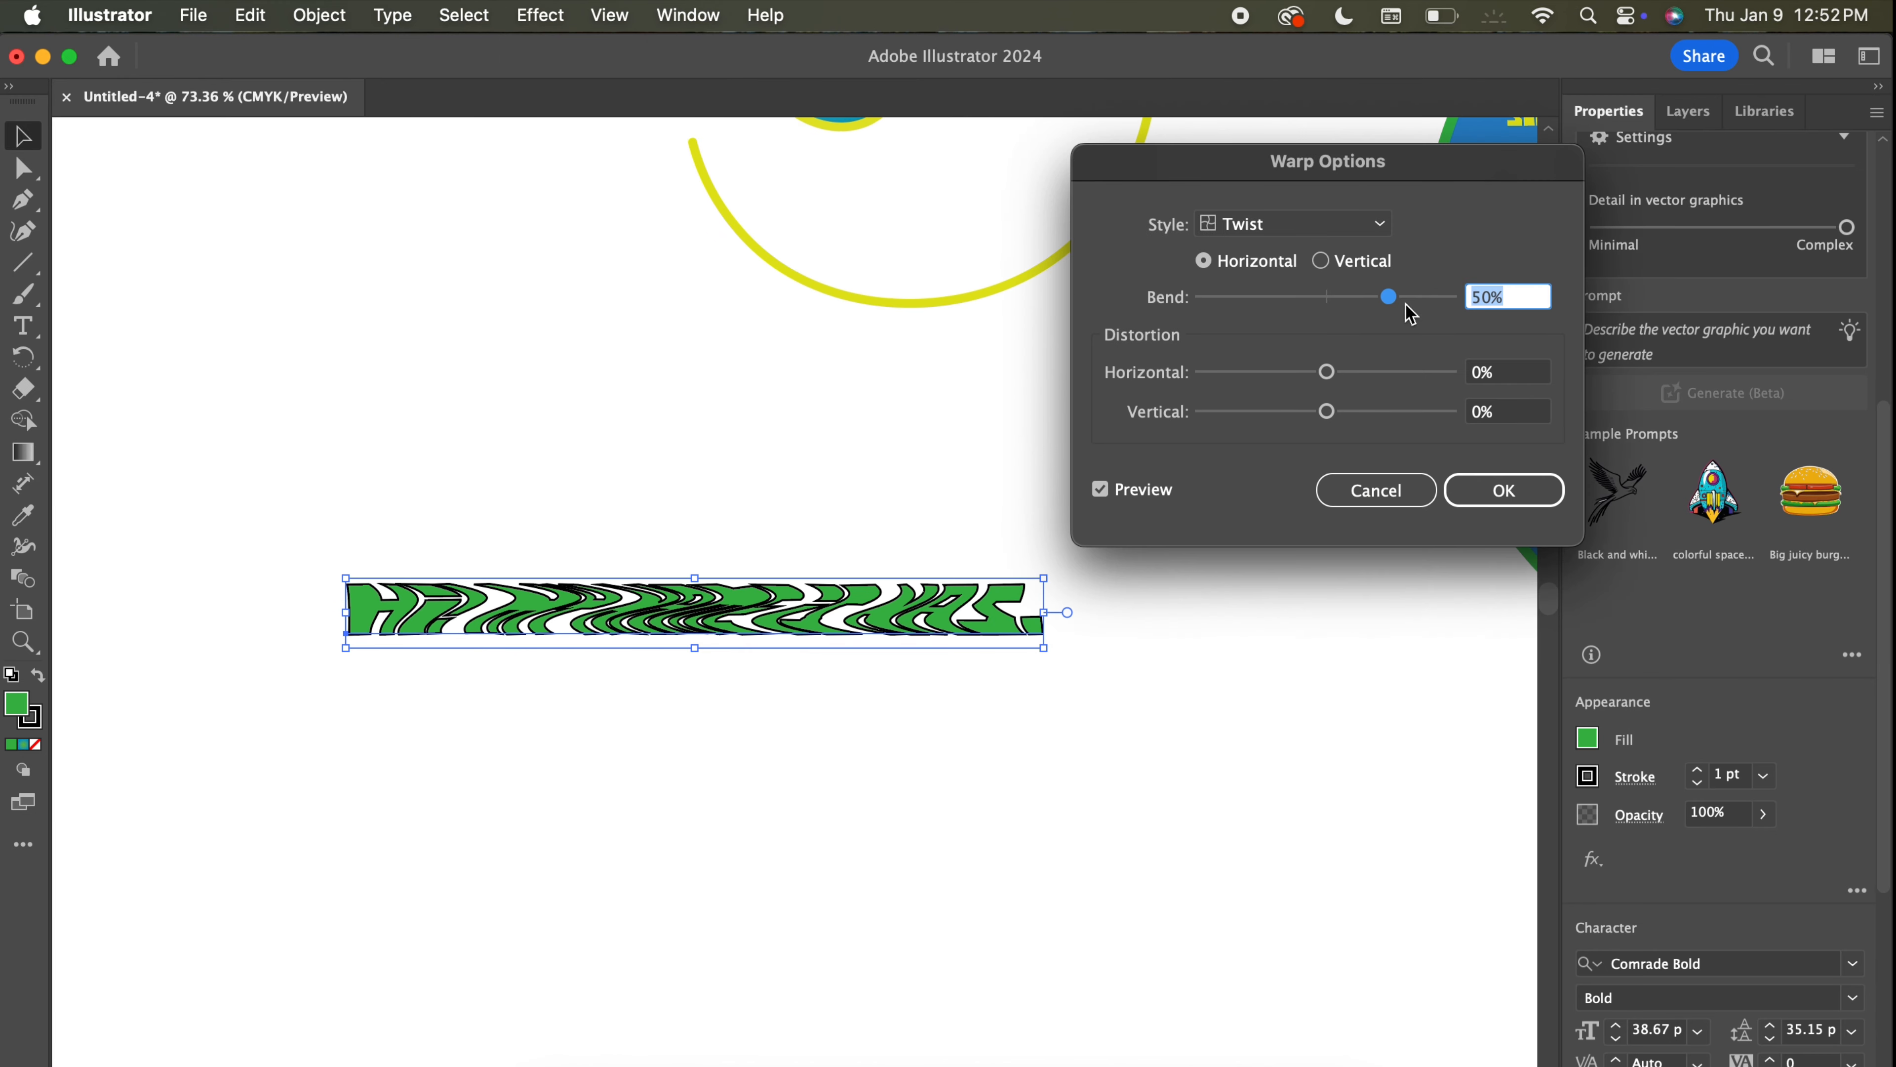
{"action": "left_click_drag", "start_coordinate": [1389, 297], "coordinate": [1262, 324]}
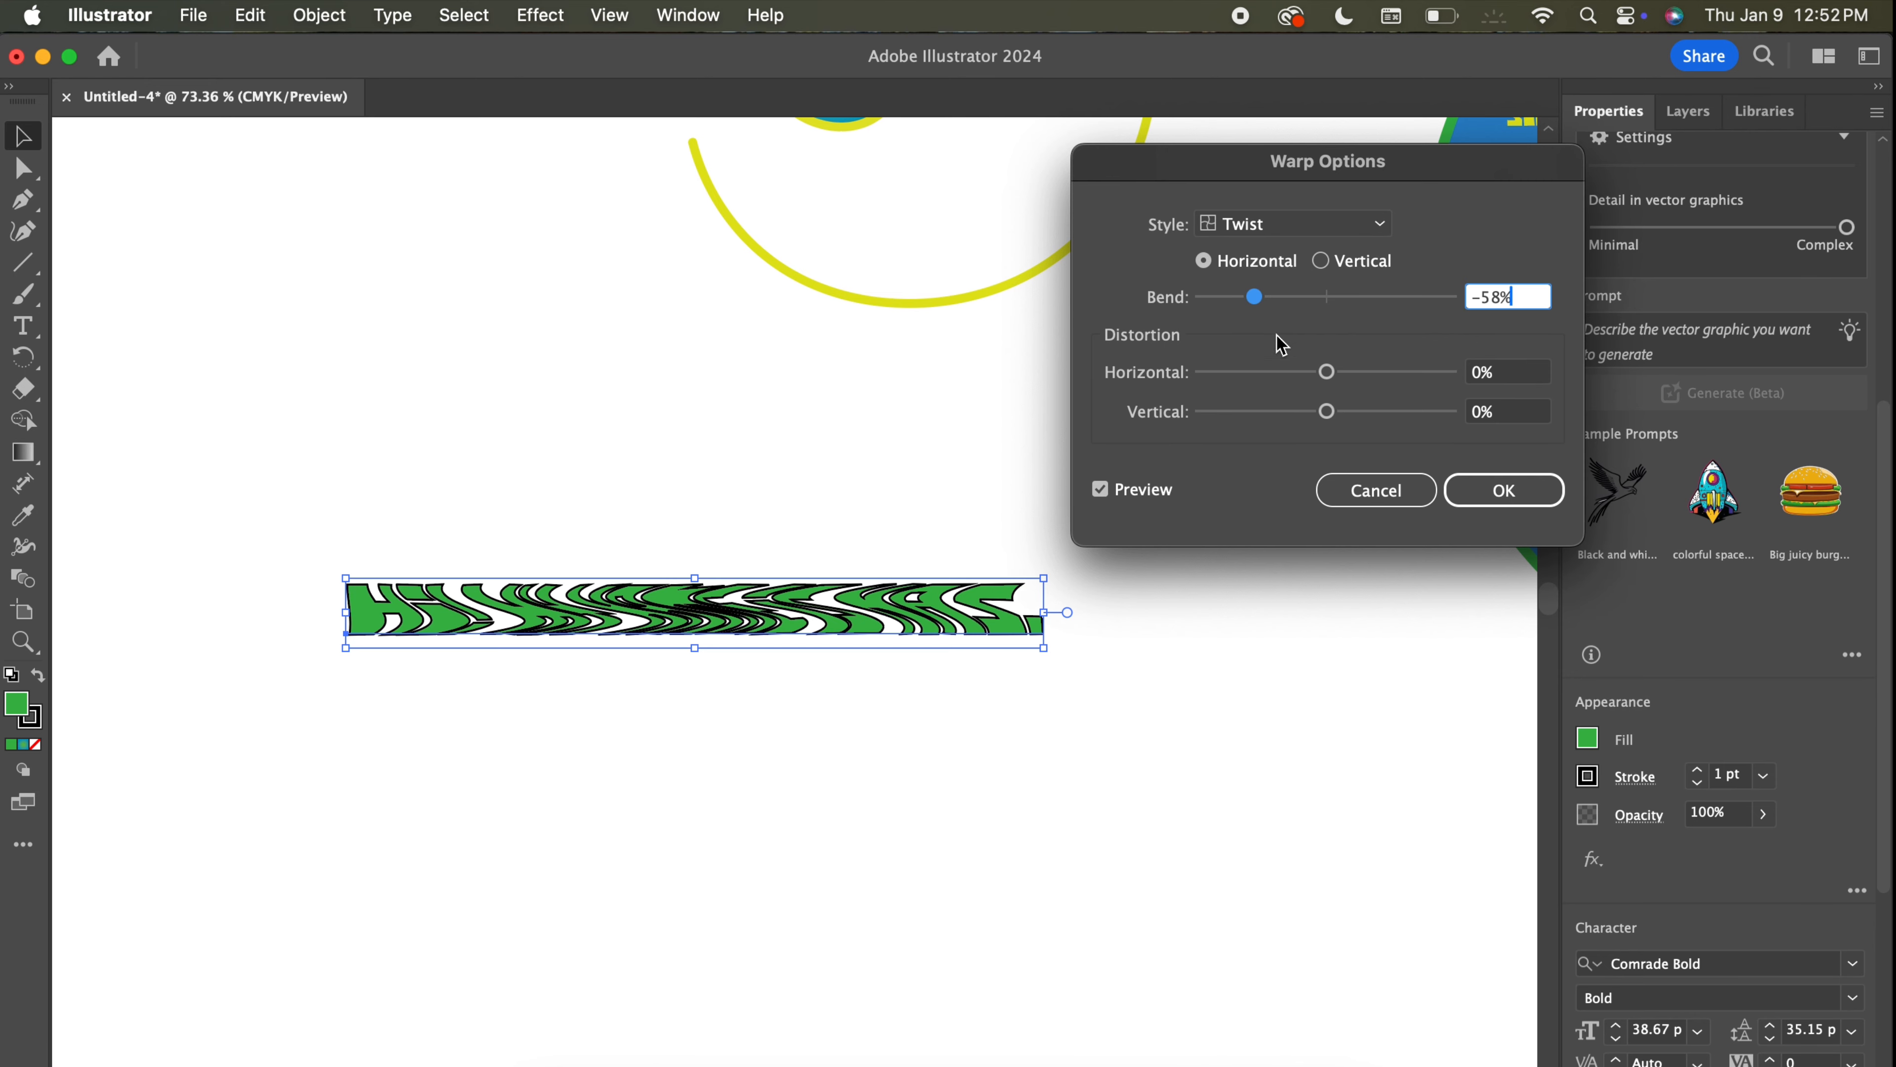
Change the warp to the Flag style with a positive horizontal bend and apply it to the green text.
{"action": "left_click", "coordinate": [1323, 223]}
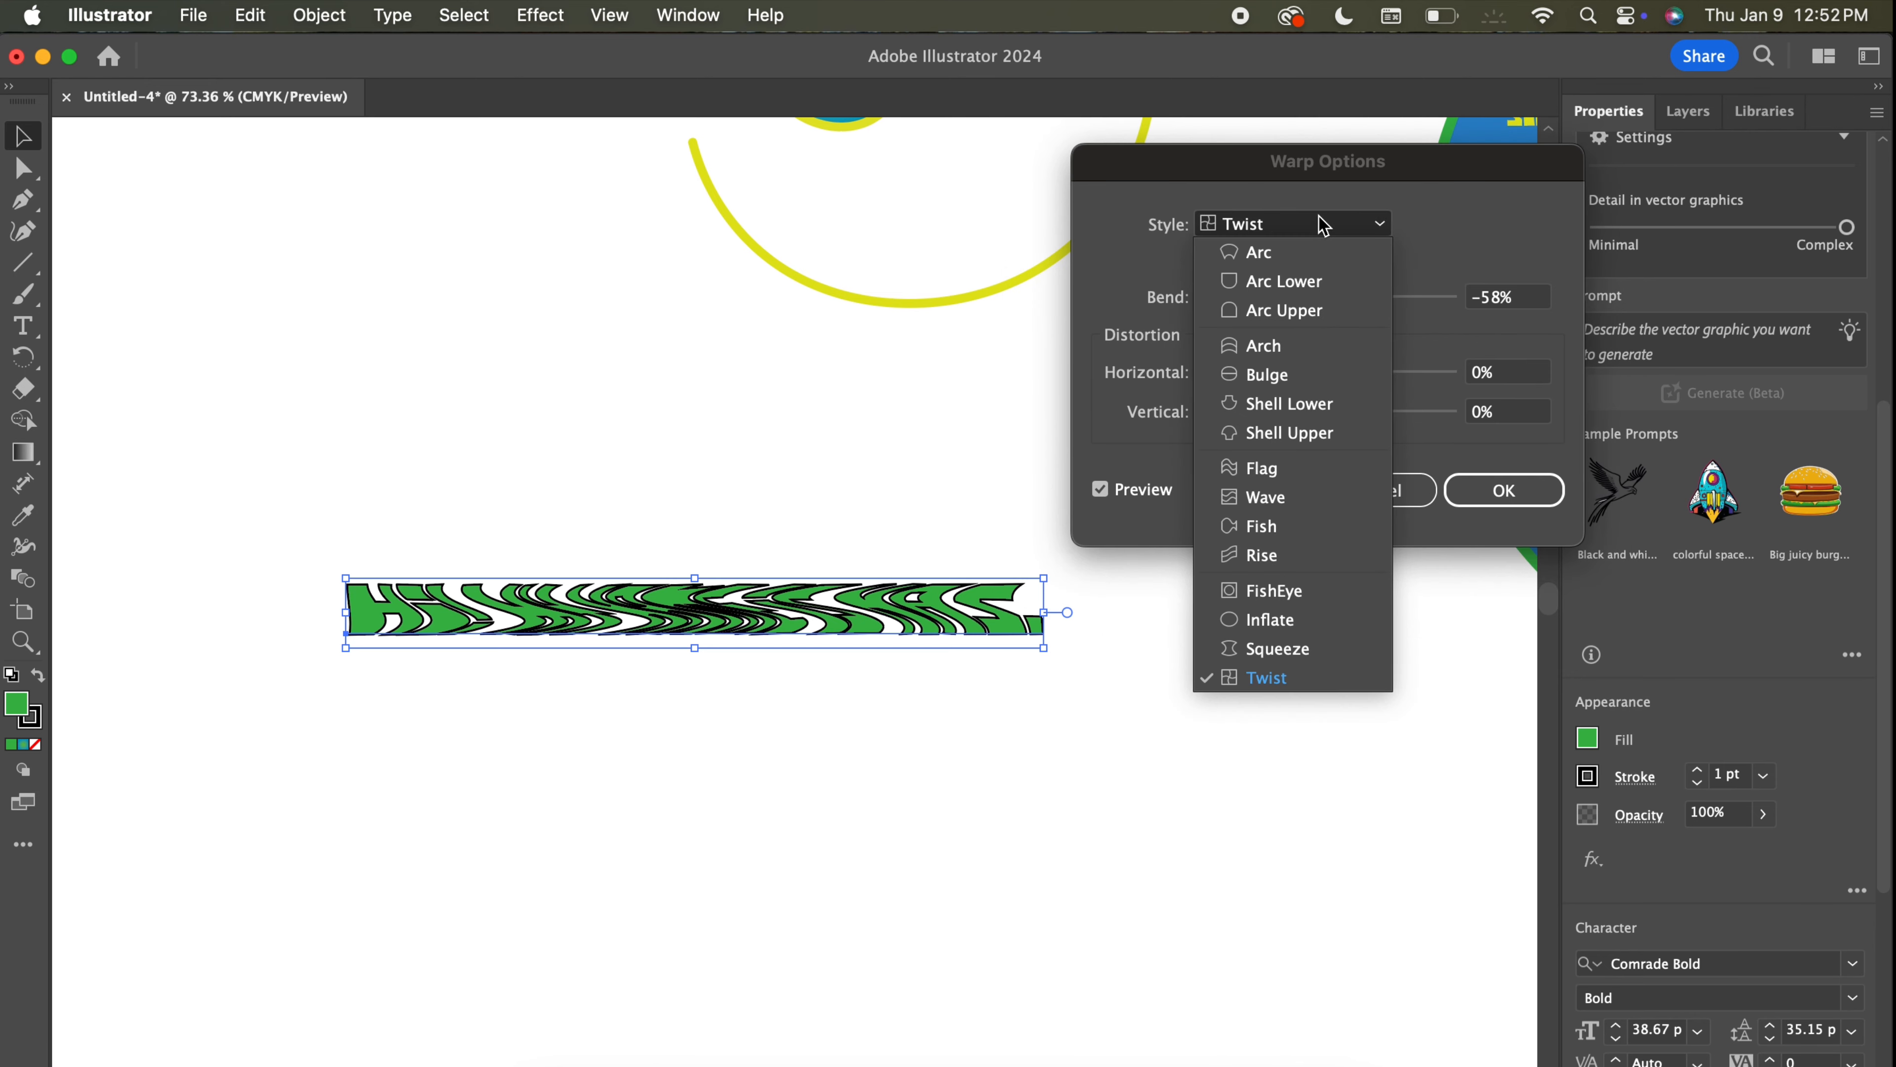
{"action": "left_click", "coordinate": [1307, 472]}
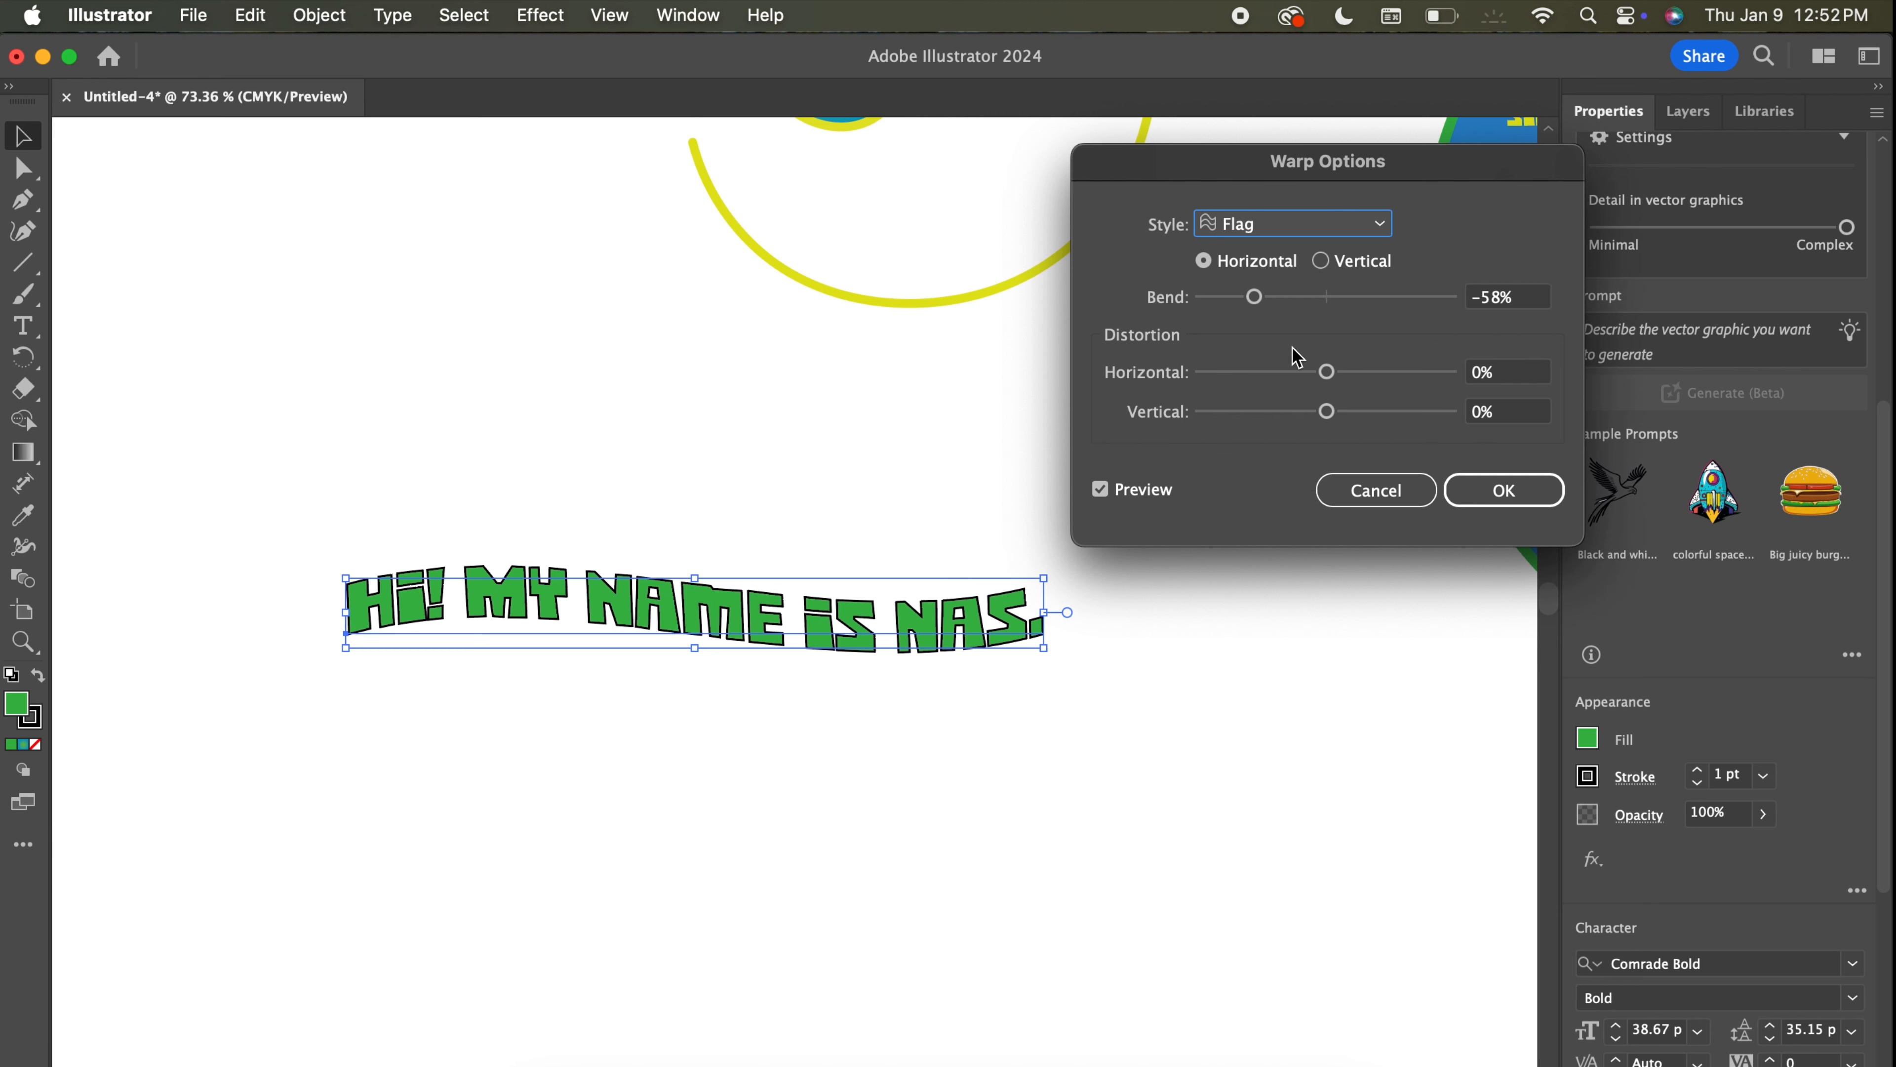
{"action": "left_click", "coordinate": [1498, 303]}
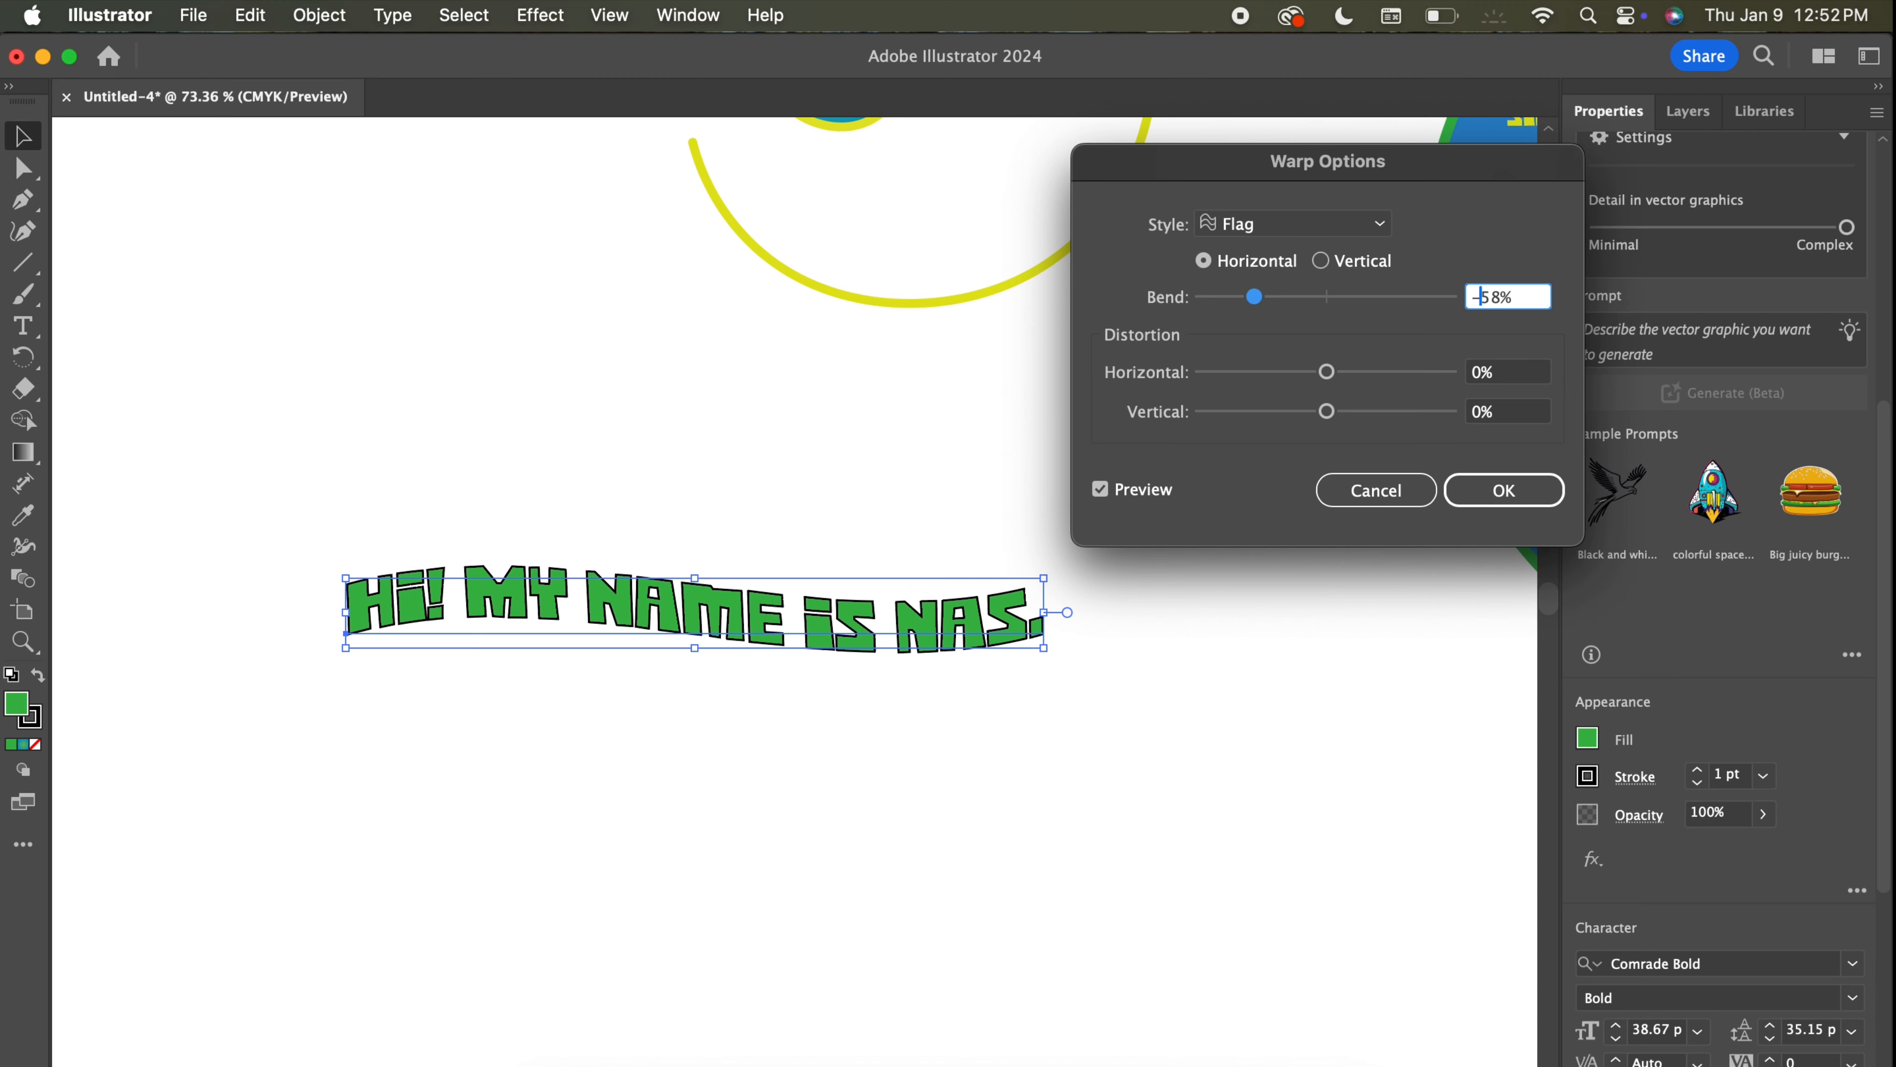
{"action": "key", "text": "BackSpace"}
{"action": "key", "text": "Right"}
{"action": "key", "text": "BackSpace"}
{"action": "type", "text": "0"}
{"action": "key", "text": "Return"}
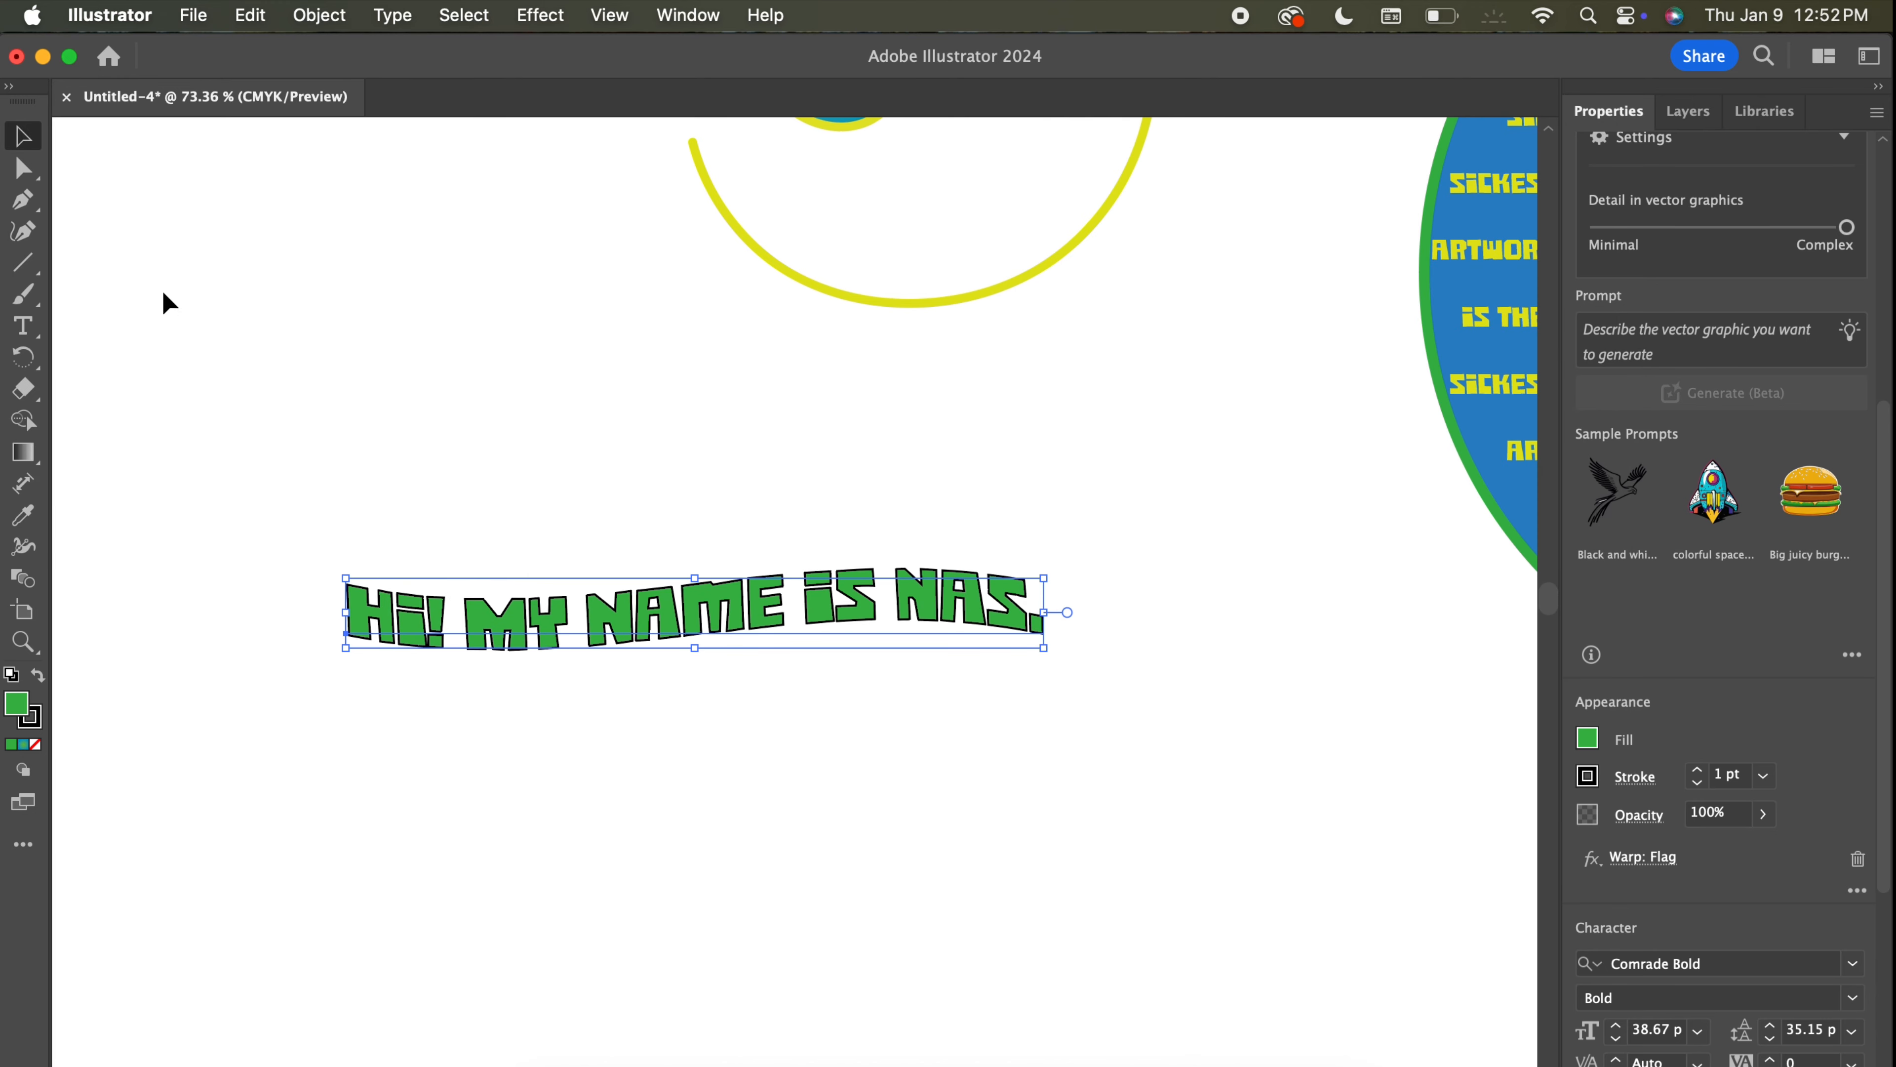
Move the flag-warped green text to the area just beneath the black line.
{"action": "left_click", "coordinate": [194, 314]}
{"action": "mouse_move", "coordinate": [706, 594]}
{"action": "left_mouse_down"}
{"action": "mouse_move", "coordinate": [690, 541]}
{"action": "mouse_move", "coordinate": [728, 616]}
{"action": "left_mouse_up"}
{"action": "left_click", "coordinate": [813, 502]}
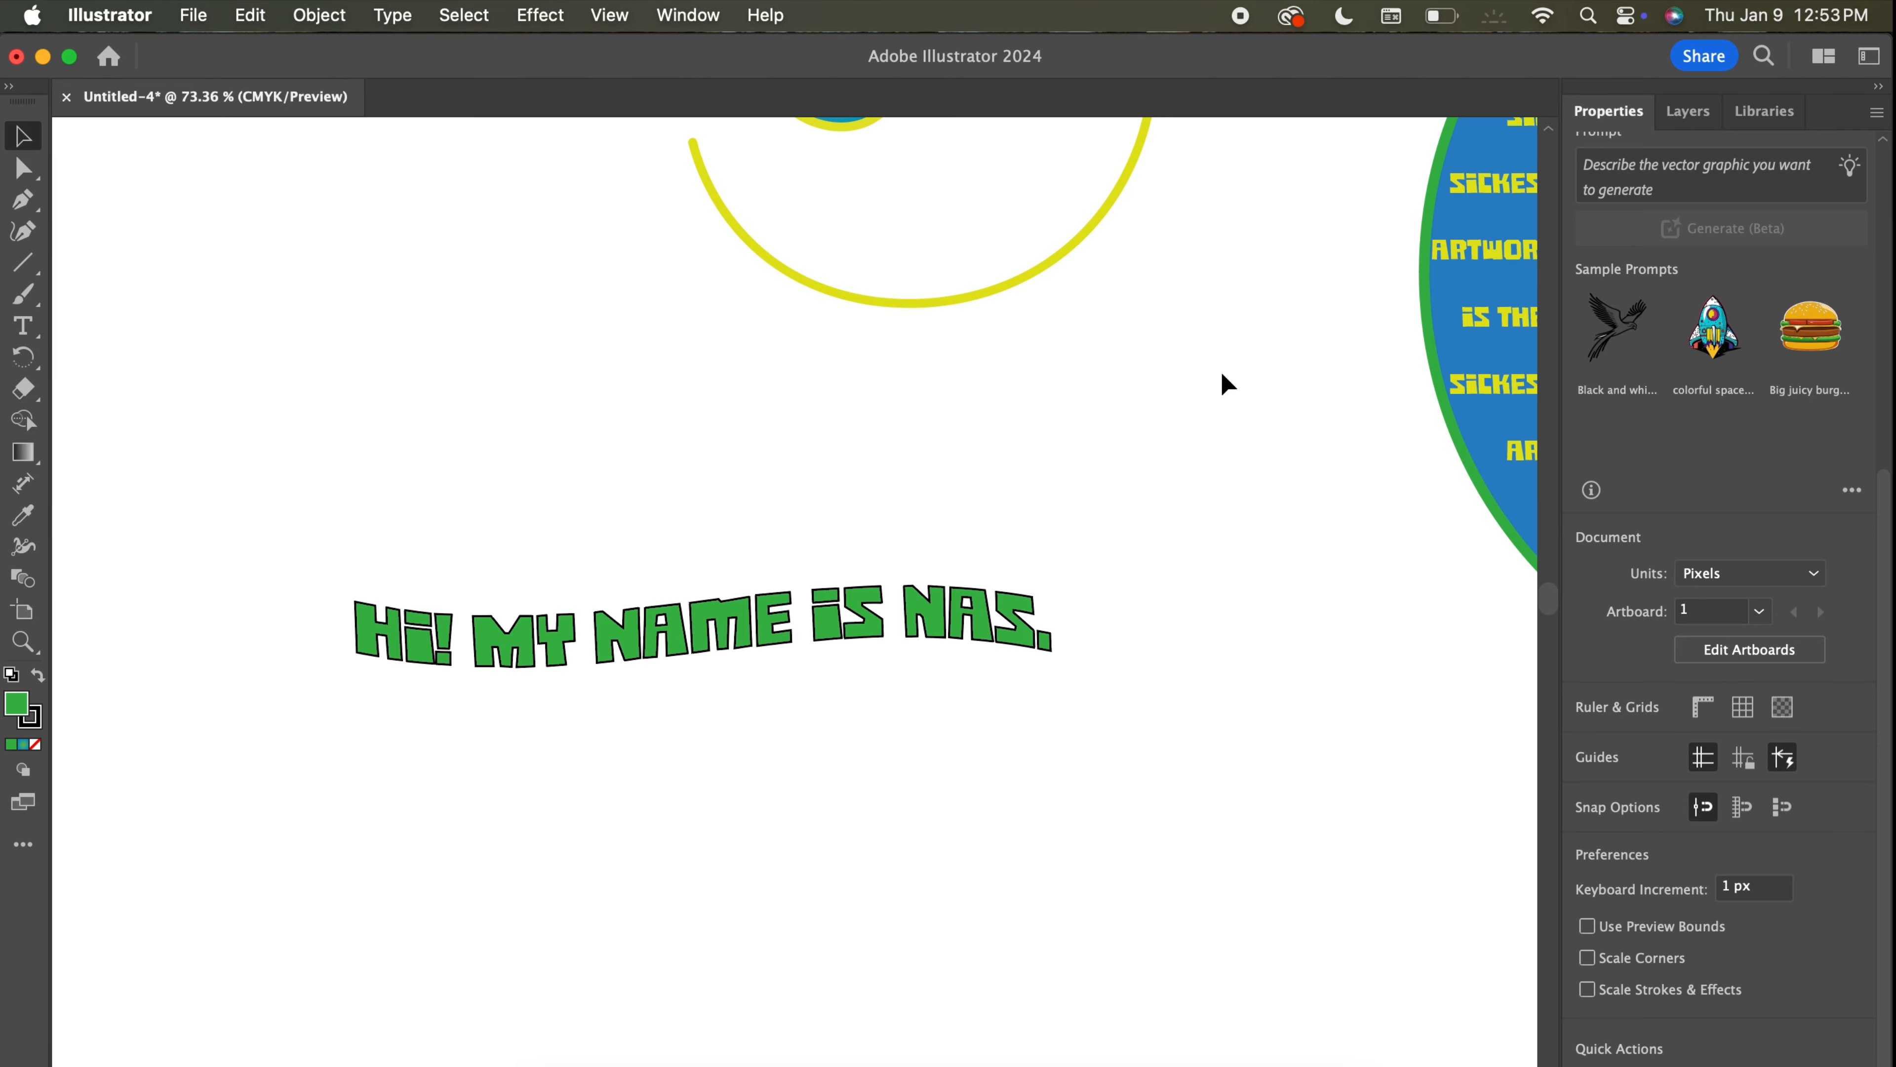
{"action": "scroll", "coordinate": [1222, 373], "scroll_direction": "down", "scroll_amount": 5}
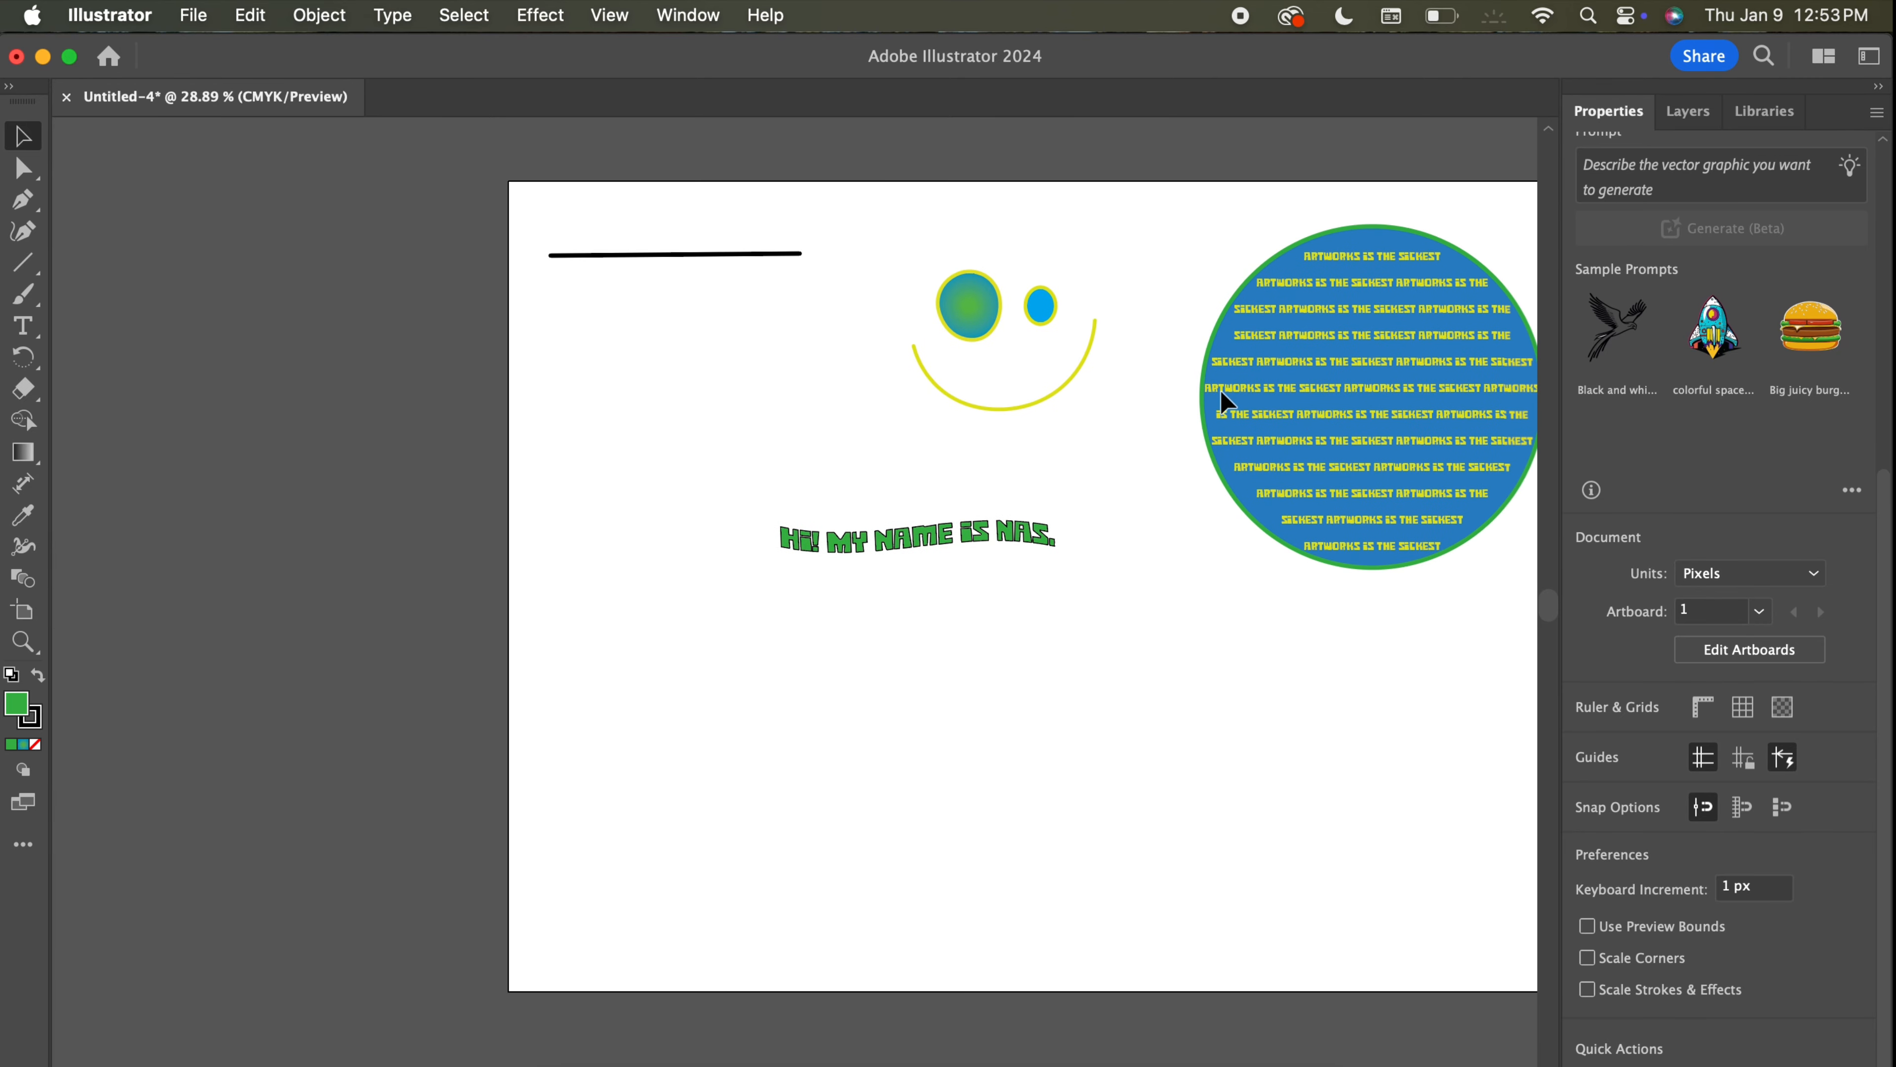
{"action": "left_click_drag", "start_coordinate": [964, 548], "coordinate": [724, 381]}
{"action": "left_click", "coordinate": [969, 535]}
{"action": "scroll", "coordinate": [970, 535], "scroll_direction": "right", "scroll_amount": 2}
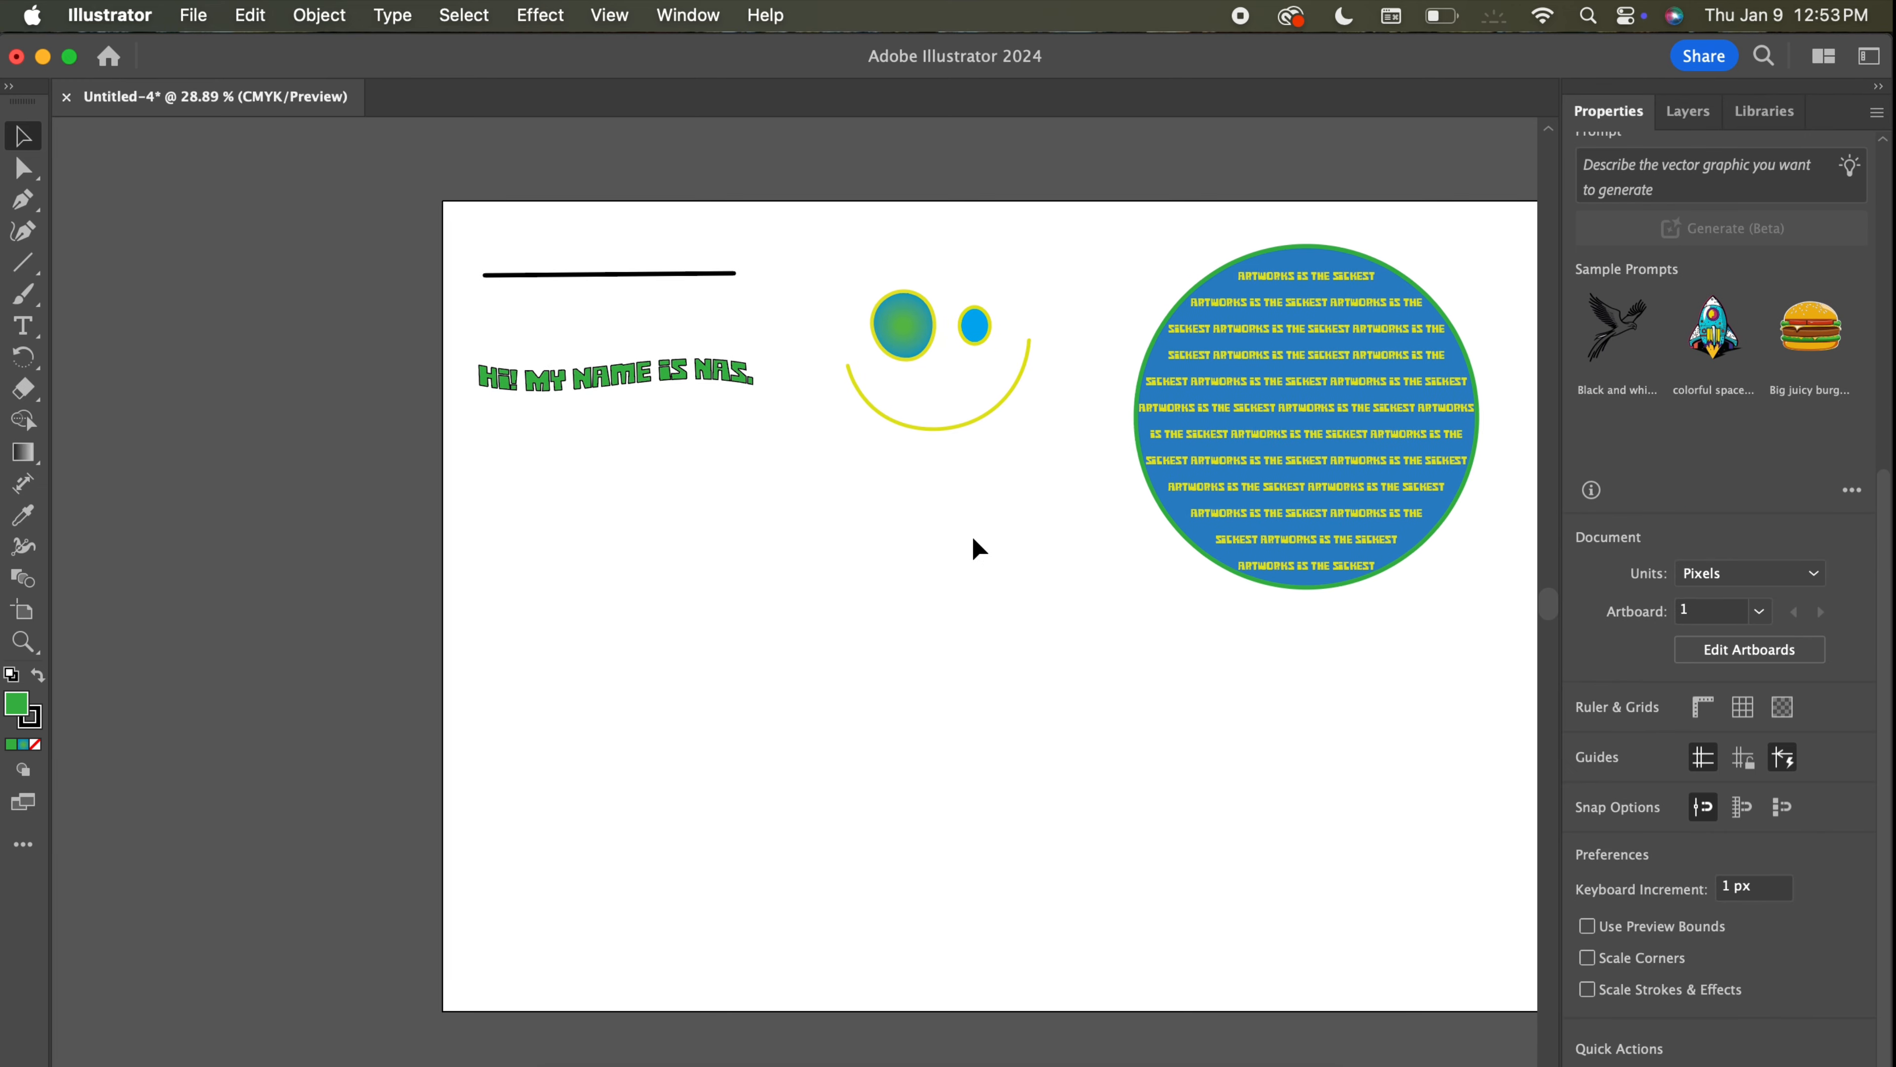
{"action": "scroll", "coordinate": [973, 539], "scroll_direction": "right", "scroll_amount": 5}
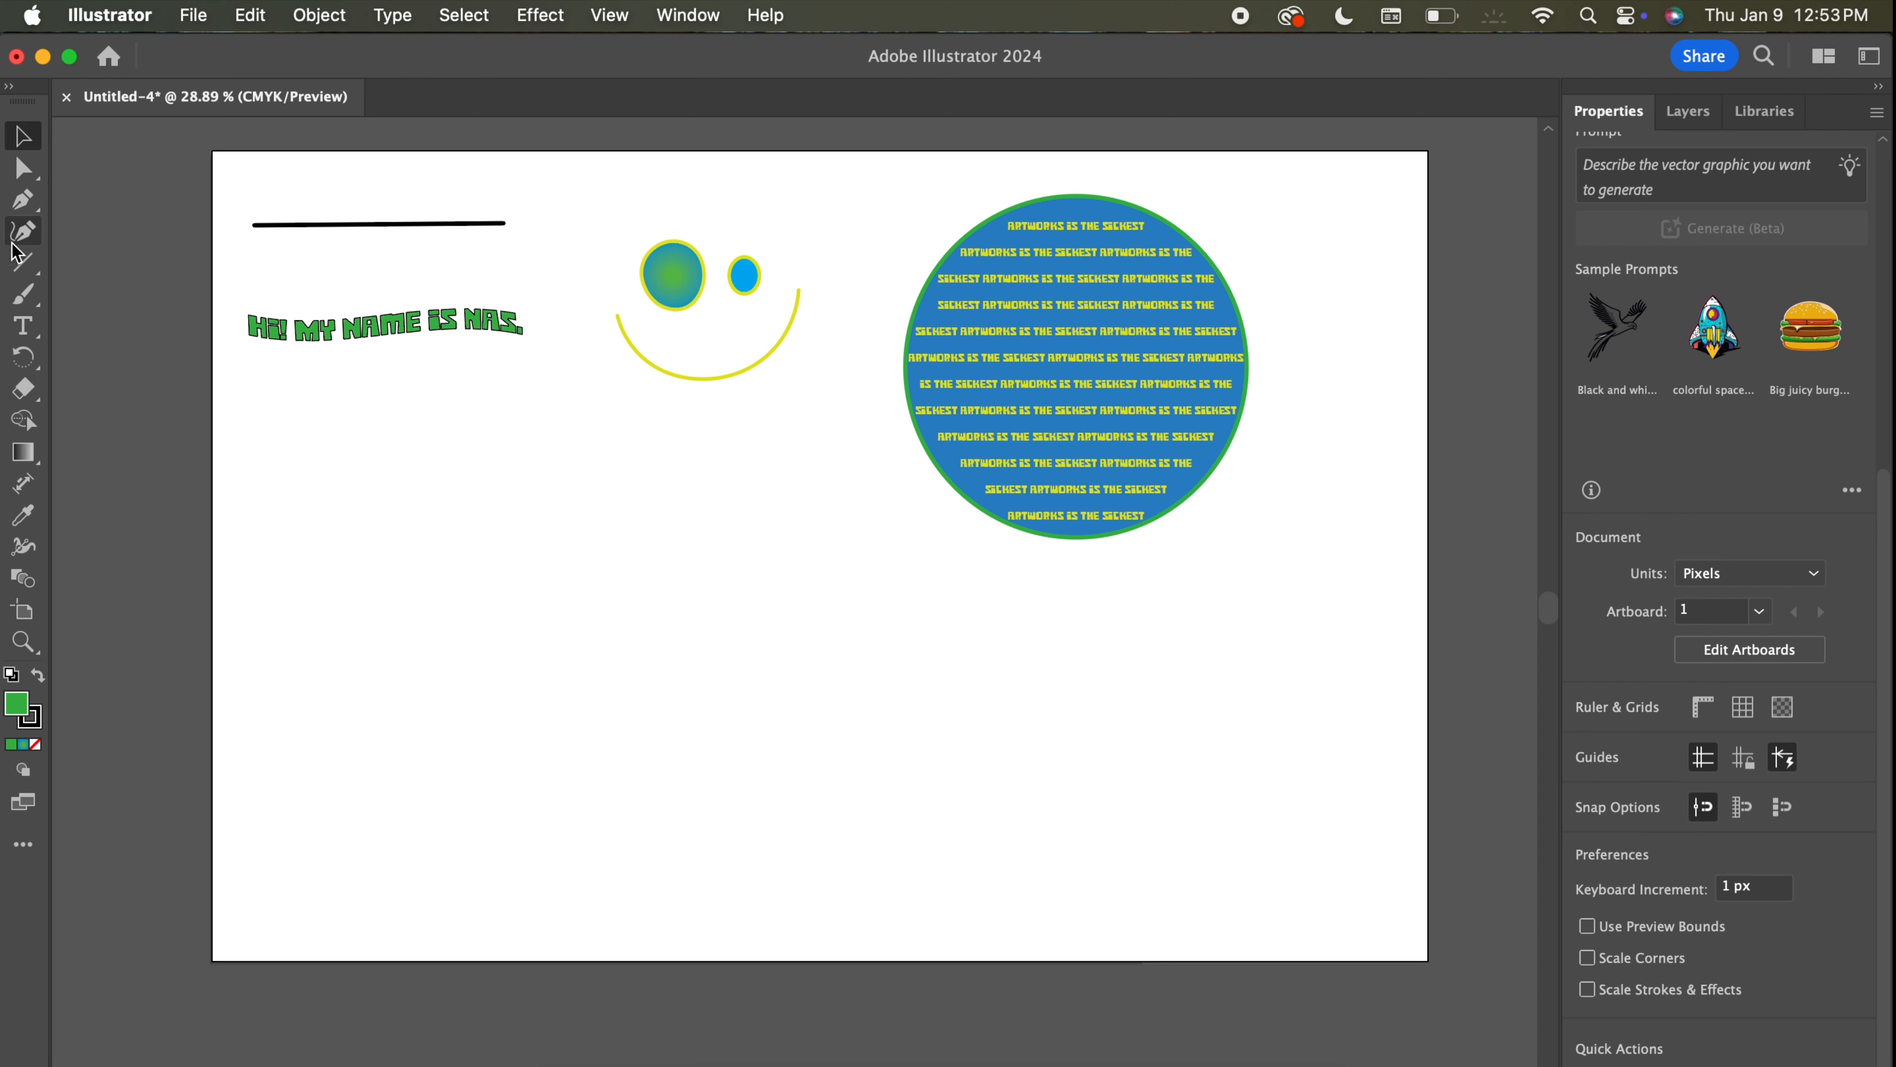
Draw a green circle with the Ellipse tool in the empty area below the smiley face.
{"action": "left_click", "coordinate": [36, 269]}
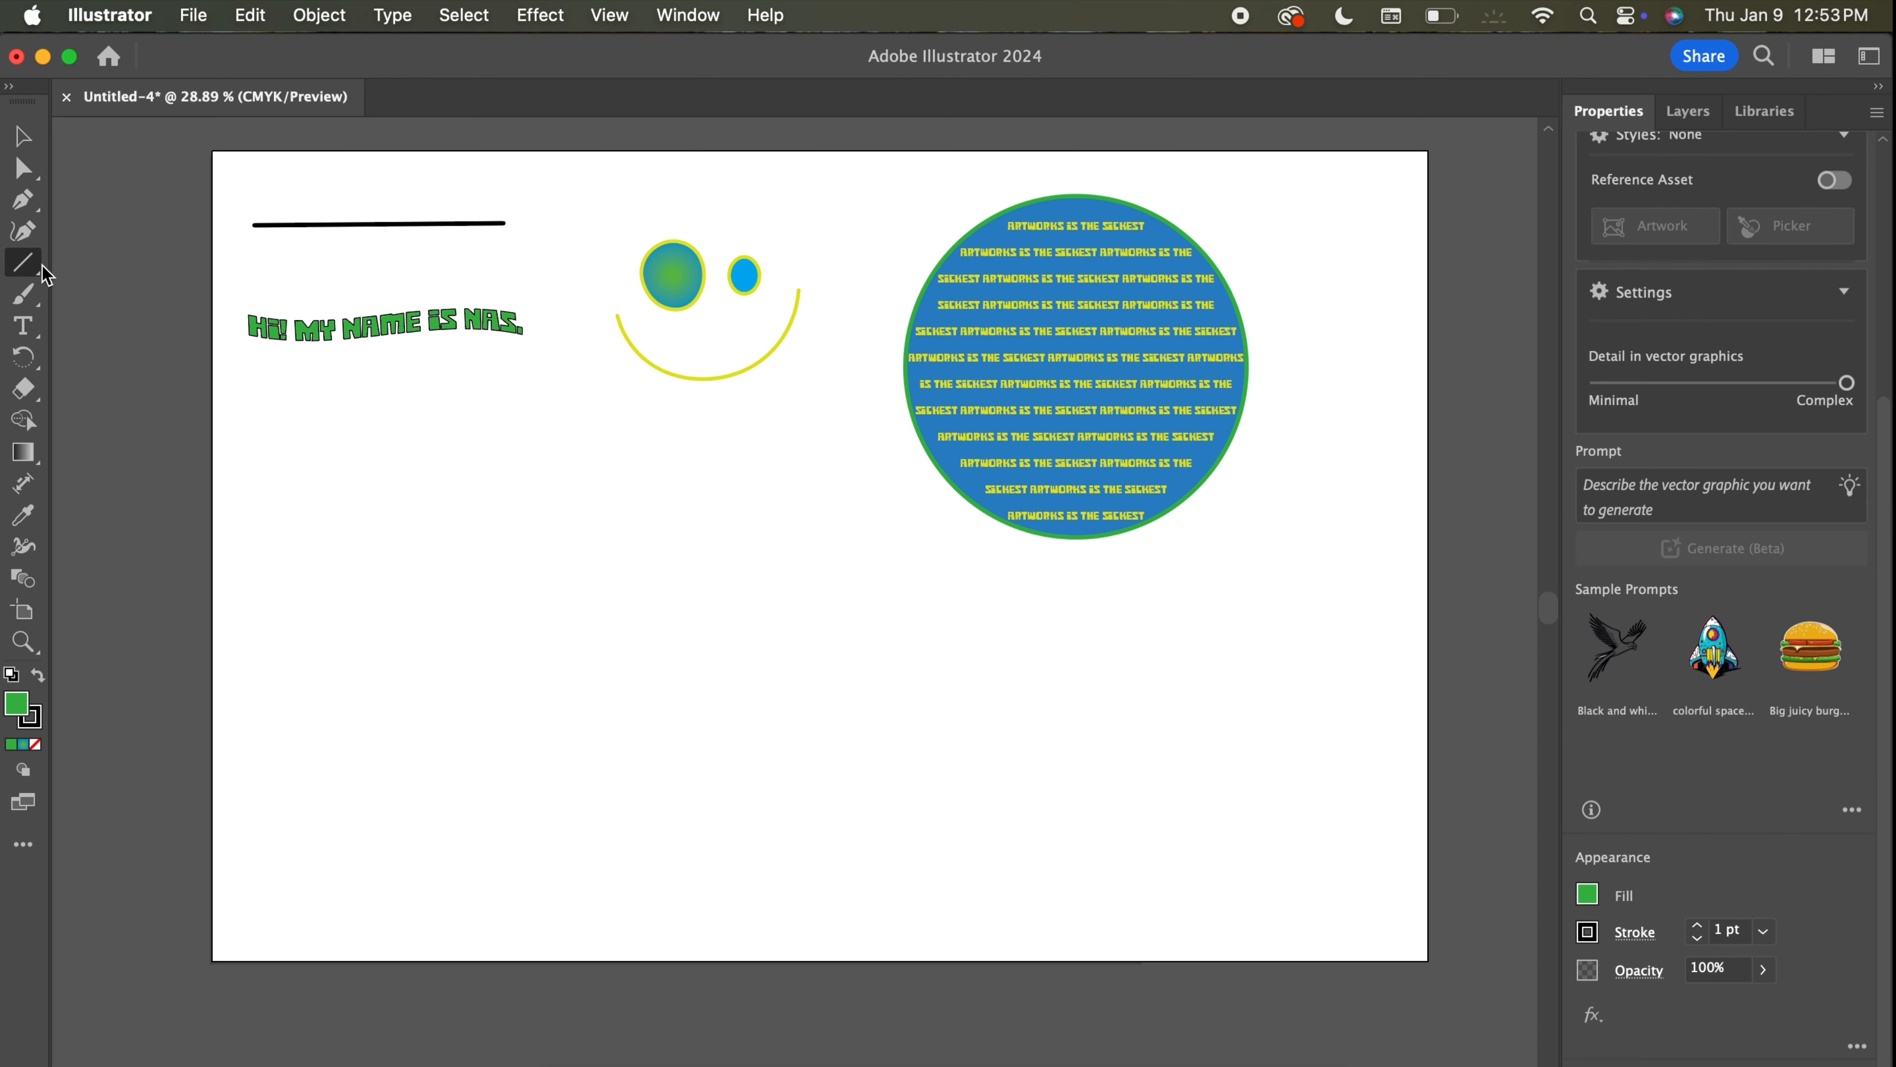
{"action": "left_click", "coordinate": [36, 276]}
{"action": "left_click", "coordinate": [112, 292]}
{"action": "left_click_drag", "start_coordinate": [545, 554], "coordinate": [549, 556]}
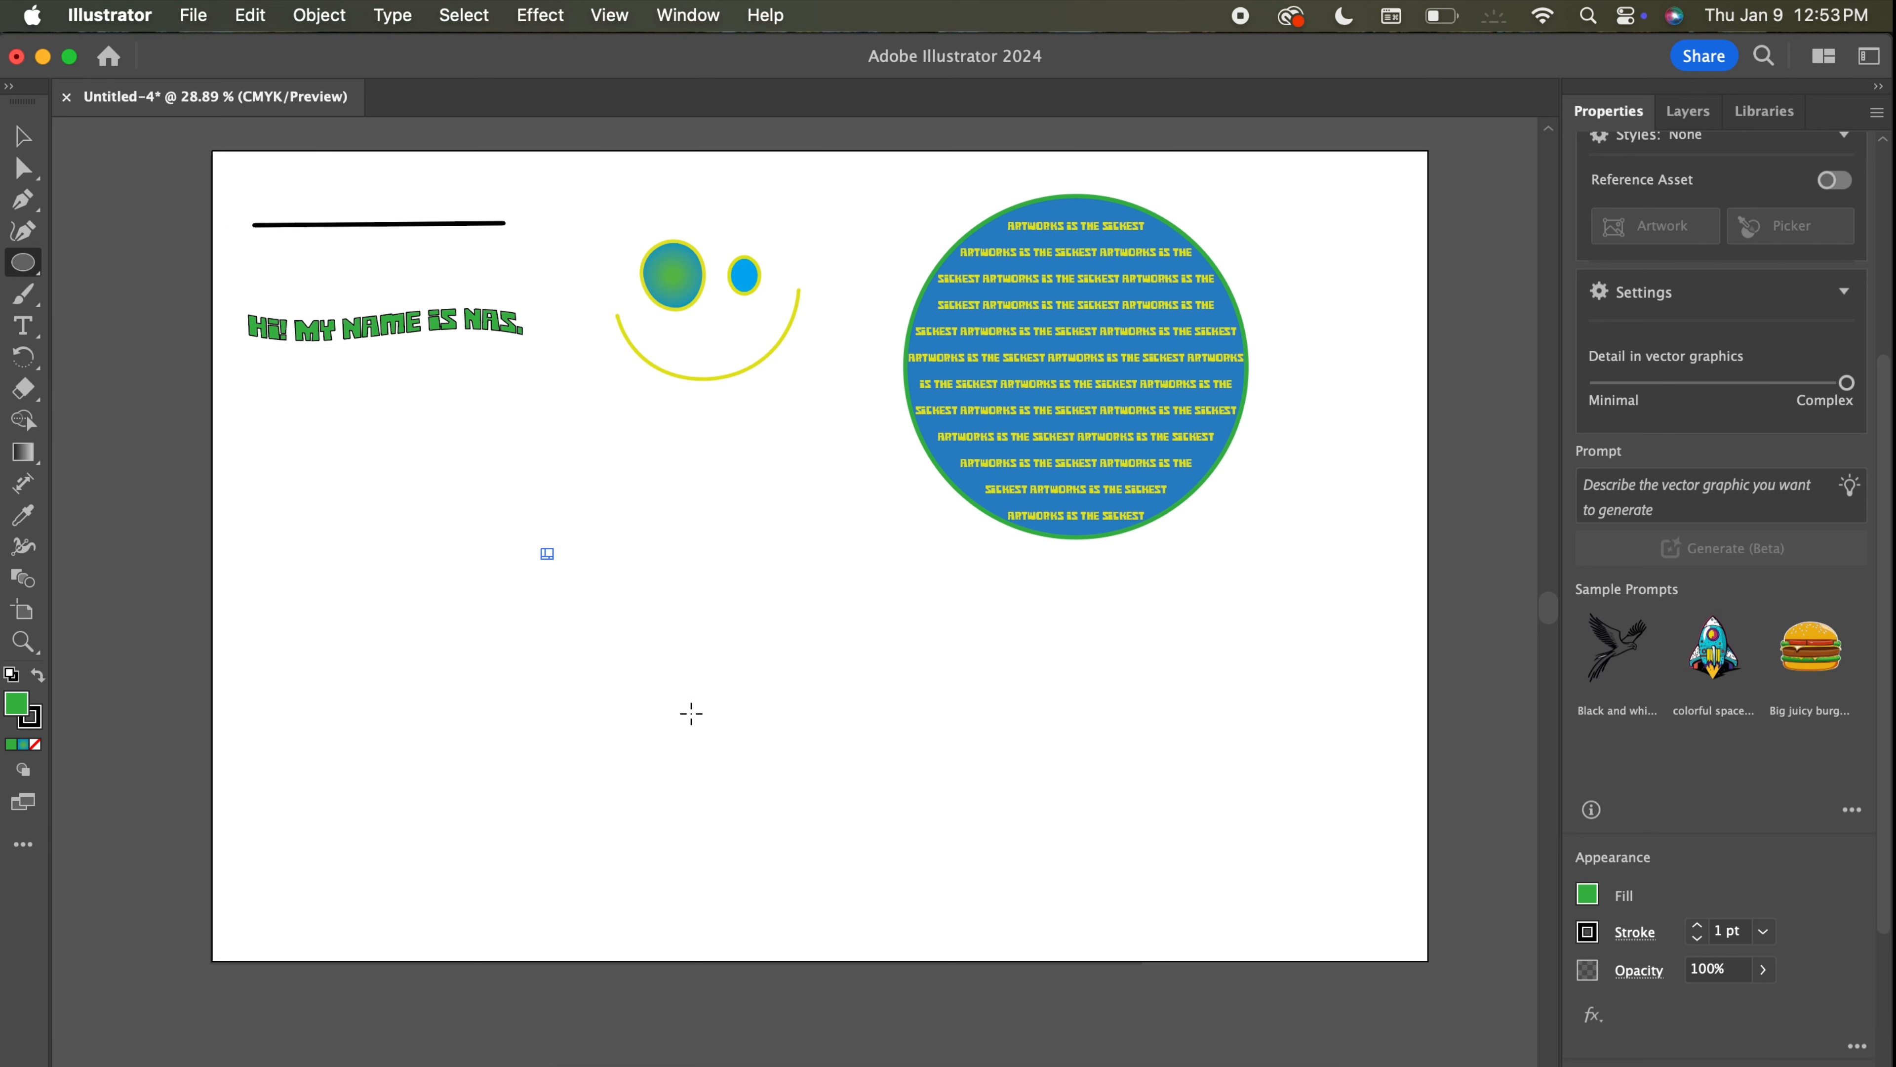
{"action": "key", "text": "Delete"}
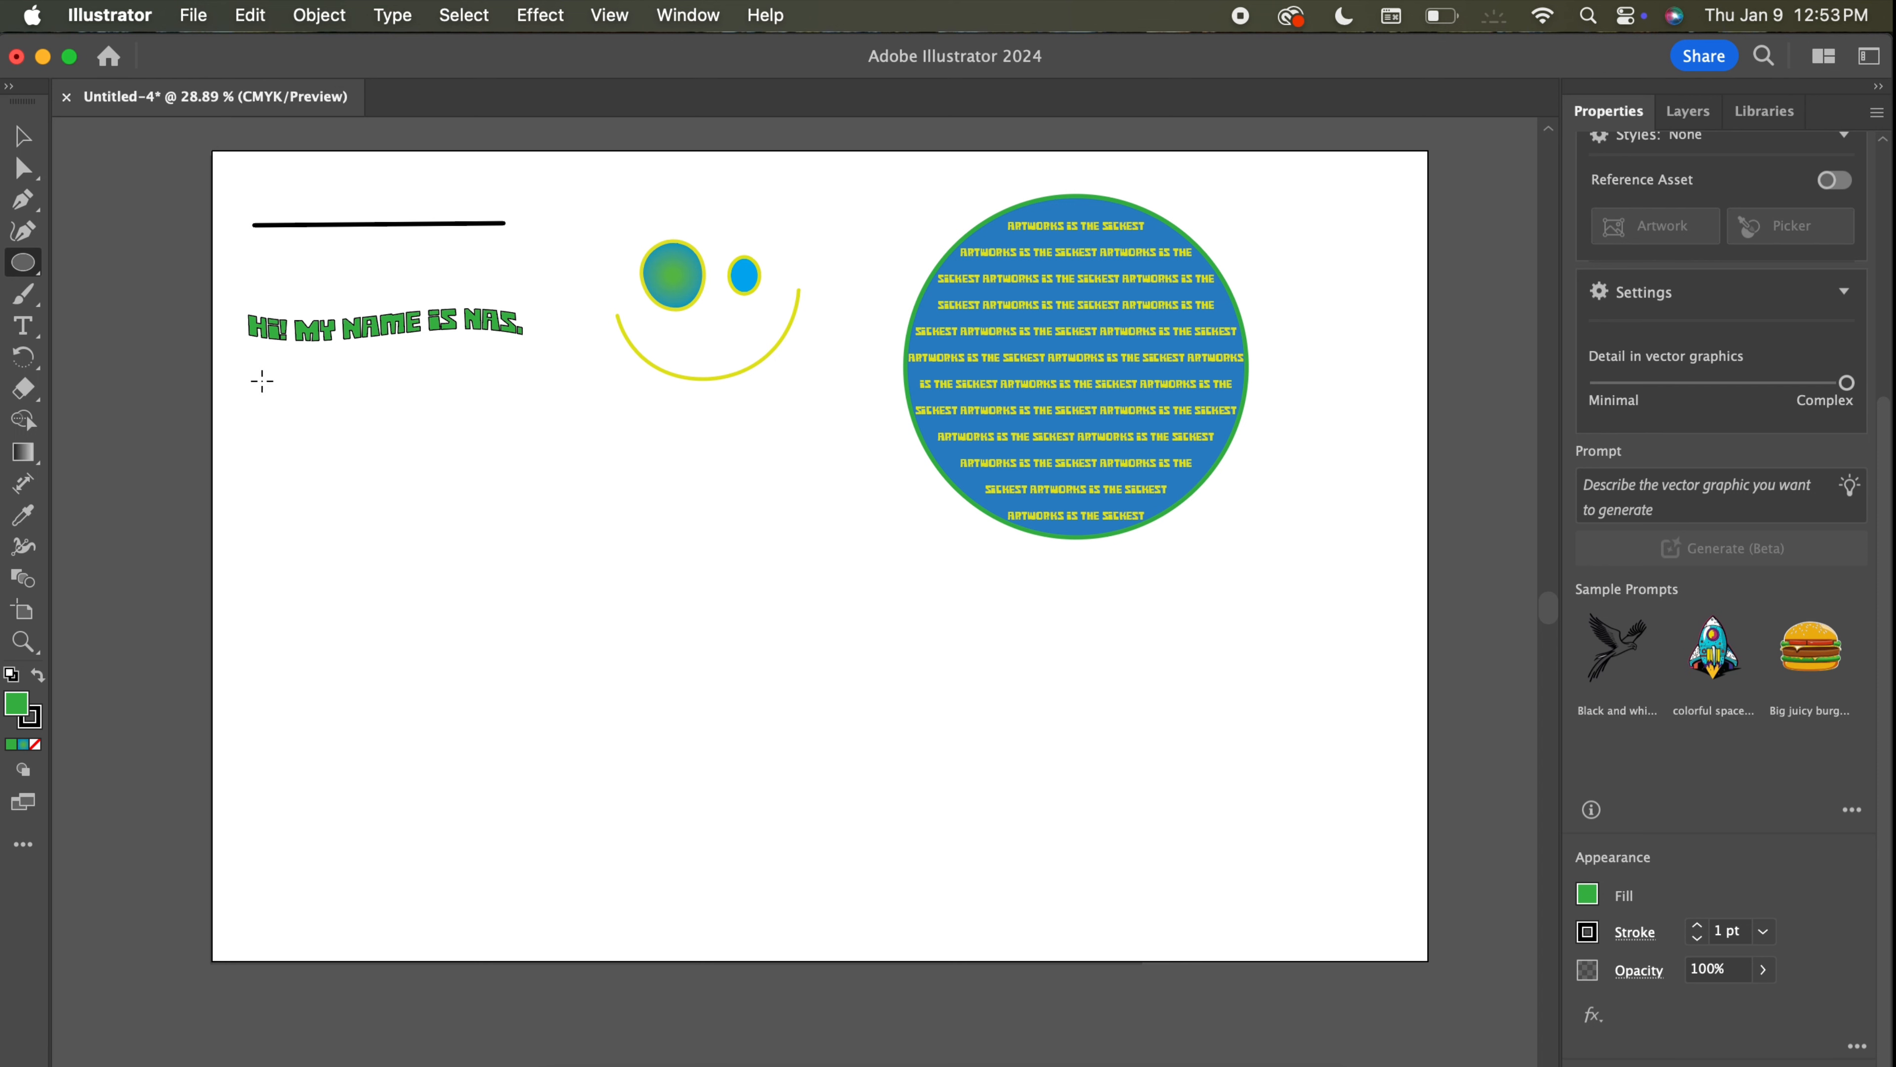
{"action": "left_click_drag", "start_coordinate": [498, 527], "coordinate": [757, 786]}
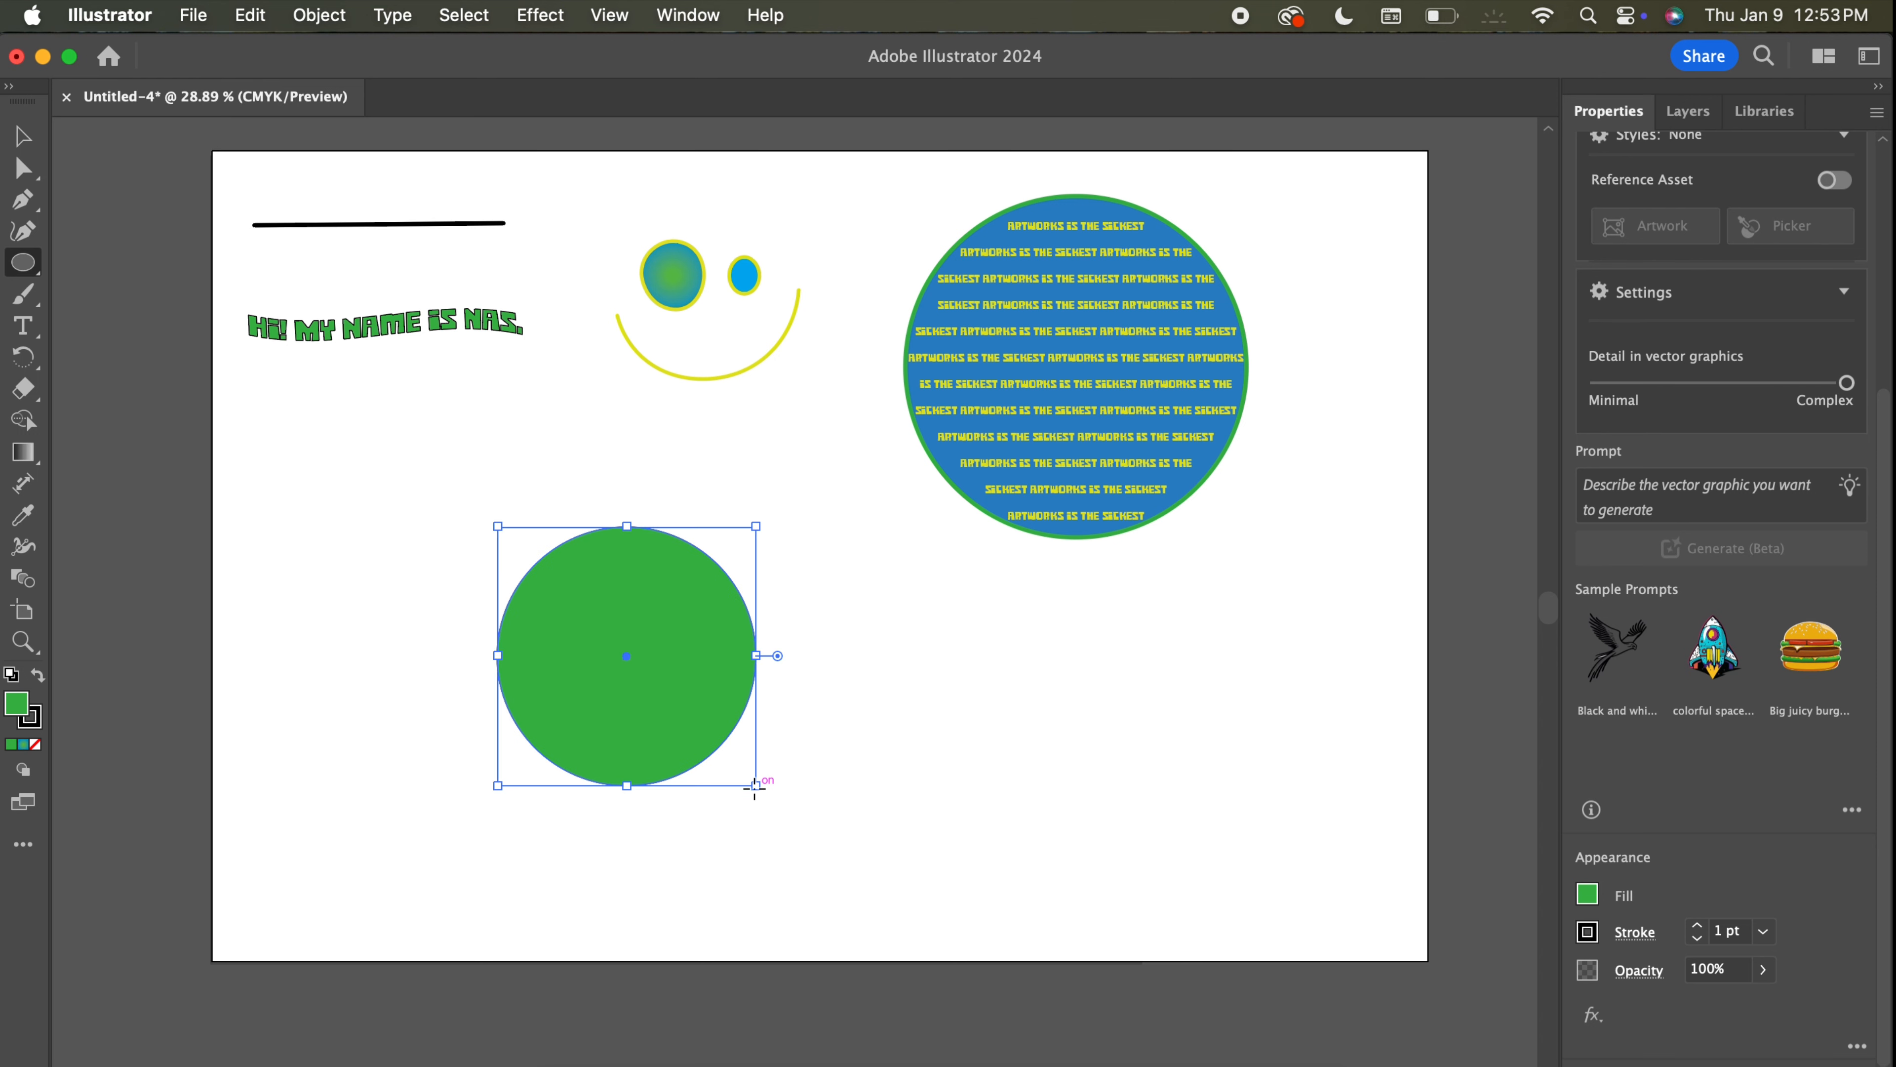
{"action": "left_click", "coordinate": [25, 146]}
{"action": "left_click", "coordinate": [492, 459]}
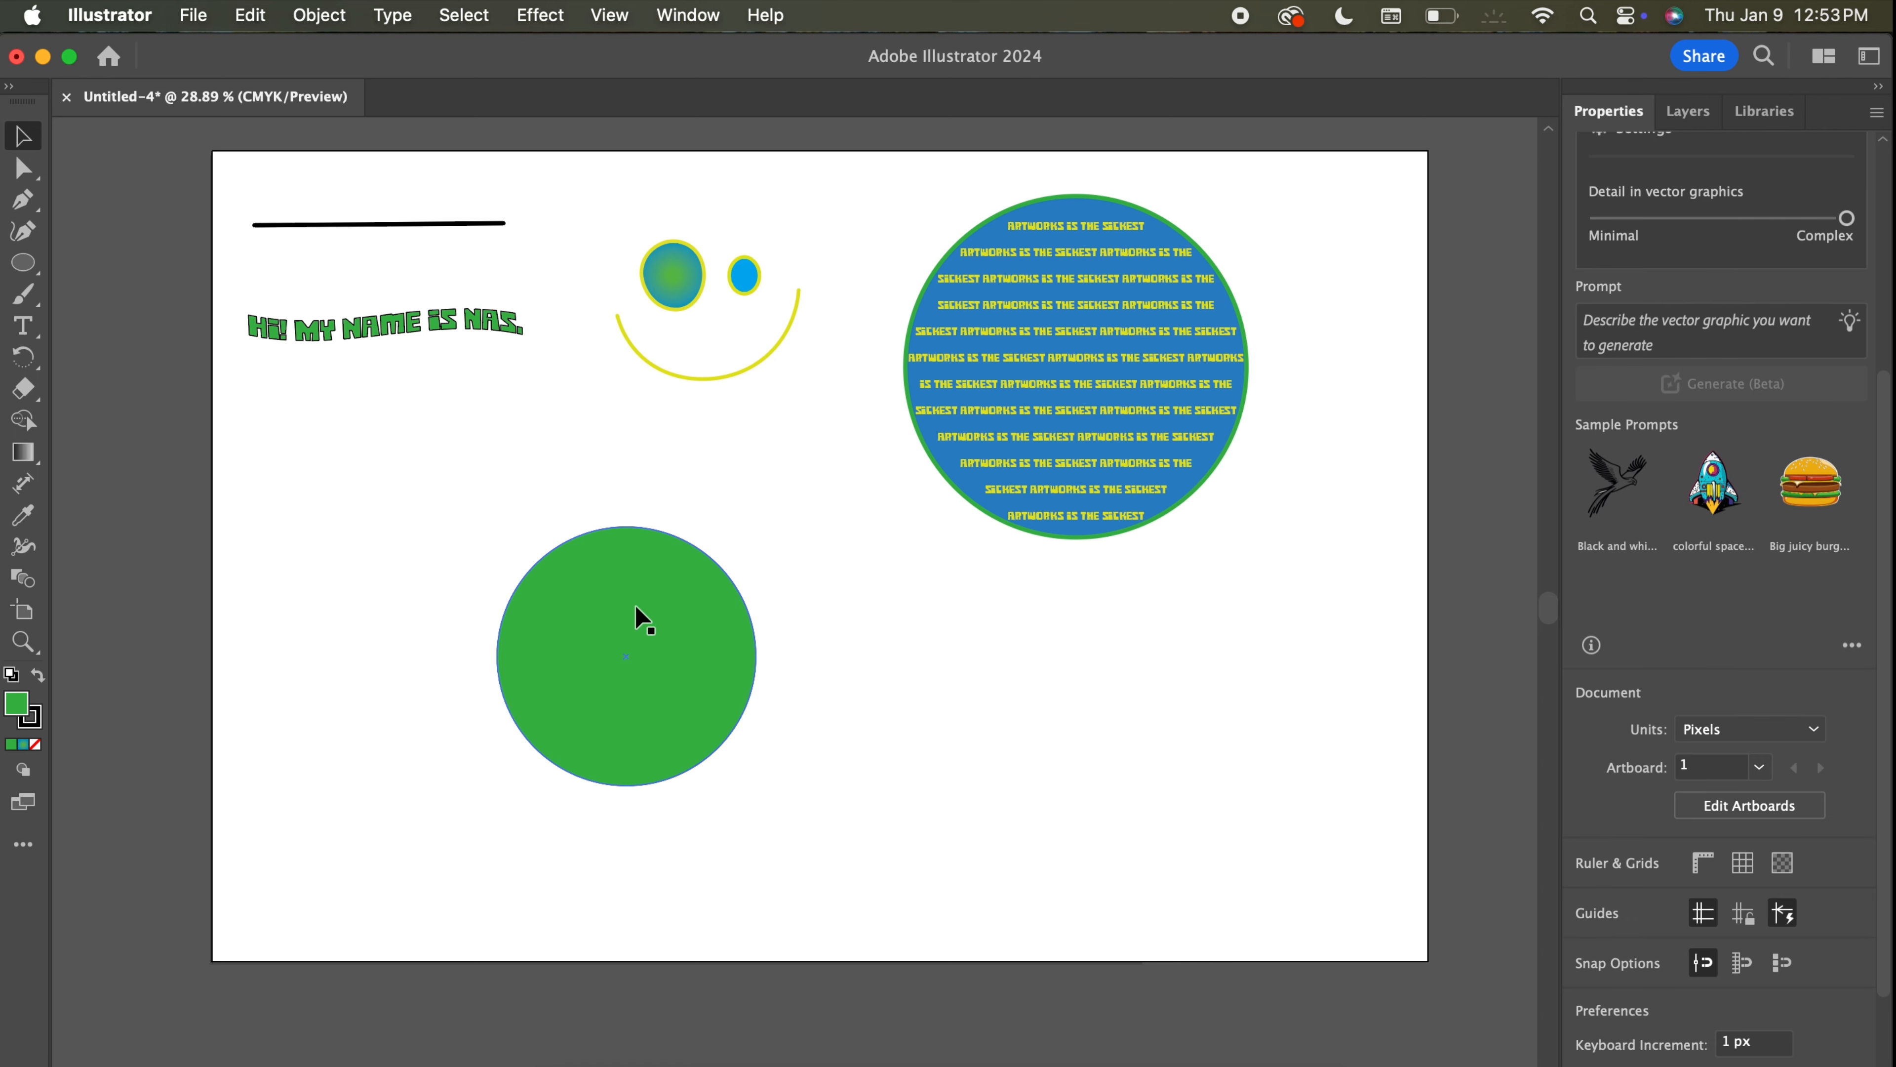
Set the new green circle's stroke to None.
{"action": "left_click", "coordinate": [644, 626]}
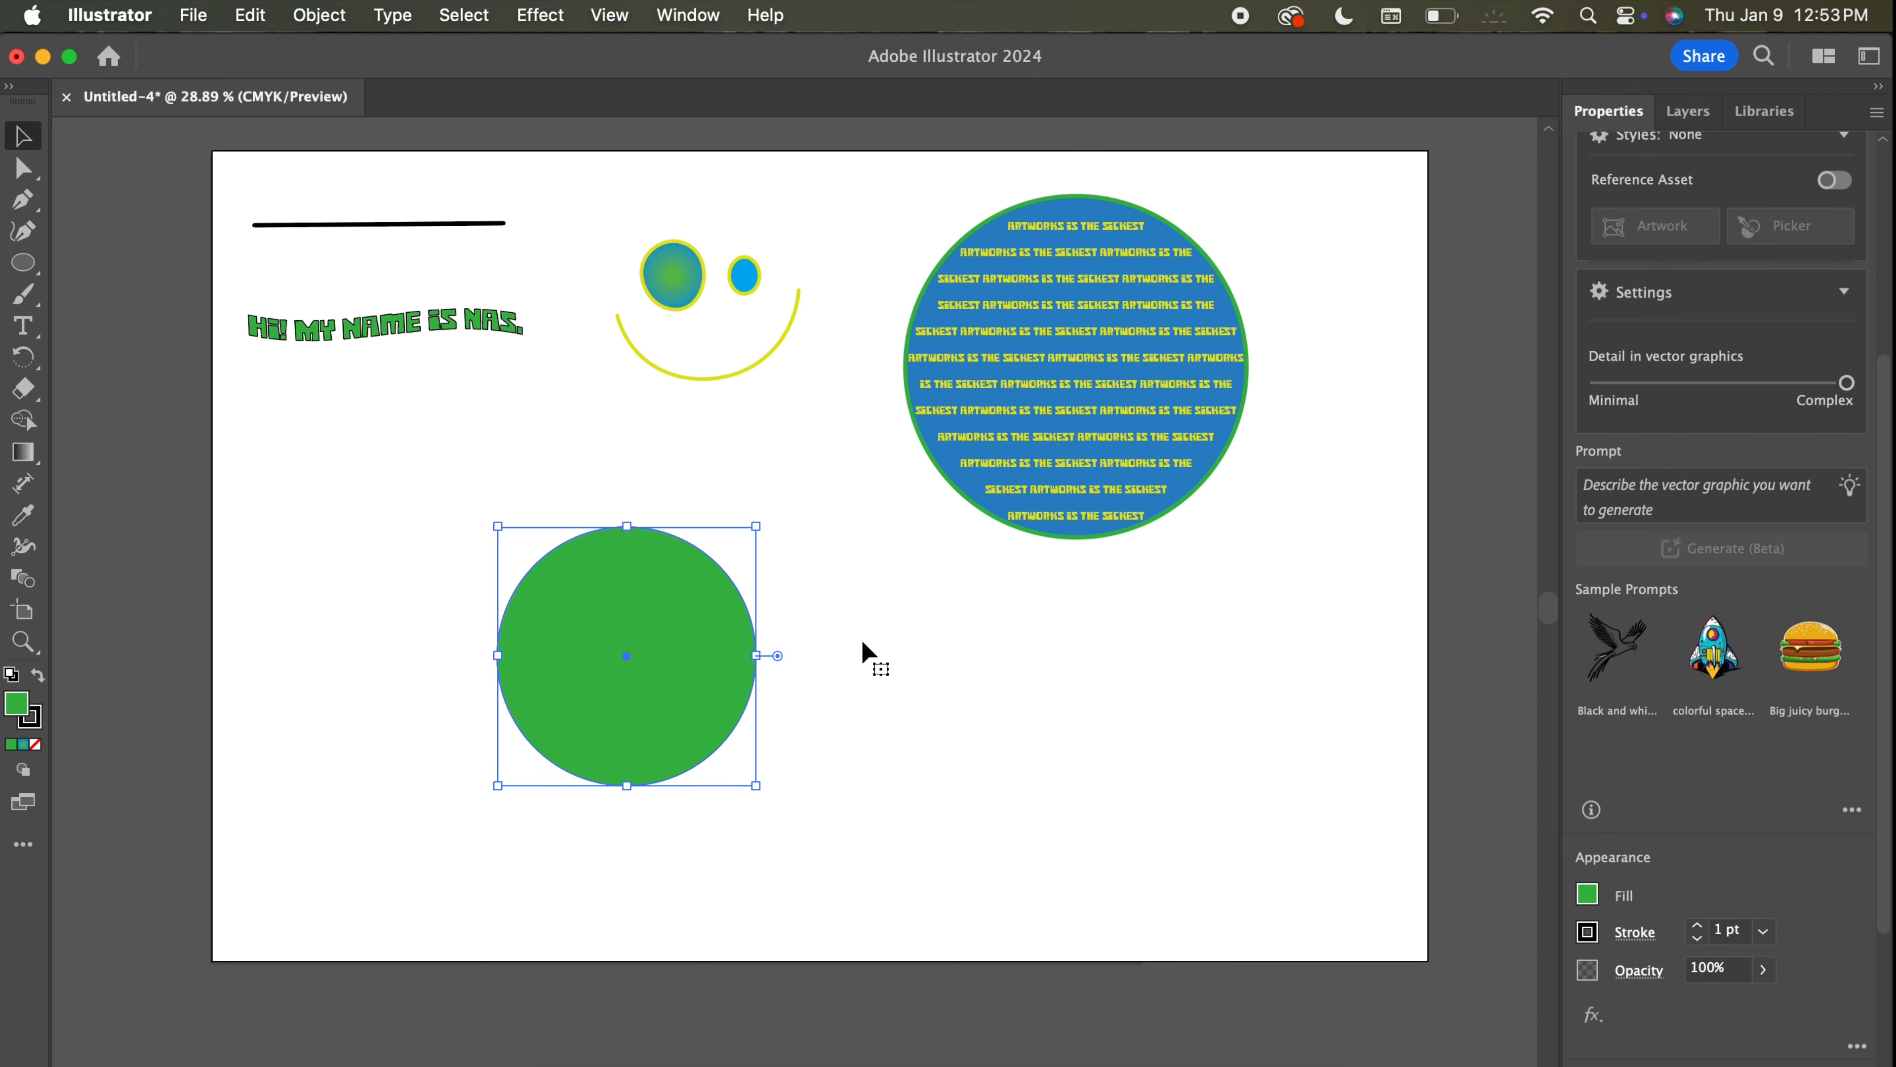
{"action": "left_click", "coordinate": [1589, 931]}
{"action": "left_click", "coordinate": [1303, 688]}
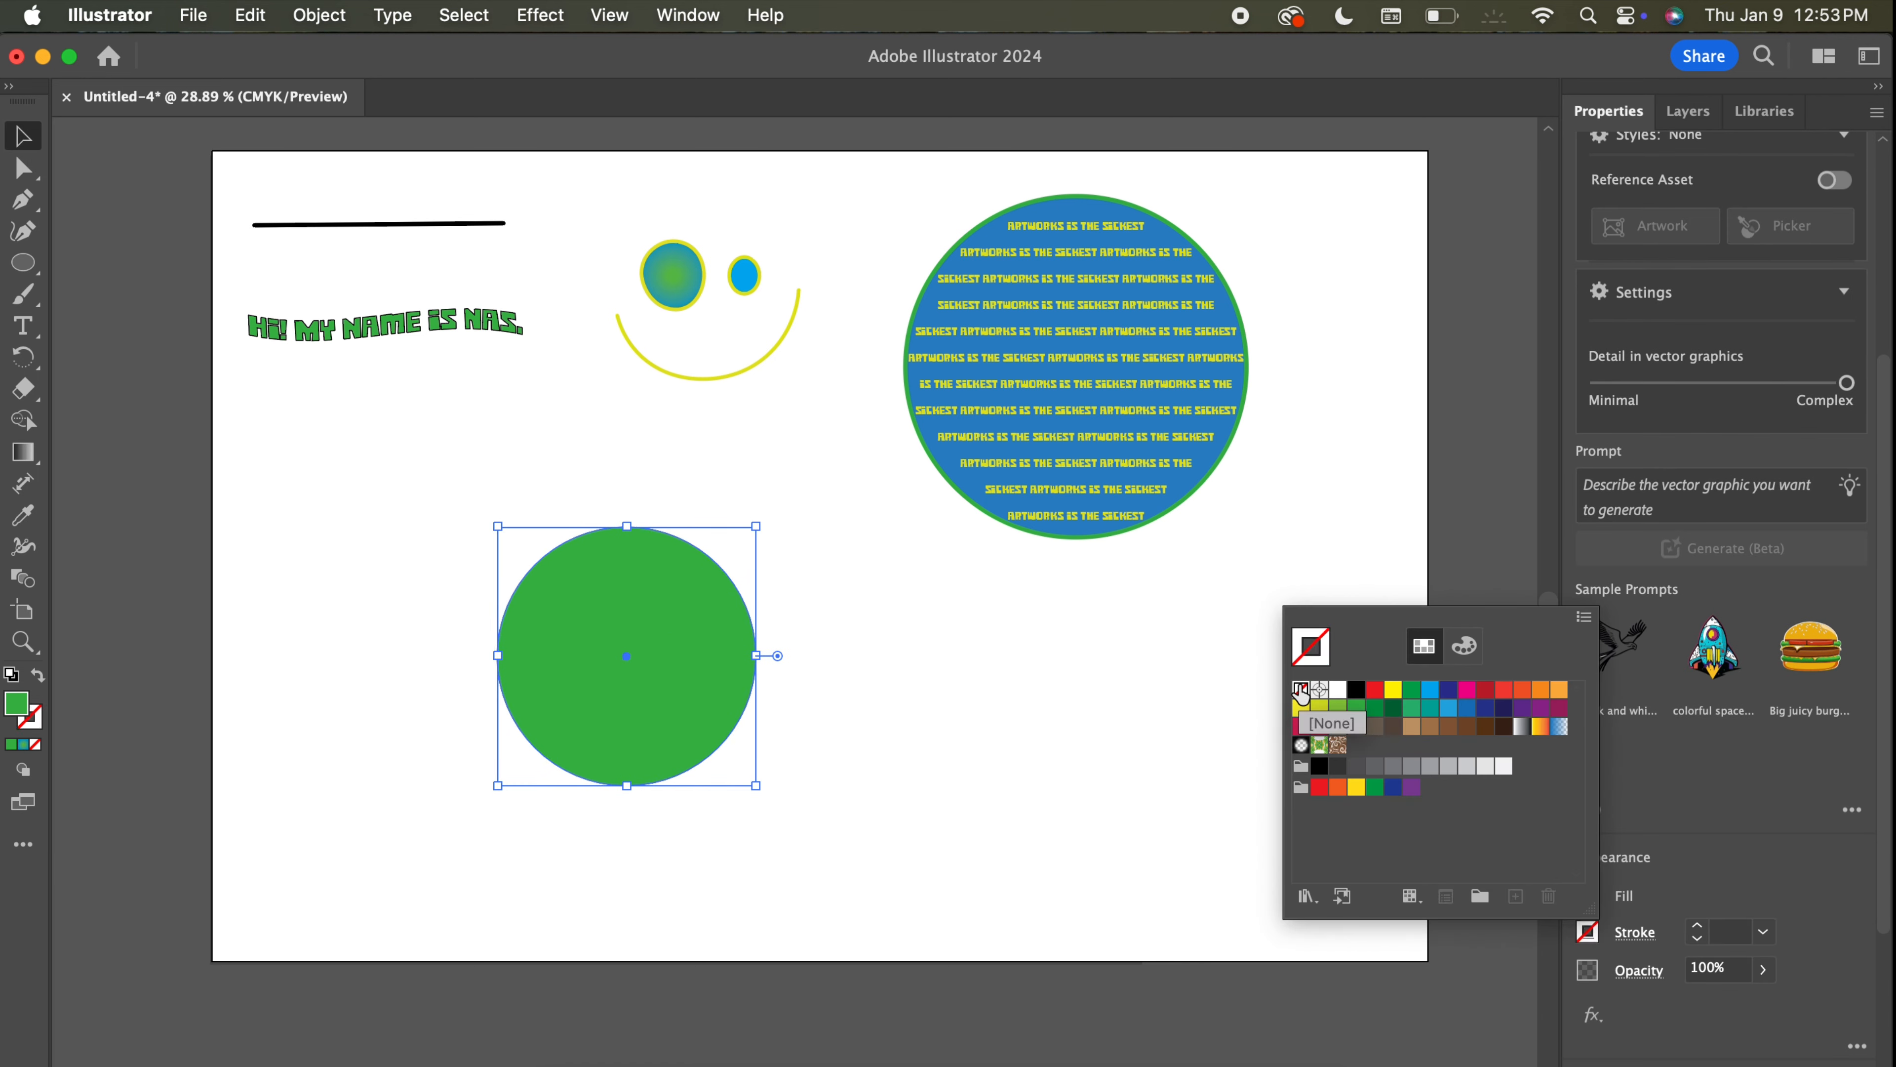
{"action": "left_click", "coordinate": [443, 435]}
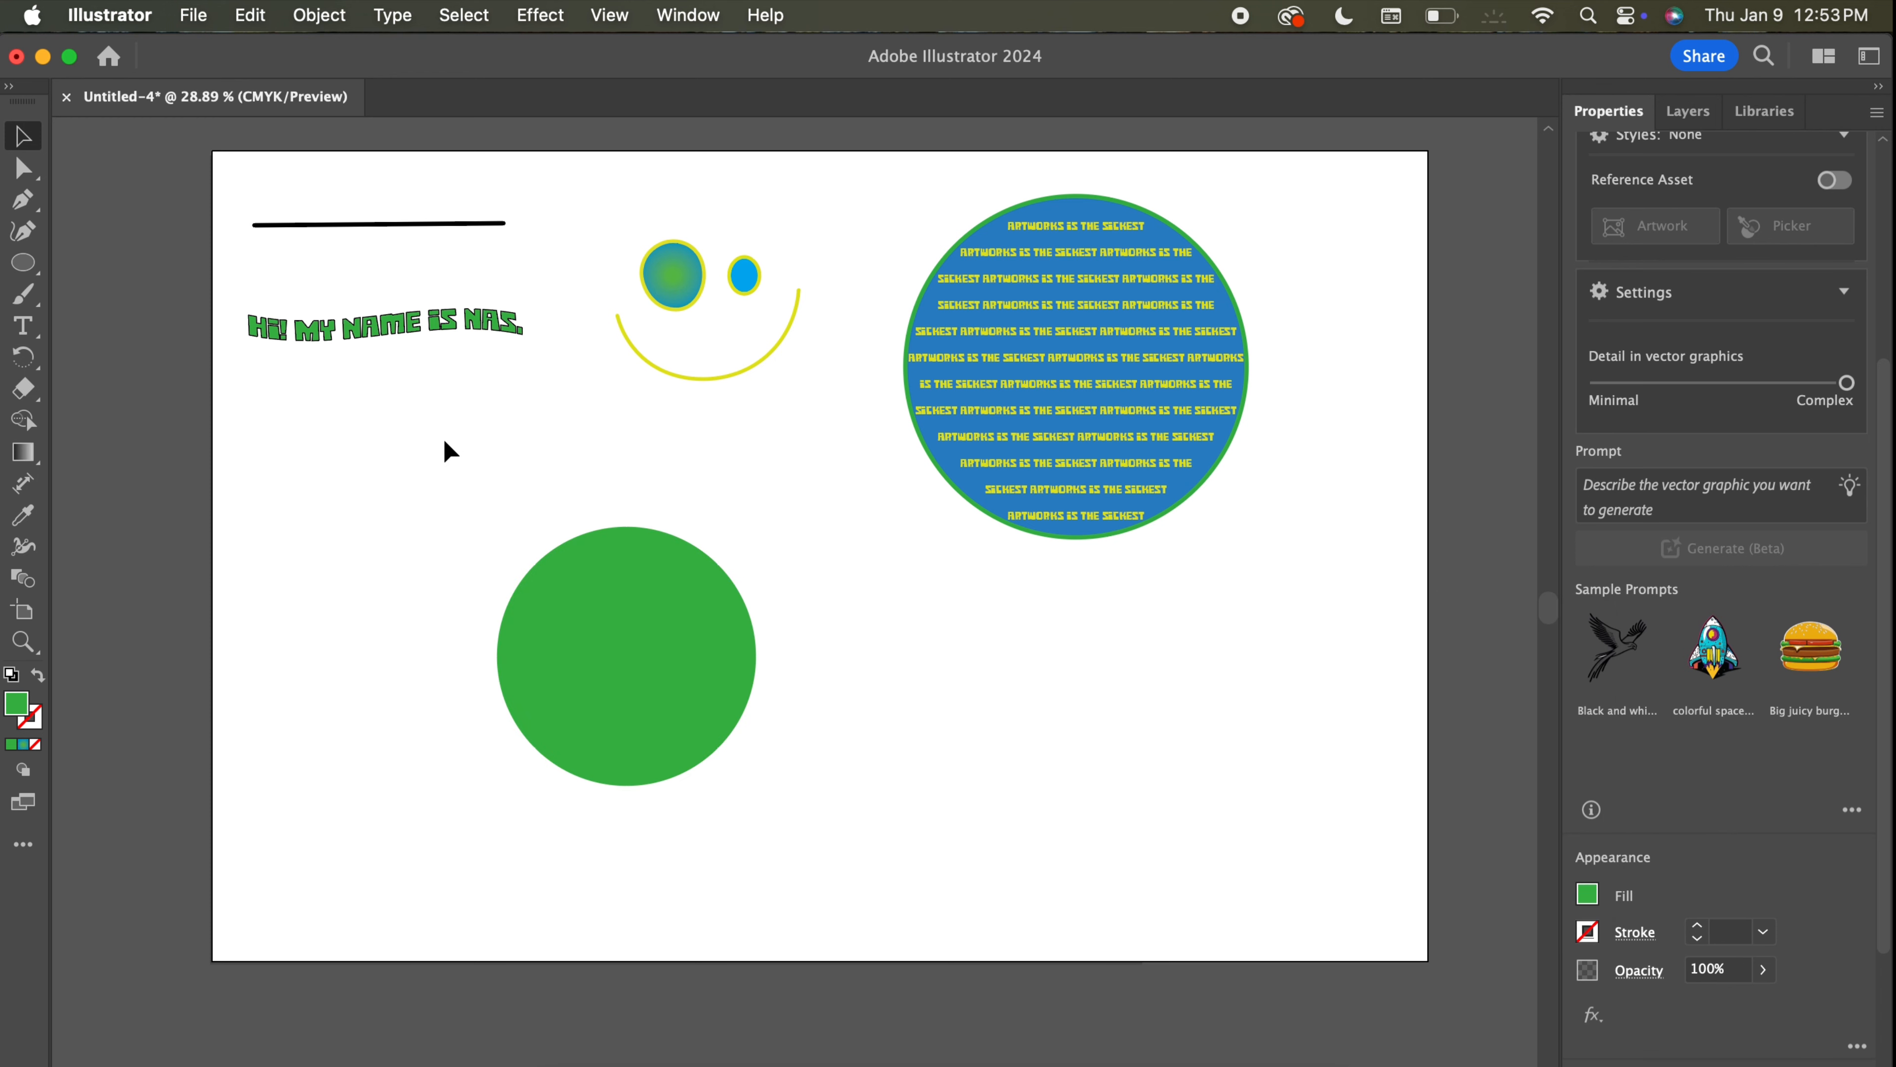
Start a 3D (Classic) Extrude & Bevel effect on the green circle below the smiley face.
{"action": "left_click", "coordinate": [702, 698]}
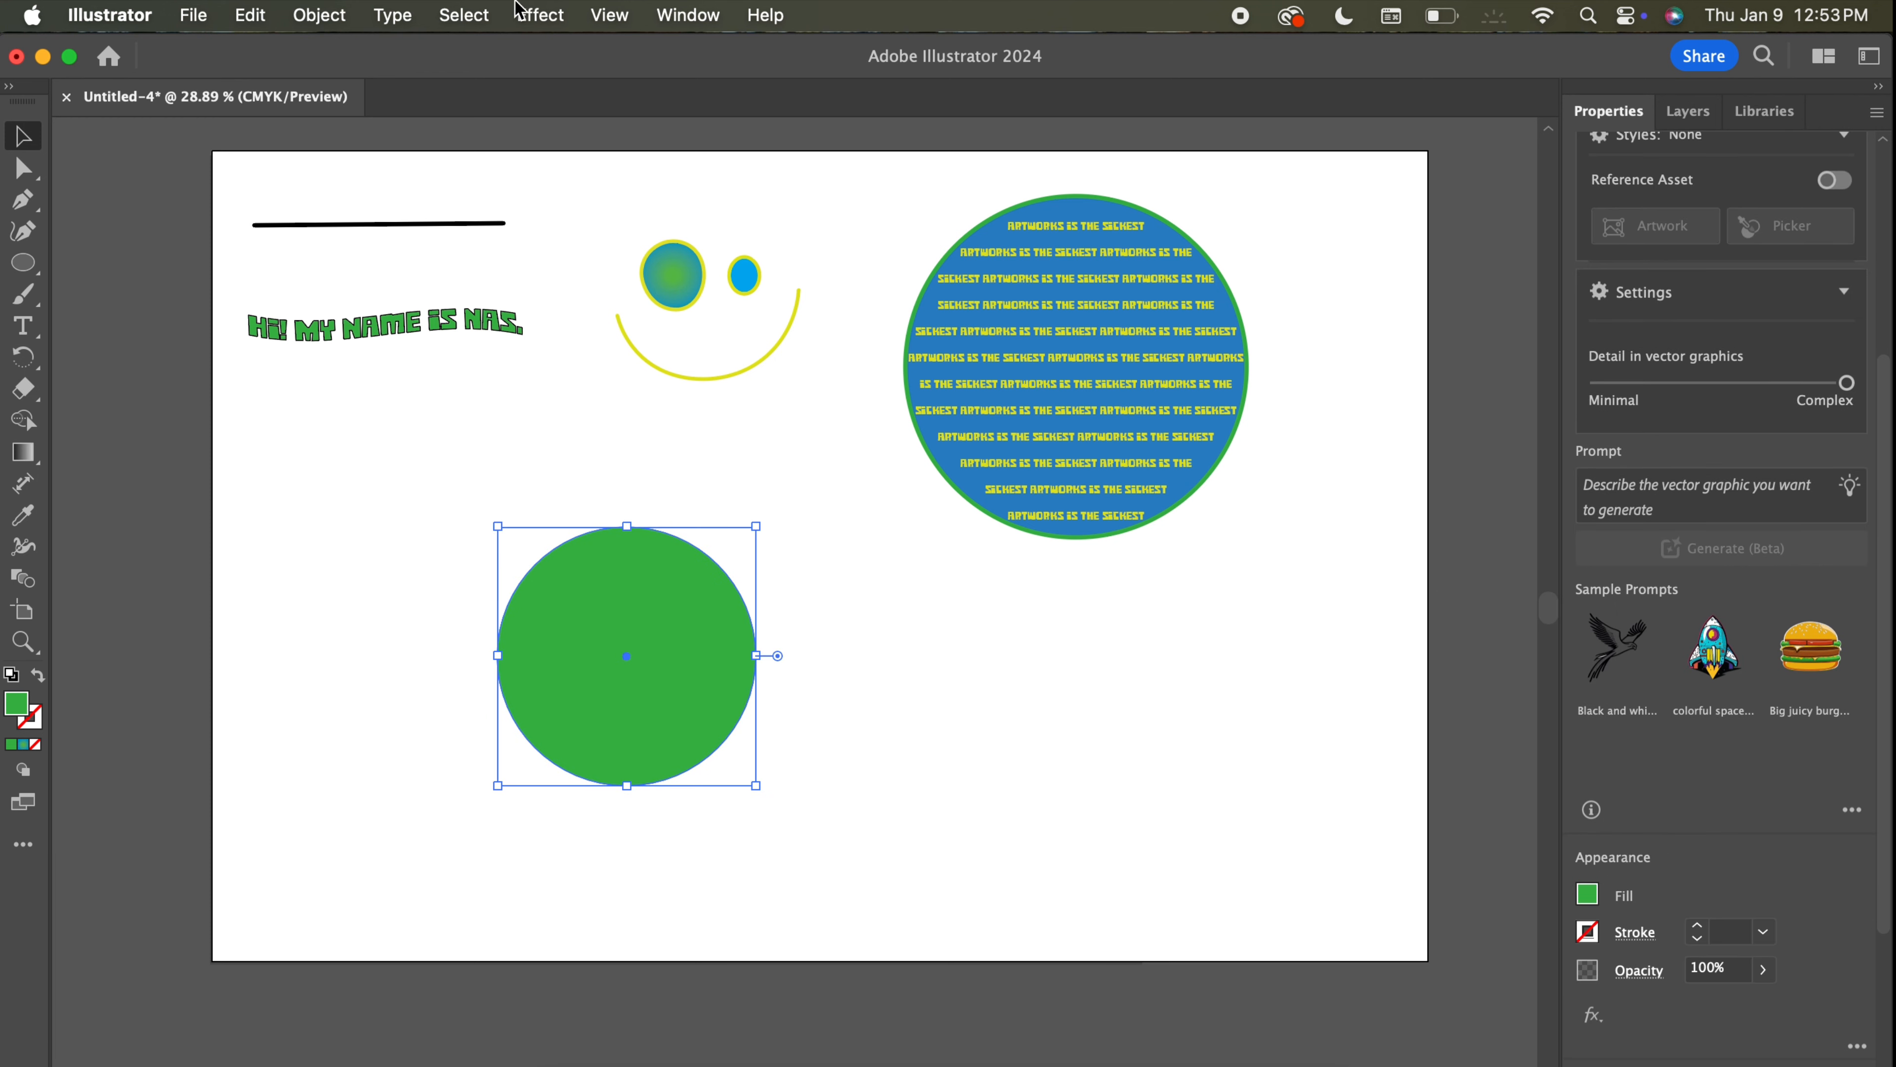
{"action": "left_click", "coordinate": [540, 12]}
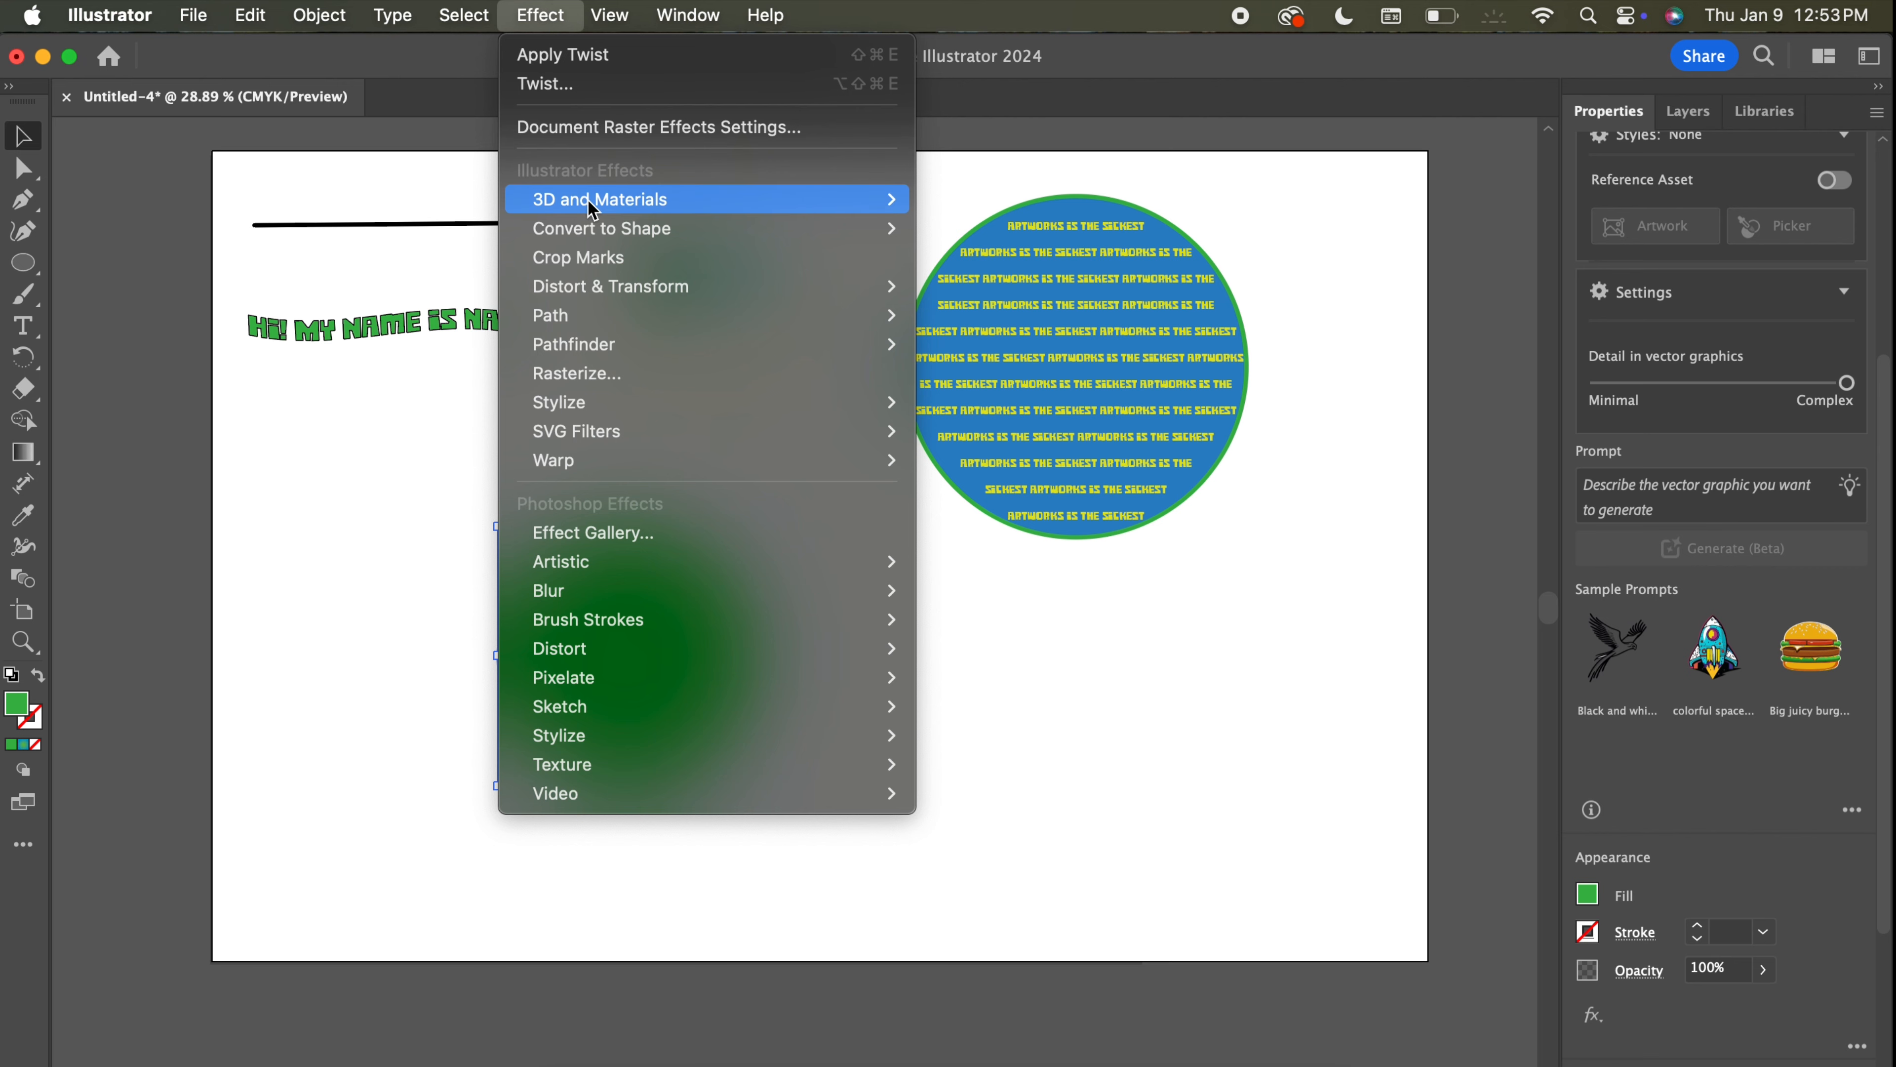
{"action": "mouse_move", "coordinate": [591, 204]}
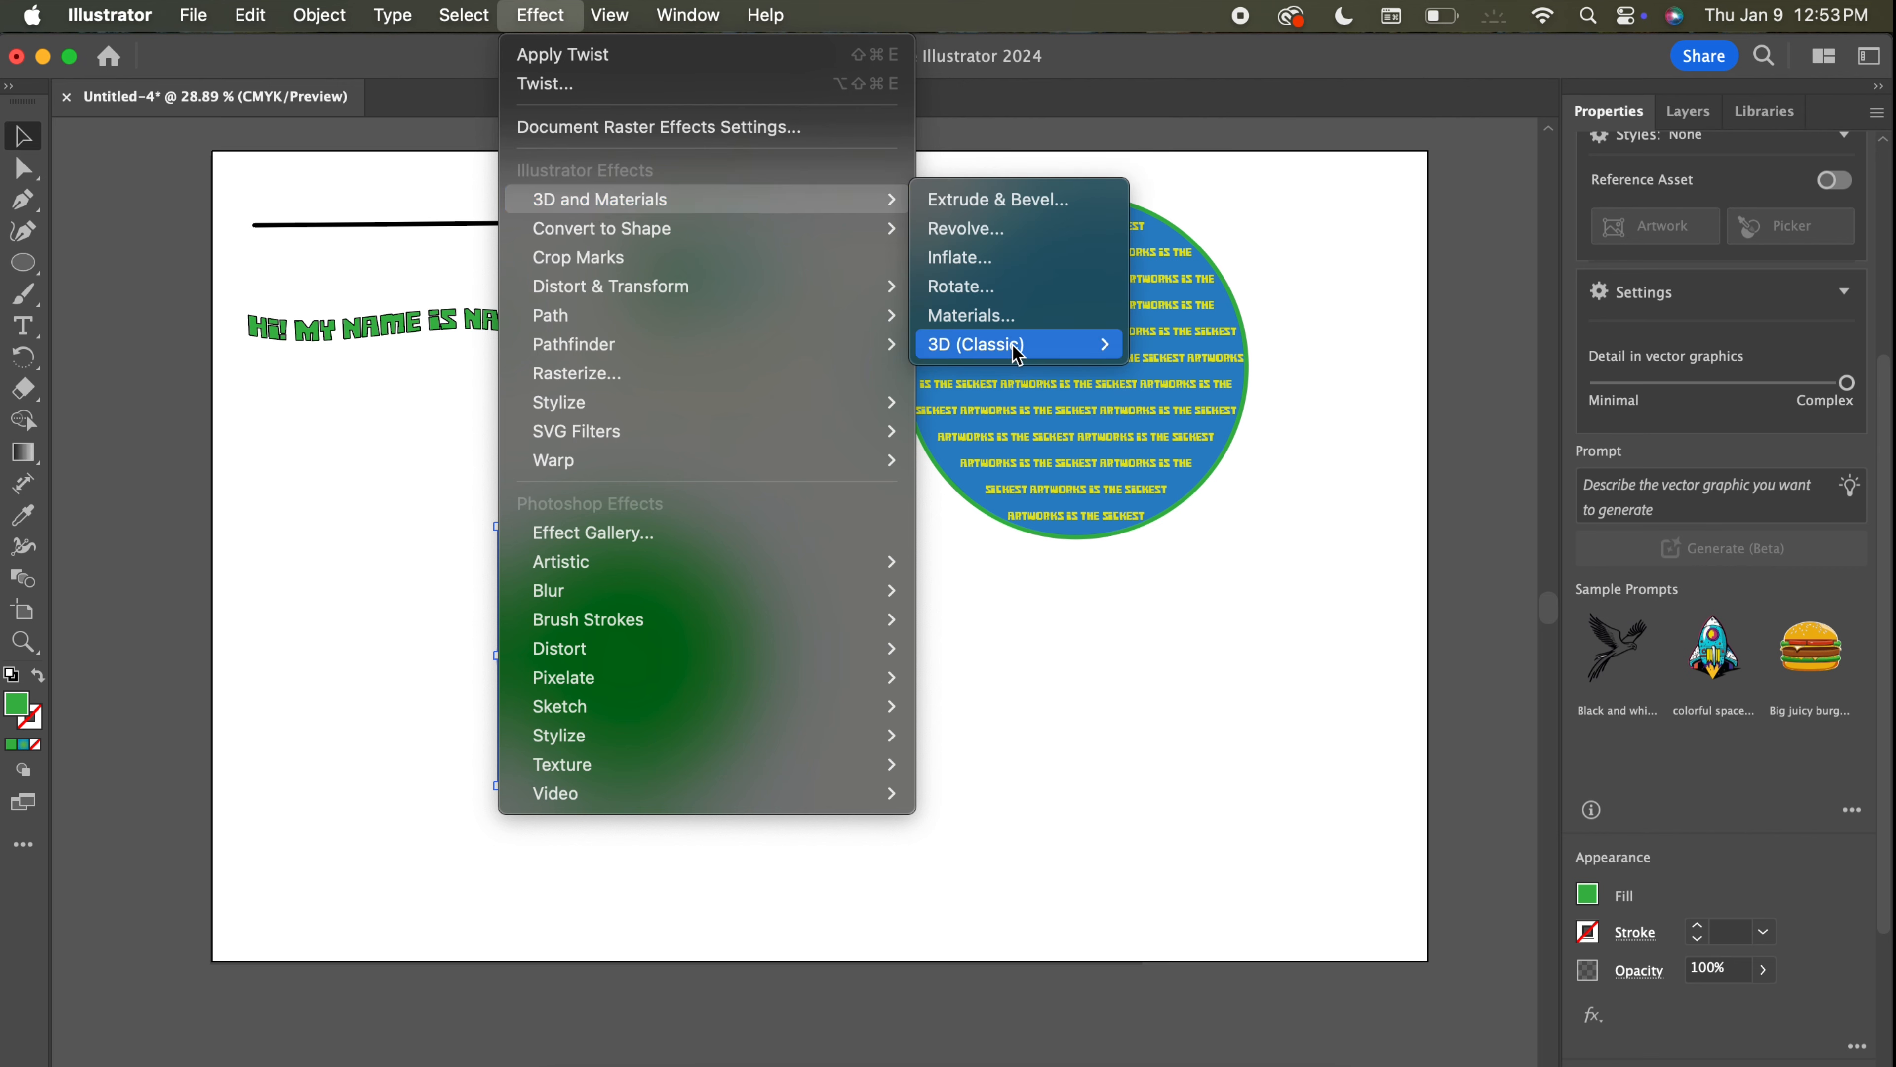
{"action": "key", "text": "Escape"}
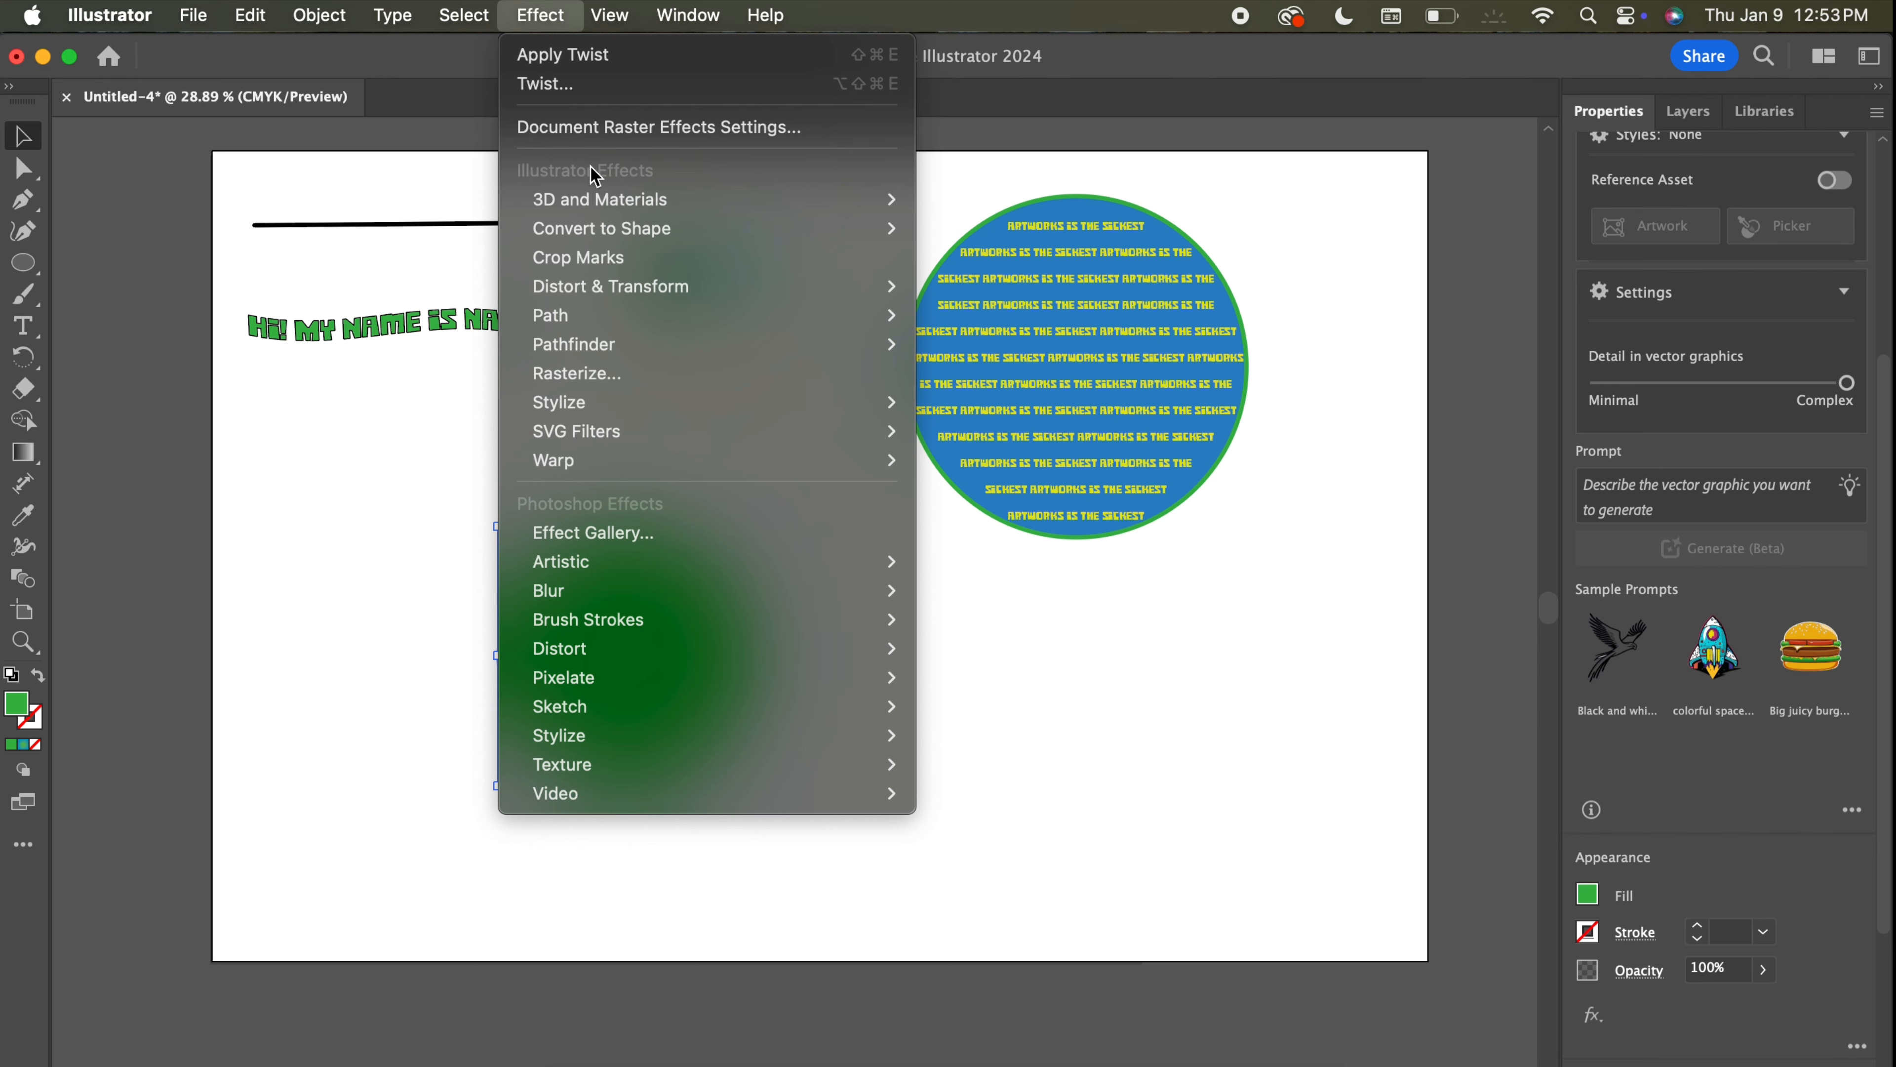
{"action": "mouse_move", "coordinate": [595, 200]}
{"action": "mouse_move", "coordinate": [995, 355]}
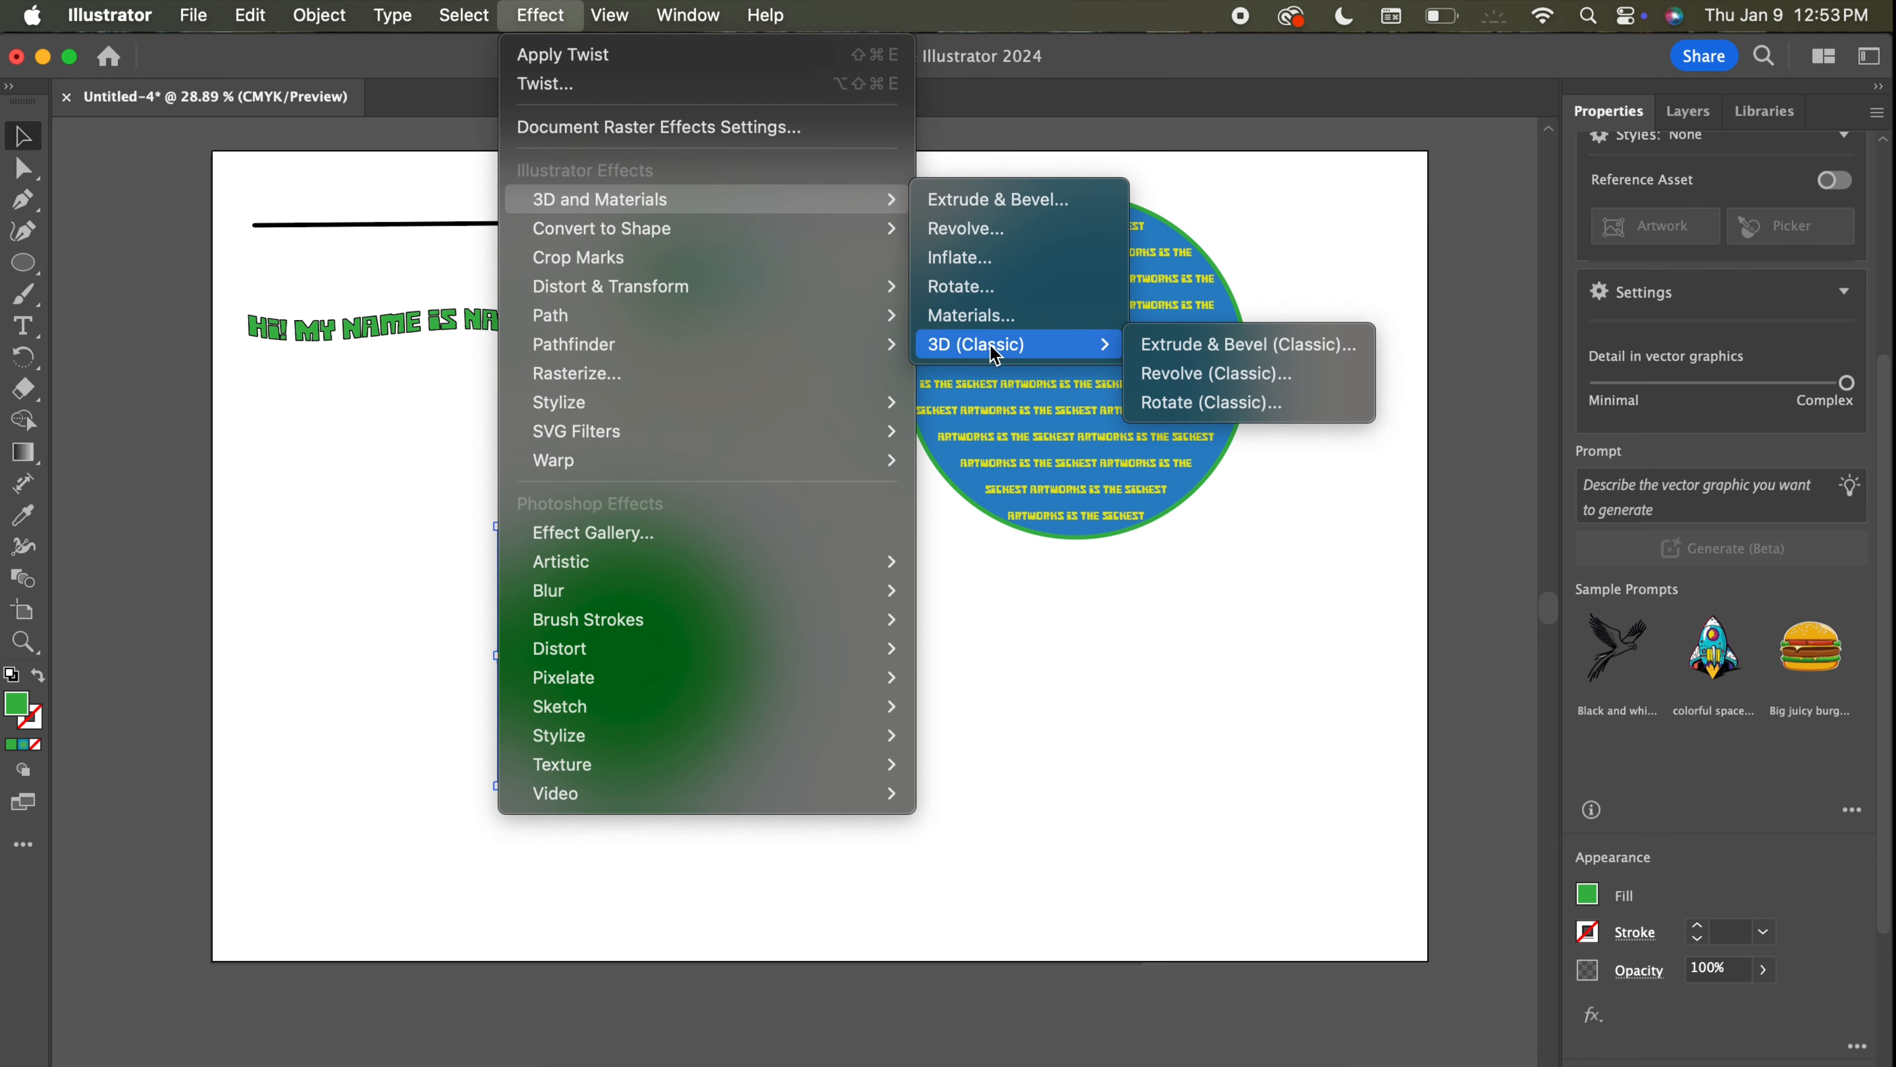
{"action": "left_click", "coordinate": [1192, 343]}
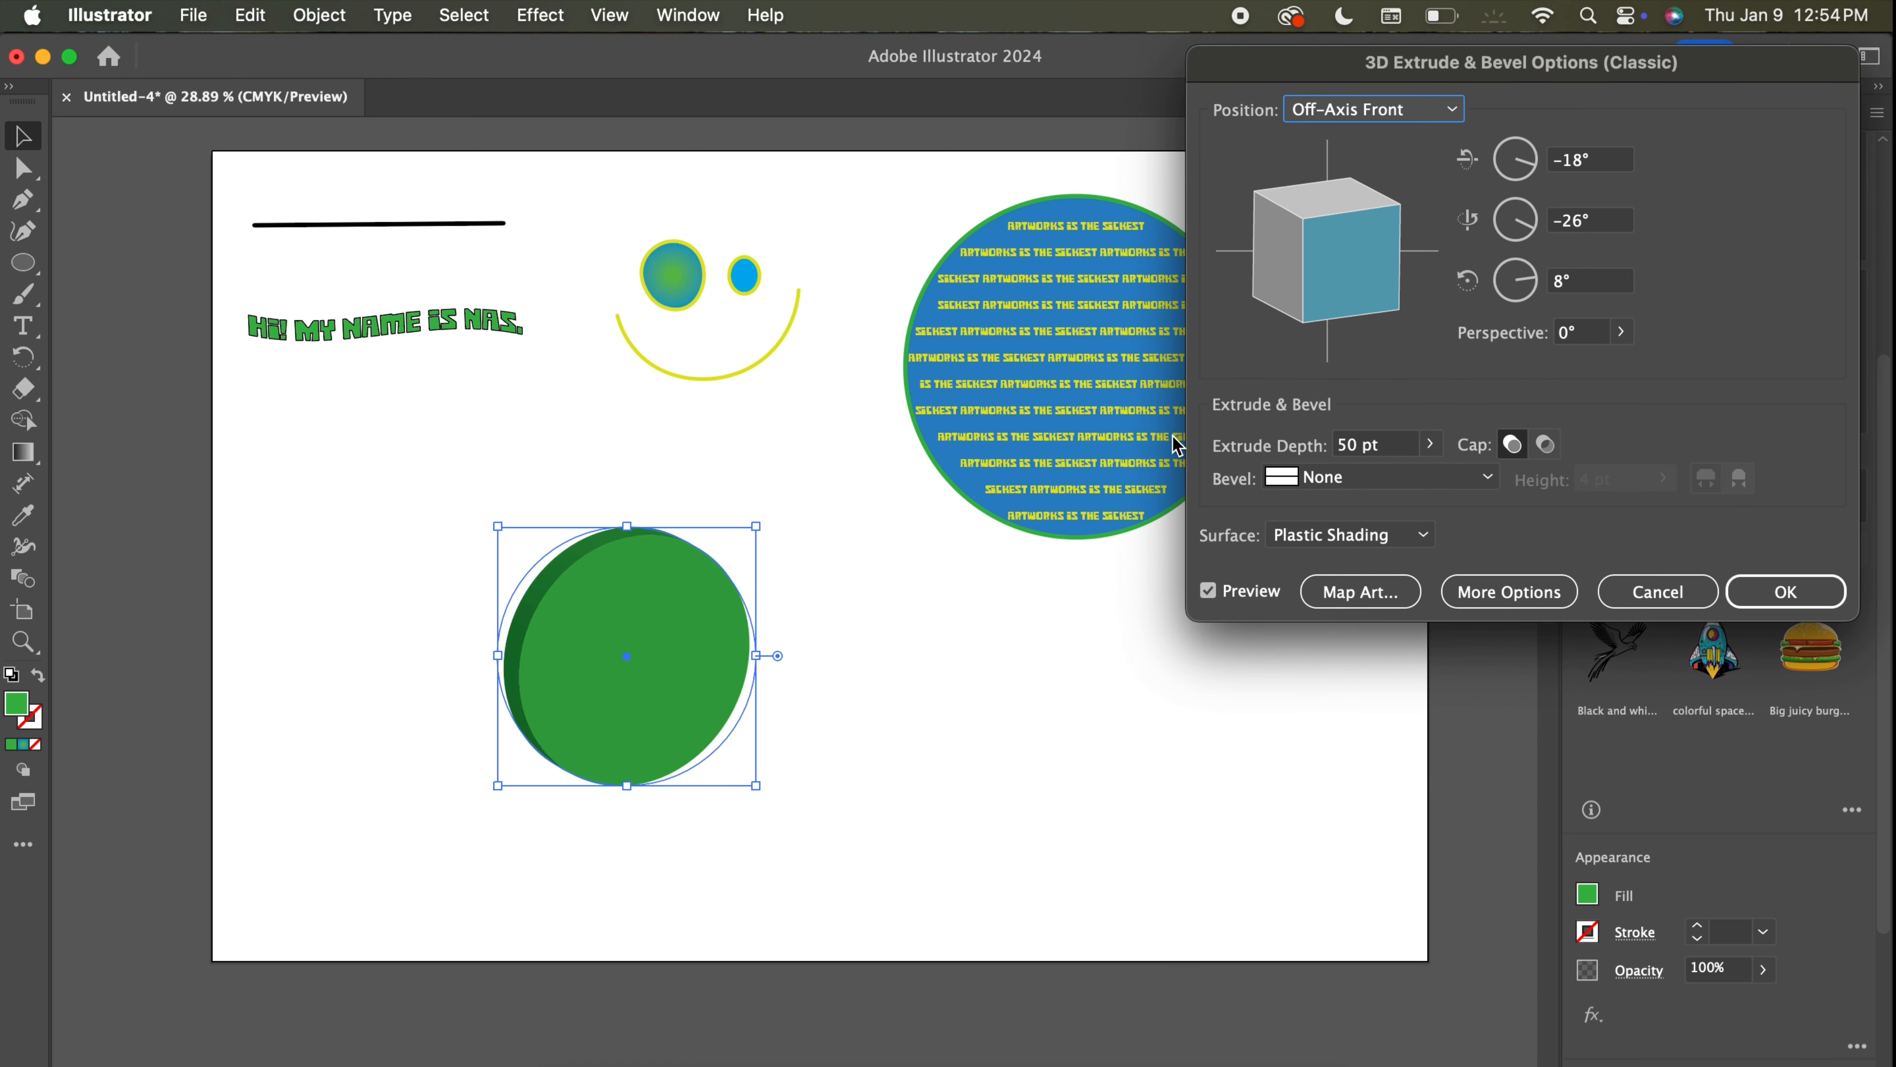
Rotate the extruded circle to face front at 0° on all three axes and apply the effect with a perspective of 50°.
{"action": "mouse_move", "coordinate": [1310, 247]}
{"action": "left_mouse_down"}
{"action": "mouse_move", "coordinate": [1351, 241]}
{"action": "mouse_move", "coordinate": [1327, 230]}
{"action": "mouse_move", "coordinate": [1275, 268]}
{"action": "mouse_move", "coordinate": [1295, 258]}
{"action": "mouse_move", "coordinate": [1316, 317]}
{"action": "mouse_move", "coordinate": [1284, 232]}
{"action": "mouse_move", "coordinate": [1318, 237]}
{"action": "left_mouse_up"}
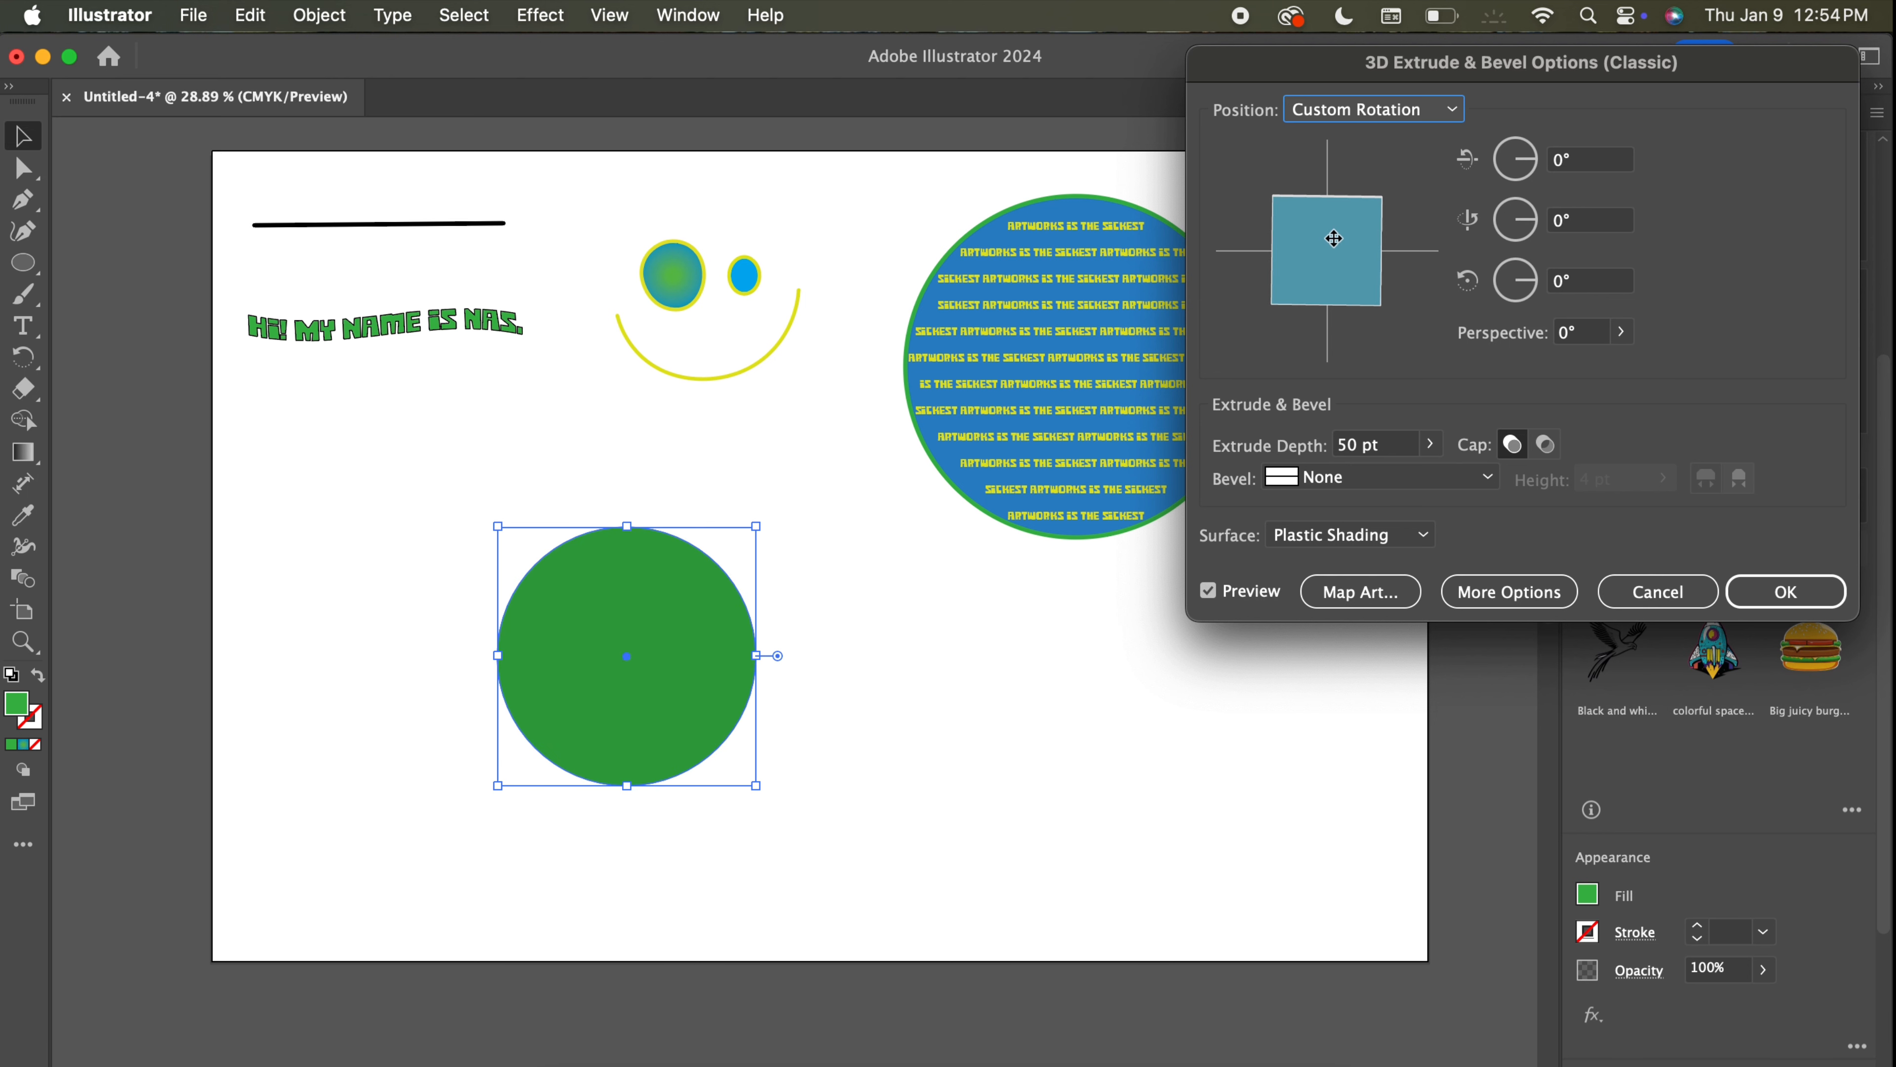
{"action": "left_click", "coordinate": [1568, 333]}
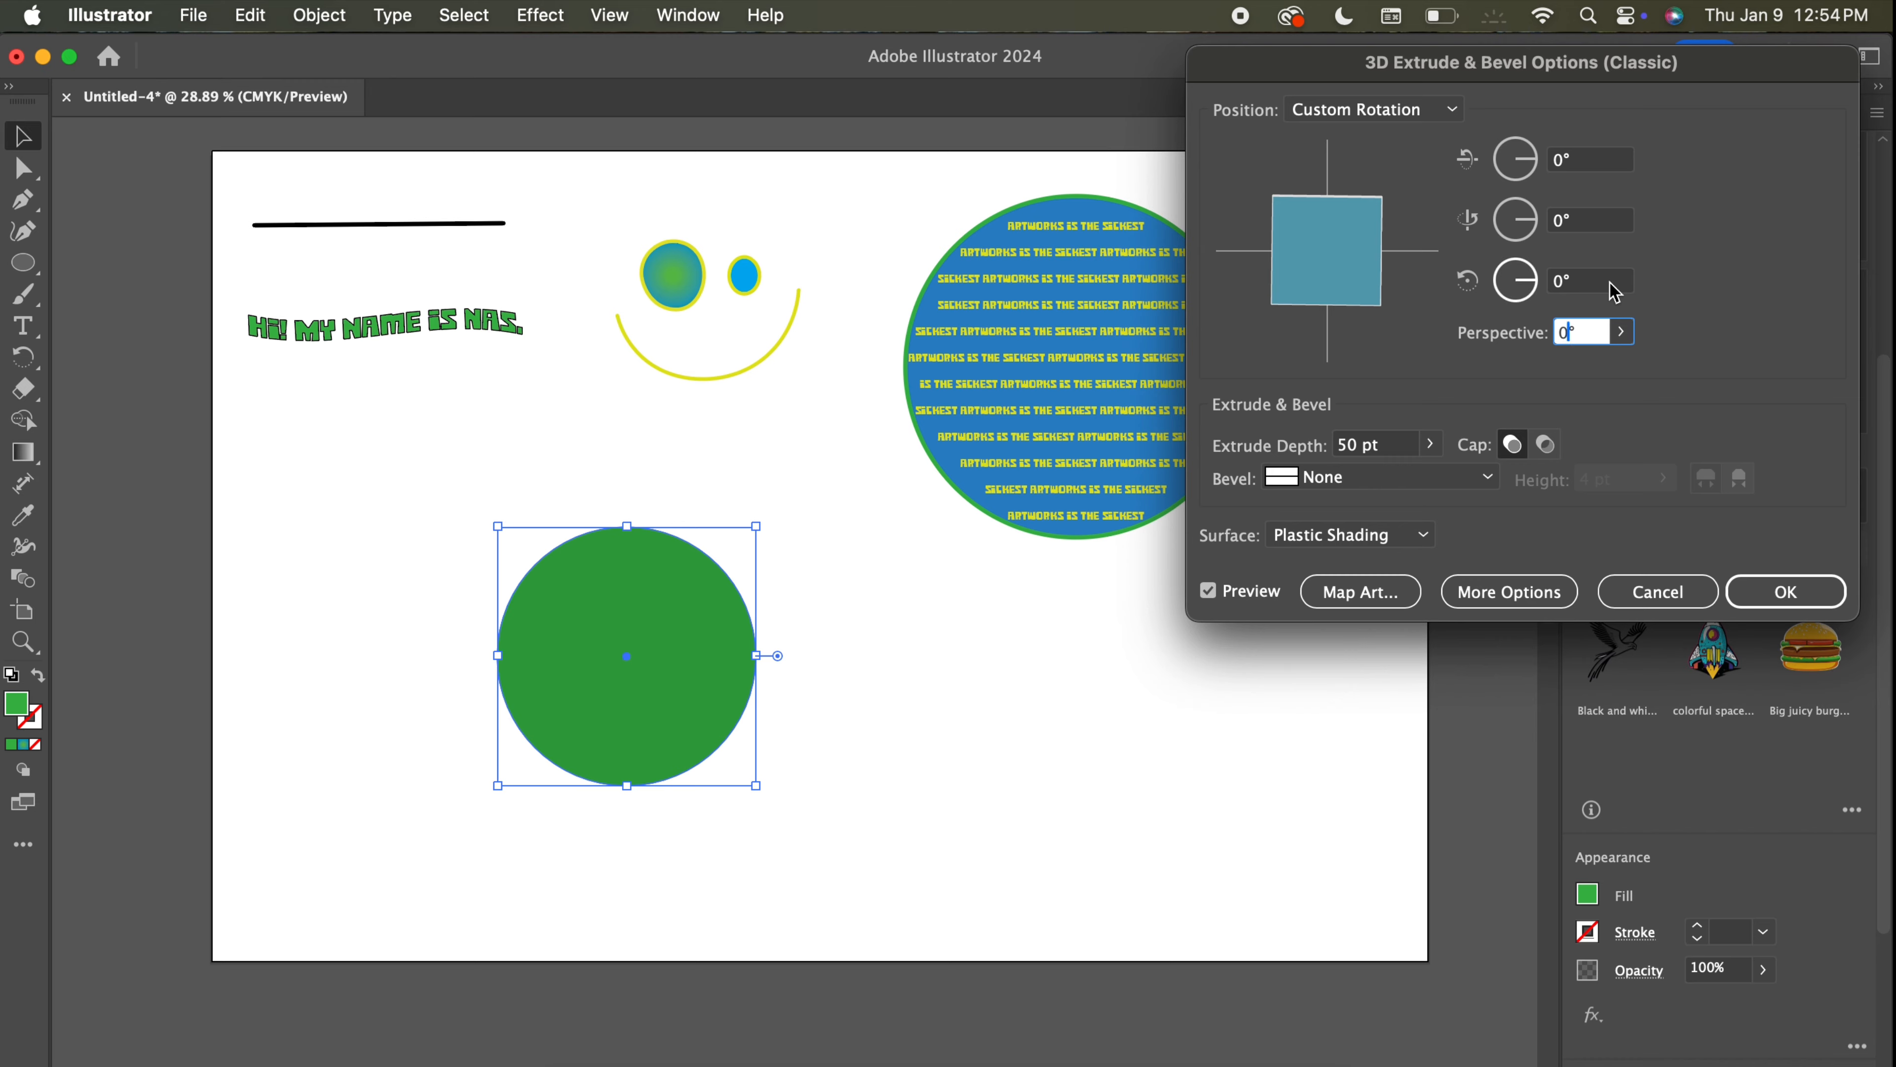
{"action": "type", "text": "50"}
{"action": "key", "text": "Tab"}
{"action": "key", "text": "Return"}
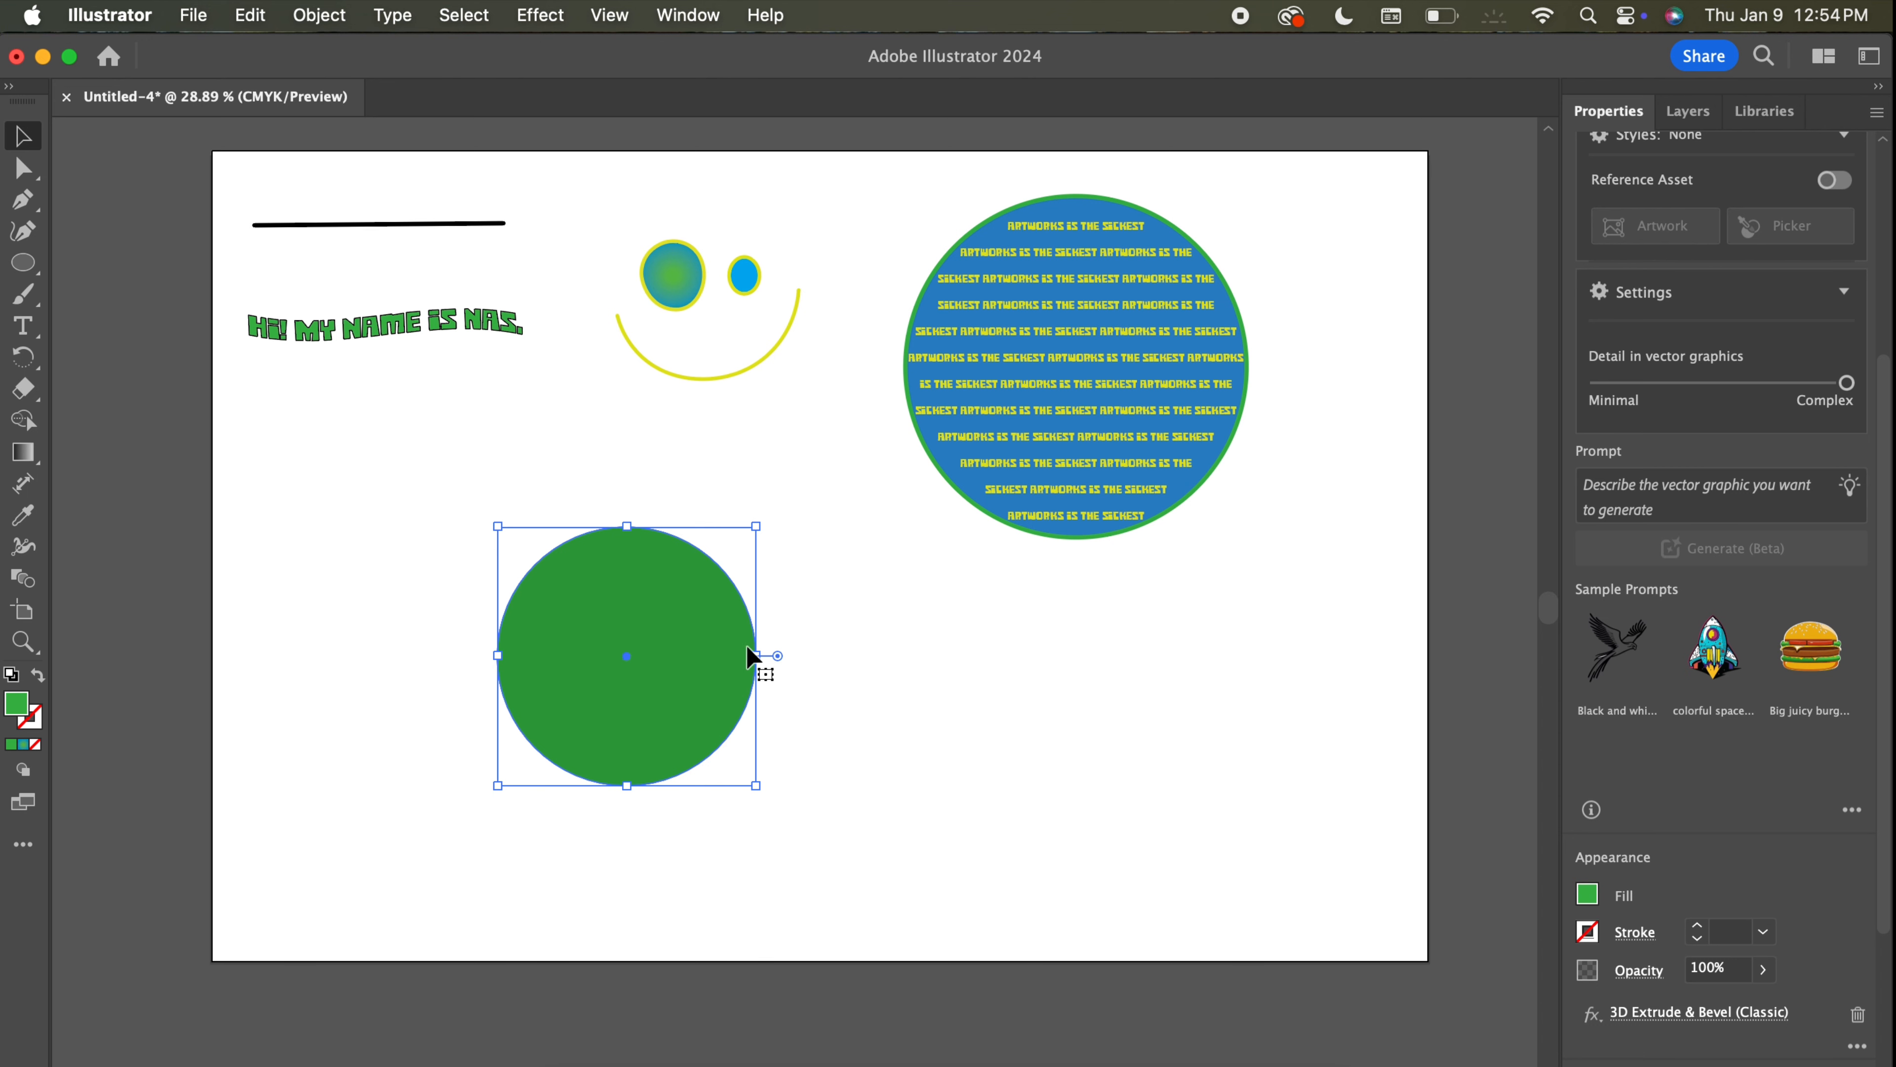
{"action": "left_click", "coordinate": [547, 10]}
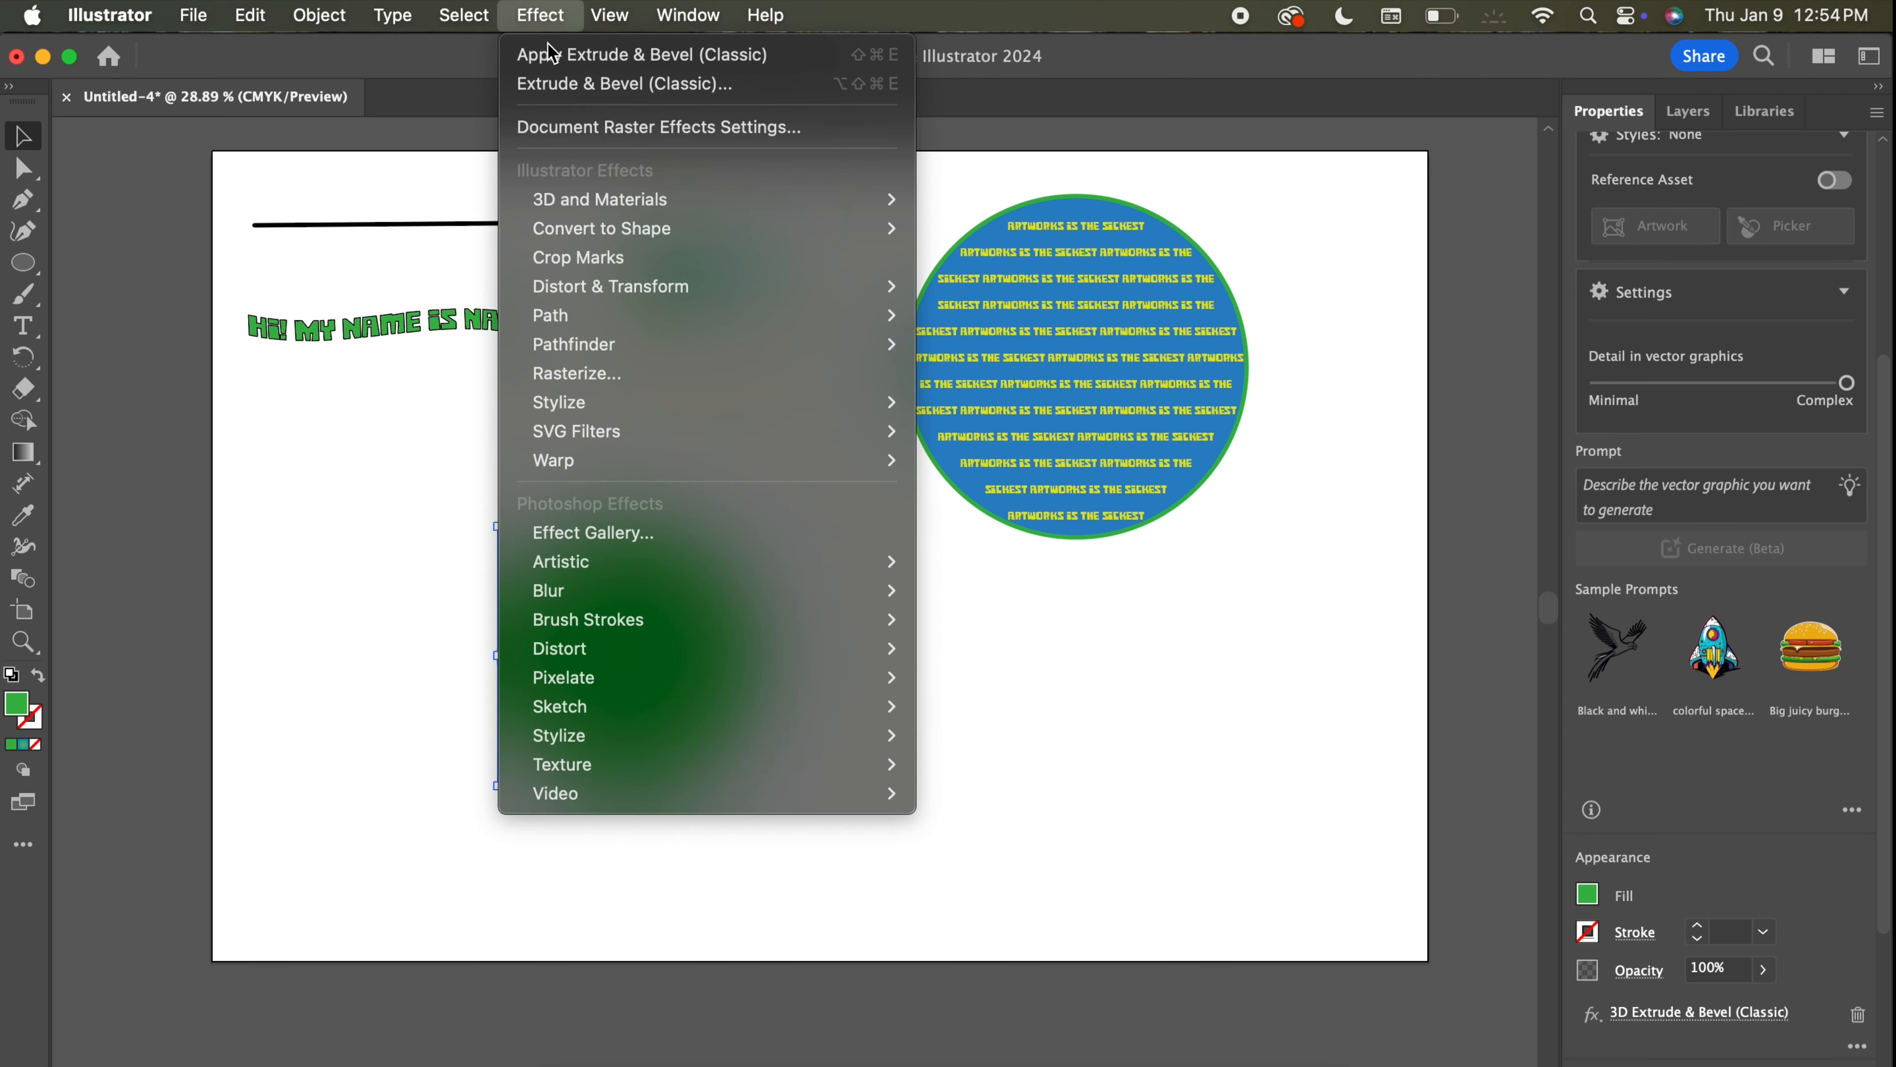
{"action": "left_click", "coordinate": [561, 84]}
{"action": "left_click", "coordinate": [1194, 641]}
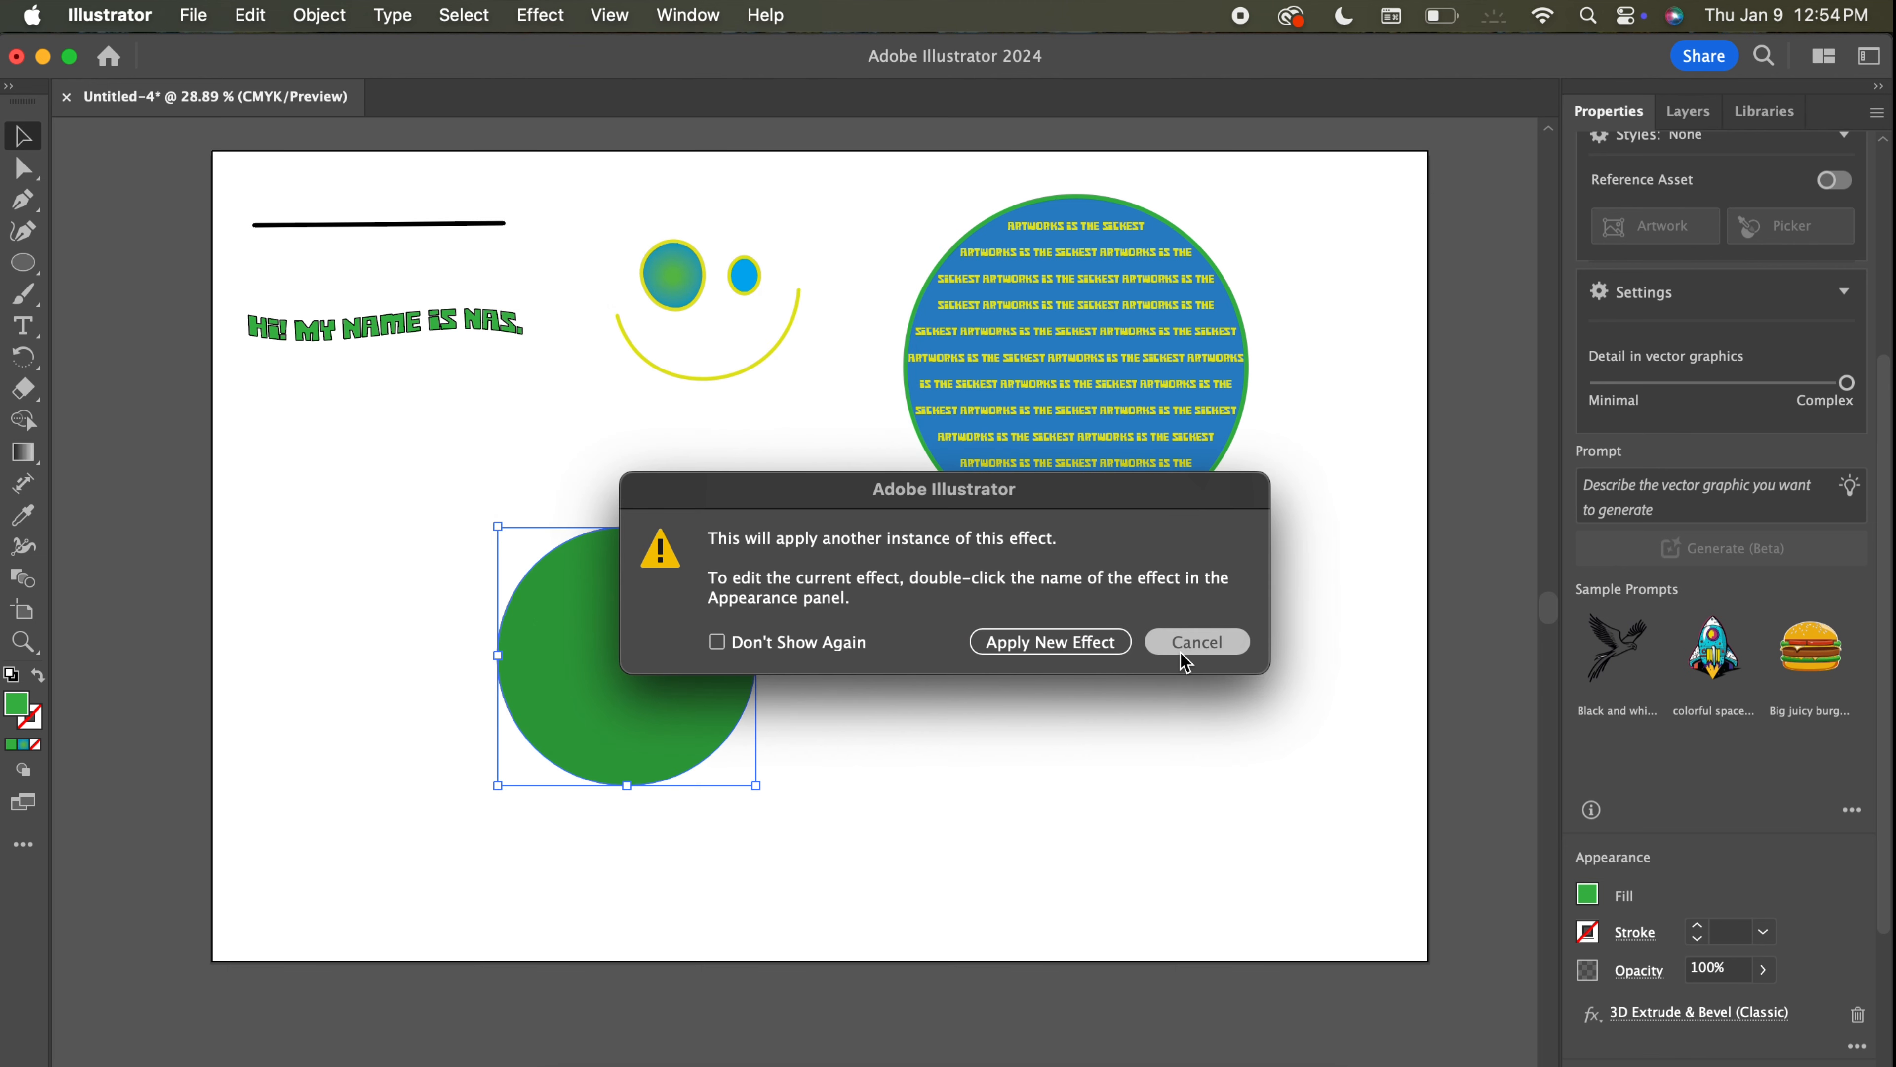
{"action": "left_click", "coordinate": [549, 14]}
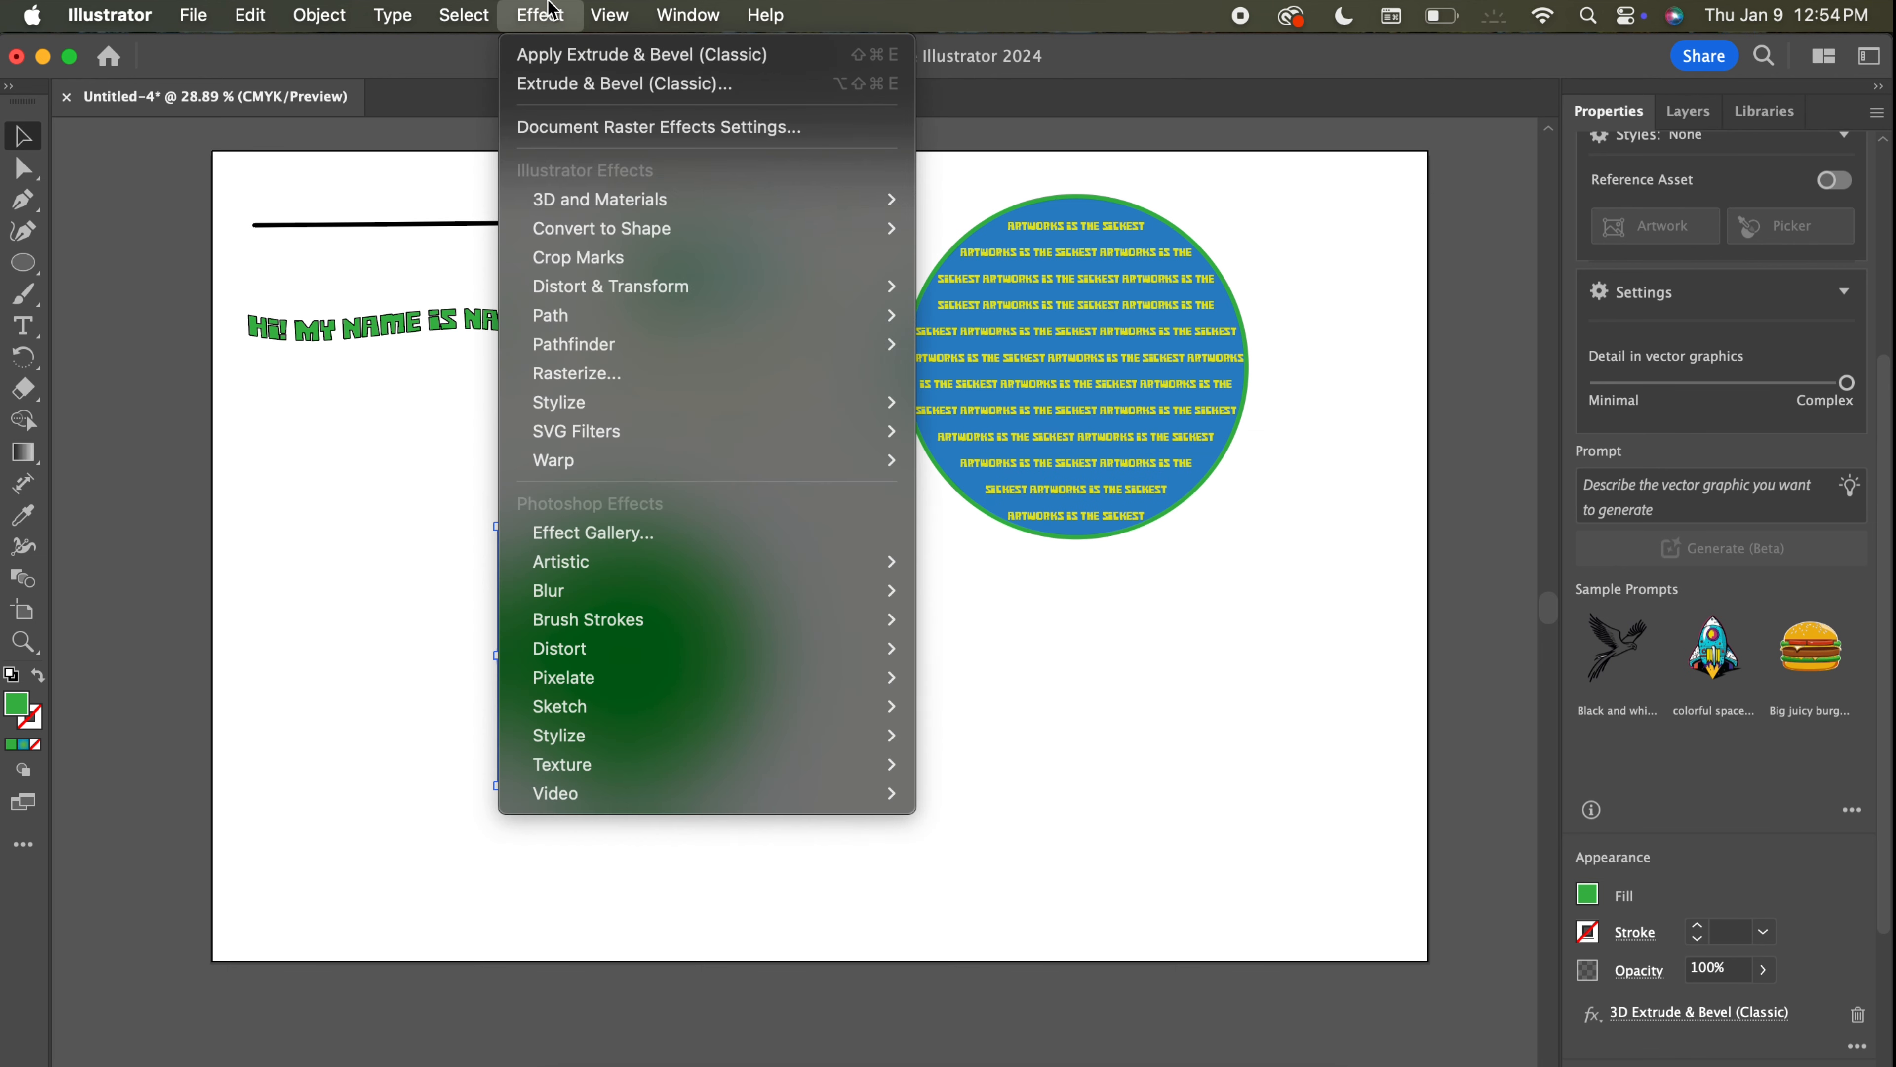
{"action": "left_click", "coordinate": [567, 56]}
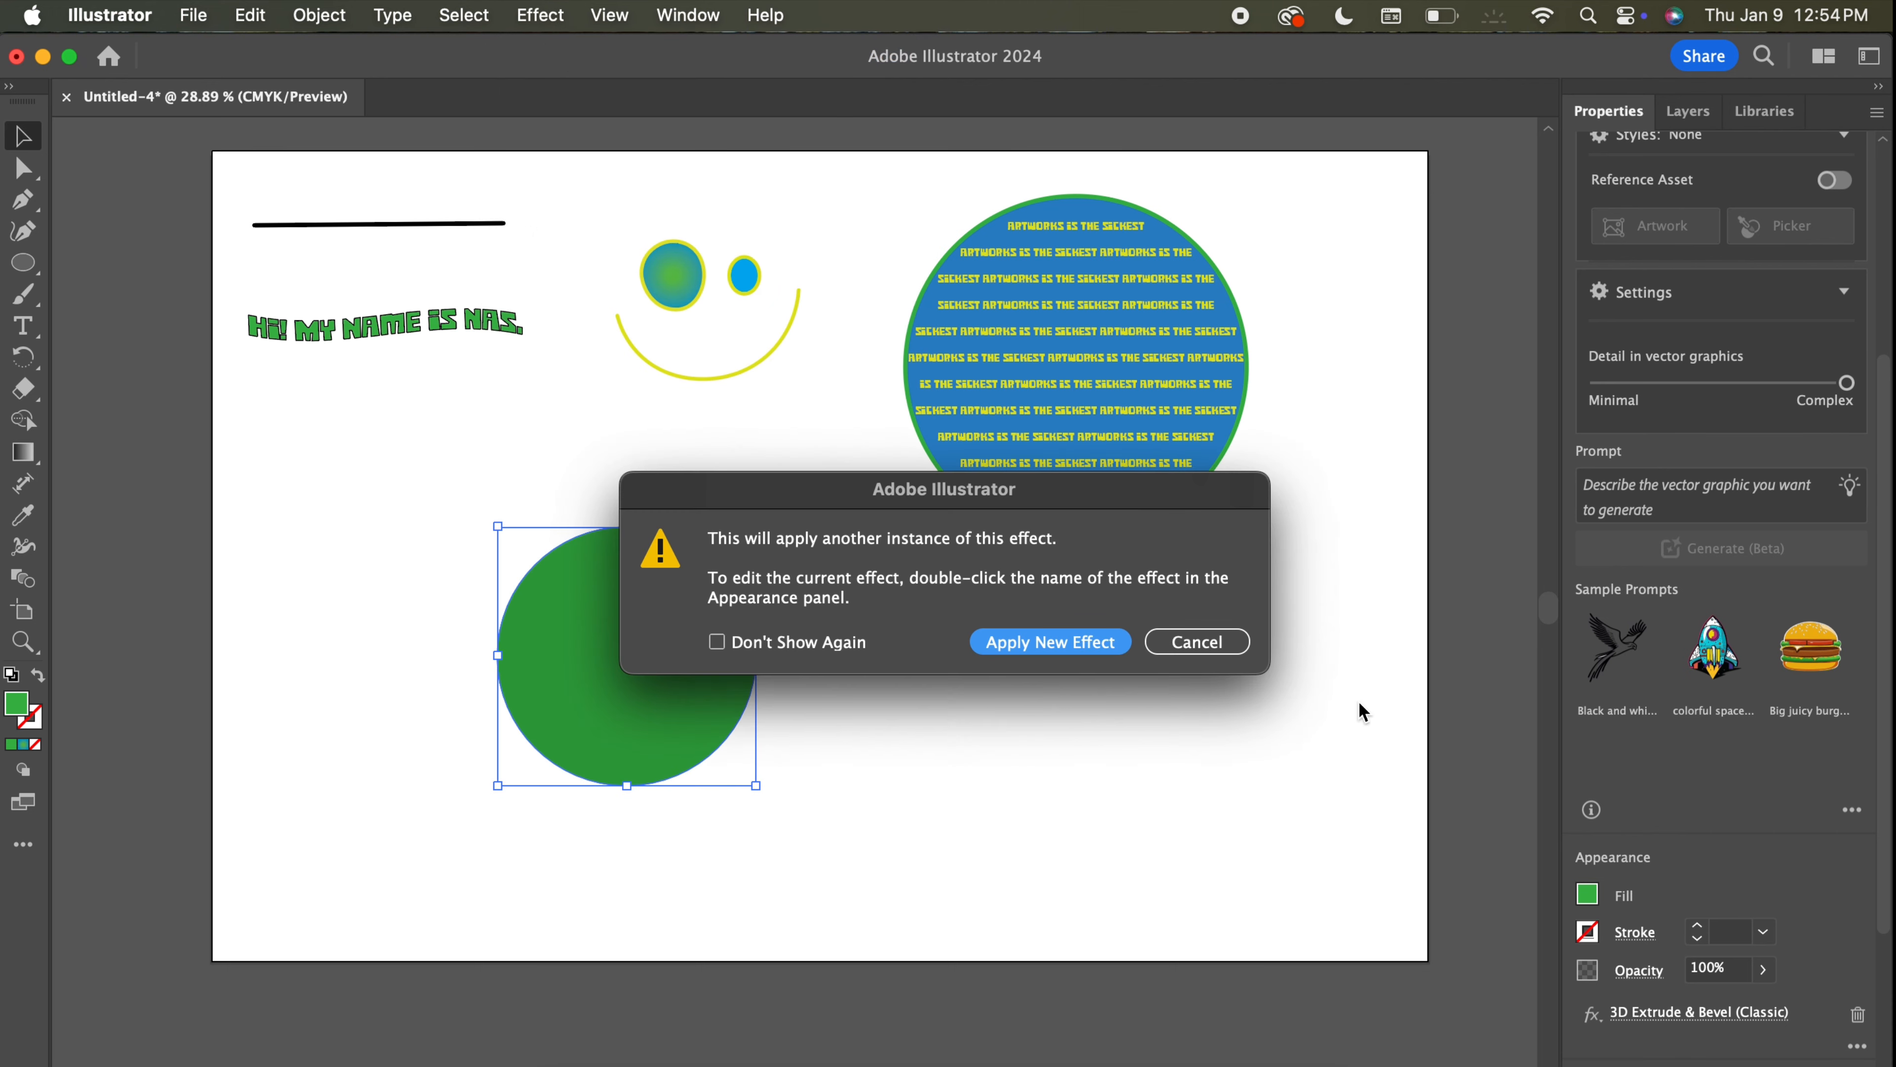
{"action": "left_click", "coordinate": [1197, 641]}
Undo the circle's extrusion, try reapplying the last Extrude & Bevel effect, and undo that too.
{"action": "key", "text": "super+z"}
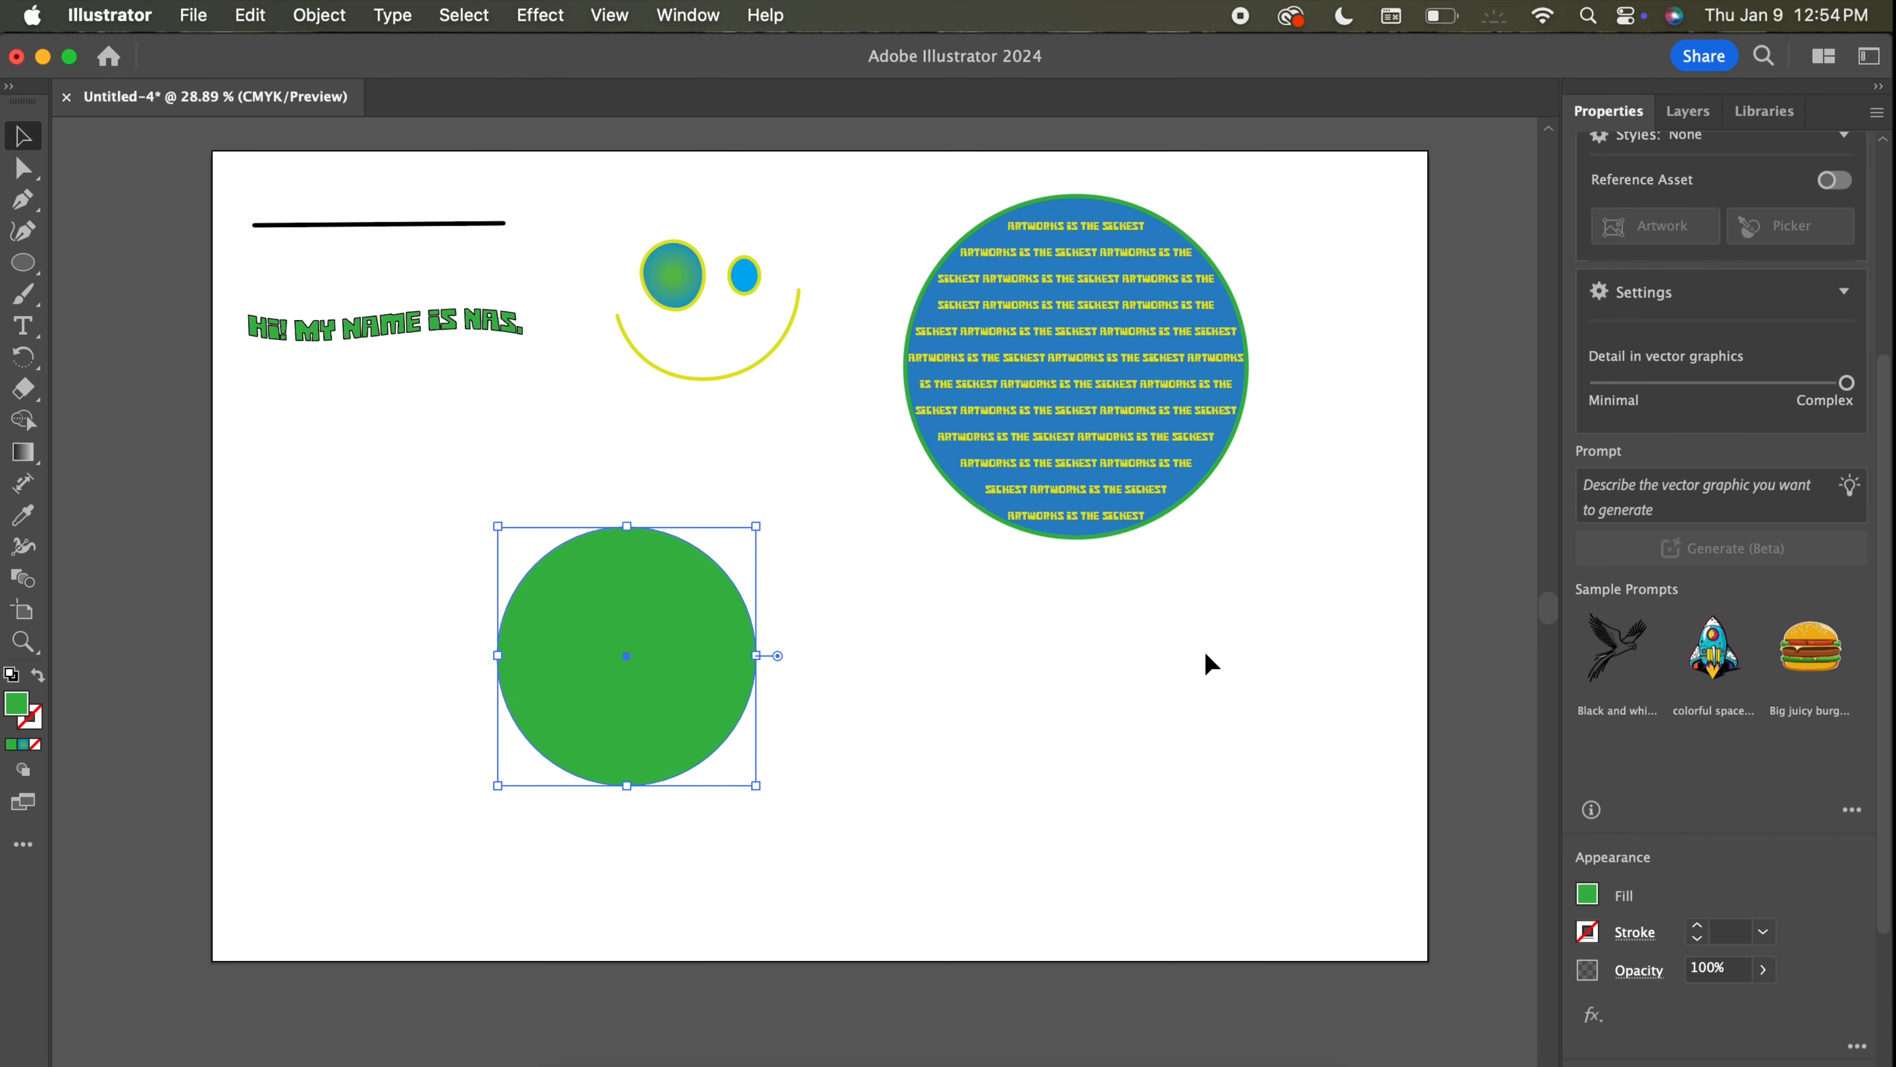
{"action": "left_click", "coordinate": [544, 12]}
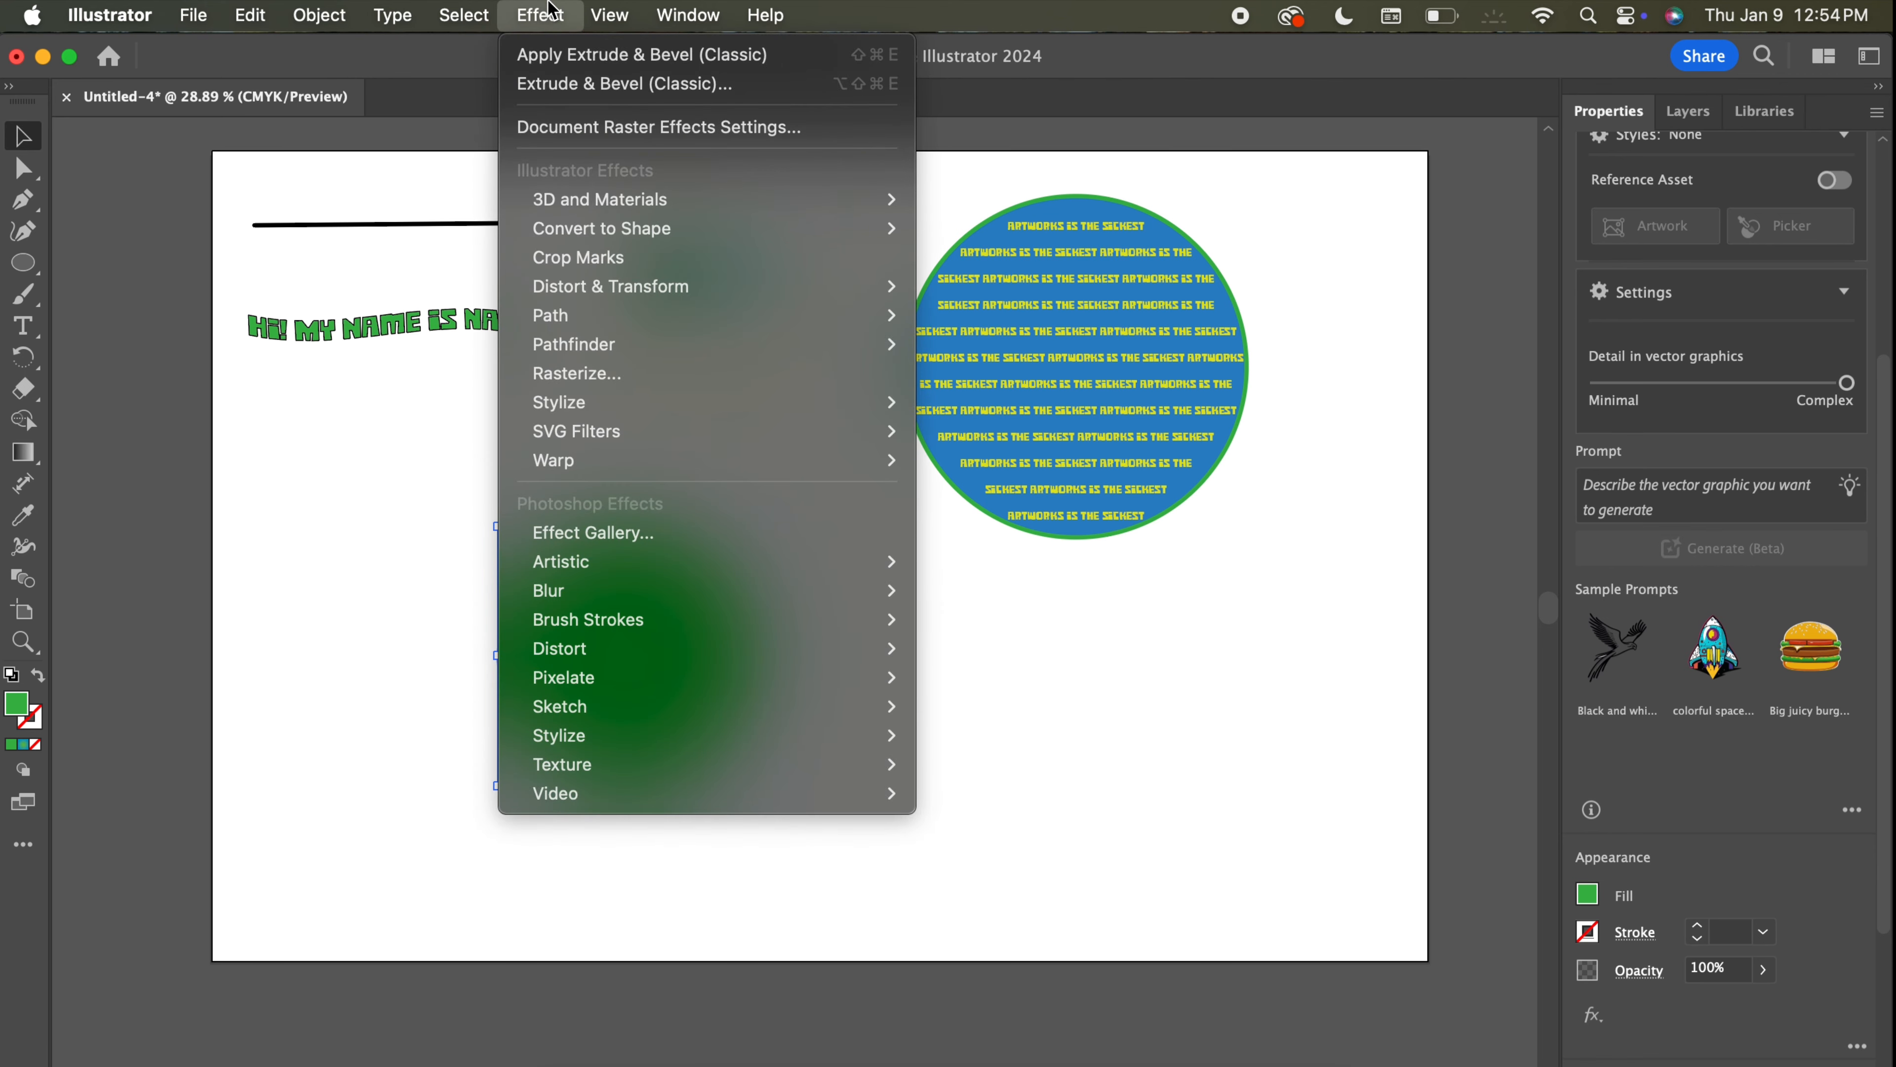
{"action": "left_click", "coordinate": [563, 59]}
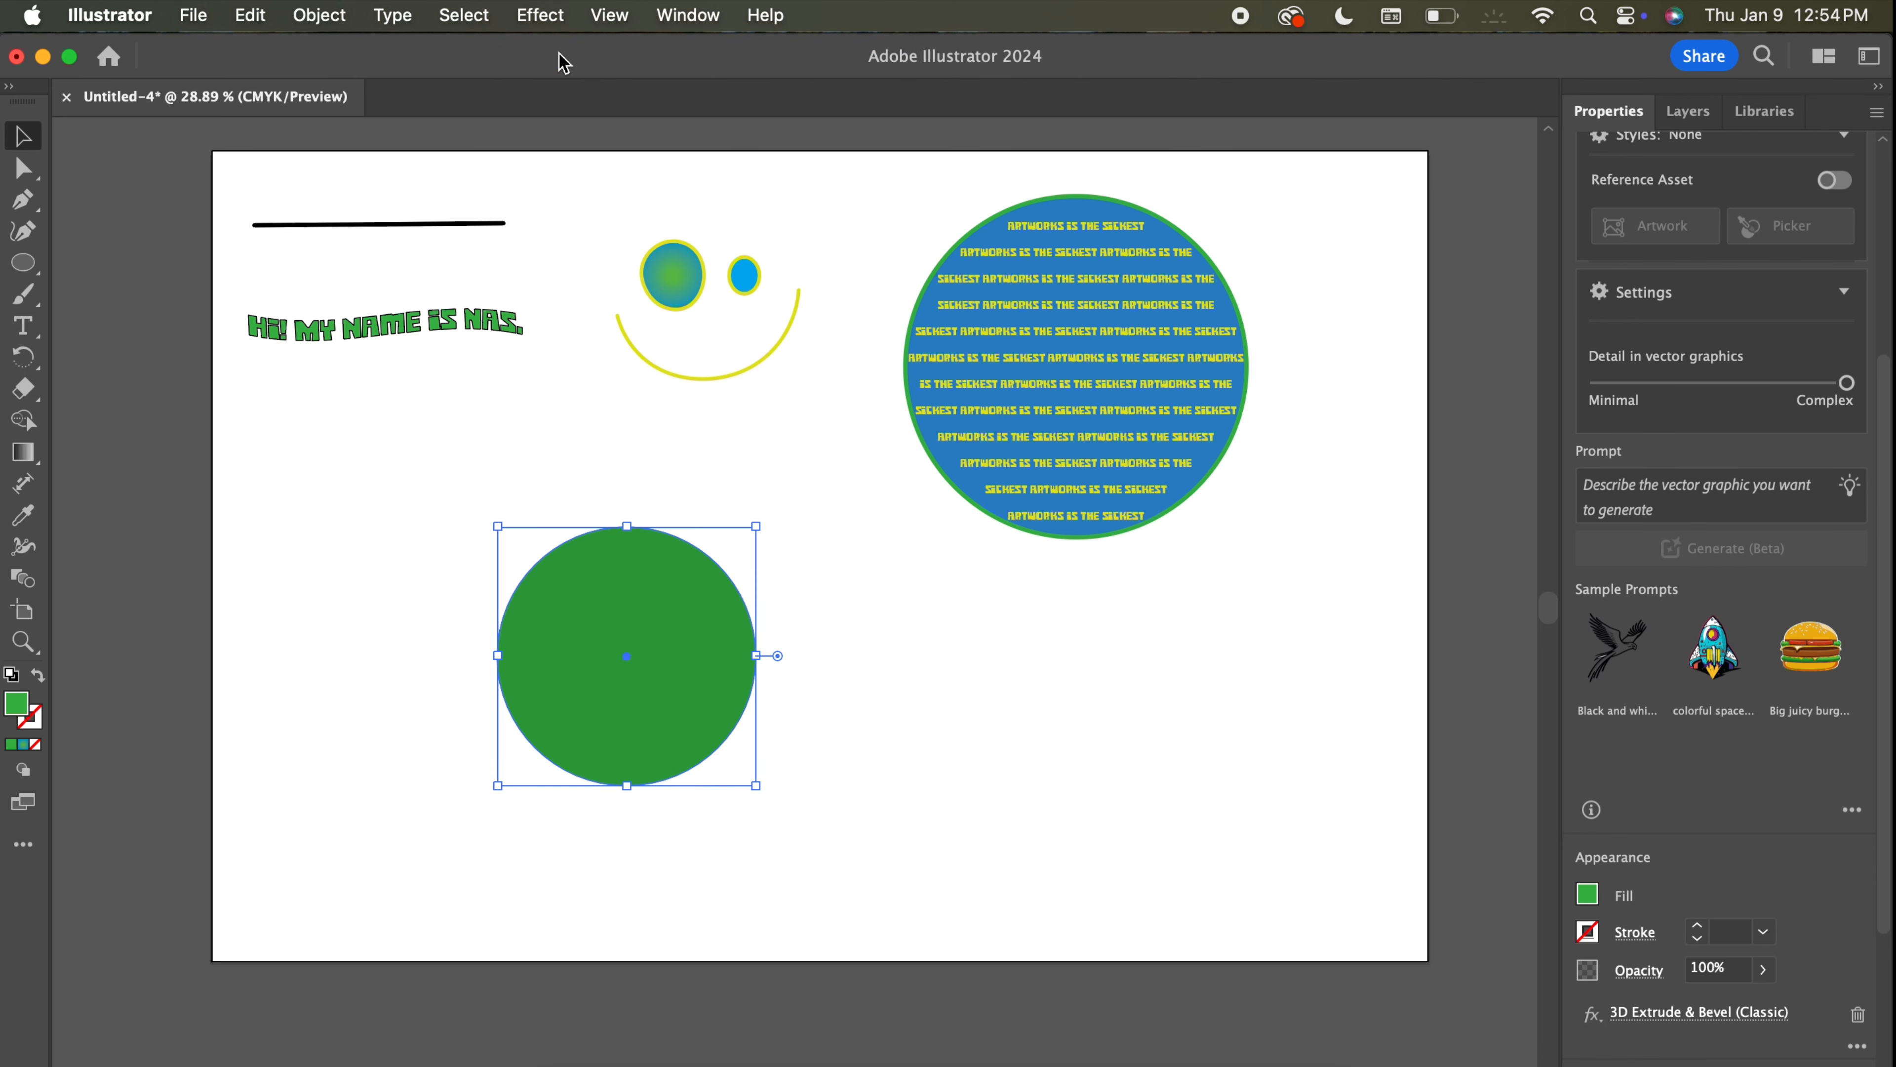
{"action": "key", "text": "super+z"}
Start a 3D (Classic) Revolve effect on the green circle and rotate it to about -34°, -25° and 8°.
{"action": "left_click", "coordinate": [542, 15]}
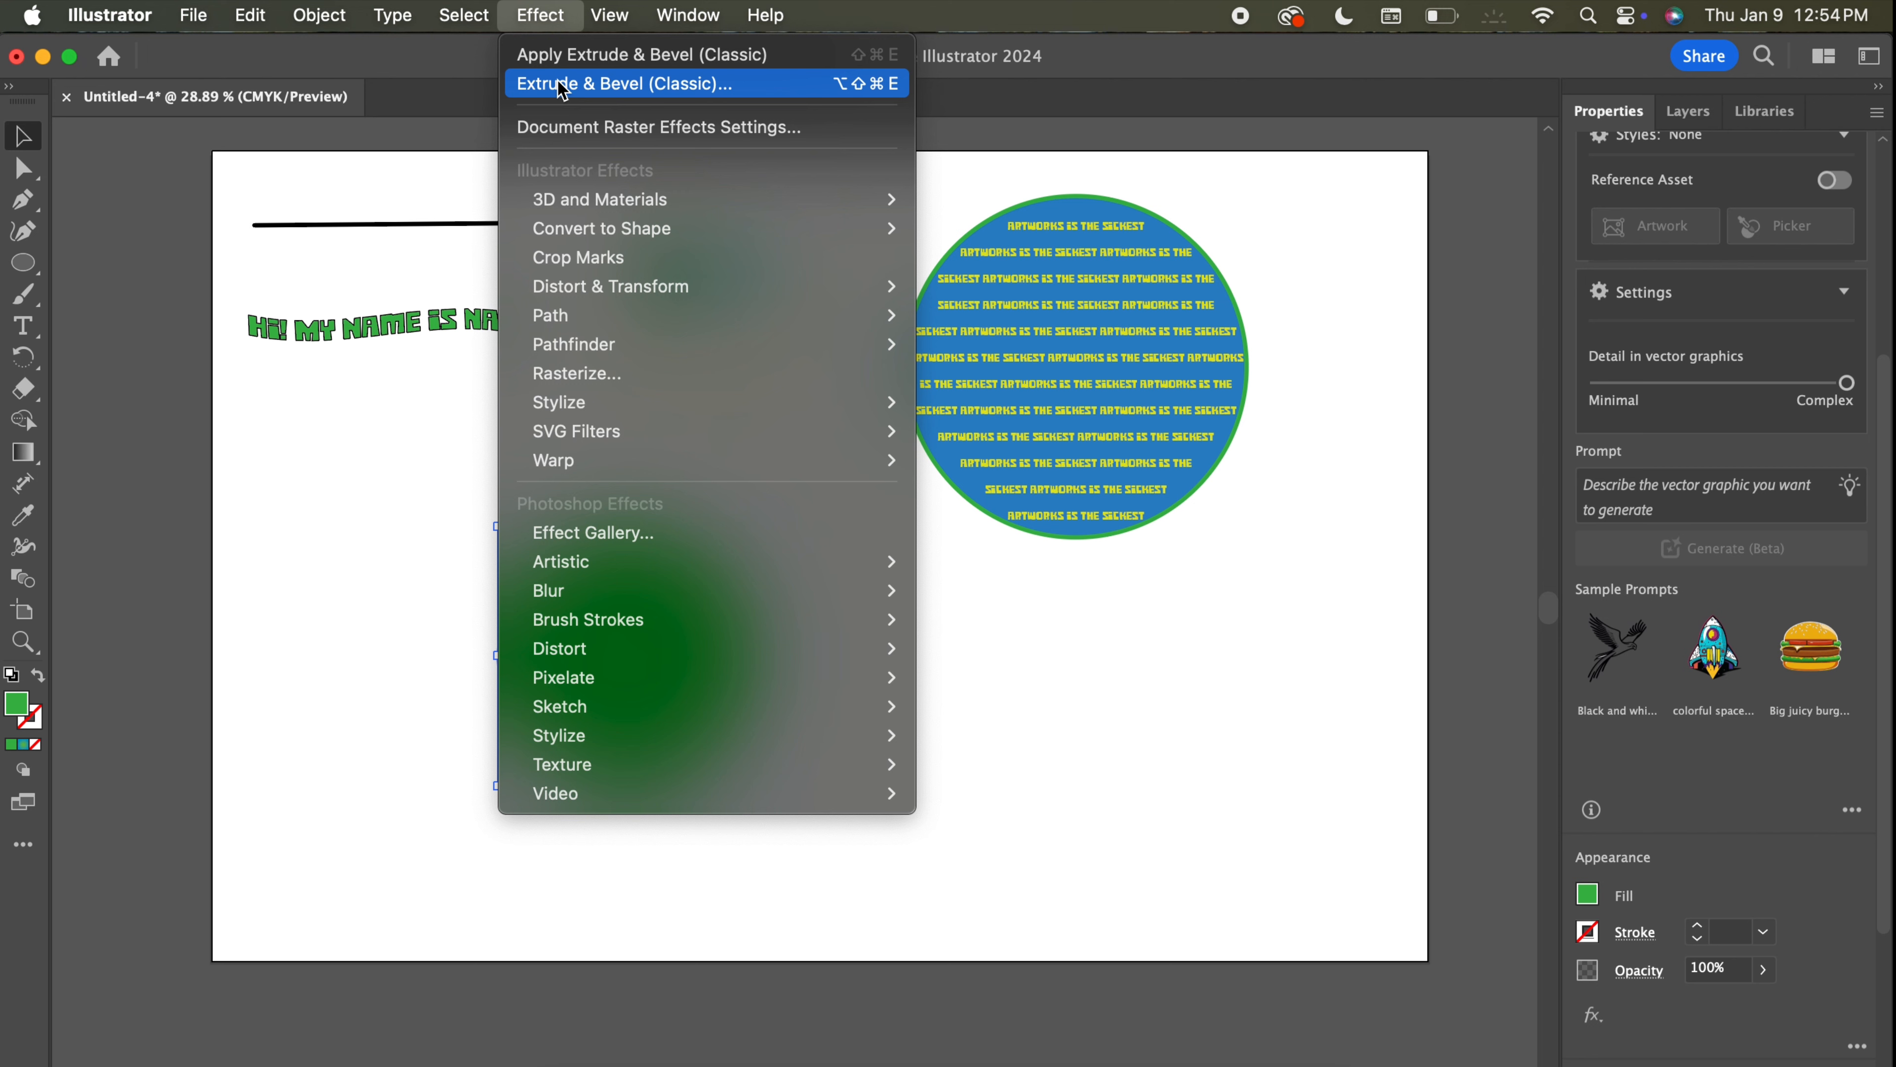
{"action": "mouse_move", "coordinate": [579, 200]}
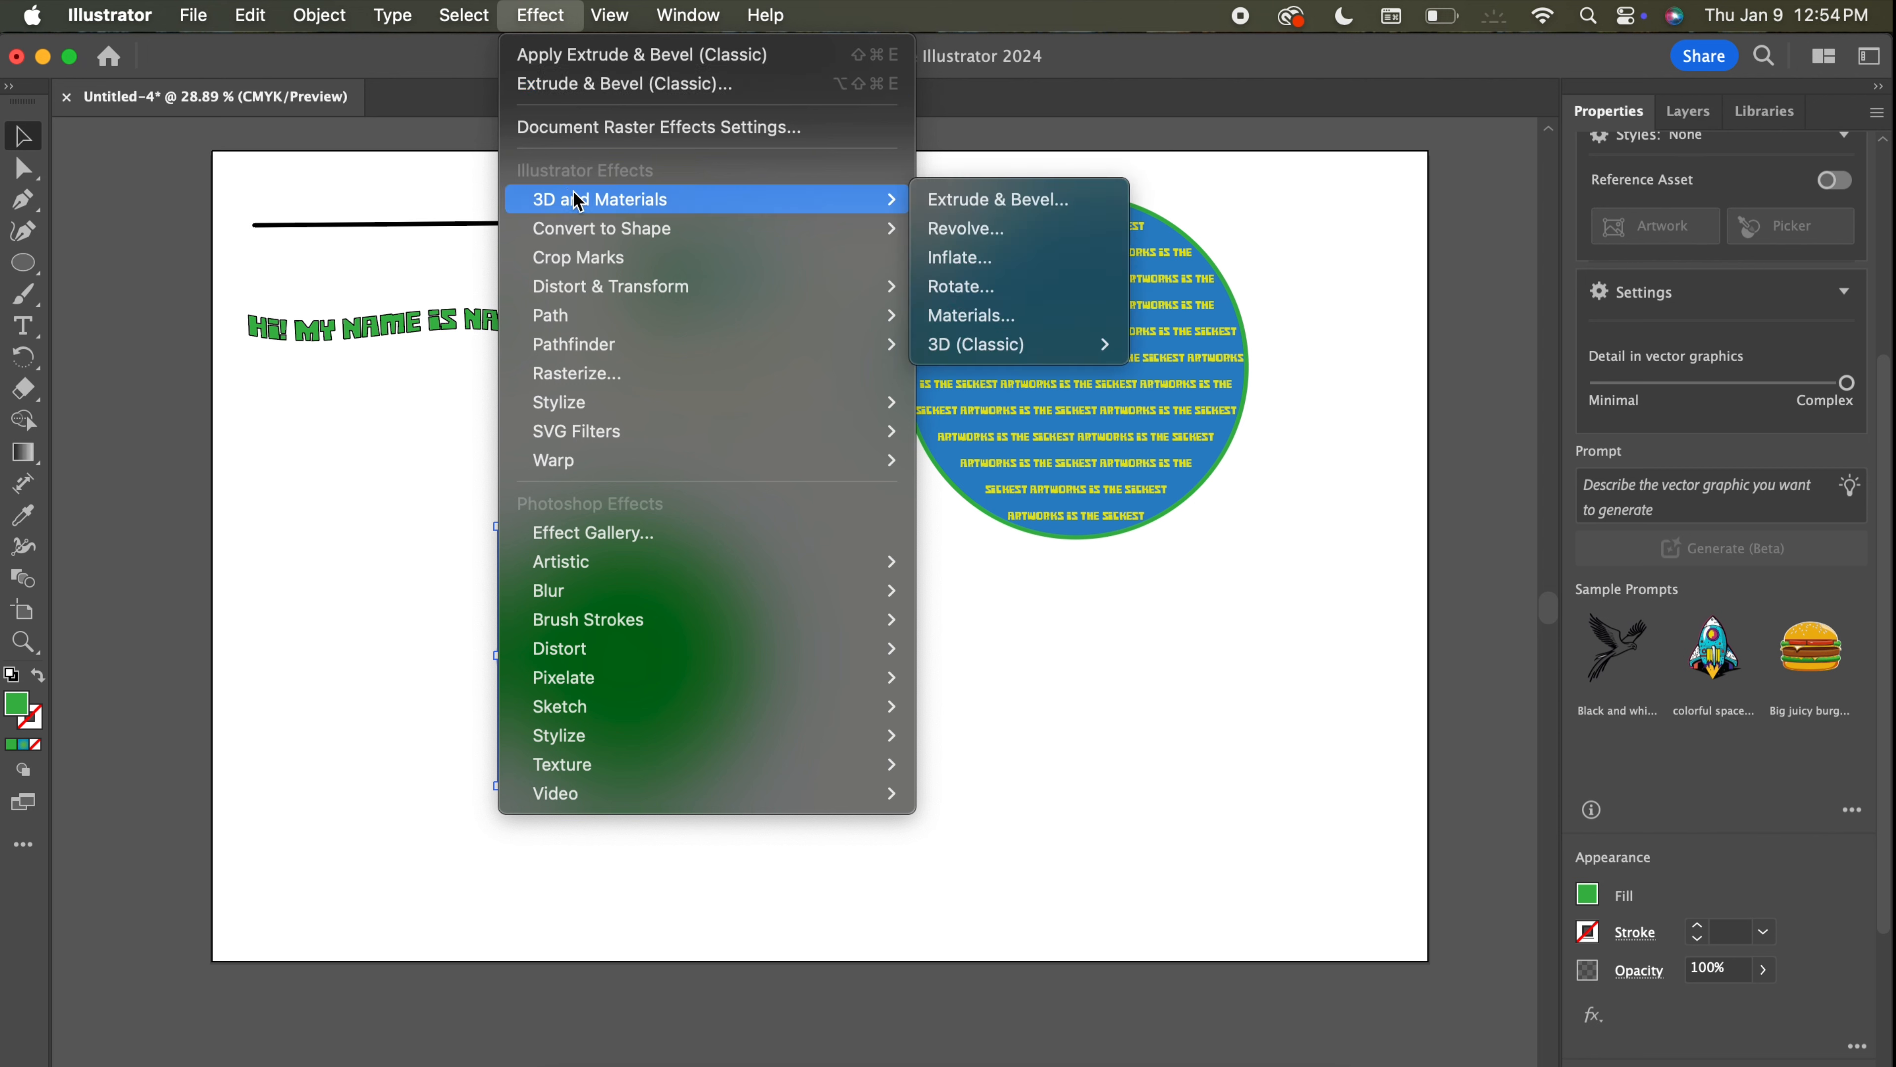
{"action": "mouse_move", "coordinate": [974, 356]}
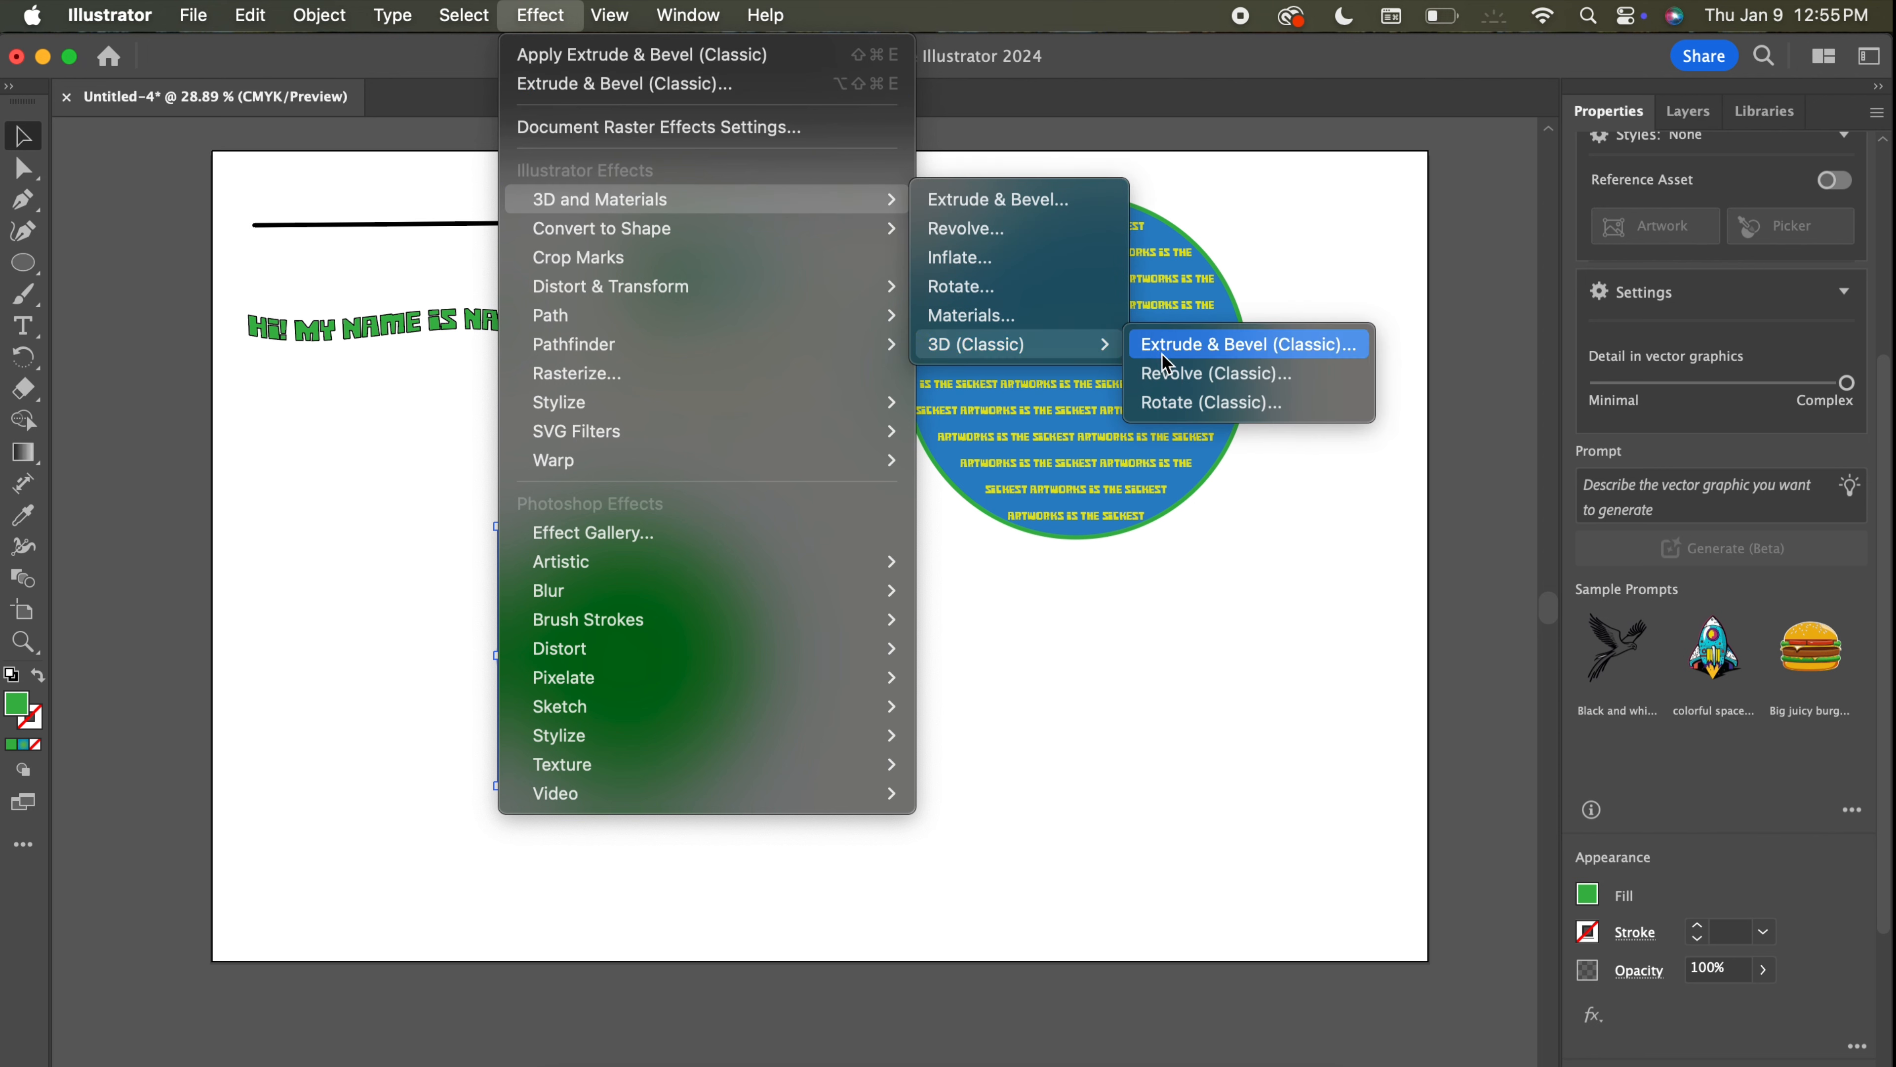
{"action": "left_click", "coordinate": [1182, 377]}
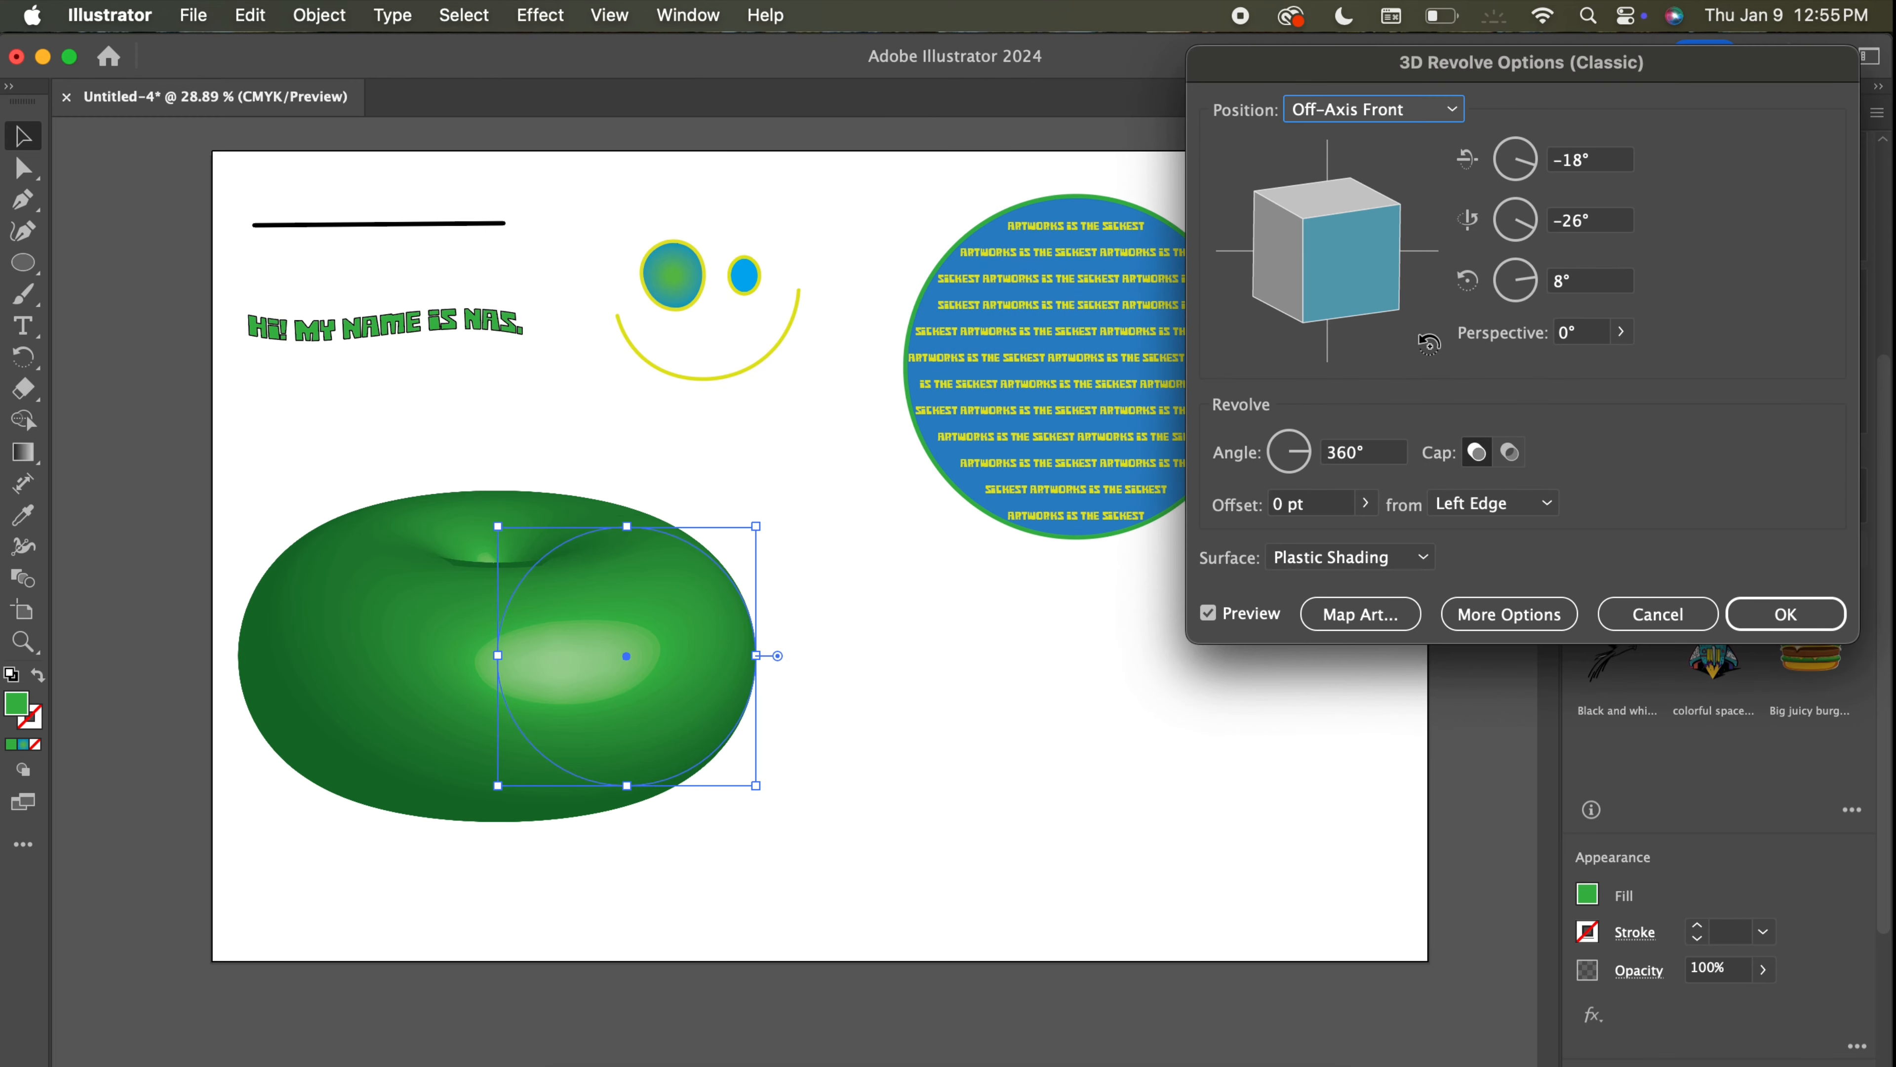
{"action": "mouse_move", "coordinate": [1355, 267]}
{"action": "left_mouse_down"}
{"action": "mouse_move", "coordinate": [1365, 239]}
{"action": "mouse_move", "coordinate": [1356, 287]}
{"action": "left_mouse_up"}
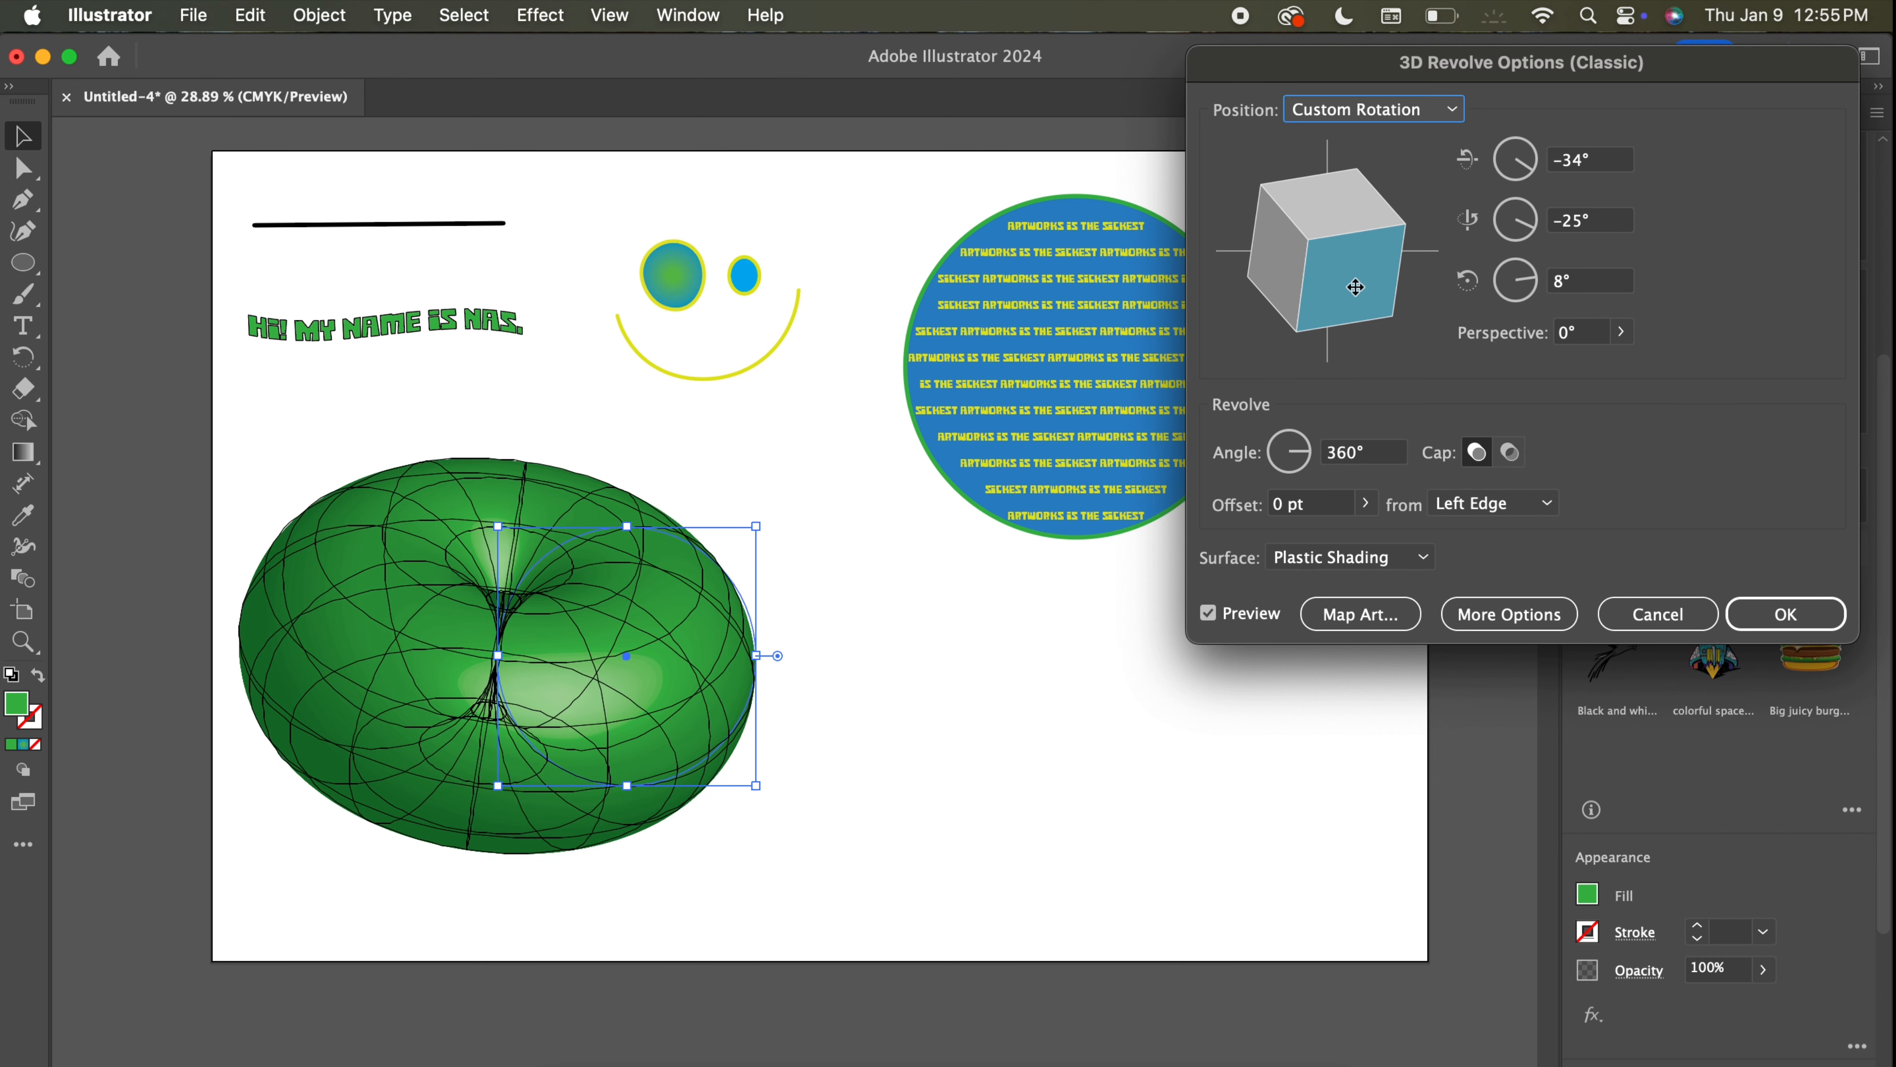
Try the No Shading, Wireframe and Diffuse Shading surfaces on the revolved shape, and return to Plastic Shading.
{"action": "left_click", "coordinate": [1373, 559]}
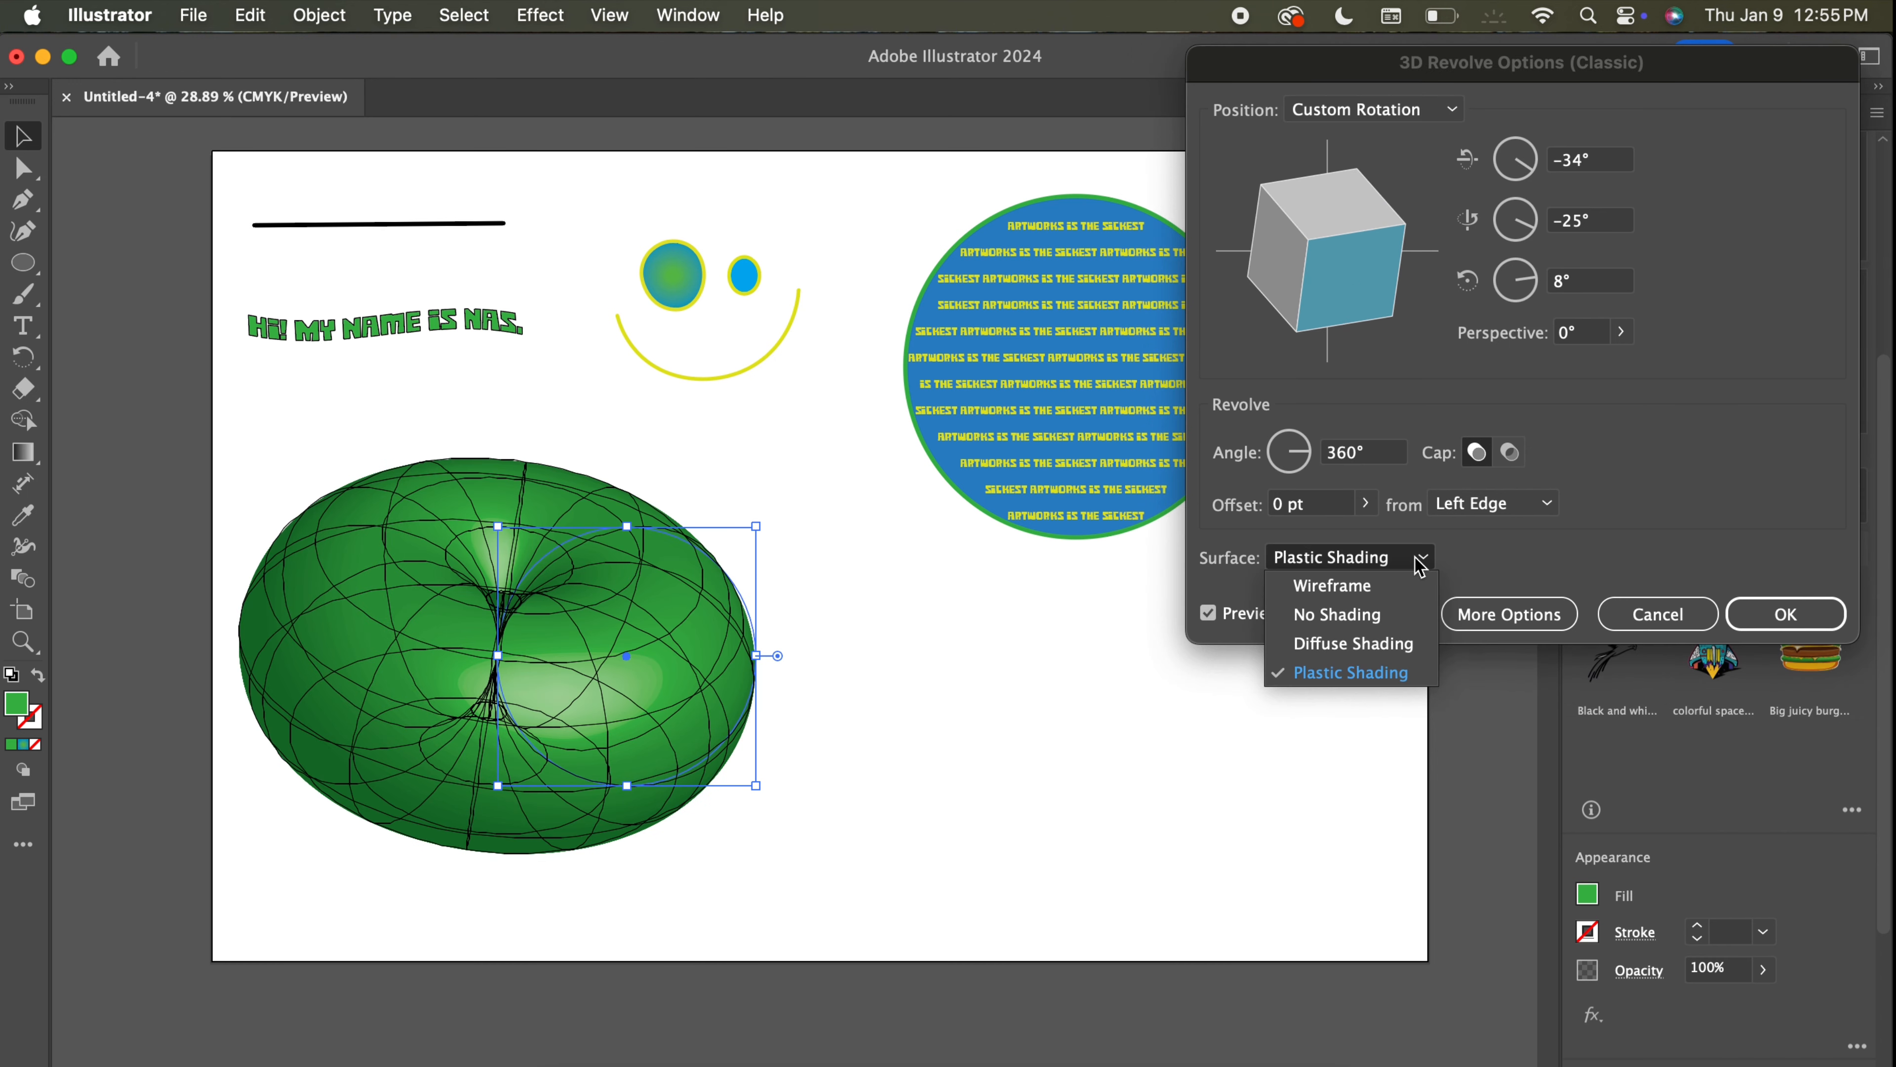
{"action": "left_click", "coordinate": [1370, 614]}
{"action": "left_click", "coordinate": [1366, 557]}
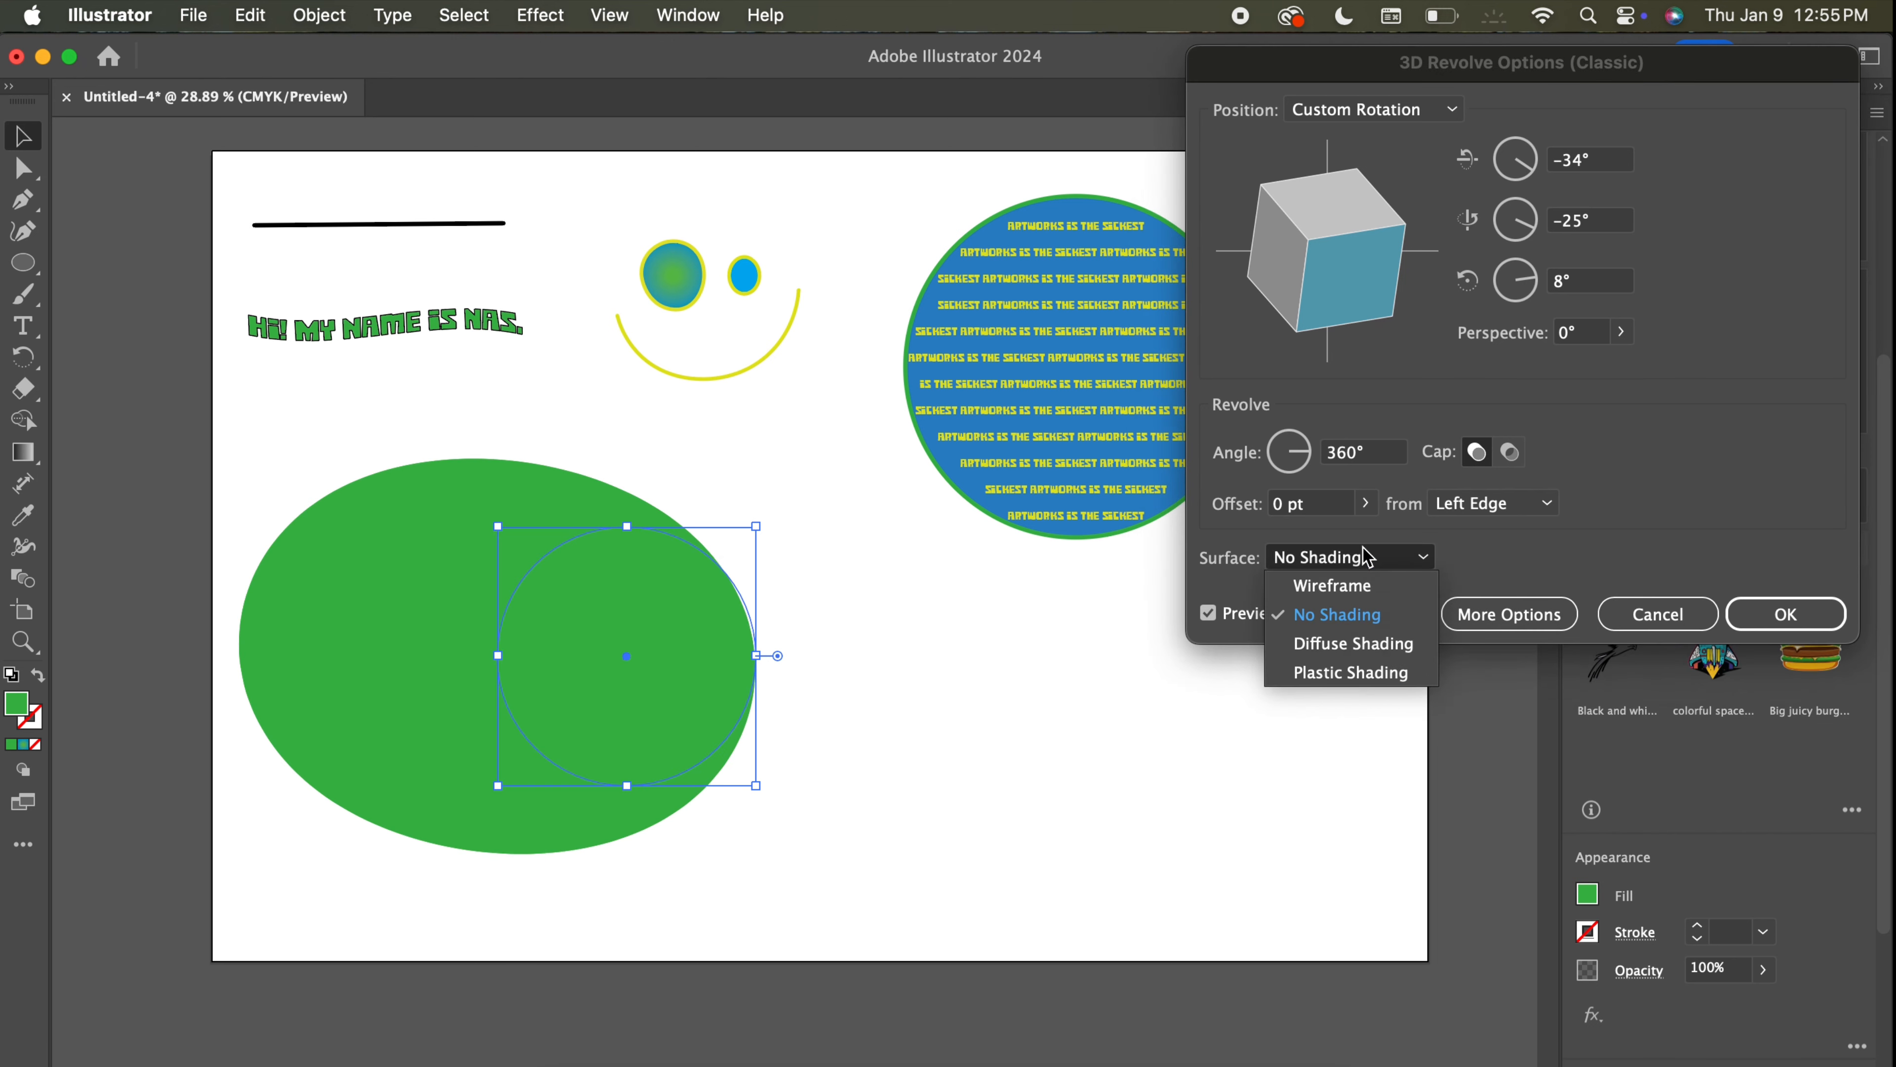
{"action": "left_click", "coordinate": [1366, 585]}
{"action": "left_click", "coordinate": [1366, 558]}
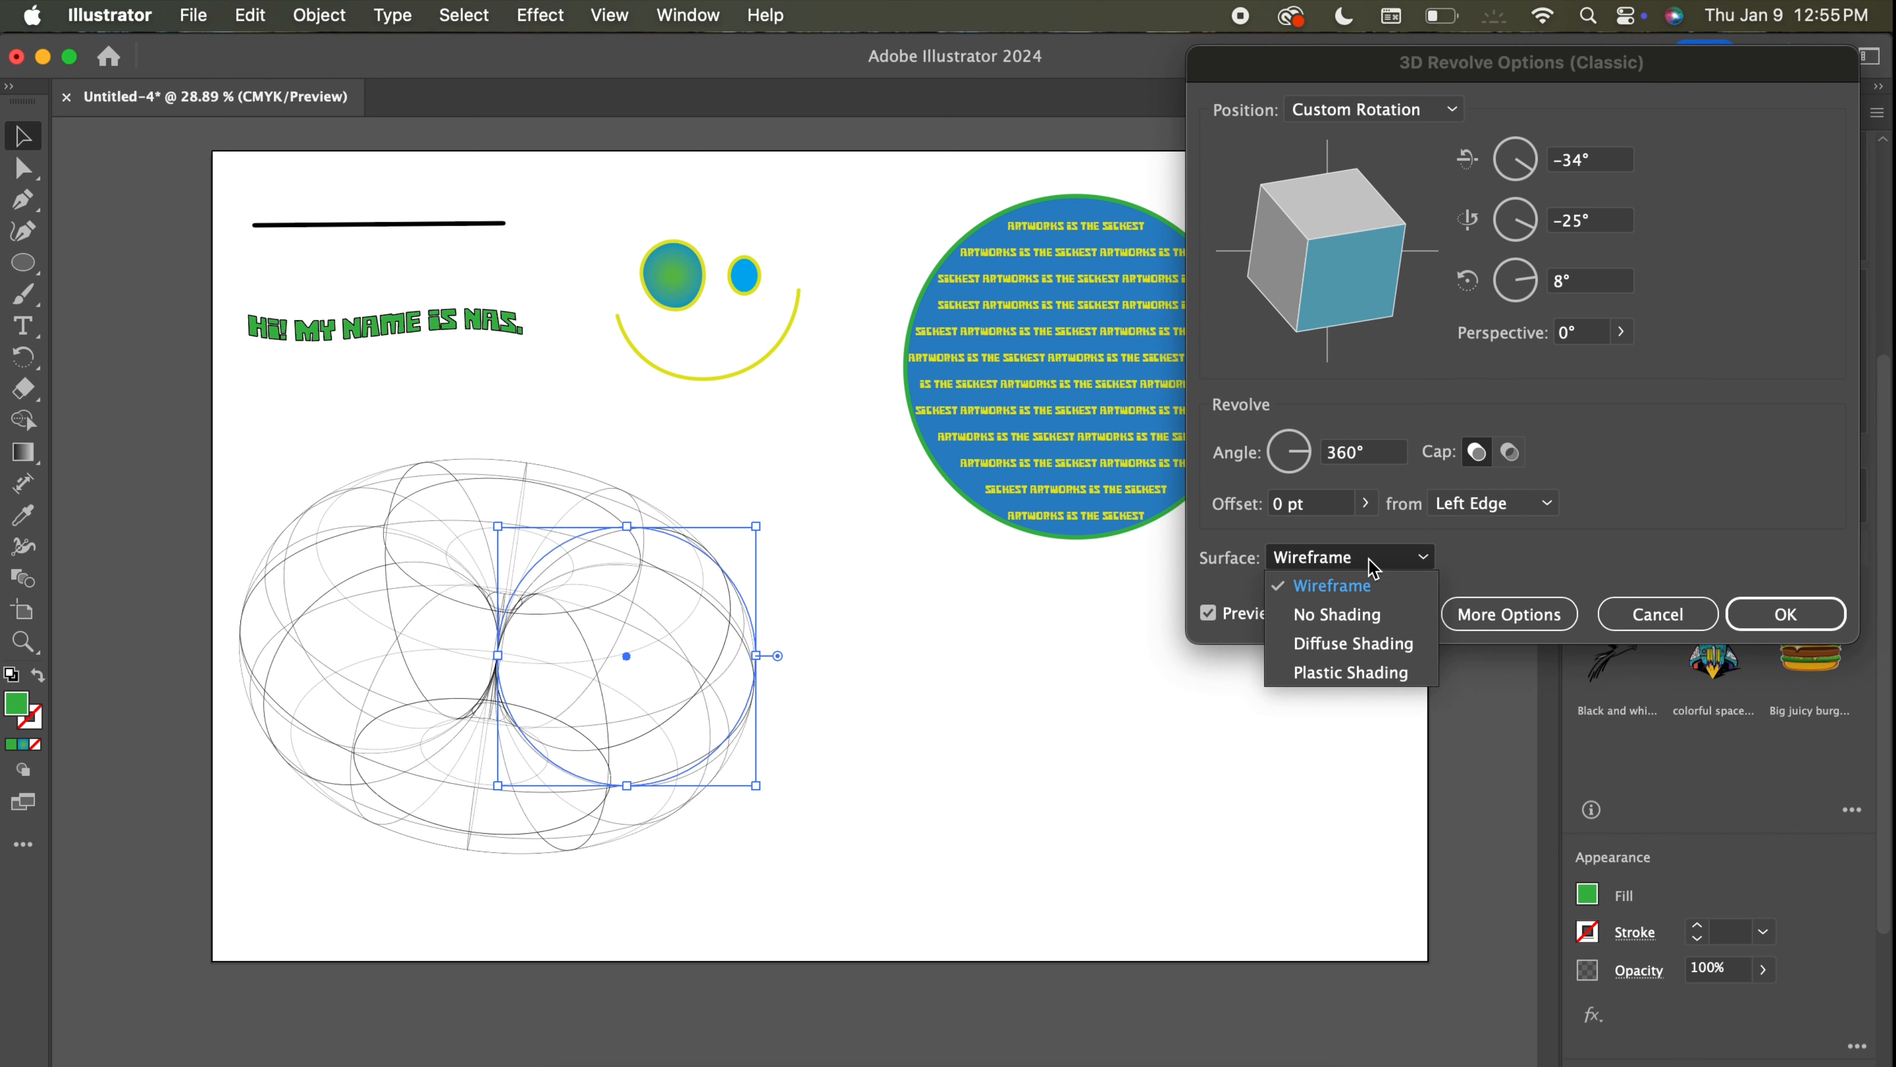
{"action": "left_click", "coordinate": [1371, 643]}
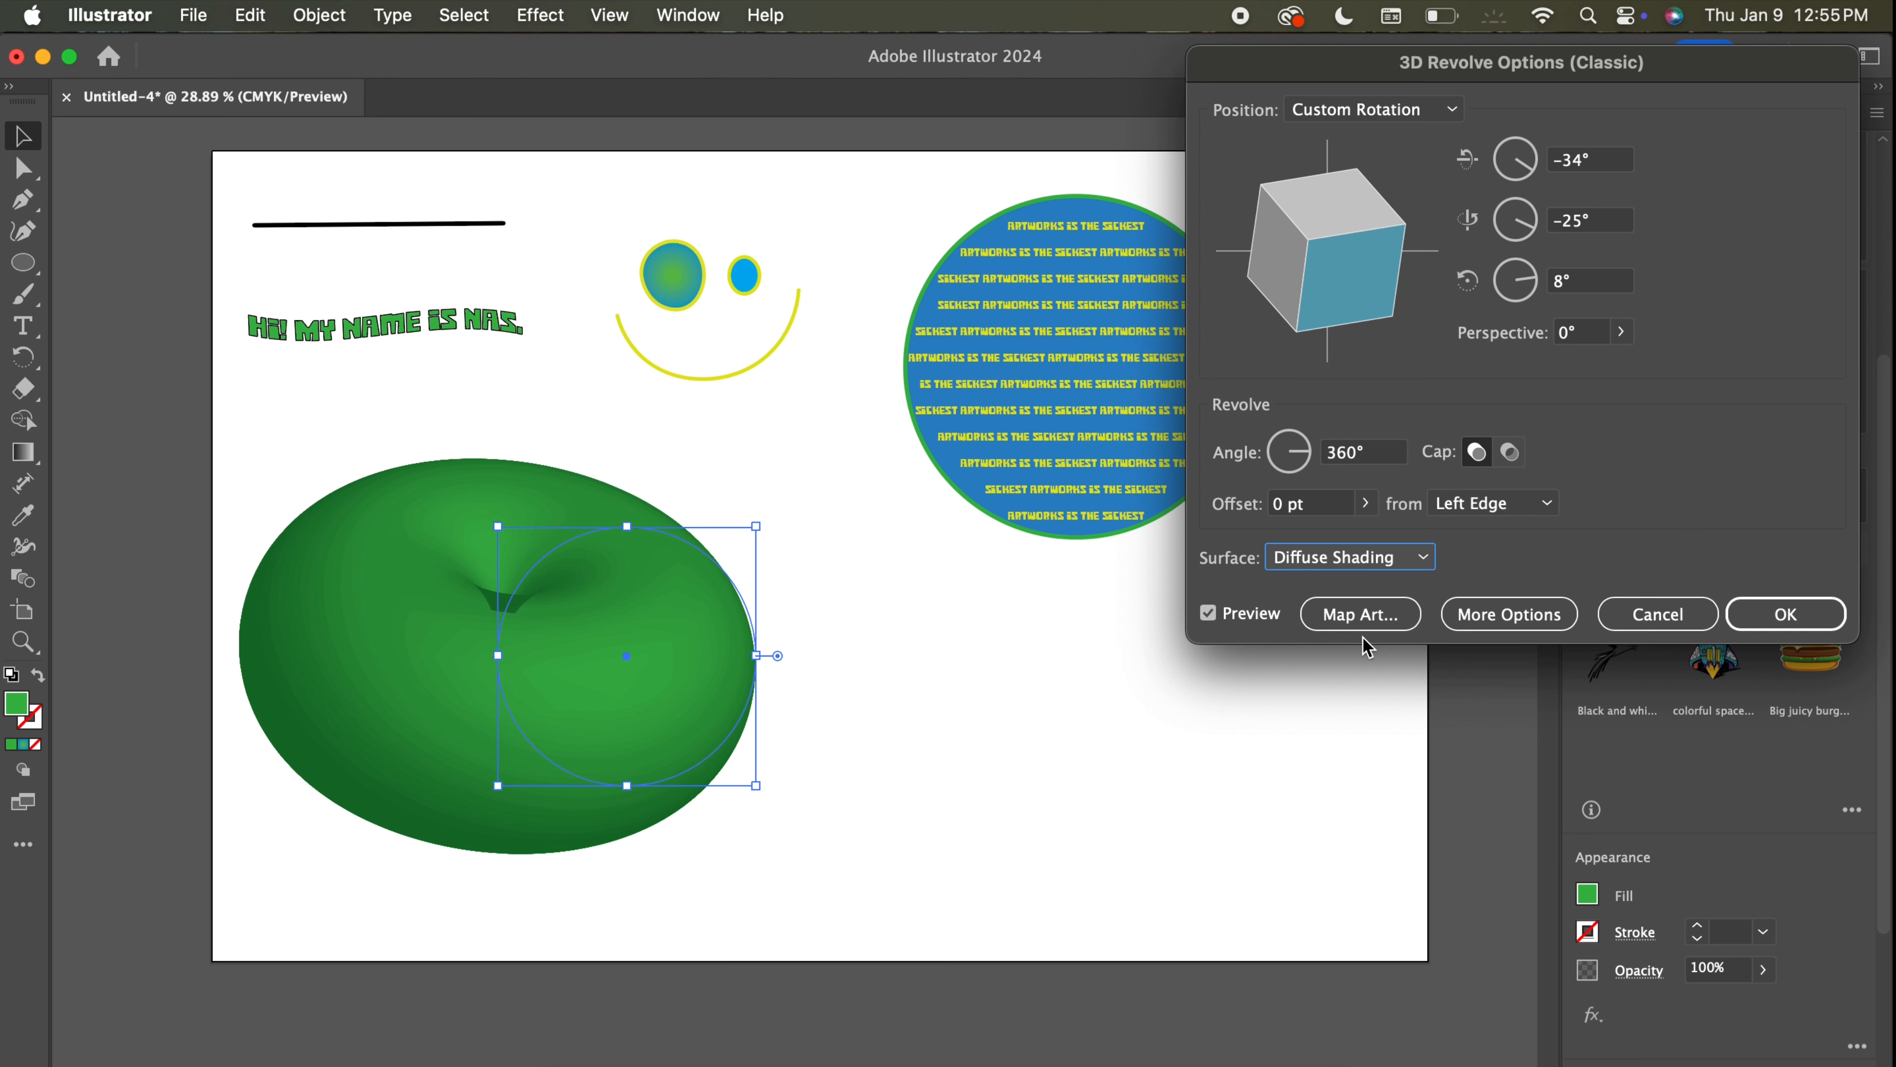
{"action": "left_click", "coordinate": [1379, 572]}
{"action": "left_click", "coordinate": [1351, 680]}
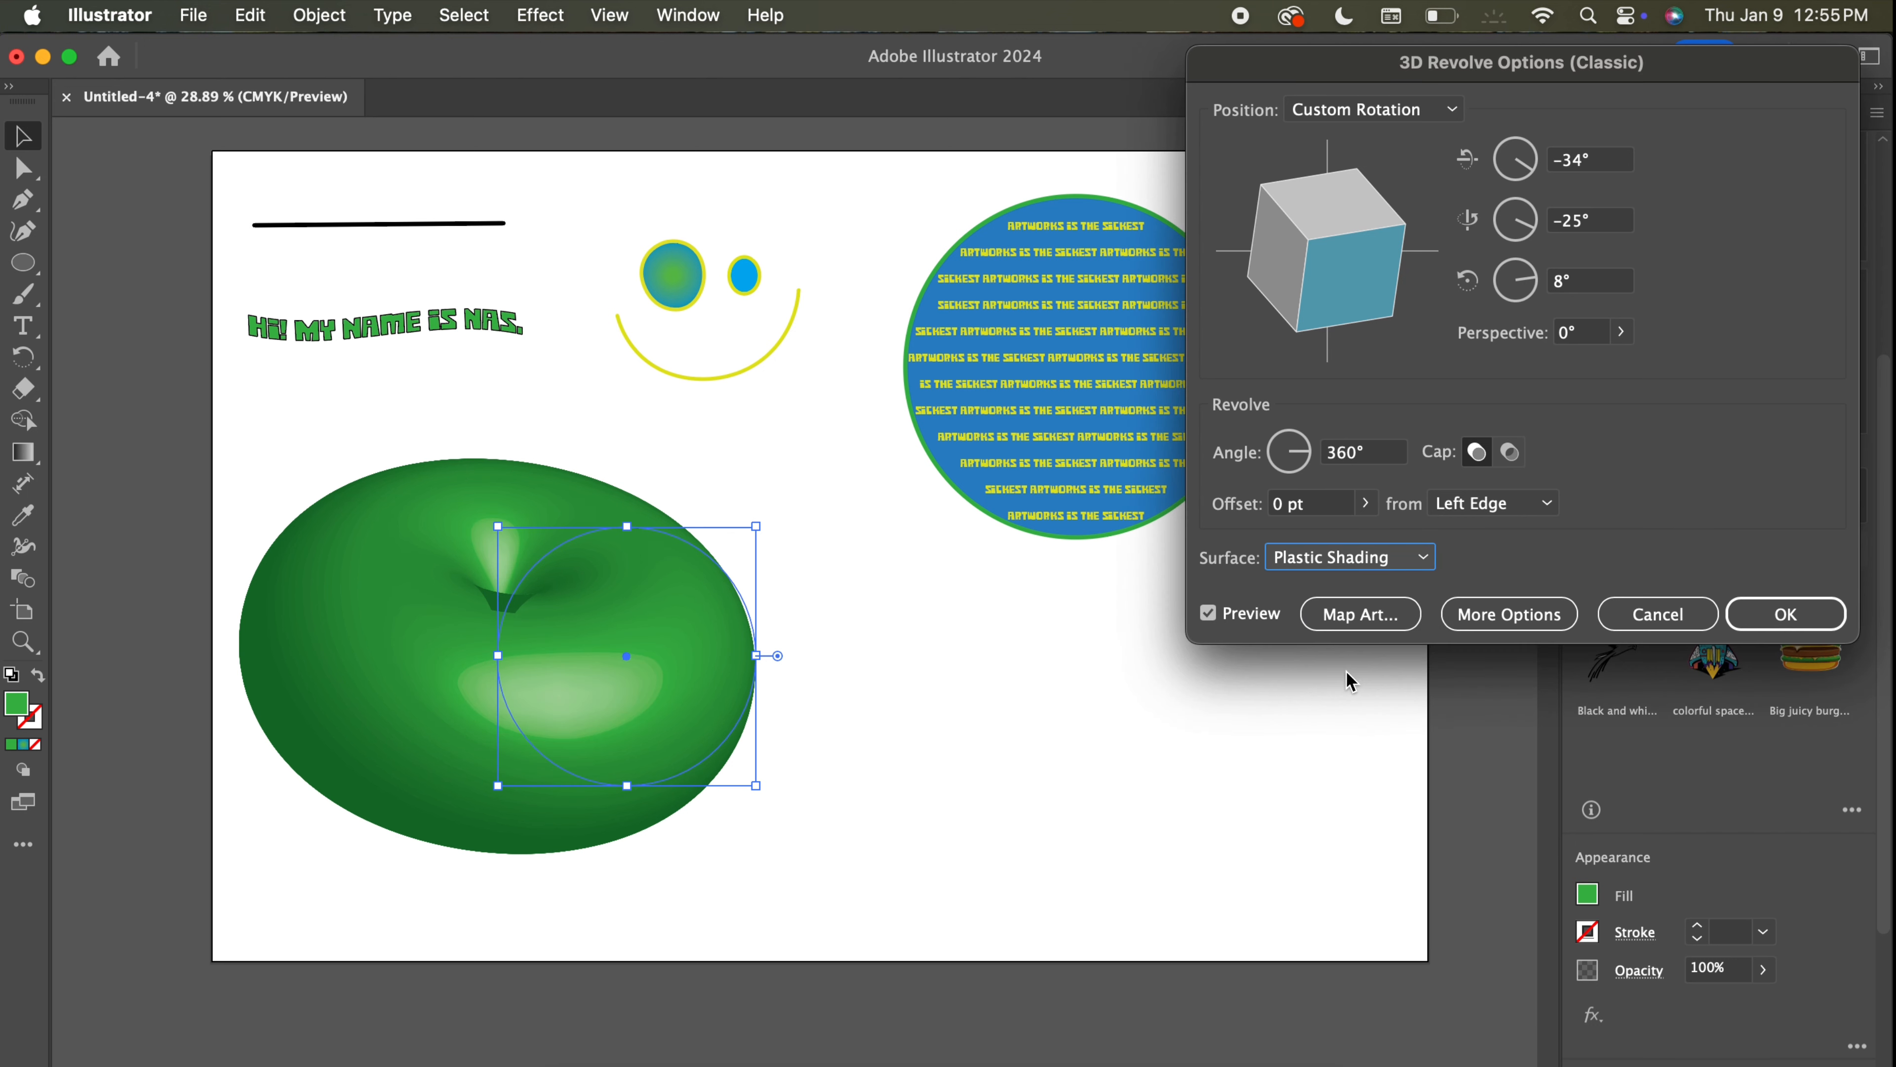
Show the extra surface options, move the light to the left side of the lighting sphere, and set Light Intensity to 94%.
{"action": "left_click", "coordinate": [1482, 615]}
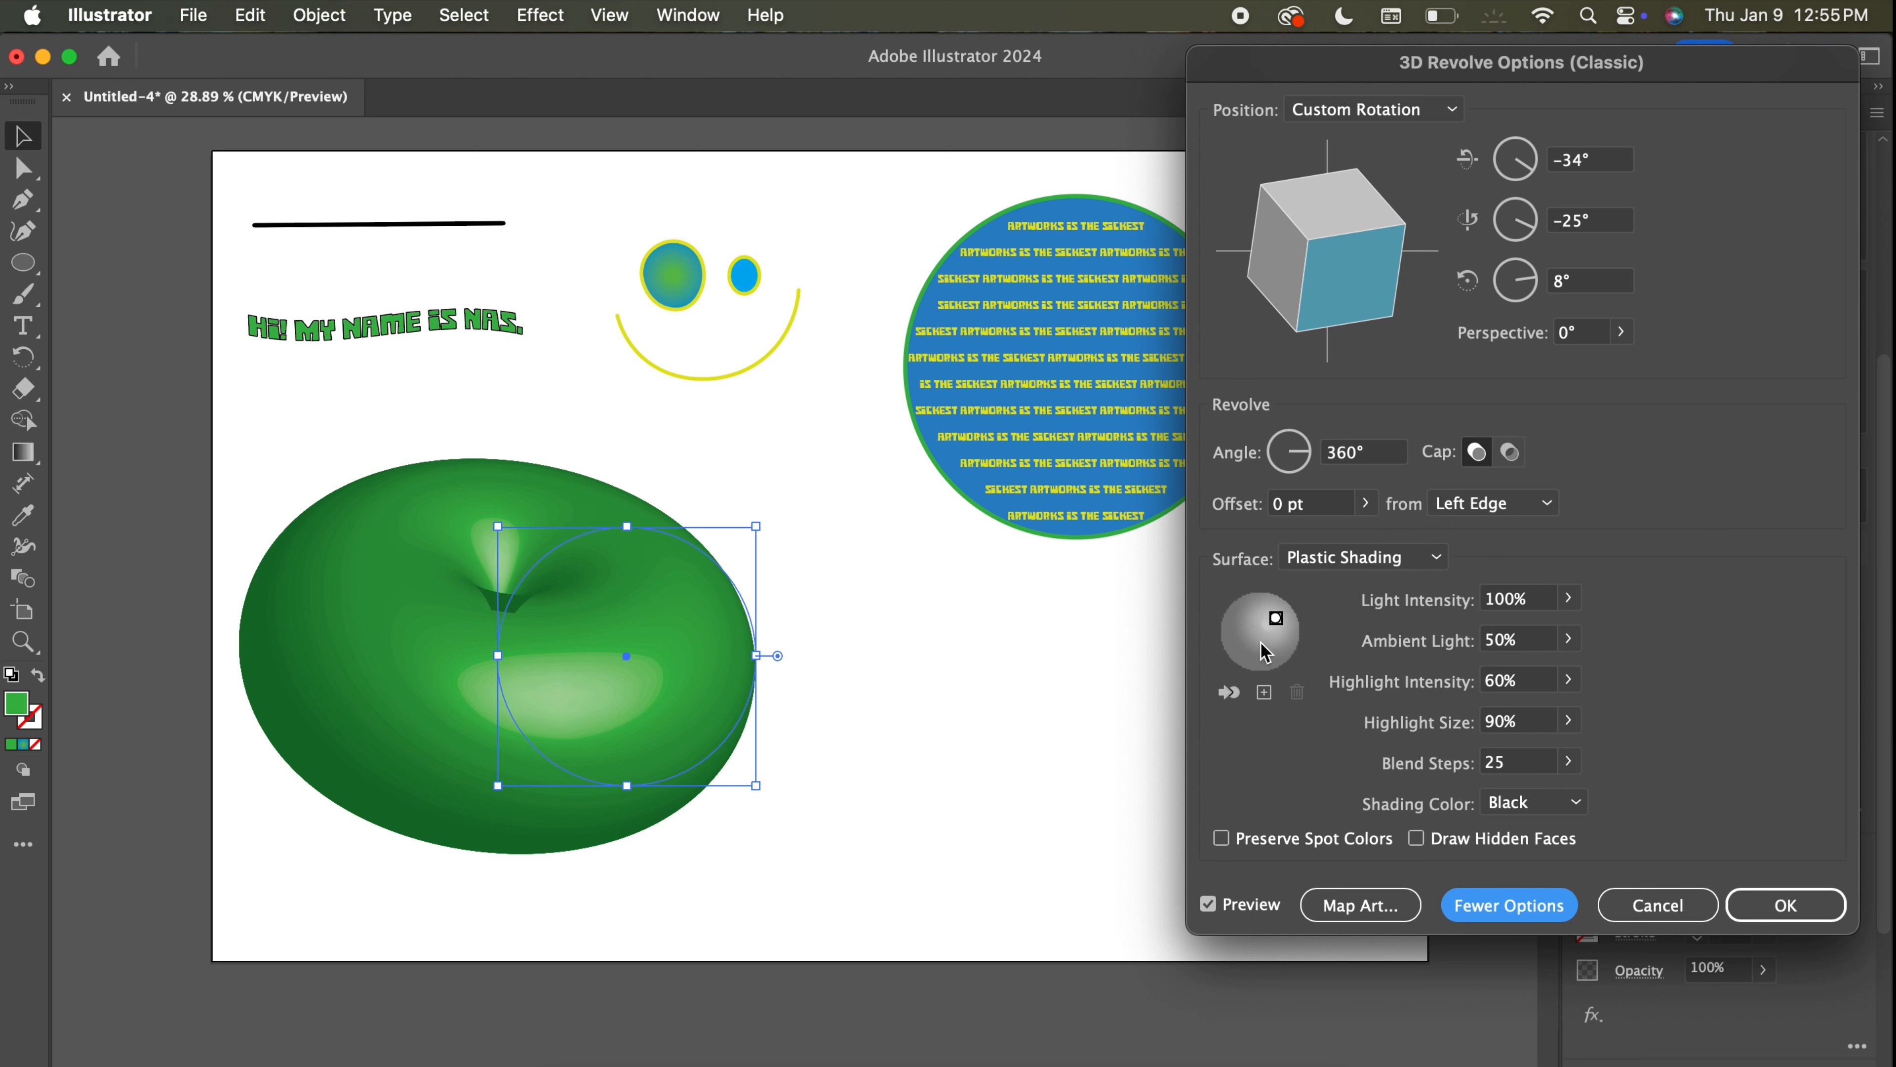
{"action": "left_click_drag", "start_coordinate": [1280, 626], "coordinate": [1251, 640]}
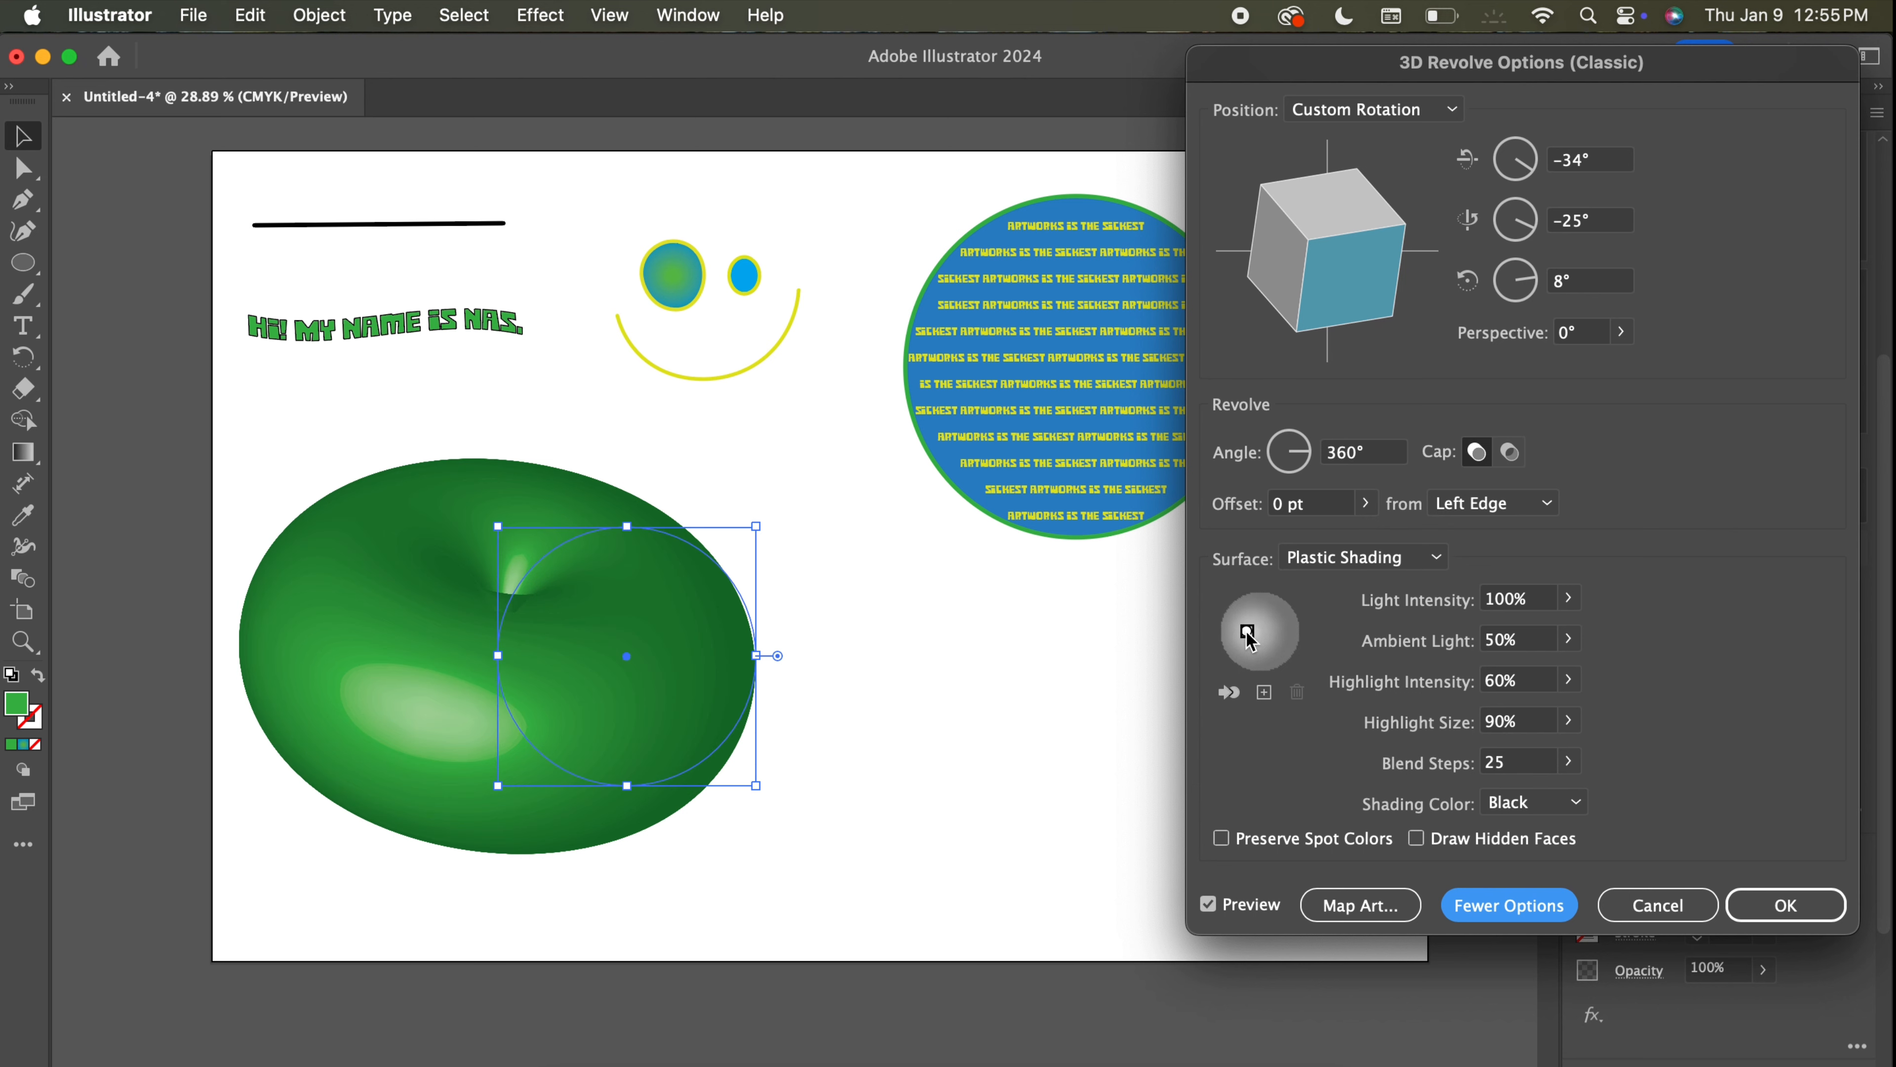
{"action": "left_click", "coordinate": [1569, 602]}
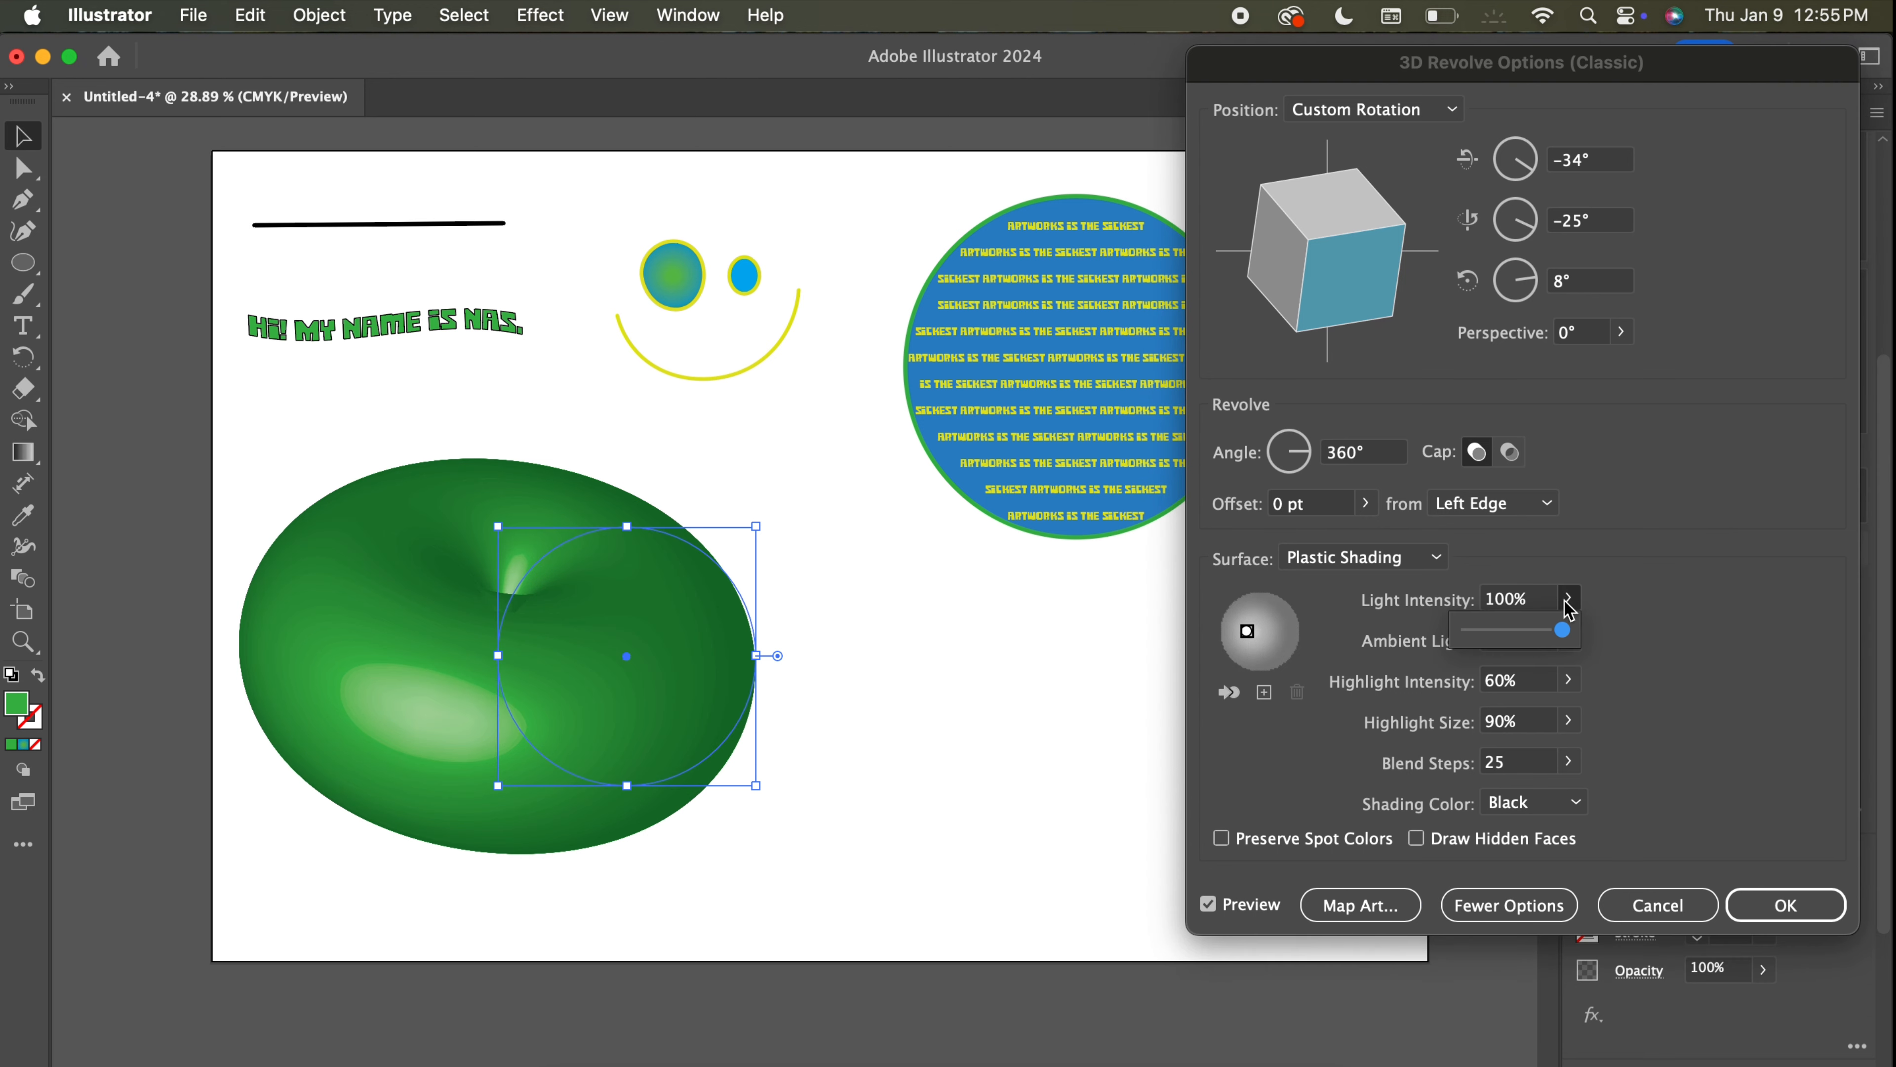
{"action": "mouse_move", "coordinate": [1565, 640]}
{"action": "left_mouse_down"}
{"action": "mouse_move", "coordinate": [1488, 646]}
{"action": "mouse_move", "coordinate": [1560, 647]}
{"action": "left_mouse_up"}
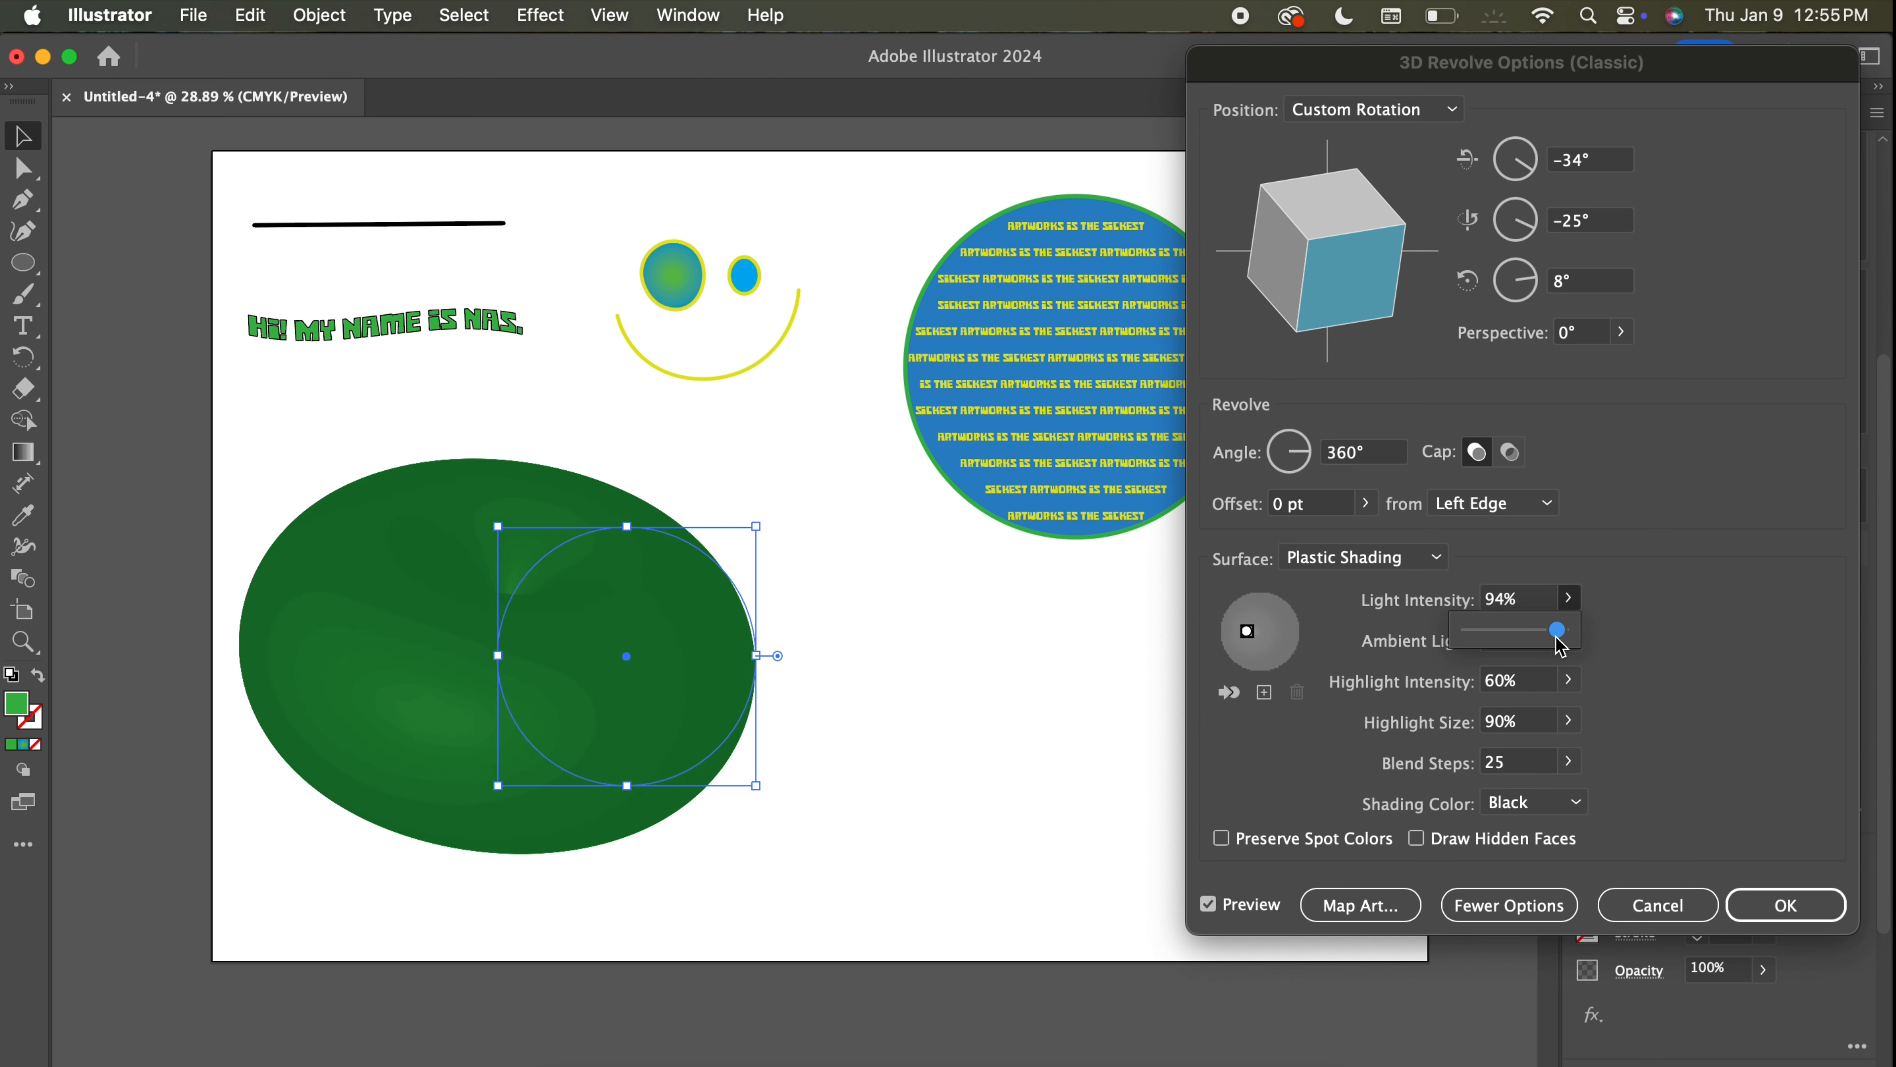
{"action": "left_click", "coordinate": [1647, 632]}
Set the revolved shape's Highlight Intensity to 67%.
{"action": "left_click", "coordinate": [1536, 683]}
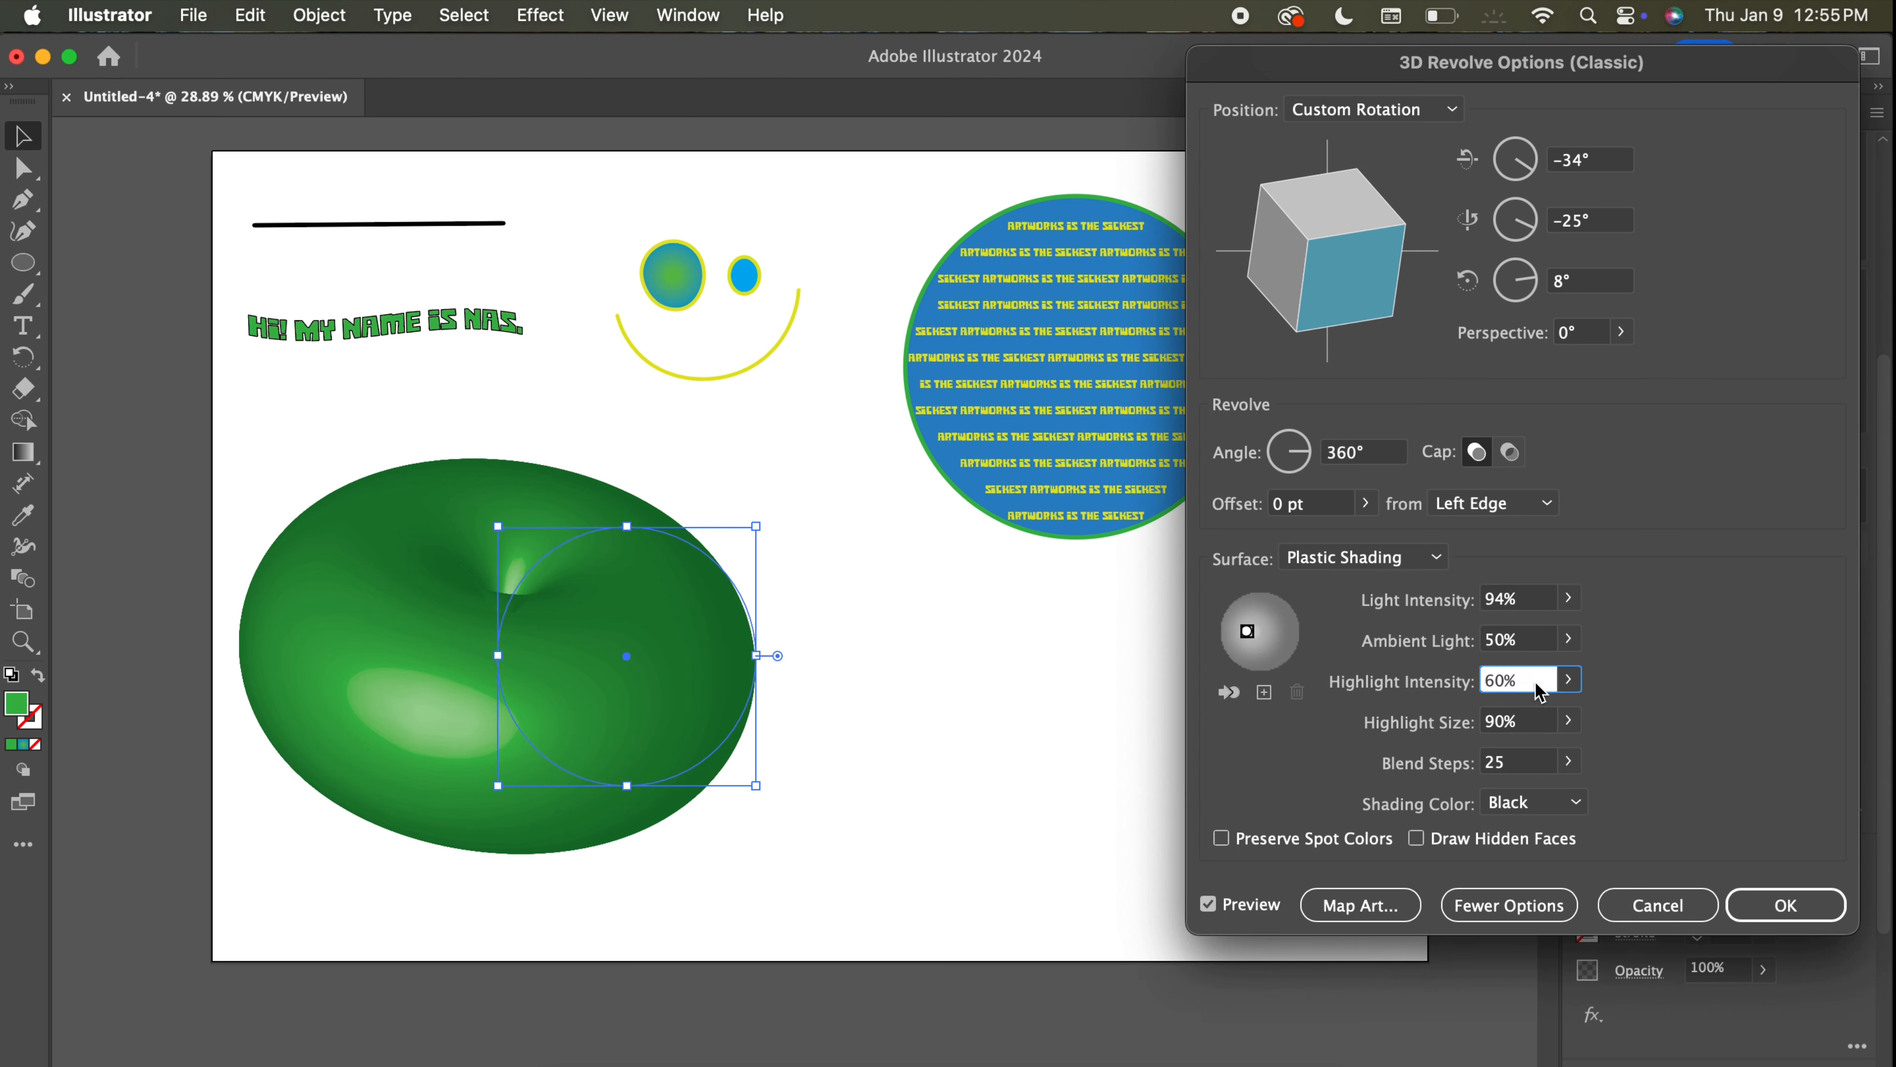
{"action": "left_click", "coordinate": [1569, 681]}
{"action": "mouse_move", "coordinate": [1523, 723]}
{"action": "left_mouse_down"}
{"action": "mouse_move", "coordinate": [1492, 721]}
{"action": "mouse_move", "coordinate": [1530, 721]}
{"action": "left_mouse_up"}
{"action": "left_click", "coordinate": [1685, 706]}
Try None as the revolved shape's shading color, replace it with custom yellow E1EA1F, and apply the effect.
{"action": "left_click", "coordinate": [1575, 803]}
{"action": "left_click", "coordinate": [1565, 830]}
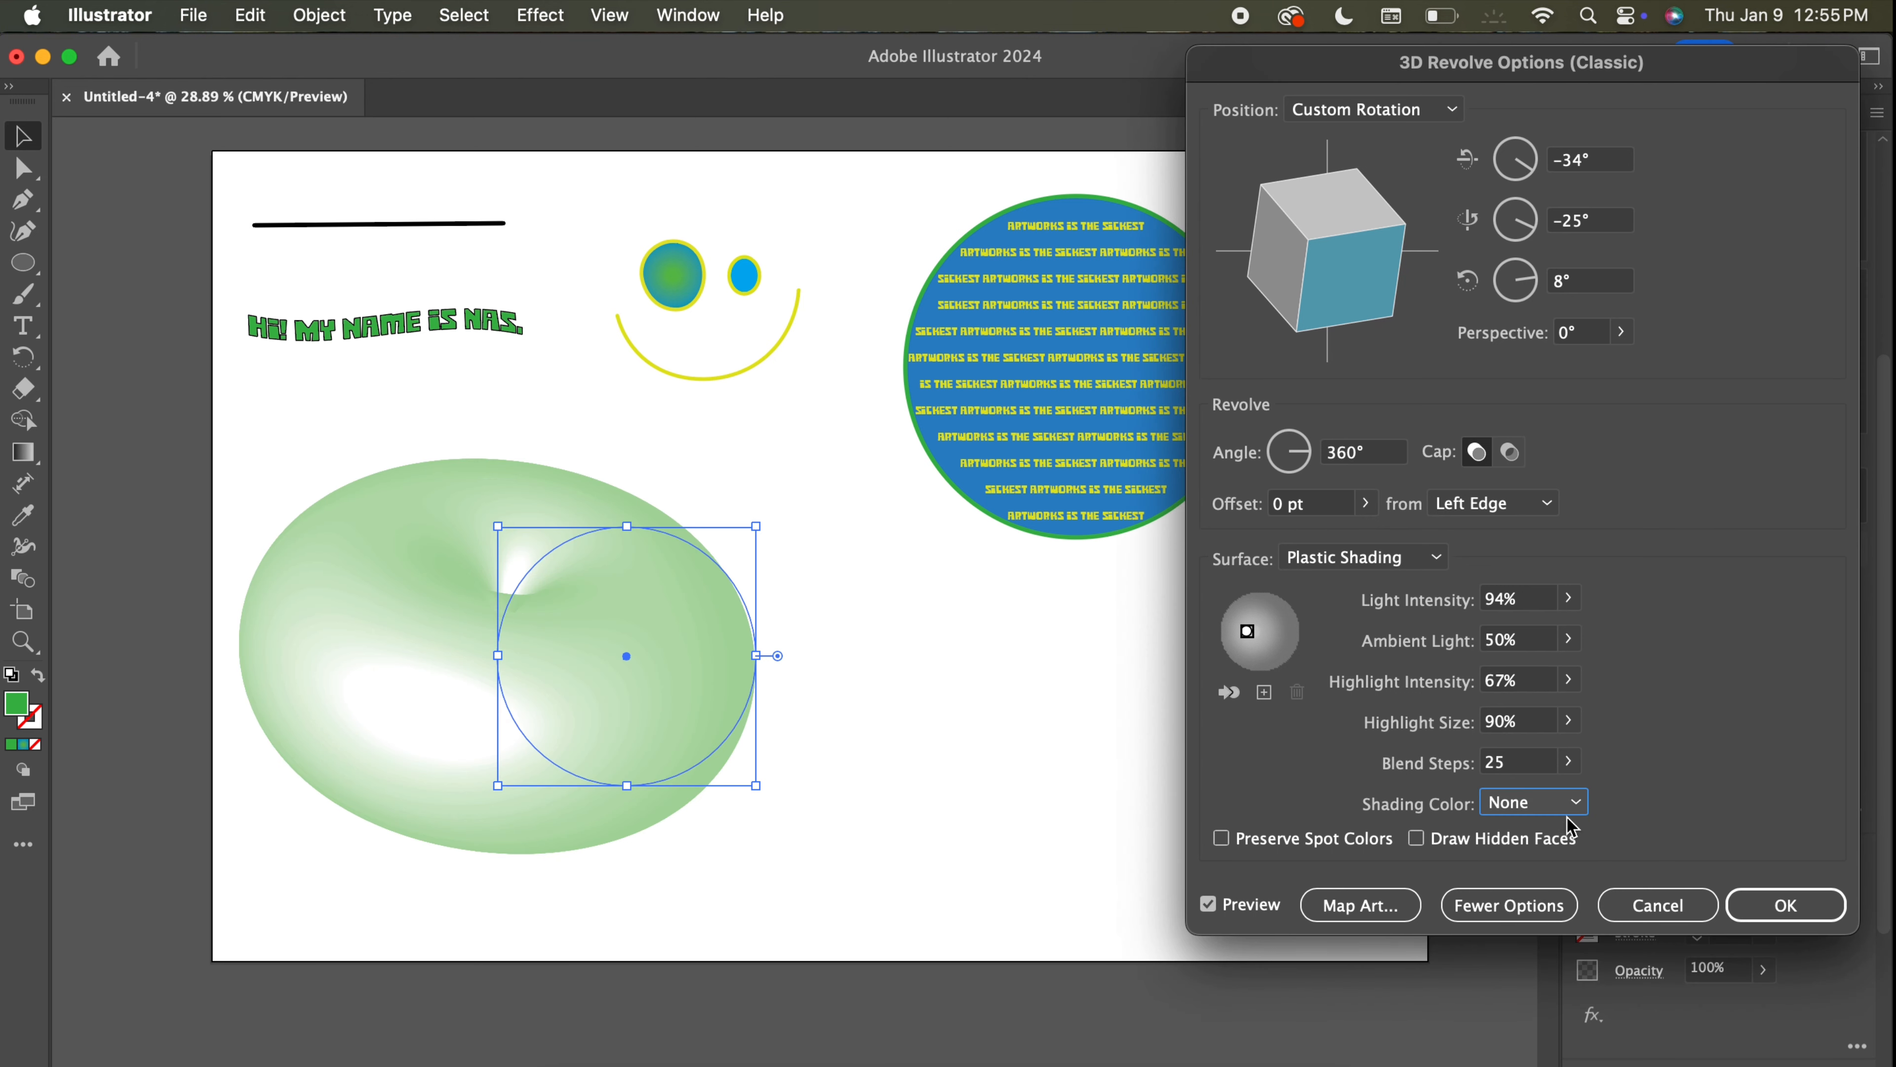
{"action": "left_click", "coordinate": [1575, 803]}
{"action": "left_click", "coordinate": [1564, 885]}
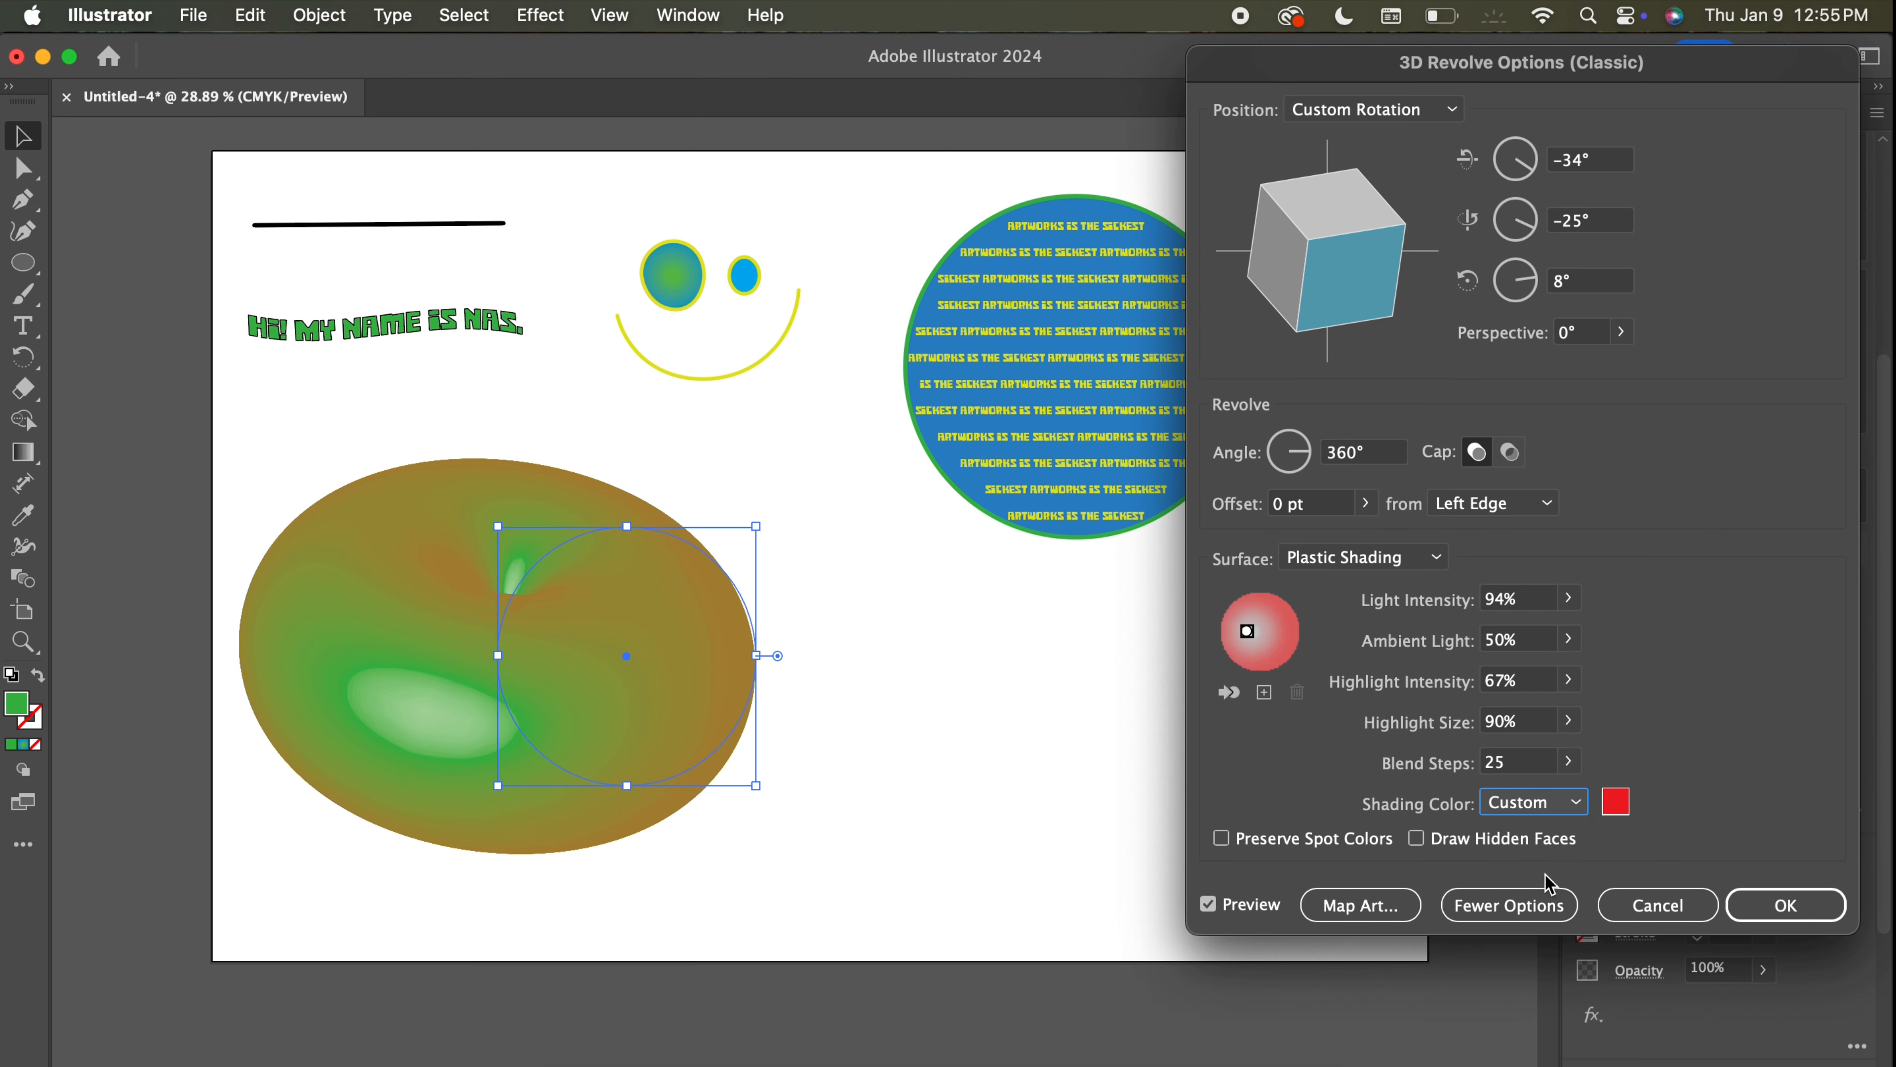
{"action": "left_click", "coordinate": [1615, 802]}
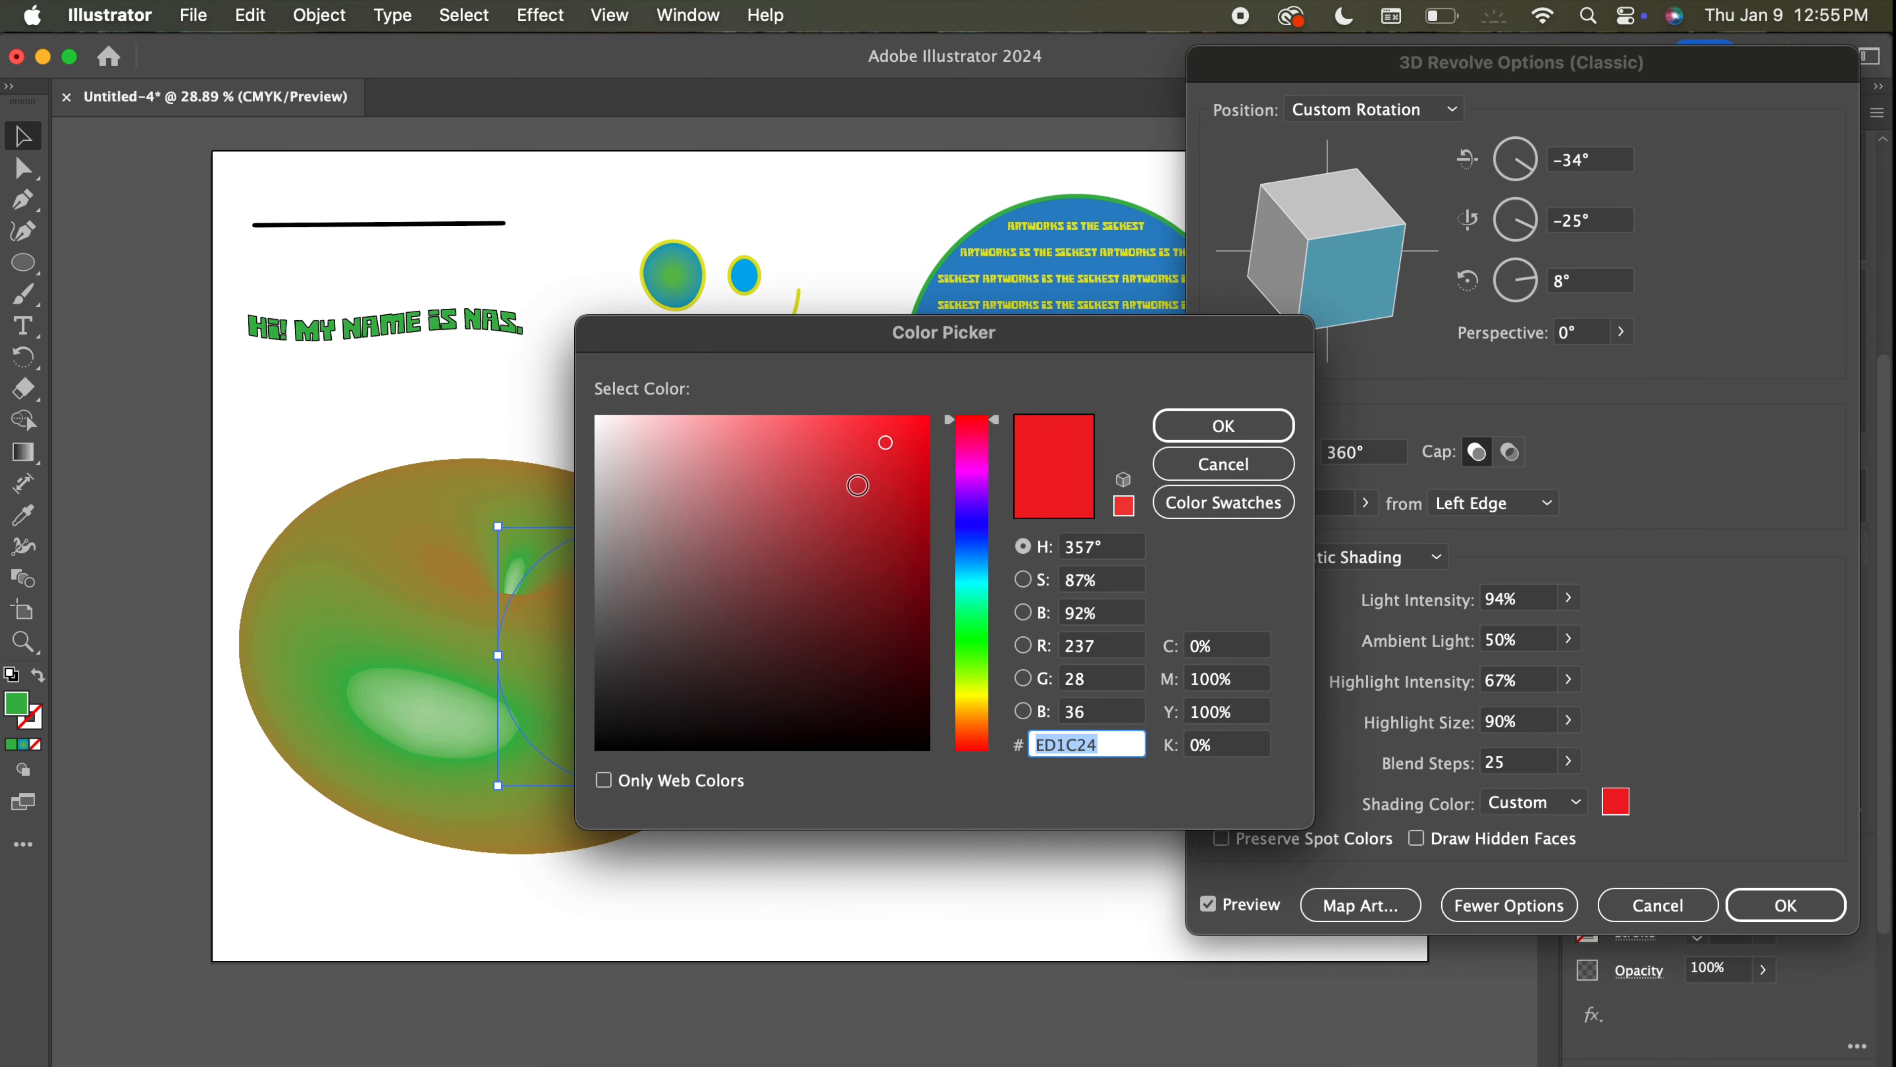
{"action": "left_click_drag", "start_coordinate": [987, 483], "coordinate": [984, 701]}
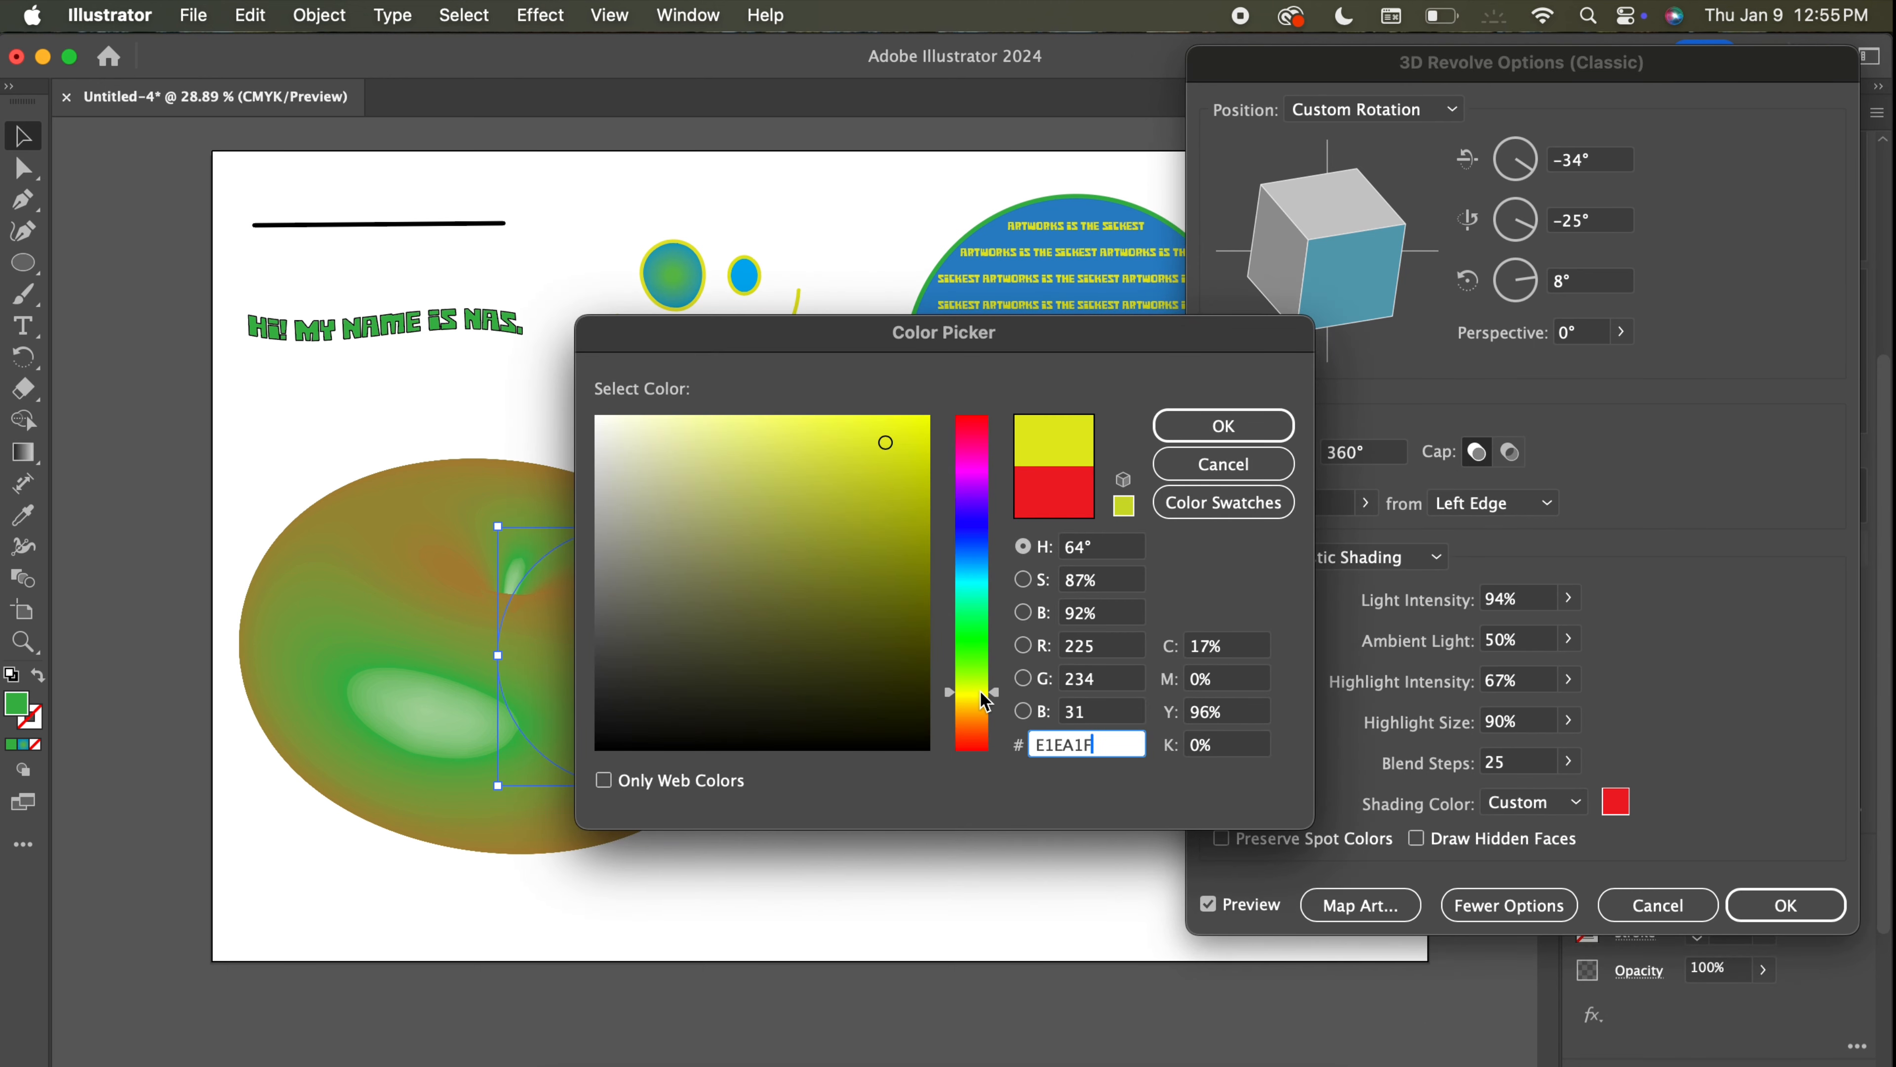
{"action": "left_click", "coordinate": [1222, 426]}
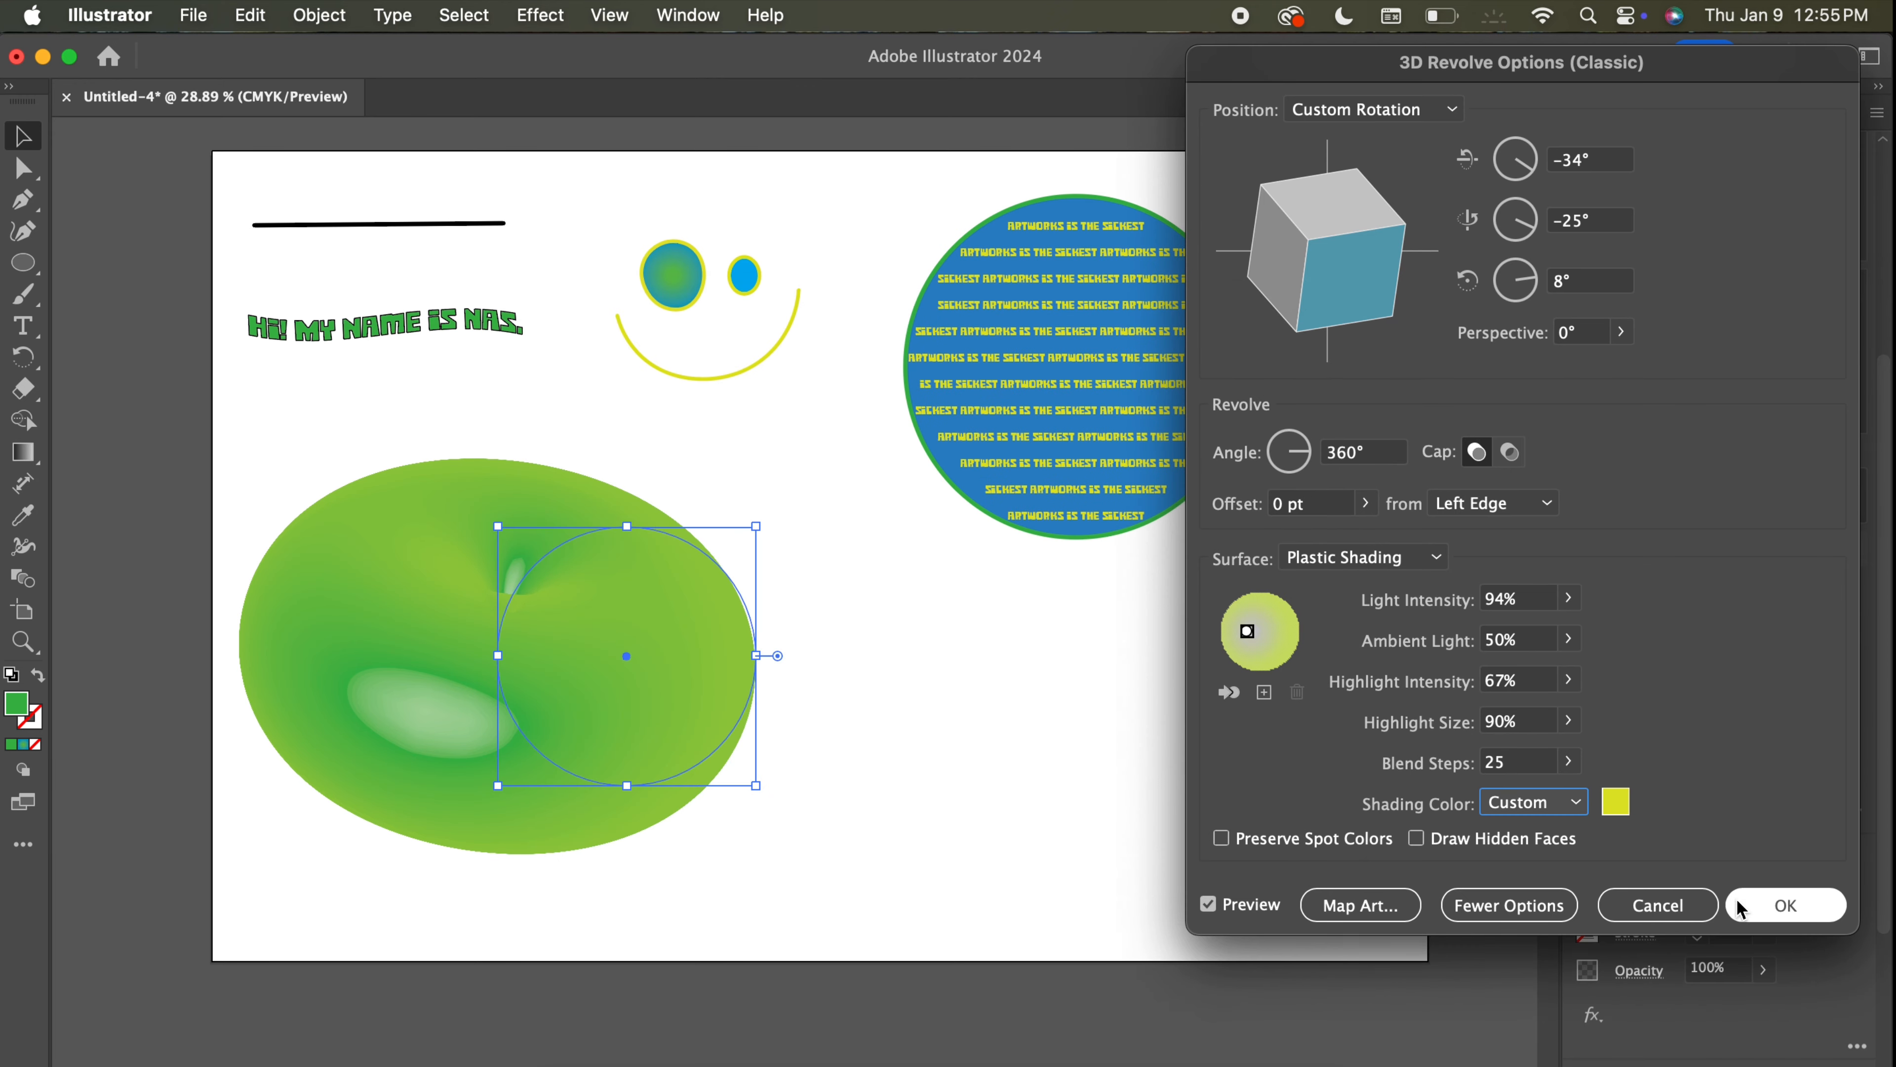
{"action": "left_click", "coordinate": [1763, 912]}
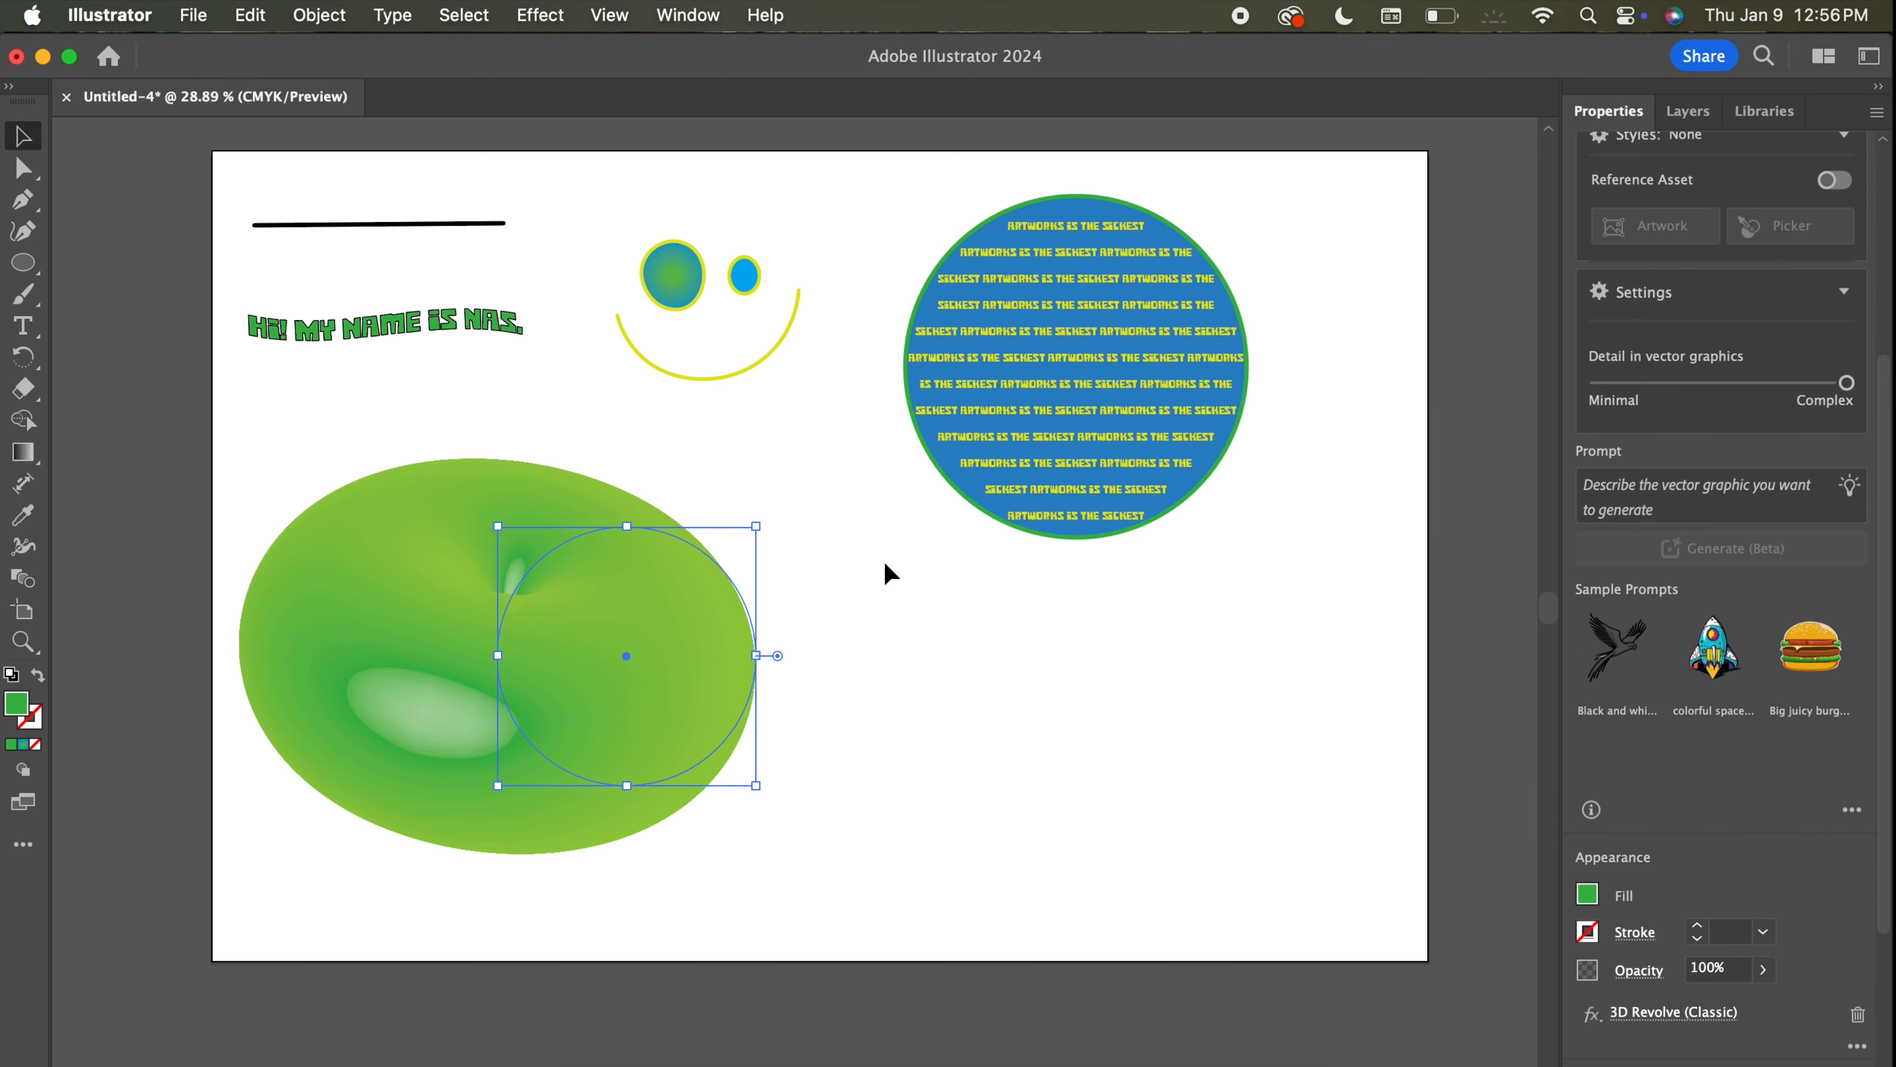
Move the revolved shape slightly right and cut its source circle down to a partial pie shape.
{"action": "left_click", "coordinate": [845, 581]}
{"action": "left_click_drag", "start_coordinate": [672, 624], "coordinate": [718, 620]}
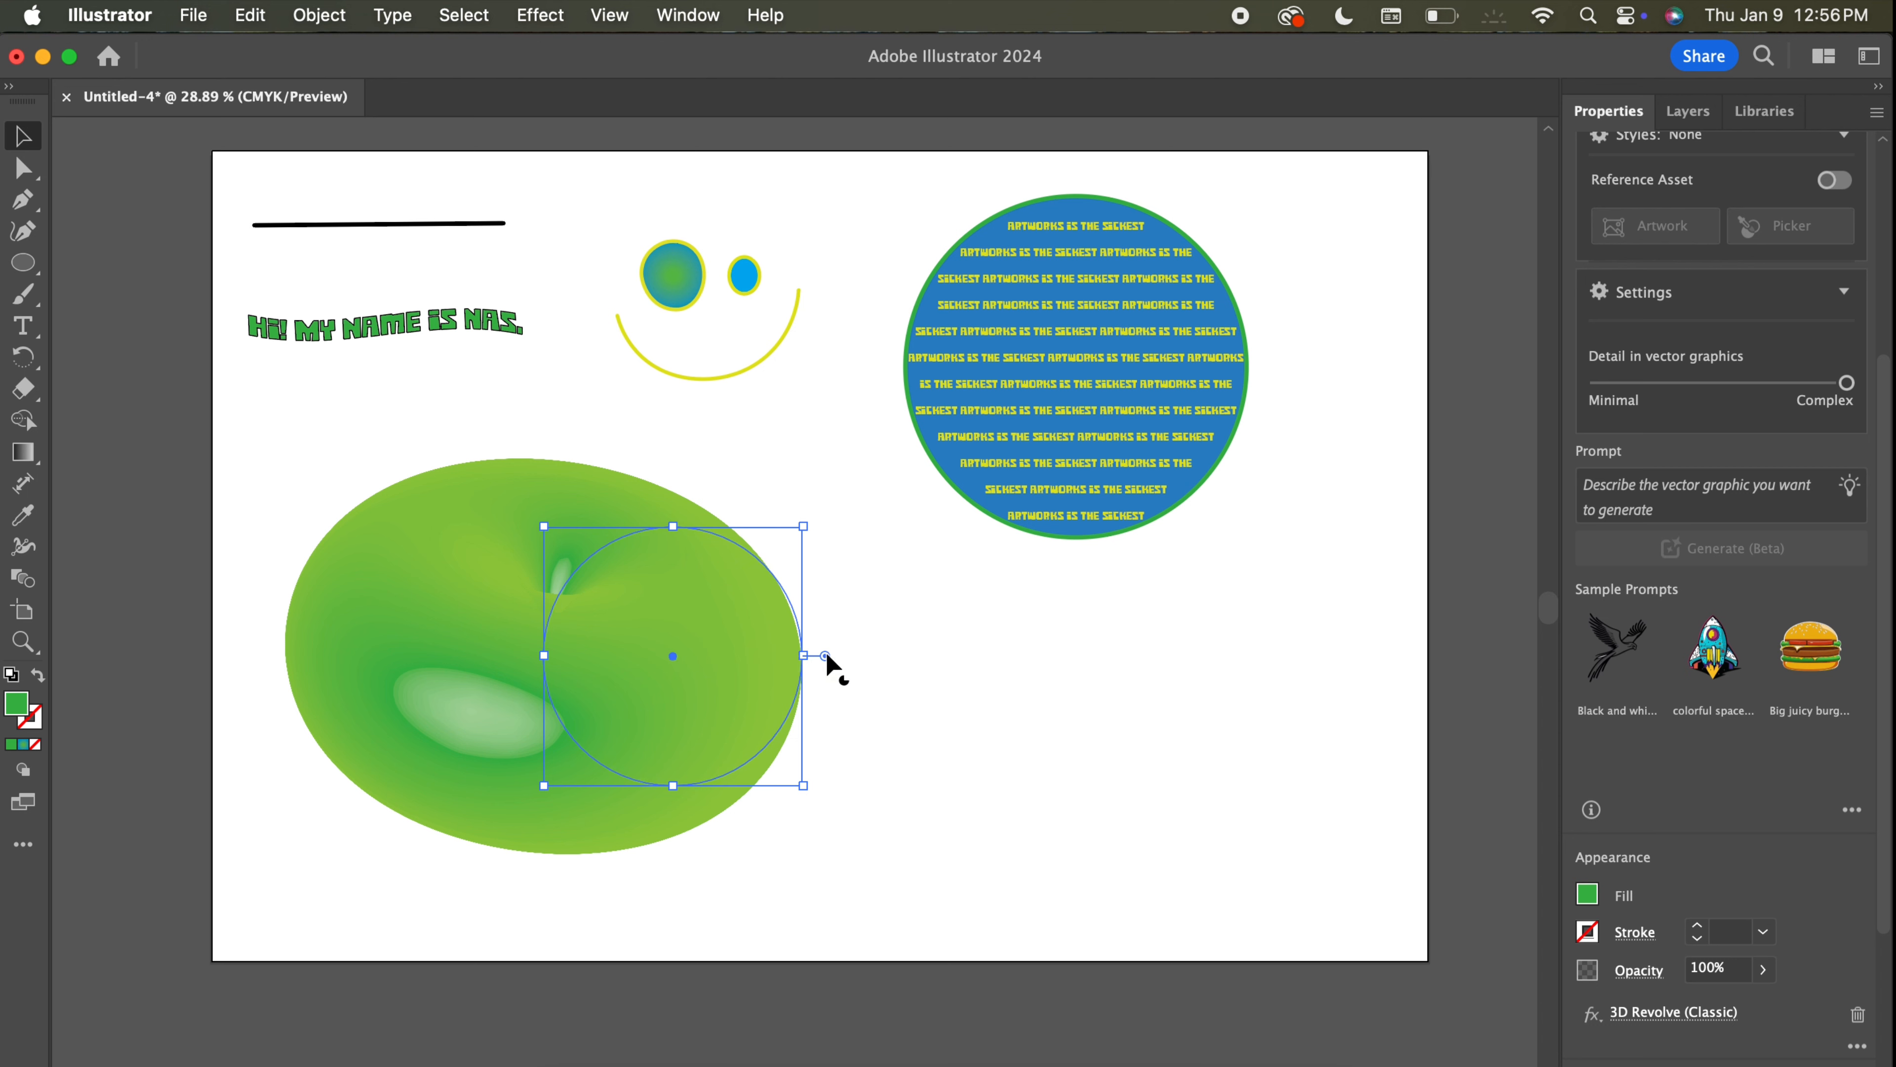
{"action": "left_click_drag", "start_coordinate": [829, 662], "coordinate": [754, 529]}
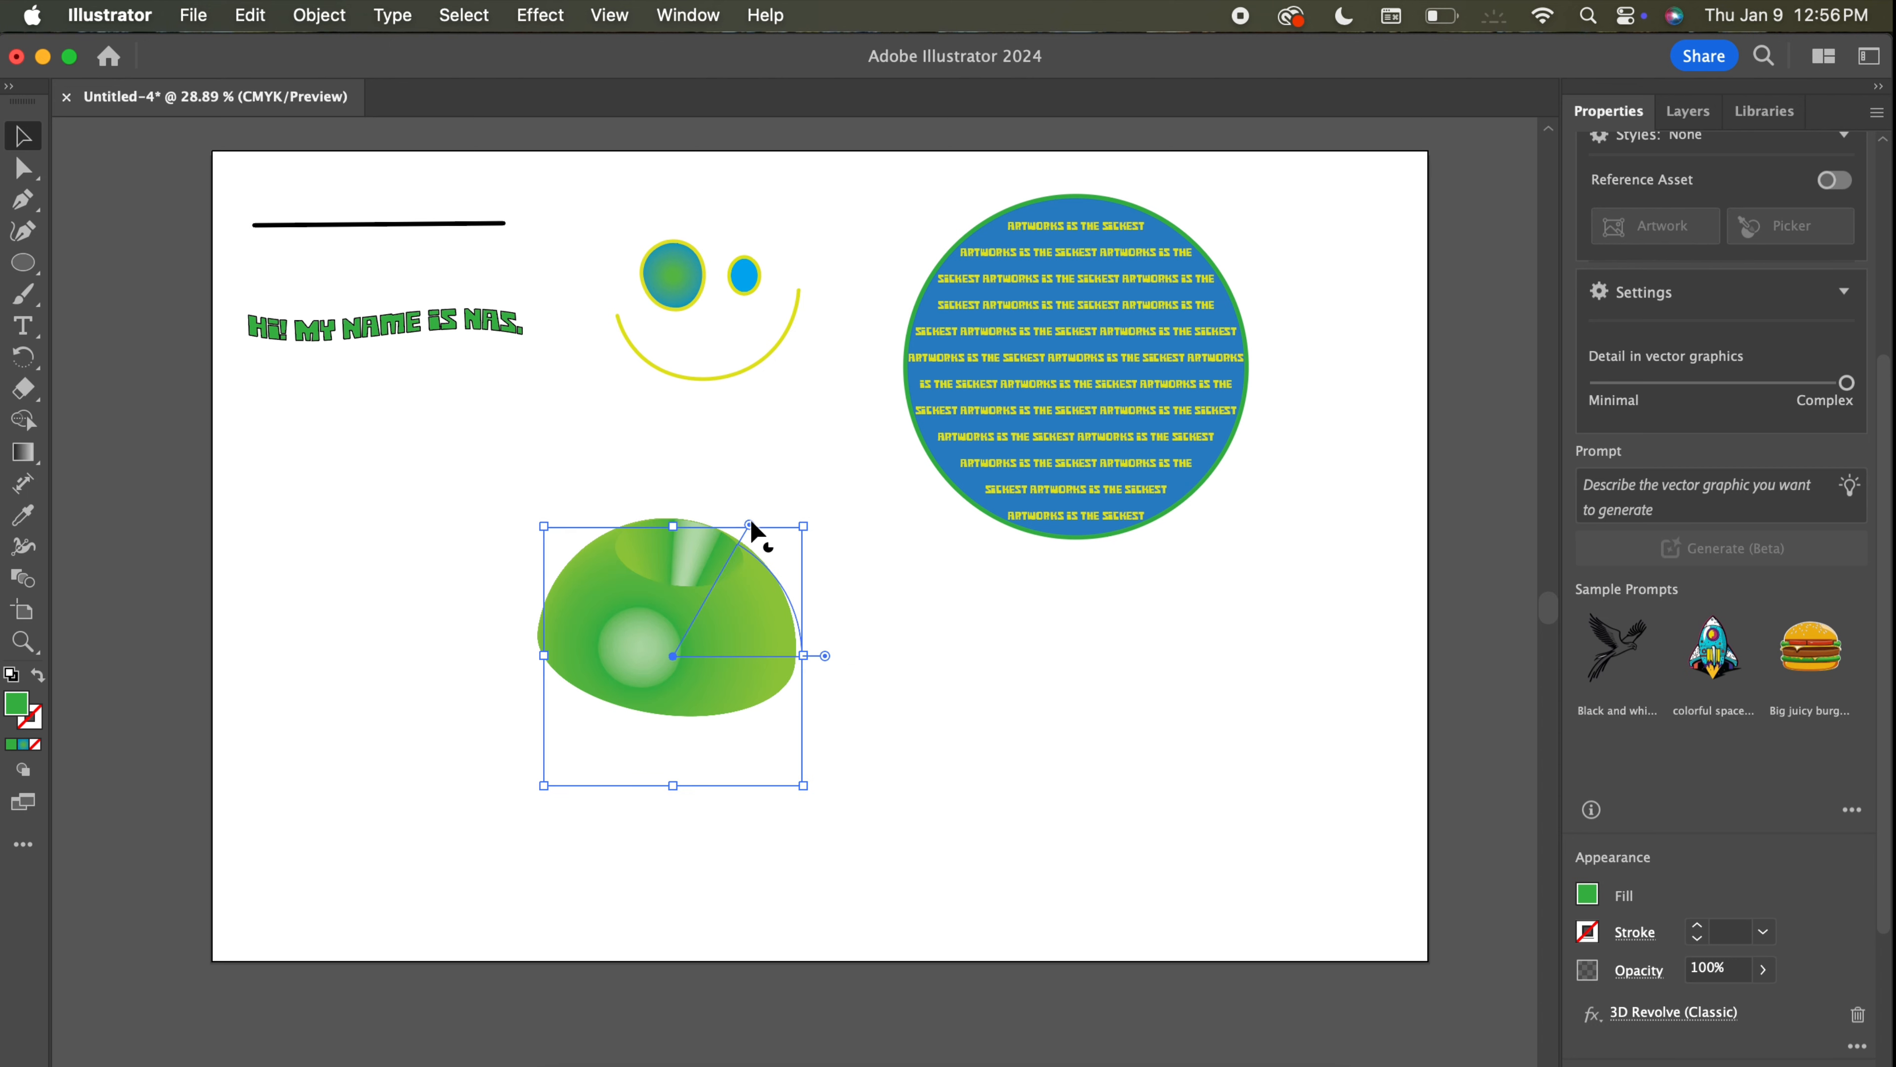
Rotate the pie-shaped source counterclockwise by about 110° in total and reposition the revolved shape below the smiley face.
{"action": "left_click_drag", "start_coordinate": [534, 523], "coordinate": [514, 551]}
{"action": "left_click_drag", "start_coordinate": [643, 631], "coordinate": [603, 692]}
{"action": "left_click_drag", "start_coordinate": [607, 580], "coordinate": [581, 578]}
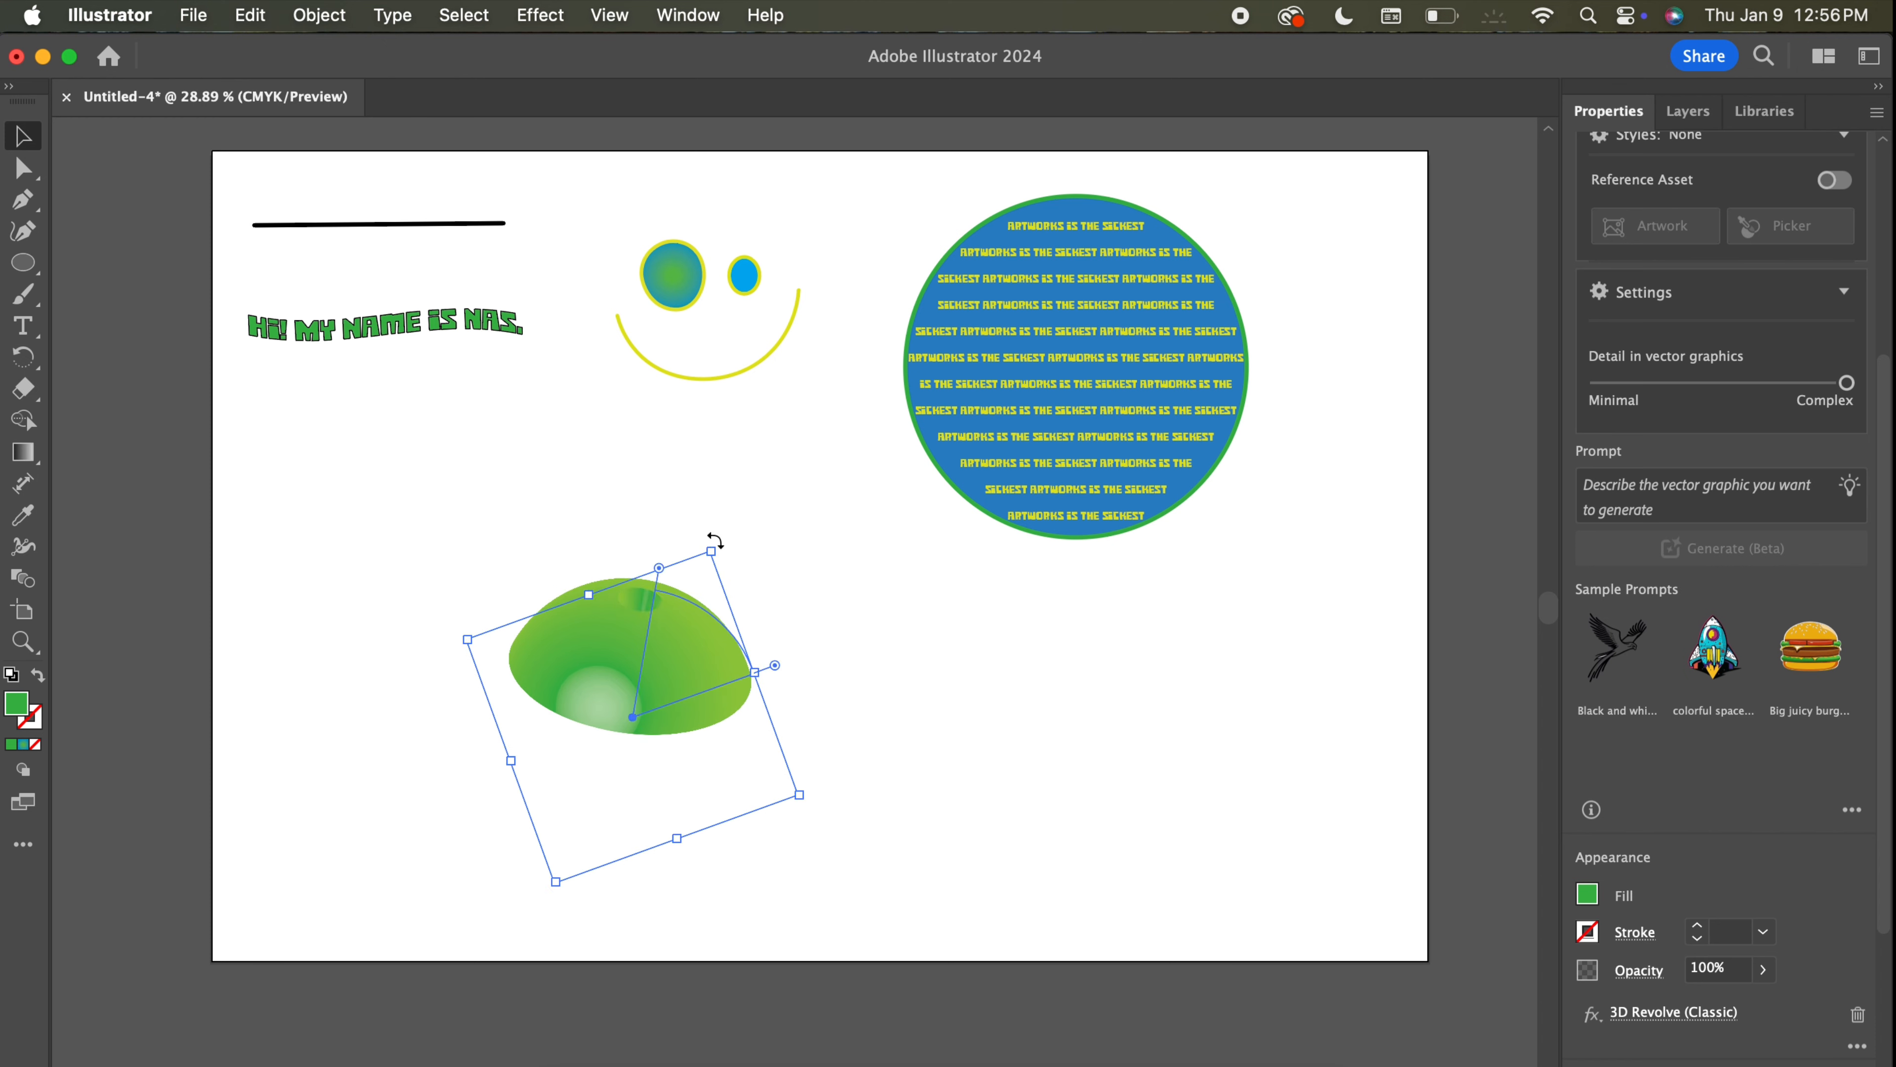
{"action": "left_click_drag", "start_coordinate": [715, 539], "coordinate": [465, 634]}
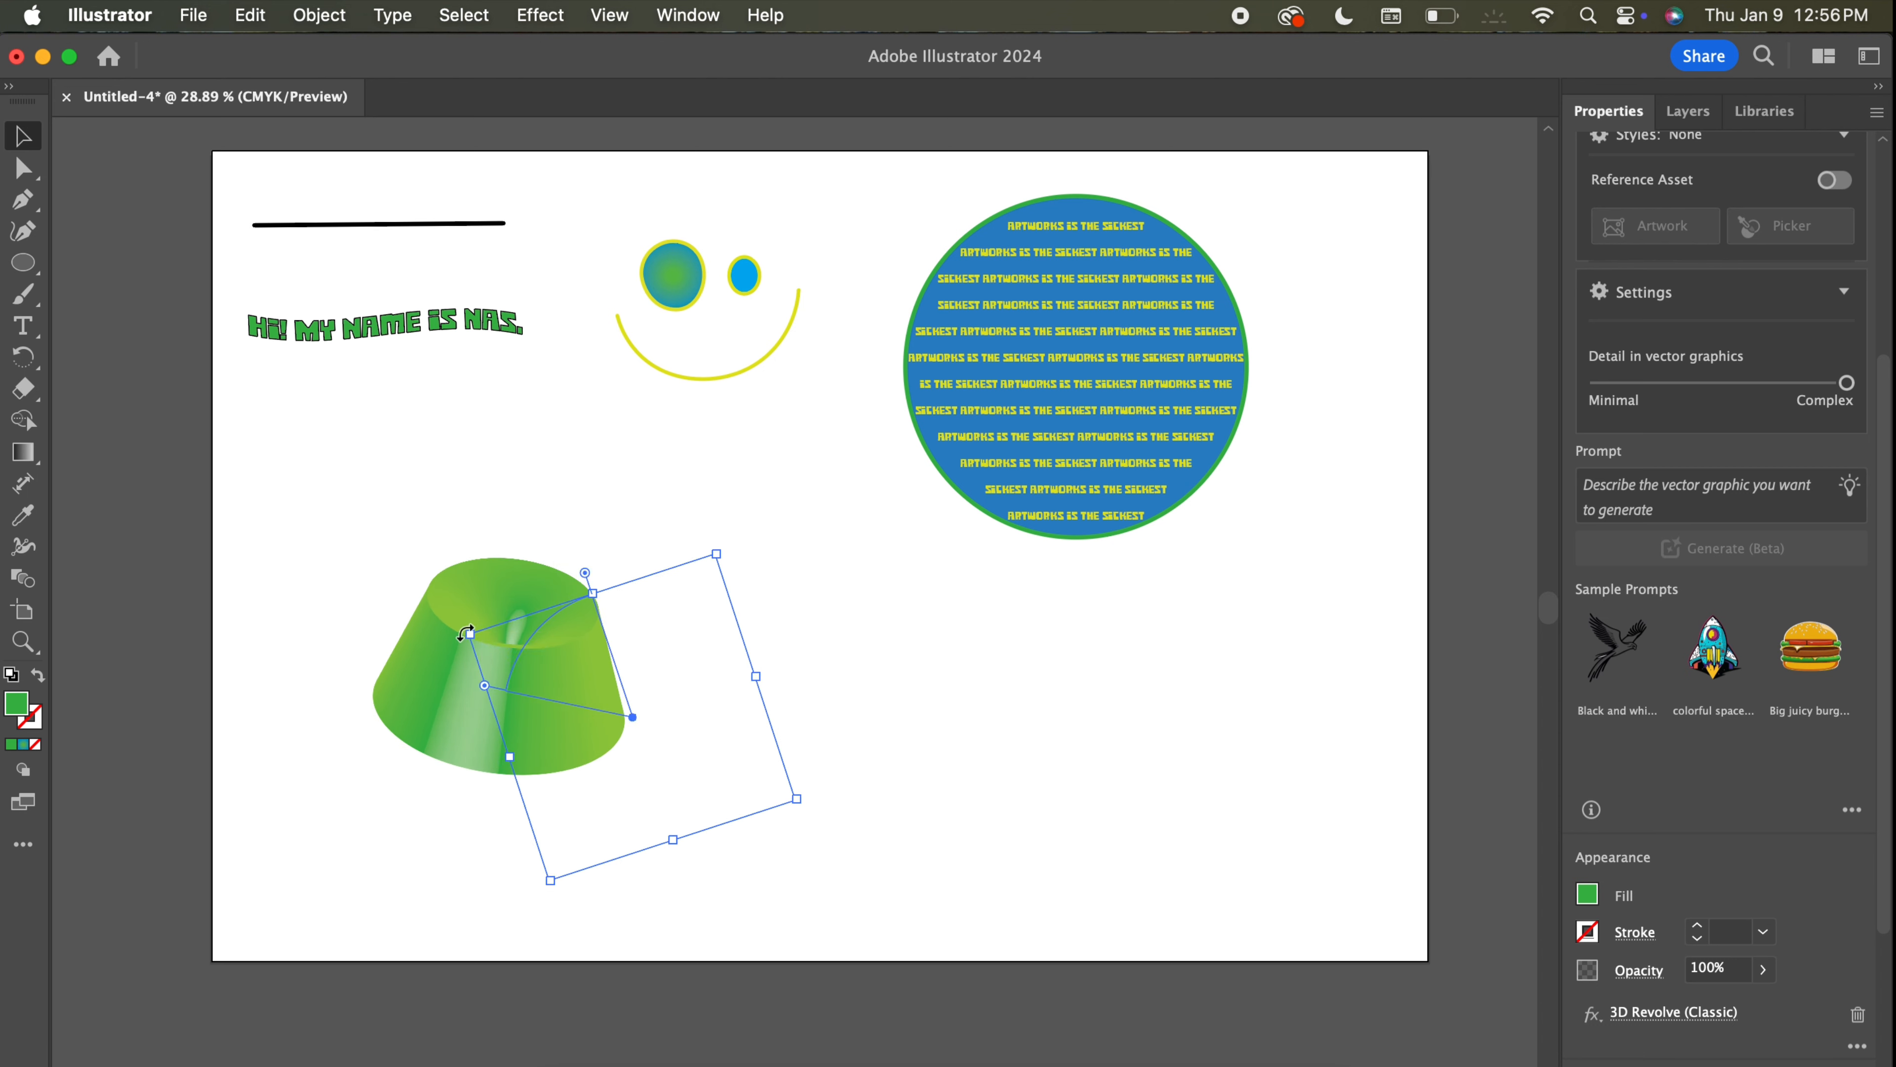
{"action": "left_click", "coordinate": [723, 771]}
{"action": "left_click_drag", "start_coordinate": [495, 724], "coordinate": [619, 700]}
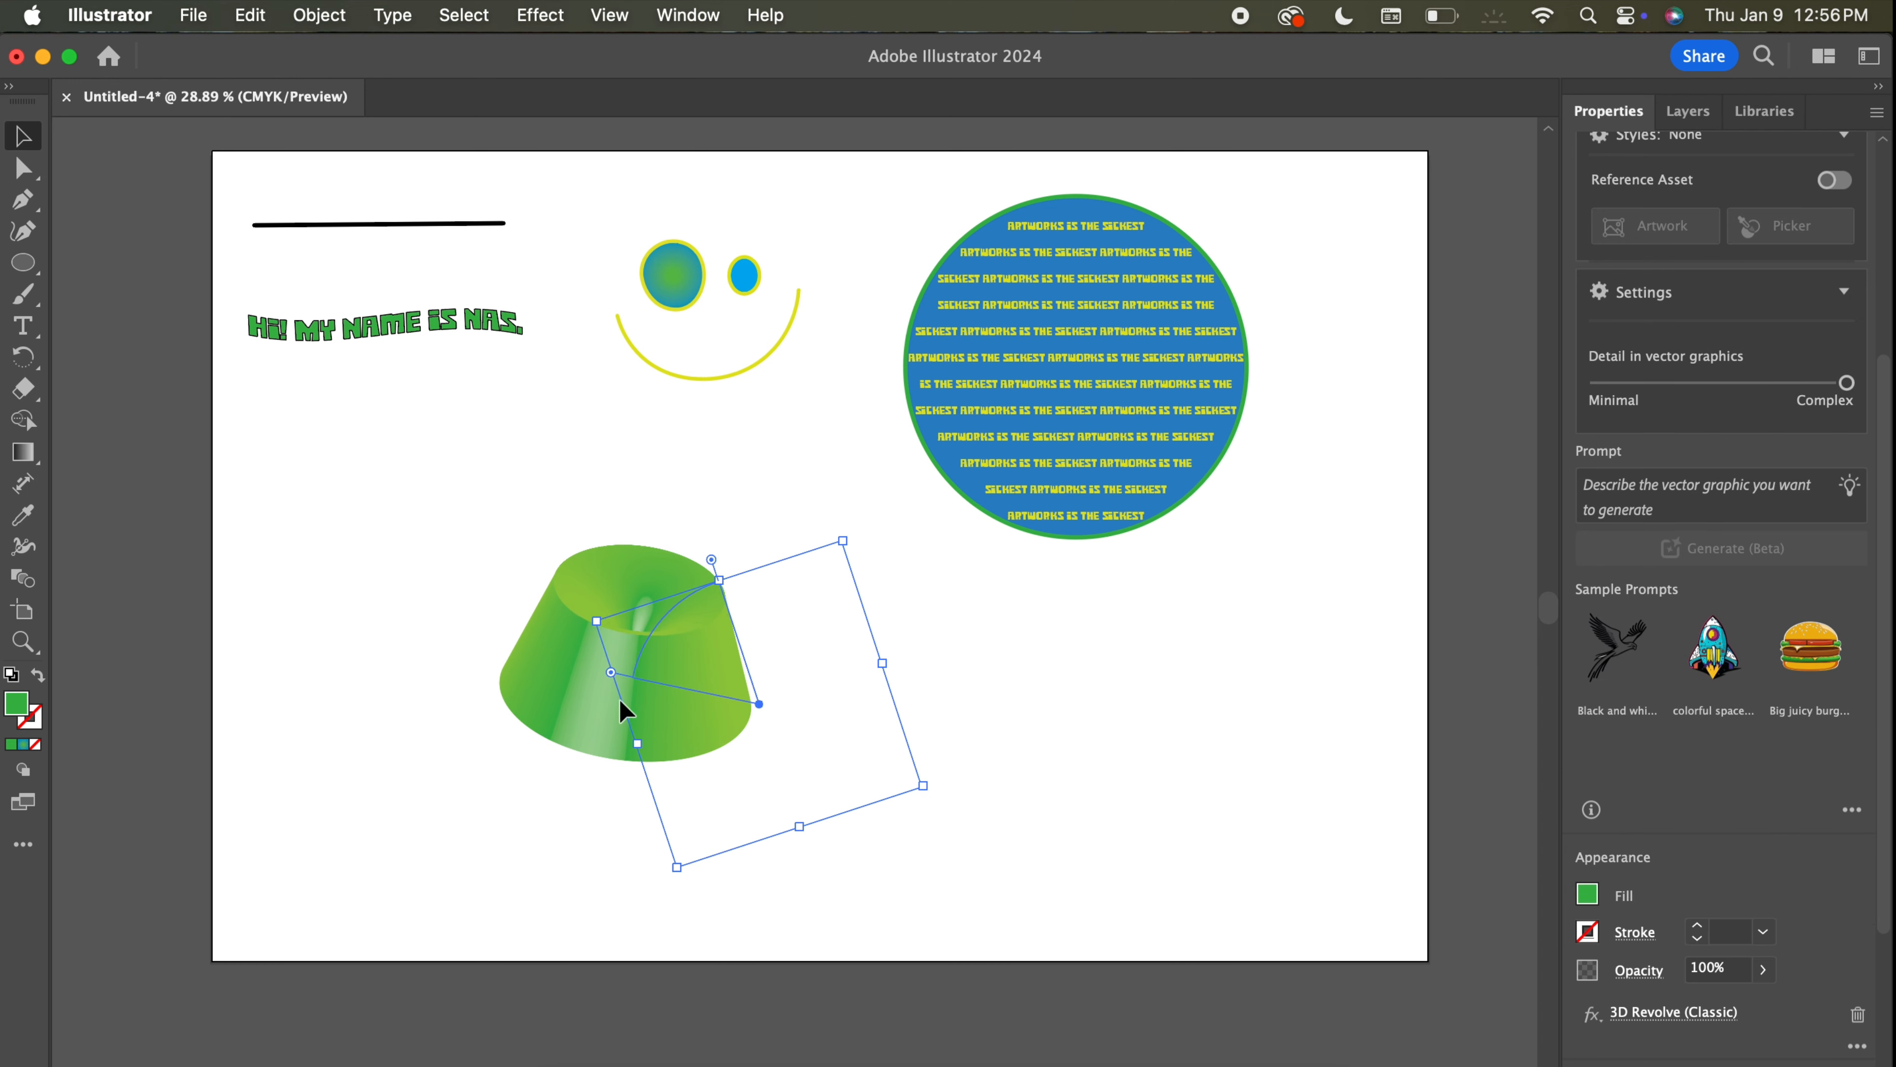
{"action": "left_click", "coordinate": [499, 758]}
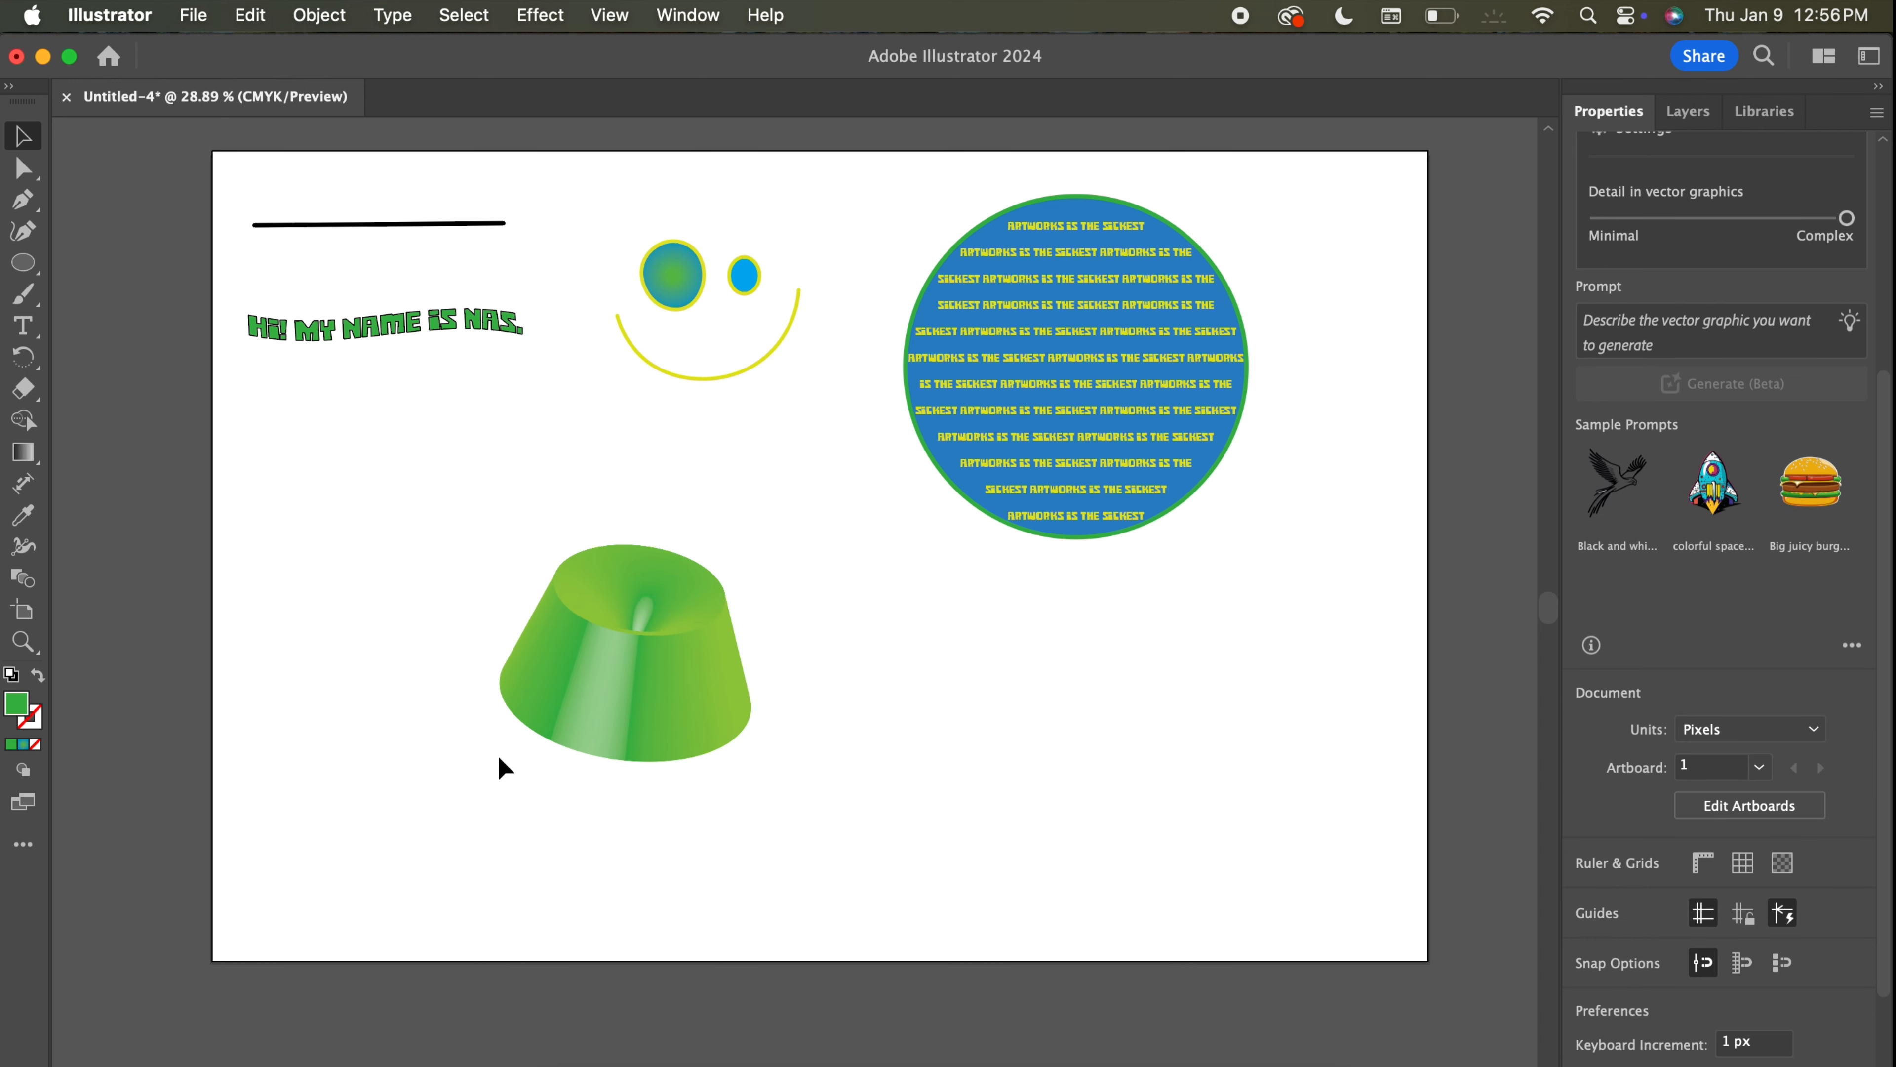
Reopen the green shape's 3D Revolve options and try the Back and Top positions.
{"action": "left_click", "coordinate": [597, 689]}
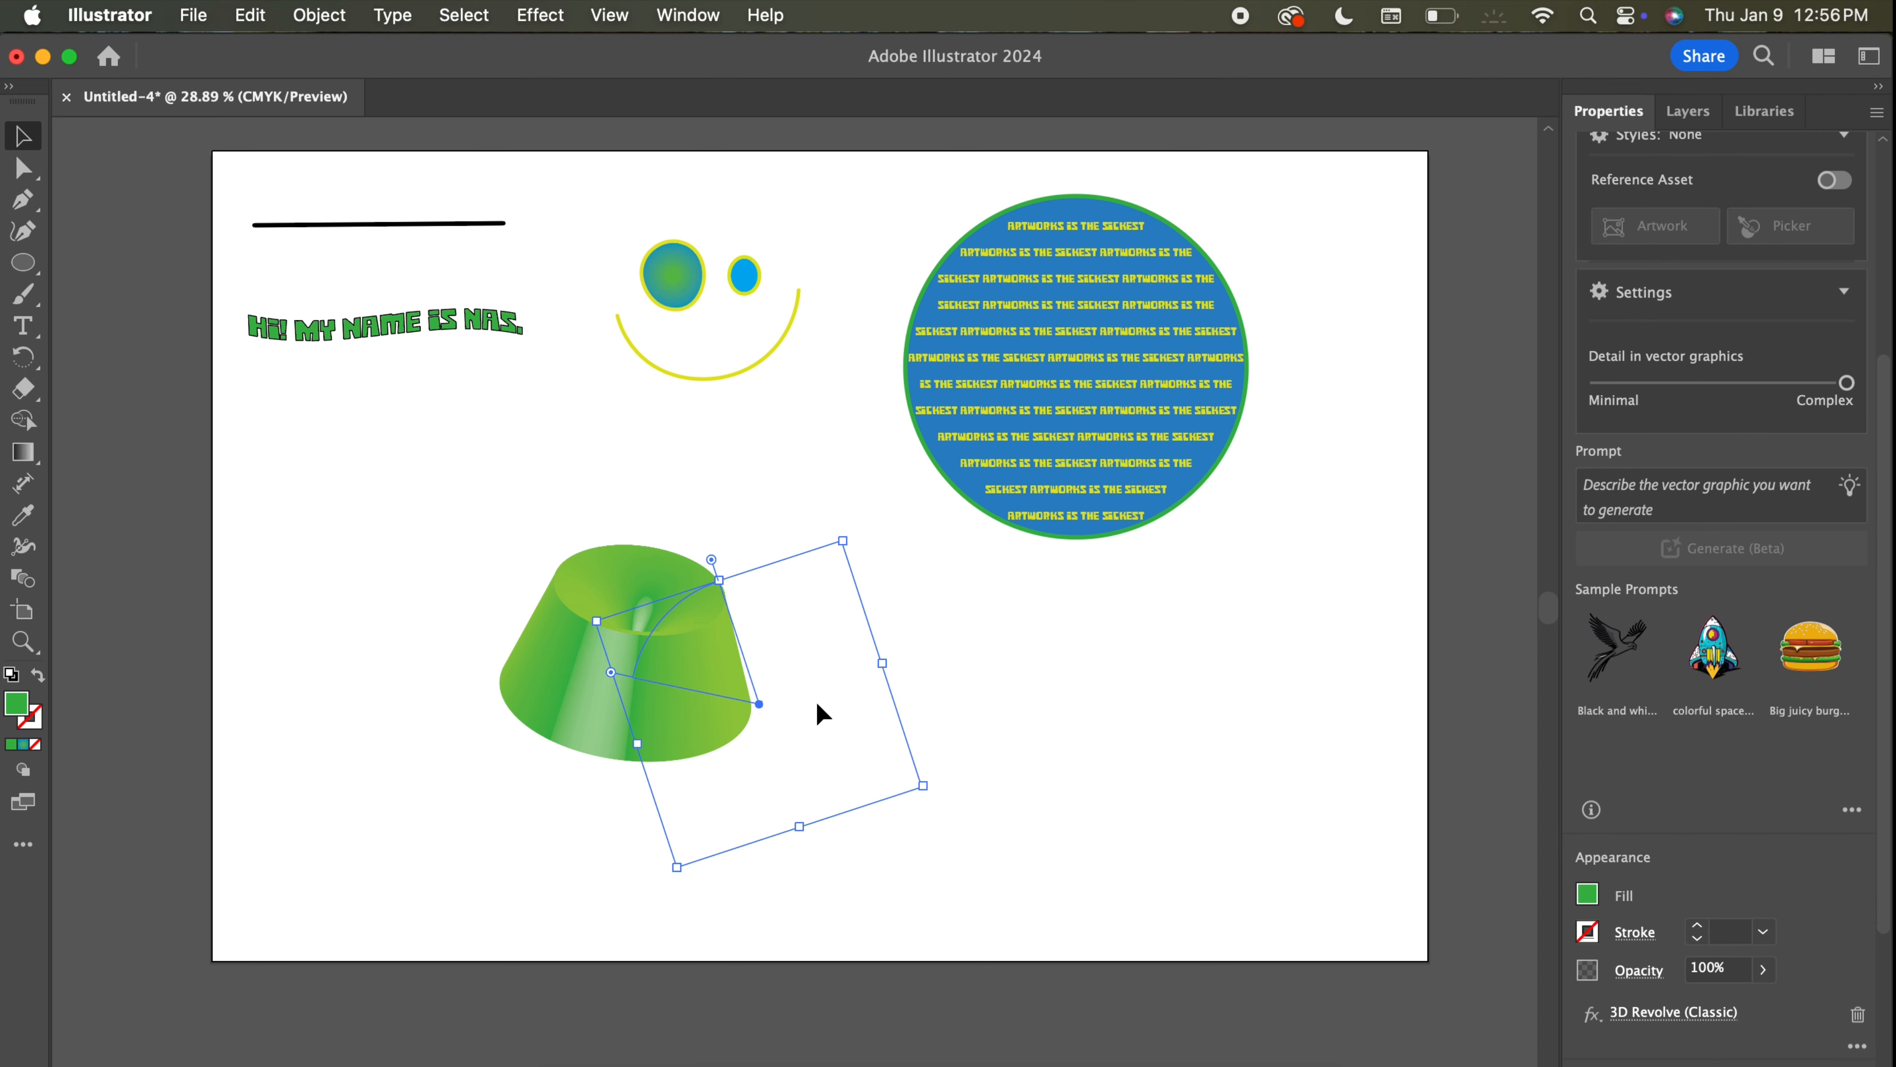
{"action": "left_click", "coordinate": [1689, 1017]}
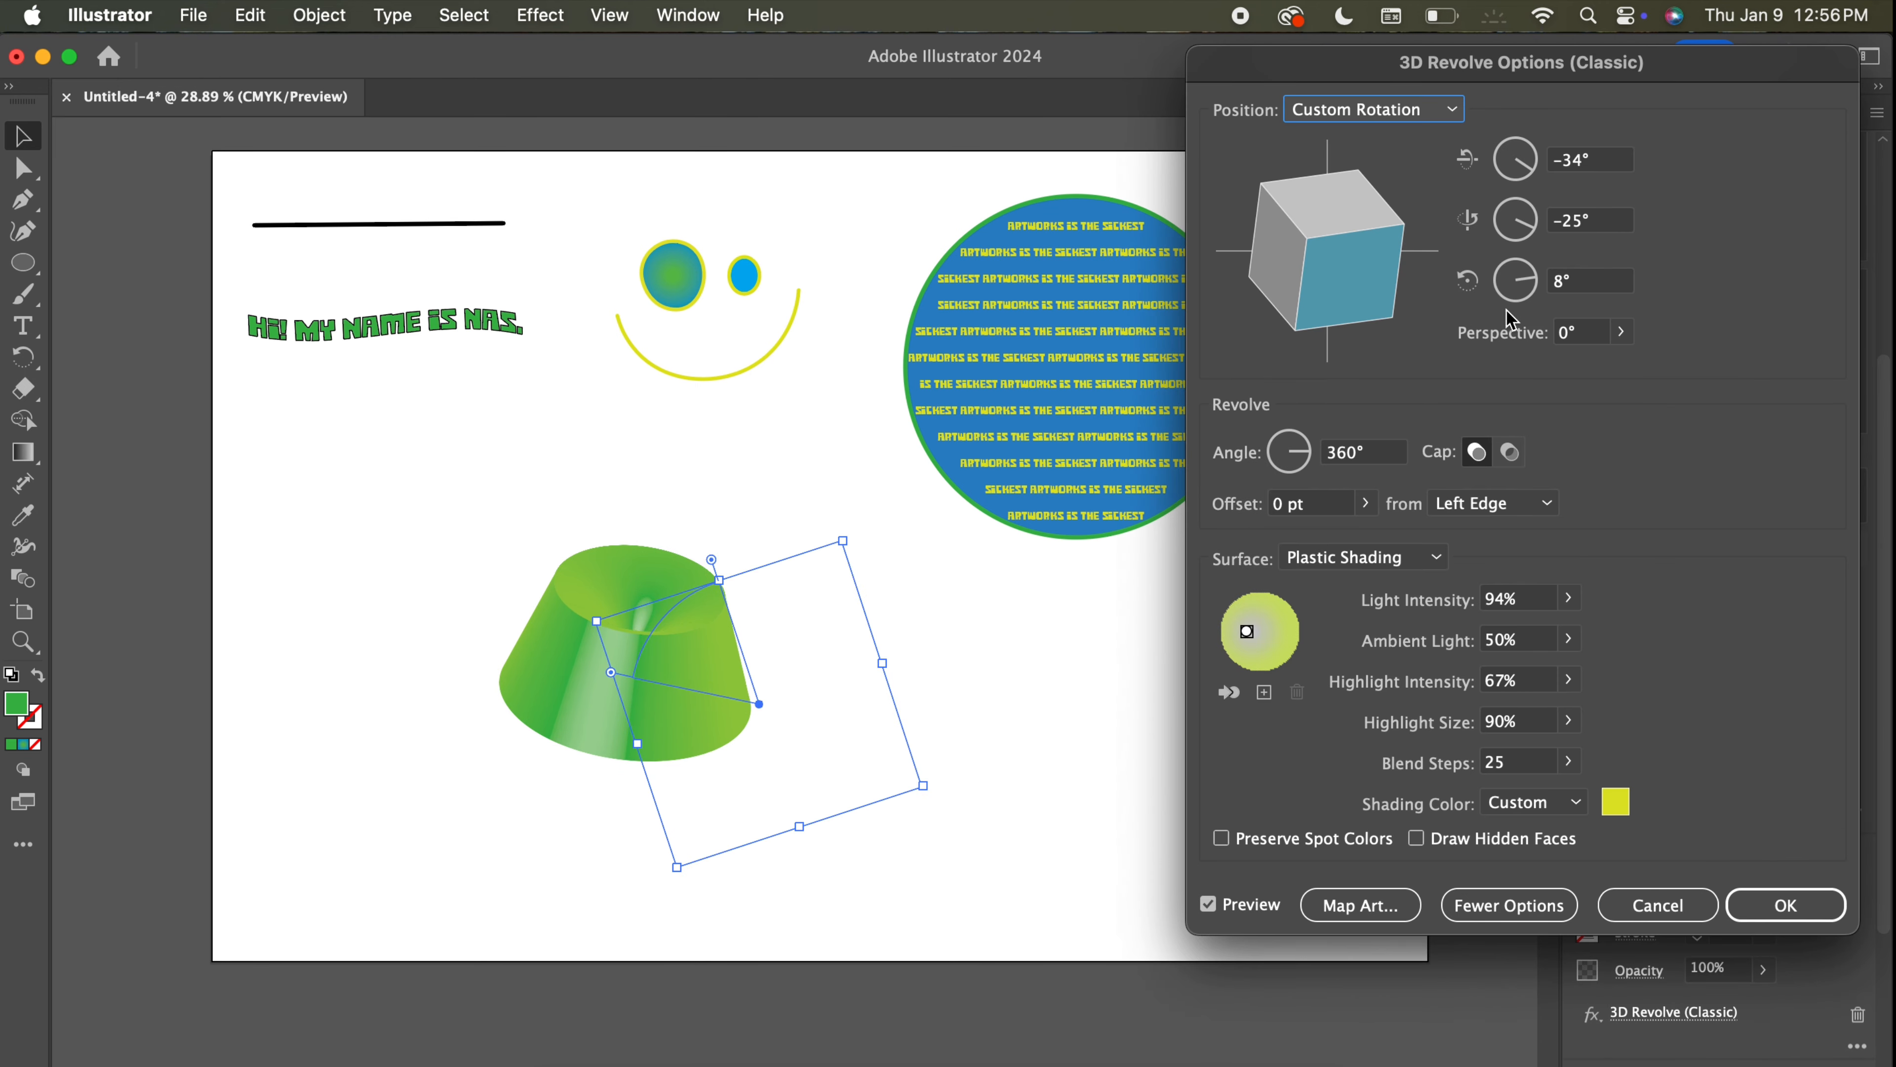
{"action": "left_click", "coordinate": [1413, 119]}
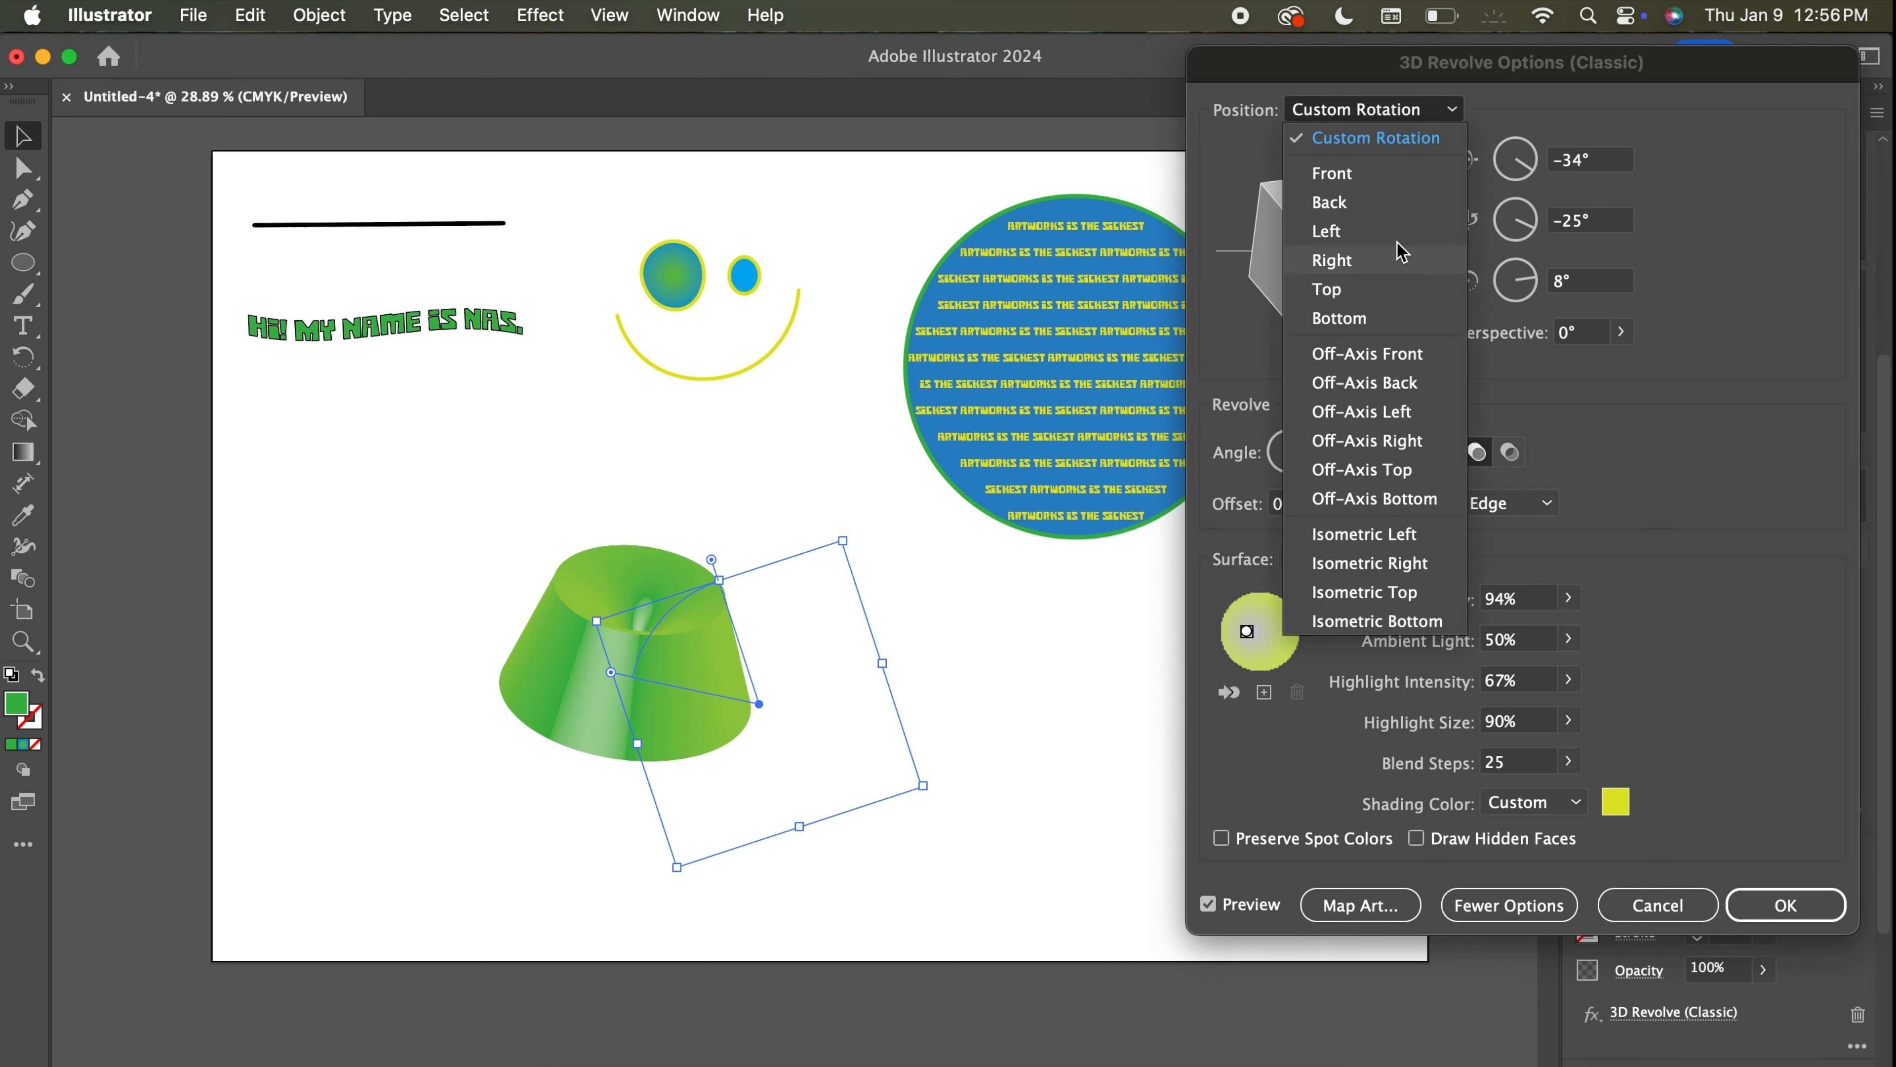
{"action": "left_click", "coordinate": [1401, 203]}
{"action": "left_click", "coordinate": [1394, 121]}
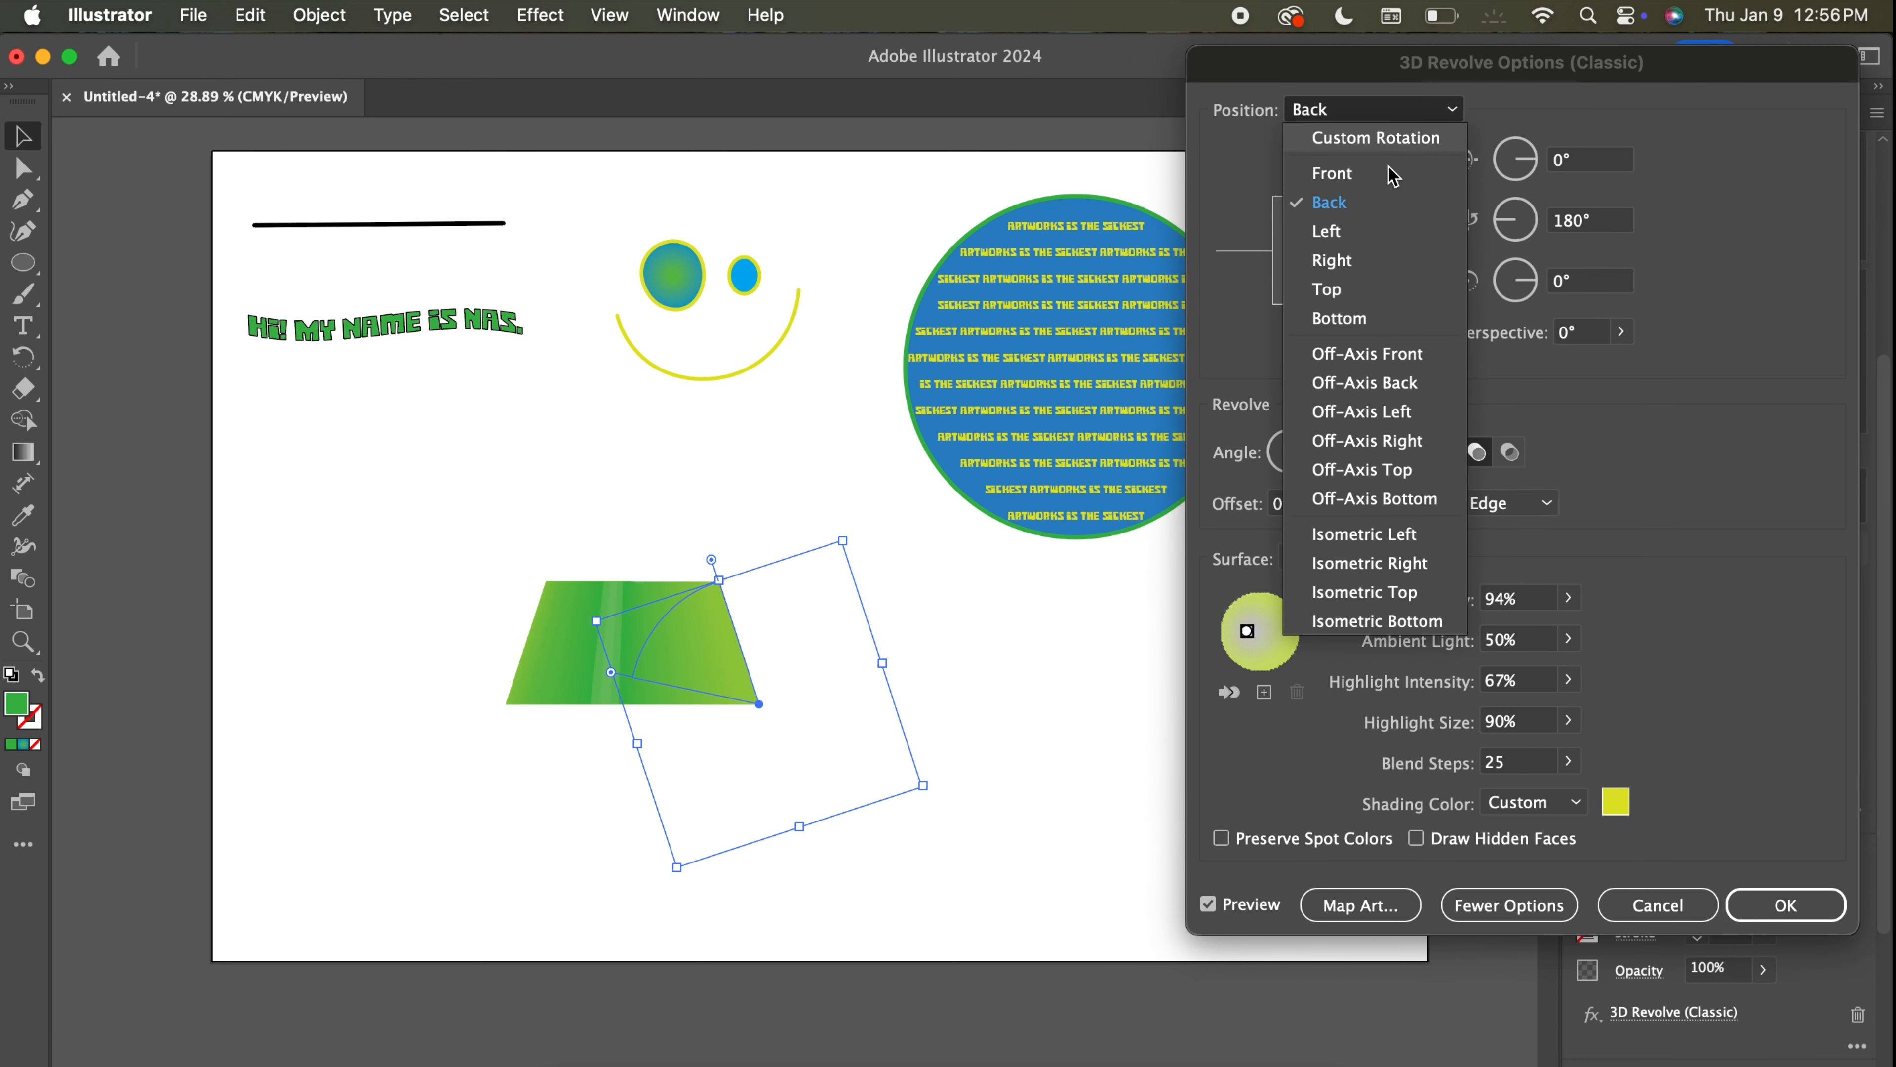
{"action": "left_click", "coordinate": [1396, 289]}
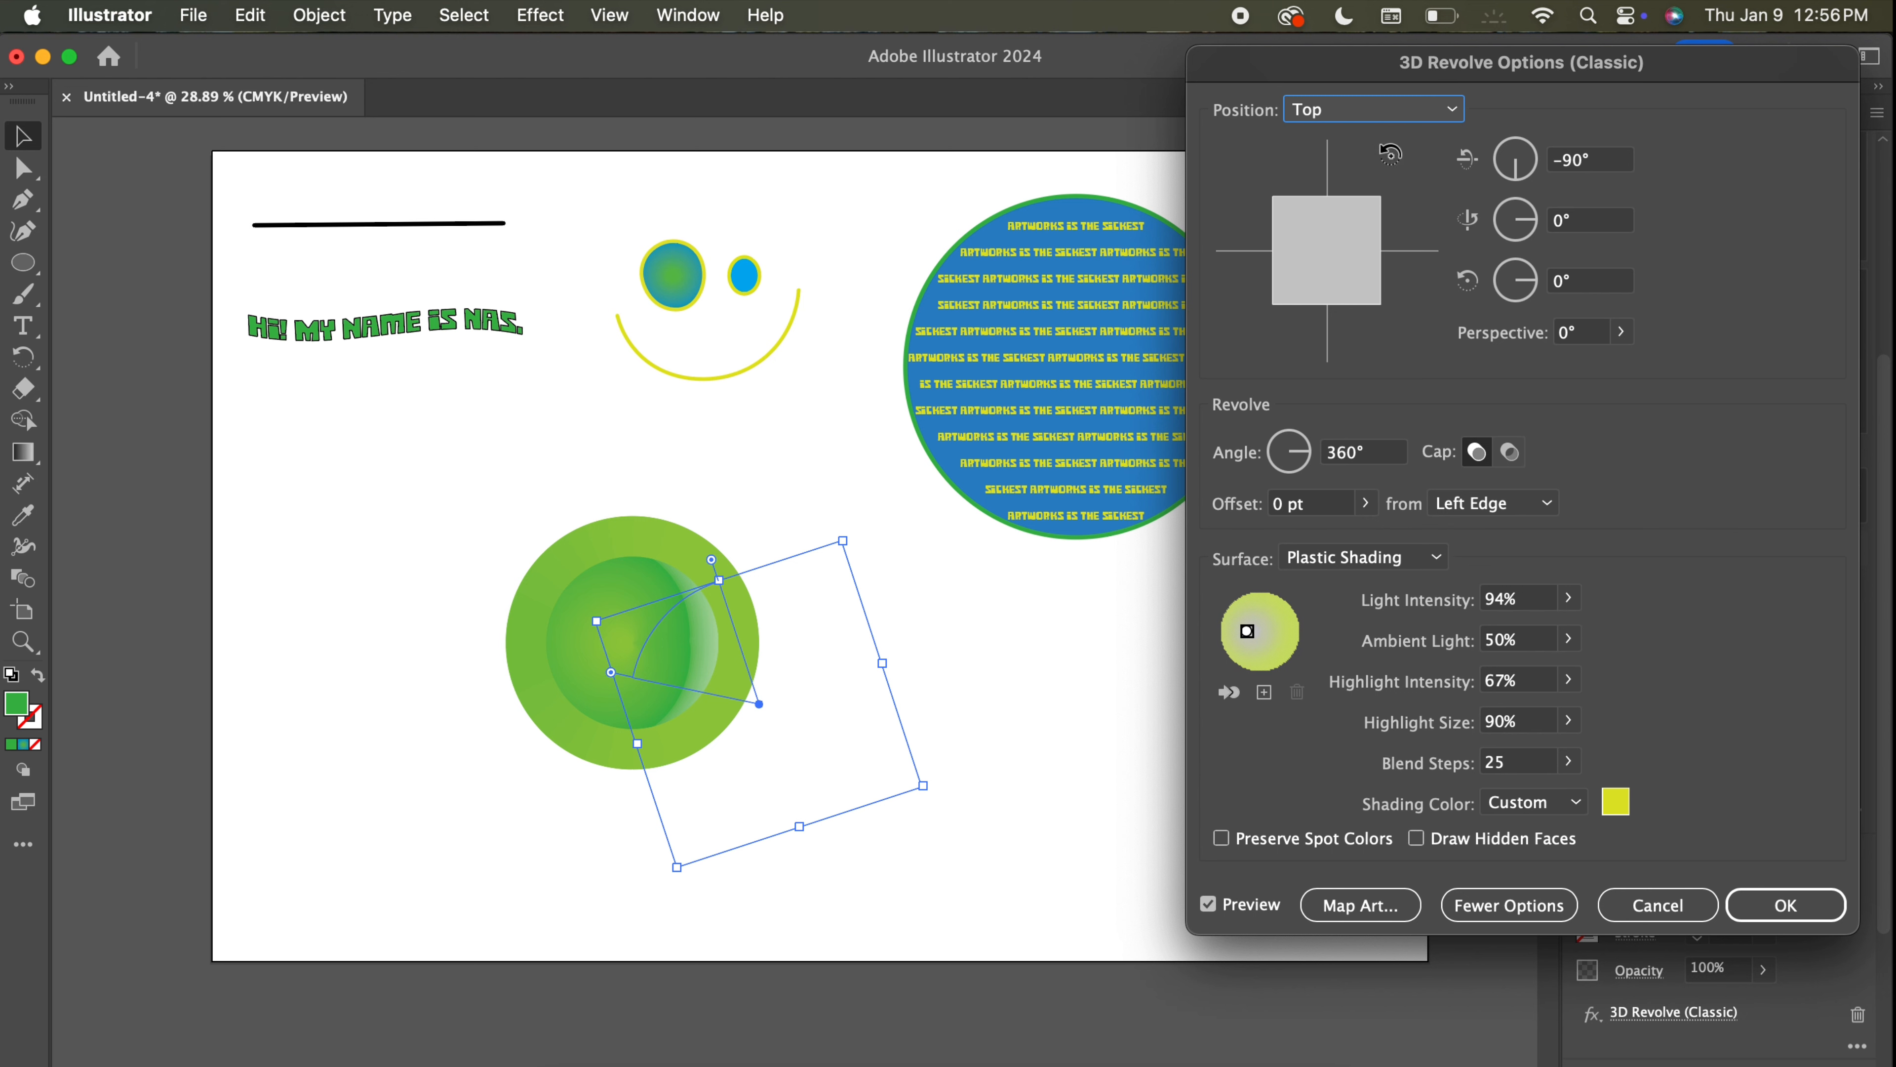
Try the hollow cap on the revolved shape and return to the solid cap.
{"action": "left_click", "coordinate": [1391, 134]}
{"action": "left_click", "coordinate": [1747, 433]}
{"action": "left_click", "coordinate": [1510, 452]}
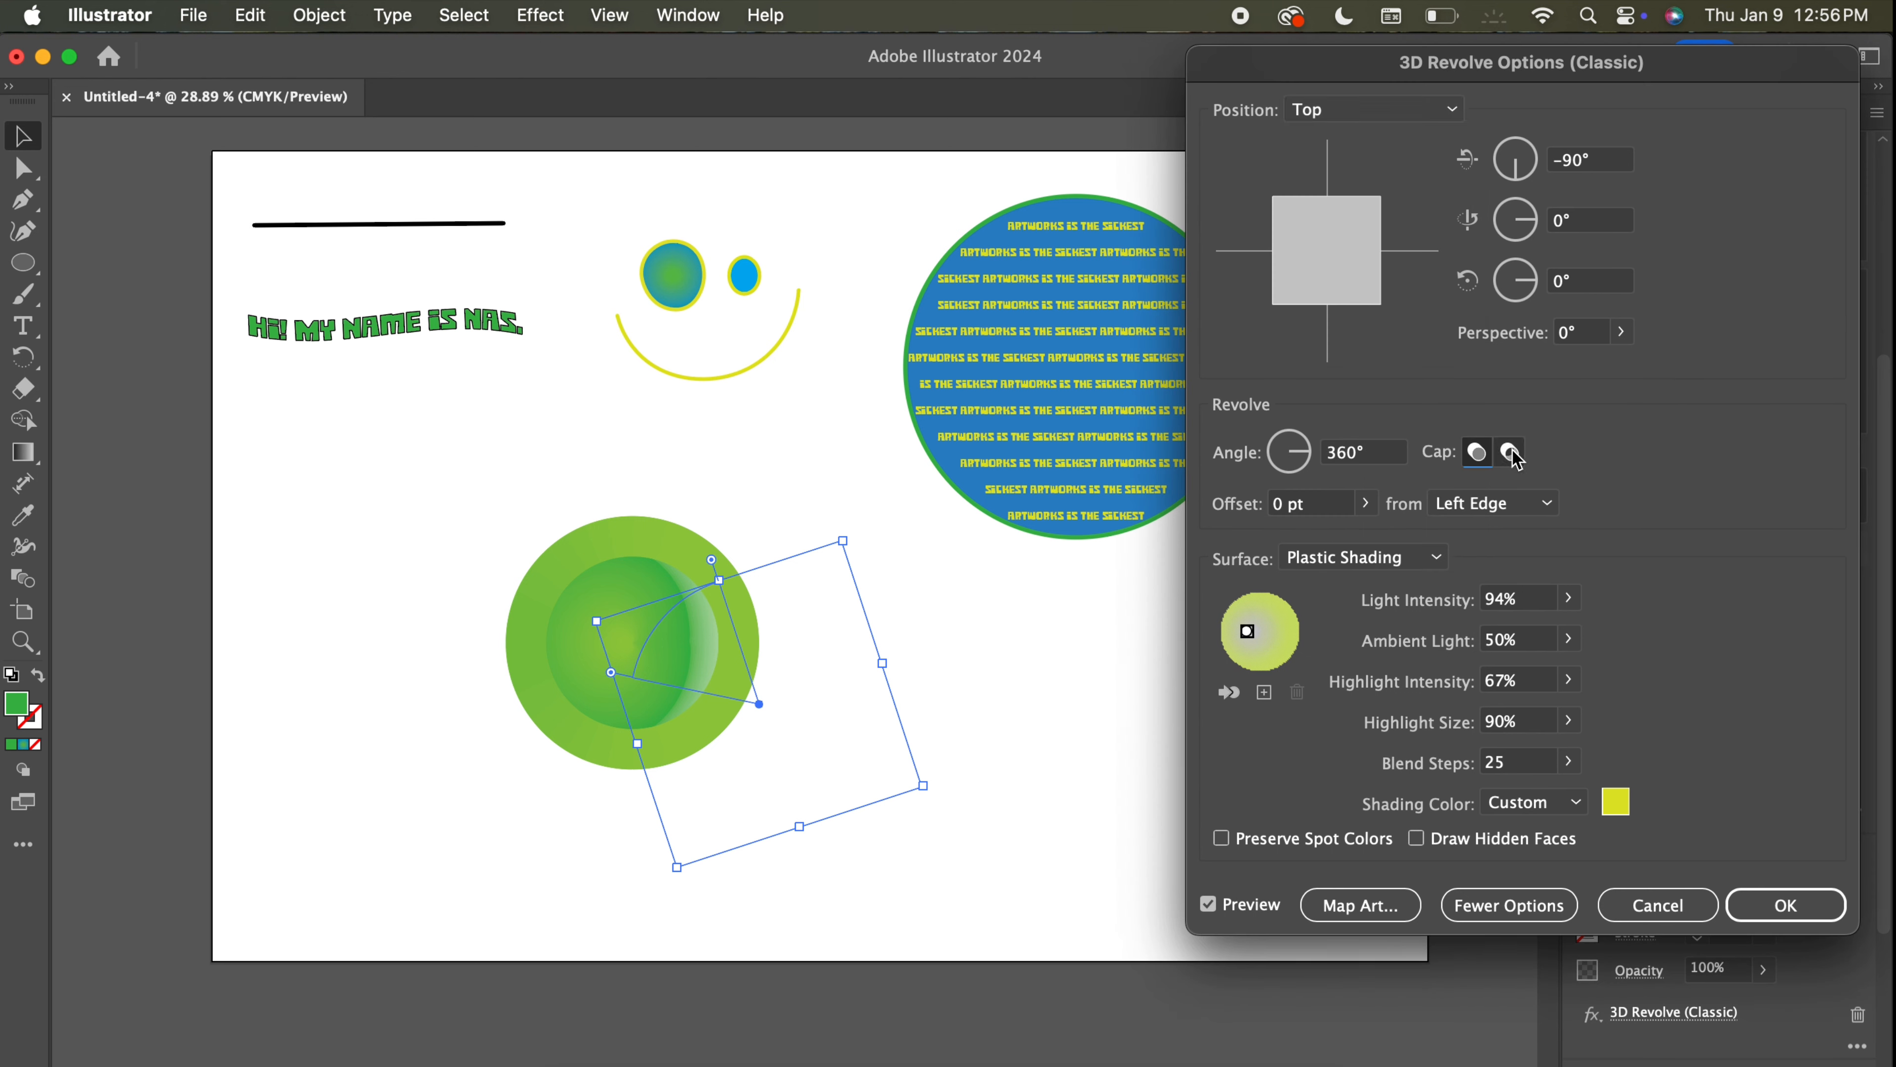
{"action": "left_click", "coordinate": [1477, 451]}
Set the revolved shape's position to Front, apply the effect, and deselect the shape.
{"action": "left_click", "coordinate": [1415, 120]}
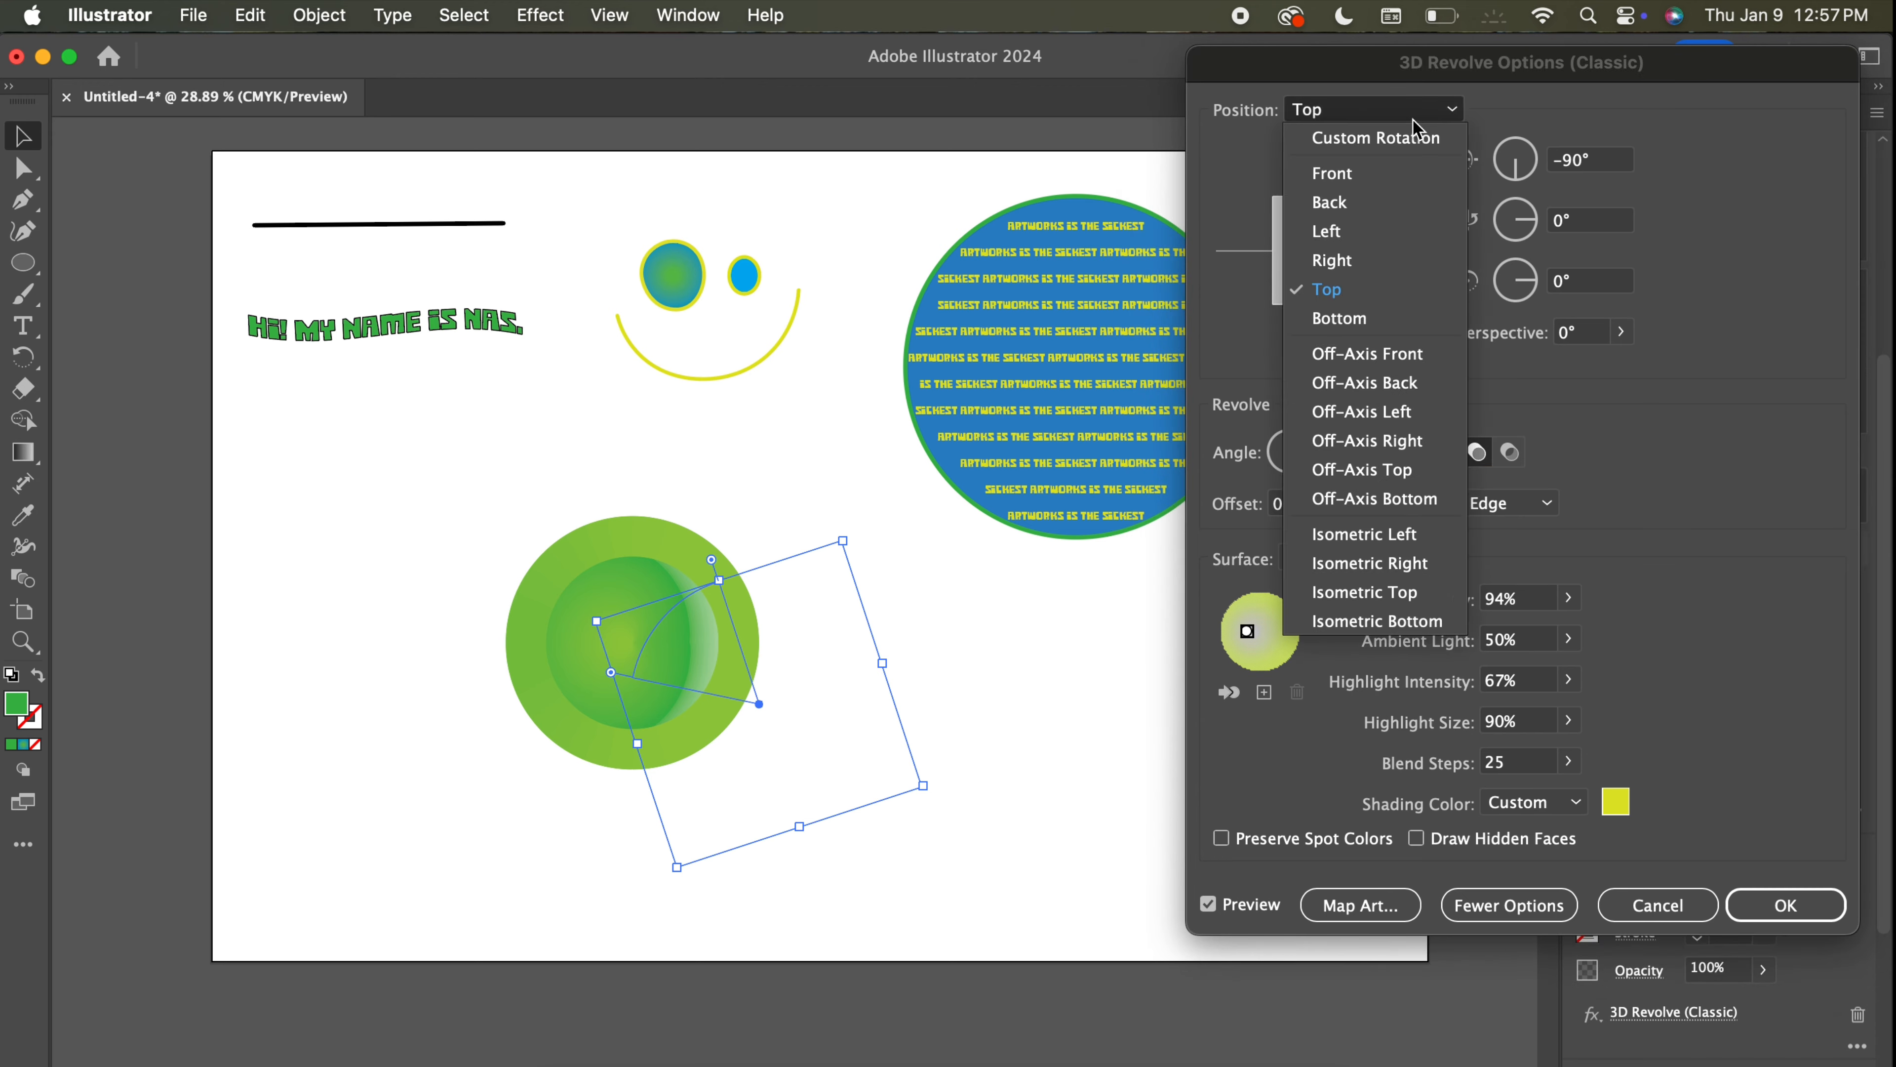
{"action": "left_click", "coordinate": [1391, 173]}
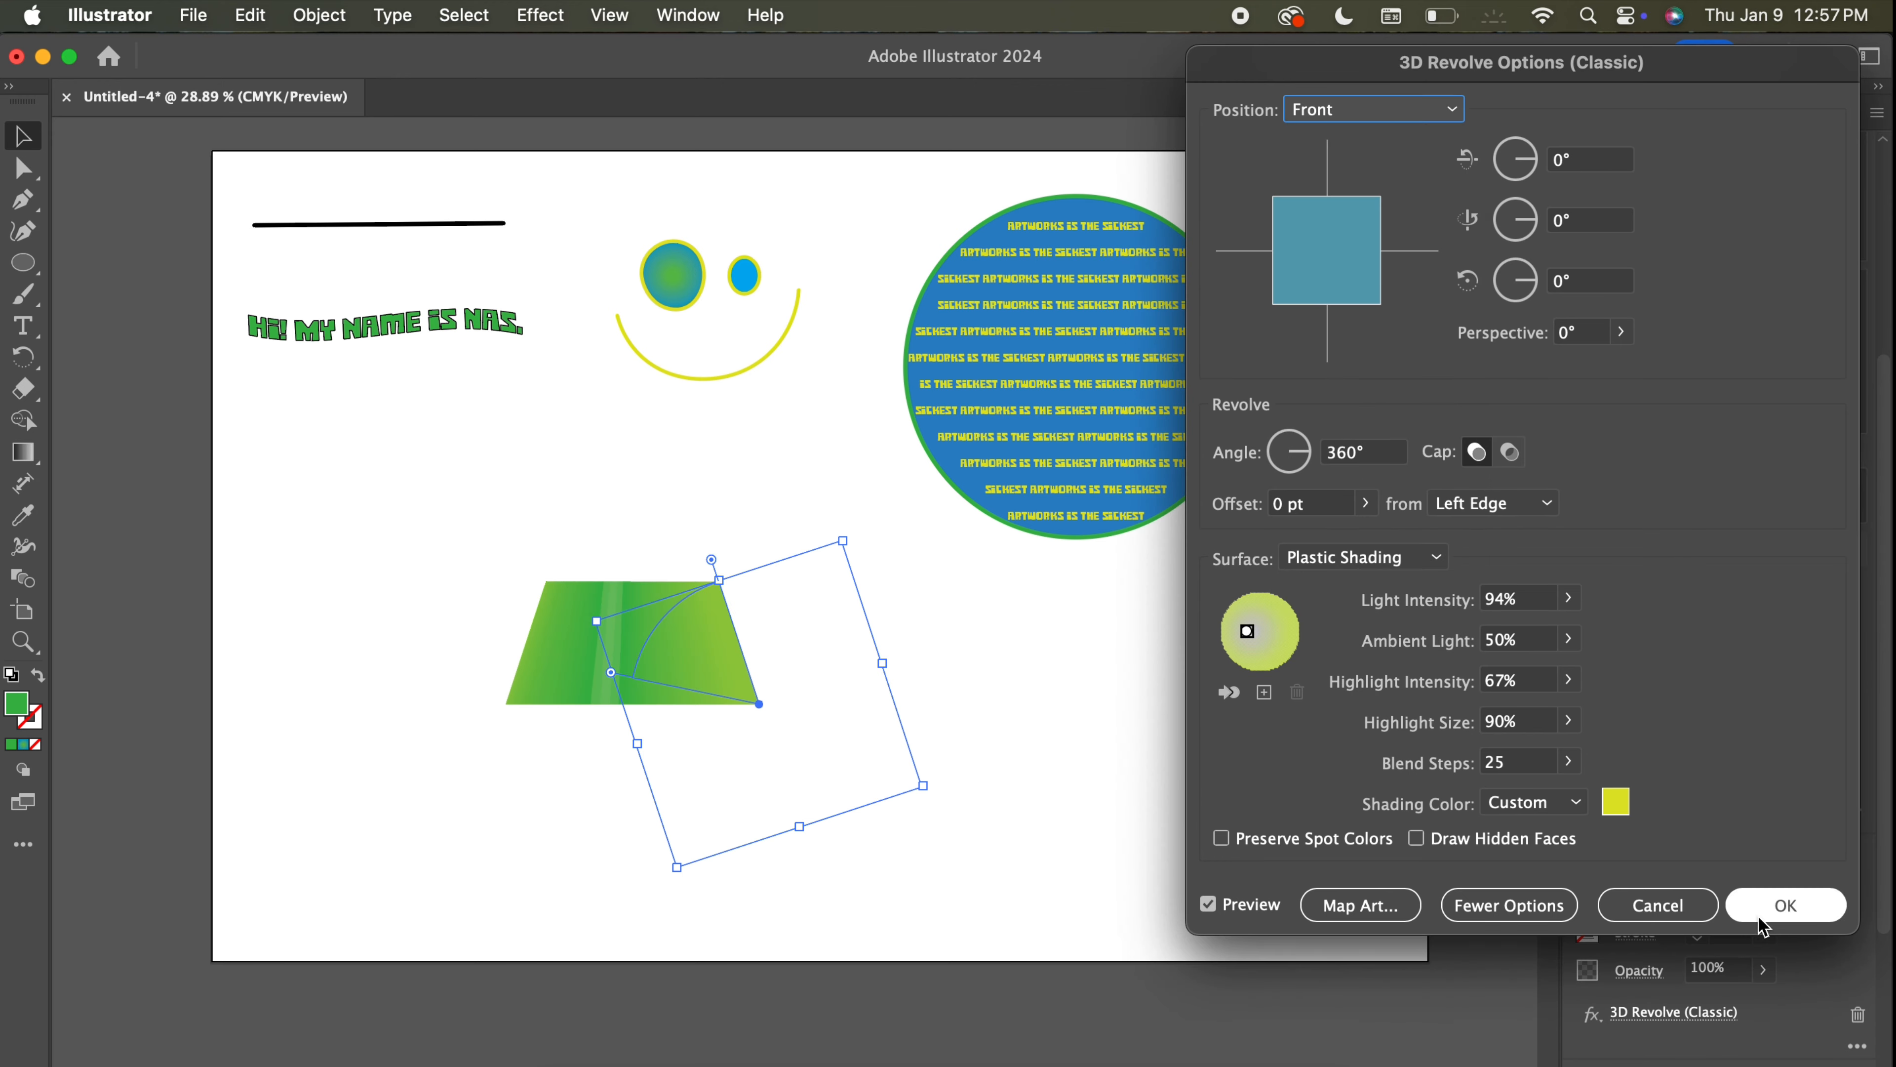
{"action": "left_click", "coordinate": [1769, 905]}
{"action": "left_click", "coordinate": [938, 719]}
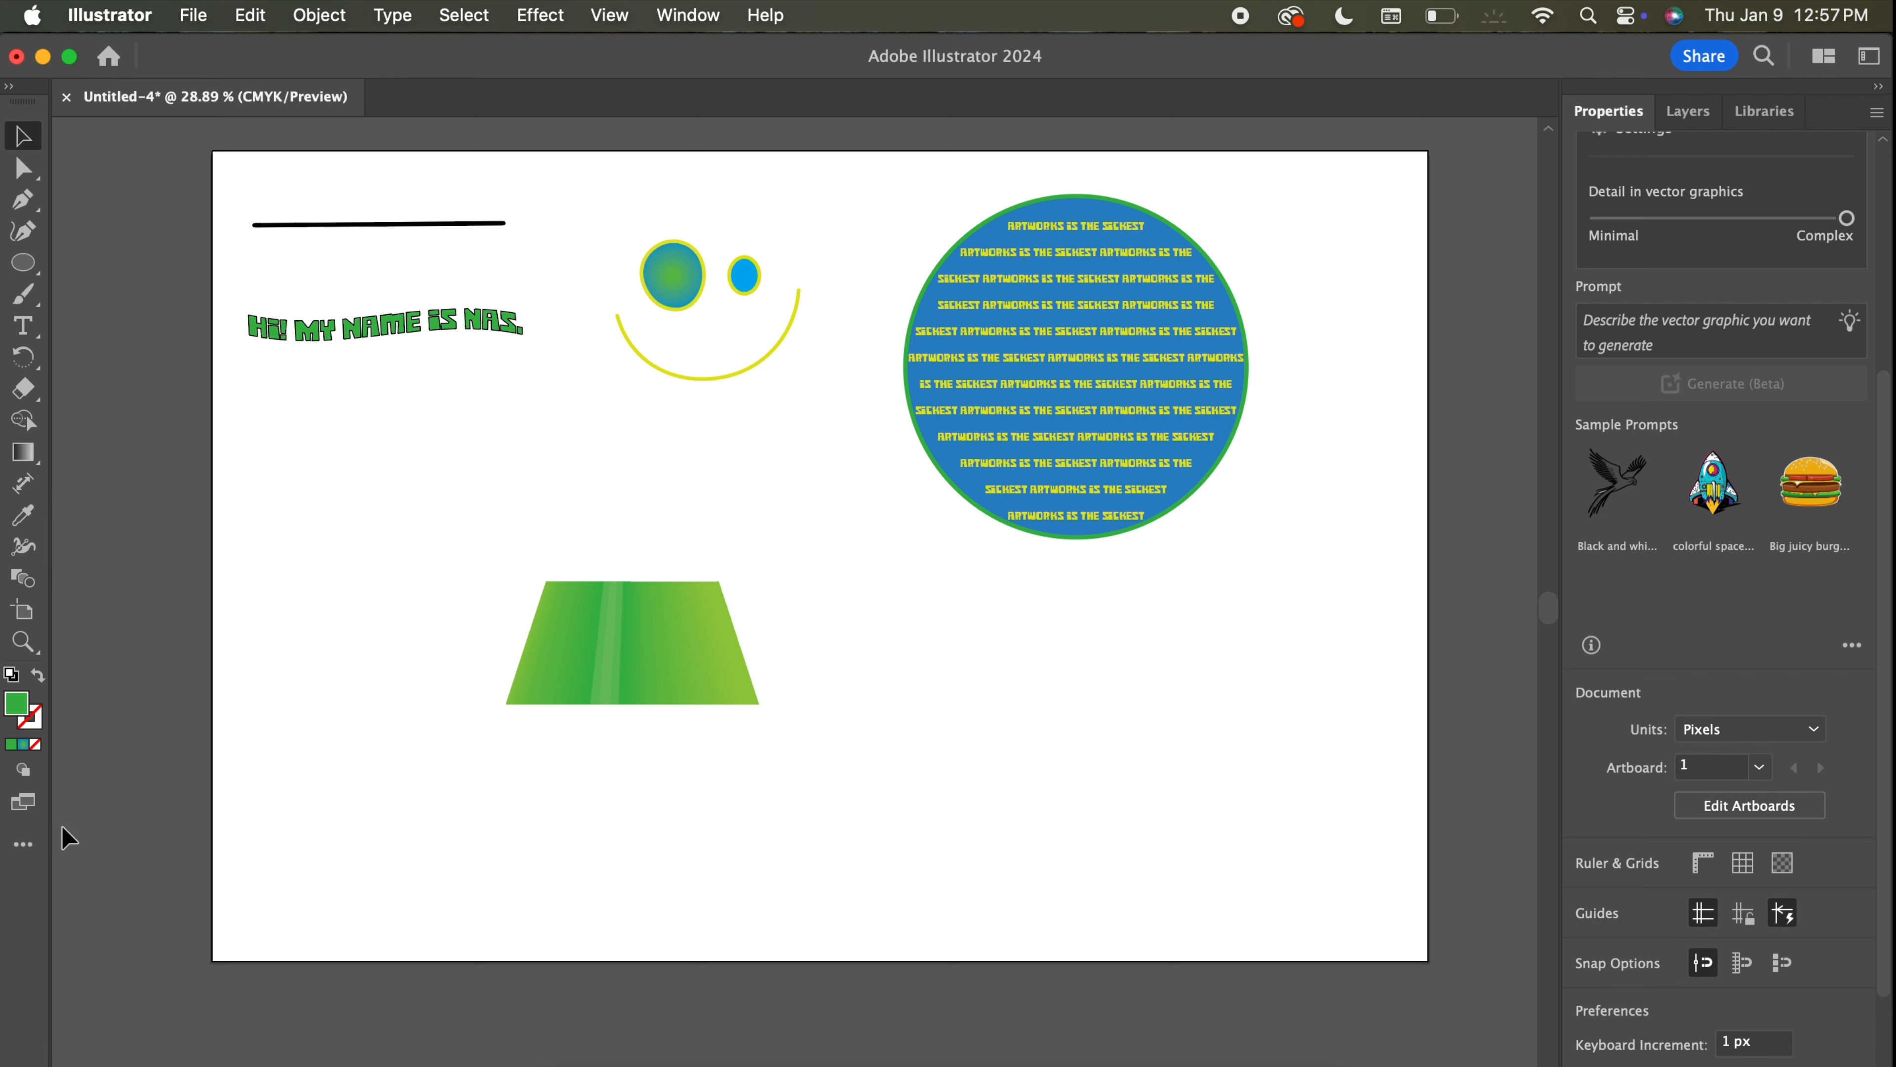
Sample the smiley's gradient eye with the Eyedropper and draw a circle above and left of the green trapezoid.
{"action": "left_click", "coordinate": [34, 521]}
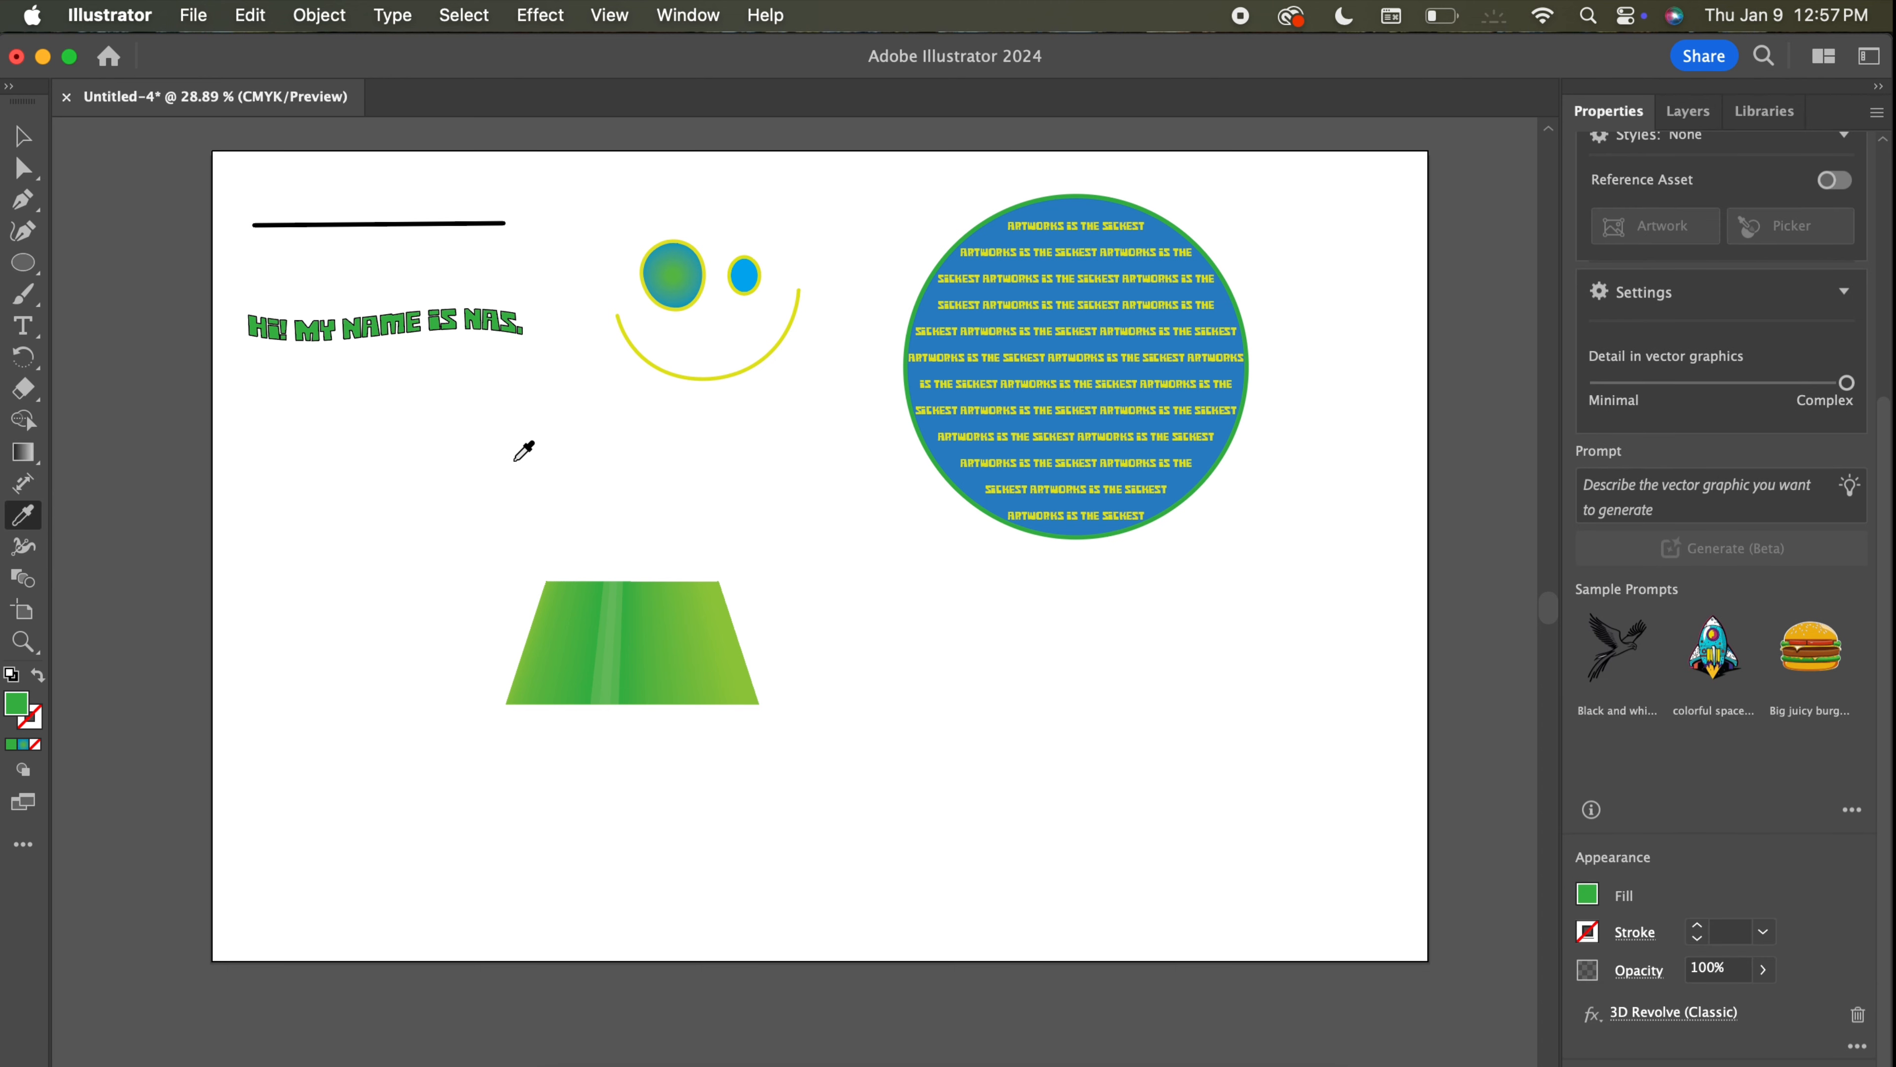
{"action": "left_click", "coordinate": [1004, 230]}
{"action": "left_click", "coordinate": [685, 270]}
{"action": "left_click", "coordinate": [30, 268]}
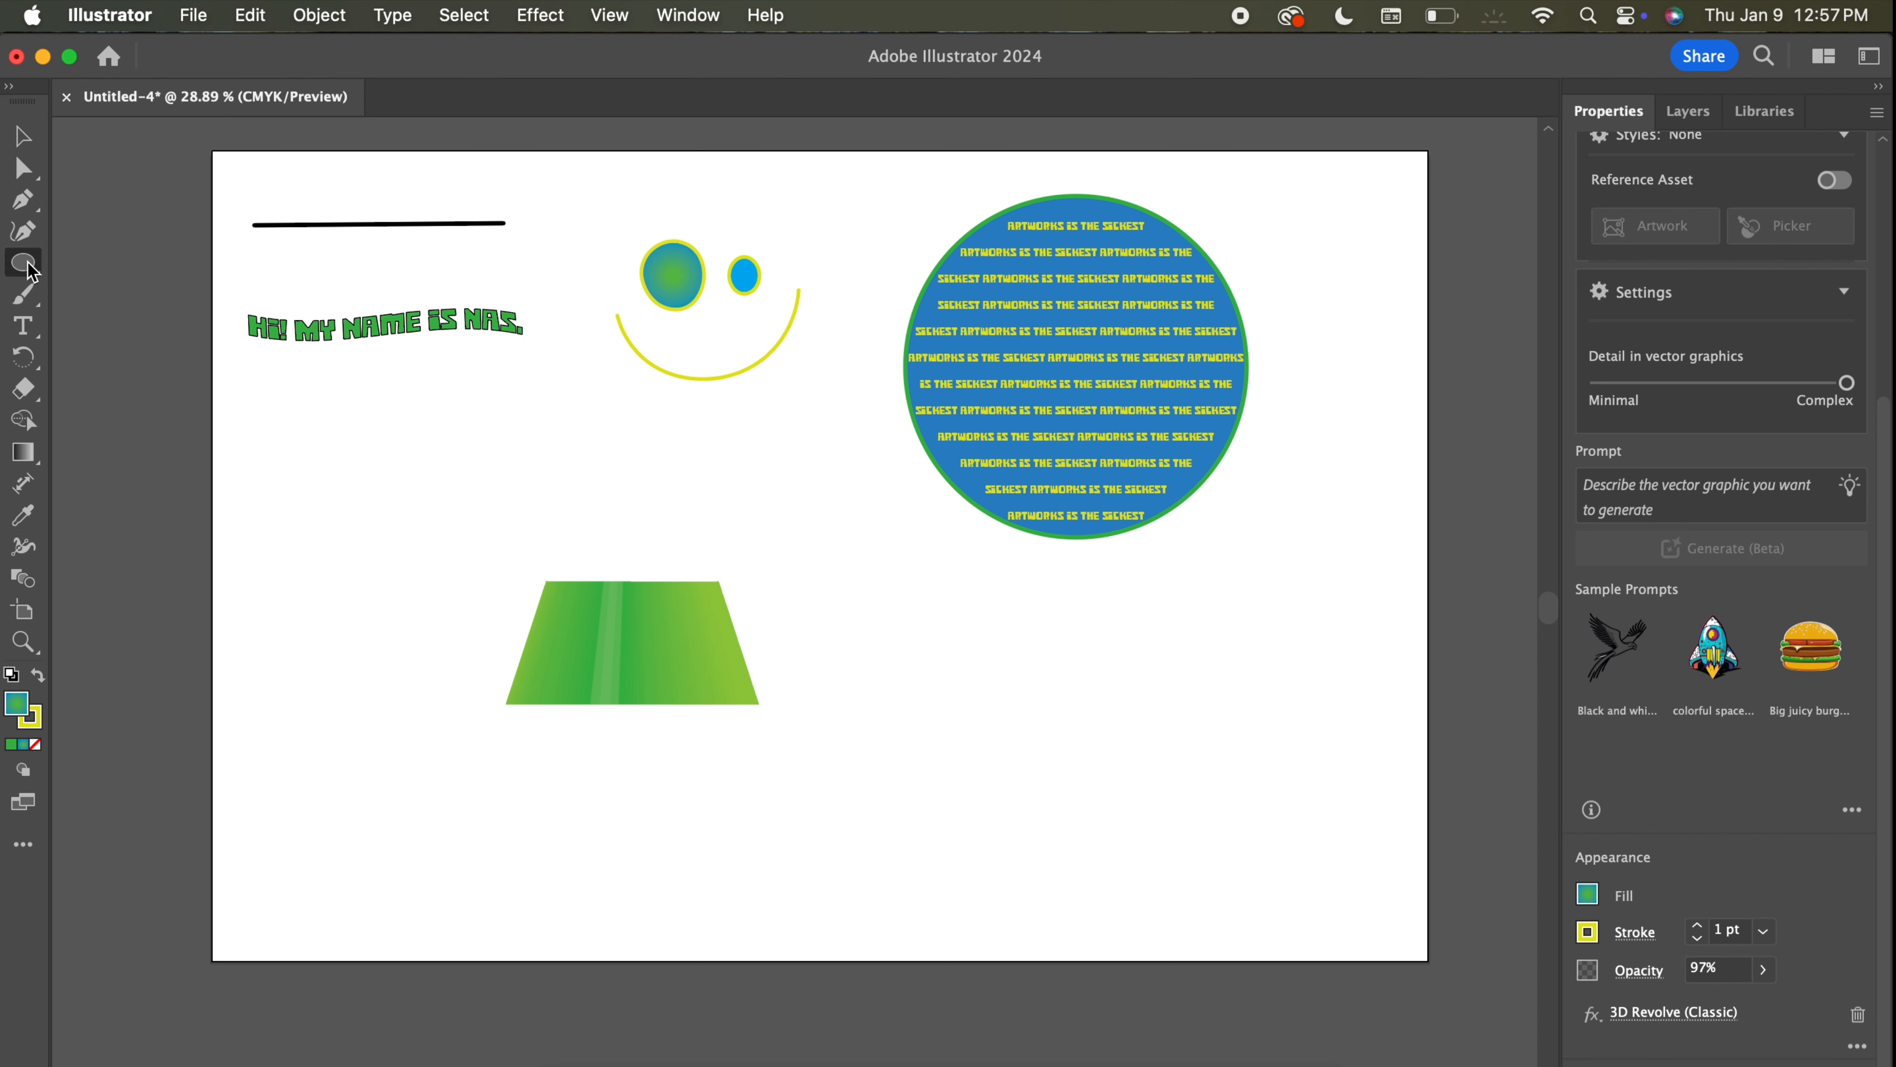
{"action": "left_click_drag", "start_coordinate": [331, 466], "coordinate": [473, 605]}
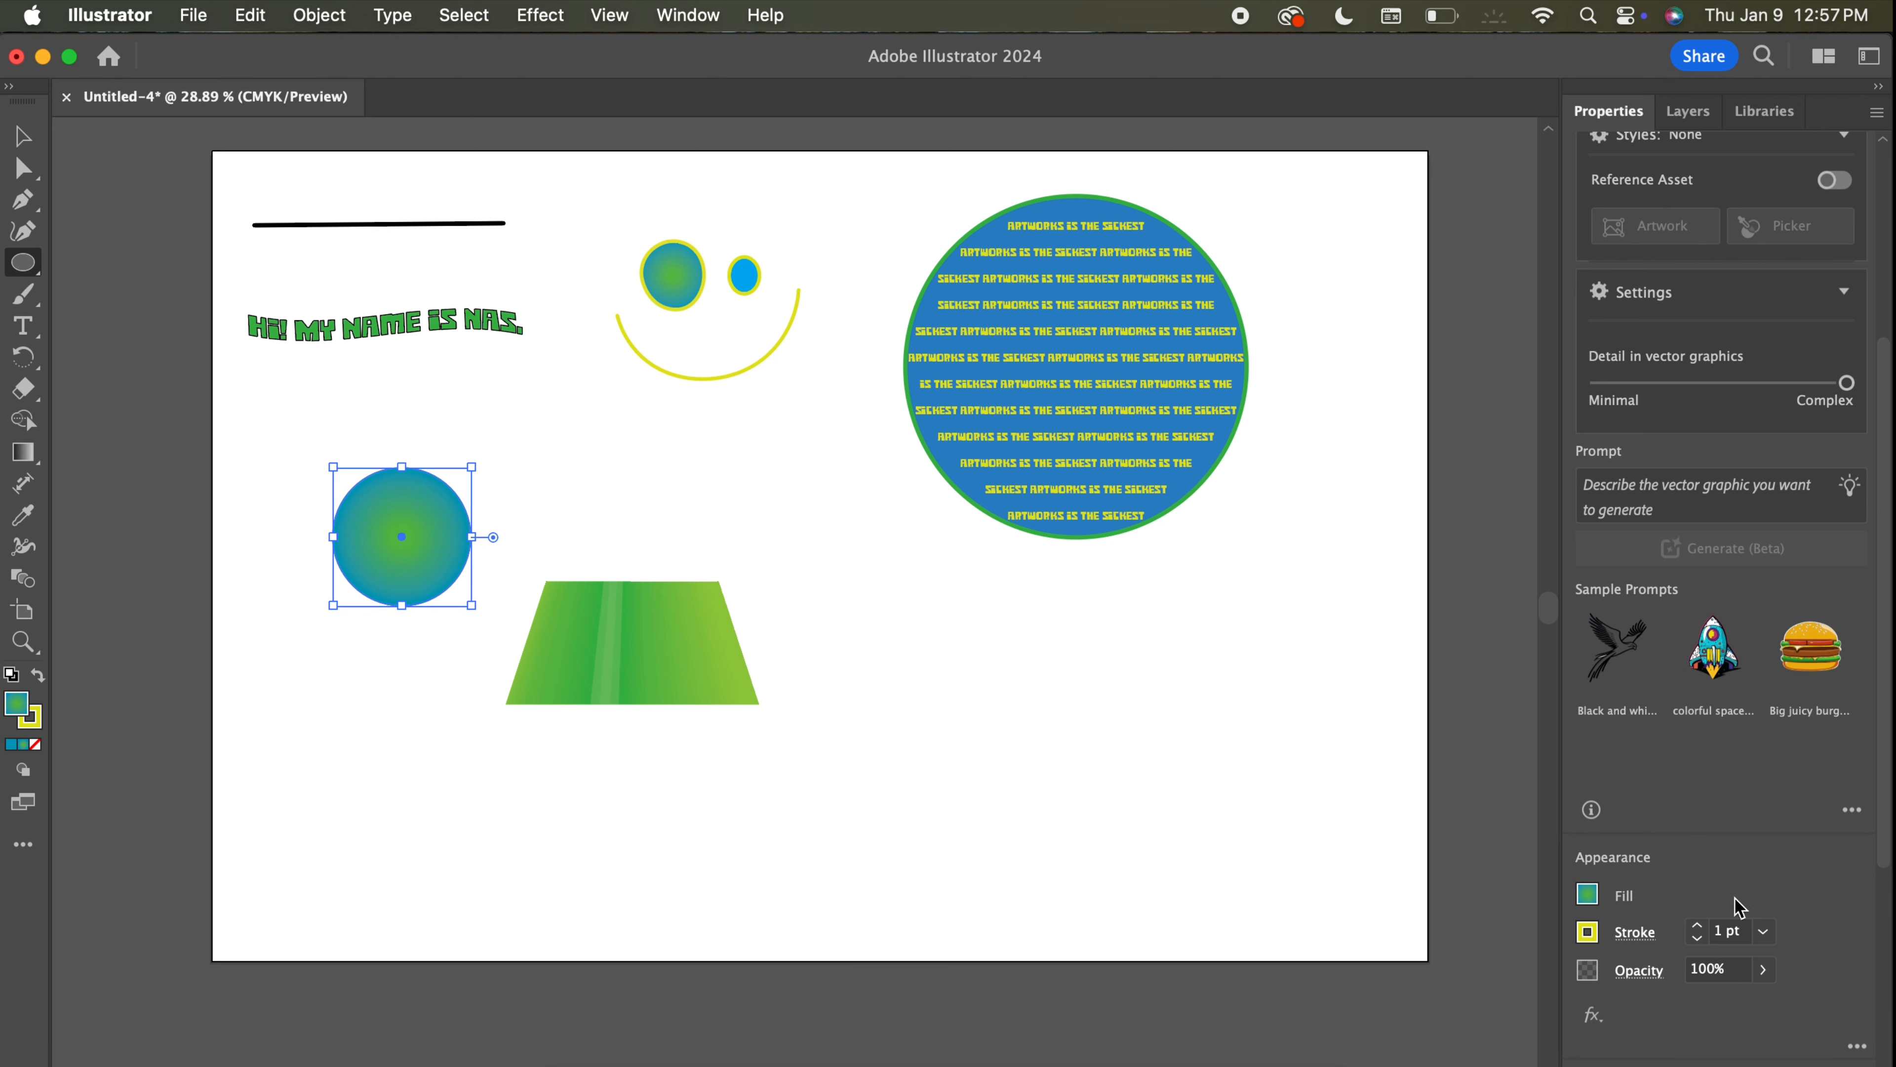
Recolor the new circle with the Eyedropper, sampling the green trapezoid first and the yellow text in the blue circle second.
{"action": "left_click", "coordinate": [1588, 895]}
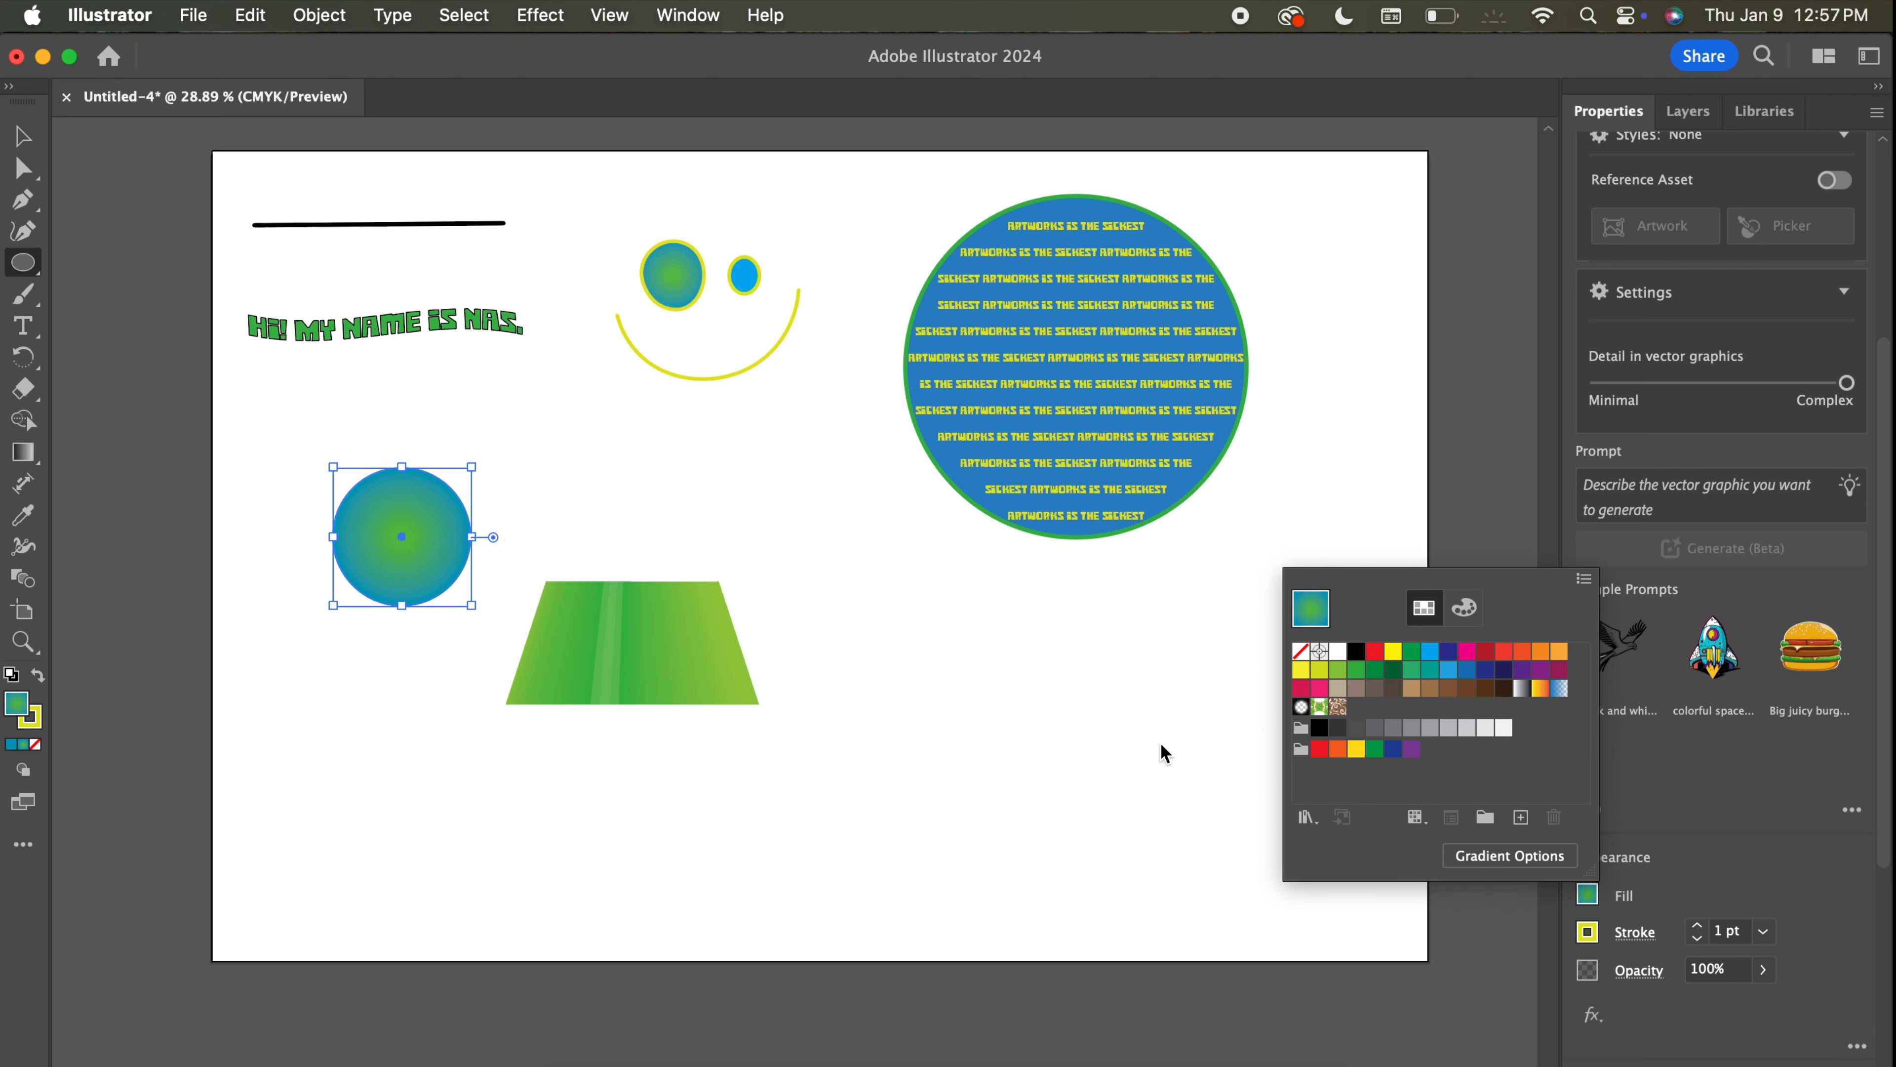
{"action": "left_click", "coordinate": [28, 516]}
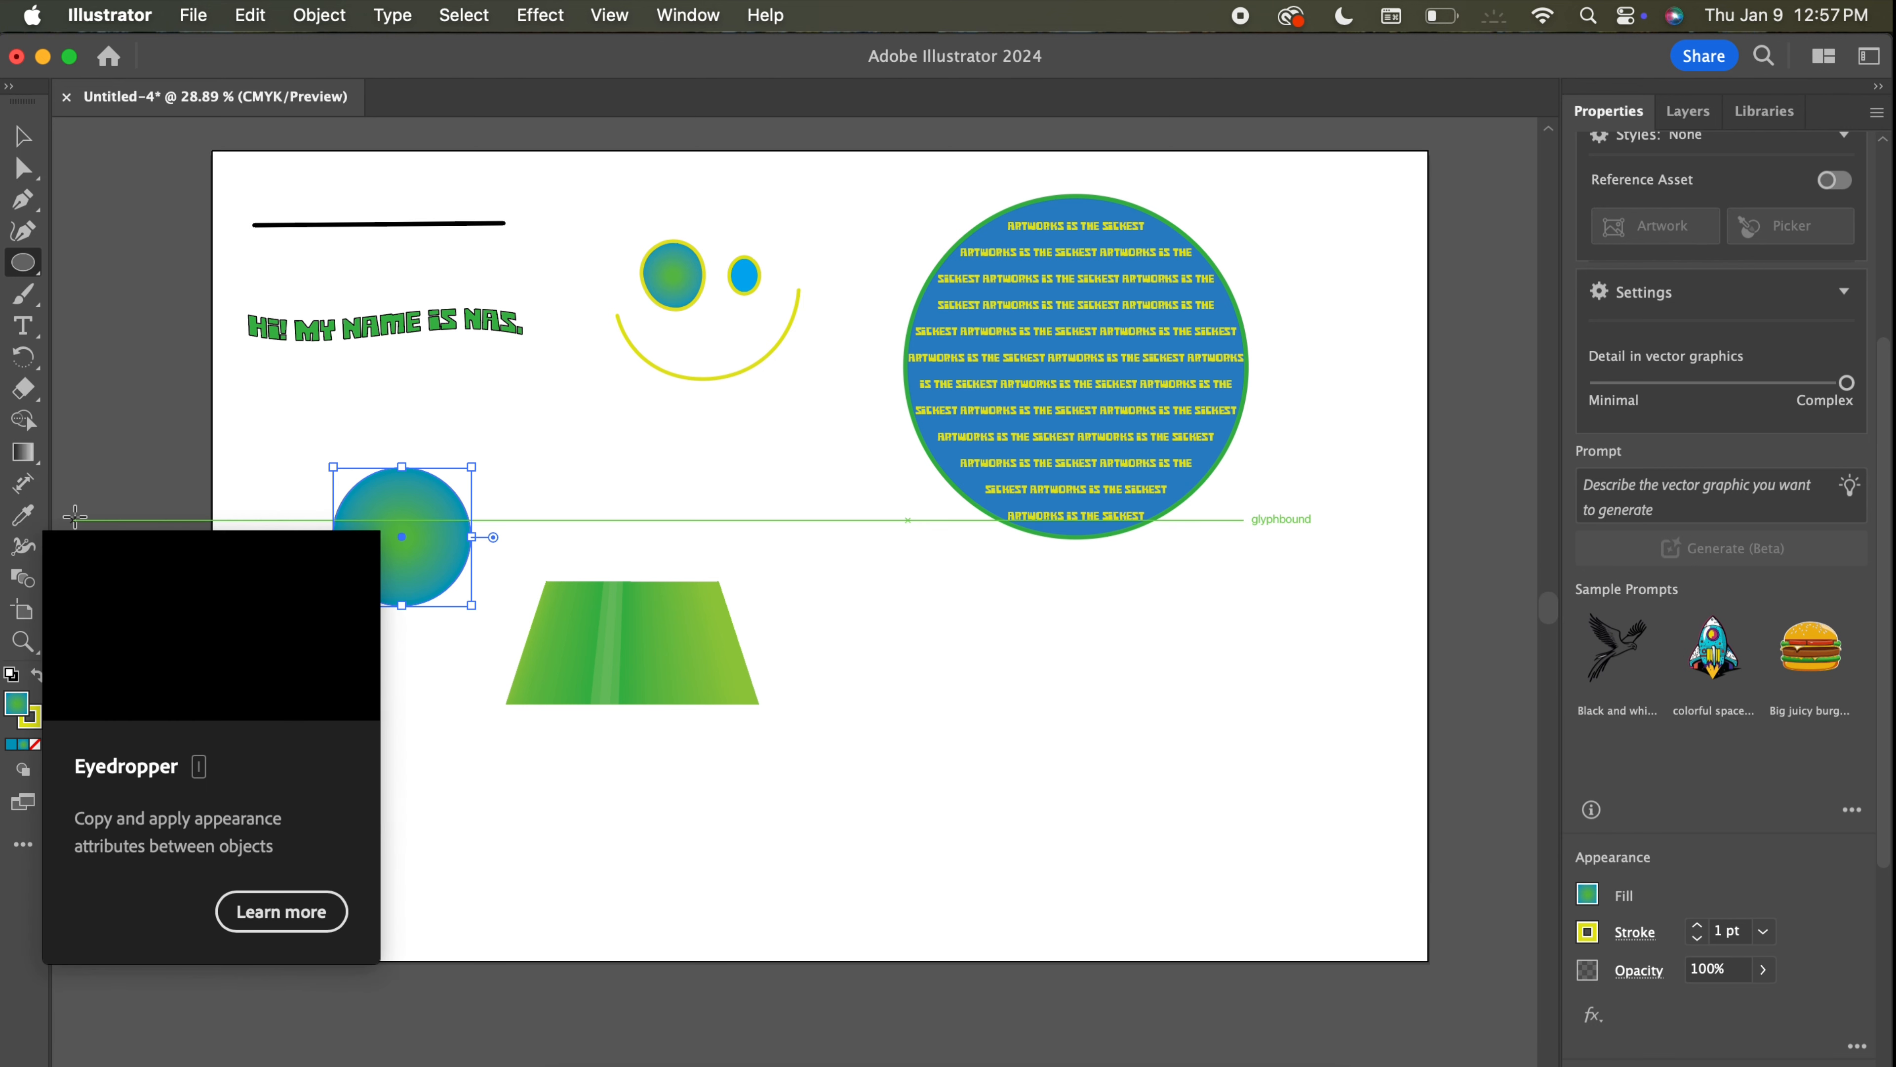
{"action": "left_click", "coordinate": [29, 516]}
{"action": "left_click", "coordinate": [596, 635]}
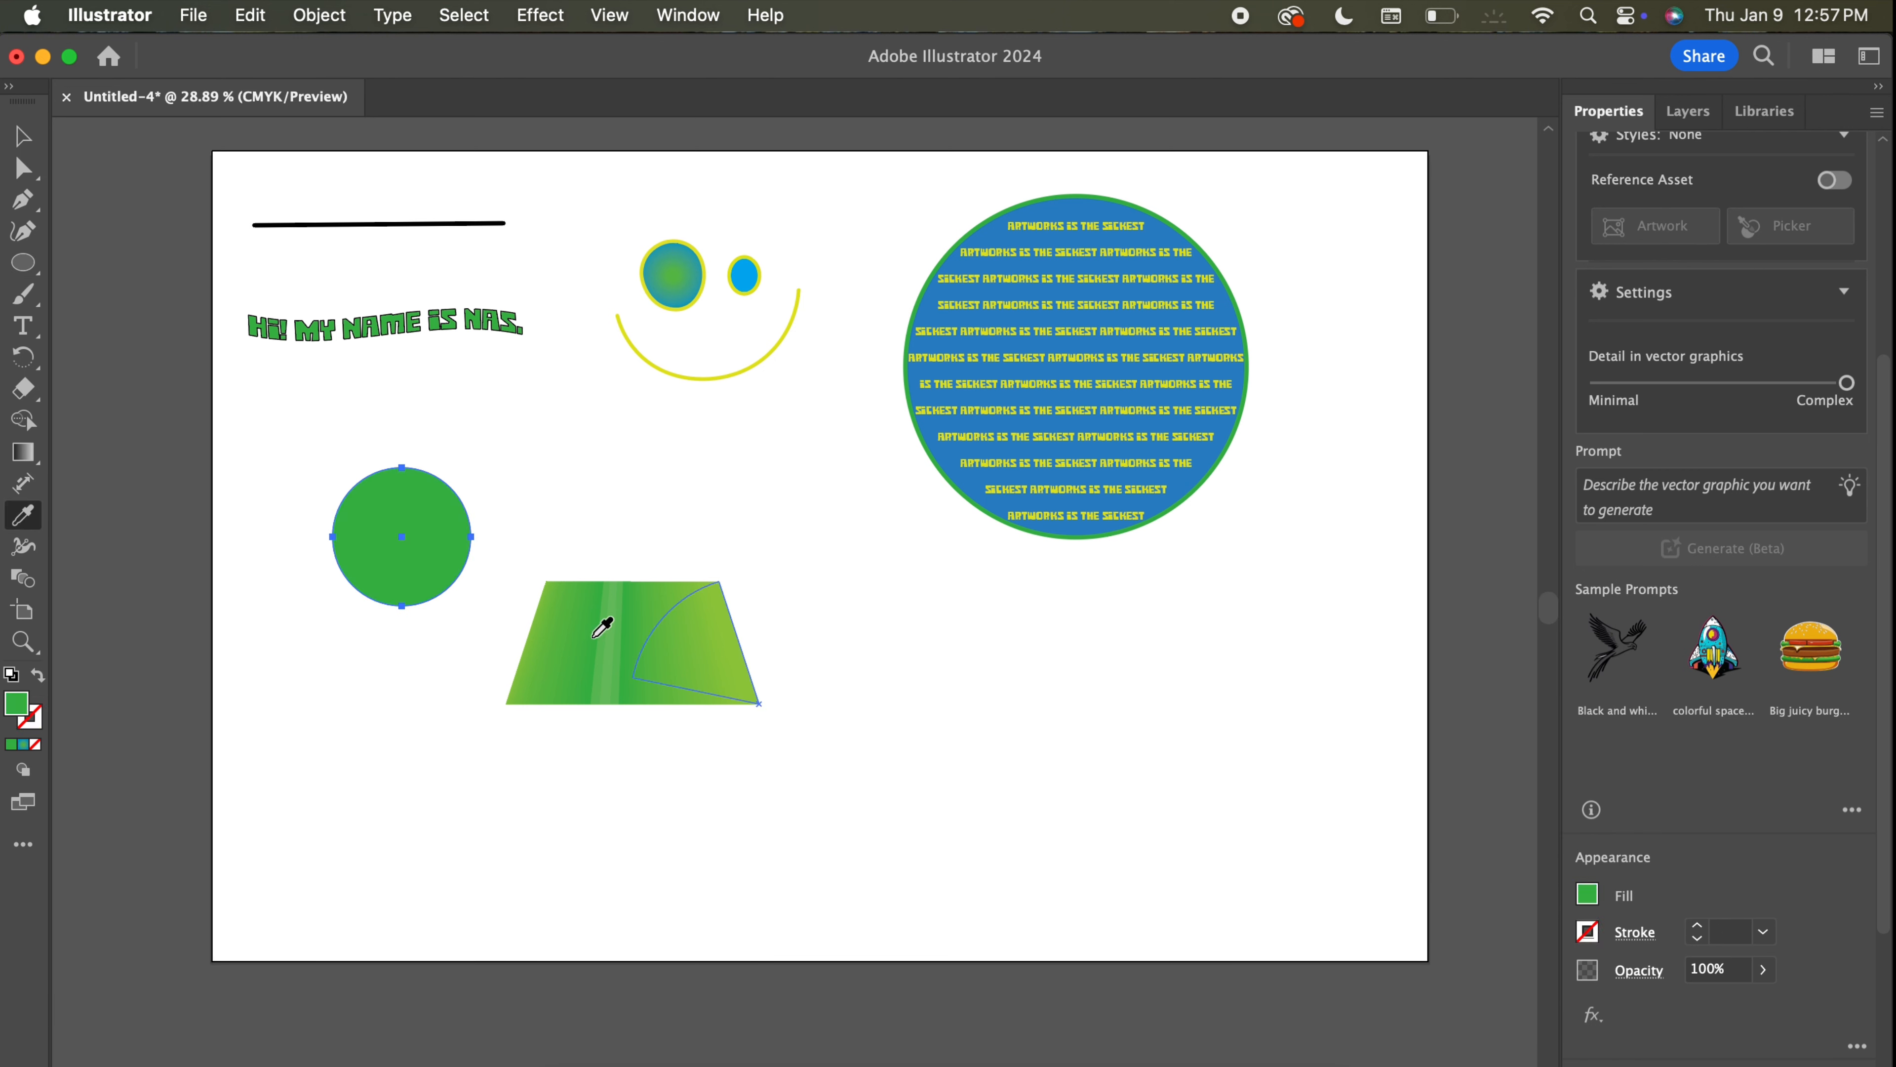
{"action": "left_click", "coordinate": [1001, 229]}
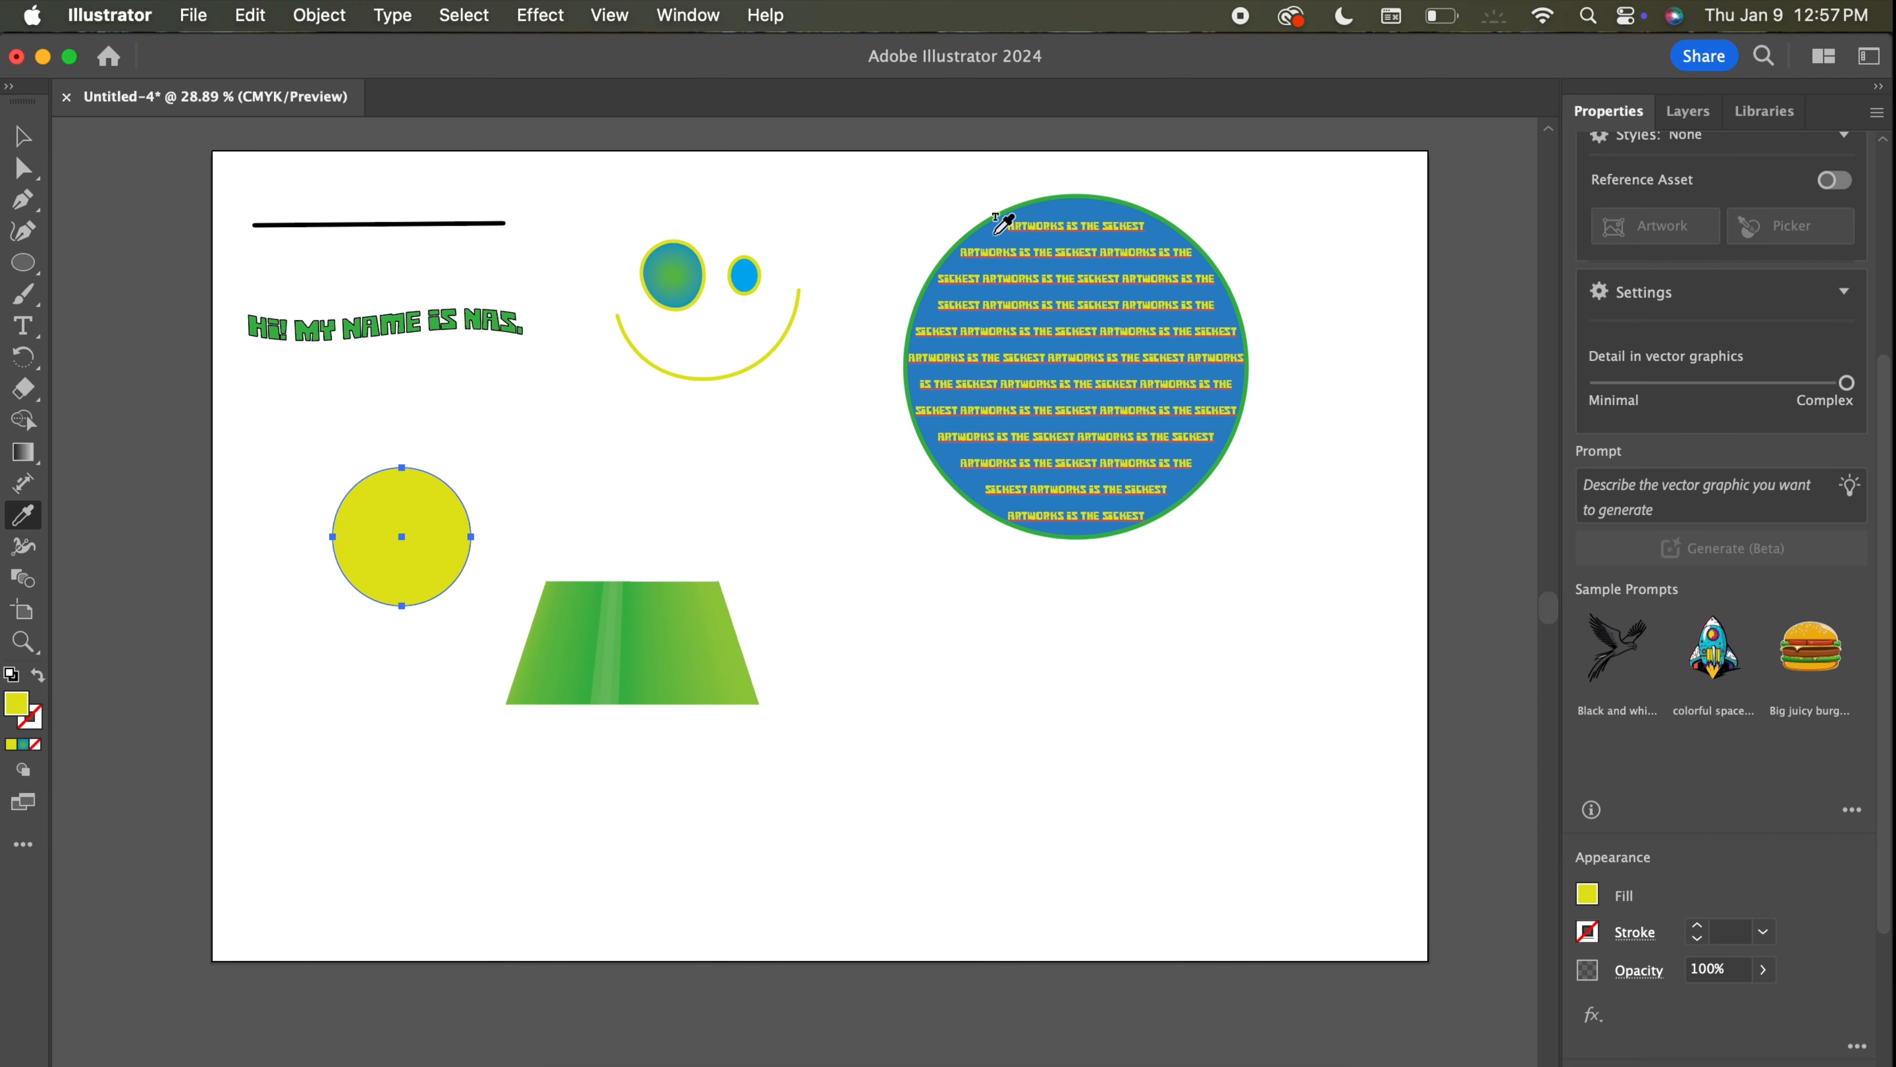
{"action": "scroll", "coordinate": [1049, 328], "scroll_direction": "up", "scroll_amount": 3}
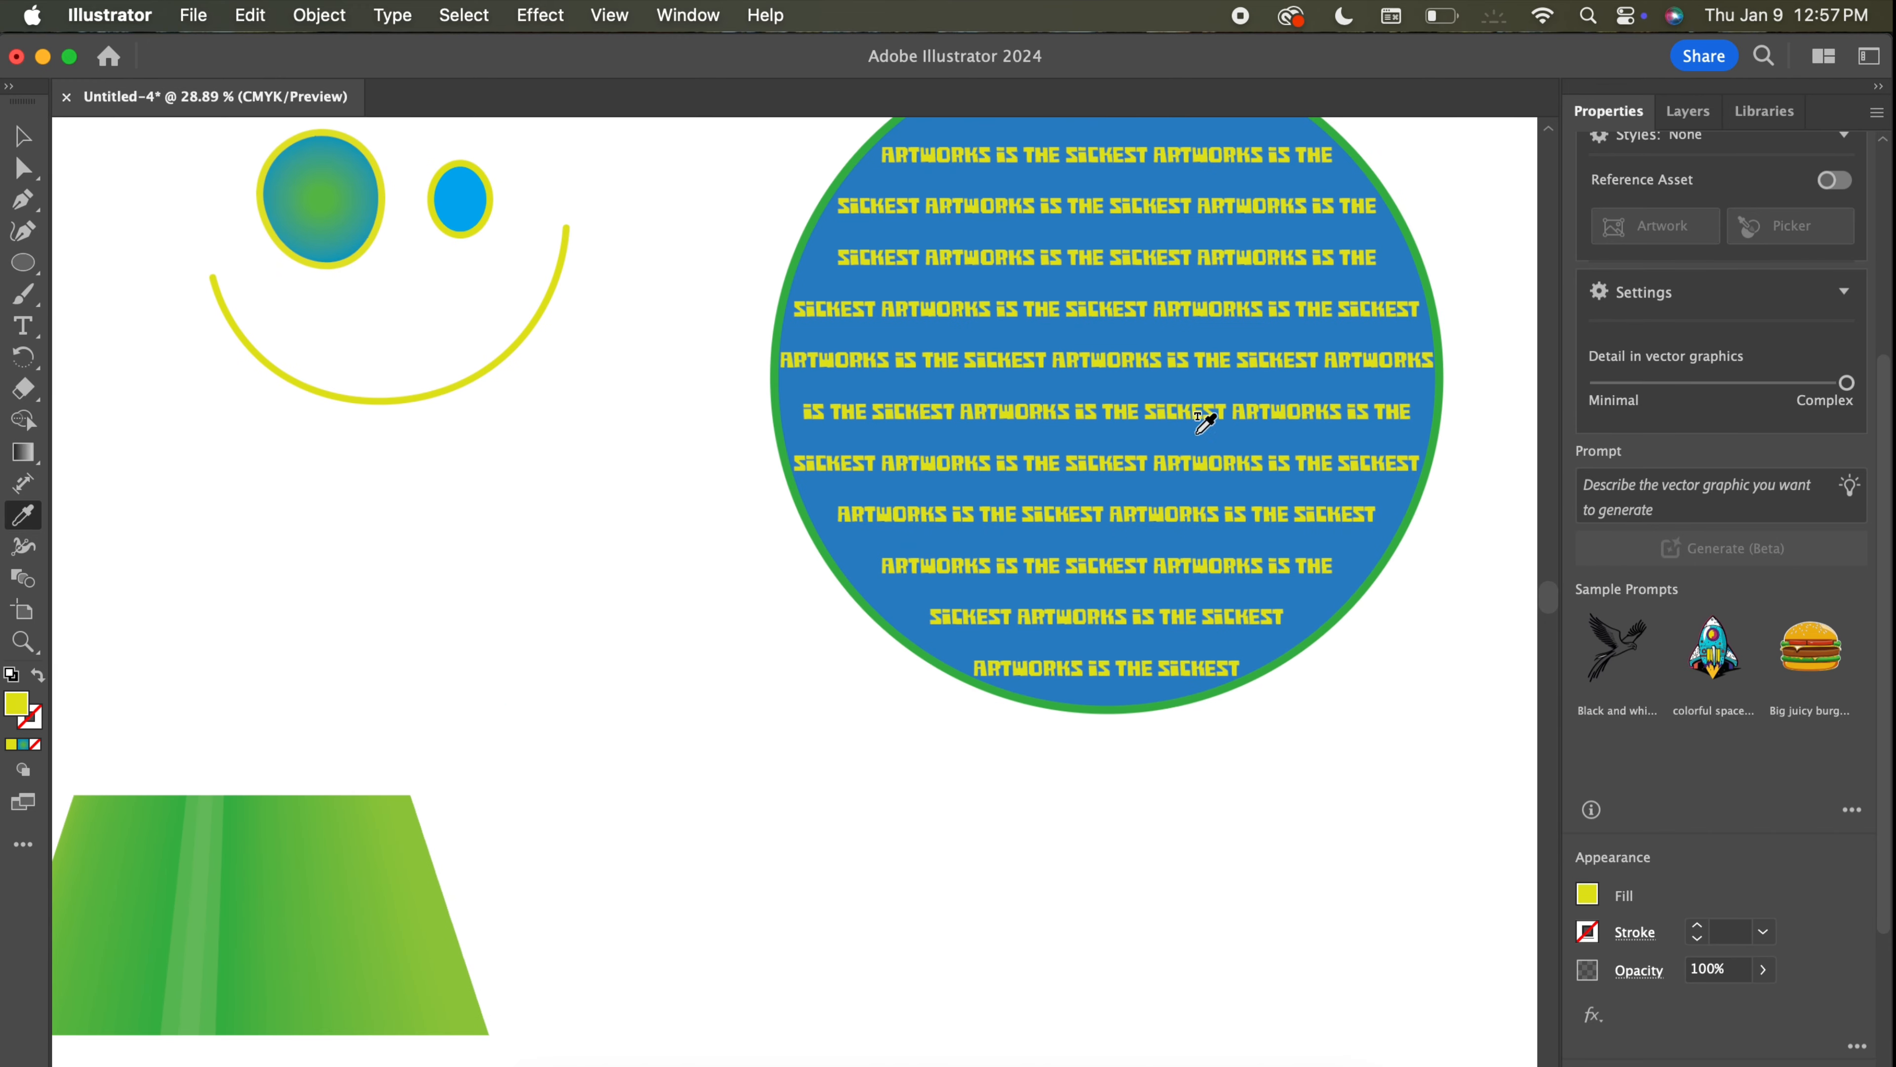
{"action": "scroll", "coordinate": [1373, 541], "scroll_direction": "down", "scroll_amount": 3}
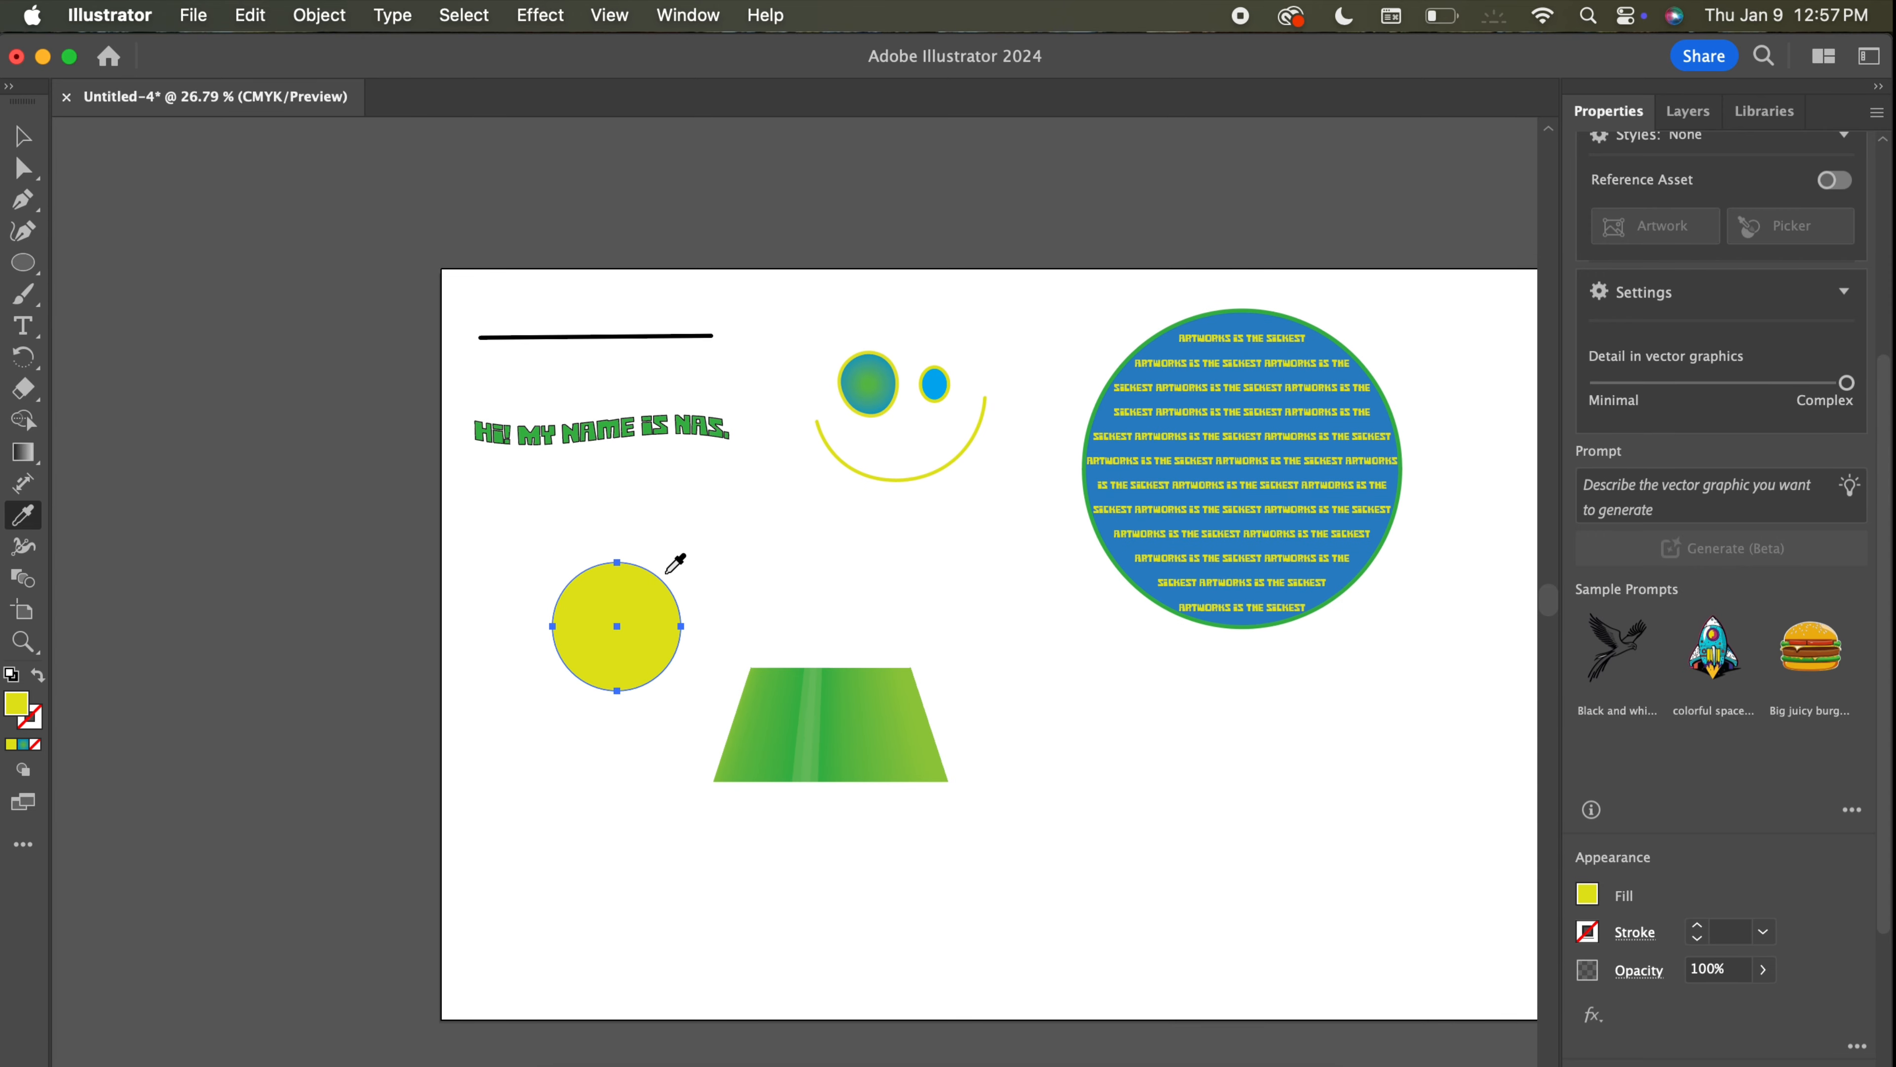